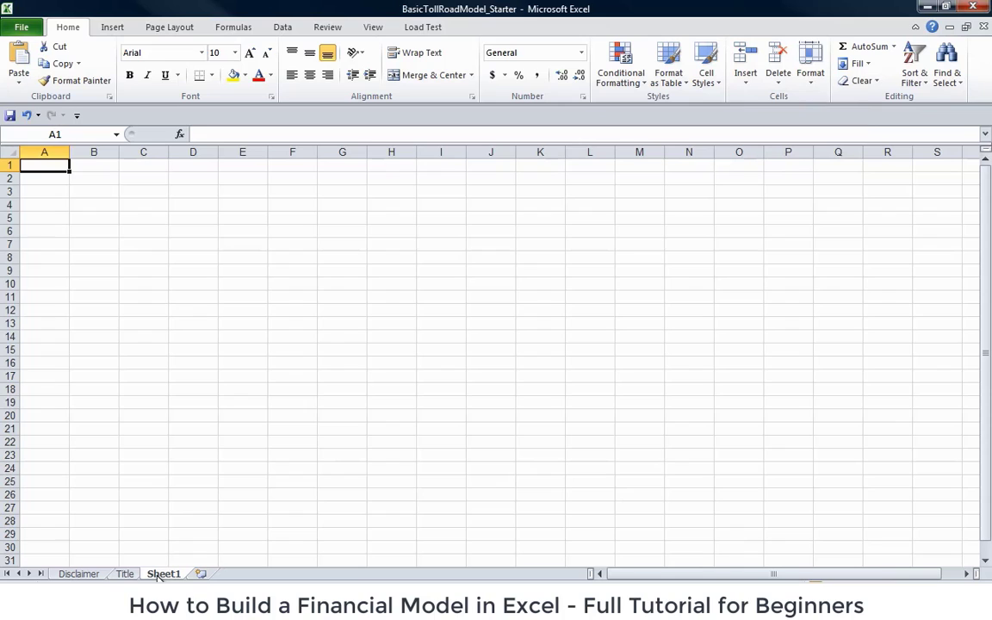
- Rename the Sheet1 worksheet as Ass
{"action": "double_click", "coordinate": [163, 573]}
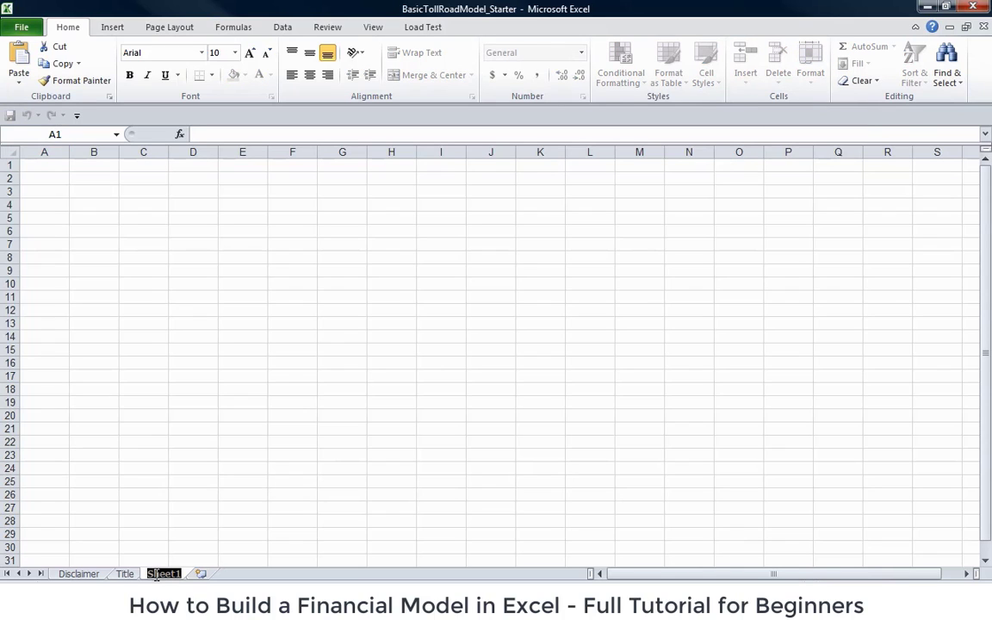
{"action": "type", "text": "Ass"}
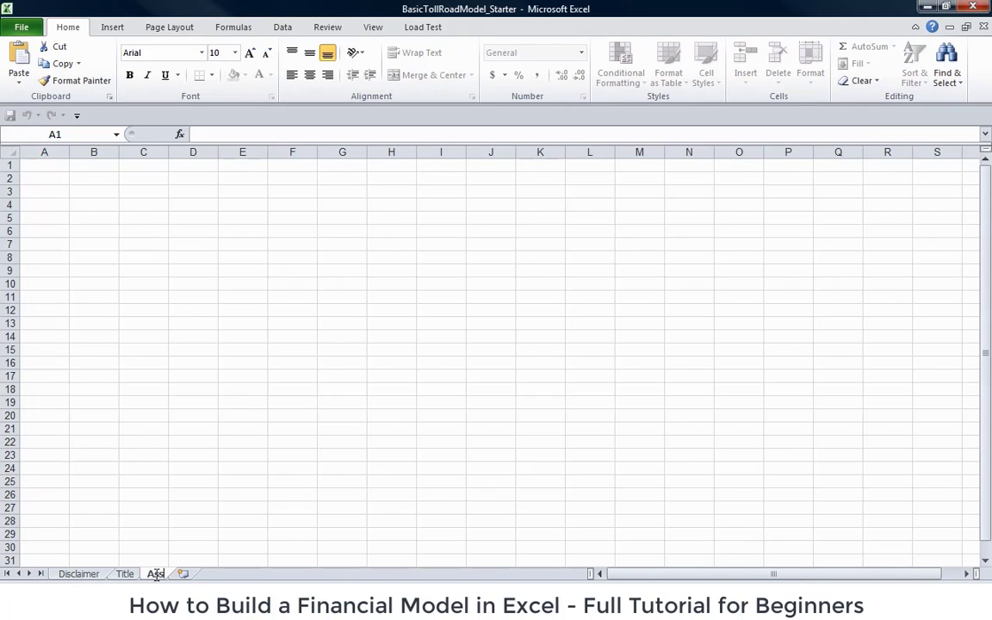
{"action": "key", "text": "Return"}
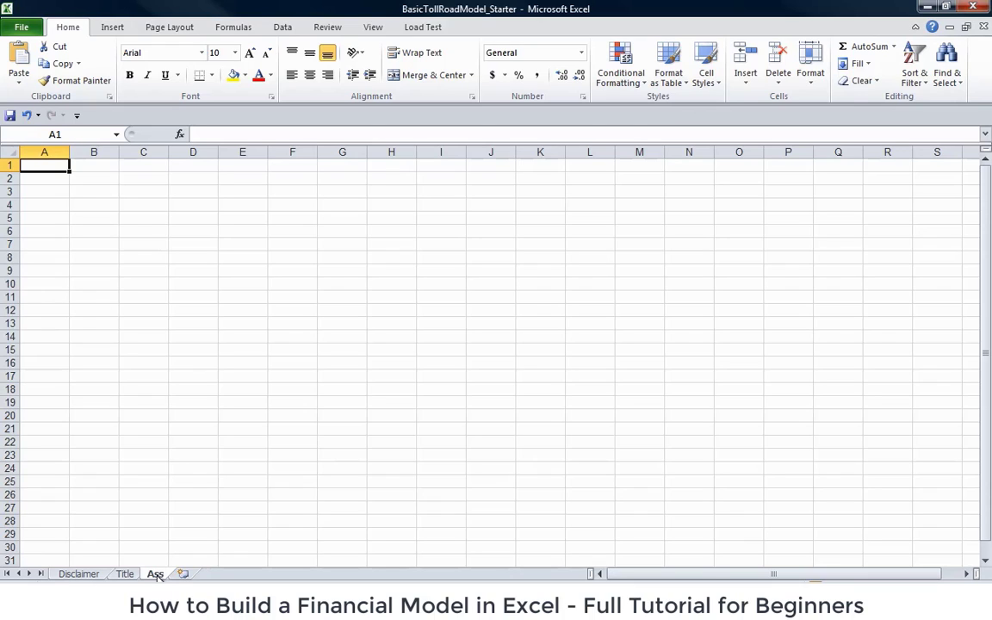
- Format the whole of row 1 as a header band with dark blue fill and white text
{"action": "key", "text": "shift+space"}
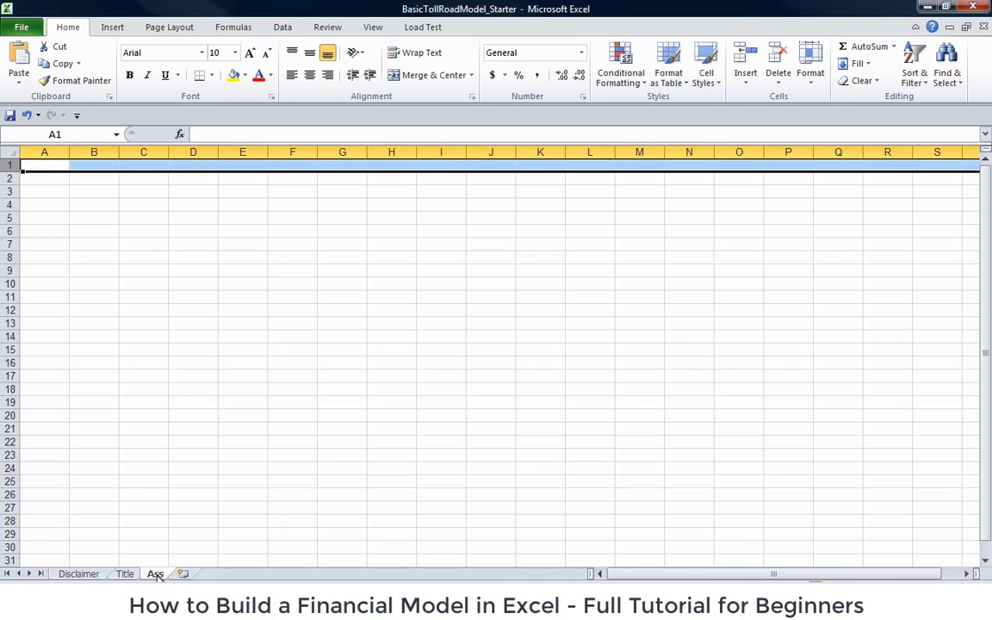
{"action": "key", "text": "Down"}
{"action": "key", "text": "Down"}
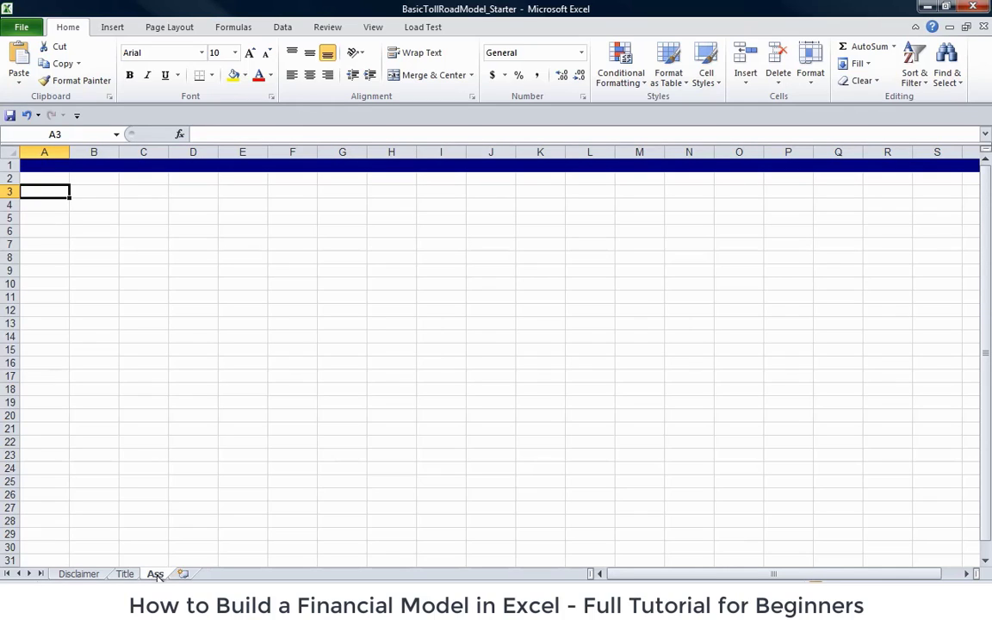
- Set the width of column A to 2.5
{"action": "key", "text": "Right"}
{"action": "key", "text": "Right"}
{"action": "key", "text": "Left"}
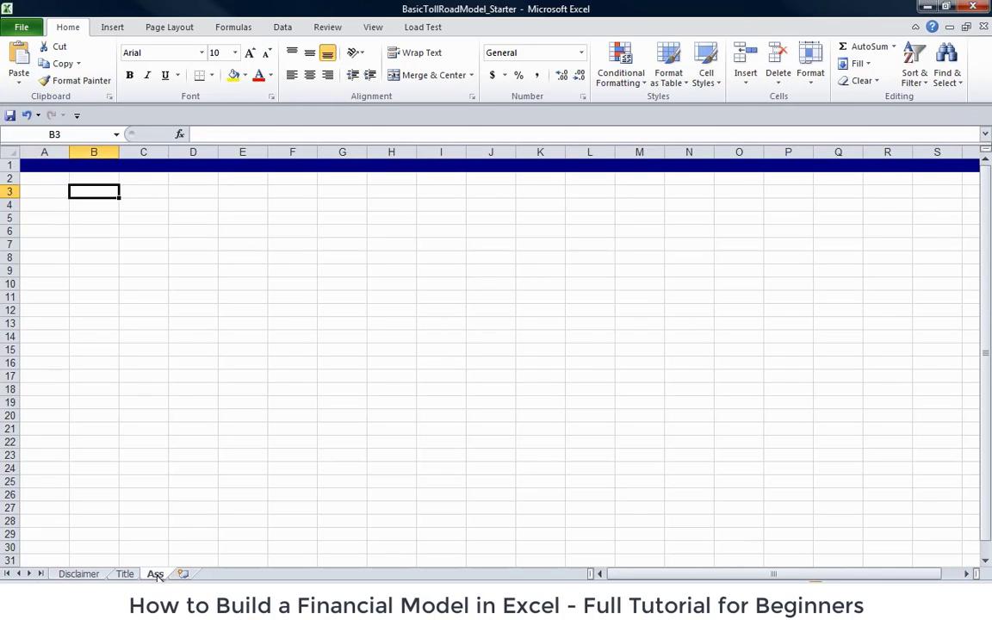
{"action": "key", "text": "Left"}
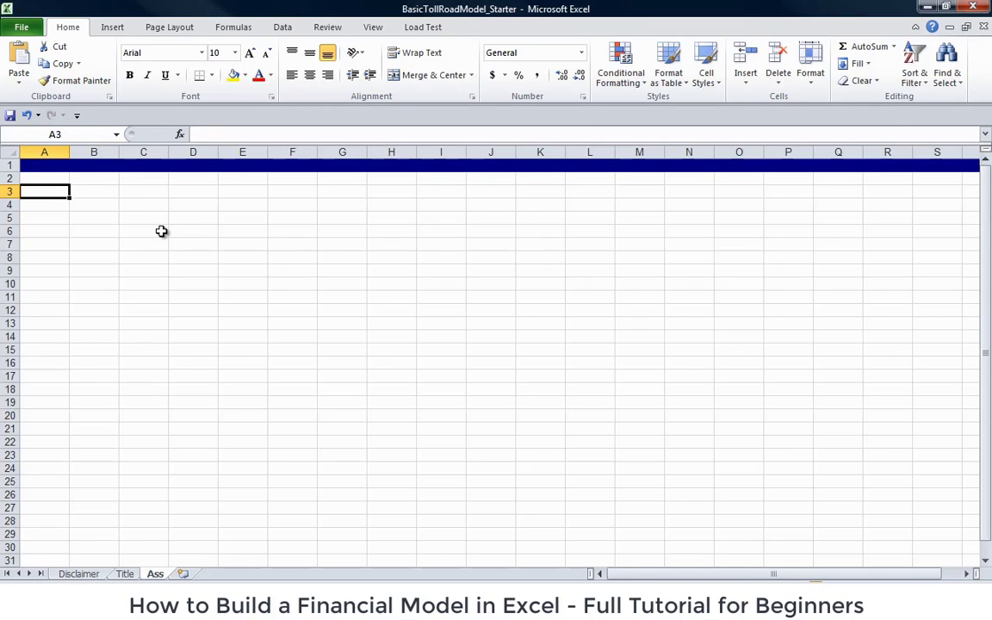
{"action": "key", "text": "alt"}
{"action": "key", "text": "h"}
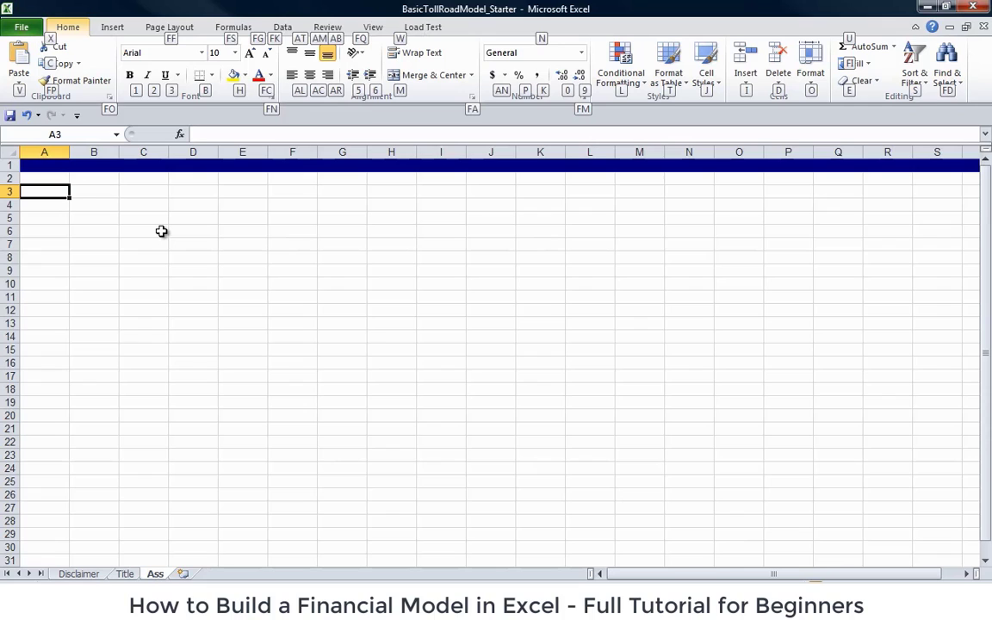
{"action": "key", "text": "o"}
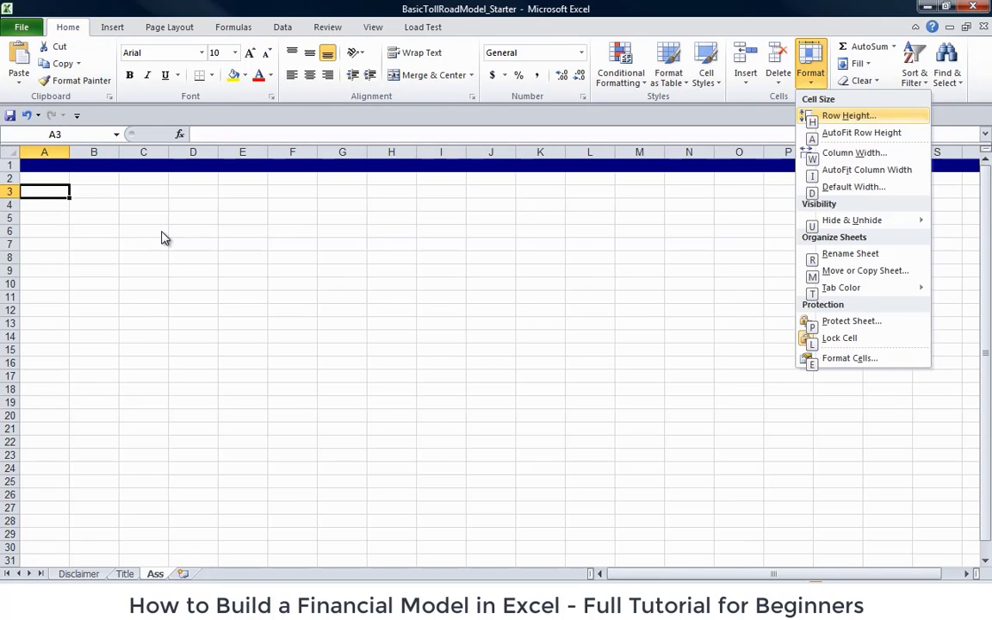
{"action": "type", "text": "w"}
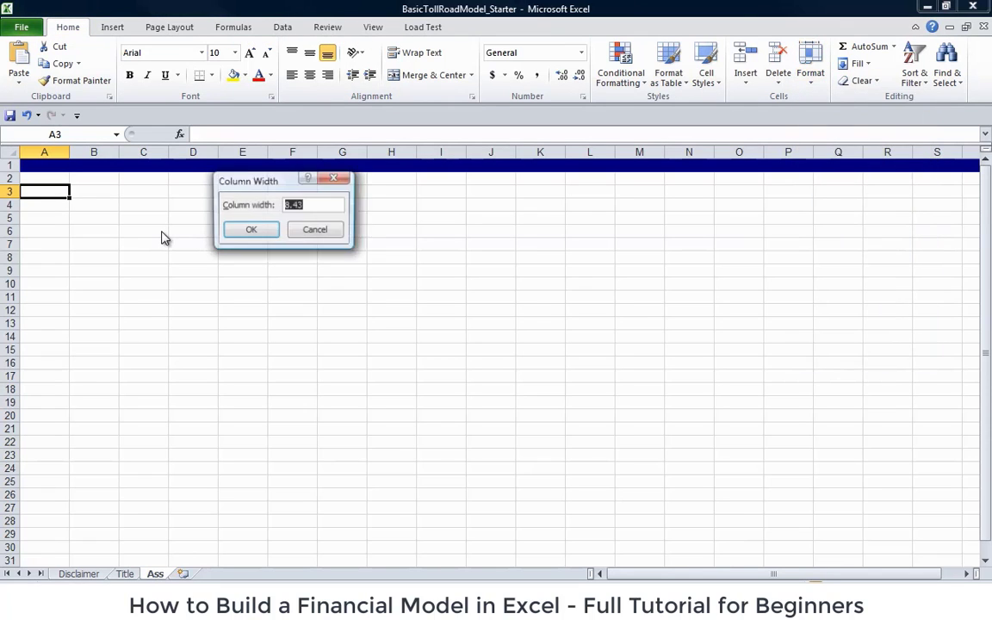
{"action": "type", "text": "2.5"}
{"action": "key", "text": "Return"}
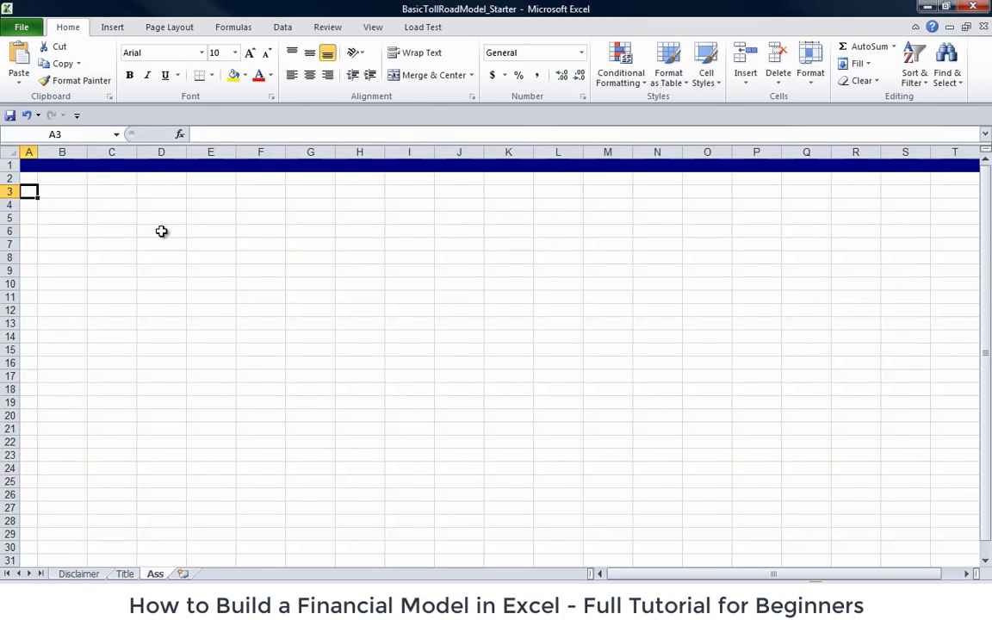
- Enter the sheet title "Assumptions" in cell A1 and make it bold
{"action": "key", "text": "Down"}
{"action": "key", "text": "Up"}
{"action": "key", "text": "Right"}
{"action": "key", "text": "Up"}
{"action": "key", "text": "Up"}
{"action": "key", "text": "Left"}
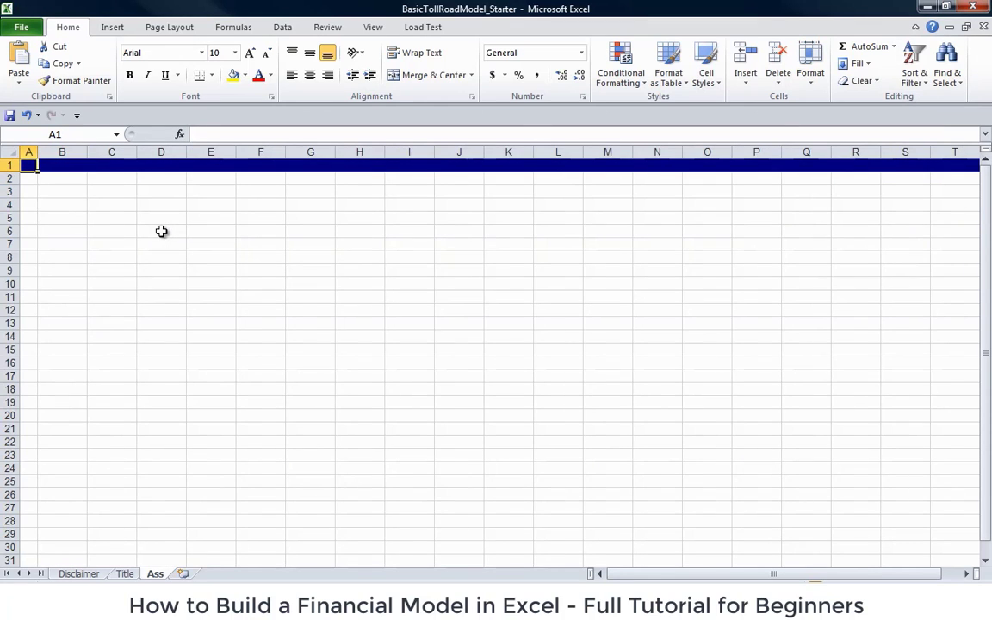
{"action": "type", "text": "Assump"}
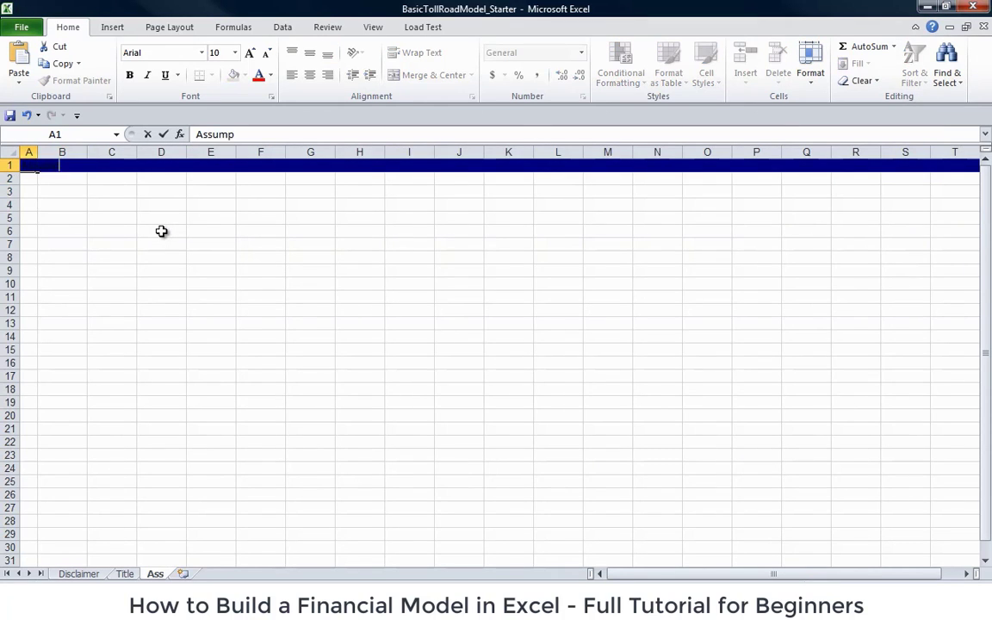
{"action": "type", "text": "tions"}
{"action": "key", "text": "Return"}
{"action": "key", "text": "Up"}
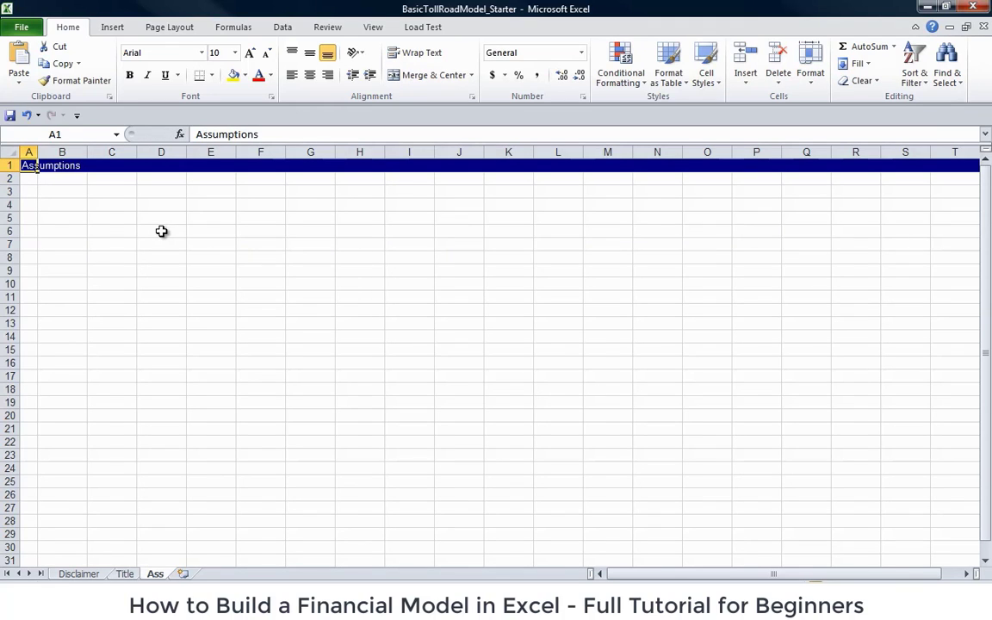
{"action": "key", "text": "ctrl+b"}
- Set the worksheet zoom to a custom magnification of 85% with cell B3 selected
{"action": "key", "text": "Down"}
{"action": "key", "text": "Down"}
{"action": "key", "text": "Down"}
{"action": "key", "text": "Right"}
{"action": "key", "text": "Up"}
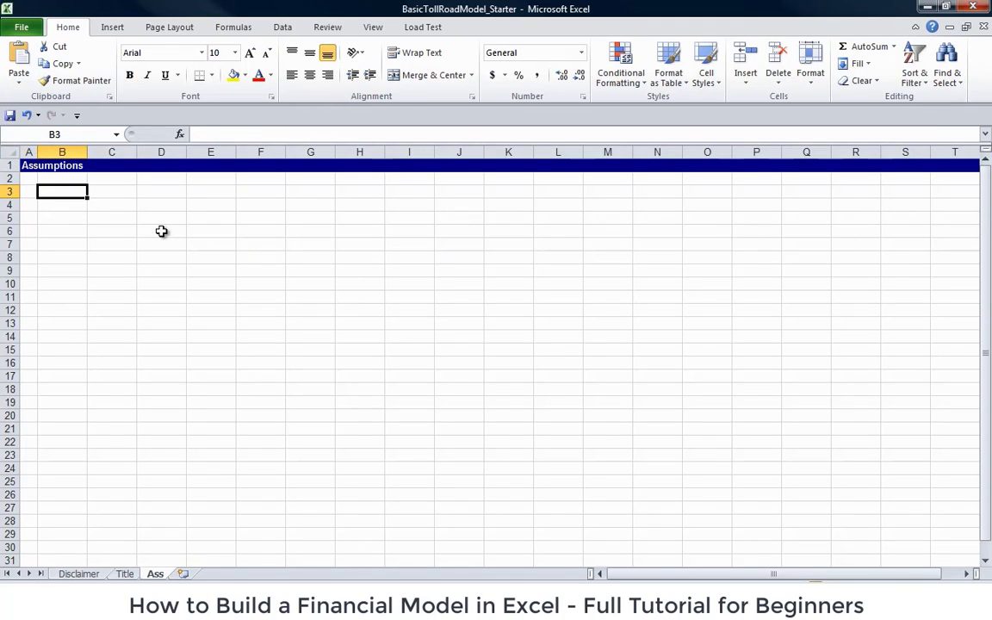
{"action": "key", "text": "alt+w"}
{"action": "key", "text": "q"}
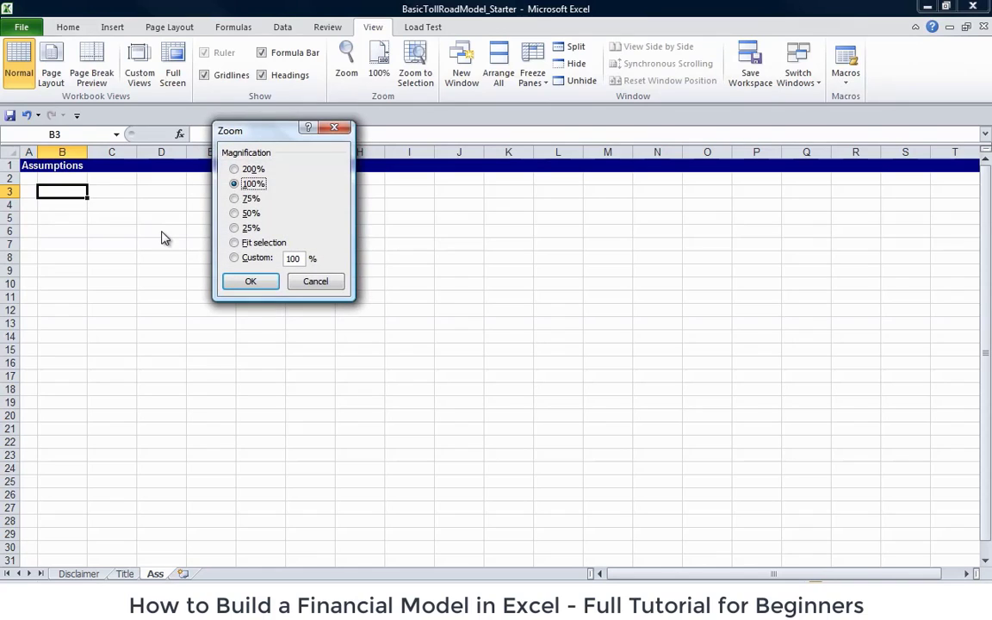
{"action": "key", "text": "alt+c"}
{"action": "type", "text": "85"}
{"action": "key", "text": "Return"}
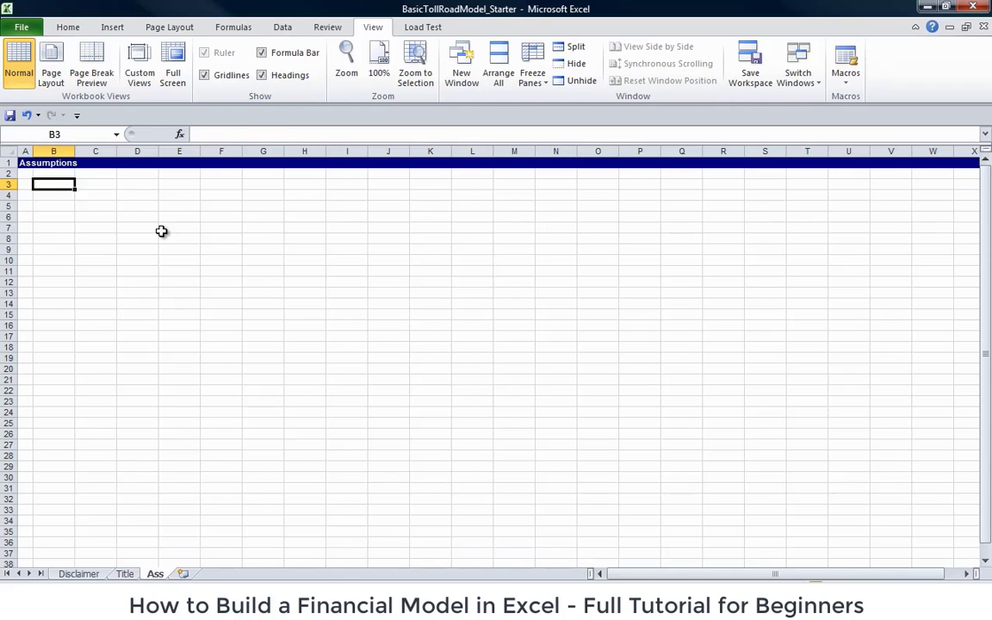
- Enter the heading "General Assumptions" in cell B3 and autofit column B to it
{"action": "type", "text": "Gene"}
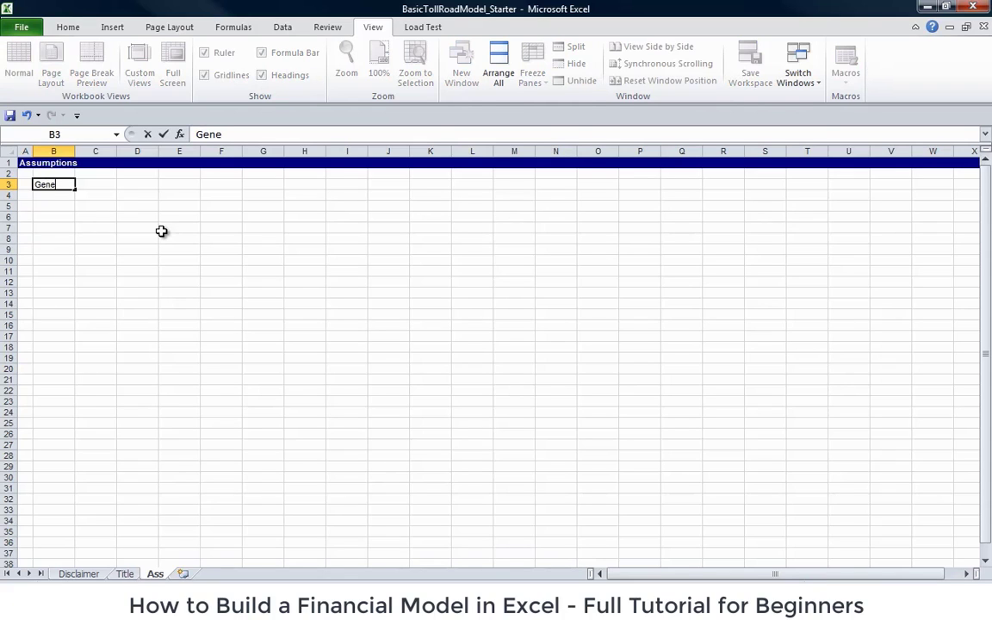
{"action": "key", "text": "BackSpace"}
{"action": "key", "text": "BackSpace"}
{"action": "type", "text": "neral Assumptions"}
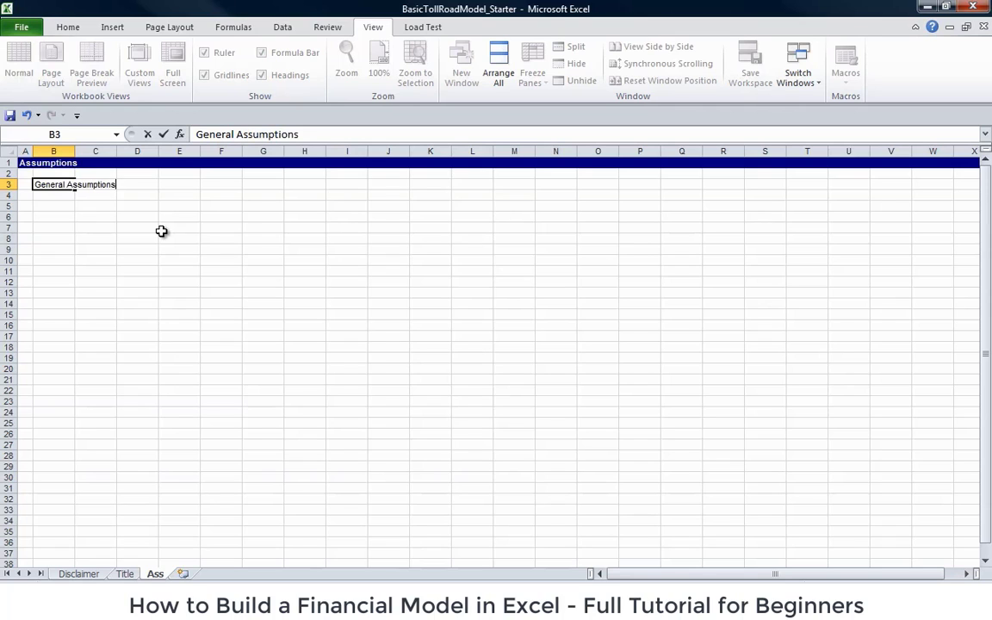
{"action": "key", "text": "Return"}
{"action": "key", "text": "Up"}
{"action": "key", "text": "alt+o"}
{"action": "key", "text": "c"}
{"action": "key", "text": "a"}
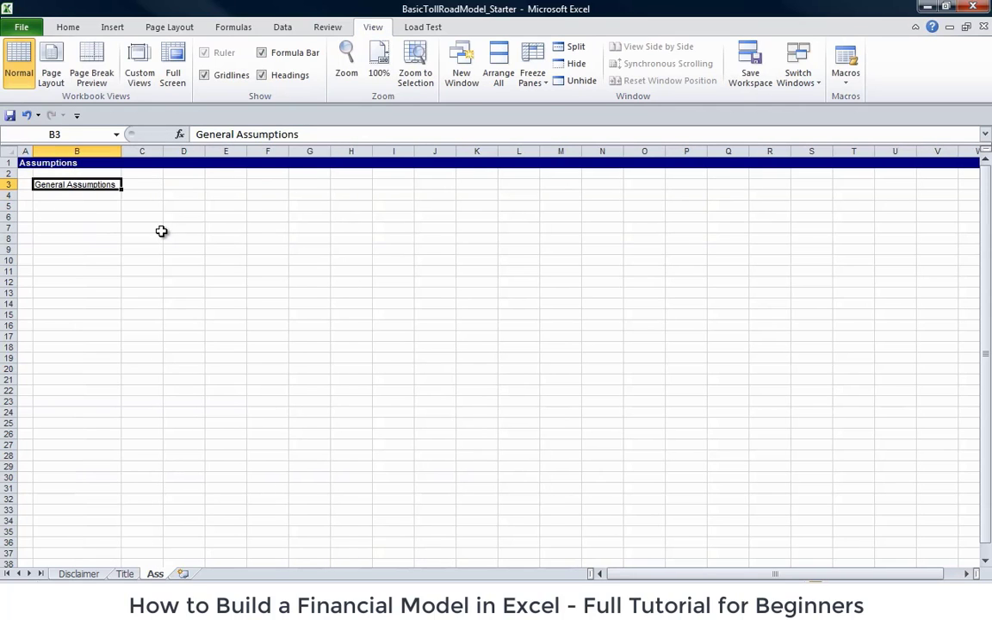
- Enter the label "Model Start Date" in cell B5
{"action": "key", "text": "Down"}
{"action": "key", "text": "Down"}
{"action": "type", "text": "Mode"}
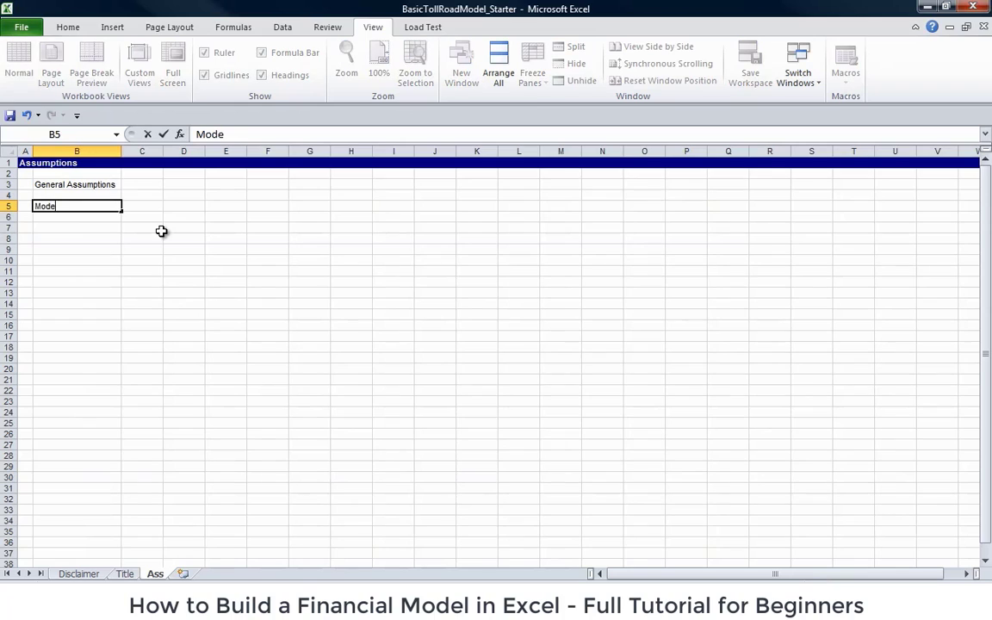
{"action": "type", "text": "l Start Date"}
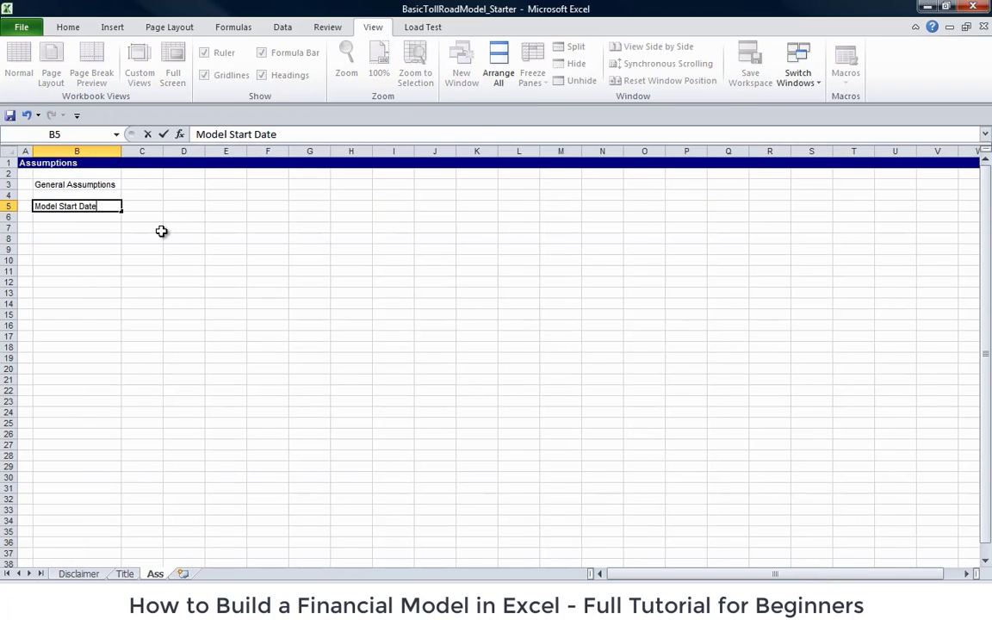
{"action": "key", "text": "Return"}
- Enter 31 Dec 2011 as the model start date in cell G5
{"action": "key", "text": "Up"}
{"action": "key", "text": "Right"}
{"action": "key", "text": "Right"}
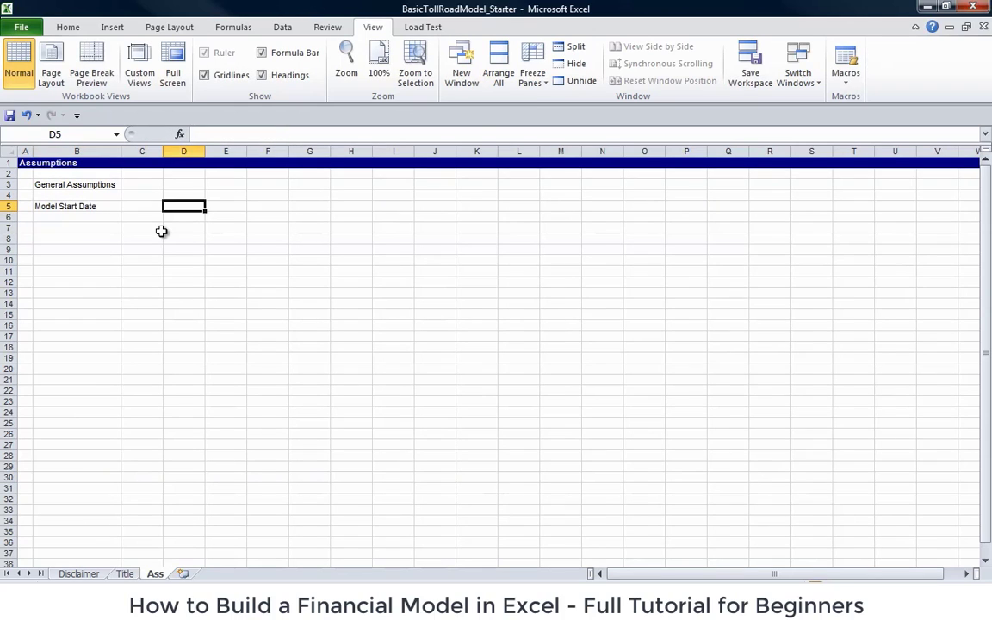
{"action": "key", "text": "Right"}
{"action": "key", "text": "Right"}
{"action": "key", "text": "Right"}
{"action": "key", "text": "Right"}
{"action": "key", "text": "Left"}
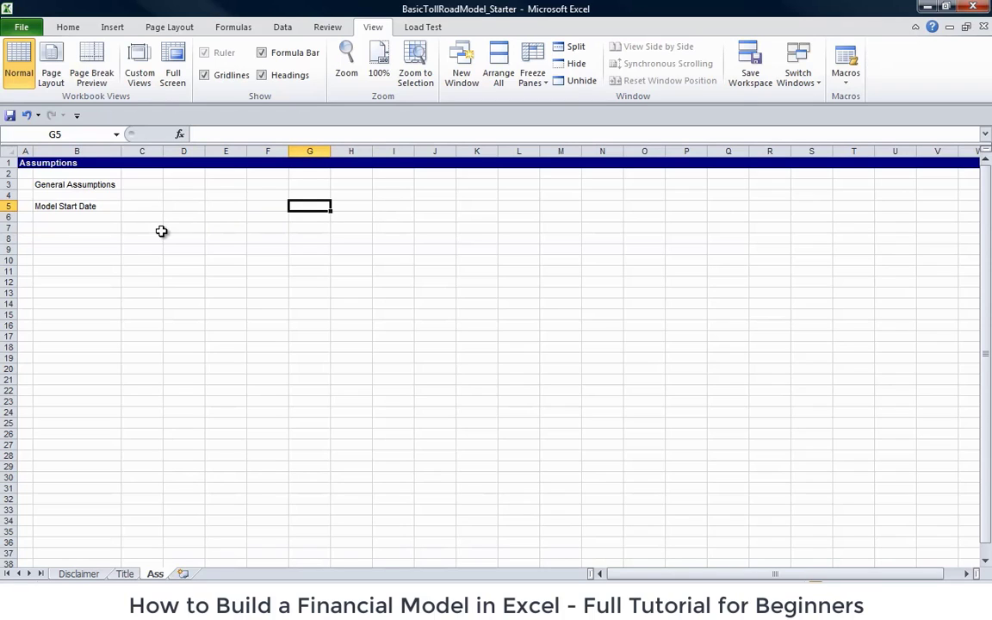
{"action": "type", "text": "31 Dec"}
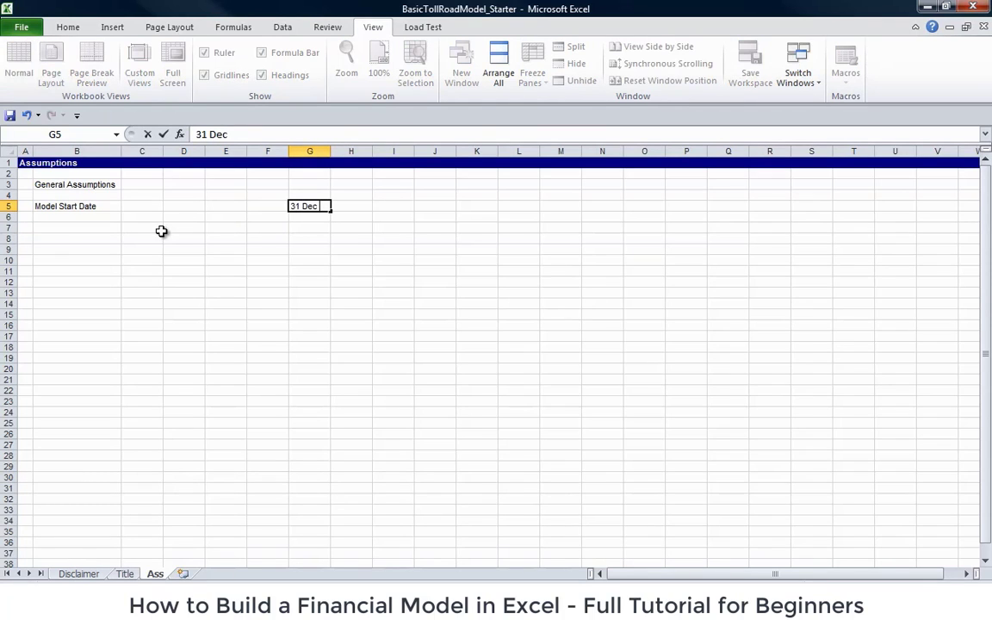
{"action": "type", "text": " 2012"}
{"action": "key", "text": "BackSpace"}
{"action": "type", "text": "1"}
{"action": "key", "text": "Return"}
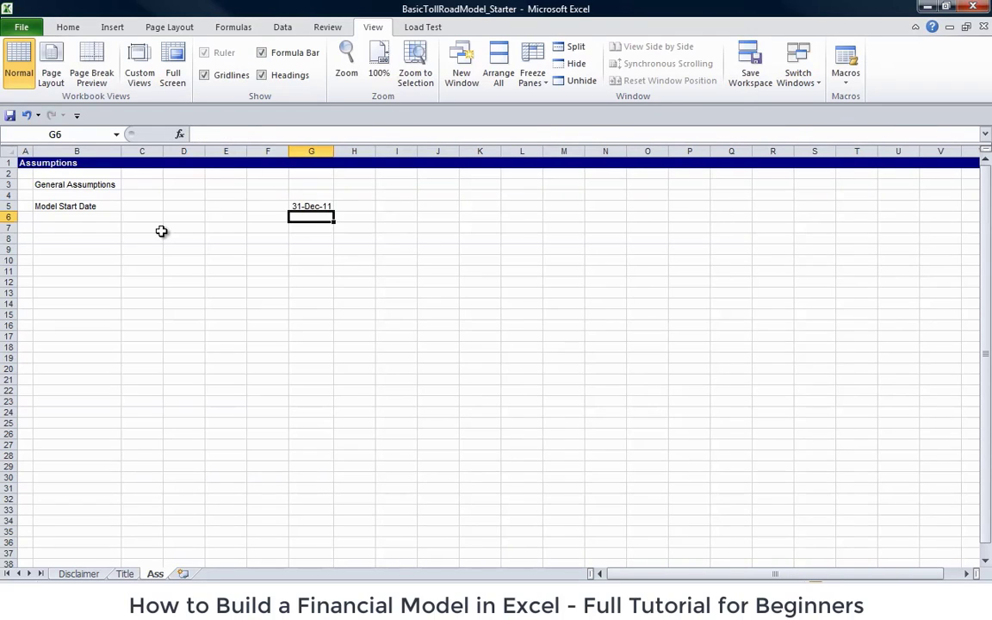
- Enter the label "Inflation" in cell B6, below Model Start Date
{"action": "key", "text": "Left"}
{"action": "key", "text": "Left"}
{"action": "key", "text": "Left"}
{"action": "key", "text": "Left"}
{"action": "key", "text": "Left"}
{"action": "key", "text": "Down"}
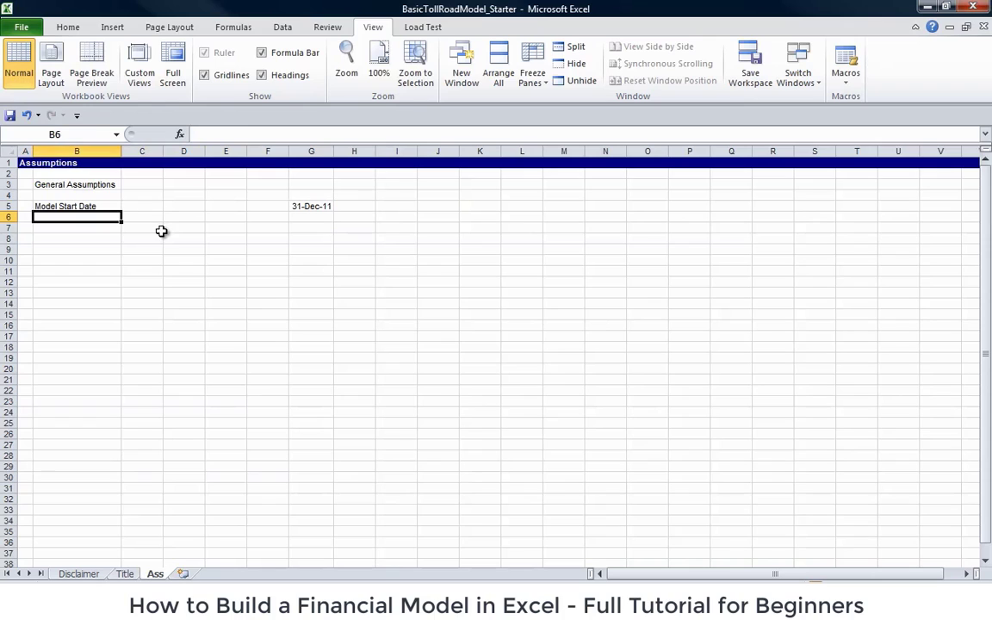
{"action": "type", "text": "In"}
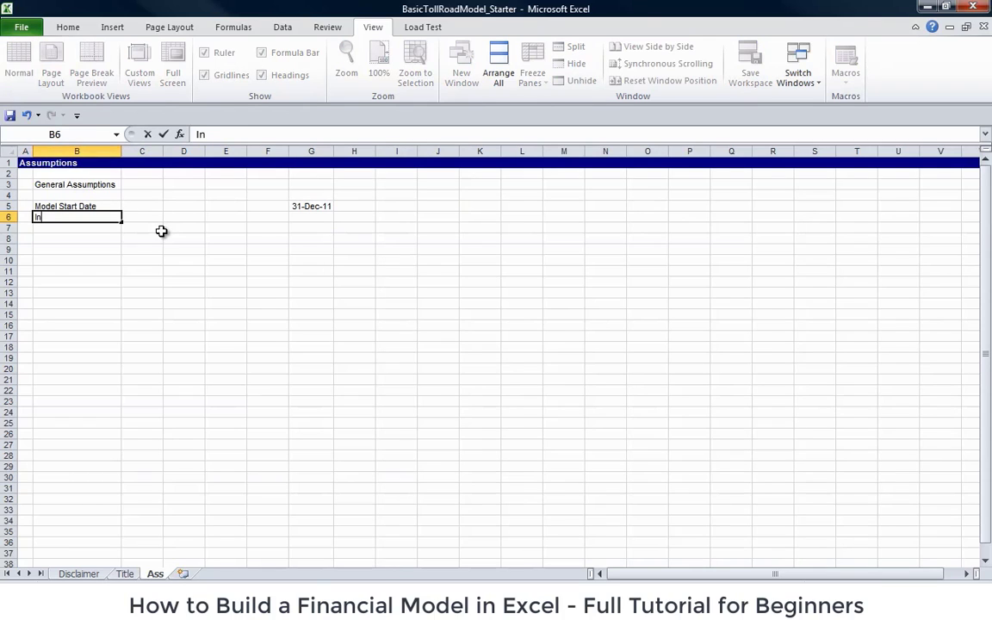
{"action": "type", "text": "fk"}
{"action": "key", "text": "BackSpace"}
{"action": "type", "text": "lation"}
- Enter an inflation rate of 2% in cell G6
{"action": "key", "text": "Right"}
{"action": "key", "text": "Right"}
{"action": "key", "text": "Right"}
{"action": "key", "text": "Right"}
{"action": "key", "text": "Right"}
{"action": "type", "text": "2%"}
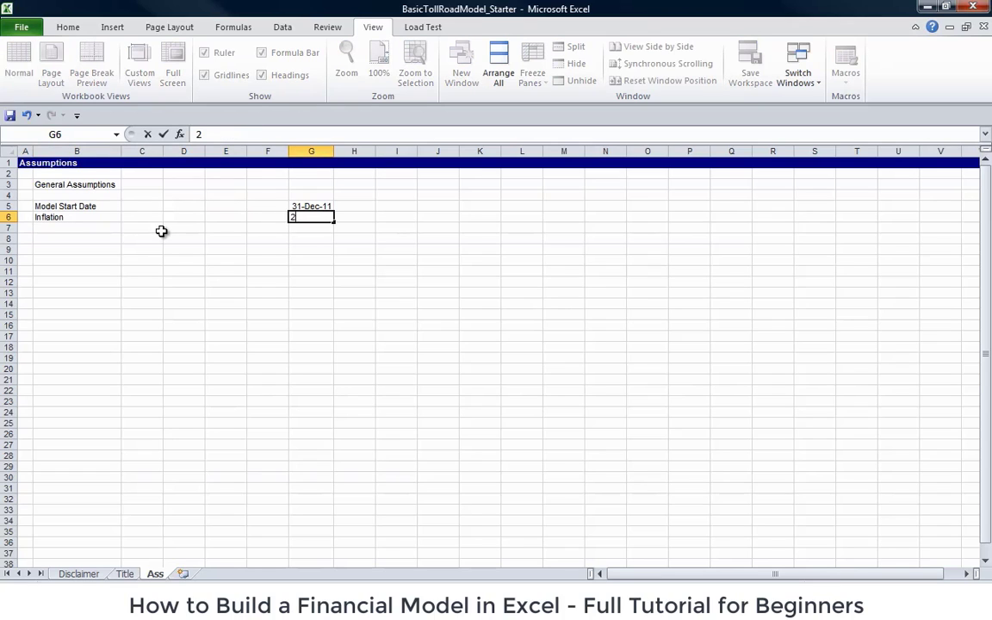
{"action": "key", "text": "Return"}
- Delete the blank row 4 beneath the General Assumptions heading and make that heading bold
{"action": "key", "text": "Left"}
{"action": "key", "text": "Left"}
{"action": "key", "text": "Left"}
{"action": "key", "text": "Left"}
{"action": "key", "text": "Left"}
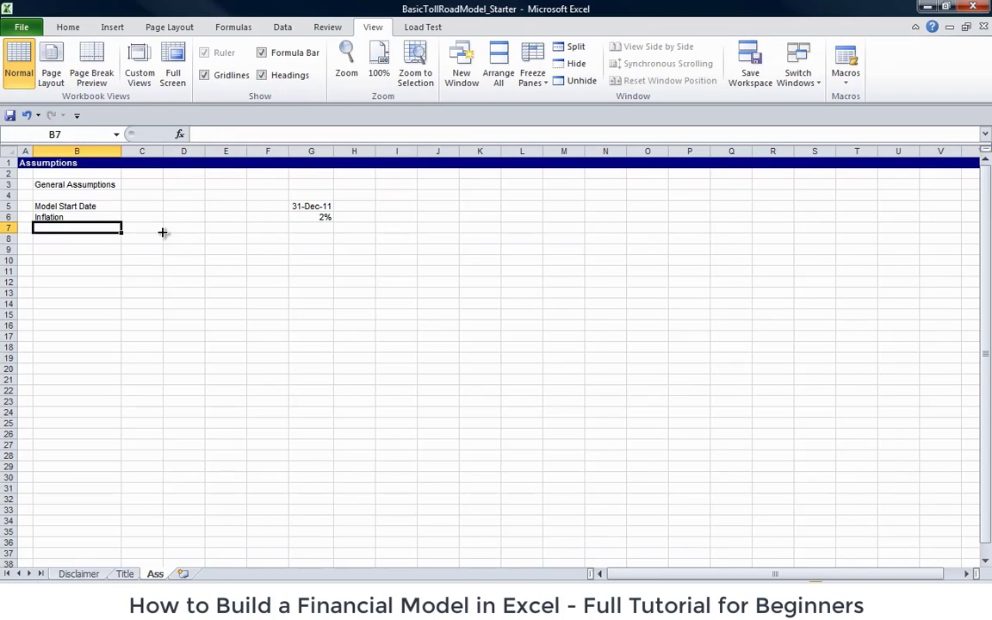
{"action": "key", "text": "Down"}
{"action": "key", "text": "Up"}
{"action": "key", "text": "Up"}
{"action": "key", "text": "Up"}
{"action": "key", "text": "Up"}
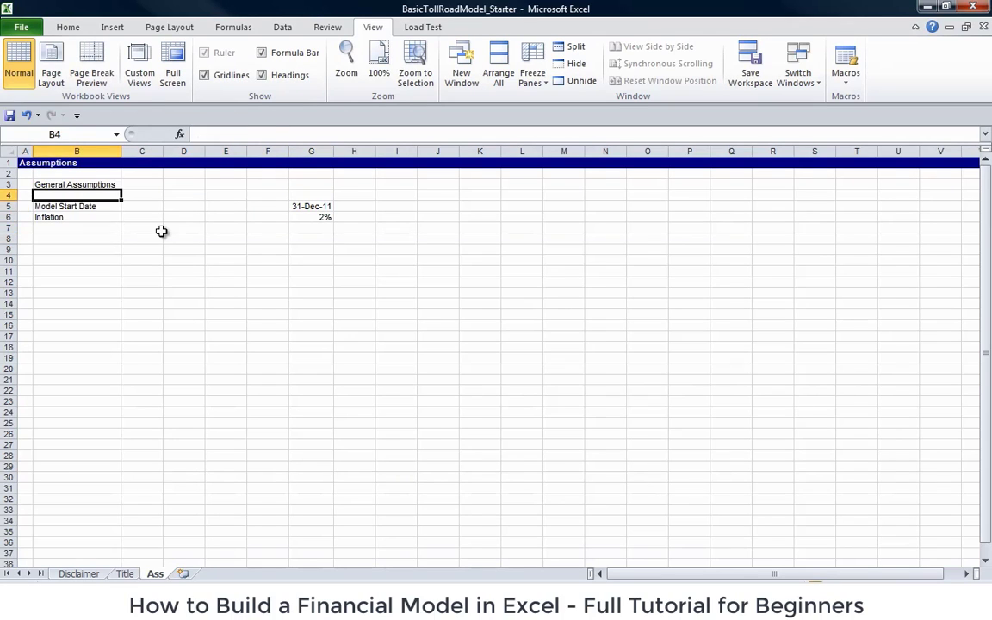
{"action": "key", "text": "shift+space"}
{"action": "key", "text": "ctrl+minus"}
{"action": "key", "text": "Up"}
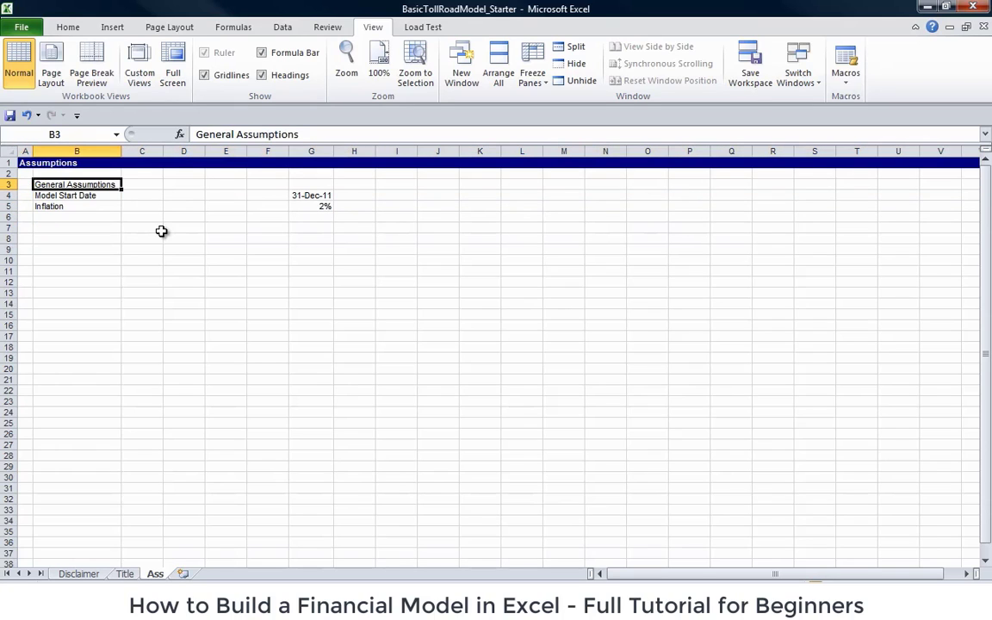
{"action": "key", "text": "ctrl+b"}
- Enter the heading "Operating Assumptions" in cell B7 and make it bold
{"action": "key", "text": "Down"}
{"action": "key", "text": "Down"}
{"action": "key", "text": "Down"}
{"action": "key", "text": "Down"}
{"action": "key", "text": "Down"}
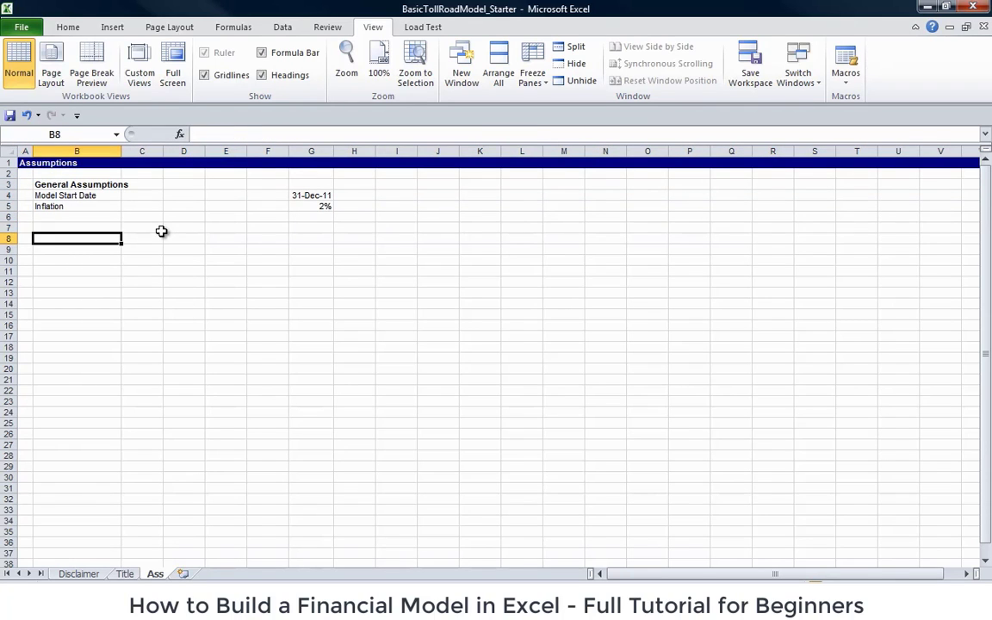
{"action": "key", "text": "Up"}
{"action": "type", "text": "REven"}
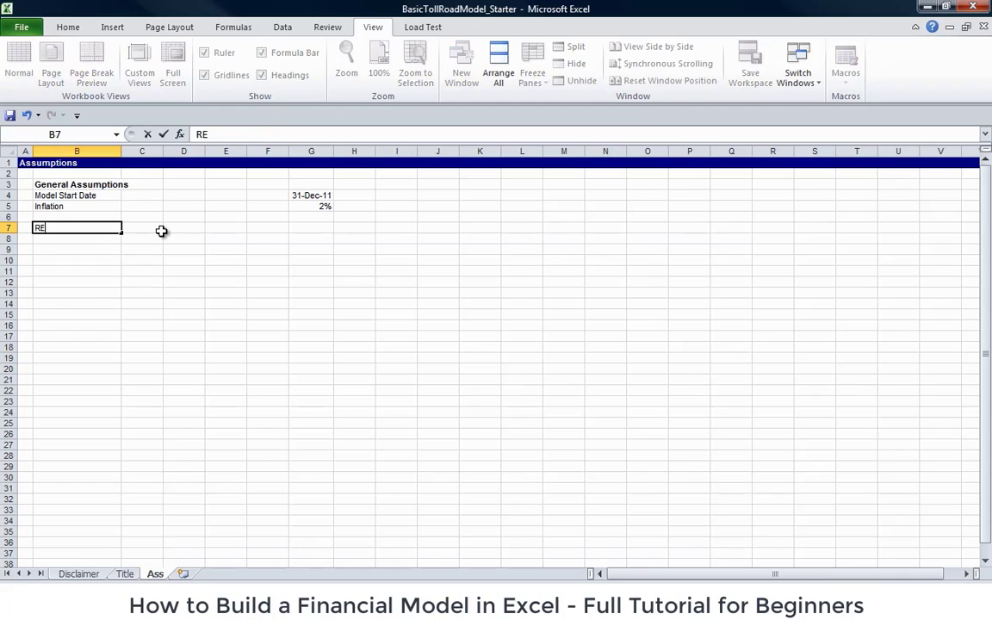
{"action": "key", "text": "Escape"}
{"action": "type", "text": "Opeat"}
{"action": "key", "text": "BackSpace"}
{"action": "key", "text": "BackSpace"}
{"action": "type", "text": "rating Assumptions"}
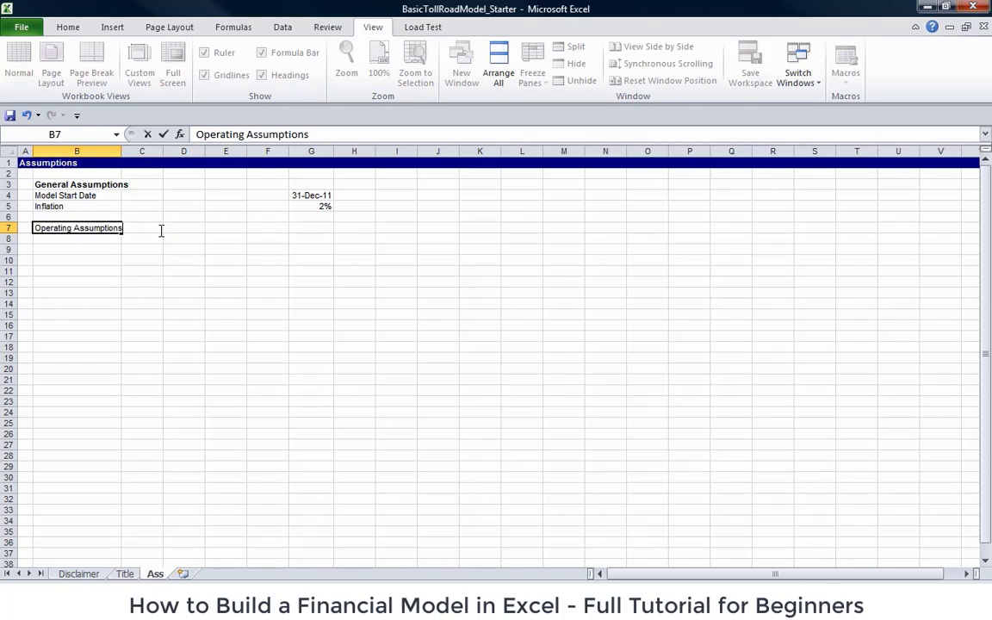
{"action": "key", "text": "ctrl+Return"}
{"action": "key", "text": "ctrl+b"}
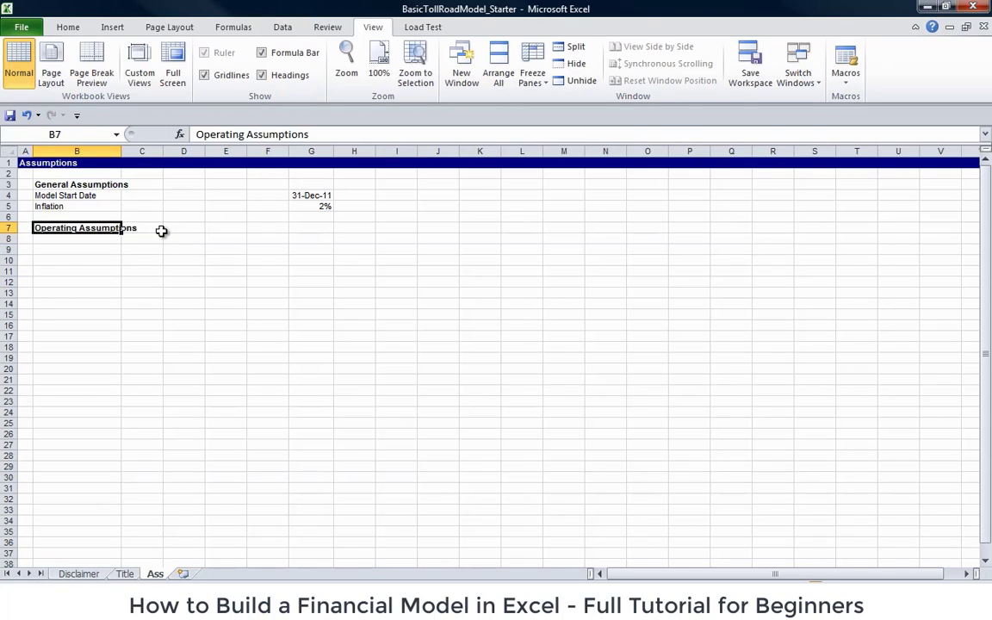
- Enter the subheading "Revenue" in cell B8 and format it bold and italic
{"action": "key", "text": "Down"}
{"action": "key", "text": "Down"}
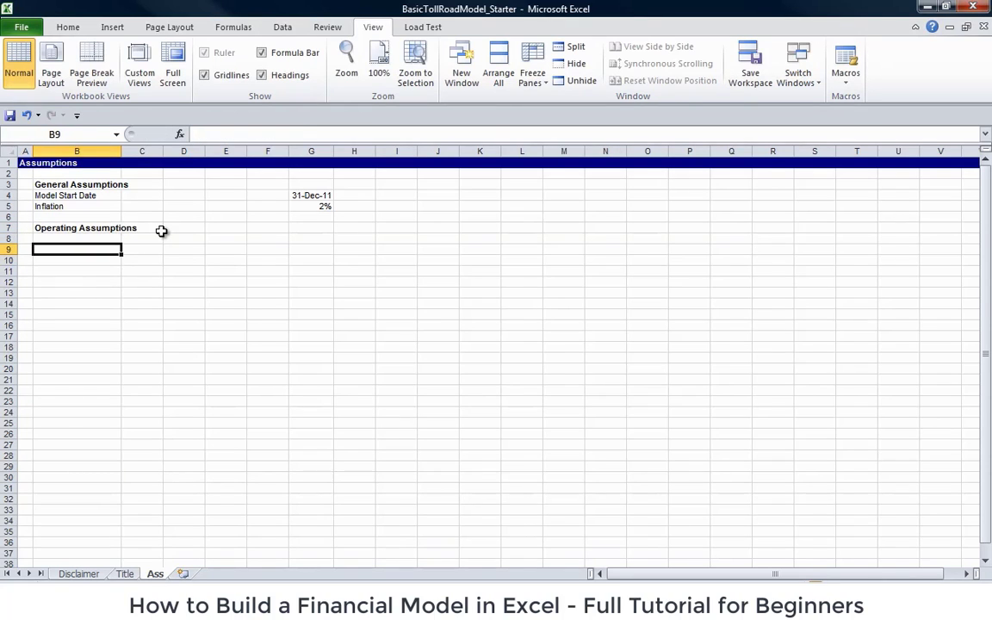
{"action": "key", "text": "Up"}
{"action": "type", "text": "REvenue"}
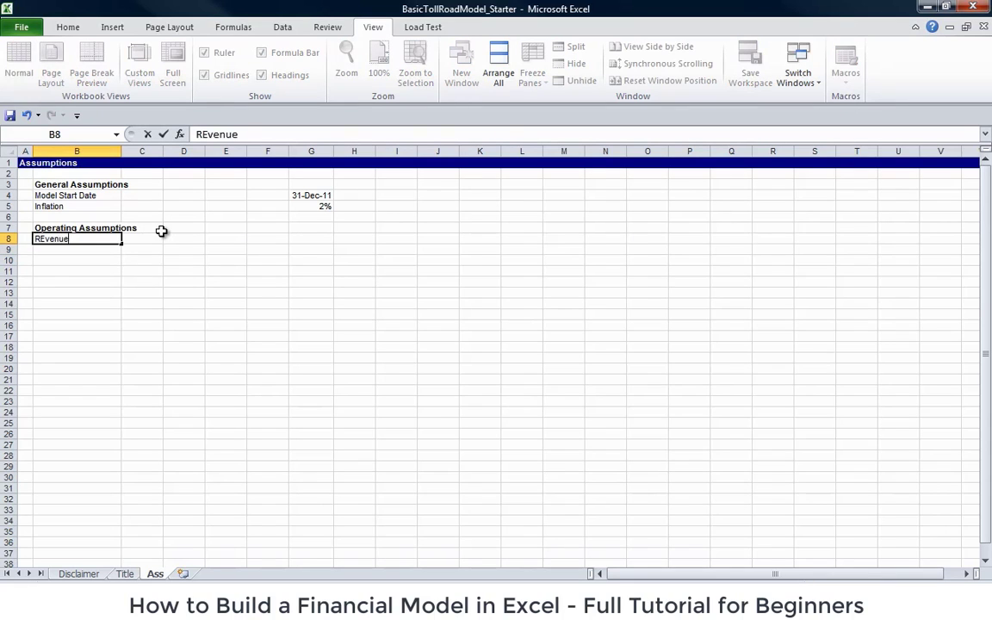
{"action": "key", "text": "Return"}
{"action": "key", "text": "Up"}
{"action": "key", "text": "ctrl+i"}
{"action": "key", "text": "ctrl+b"}
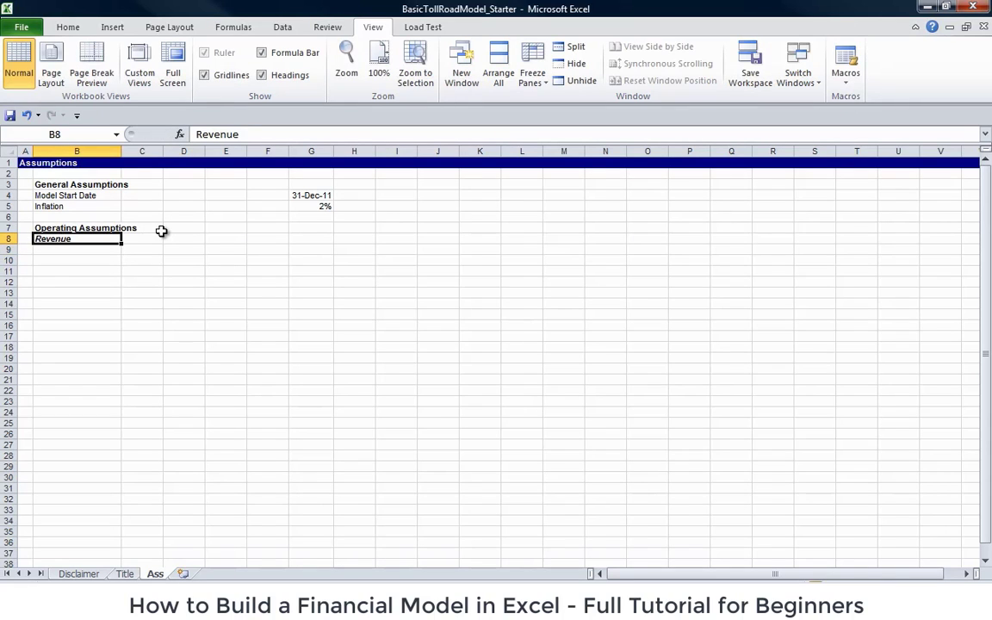
- Enter the labels "Car Toll" in cell B9 and "Truck Toll" in cell B10
{"action": "key", "text": "Down"}
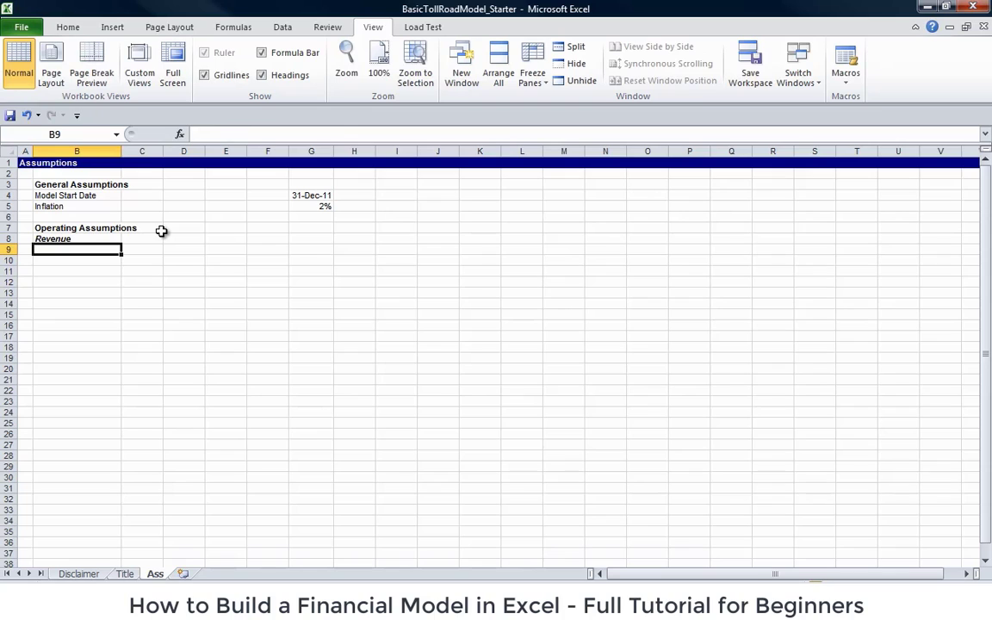
{"action": "type", "text": "Car Toll"}
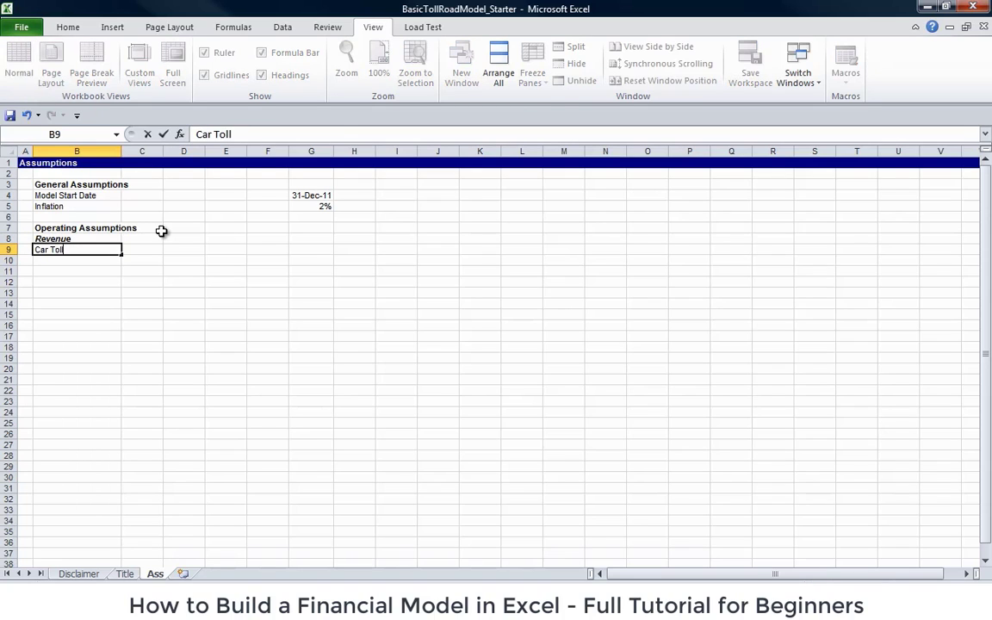
{"action": "key", "text": "Return"}
{"action": "type", "text": "Tr"}
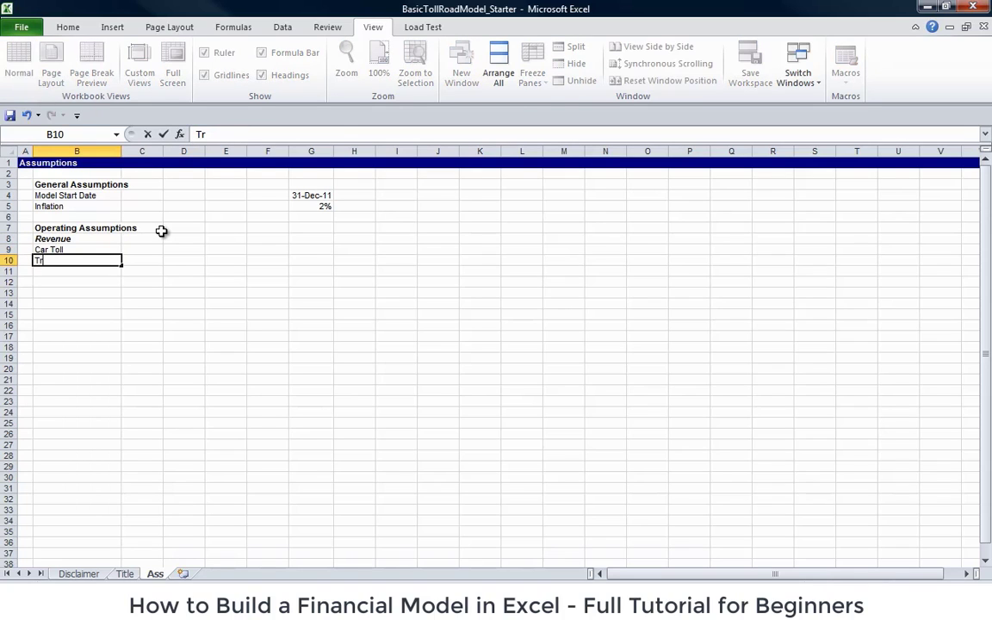
{"action": "type", "text": "uck Toll"}
{"action": "key", "text": "Return"}
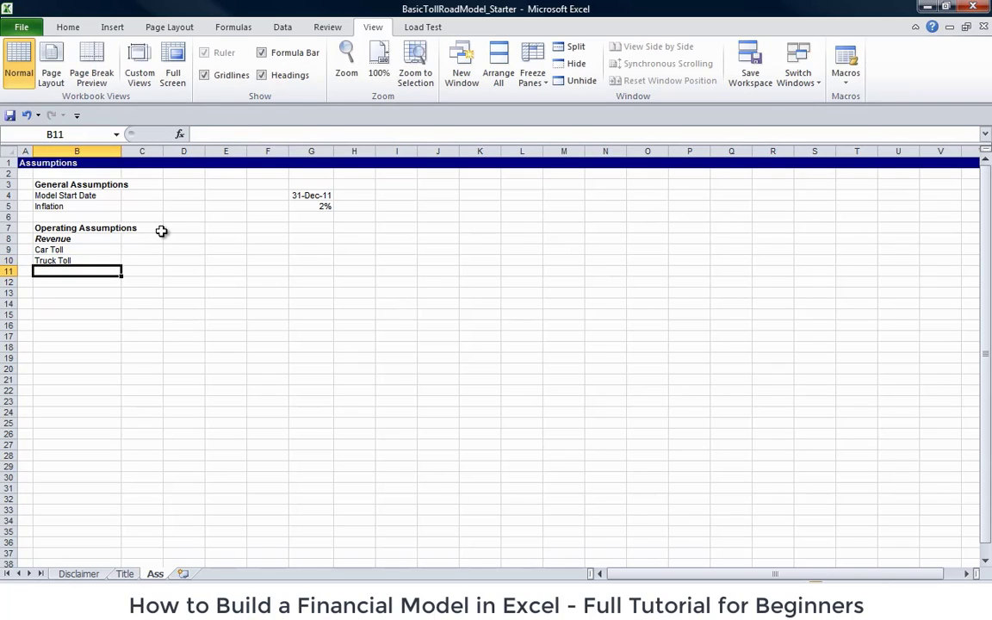
- Enter the label "Number of cars per day" in cell B11 and autofit column B to it
{"action": "type", "text": "Nub"}
{"action": "key", "text": "BackSpace"}
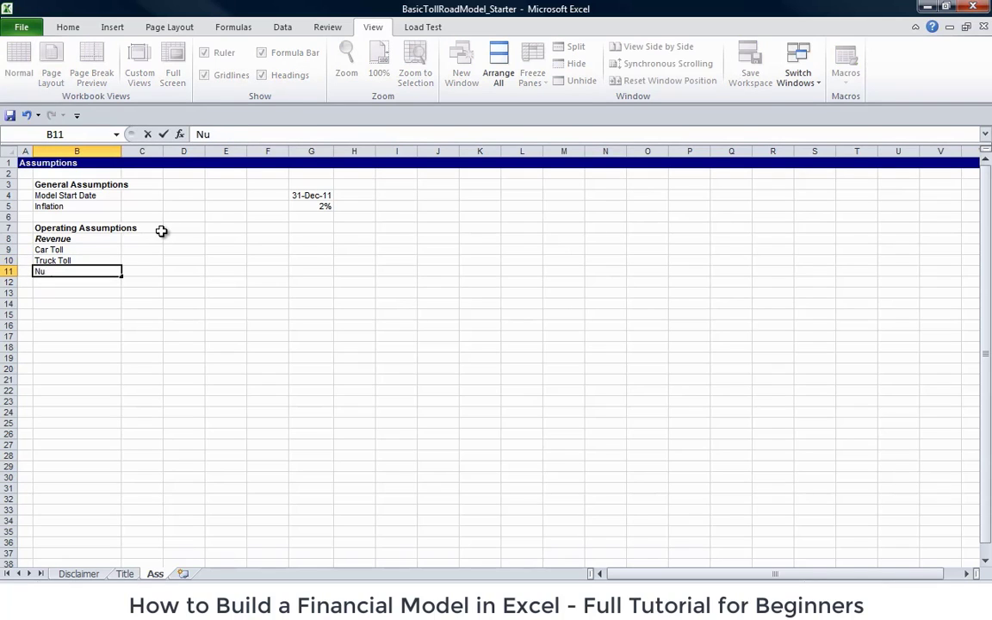
{"action": "type", "text": "mber of cars per da"}
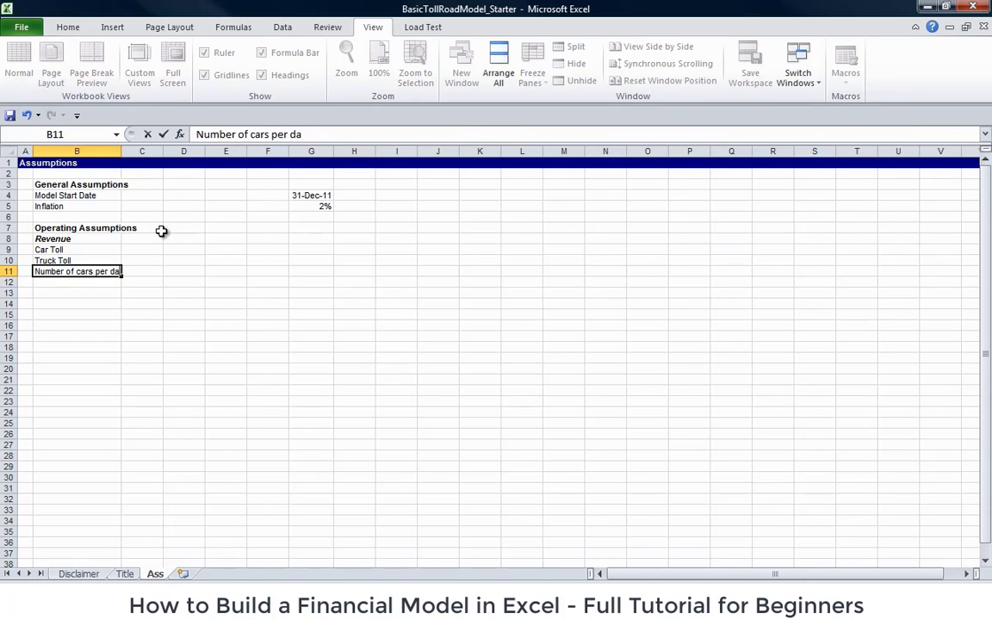
{"action": "type", "text": "y"}
{"action": "key", "text": "Return"}
{"action": "key", "text": "Up"}
{"action": "key", "text": "alt"}
{"action": "key", "text": "o"}
{"action": "key", "text": "c"}
{"action": "key", "text": "a"}
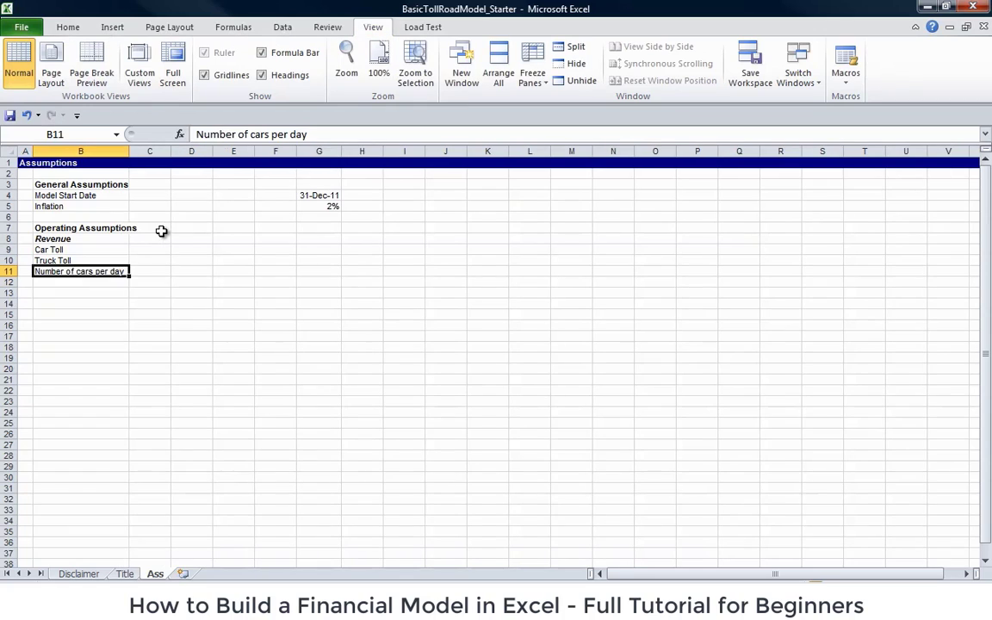
{"action": "key", "text": "Up"}
{"action": "key", "text": "Up"}
{"action": "key", "text": "Up"}
{"action": "key", "text": "Up"}
{"action": "key", "text": "Up"}
{"action": "key", "text": "Up"}
{"action": "key", "text": "Up"}
{"action": "key", "text": "Down"}
{"action": "key", "text": "Down"}
{"action": "key", "text": "Down"}
{"action": "key", "text": "Down"}
{"action": "key", "text": "Down"}
{"action": "key", "text": "Down"}
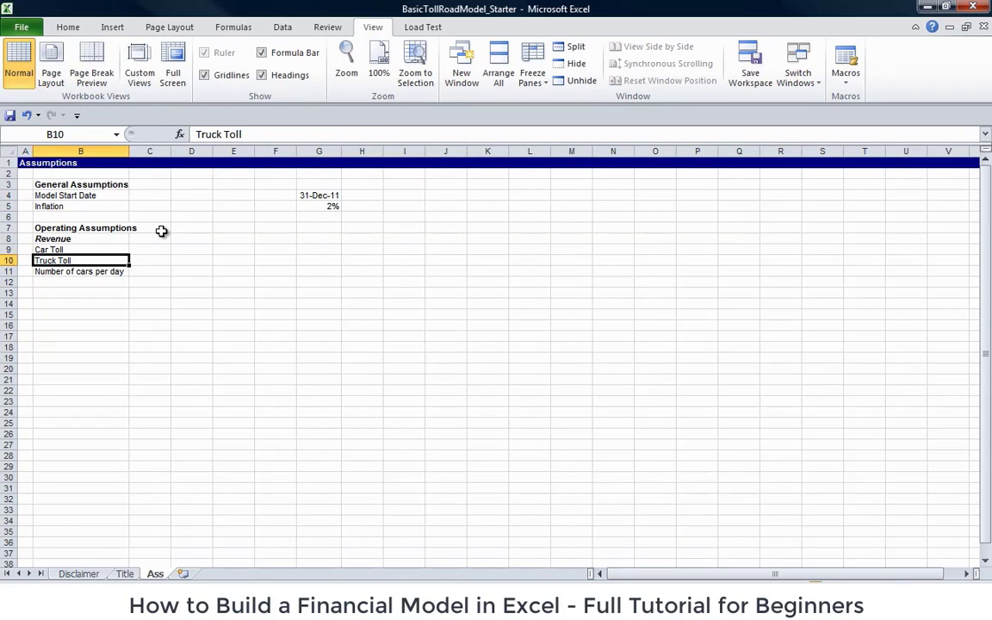
{"action": "key", "text": "Down"}
- Enter the note "At model start date" in cell H11, on the Number of cars per day row
{"action": "key", "text": "Right"}
{"action": "key", "text": "Right"}
{"action": "key", "text": "Right"}
{"action": "key", "text": "Right"}
{"action": "key", "text": "Right"}
{"action": "key", "text": "Right"}
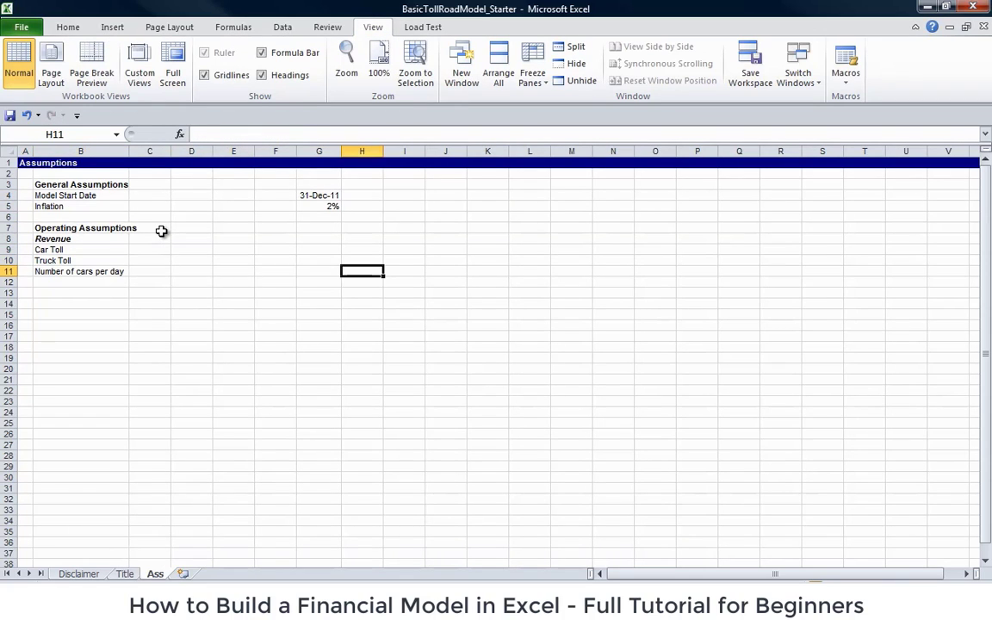
{"action": "type", "text": "At model s"}
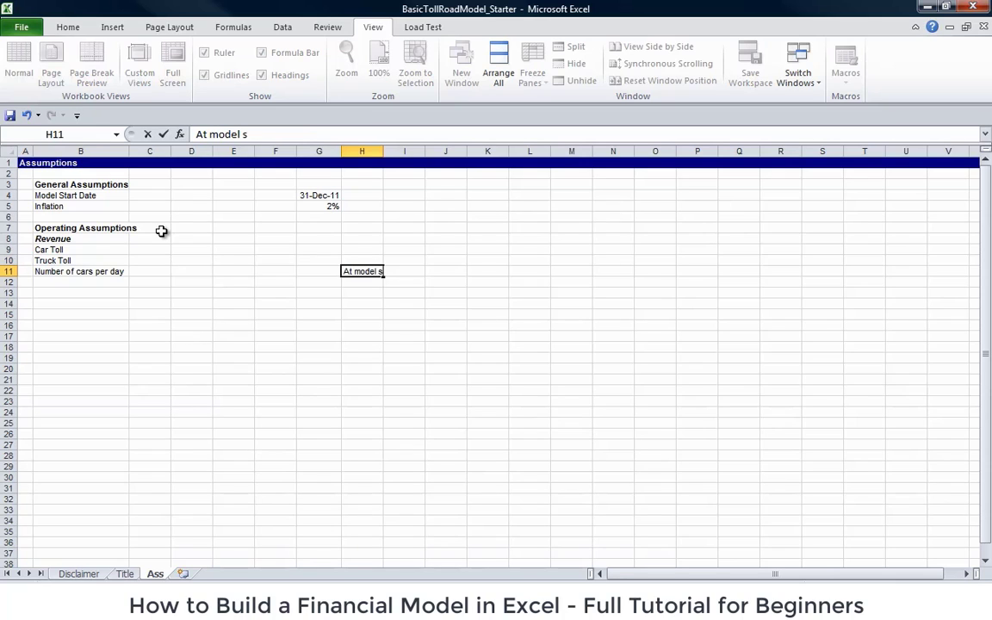
{"action": "type", "text": "tart date"}
{"action": "key", "text": "Return"}
- Fill the label "Number of cars per day" from cell B11 down into B12
{"action": "key", "text": "Up"}
{"action": "key", "text": "Left"}
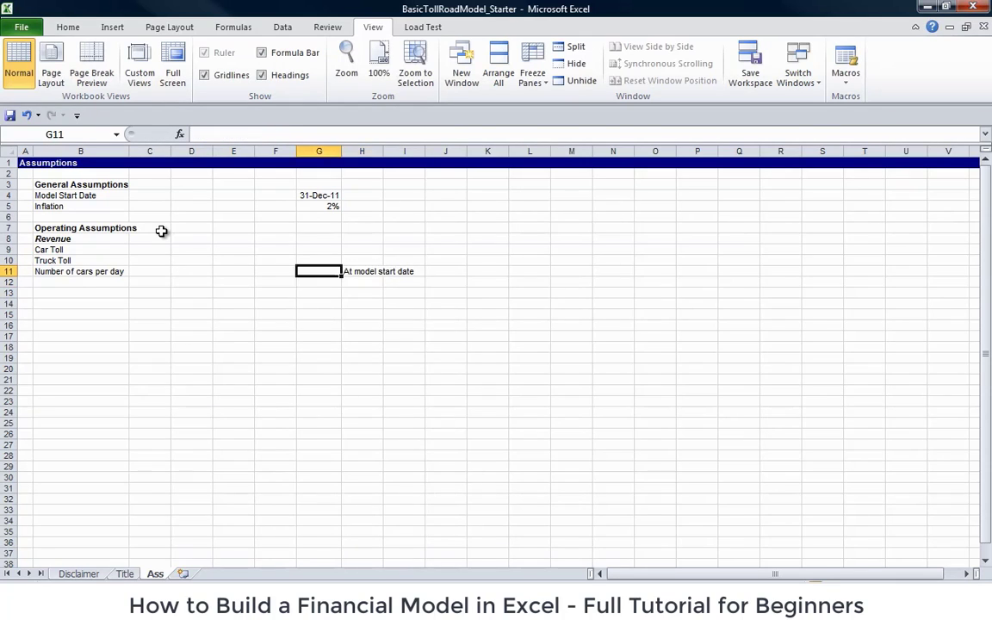
{"action": "key", "text": "Left"}
{"action": "key", "text": "Left"}
{"action": "key", "text": "Left"}
{"action": "key", "text": "Left"}
{"action": "key", "text": "Left"}
{"action": "key", "text": "shift+Down"}
{"action": "key", "text": "ctrl+d"}
- Edit the copied label in cell B12 to read "Number of trucks per day"
{"action": "key", "text": "Down"}
{"action": "key", "text": "F2"}
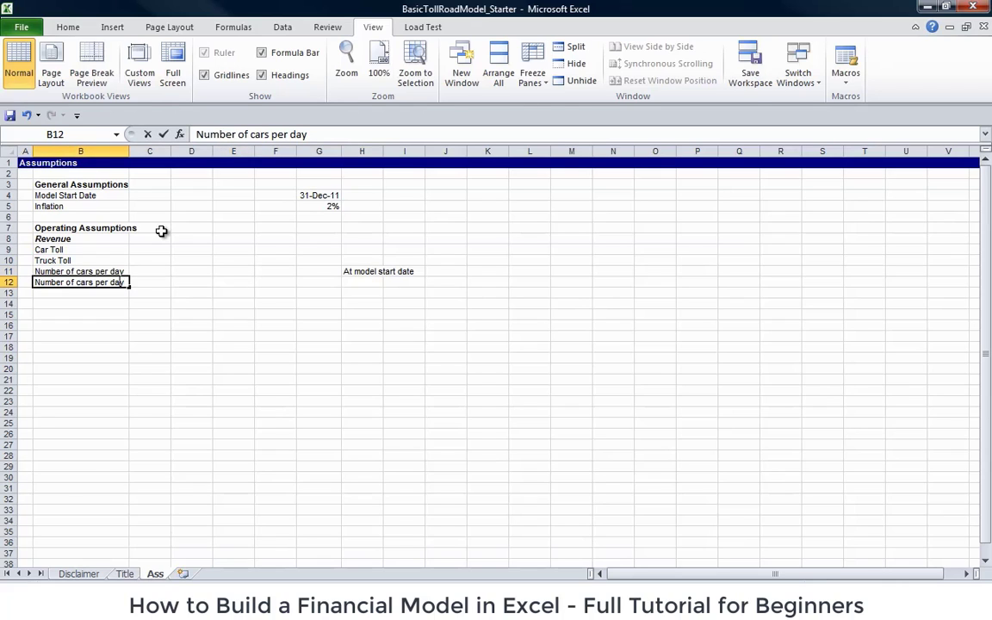
{"action": "key", "text": "ctrl+Left"}
{"action": "key", "text": "ctrl+Left"}
{"action": "key", "text": "ctrl+Left"}
{"action": "key", "text": "ctrl+shift+Right"}
{"action": "type", "text": "trucks"}
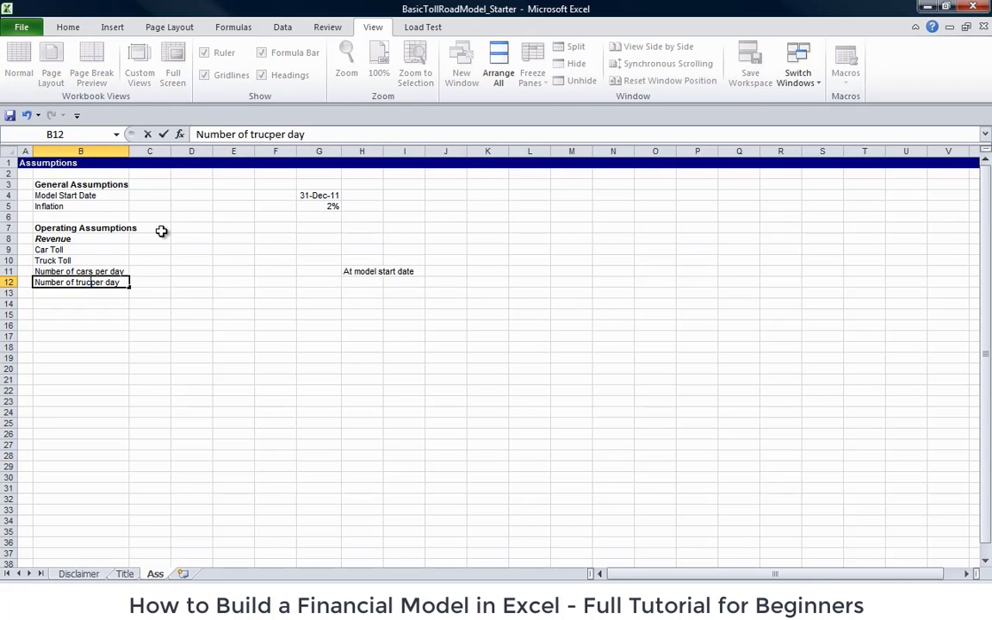
{"action": "key", "text": "Return"}
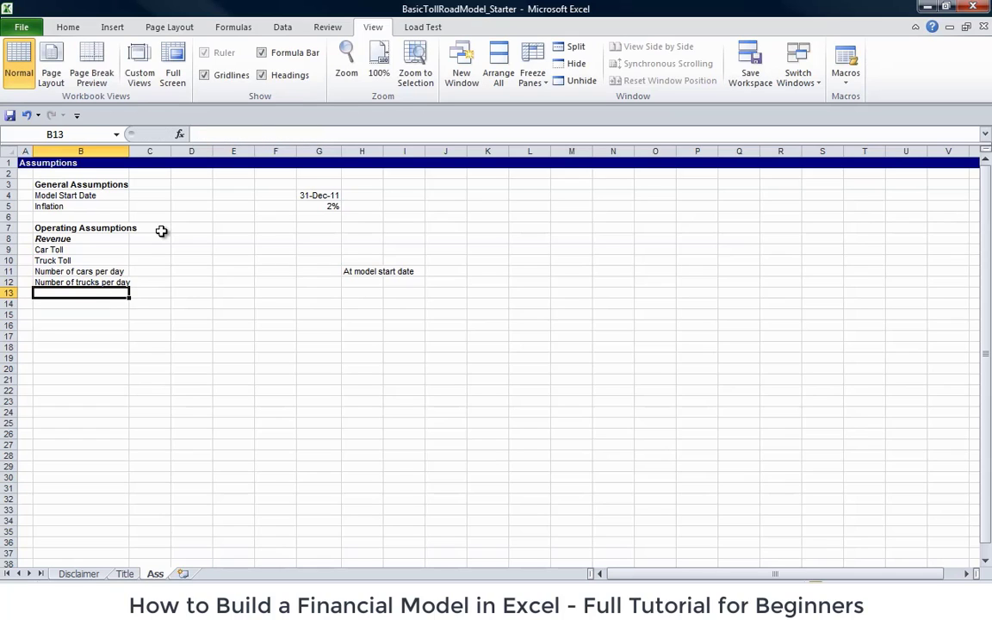
- Enter the label "Number of cars growth rate (pa)" in cell B13
{"action": "type", "text": "Number"}
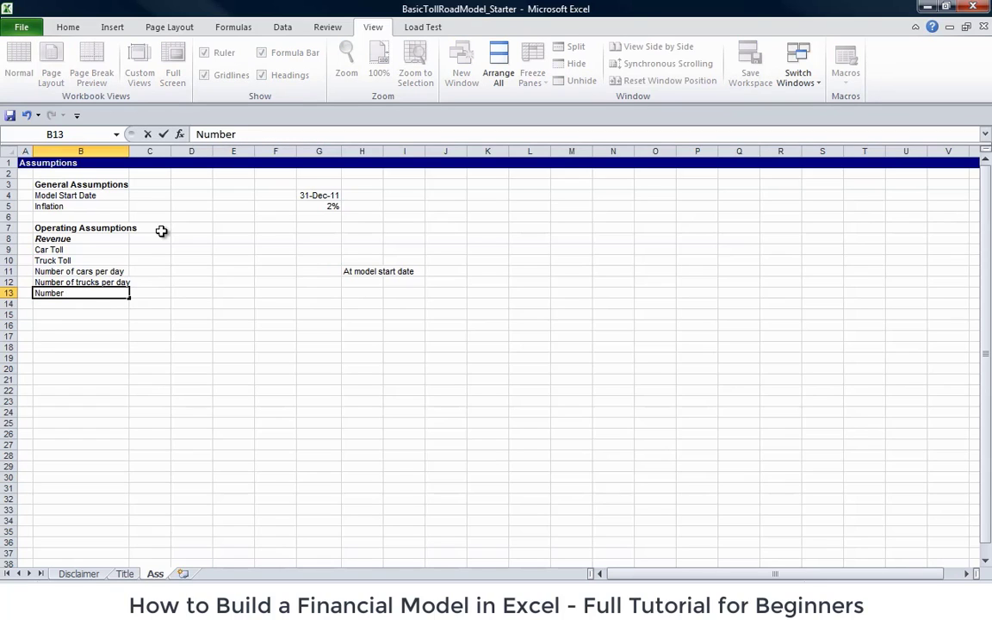
{"action": "type", "text": " of cars"}
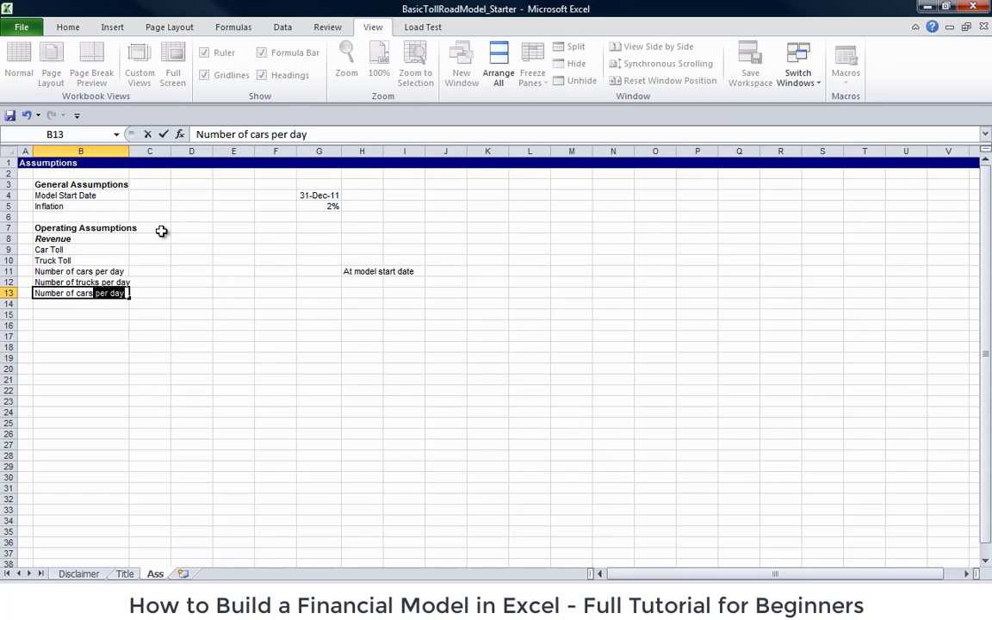
{"action": "type", "text": " growth"}
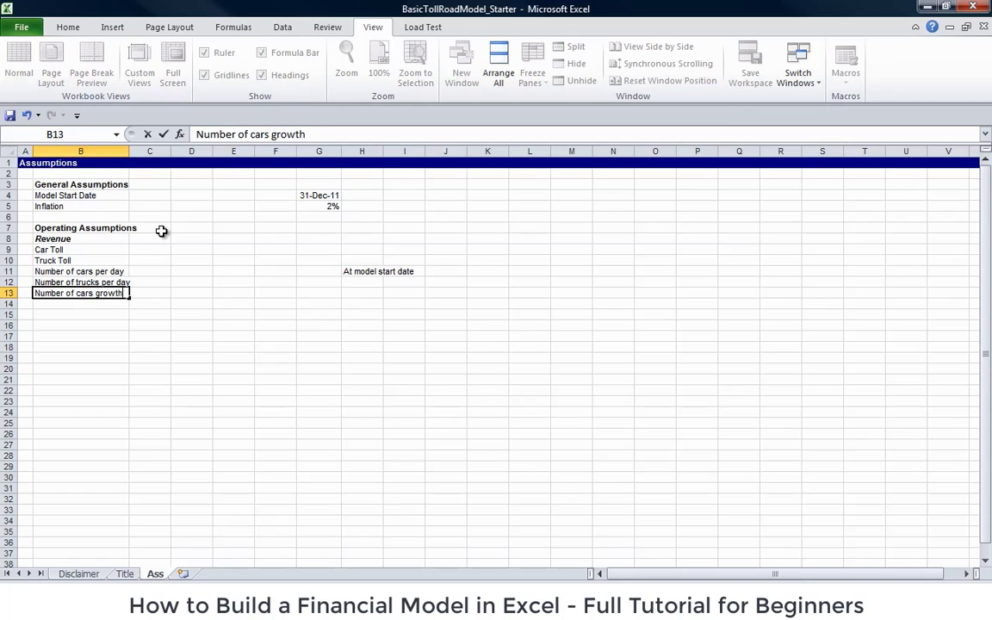
{"action": "type", "text": " rate (pa)"}
{"action": "key", "text": "Return"}
- Fill the cars growth rate label down into cell B14 and edit it to "Number of trucks growth rate (pa)"
{"action": "key", "text": "Up"}
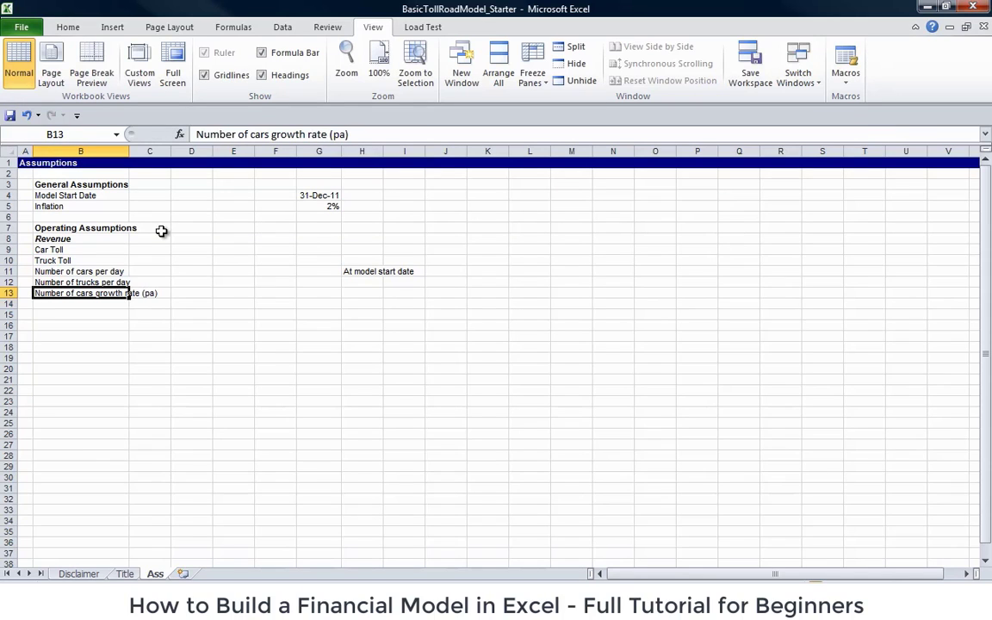
{"action": "key", "text": "shift+Down"}
{"action": "key", "text": "ctrl+d"}
{"action": "key", "text": "Down"}
{"action": "key", "text": "F2"}
{"action": "key", "text": "ctrl+Left"}
{"action": "key", "text": "ctrl+Left"}
{"action": "key", "text": "ctrl+Left"}
{"action": "key", "text": "ctrl+Left"}
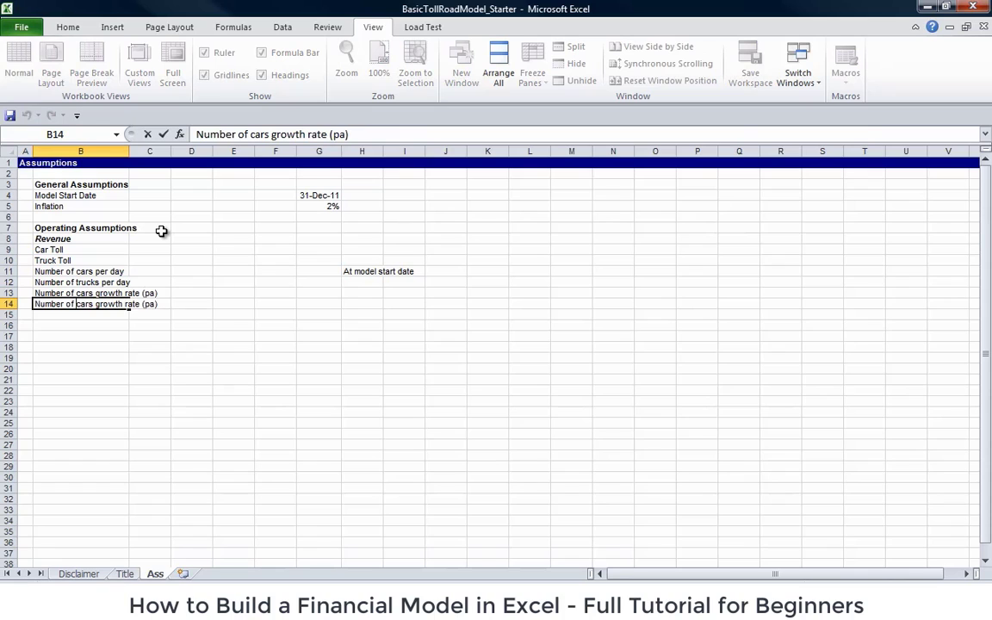
{"action": "key", "text": "ctrl+shift+Right"}
{"action": "type", "text": "trucks"}
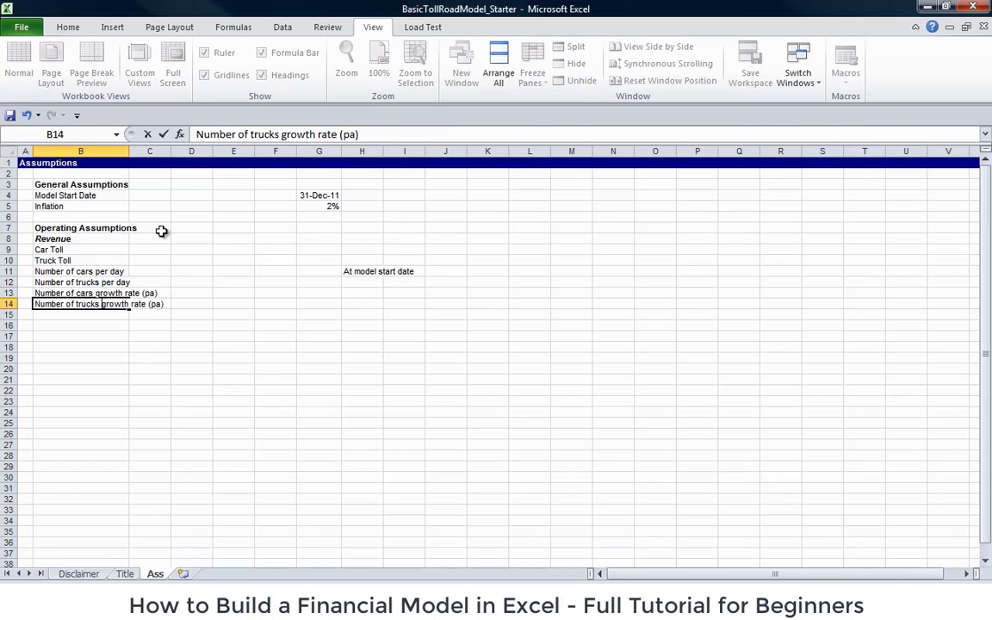
{"action": "key", "text": "Return"}
- Autofit column B to the width of the trucks growth rate label in cell B14
{"action": "key", "text": "Up"}
{"action": "key", "text": "alt+o"}
{"action": "key", "text": "c"}
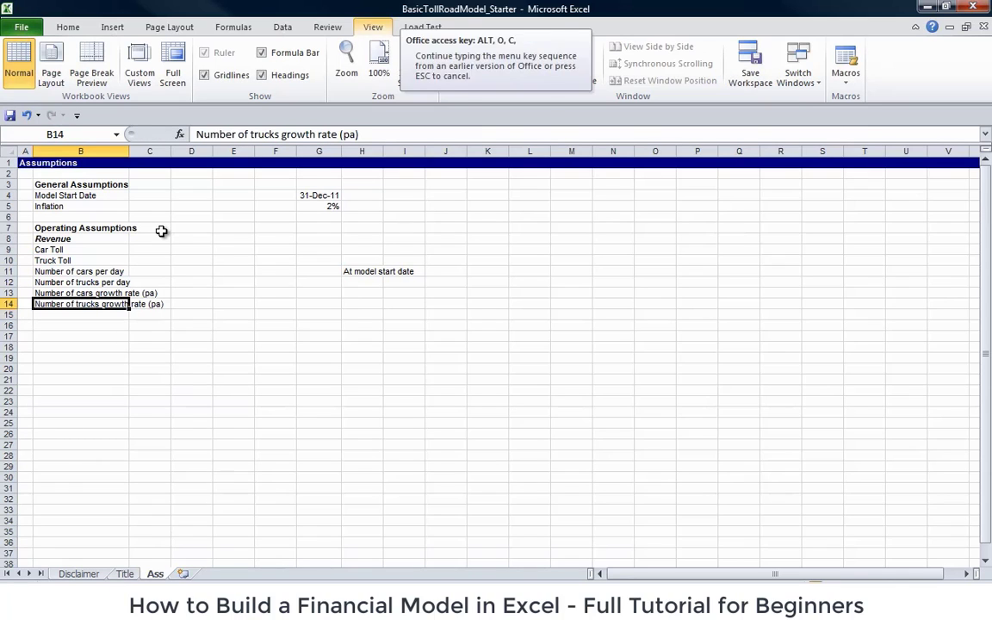
{"action": "key", "text": "a"}
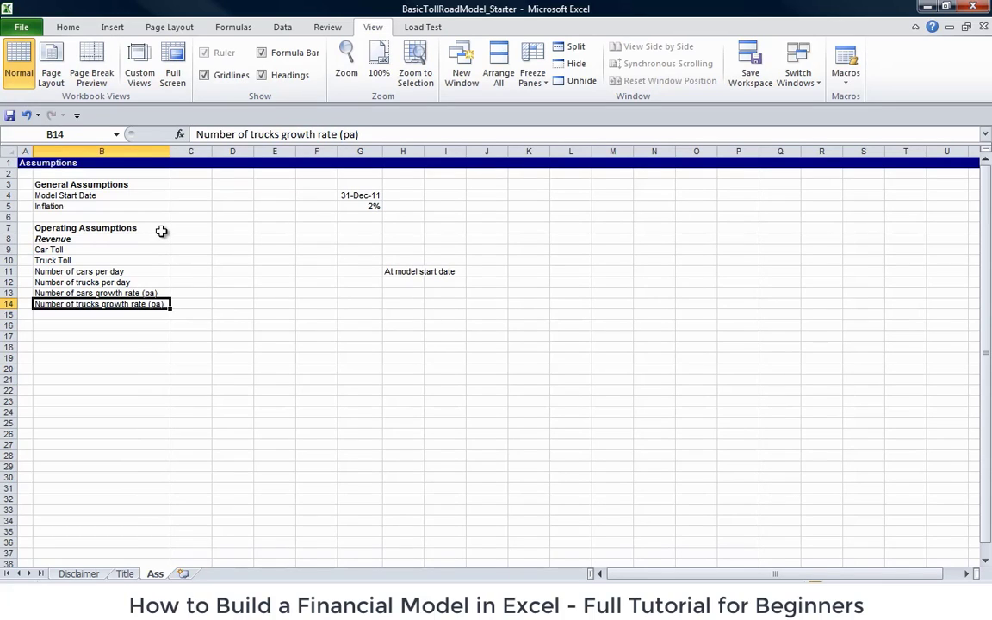
- Fill the note "At model start date" from cell H11 down into H12 for the trucks row
{"action": "key", "text": "Up"}
{"action": "key", "text": "Up"}
{"action": "key", "text": "Up"}
{"action": "key", "text": "Up"}
{"action": "key", "text": "Up"}
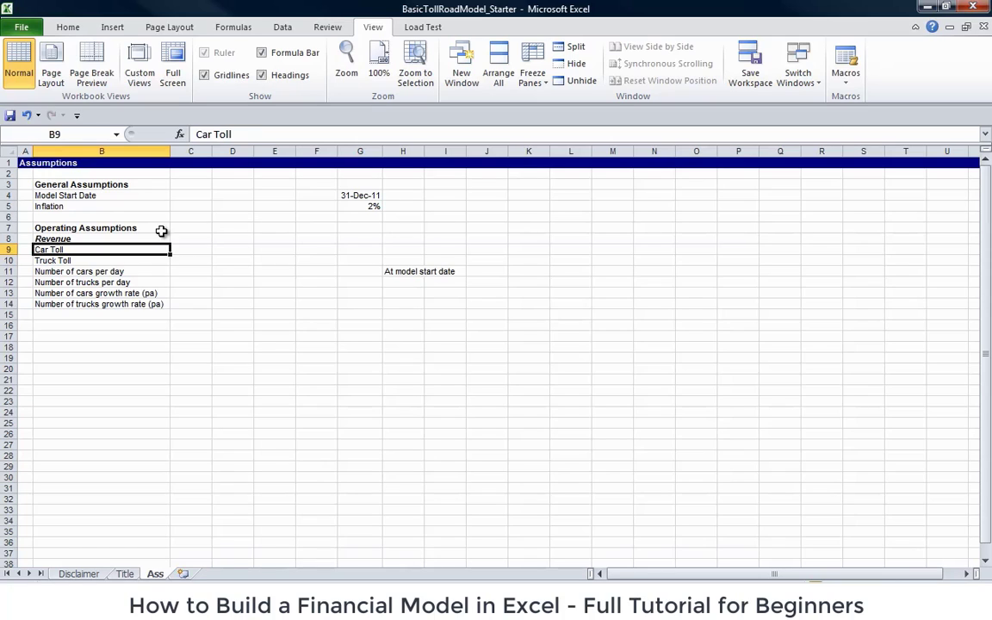
{"action": "key", "text": "Down"}
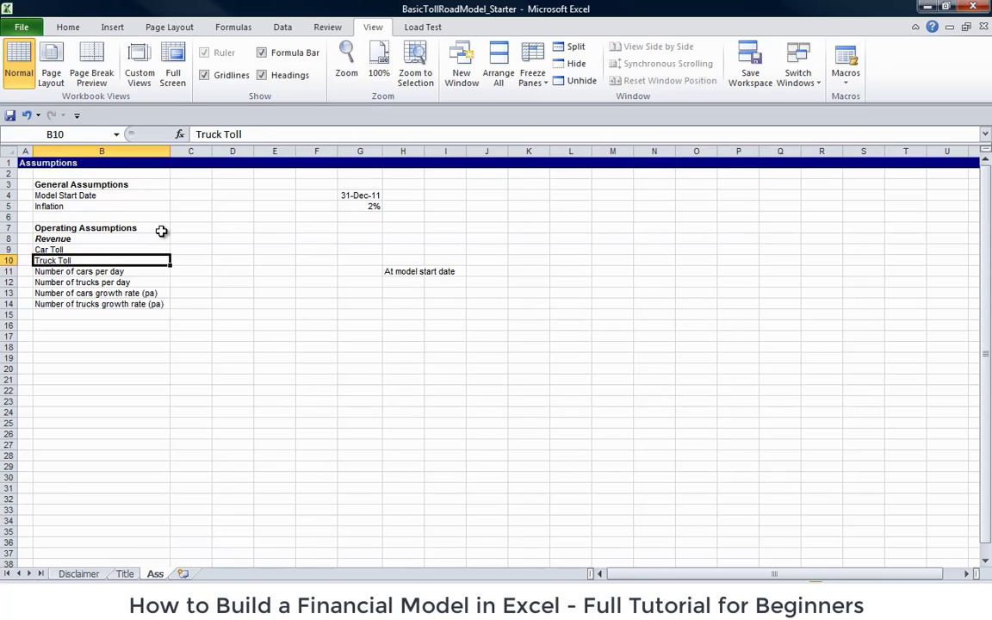
{"action": "key", "text": "Down"}
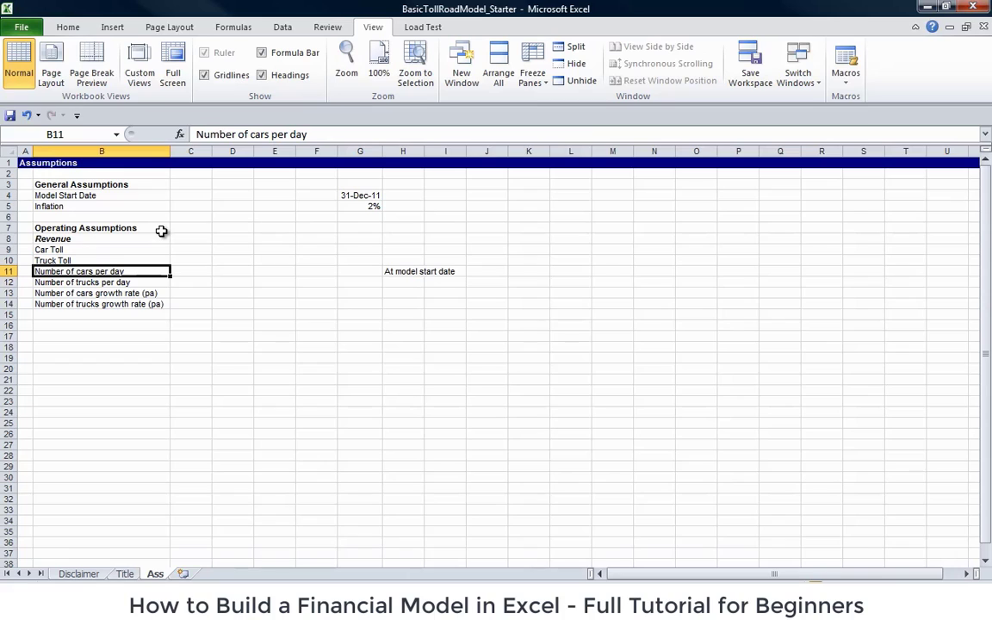
{"action": "key", "text": "Right"}
{"action": "key", "text": "Right"}
{"action": "key", "text": "Right"}
{"action": "key", "text": "Right"}
{"action": "key", "text": "Right"}
{"action": "key", "text": "Right"}
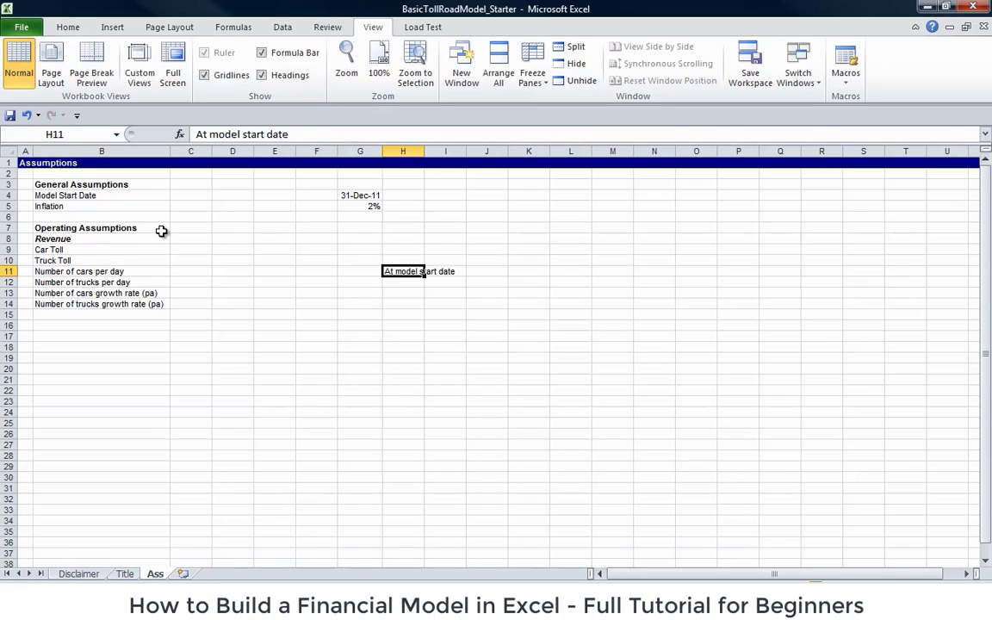
{"action": "key", "text": "shift+Down"}
{"action": "key", "text": "ctrl+d"}
- Review the revenue assumption labels in column B, from the car toll down to the trucks growth rate
{"action": "key", "text": "Left"}
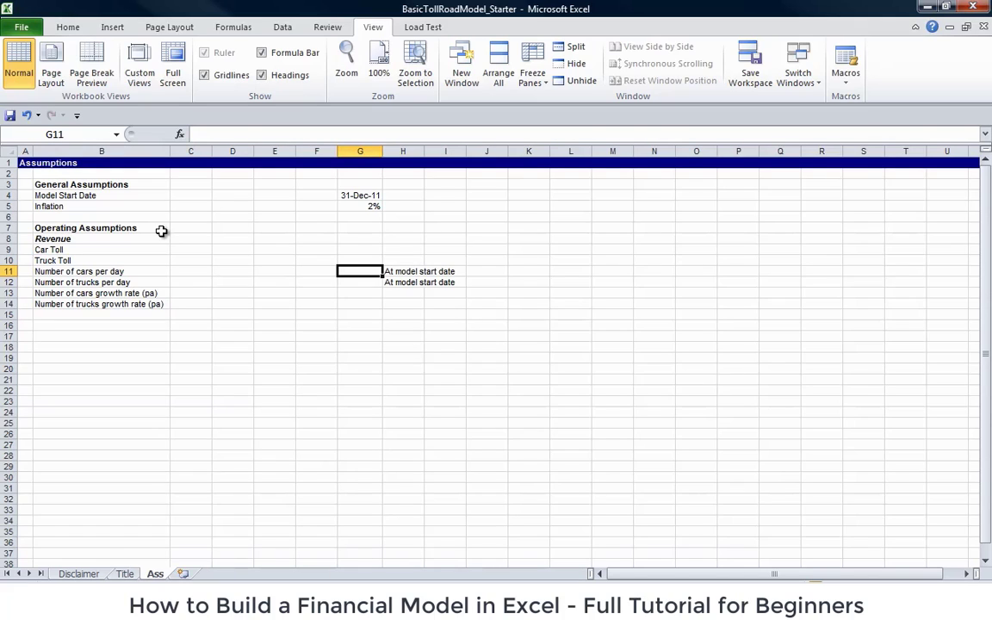
{"action": "key", "text": "Left"}
{"action": "key", "text": "Left"}
{"action": "key", "text": "Left"}
{"action": "key", "text": "Left"}
{"action": "key", "text": "Left"}
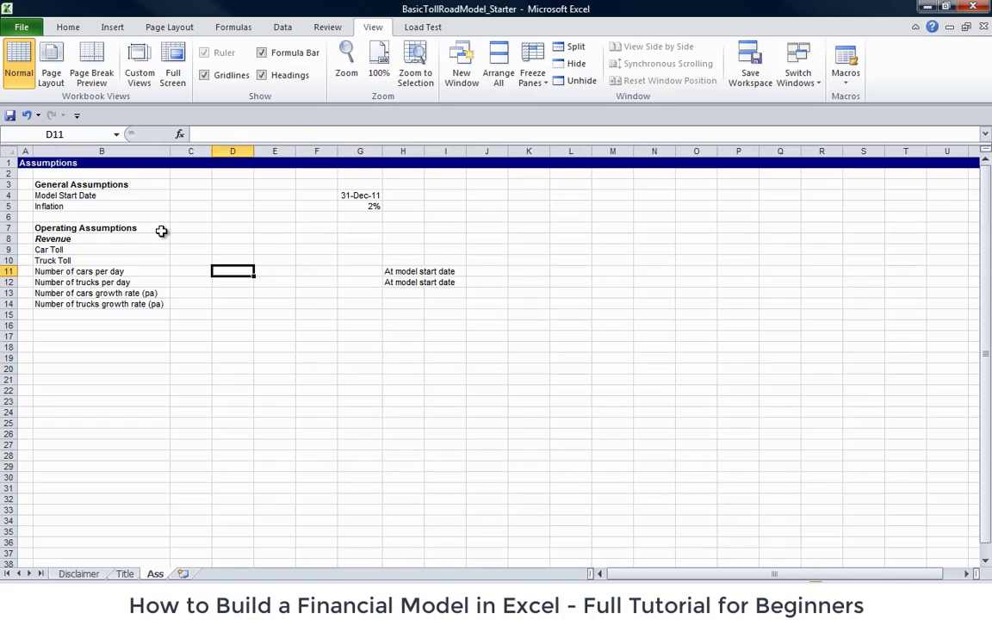
{"action": "key", "text": "Up"}
{"action": "key", "text": "Up"}
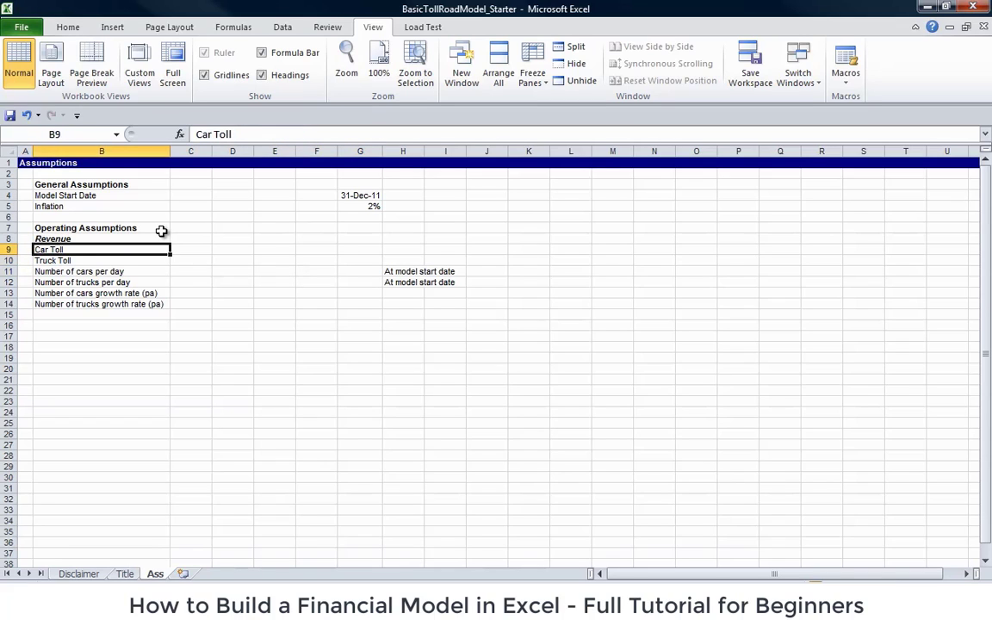
{"action": "key", "text": "Down"}
{"action": "key", "text": "Down"}
{"action": "key", "text": "Down"}
{"action": "key", "text": "Down"}
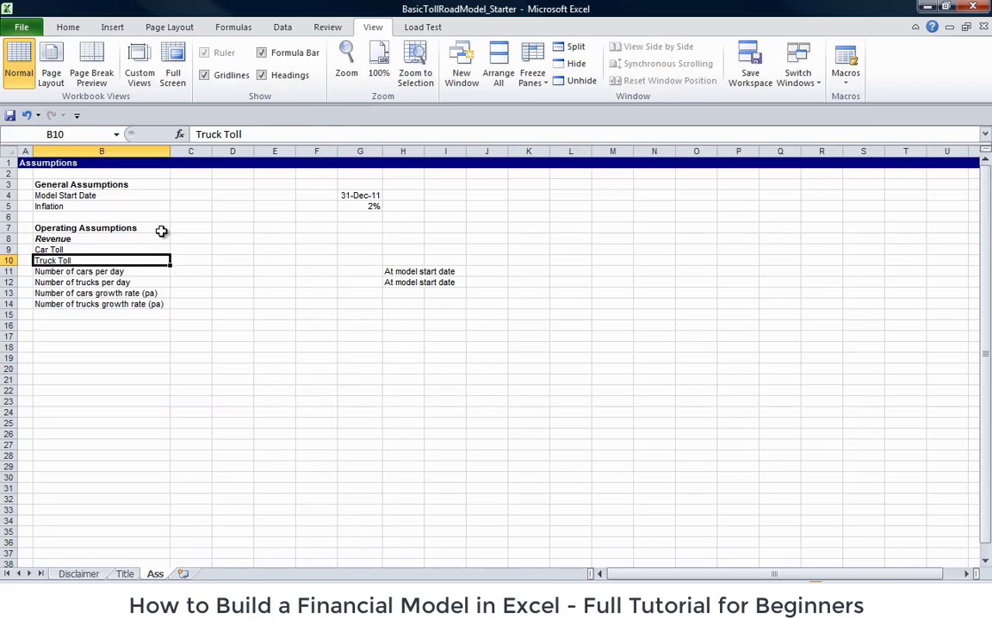
{"action": "key", "text": "Up"}
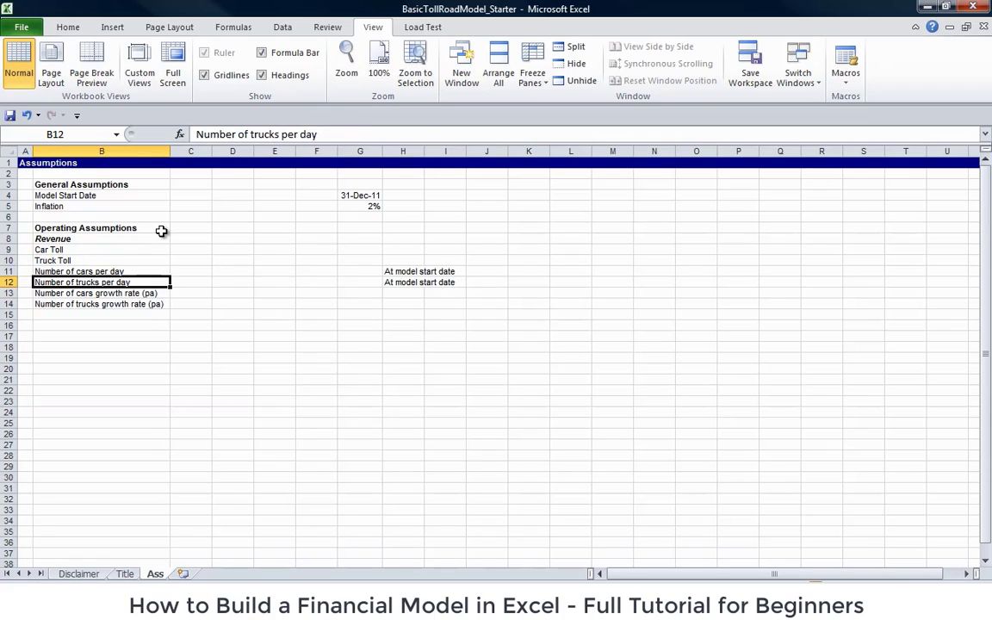
{"action": "key", "text": "Down"}
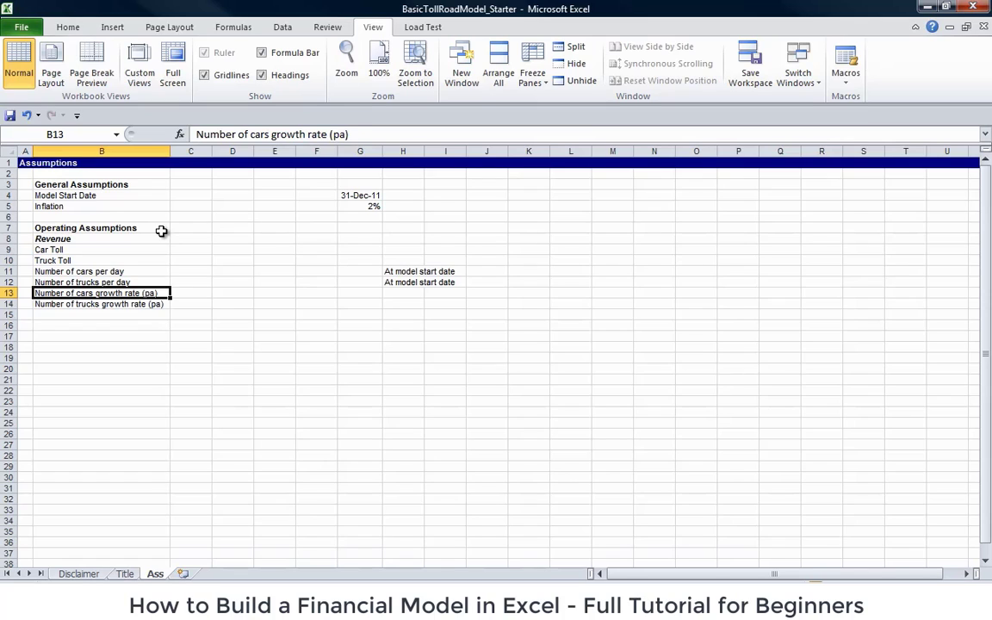
{"action": "key", "text": "Down"}
{"action": "key", "text": "Up"}
{"action": "key", "text": "Down"}
{"action": "key", "text": "Down"}
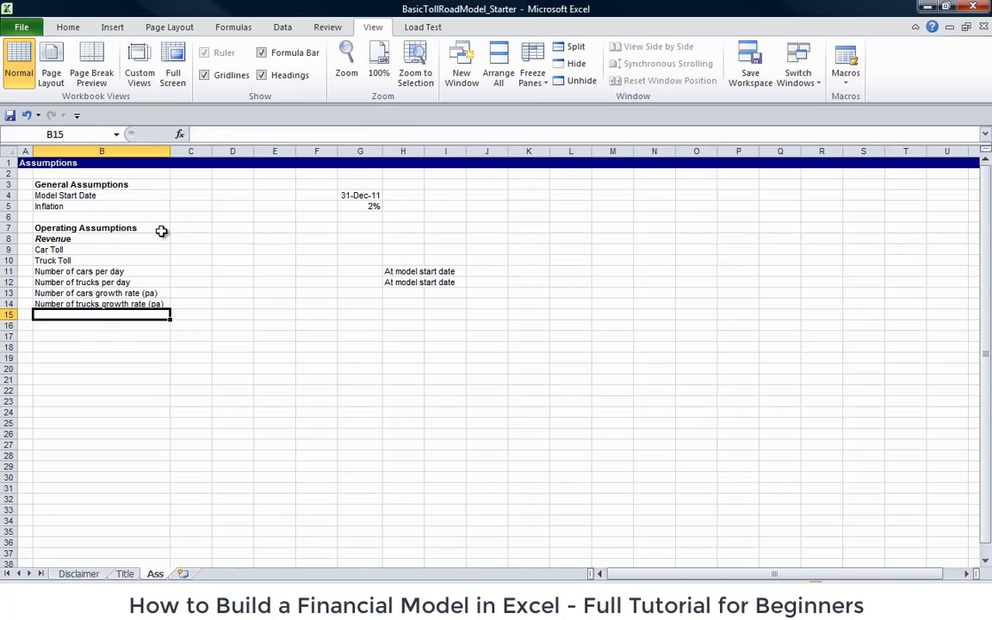
- Enter the toll prices 3.25 for cars in cell G9 and 5.25 for trucks in cell G10
{"action": "key", "text": "Up"}
{"action": "key", "text": "Right"}
{"action": "key", "text": "Right"}
{"action": "key", "text": "Right"}
{"action": "key", "text": "Right"}
{"action": "key", "text": "Right"}
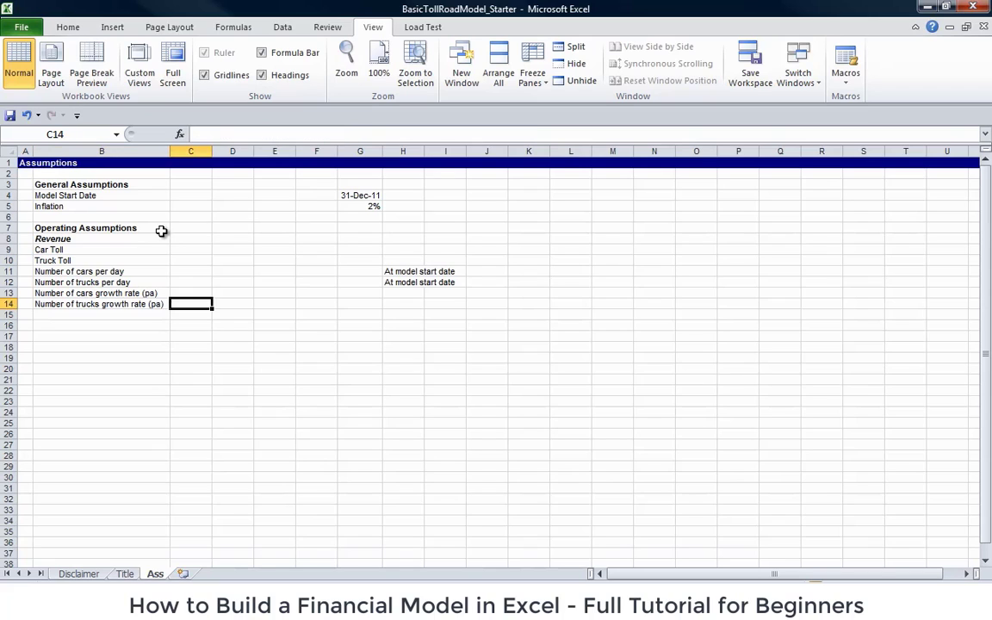
{"action": "key", "text": "Up"}
{"action": "key", "text": "Up"}
{"action": "key", "text": "Up"}
{"action": "key", "text": "Up"}
{"action": "key", "text": "Up"}
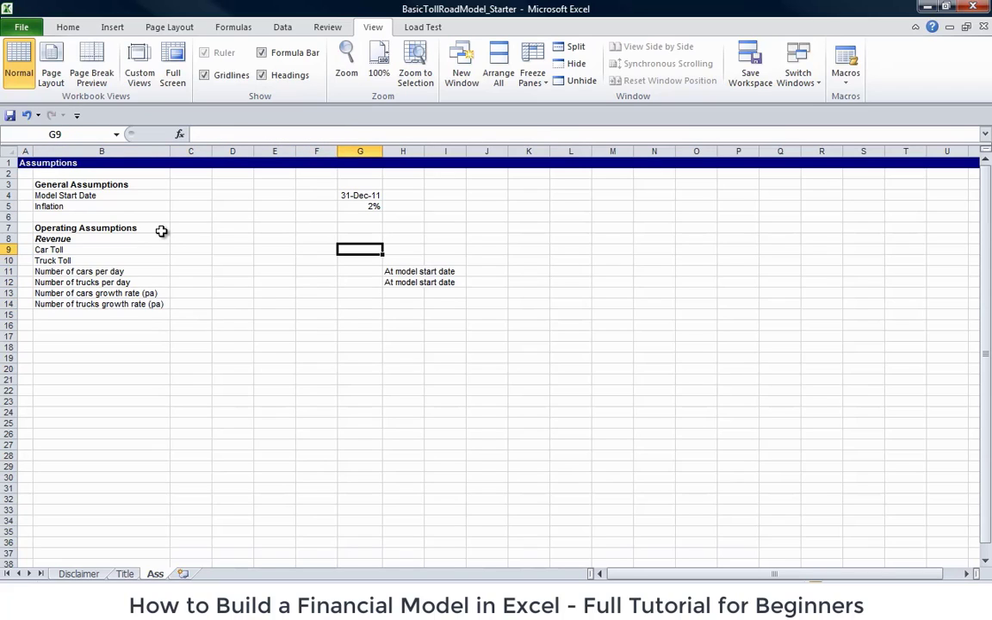
{"action": "type", "text": "3.25"}
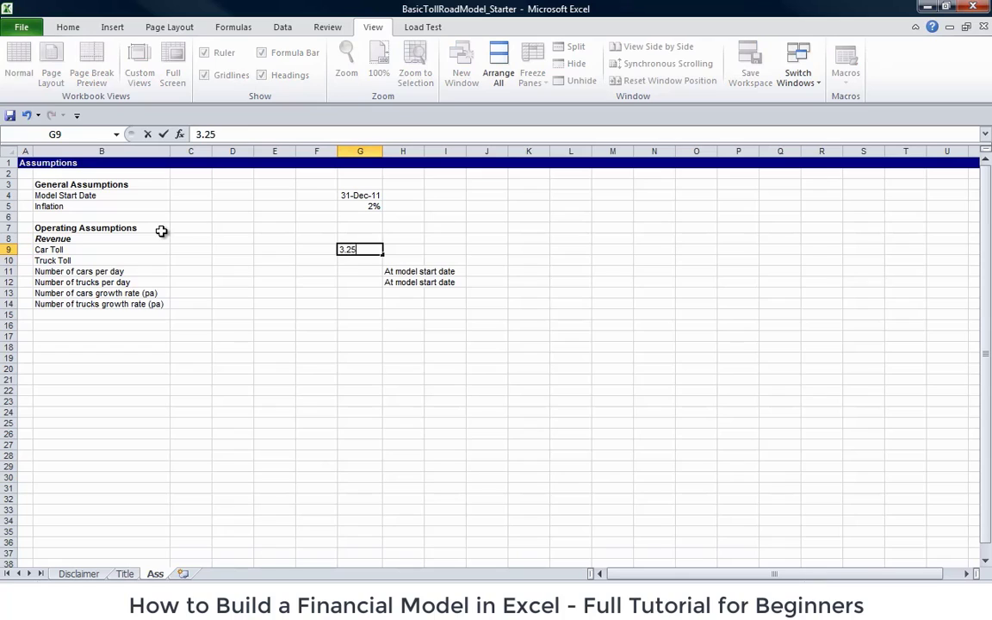
{"action": "key", "text": "Return"}
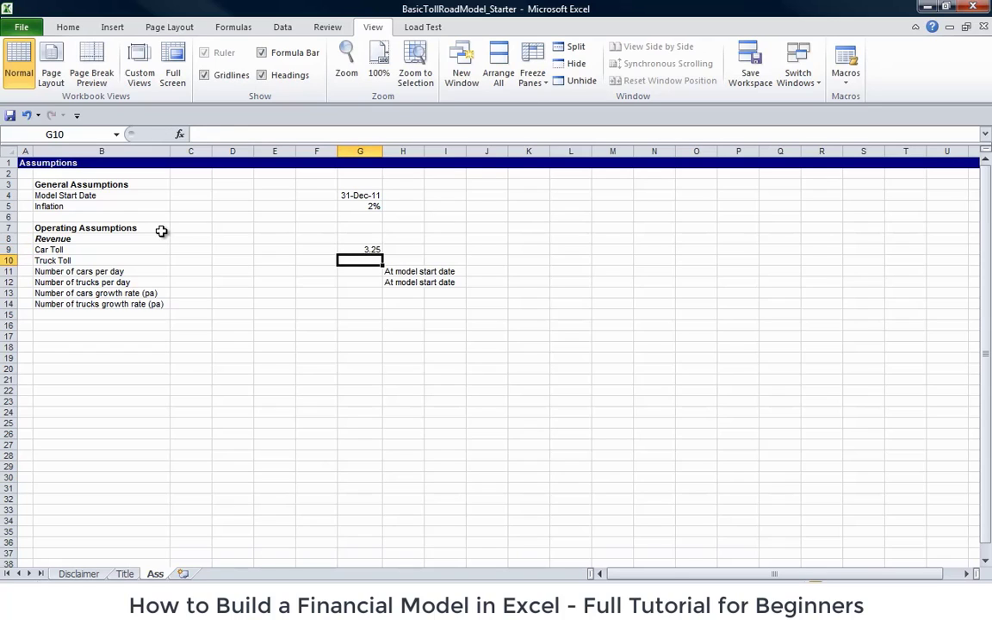
{"action": "type", "text": "5.25"}
{"action": "key", "text": "Return"}
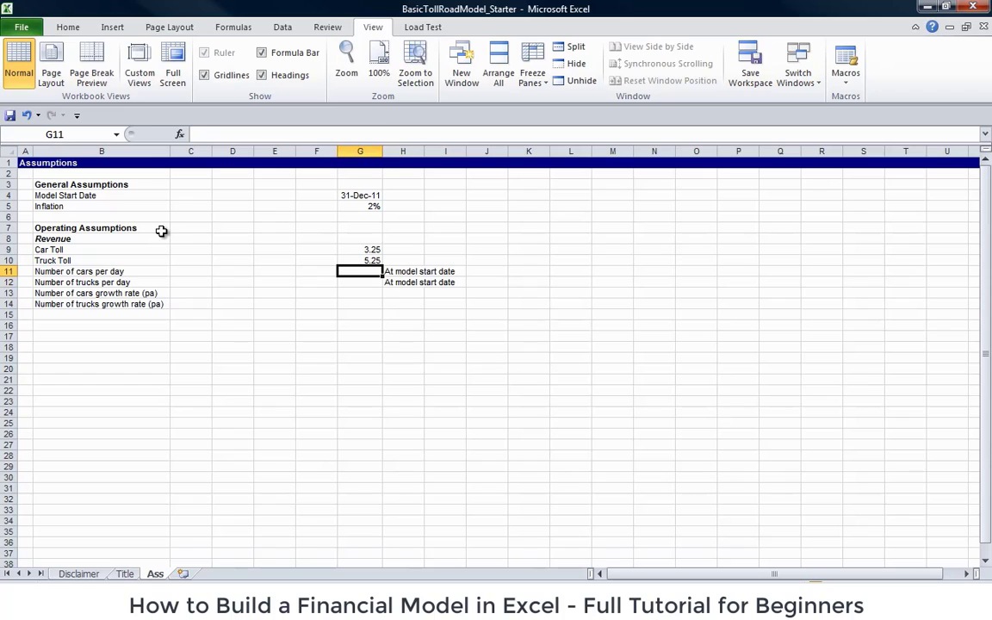
- Enter the daily traffic volumes 80000 for cars in cell G11 and 9000 for trucks in cell G12
{"action": "type", "text": "80000"}
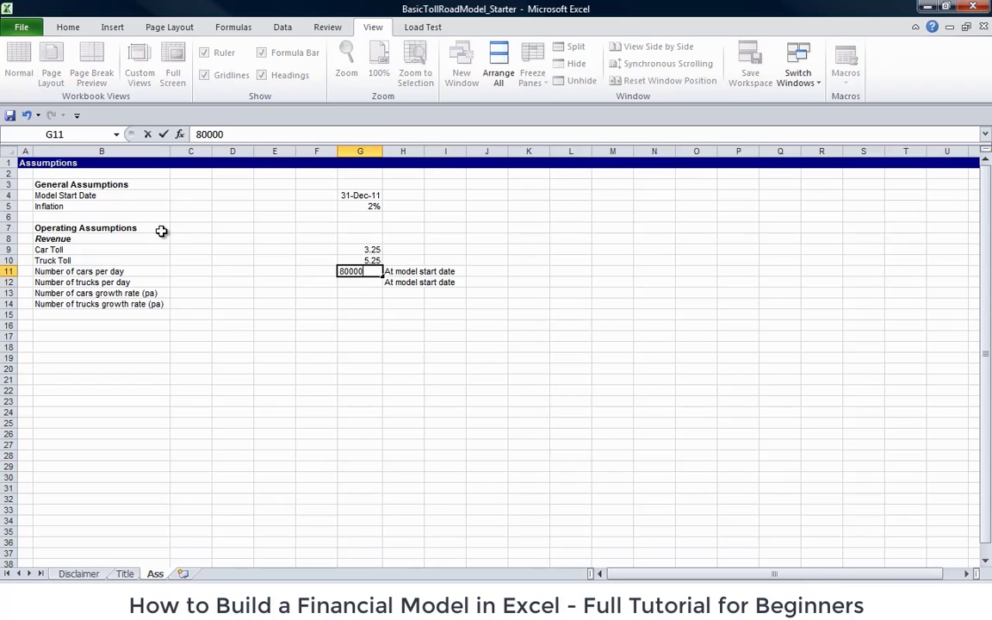
{"action": "key", "text": "Return"}
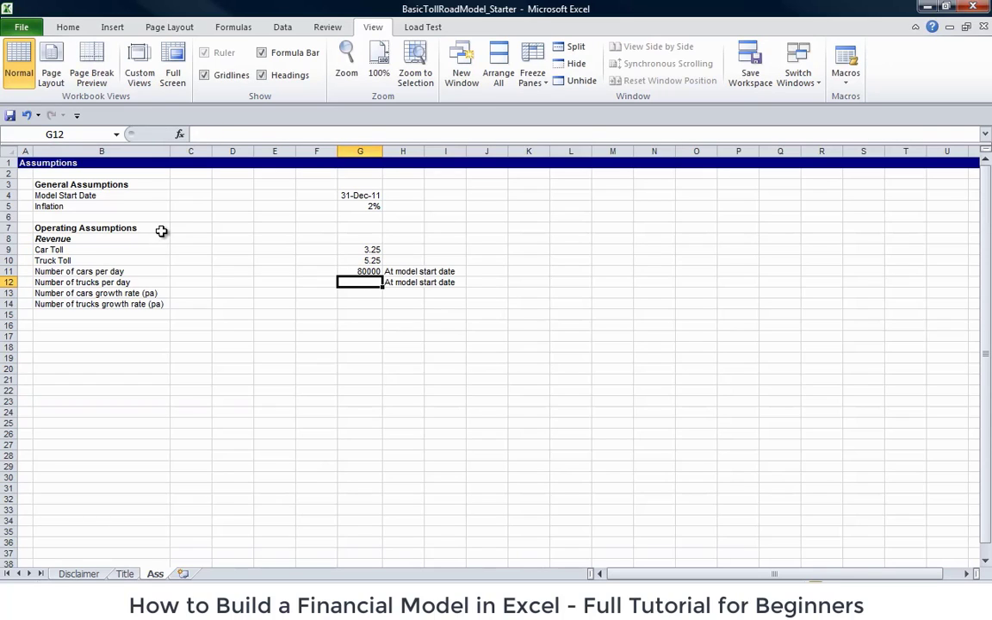
{"action": "type", "text": "9000"}
{"action": "key", "text": "Return"}
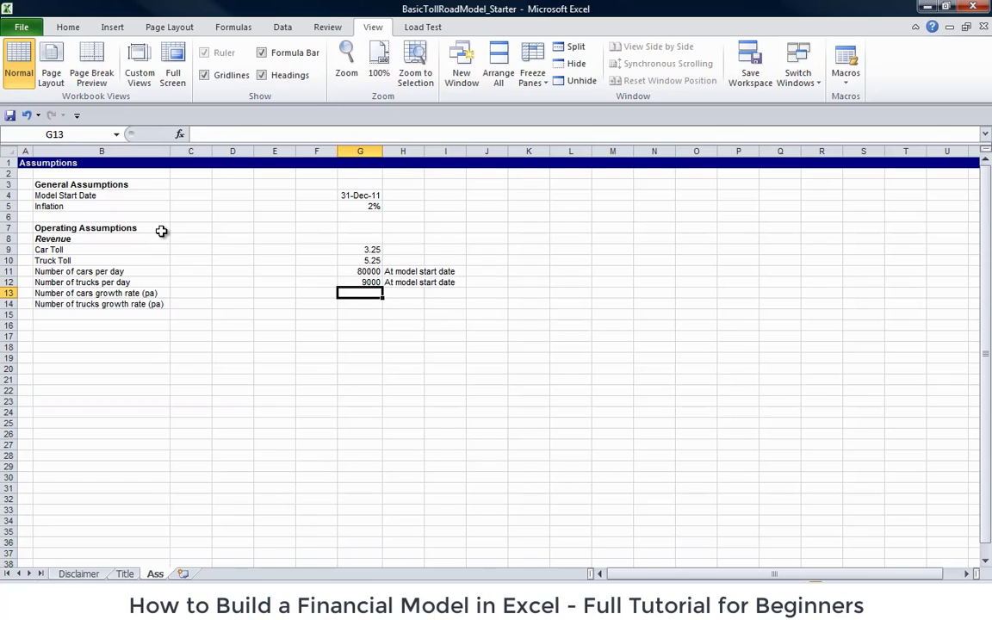
- Enter the annual growth rates 4% for cars in cell G13 and 2% for trucks in cell G14
{"action": "type", "text": "4%"}
{"action": "key", "text": "Return"}
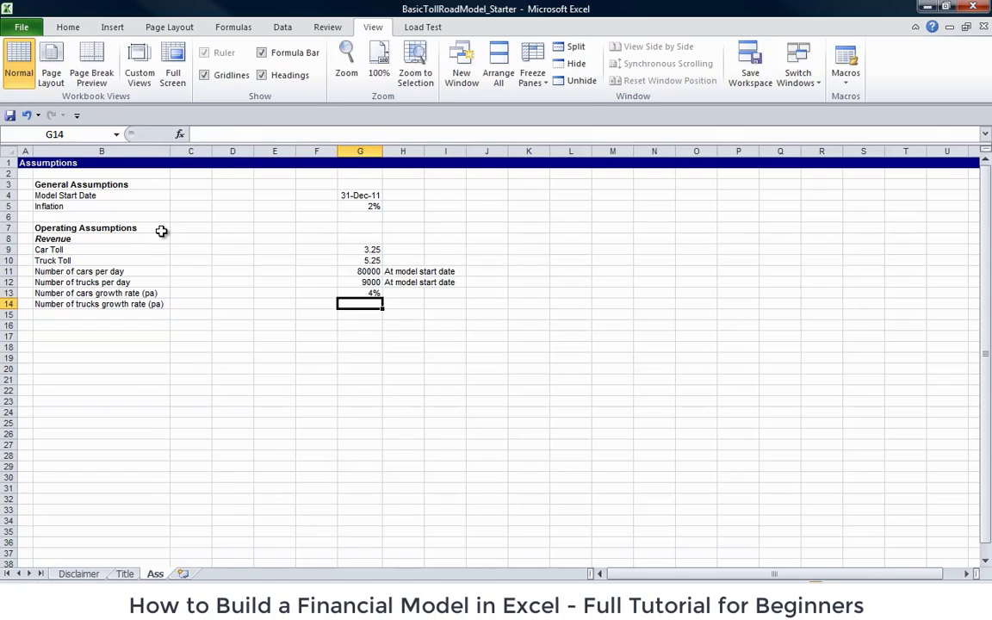
{"action": "type", "text": "2%"}
{"action": "key", "text": "Return"}
- Format the growth rates in G13:G14 as blue percentages with two decimals, dismissing the interrupting HP Digital Imaging Monitor dialog
{"action": "key", "text": "Up"}
{"action": "key", "text": "Right"}
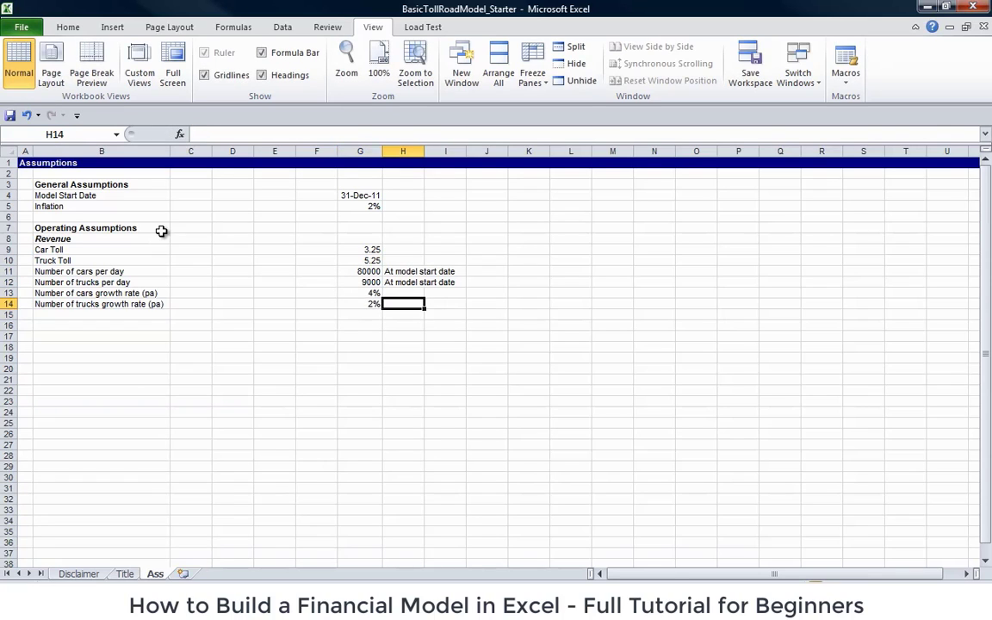
{"action": "key", "text": "Left"}
{"action": "key", "text": "shift+Up"}
{"action": "key", "text": "ctrl+shift+5"}
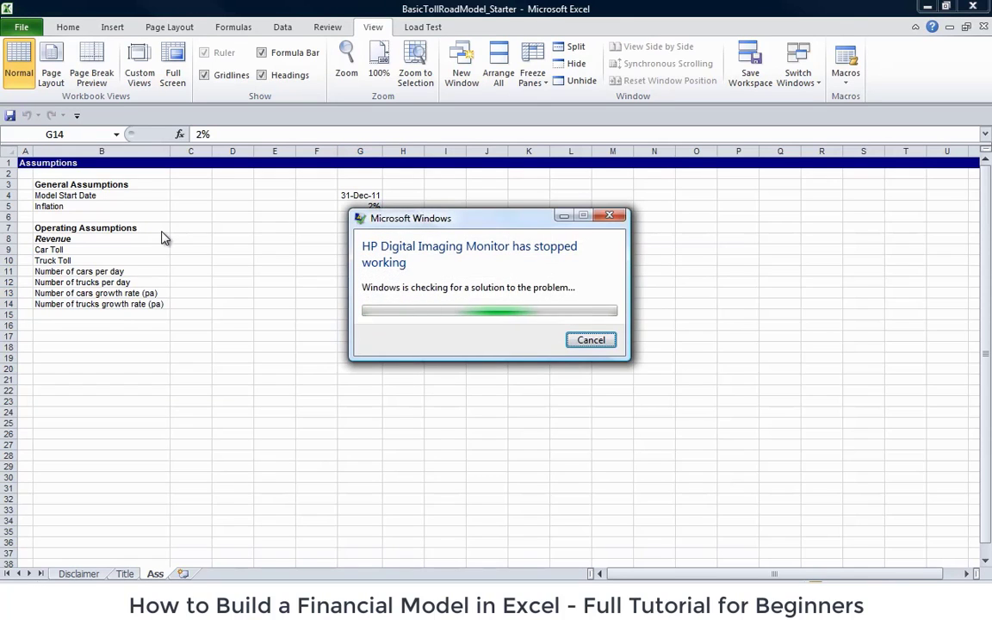
{"action": "left_click", "coordinate": [591, 340]}
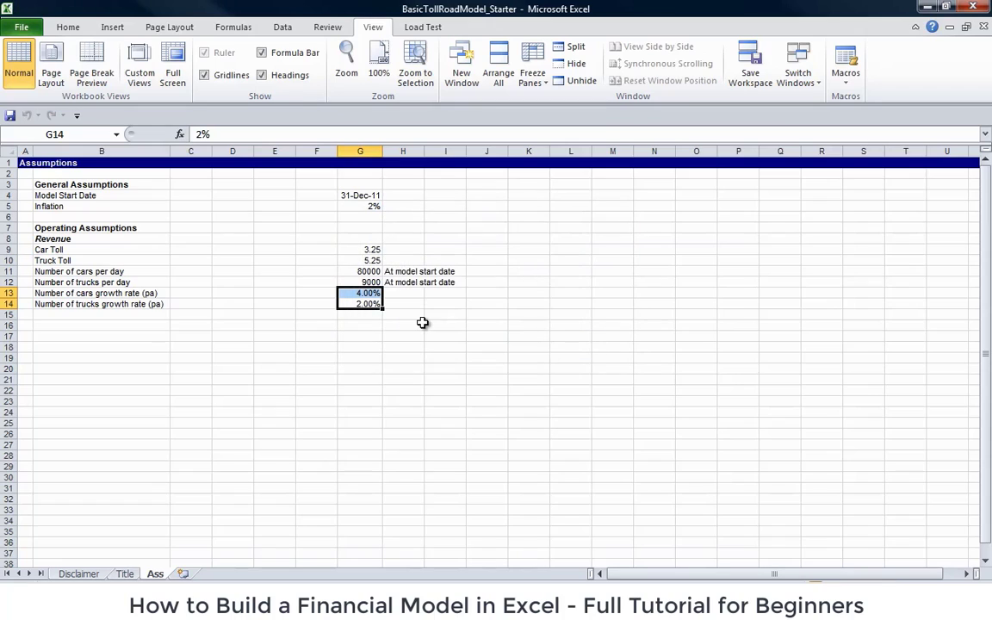
{"action": "key", "text": "Left"}
{"action": "key", "text": "Left"}
{"action": "key", "text": "Right"}
{"action": "key", "text": "Right"}
- Format the car and truck tolls in G9:G10 as blue numbers with two decimals
{"action": "key", "text": "Up"}
{"action": "key", "text": "Up"}
{"action": "key", "text": "Up"}
{"action": "key", "text": "Up"}
{"action": "key", "text": "shift+Up"}
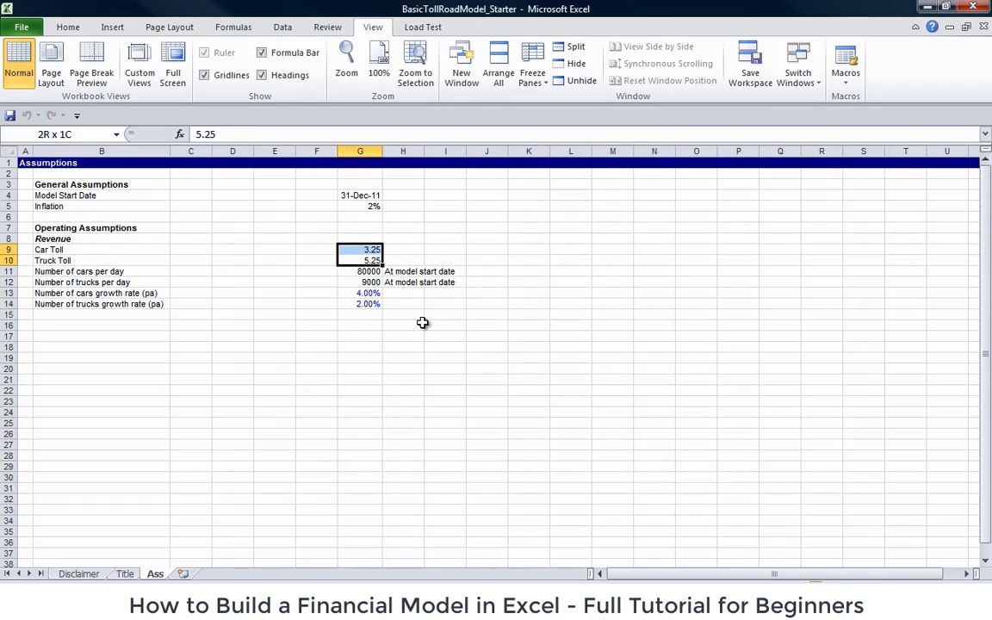
{"action": "key", "text": "ctrl+shift+1"}
- Format the daily vehicle numbers in G11:G12 as blue whole numbers with thousands separators
{"action": "key", "text": "Down"}
{"action": "key", "text": "shift+Down"}
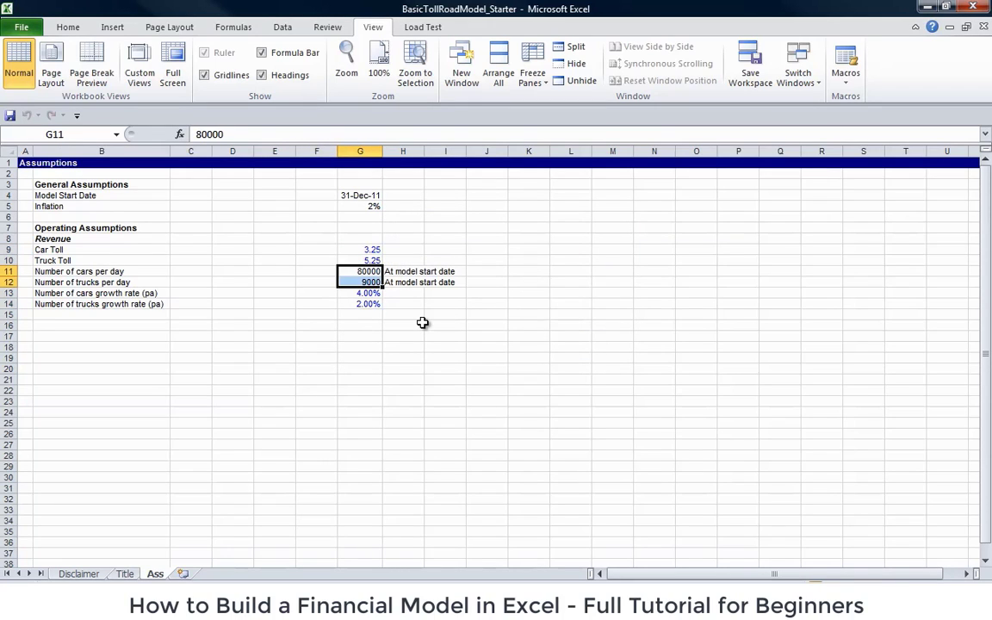
{"action": "key", "text": "ctrl+shift+1"}
{"action": "key", "text": "Left"}
{"action": "key", "text": "Left"}
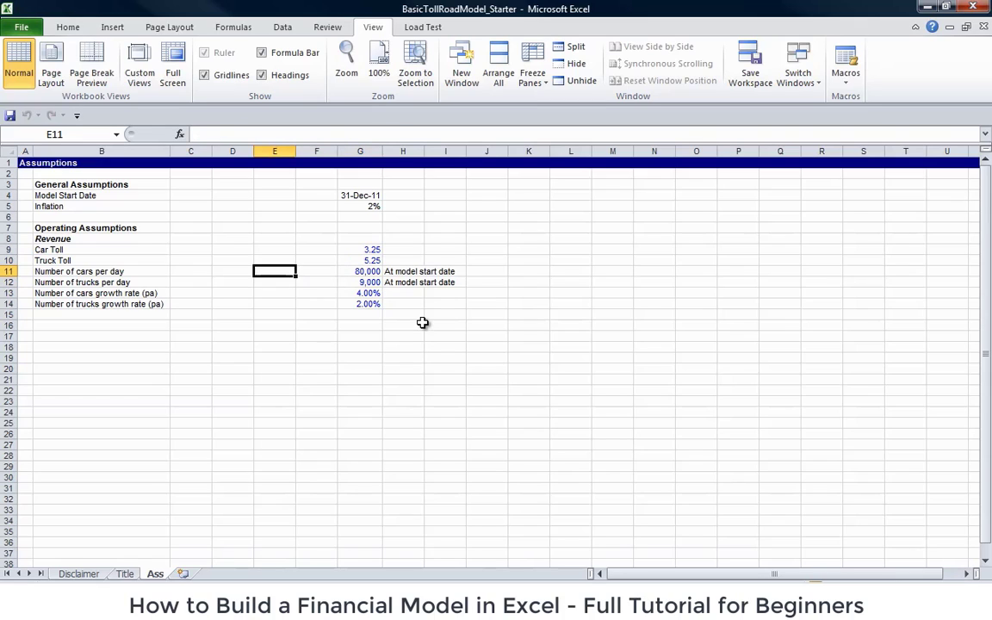
- Insert two blank rows at row 3, above the General Assumptions heading
{"action": "key", "text": "Up"}
{"action": "key", "text": "Up"}
{"action": "key", "text": "Right"}
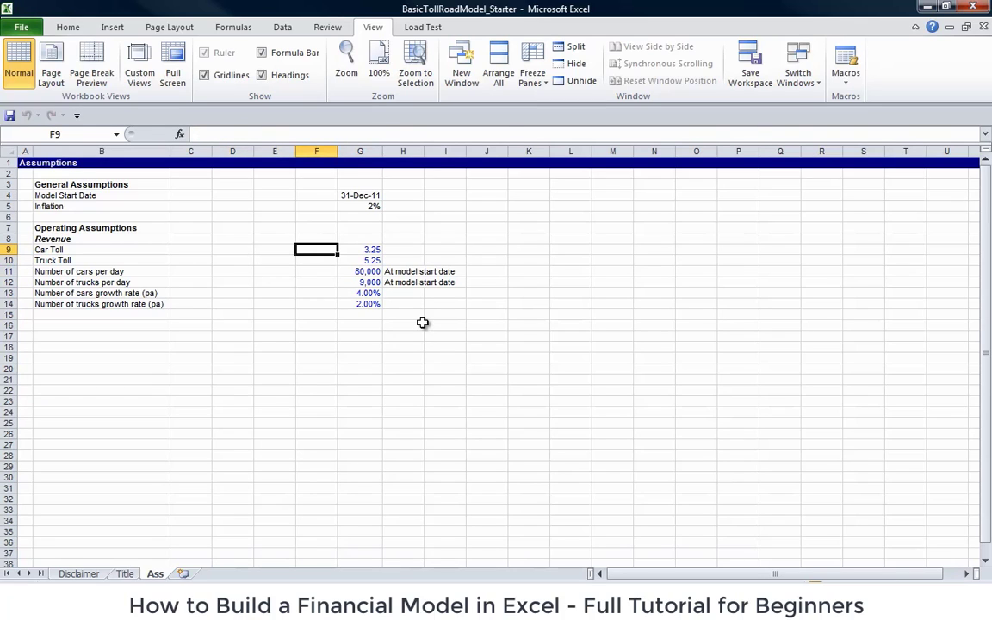
{"action": "key", "text": "Up"}
{"action": "key", "text": "Up"}
{"action": "key", "text": "Up"}
{"action": "key", "text": "Up"}
{"action": "key", "text": "Up"}
{"action": "key", "text": "Up"}
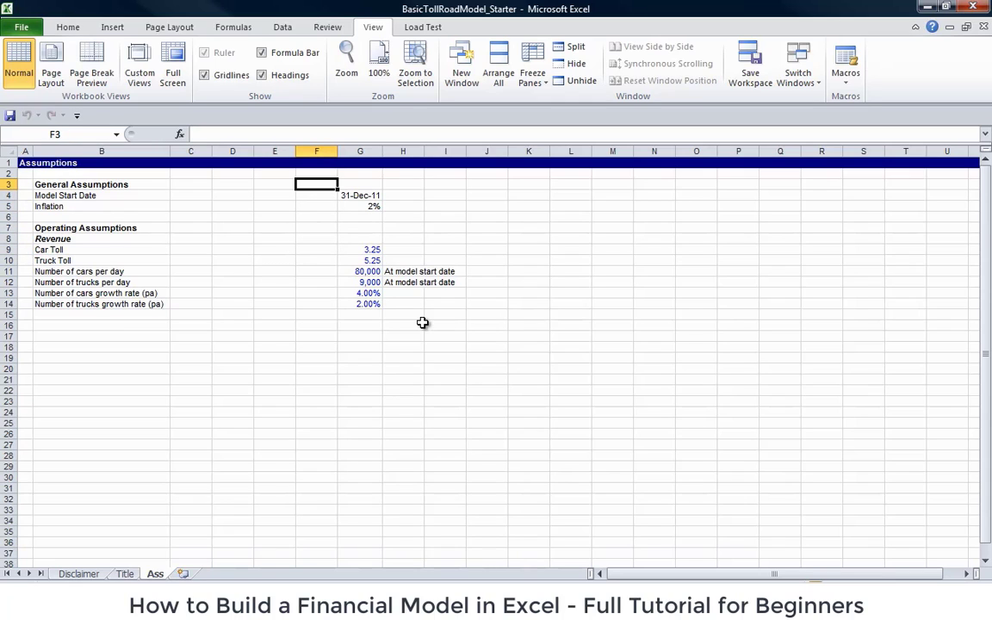
{"action": "key", "text": "shift+space"}
{"action": "key", "text": "ctrl+shift+plus"}
{"action": "key", "text": "ctrl+shift+plus"}
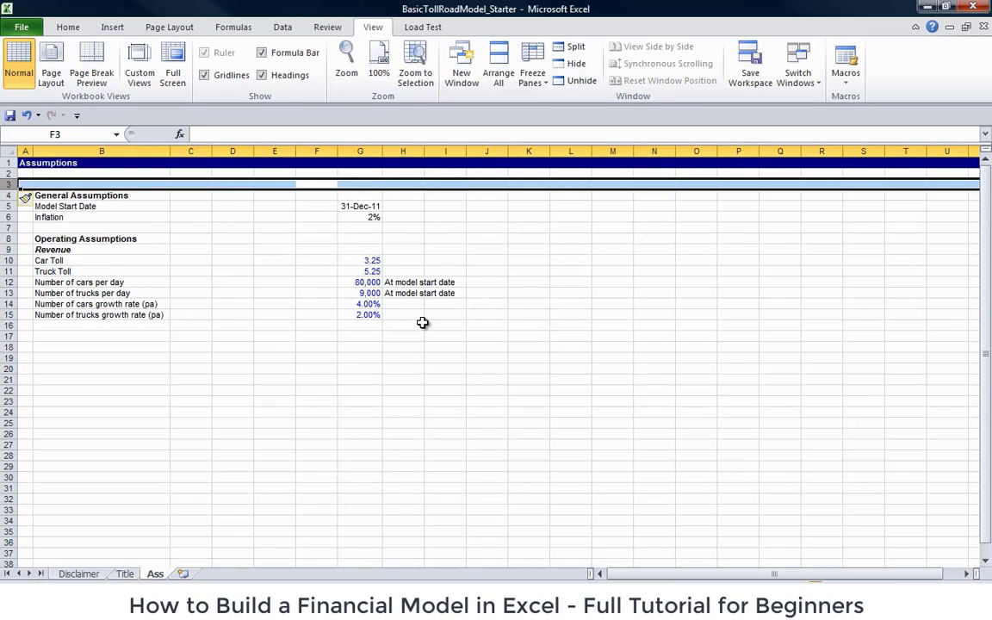
{"action": "key", "text": "Left"}
{"action": "key", "text": "Left"}
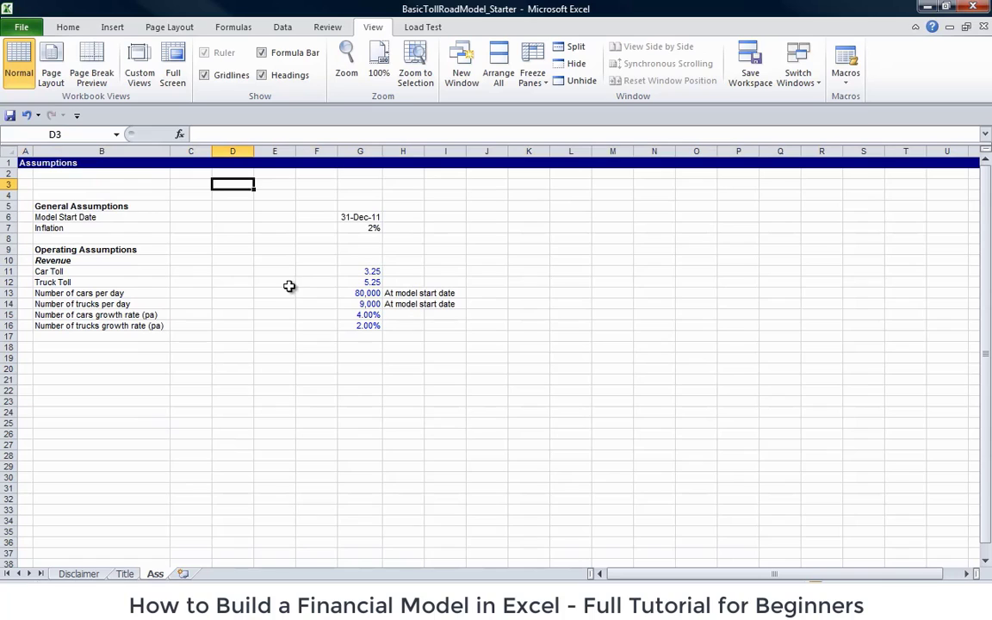
- Insert another blank row at row 3
{"action": "left_click", "coordinate": [7, 184]}
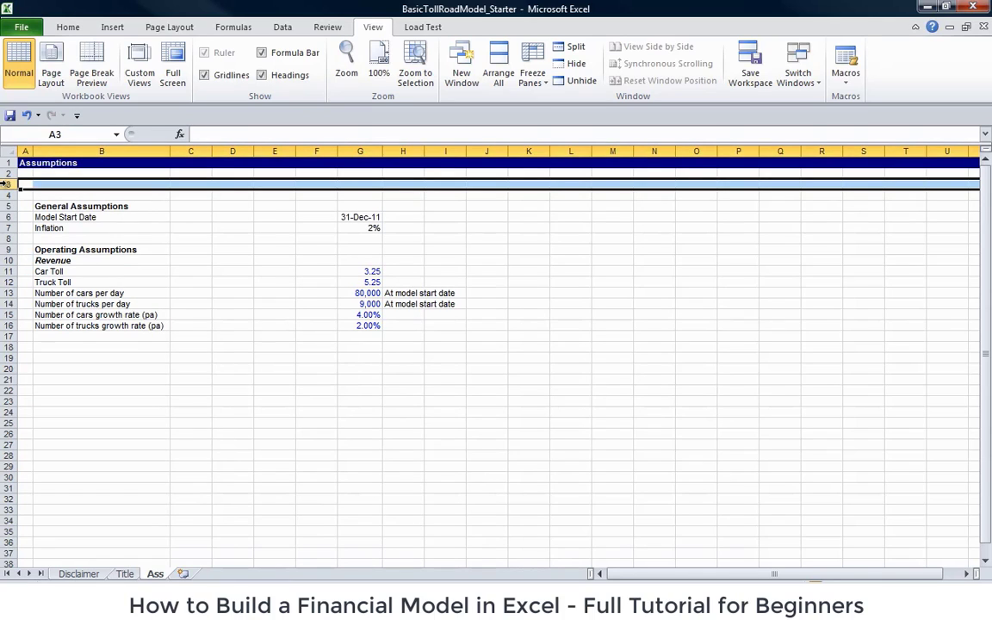
{"action": "right_click", "coordinate": [7, 184]}
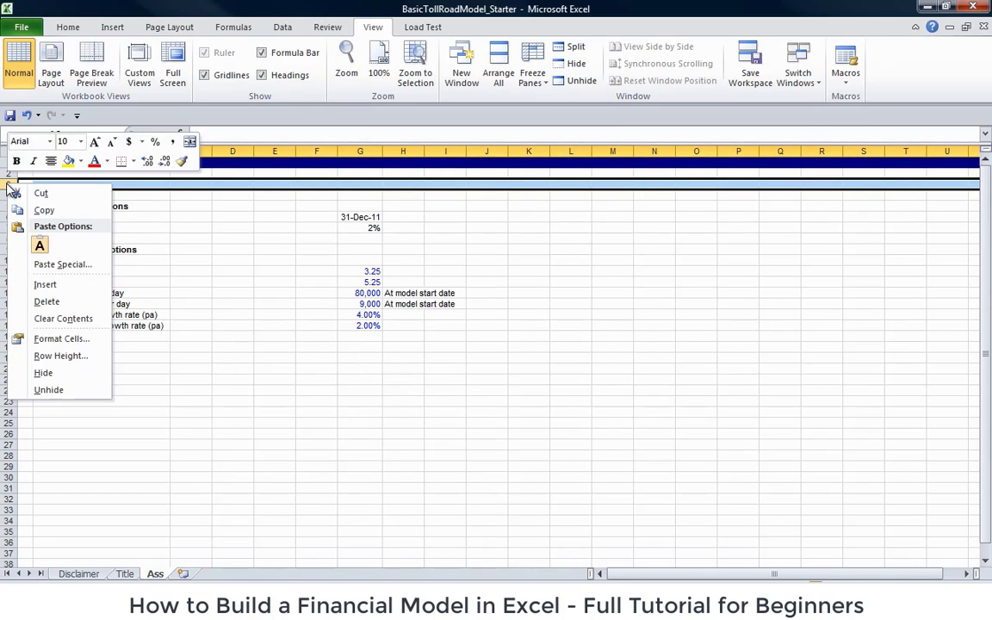
{"action": "left_click", "coordinate": [63, 287]}
{"action": "left_click", "coordinate": [133, 216]}
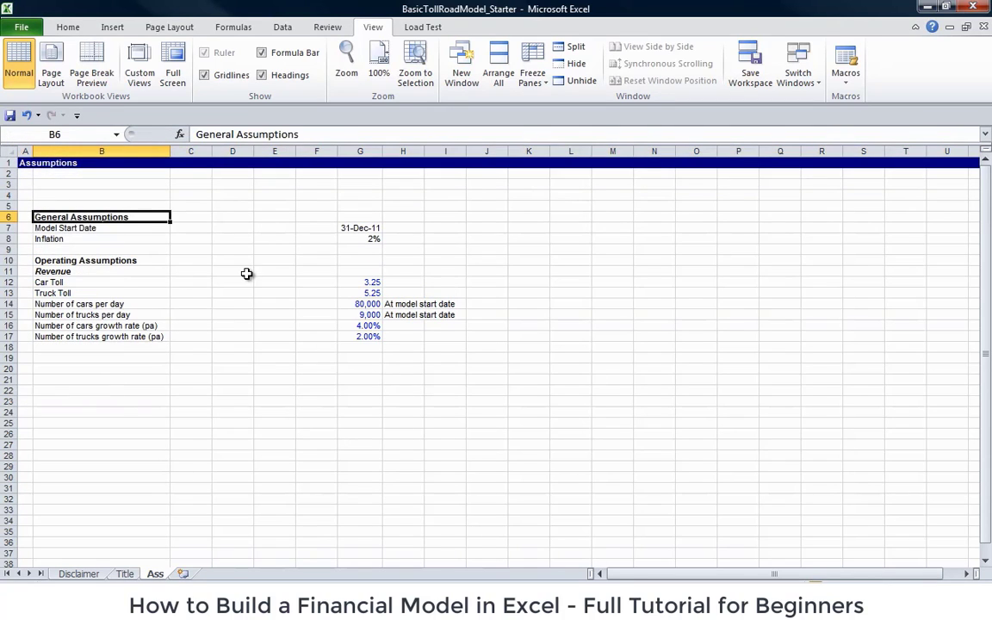
- Delete the surplus blank row 4 above the General Assumptions heading
{"action": "key", "text": "Up"}
{"action": "key", "text": "Up"}
{"action": "key", "text": "ctrl+space"}
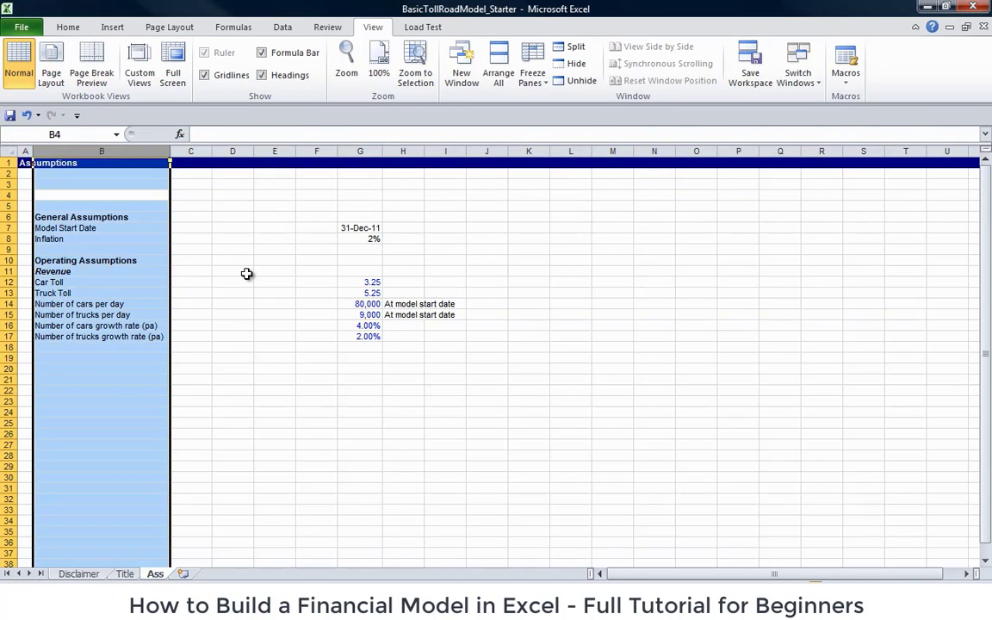
{"action": "key", "text": "Down"}
{"action": "key", "text": "Up"}
{"action": "key", "text": "shift+space"}
{"action": "key", "text": "ctrl+minus"}
{"action": "key", "text": "Up"}
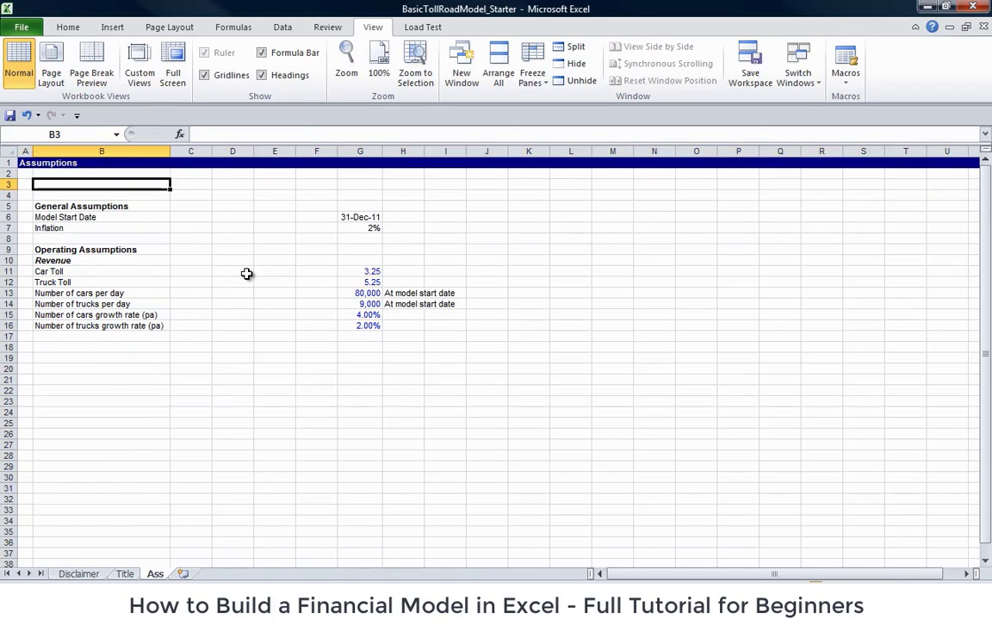
- Enter the column heading "Data Type" in cell D3
{"action": "key", "text": "Right"}
{"action": "key", "text": "Right"}
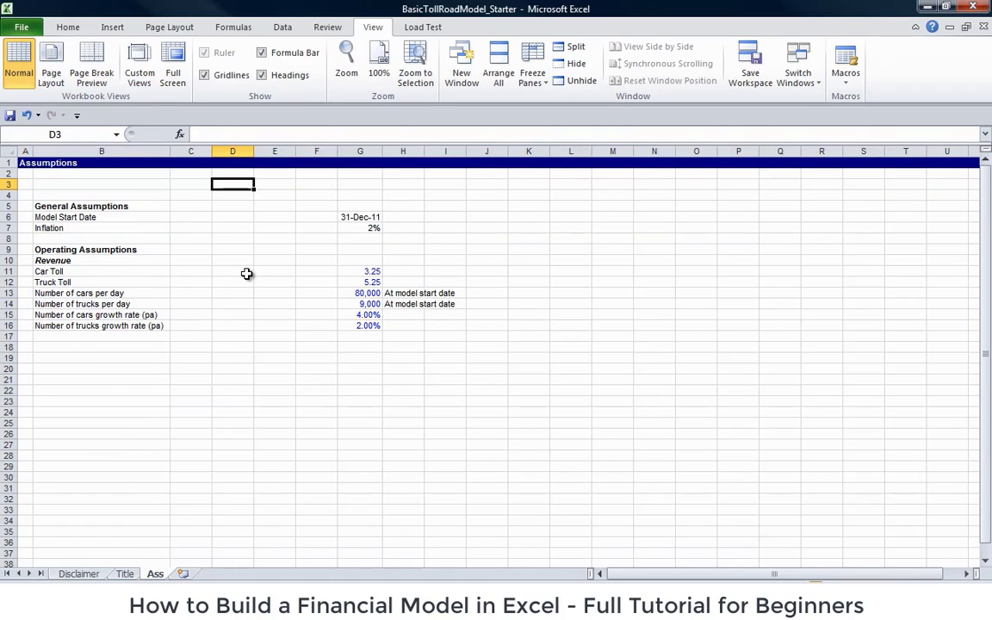
{"action": "type", "text": "Data Type"}
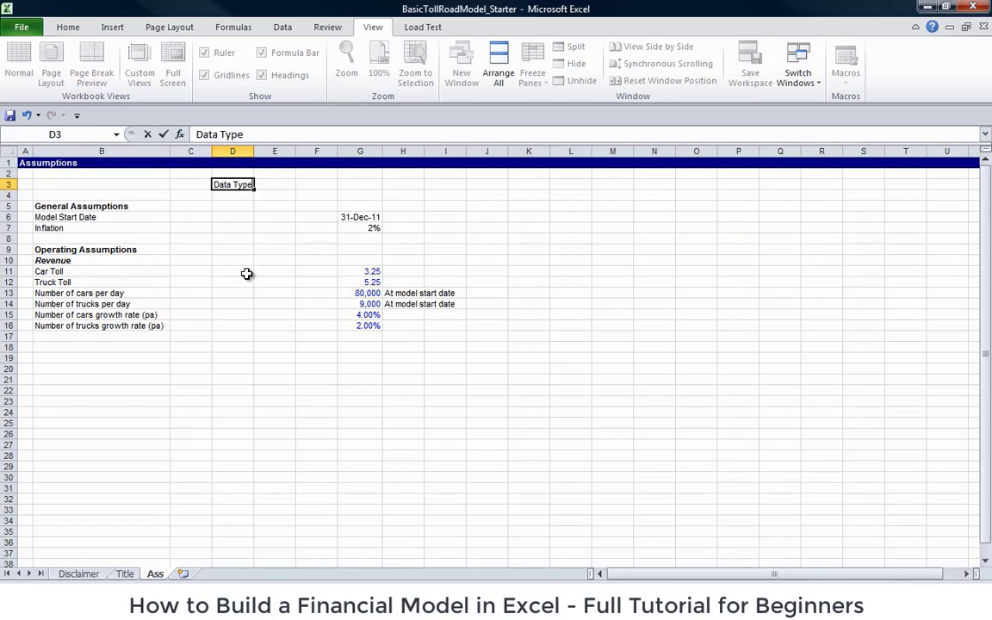
{"action": "key", "text": "Return"}
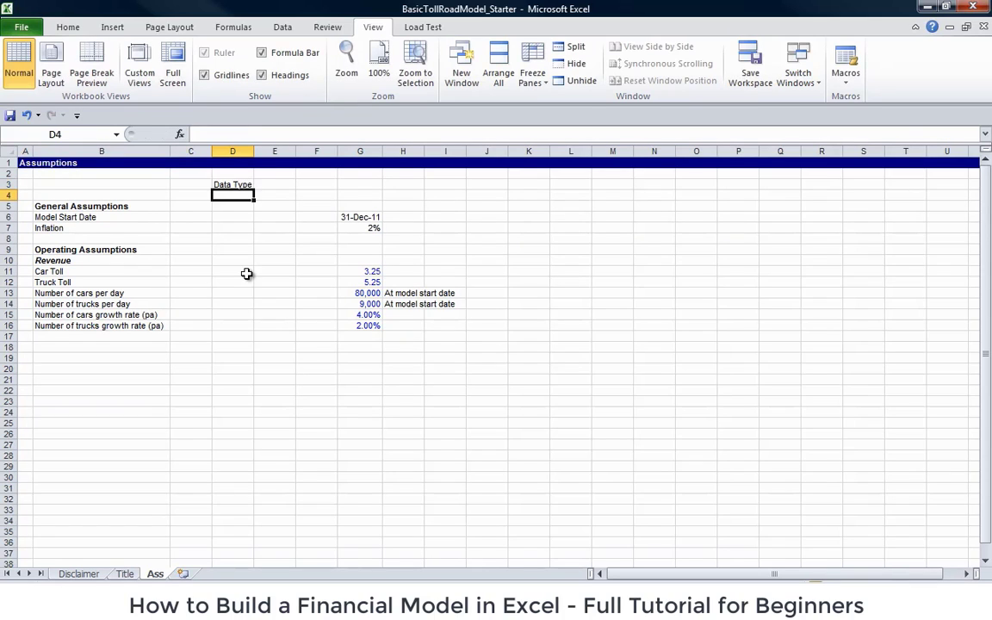
{"action": "key", "text": "Up"}
{"action": "key", "text": "Right"}
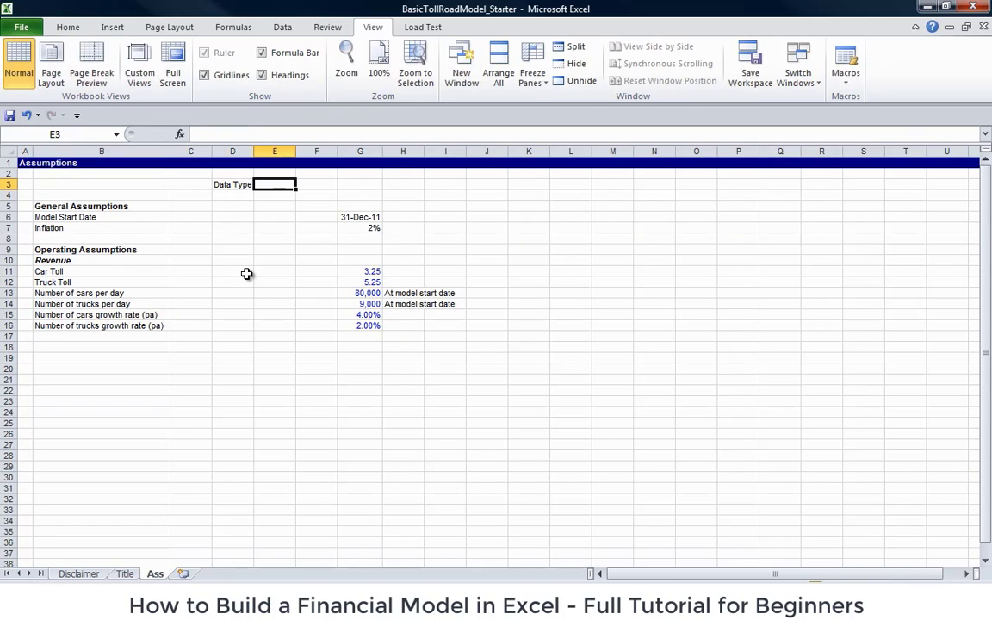
- Enter the column headings "Data Units" in cell E3 and "Name" in cell F3
{"action": "type", "text": "Data Uni"}
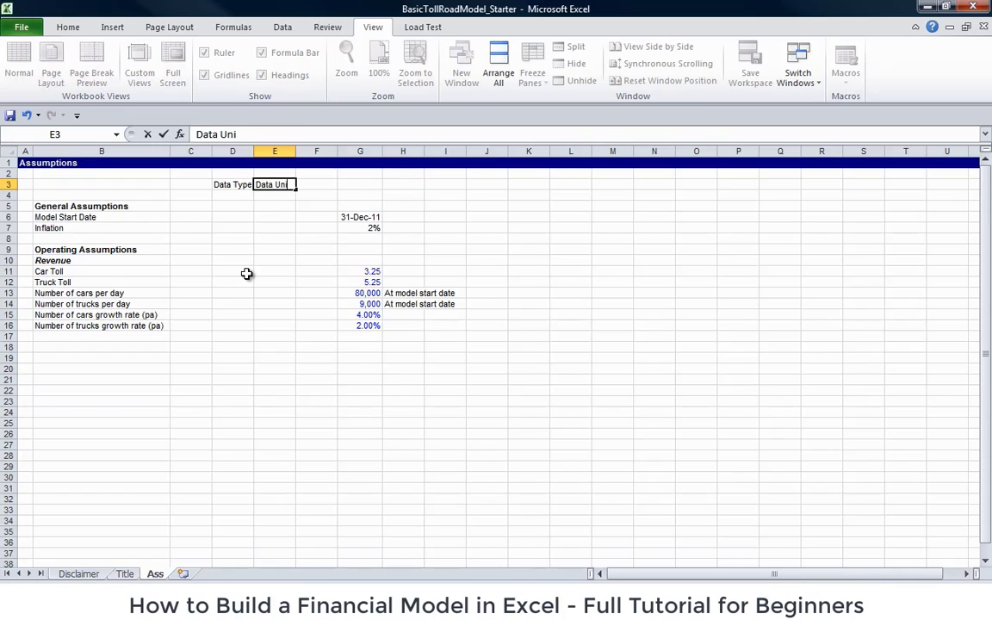
{"action": "type", "text": "ts"}
{"action": "key", "text": "Return"}
{"action": "key", "text": "Up"}
{"action": "key", "text": "Right"}
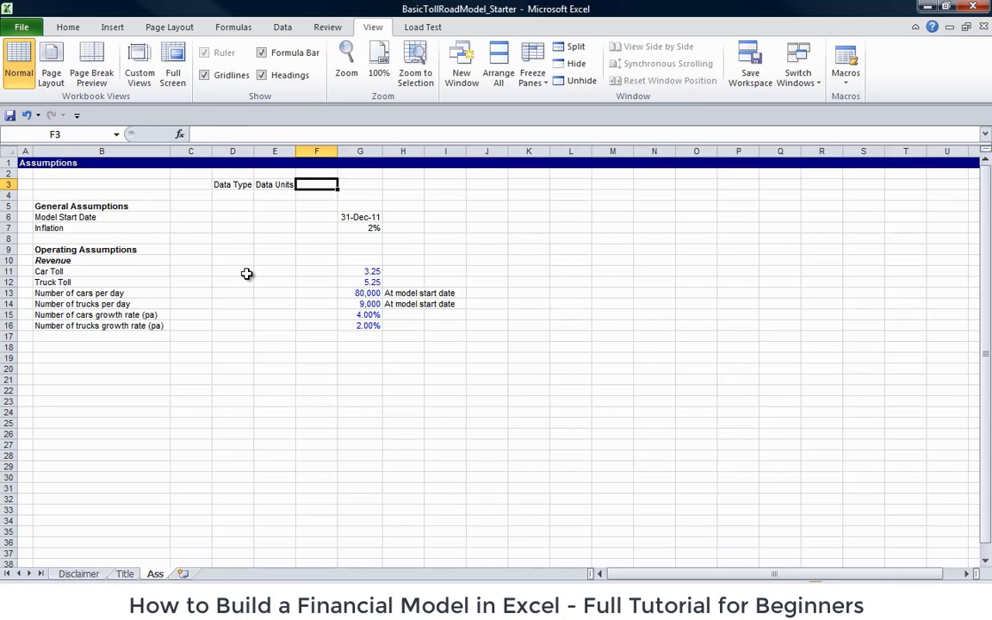
{"action": "type", "text": "Name"}
{"action": "key", "text": "Return"}
- Make the headings in D3:F3 bold and autofit their column widths
{"action": "key", "text": "Up"}
{"action": "key", "text": "Left"}
{"action": "key", "text": "Left"}
{"action": "key", "text": "Left"}
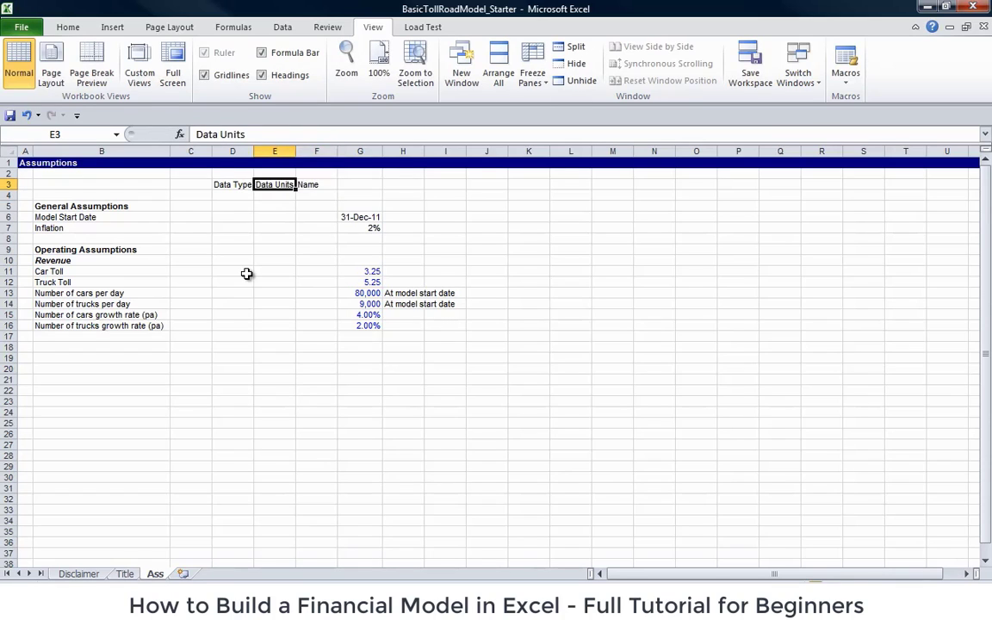
{"action": "key", "text": "Right"}
{"action": "key", "text": "shift+Right"}
{"action": "key", "text": "shift+Right"}
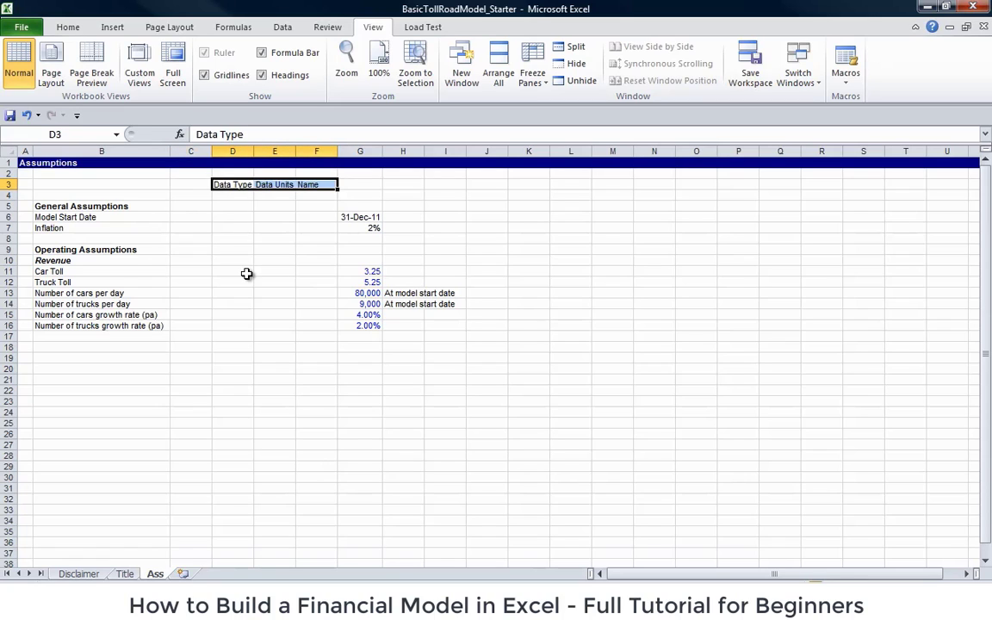
{"action": "key", "text": "ctrl+b"}
{"action": "key", "text": "alt+o"}
{"action": "key", "text": "c"}
{"action": "key", "text": "a"}
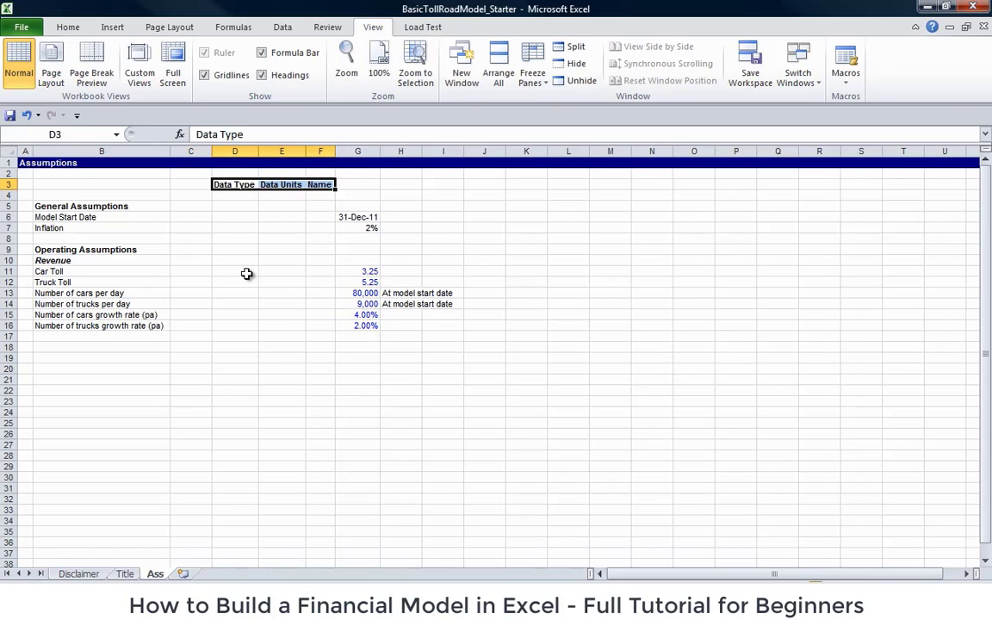
- Format the Inflation value in G7 as a percentage with two decimal places
{"action": "key", "text": "Right"}
{"action": "key", "text": "Right"}
{"action": "key", "text": "Down"}
{"action": "key", "text": "Down"}
{"action": "key", "text": "Down"}
{"action": "key", "text": "Down"}
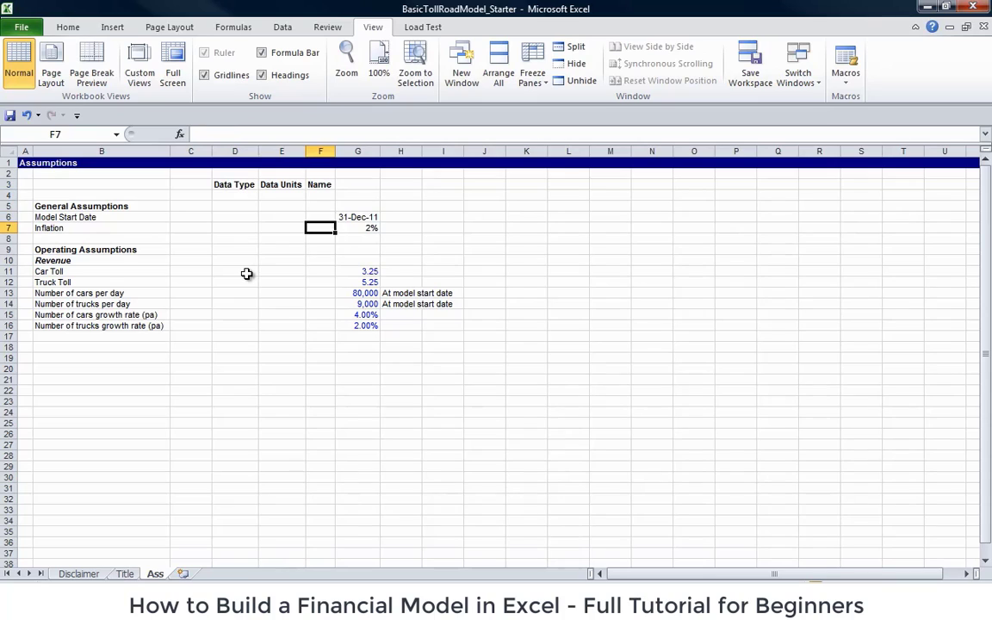
{"action": "key", "text": "Up"}
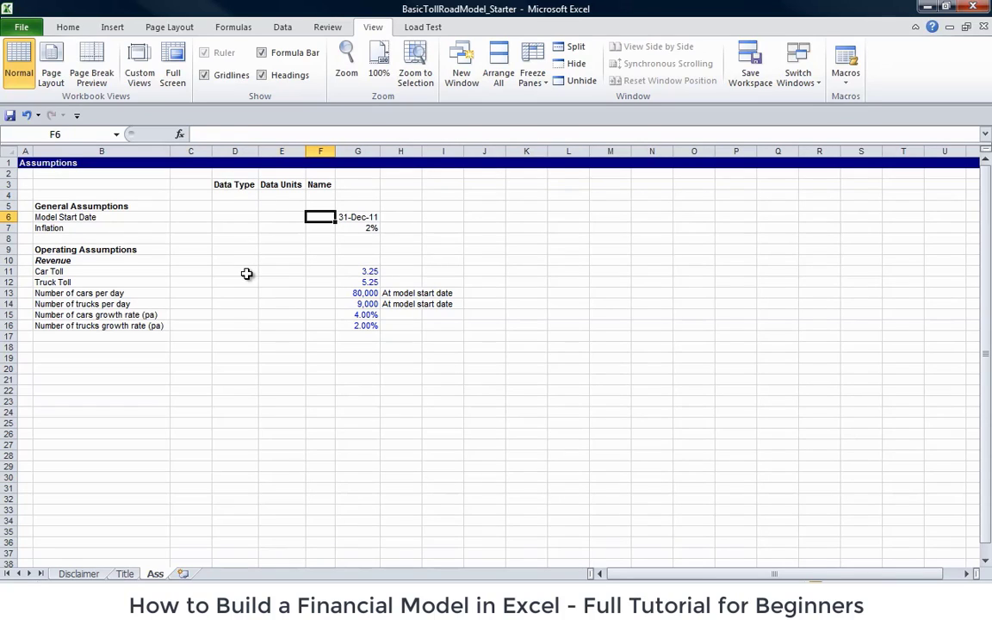
{"action": "key", "text": "Right"}
{"action": "key", "text": "Down"}
{"action": "key", "text": "ctrl+shift+p"}
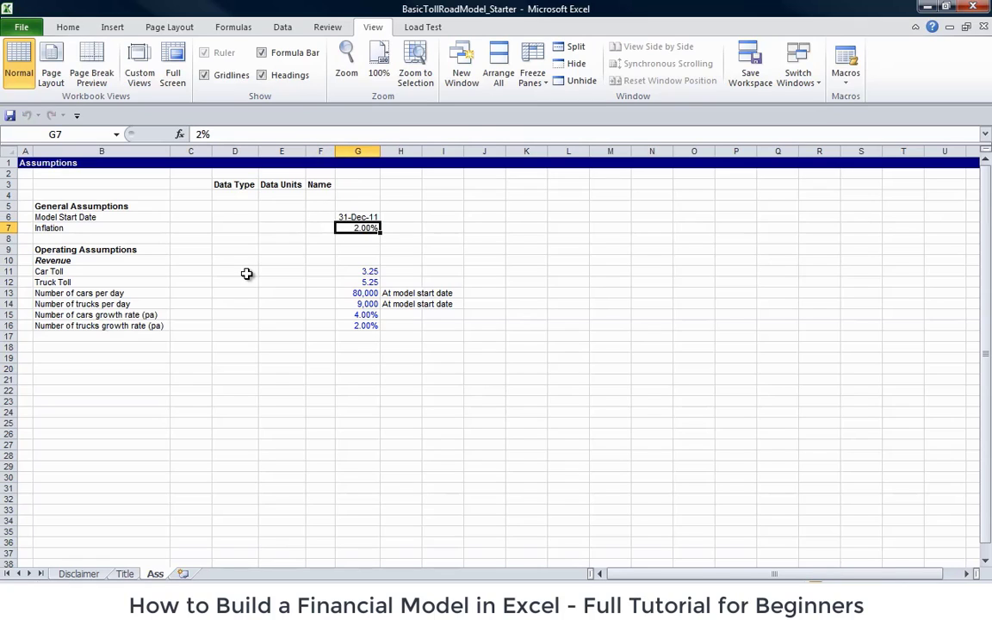
- Colour the Model Start Date and Inflation values in G6:G7 blue, matching the other inputs
{"action": "key", "text": "Up"}
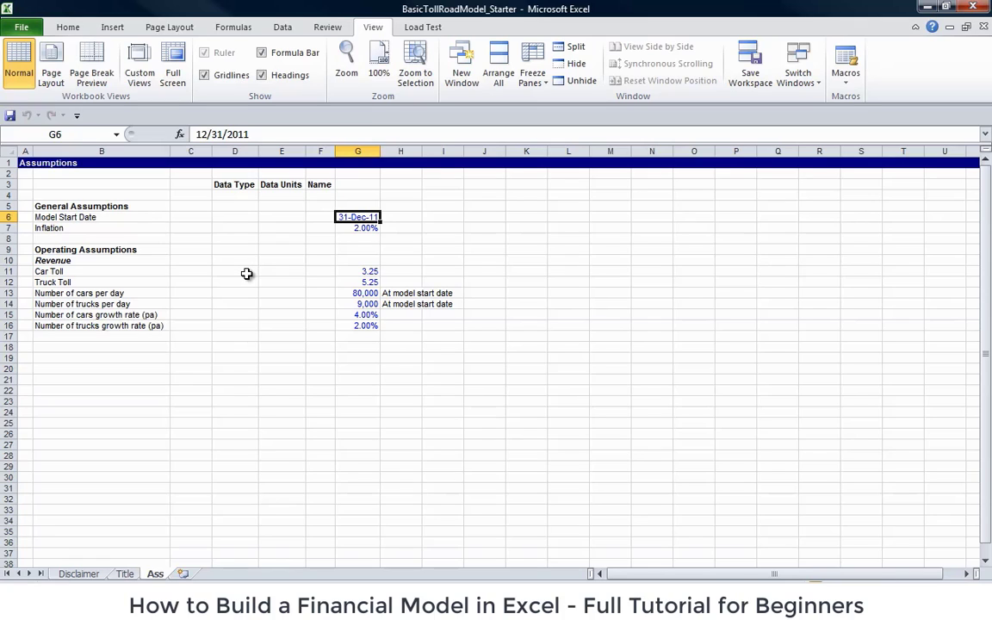
{"action": "key", "text": "Down"}
{"action": "key", "text": "Left"}
{"action": "key", "text": "Right"}
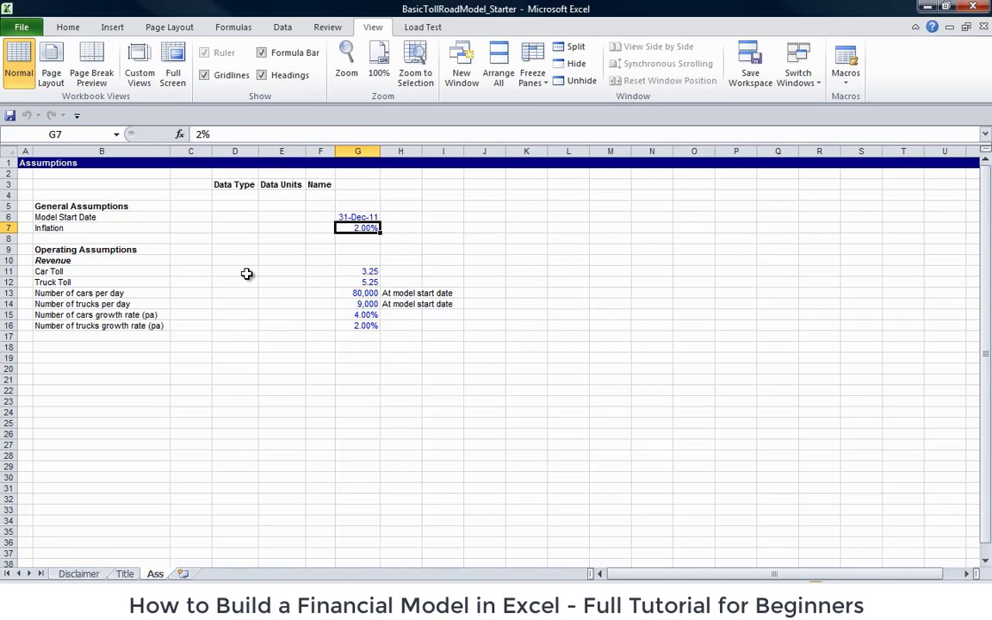
- Enter "[input]" as the data type for Model Start Date in D6 and fill it down to D7
{"action": "key", "text": "Left"}
{"action": "key", "text": "Left"}
{"action": "key", "text": "Left"}
{"action": "key", "text": "Up"}
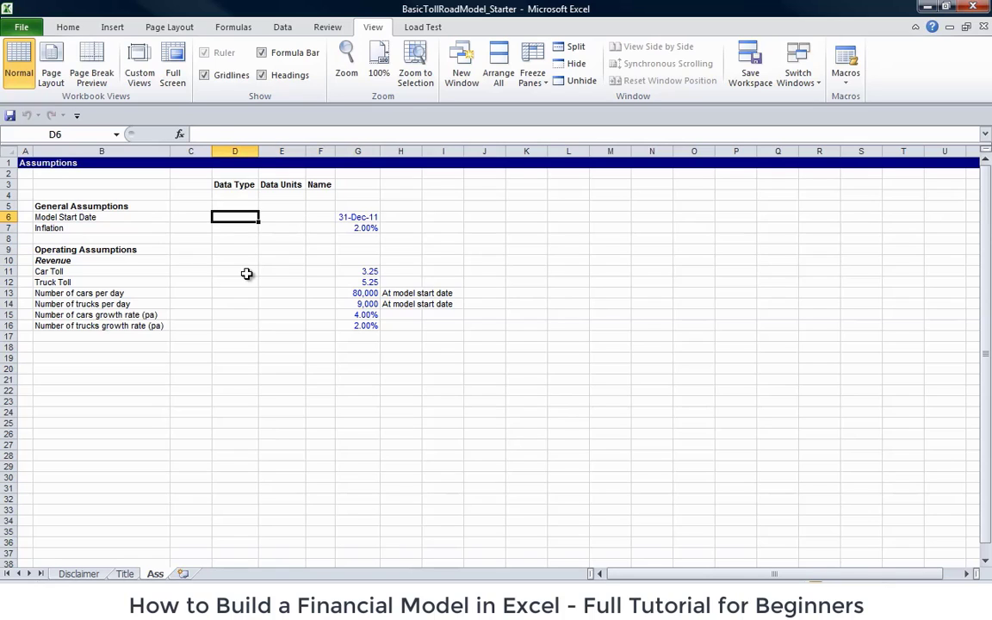
{"action": "type", "text": "input"}
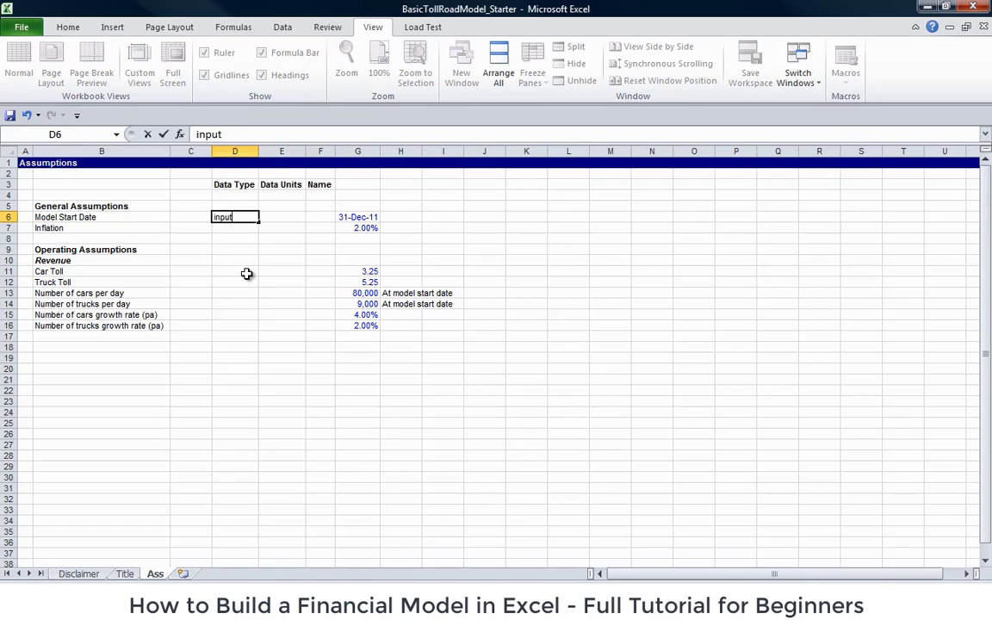
{"action": "key", "text": "ctrl+Return"}
{"action": "type", "text": "[input]"}
{"action": "key", "text": "ctrl+Return"}
{"action": "key", "text": "shift+Down"}
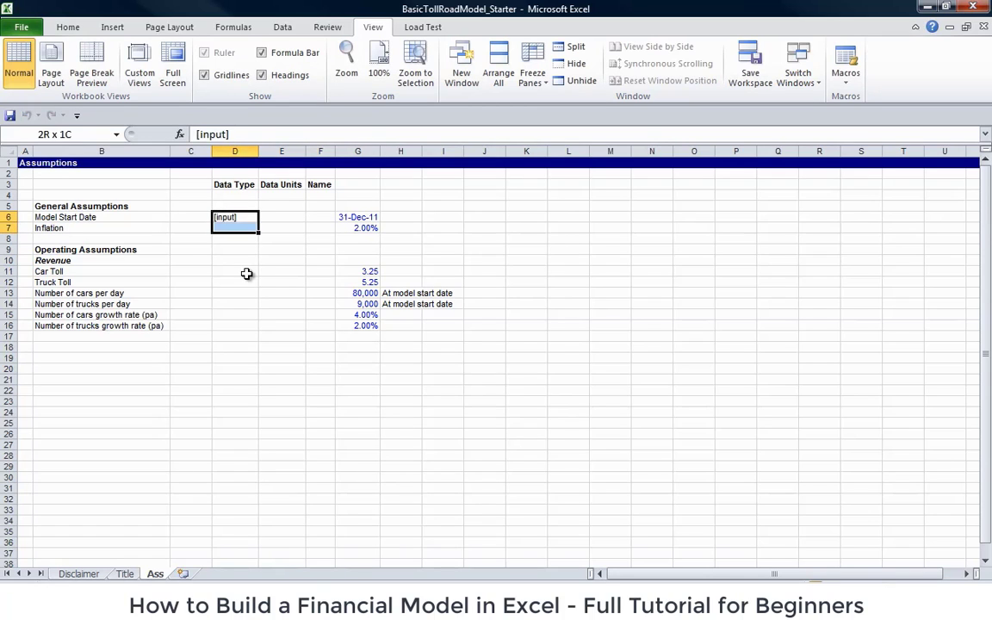
{"action": "key", "text": "ctrl+d"}
- Copy the "[input]" label from D7 to the revenue rows in D11:D16
{"action": "key", "text": "Down"}
{"action": "key", "text": "ctrl+c"}
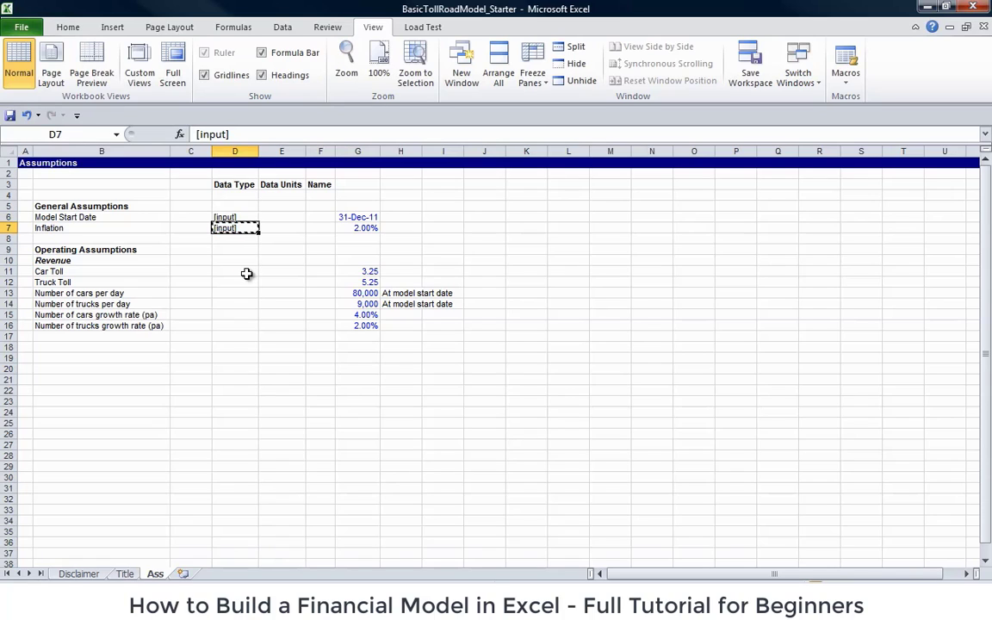
{"action": "key", "text": "Down"}
{"action": "key", "text": "Down"}
{"action": "key", "text": "Down"}
{"action": "key", "text": "Down"}
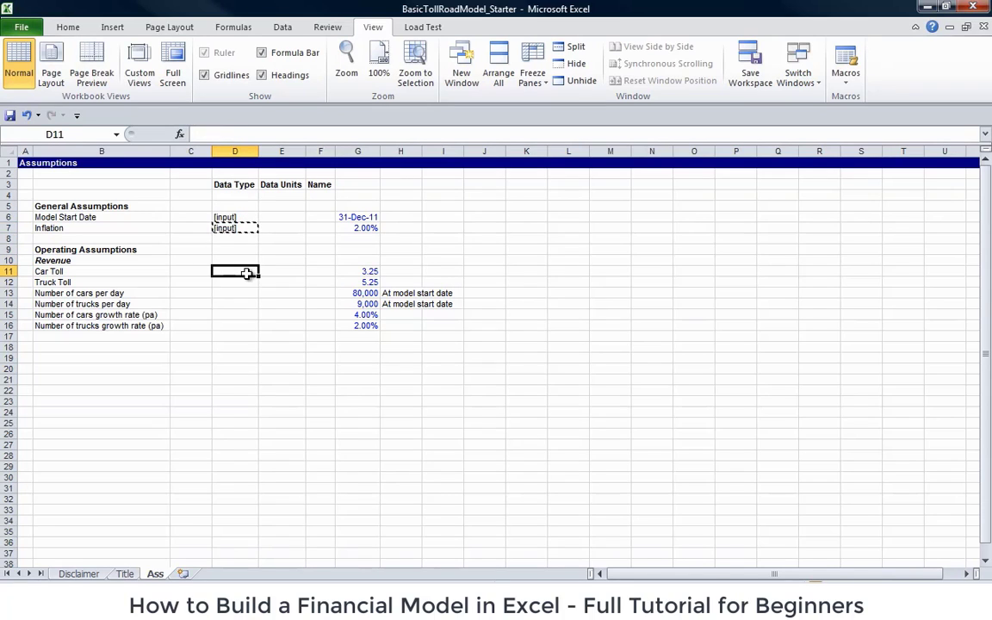
{"action": "key", "text": "shift+Down"}
{"action": "key", "text": "shift+Down"}
{"action": "key", "text": "shift+Down"}
{"action": "key", "text": "shift+Down"}
{"action": "key", "text": "shift+Down"}
{"action": "key", "text": "ctrl+v"}
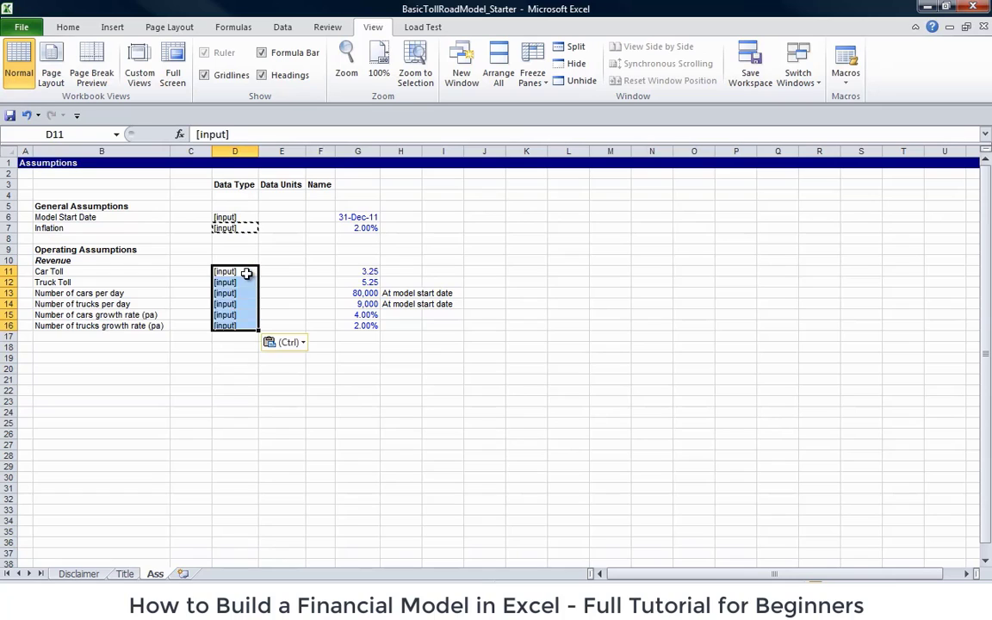
- Enter the data units "[date]" for Model Start Date in E6 and "[%]" for Inflation in E7
{"action": "key", "text": "Right"}
{"action": "key", "text": "Right"}
{"action": "key", "text": "Right"}
{"action": "key", "text": "Left"}
{"action": "key", "text": "Left"}
{"action": "key", "text": "Up"}
{"action": "key", "text": "Up"}
{"action": "key", "text": "Up"}
{"action": "key", "text": "Up"}
{"action": "key", "text": "Up"}
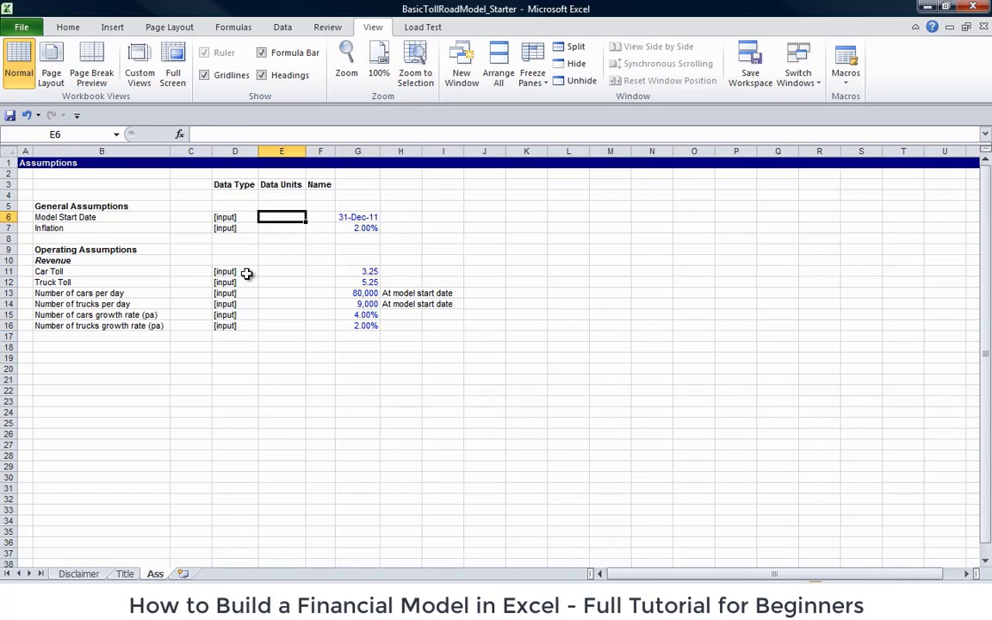
{"action": "type", "text": "[date]"}
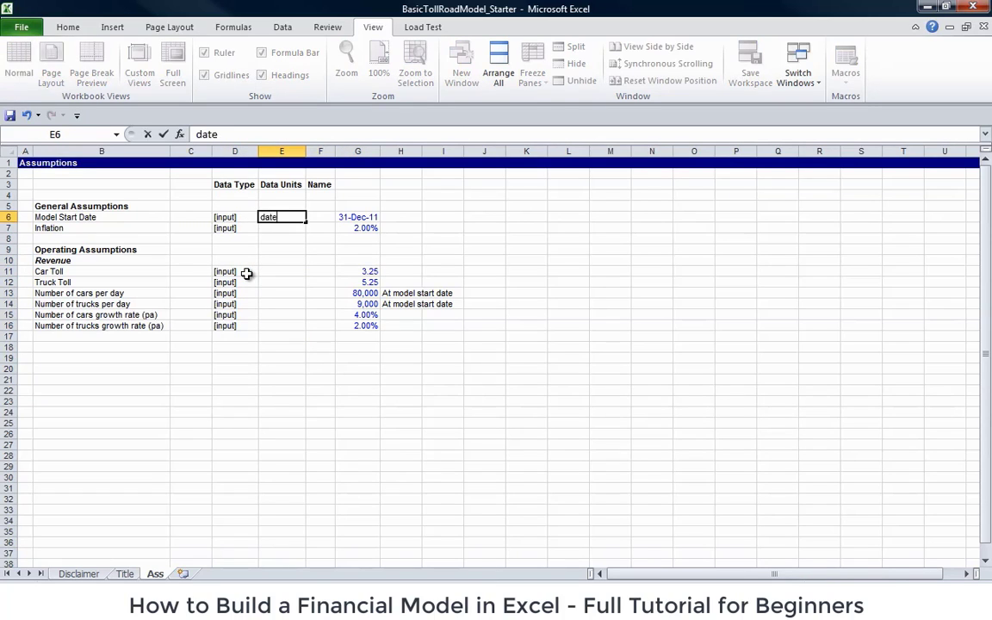
{"action": "key", "text": "Return"}
{"action": "type", "text": "[%]"}
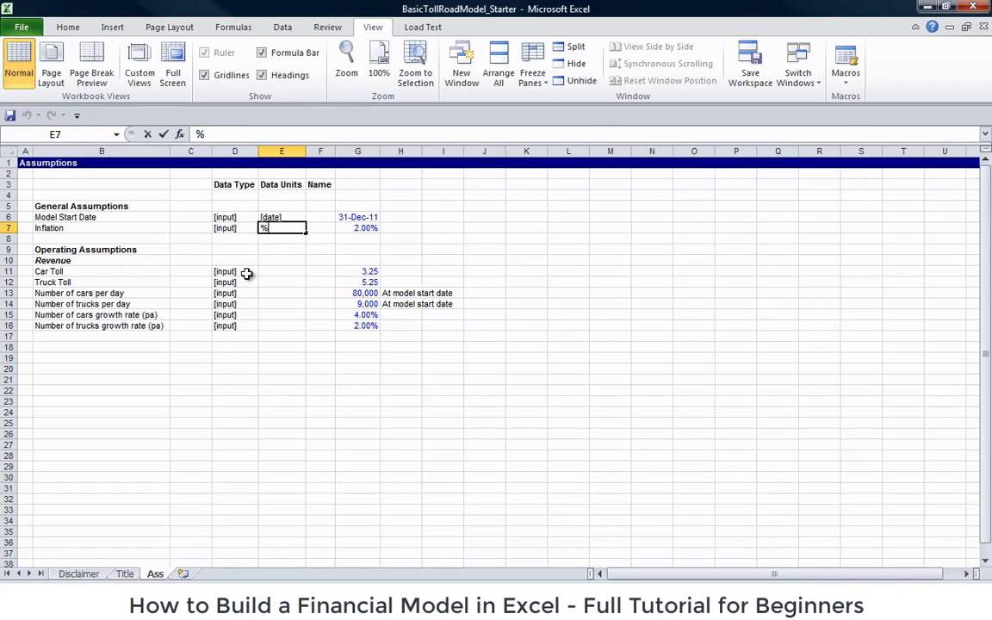
{"action": "key", "text": "Return"}
- Copy the "[%]" unit from E7 to the car and truck growth rate rows in E15:E16
{"action": "key", "text": "Up"}
{"action": "key", "text": "ctrl+c"}
{"action": "key", "text": "Down"}
{"action": "key", "text": "Down"}
{"action": "key", "text": "Down"}
{"action": "key", "text": "Down"}
{"action": "key", "text": "Down"}
{"action": "key", "text": "Down"}
{"action": "key", "text": "Down"}
{"action": "key", "text": "Down"}
{"action": "key", "text": "shift+Down"}
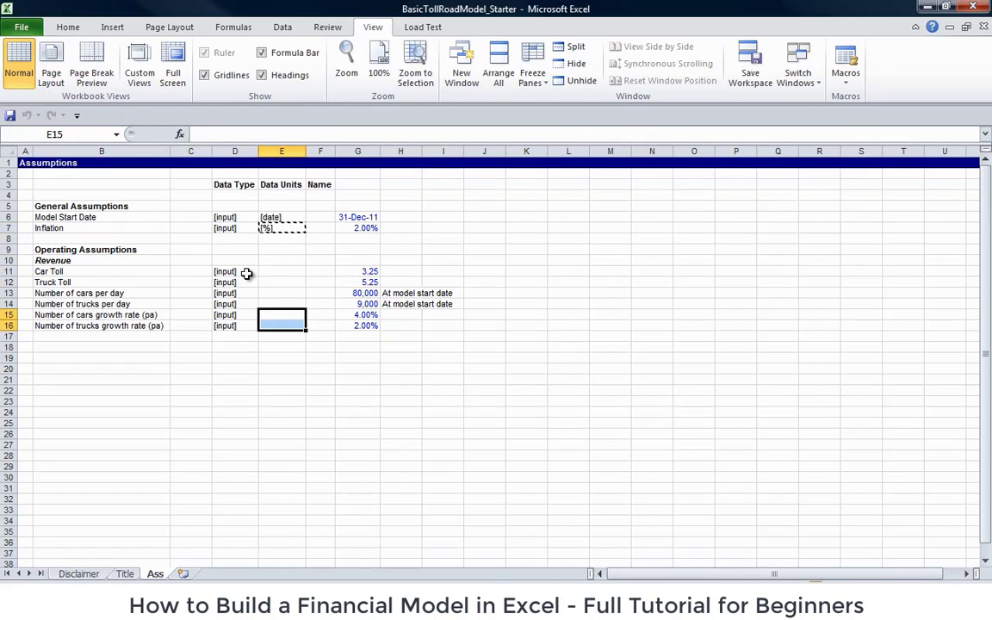
{"action": "key", "text": "ctrl+v"}
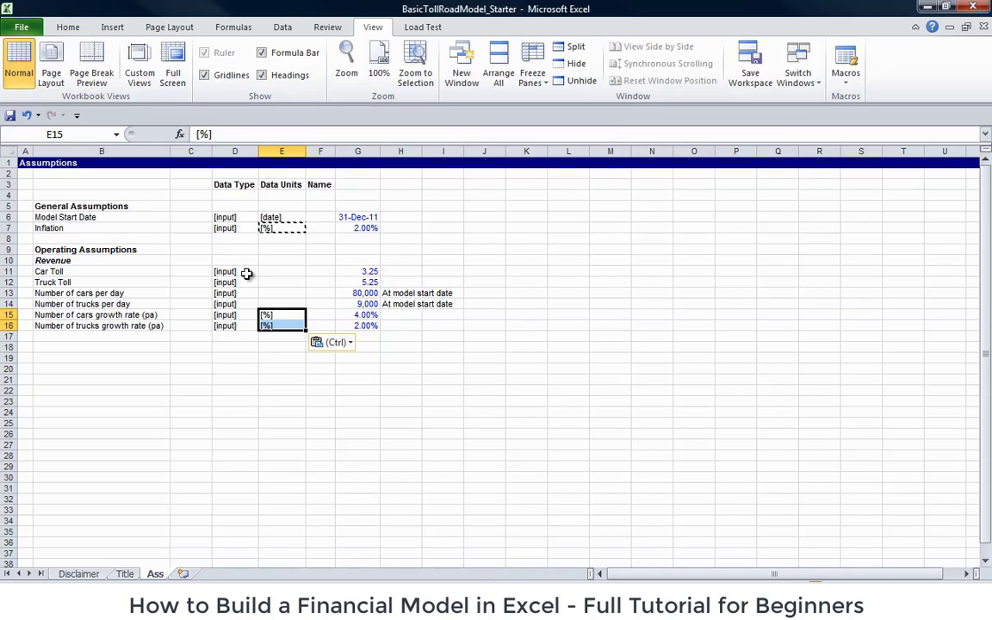
- Enter "$/car" as the data unit for Car Toll in E11
{"action": "key", "text": "Right"}
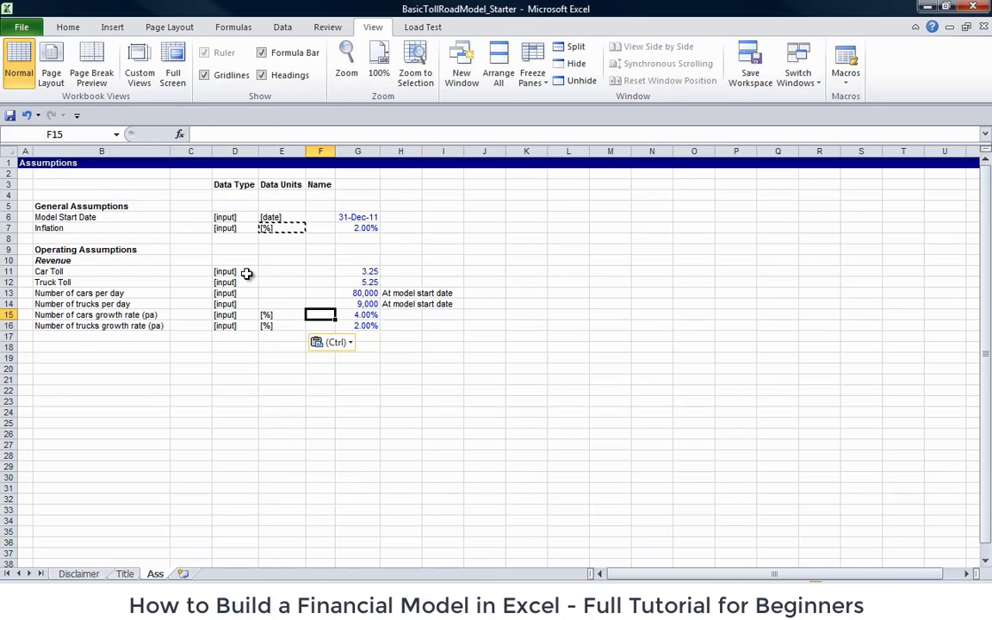
{"action": "key", "text": "Up"}
{"action": "key", "text": "Up"}
{"action": "key", "text": "Up"}
{"action": "key", "text": "Up"}
{"action": "key", "text": "Up"}
{"action": "left_click", "coordinate": [247, 273]}
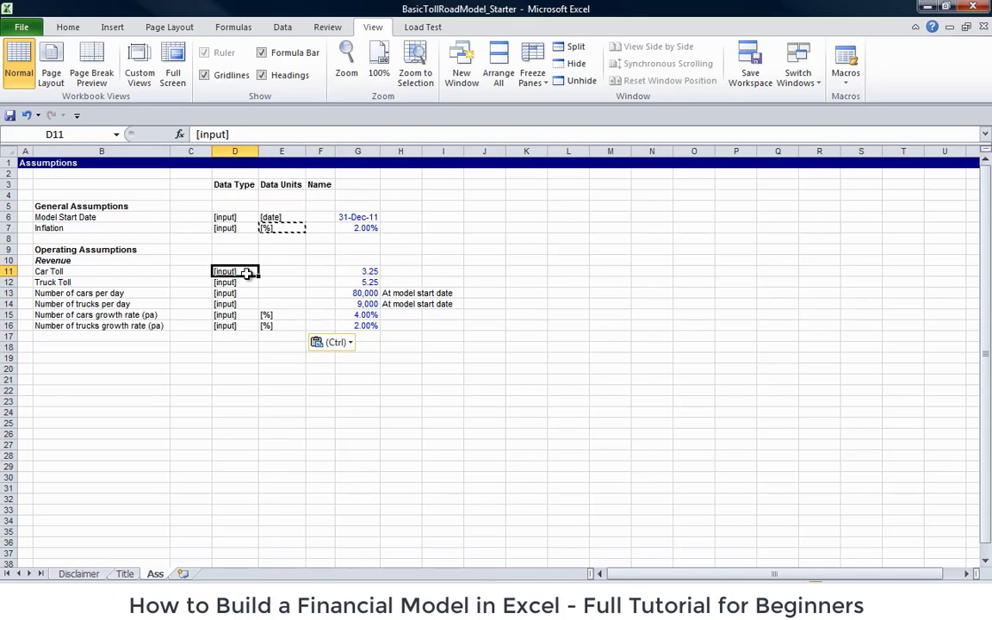
{"action": "key", "text": "Right"}
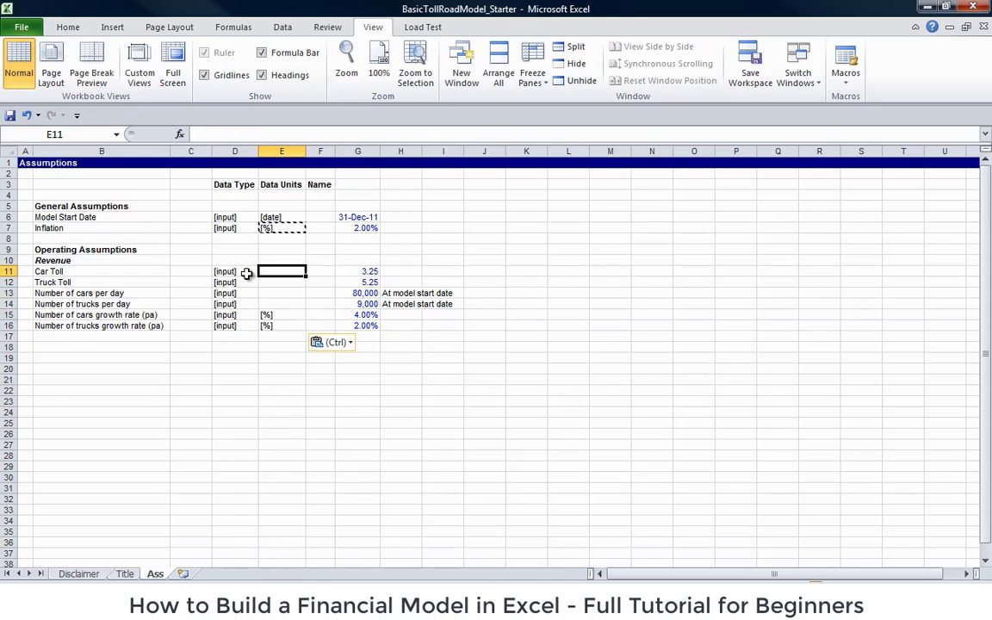
{"action": "type", "text": "$."}
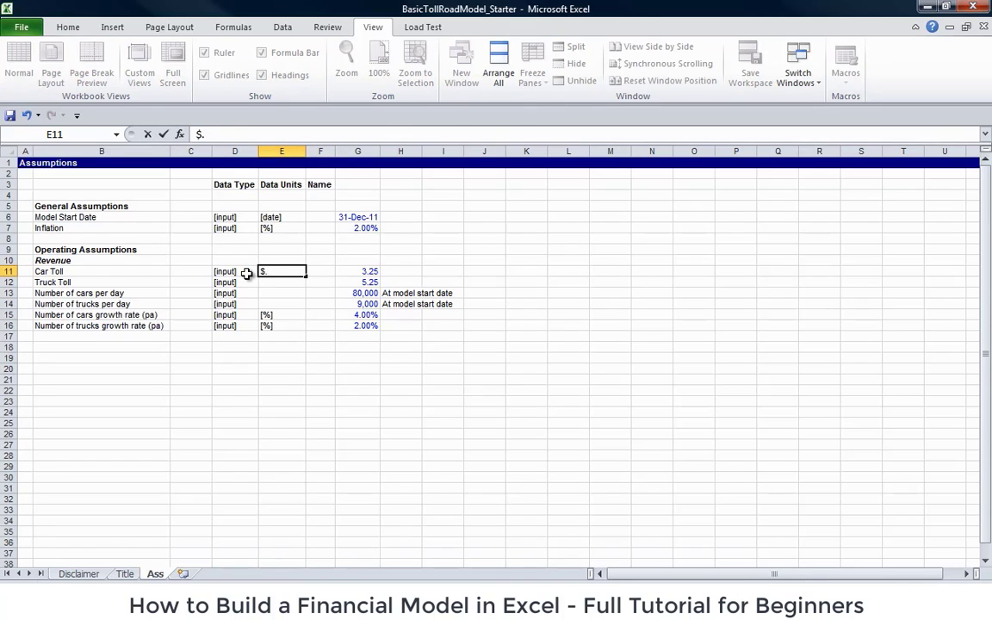
{"action": "type", "text": "car"}
{"action": "key", "text": "ctrl+Return"}
- Fill the Car Toll unit down to E12 and change it to "$/truck" for Truck Toll
{"action": "key", "text": "shift+Down"}
{"action": "key", "text": "ctrl+d"}
{"action": "key", "text": "Down"}
{"action": "key", "text": "F2"}
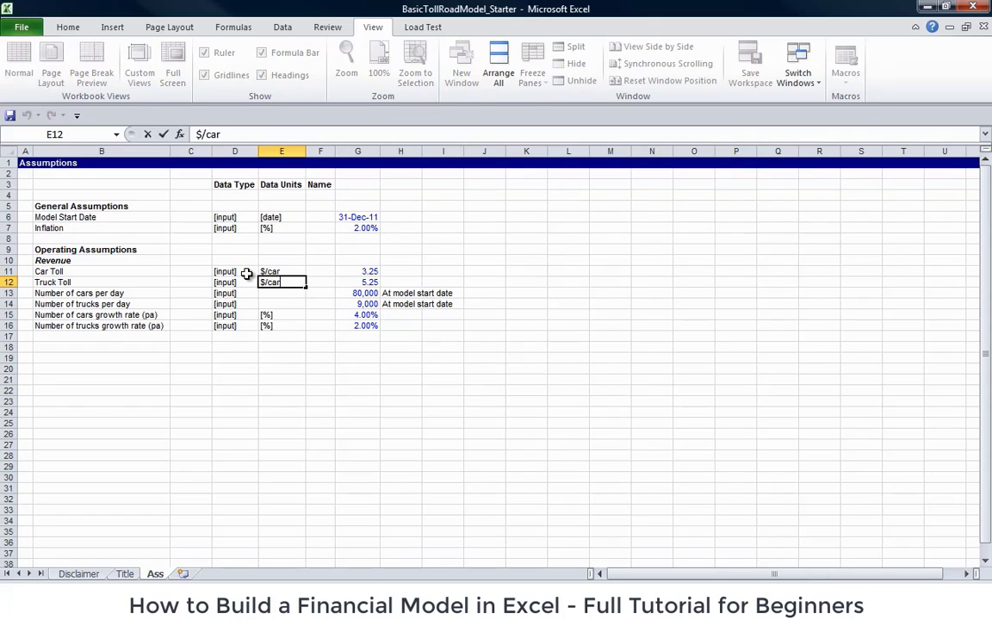
{"action": "key", "text": "BackSpace"}
{"action": "key", "text": "BackSpace"}
{"action": "key", "text": "BackSpace"}
{"action": "type", "text": "truck"}
{"action": "key", "text": "Return"}
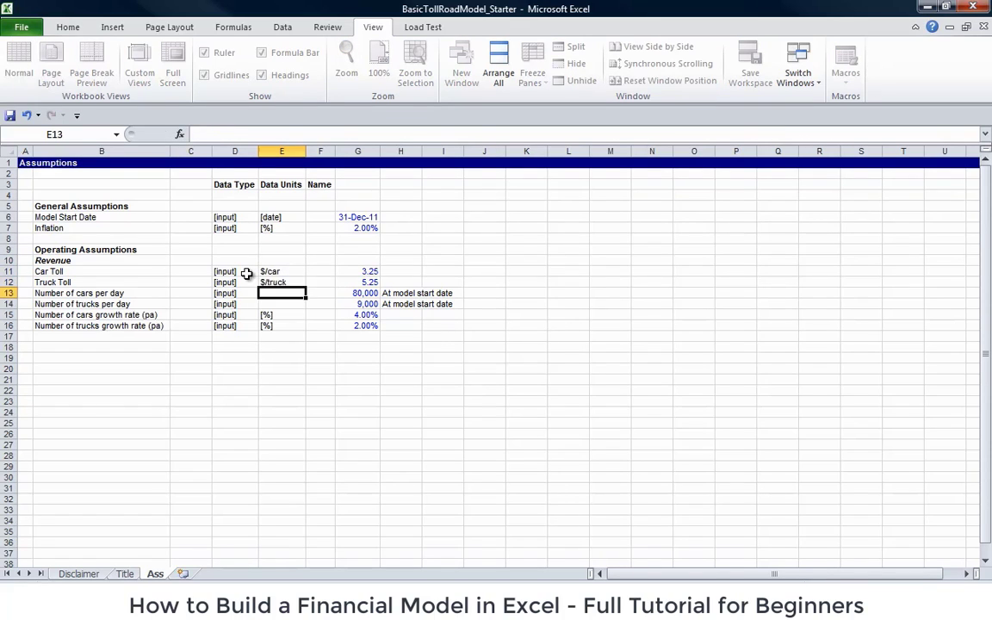
- Enclose the toll units in E11:E12 in square brackets, giving "[$/car]" and "[$/truck]"
{"action": "key", "text": "Up"}
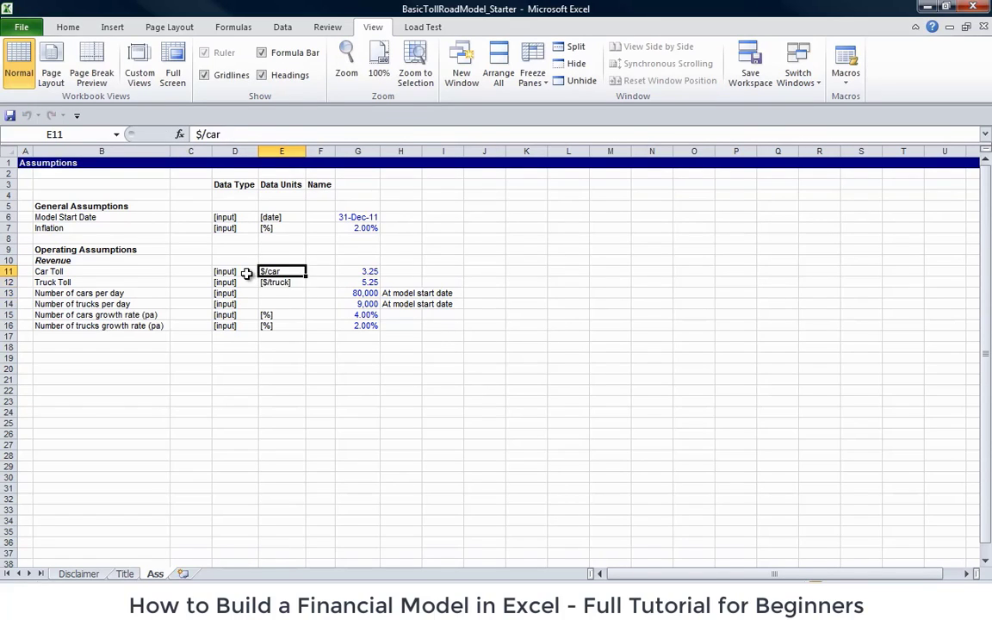
{"action": "key", "text": "Down"}
{"action": "key", "text": "Up"}
{"action": "key", "text": "Down"}
{"action": "key", "text": "Up"}
{"action": "key", "text": "ctrl+shift+b"}
- Enter "[#]" as the data unit for cars per day in E13 and fill it down to E14
{"action": "key", "text": "Down"}
{"action": "key", "text": "Down"}
{"action": "key", "text": "Down"}
{"action": "key", "text": "Up"}
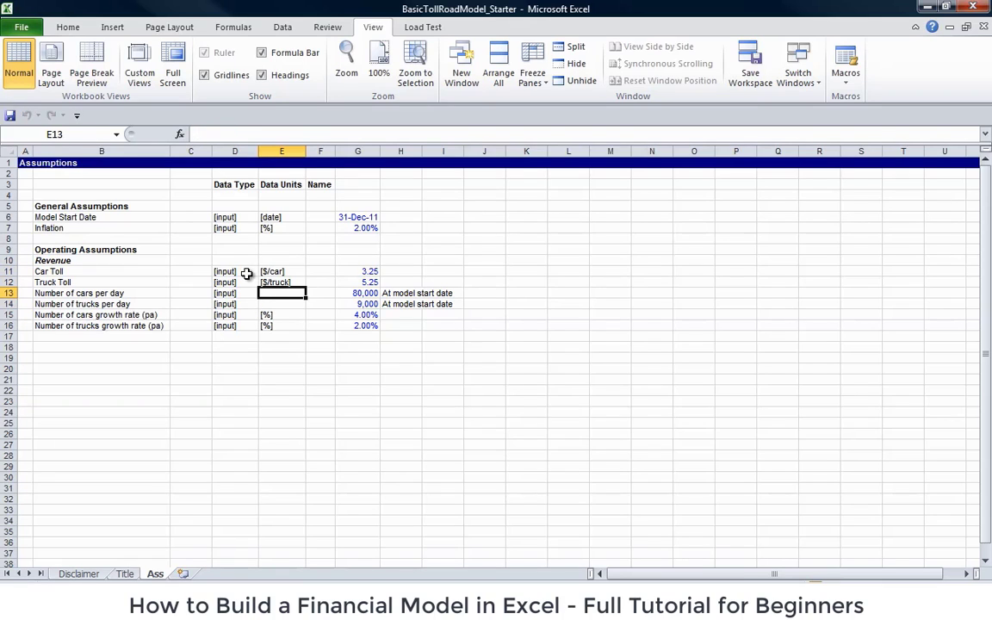
{"action": "key", "text": "Down"}
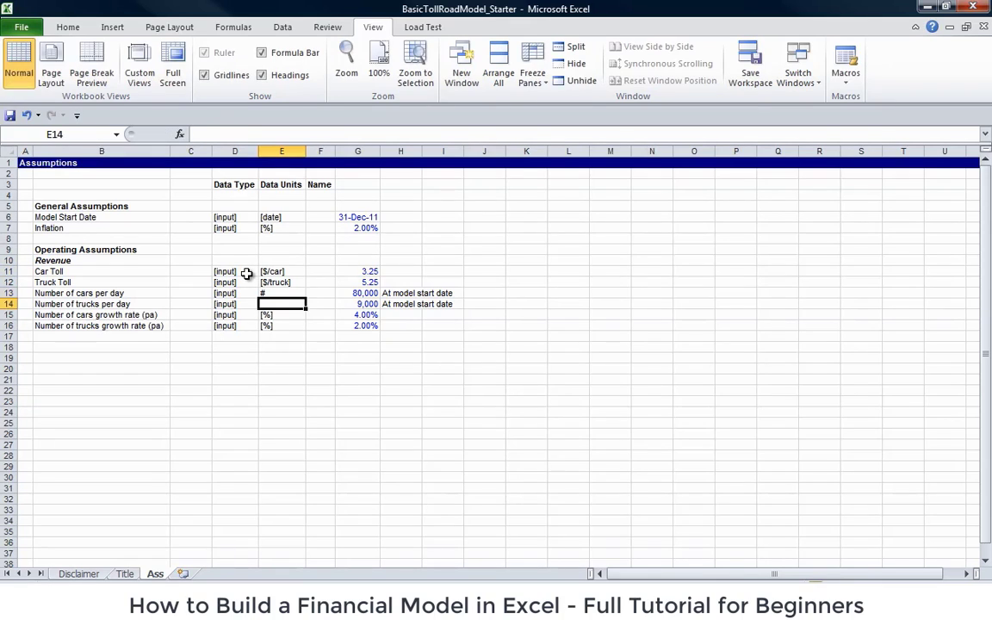
{"action": "key", "text": "Up"}
{"action": "type", "text": "[#]"}
{"action": "key", "text": "shift+Down"}
{"action": "key", "text": "ctrl+d"}
- Enter "StartDate" as the name for Model Start Date in F6, shown in red font
{"action": "key", "text": "Down"}
{"action": "key", "text": "Up"}
{"action": "key", "text": "Up"}
{"action": "key", "text": "Up"}
{"action": "key", "text": "Up"}
{"action": "key", "text": "Right"}
{"action": "key", "text": "Up"}
{"action": "key", "text": "Up"}
{"action": "key", "text": "Up"}
{"action": "key", "text": "Up"}
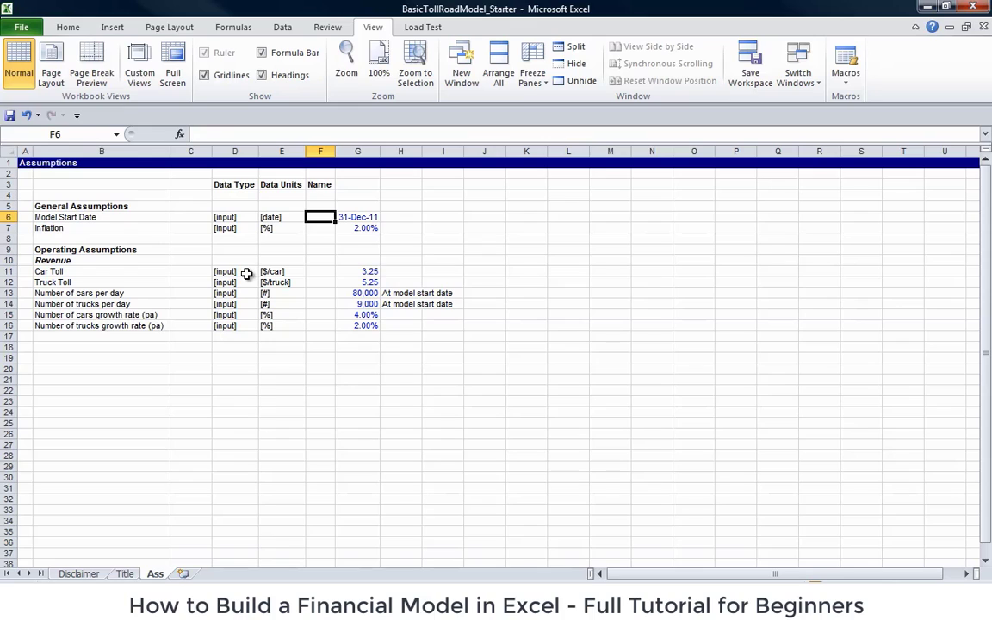
{"action": "type", "text": "S"}
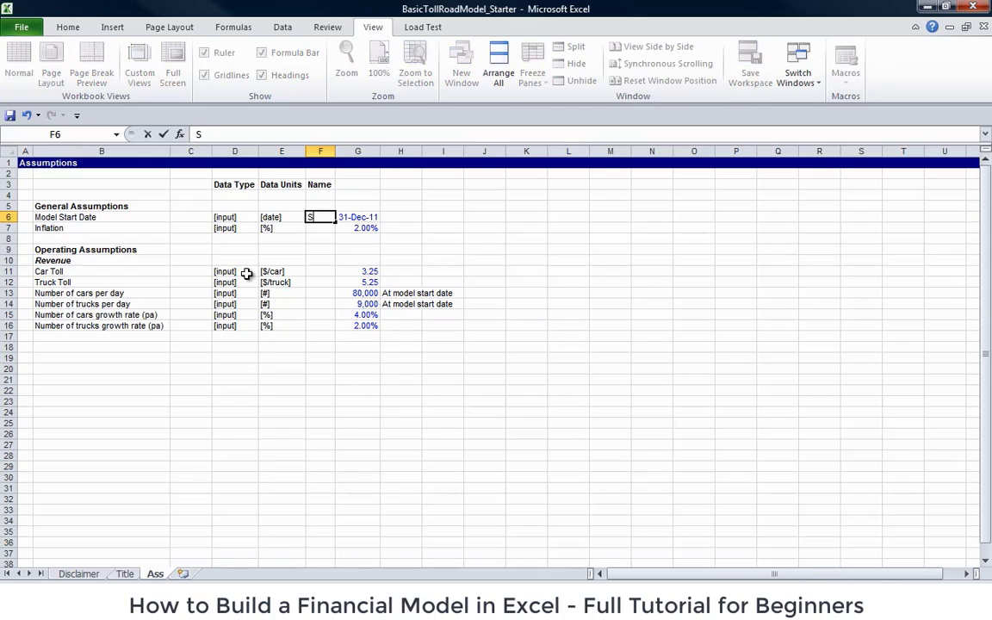
{"action": "type", "text": "tartDate"}
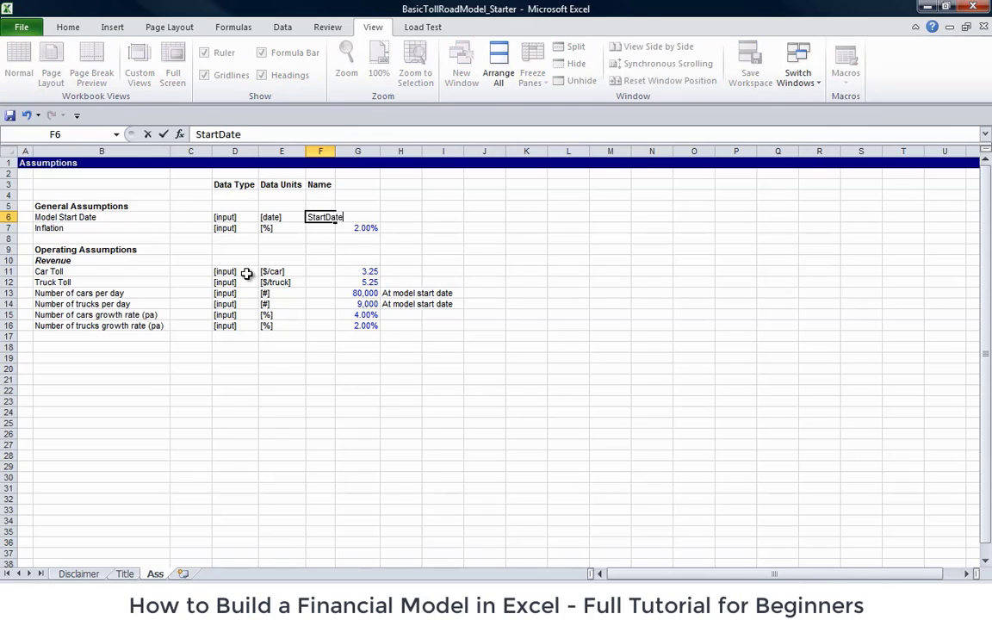
{"action": "key", "text": "Return"}
{"action": "key", "text": "Up"}
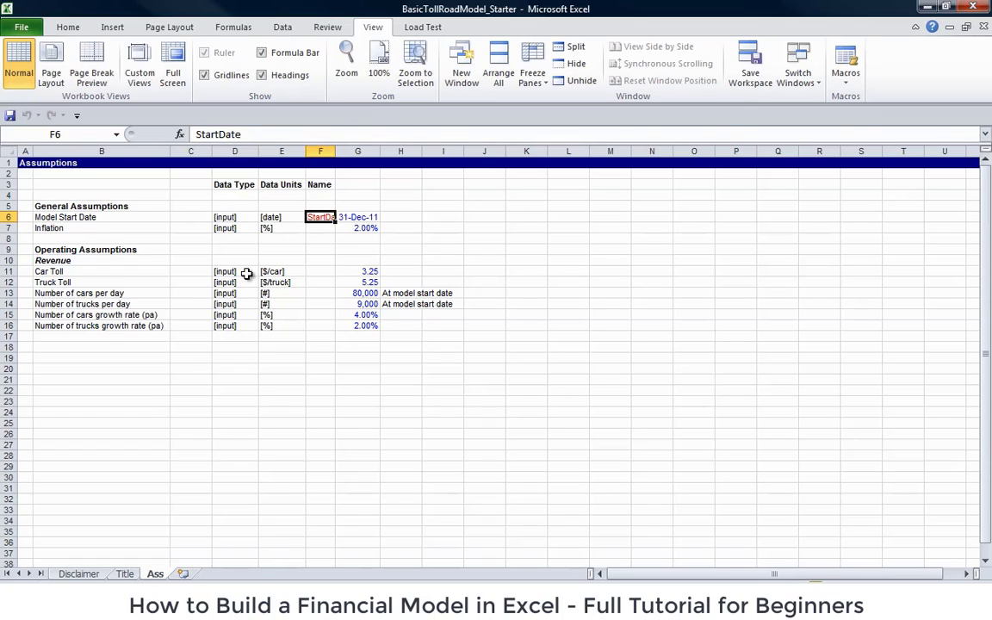
- AutoFit the width of column F to the StartDate entry in F6
{"action": "key", "text": "alt"}
{"action": "key", "text": "h"}
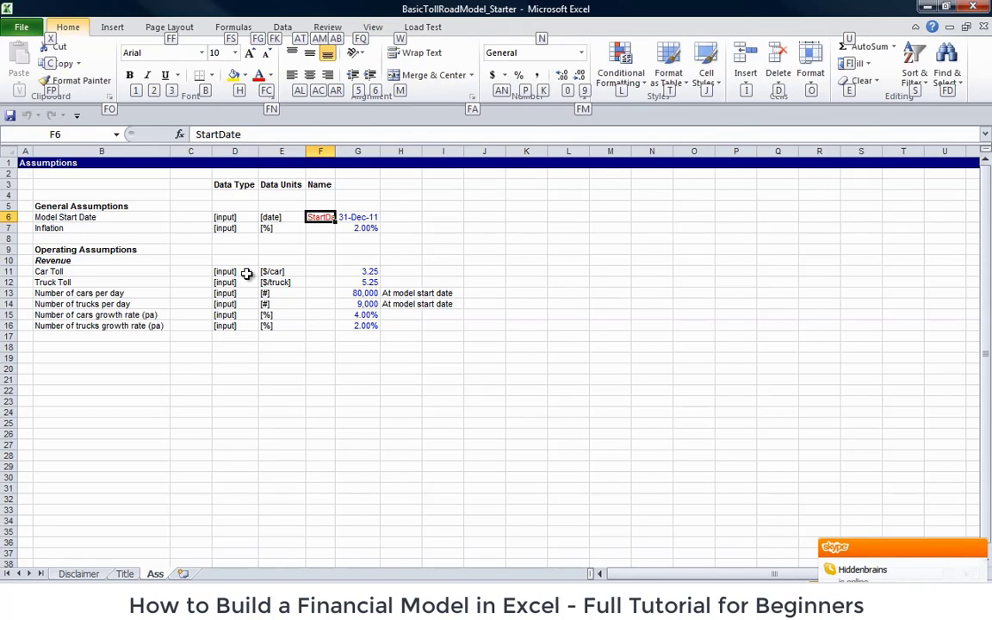
{"action": "key", "text": "o"}
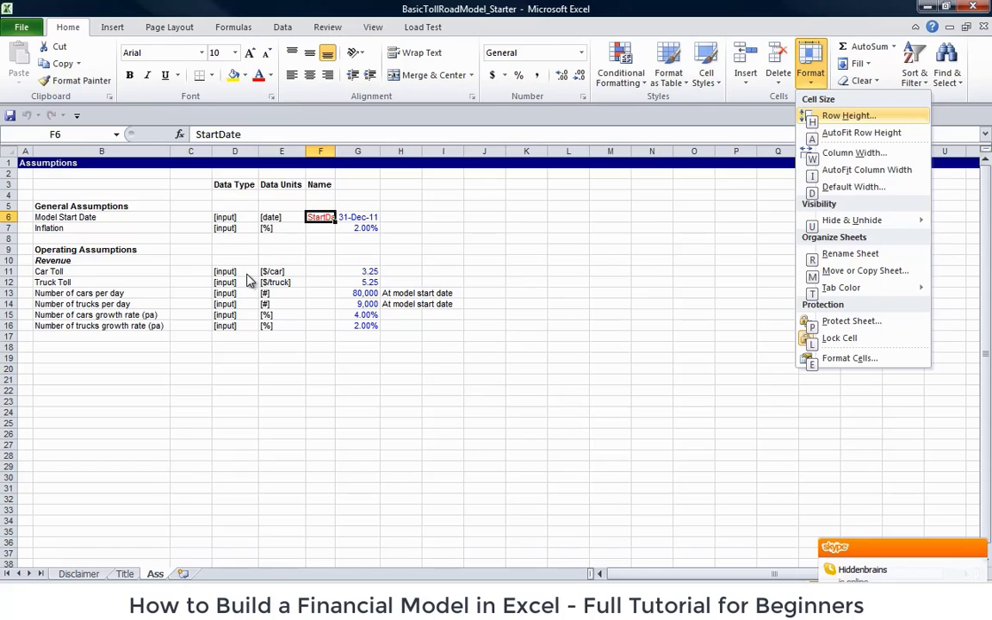
{"action": "key", "text": "i"}
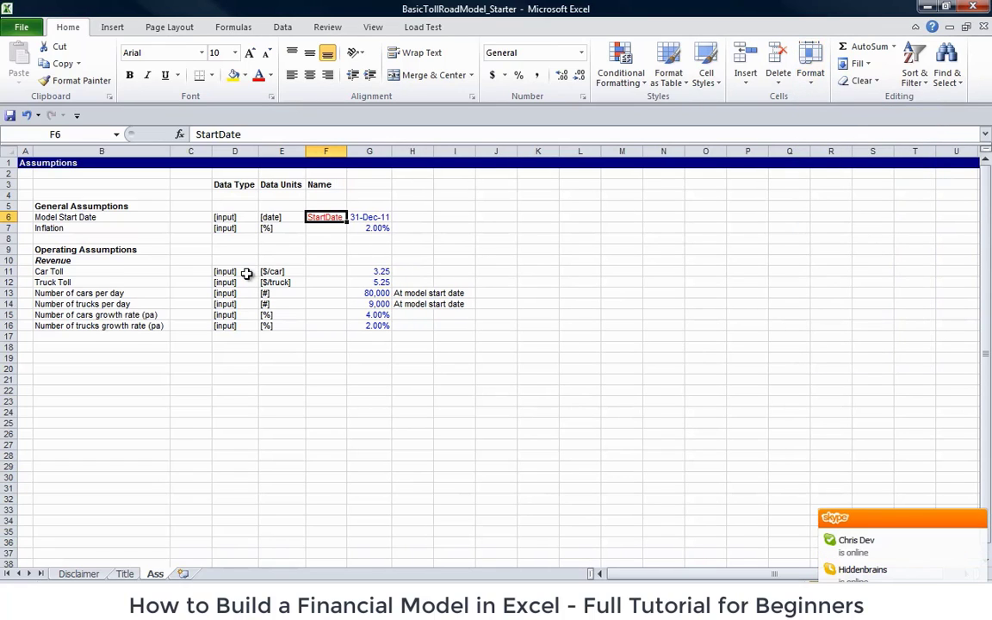
- Enter "Inf" as the name for Inflation in F7, shown in red font
{"action": "key", "text": "Down"}
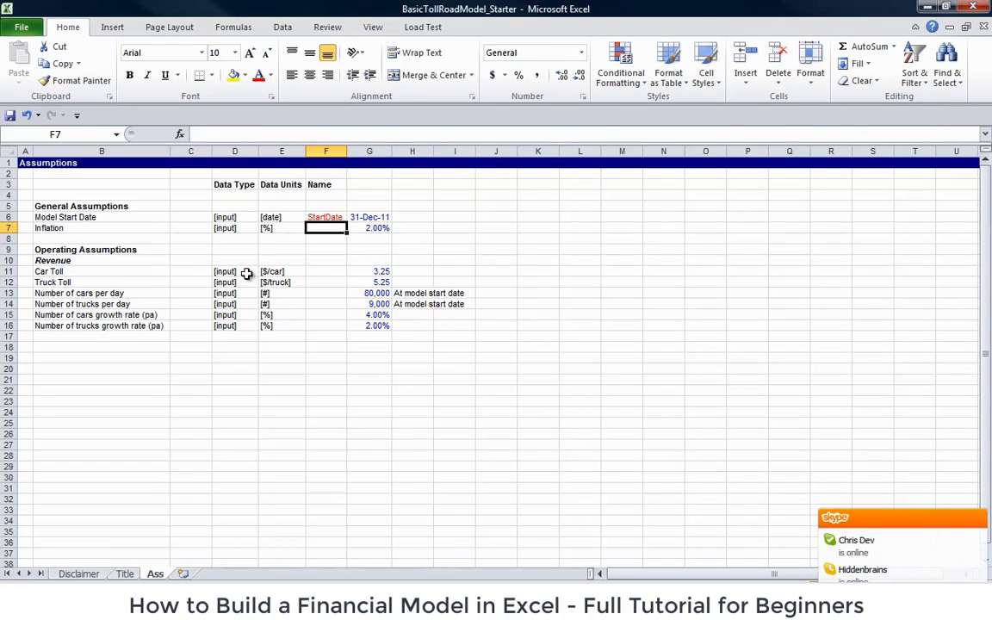
{"action": "type", "text": "Inf"}
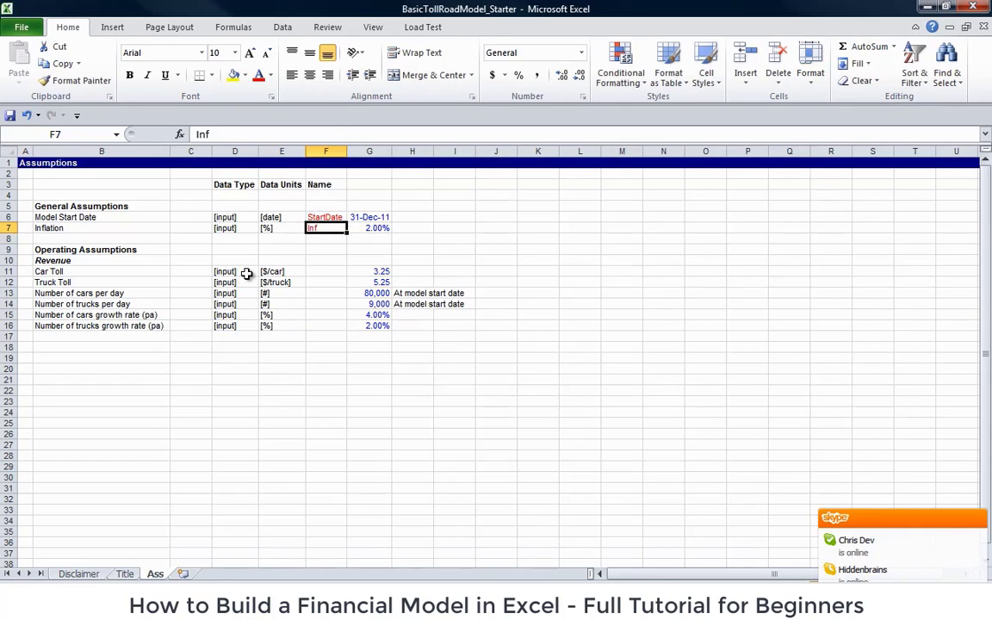
{"action": "key", "text": "Return"}
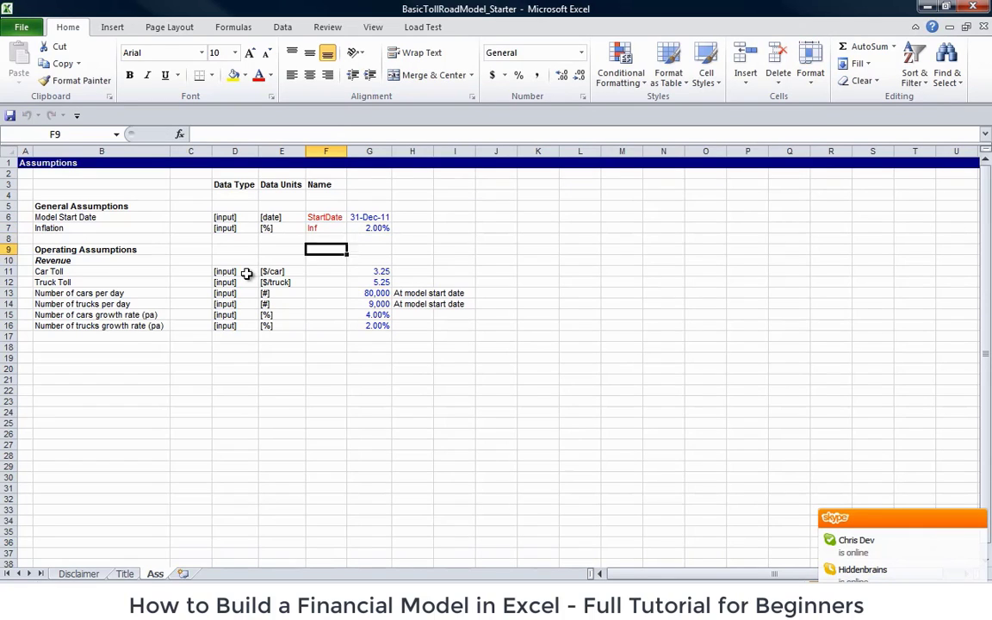
- Enter "CarToll" as the name for Car Toll in F11 and format it in red font
{"action": "key", "text": "Down"}
{"action": "key", "text": "Down"}
{"action": "key", "text": "Down"}
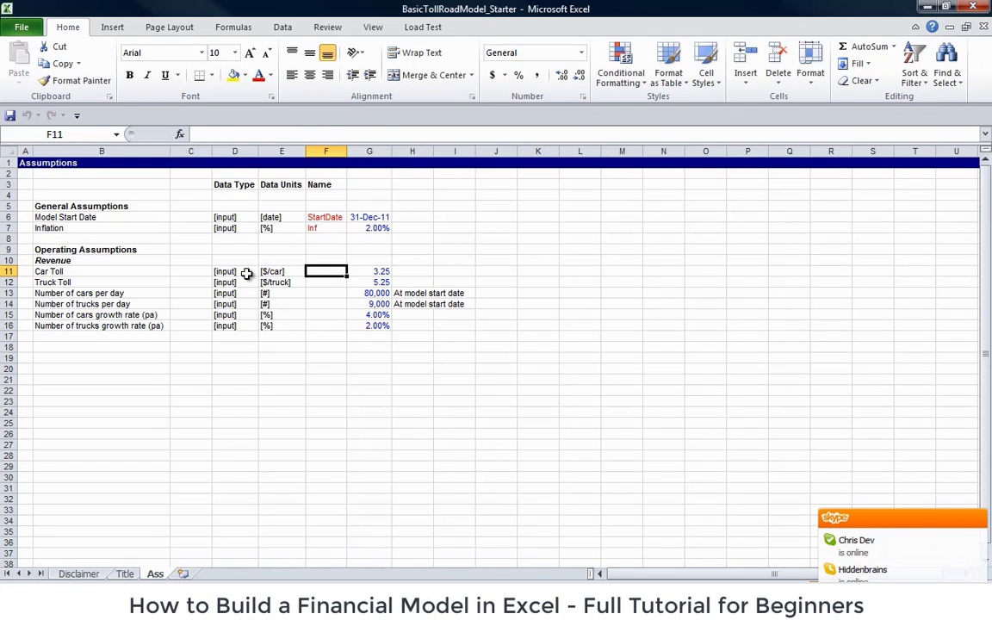
{"action": "type", "text": "CarToll"}
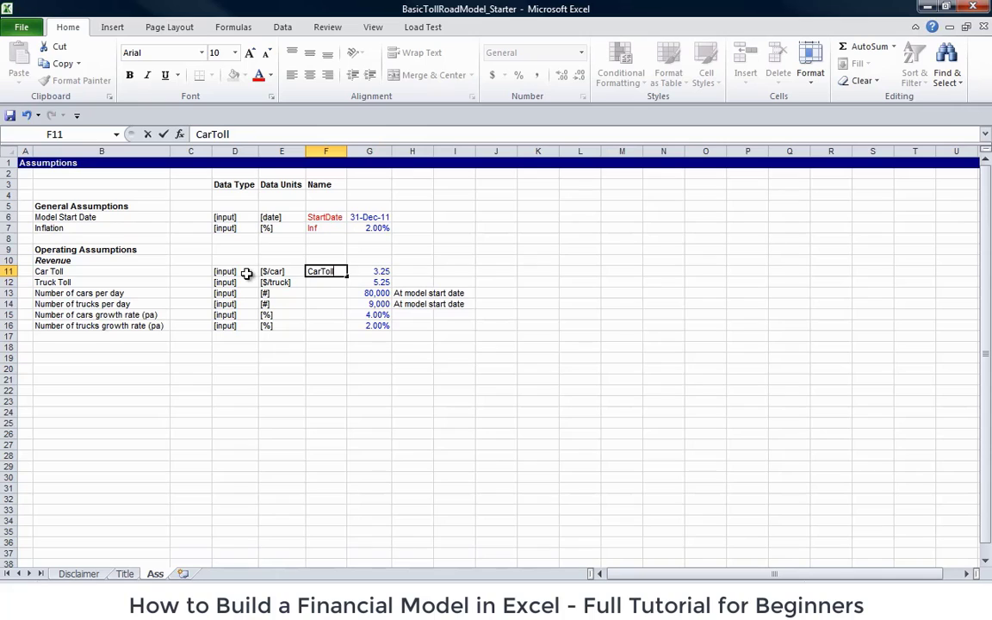
{"action": "key", "text": "Return"}
{"action": "key", "text": "Up"}
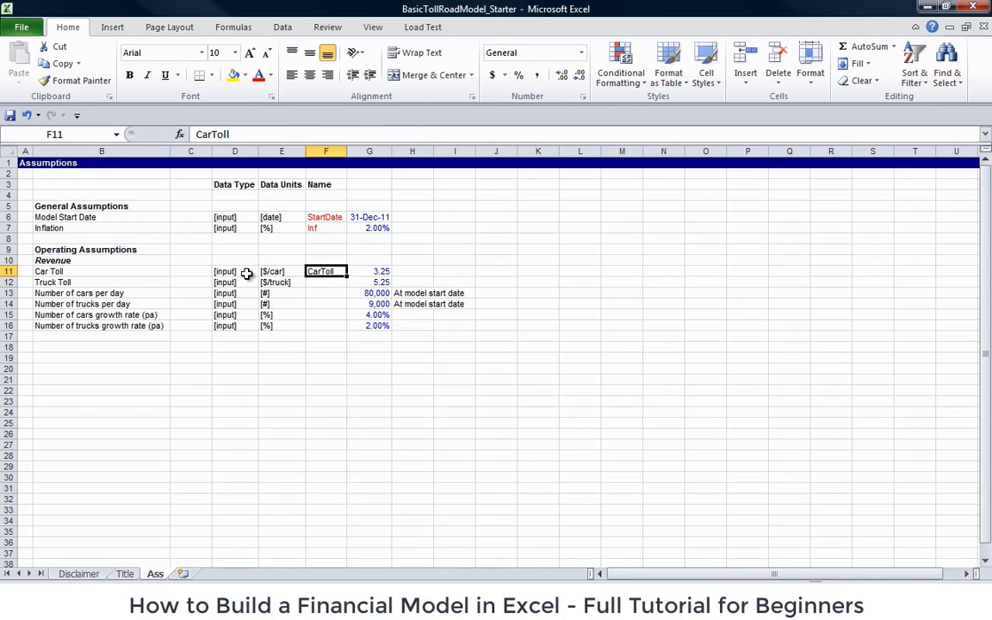
{"action": "key", "text": "ctrl+shift+n"}
- Enter "TruckToll" as the name for Truck Toll in F12
{"action": "key", "text": "Down"}
{"action": "type", "text": "Truc"}
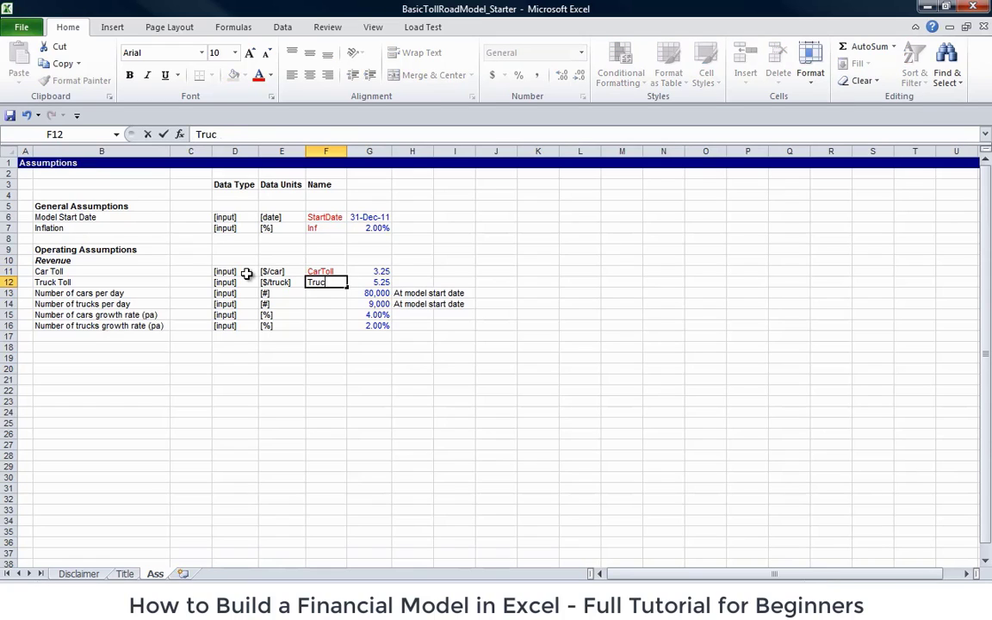
{"action": "type", "text": "kToll"}
{"action": "key", "text": "Return"}
- Enter "NoCarsperday" as the name for the number of cars per day in F13
{"action": "type", "text": "No"}
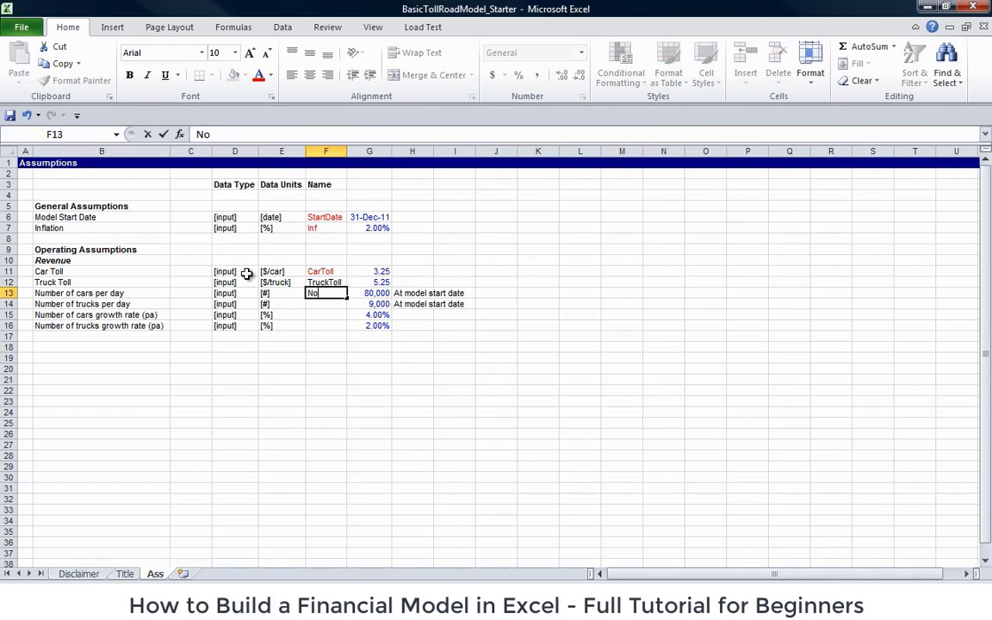
{"action": "type", "text": "Carperda"}
{"action": "key", "text": "BackSpace"}
{"action": "key", "text": "BackSpace"}
{"action": "key", "text": "BackSpace"}
{"action": "key", "text": "BackSpace"}
{"action": "key", "text": "BackSpace"}
{"action": "type", "text": "sperday"}
{"action": "key", "text": "Return"}
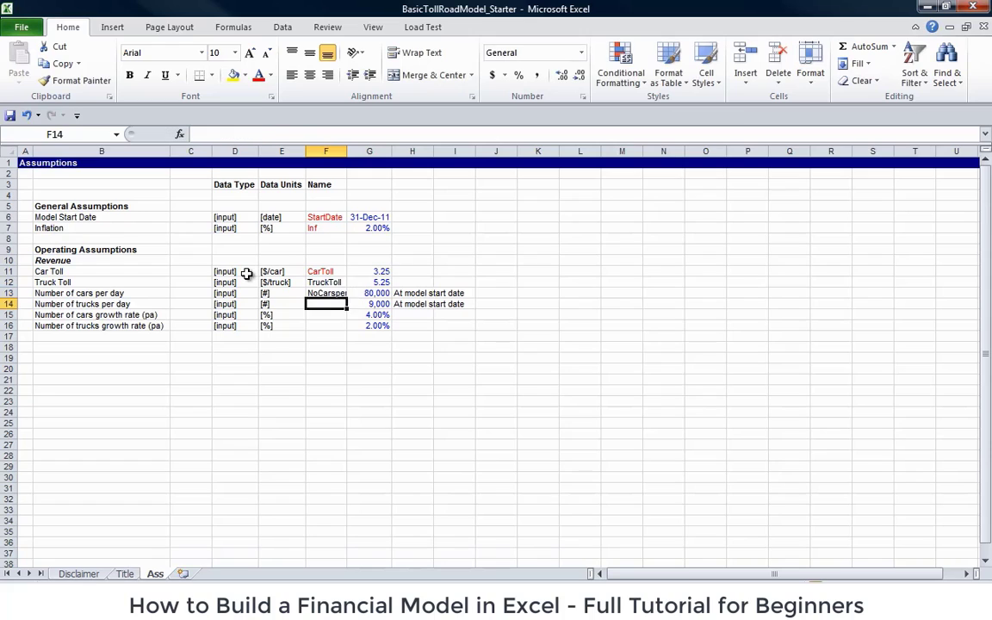
- Fill the cars-per-day name down to F14 and change it to "NoTrucksperday" for the number of trucks per day
{"action": "key", "text": "Up"}
{"action": "key", "text": "shift+Down"}
{"action": "key", "text": "ctrl+d"}
{"action": "key", "text": "Down"}
{"action": "key", "text": "F2"}
{"action": "key", "text": "Left"}
{"action": "key", "text": "Left"}
{"action": "key", "text": "Left"}
{"action": "key", "text": "Left"}
{"action": "key", "text": "Left"}
{"action": "key", "text": "Left"}
{"action": "key", "text": "Left"}
{"action": "key", "text": "Left"}
{"action": "key", "text": "Left"}
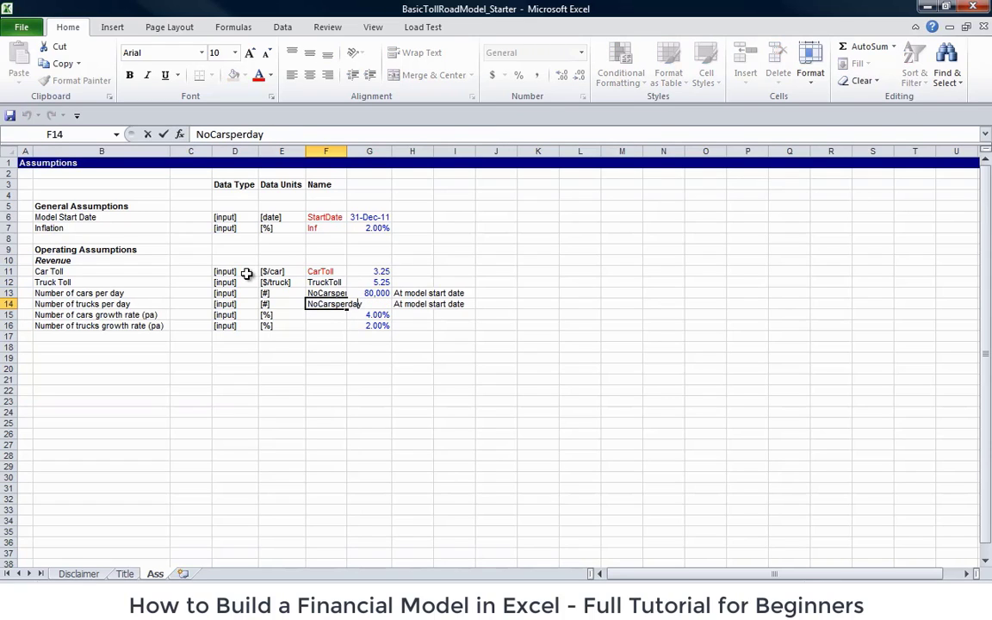
{"action": "key", "text": "Right"}
{"action": "key", "text": "Delete"}
{"action": "key", "text": "Delete"}
{"action": "key", "text": "BackSpace"}
{"action": "key", "text": "BackSpace"}
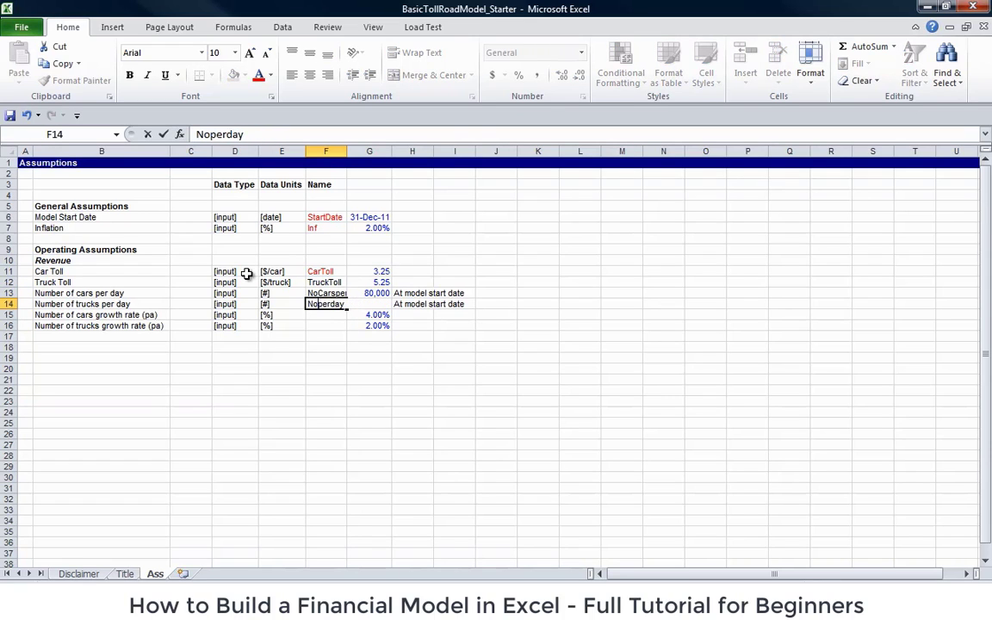
{"action": "type", "text": "Trucks"}
{"action": "key", "text": "Return"}
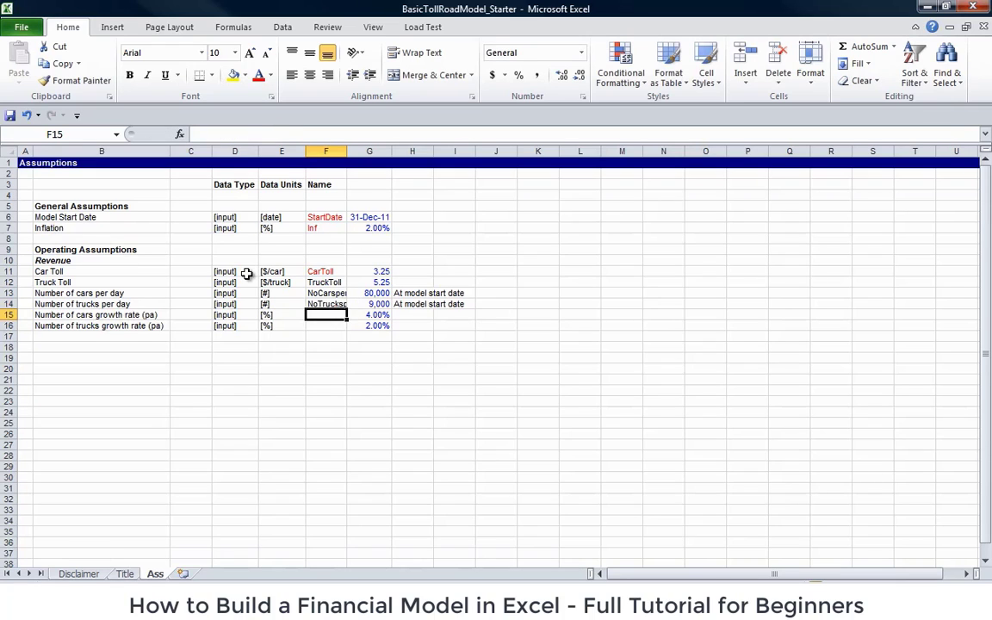
- Enter "CarGwthRate" in F15 and "TruckGwthRate" in F16 as the names for the car and truck growth rates
{"action": "key", "text": "Up"}
{"action": "key", "text": "Down"}
{"action": "type", "text": "CarGwthRate"}
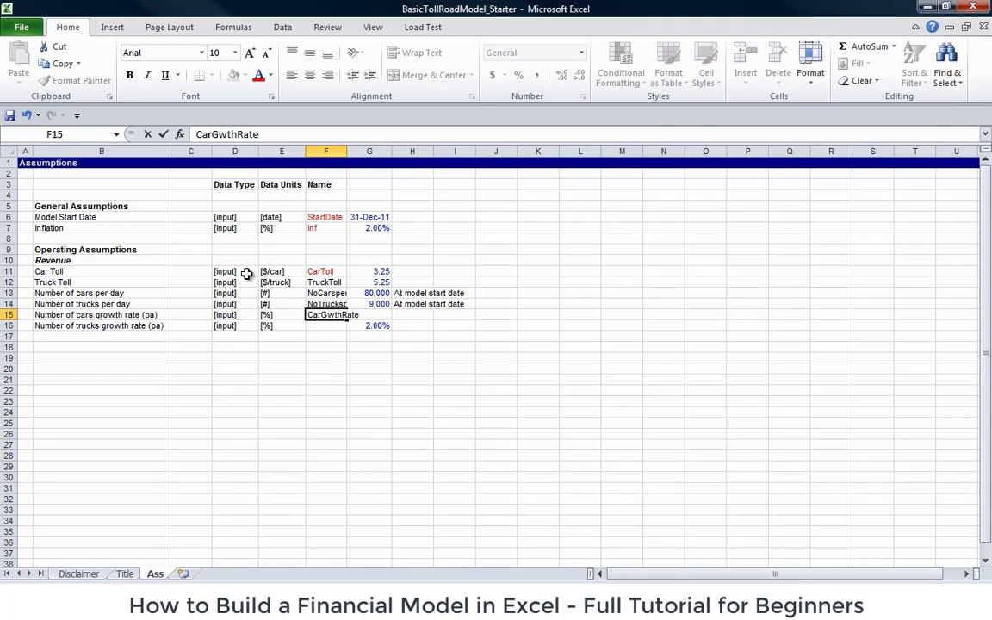
{"action": "key", "text": "Return"}
{"action": "type", "text": "TruckGw"}
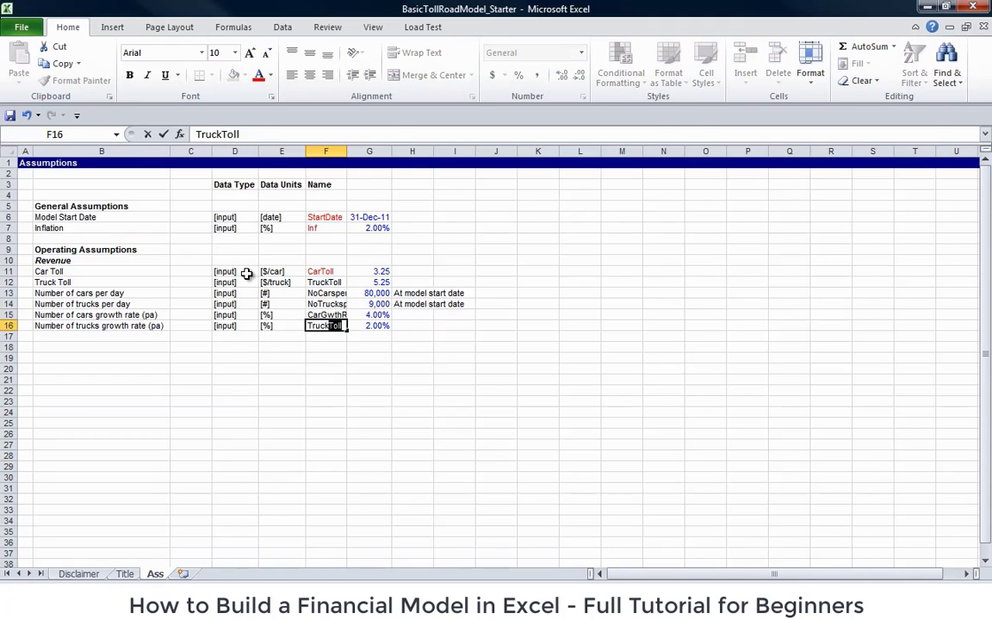
{"action": "type", "text": "thRate"}
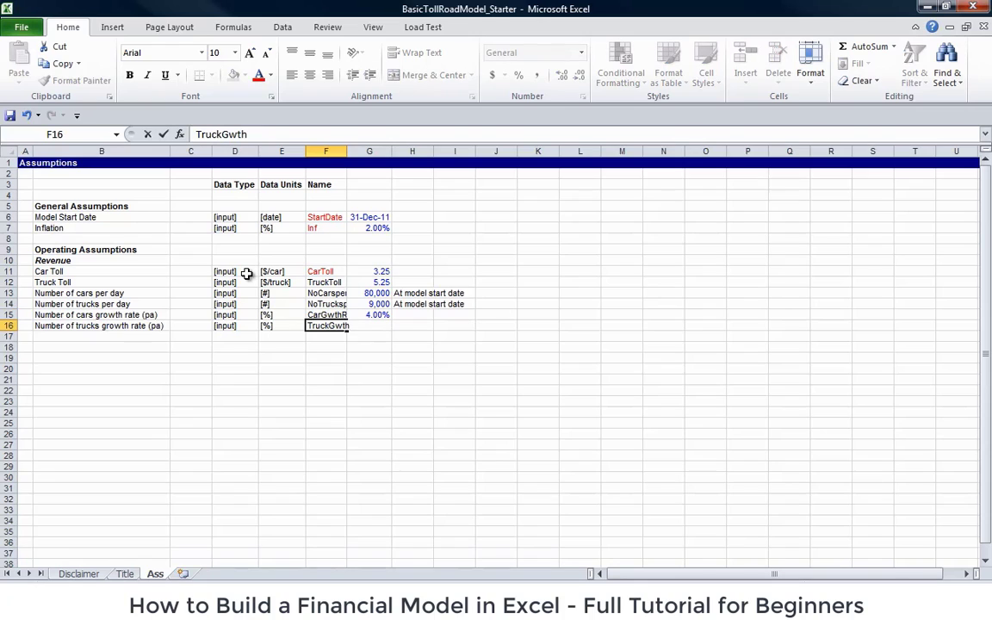
{"action": "key", "text": "Return"}
- Format the names in F12:F16 in red font
{"action": "key", "text": "Up"}
{"action": "key", "text": "shift+Up"}
{"action": "key", "text": "shift+Up"}
{"action": "key", "text": "shift+Up"}
{"action": "key", "text": "shift+Up"}
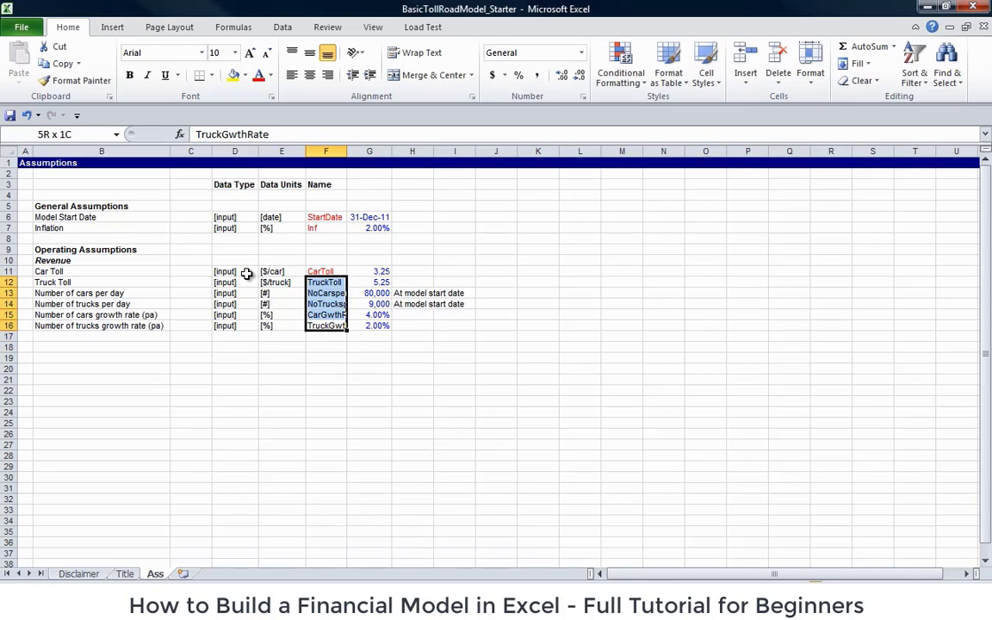
{"action": "key", "text": "ctrl+shift+r"}
{"action": "key", "text": "Left"}
{"action": "key", "text": "Right"}
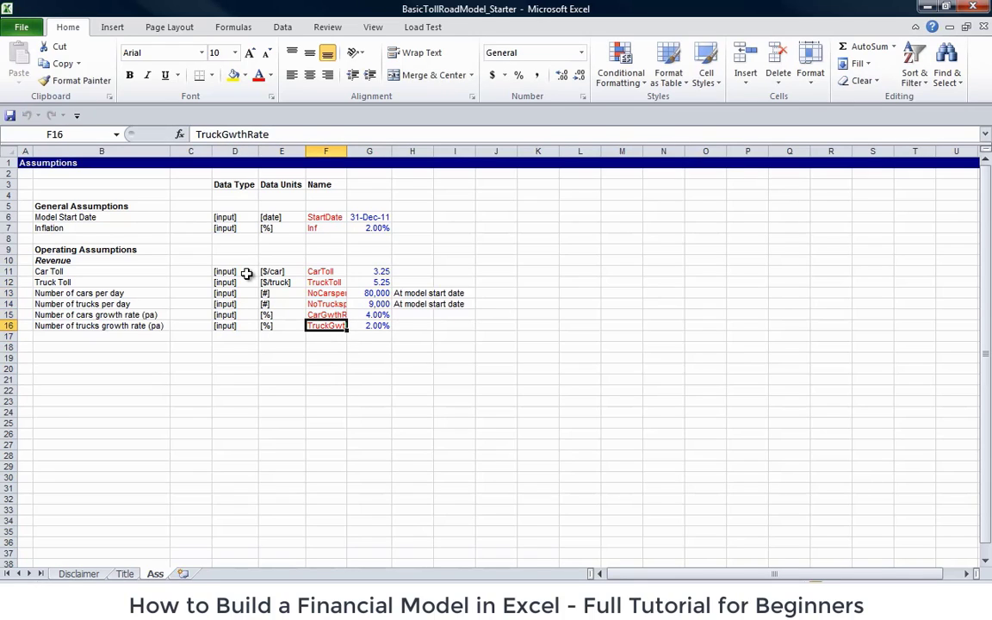
- AutoFit the width of column F to the TruckGwthRate entry in F16
{"action": "key", "text": "alt+h"}
{"action": "key", "text": "o"}
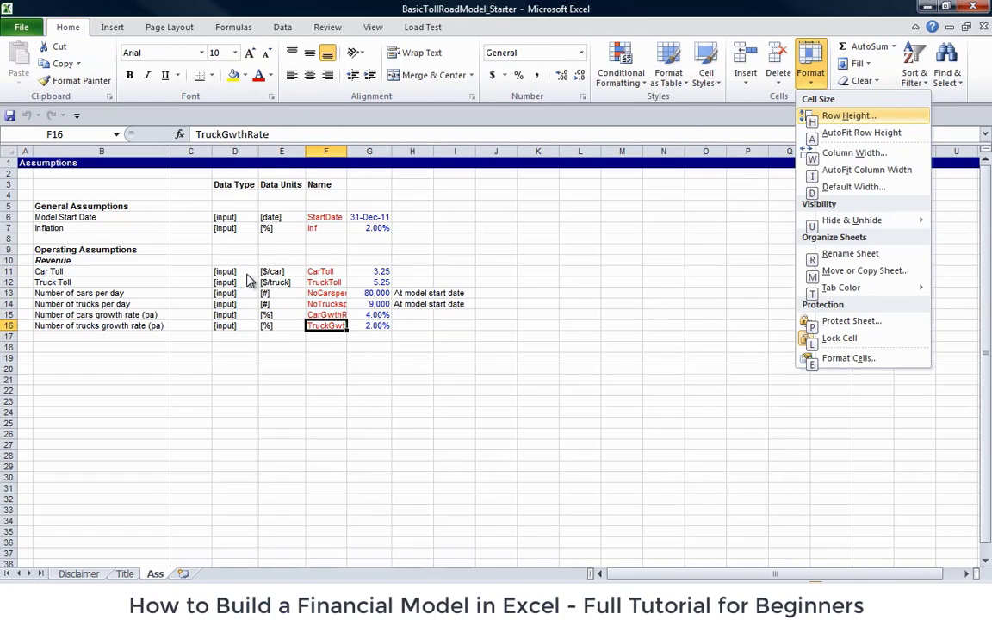
{"action": "key", "text": "i"}
{"action": "key", "text": "Right"}
{"action": "key", "text": "Right"}
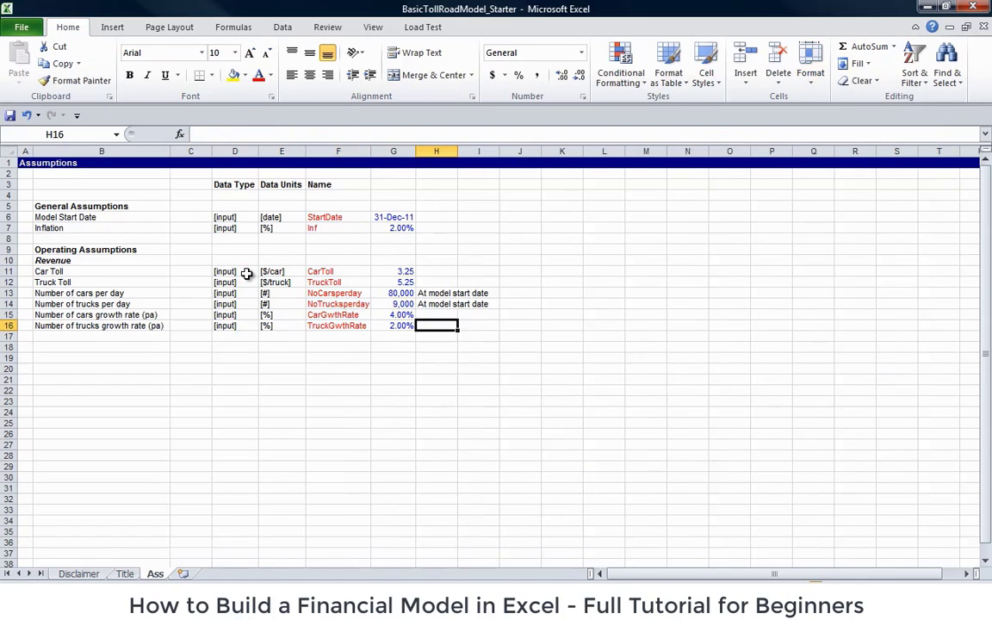
{"action": "key", "text": "Left"}
{"action": "key", "text": "Down"}
{"action": "key", "text": "Down"}
{"action": "key", "text": "Left"}
{"action": "key", "text": "Left"}
{"action": "key", "text": "Left"}
{"action": "key", "text": "Left"}
{"action": "key", "text": "Left"}
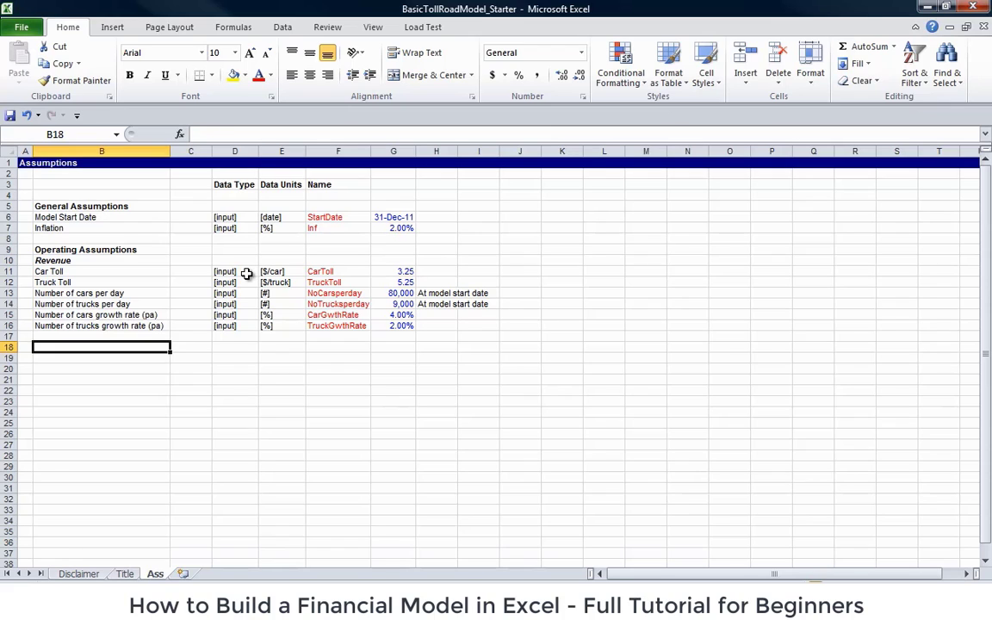
- Define the workbook-scope name "CarToll" for the Car Toll value in G11 with the Name Manager
{"action": "key", "text": "ctrl+Up"}
{"action": "key", "text": "ctrl+Right"}
{"action": "key", "text": "ctrl+Right"}
{"action": "key", "text": "ctrl+Up"}
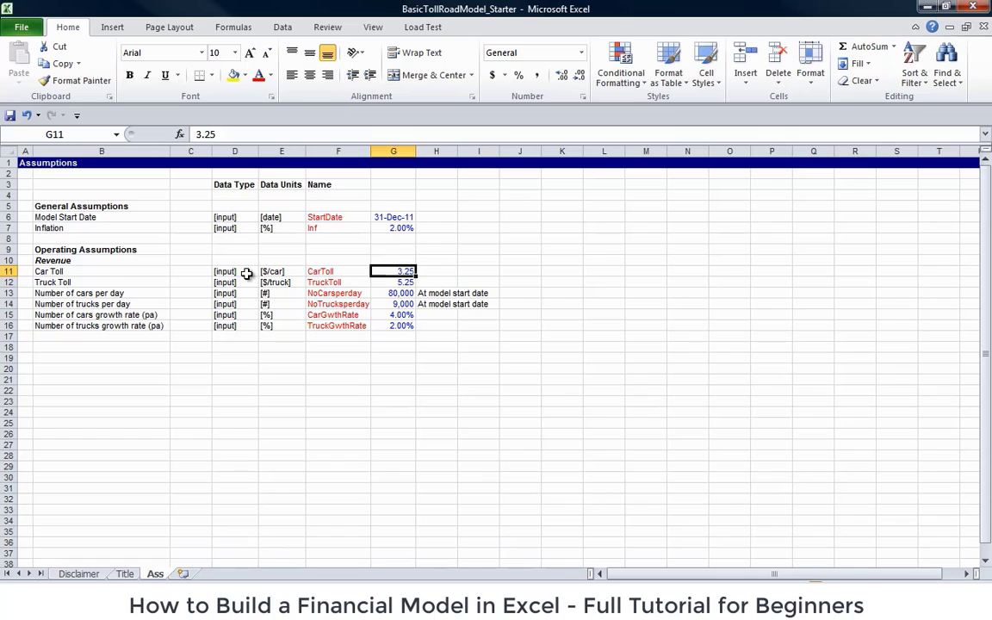
{"action": "key", "text": "ctrl+F3"}
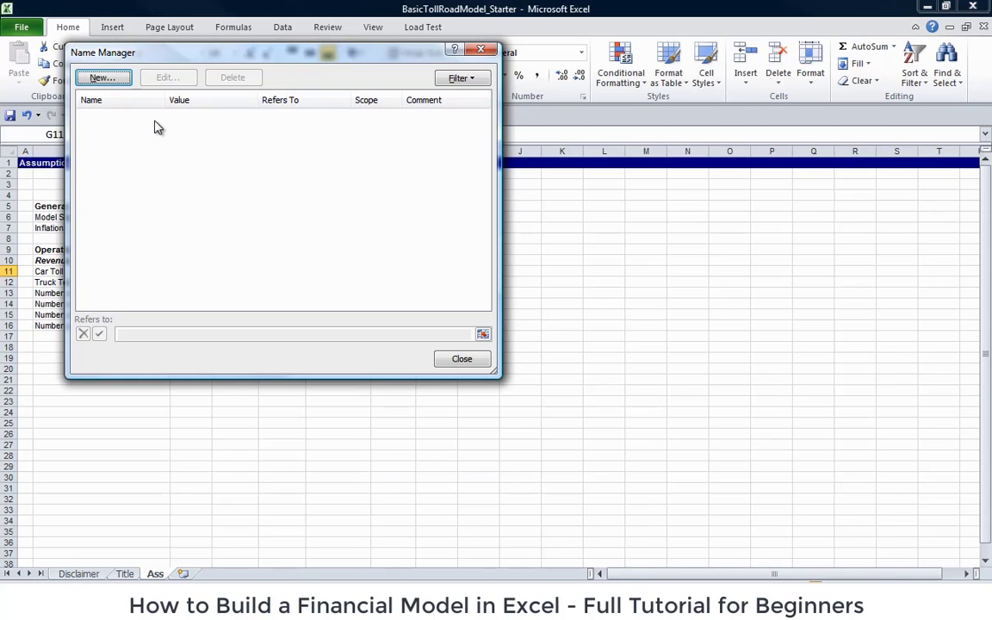
{"action": "left_click", "coordinate": [104, 79]}
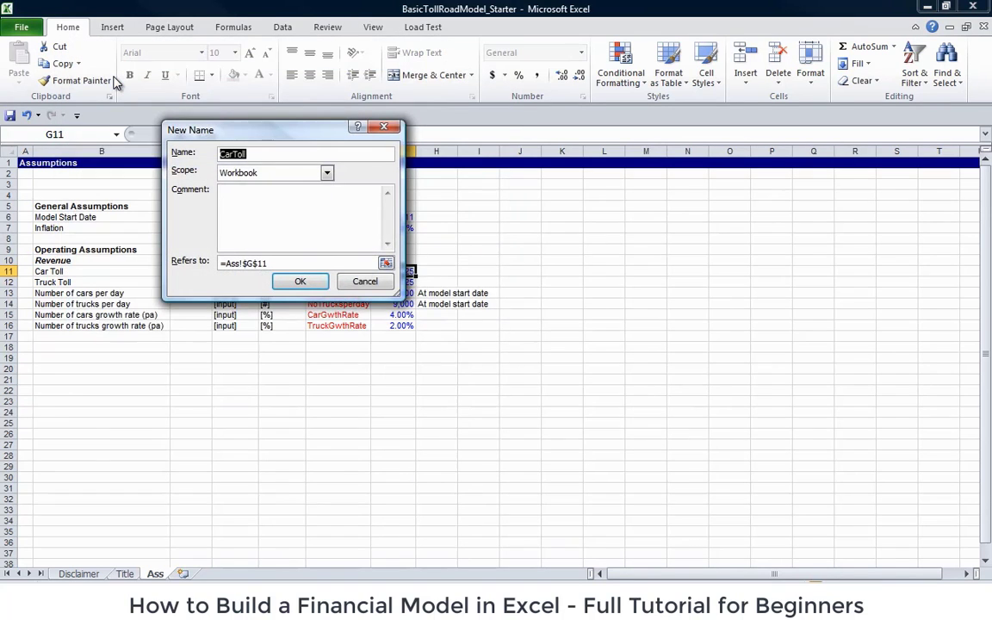
{"action": "key", "text": "Return"}
{"action": "key", "text": "Escape"}
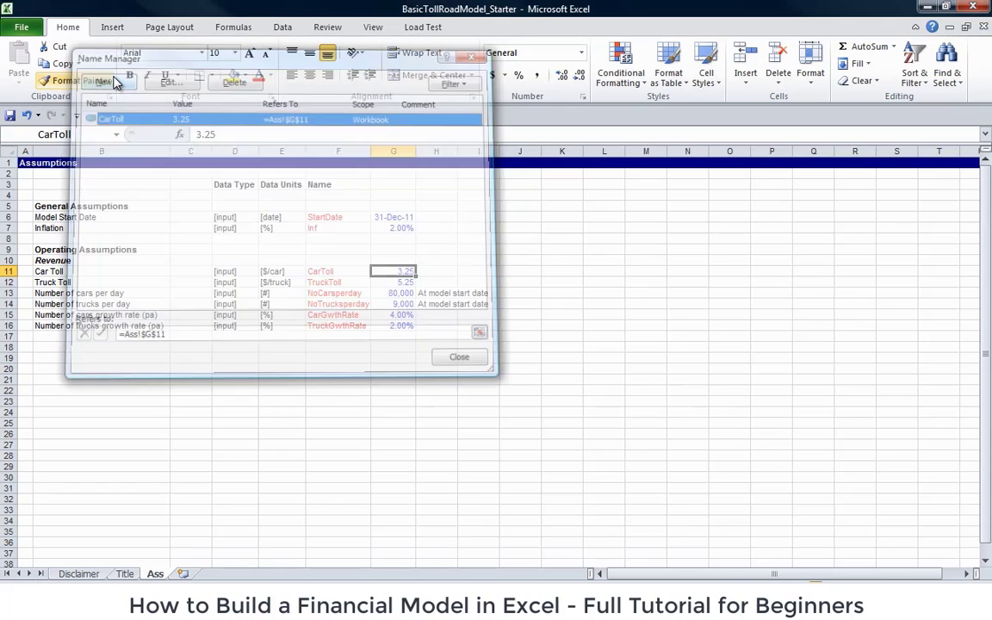
- Check the defined name of the Car Toll value cell G11 by reselecting it
{"action": "key", "text": "Right"}
{"action": "key", "text": "Right"}
{"action": "key", "text": "Right"}
{"action": "key", "text": "Right"}
{"action": "key", "text": "Left"}
{"action": "key", "text": "Left"}
{"action": "key", "text": "Left"}
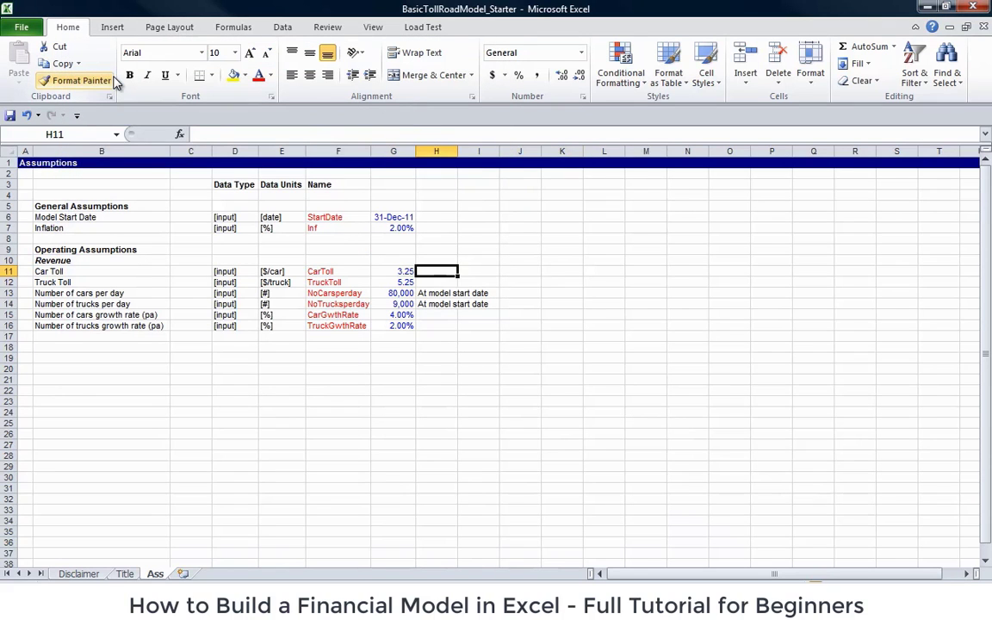
{"action": "key", "text": "Left"}
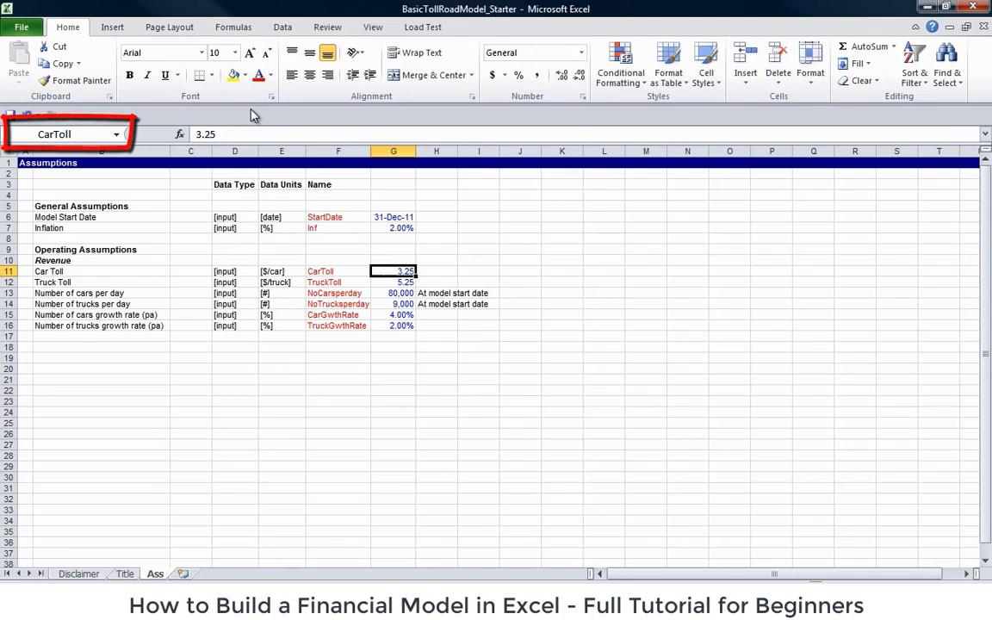
- Create the names StartDate and Inf for the values in G6:G7 from the labels in the left column of F6:G7
{"action": "key", "text": "Up"}
{"action": "key", "text": "Up"}
{"action": "key", "text": "Up"}
{"action": "key", "text": "Up"}
{"action": "key", "text": "Left"}
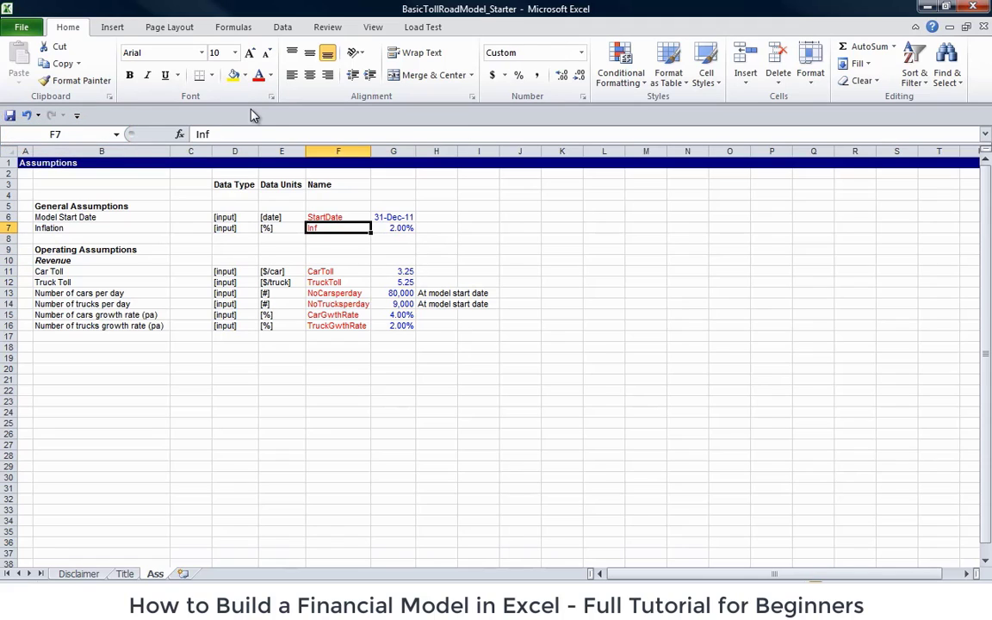
{"action": "key", "text": "Up"}
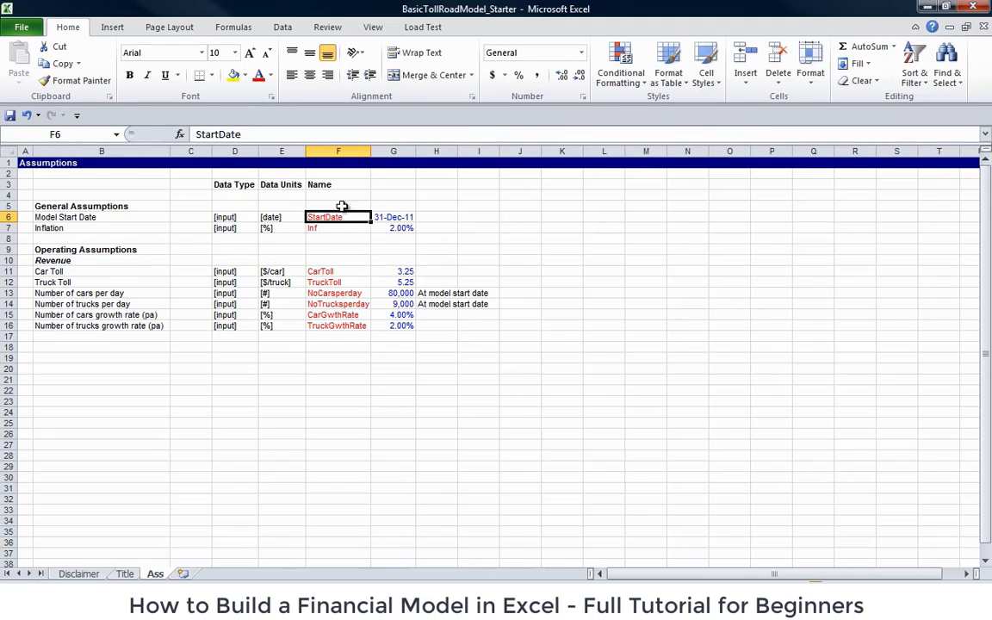
{"action": "left_click_drag", "start_coordinate": [361, 220], "coordinate": [387, 226]}
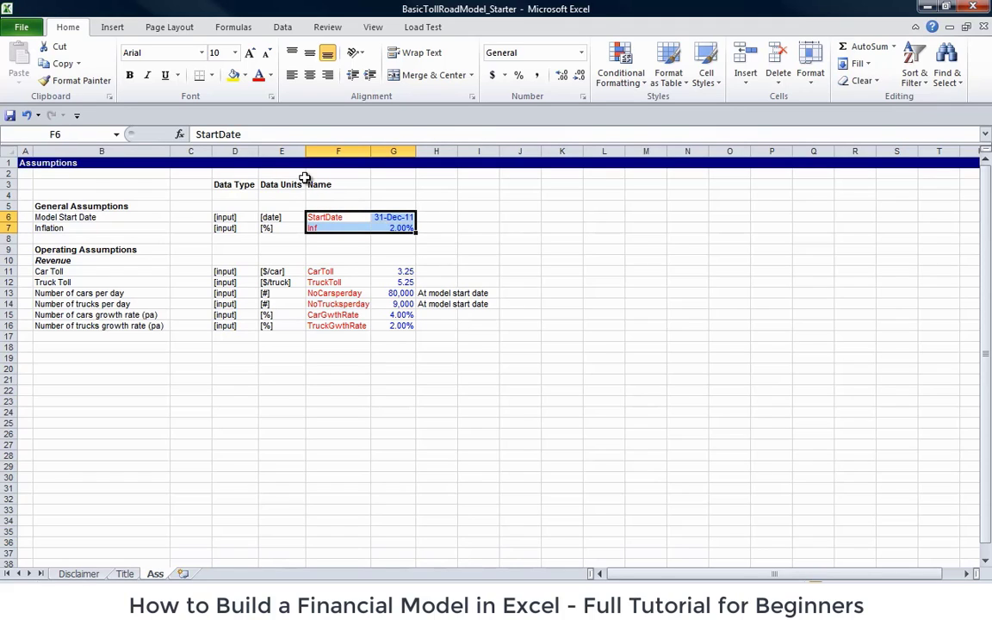
{"action": "key", "text": "alt"}
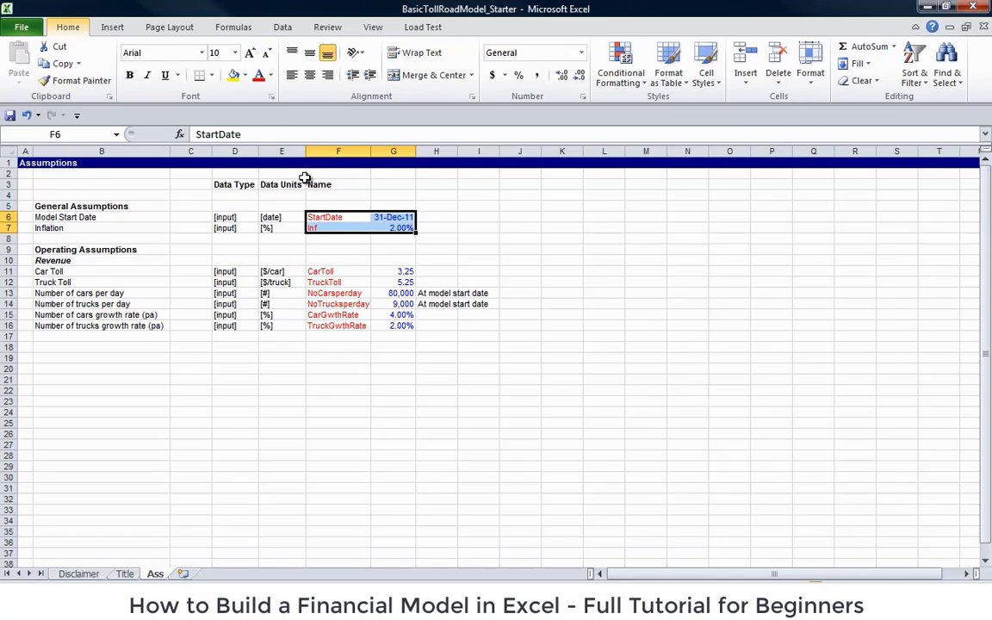
{"action": "key", "text": "m"}
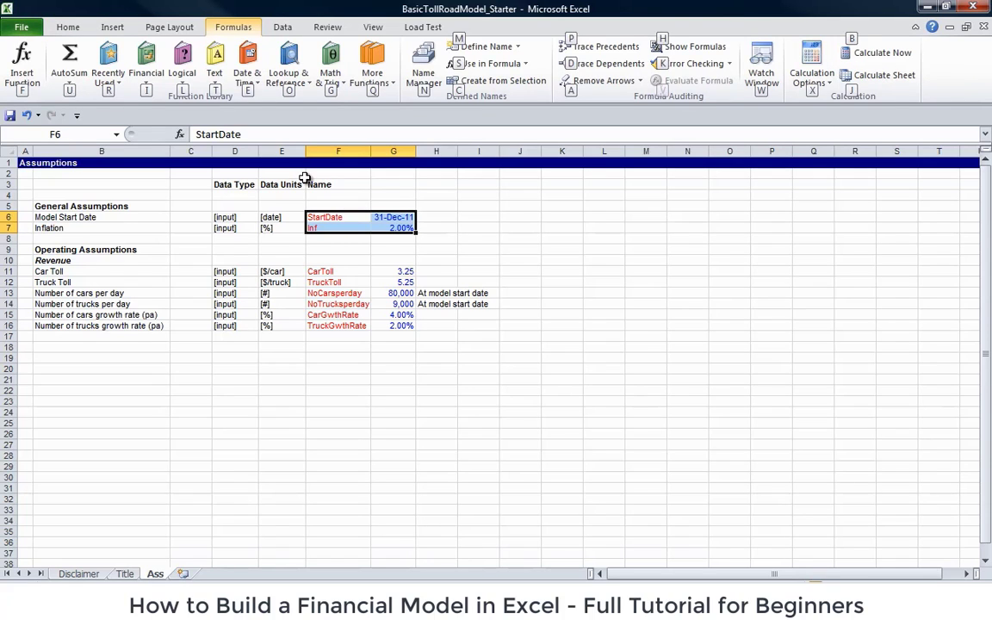
{"action": "key", "text": "c"}
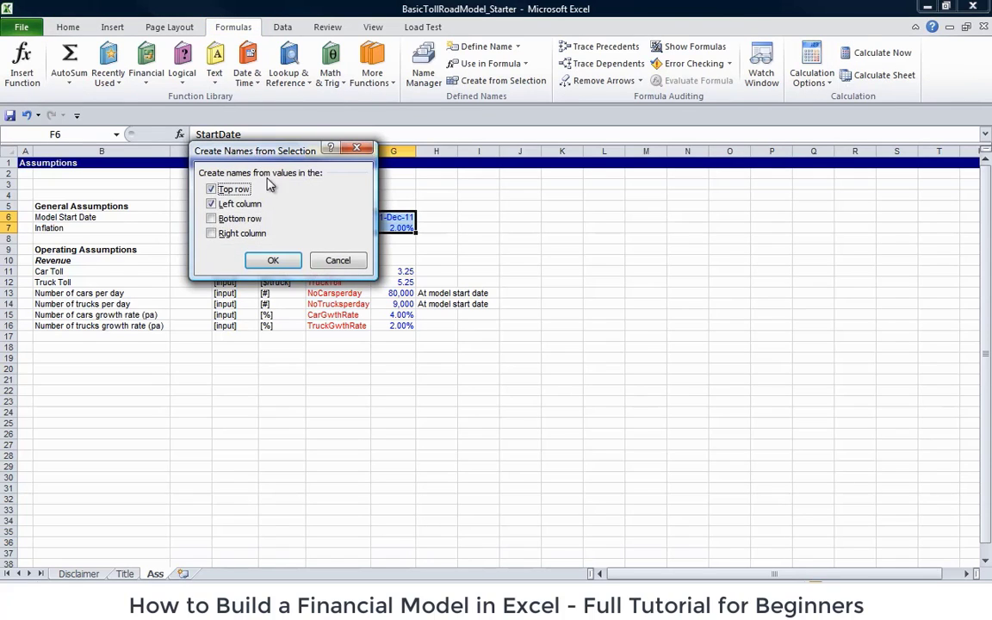
{"action": "left_click", "coordinate": [211, 189]}
{"action": "left_click", "coordinate": [274, 261]}
{"action": "left_click", "coordinate": [478, 261]}
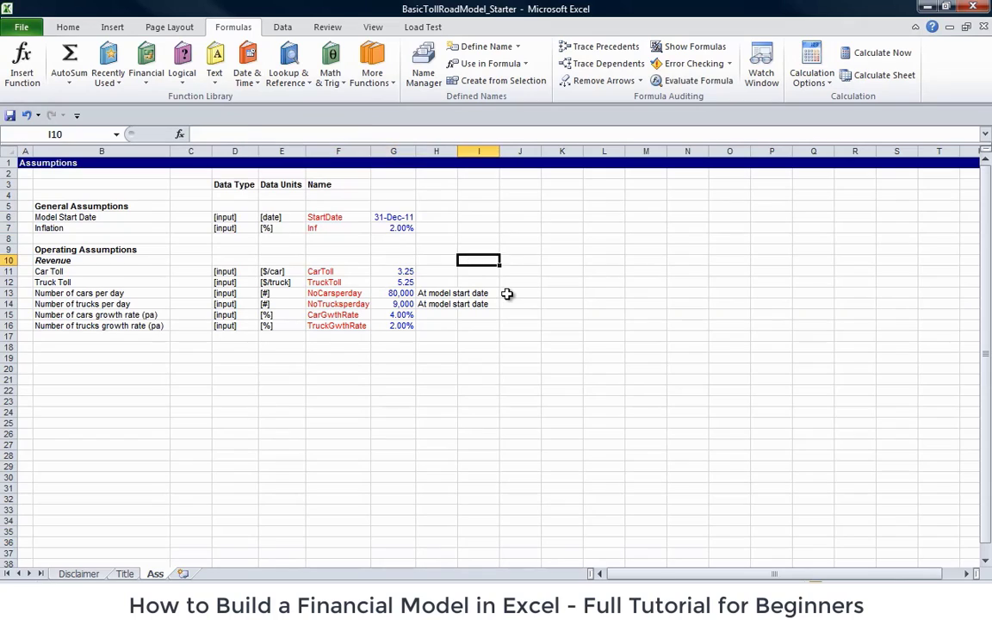
- Check the defined names of the inflation and model start date value cells G7 and G6
{"action": "key", "text": "Left"}
{"action": "key", "text": "Left"}
{"action": "key", "text": "Up"}
{"action": "key", "text": "Up"}
{"action": "key", "text": "Up"}
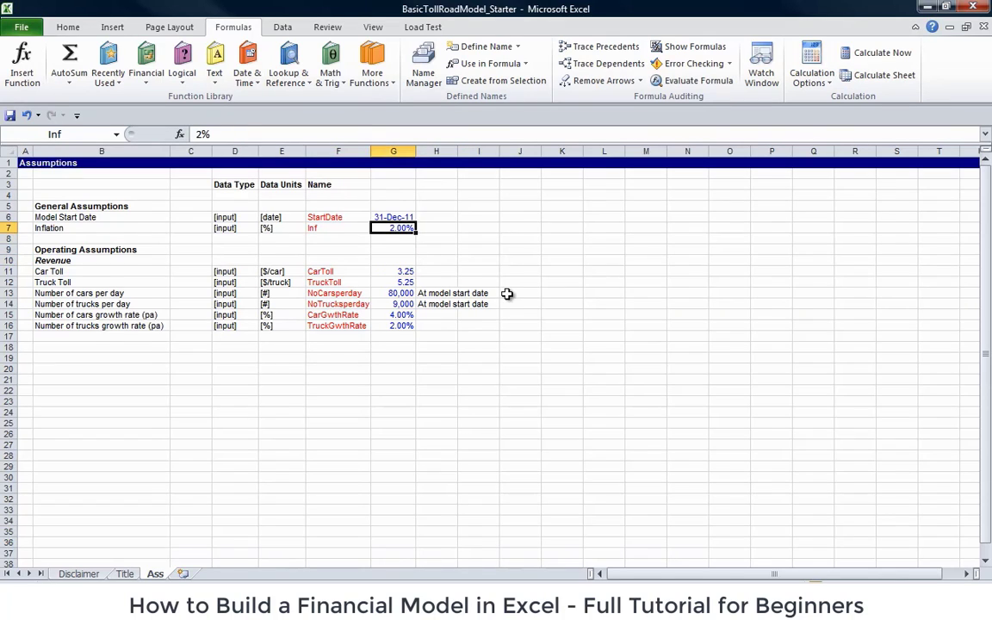
{"action": "key", "text": "Up"}
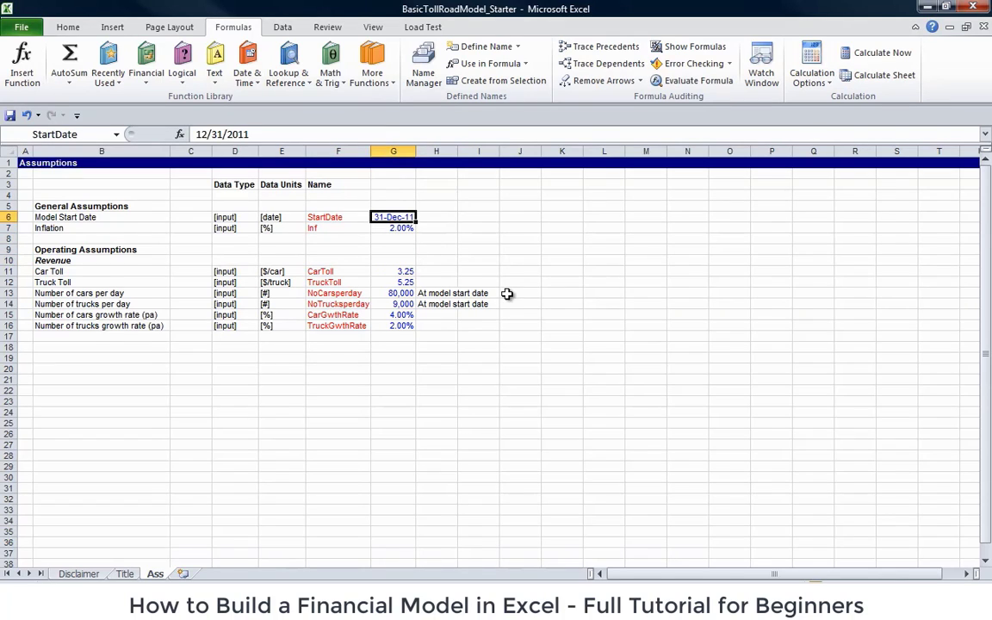
{"action": "key", "text": "Down"}
{"action": "key", "text": "Up"}
- Create names for the values in G12:G16 from the left-column labels of F12:G16, with the top row option off
{"action": "key", "text": "Down"}
{"action": "key", "text": "Down"}
{"action": "key", "text": "Down"}
{"action": "key", "text": "Down"}
{"action": "key", "text": "Down"}
{"action": "key", "text": "Down"}
{"action": "key", "text": "Left"}
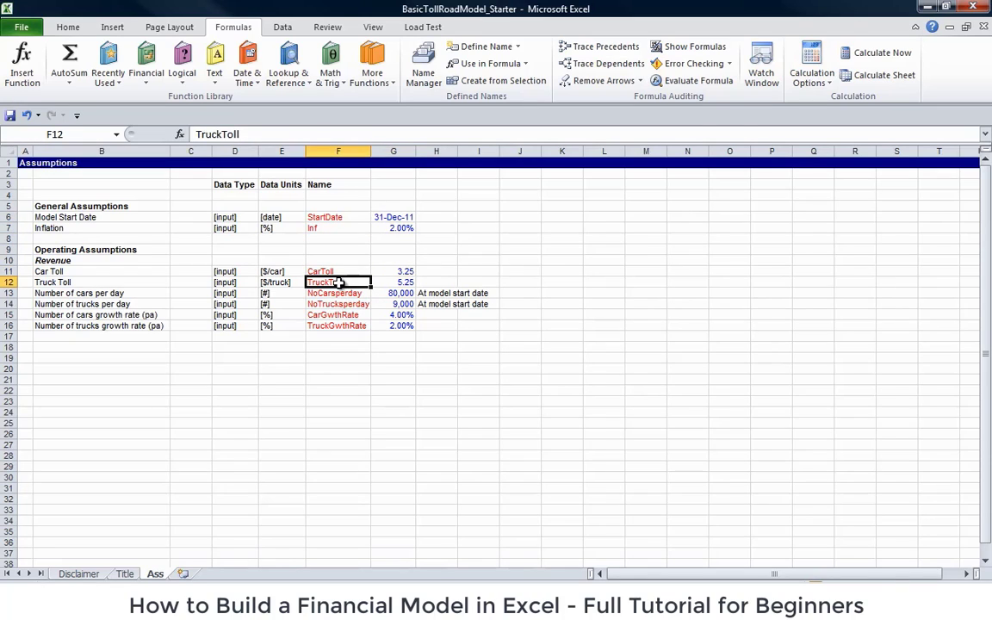
{"action": "left_click_drag", "start_coordinate": [344, 282], "coordinate": [398, 329]}
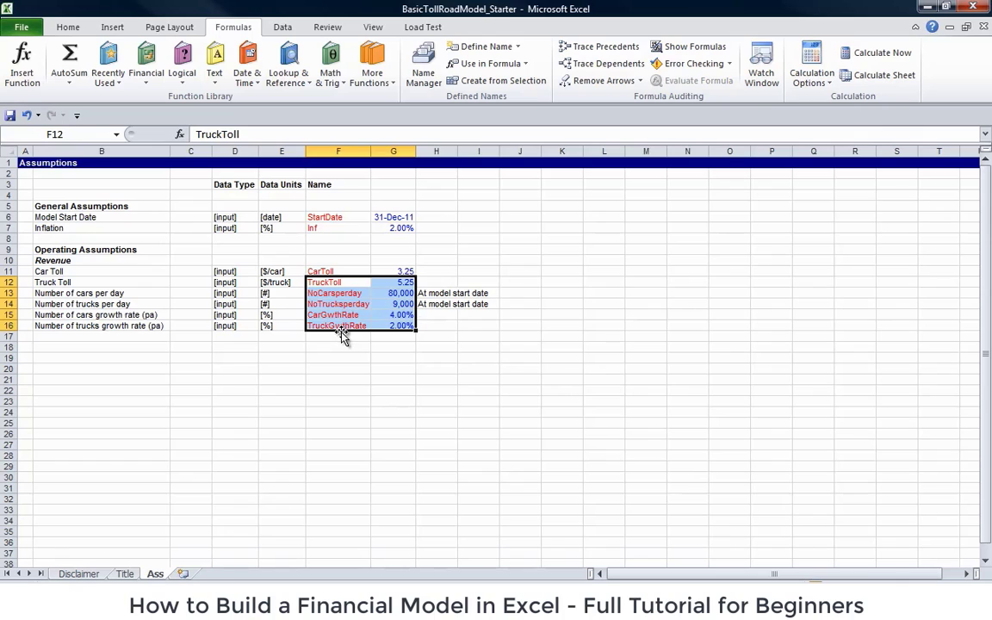
{"action": "left_click", "coordinate": [494, 82]}
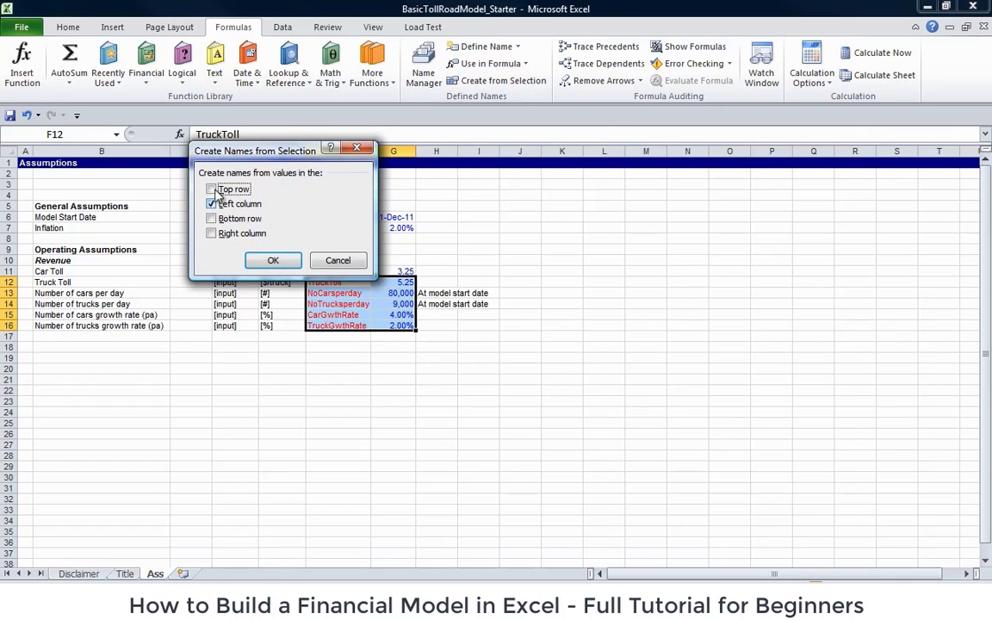
{"action": "left_click", "coordinate": [274, 260]}
- Check the defined names of the revenue input value cells from Truck Toll in G12 down to G16
{"action": "left_click", "coordinate": [392, 282]}
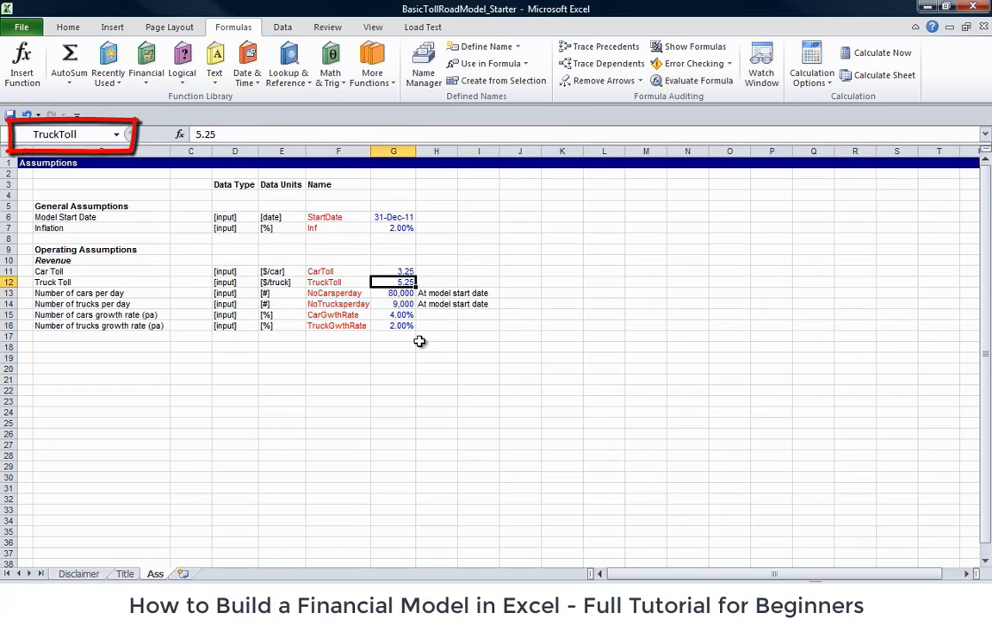
{"action": "key", "text": "Down"}
{"action": "key", "text": "Down"}
{"action": "key", "text": "Down"}
{"action": "key", "text": "Down"}
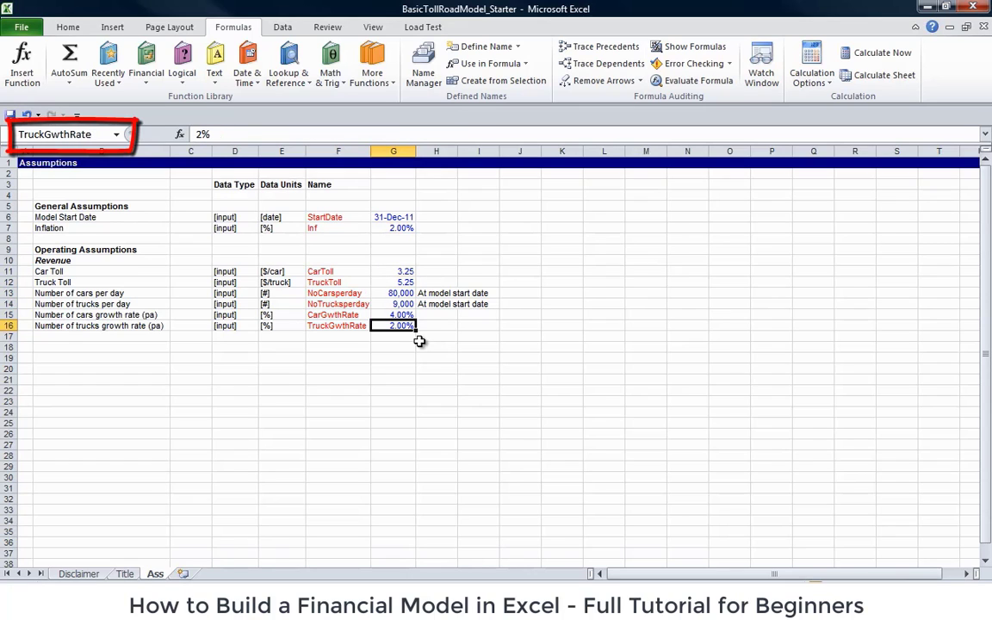
{"action": "key", "text": "Up"}
{"action": "key", "text": "Up"}
{"action": "key", "text": "Up"}
{"action": "key", "text": "Left"}
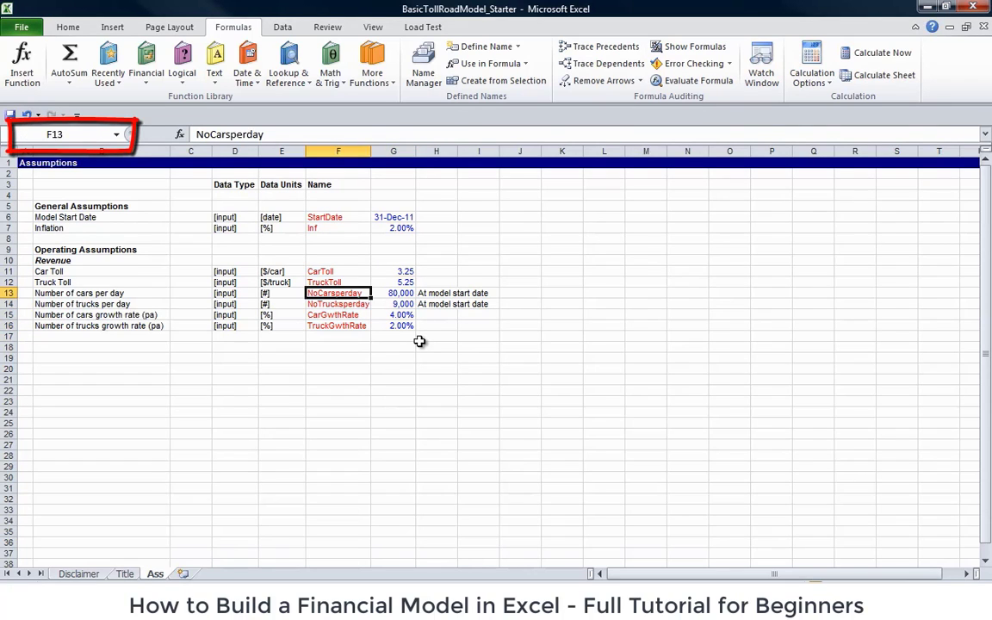
{"action": "key", "text": "Right"}
{"action": "key", "text": "Down"}
{"action": "key", "text": "Down"}
- Enter the heading "Expenses" in B18 and format it in bold italic
{"action": "key", "text": "Left"}
{"action": "key", "text": "Left"}
{"action": "key", "text": "Left"}
{"action": "key", "text": "Left"}
{"action": "key", "text": "Left"}
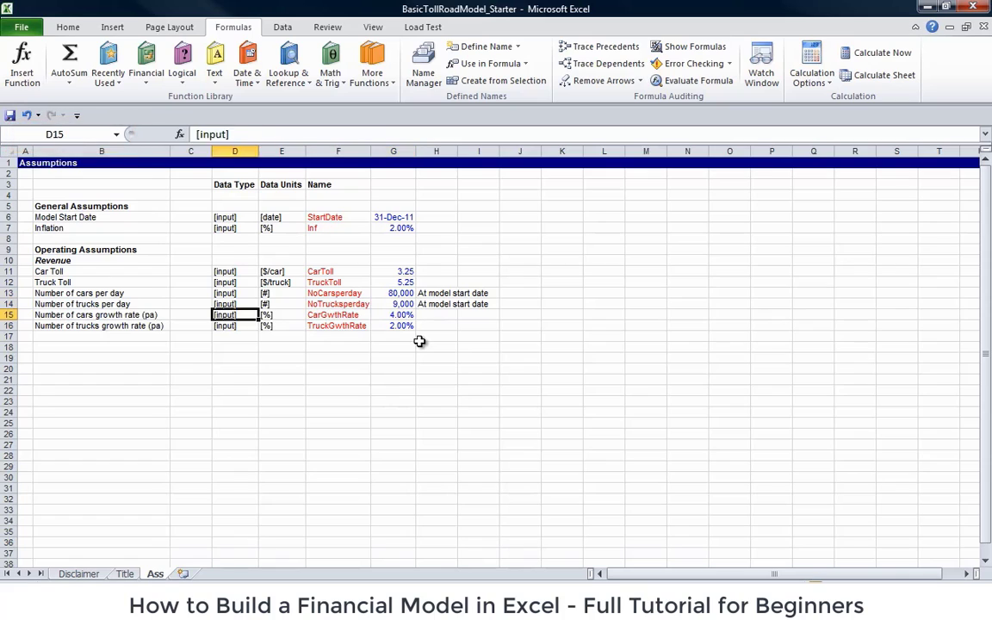
{"action": "key", "text": "Down"}
{"action": "key", "text": "Down"}
{"action": "key", "text": "Down"}
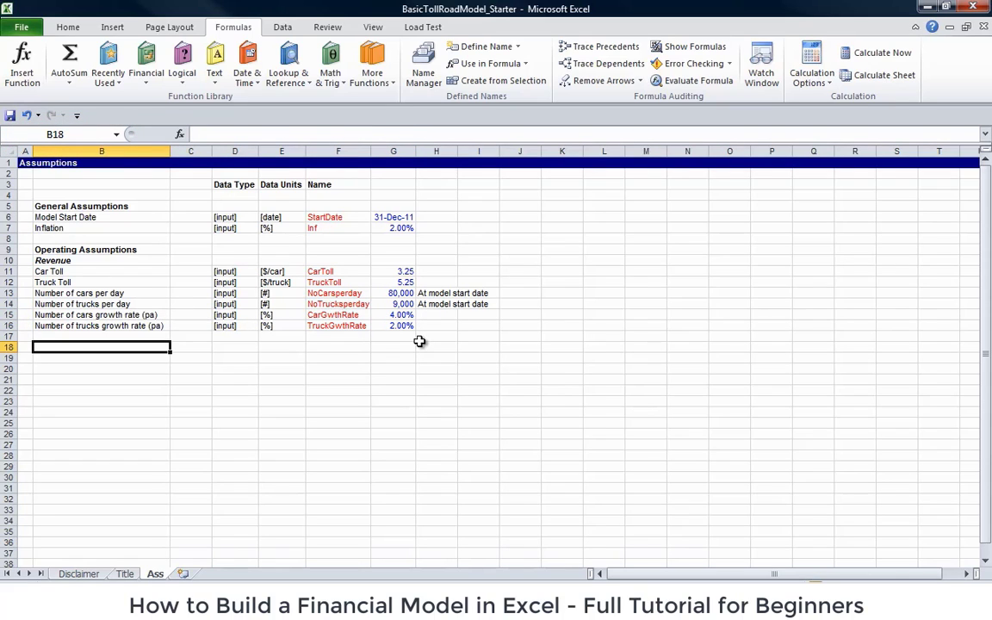
{"action": "type", "text": "Exp"}
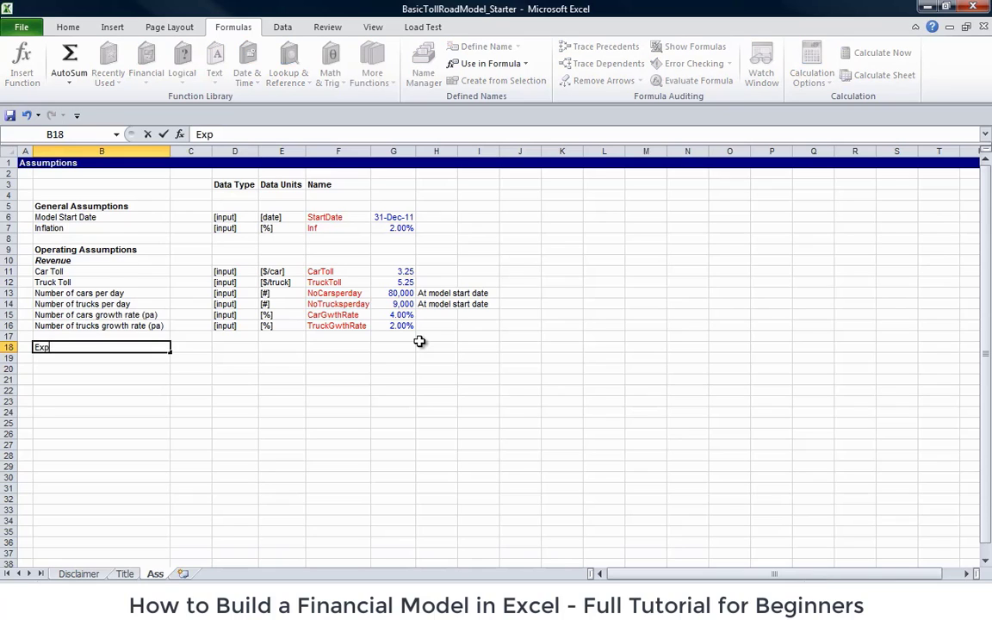
{"action": "type", "text": "enses"}
{"action": "key", "text": "Return"}
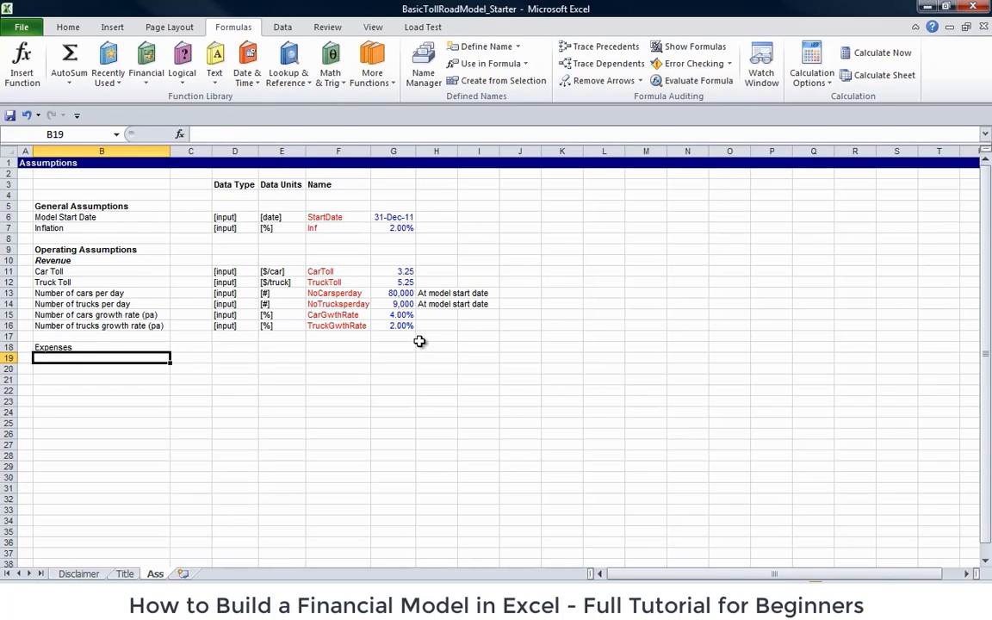
{"action": "key", "text": "Up"}
{"action": "key", "text": "ctrl+b"}
{"action": "key", "text": "ctrl+i"}
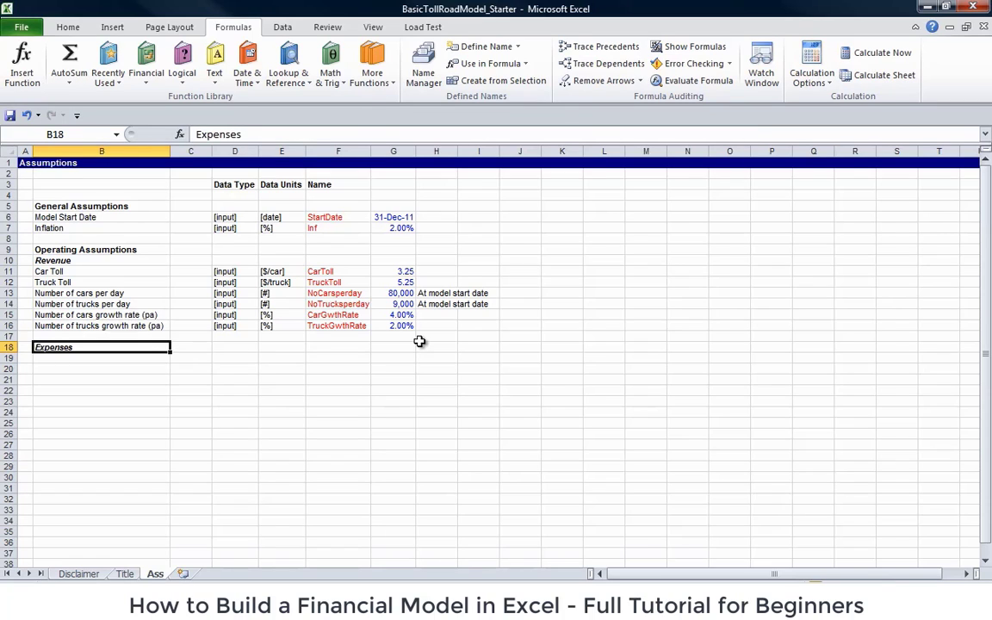
- Highlight the blank cell B8 above Operating Assumptions with a yellow fill and blue border
{"action": "key", "text": "Up"}
{"action": "key", "text": "Up"}
{"action": "key", "text": "Up"}
{"action": "key", "text": "Up"}
{"action": "key", "text": "Up"}
{"action": "key", "text": "Up"}
{"action": "key", "text": "Up"}
{"action": "key", "text": "Up"}
{"action": "key", "text": "Up"}
{"action": "key", "text": "Up"}
{"action": "key", "text": "Up"}
{"action": "key", "text": "Up"}
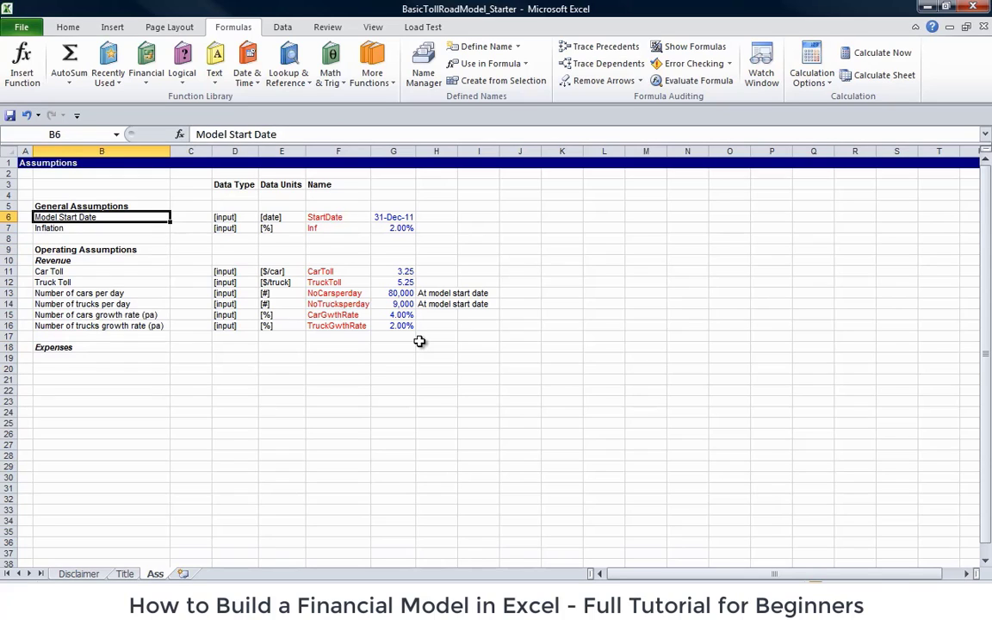
{"action": "key", "text": "Down"}
{"action": "key", "text": "Down"}
{"action": "key", "text": "Down"}
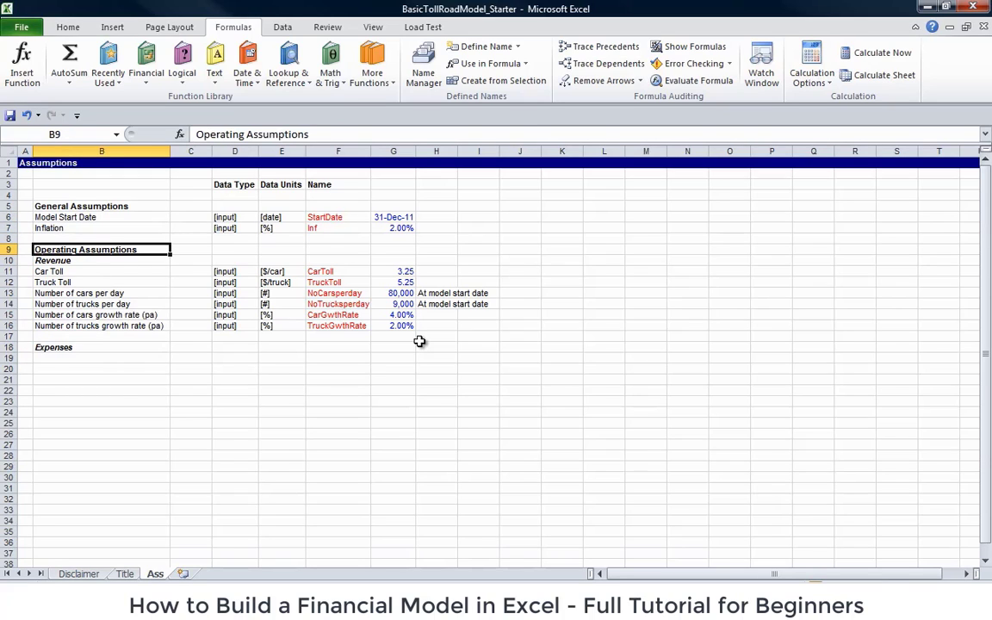
{"action": "key", "text": "Up"}
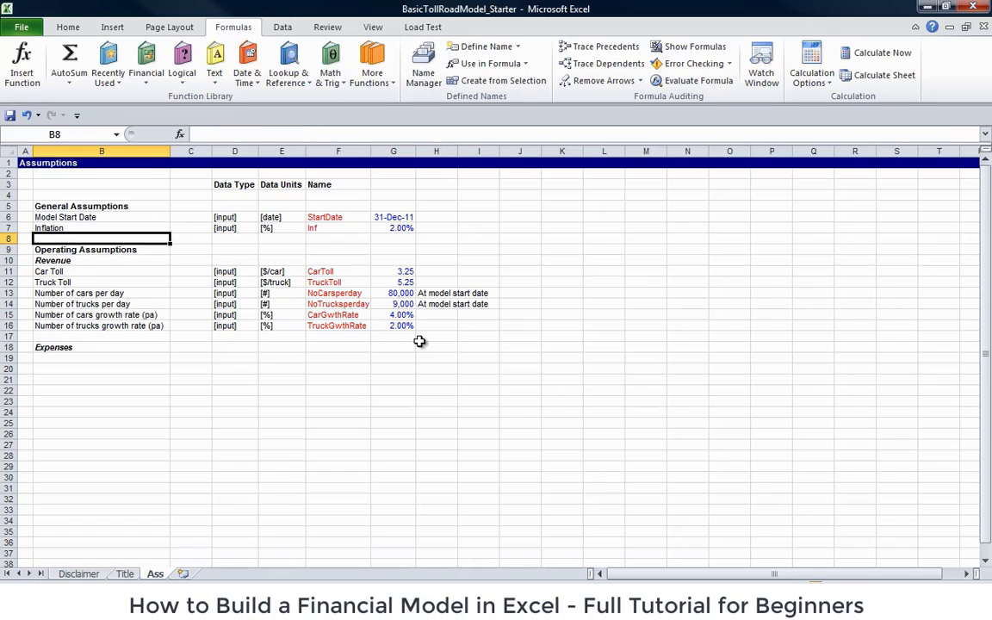
{"action": "key", "text": "ctrl+shift+y"}
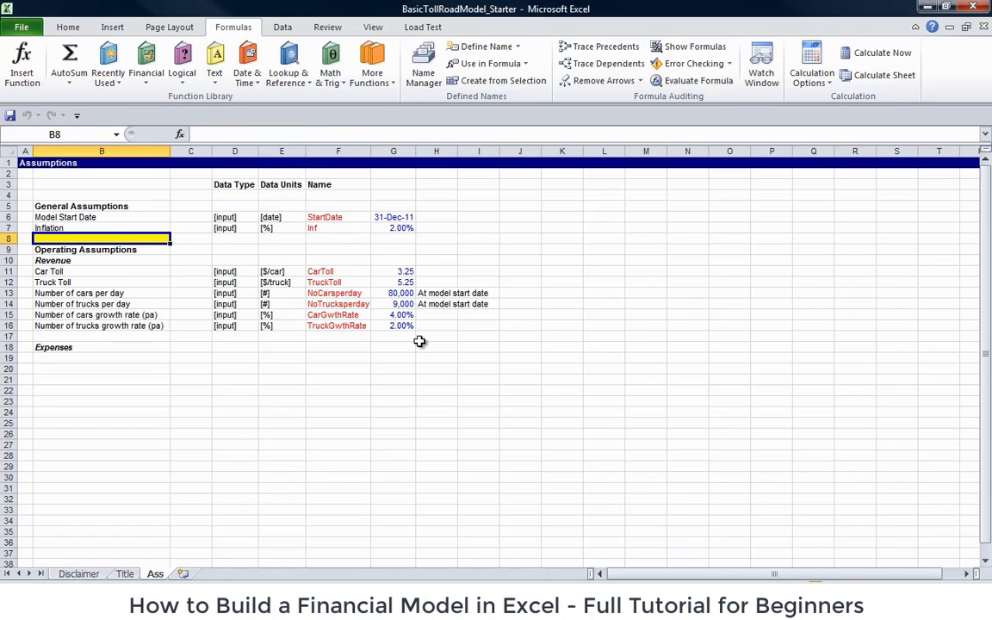
- Remove the yellow fill and blue border from B8
{"action": "key", "text": "Down"}
{"action": "key", "text": "Up"}
{"action": "key", "text": "ctrl+shift+y"}
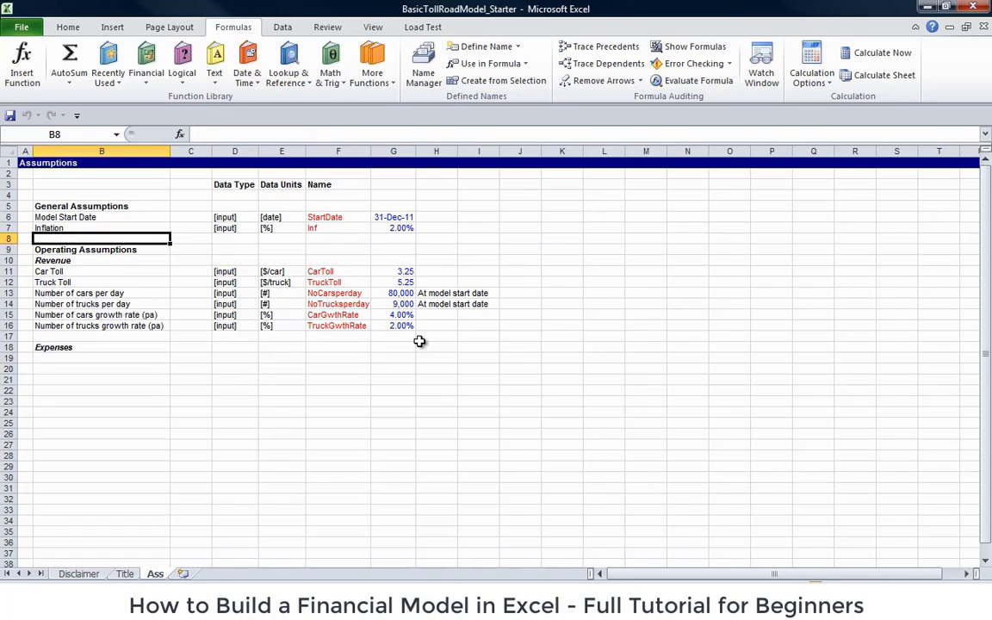
- Enter the heading "Financing" in B26 and format it in bold
{"action": "key", "text": "Down"}
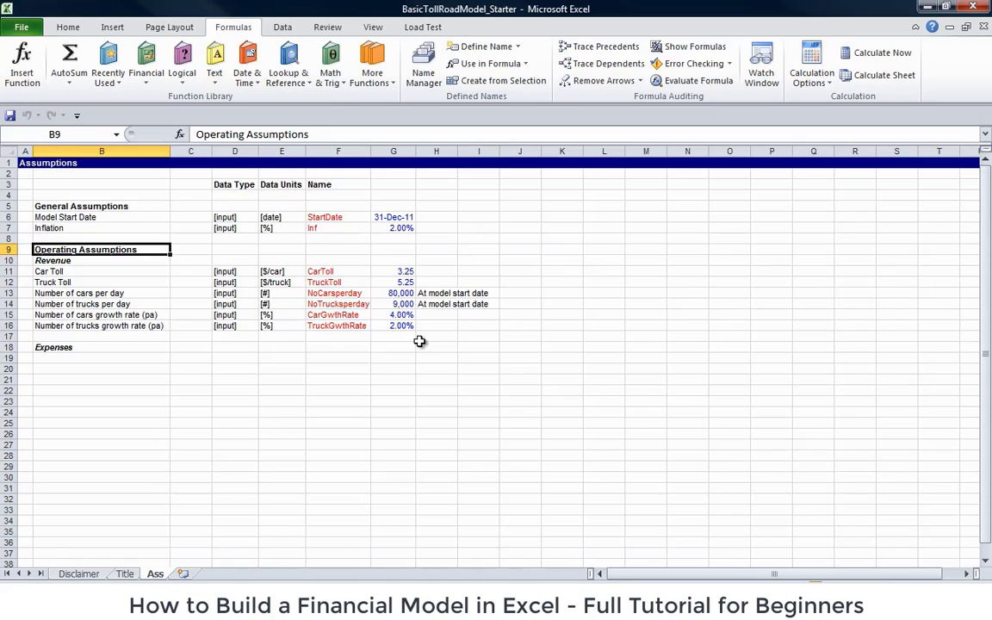
{"action": "key", "text": "Down"}
{"action": "key", "text": "Down"}
{"action": "key", "text": "Down"}
{"action": "key", "text": "Down"}
{"action": "key", "text": "Down"}
{"action": "key", "text": "Down"}
{"action": "key", "text": "Down"}
{"action": "key", "text": "Down"}
{"action": "key", "text": "Down"}
{"action": "key", "text": "Down"}
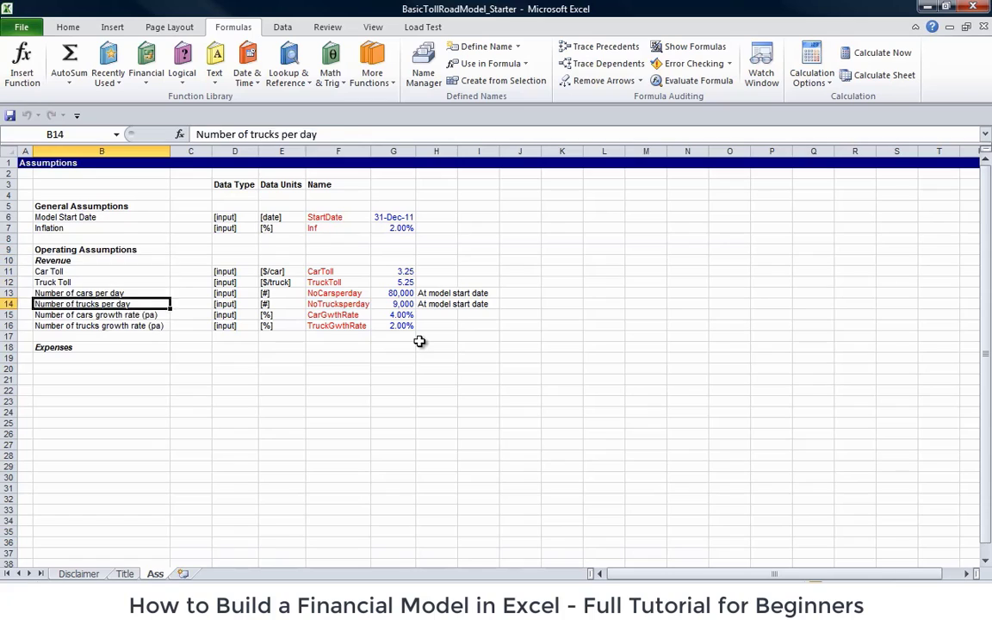
{"action": "key", "text": "Down"}
{"action": "key", "text": "Down"}
{"action": "key", "text": "Down"}
{"action": "key", "text": "Down"}
{"action": "key", "text": "Down"}
{"action": "key", "text": "Down"}
{"action": "key", "text": "Down"}
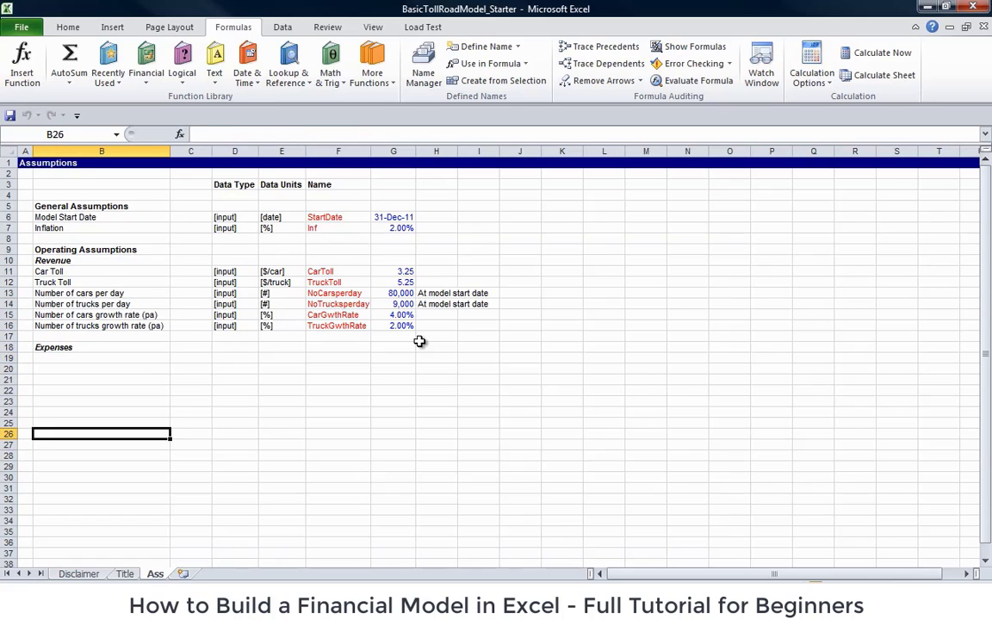
{"action": "type", "text": "Finan"}
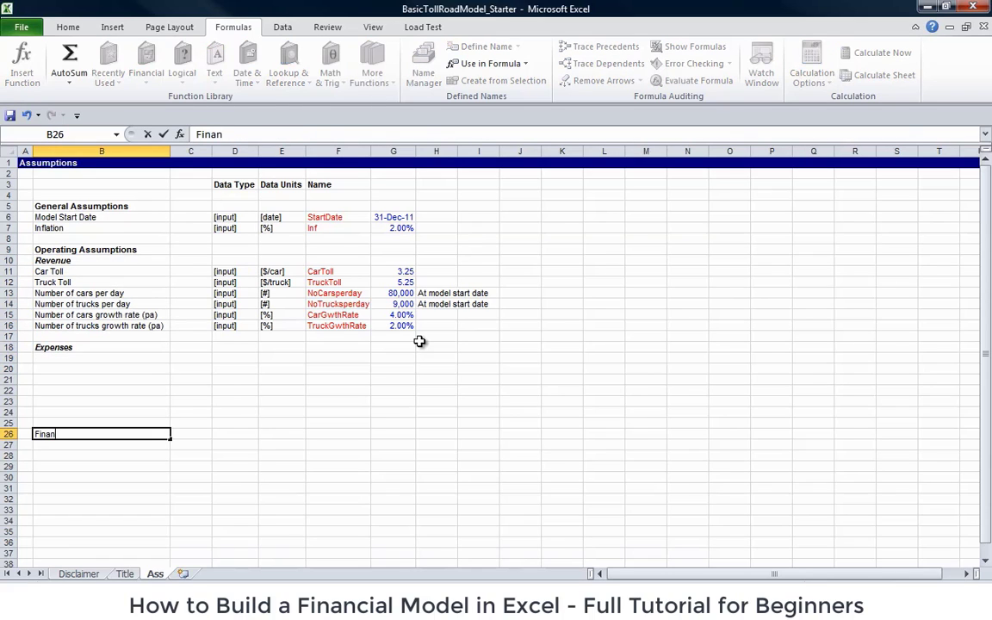
{"action": "type", "text": "cing"}
{"action": "key", "text": "Return"}
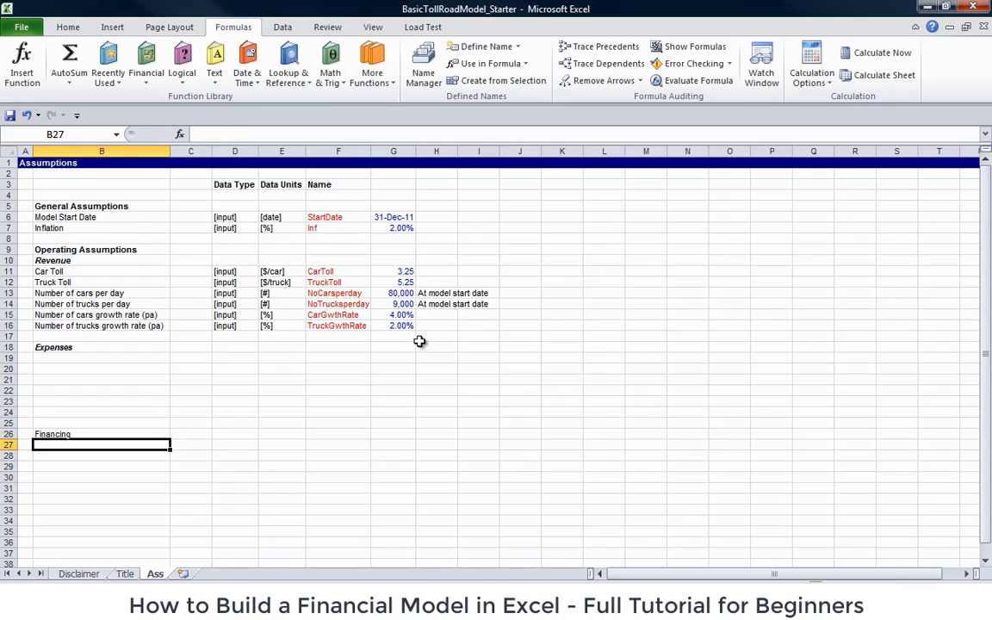
{"action": "key", "text": "Up"}
{"action": "key", "text": "ctrl+b"}
- Insert a blank row between Operating Assumptions and Revenue, and give the Operating Assumptions heading in B9 a grey fill and thin border
{"action": "key", "text": "Up"}
{"action": "key", "text": "Up"}
{"action": "key", "text": "Up"}
{"action": "key", "text": "Up"}
{"action": "key", "text": "Up"}
{"action": "key", "text": "Up"}
{"action": "key", "text": "Up"}
{"action": "key", "text": "Up"}
{"action": "key", "text": "Up"}
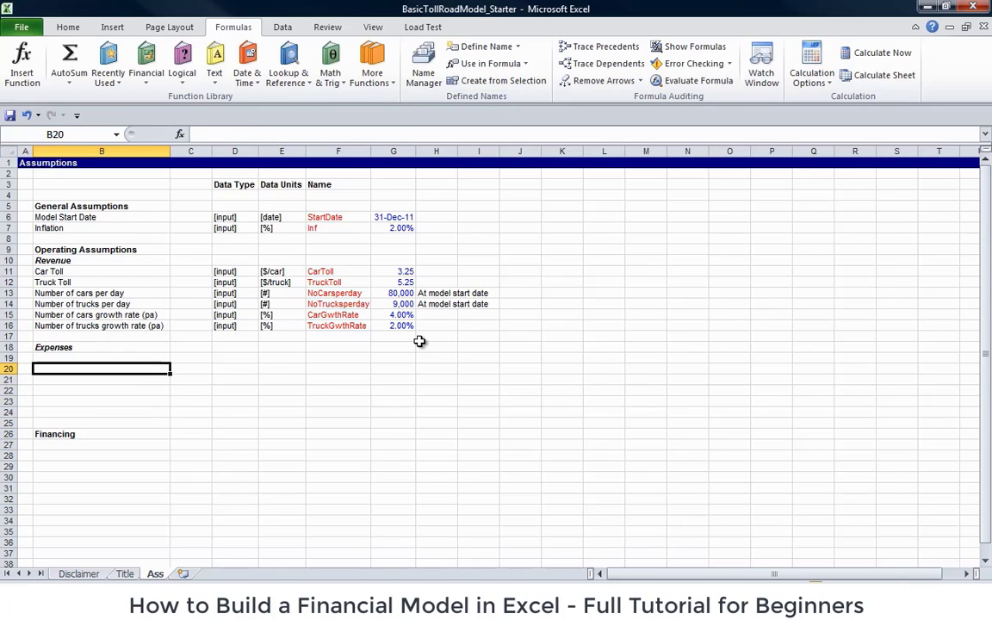
{"action": "key", "text": "Up"}
{"action": "key", "text": "Up"}
{"action": "key", "text": "Up"}
{"action": "key", "text": "Up"}
{"action": "key", "text": "Up"}
{"action": "key", "text": "Up"}
{"action": "key", "text": "Up"}
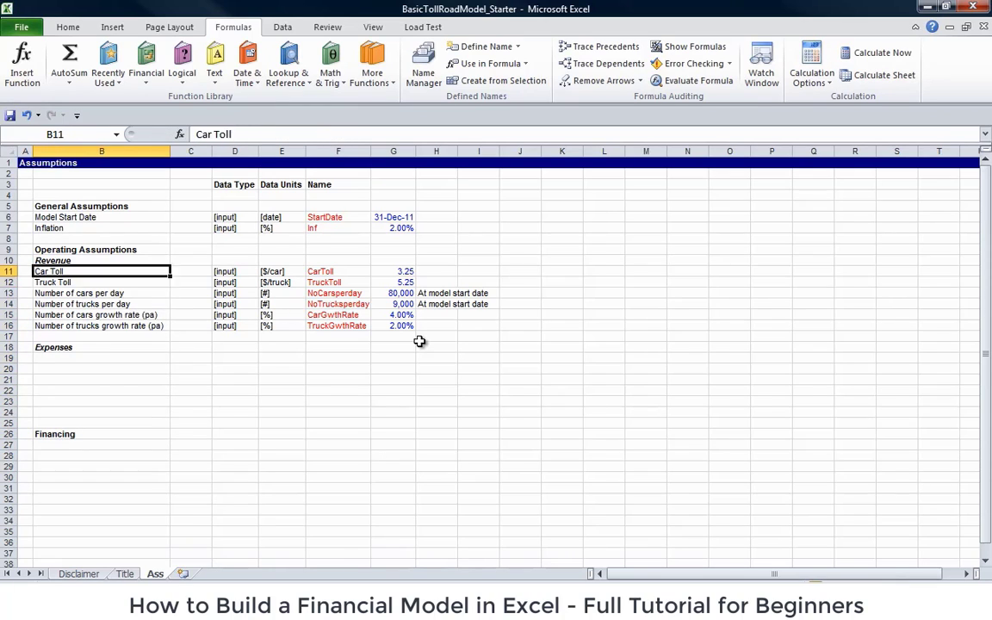
{"action": "key", "text": "shift+space"}
{"action": "key", "text": "ctrl+shift+equal"}
{"action": "key", "text": "Up"}
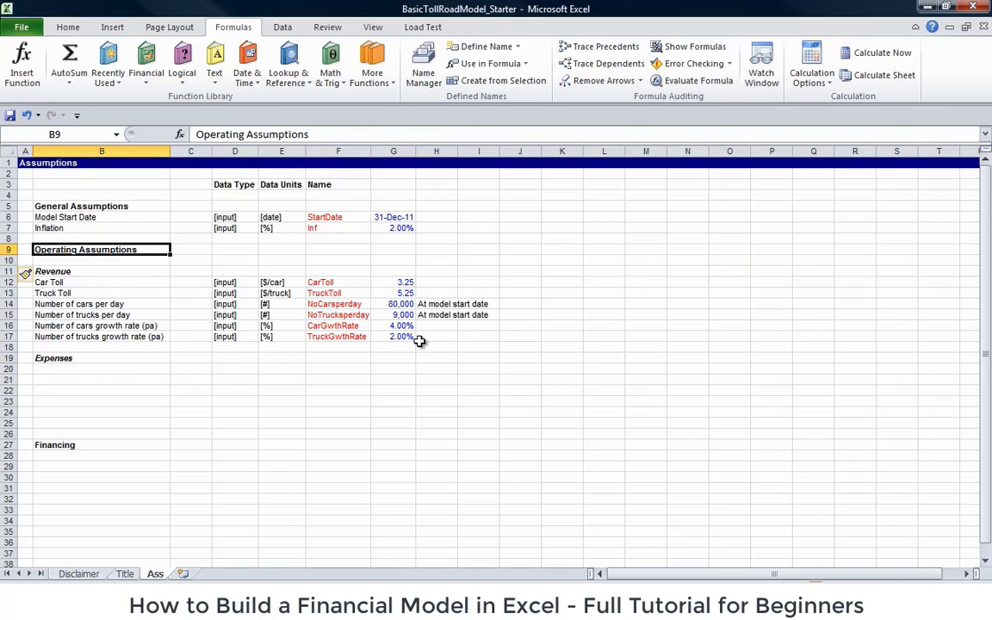
{"action": "key", "text": "ctrl+shift+g"}
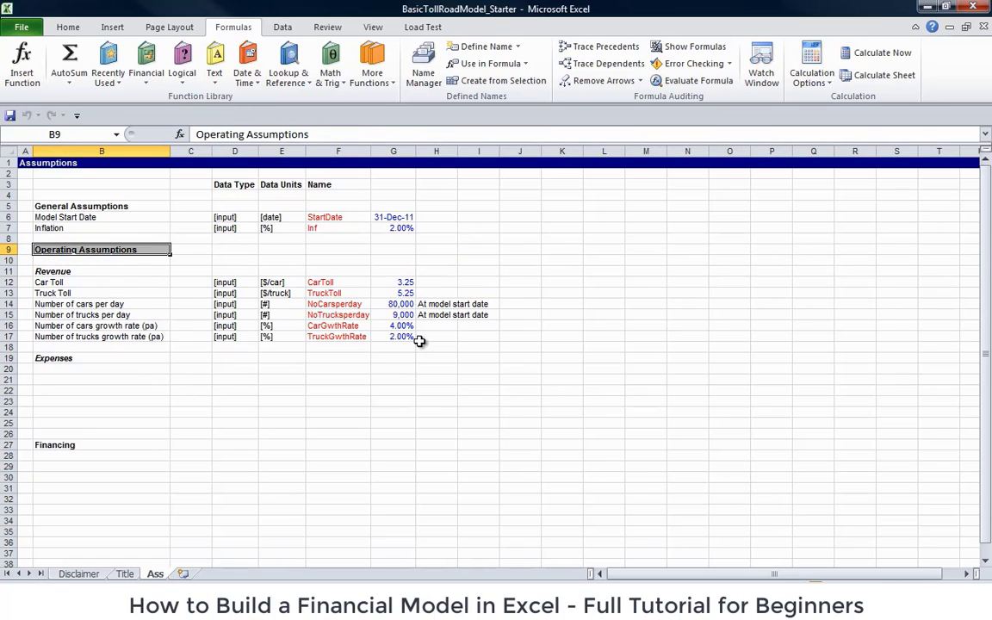
- Insert a blank row between the General Assumptions heading and the Model Start Date row
{"action": "key", "text": "Up"}
{"action": "key", "text": "Up"}
{"action": "key", "text": "Up"}
{"action": "key", "text": "shift+space"}
{"action": "key", "text": "ctrl+shift+equal"}
{"action": "key", "text": "Up"}
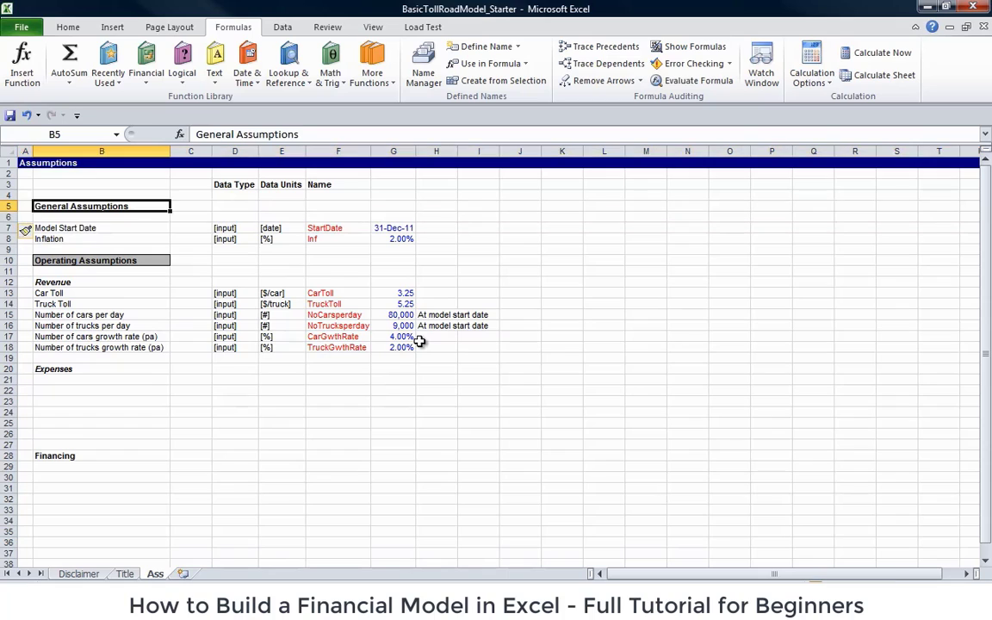
- Give the General Assumptions heading in B5 a grey fill and thin border
{"action": "key", "text": "ctrl+shift+g"}
- Enter the label "Annual maintenance costs" in B21 under the Expenses heading
{"action": "key", "text": "Down"}
{"action": "key", "text": "Down"}
{"action": "key", "text": "Down"}
{"action": "key", "text": "Down"}
{"action": "key", "text": "Down"}
{"action": "key", "text": "Down"}
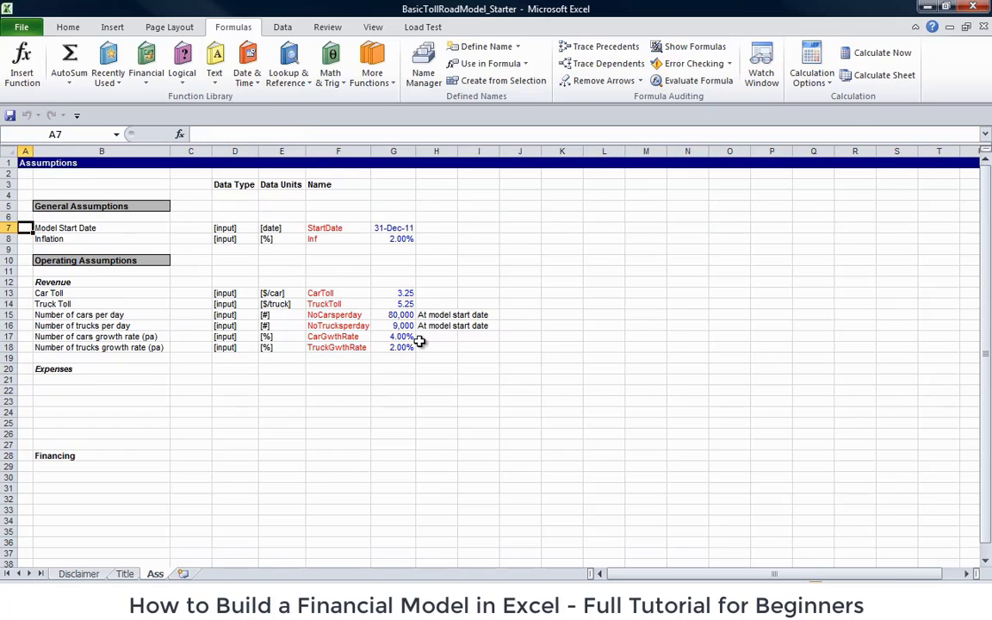
{"action": "key", "text": "Down"}
{"action": "key", "text": "Down"}
{"action": "key", "text": "Down"}
{"action": "key", "text": "Down"}
{"action": "key", "text": "Down"}
{"action": "key", "text": "Down"}
{"action": "key", "text": "Down"}
{"action": "key", "text": "Down"}
{"action": "key", "text": "Down"}
{"action": "key", "text": "Down"}
{"action": "key", "text": "Down"}
{"action": "key", "text": "Down"}
{"action": "key", "text": "Down"}
{"action": "key", "text": "Down"}
{"action": "key", "text": "Down"}
{"action": "key", "text": "Down"}
{"action": "key", "text": "Down"}
{"action": "key", "text": "Down"}
{"action": "key", "text": "Down"}
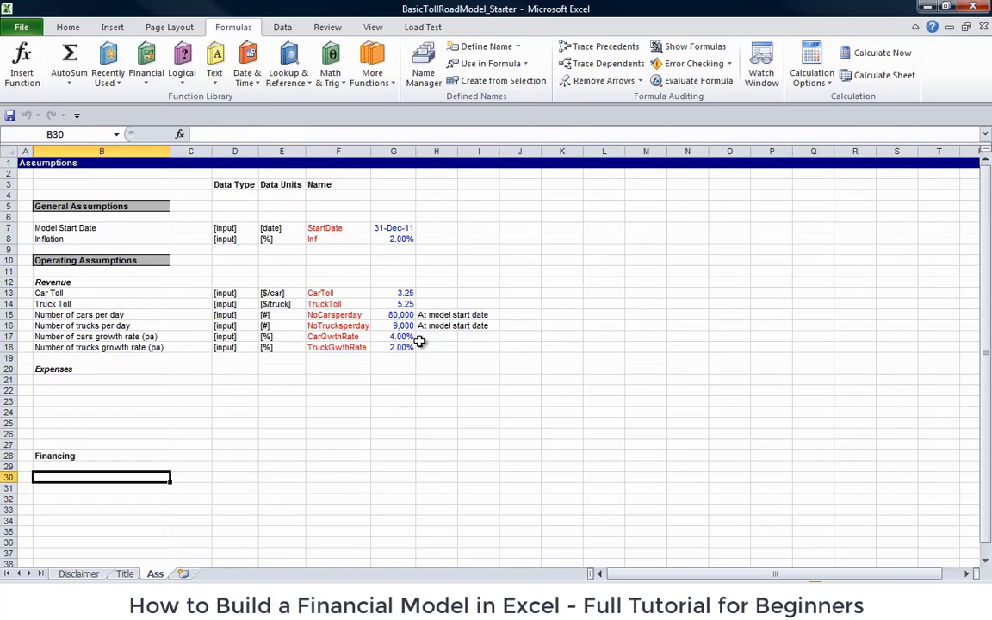
{"action": "key", "text": "Up"}
{"action": "key", "text": "Up"}
{"action": "key", "text": "Up"}
{"action": "key", "text": "Up"}
{"action": "key", "text": "Up"}
{"action": "key", "text": "Up"}
{"action": "key", "text": "Up"}
{"action": "key", "text": "Up"}
{"action": "key", "text": "Up"}
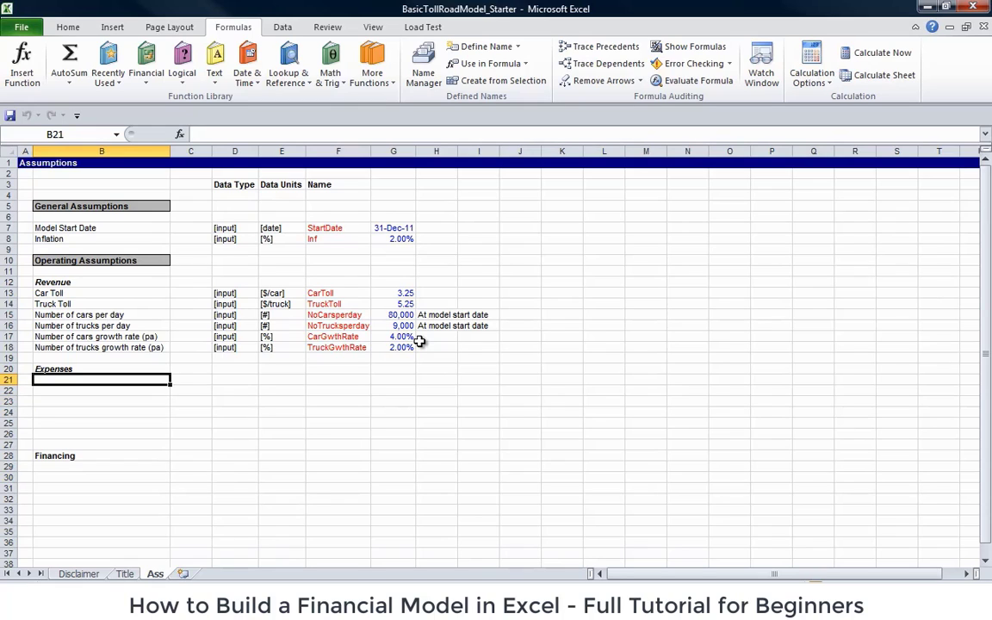
{"action": "type", "text": "A"}
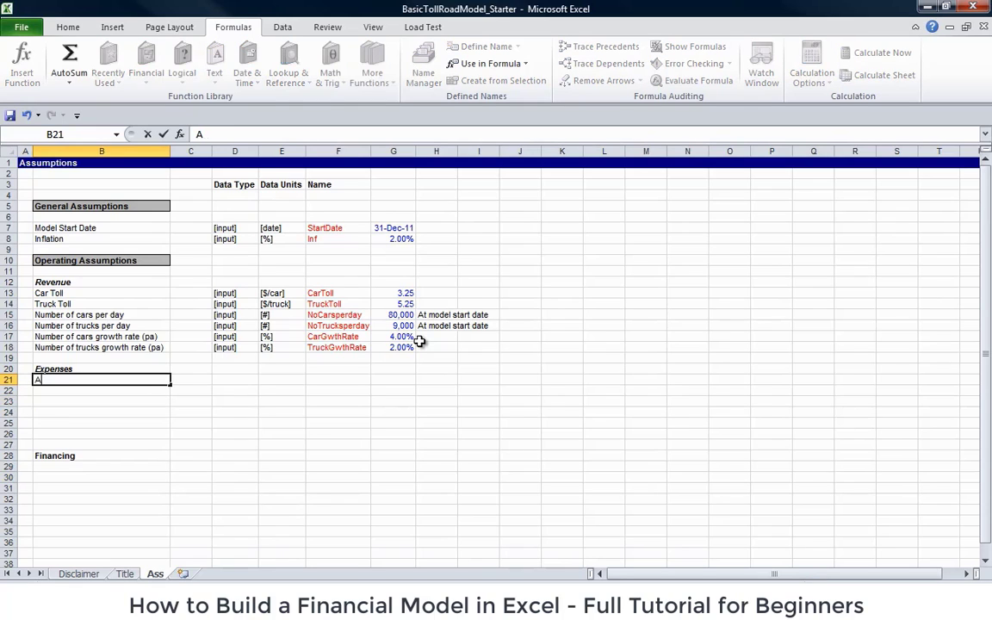
{"action": "type", "text": "nnual maintean"}
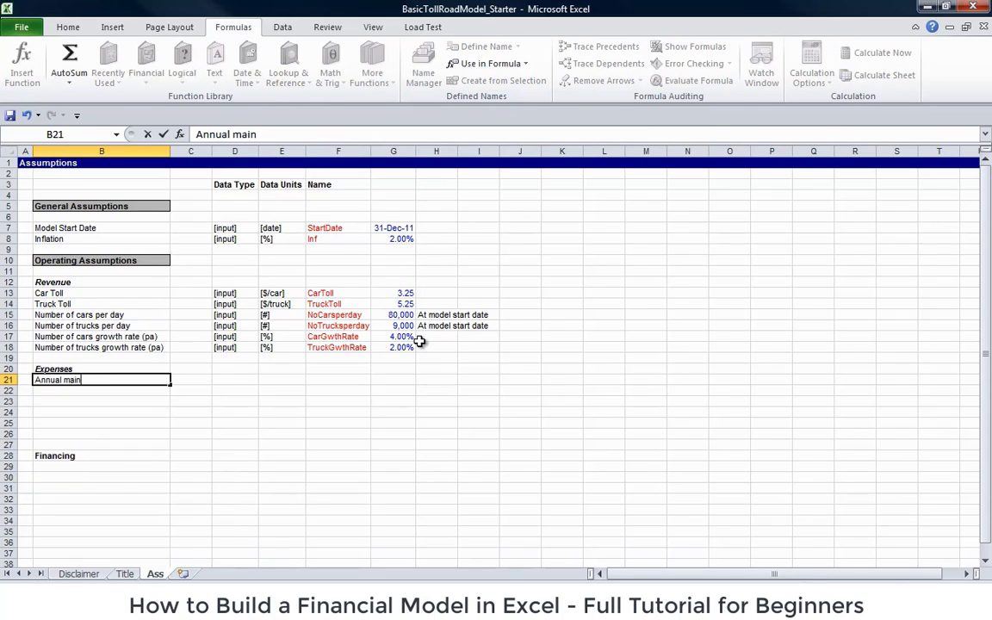
{"action": "key", "text": "BackSpace"}
{"action": "key", "text": "BackSpace"}
{"action": "key", "text": "BackSpace"}
{"action": "key", "text": "BackSpace"}
{"action": "type", "text": "tenance exp"}
{"action": "type", "text": "ense"}
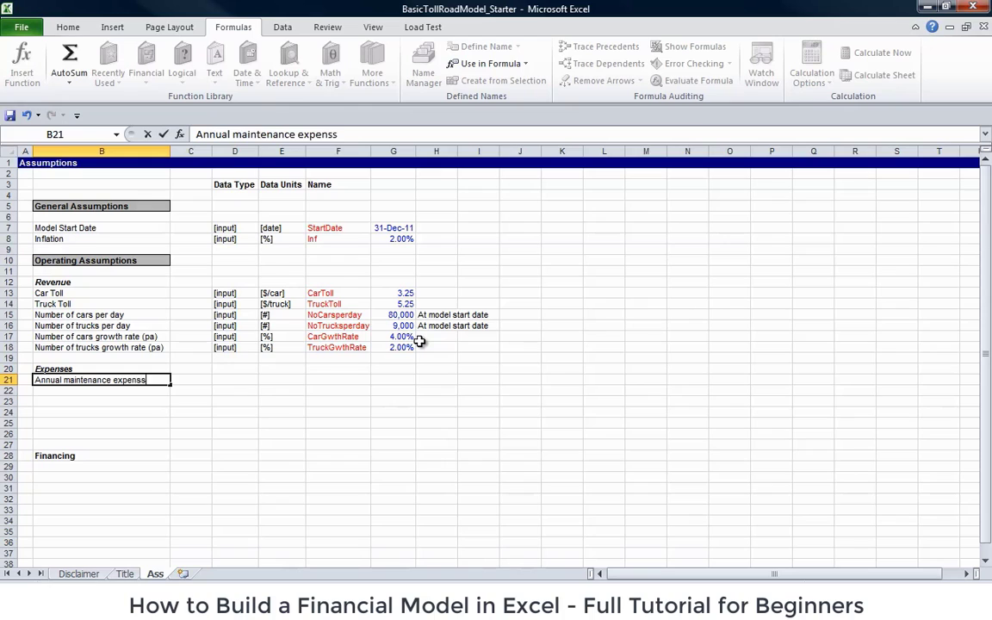
{"action": "key", "text": "BackSpace"}
{"action": "key", "text": "BackSpace"}
{"action": "key", "text": "BackSpace"}
{"action": "key", "text": "BackSpace"}
{"action": "key", "text": "BackSpace"}
{"action": "key", "text": "BackSpace"}
{"action": "key", "text": "BackSpace"}
{"action": "type", "text": "costs"}
{"action": "key", "text": "Return"}
- Enter the label "Annual management costs" in B22
{"action": "type", "text": "Annual m"}
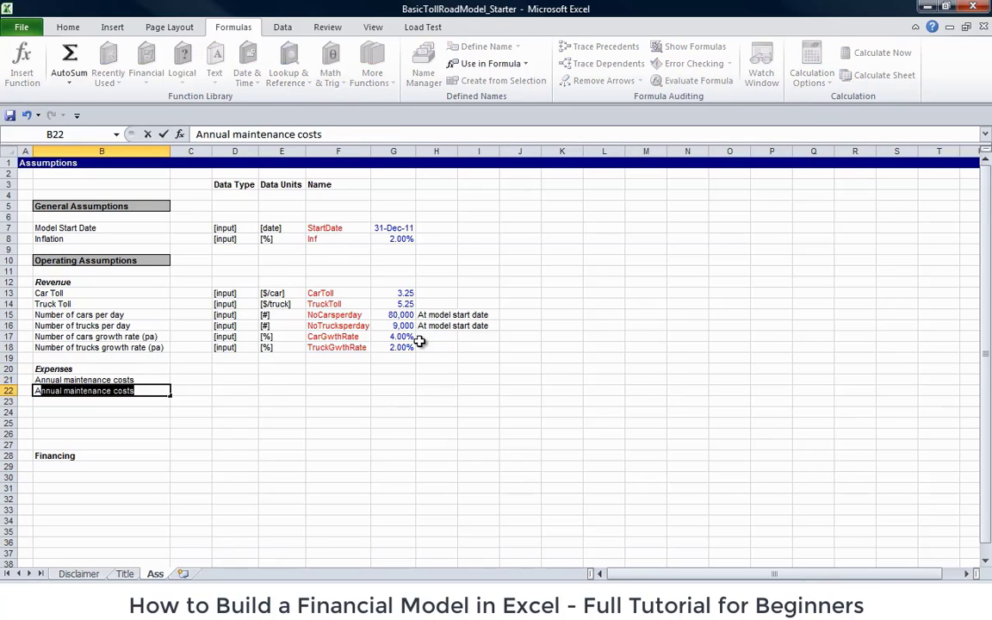
{"action": "type", "text": "anagem"}
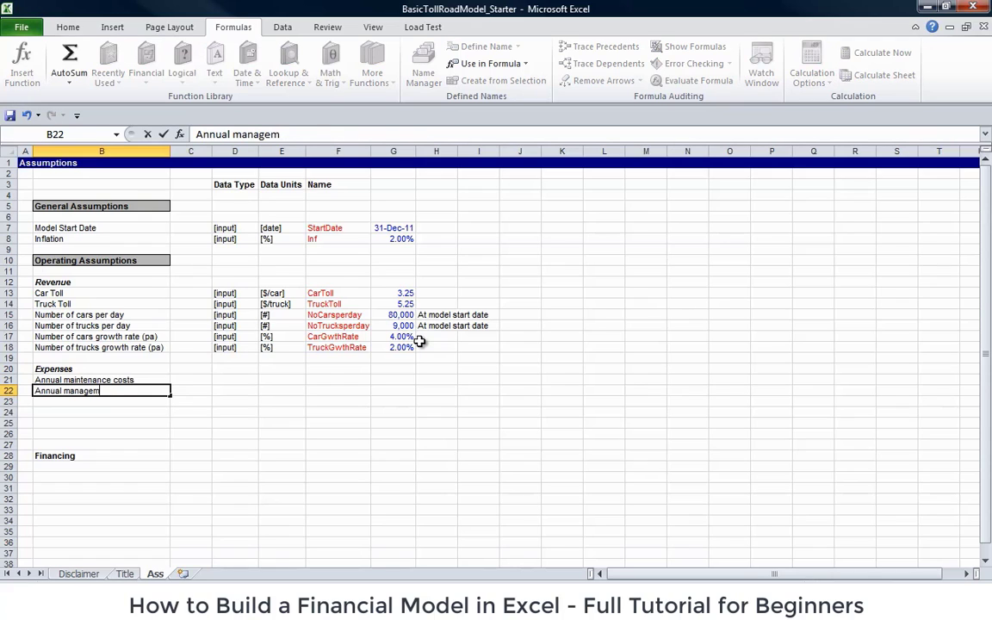
{"action": "type", "text": "ent costs"}
{"action": "key", "text": "Return"}
- Enter the labels "Annual capex" in B23 and "Tax rate" in B24
{"action": "type", "text": "A"}
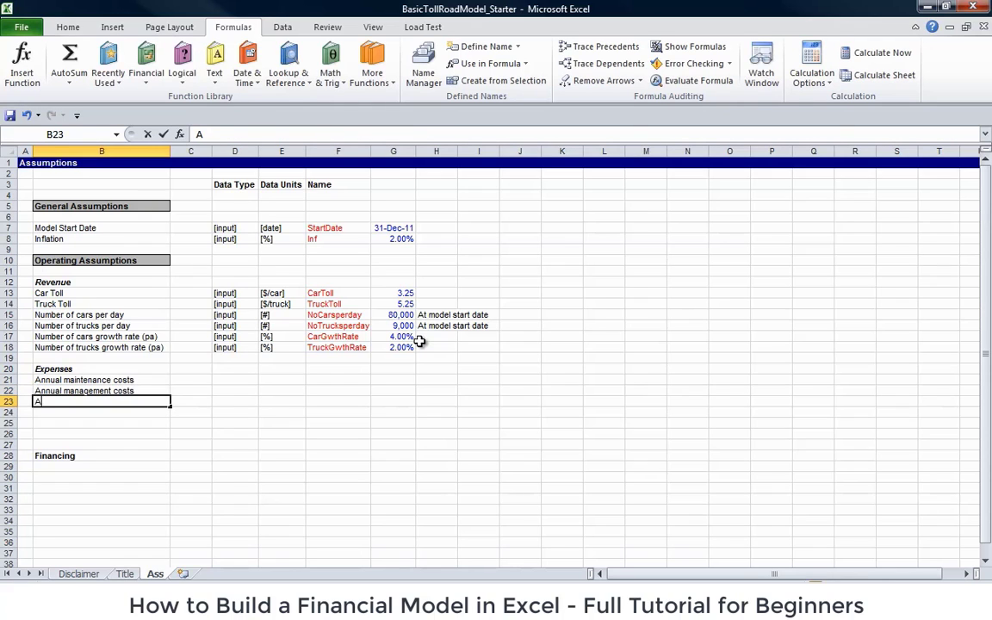
{"action": "type", "text": "nnual capex"}
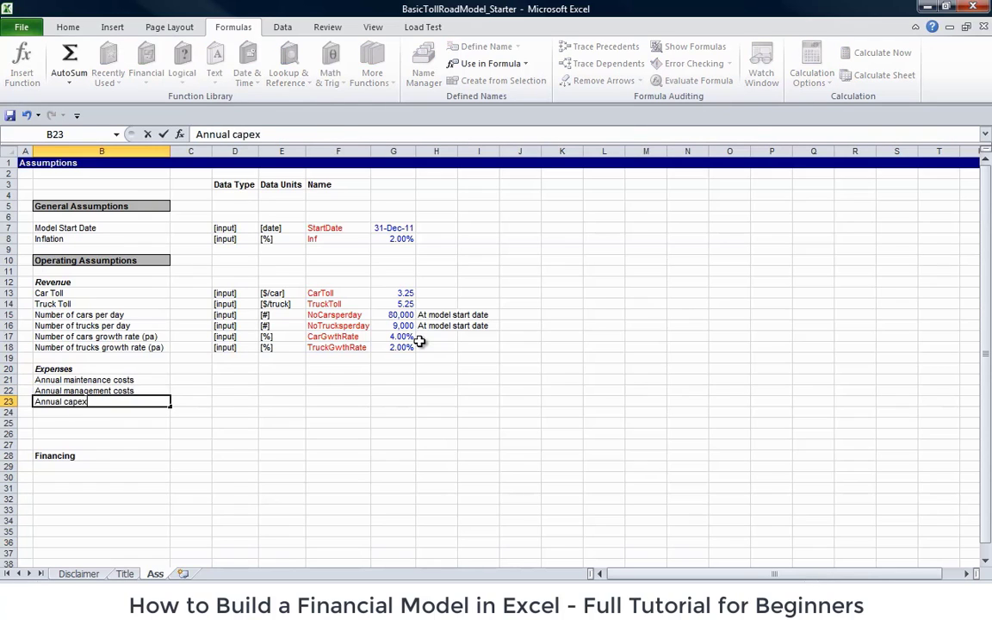
{"action": "key", "text": "Return"}
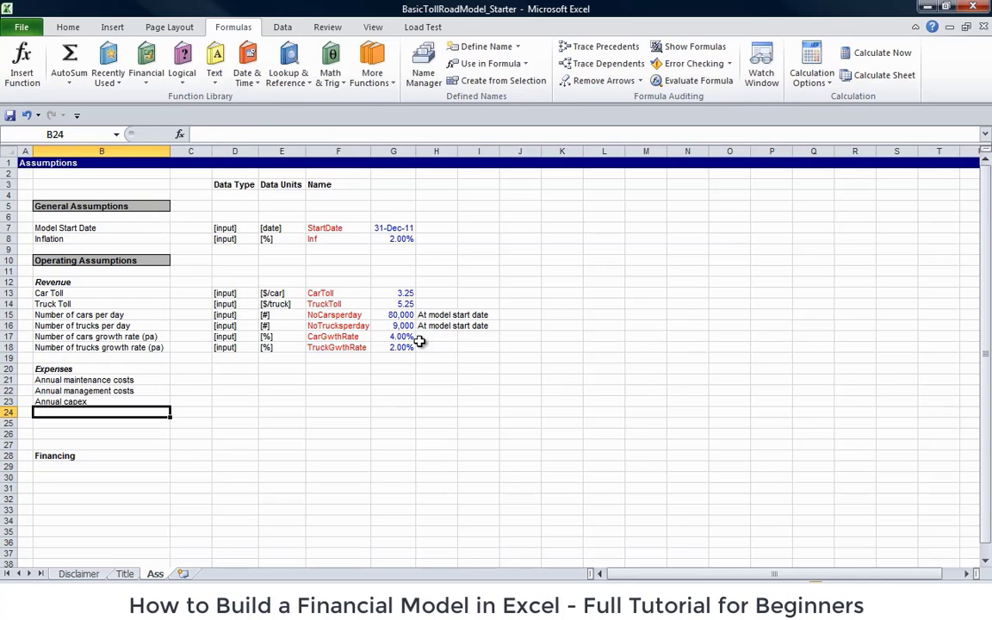
{"action": "type", "text": "Tax rate"}
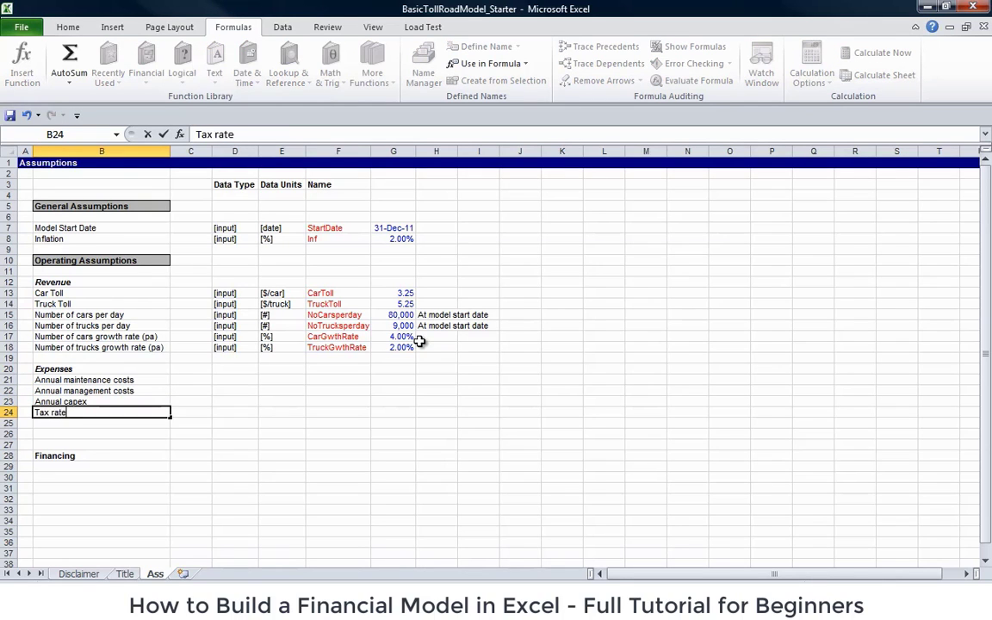
{"action": "key", "text": "Return"}
{"action": "key", "text": "Up"}
{"action": "key", "text": "Up"}
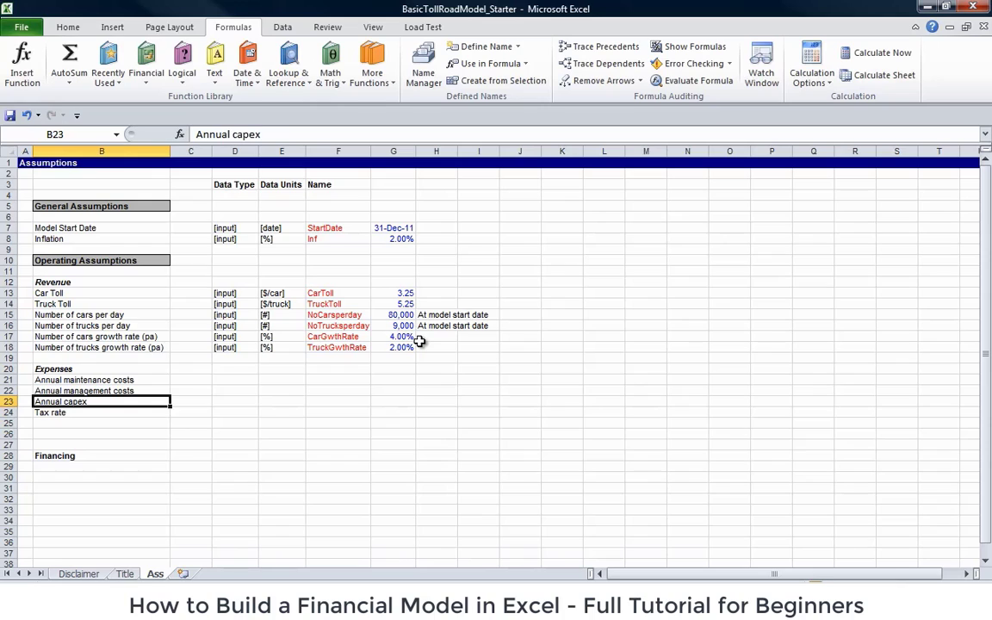
{"action": "key", "text": "Right"}
{"action": "key", "text": "Right"}
{"action": "key", "text": "Right"}
{"action": "key", "text": "Right"}
{"action": "key", "text": "Right"}
{"action": "key", "text": "Right"}
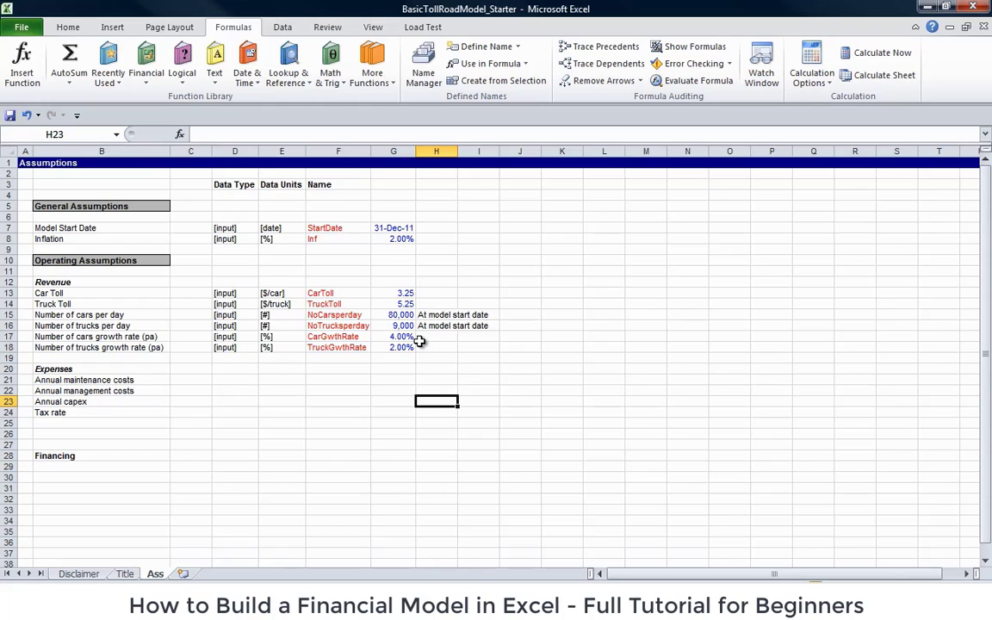
{"action": "key", "text": "Left"}
{"action": "key", "text": "Left"}
{"action": "key", "text": "Left"}
{"action": "key", "text": "Left"}
{"action": "key", "text": "Left"}
{"action": "key", "text": "Left"}
{"action": "key", "text": "Left"}
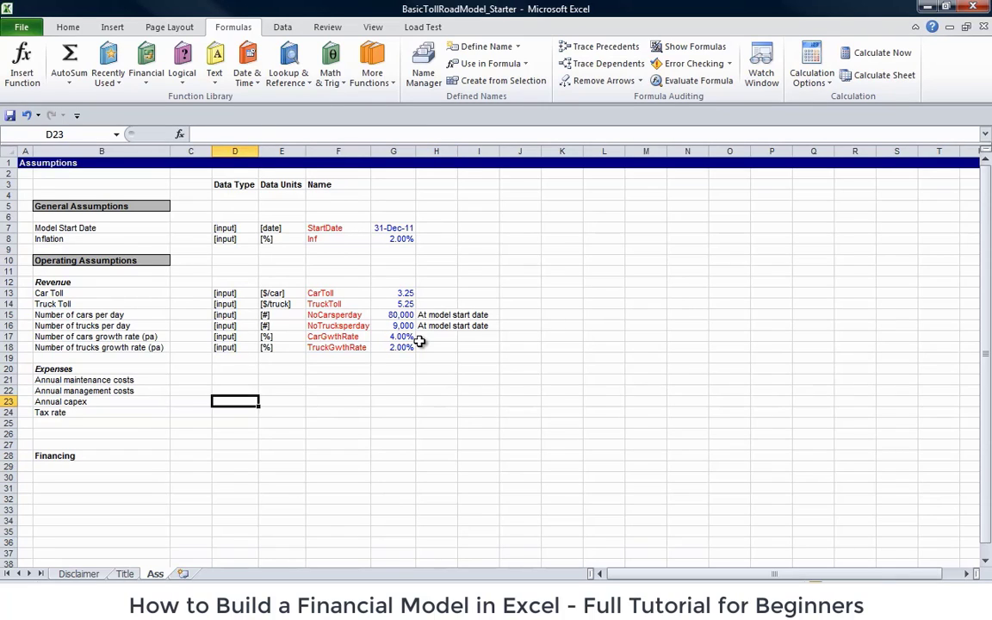
{"action": "key", "text": "Right"}
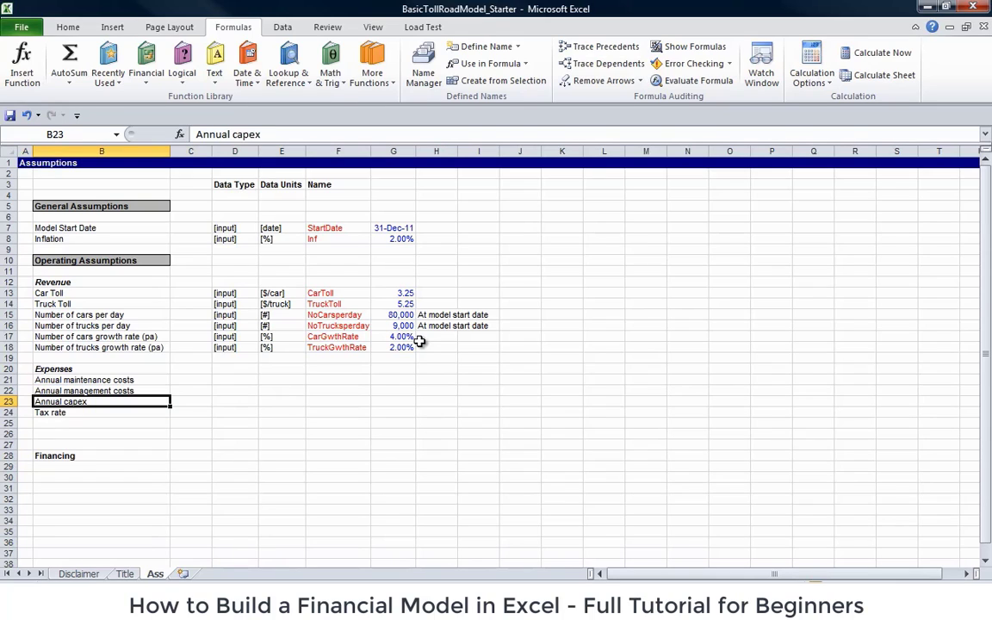
{"action": "key", "text": "Right"}
{"action": "key", "text": "Left"}
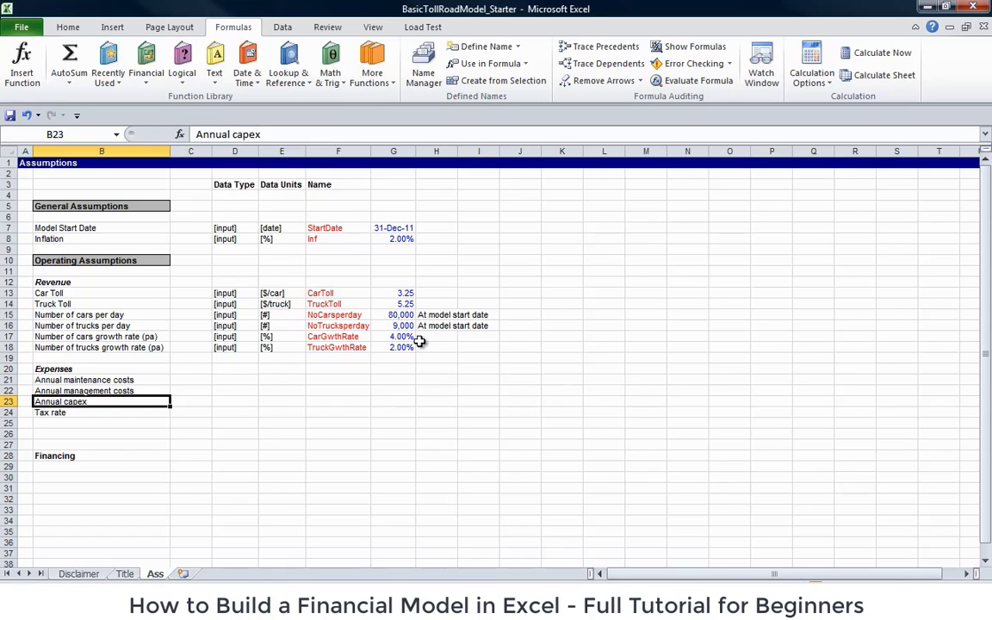
{"action": "key", "text": "Down"}
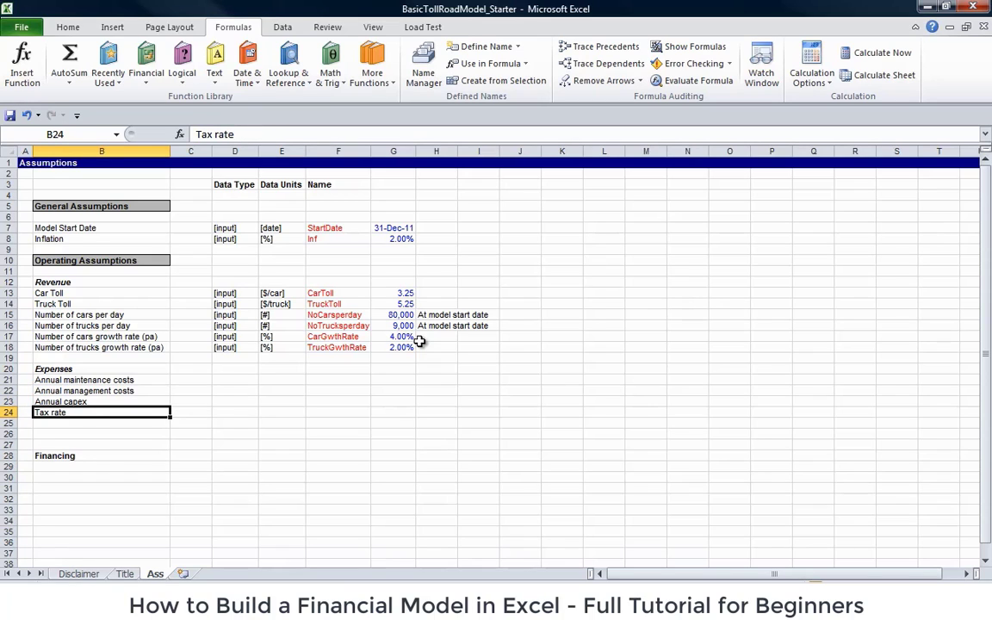
- Copy the four [input] data type tags from D15:D18 to the expense rows D21:D24
{"action": "key", "text": "Up"}
{"action": "key", "text": "Right"}
{"action": "key", "text": "Right"}
{"action": "key", "text": "Up"}
{"action": "key", "text": "Up"}
{"action": "key", "text": "Up"}
{"action": "key", "text": "Up"}
{"action": "key", "text": "Up"}
{"action": "key", "text": "Up"}
{"action": "key", "text": "Up"}
{"action": "key", "text": "Up"}
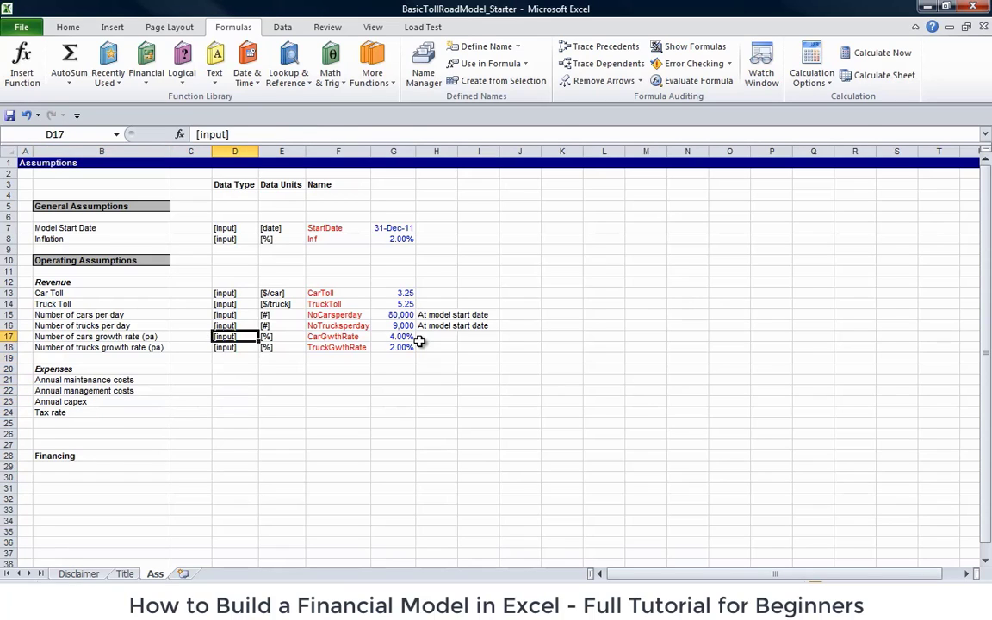
{"action": "key", "text": "shift+Down"}
{"action": "key", "text": "shift+Down"}
{"action": "key", "text": "shift+Down"}
{"action": "key", "text": "ctrl+c"}
{"action": "key", "text": "Down"}
{"action": "key", "text": "Down"}
{"action": "key", "text": "Down"}
{"action": "key", "text": "Down"}
{"action": "key", "text": "Down"}
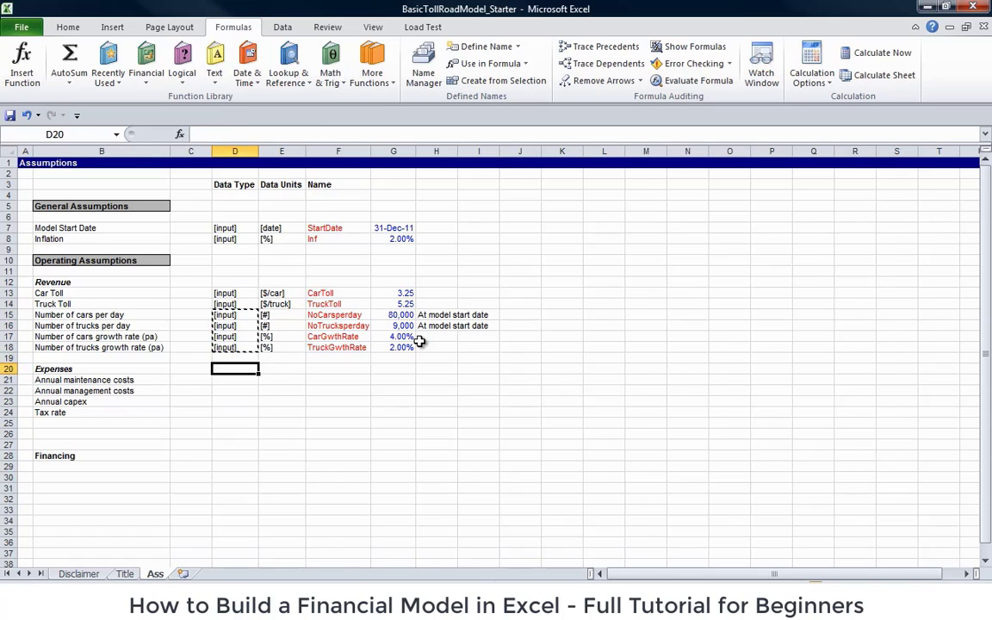
{"action": "key", "text": "Down"}
{"action": "key", "text": "ctrl+v"}
- Enter $000 as text in E21 as the annual maintenance costs unit and enclose it in square brackets
{"action": "key", "text": "Up"}
{"action": "key", "text": "Up"}
{"action": "key", "text": "Up"}
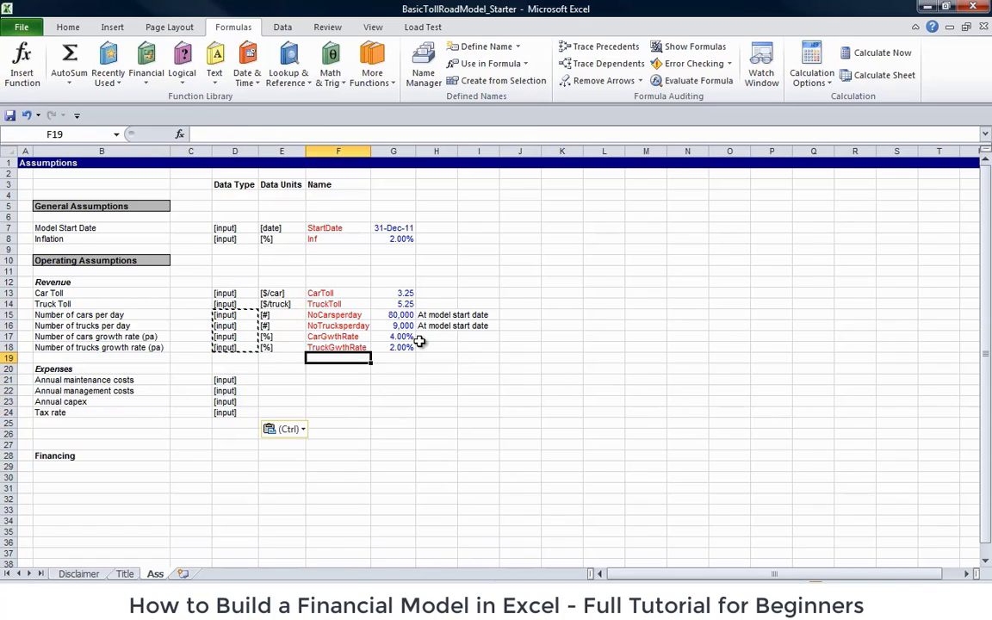
{"action": "key", "text": "Right"}
{"action": "key", "text": "Right"}
{"action": "key", "text": "Down"}
{"action": "key", "text": "Down"}
{"action": "key", "text": "Down"}
{"action": "key", "text": "Left"}
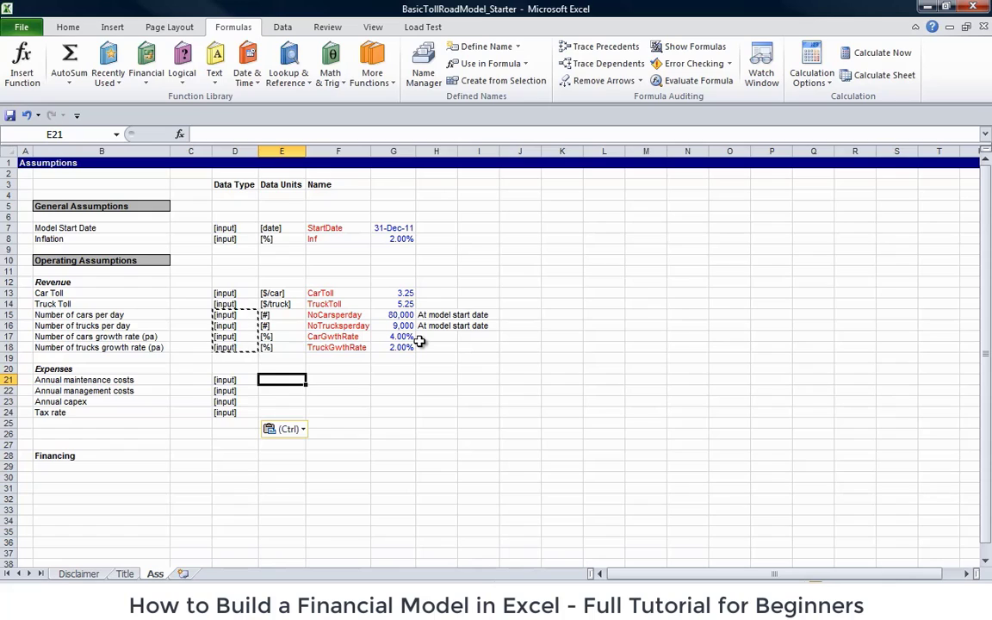
{"action": "type", "text": "'$00"}
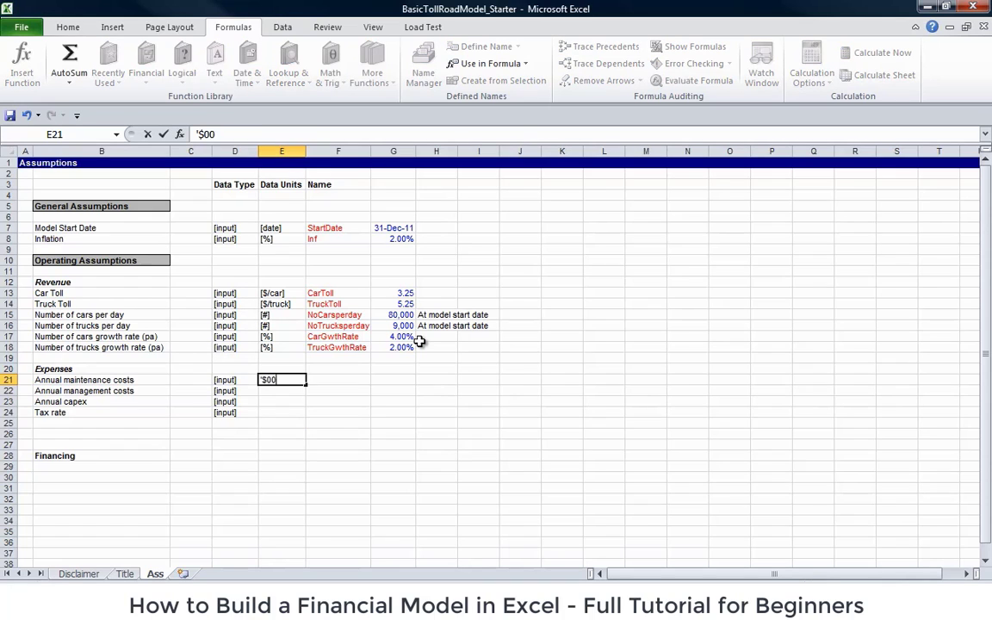
{"action": "type", "text": "0"}
{"action": "key", "text": "Return"}
{"action": "key", "text": "Up"}
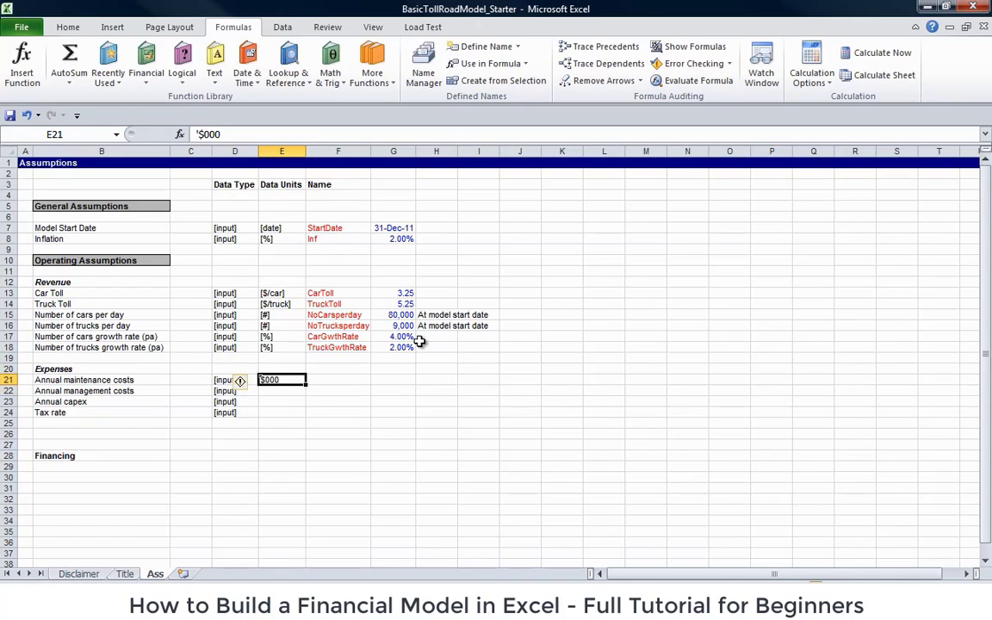
{"action": "key", "text": "ctrl+shift+b"}
- Fill the [$000] unit from E21 down through E23
{"action": "key", "text": "shift+Down"}
{"action": "key", "text": "shift+Down"}
{"action": "key", "text": "shift+Down"}
{"action": "key", "text": "shift+Up"}
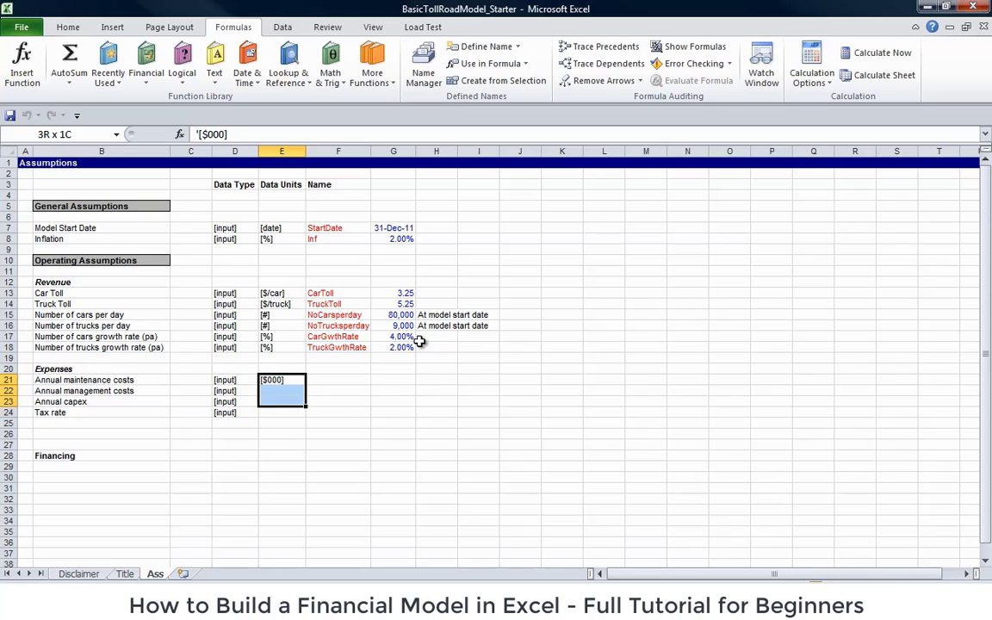
{"action": "key", "text": "ctrl+d"}
- Copy the [%] unit from E18 to the Tax rate row in E24
{"action": "key", "text": "Up"}
{"action": "key", "text": "Up"}
{"action": "key", "text": "Up"}
{"action": "key", "text": "ctrl+c"}
{"action": "key", "text": "Down"}
{"action": "key", "text": "Down"}
{"action": "key", "text": "Down"}
{"action": "key", "text": "Down"}
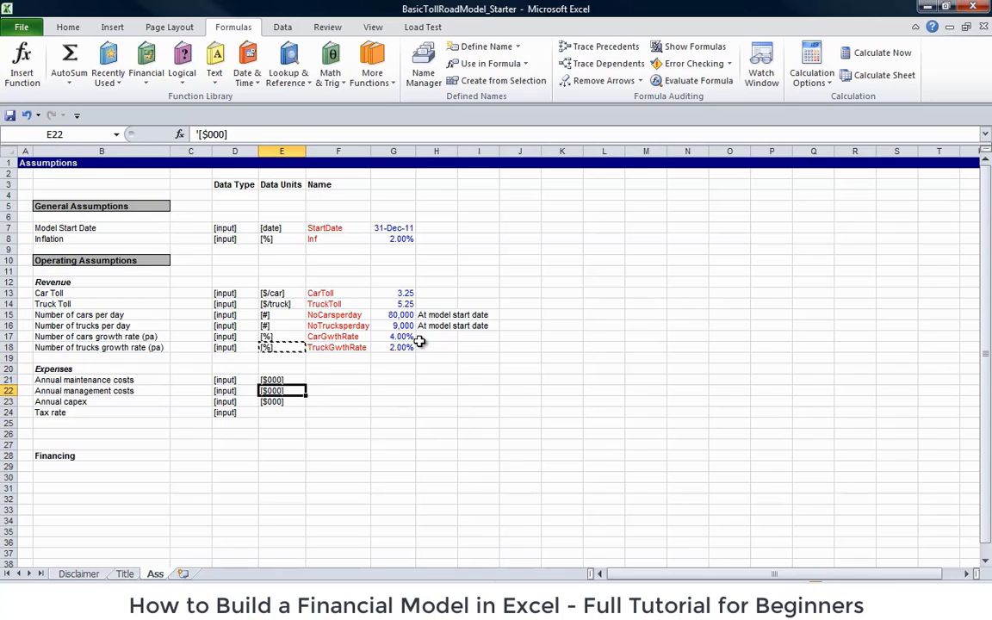
{"action": "key", "text": "Down"}
{"action": "key", "text": "Down"}
{"action": "key", "text": "ctrl+v"}
- Enter the name label "AnnMaint" in F21 for annual maintenance costs
{"action": "key", "text": "Up"}
{"action": "key", "text": "Up"}
{"action": "key", "text": "Right"}
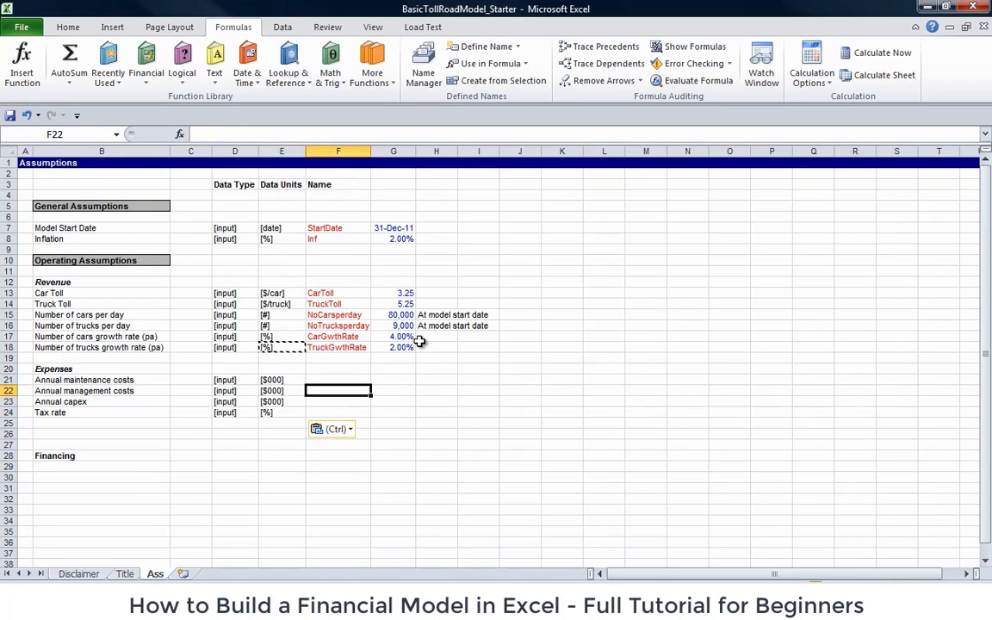
{"action": "key", "text": "Up"}
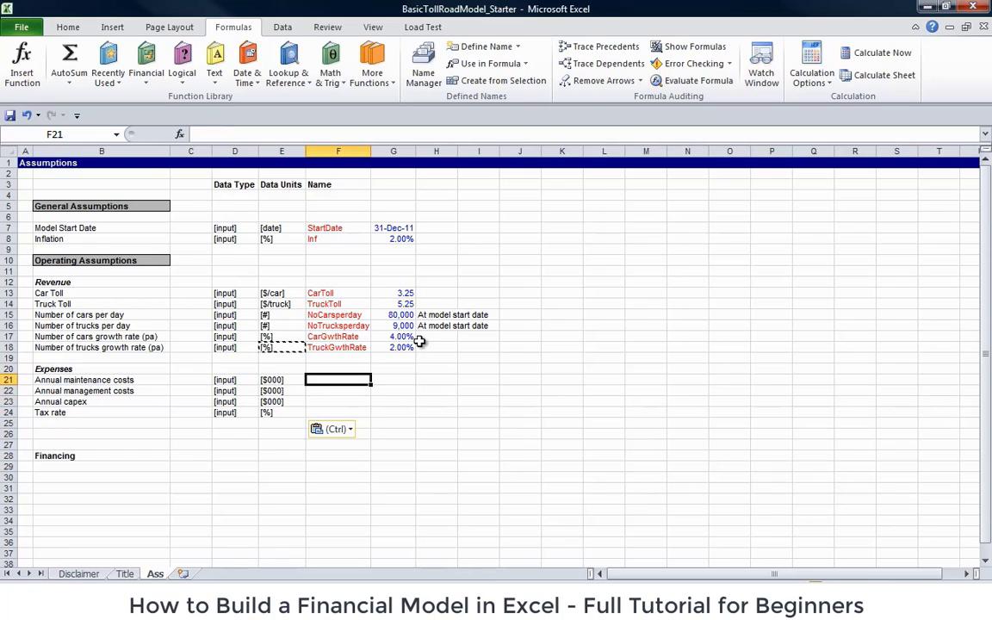
{"action": "type", "text": "Ann"}
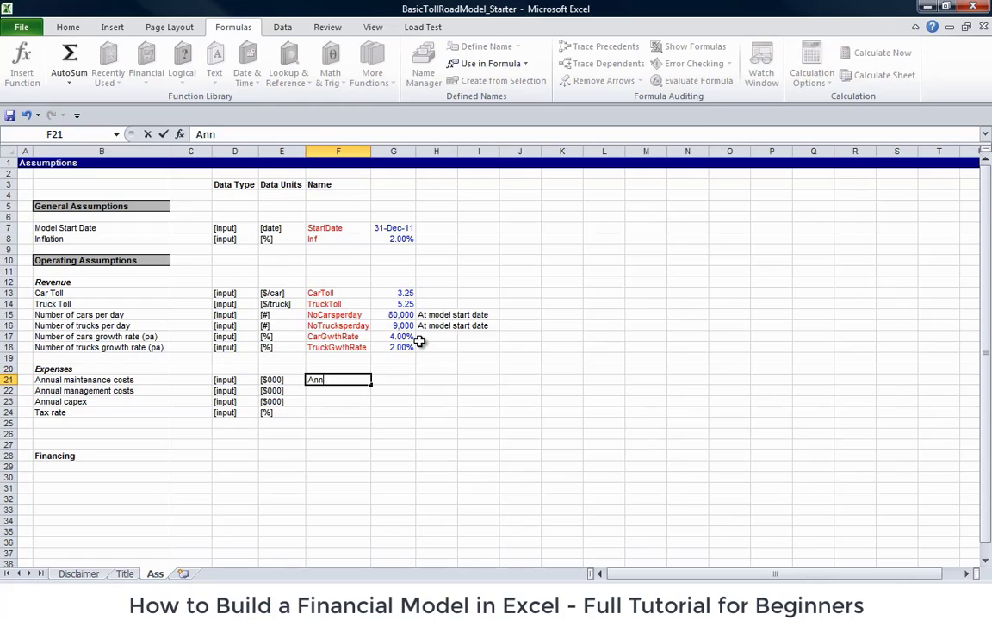
{"action": "type", "text": "Maint"}
{"action": "key", "text": "Return"}
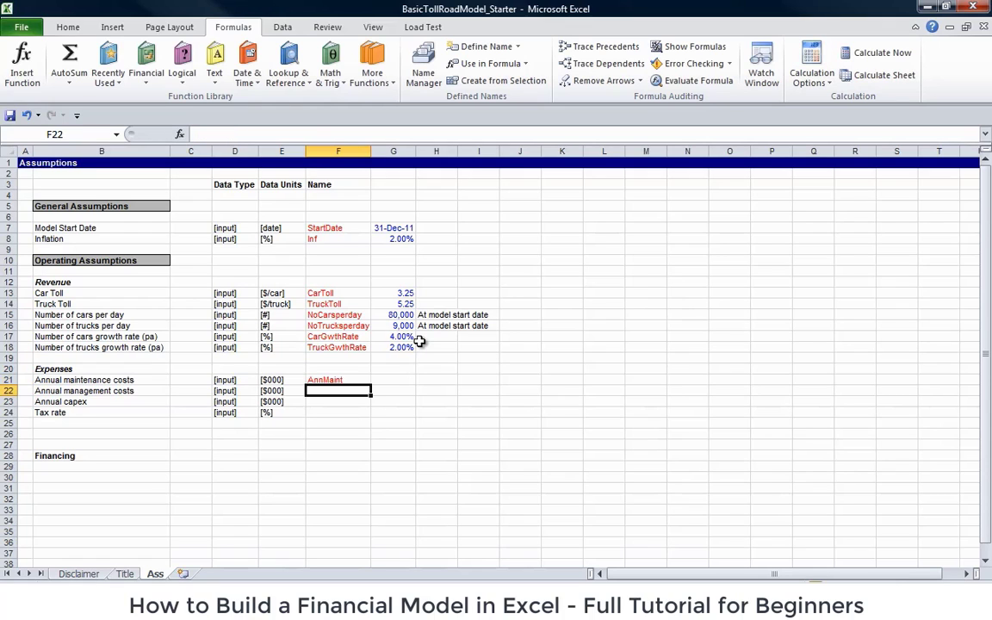
- Enter the name label "AnnMgmt" in F22 for annual management costs
{"action": "type", "text": "Ann"}
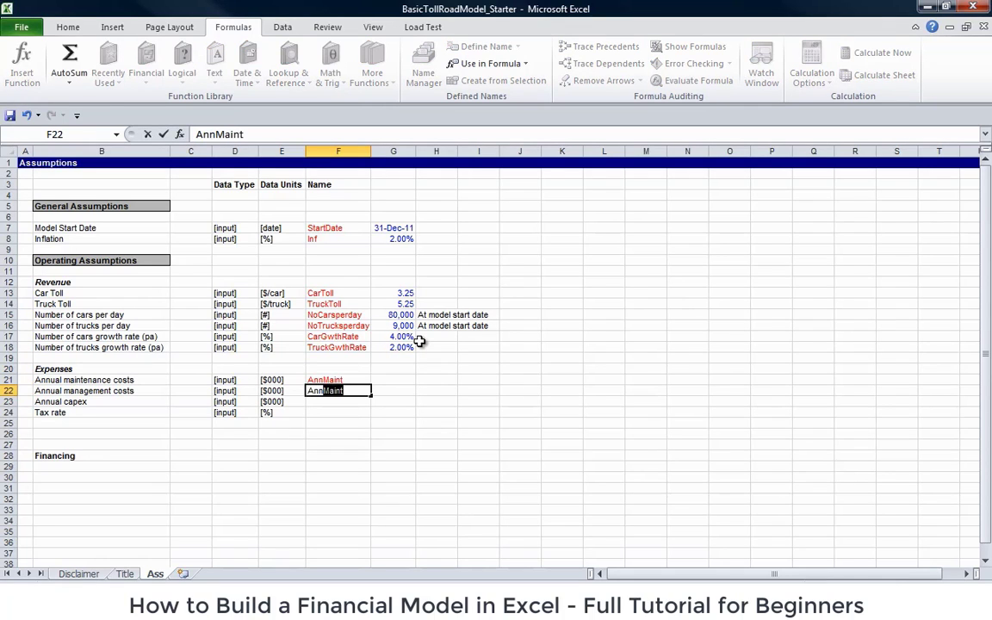
{"action": "type", "text": "Ma"}
{"action": "key", "text": "BackSpace"}
{"action": "key", "text": "BackSpace"}
{"action": "type", "text": "gmt"}
{"action": "key", "text": "Return"}
- Enter the name labels "AnnCapex" in F23 and "TaxRate" in F24
{"action": "type", "text": "A"}
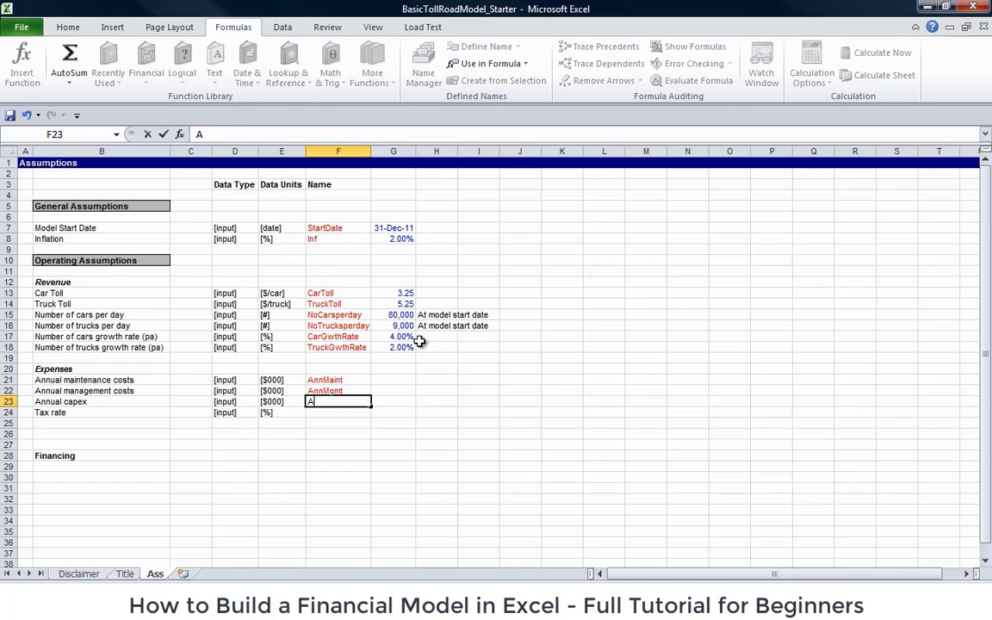
{"action": "type", "text": "nnCapex"}
{"action": "key", "text": "Return"}
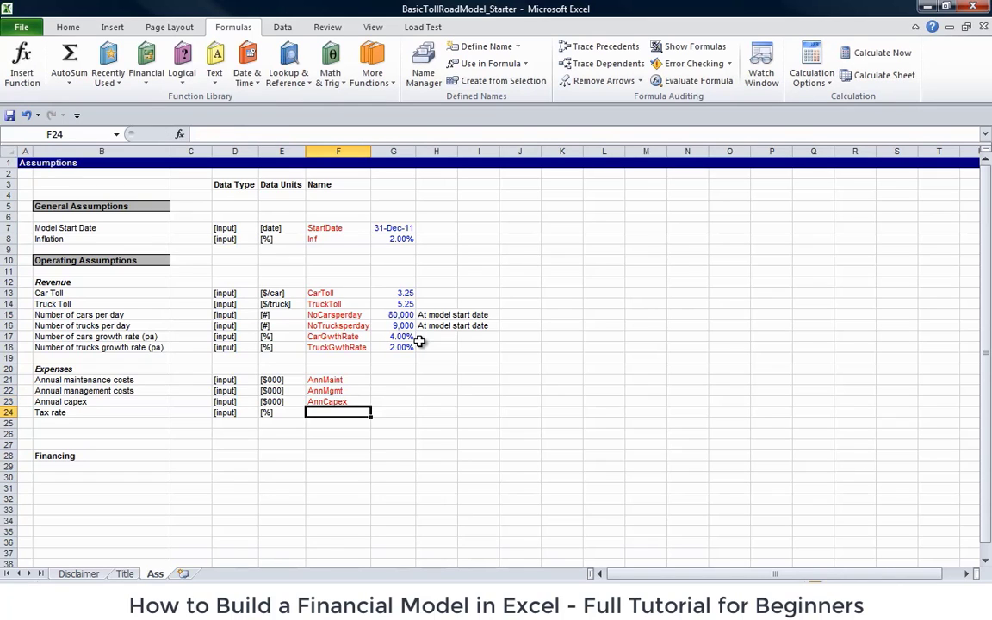
{"action": "type", "text": "Tax"}
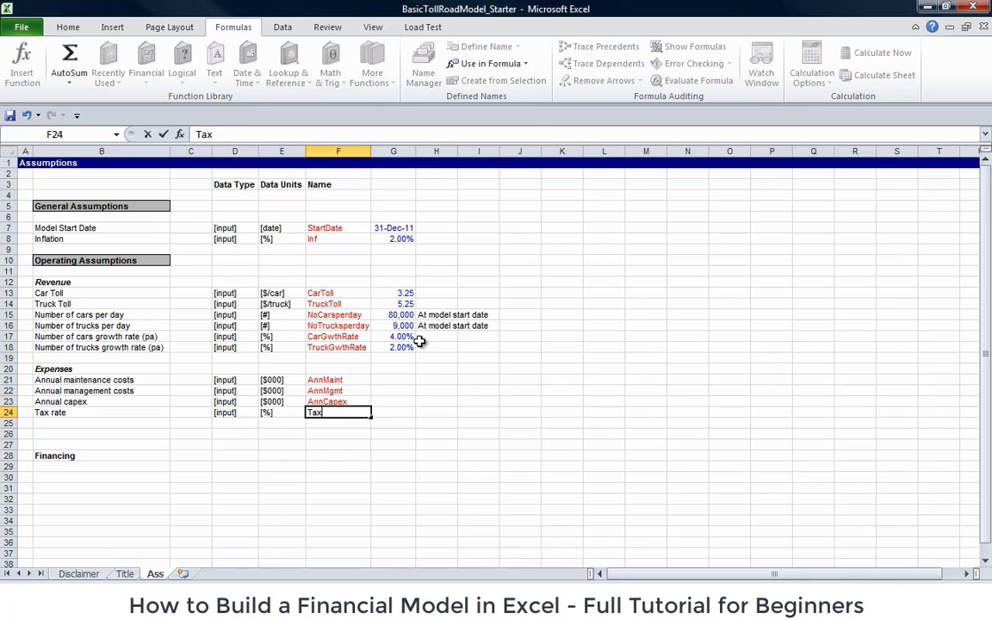
{"action": "type", "text": "Rate"}
{"action": "key", "text": "Return"}
{"action": "key", "text": "Up"}
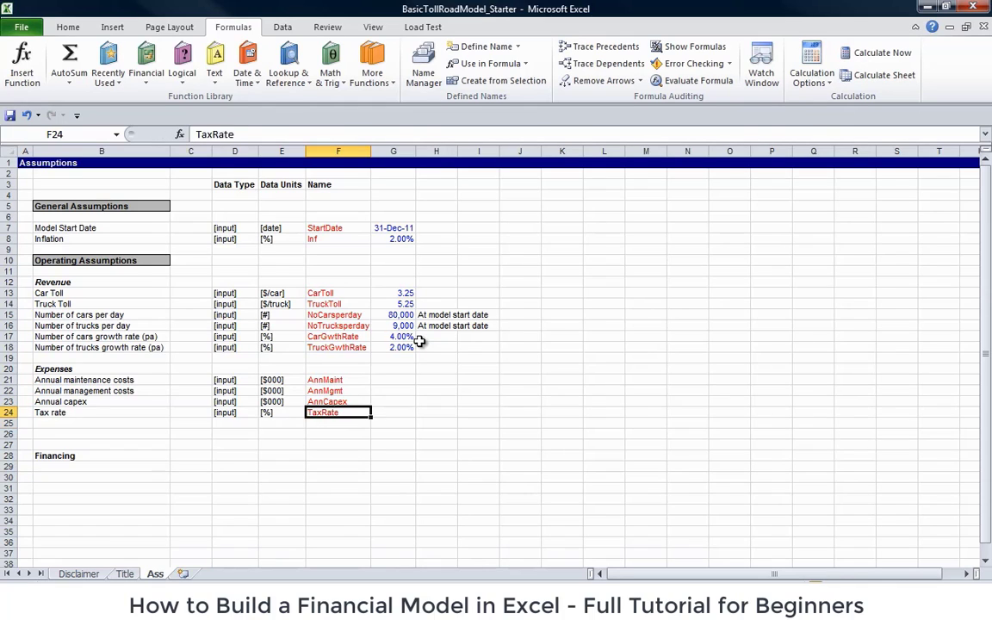
- Enter 30,000 in G21 as the annual maintenance costs
{"action": "key", "text": "Right"}
{"action": "key", "text": "Right"}
{"action": "key", "text": "Up"}
{"action": "key", "text": "Up"}
{"action": "key", "text": "Up"}
{"action": "key", "text": "Left"}
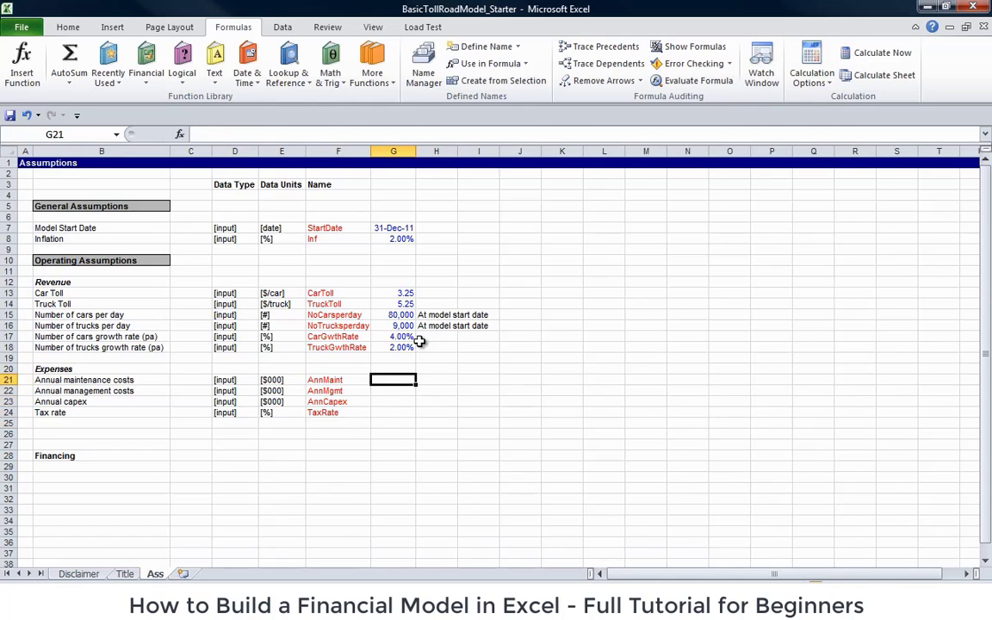
{"action": "type", "text": "30000"}
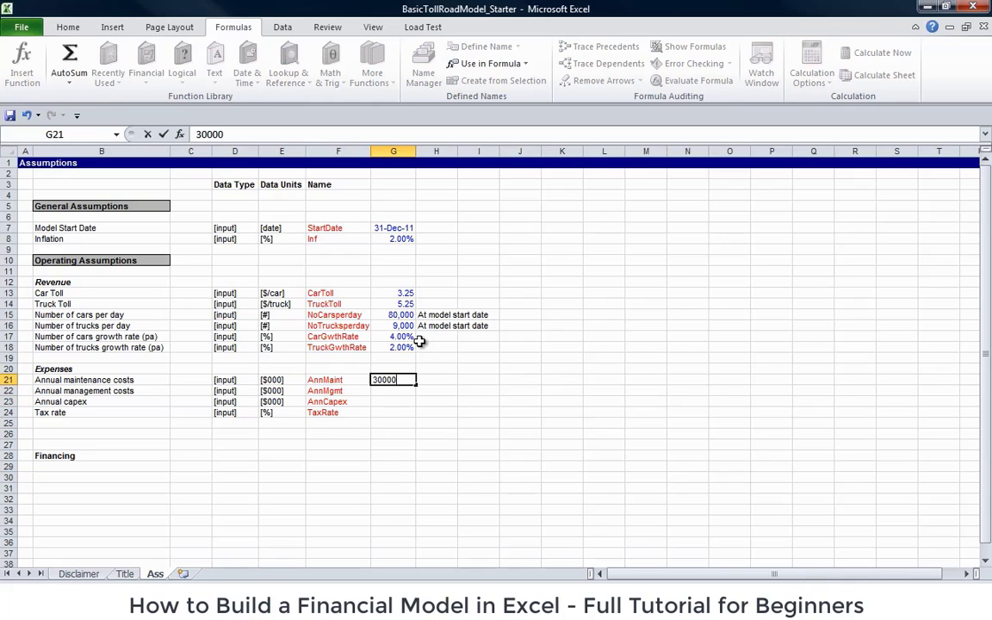
{"action": "key", "text": "Return"}
{"action": "key", "text": "Up"}
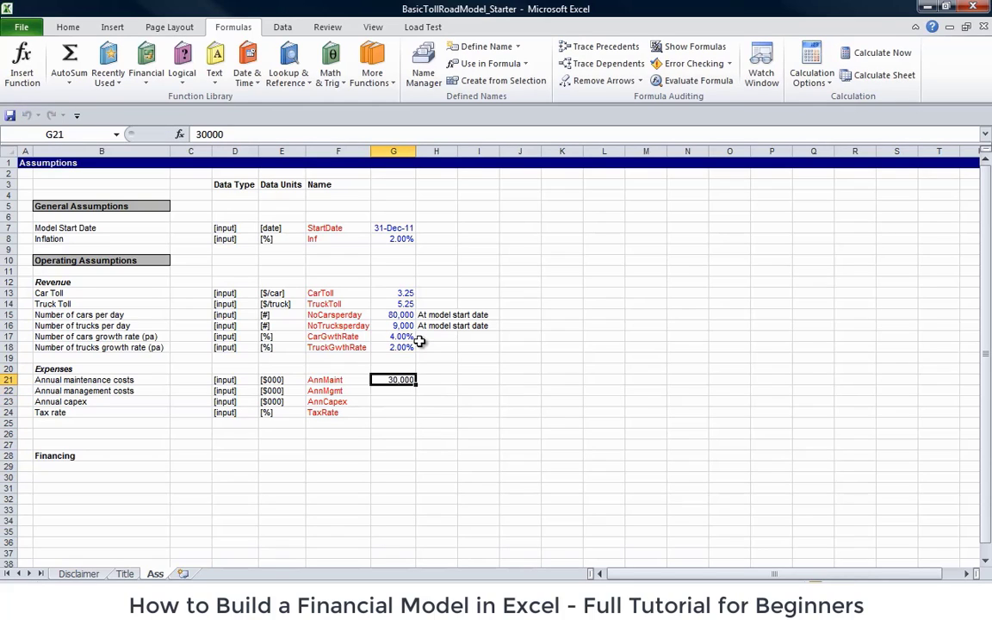
- Enter 5,000 in G22 as the annual management costs, formatted with a thousands separator
{"action": "key", "text": "Down"}
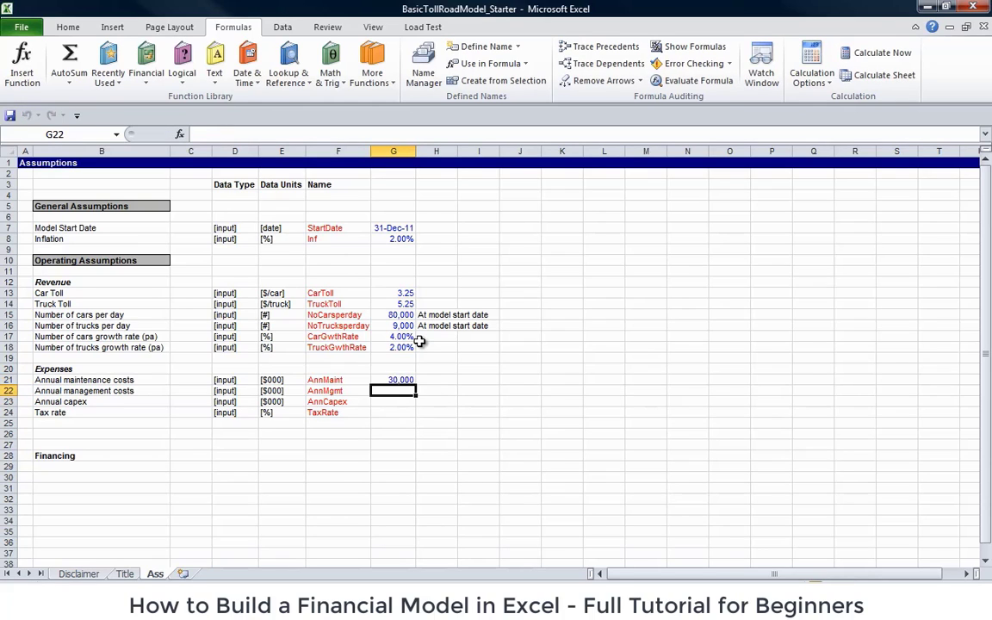
{"action": "type", "text": "5000"}
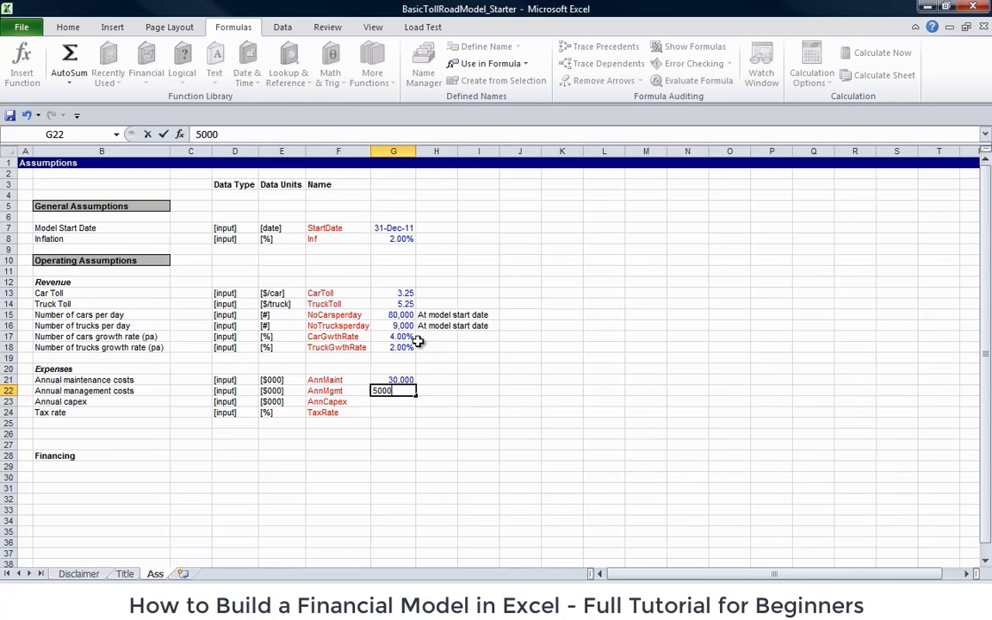
{"action": "key", "text": "Return"}
{"action": "key", "text": "Up"}
{"action": "key", "text": "ctrl+shift+1"}
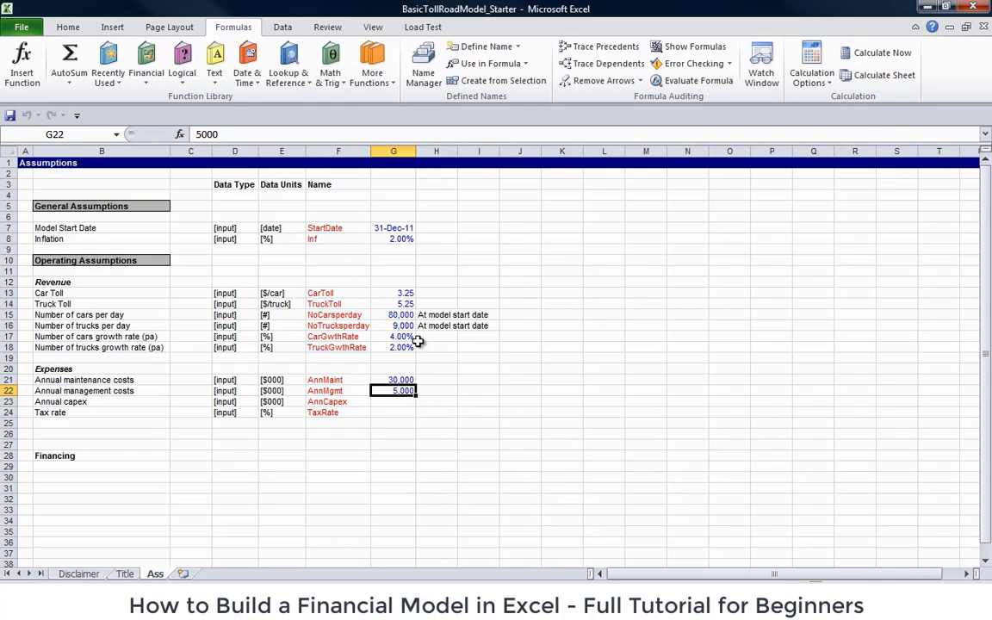
- Enter 2,500 in G23 as the annual capex, formatted with a thousands separator
{"action": "key", "text": "Down"}
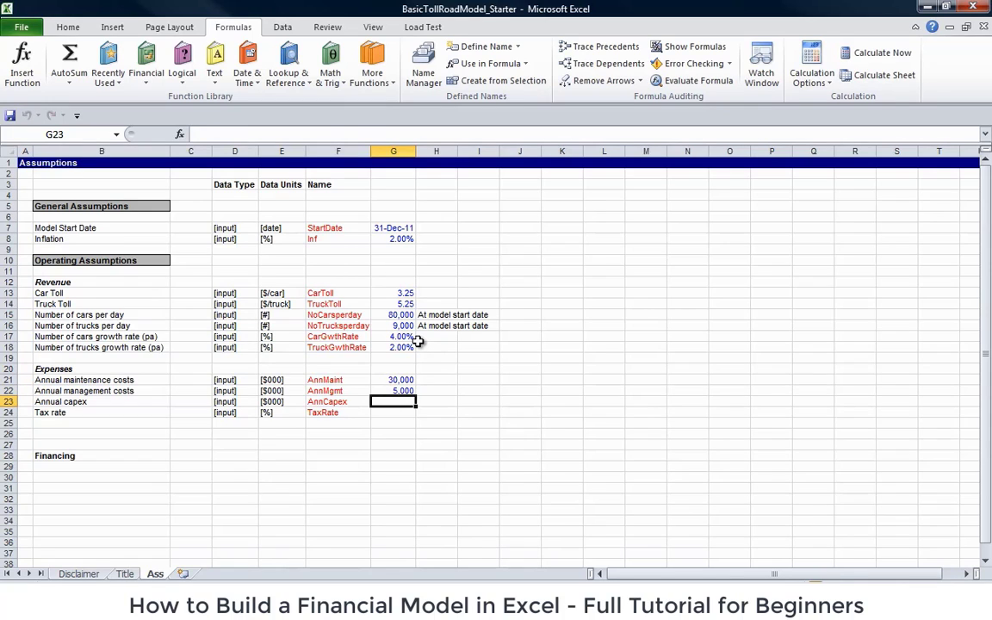
{"action": "type", "text": "25000"}
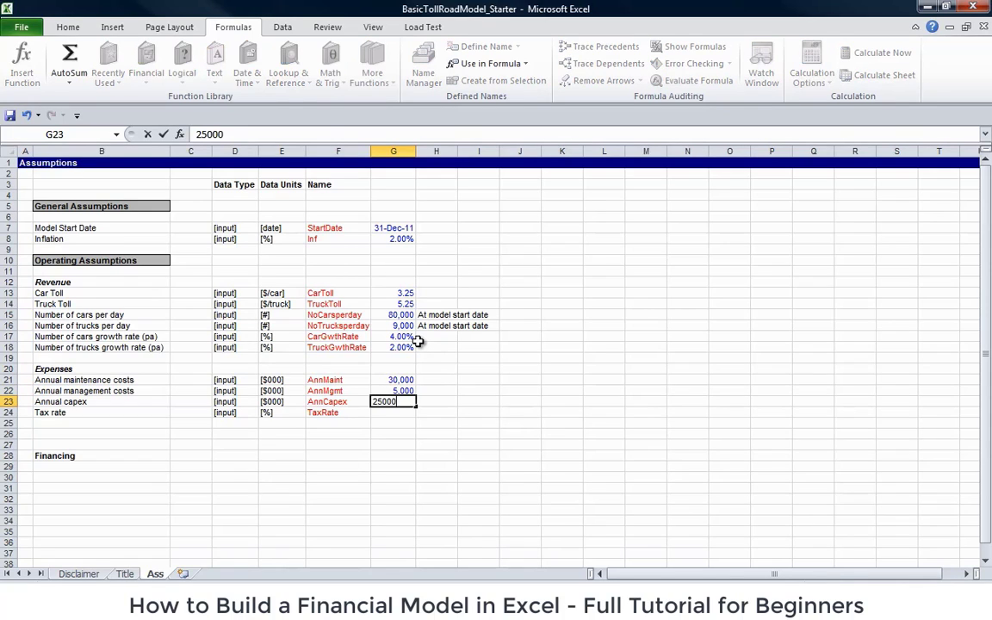
{"action": "key", "text": "BackSpace"}
{"action": "key", "text": "Return"}
{"action": "key", "text": "Up"}
{"action": "key", "text": "ctrl+shift+1"}
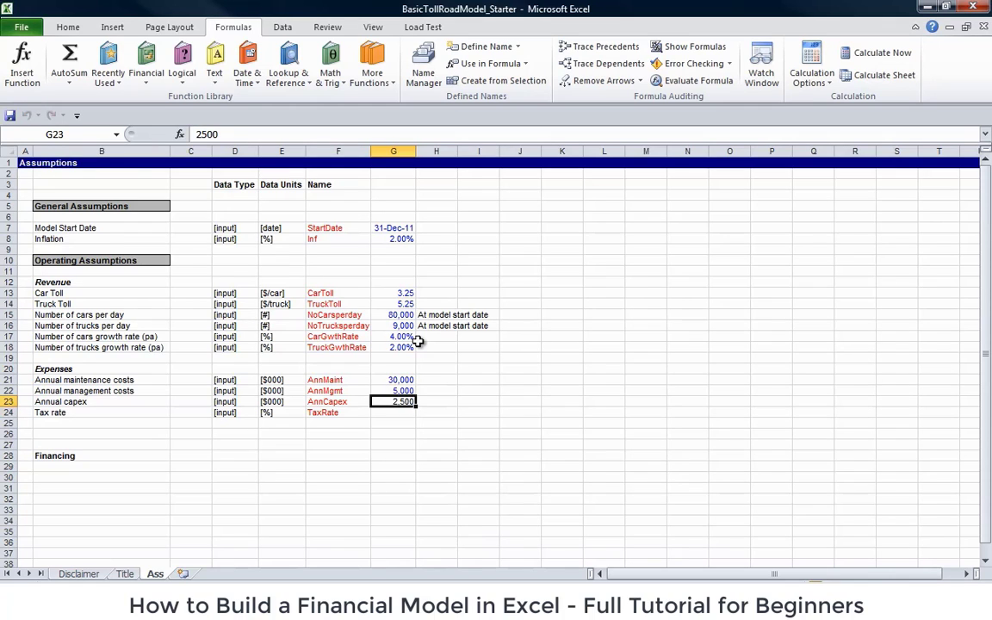
- Enter 30% in G24 as the tax rate, formatted as a percentage with two decimals
{"action": "key", "text": "Down"}
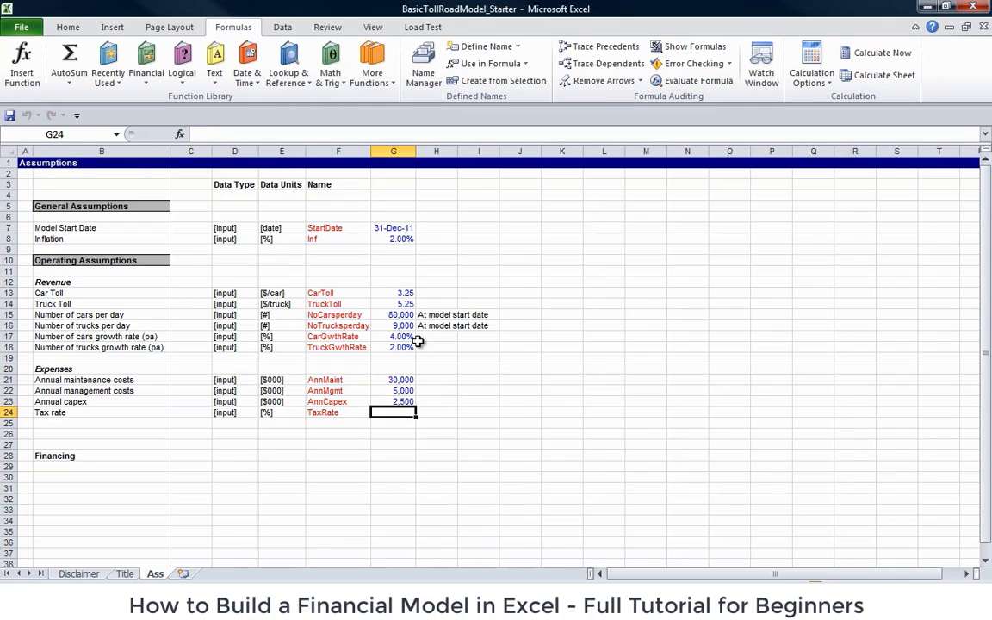
{"action": "type", "text": "30%"}
{"action": "key", "text": "Return"}
{"action": "key", "text": "Up"}
{"action": "key", "text": "ctrl+shift+5"}
- Delete the two surplus blank rows 26 and 27 above the Financing heading
{"action": "key", "text": "Left"}
{"action": "key", "text": "Down"}
{"action": "key", "text": "Down"}
{"action": "key", "text": "Down"}
{"action": "key", "text": "Down"}
{"action": "key", "text": "Down"}
{"action": "key", "text": "Down"}
{"action": "key", "text": "Down"}
{"action": "key", "text": "Left"}
{"action": "key", "text": "Left"}
{"action": "key", "text": "Up"}
{"action": "key", "text": "Left"}
{"action": "key", "text": "Left"}
{"action": "key", "text": "Up"}
{"action": "key", "text": "Up"}
{"action": "key", "text": "Up"}
{"action": "key", "text": "Up"}
{"action": "key", "text": "Left"}
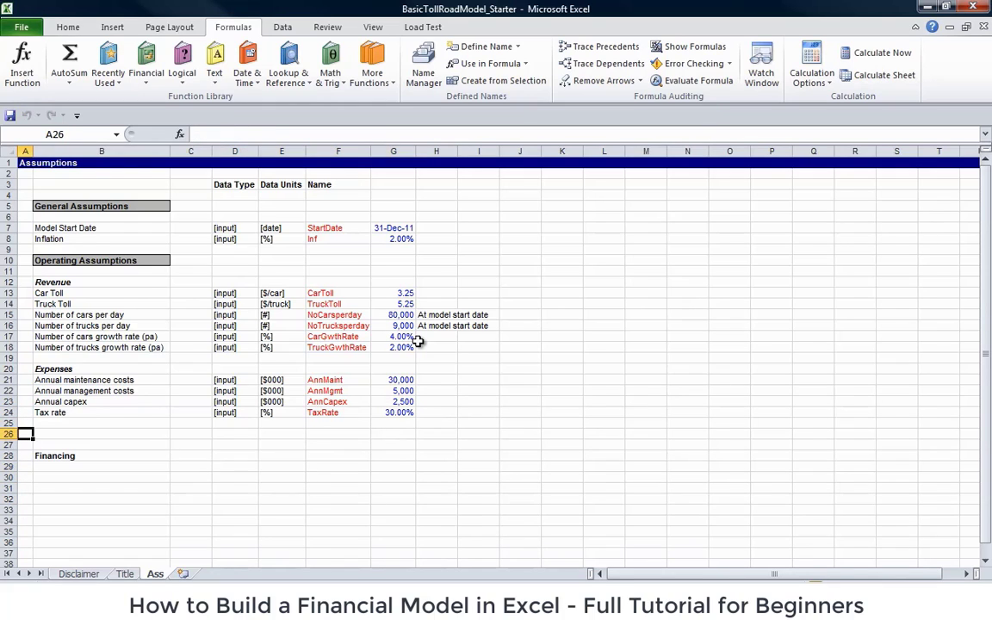
{"action": "key", "text": "shift+space"}
{"action": "key", "text": "shift+Down"}
{"action": "key", "text": "ctrl+minus"}
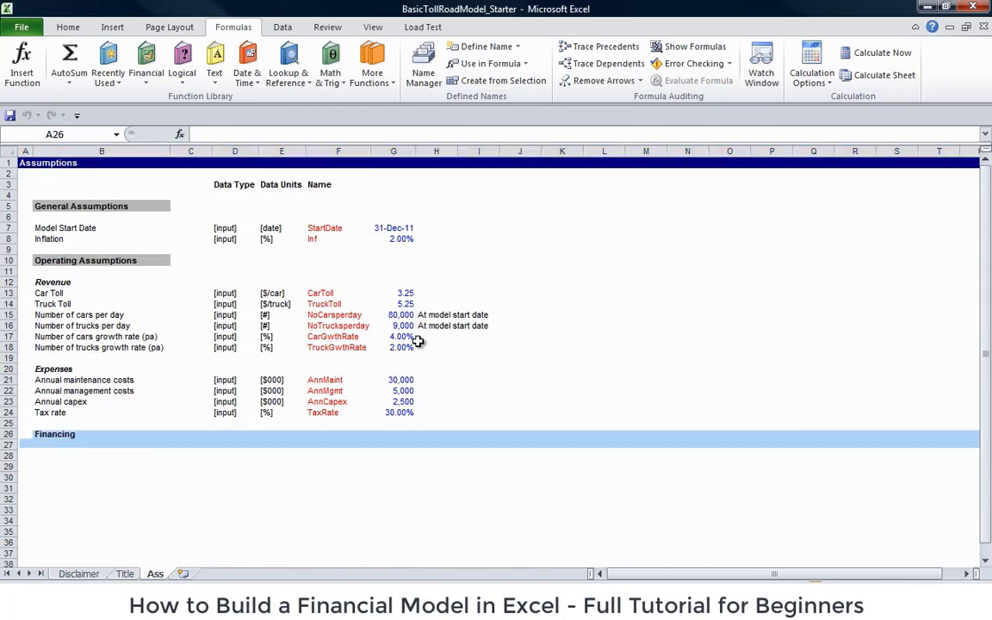
{"action": "key", "text": "Right"}
{"action": "key", "text": "Down"}
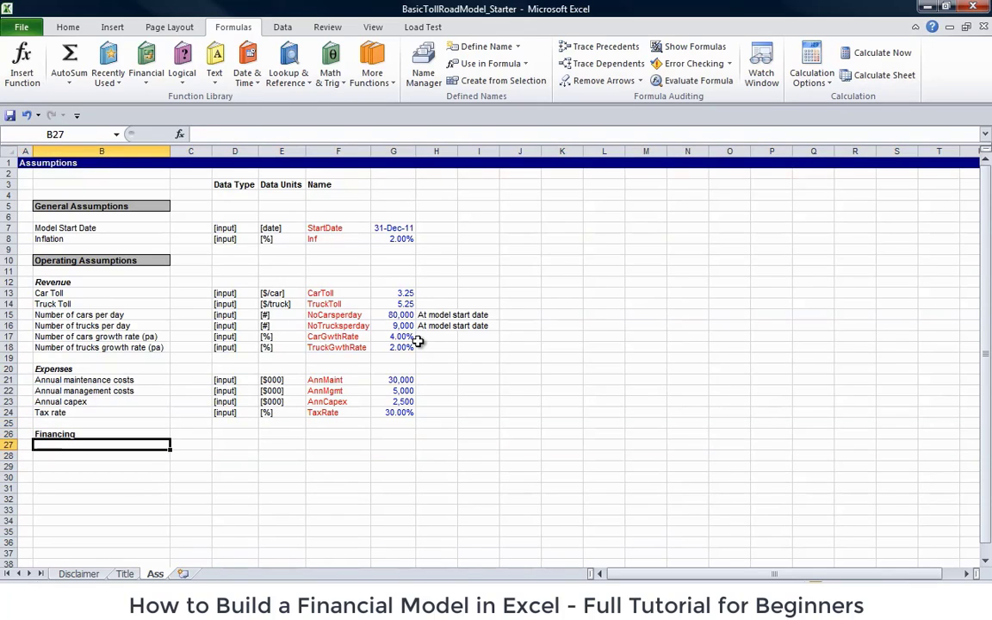
{"action": "key", "text": "Up"}
{"action": "key", "text": "Up"}
{"action": "key", "text": "Up"}
{"action": "key", "text": "Right"}
{"action": "key", "text": "Right"}
{"action": "key", "text": "Right"}
{"action": "key", "text": "Right"}
{"action": "key", "text": "Right"}
{"action": "key", "text": "Right"}
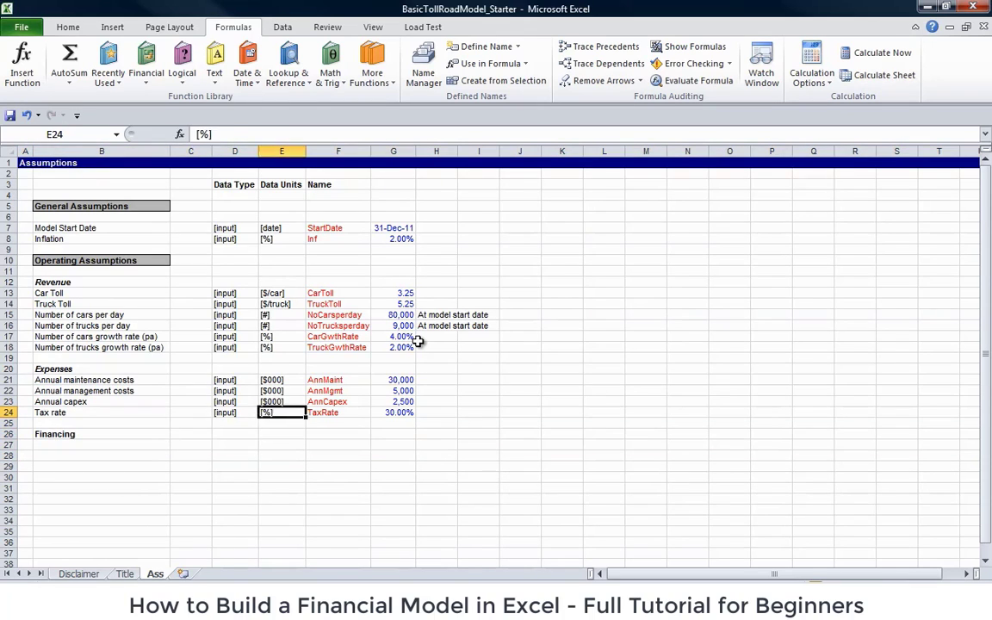
{"action": "key", "text": "Left"}
{"action": "key", "text": "Left"}
{"action": "key", "text": "Right"}
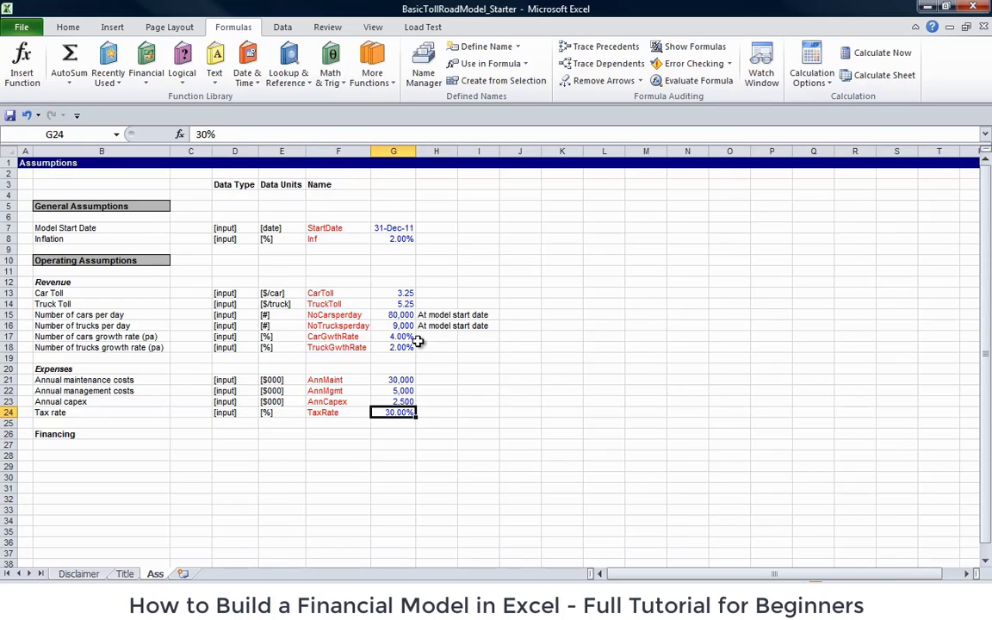
{"action": "key", "text": "Left"}
{"action": "key", "text": "Right"}
{"action": "key", "text": "Up"}
{"action": "key", "text": "Left"}
{"action": "key", "text": "Right"}
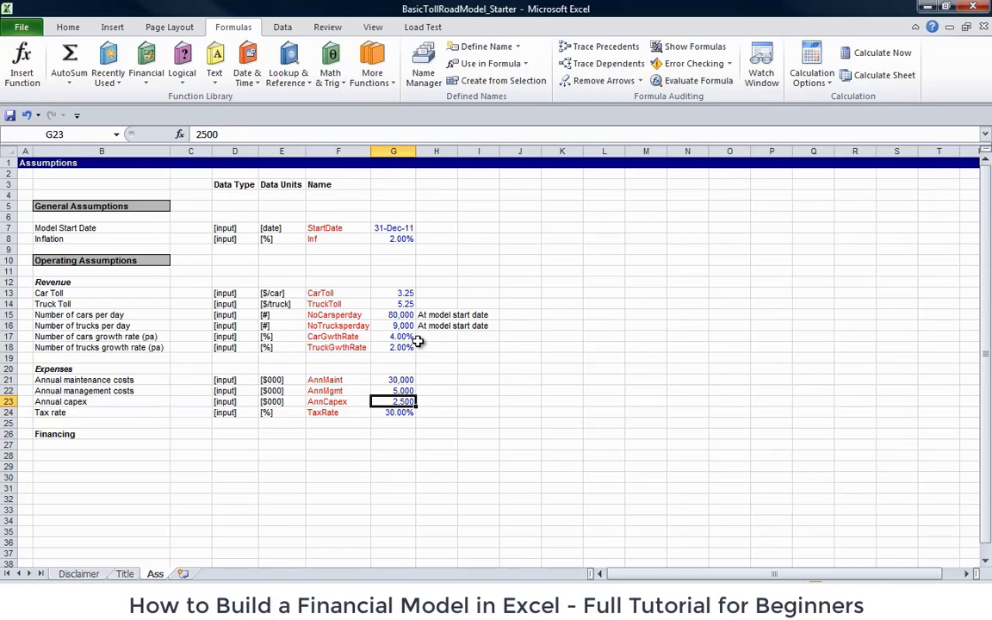
{"action": "key", "text": "Left"}
{"action": "key", "text": "Left"}
{"action": "key", "text": "Left"}
{"action": "key", "text": "Left"}
{"action": "key", "text": "Left"}
{"action": "key", "text": "Right"}
{"action": "key", "text": "Right"}
{"action": "key", "text": "Right"}
{"action": "key", "text": "Right"}
{"action": "key", "text": "Right"}
{"action": "key", "text": "Left"}
{"action": "key", "text": "Left"}
{"action": "key", "text": "Left"}
{"action": "key", "text": "Left"}
{"action": "key", "text": "Left"}
{"action": "key", "text": "Down"}
{"action": "key", "text": "Down"}
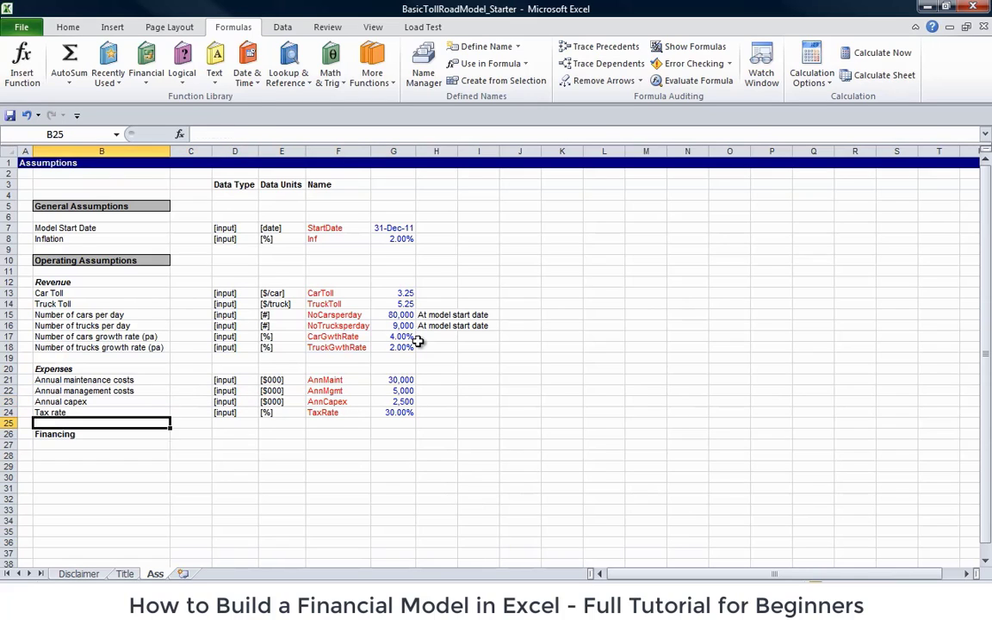
- Enter the row label "Debt Amount" in B27 under the Financing heading
{"action": "key", "text": "Down"}
{"action": "key", "text": "Down"}
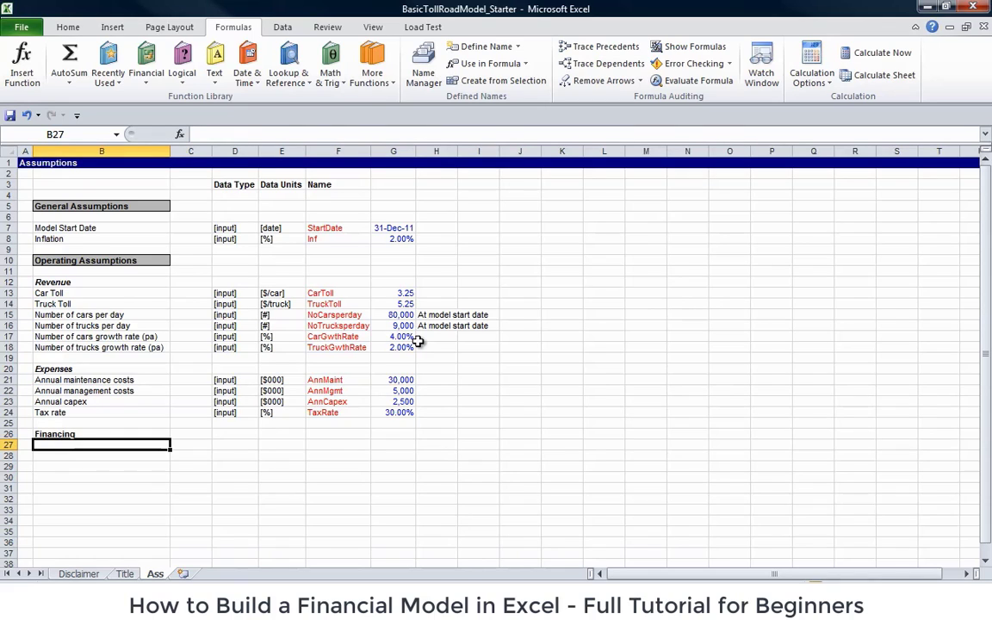
{"action": "type", "text": "Debt"}
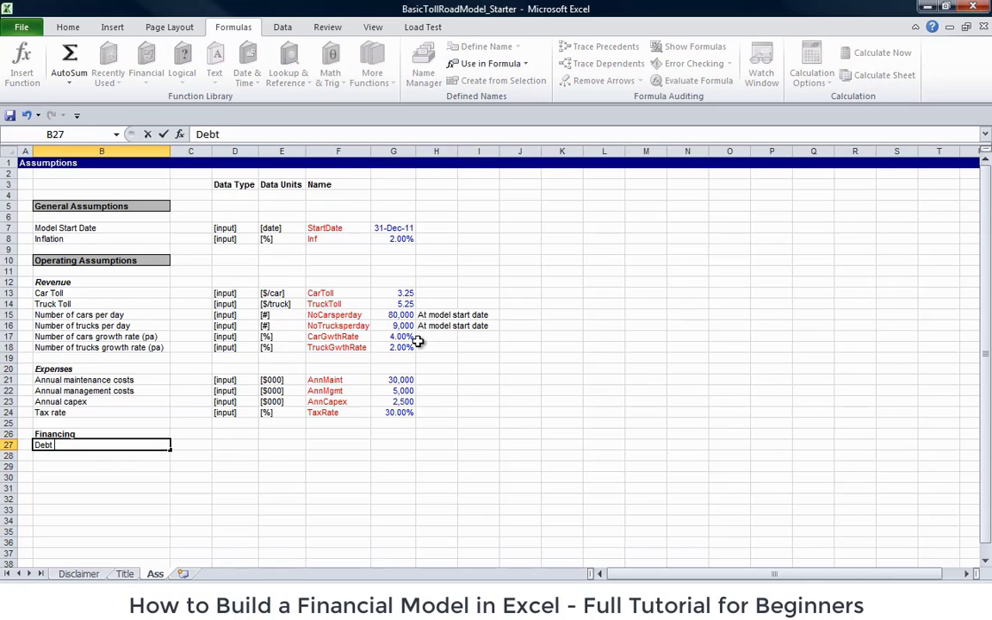
{"action": "type", "text": " Amount"}
{"action": "key", "text": "Return"}
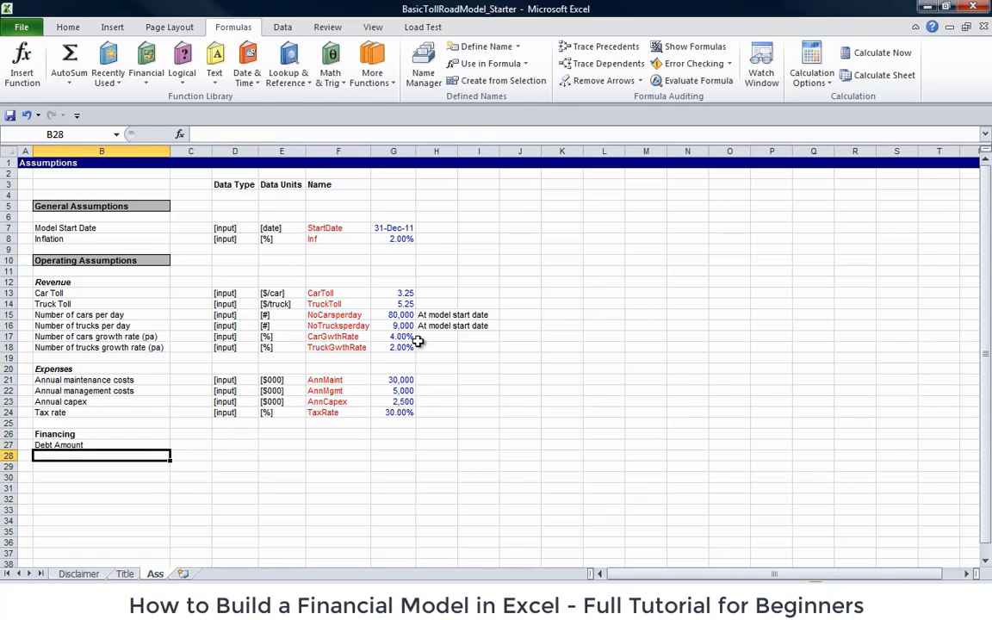
- Enter the row label "Interest rate" in B28, below Debt Amount
{"action": "key", "text": "Up"}
{"action": "key", "text": "Down"}
{"action": "type", "text": "Interest"}
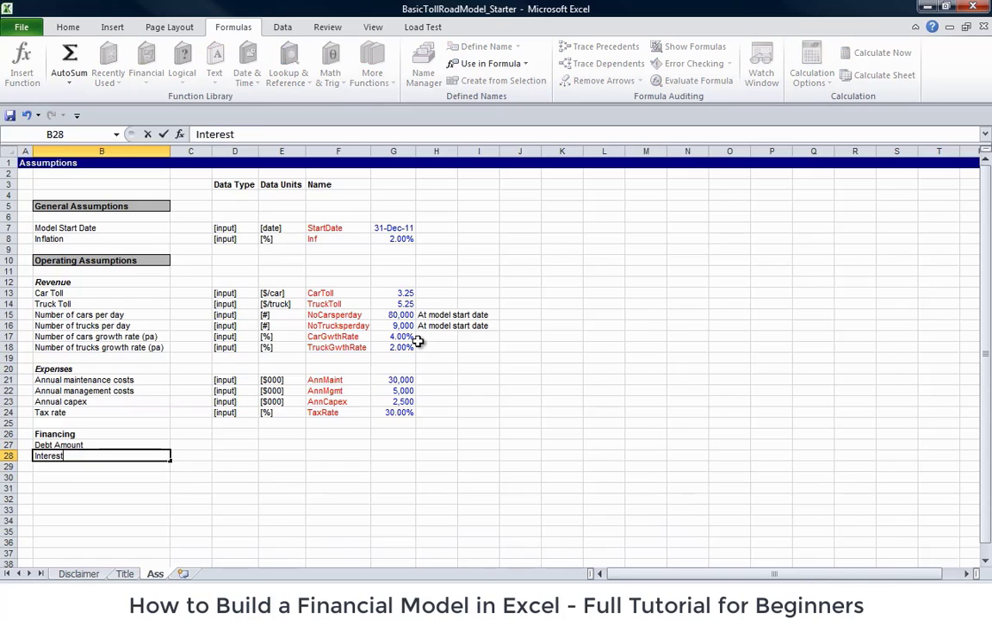
{"action": "key", "text": "Return"}
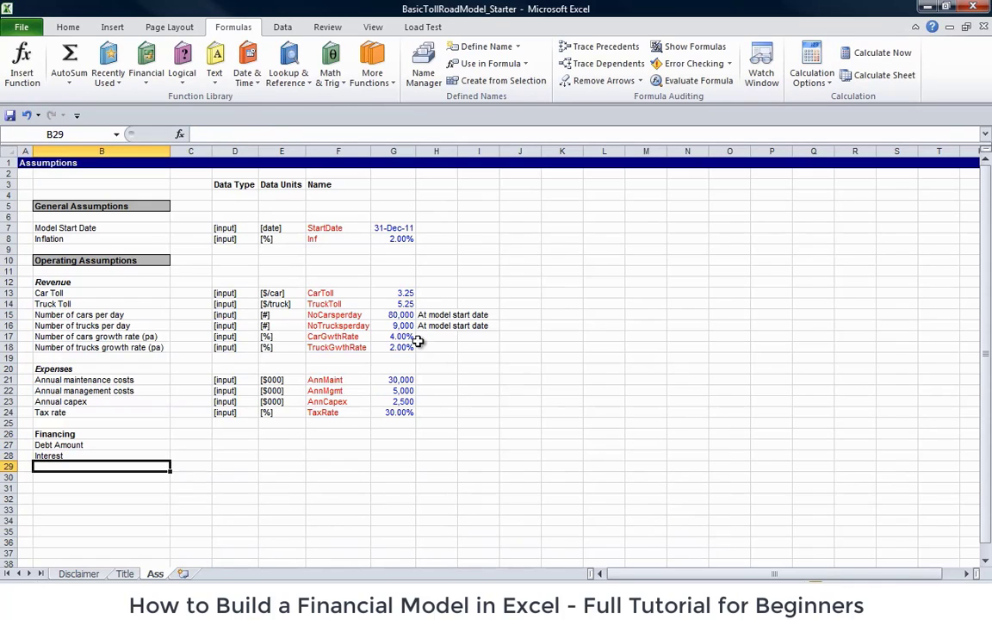
{"action": "key", "text": "Up"}
{"action": "key", "text": "F2"}
{"action": "type", "text": "rate"}
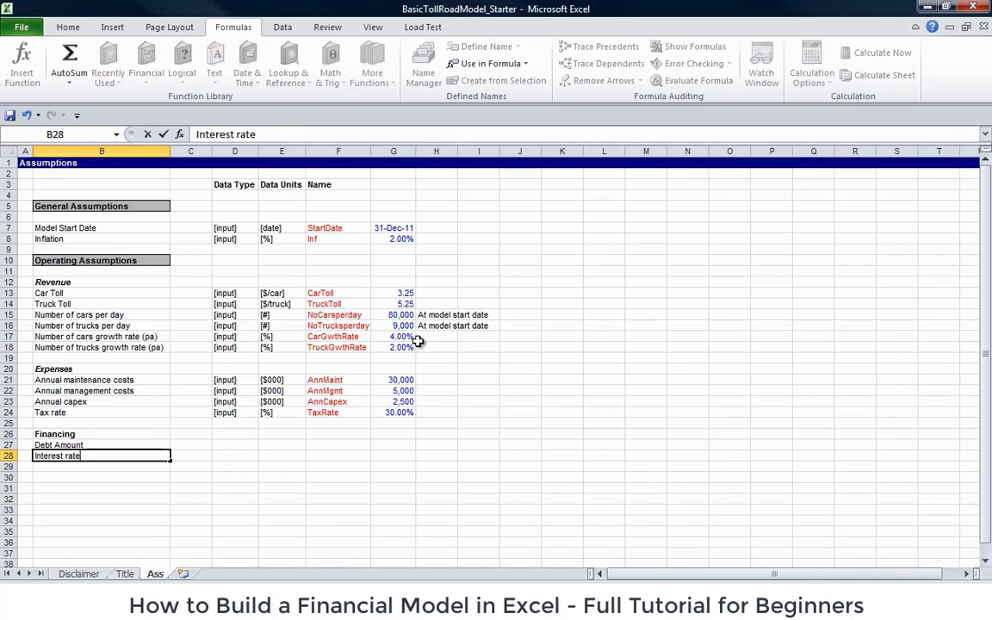
{"action": "key", "text": "Return"}
- Enter the row labels "Term of Debt (yrs)" in B29 and "Equity discount rate" in B30
{"action": "type", "text": "Term "}
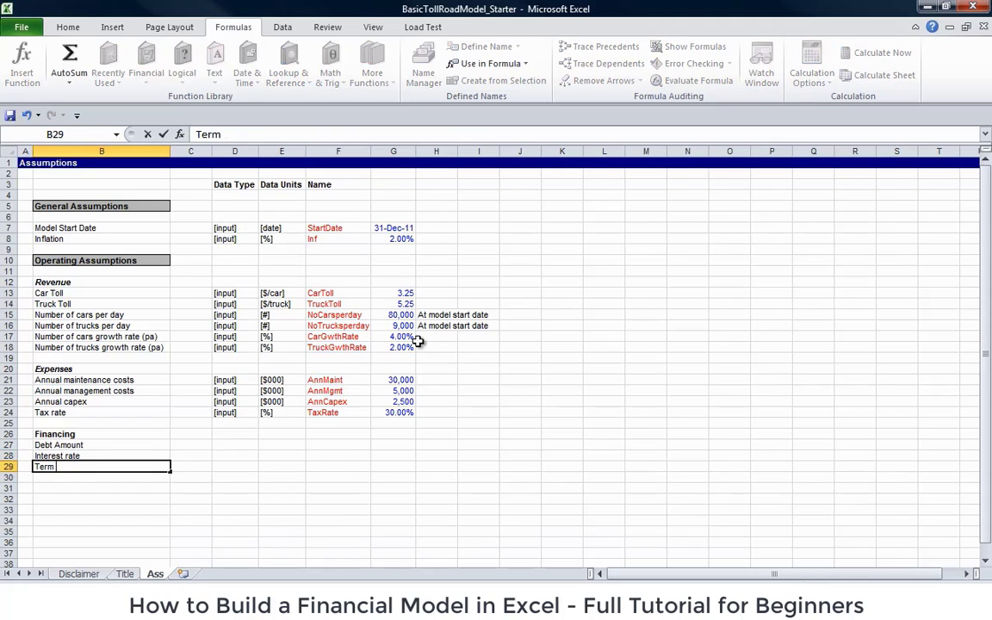
{"action": "type", "text": "of Debt (yrs)"}
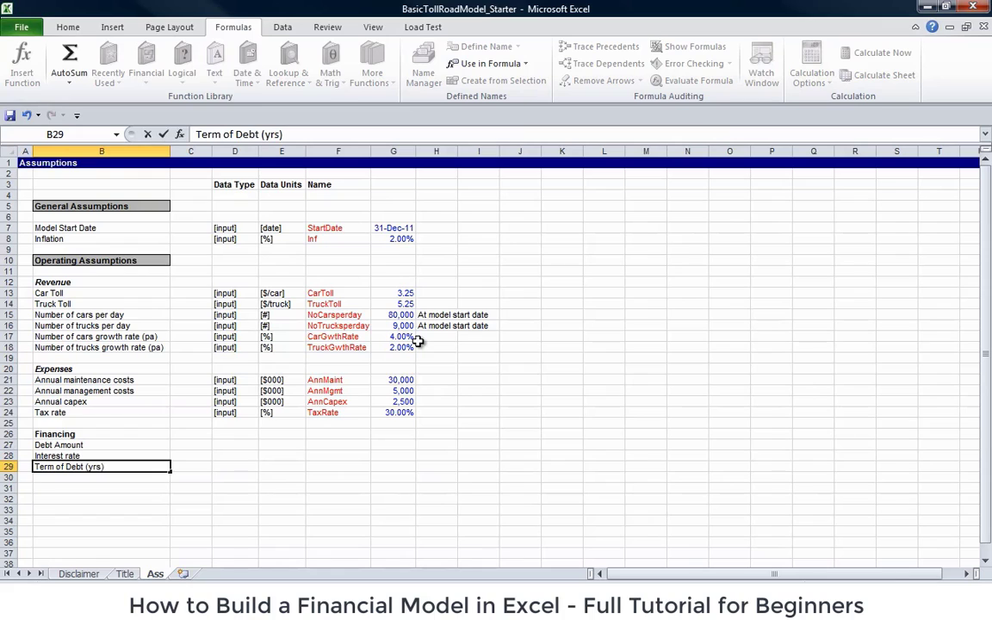
{"action": "key", "text": "Return"}
{"action": "type", "text": "Equity "}
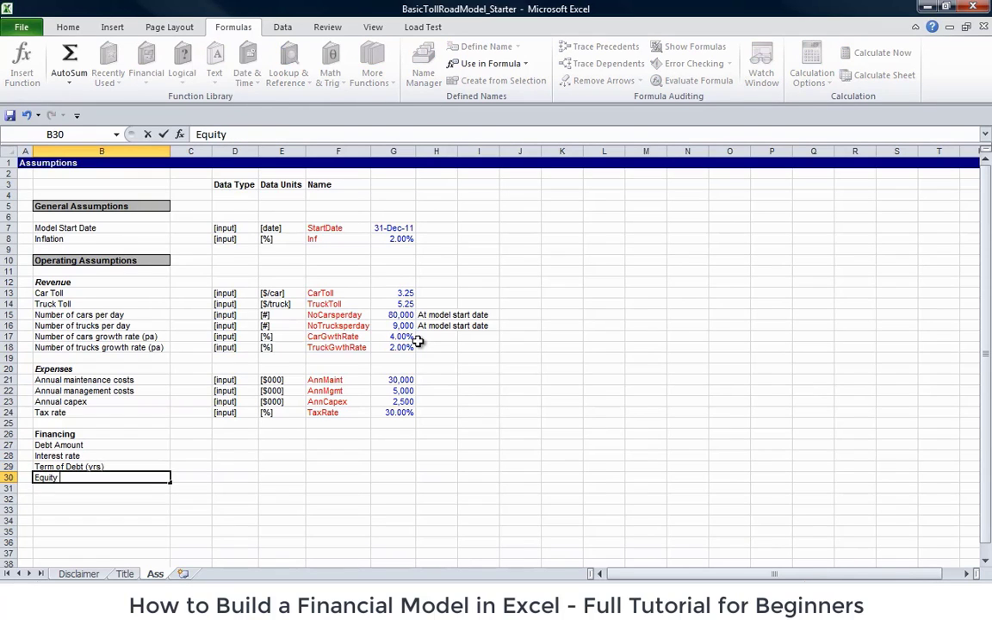
{"action": "type", "text": "discount rate"}
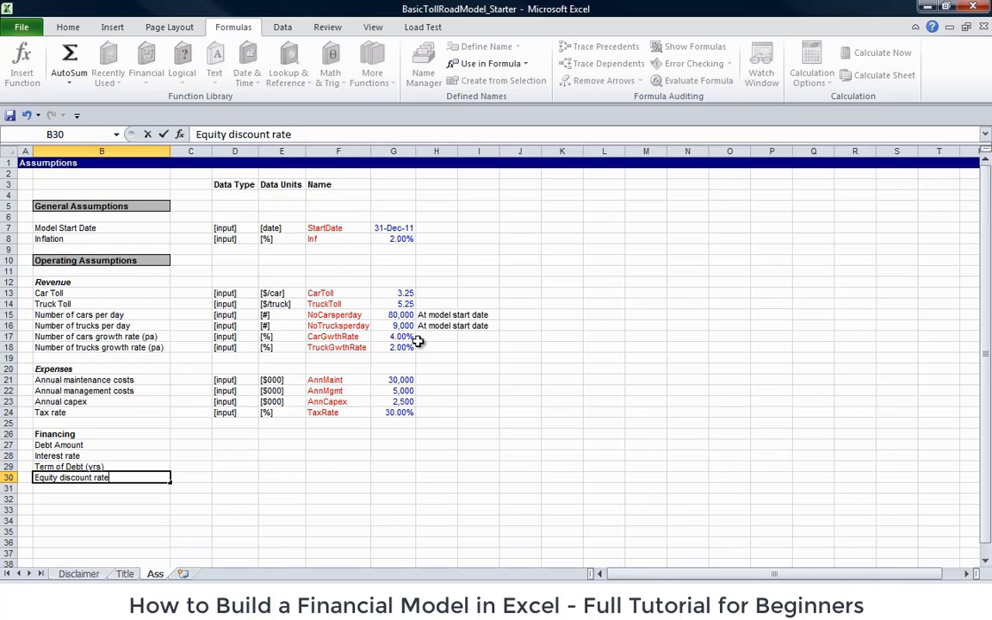
{"action": "key", "text": "Return"}
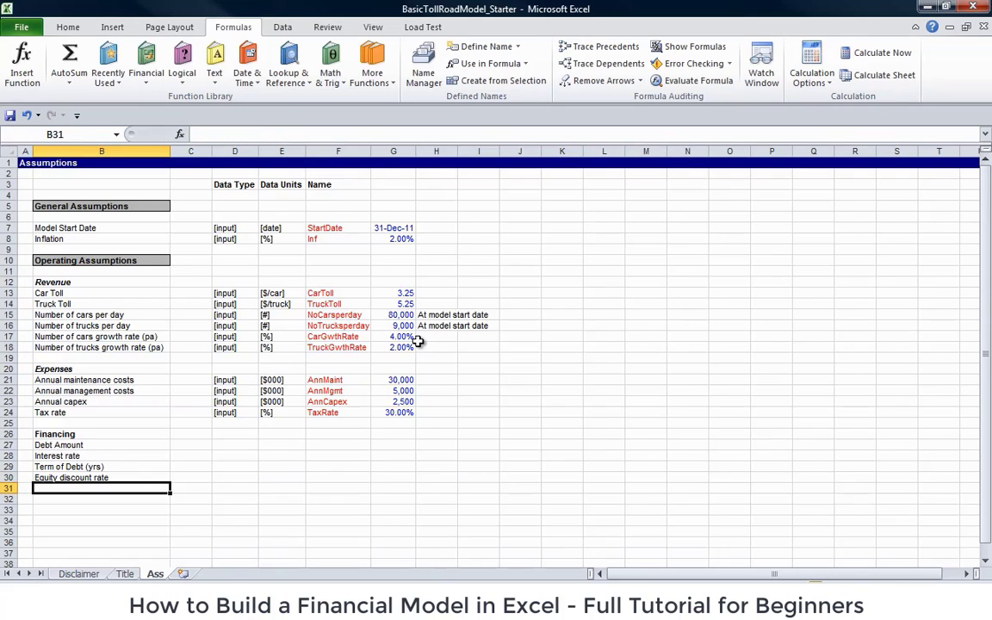
- Enter the row label "Target DSCR" in B31 as the last Financing item
{"action": "type", "text": "Targe"}
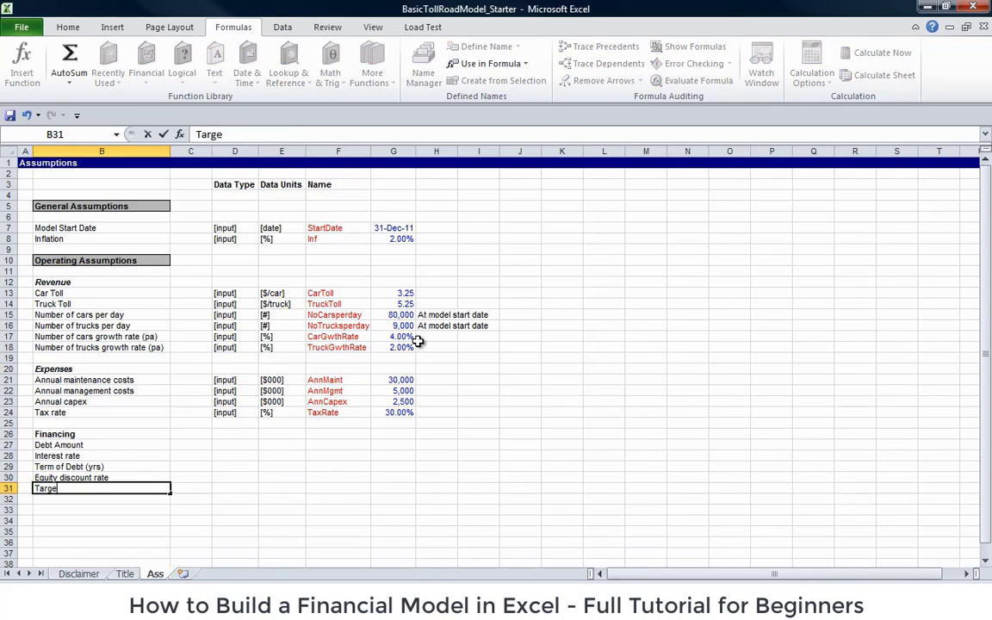
{"action": "type", "text": "t DSCR"}
{"action": "key", "text": "Return"}
- Copy the [input] data type from D23:D24 to all five Financing rows, D27:D31
{"action": "key", "text": "Up"}
{"action": "key", "text": "Right"}
{"action": "key", "text": "Up"}
{"action": "key", "text": "Up"}
{"action": "key", "text": "Up"}
{"action": "key", "text": "Up"}
{"action": "key", "text": "Up"}
{"action": "key", "text": "Up"}
{"action": "key", "text": "Right"}
{"action": "key", "text": "Up"}
{"action": "key", "text": "Up"}
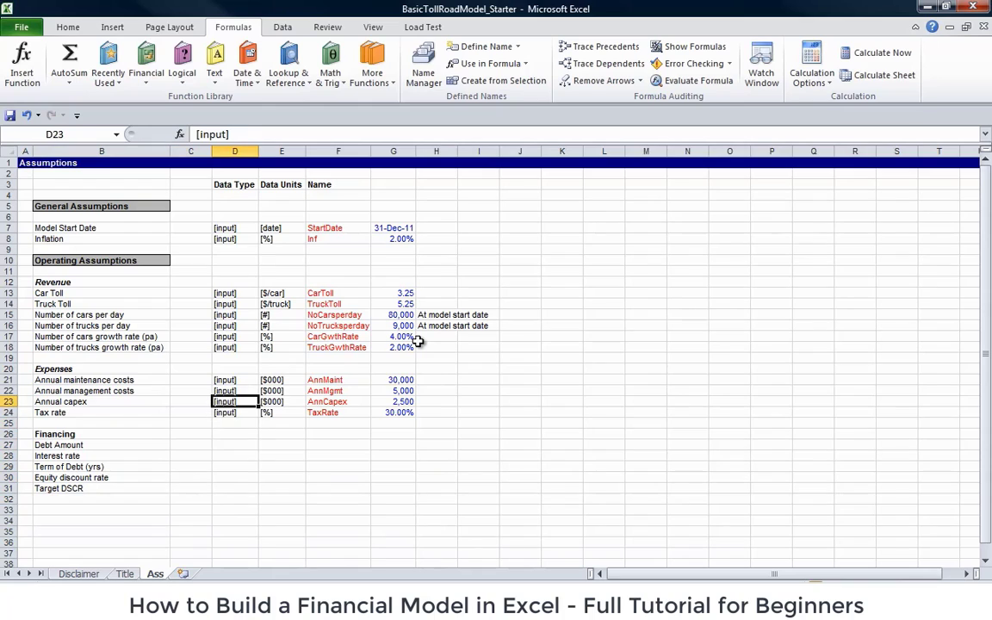
{"action": "key", "text": "shift+Down"}
{"action": "key", "text": "ctrl+c"}
{"action": "key", "text": "Down"}
{"action": "key", "text": "Down"}
{"action": "key", "text": "Down"}
{"action": "key", "text": "Down"}
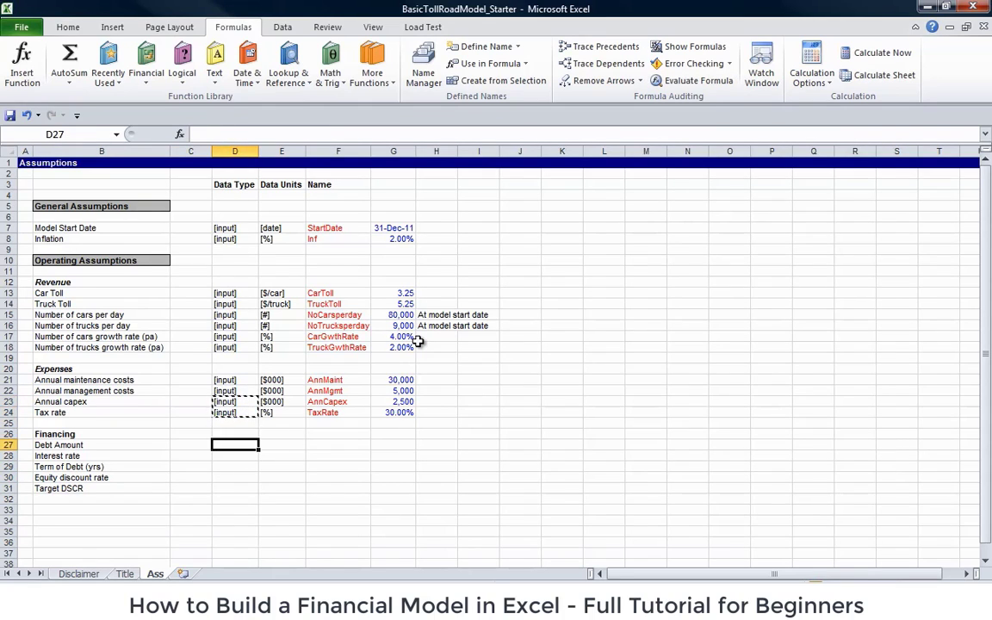
{"action": "key", "text": "ctrl+v"}
{"action": "key", "text": "Down"}
{"action": "key", "text": "Down"}
{"action": "key", "text": "ctrl+v"}
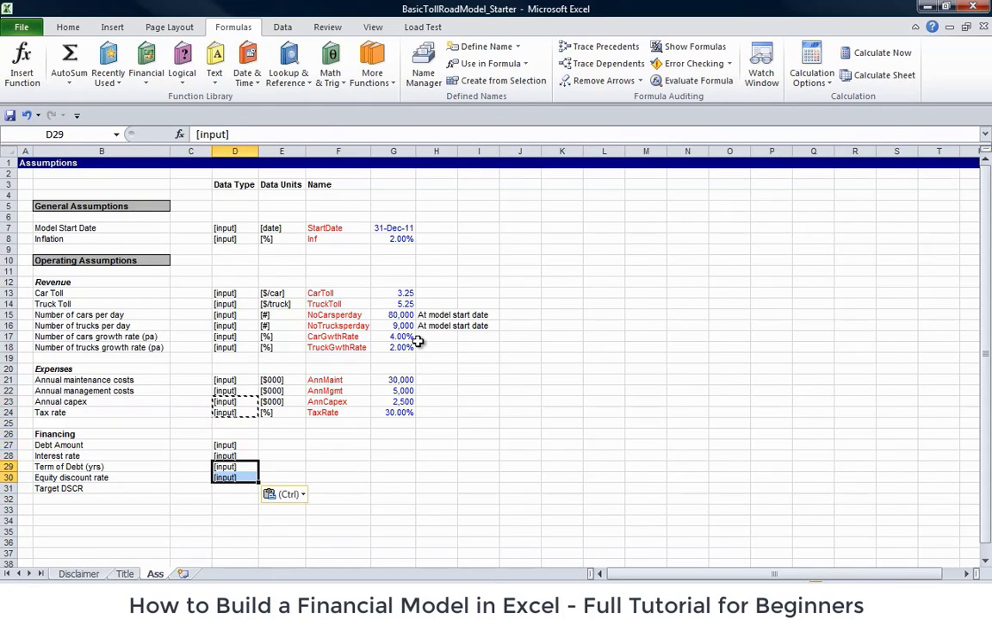
{"action": "key", "text": "Down"}
{"action": "key", "text": "ctrl+v"}
{"action": "key", "text": "Escape"}
- Copy the [$000] unit from E21 to the Debt Amount row in E27
{"action": "key", "text": "Up"}
{"action": "key", "text": "Up"}
{"action": "key", "text": "Up"}
{"action": "key", "text": "Right"}
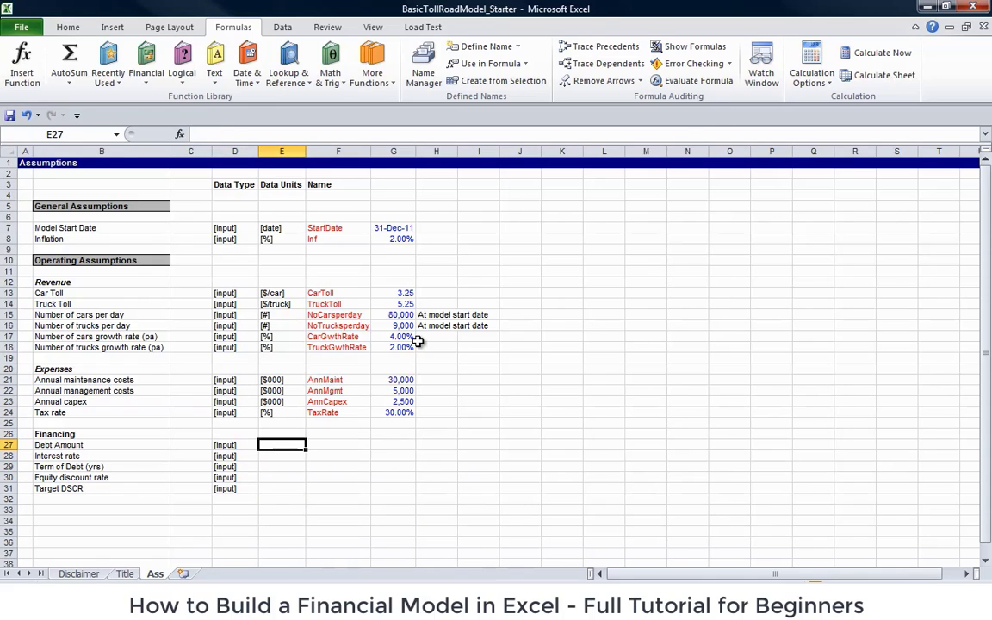
{"action": "key", "text": "Up"}
{"action": "key", "text": "Up"}
{"action": "key", "text": "Up"}
{"action": "key", "text": "Up"}
{"action": "key", "text": "Up"}
{"action": "key", "text": "Up"}
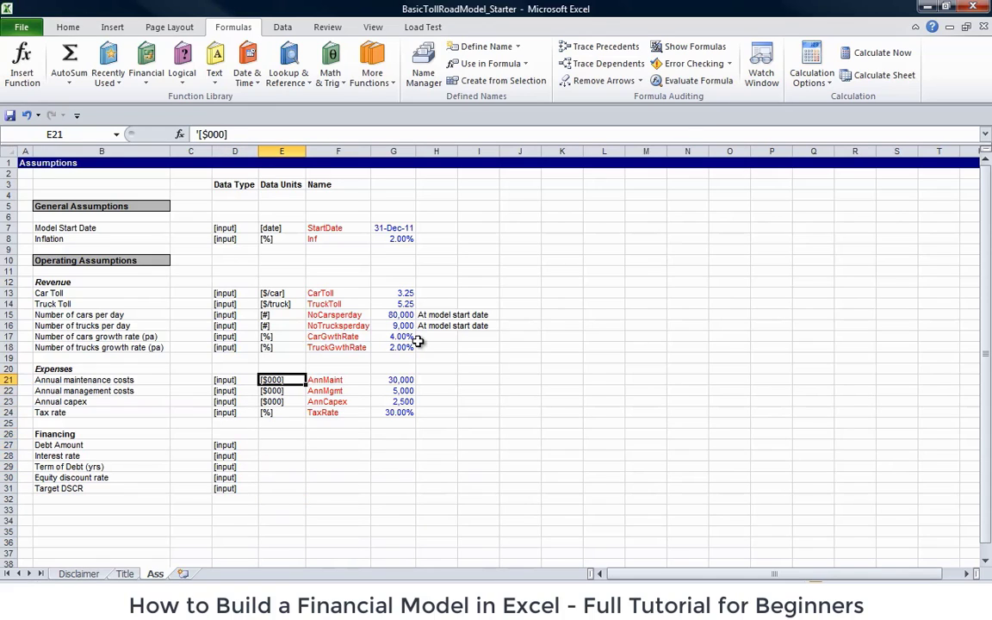
{"action": "key", "text": "ctrl+c"}
{"action": "key", "text": "Down"}
{"action": "key", "text": "Down"}
{"action": "key", "text": "Down"}
{"action": "key", "text": "Down"}
{"action": "key", "text": "Down"}
{"action": "key", "text": "Down"}
{"action": "key", "text": "ctrl+v"}
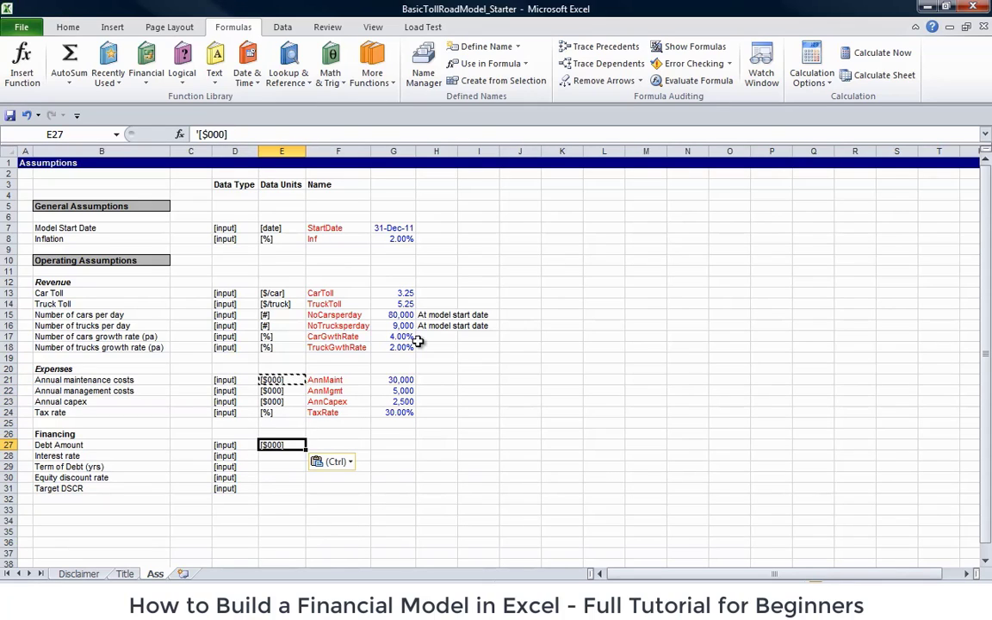
- Enter the units %, #, % and x for the last four Financing rows in E28:E31
{"action": "key", "text": "Down"}
{"action": "type", "text": "%"}
{"action": "key", "text": "Return"}
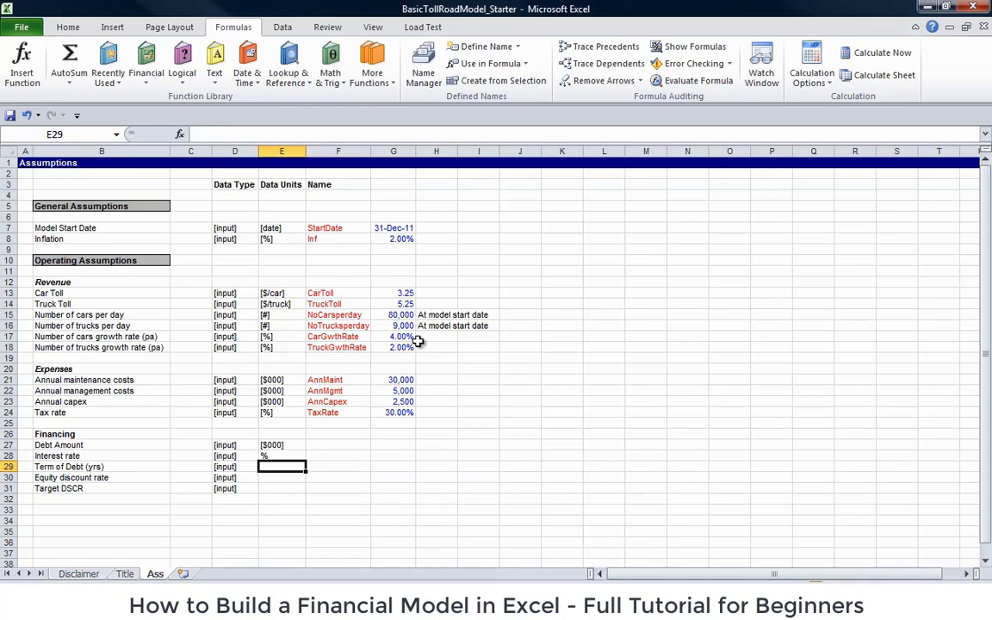
{"action": "type", "text": "#"}
{"action": "key", "text": "Return"}
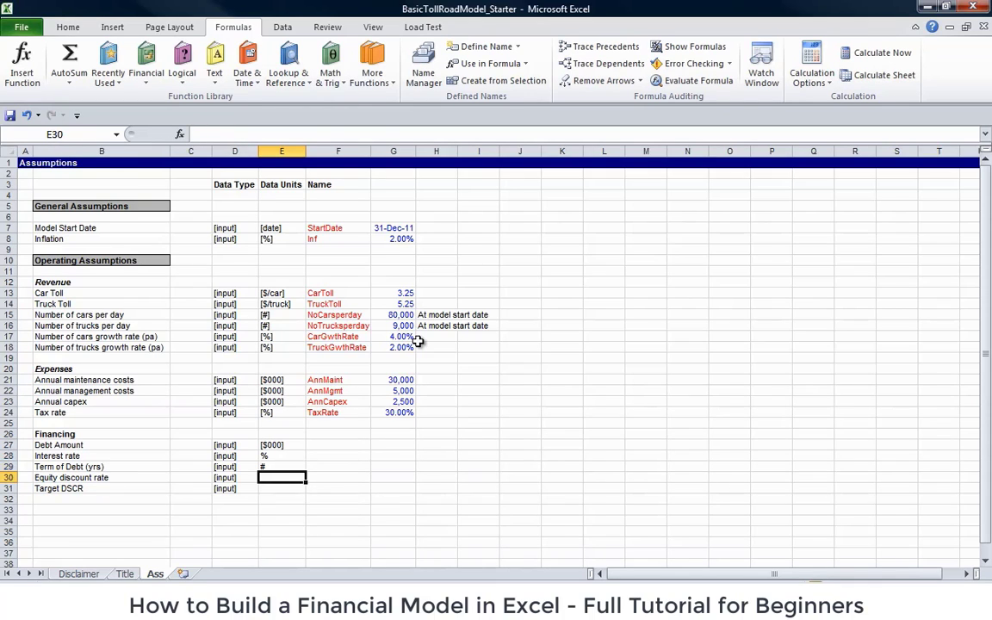
{"action": "type", "text": "%"}
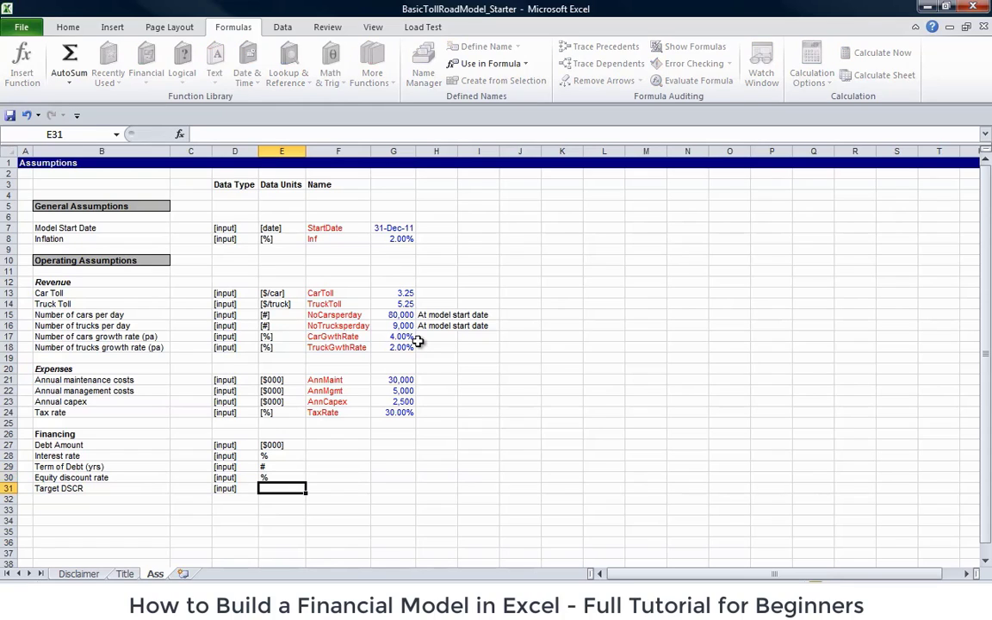
{"action": "key", "text": "Return"}
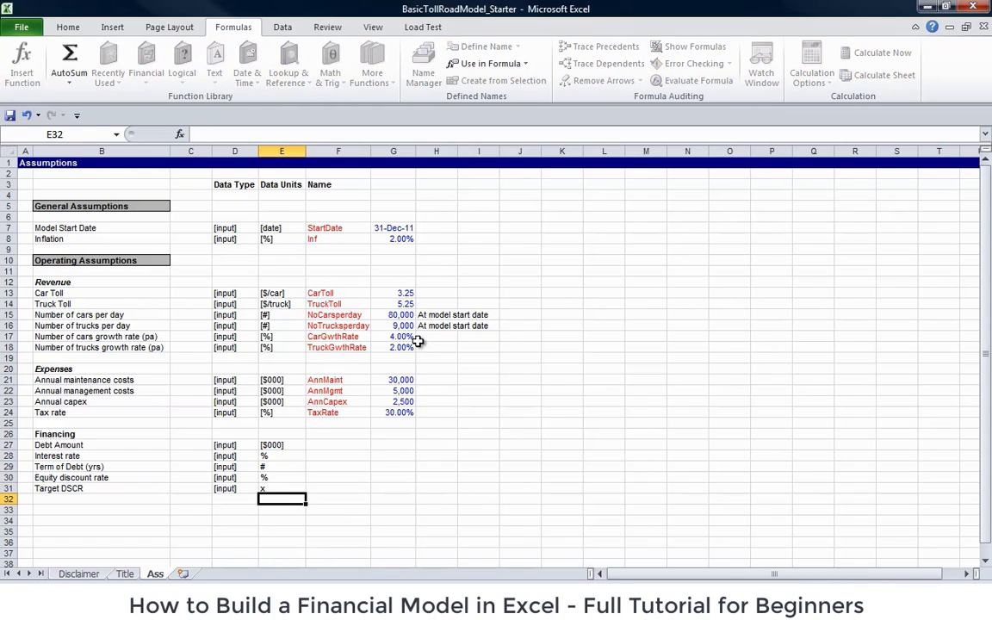
- Wrap the units in E28:E31 in square brackets to match the other data units
{"action": "key", "text": "shift+Up"}
{"action": "key", "text": "shift+Up"}
{"action": "key", "text": "shift+Up"}
{"action": "type", "text": "x"}
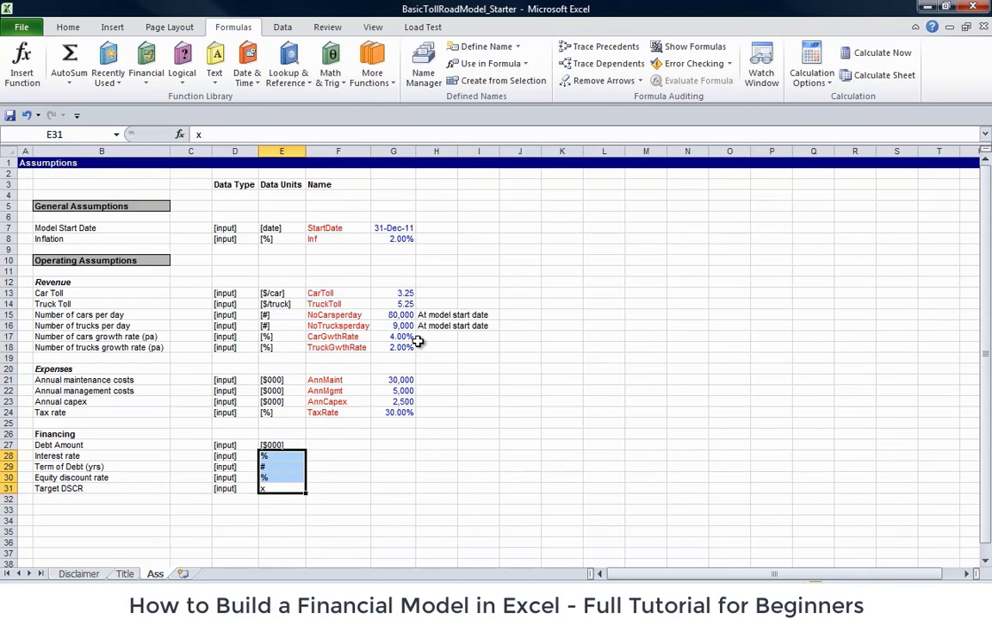
{"action": "key", "text": "ctrl+shift+b"}
- Enter the name TotalDebt for the Debt Amount row in F27
{"action": "key", "text": "Right"}
{"action": "key", "text": "Up"}
{"action": "key", "text": "Up"}
{"action": "key", "text": "Up"}
{"action": "key", "text": "Up"}
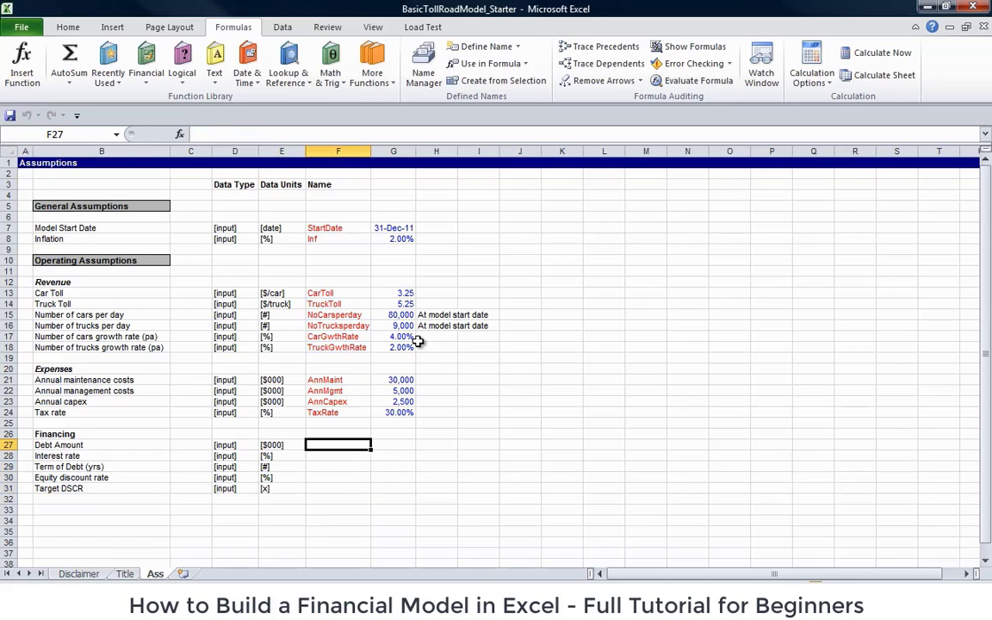
{"action": "type", "text": "TotalDebt"}
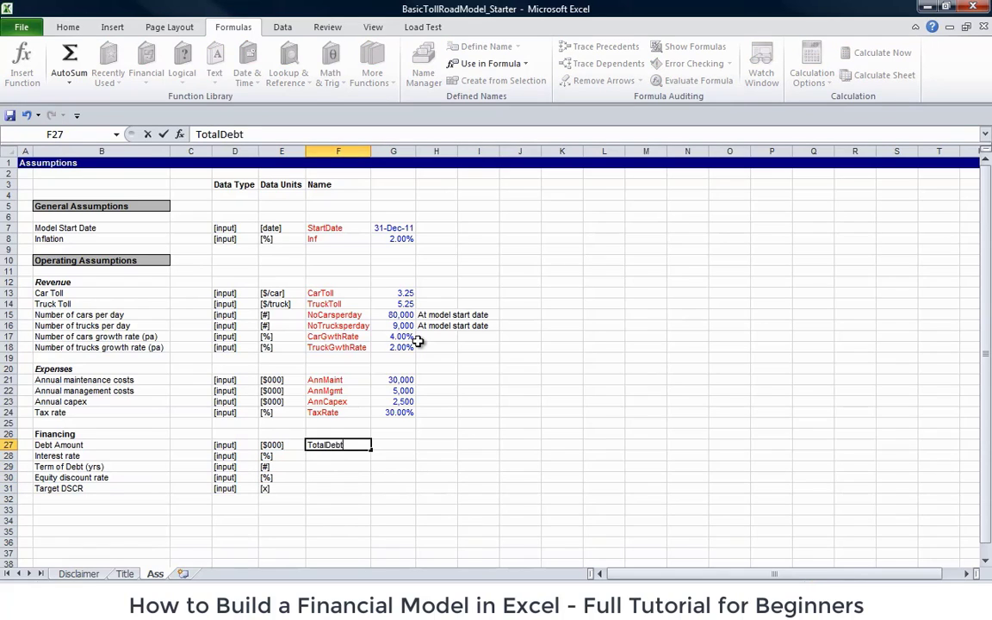
{"action": "key", "text": "Return"}
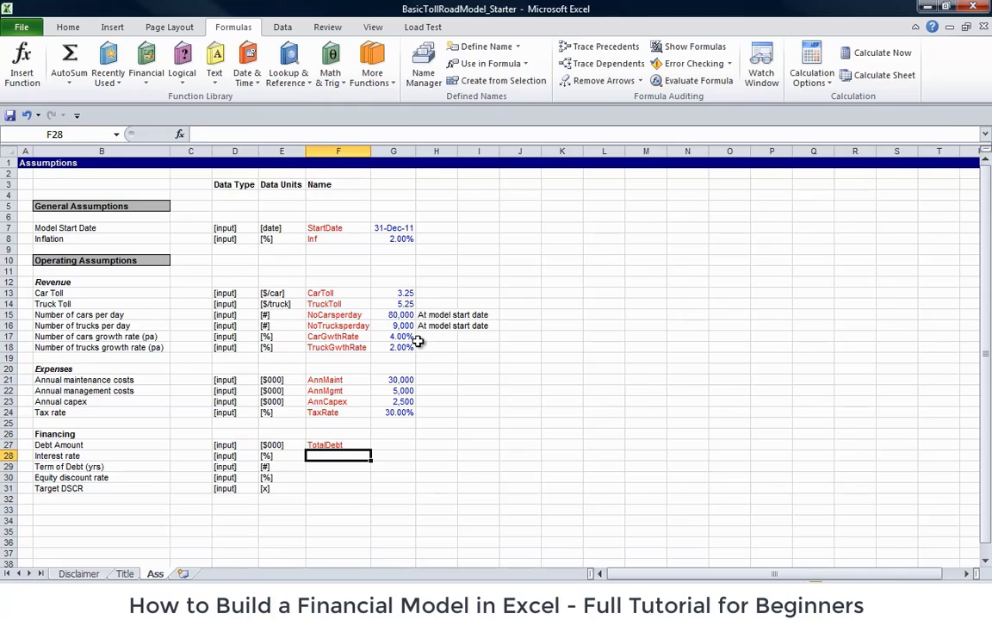
- Highlight the empty Debt Amount value cell G27 in yellow
{"action": "key", "text": "Up"}
{"action": "key", "text": "Right"}
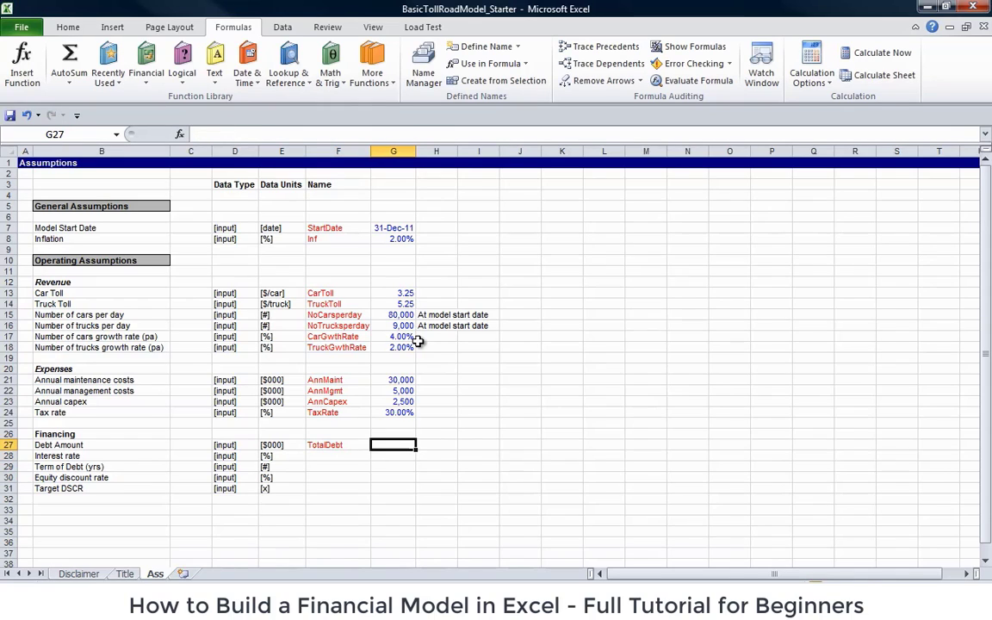
{"action": "key", "text": "ctrl+shift+y"}
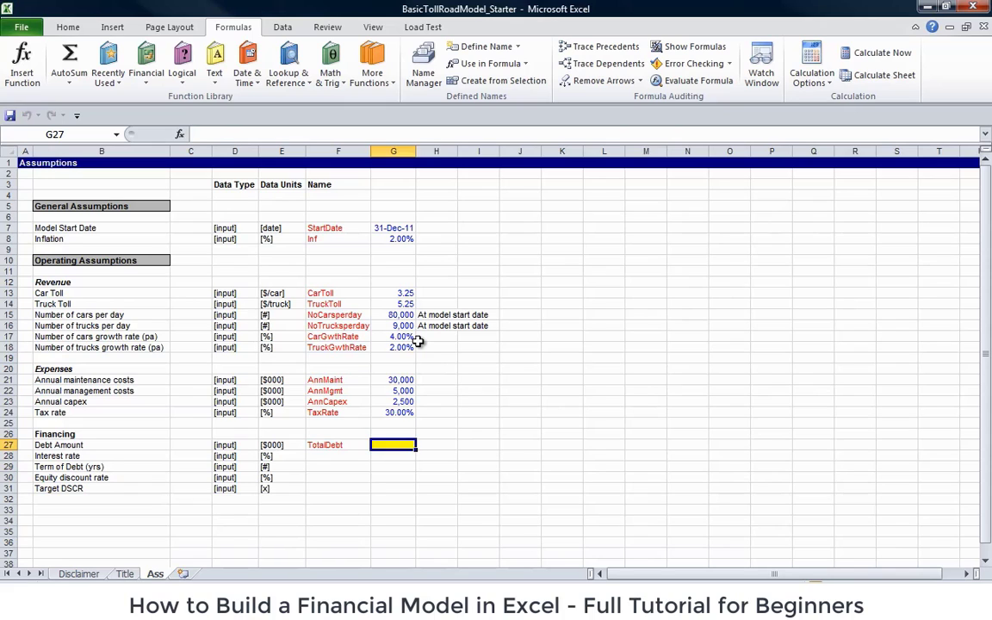
- Enter the names IntRate in F28 and DebtTerm in F29 for the interest rate and debt term rows
{"action": "key", "text": "Left"}
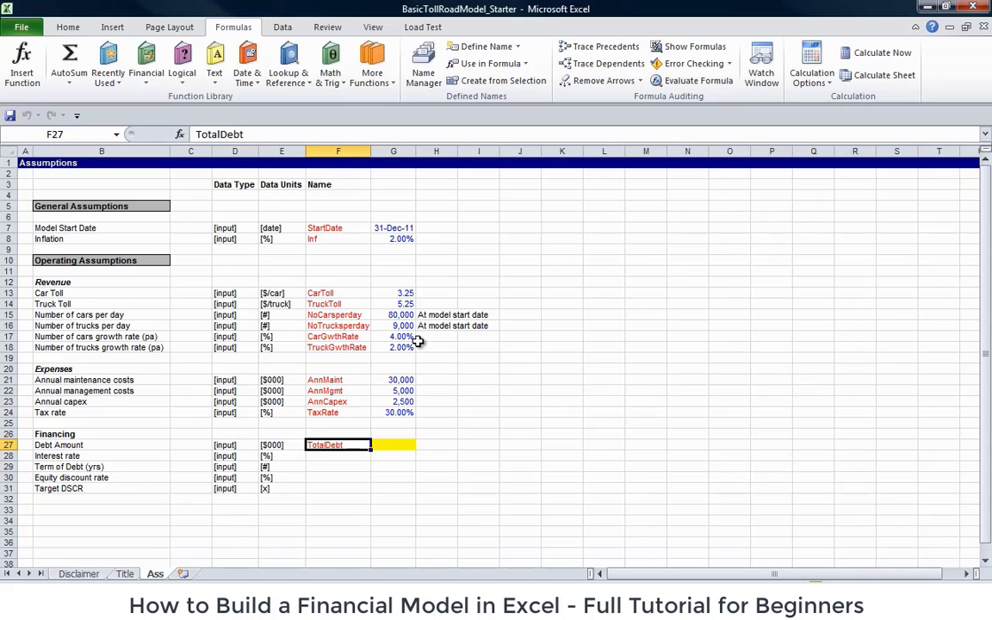
{"action": "key", "text": "Down"}
{"action": "type", "text": "IntRate"}
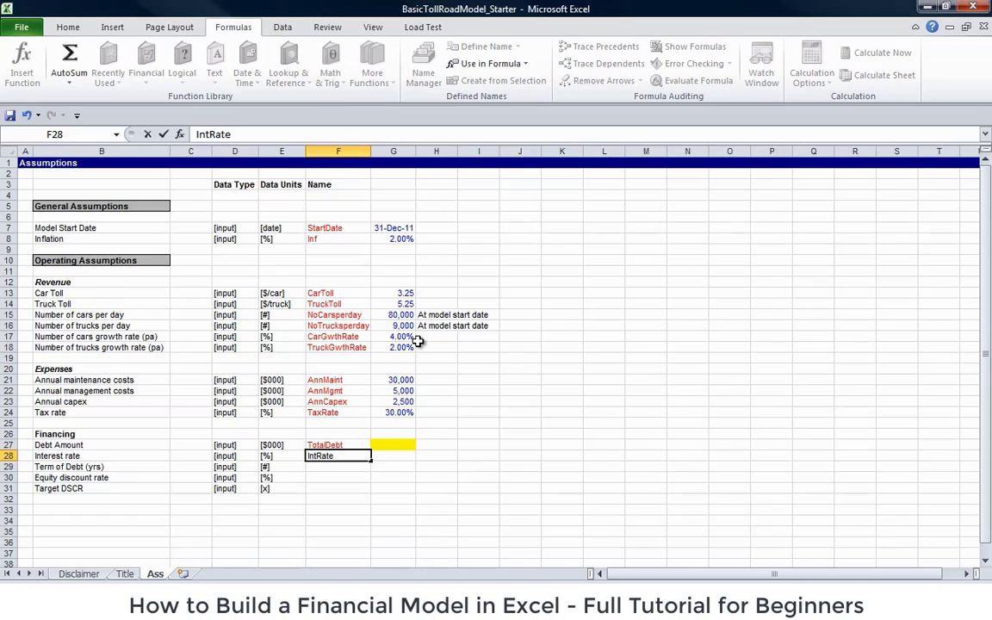
{"action": "key", "text": "Return"}
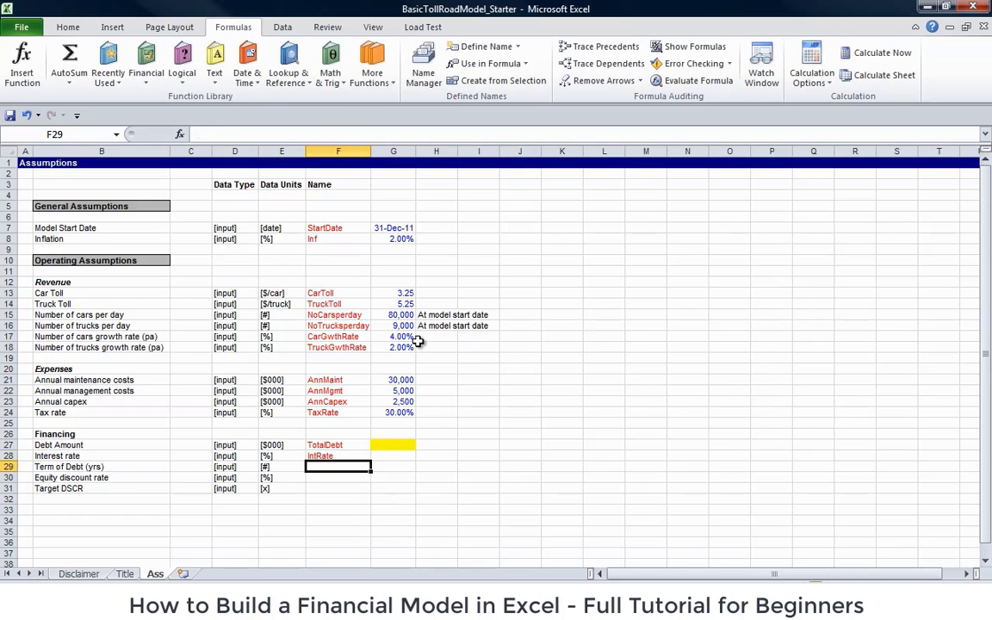
{"action": "type", "text": "DebtTerm"}
{"action": "key", "text": "Return"}
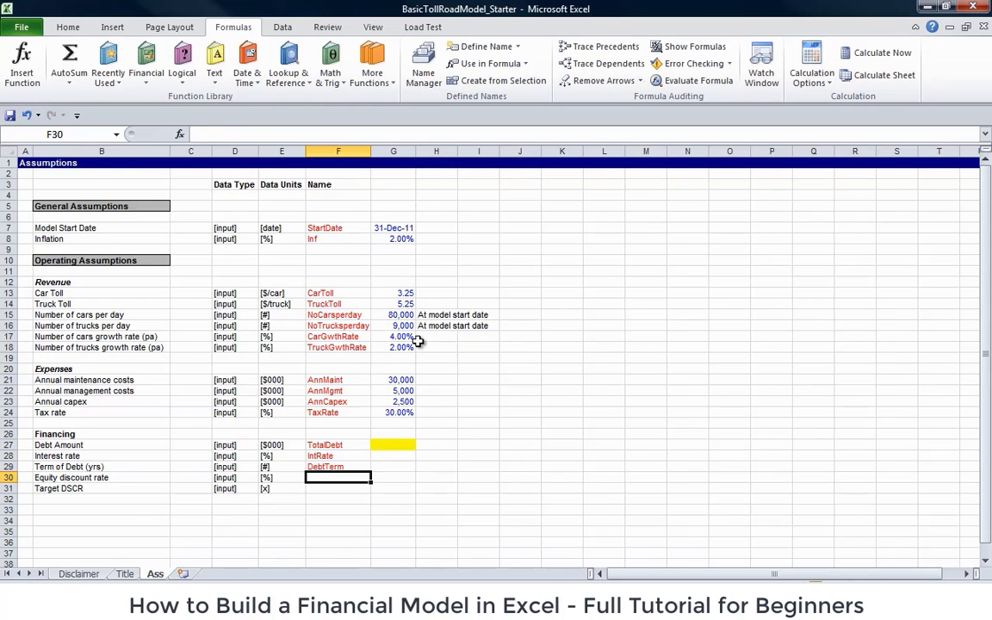
- Enter the names EquityRate in F30 and TargetDSCR in F31 for the last two Financing rows
{"action": "type", "text": "Equity"}
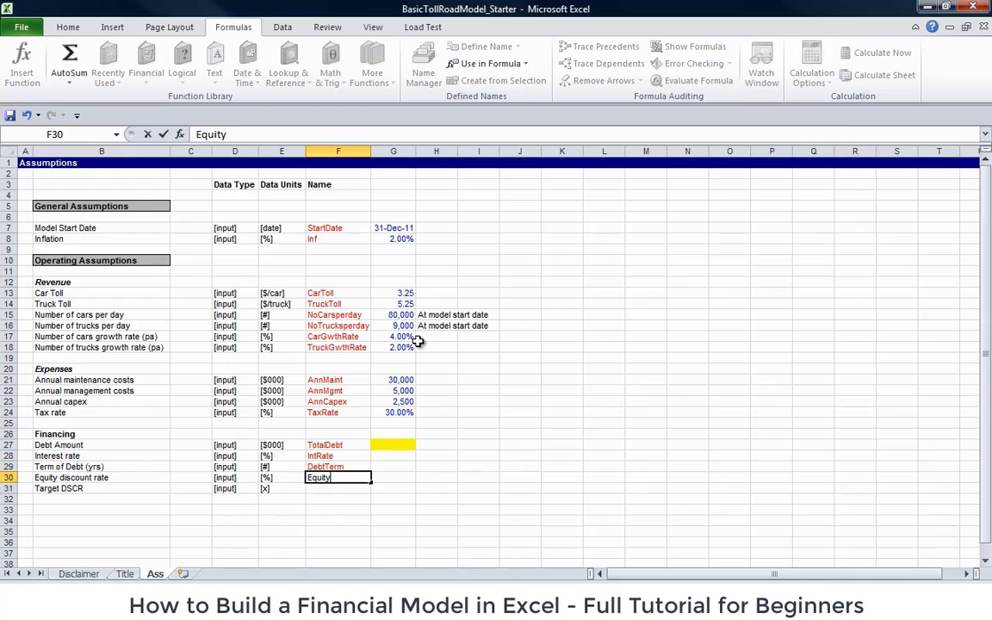
{"action": "type", "text": "Rate"}
{"action": "key", "text": "Return"}
{"action": "type", "text": "Tar"}
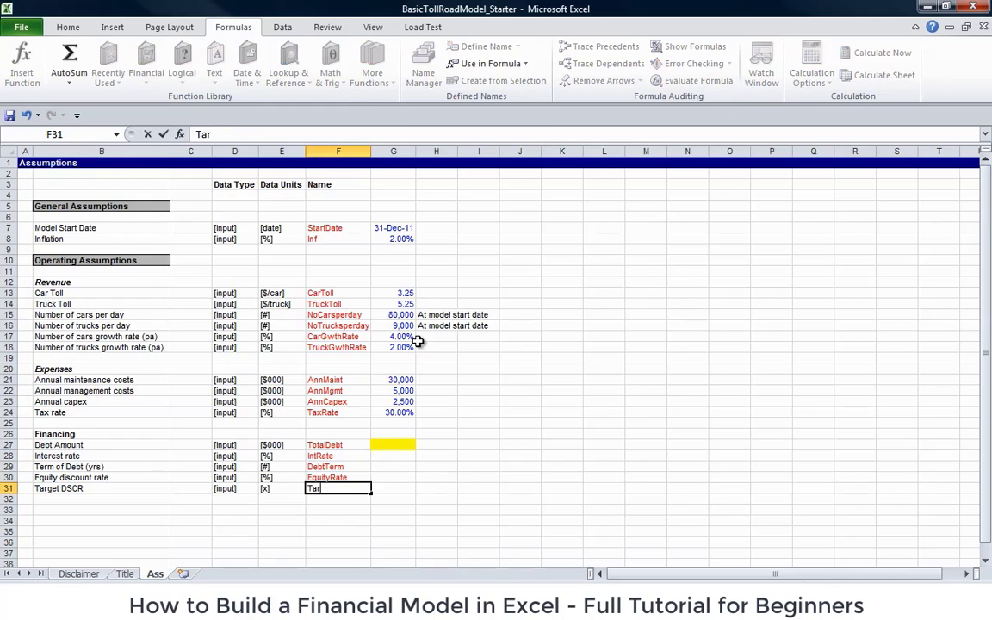
{"action": "type", "text": "getDSCR"}
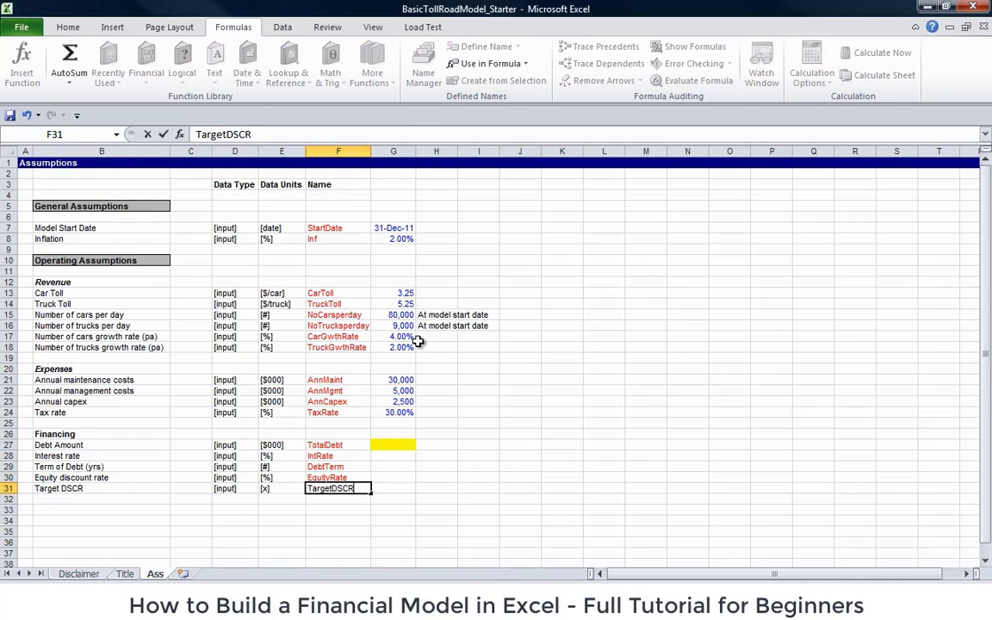
{"action": "key", "text": "Return"}
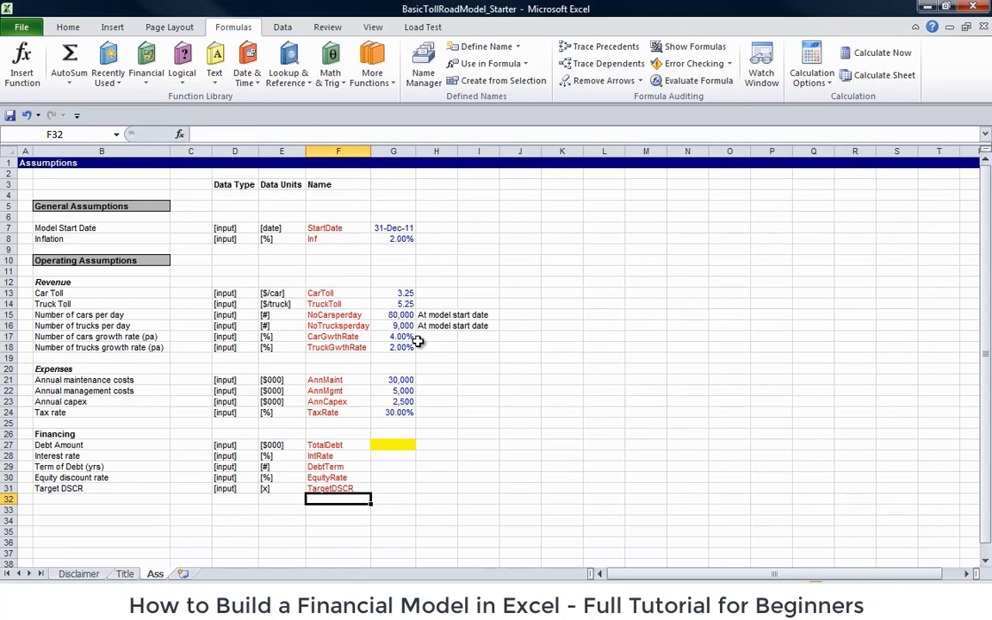
- Set the Interest rate in G28 to 7.5% and format it in the blue input style
{"action": "key", "text": "Up"}
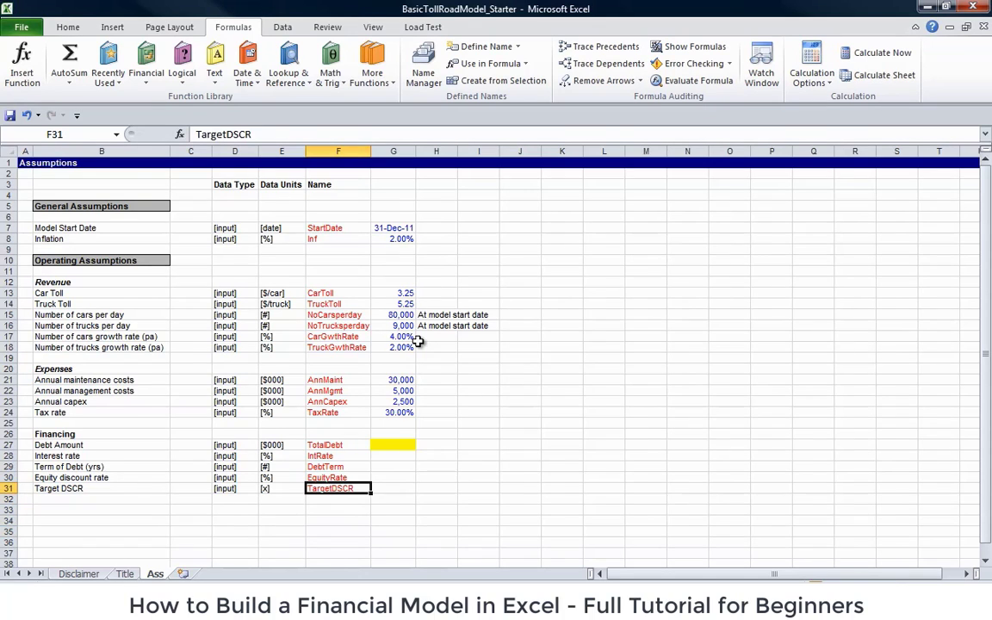
{"action": "key", "text": "Right"}
{"action": "key", "text": "Up"}
{"action": "key", "text": "Up"}
{"action": "key", "text": "Up"}
{"action": "key", "text": "Up"}
{"action": "key", "text": "Down"}
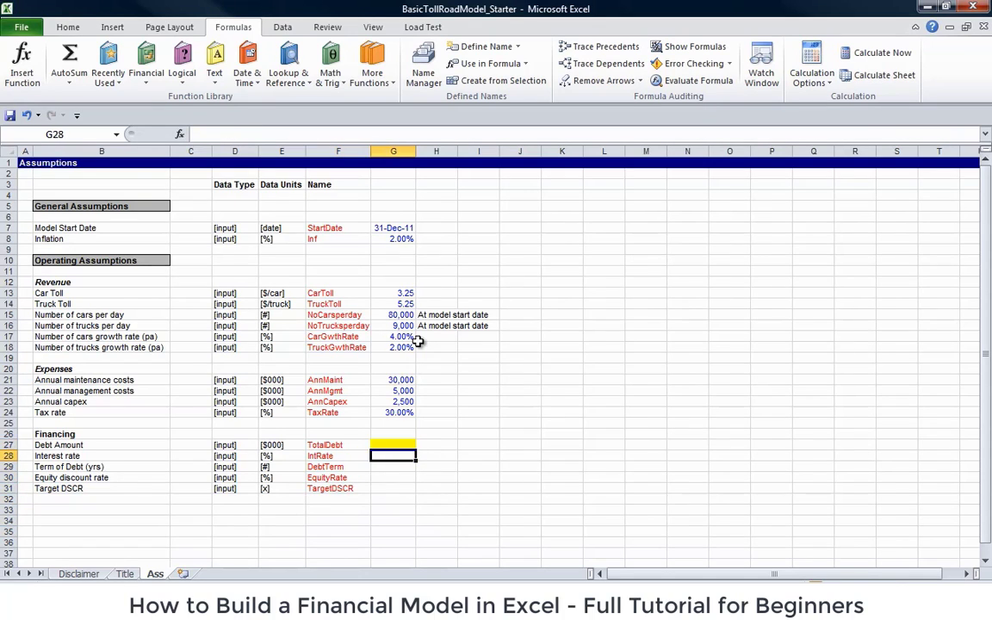
{"action": "type", "text": "7.5%"}
{"action": "key", "text": "Return"}
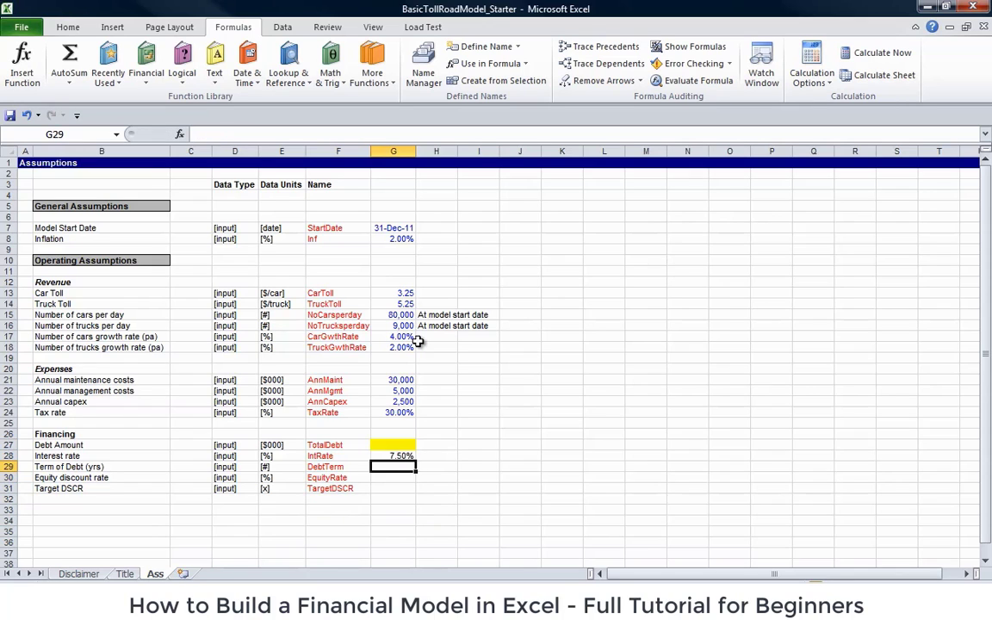
{"action": "key", "text": "Up"}
{"action": "key", "text": "ctrl+s"}
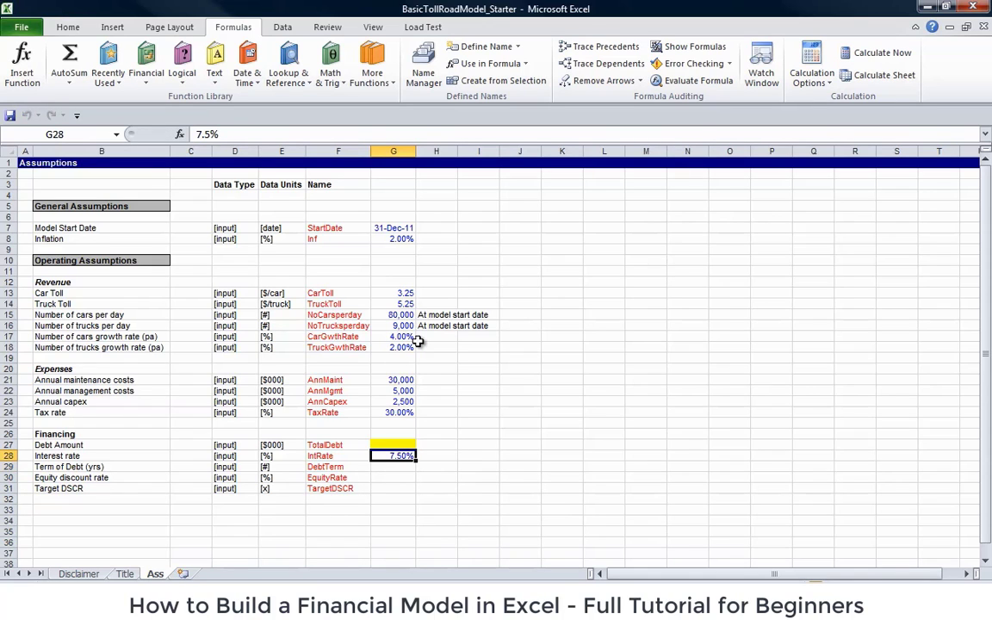
- Set the Term of Debt in G29 to 10 and format it in the blue input style
{"action": "key", "text": "Down"}
{"action": "type", "text": "10"}
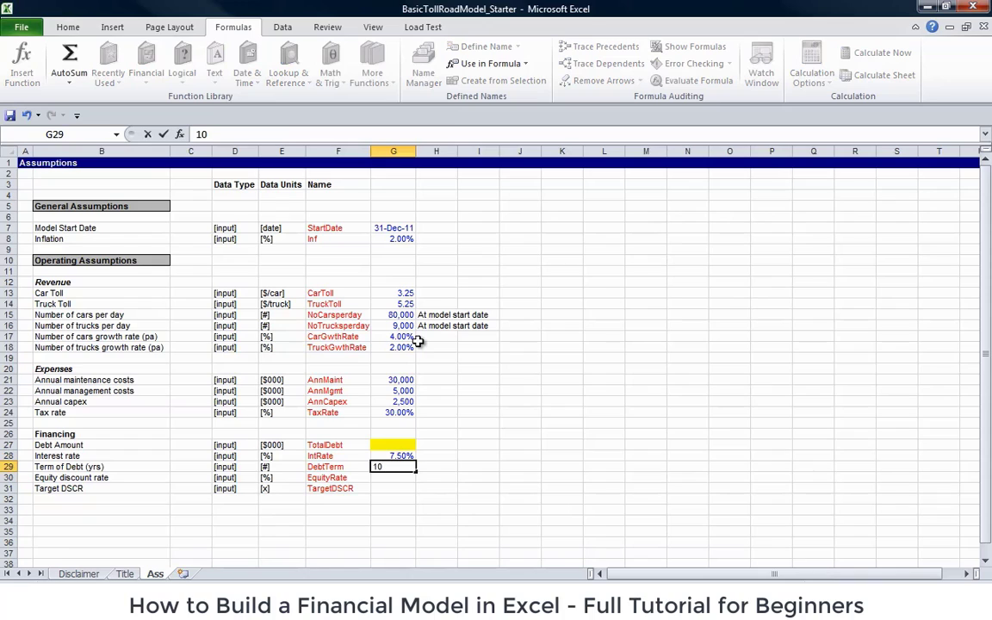
{"action": "key", "text": "Return"}
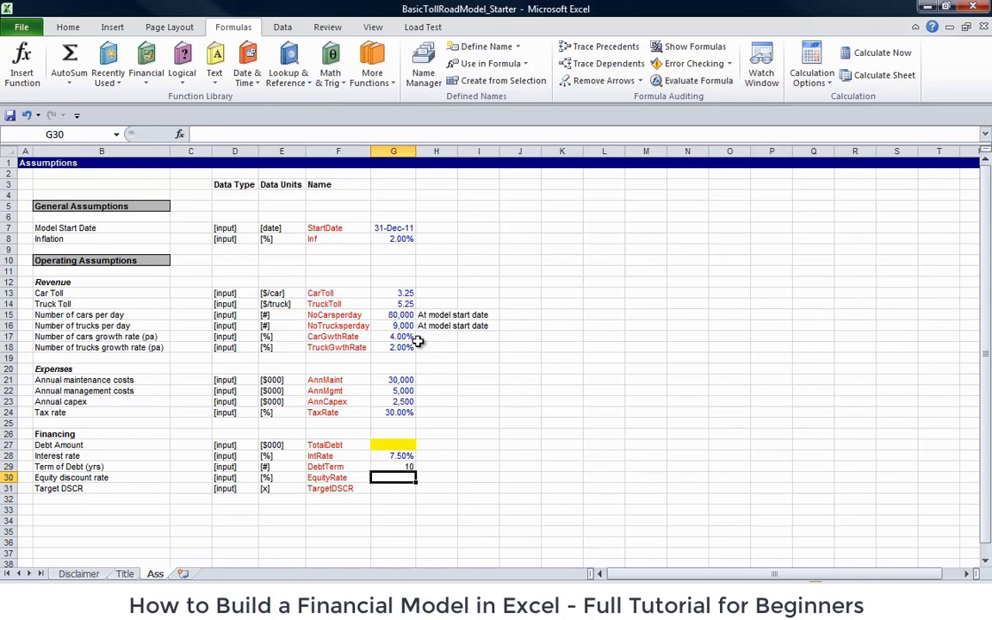
{"action": "key", "text": "Up"}
{"action": "key", "text": "ctrl+s"}
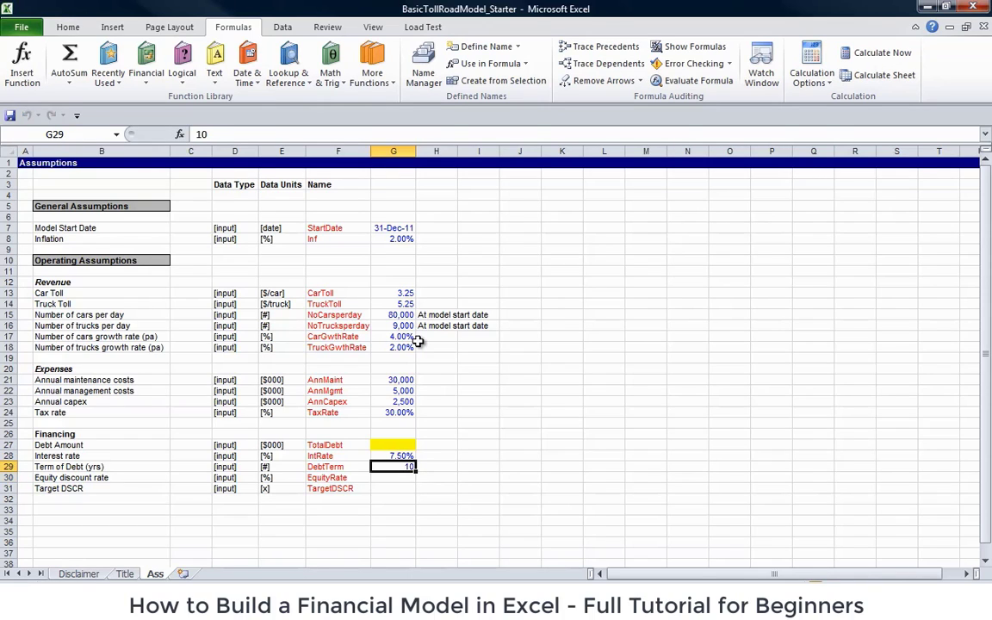
- Set the Equity discount rate in G30 to 13%, formatted as a blue percentage input with two decimals
{"action": "key", "text": "Down"}
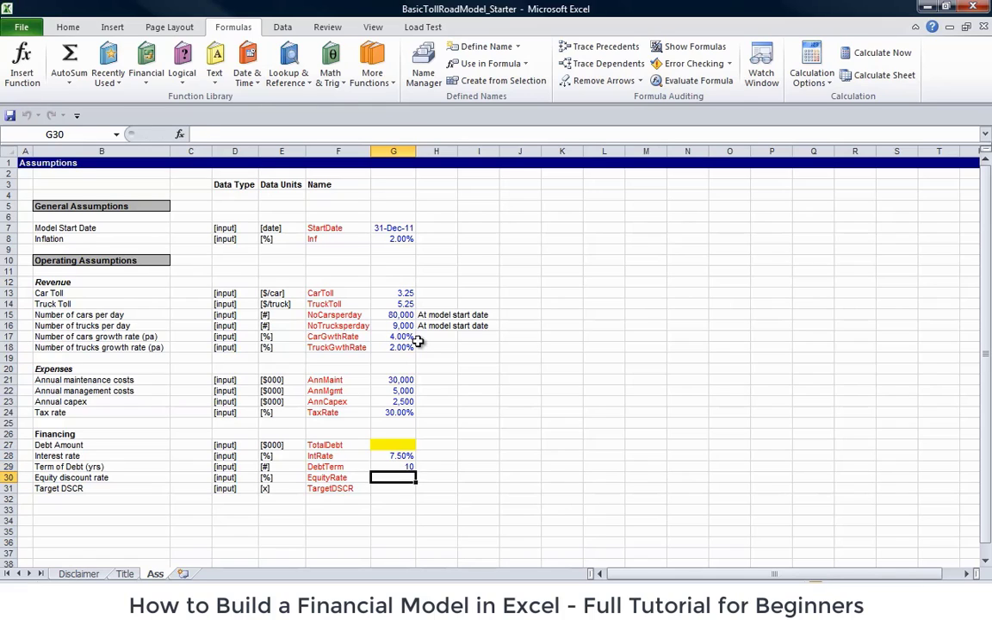
{"action": "type", "text": "13%"}
{"action": "key", "text": "ctrl+Return"}
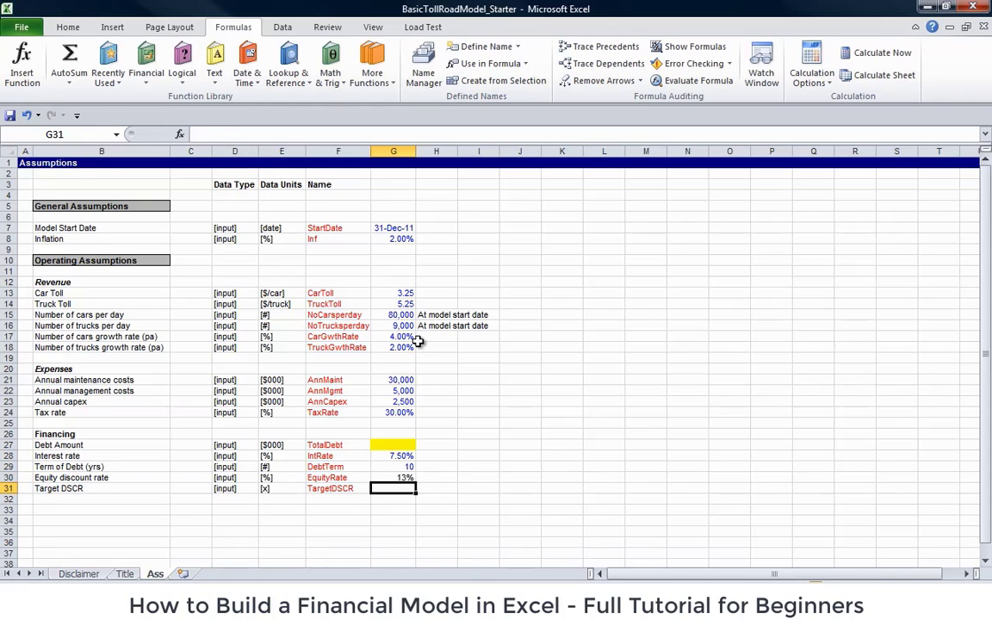
{"action": "key", "text": "ctrl+shift+5"}
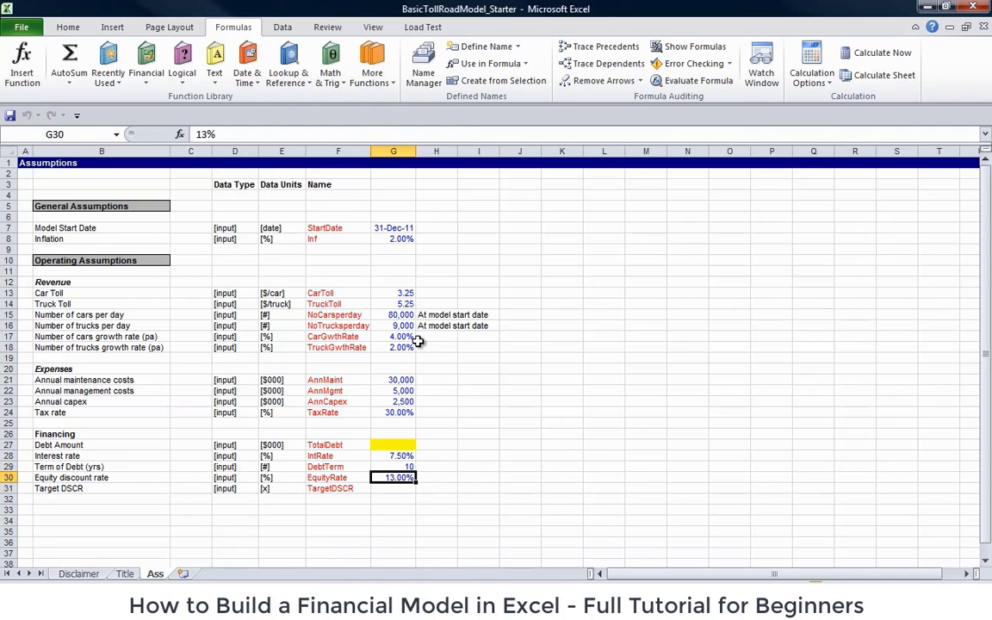
- Set the Target DSCR in G31 to 1.25 and format it in the blue input style
{"action": "key", "text": "Down"}
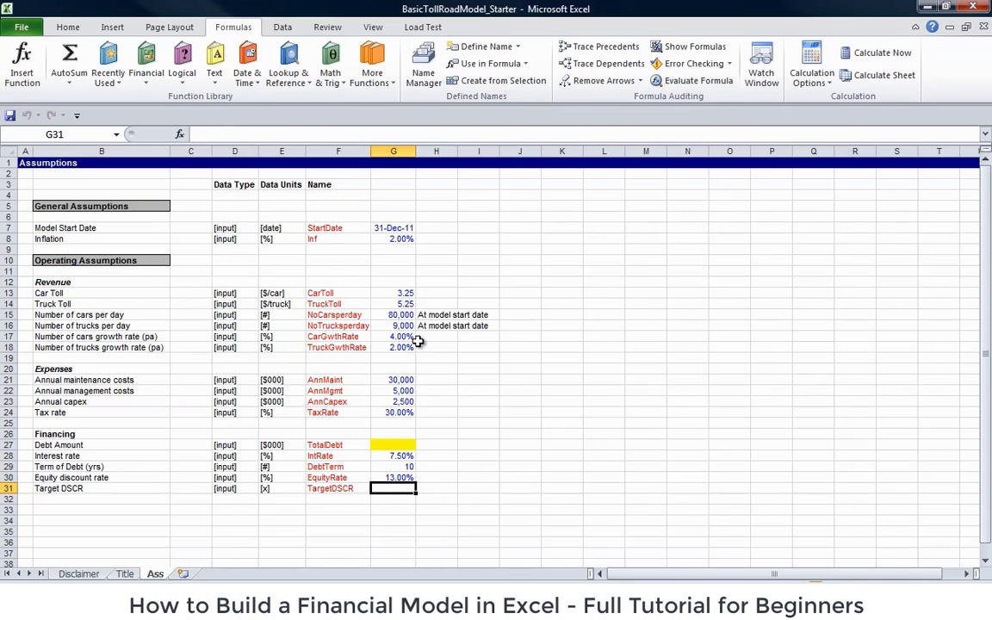
{"action": "type", "text": "1.25"}
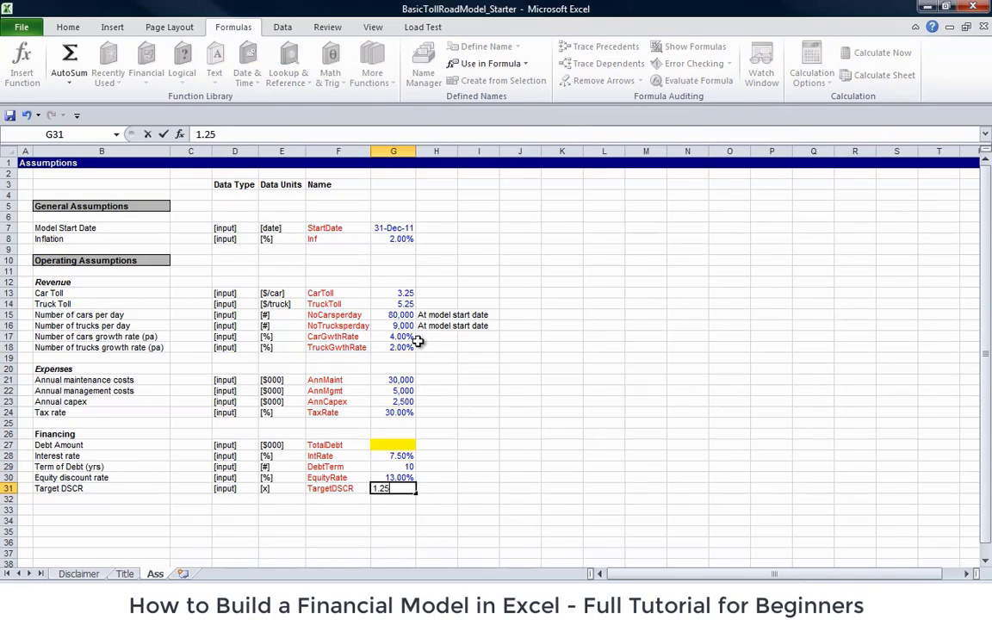
{"action": "key", "text": "Return"}
{"action": "key", "text": "Up"}
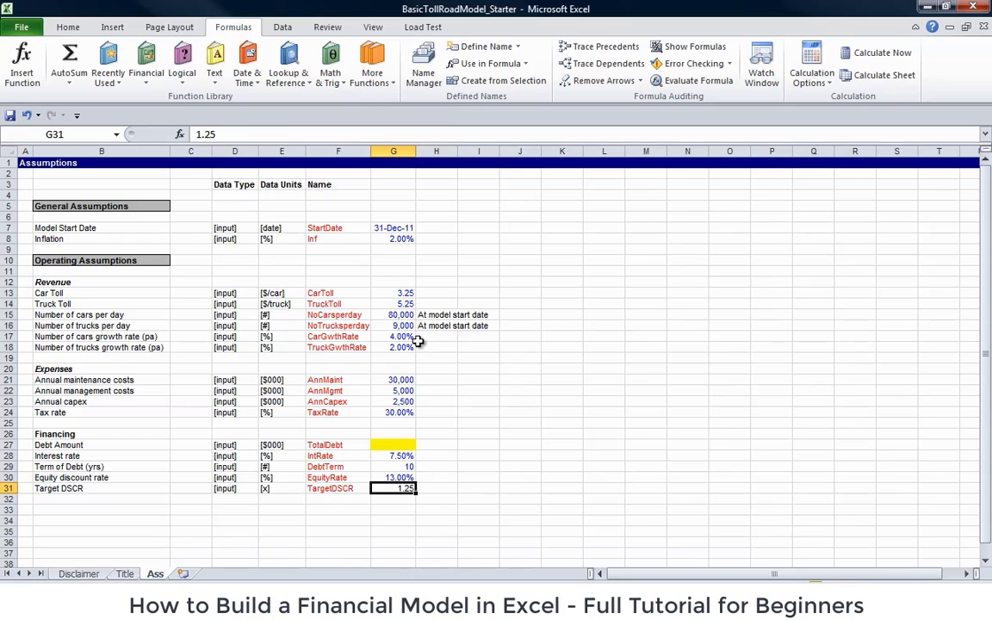
- Create names for the Financing inputs in G27:G31 from the name labels in F27:F31
{"action": "key", "text": "Left"}
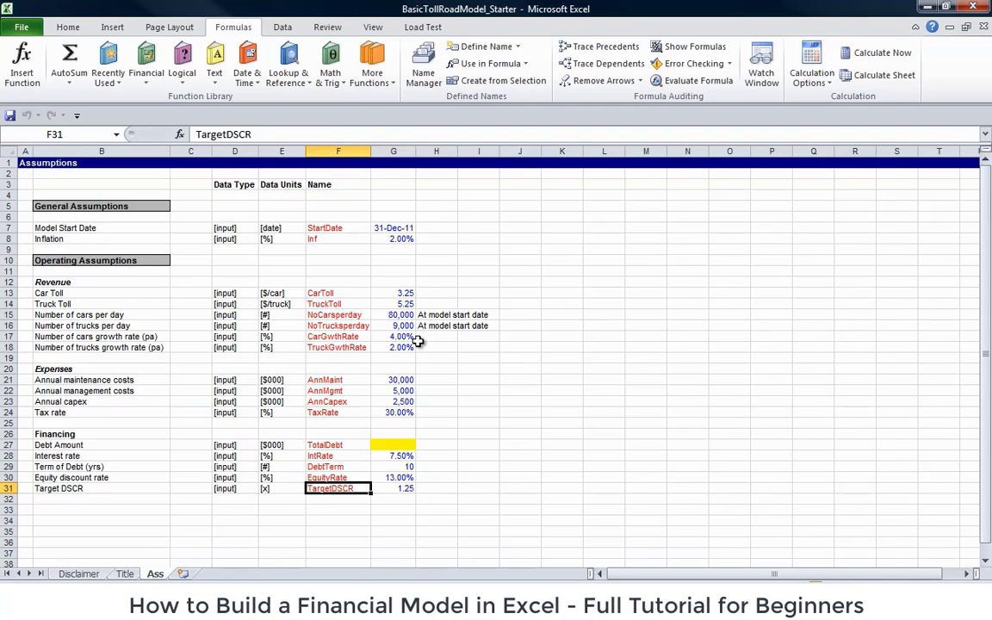
{"action": "key", "text": "shift+Right"}
{"action": "key", "text": "shift+Up"}
{"action": "key", "text": "shift+Up"}
{"action": "key", "text": "shift+Up"}
{"action": "key", "text": "shift+Up"}
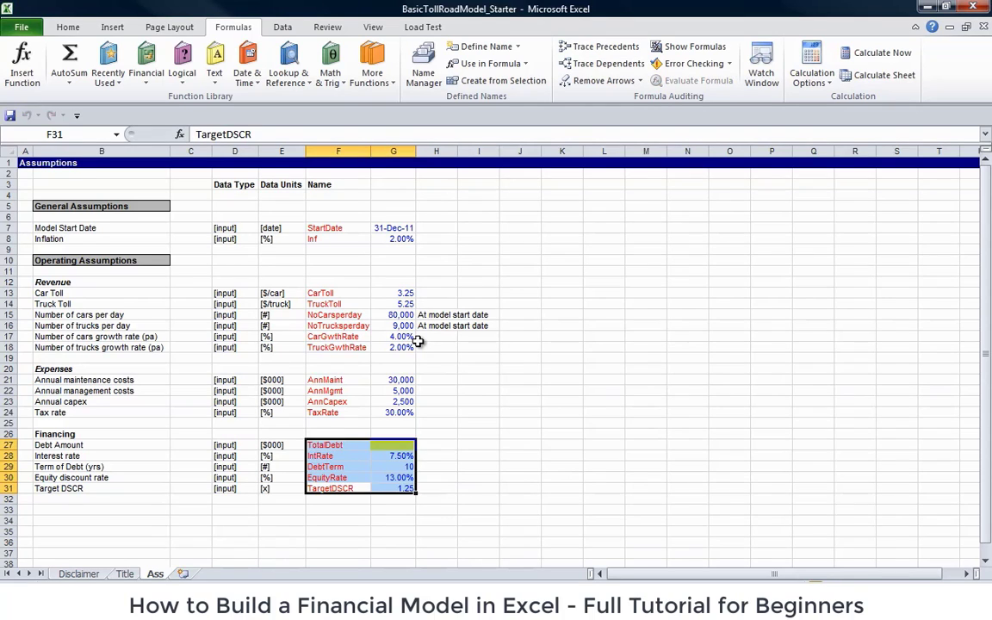
{"action": "key", "text": "alt"}
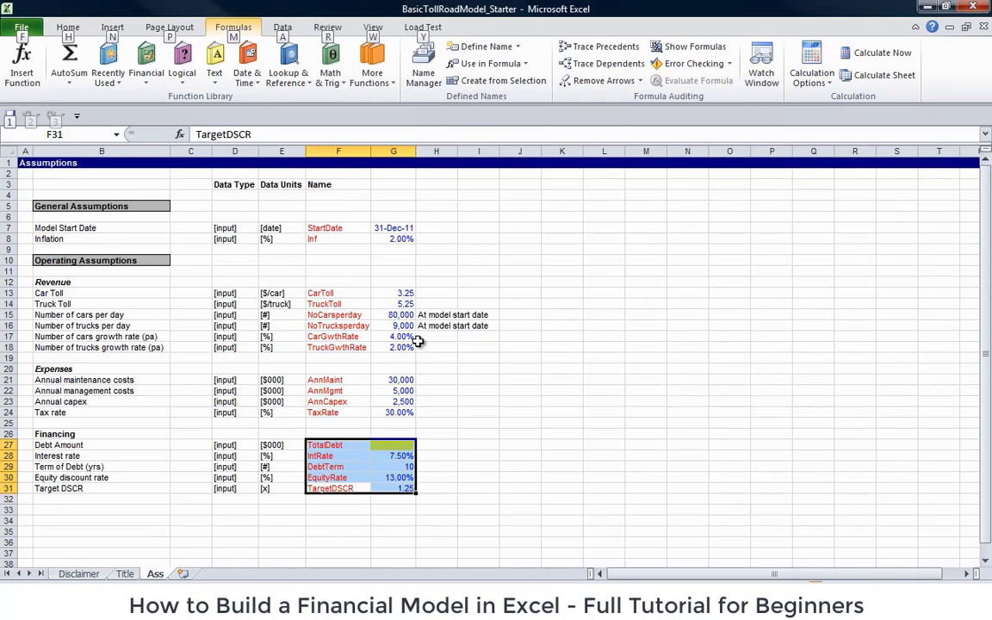
{"action": "key", "text": "m"}
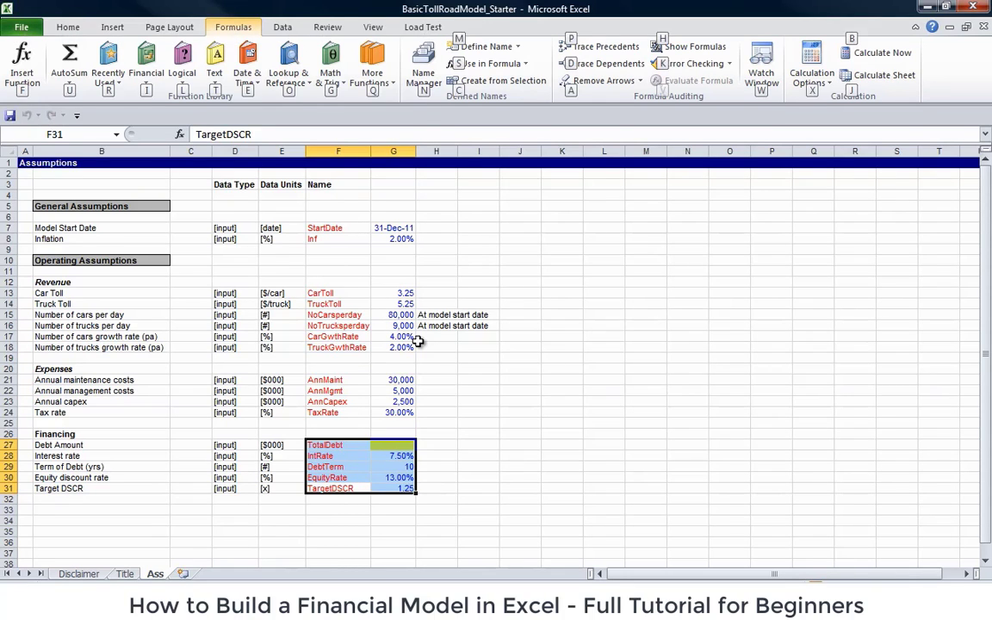
{"action": "key", "text": "c"}
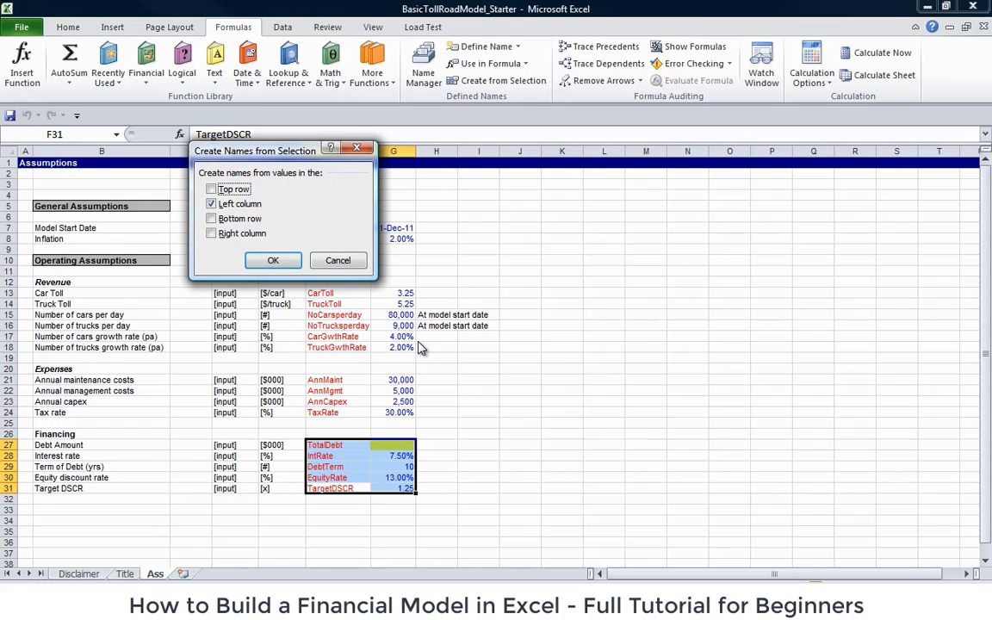
{"action": "key", "text": "Return"}
- Create names for the Expenses inputs in G21:G24 from the name labels in F21:F24
{"action": "key", "text": "Up"}
{"action": "key", "text": "Up"}
{"action": "key", "text": "Up"}
{"action": "key", "text": "Up"}
{"action": "key", "text": "Up"}
{"action": "key", "text": "Up"}
{"action": "key", "text": "Up"}
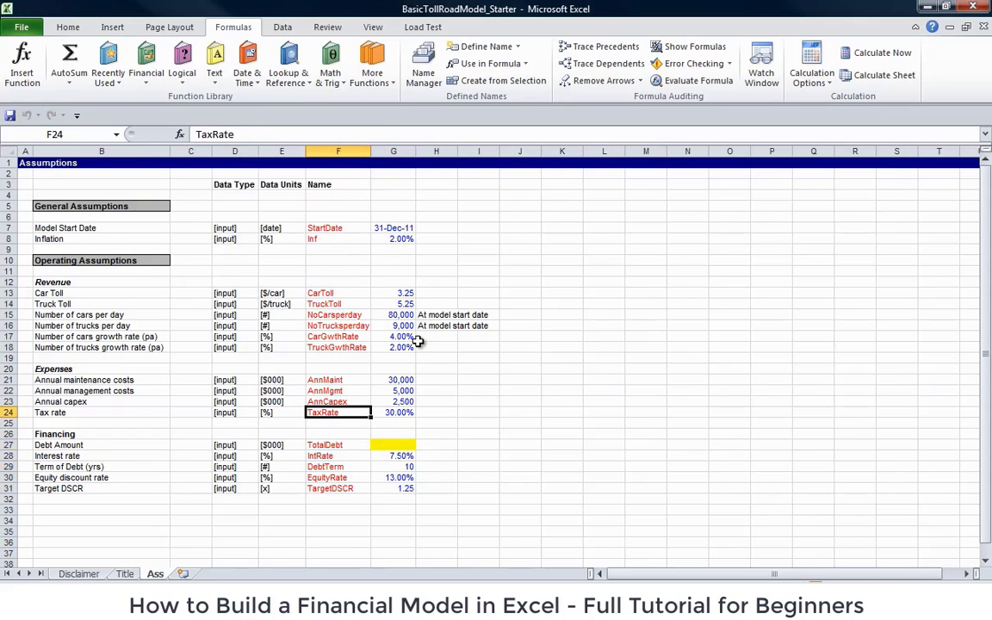
{"action": "key", "text": "shift+Up"}
{"action": "key", "text": "shift+Up"}
{"action": "key", "text": "shift+Up"}
{"action": "key", "text": "shift+Right"}
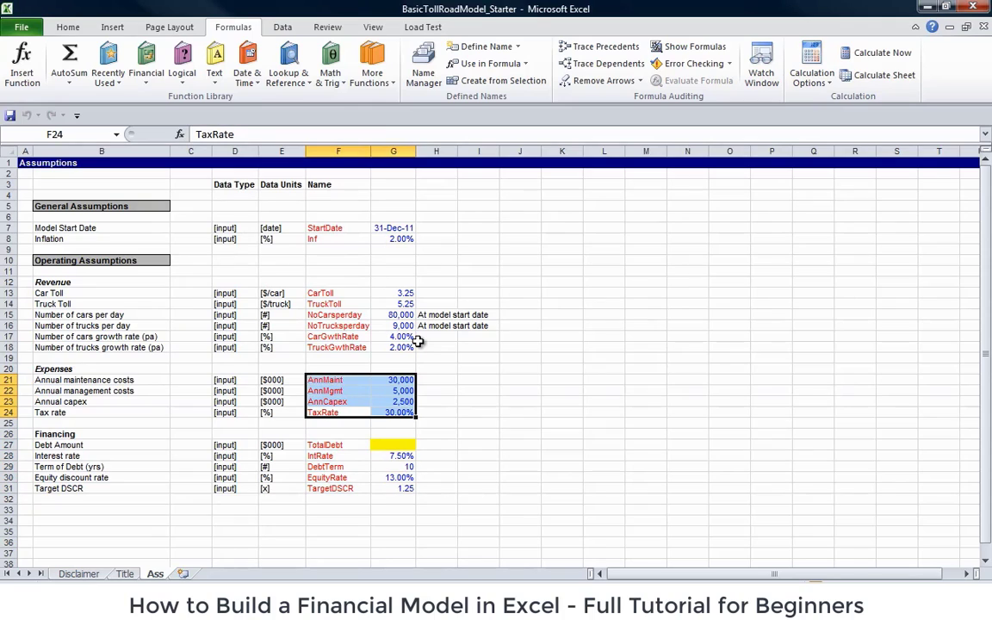
{"action": "key", "text": "alt"}
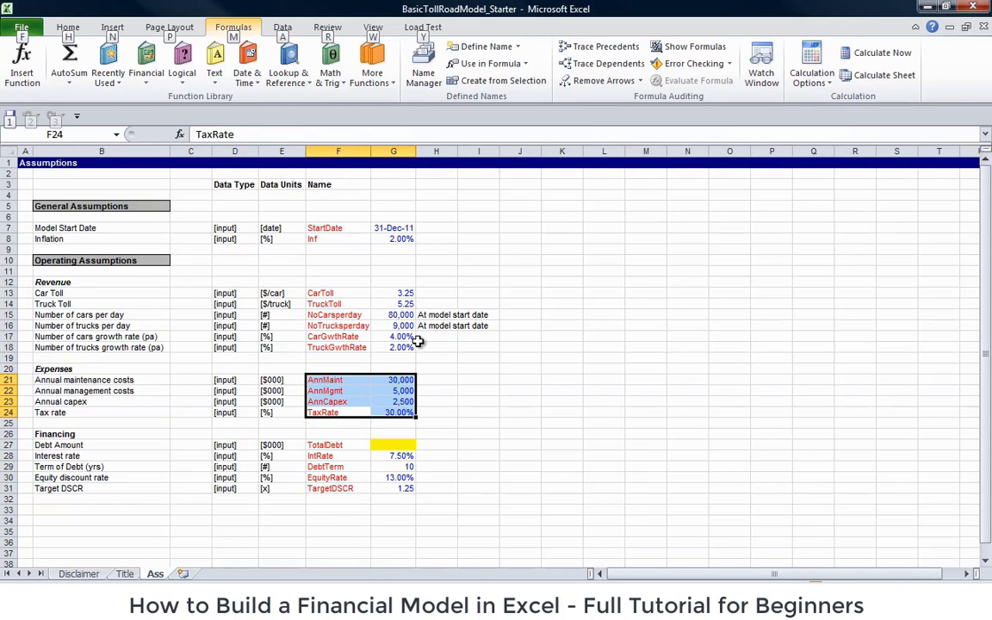
{"action": "key", "text": "m"}
{"action": "key", "text": "c"}
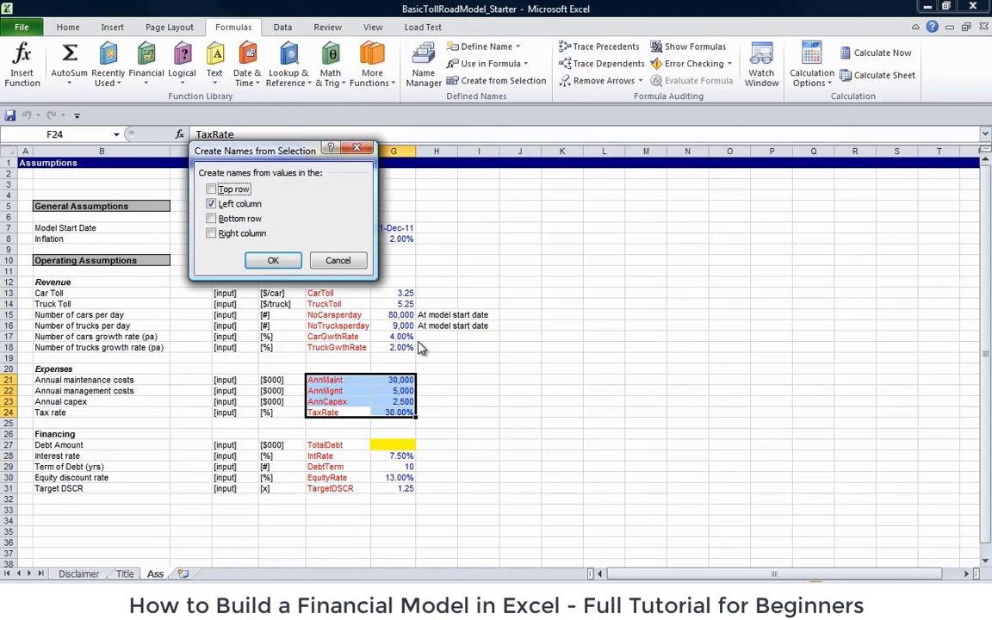
{"action": "key", "text": "Return"}
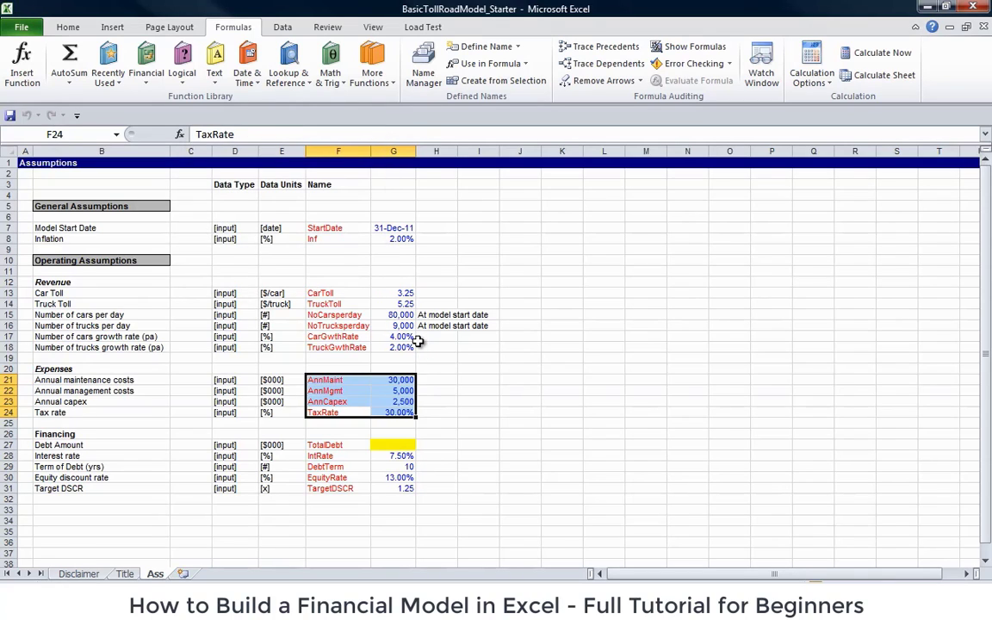
- Check the defined names assigned to the Expenses and Financing input cells in column G
{"action": "key", "text": "Right"}
{"action": "key", "text": "Up"}
{"action": "key", "text": "Up"}
{"action": "key", "text": "Up"}
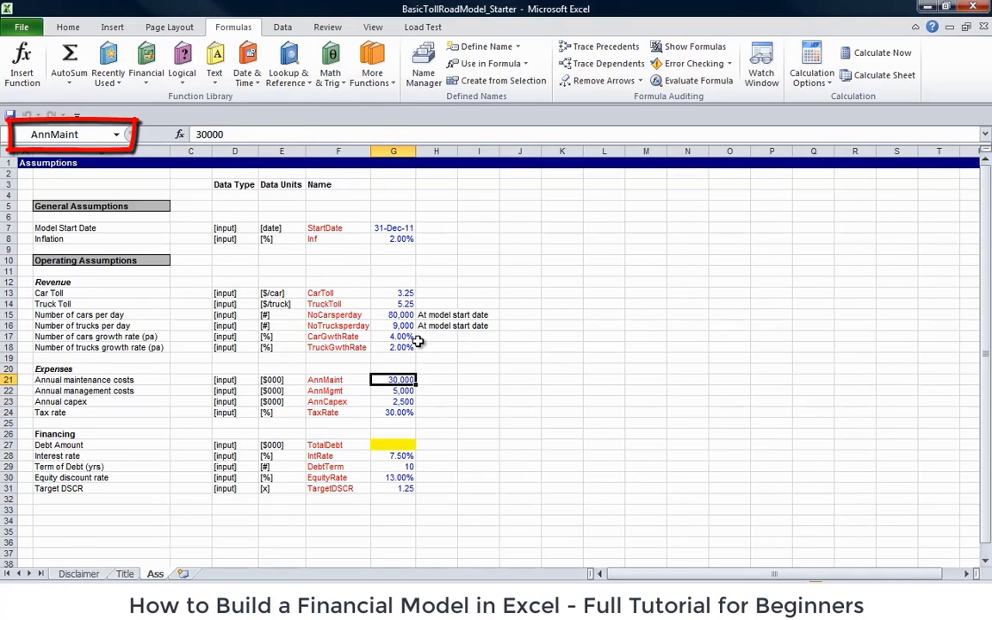
{"action": "key", "text": "Down"}
{"action": "key", "text": "Down"}
{"action": "key", "text": "Down"}
{"action": "key", "text": "Down"}
{"action": "key", "text": "Down"}
{"action": "key", "text": "Down"}
{"action": "key", "text": "Down"}
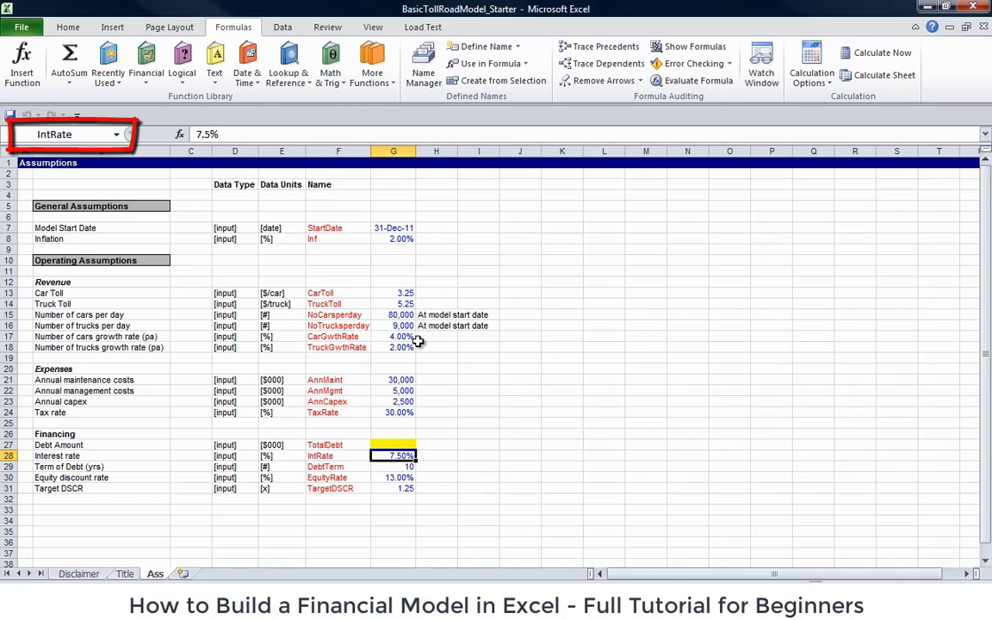
{"action": "key", "text": "Down"}
{"action": "key", "text": "Down"}
{"action": "key", "text": "Down"}
{"action": "key", "text": "Down"}
{"action": "key", "text": "Down"}
{"action": "key", "text": "Down"}
{"action": "key", "text": "Down"}
{"action": "key", "text": "Down"}
{"action": "key", "text": "Down"}
{"action": "key", "text": "Down"}
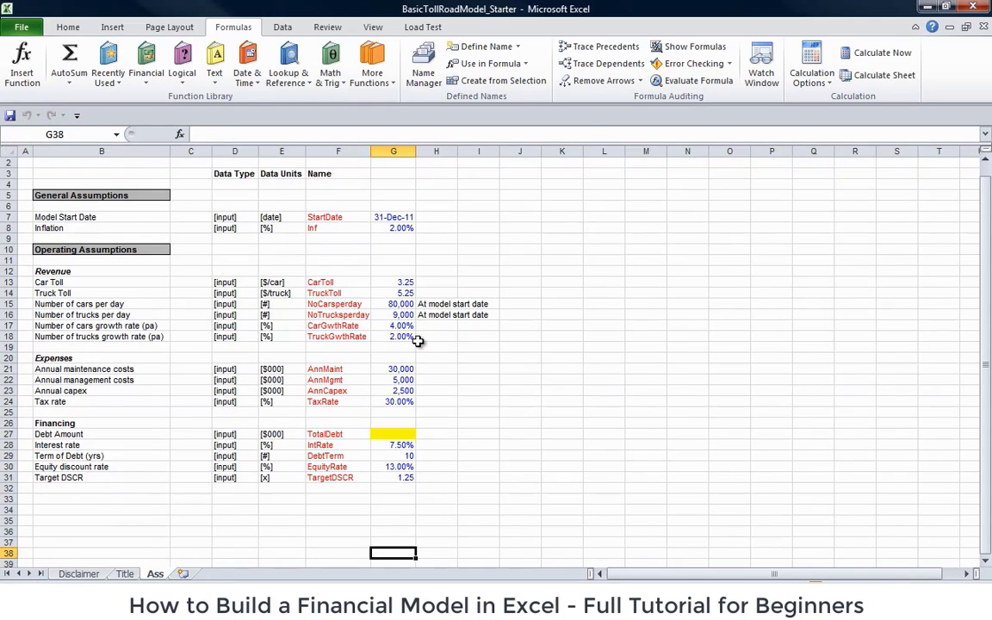
{"action": "key", "text": "Up"}
{"action": "key", "text": "Up"}
{"action": "key", "text": "Up"}
{"action": "key", "text": "Up"}
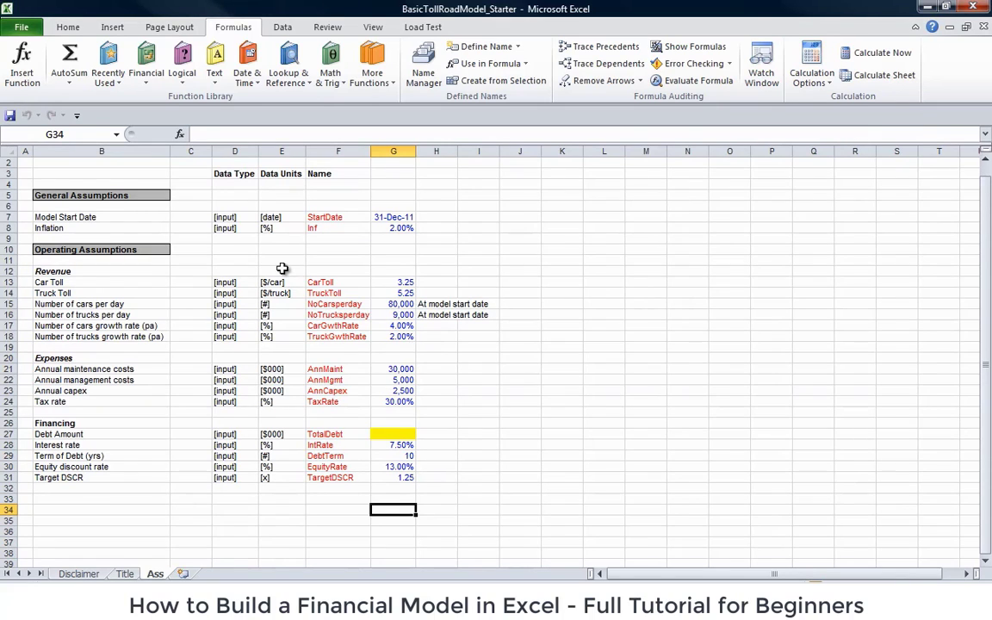
- Add a new worksheet after Ass and name it Calculations
{"action": "left_click", "coordinate": [182, 573]}
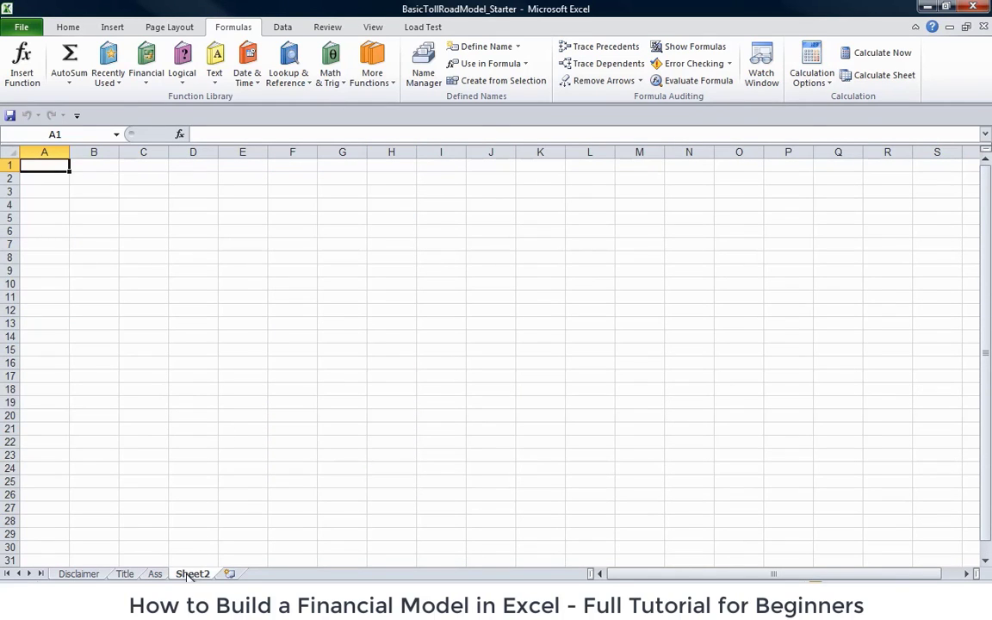
{"action": "double_click", "coordinate": [191, 573]}
{"action": "type", "text": "Calc"}
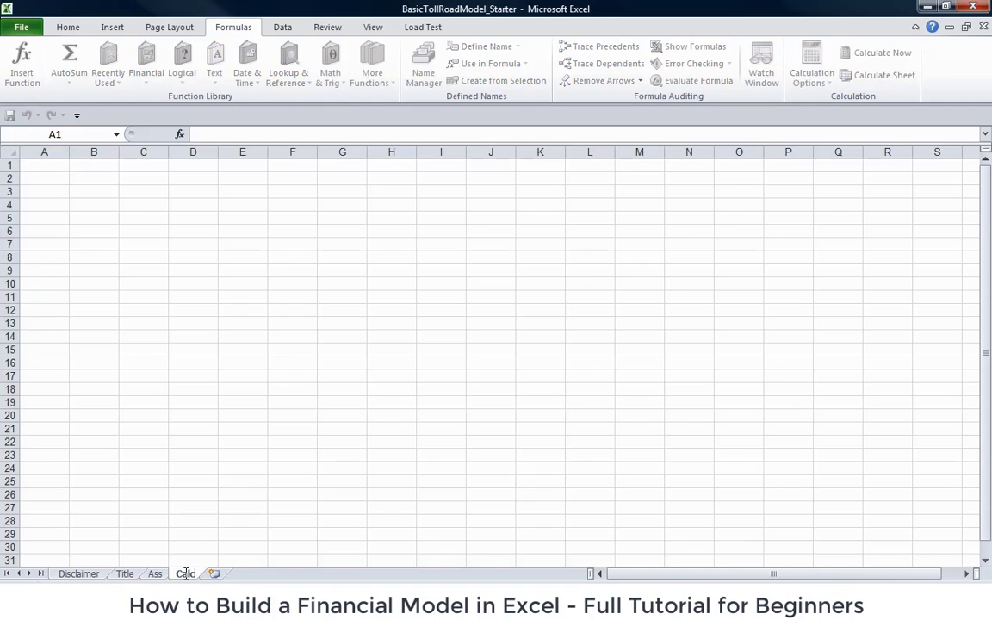
{"action": "type", "text": "ulations"}
{"action": "key", "text": "Return"}
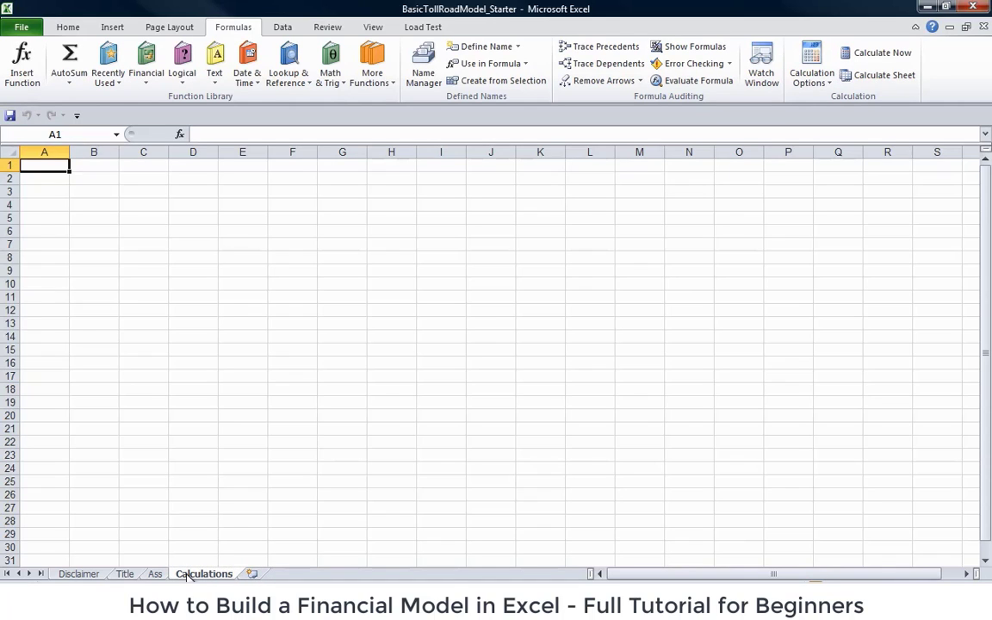
- Fill row 1 of the Calculations sheet dark blue and enter the title "Calculations" in A1 in bold white
{"action": "key", "text": "shift+space"}
{"action": "key", "text": "F4"}
{"action": "key", "text": "Left"}
{"action": "type", "text": "C"}
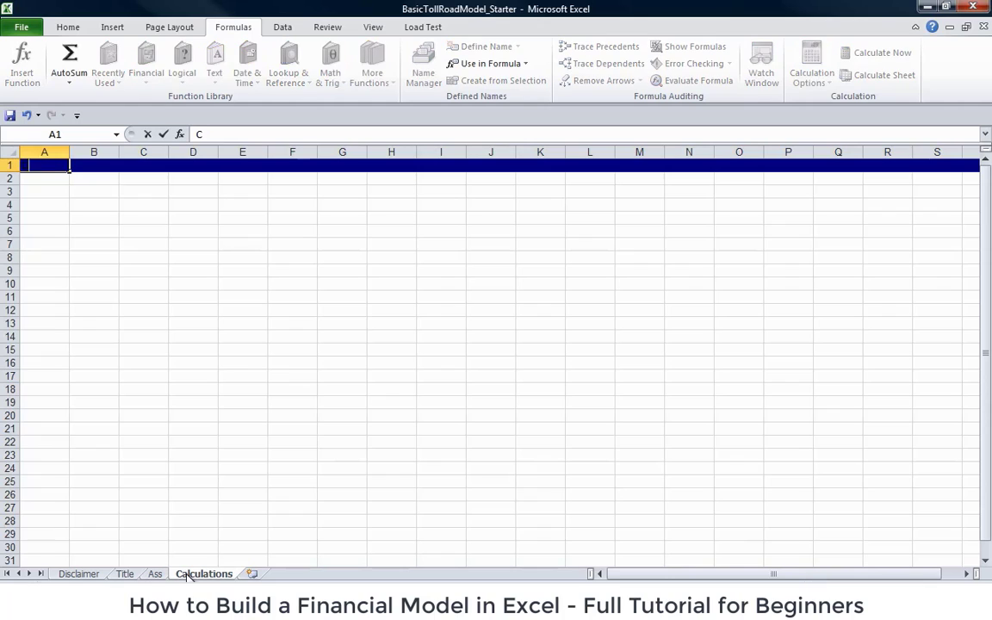
{"action": "type", "text": "alculations"}
{"action": "key", "text": "Return"}
{"action": "key", "text": "Up"}
{"action": "key", "text": "ctrl+shift+c"}
{"action": "key", "text": "ctrl+b"}
{"action": "key", "text": "Down"}
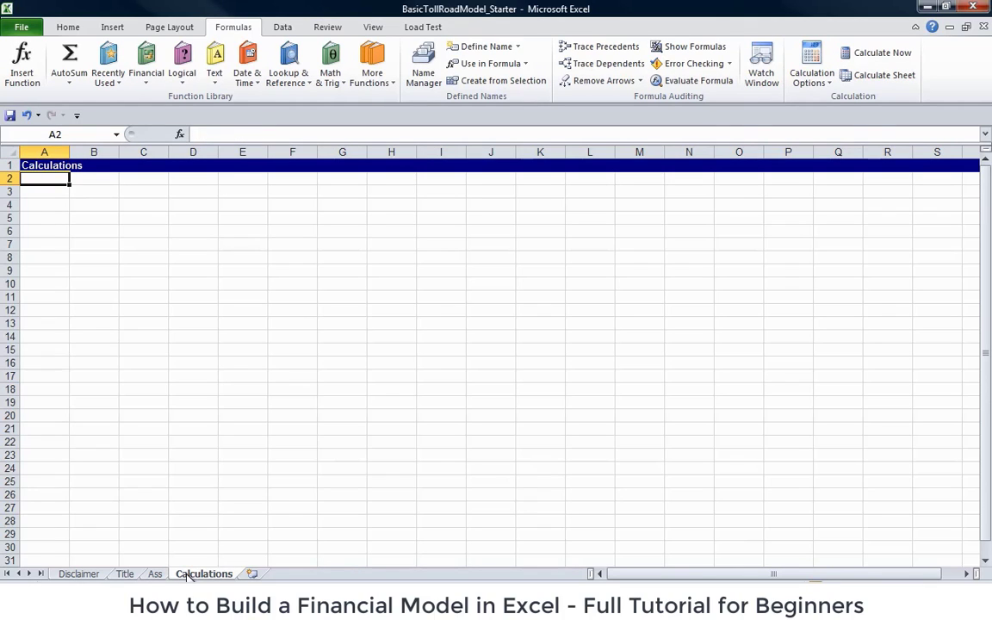
- Set the width of column A on the Calculations sheet to 2.5
{"action": "key", "text": "alt"}
{"action": "key", "text": "h"}
{"action": "key", "text": "o"}
{"action": "key", "text": "i"}
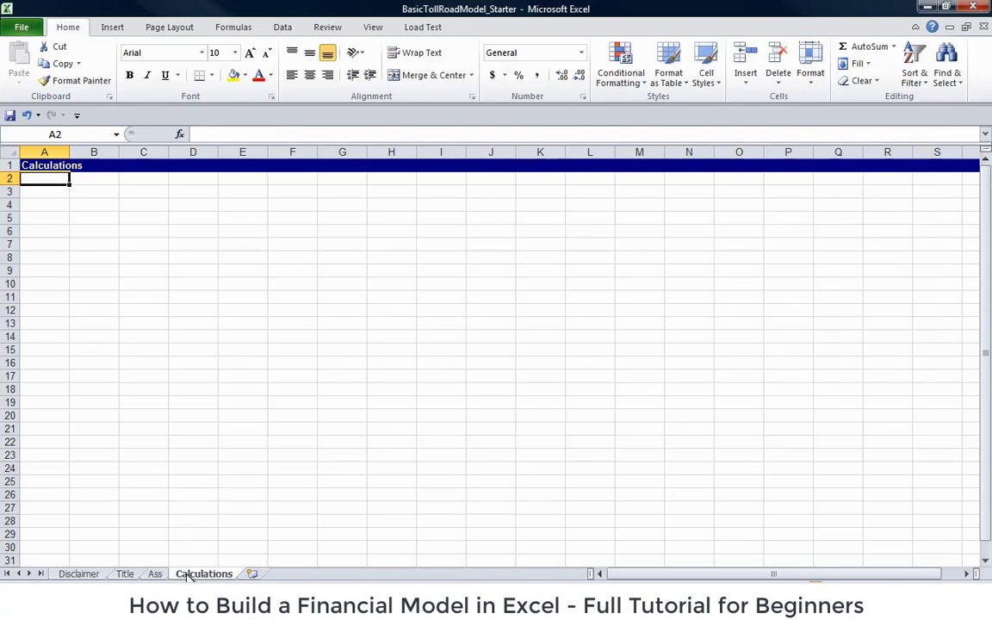
{"action": "key", "text": "alt"}
{"action": "key", "text": "h"}
{"action": "key", "text": "o"}
{"action": "type", "text": "w"}
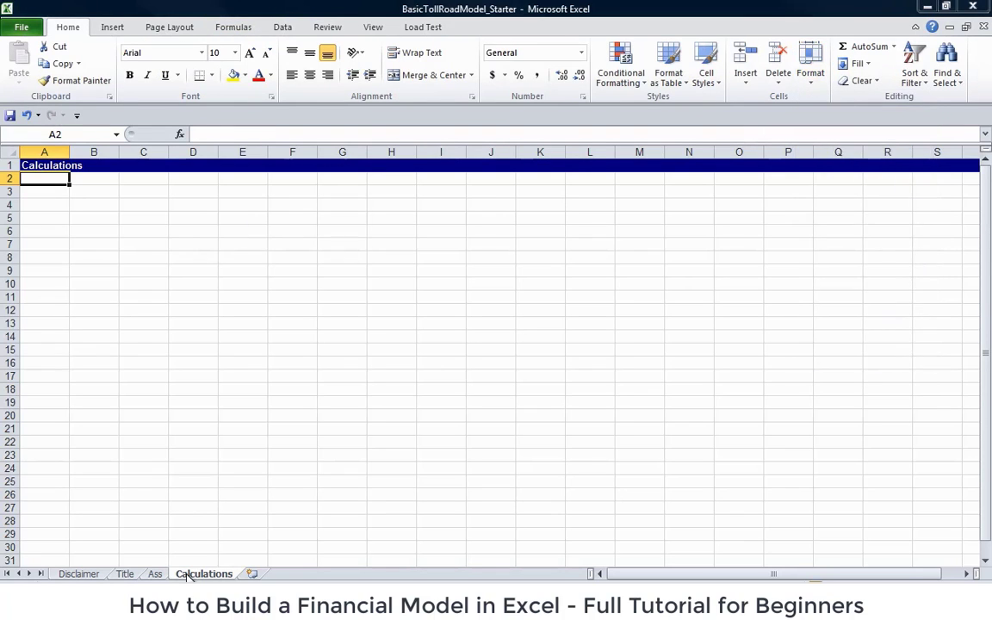
{"action": "type", "text": "2.5"}
{"action": "key", "text": "Return"}
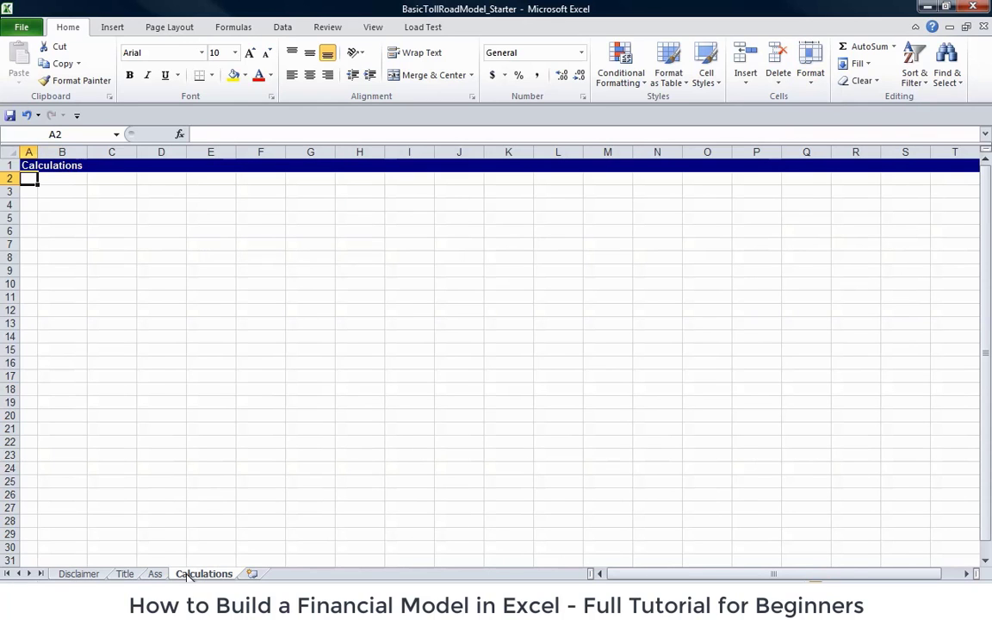
- Set the Calculations sheet's zoom to a custom 85%
{"action": "key", "text": "alt"}
{"action": "key", "text": "w"}
{"action": "key", "text": "q"}
{"action": "key", "text": "alt+c"}
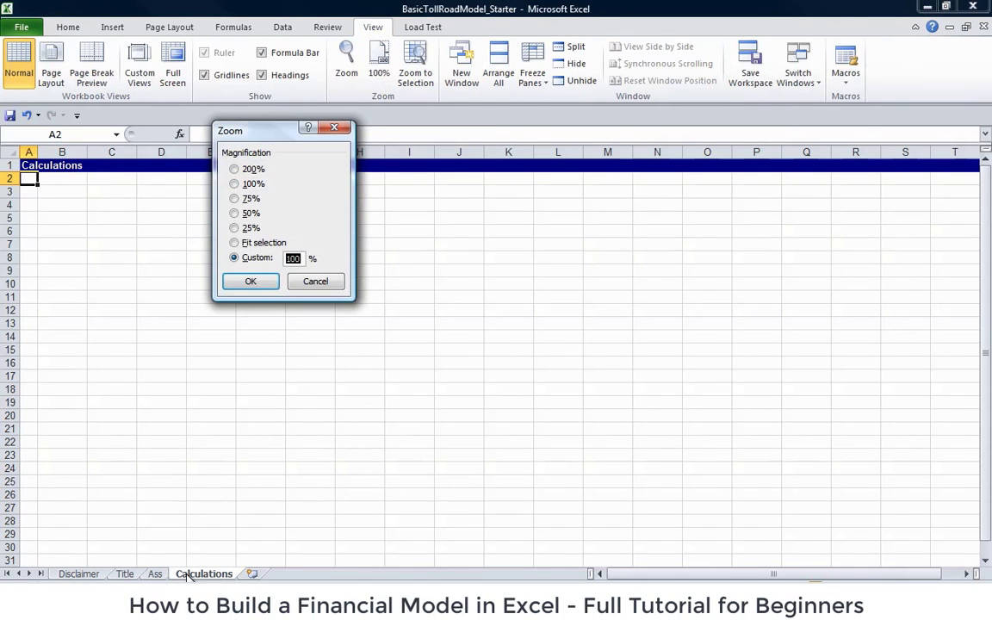
{"action": "type", "text": "85"}
{"action": "key", "text": "Return"}
{"action": "key", "text": "Down"}
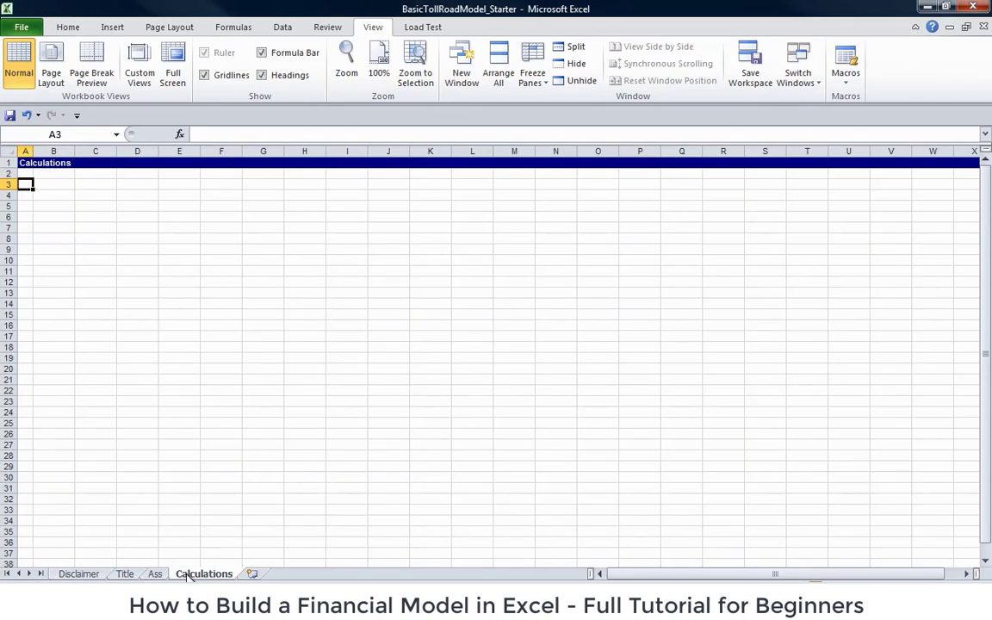
- Hide the gridlines on both the Calculations and Ass sheets, ending on the Calculations sheet
{"action": "key", "text": "alt"}
{"action": "key", "text": "w"}
{"action": "key", "text": "v"}
{"action": "key", "text": "g"}
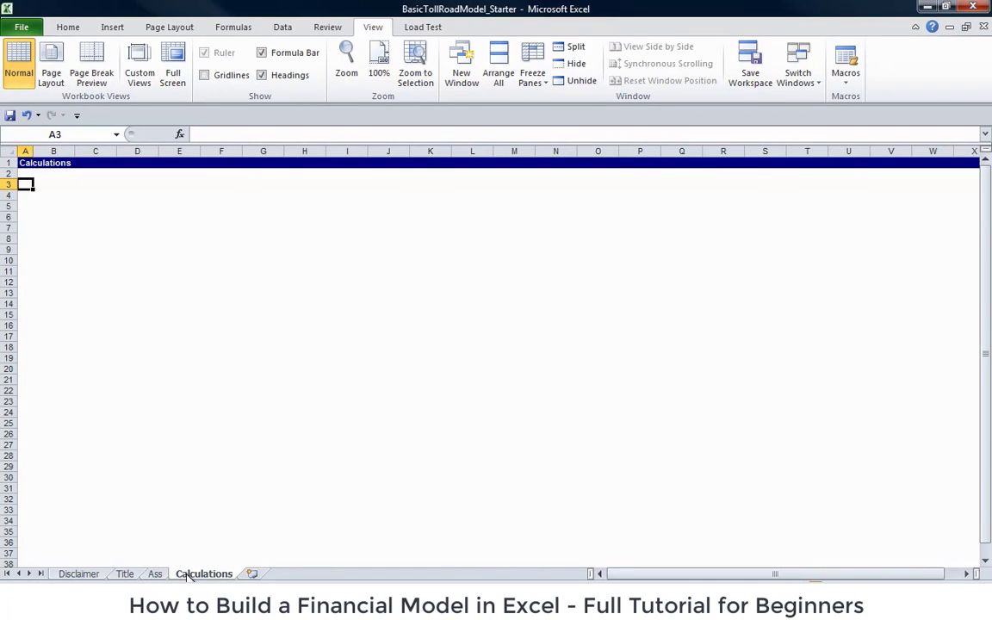
{"action": "key", "text": "ctrl+Page_Up"}
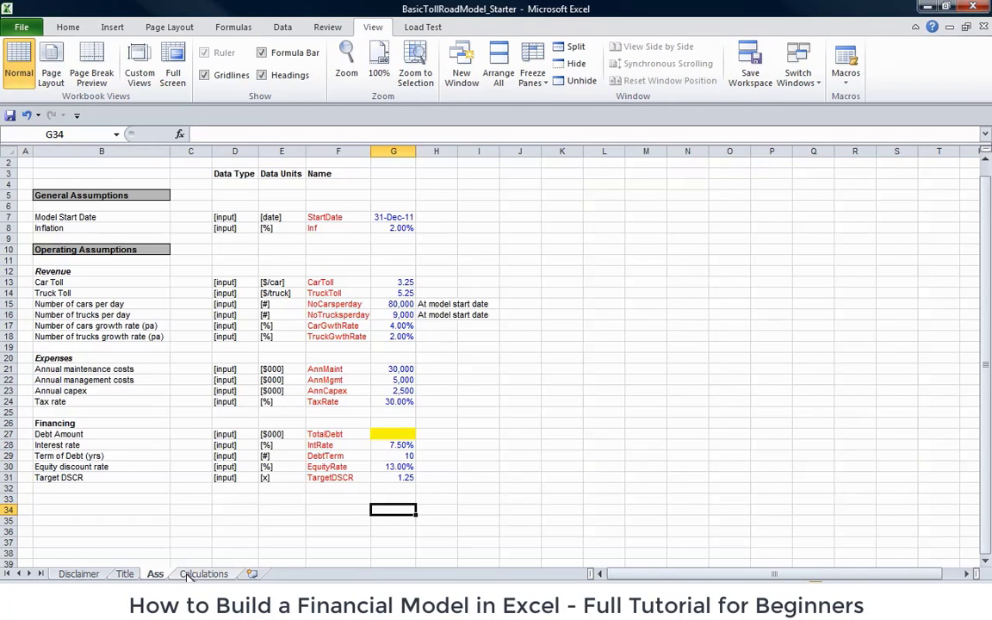
{"action": "key", "text": "alt"}
{"action": "key", "text": "w"}
{"action": "key", "text": "v"}
{"action": "key", "text": "g"}
{"action": "key", "text": "ctrl+Page_Down"}
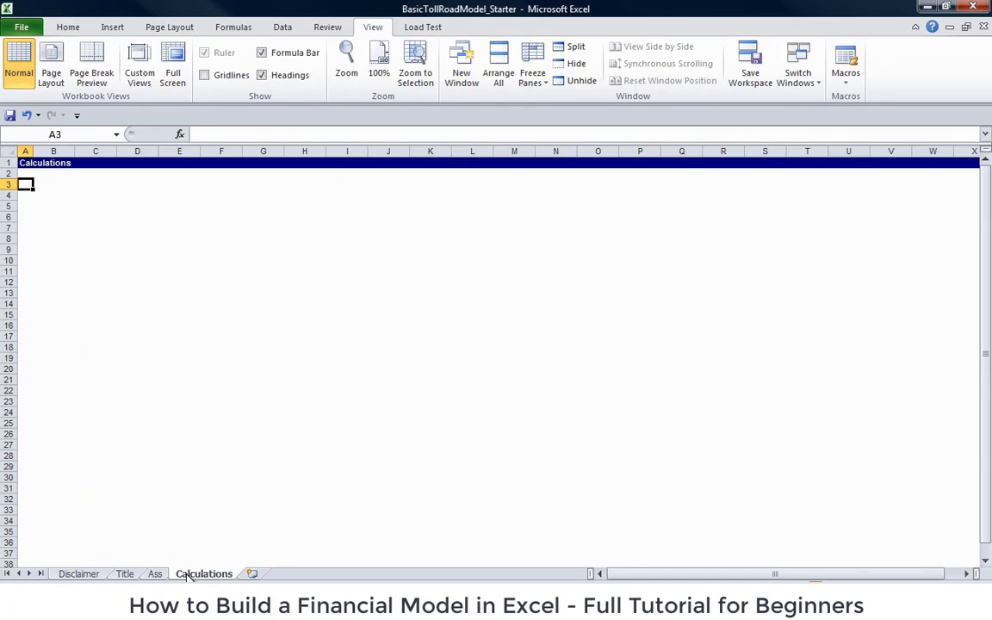
- Enter the row label "Year Ending" in B3 of the Calculations sheet
{"action": "key", "text": "Right"}
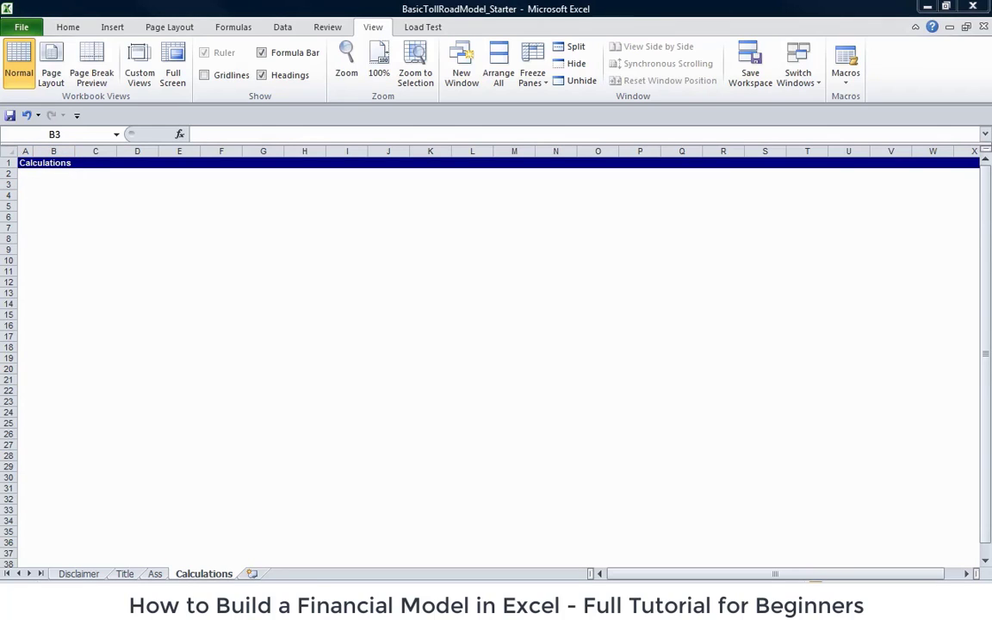
{"action": "left_click", "coordinate": [716, 343]}
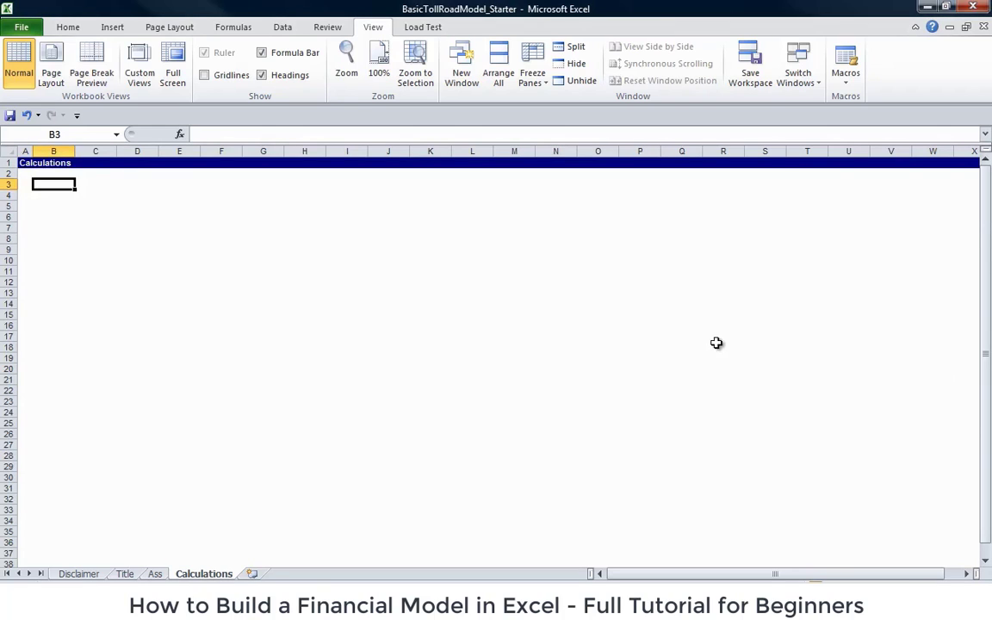
{"action": "left_click", "coordinate": [607, 279]}
{"action": "type", "text": "Ye"}
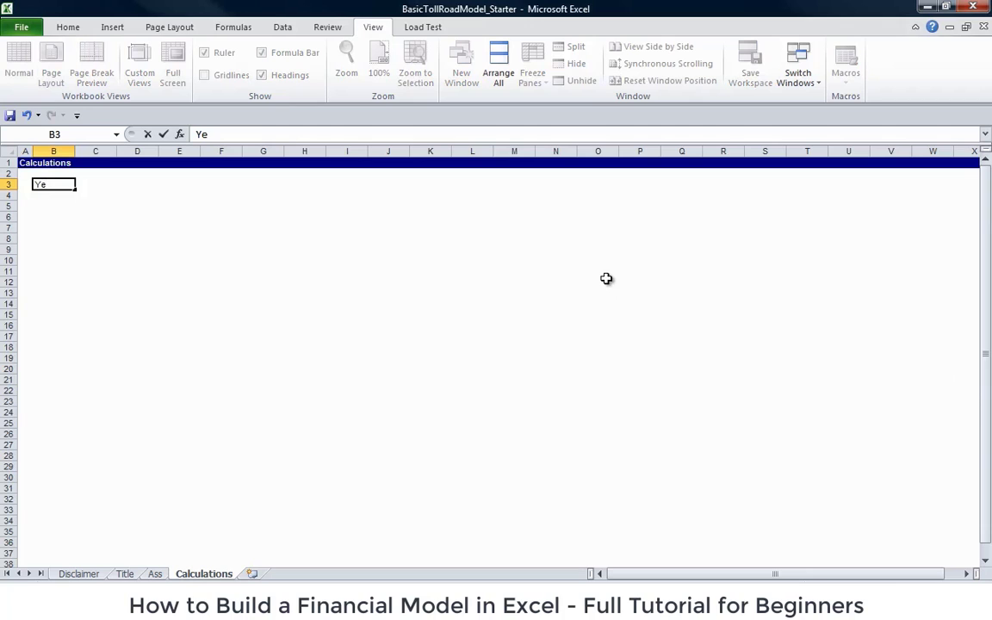
{"action": "type", "text": "ar Ending"}
{"action": "key", "text": "Return"}
- Insert a blank row between Model Start Date and Inflation in the Ass sheet's General Assumptions
{"action": "key", "text": "ctrl+Page_Up"}
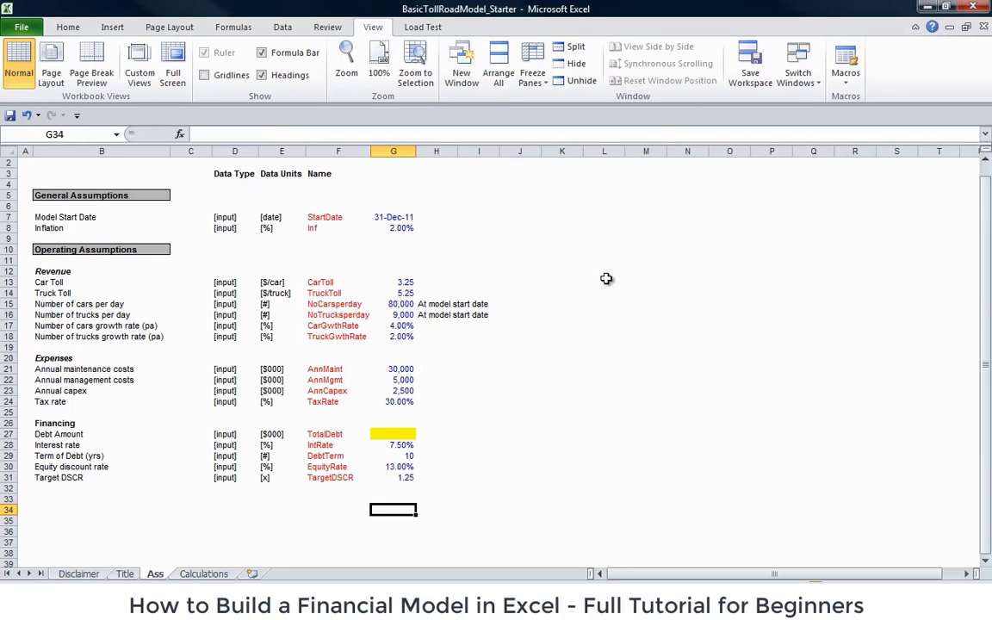
{"action": "key", "text": "Up"}
{"action": "key", "text": "Up"}
{"action": "key", "text": "Up"}
{"action": "key", "text": "Up"}
{"action": "key", "text": "Up"}
{"action": "key", "text": "Up"}
{"action": "key", "text": "Up"}
{"action": "key", "text": "Up"}
{"action": "key", "text": "Up"}
{"action": "key", "text": "Up"}
{"action": "key", "text": "Up"}
{"action": "key", "text": "Up"}
{"action": "key", "text": "Up"}
{"action": "key", "text": "Up"}
{"action": "key", "text": "Up"}
{"action": "key", "text": "Up"}
{"action": "key", "text": "Up"}
{"action": "key", "text": "Up"}
{"action": "key", "text": "Up"}
{"action": "key", "text": "Up"}
{"action": "key", "text": "Right"}
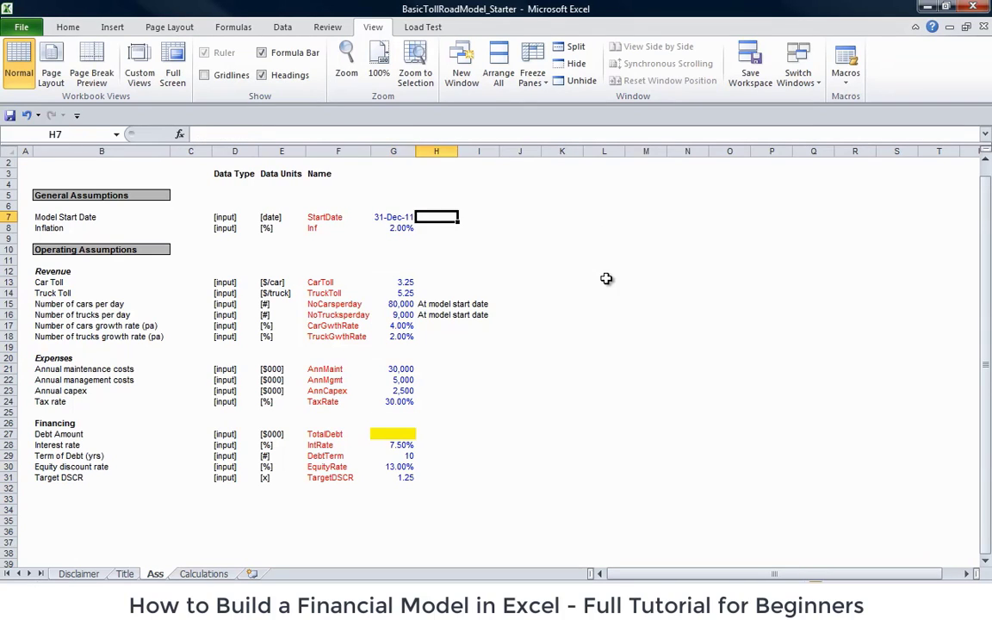
{"action": "key", "text": "Left"}
{"action": "key", "text": "Right"}
{"action": "key", "text": "Down"}
{"action": "key", "text": "Left"}
{"action": "key", "text": "Left"}
{"action": "key", "text": "Left"}
{"action": "key", "text": "Left"}
{"action": "key", "text": "Left"}
{"action": "key", "text": "Left"}
{"action": "key", "text": "Left"}
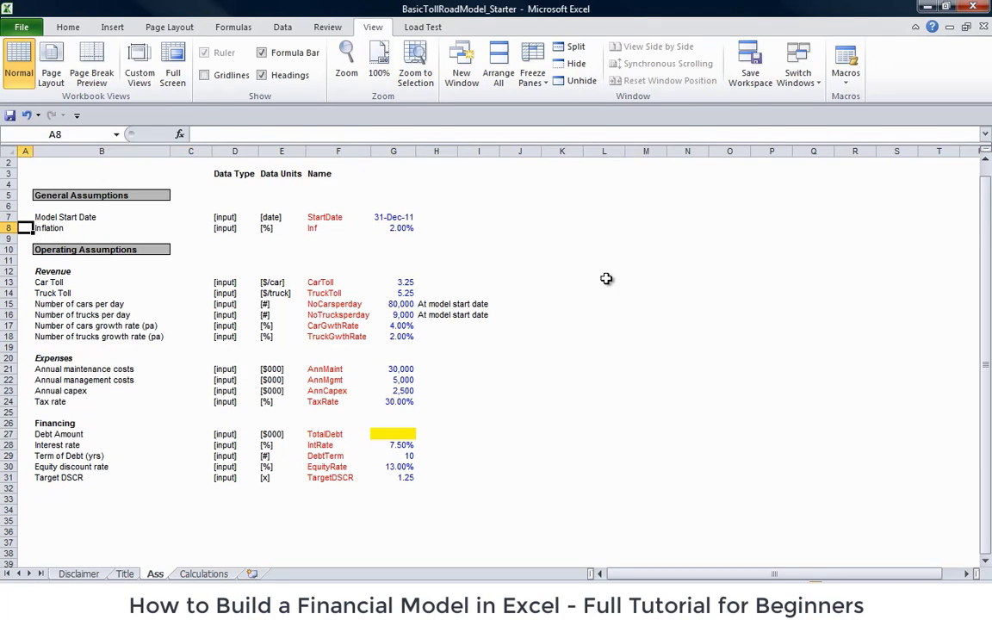
{"action": "key", "text": "Right"}
{"action": "key", "text": "shift+space"}
{"action": "key", "text": "ctrl+shift+plus"}
{"action": "key", "text": "Left"}
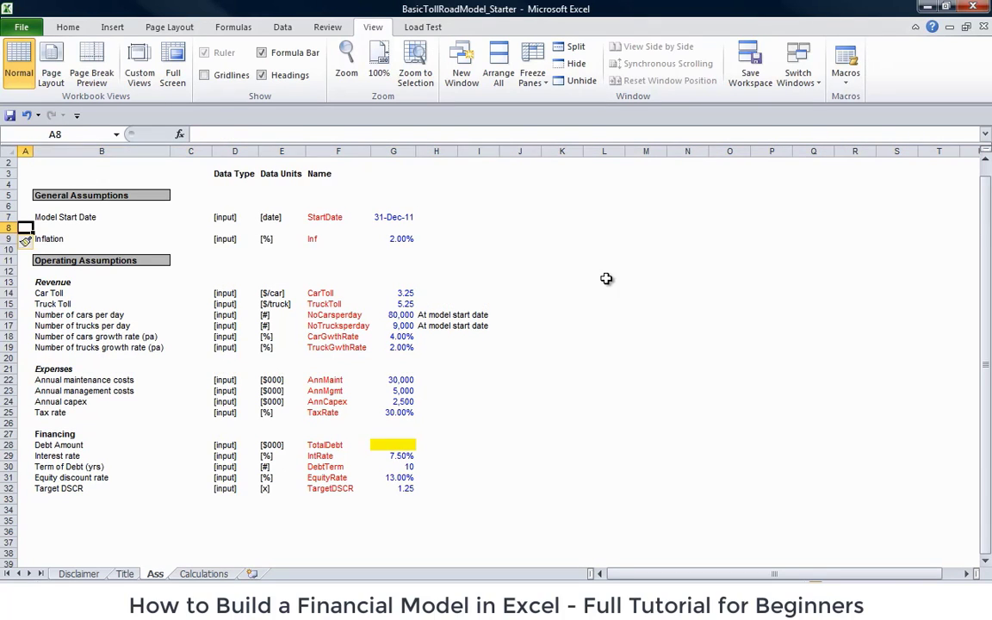
- Label the blank row 8 under Model Start Date as "Term" in column B
{"action": "key", "text": "Right"}
{"action": "type", "text": "Term"}
{"action": "key", "text": "Return"}
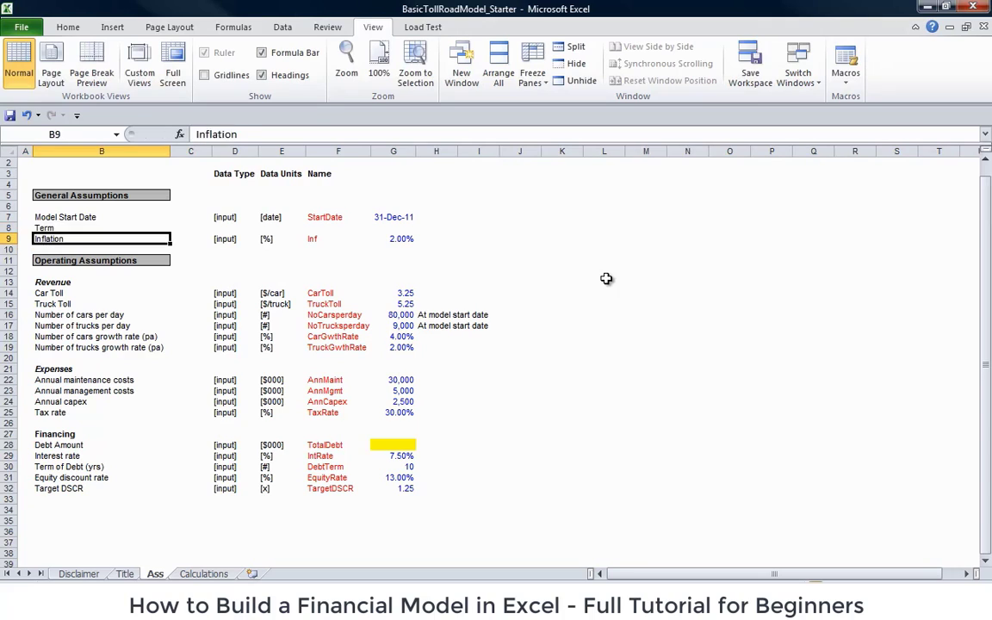
- Change the row label in B8 of the Ass sheet to "End Date"
{"action": "key", "text": "Up"}
{"action": "key", "text": "Right"}
{"action": "key", "text": "Right"}
{"action": "key", "text": "Right"}
{"action": "key", "text": "Right"}
{"action": "key", "text": "Right"}
{"action": "key", "text": "Left"}
{"action": "key", "text": "Left"}
{"action": "key", "text": "Left"}
{"action": "key", "text": "Left"}
{"action": "key", "text": "Left"}
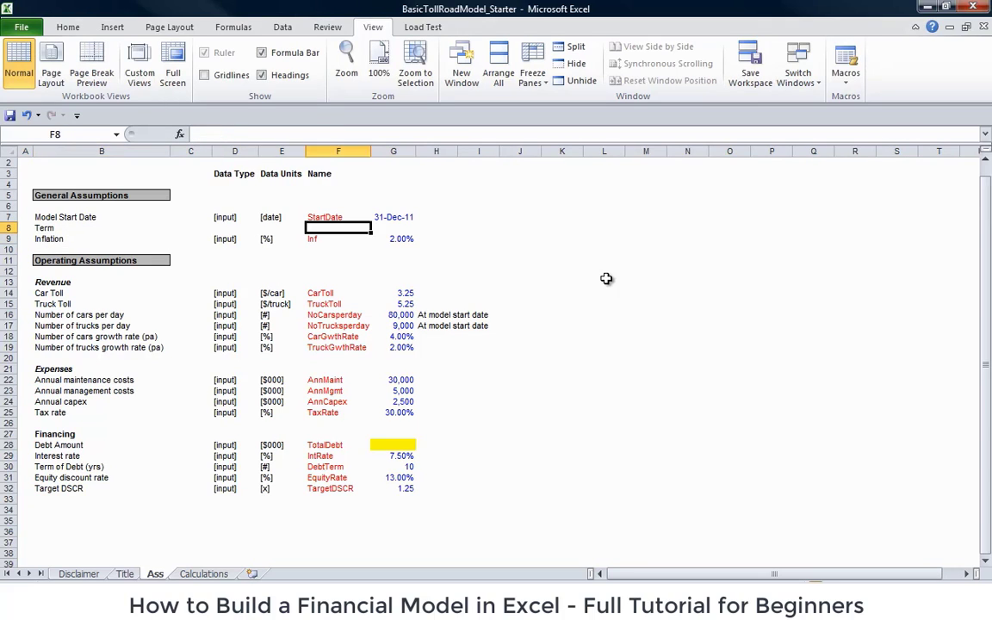
{"action": "type", "text": "End Date"}
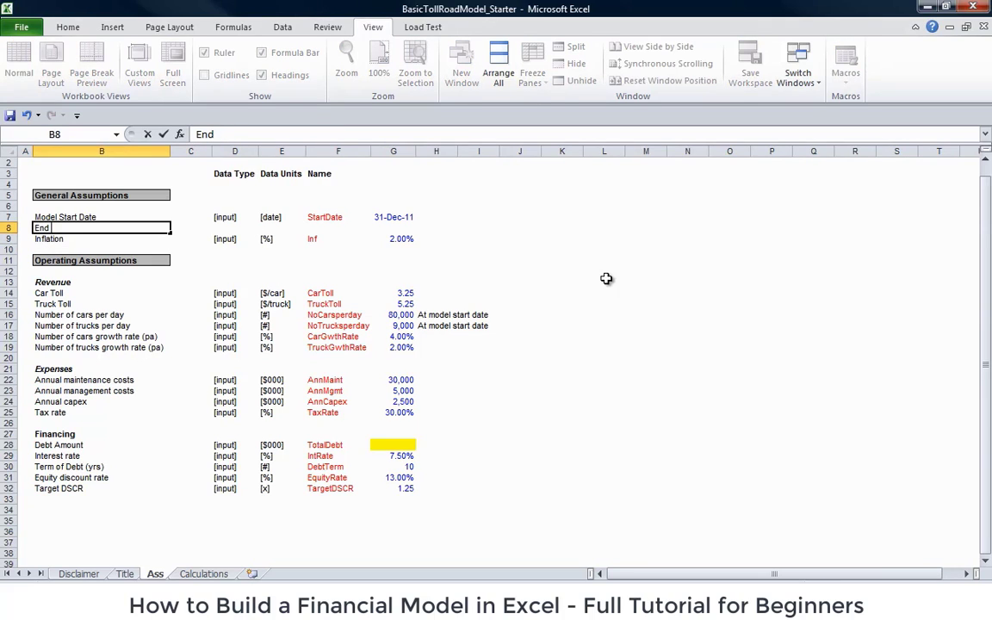
{"action": "key", "text": "Return"}
- Calculate the End Date in G8 as the month end ten years after the start date with =EOMONTH(StartDate,12*10)
{"action": "key", "text": "Up"}
{"action": "key", "text": "Right"}
{"action": "key", "text": "Right"}
{"action": "key", "text": "Right"}
{"action": "key", "text": "Right"}
{"action": "key", "text": "Right"}
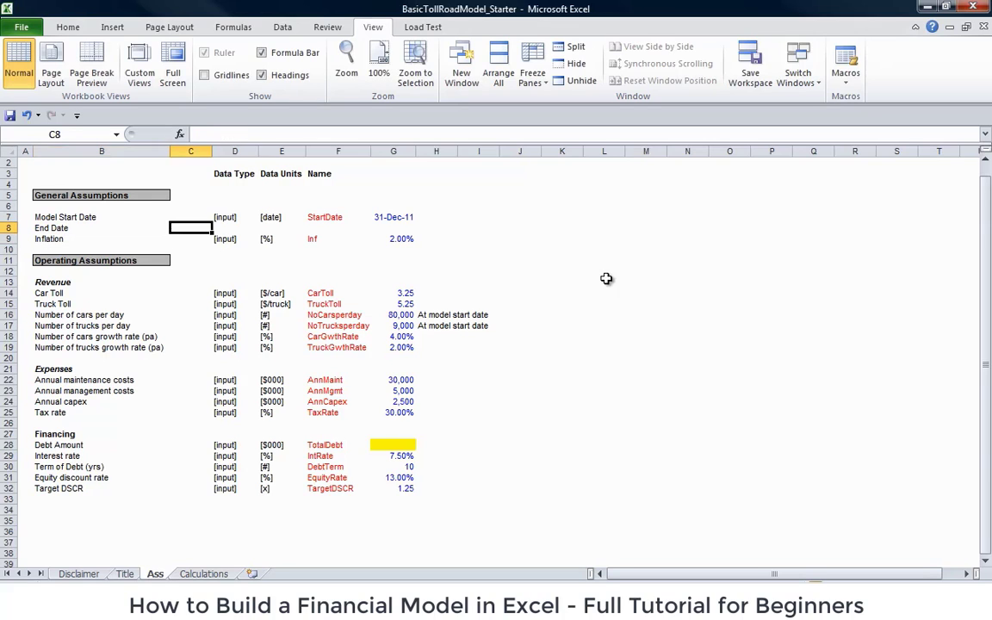
{"action": "type", "text": "=eom"}
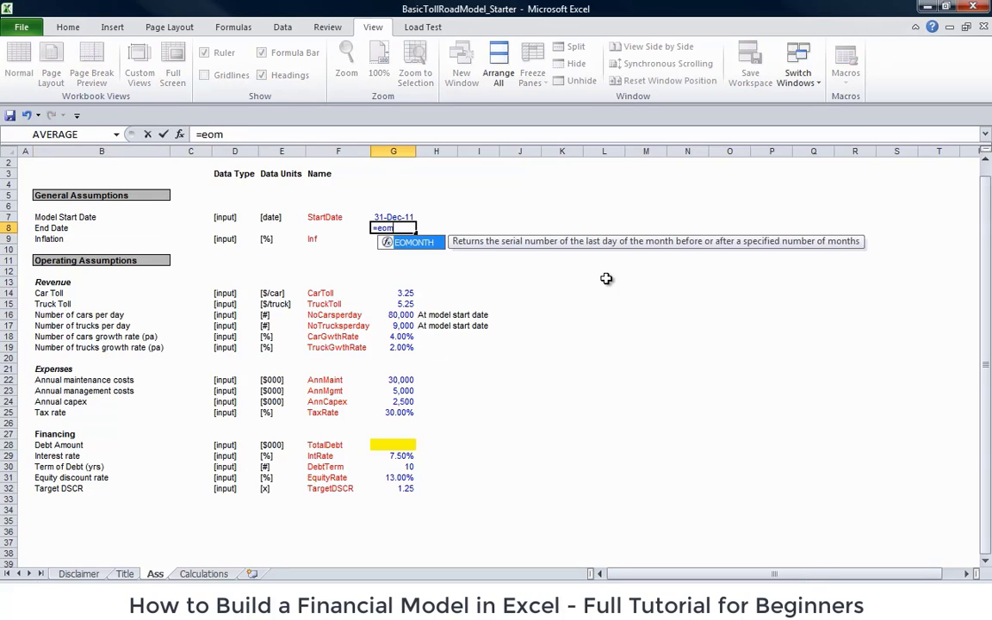
{"action": "type", "text": "onth("}
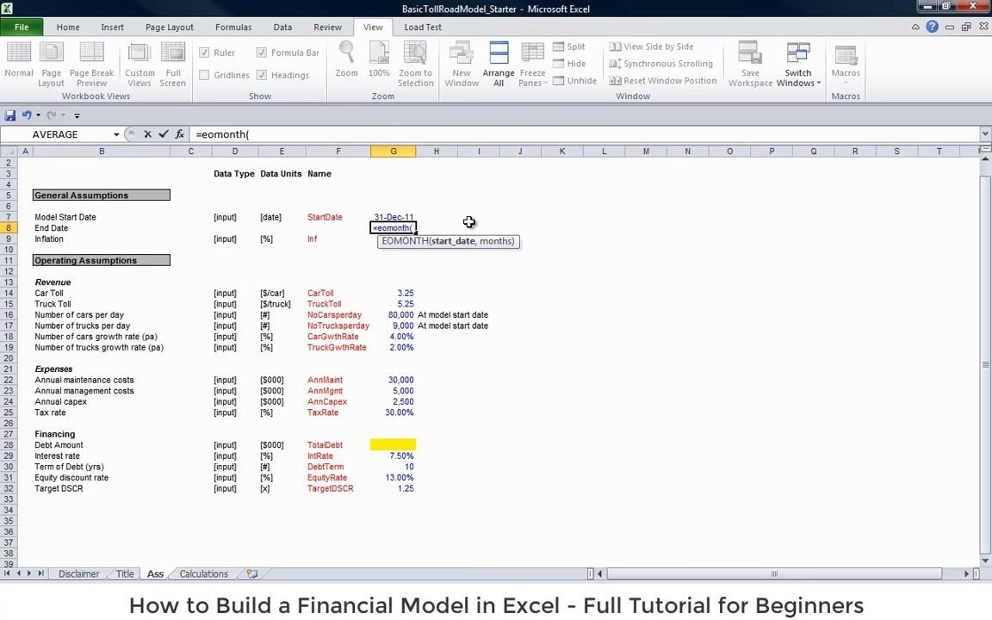
{"action": "left_click", "coordinate": [408, 216]}
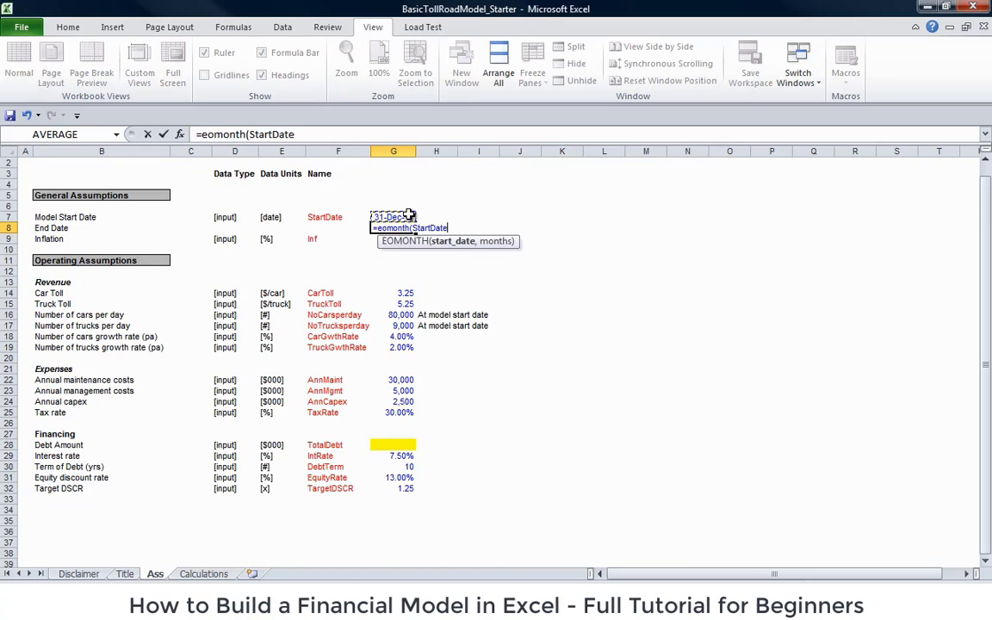
{"action": "type", "text": ","}
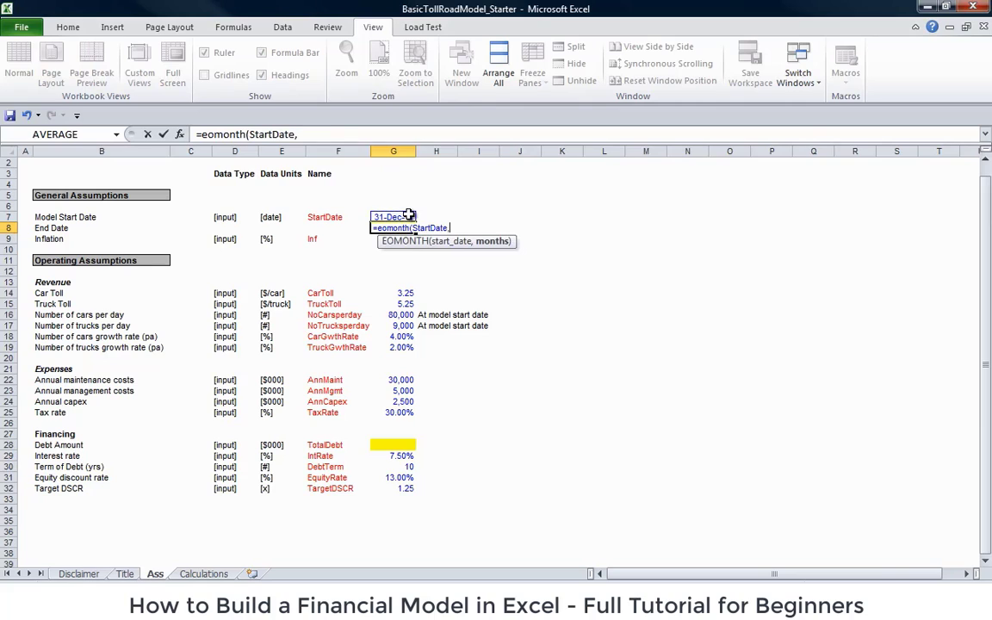
{"action": "type", "text": "12*10)"}
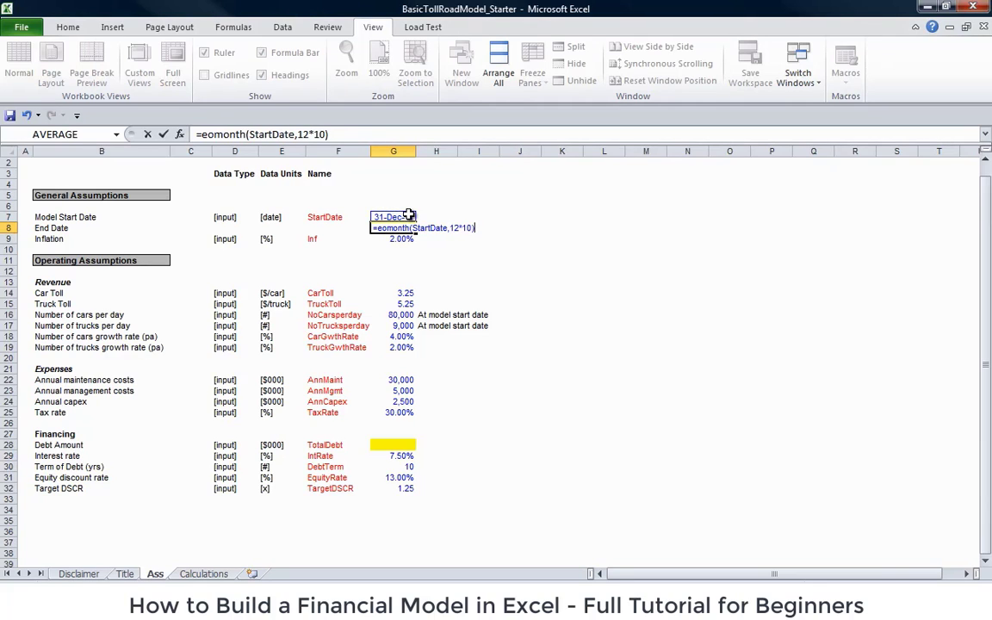
{"action": "key", "text": "Return"}
{"action": "key", "text": "Up"}
{"action": "key", "text": "Left"}
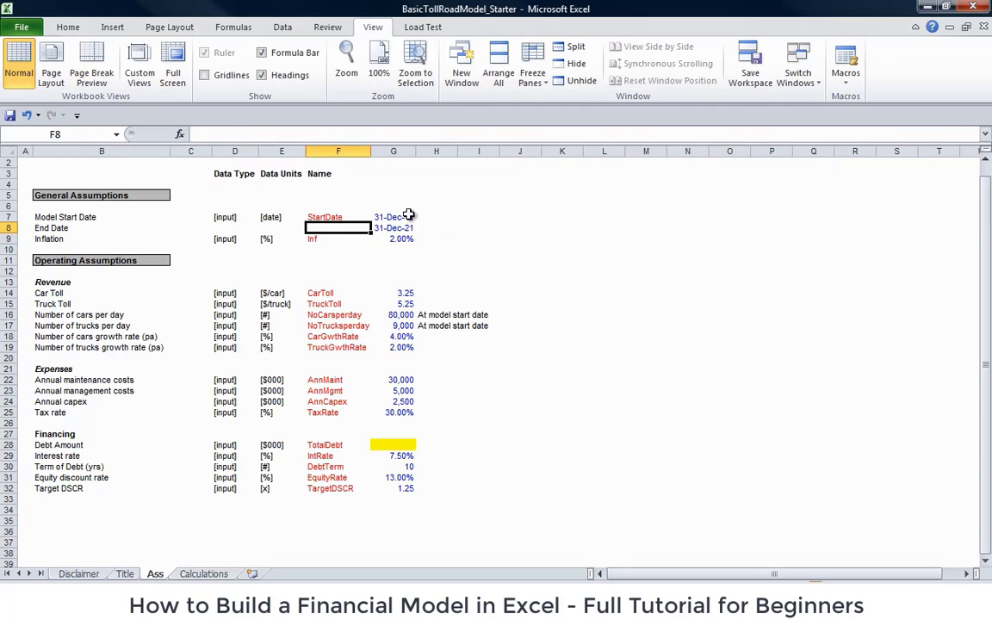
{"action": "type", "text": "End"}
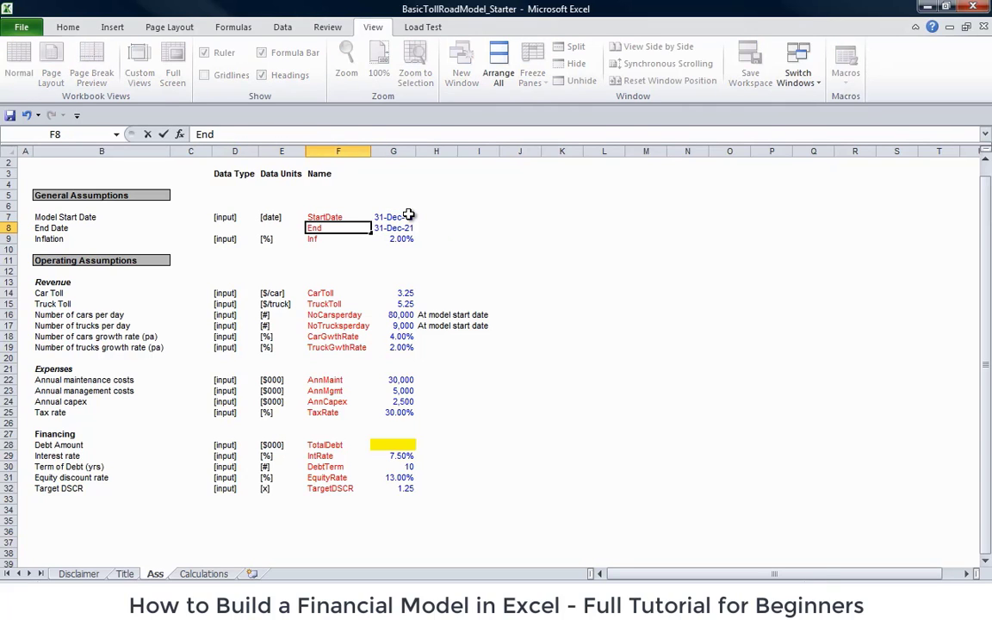
{"action": "key", "text": "Escape"}
{"action": "key", "text": "Right"}
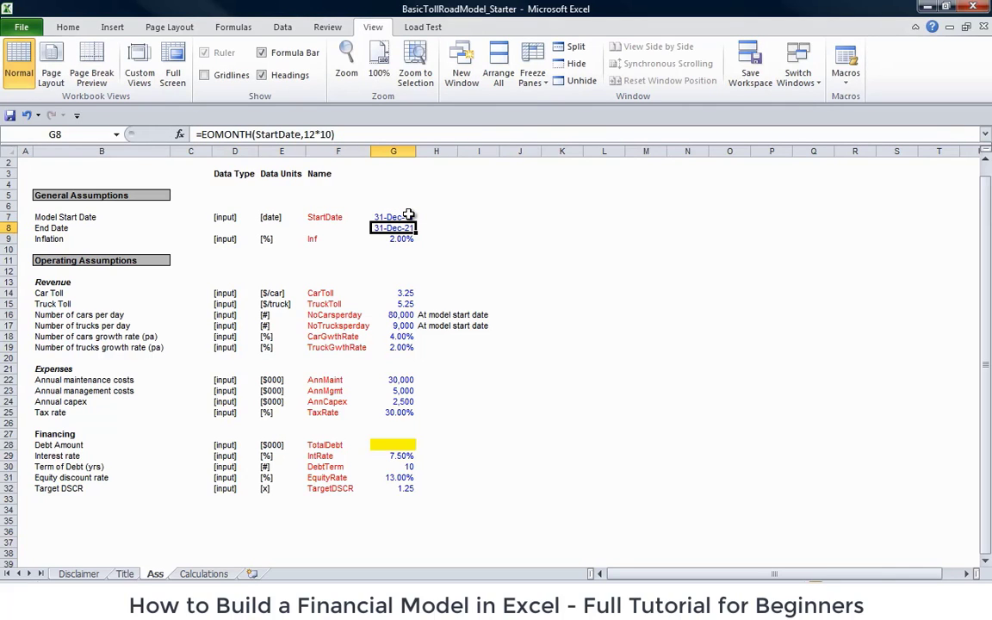
- Fill the End Date row's data type in D8 with [input] from the Model Start Date row
{"action": "key", "text": "Left"}
{"action": "key", "text": "Left"}
{"action": "key", "text": "Left"}
{"action": "key", "text": "Up"}
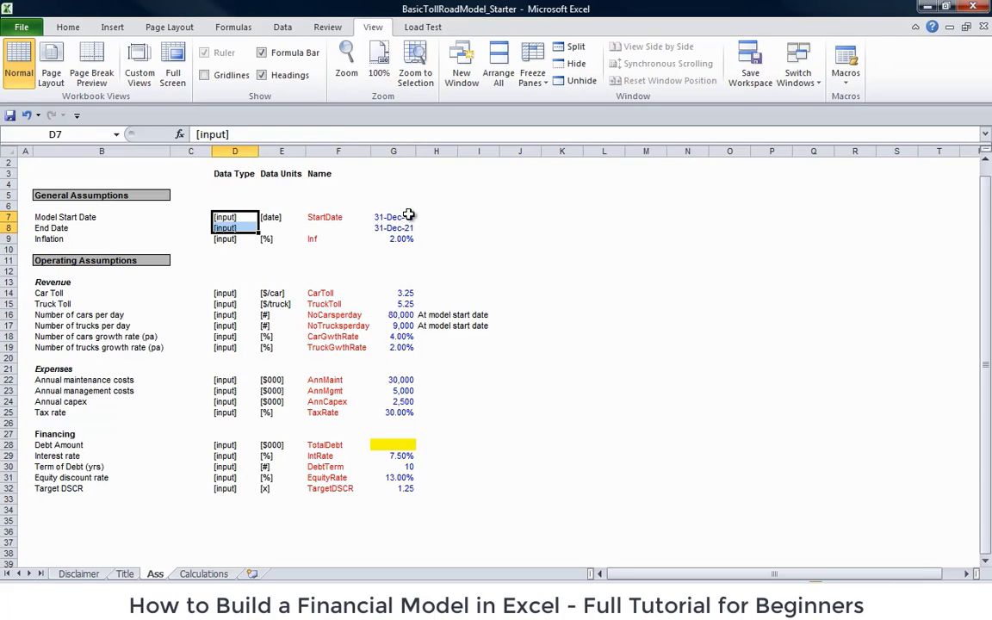
- Copy the [date] data unit from E7 into E8 for the End Date row
{"action": "key", "text": "Right"}
{"action": "key", "text": "Right"}
{"action": "key", "text": "Right"}
{"action": "key", "text": "Down"}
{"action": "key", "text": "Left"}
{"action": "key", "text": "Left"}
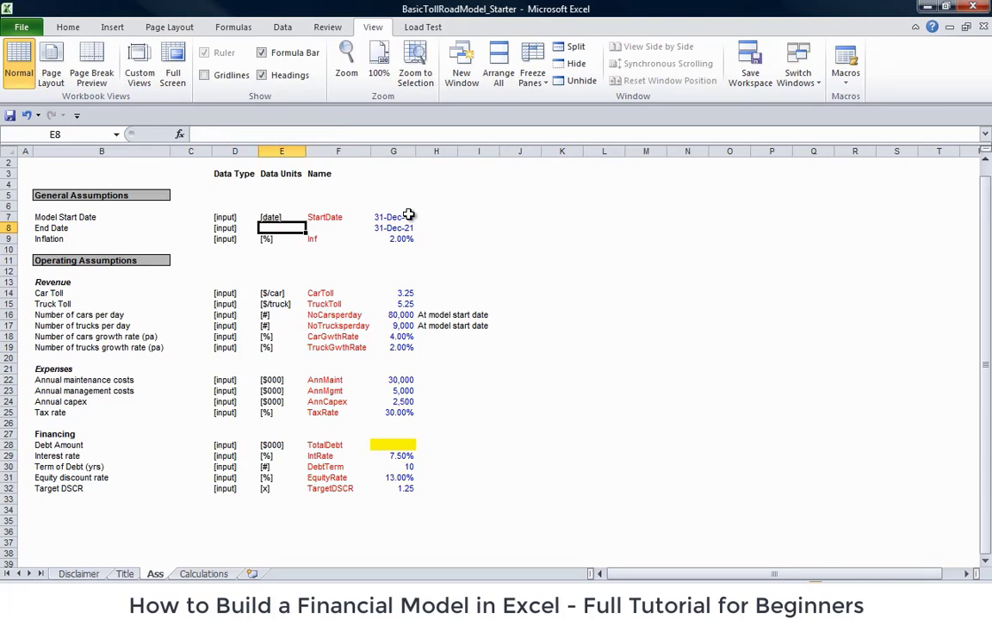
{"action": "key", "text": "Up"}
{"action": "key", "text": "ctrl+c"}
{"action": "key", "text": "Down"}
{"action": "key", "text": "Return"}
- Enter the row label "Year Counter" in B4 of the Calculations sheet, under Year Ending
{"action": "key", "text": "ctrl+Page_Down"}
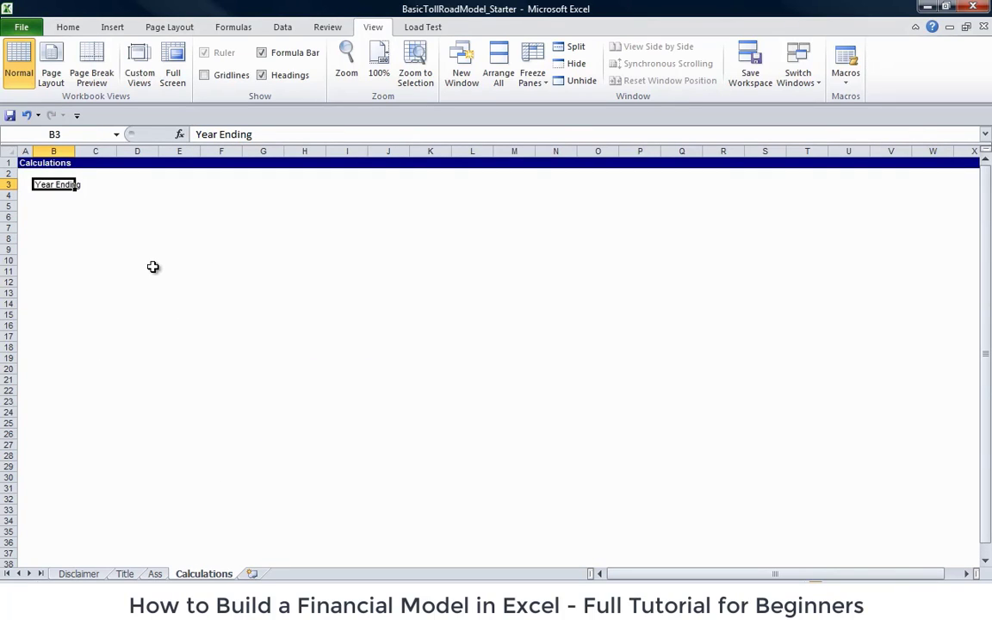
{"action": "key", "text": "Return"}
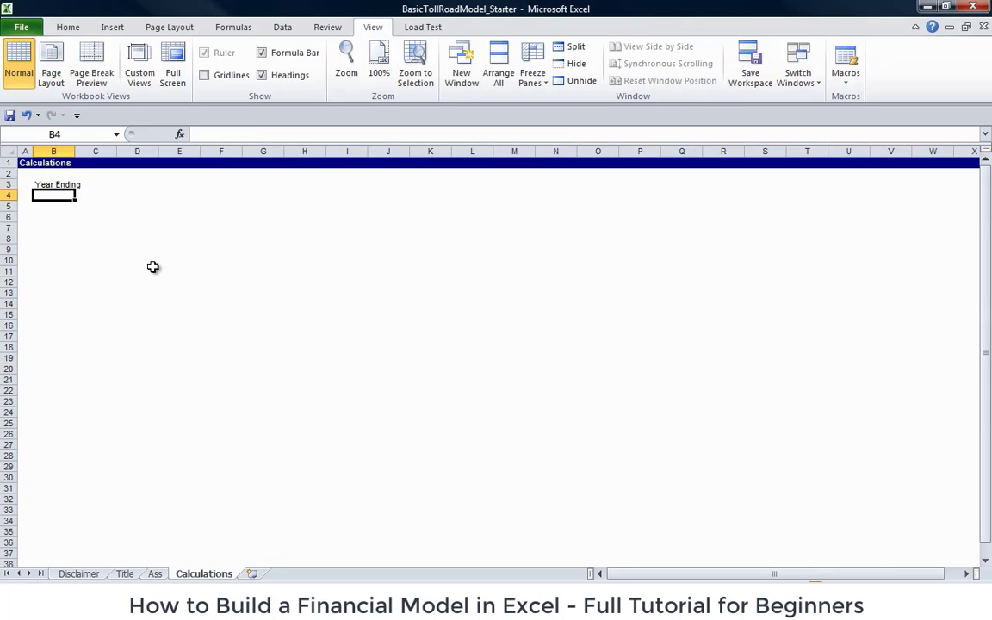
{"action": "type", "text": "Year "}
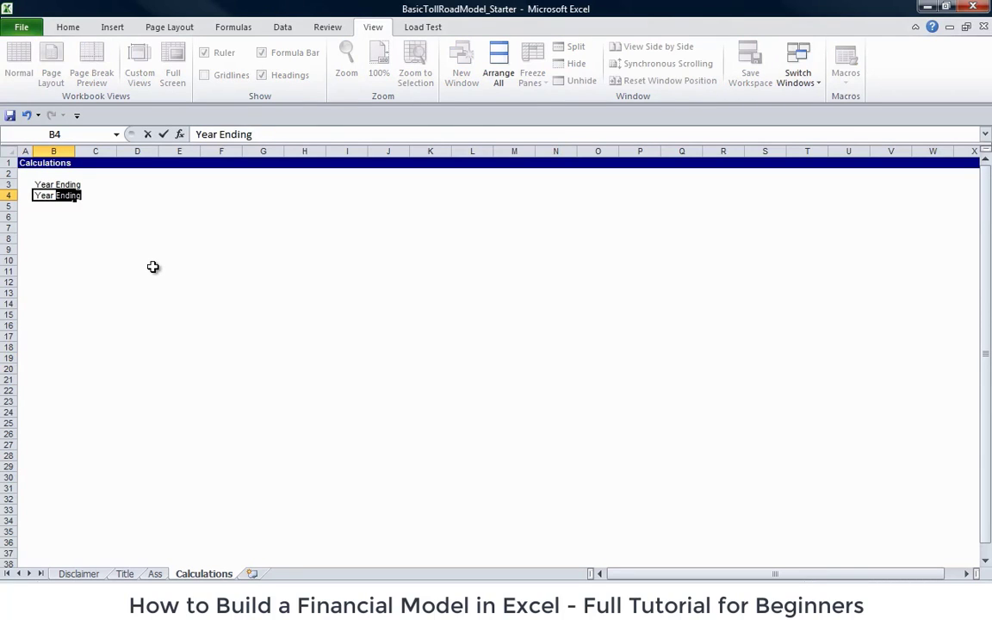
{"action": "type", "text": "Counter"}
{"action": "key", "text": "Return"}
- Enter the units [date] in D3 for Year Ending and [#] in D4 for Year Counter
{"action": "key", "text": "Up"}
{"action": "key", "text": "Up"}
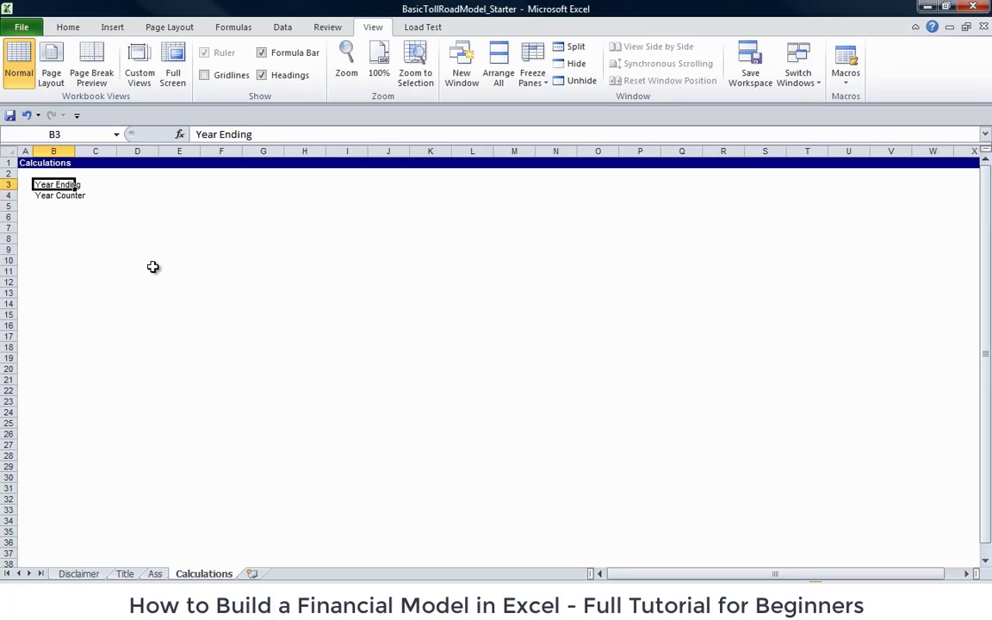
{"action": "key", "text": "Right"}
{"action": "key", "text": "Right"}
{"action": "key", "text": "Right"}
{"action": "key", "text": "Right"}
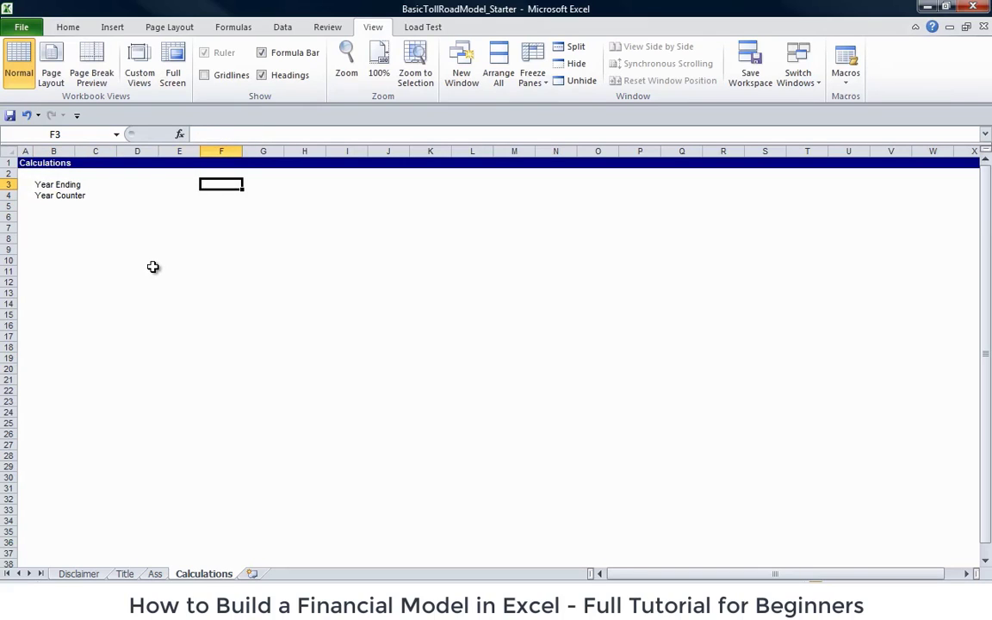
{"action": "key", "text": "Left"}
{"action": "key", "text": "Left"}
{"action": "type", "text": "[date]"}
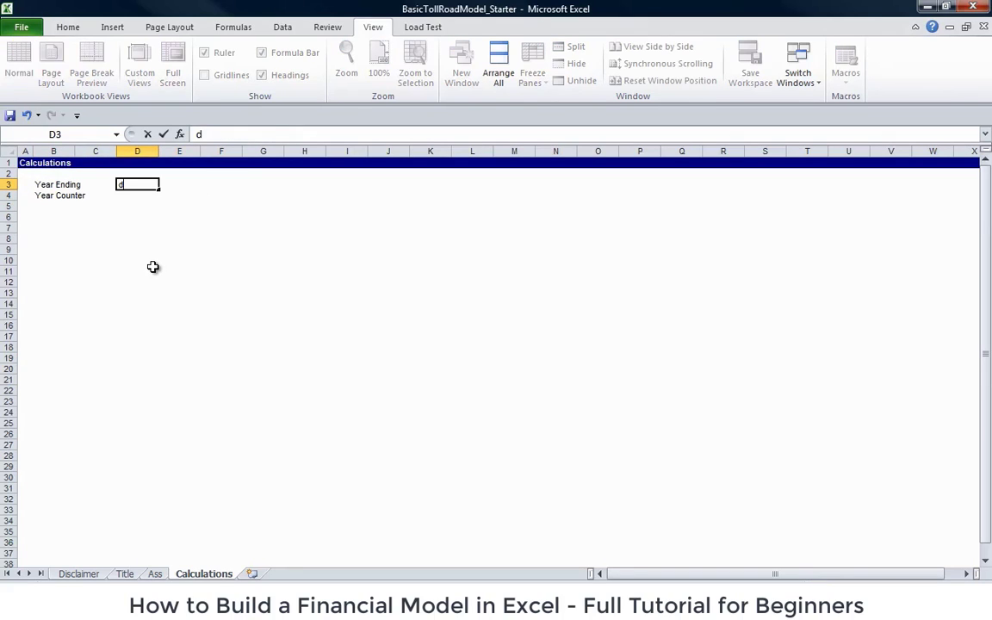
{"action": "key", "text": "Return"}
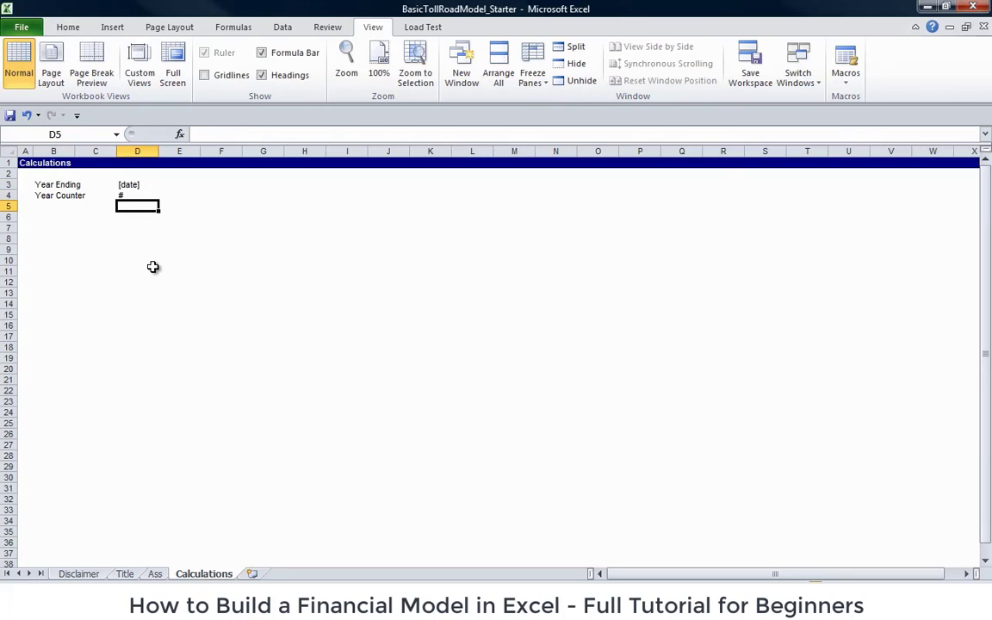
{"action": "type", "text": "[#]"}
- Link the first Year Ending cell, G3, to the model start date with =StartDate
{"action": "key", "text": "Up"}
{"action": "key", "text": "Right"}
{"action": "key", "text": "Right"}
{"action": "key", "text": "Right"}
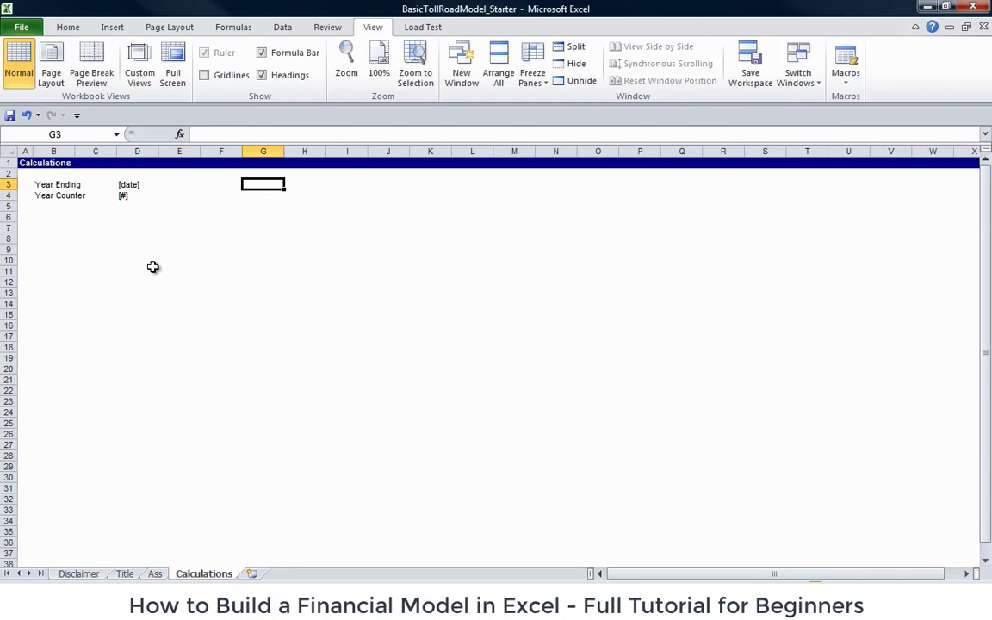
{"action": "type", "text": "="}
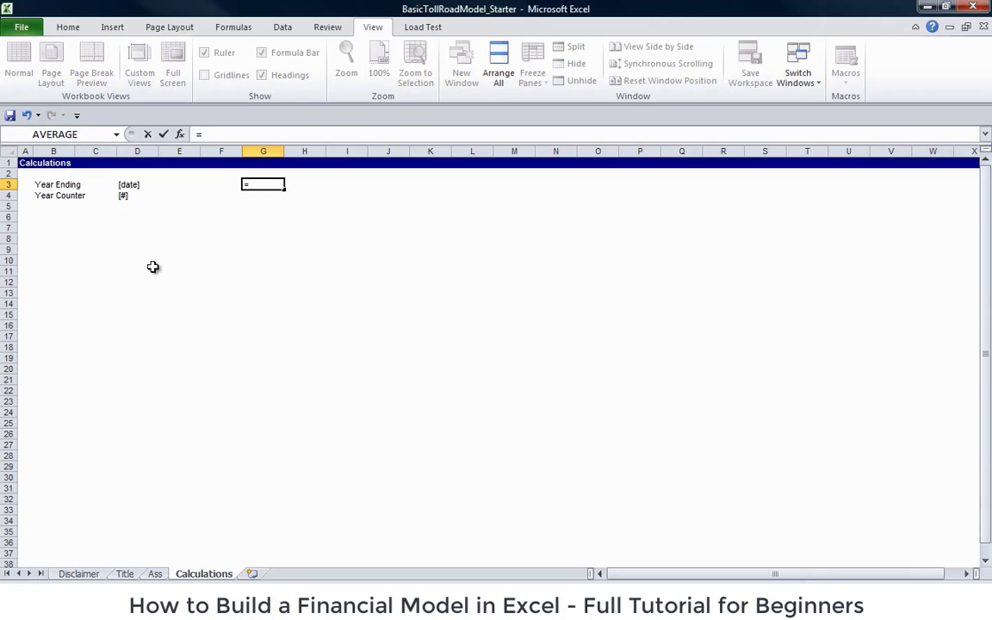
{"action": "type", "text": "start"}
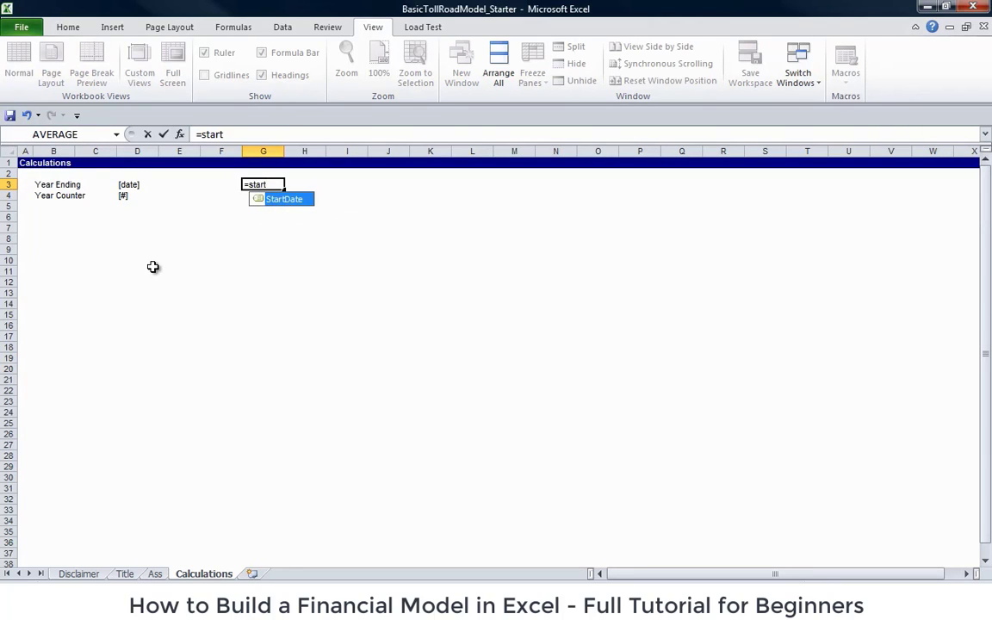
{"action": "type", "text": "date"}
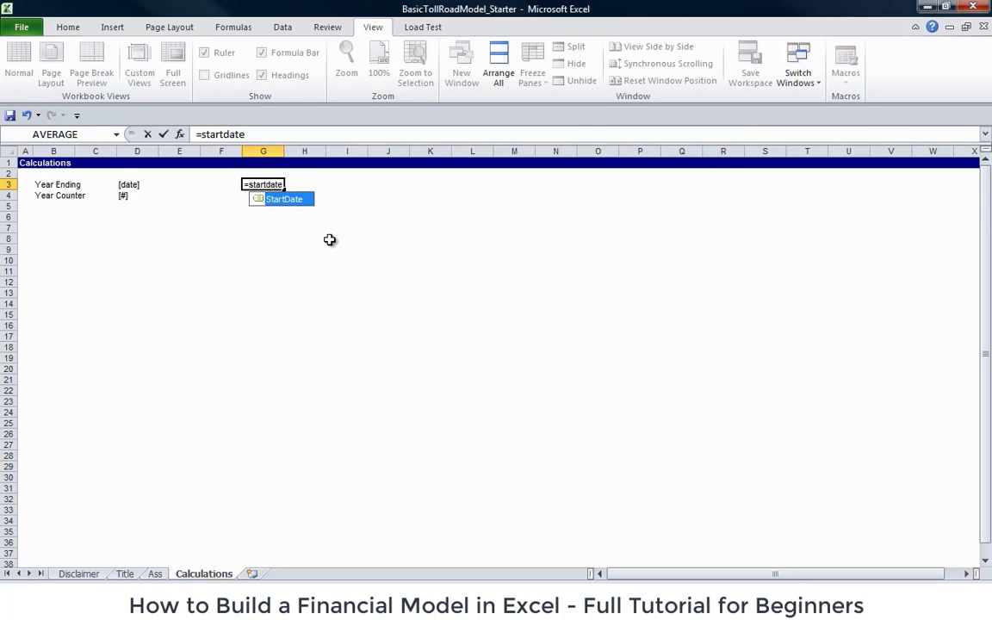
{"action": "key", "text": "Return"}
{"action": "key", "text": "Up"}
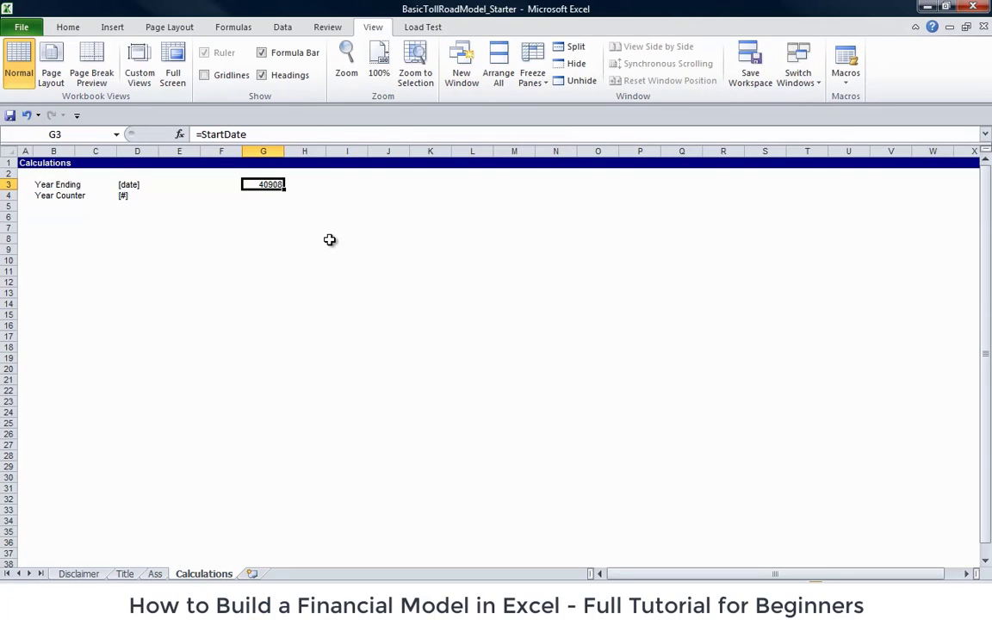
- Format the date in G3 as dd-mmm-yy
{"action": "key", "text": "Right"}
{"action": "key", "text": "Left"}
{"action": "key", "text": "ctrl+shift+3"}
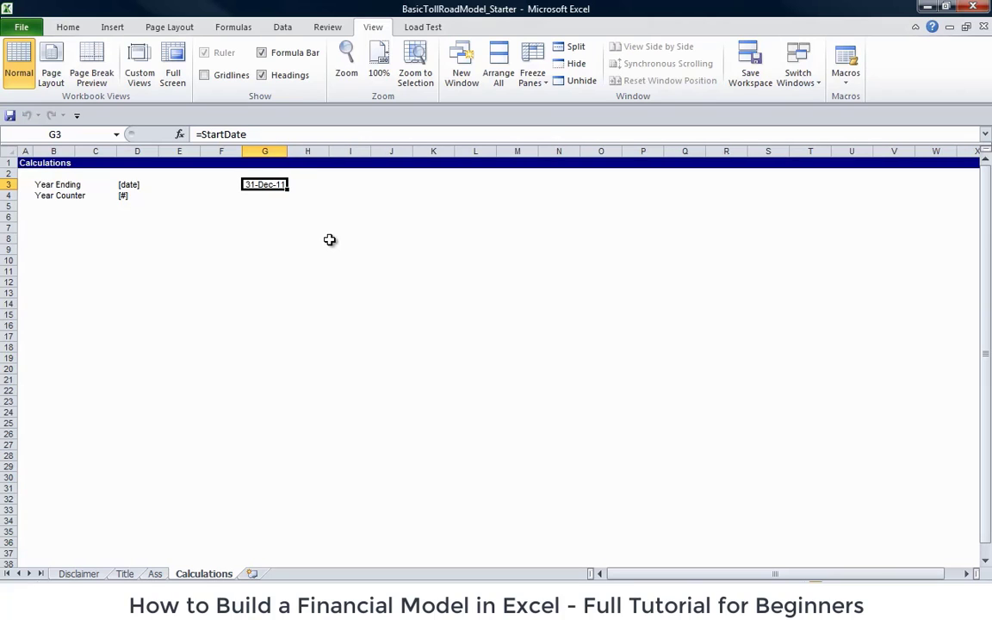
- Examine the number format code applied to G3 in the cell formatting settings, leaving it as is
{"action": "right_click", "coordinate": [259, 184]}
{"action": "left_click", "coordinate": [343, 400]}
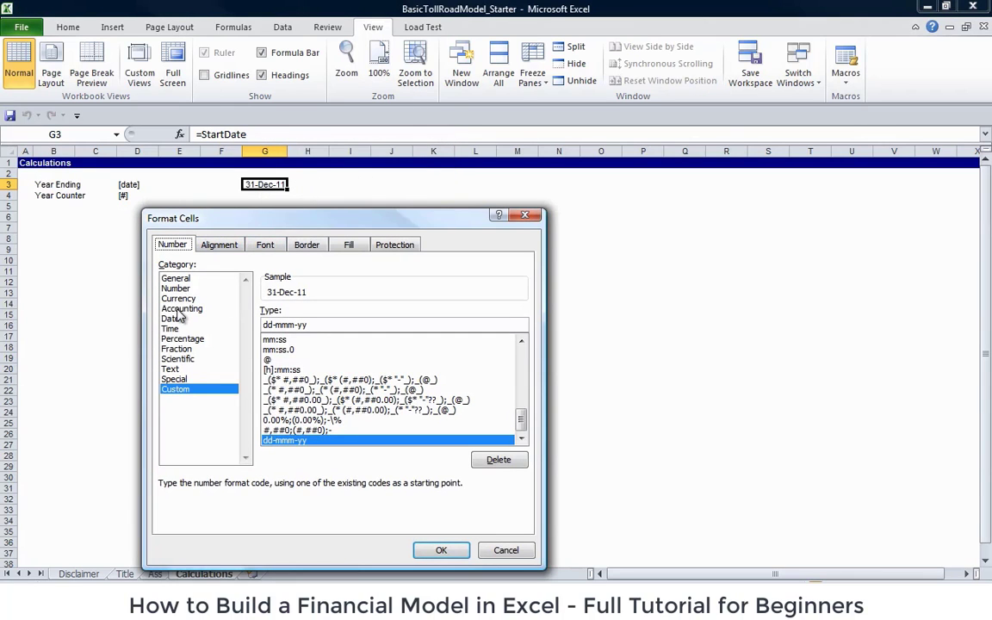
{"action": "left_click", "coordinate": [522, 551]}
{"action": "left_click", "coordinate": [320, 251]}
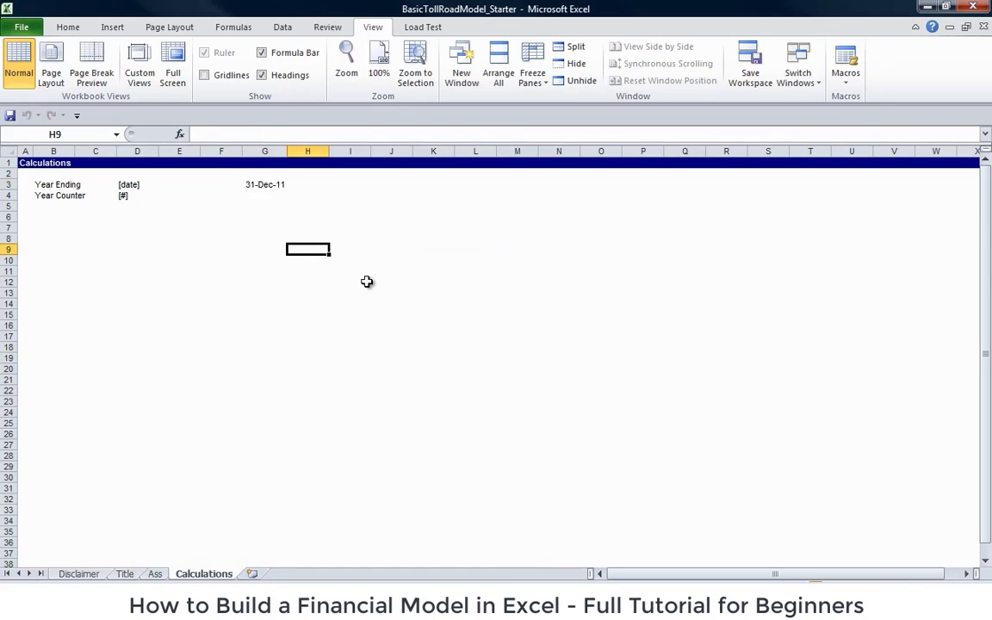
- Colour the linked start date in G3 with a red font
{"action": "key", "text": "Left"}
{"action": "key", "text": "Up"}
{"action": "key", "text": "Up"}
{"action": "key", "text": "Up"}
{"action": "key", "text": "Up"}
{"action": "key", "text": "Up"}
{"action": "key", "text": "Up"}
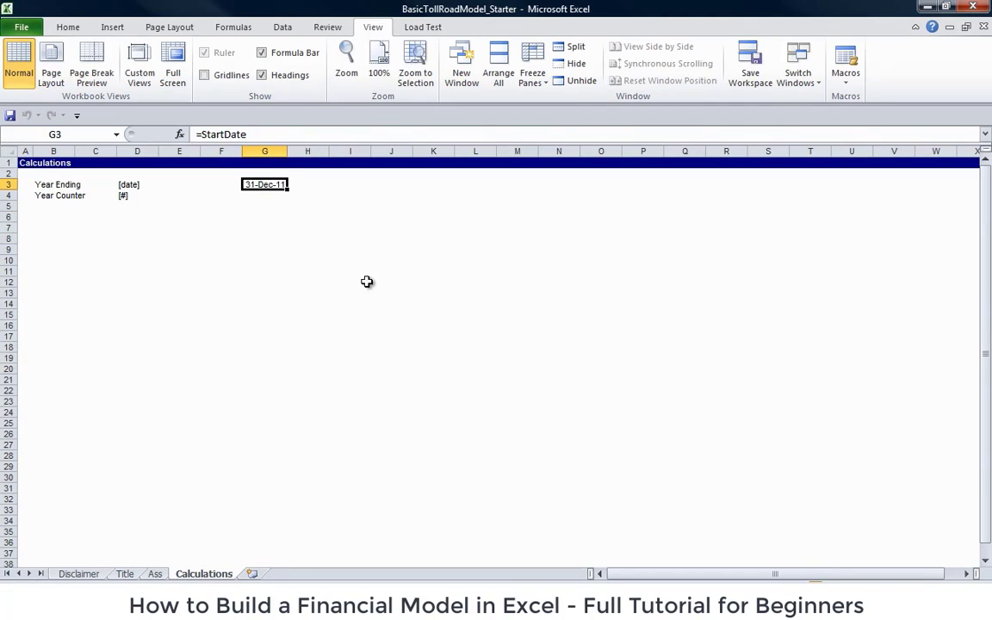
{"action": "key", "text": "ctrl+shift+r"}
- Calculate the next year end in H3 from the previous one with =EOMONTH(G3,12)
{"action": "key", "text": "Right"}
{"action": "type", "text": "="}
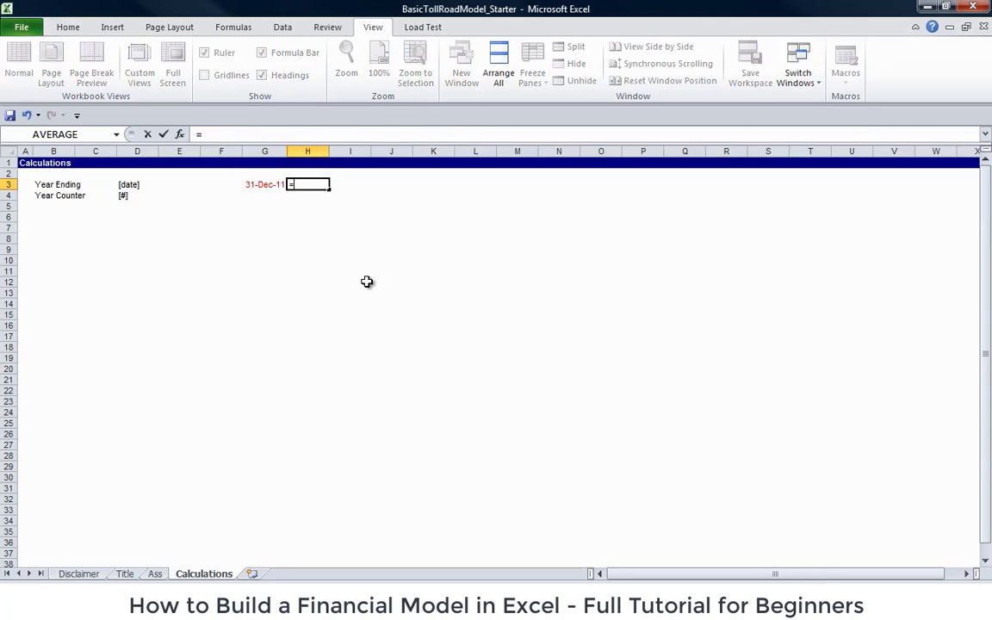
{"action": "type", "text": "eo"}
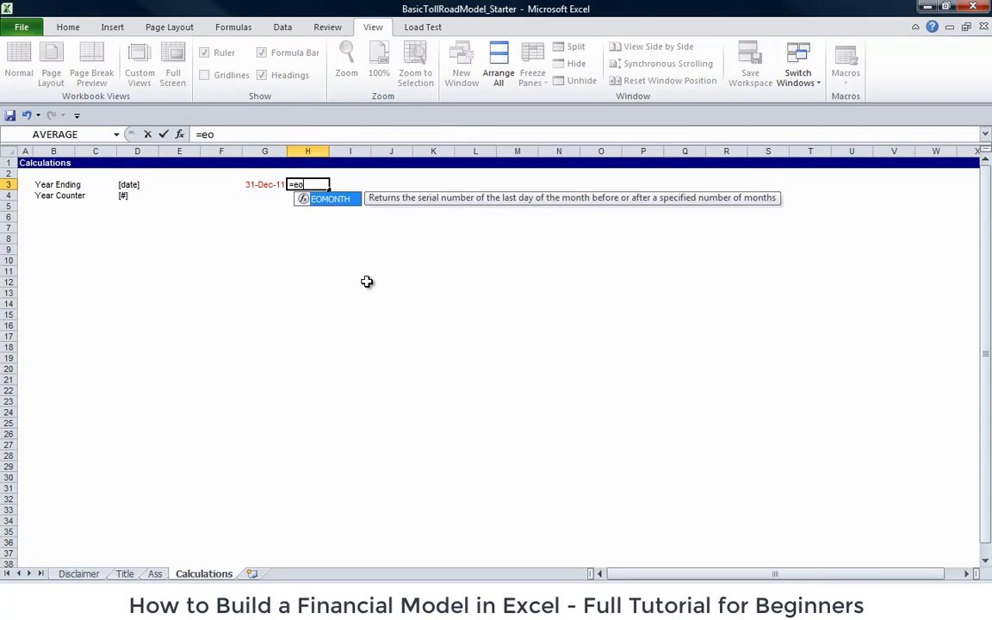
{"action": "key", "text": "BackSpace"}
{"action": "key", "text": "BackSpace"}
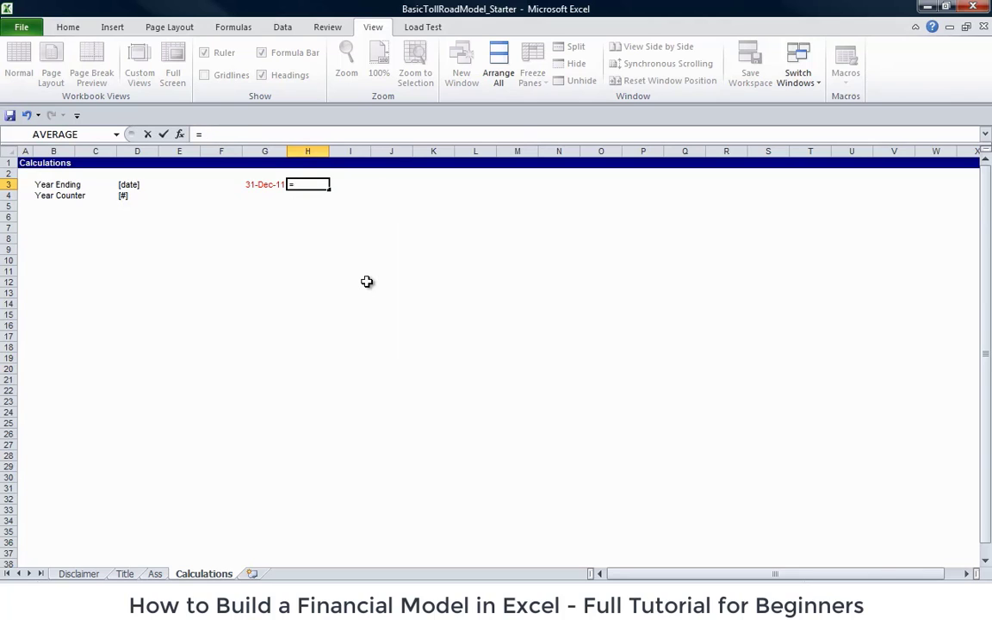
{"action": "type", "text": "eomonth("}
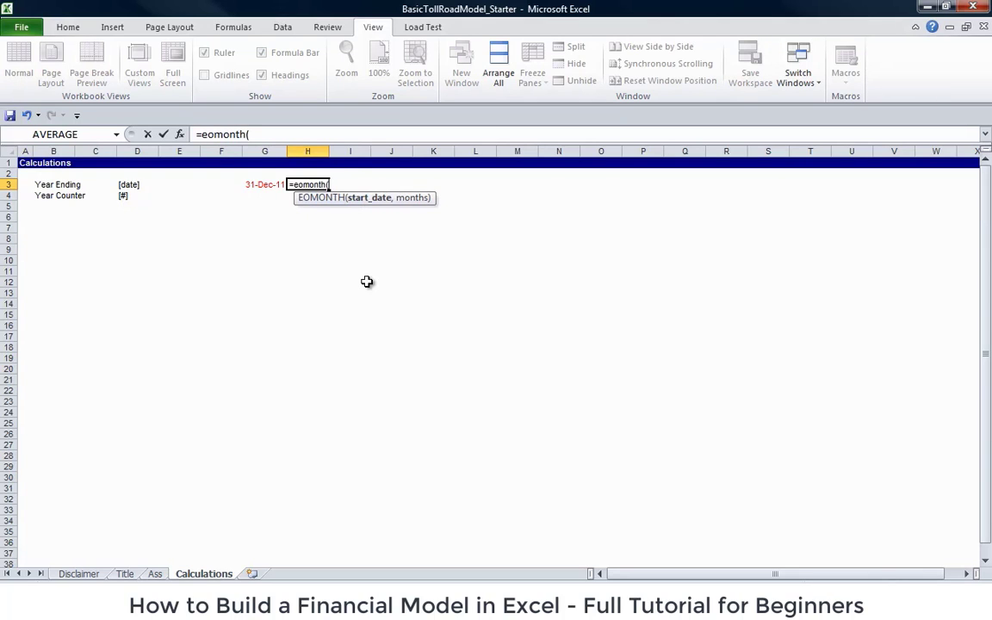
{"action": "key", "text": "Left"}
{"action": "type", "text": ",12)"}
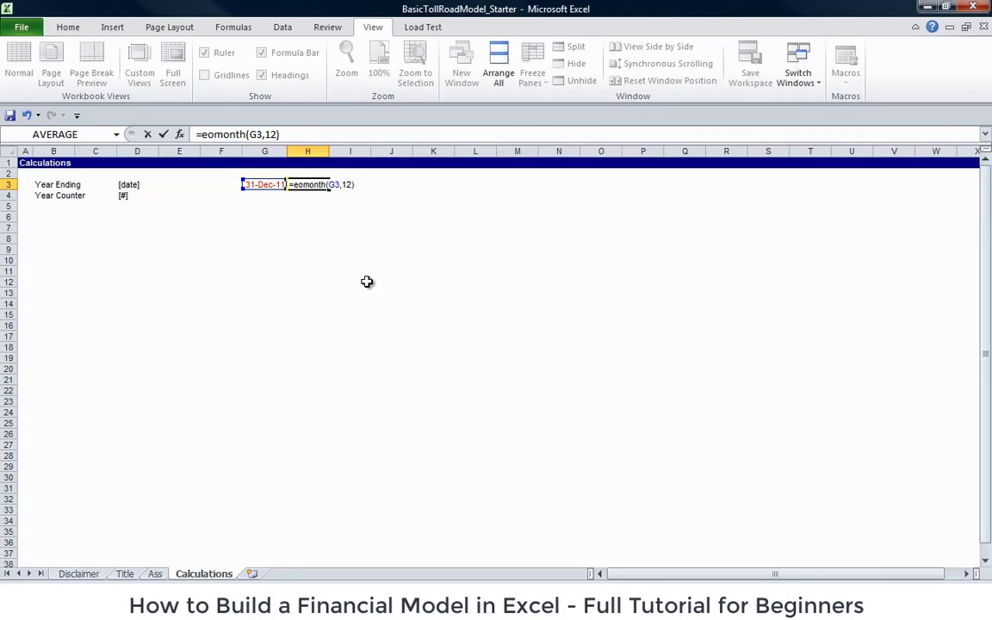
{"action": "key", "text": "ctrl+Return"}
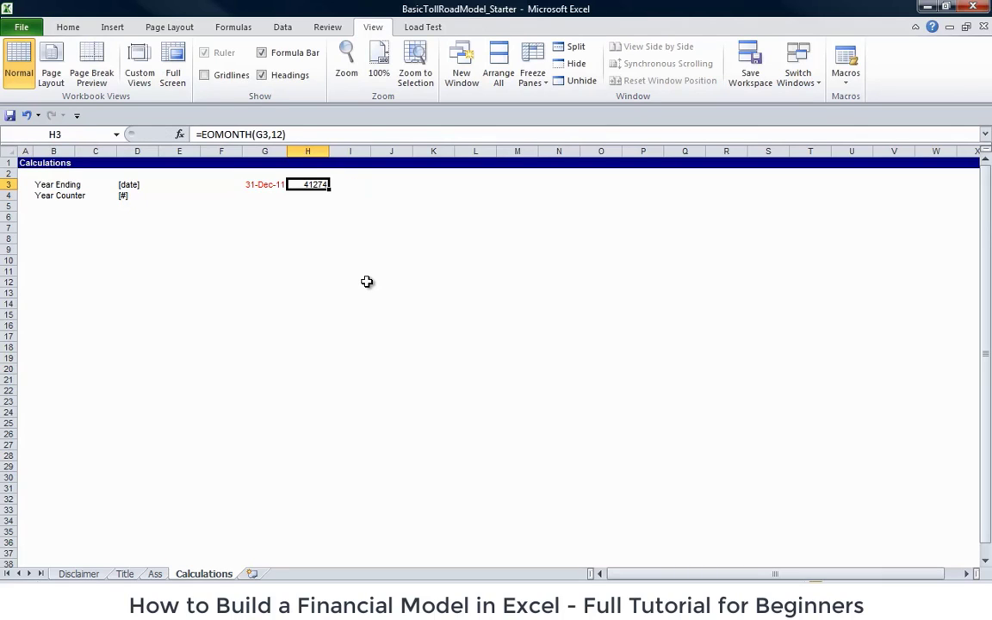
- Format the date in H3 as dd-mmm-yy and fill its year-end formula across row 3 to W3
{"action": "key", "text": "ctrl+shift+3"}
{"action": "key", "text": "shift+Right"}
{"action": "key", "text": "shift+Right"}
{"action": "key", "text": "shift+Right"}
{"action": "key", "text": "shift+Right"}
{"action": "key", "text": "shift+Right"}
{"action": "key", "text": "shift+Right"}
{"action": "key", "text": "shift+Right"}
{"action": "key", "text": "shift+Right"}
{"action": "key", "text": "shift+Right"}
{"action": "key", "text": "shift+Right"}
{"action": "key", "text": "shift+Right"}
{"action": "key", "text": "shift+Right"}
{"action": "key", "text": "shift+Right"}
{"action": "key", "text": "shift+Right"}
{"action": "key", "text": "shift+Right"}
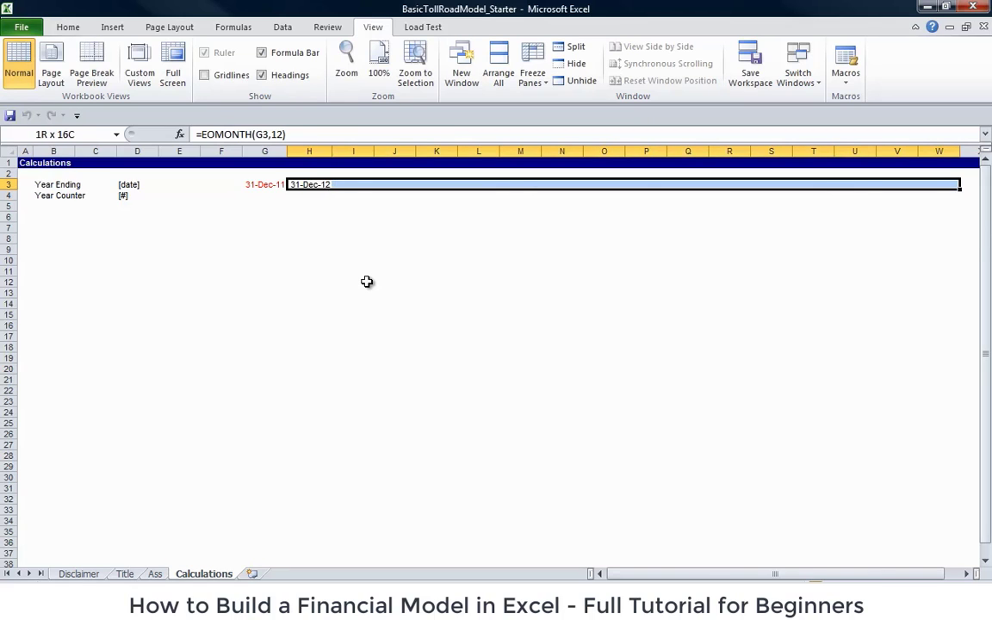
{"action": "key", "text": "ctrl+r"}
- Autofit the widths of columns H to W to the year-end dates in row 3
{"action": "key", "text": "alt+o"}
{"action": "key", "text": "c"}
{"action": "key", "text": "a"}
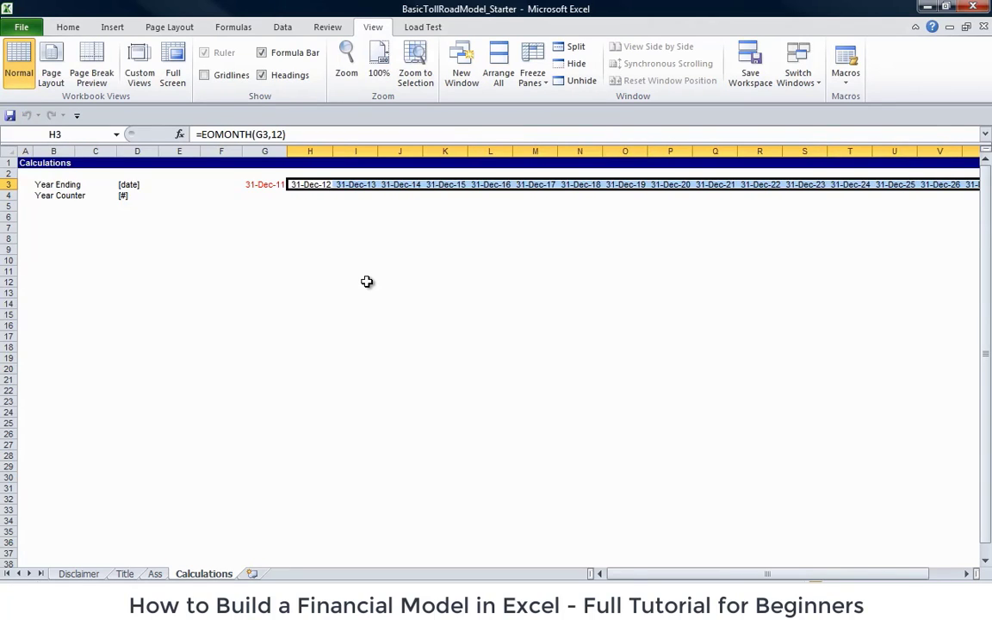
- Clear the surplus year-end dates from R3:W3 so the timeline stops at column Q
{"action": "key", "text": "ctrl+Right"}
{"action": "key", "text": "shift+Left"}
{"action": "key", "text": "shift+Left"}
{"action": "key", "text": "shift+Left"}
{"action": "key", "text": "shift+Left"}
{"action": "key", "text": "shift+Left"}
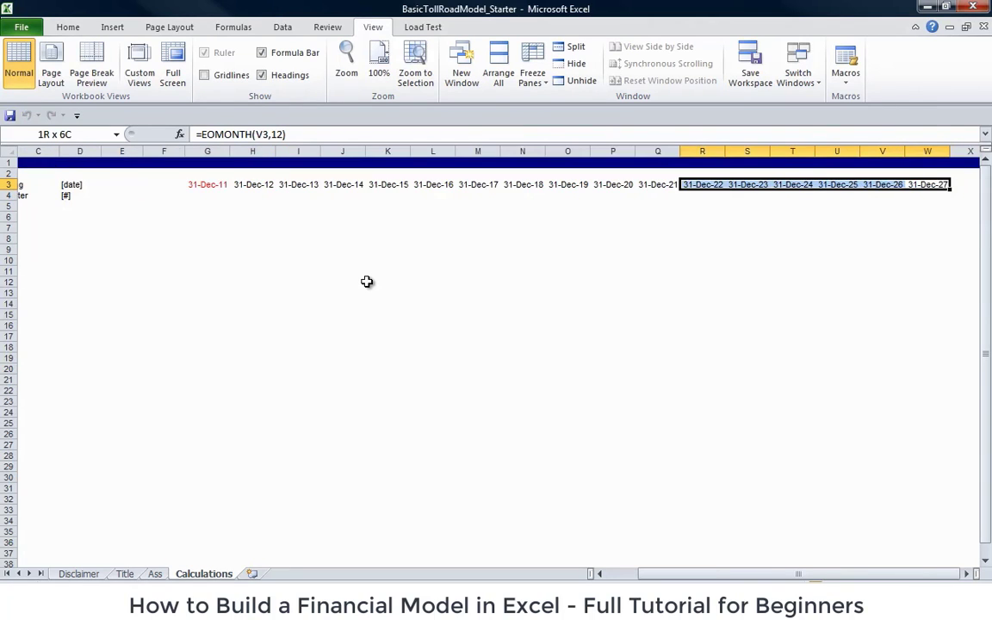
{"action": "key", "text": "Delete"}
{"action": "key", "text": "Left"}
{"action": "key", "text": "Left"}
{"action": "key", "text": "Left"}
{"action": "key", "text": "Left"}
{"action": "key", "text": "Left"}
{"action": "key", "text": "Left"}
{"action": "key", "text": "Left"}
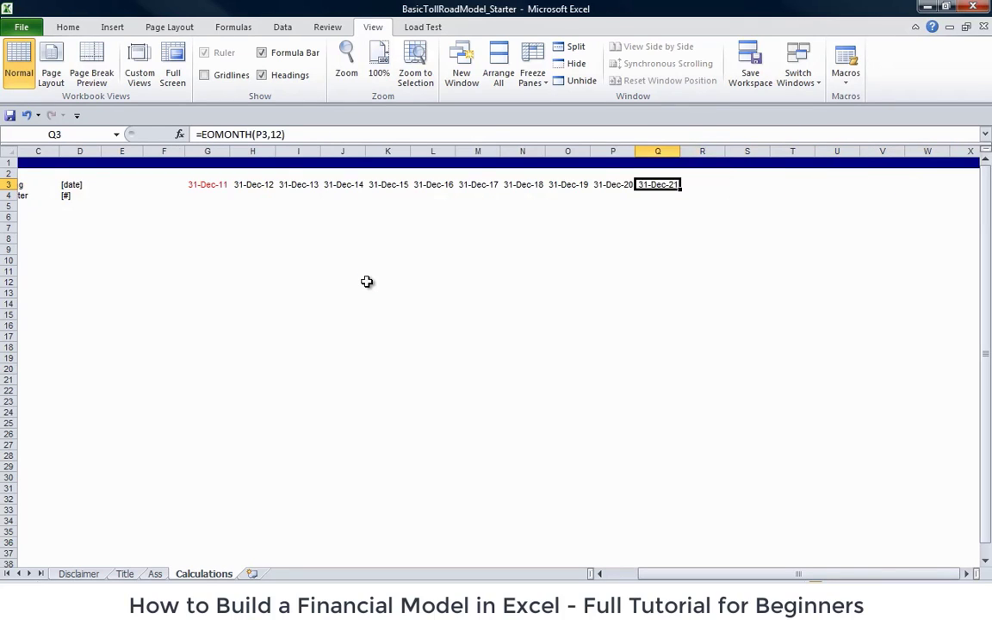
- Hide all columns from S to XFD, the end of the Calculations sheet
{"action": "key", "text": "Right"}
{"action": "key", "text": "Right"}
{"action": "key", "text": "Right"}
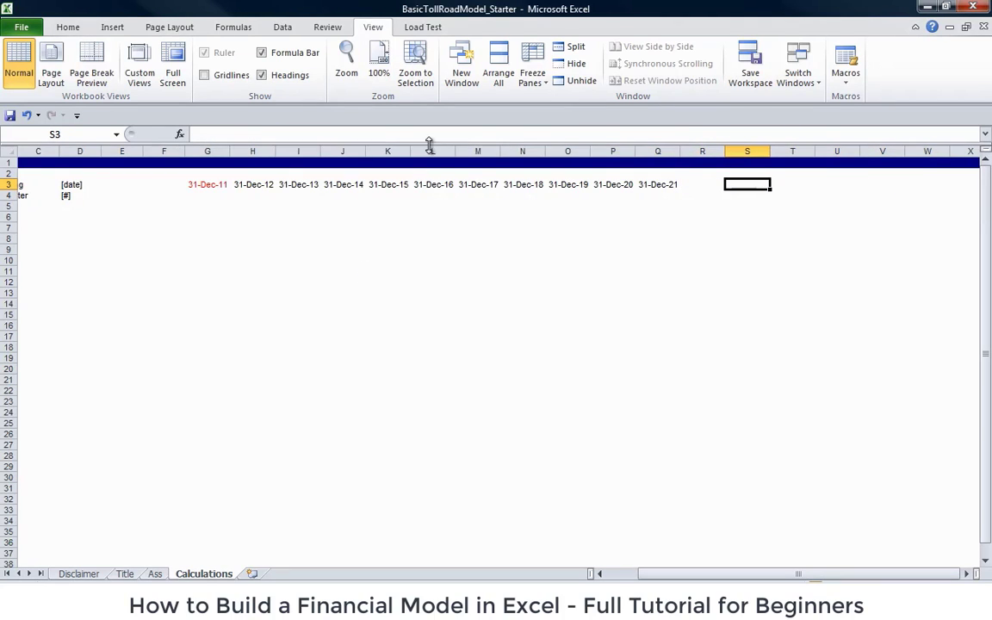
{"action": "left_click", "coordinate": [735, 152]}
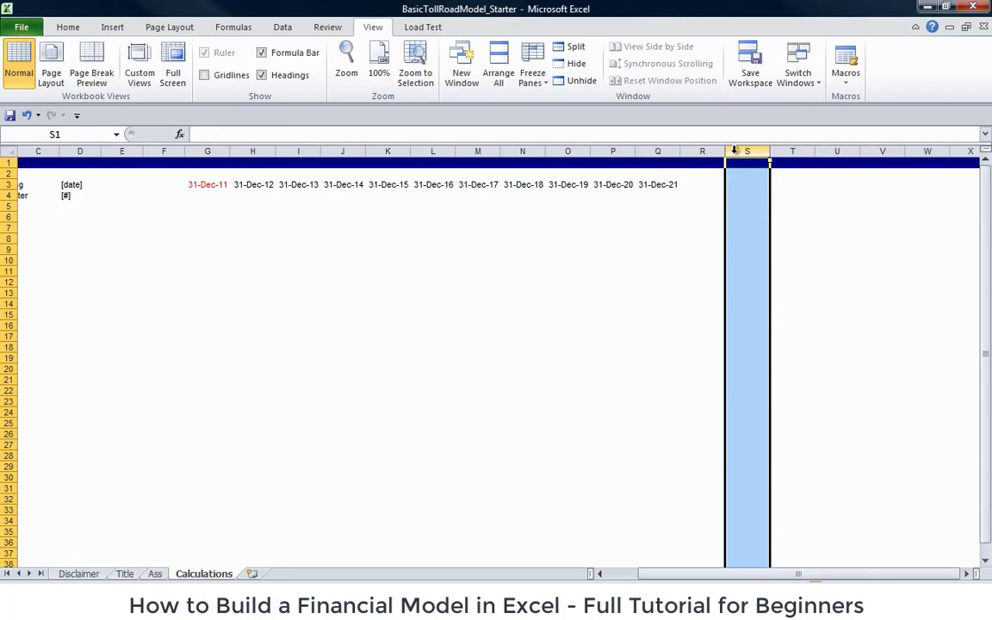
{"action": "key", "text": "ctrl+shift+Right"}
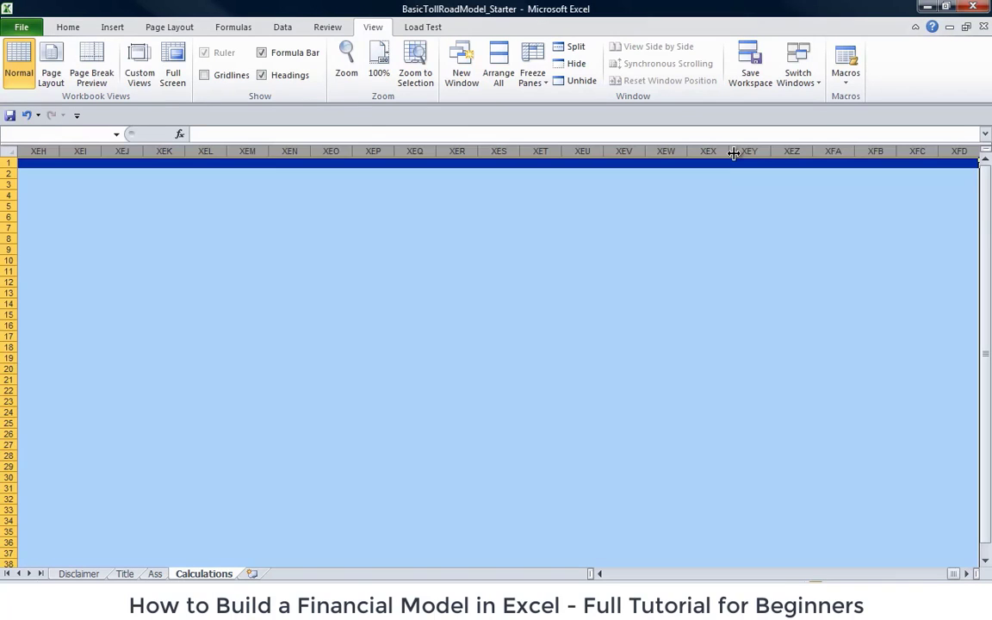
{"action": "right_click", "coordinate": [633, 154]}
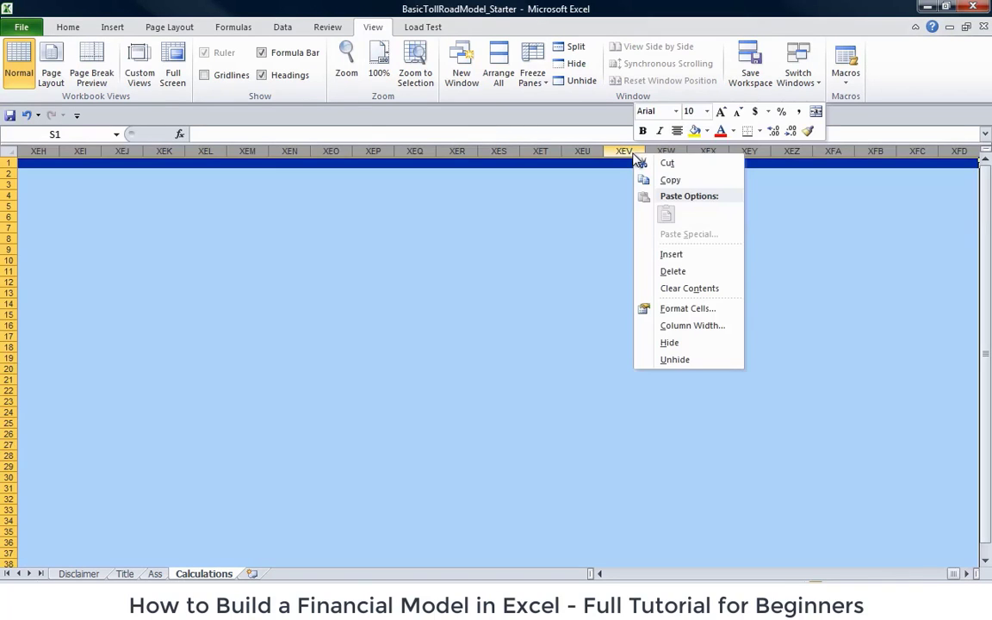
{"action": "left_click", "coordinate": [689, 342]}
{"action": "key", "text": "Left"}
{"action": "key", "text": "Left"}
{"action": "key", "text": "Left"}
{"action": "key", "text": "Left"}
{"action": "key", "text": "Left"}
{"action": "key", "text": "Left"}
{"action": "key", "text": "Left"}
{"action": "key", "text": "Left"}
{"action": "key", "text": "Left"}
{"action": "key", "text": "Left"}
{"action": "key", "text": "Left"}
{"action": "key", "text": "Left"}
{"action": "key", "text": "Left"}
{"action": "key", "text": "Left"}
{"action": "key", "text": "Left"}
{"action": "key", "text": "Left"}
{"action": "key", "text": "Left"}
{"action": "key", "text": "Left"}
{"action": "key", "text": "Right"}
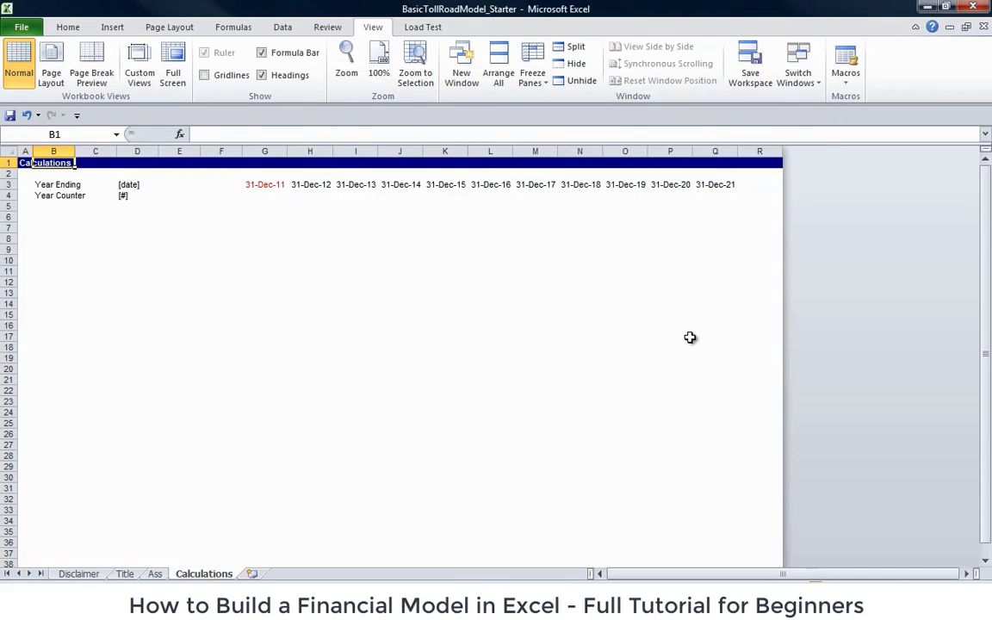
- Enter the range name label Fin_Year in E3 beside the Year Ending unit and colour it red
{"action": "key", "text": "Down"}
{"action": "key", "text": "Down"}
{"action": "key", "text": "Down"}
{"action": "key", "text": "Right"}
{"action": "key", "text": "Left"}
{"action": "key", "text": "Down"}
{"action": "key", "text": "Down"}
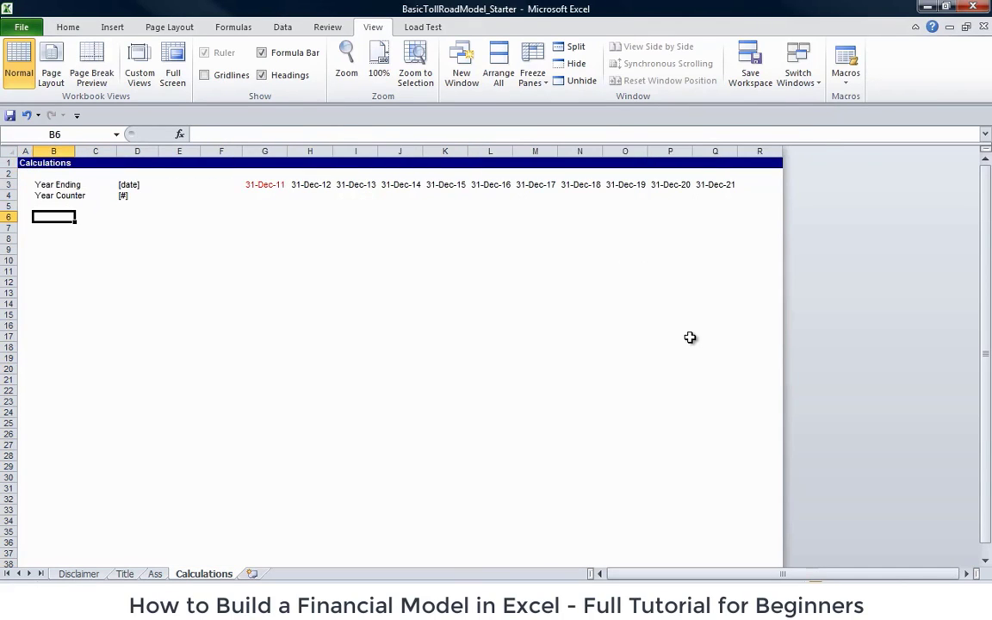
{"action": "key", "text": "Up"}
{"action": "key", "text": "Up"}
{"action": "key", "text": "Right"}
{"action": "key", "text": "Right"}
{"action": "key", "text": "Up"}
{"action": "key", "text": "Right"}
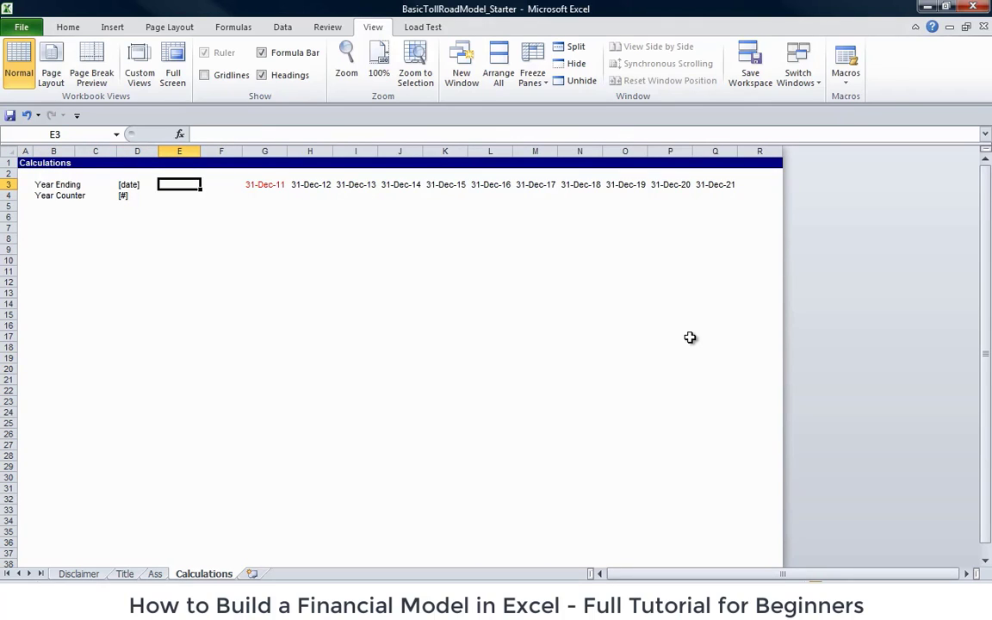
{"action": "type", "text": "Fin"}
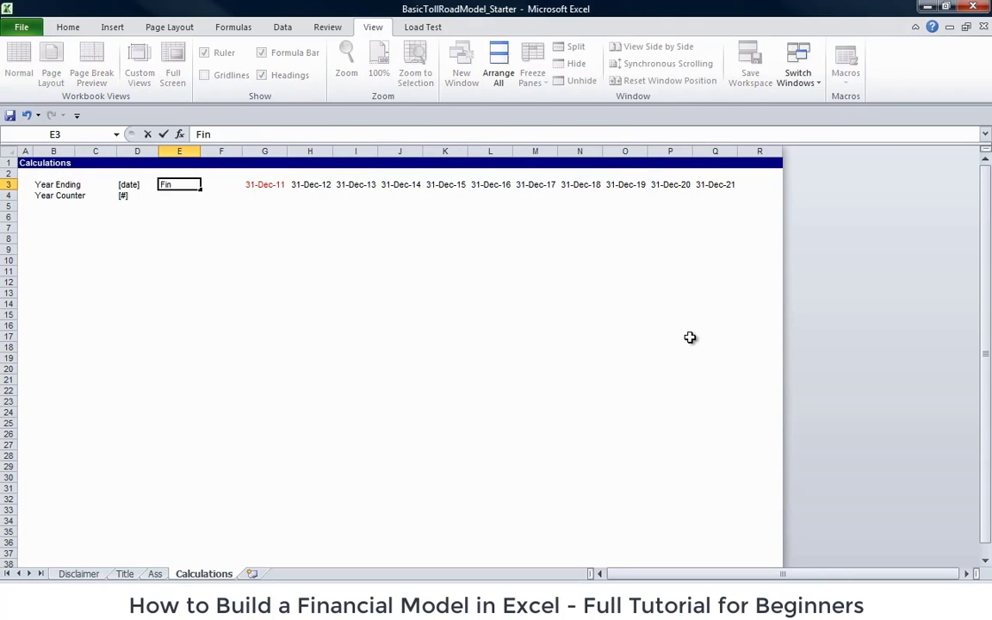
{"action": "type", "text": "_Year"}
{"action": "key", "text": "Return"}
{"action": "key", "text": "Up"}
{"action": "key", "text": "ctrl+shift+r"}
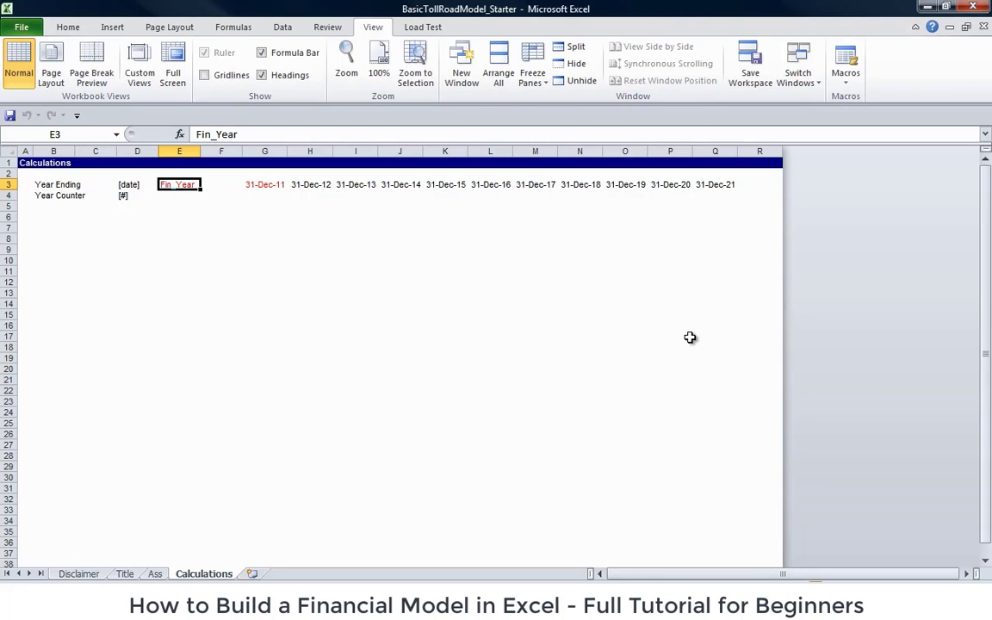
{"action": "key", "text": "Up"}
{"action": "key", "text": "Up"}
{"action": "key", "text": "Down"}
{"action": "key", "text": "Down"}
{"action": "key", "text": "shift+space"}
{"action": "key", "text": "Right"}
{"action": "key", "text": "Left"}
{"action": "key", "text": "Right"}
{"action": "key", "text": "Left"}
{"action": "left_click", "coordinate": [6, 184]}
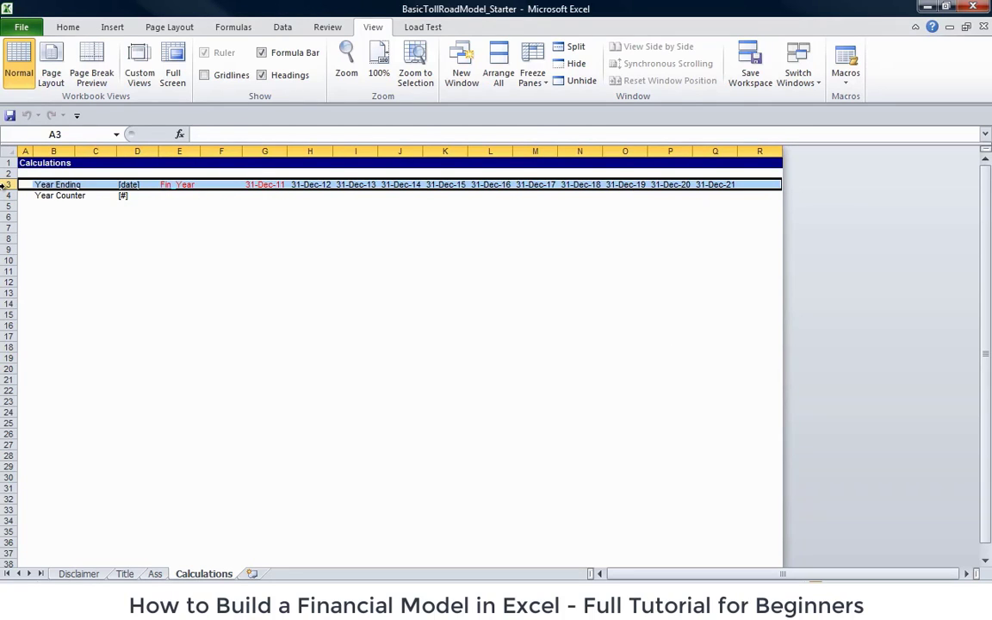
{"action": "key", "text": "ctrl+F3"}
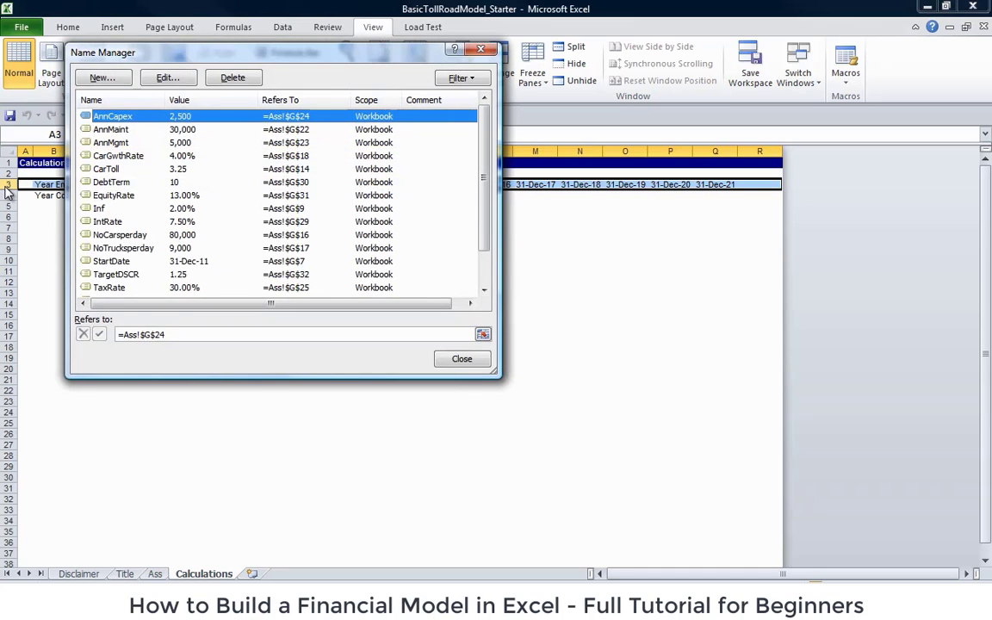
{"action": "key", "text": "alt+n"}
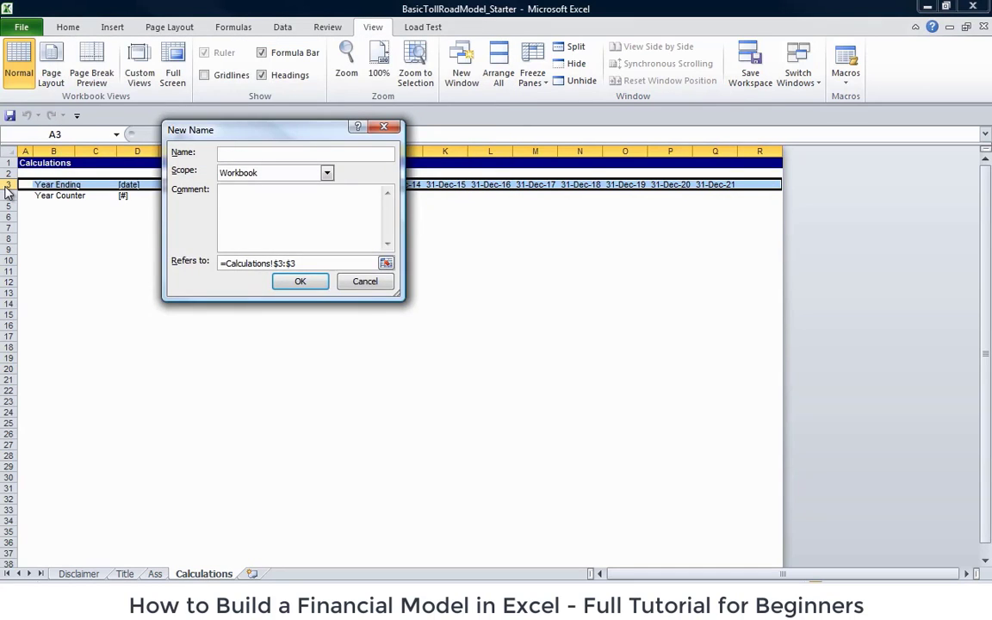
{"action": "key", "text": "Escape"}
- Define the workbook-level name Fin_Year for the whole of row 3, taking the name from E3
{"action": "key", "text": "Right"}
{"action": "key", "text": "Right"}
{"action": "key", "text": "Right"}
{"action": "key", "text": "Right"}
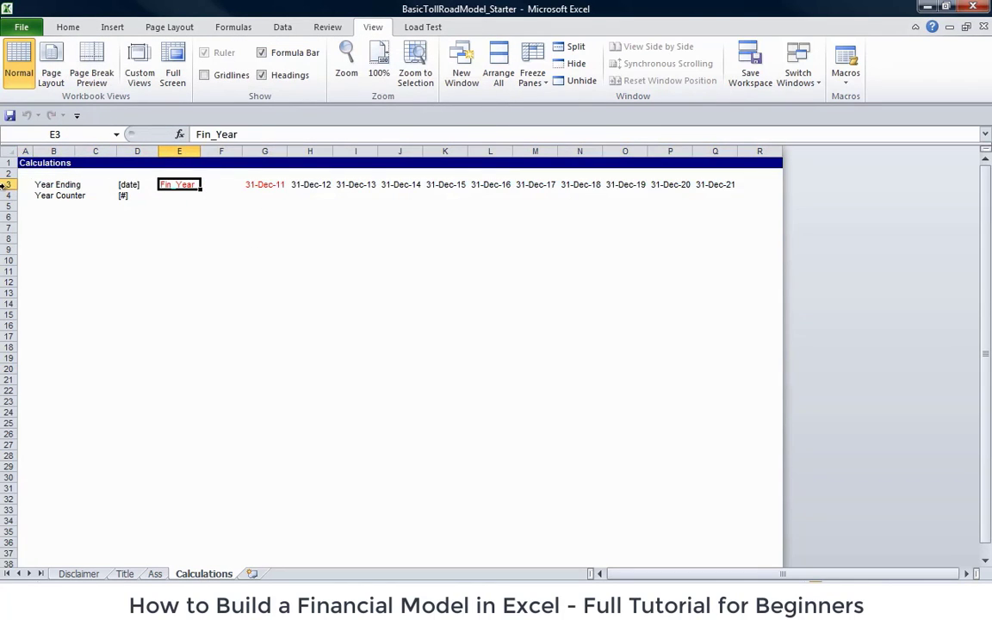
{"action": "key", "text": "shift+space"}
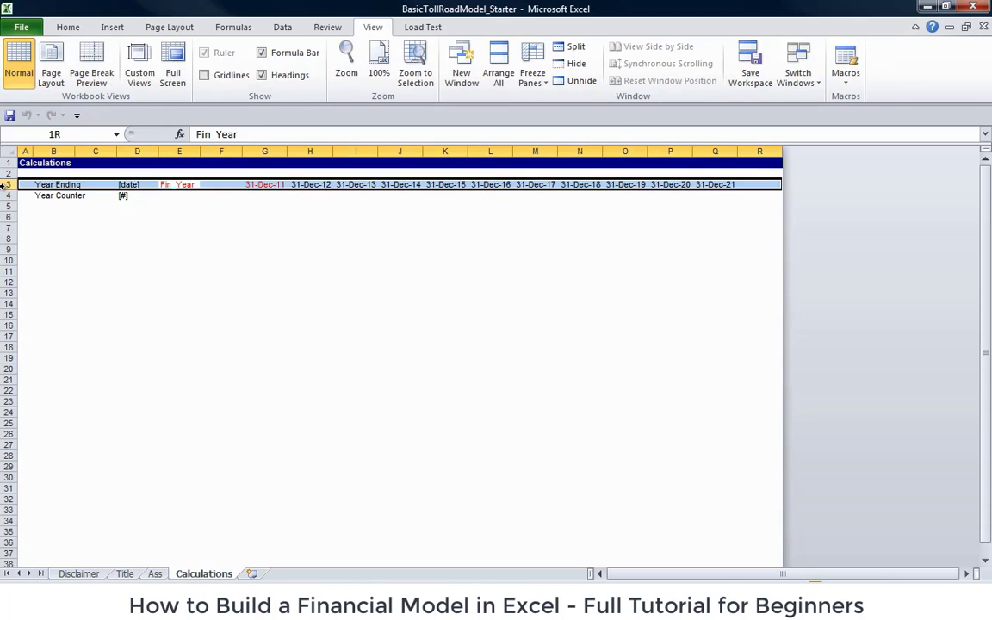
{"action": "key", "text": "ctrl+F3"}
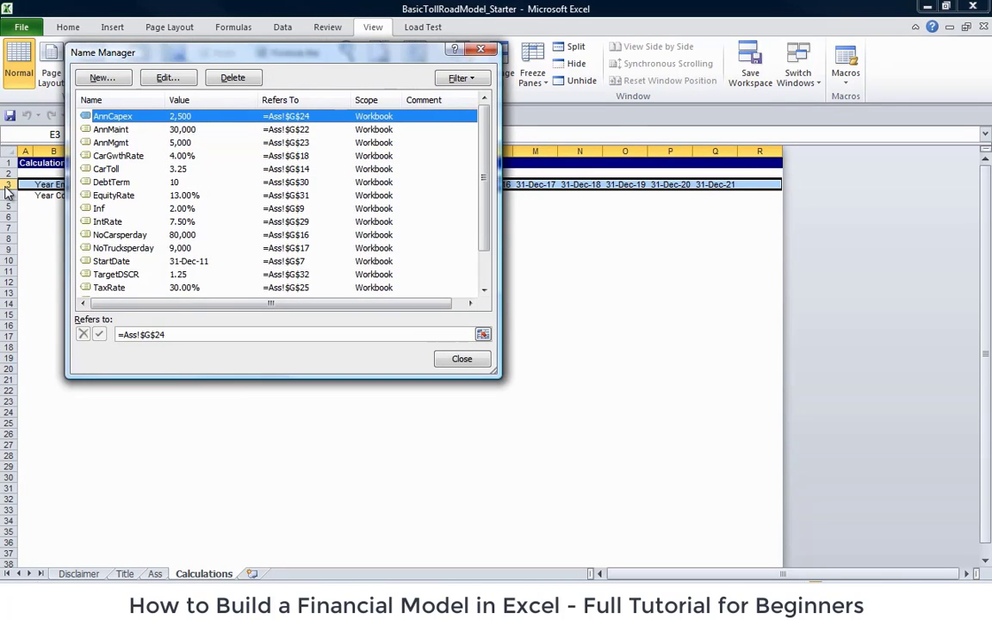
{"action": "key", "text": "alt+n"}
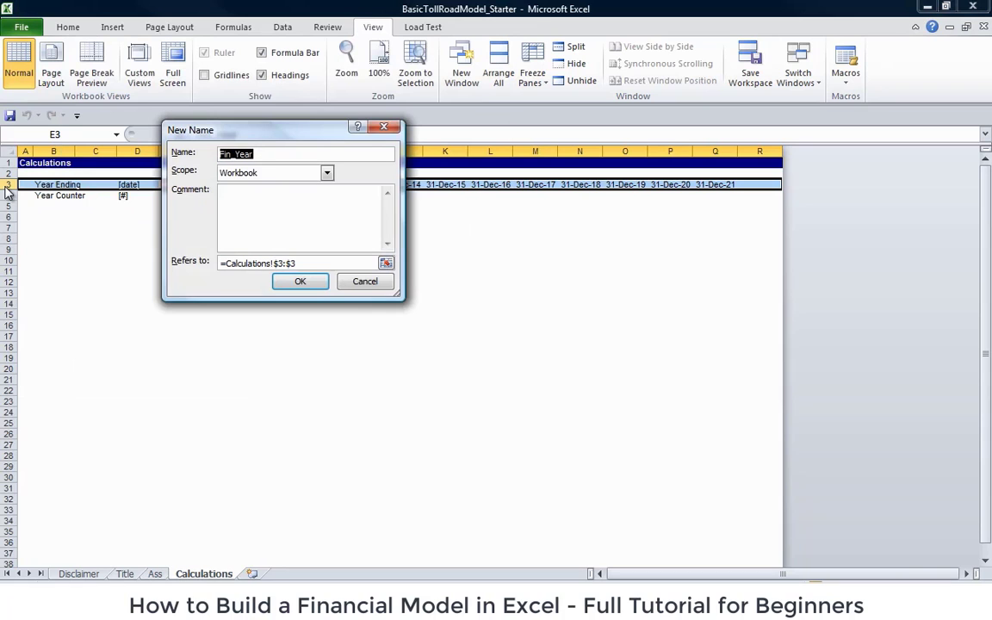
{"action": "left_click", "coordinate": [288, 287]}
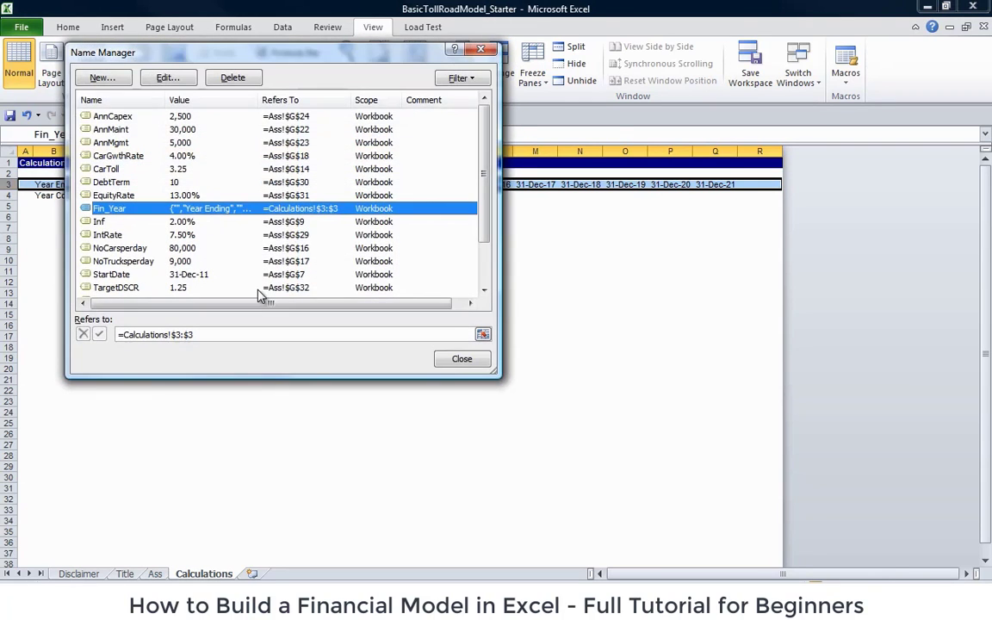
{"action": "key", "text": "Escape"}
- Select the whole of row 3 from E3 to check the range name assigned to it
{"action": "key", "text": "Right"}
{"action": "key", "text": "Left"}
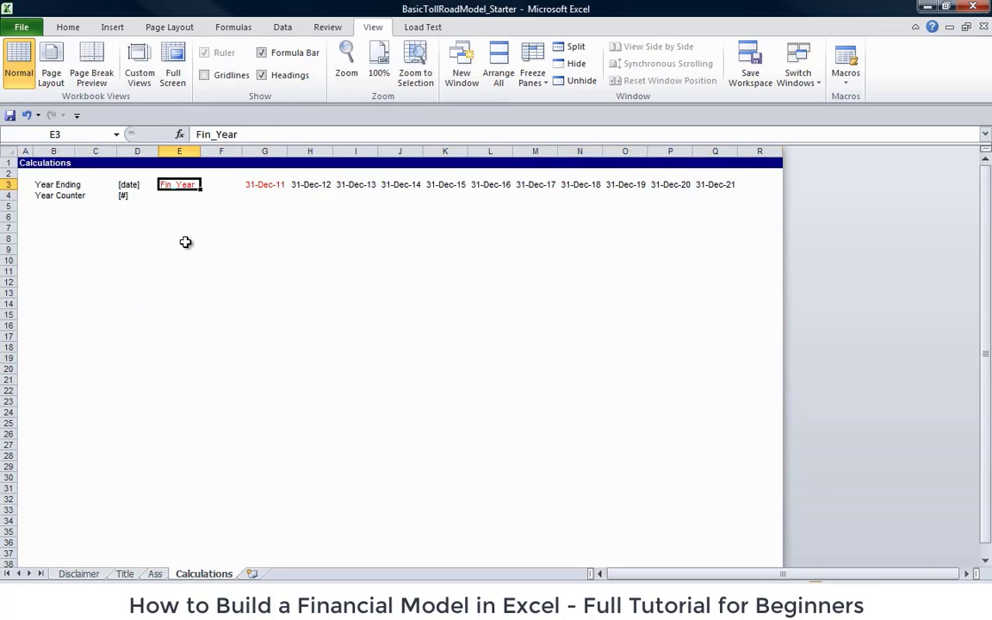
{"action": "key", "text": "Right"}
{"action": "key", "text": "Left"}
{"action": "key", "text": "shift+space"}
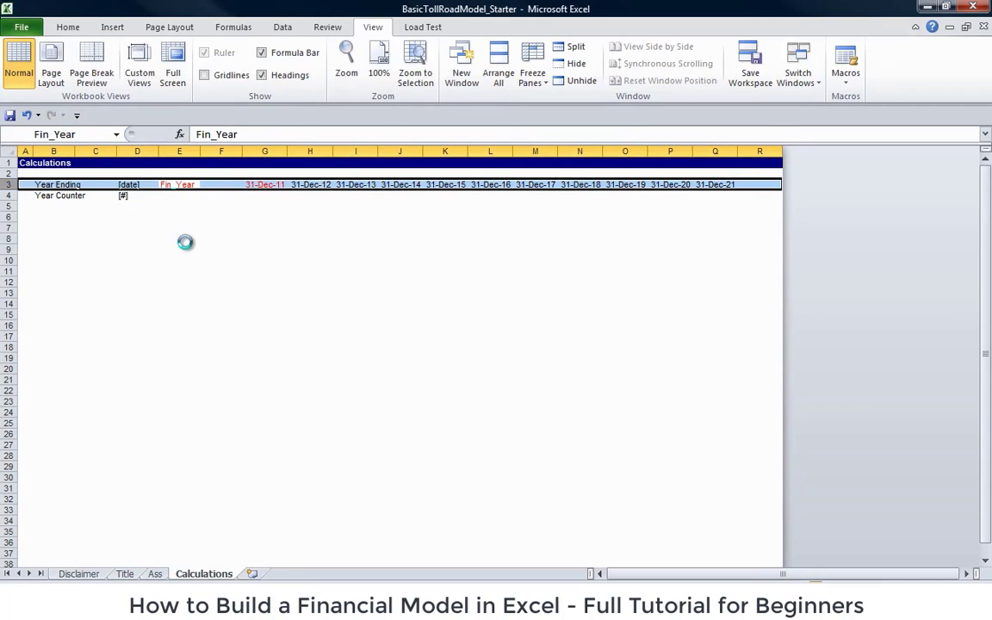
{"action": "key", "text": "ctrl+F3"}
{"action": "key", "text": "Down"}
{"action": "key", "text": "Up"}
{"action": "key", "text": "shift+space"}
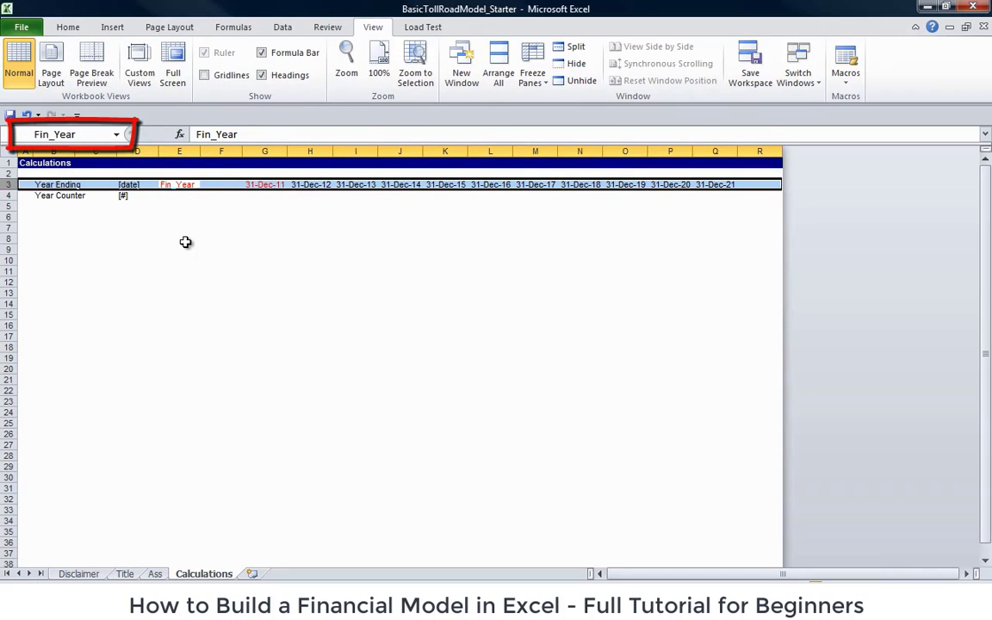
- Enter 0 in G4 as the opening value of the Year Counter
{"action": "key", "text": "Down"}
{"action": "key", "text": "Right"}
{"action": "key", "text": "Right"}
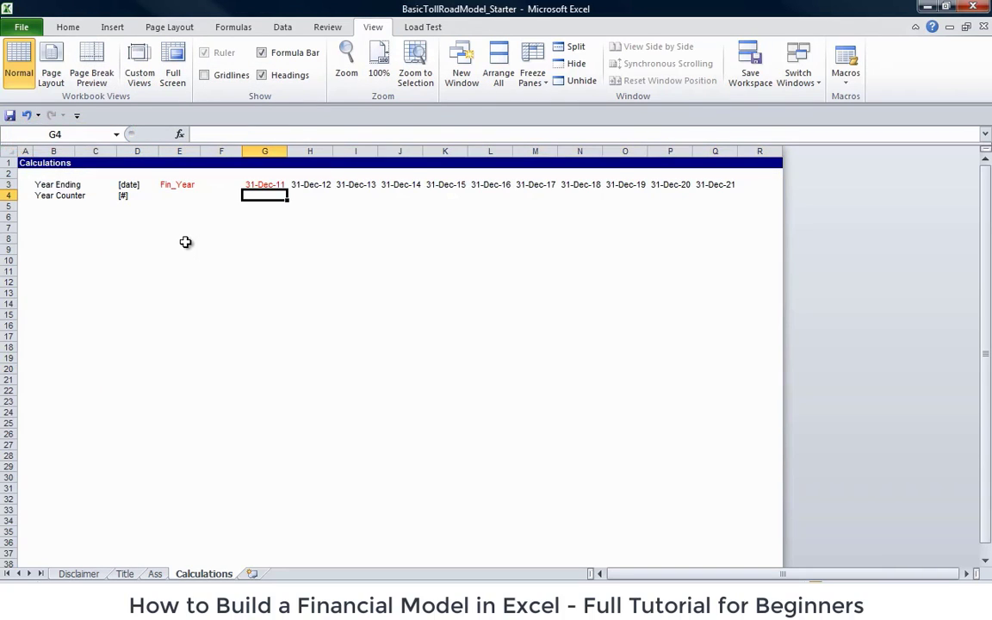
{"action": "type", "text": "0"}
{"action": "key", "text": "Up"}
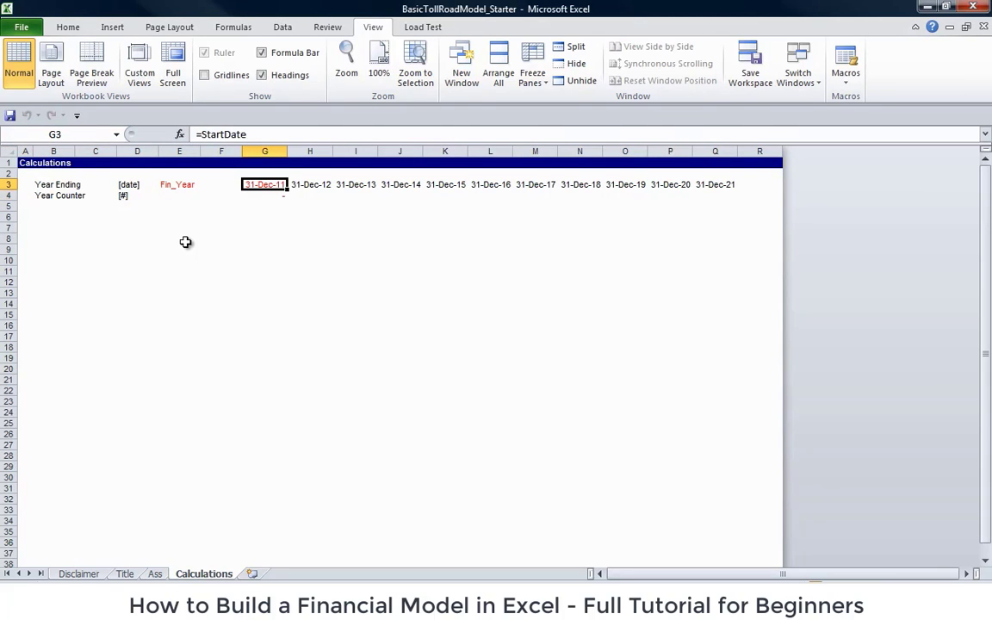
{"action": "key", "text": "Down"}
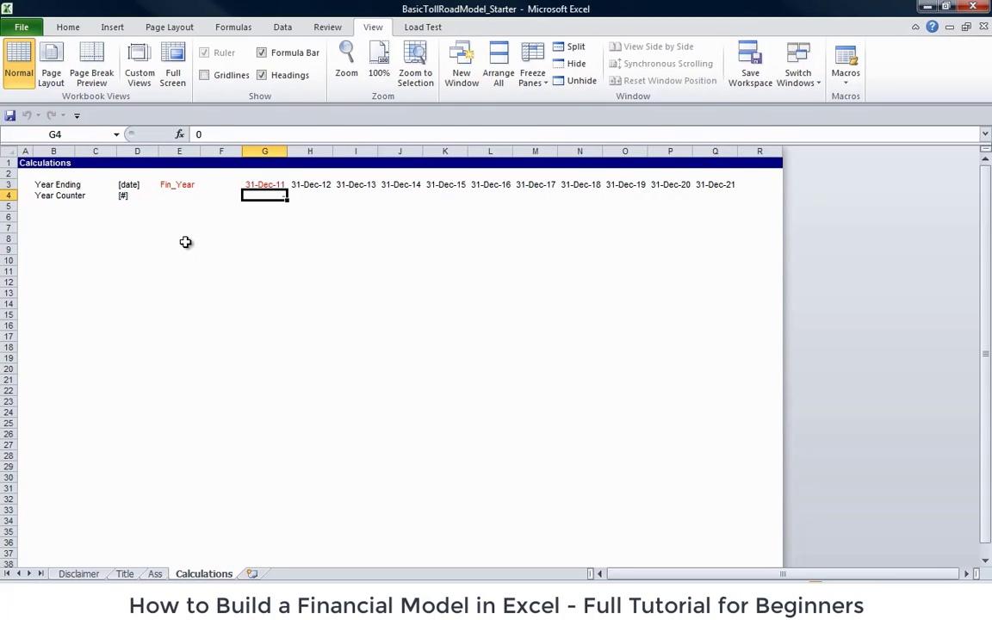
- Enter the range-name label "YearCounter" in cell E4 of the Year Counter row
{"action": "key", "text": "Left"}
{"action": "key", "text": "Left"}
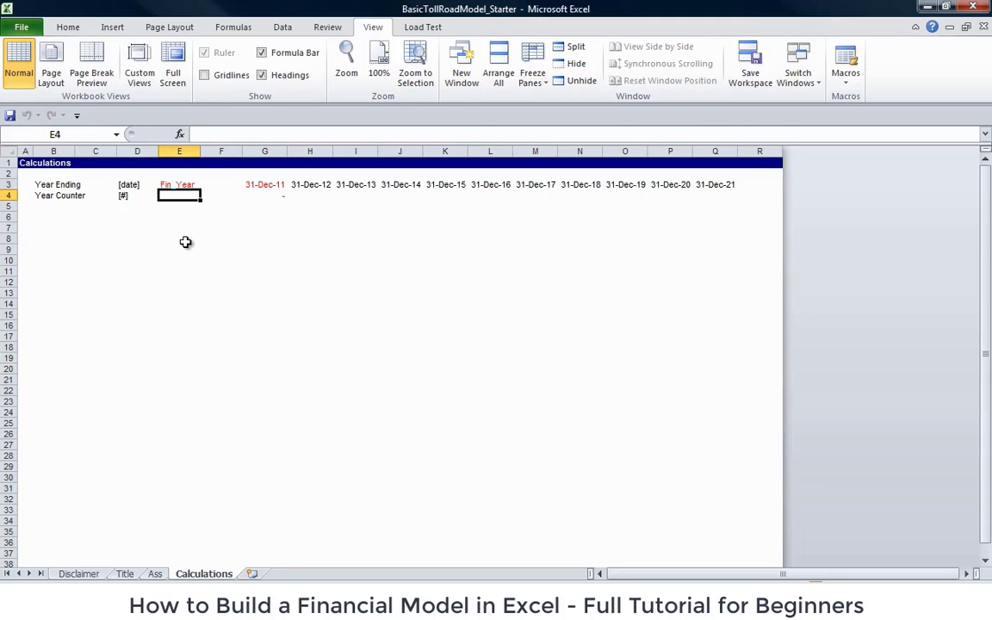
{"action": "type", "text": "YearCo"}
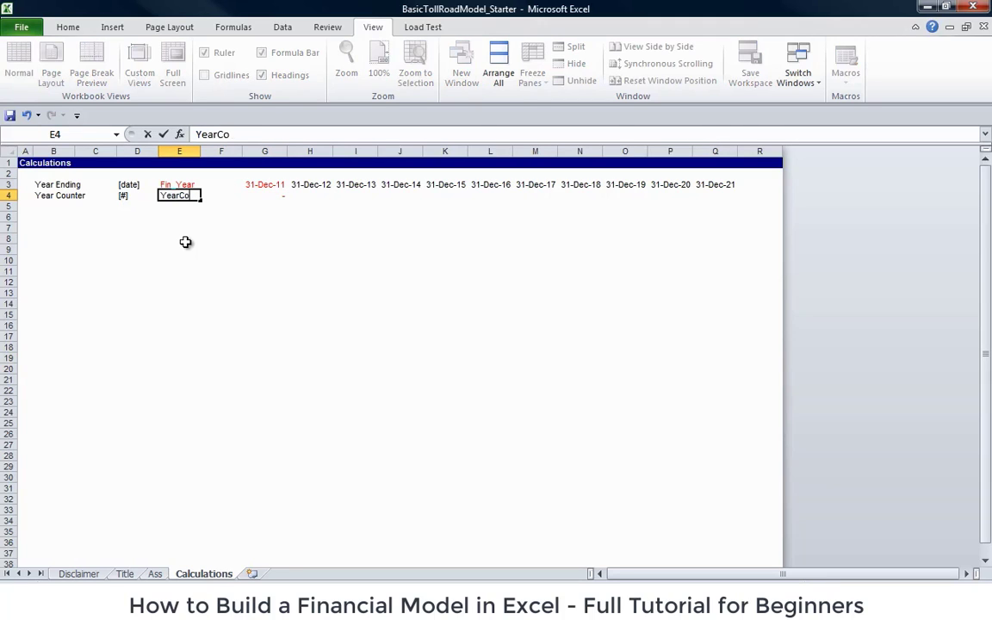
{"action": "type", "text": "unter"}
{"action": "key", "text": "Return"}
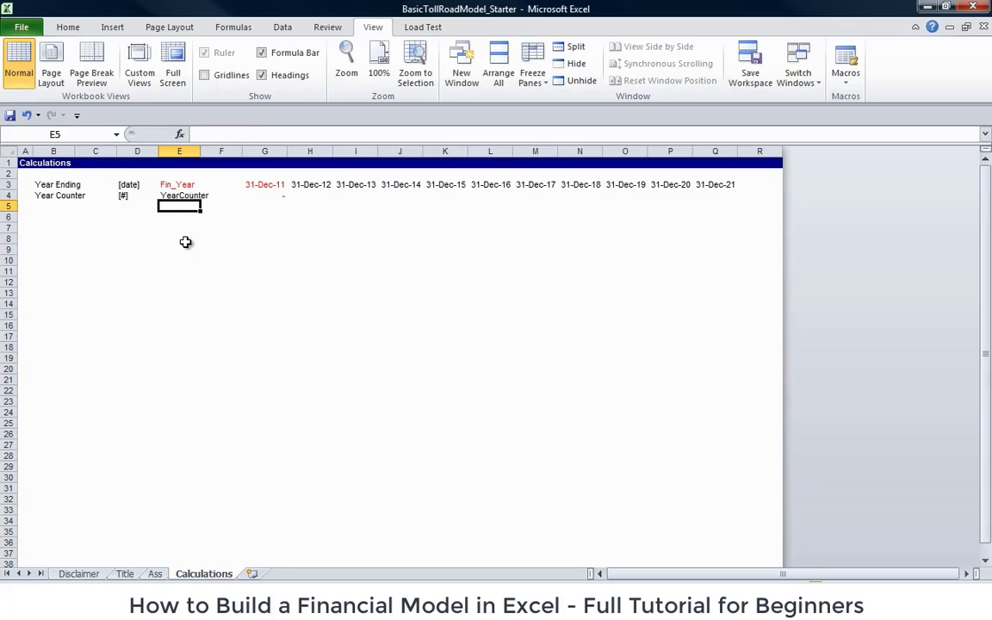
- Enter the formula =G4+1 in cell H4 of the Year Counter row
{"action": "key", "text": "Up"}
{"action": "key", "text": "Right"}
{"action": "key", "text": "Right"}
{"action": "key", "text": "Right"}
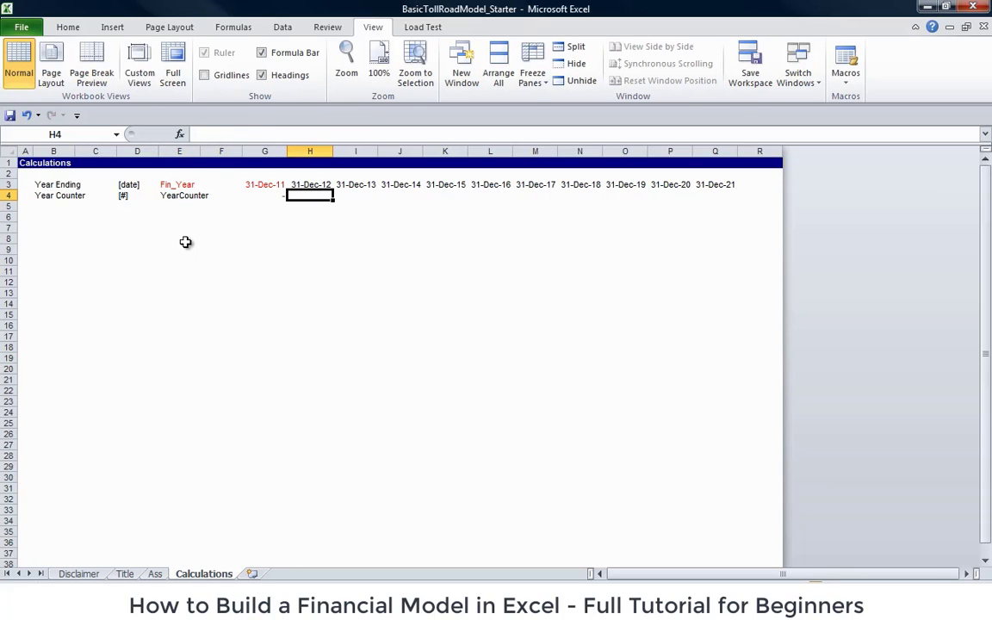
{"action": "type", "text": "="}
{"action": "key", "text": "Left"}
{"action": "type", "text": "+"}
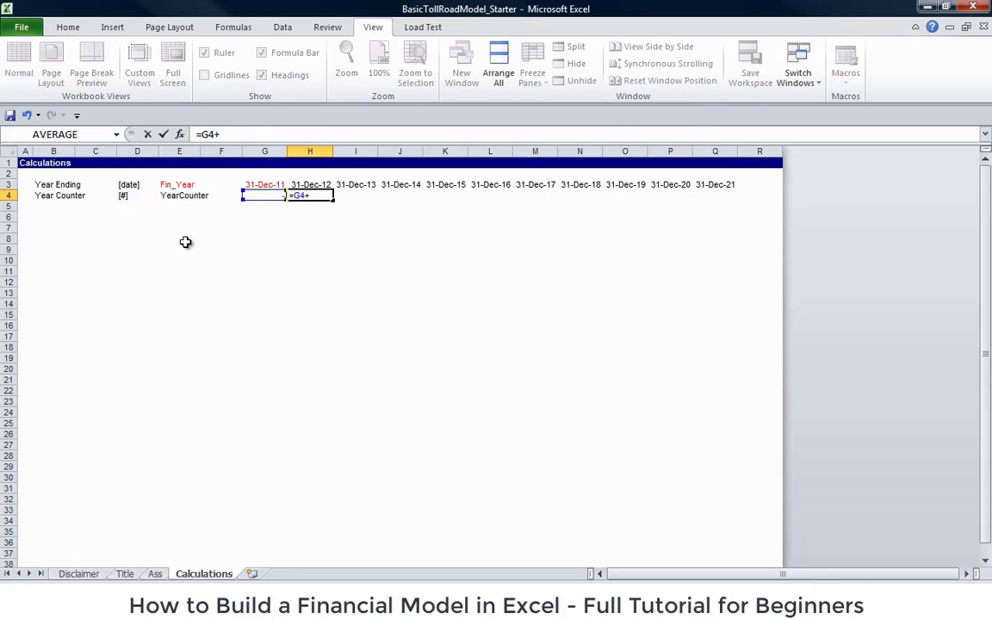
{"action": "type", "text": "1"}
{"action": "key", "text": "Return"}
- Fill the Year Counter formula from H4 across to Q4
{"action": "key", "text": "Up"}
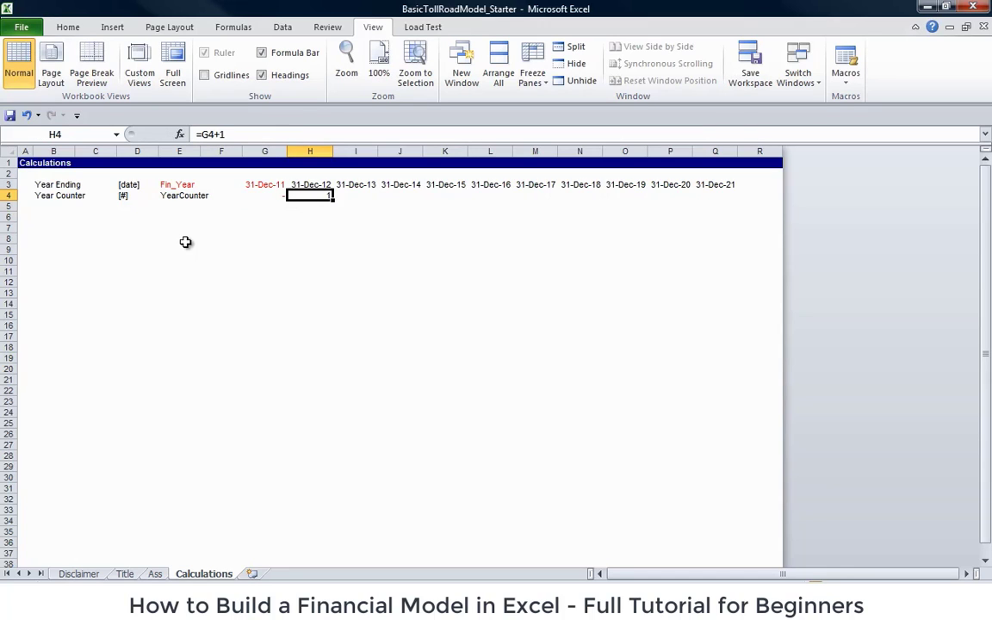
{"action": "key", "text": "shift+Right"}
{"action": "key", "text": "shift+Right"}
{"action": "key", "text": "shift+Right"}
{"action": "key", "text": "shift+Right"}
{"action": "key", "text": "shift+Right"}
{"action": "key", "text": "shift+Right"}
{"action": "key", "text": "shift+Right"}
{"action": "key", "text": "shift+Right"}
{"action": "key", "text": "shift+Right"}
{"action": "key", "text": "ctrl+r"}
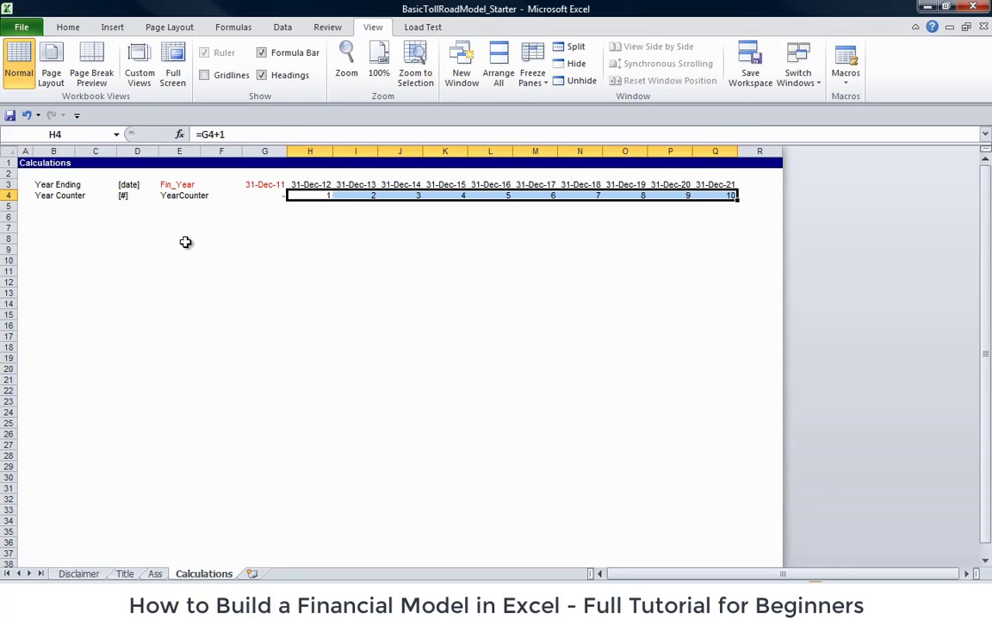
- Colour the YearCounter label in E4 red and define the name YearCounter for the whole of row 4
{"action": "key", "text": "Left"}
{"action": "key", "text": "Left"}
{"action": "key", "text": "Left"}
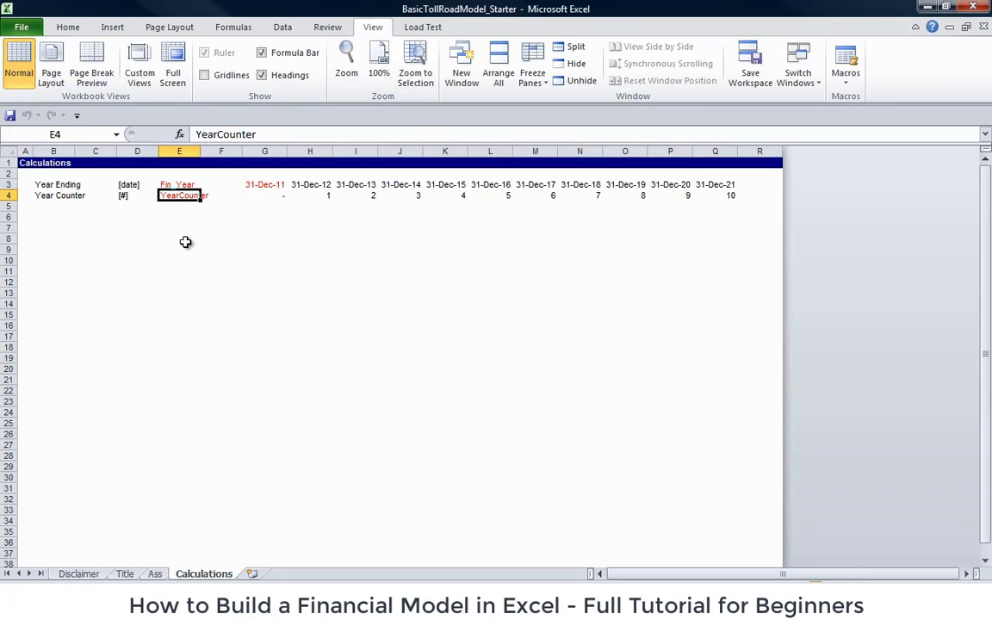
{"action": "key", "text": "Left"}
{"action": "key", "text": "Right"}
{"action": "key", "text": "shift+space"}
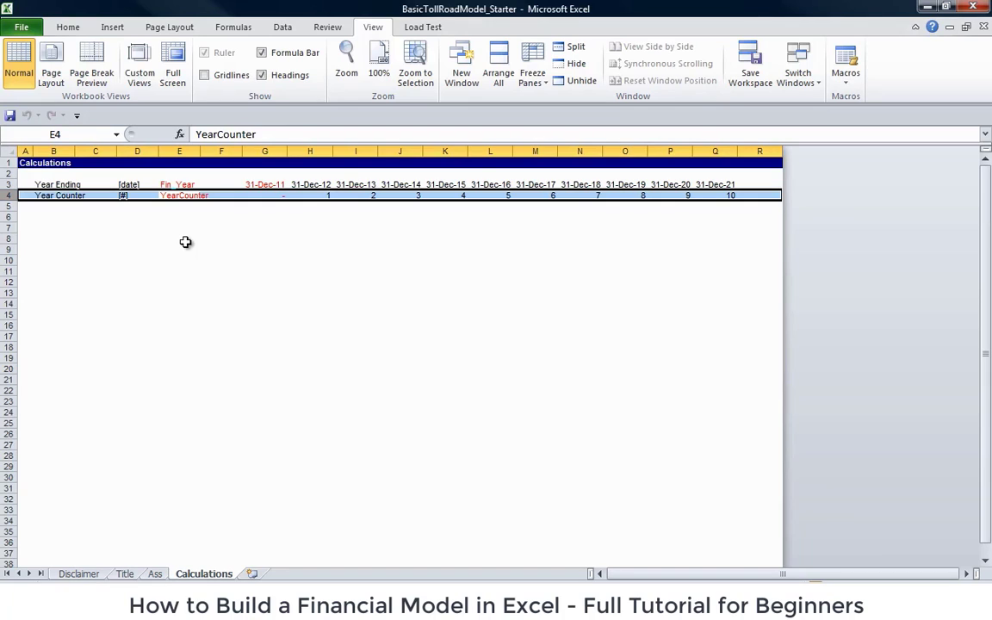
{"action": "key", "text": "ctrl+F3"}
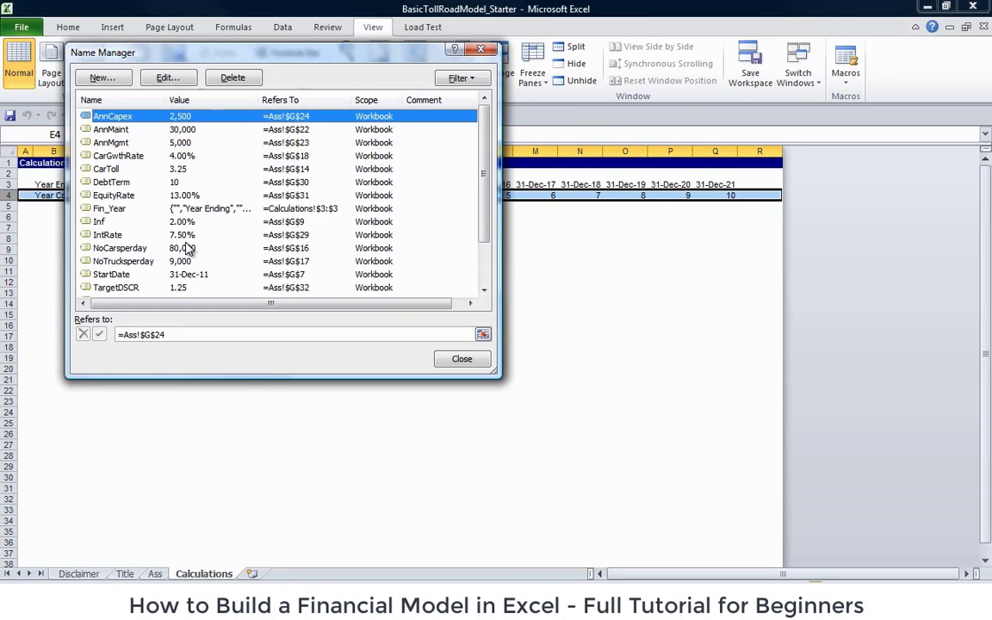
{"action": "key", "text": "alt+n"}
{"action": "key", "text": "Return"}
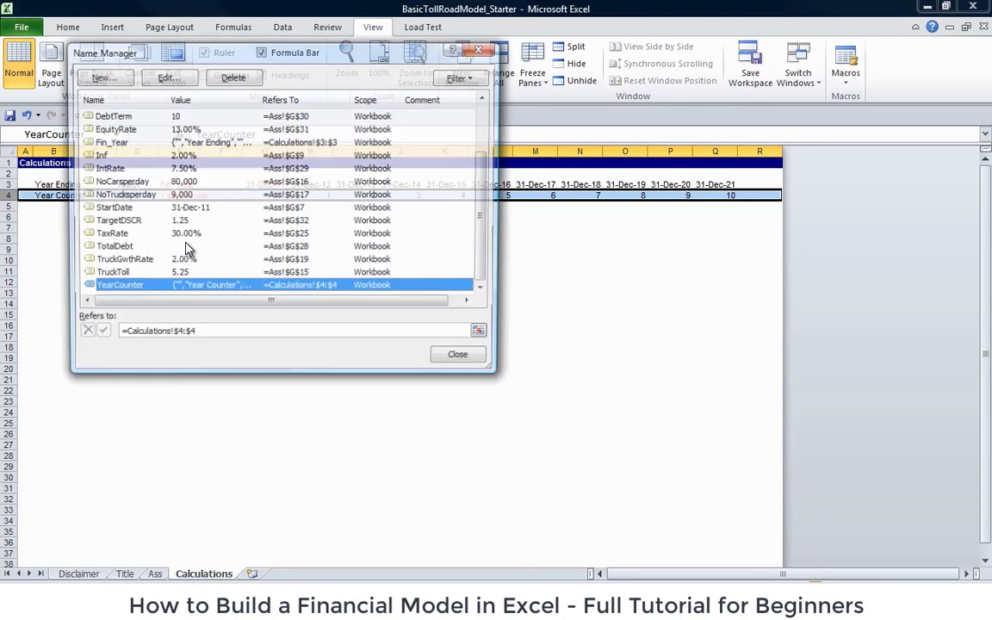
{"action": "key", "text": "Escape"}
- Format row 6 as a dark blue section header with white bold text and enter "Cash Flow Summary" in A6
{"action": "key", "text": "Left"}
{"action": "key", "text": "Down"}
{"action": "key", "text": "Left"}
{"action": "key", "text": "Left"}
{"action": "key", "text": "Down"}
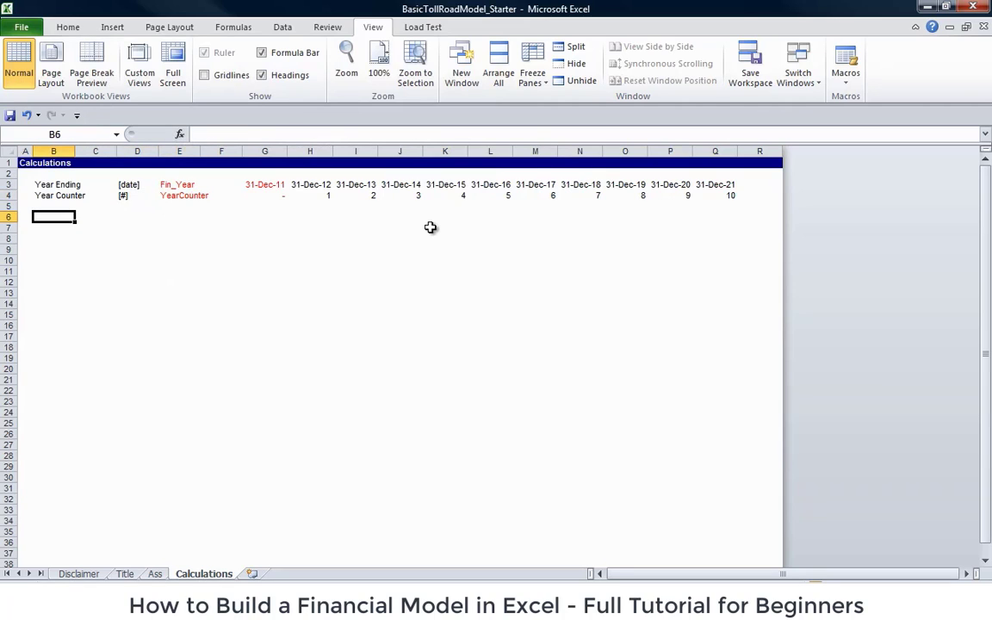
{"action": "key", "text": "Down"}
{"action": "key", "text": "Down"}
{"action": "key", "text": "Left"}
{"action": "key", "text": "Up"}
{"action": "key", "text": "Up"}
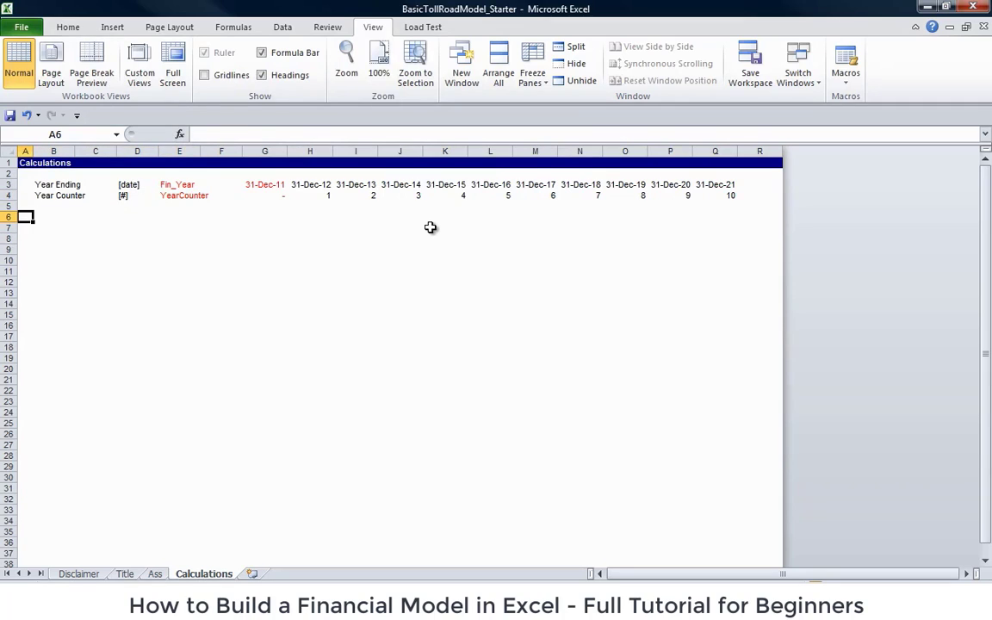
{"action": "key", "text": "shift+space"}
{"action": "type", "text": "Cas"}
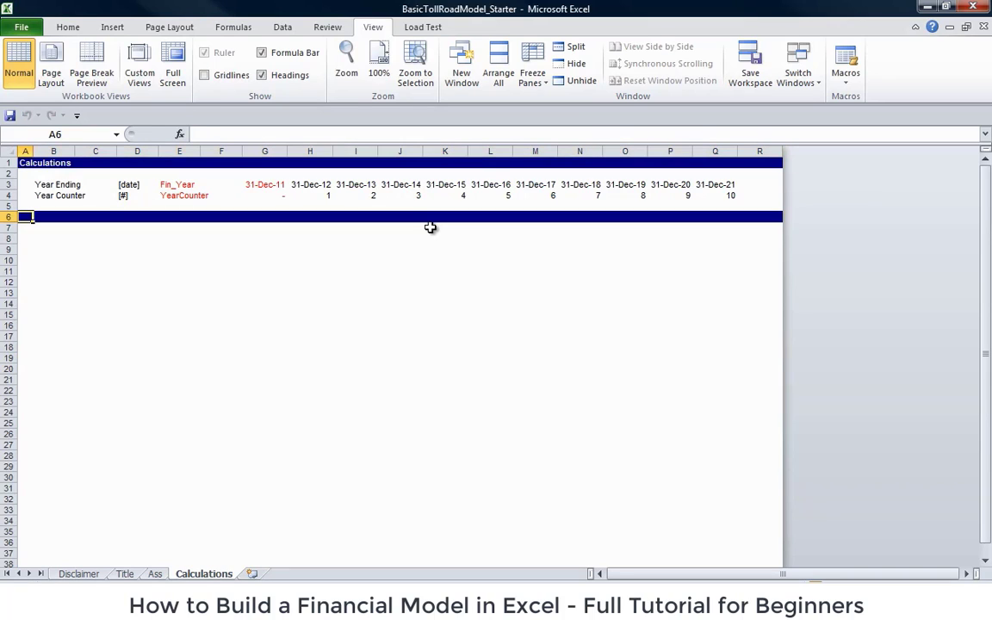
{"action": "type", "text": "h Flow"}
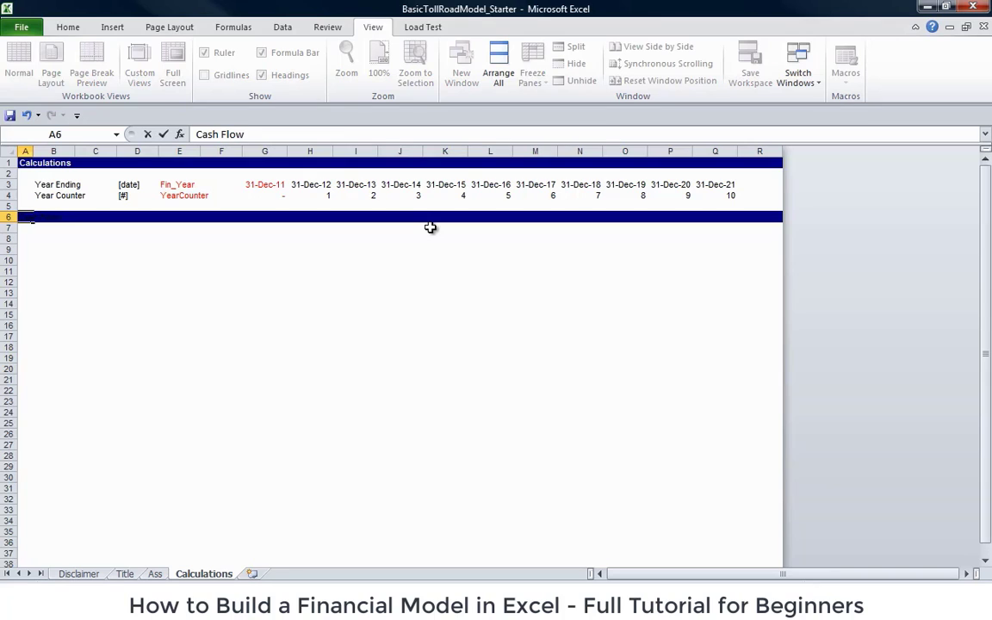
{"action": "type", "text": " Summary"}
{"action": "key", "text": "Return"}
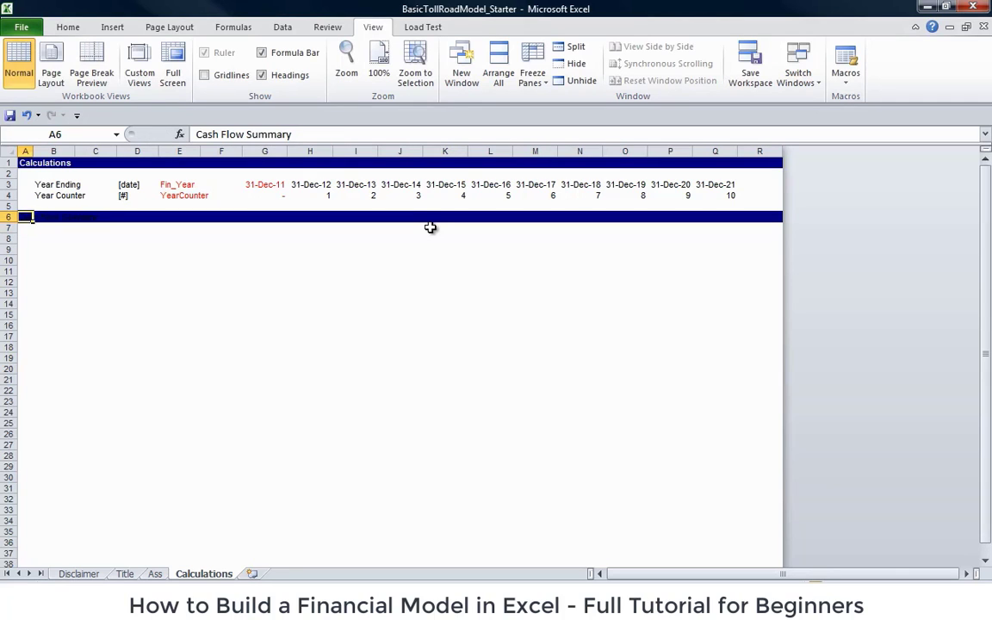
- Shade rows 7 to 16 below the Cash Flow Summary header yellow across columns A to R
{"action": "key", "text": "Down"}
{"action": "key", "text": "Down"}
{"action": "key", "text": "Down"}
{"action": "key", "text": "Down"}
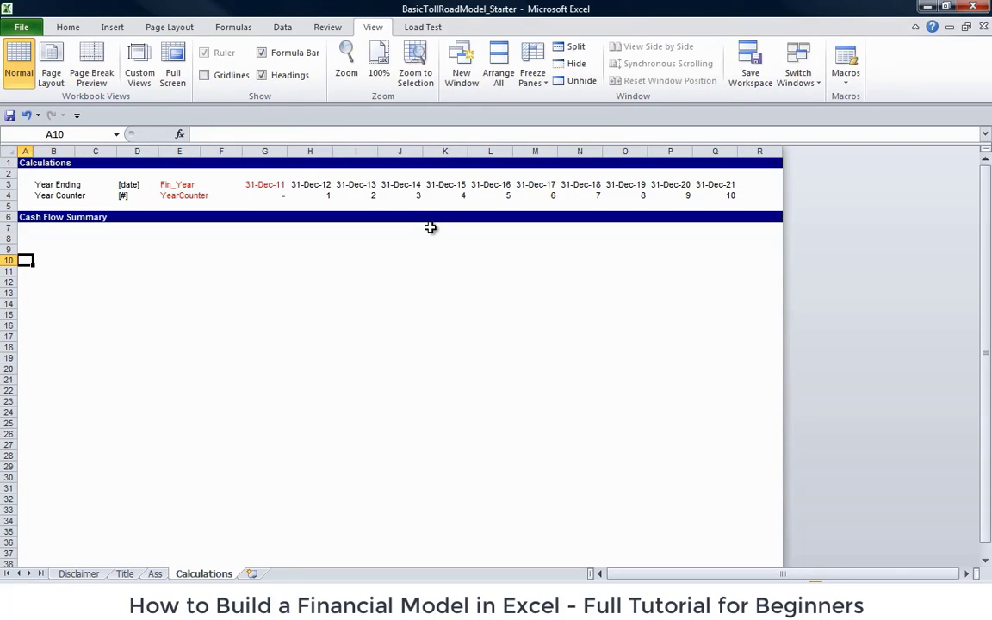
{"action": "key", "text": "Up"}
{"action": "key", "text": "Up"}
{"action": "key", "text": "Up"}
{"action": "key", "text": "ctrl+shift+Right"}
{"action": "key", "text": "shift+Down"}
{"action": "key", "text": "shift+Down"}
{"action": "key", "text": "shift+Down"}
{"action": "key", "text": "shift+Down"}
{"action": "key", "text": "shift+Down"}
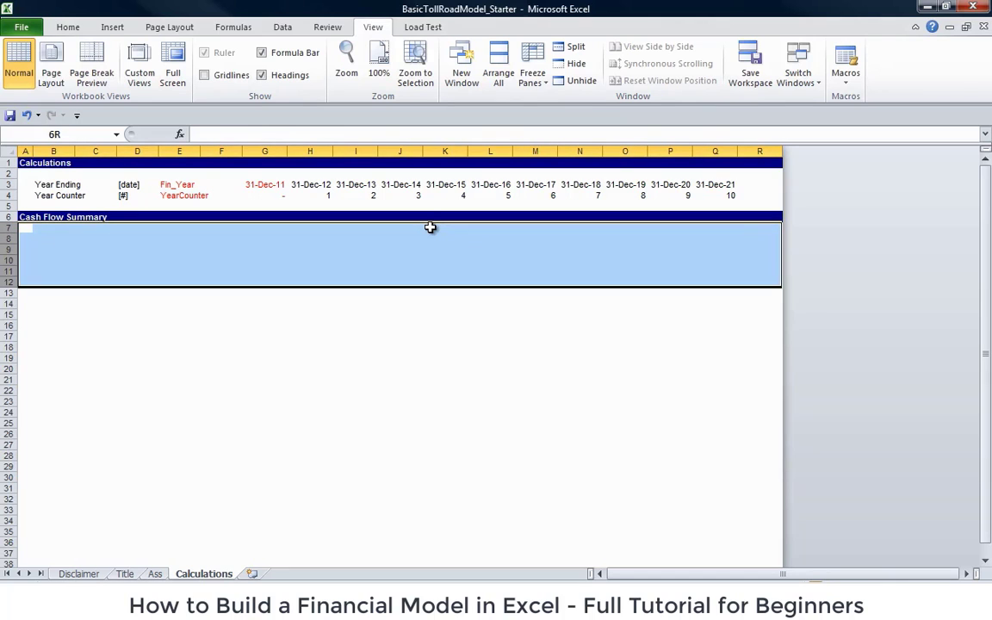
{"action": "key", "text": "shift+Down"}
{"action": "key", "text": "shift+Down"}
{"action": "key", "text": "shift+Down"}
{"action": "key", "text": "shift+Down"}
{"action": "key", "text": "ctrl+shift+y"}
{"action": "key", "text": "Down"}
- Copy the Cash Flow Summary header row and paste it into row 17 below the yellow block
{"action": "key", "text": "Up"}
{"action": "key", "text": "Up"}
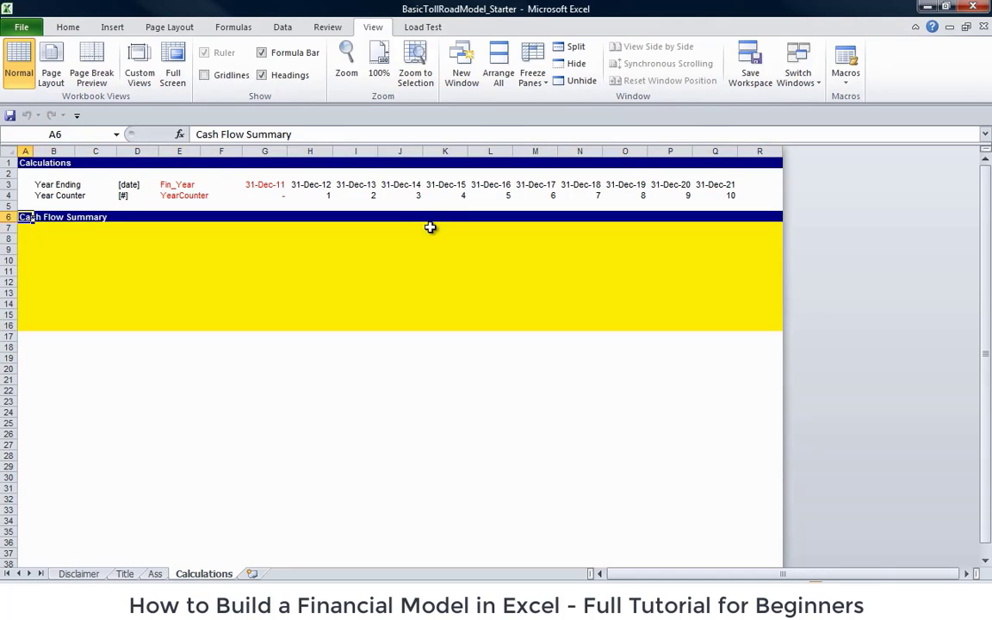
{"action": "key", "text": "ctrl+shift+Right"}
{"action": "key", "text": "ctrl+c"}
{"action": "key", "text": "Down"}
{"action": "key", "text": "Down"}
{"action": "key", "text": "Down"}
{"action": "key", "text": "Down"}
{"action": "key", "text": "Down"}
{"action": "key", "text": "Down"}
{"action": "key", "text": "Down"}
{"action": "key", "text": "Down"}
{"action": "key", "text": "Down"}
{"action": "key", "text": "Down"}
{"action": "key", "text": "Down"}
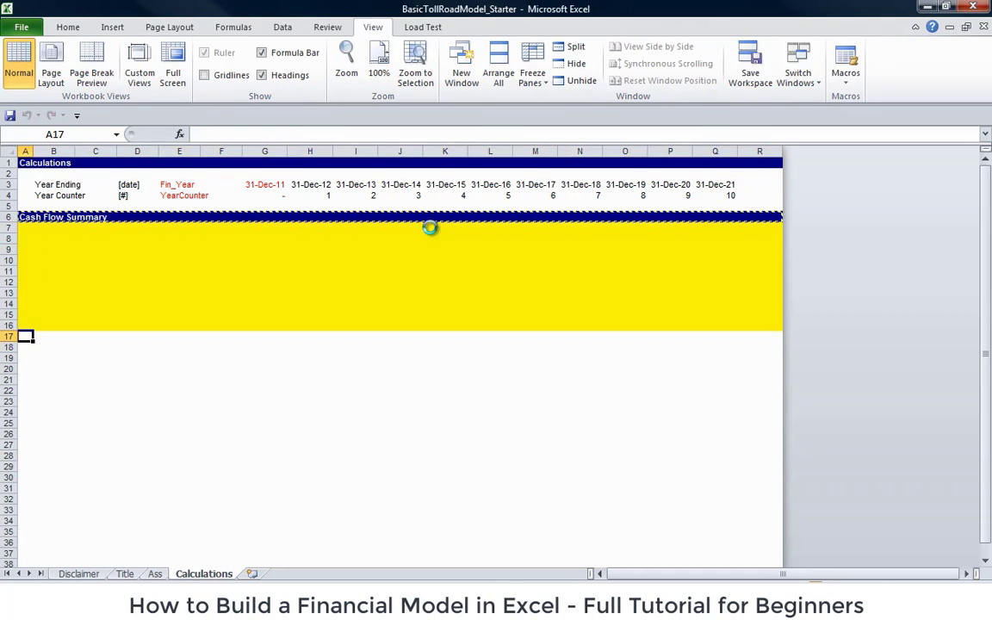
{"action": "key", "text": "ctrl+v"}
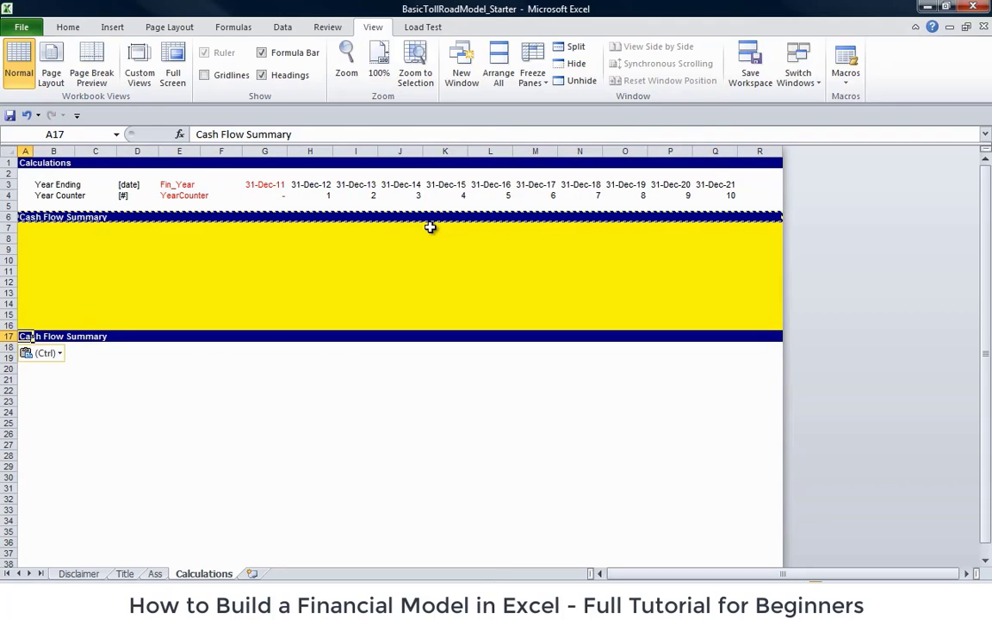
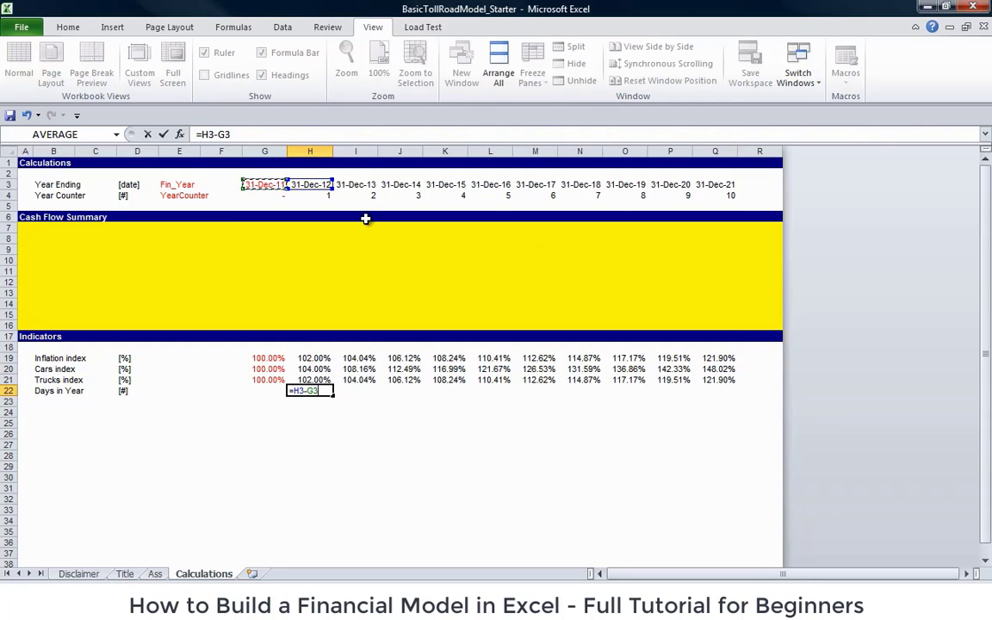
- Enter the Days in Year formula =H3-G3 in H22 and fill it across to Q22
{"action": "key", "text": "Return"}
{"action": "key", "text": "Up"}
{"action": "key", "text": "shift+Right"}
{"action": "key", "text": "shift+Right"}
{"action": "key", "text": "shift+Right"}
{"action": "key", "text": "shift+Right"}
{"action": "key", "text": "shift+Right"}
{"action": "key", "text": "shift+Right"}
{"action": "key", "text": "shift+Right"}
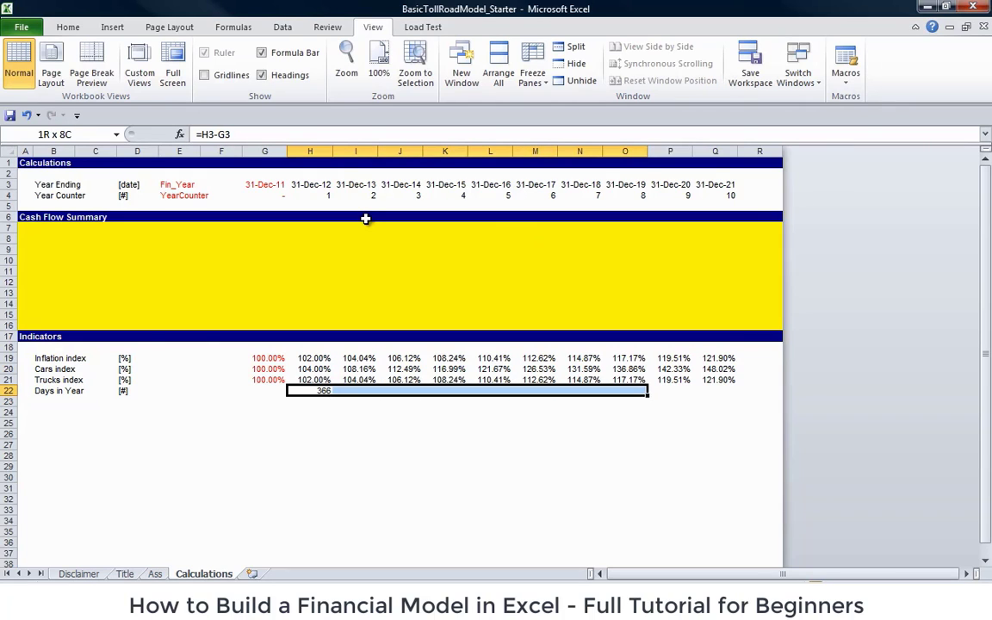
{"action": "key", "text": "shift+Right"}
{"action": "key", "text": "shift+Right"}
{"action": "key", "text": "ctrl+r"}
{"action": "key", "text": "Left"}
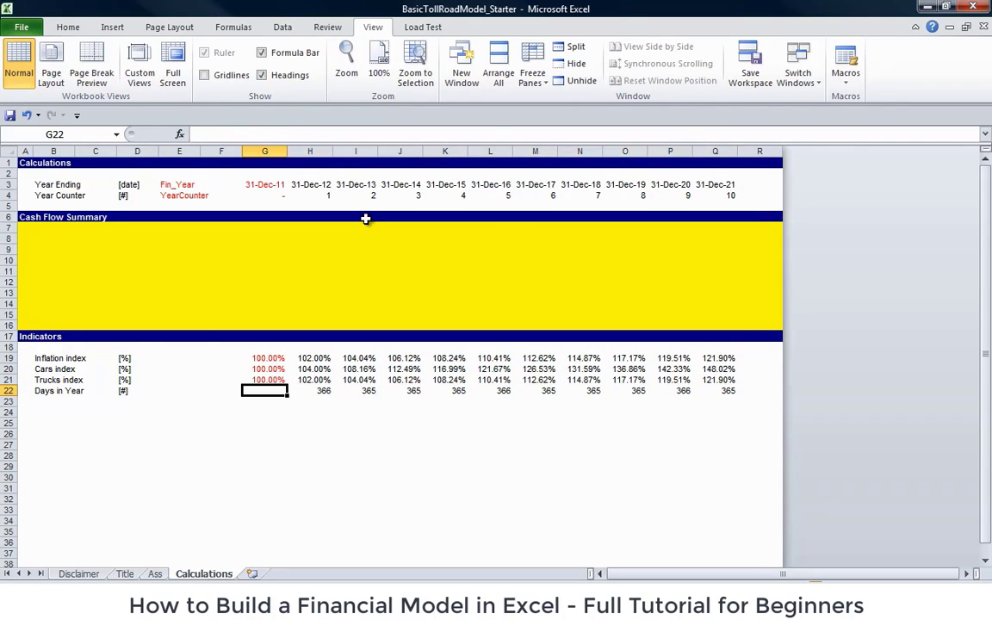
{"action": "key", "text": "Right"}
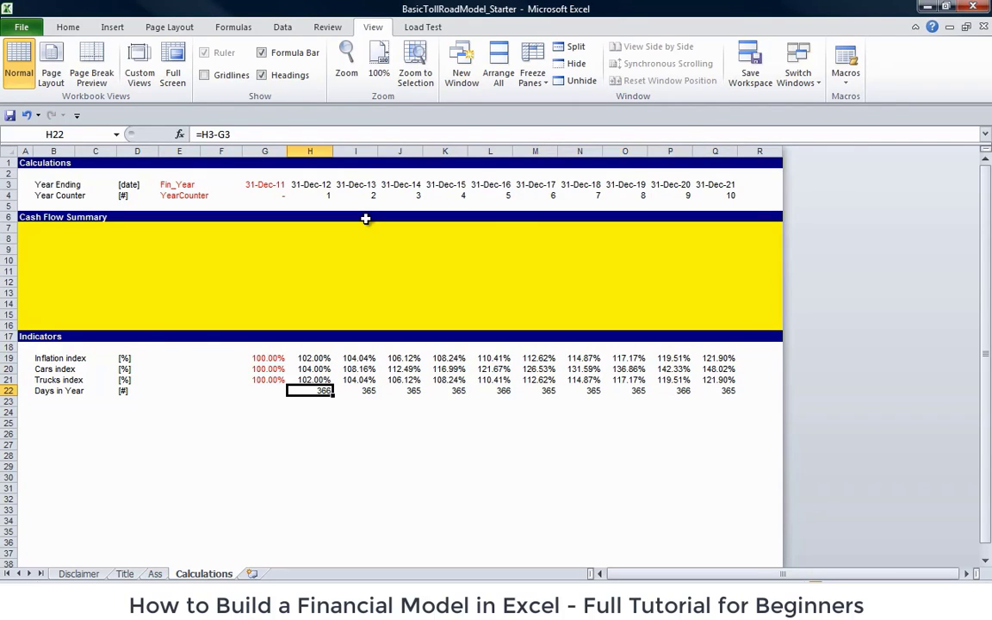
{"action": "key", "text": "Left"}
{"action": "key", "text": "Left"}
{"action": "key", "text": "Left"}
{"action": "key", "text": "Left"}
{"action": "key", "text": "Right"}
{"action": "key", "text": "Right"}
{"action": "key", "text": "Right"}
{"action": "key", "text": "Right"}
{"action": "key", "text": "Left"}
{"action": "key", "text": "Left"}
{"action": "key", "text": "Left"}
{"action": "key", "text": "Left"}
{"action": "key", "text": "Left"}
{"action": "key", "text": "Right"}
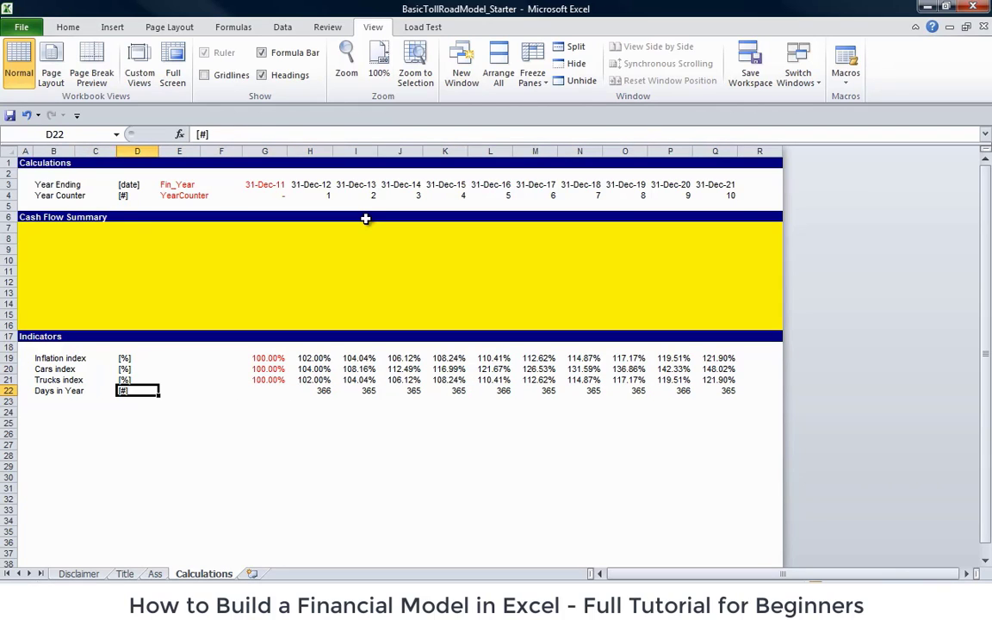
- Enter the range-name labels "Inf_Index" in E19 and "Car_Index" in E20
{"action": "key", "text": "Right"}
{"action": "key", "text": "Up"}
{"action": "key", "text": "Up"}
{"action": "key", "text": "Up"}
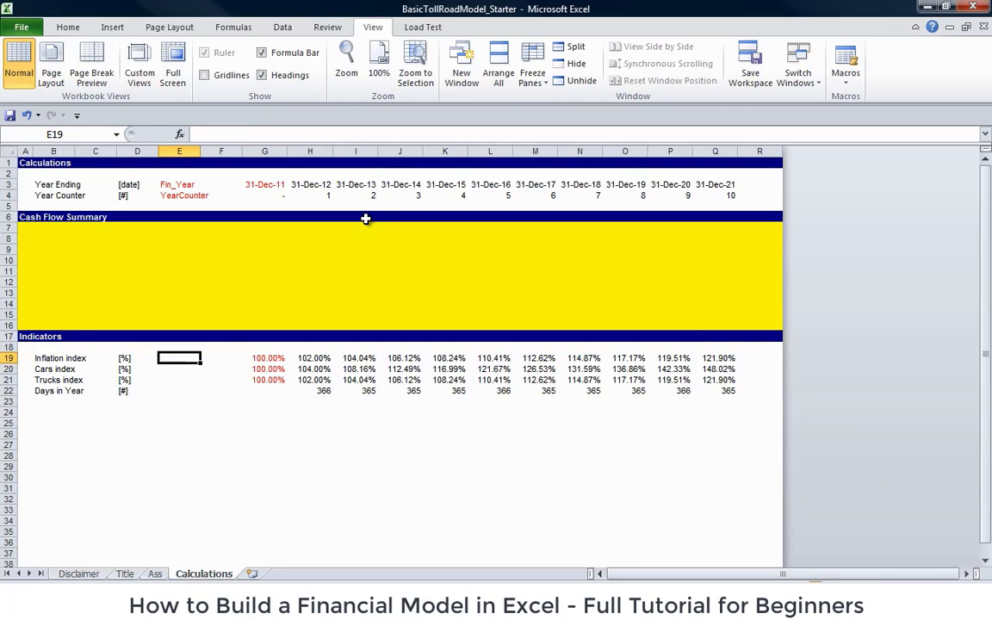
{"action": "type", "text": "Inf"}
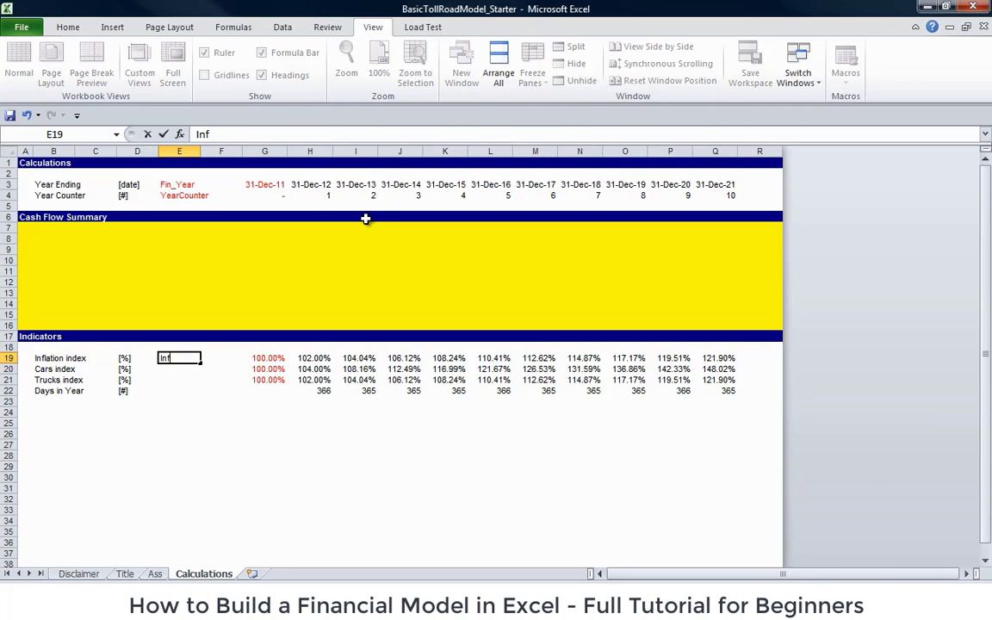
{"action": "type", "text": "_Index"}
{"action": "key", "text": "Return"}
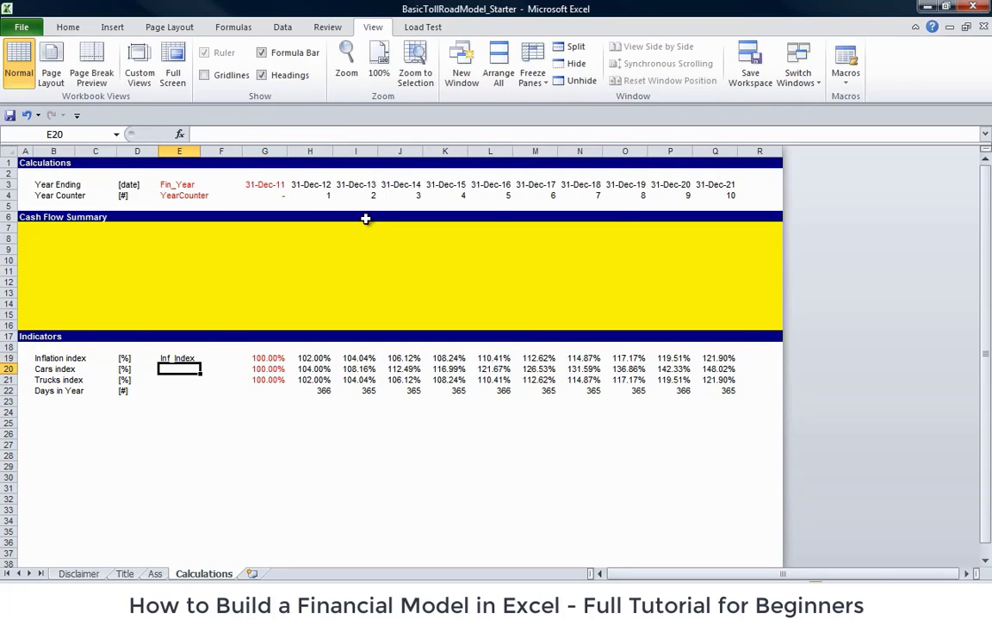
{"action": "type", "text": "Car"}
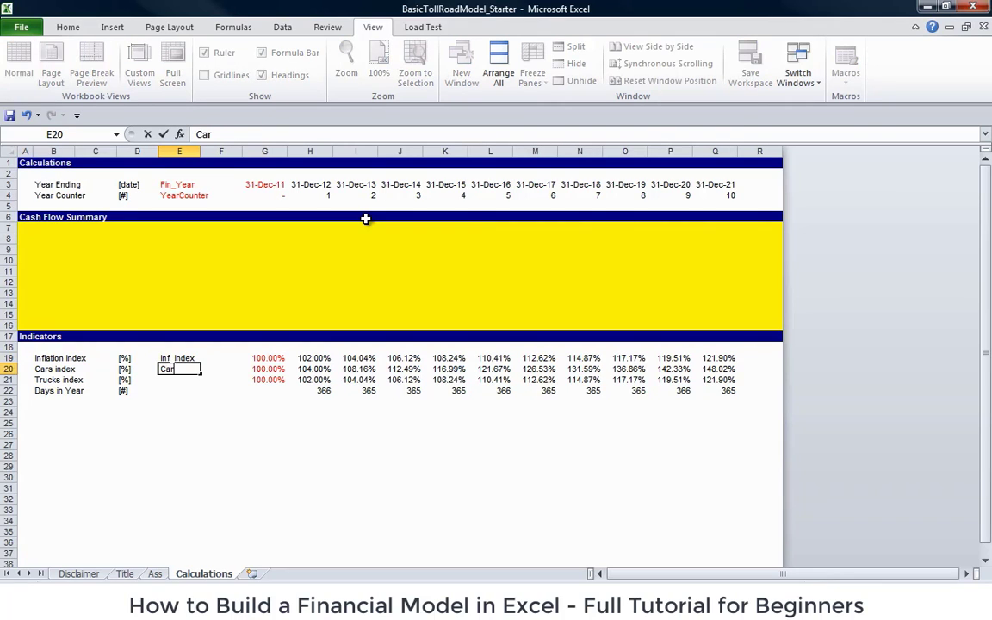
{"action": "type", "text": "_Index"}
{"action": "key", "text": "Return"}
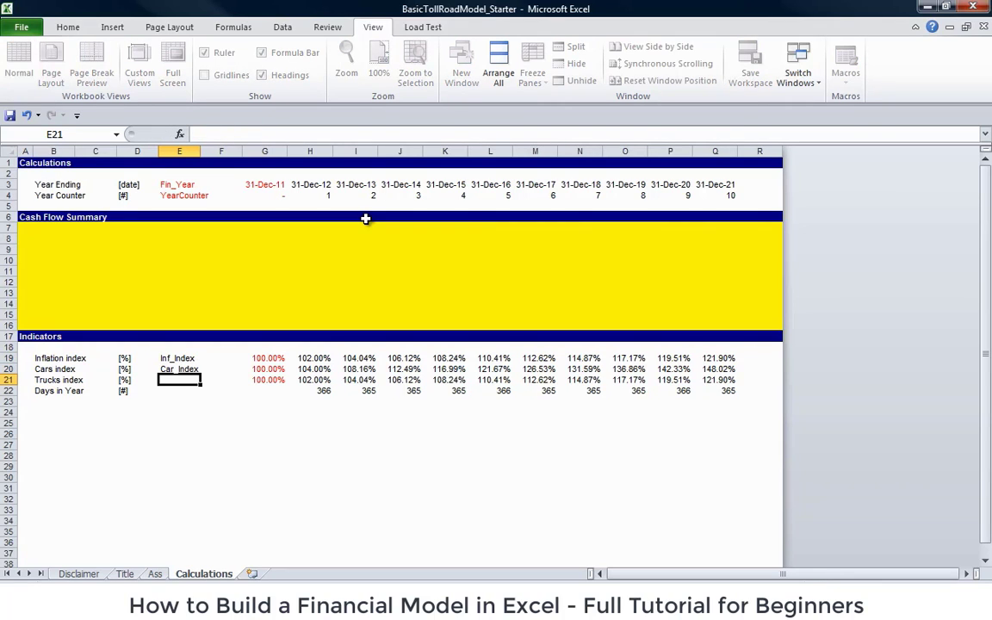
- Enter the range-name labels "Truck_Index" in E21 and "DaysinYr" in E22
{"action": "type", "text": "Truck"}
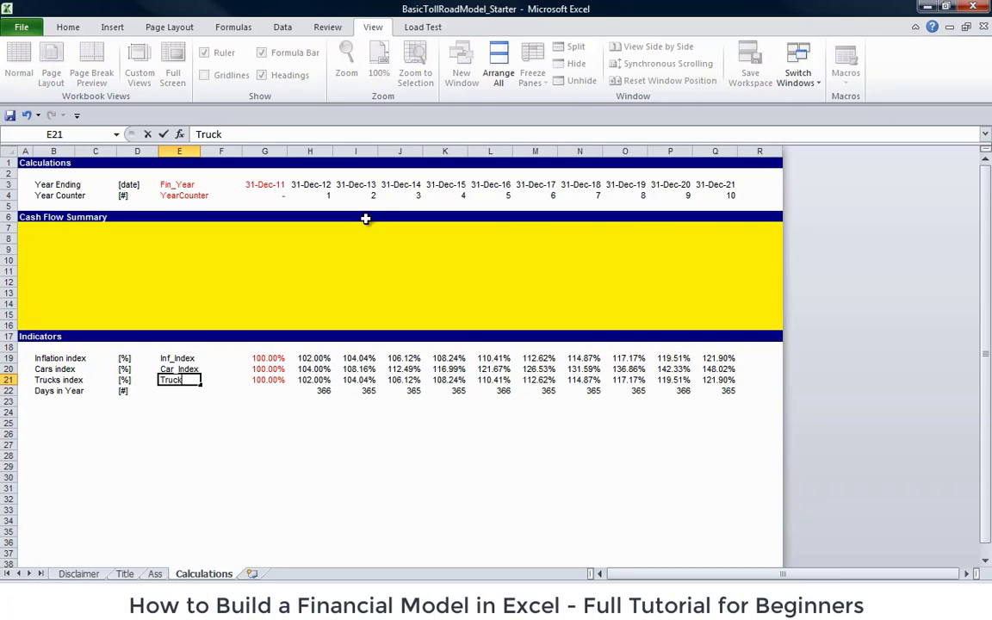
{"action": "type", "text": "_Index"}
{"action": "key", "text": "Return"}
{"action": "type", "text": "D"}
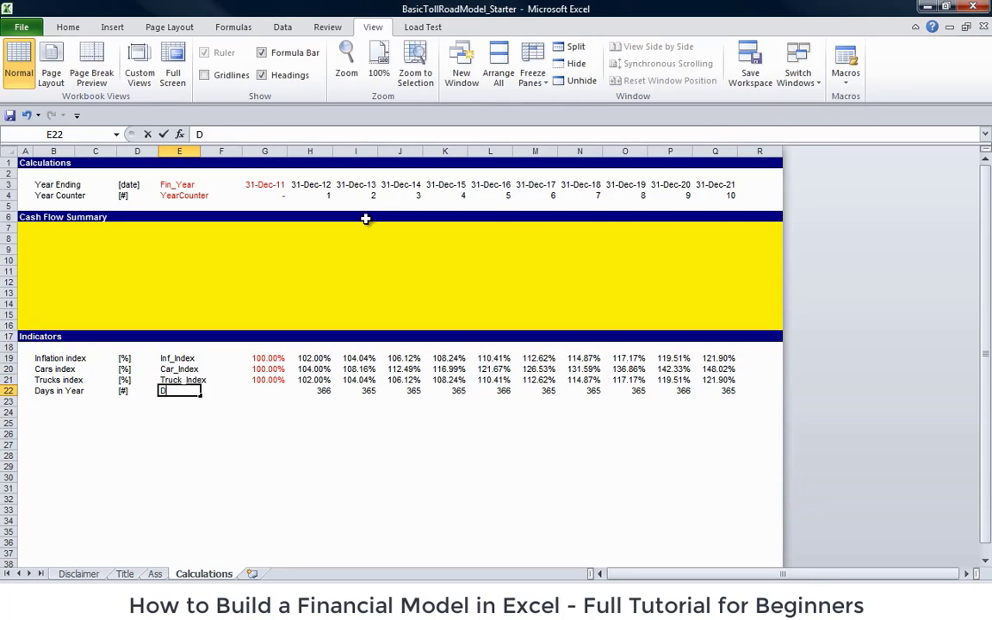
{"action": "type", "text": "aysinYr"}
{"action": "key", "text": "Return"}
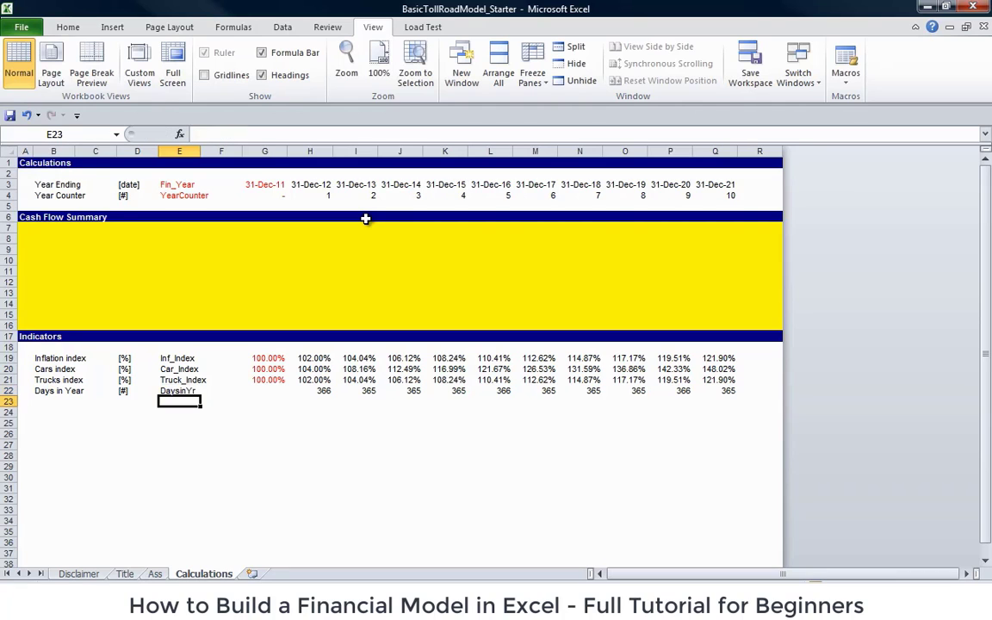
- Colour the range-name labels in E19 to E22 red
{"action": "key", "text": "Up"}
{"action": "key", "text": "shift+Up"}
{"action": "key", "text": "shift+Up"}
{"action": "key", "text": "shift+Up"}
{"action": "key", "text": "ctrl+shift+r"}
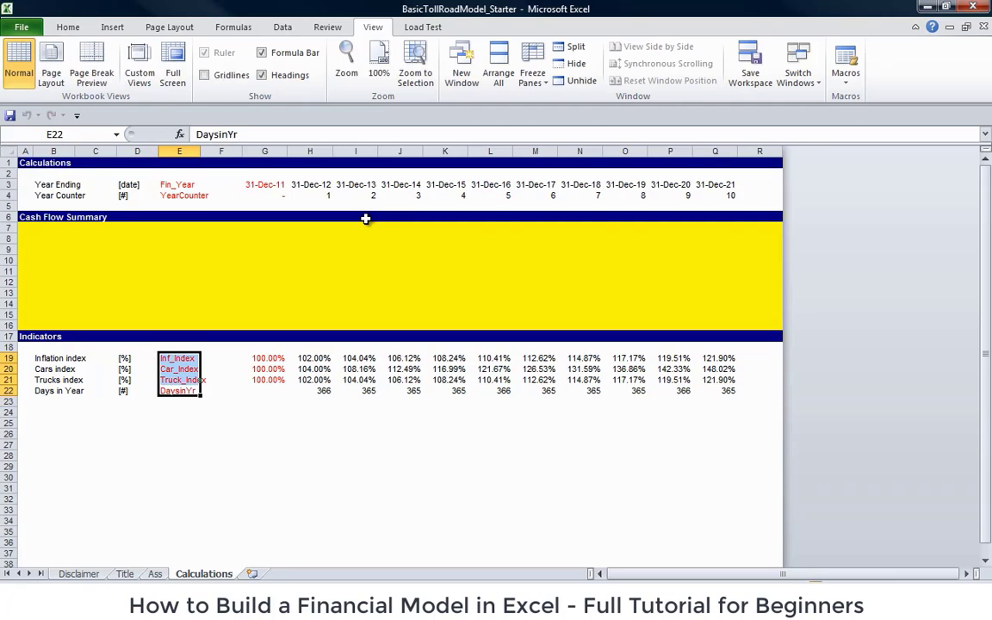
- Define the workbook name Inf_Index for the whole inflation index row 19
{"action": "key", "text": "Up"}
{"action": "key", "text": "Up"}
{"action": "key", "text": "Up"}
{"action": "key", "text": "shift+space"}
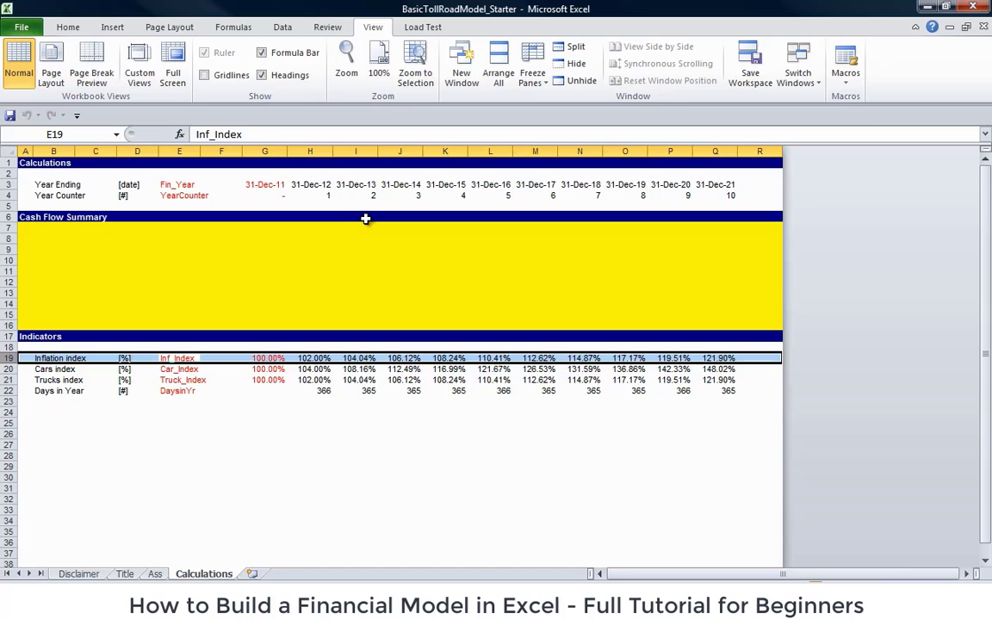
{"action": "key", "text": "Right"}
{"action": "key", "text": "Left"}
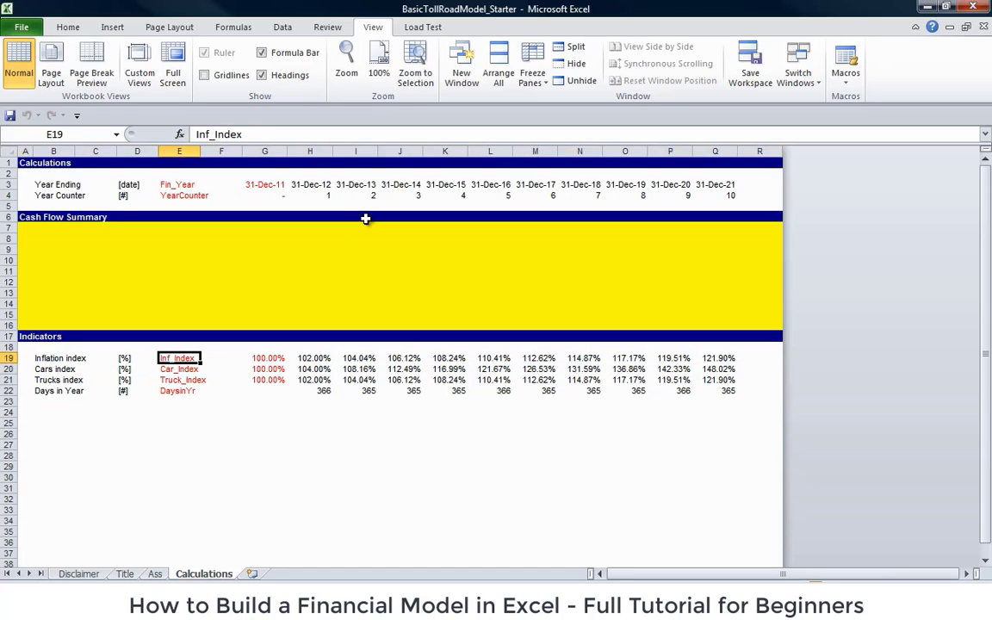
{"action": "key", "text": "shift+space"}
{"action": "key", "text": "ctrl+F3"}
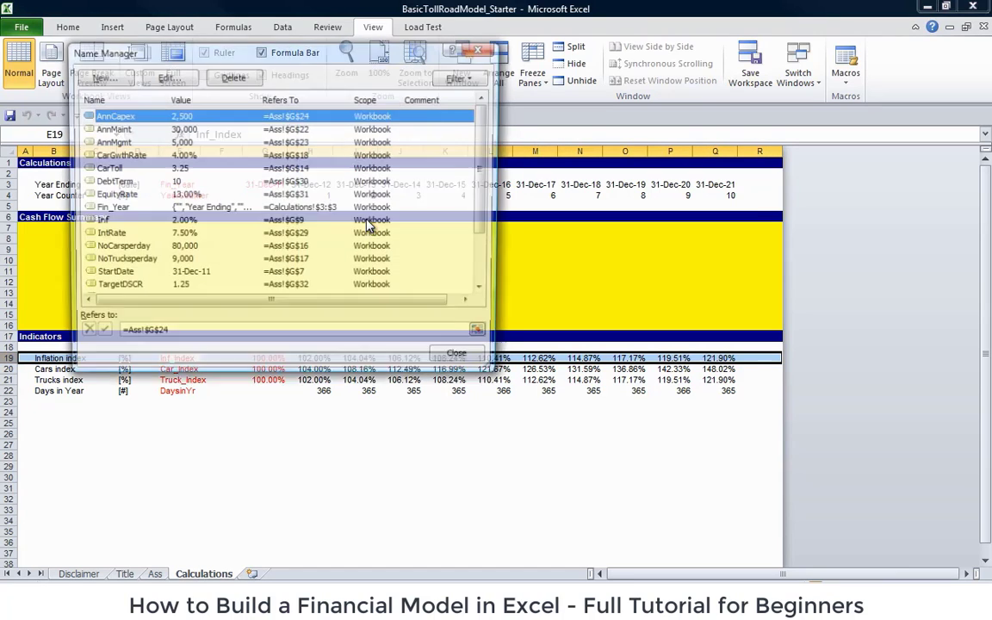
{"action": "key", "text": "alt+n"}
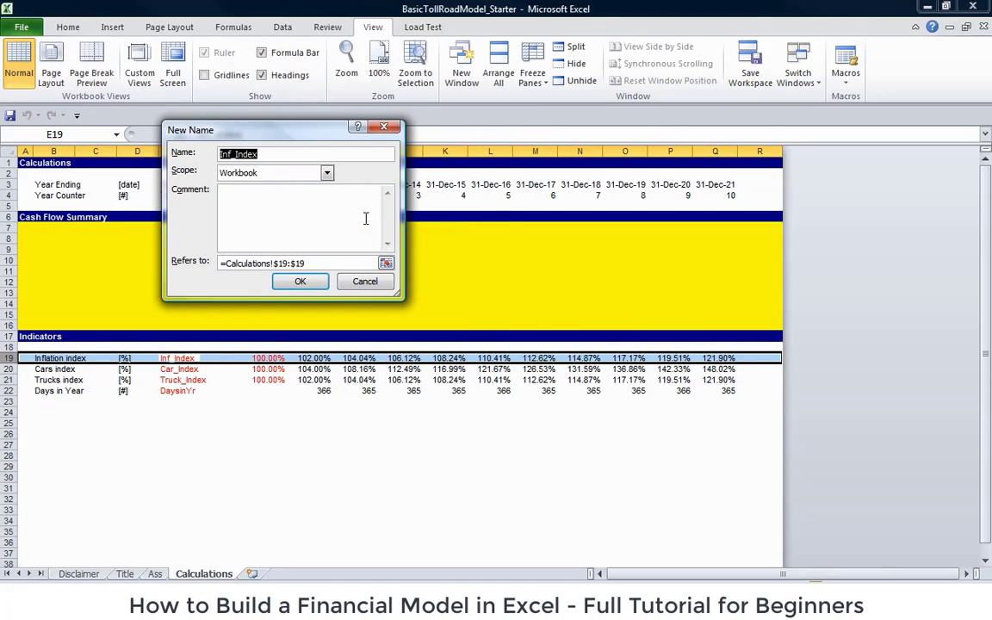
{"action": "key", "text": "Return"}
{"action": "key", "text": "Escape"}
- Define the workbook name Car_Index for the whole cars index row 20
{"action": "key", "text": "Down"}
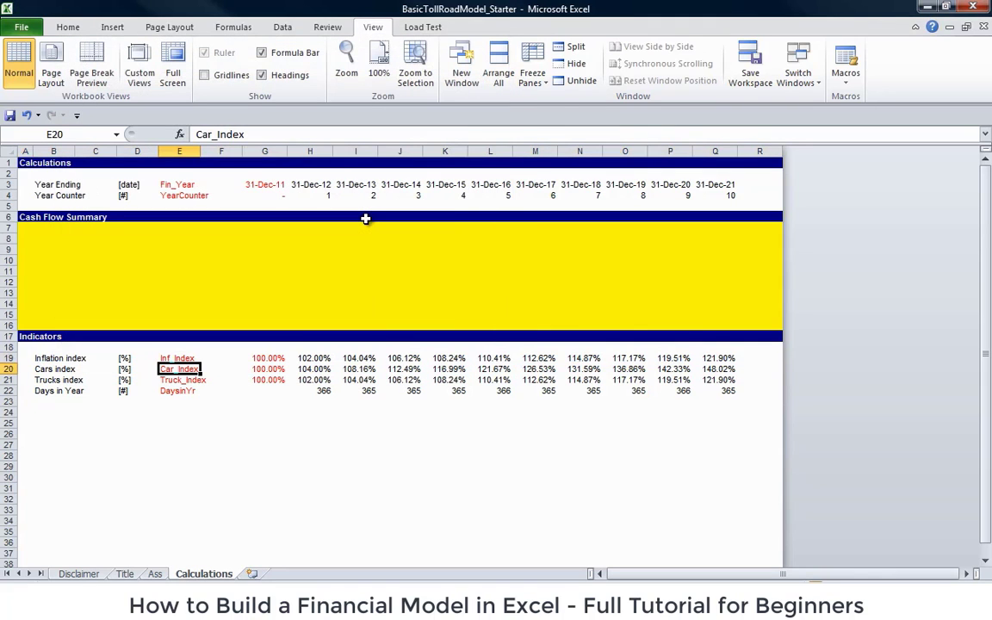
{"action": "key", "text": "shift+space"}
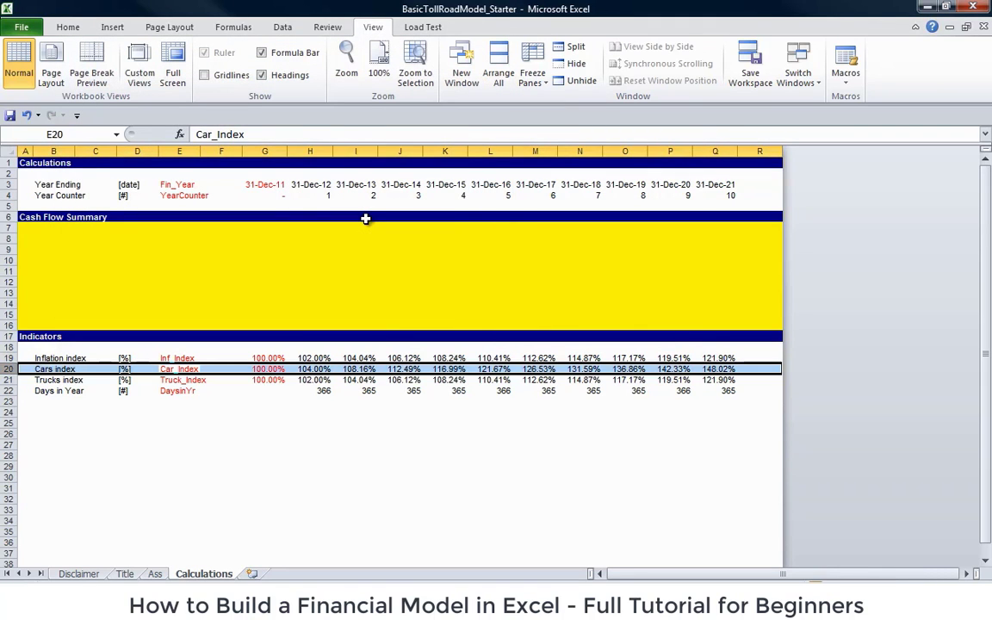
{"action": "key", "text": "ctrl+F3"}
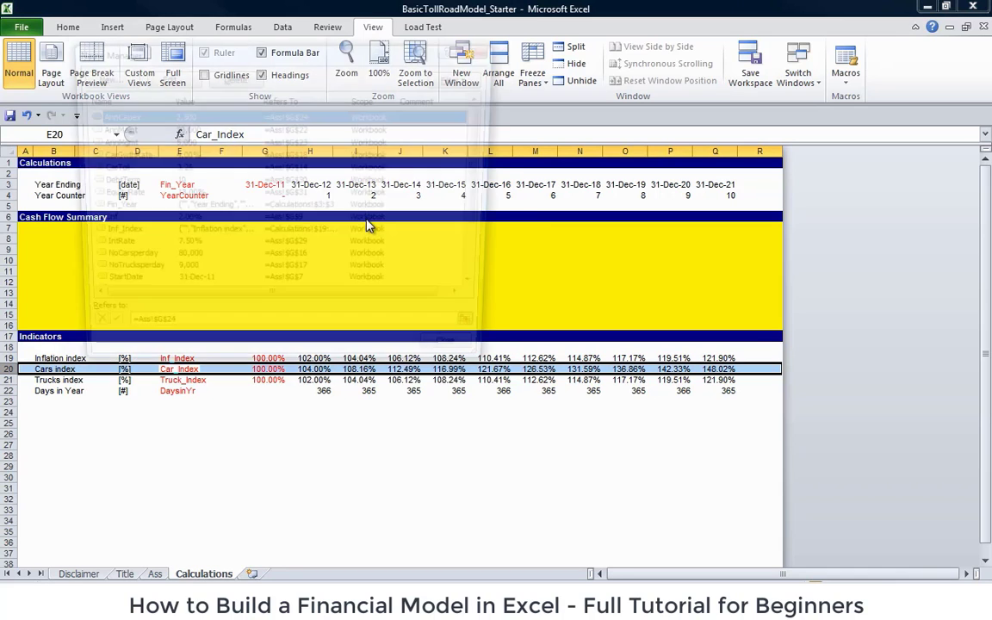
{"action": "key", "text": "alt+n"}
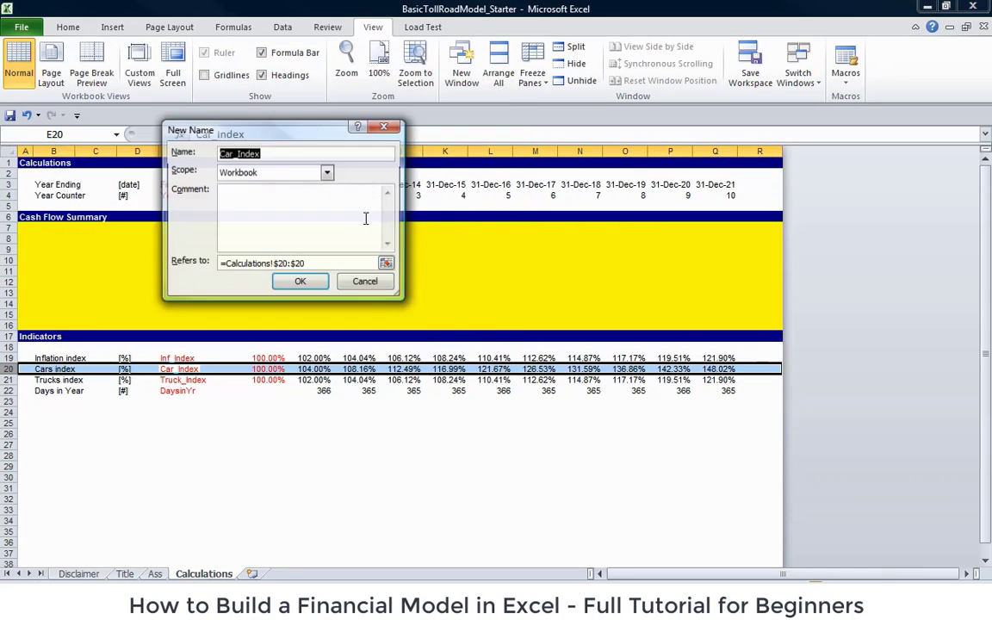
{"action": "key", "text": "Return"}
{"action": "key", "text": "Escape"}
- Define the workbook name Truck_Index for the whole trucks index row 21
{"action": "key", "text": "Down"}
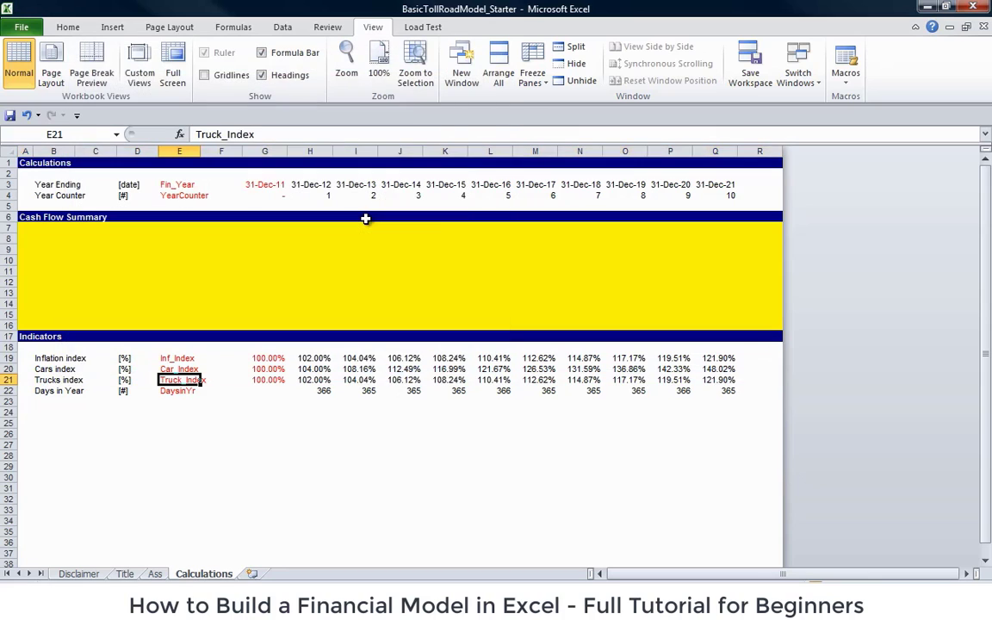
{"action": "key", "text": "shift+space"}
{"action": "key", "text": "ctrl+F3"}
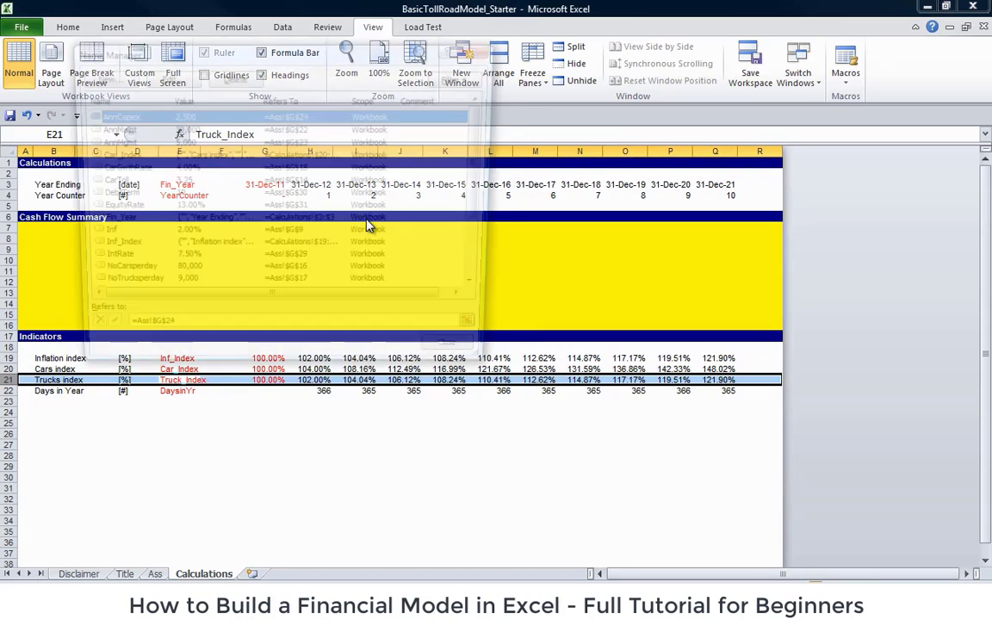
{"action": "key", "text": "alt+n"}
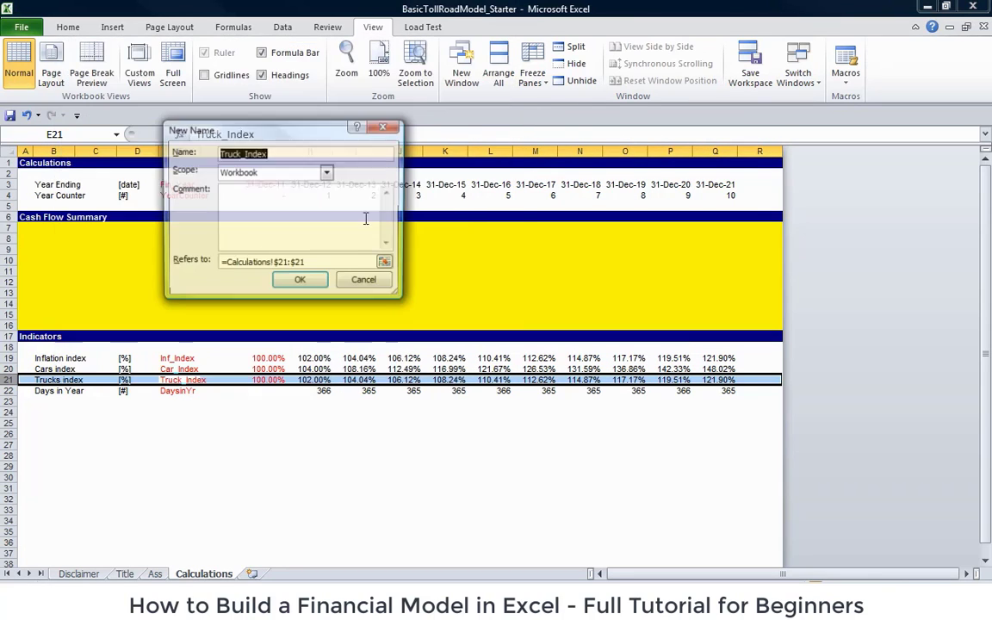
{"action": "key", "text": "Return"}
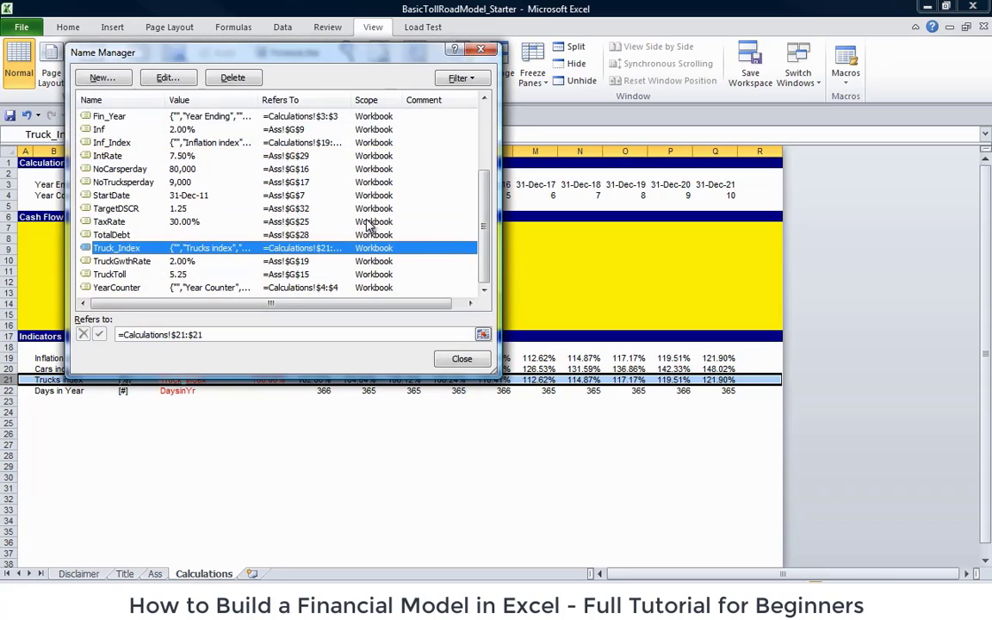
{"action": "key", "text": "Escape"}
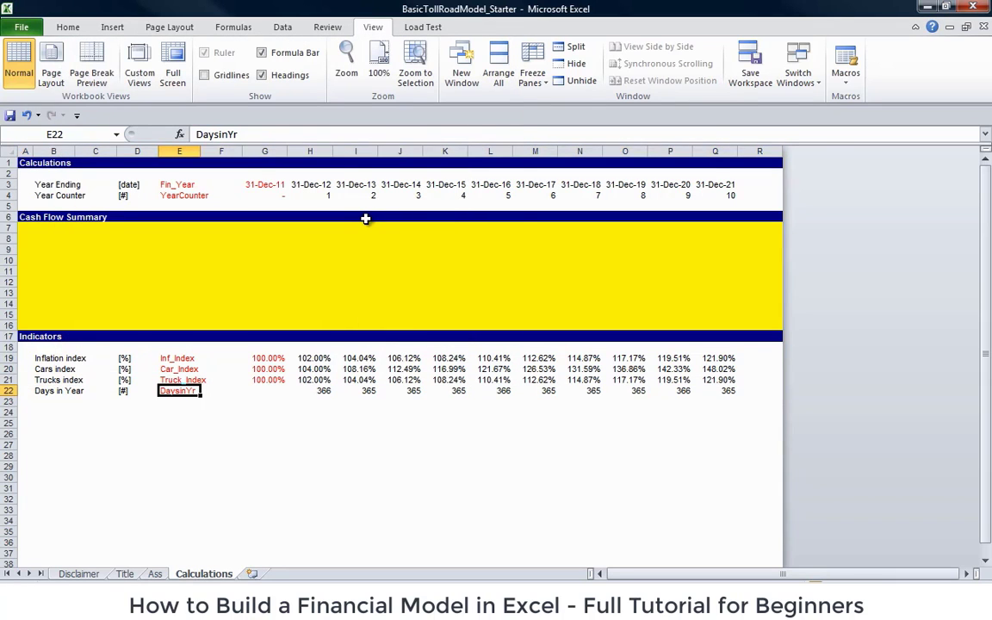
- Define the workbook name DaysinYr for the whole Days in Year row 22
{"action": "key", "text": "shift+space"}
{"action": "key", "text": "ctrl+F3"}
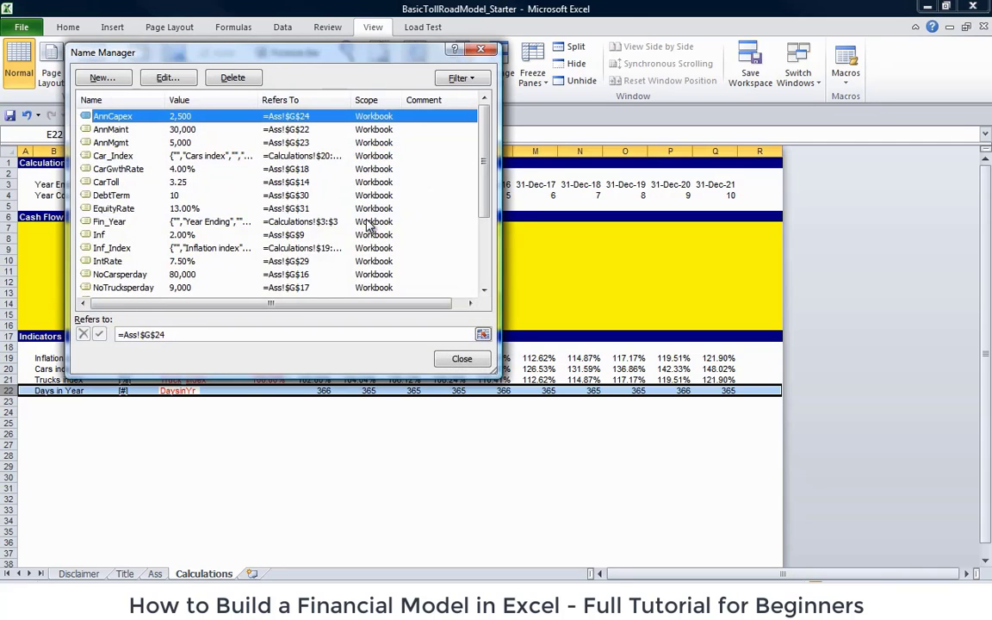
{"action": "key", "text": "alt+n"}
{"action": "key", "text": "Return"}
{"action": "key", "text": "Escape"}
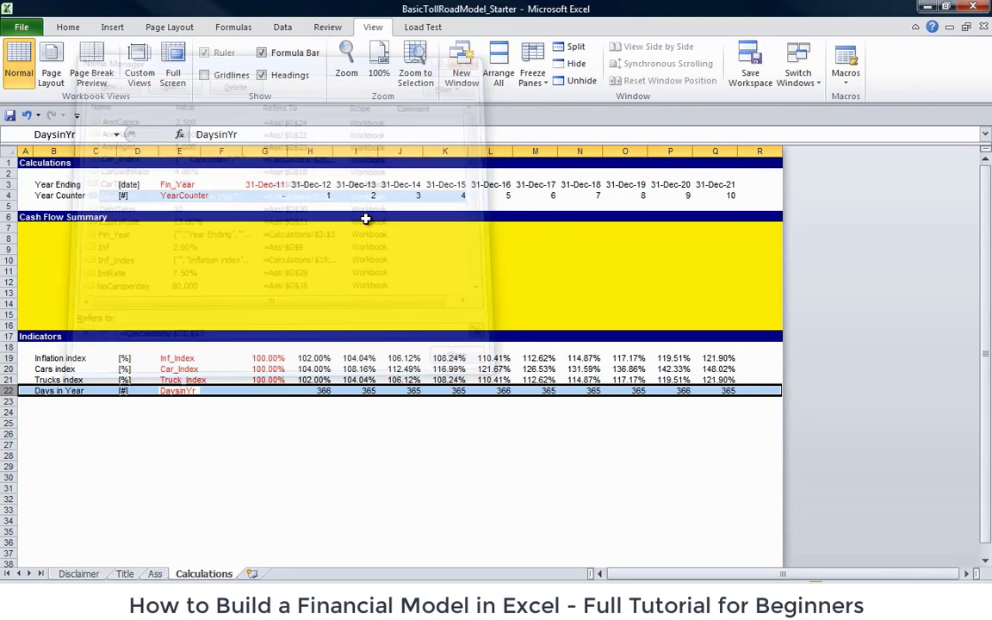
- Check the names assigned to rows 22 up to 19 by selecting each row in turn
{"action": "key", "text": "Left"}
{"action": "key", "text": "Right"}
{"action": "key", "text": "shift+space"}
{"action": "key", "text": "Up"}
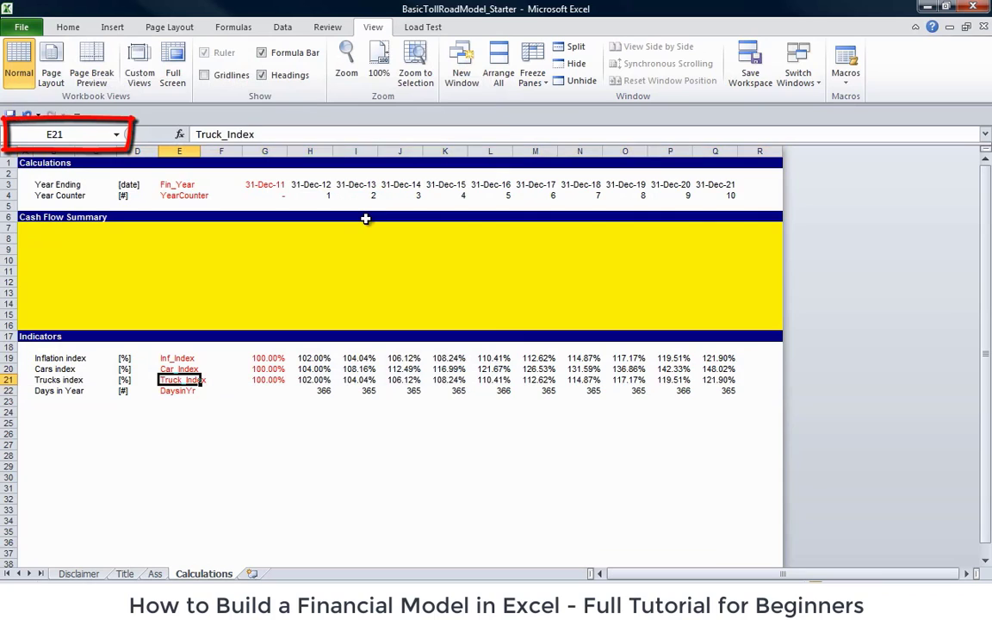
{"action": "key", "text": "shift+space"}
{"action": "key", "text": "Up"}
{"action": "key", "text": "shift+space"}
{"action": "key", "text": "Up"}
{"action": "key", "text": "shift+space"}
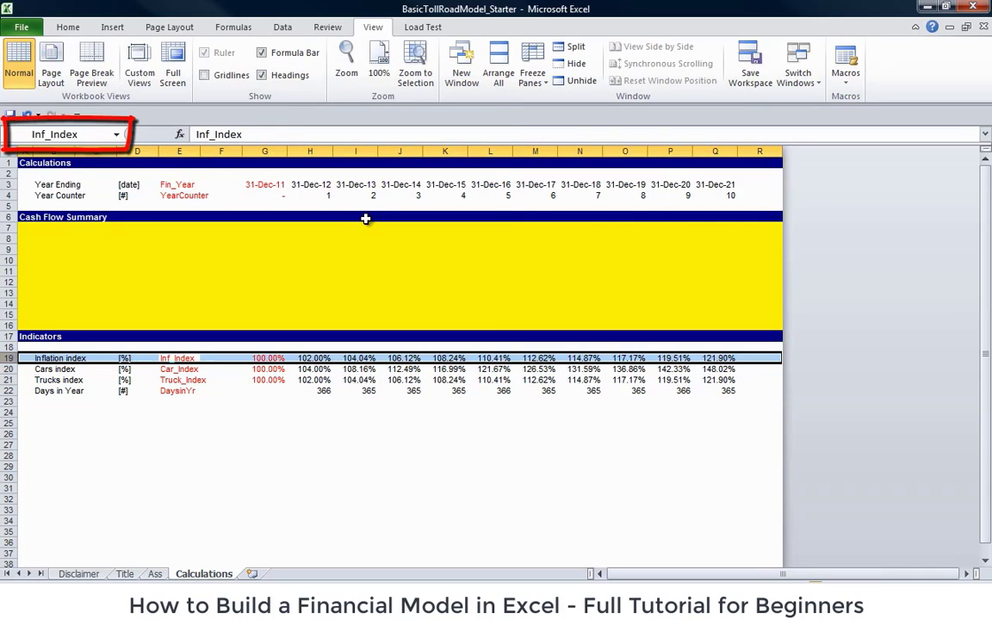
- Copy the Indicators section header in row 17 to row 24
{"action": "key", "text": "Down"}
{"action": "key", "text": "Down"}
{"action": "key", "text": "Down"}
{"action": "key", "text": "Down"}
{"action": "key", "text": "Down"}
{"action": "key", "text": "Down"}
{"action": "key", "text": "Down"}
{"action": "key", "text": "Down"}
{"action": "key", "text": "Down"}
{"action": "key", "text": "Left"}
{"action": "key", "text": "Up"}
{"action": "key", "text": "Left"}
{"action": "key", "text": "Left"}
{"action": "key", "text": "Up"}
{"action": "key", "text": "Up"}
{"action": "key", "text": "Up"}
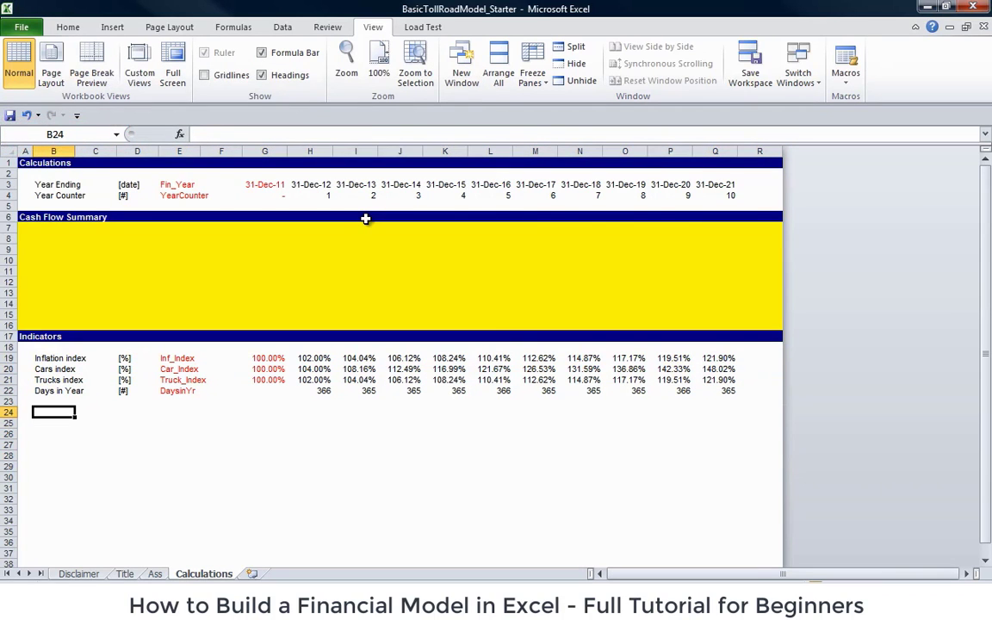
{"action": "key", "text": "Up"}
{"action": "key", "text": "Up"}
{"action": "key", "text": "Up"}
{"action": "key", "text": "Up"}
{"action": "key", "text": "Left"}
{"action": "key", "text": "Up"}
{"action": "key", "text": "Up"}
{"action": "key", "text": "Up"}
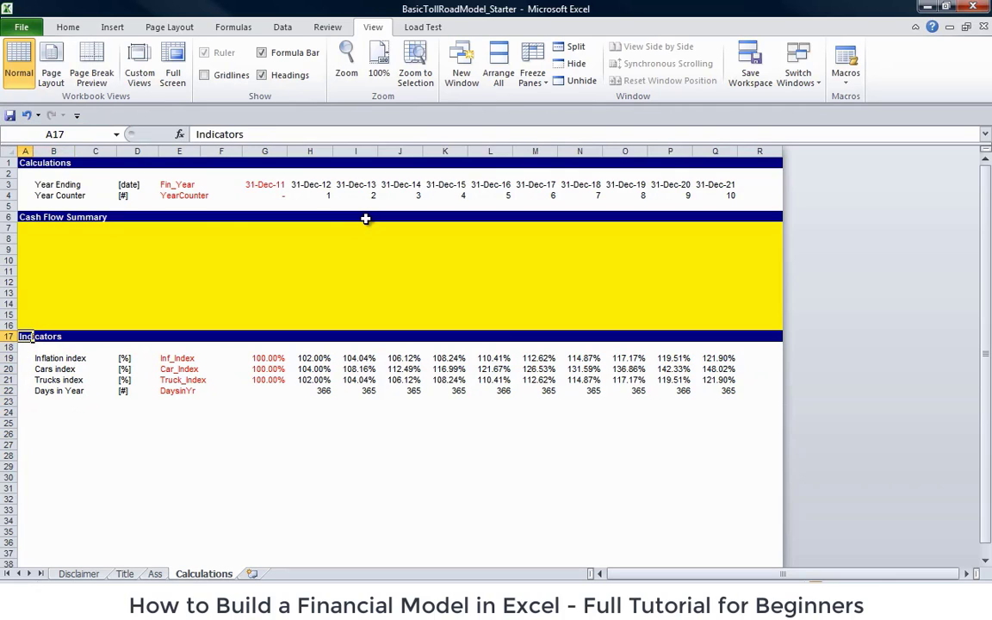
{"action": "key", "text": "shift+space"}
{"action": "key", "text": "ctrl+c"}
{"action": "key", "text": "Down"}
{"action": "key", "text": "Down"}
{"action": "key", "text": "Down"}
{"action": "key", "text": "Down"}
{"action": "key", "text": "Down"}
{"action": "key", "text": "Down"}
{"action": "key", "text": "Down"}
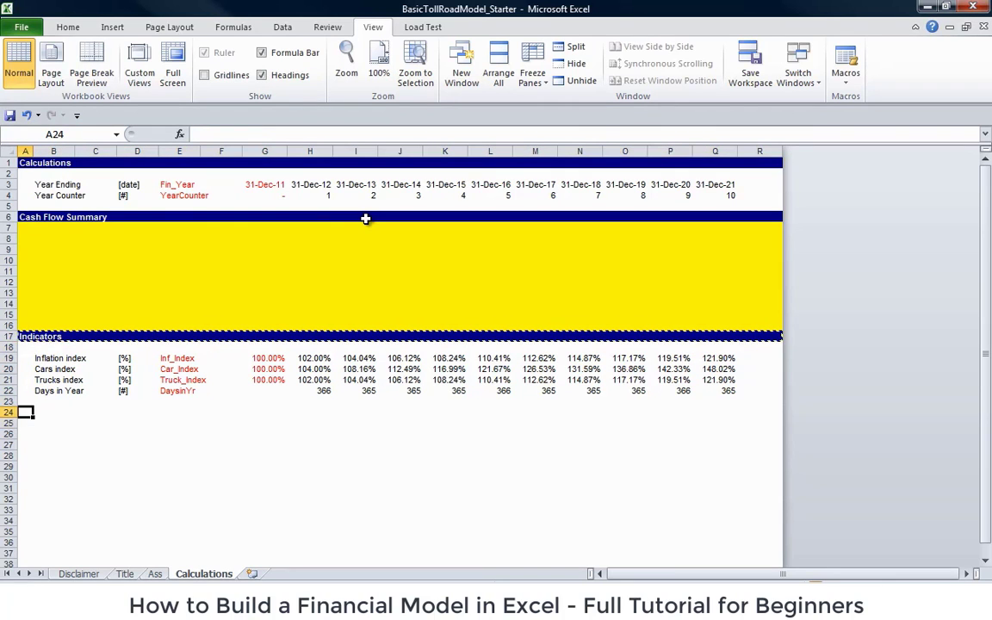
{"action": "key", "text": "ctrl+v"}
- Retitle the copied section header in A24 as "Operations"
{"action": "key", "text": "Right"}
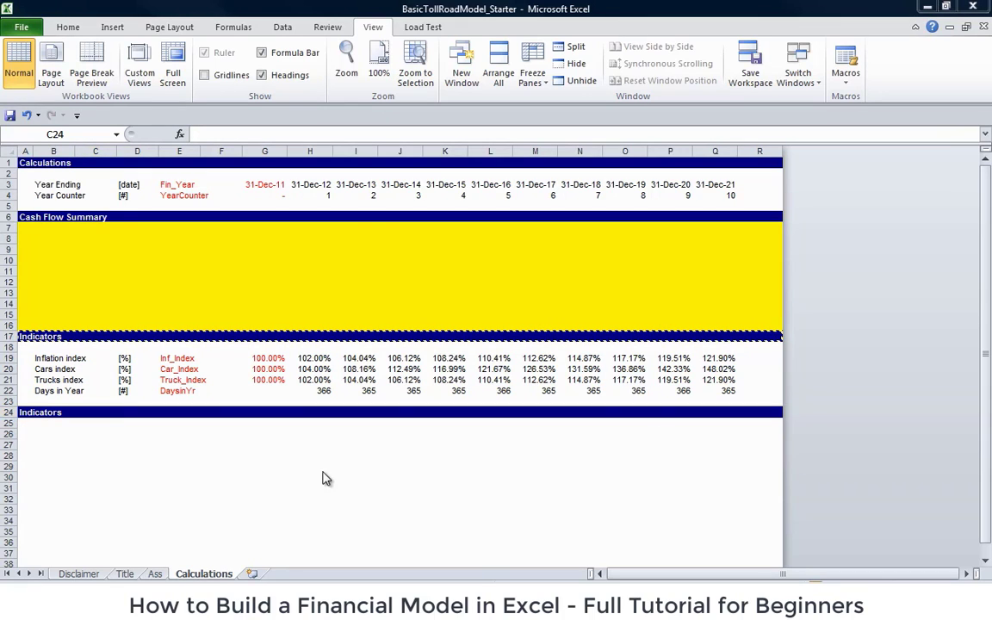
{"action": "key", "text": "Left"}
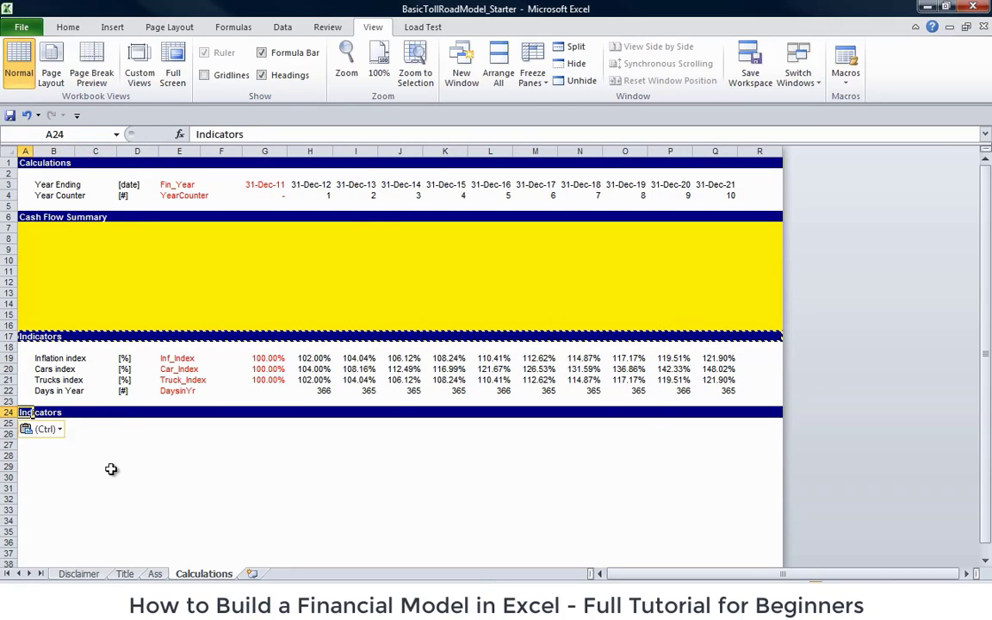
{"action": "type", "text": "Operations"}
{"action": "key", "text": "Return"}
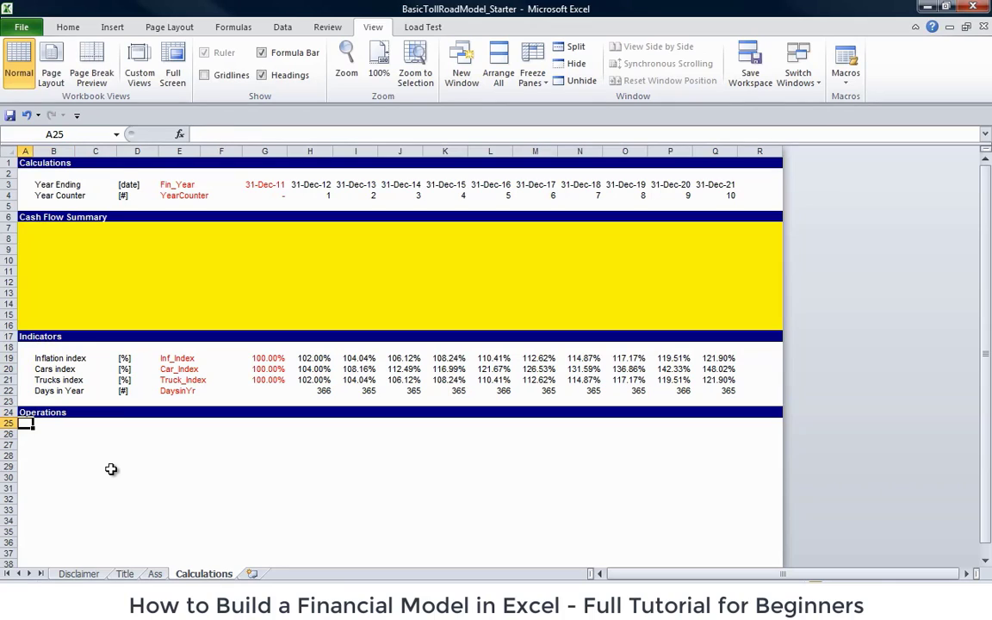
- Enter the sub-header "Car Revenue" in B26
{"action": "key", "text": "Down"}
{"action": "key", "text": "Right"}
{"action": "type", "text": "Car"}
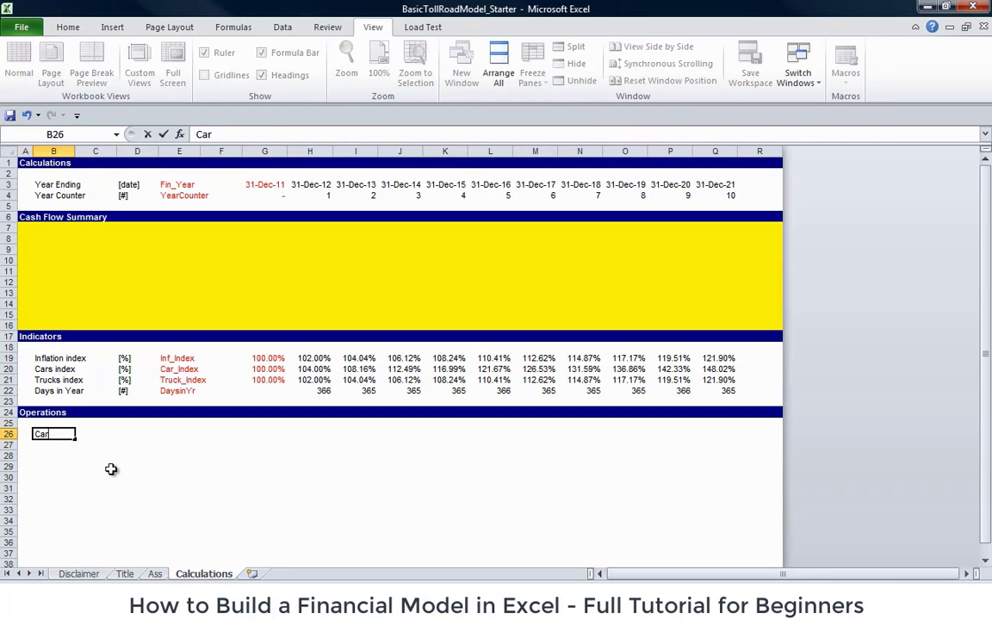
{"action": "type", "text": " Revenue"}
{"action": "key", "text": "Return"}
- Format the Car Revenue sub-header across B26:E26 with bold text, a grey fill and an outline border
{"action": "key", "text": "Up"}
{"action": "key", "text": "shift+Right"}
{"action": "key", "text": "shift+Right"}
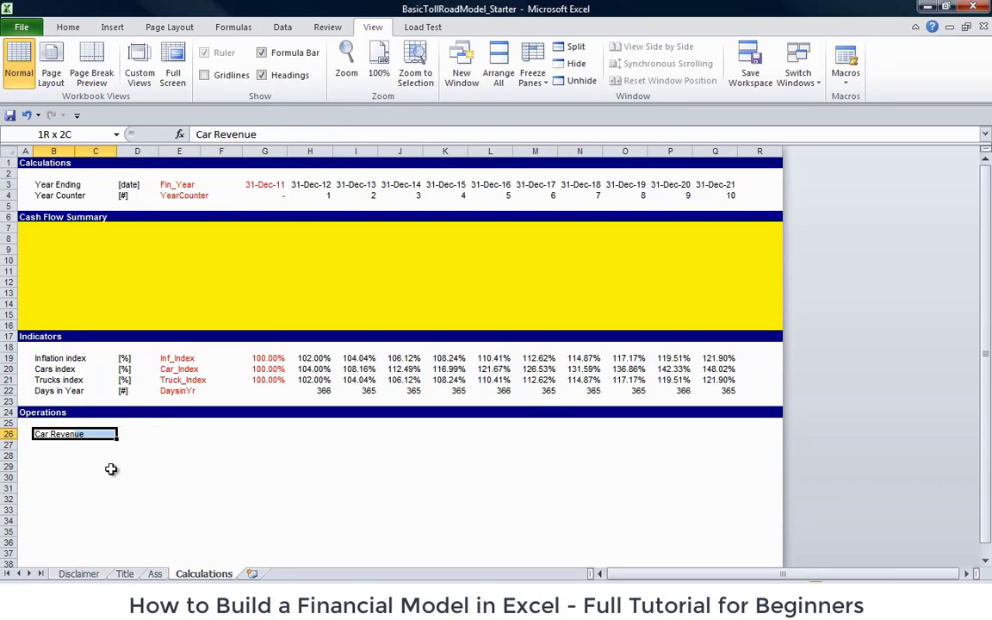
{"action": "key", "text": "shift+Right"}
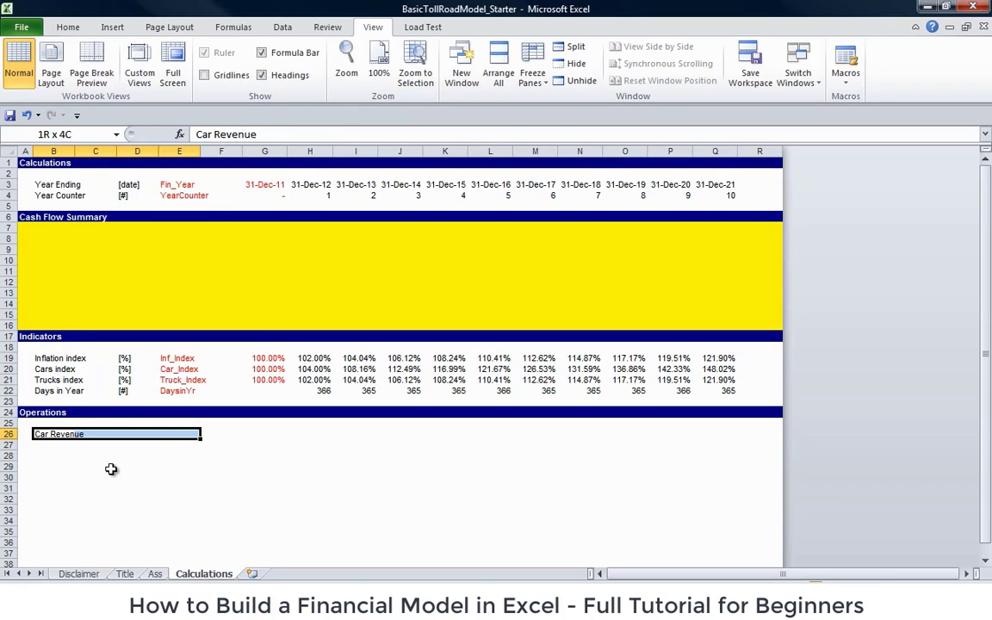
{"action": "key", "text": "ctrl+b"}
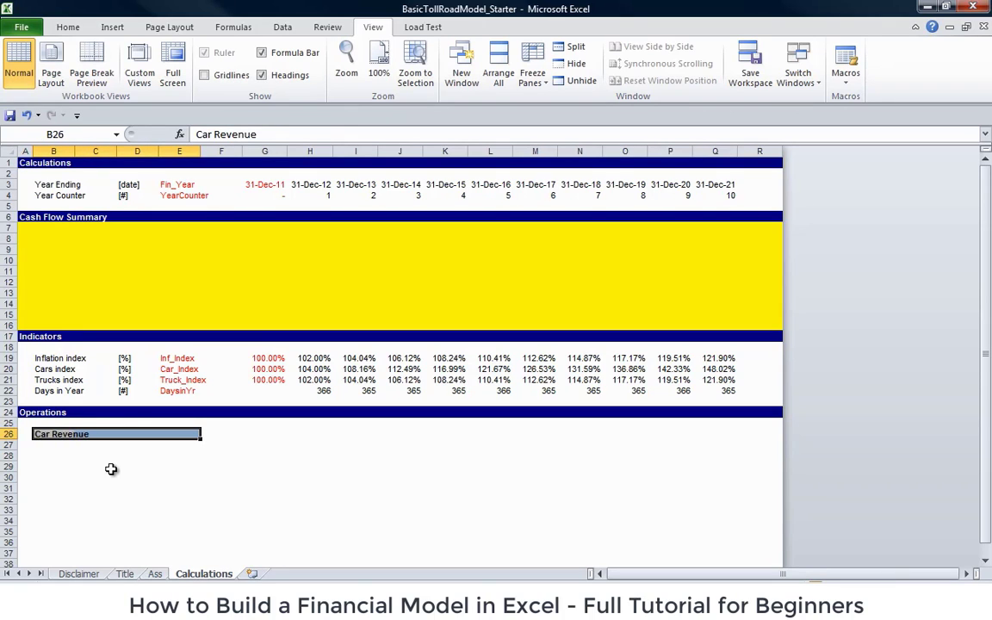
{"action": "key", "text": "Down"}
{"action": "key", "text": "Down"}
{"action": "key", "text": "Down"}
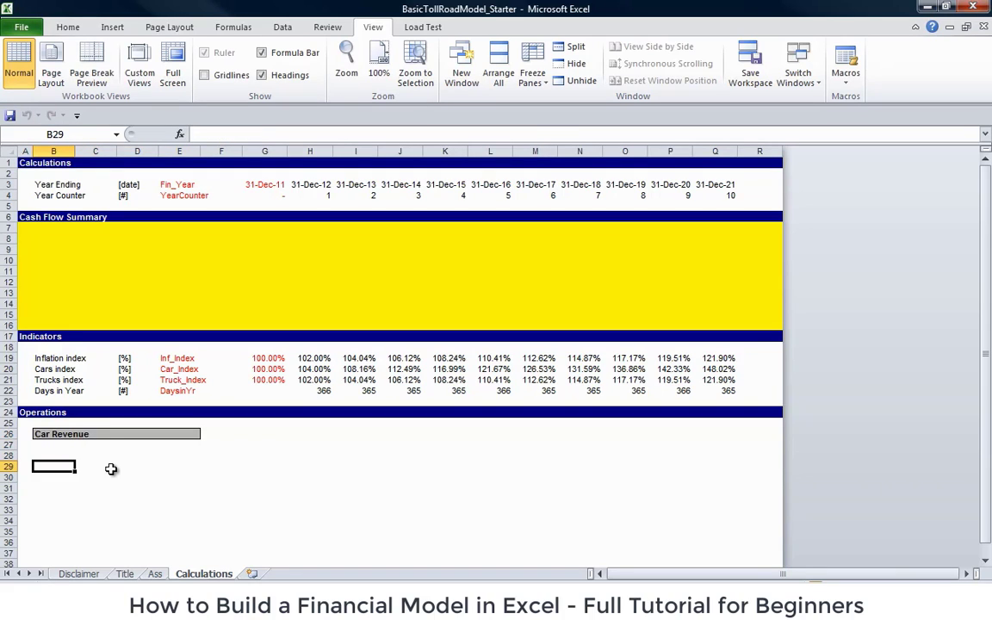
- Copy the Car Revenue sub-header B26:E26 to B35
{"action": "key", "text": "Up"}
{"action": "key", "text": "Up"}
{"action": "key", "text": "Up"}
{"action": "key", "text": "shift+Right"}
{"action": "key", "text": "shift+Right"}
{"action": "key", "text": "shift+Right"}
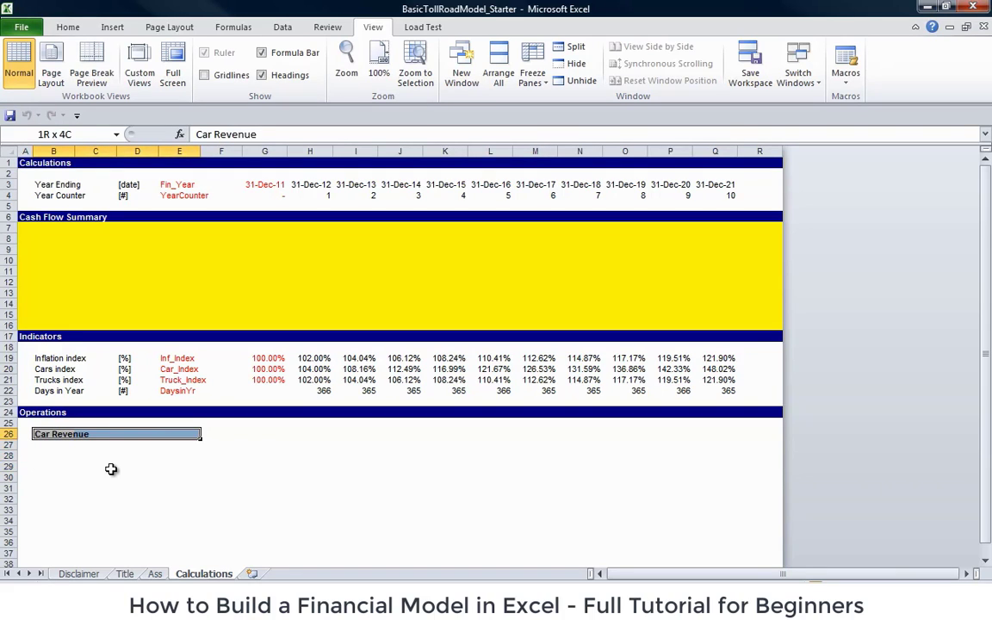
{"action": "key", "text": "ctrl+c"}
{"action": "key", "text": "Down"}
{"action": "key", "text": "Down"}
{"action": "key", "text": "Down"}
{"action": "key", "text": "Down"}
{"action": "key", "text": "Down"}
{"action": "key", "text": "Down"}
{"action": "key", "text": "Down"}
{"action": "key", "text": "Down"}
{"action": "key", "text": "Down"}
{"action": "key", "text": "Down"}
{"action": "key", "text": "Up"}
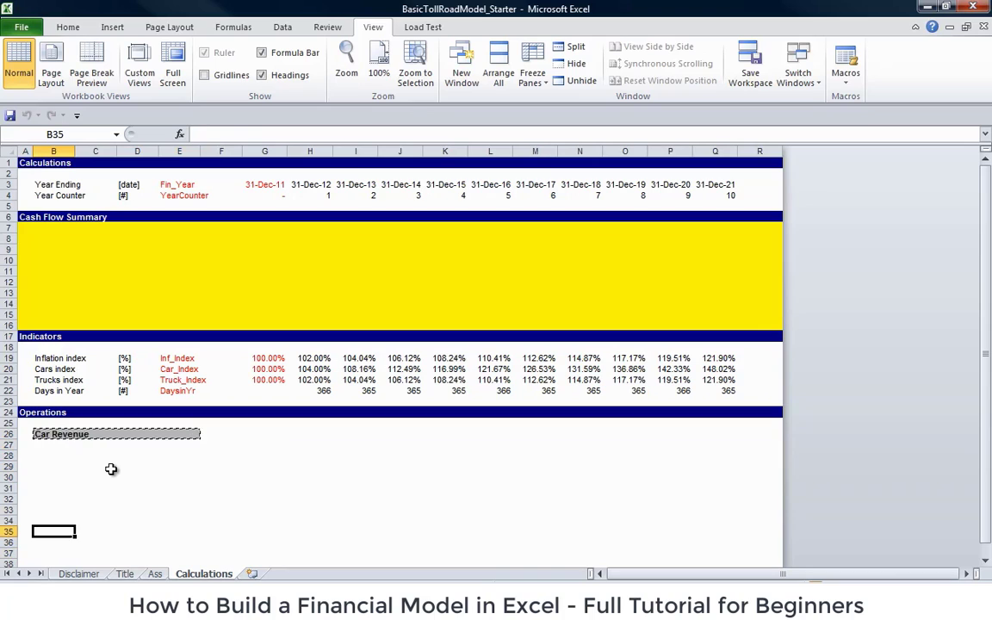
{"action": "key", "text": "ctrl+v"}
- Retitle the copied sub-header in B35 as "Truck Revenue" and select cell B43
{"action": "key", "text": "Down"}
{"action": "key", "text": "Up"}
{"action": "type", "text": "Tru"}
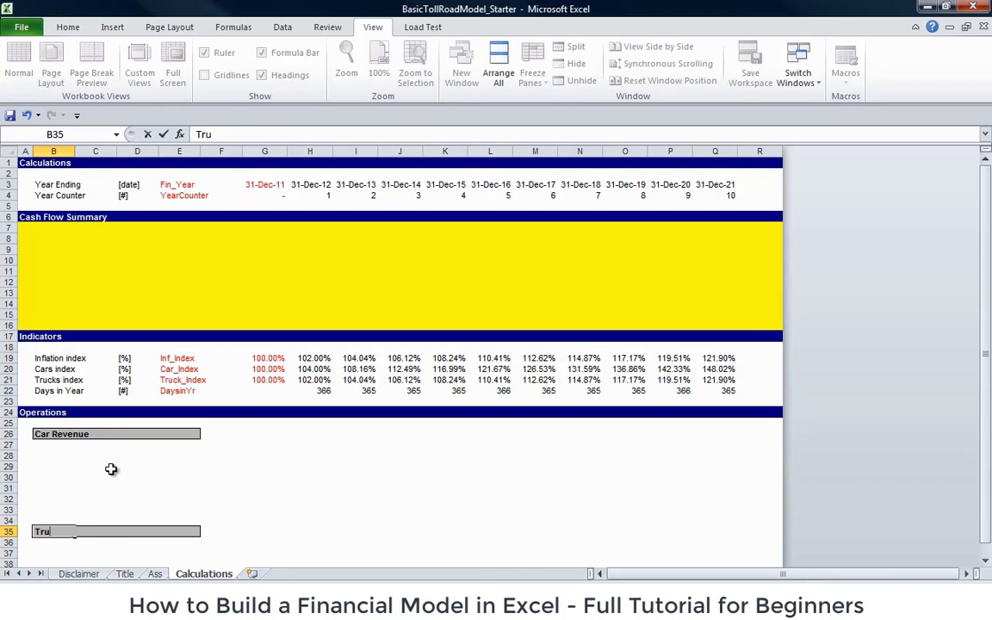
{"action": "type", "text": "ck Revenue"}
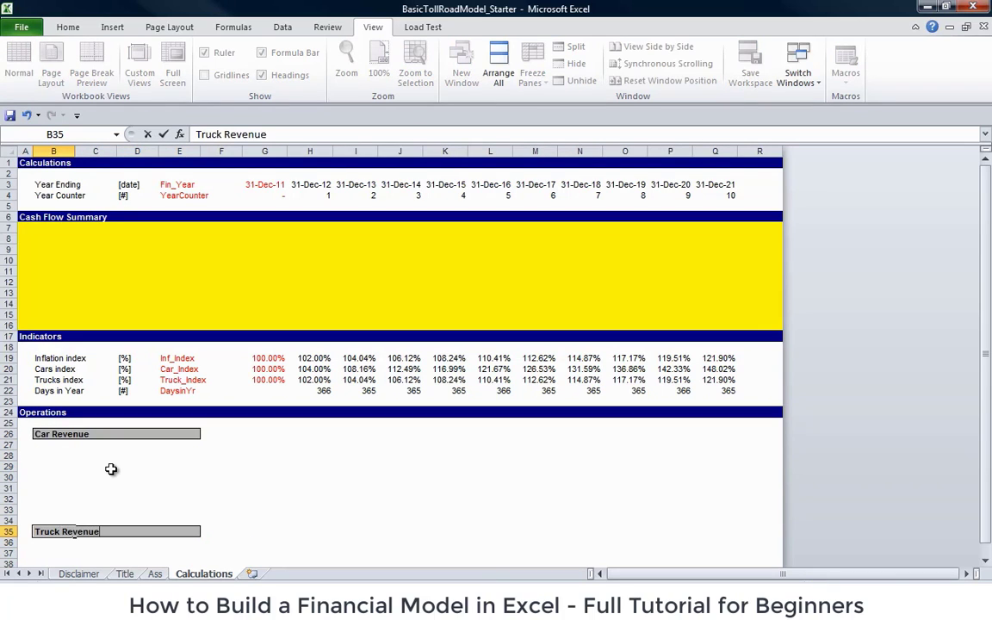
{"action": "key", "text": "Down"}
{"action": "key", "text": "Down"}
{"action": "key", "text": "Down"}
{"action": "key", "text": "Down"}
{"action": "key", "text": "Down"}
{"action": "key", "text": "Down"}
{"action": "key", "text": "Down"}
{"action": "key", "text": "Down"}
{"action": "key", "text": "Down"}
{"action": "key", "text": "Down"}
{"action": "key", "text": "Up"}
{"action": "key", "text": "Up"}
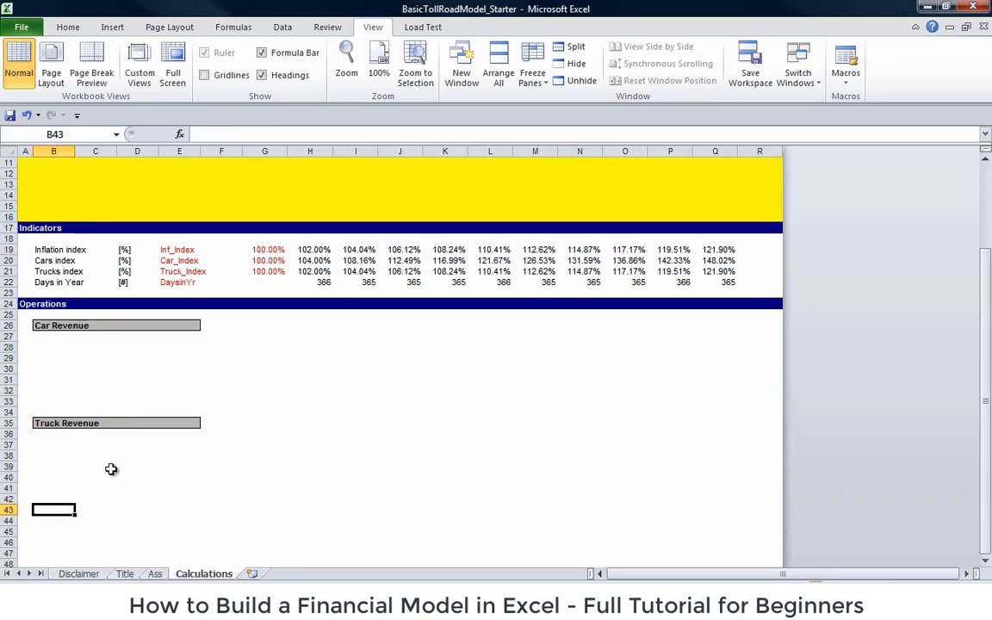
- Examine the revenue, expenses and financing assumptions on the Ass sheet
{"action": "key", "text": "ctrl+Page_Up"}
{"action": "key", "text": "Left"}
{"action": "key", "text": "Left"}
{"action": "key", "text": "Home"}
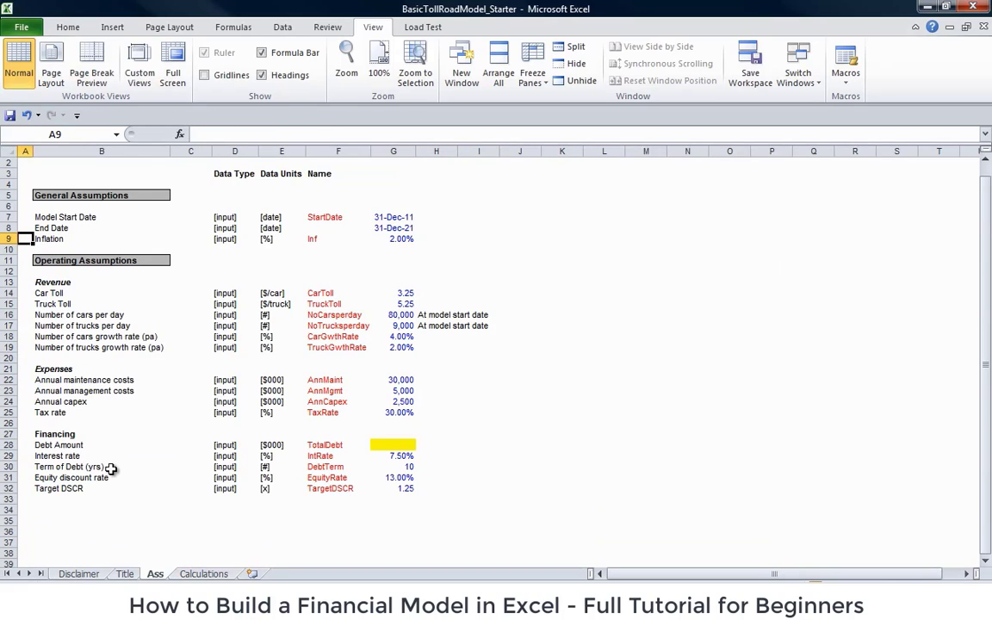
{"action": "key", "text": "Down"}
{"action": "key", "text": "Down"}
{"action": "key", "text": "Down"}
{"action": "key", "text": "Down"}
{"action": "key", "text": "Down"}
{"action": "key", "text": "Down"}
{"action": "key", "text": "Down"}
{"action": "key", "text": "Down"}
{"action": "key", "text": "Down"}
{"action": "key", "text": "Down"}
{"action": "key", "text": "Down"}
{"action": "key", "text": "Right"}
{"action": "key", "text": "Down"}
{"action": "key", "text": "Down"}
{"action": "key", "text": "Down"}
{"action": "key", "text": "Up"}
{"action": "key", "text": "Up"}
{"action": "key", "text": "Up"}
{"action": "key", "text": "Up"}
{"action": "key", "text": "Up"}
{"action": "key", "text": "Up"}
{"action": "key", "text": "Up"}
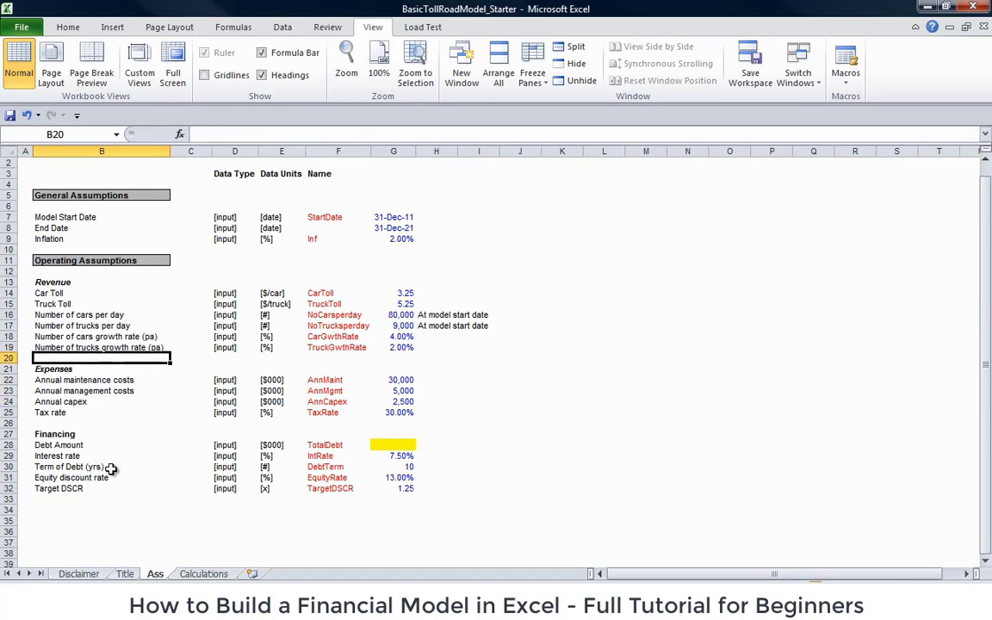
- Copy the annual maintenance, management and capex labels from B22:B24 of the Ass sheet to B43 on the Calculations sheet
{"action": "key", "text": "Down"}
{"action": "key", "text": "Down"}
{"action": "key", "text": "Down"}
{"action": "key", "text": "Down"}
{"action": "key", "text": "Down"}
{"action": "key", "text": "Down"}
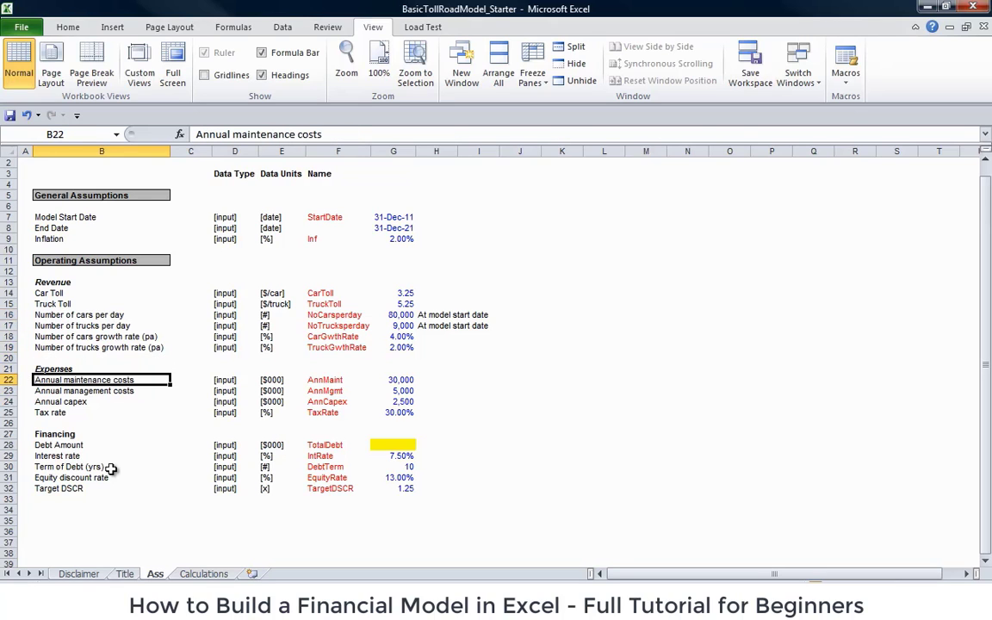
{"action": "key", "text": "shift+Down"}
{"action": "key", "text": "ctrl+c"}
{"action": "key", "text": "ctrl+Page_Down"}
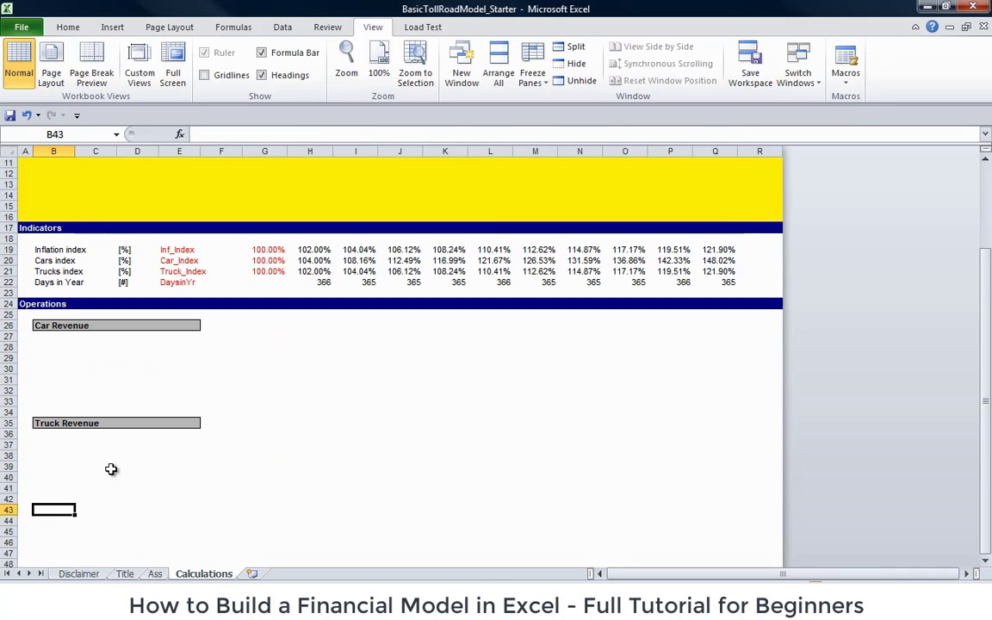
{"action": "key", "text": "ctrl+v"}
- Insert four blank rows above the Annual management costs label in row 44
{"action": "key", "text": "Down"}
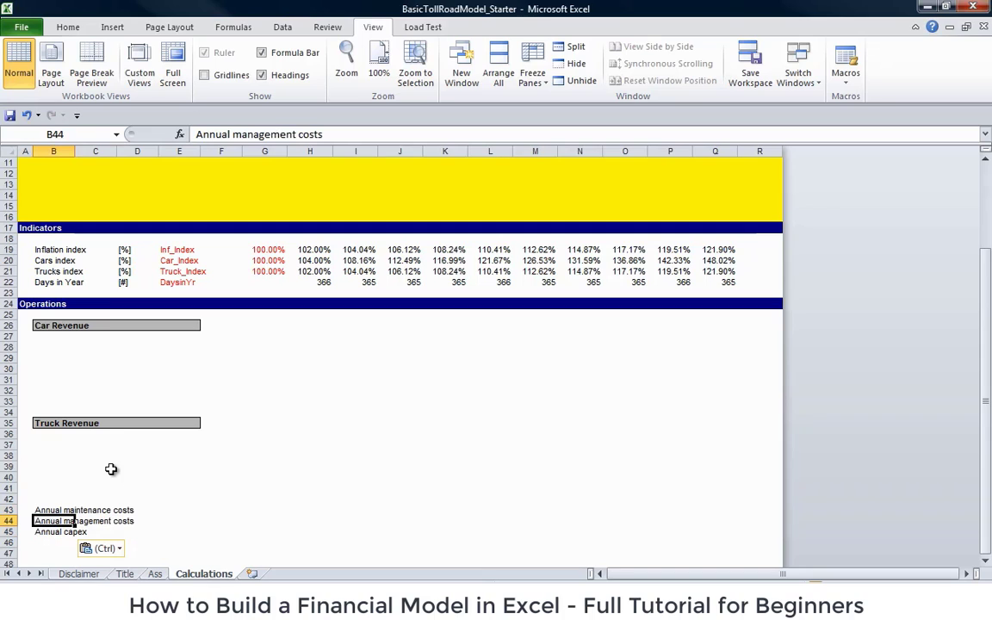
{"action": "key", "text": "shift+space"}
{"action": "key", "text": "ctrl+plus"}
{"action": "key", "text": "ctrl+plus"}
{"action": "key", "text": "ctrl+plus"}
{"action": "key", "text": "ctrl+plus"}
{"action": "key", "text": "Down"}
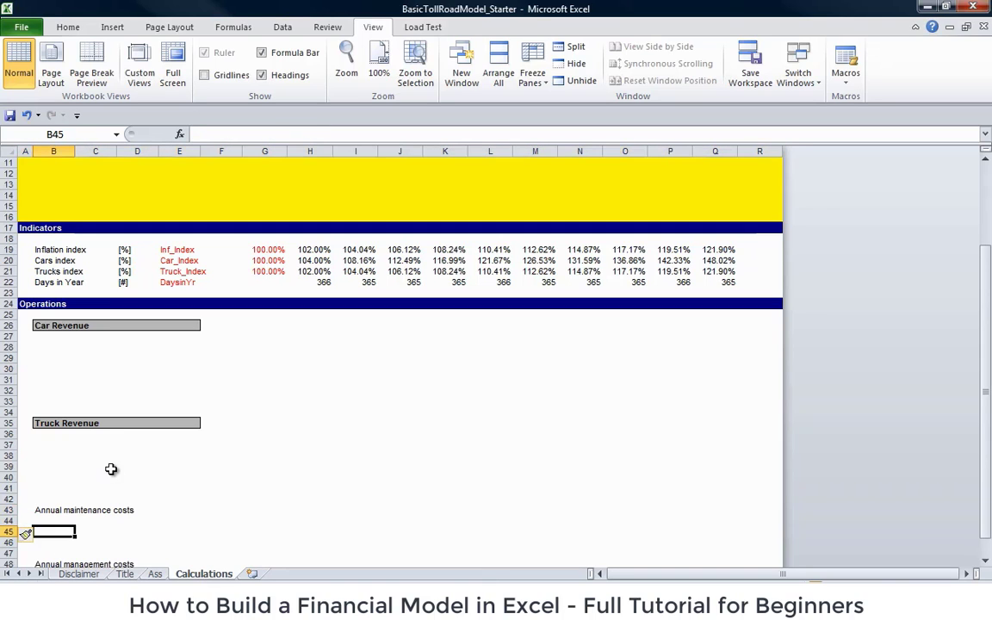
- Insert seven blank rows between the Annual management costs and Annual capex labels
{"action": "key", "text": "Down"}
{"action": "key", "text": "Down"}
{"action": "key", "text": "Down"}
{"action": "key", "text": "Down"}
{"action": "key", "text": "Down"}
{"action": "key", "text": "Down"}
{"action": "key", "text": "Down"}
{"action": "key", "text": "Down"}
{"action": "key", "text": "Down"}
{"action": "key", "text": "Down"}
{"action": "key", "text": "Up"}
{"action": "key", "text": "Up"}
{"action": "key", "text": "Up"}
{"action": "key", "text": "Up"}
{"action": "key", "text": "Up"}
{"action": "key", "text": "Up"}
{"action": "key", "text": "Up"}
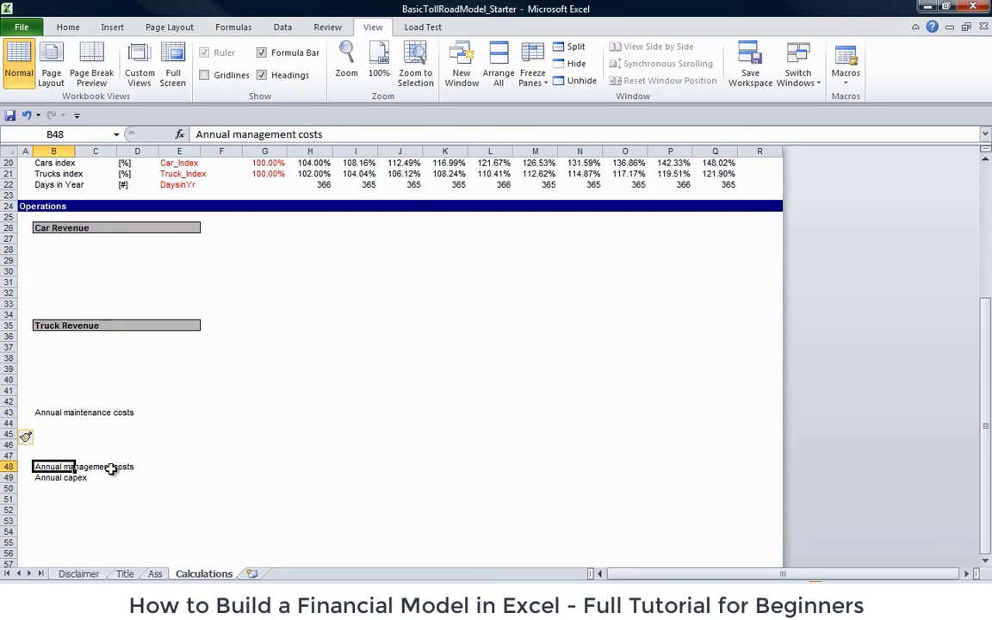
{"action": "key", "text": "Down"}
{"action": "key", "text": "shift+space"}
{"action": "key", "text": "ctrl+plus"}
{"action": "key", "text": "ctrl+plus"}
{"action": "key", "text": "ctrl+plus"}
{"action": "key", "text": "ctrl+plus"}
{"action": "key", "text": "ctrl+plus"}
{"action": "key", "text": "ctrl+plus"}
{"action": "key", "text": "ctrl+plus"}
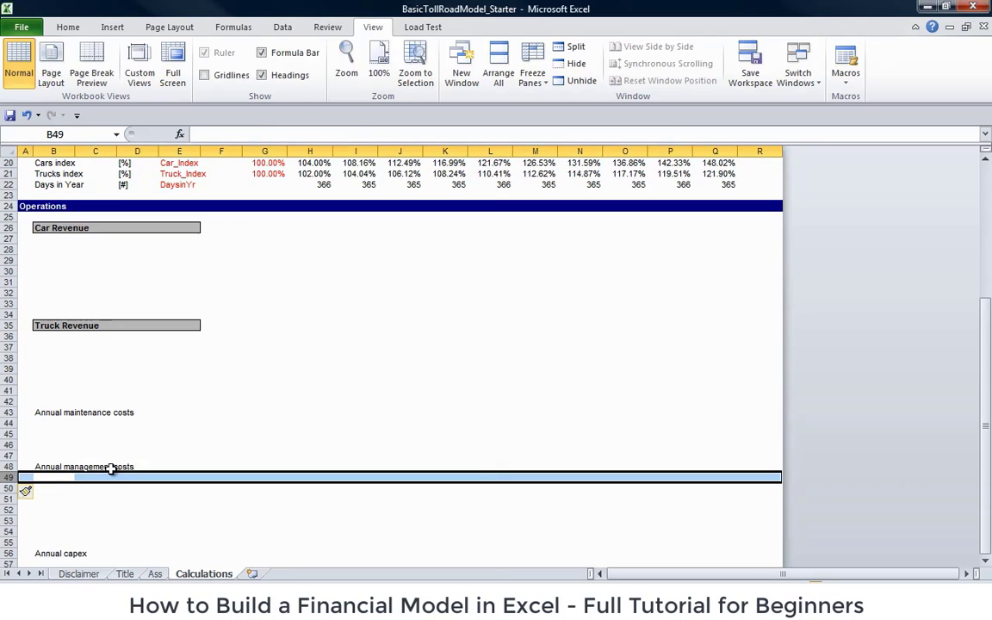
- Copy the Truck Revenue sub-header formatting from B35:E35 onto the Annual maintenance costs label at B43 with Format Painter
{"action": "key", "text": "Up"}
{"action": "key", "text": "Up"}
{"action": "key", "text": "Up"}
{"action": "key", "text": "Up"}
{"action": "key", "text": "Up"}
{"action": "key", "text": "Up"}
{"action": "key", "text": "Up"}
{"action": "key", "text": "Up"}
{"action": "key", "text": "Up"}
{"action": "key", "text": "Up"}
{"action": "key", "text": "Up"}
{"action": "key", "text": "Up"}
{"action": "key", "text": "Up"}
{"action": "key", "text": "Up"}
{"action": "key", "text": "shift+Right"}
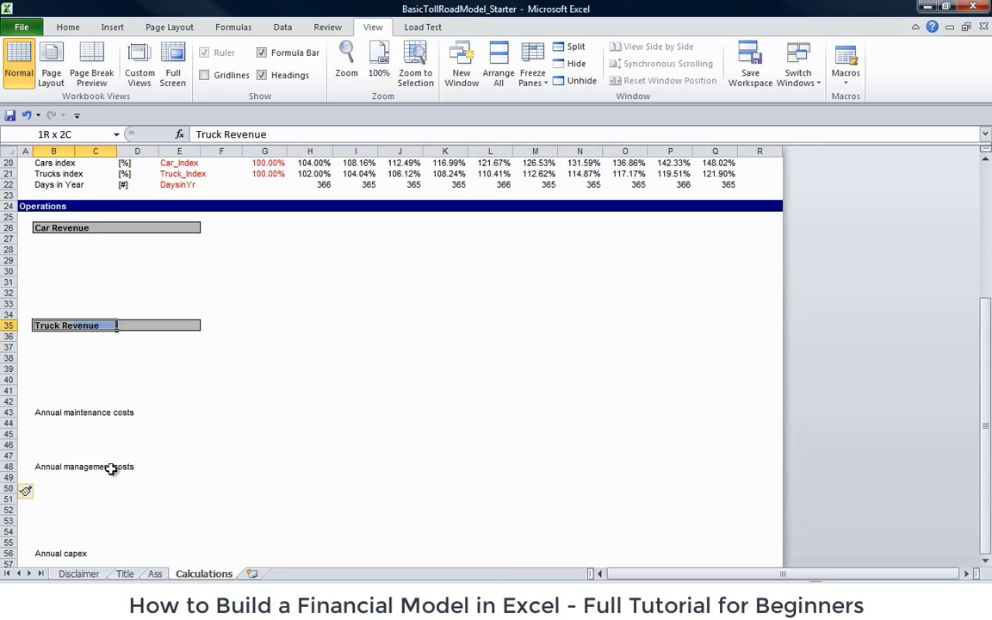
{"action": "key", "text": "shift+Right"}
{"action": "key", "text": "shift+Right"}
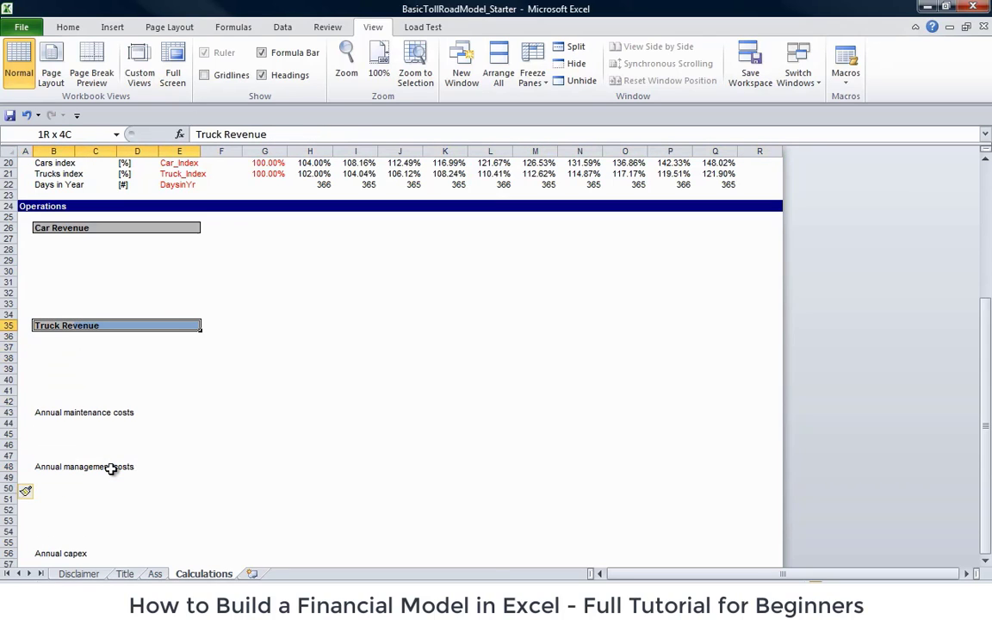
{"action": "left_click", "coordinate": [69, 27]}
{"action": "left_click", "coordinate": [76, 79]}
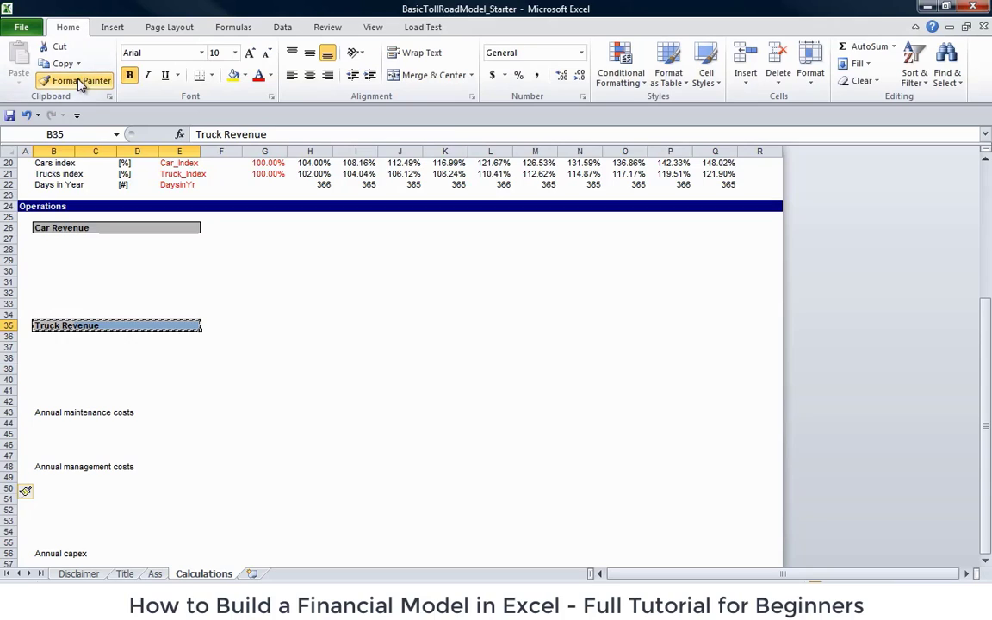
{"action": "left_click", "coordinate": [49, 410]}
{"action": "left_click", "coordinate": [55, 466]}
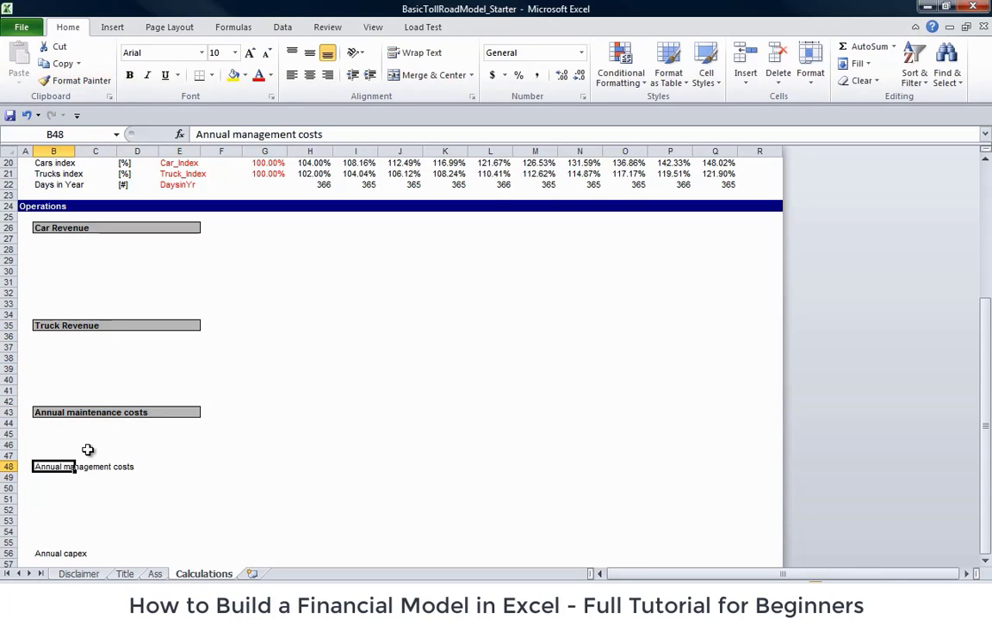
{"action": "left_click", "coordinate": [56, 412]}
{"action": "key", "text": "shift+Right"}
{"action": "key", "text": "shift+Right"}
{"action": "key", "text": "shift+Right"}
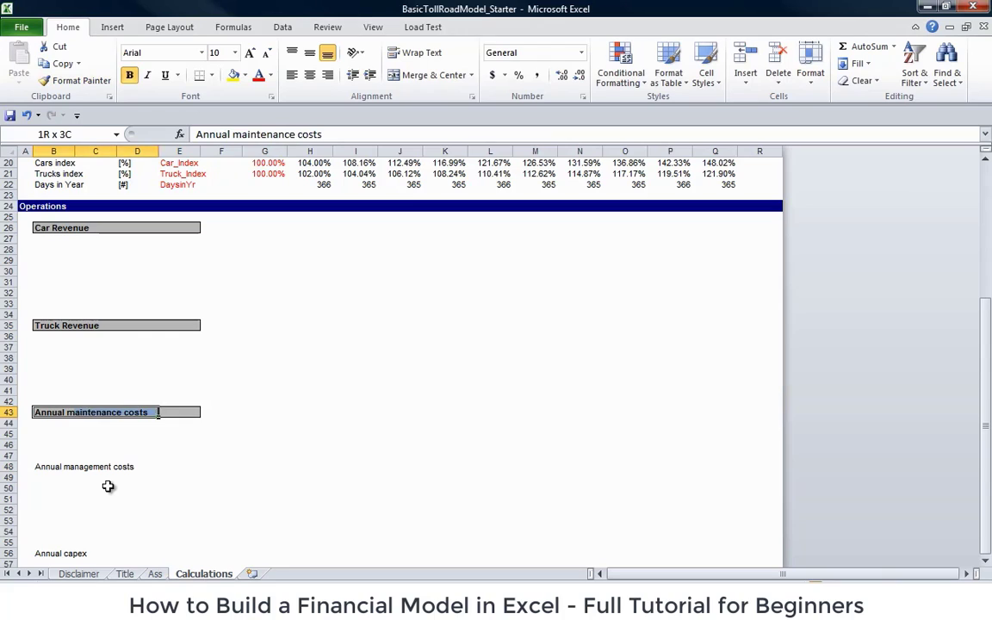
{"action": "key", "text": "ctrl+c"}
{"action": "key", "text": "Down"}
{"action": "key", "text": "Down"}
{"action": "key", "text": "Down"}
{"action": "key", "text": "Down"}
{"action": "key", "text": "Down"}
{"action": "key", "text": "shift+Right"}
{"action": "key", "text": "shift+Right"}
{"action": "key", "text": "shift+Right"}
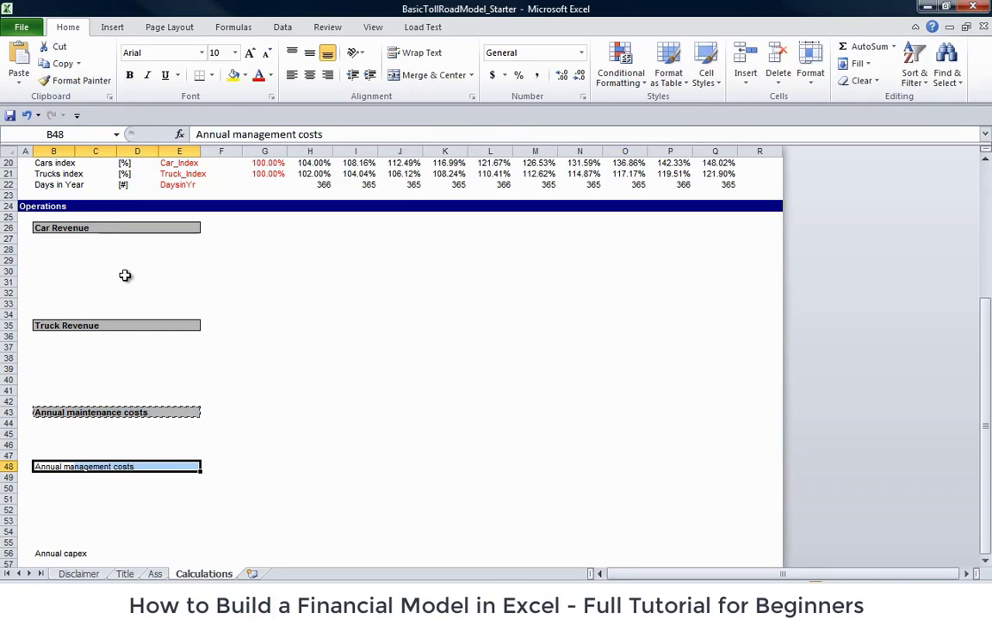
{"action": "key", "text": "alt"}
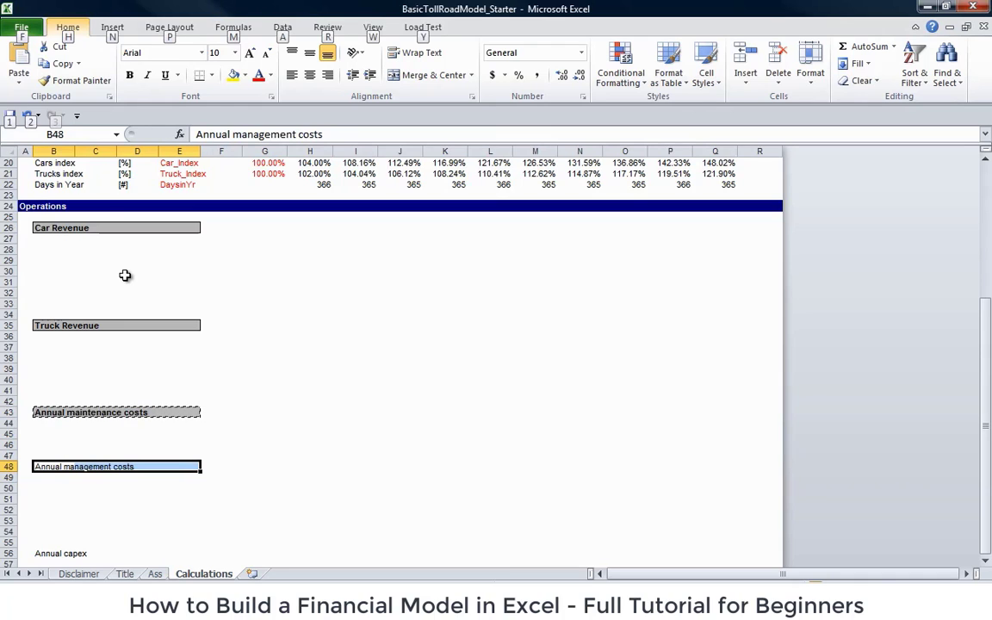
{"action": "key", "text": "Escape"}
{"action": "key", "text": "Escape"}
{"action": "key", "text": "Down"}
{"action": "key", "text": "Down"}
{"action": "key", "text": "Down"}
{"action": "key", "text": "Down"}
{"action": "key", "text": "Down"}
{"action": "key", "text": "Down"}
{"action": "key", "text": "Down"}
{"action": "key", "text": "Down"}
{"action": "key", "text": "Down"}
{"action": "key", "text": "Down"}
{"action": "key", "text": "Down"}
{"action": "key", "text": "Down"}
{"action": "key", "text": "Down"}
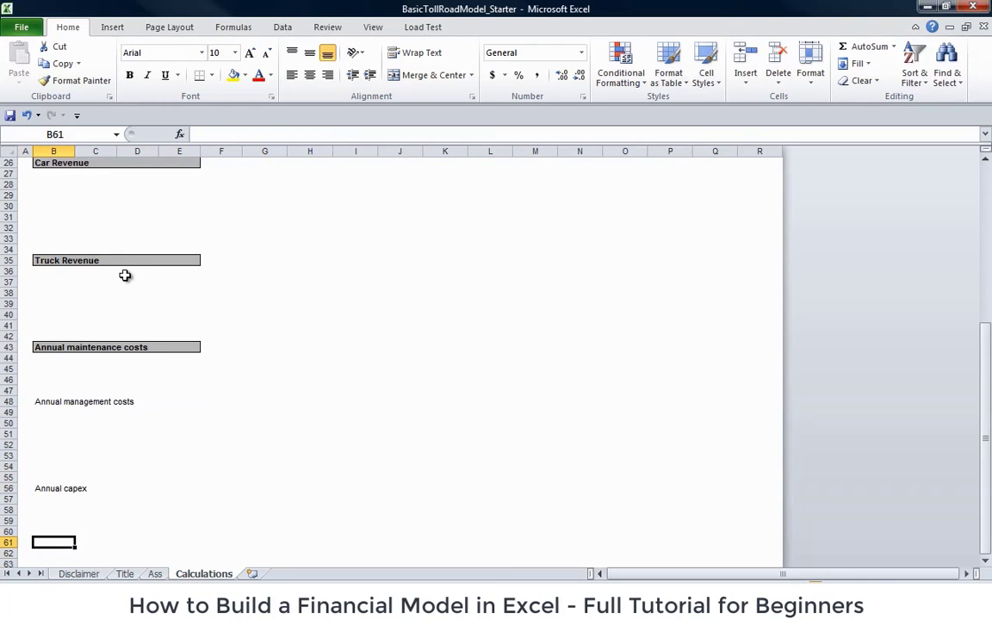
- Copy the Annual maintenance costs sub-header B43:E43 and paste only its formats onto Annual management costs in B48:E48
{"action": "key", "text": "Up"}
{"action": "key", "text": "Up"}
{"action": "key", "text": "Up"}
{"action": "key", "text": "Up"}
{"action": "key", "text": "Up"}
{"action": "key", "text": "Up"}
{"action": "key", "text": "Up"}
{"action": "key", "text": "Up"}
{"action": "key", "text": "Up"}
{"action": "key", "text": "Up"}
{"action": "key", "text": "Up"}
{"action": "key", "text": "Up"}
{"action": "key", "text": "Up"}
{"action": "key", "text": "Up"}
{"action": "key", "text": "Up"}
{"action": "key", "text": "Up"}
{"action": "key", "text": "Up"}
{"action": "key", "text": "Up"}
{"action": "key", "text": "shift+Right"}
{"action": "key", "text": "shift+Right"}
{"action": "key", "text": "shift+Right"}
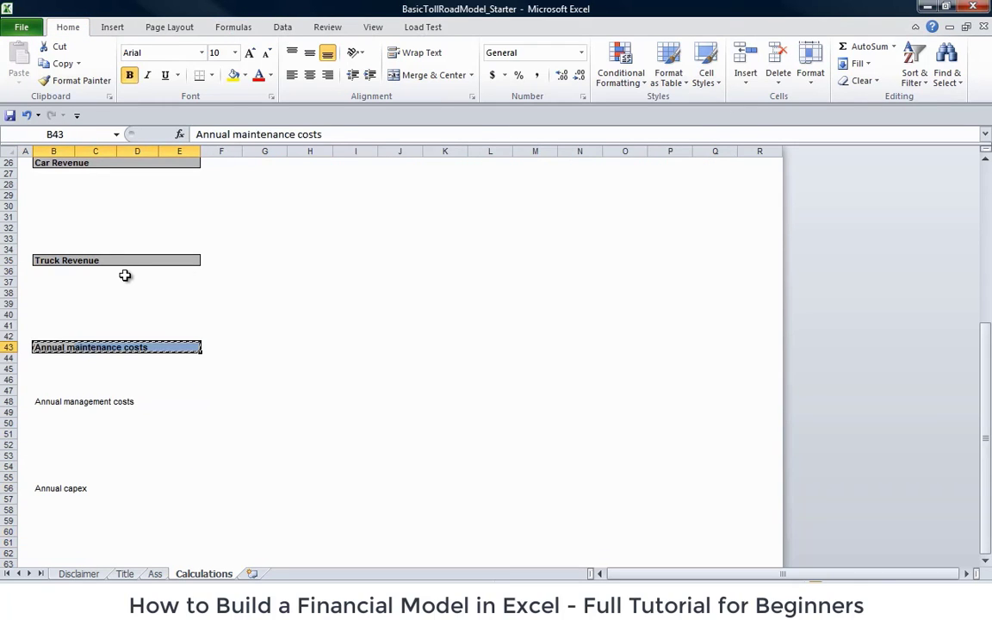
{"action": "key", "text": "ctrl+c"}
{"action": "key", "text": "Down"}
{"action": "key", "text": "Down"}
{"action": "key", "text": "Down"}
{"action": "key", "text": "Down"}
{"action": "key", "text": "Down"}
{"action": "key", "text": "shift+Right"}
{"action": "key", "text": "shift+Right"}
{"action": "key", "text": "shift+Right"}
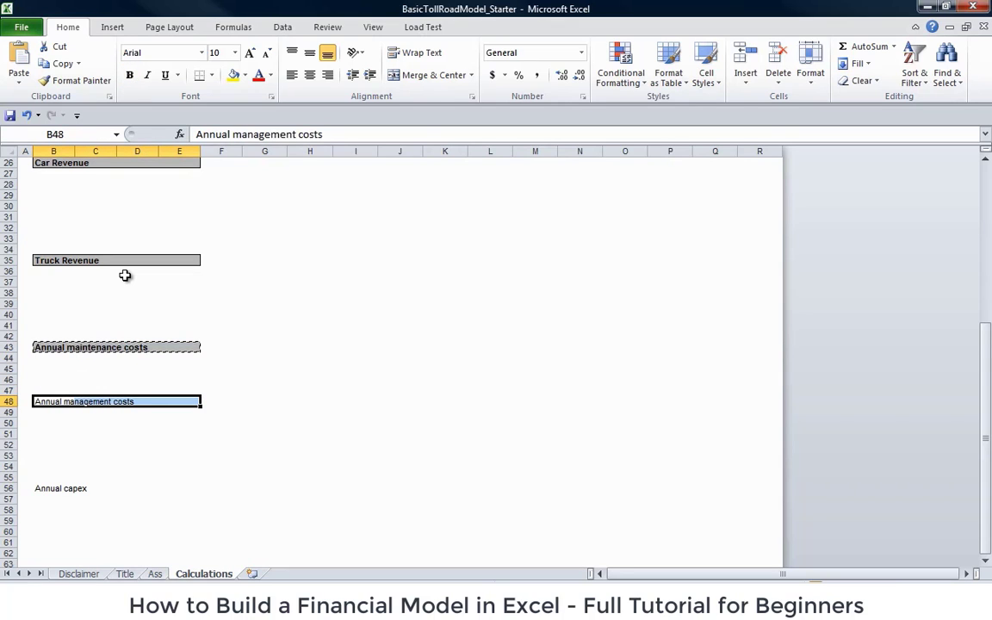
{"action": "key", "text": "ctrl+alt+v"}
{"action": "key", "text": "Return"}
- Paste only the copied sub-header formats onto Annual capex in B56:E56 and select cell B27 under Car Revenue
{"action": "key", "text": "Down"}
{"action": "key", "text": "Down"}
{"action": "key", "text": "Down"}
{"action": "key", "text": "Down"}
{"action": "key", "text": "Down"}
{"action": "key", "text": "Down"}
{"action": "key", "text": "Down"}
{"action": "key", "text": "Down"}
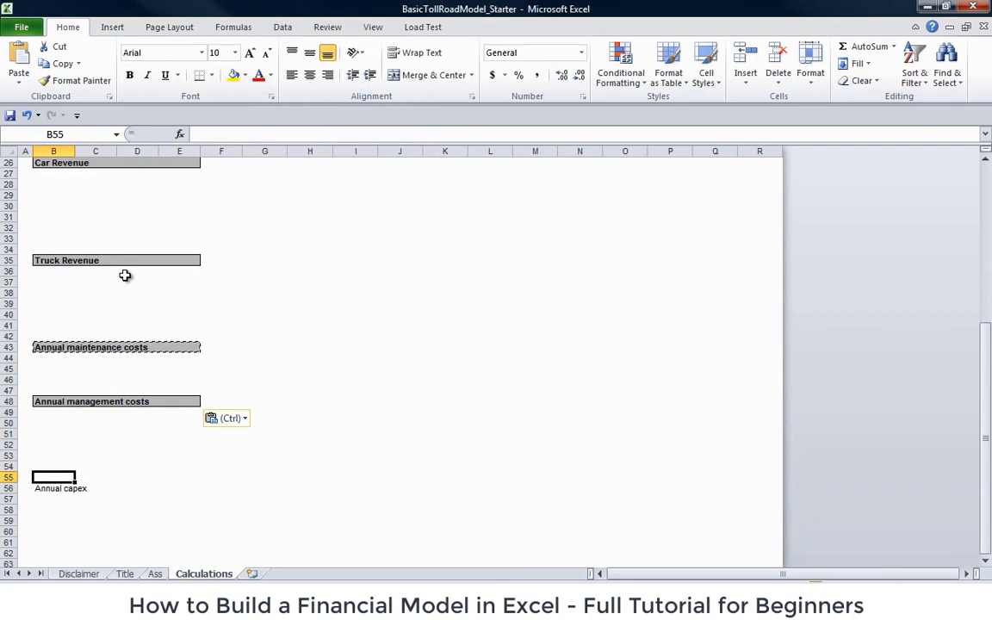
{"action": "key", "text": "shift+Right"}
{"action": "key", "text": "shift+Right"}
{"action": "key", "text": "shift+Right"}
{"action": "key", "text": "alt+e"}
{"action": "key", "text": "s"}
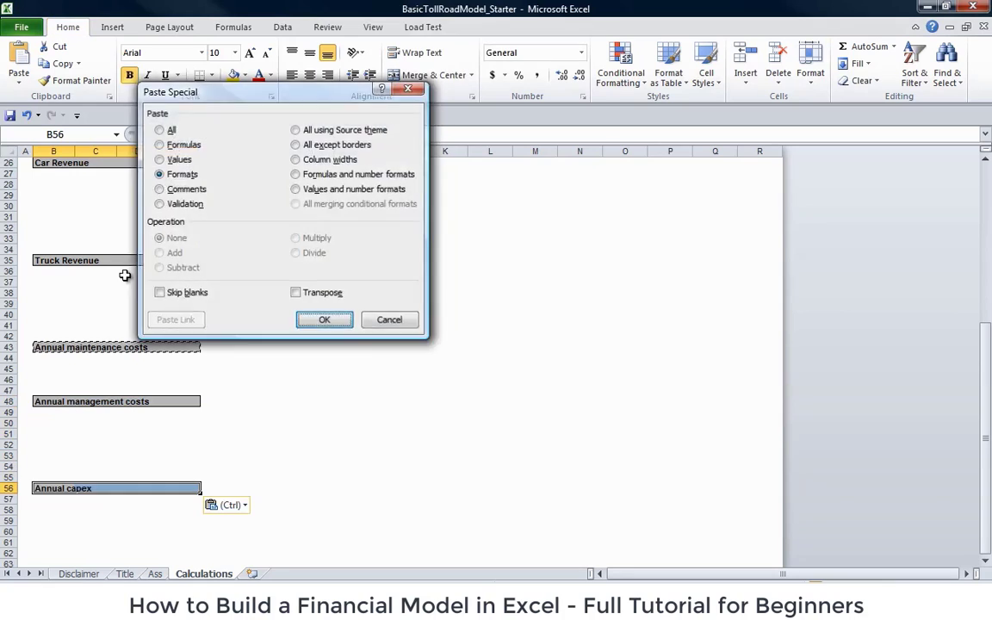
{"action": "key", "text": "Return"}
{"action": "key", "text": "Up"}
{"action": "key", "text": "Up"}
{"action": "key", "text": "Up"}
{"action": "key", "text": "Up"}
{"action": "key", "text": "Up"}
{"action": "key", "text": "Up"}
{"action": "key", "text": "Up"}
{"action": "key", "text": "Up"}
{"action": "key", "text": "Up"}
{"action": "key", "text": "Up"}
{"action": "key", "text": "Up"}
{"action": "key", "text": "Up"}
{"action": "key", "text": "Up"}
{"action": "key", "text": "Up"}
{"action": "key", "text": "Up"}
{"action": "key", "text": "Up"}
{"action": "key", "text": "Up"}
{"action": "key", "text": "Up"}
{"action": "key", "text": "Up"}
{"action": "key", "text": "Up"}
{"action": "key", "text": "Up"}
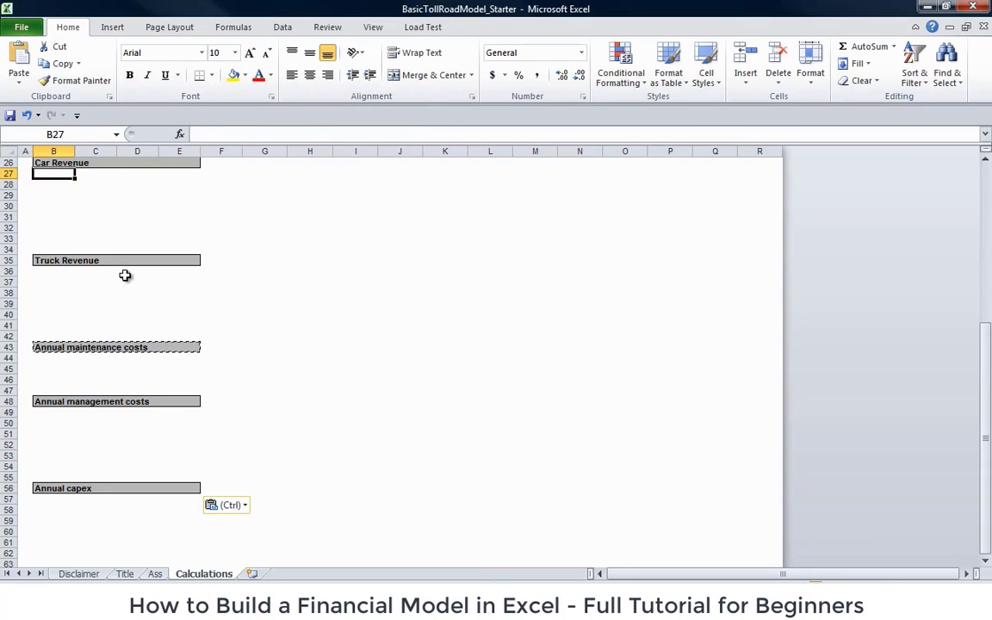
- Enter the label "Number of cars per day" in B28 under the Car Revenue sub-header
{"action": "key", "text": "Up"}
{"action": "key", "text": "Up"}
{"action": "key", "text": "Up"}
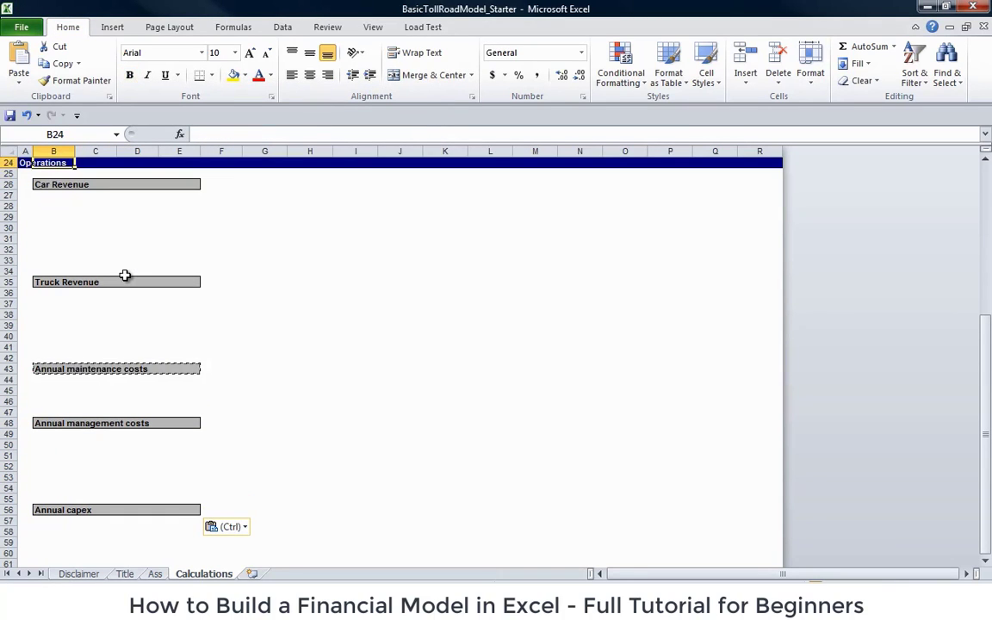
{"action": "key", "text": "Down"}
{"action": "key", "text": "Down"}
{"action": "key", "text": "Down"}
{"action": "key", "text": "Down"}
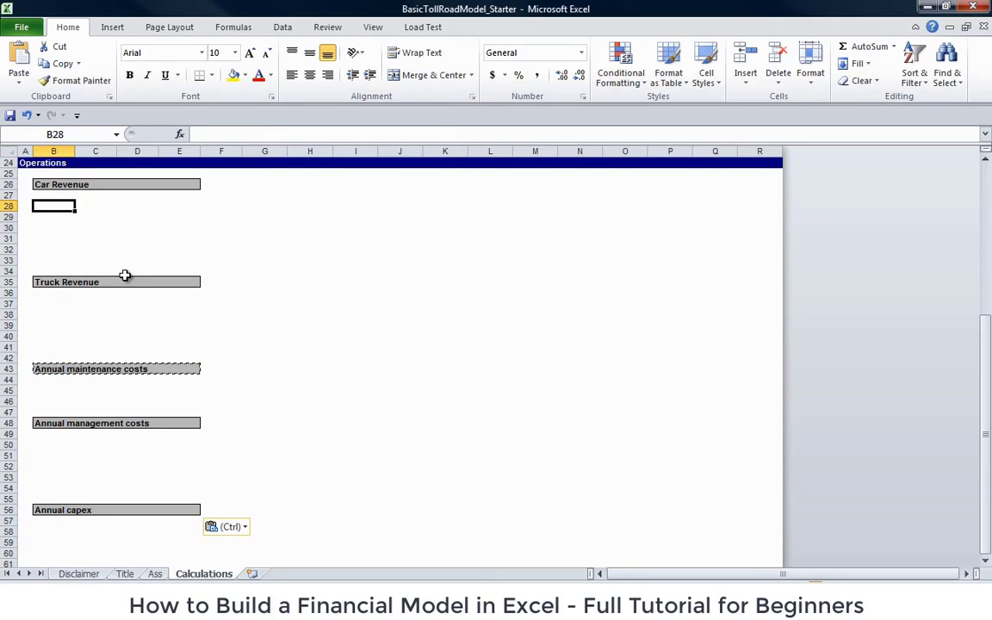
{"action": "type", "text": "Number os"}
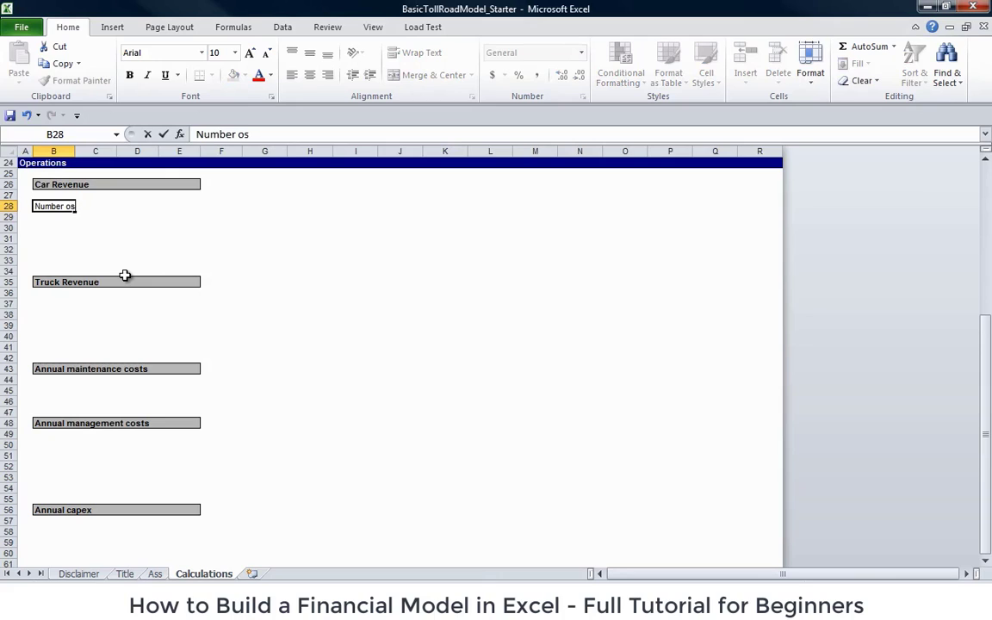
{"action": "key", "text": "BackSpace"}
{"action": "type", "text": "f cars per day"}
{"action": "key", "text": "Return"}
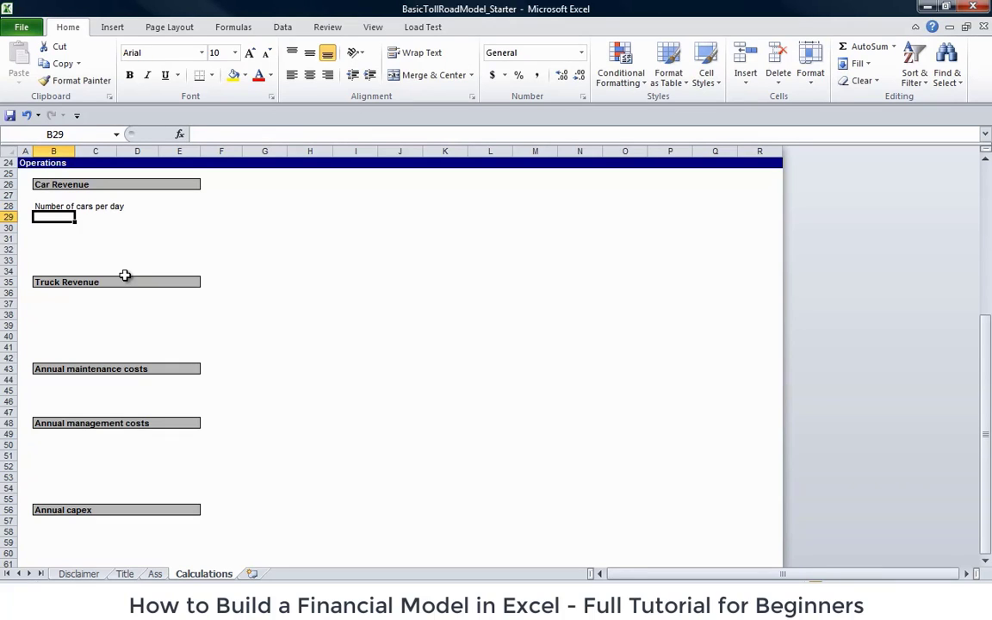
- Enter the labels "Toll per car ($)" in B29 and "Daily revenue from cars" in B30
{"action": "type", "text": "T"}
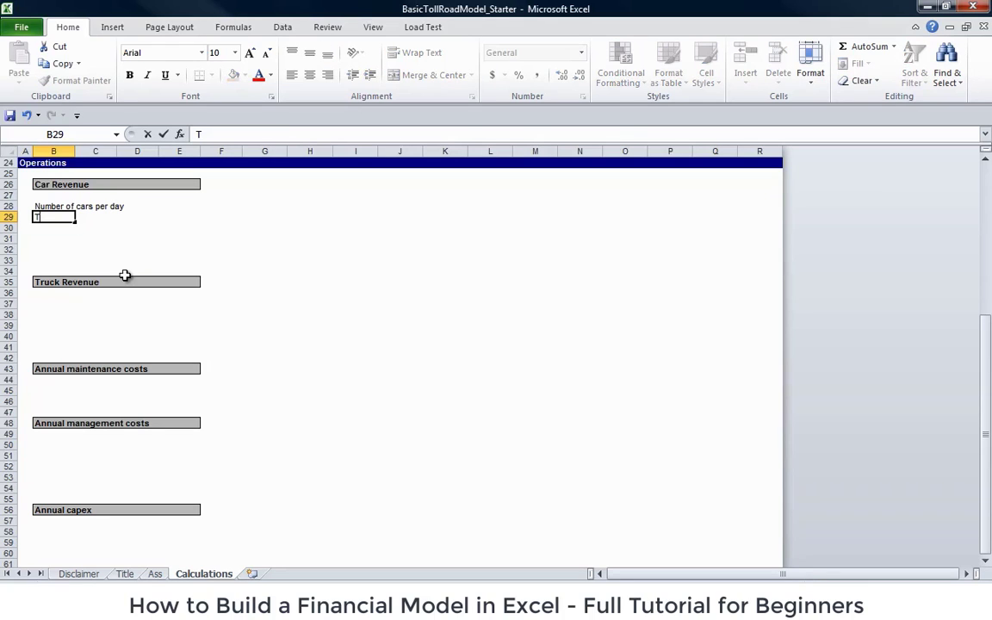
{"action": "type", "text": "oll per car ($)"}
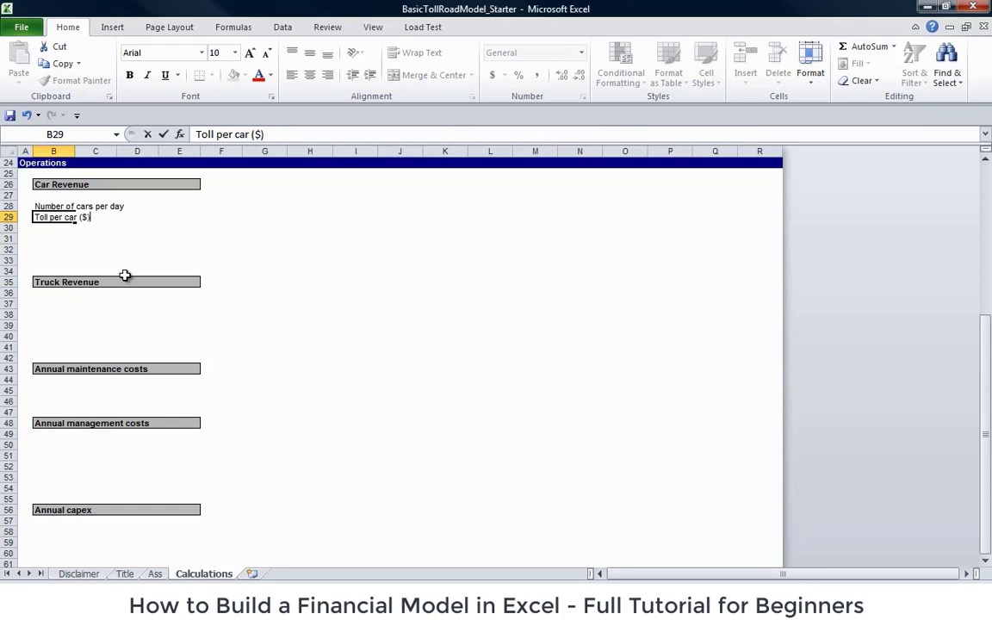
{"action": "key", "text": "Return"}
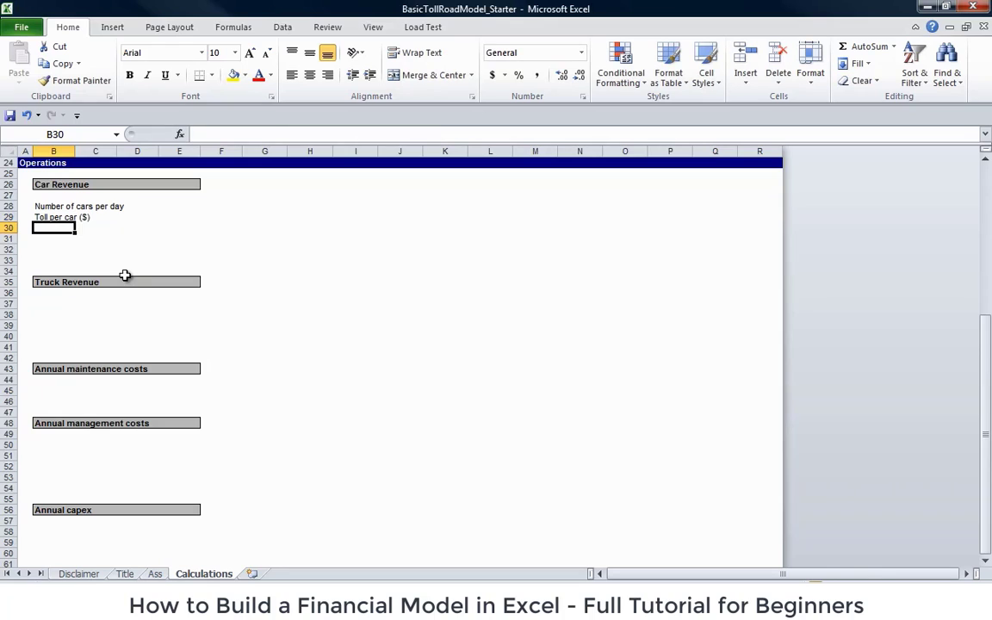
{"action": "type", "text": "Daily"}
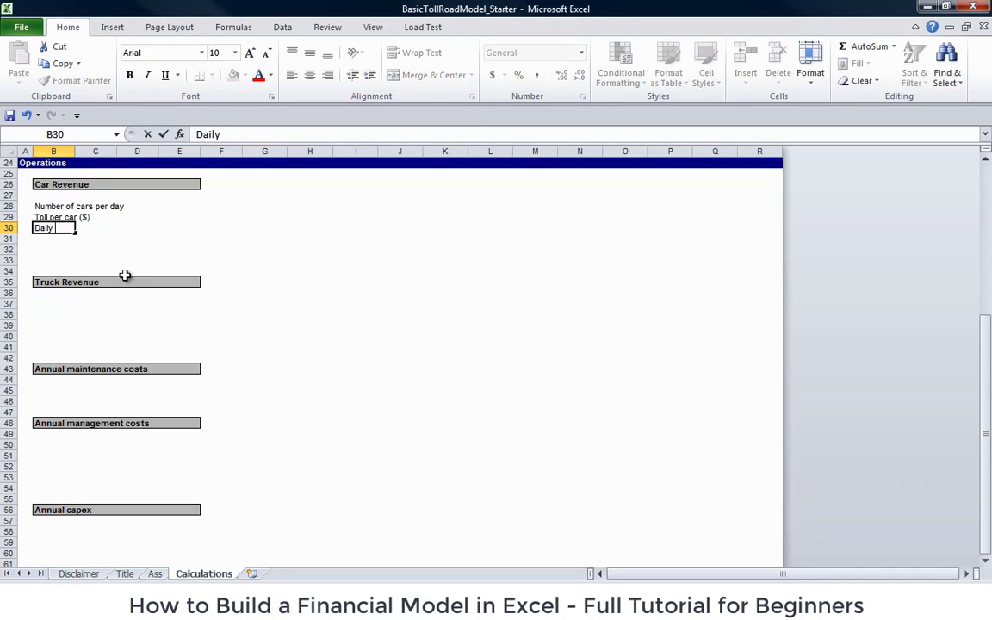
{"action": "type", "text": " revenue from"}
{"action": "type", "text": "cars"}
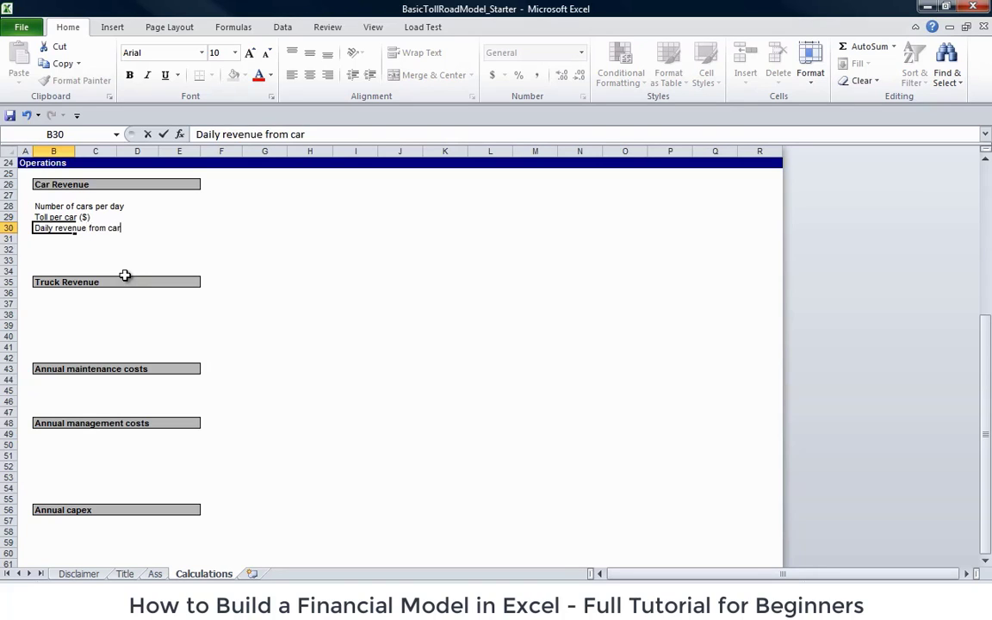
{"action": "key", "text": "Return"}
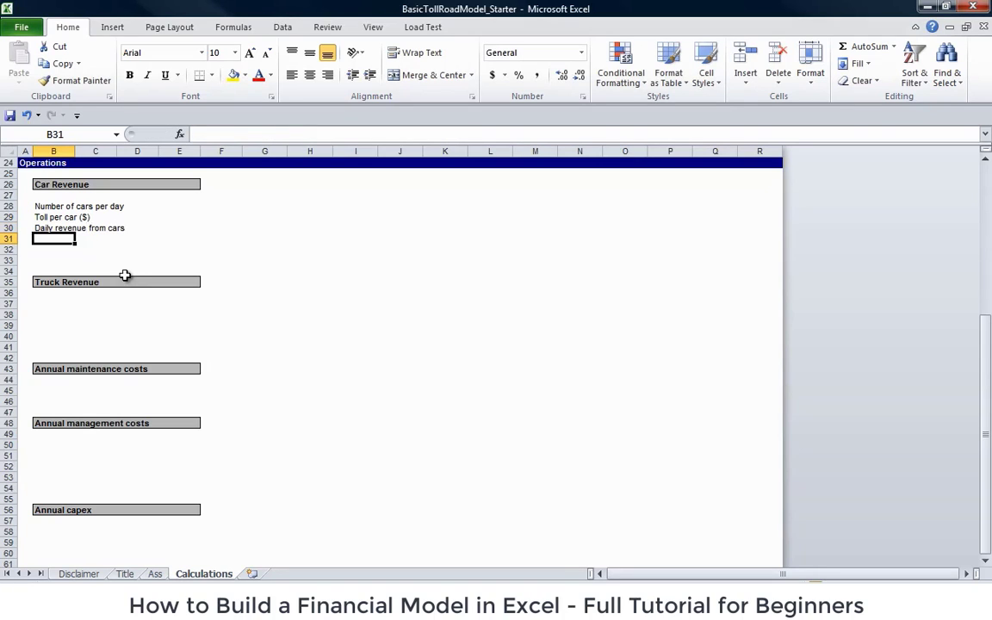
- Freeze the panes at cell F5 so the year header rows and the label columns stay in view
{"action": "key", "text": "Up"}
{"action": "key", "text": "Up"}
{"action": "key", "text": "Up"}
{"action": "key", "text": "Up"}
{"action": "key", "text": "Up"}
{"action": "key", "text": "Up"}
{"action": "key", "text": "Up"}
{"action": "key", "text": "Up"}
{"action": "key", "text": "Up"}
{"action": "key", "text": "Up"}
{"action": "key", "text": "Up"}
{"action": "key", "text": "Up"}
{"action": "key", "text": "Up"}
{"action": "key", "text": "Up"}
{"action": "key", "text": "Up"}
{"action": "key", "text": "Up"}
{"action": "key", "text": "Up"}
{"action": "key", "text": "Up"}
{"action": "key", "text": "Up"}
{"action": "key", "text": "Up"}
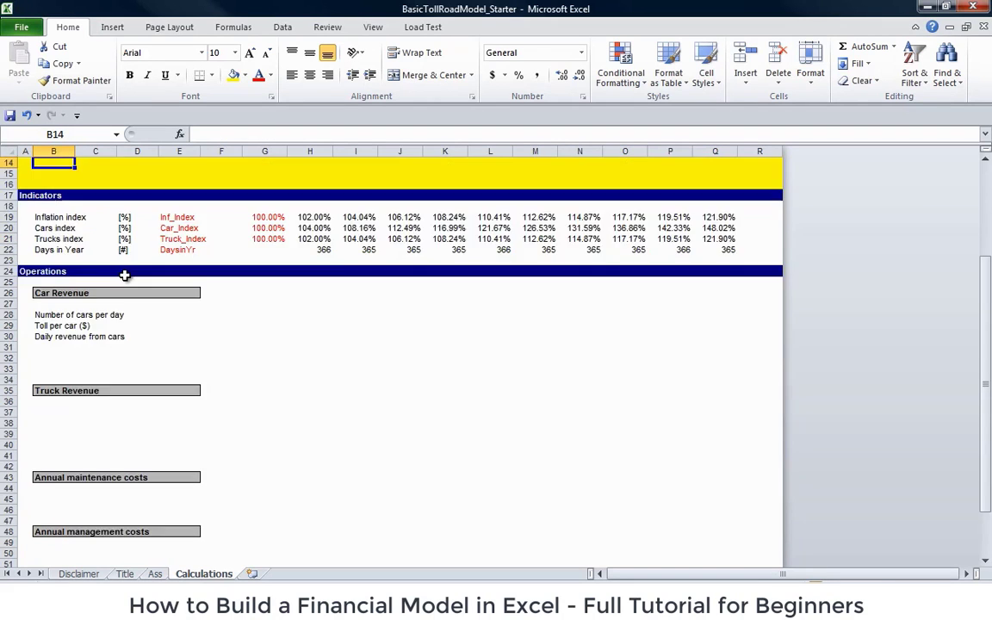
{"action": "key", "text": "Down"}
{"action": "key", "text": "Down"}
{"action": "key", "text": "Down"}
{"action": "key", "text": "Right"}
{"action": "key", "text": "Right"}
{"action": "key", "text": "Right"}
{"action": "key", "text": "Right"}
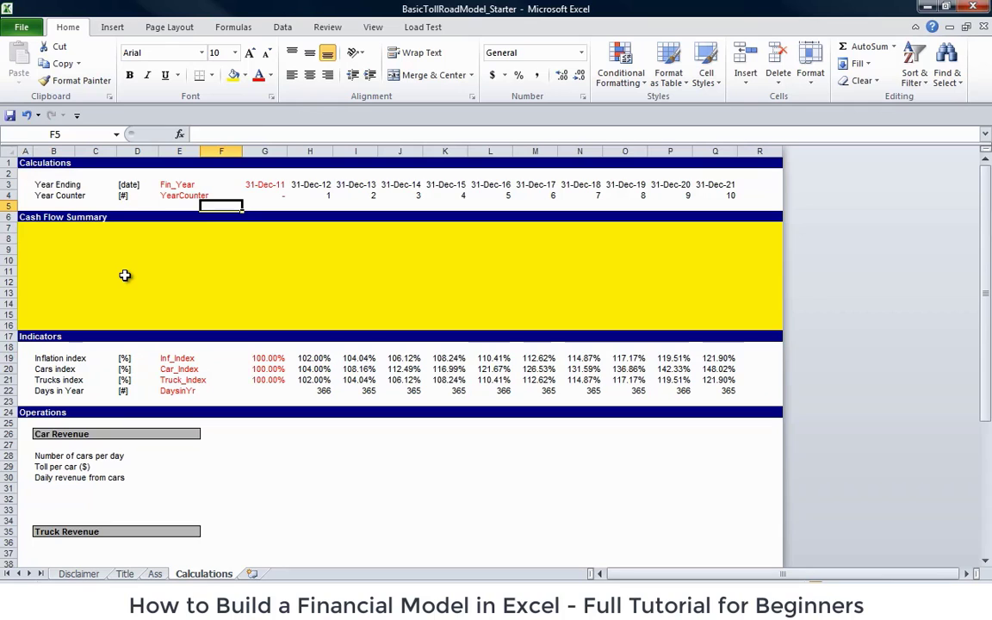
{"action": "key", "text": "alt"}
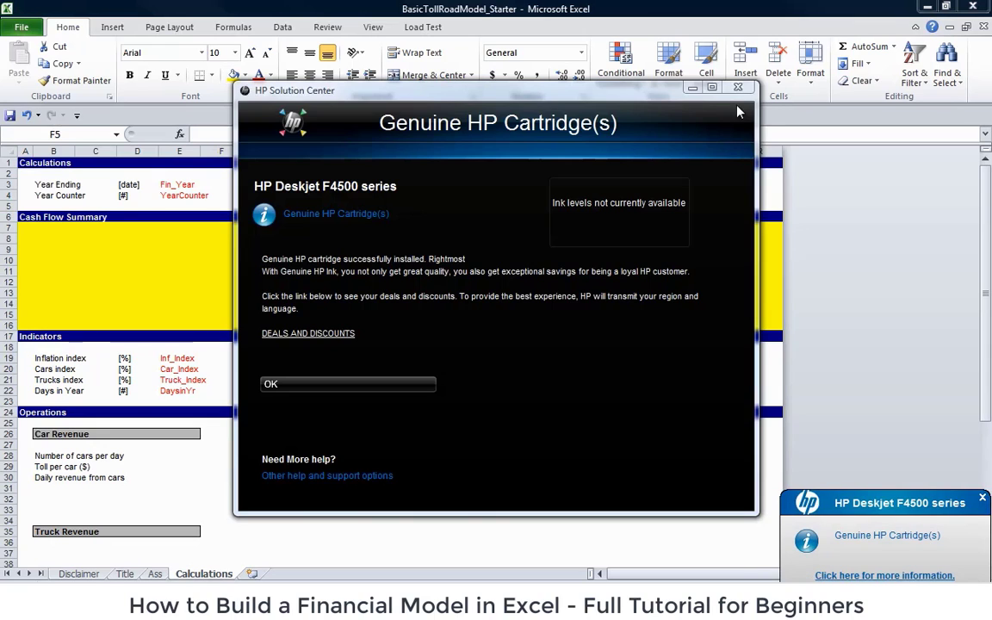
{"action": "left_click", "coordinate": [738, 87]}
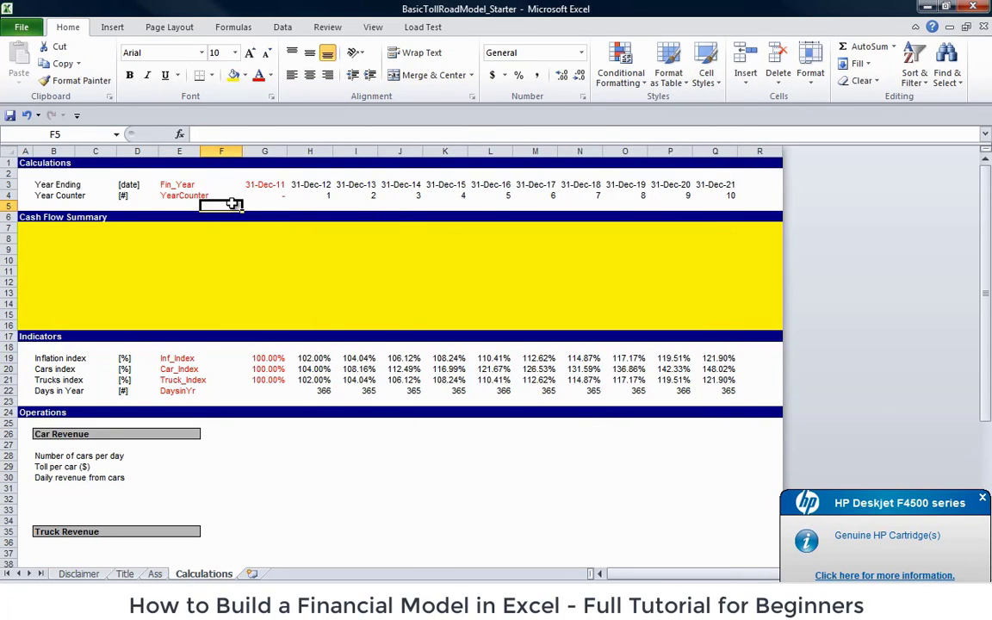
{"action": "key", "text": "alt"}
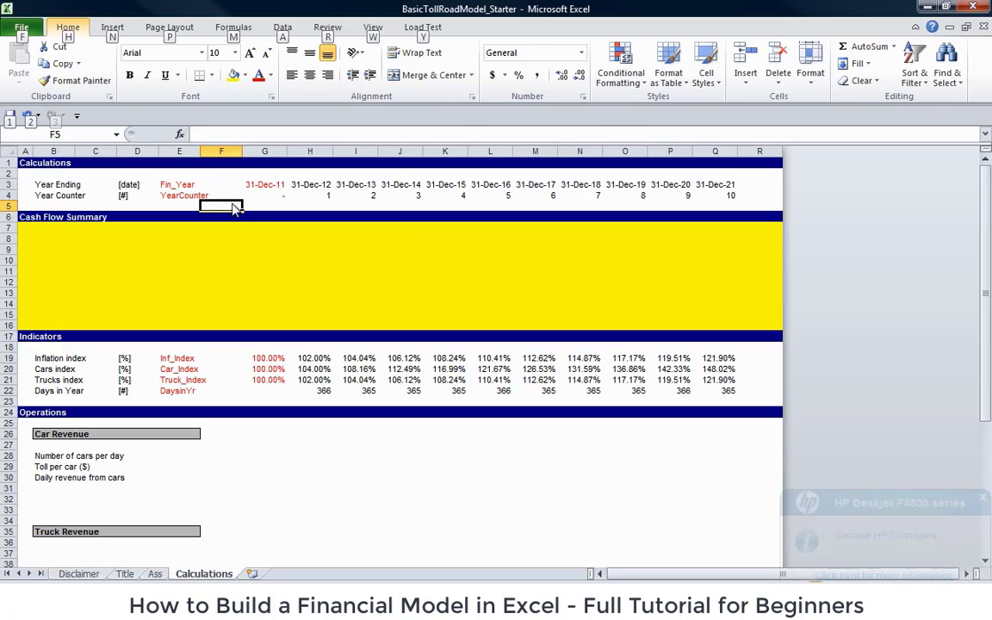
{"action": "key", "text": "w"}
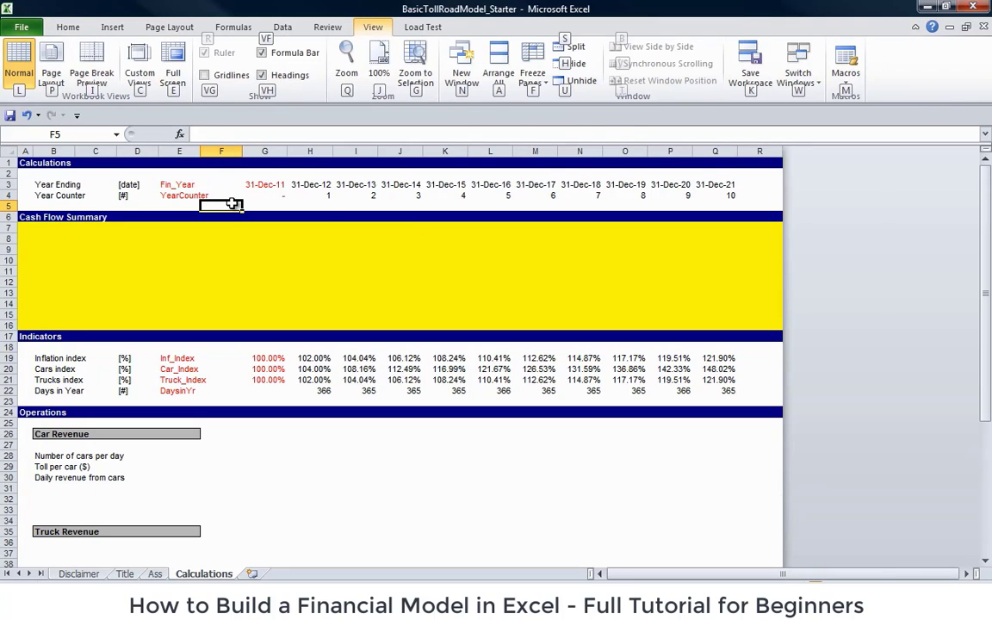
{"action": "key", "text": "f"}
{"action": "key", "text": "f"}
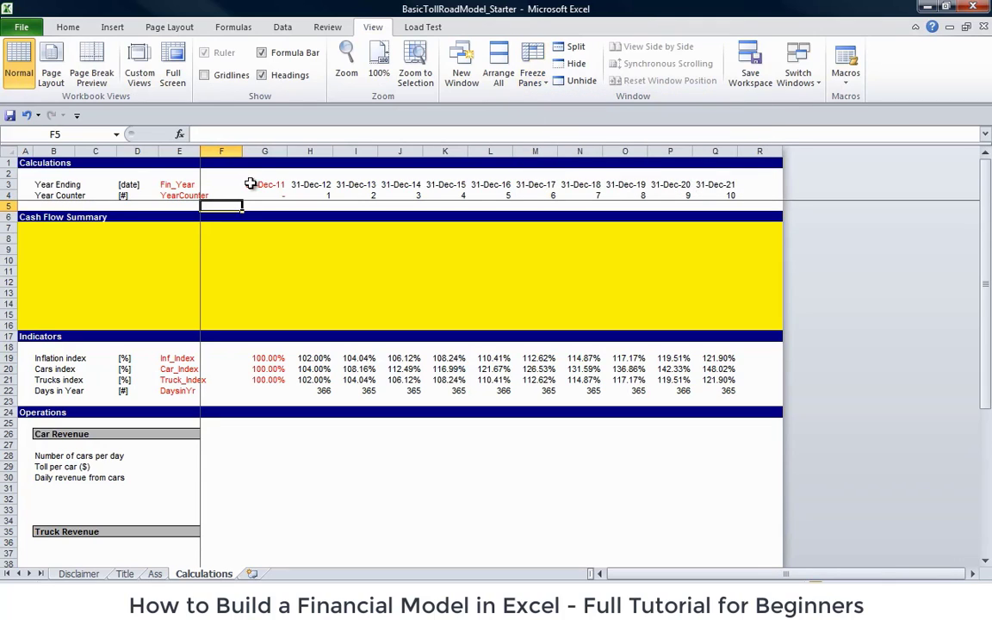
- Check the frozen year headers by moving down through the Operations rows, and dismiss the printer notifications
{"action": "key", "text": "Down"}
{"action": "key", "text": "Down"}
{"action": "key", "text": "Down"}
{"action": "key", "text": "Down"}
{"action": "key", "text": "Down"}
{"action": "key", "text": "Down"}
{"action": "key", "text": "Down"}
{"action": "key", "text": "Down"}
{"action": "key", "text": "Down"}
{"action": "key", "text": "Down"}
{"action": "key", "text": "Down"}
{"action": "key", "text": "Down"}
{"action": "key", "text": "Down"}
{"action": "key", "text": "Down"}
{"action": "key", "text": "Down"}
{"action": "key", "text": "Down"}
{"action": "key", "text": "Down"}
{"action": "key", "text": "Down"}
{"action": "key", "text": "Down"}
{"action": "key", "text": "Down"}
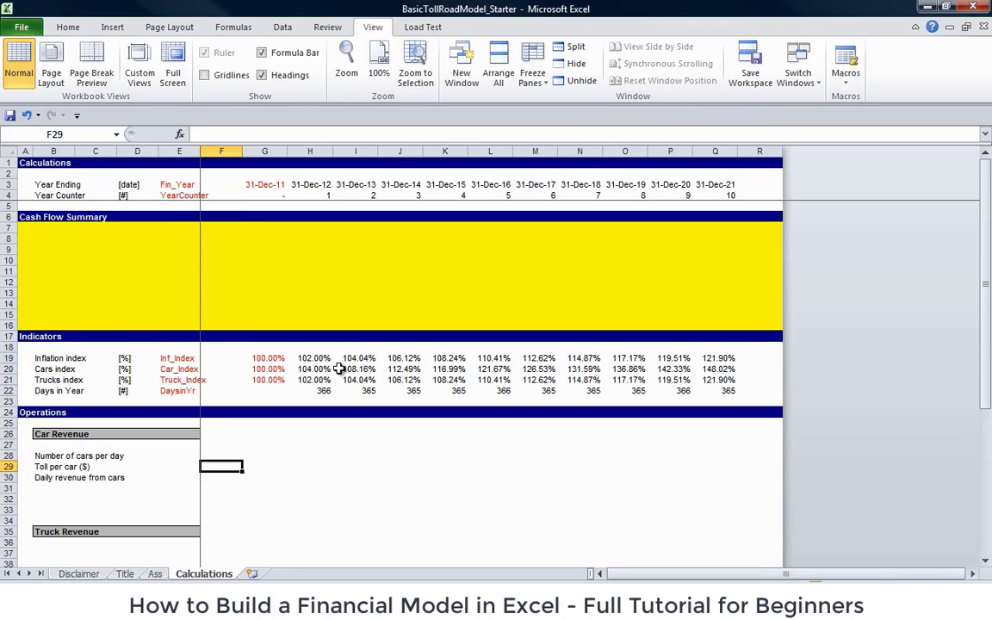
{"action": "key", "text": "Down"}
{"action": "key", "text": "Down"}
{"action": "key", "text": "Down"}
{"action": "key", "text": "Down"}
{"action": "key", "text": "Down"}
{"action": "key", "text": "Down"}
{"action": "key", "text": "Down"}
{"action": "key", "text": "Up"}
{"action": "key", "text": "Up"}
{"action": "key", "text": "Up"}
{"action": "key", "text": "Up"}
{"action": "key", "text": "Up"}
{"action": "key", "text": "Up"}
{"action": "key", "text": "Up"}
{"action": "key", "text": "Up"}
{"action": "key", "text": "Up"}
{"action": "key", "text": "Up"}
{"action": "key", "text": "Up"}
{"action": "key", "text": "Up"}
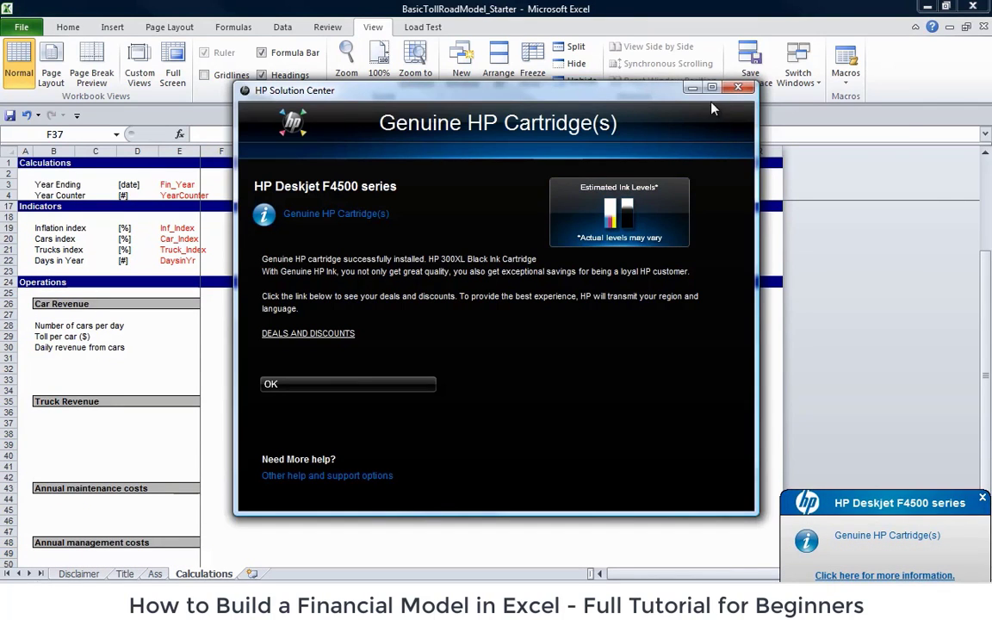
{"action": "left_click", "coordinate": [738, 87]}
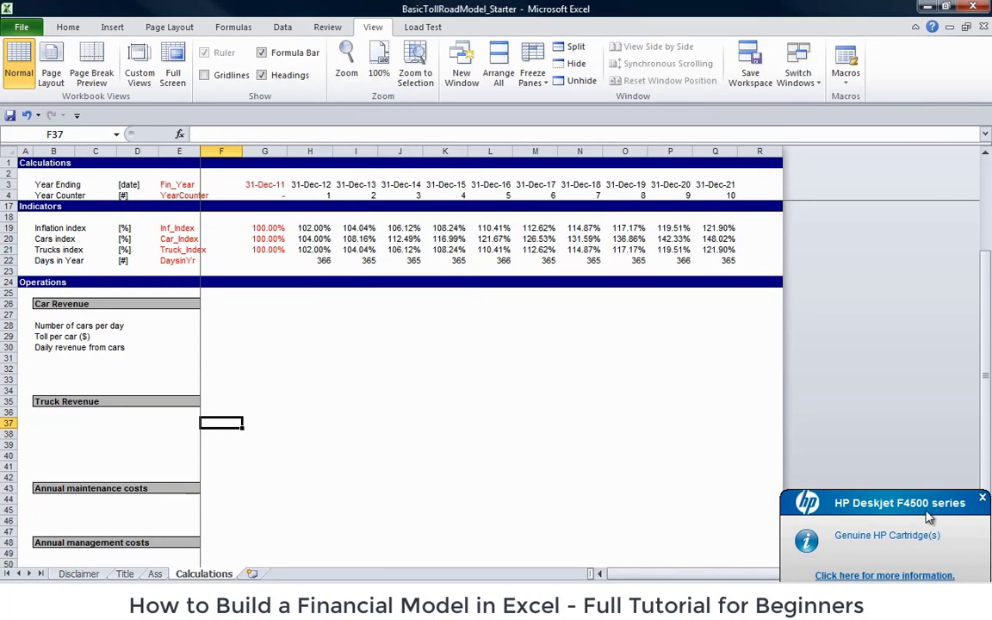
{"action": "left_click", "coordinate": [982, 498]}
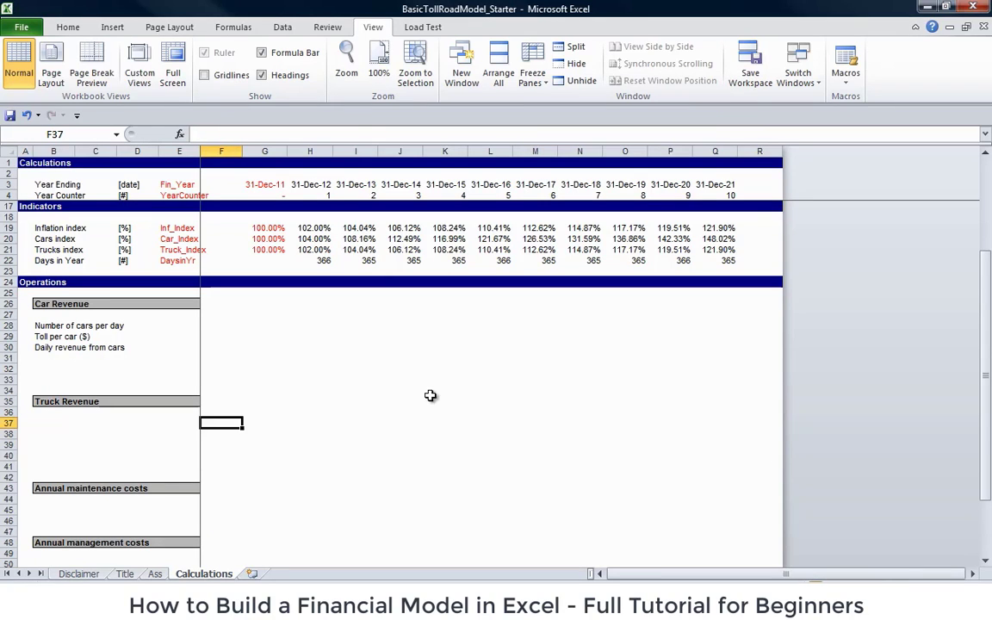
- Add a top border across B30:H30 on the Daily revenue from cars row
{"action": "key", "text": "Up"}
{"action": "key", "text": "Up"}
{"action": "key", "text": "Up"}
{"action": "key", "text": "Up"}
{"action": "key", "text": "Up"}
{"action": "key", "text": "Up"}
{"action": "key", "text": "Up"}
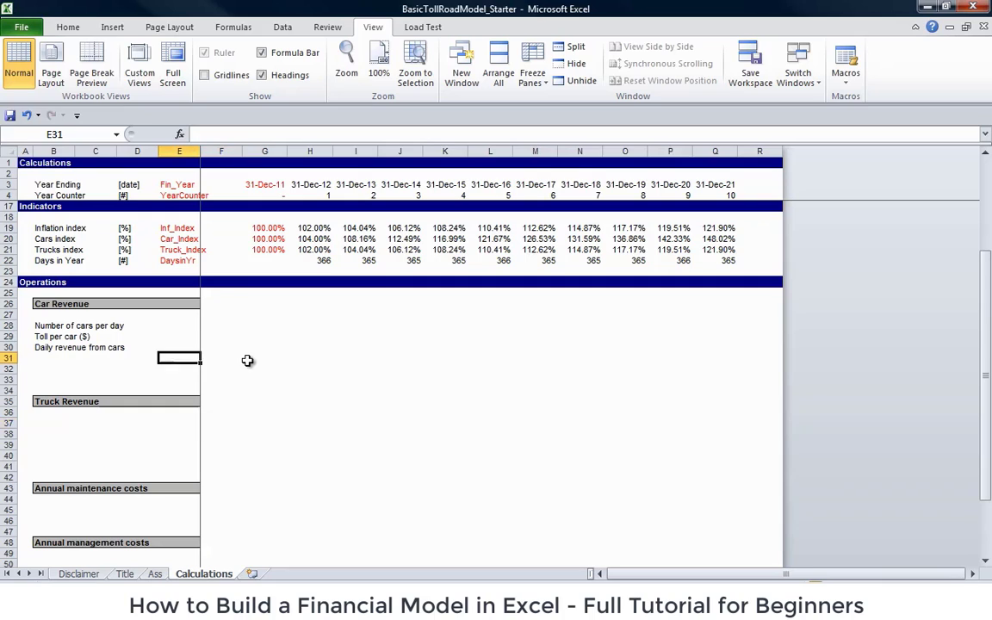
{"action": "key", "text": "Left"}
{"action": "key", "text": "Left"}
{"action": "key", "text": "Left"}
{"action": "key", "text": "Left"}
{"action": "key", "text": "shift+Right"}
{"action": "key", "text": "shift+Right"}
{"action": "key", "text": "shift+Right"}
{"action": "key", "text": "shift+Right"}
{"action": "key", "text": "shift+Right"}
{"action": "key", "text": "shift+Right"}
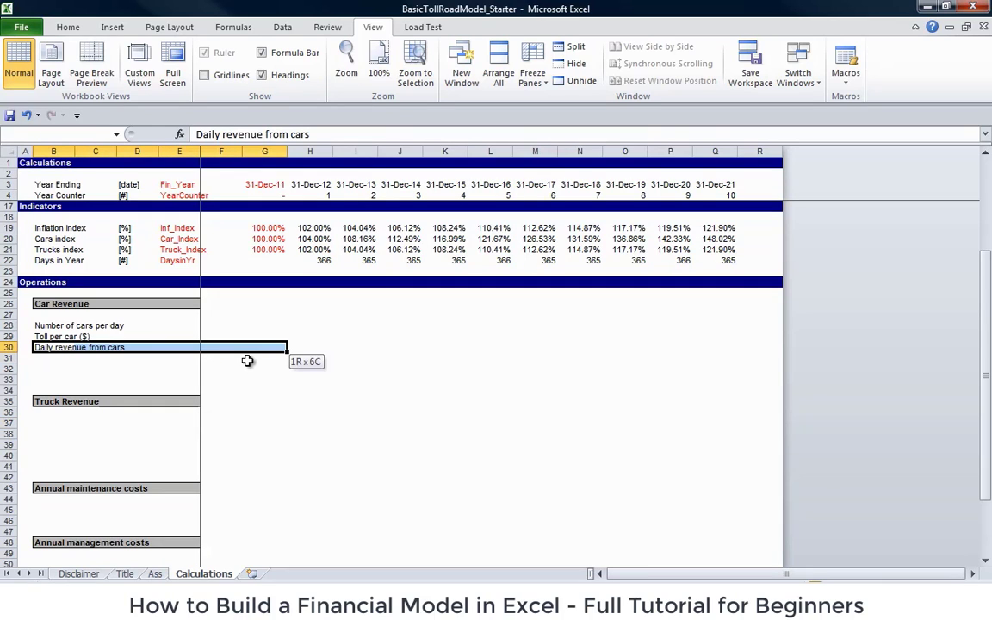
- Change the Cars index label in B20 to "Cars growth index"
{"action": "key", "text": "Up"}
{"action": "key", "text": "Up"}
{"action": "key", "text": "Right"}
{"action": "key", "text": "Right"}
{"action": "key", "text": "Right"}
{"action": "key", "text": "Right"}
{"action": "key", "text": "Right"}
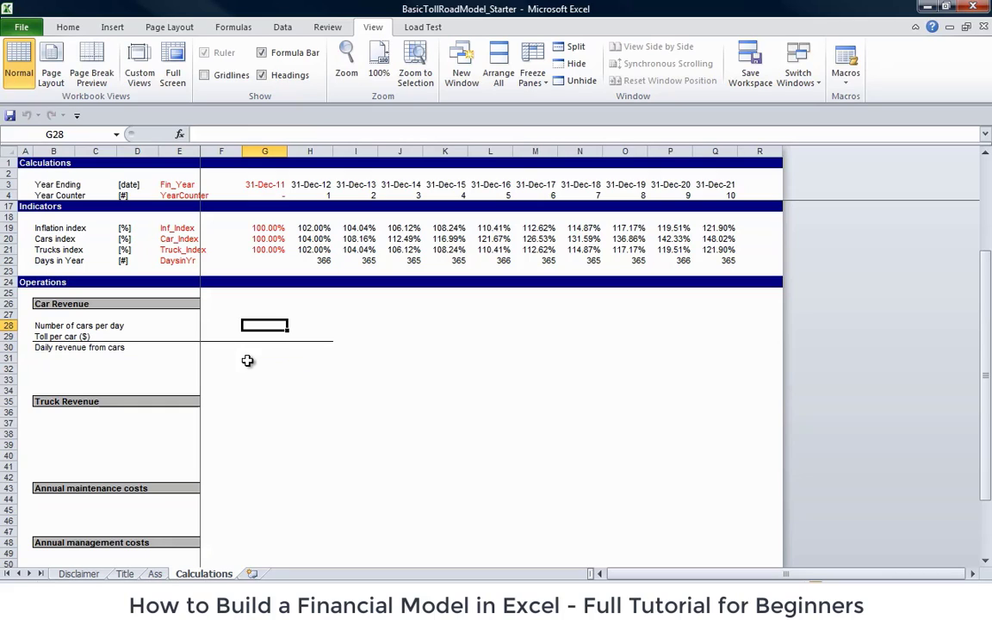
{"action": "key", "text": "Up"}
{"action": "key", "text": "Up"}
{"action": "key", "text": "Up"}
{"action": "key", "text": "Up"}
{"action": "key", "text": "Up"}
{"action": "key", "text": "Up"}
{"action": "key", "text": "Up"}
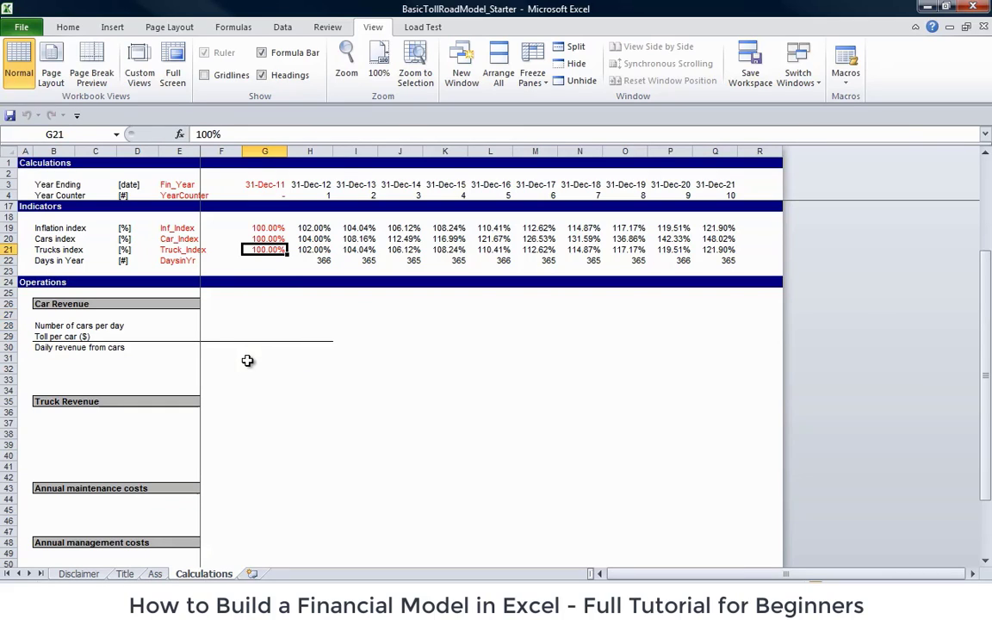
{"action": "key", "text": "Up"}
{"action": "key", "text": "Left"}
{"action": "key", "text": "Left"}
{"action": "key", "text": "Left"}
{"action": "key", "text": "Left"}
{"action": "key", "text": "Left"}
{"action": "key", "text": "F2"}
{"action": "key", "text": "ctrl+Left"}
{"action": "key", "text": "ctrl+Left"}
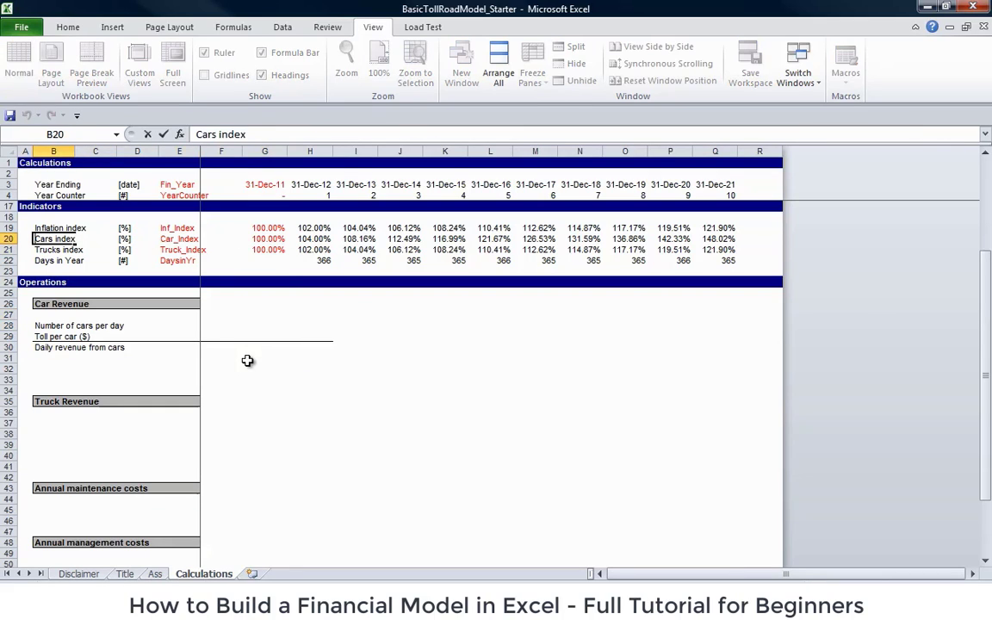
{"action": "type", "text": "growth"}
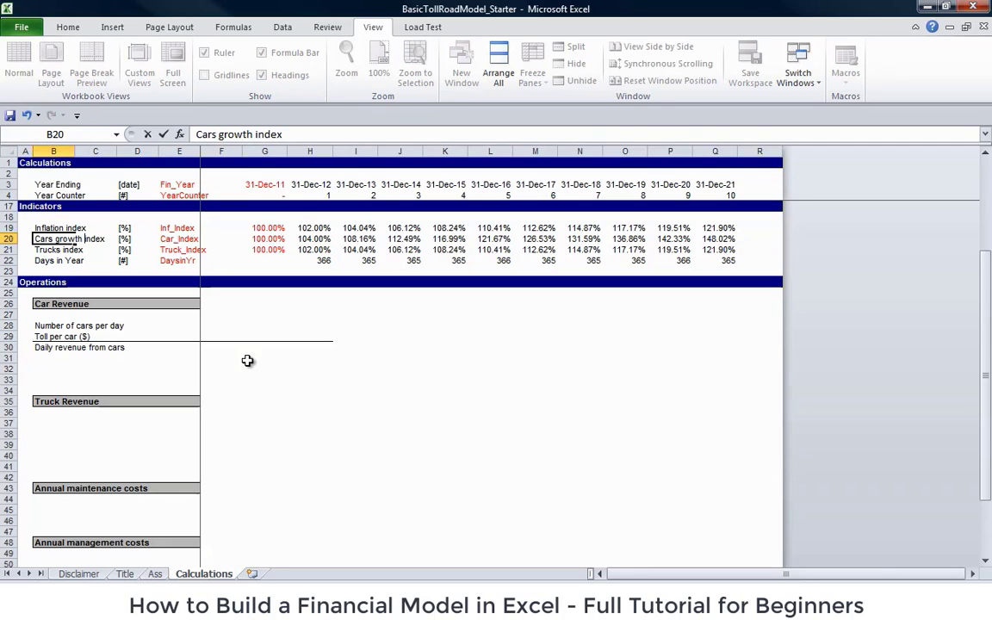
{"action": "key", "text": "Return"}
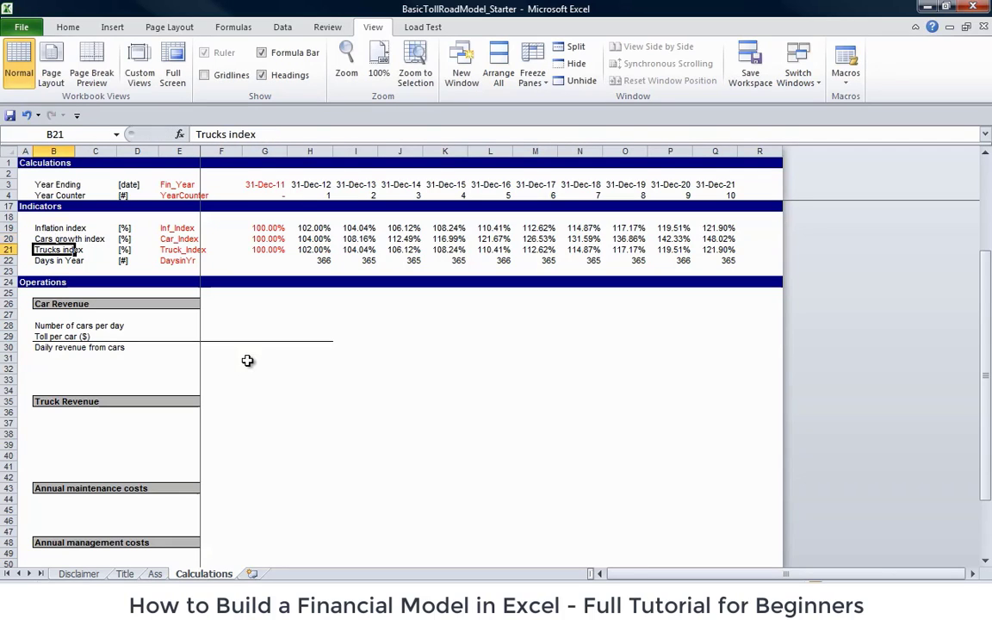
- Change the Trucks index label in B21 to "Trucks growth index"
{"action": "key", "text": "F2"}
{"action": "key", "text": "ctrl+Left"}
{"action": "type", "text": "growth"}
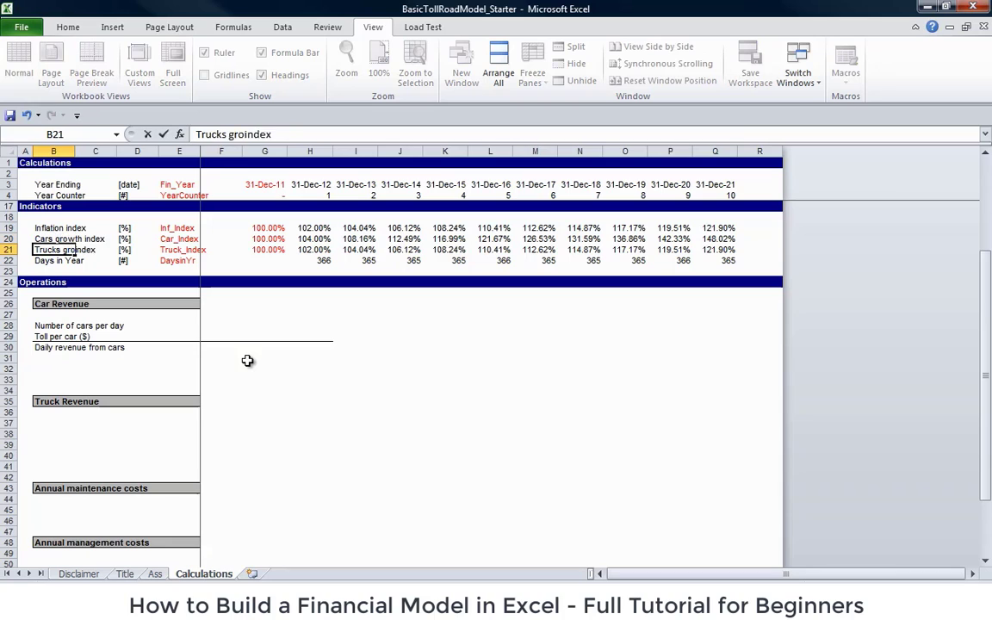
{"action": "key", "text": "Return"}
- Enter =NoCarsperday*Car_Index in G28 for the number of cars per day, formatted with a thousands separator and no decimals
{"action": "key", "text": "Return"}
{"action": "key", "text": "Down"}
{"action": "key", "text": "Down"}
{"action": "key", "text": "Down"}
{"action": "key", "text": "Down"}
{"action": "key", "text": "Down"}
{"action": "key", "text": "Down"}
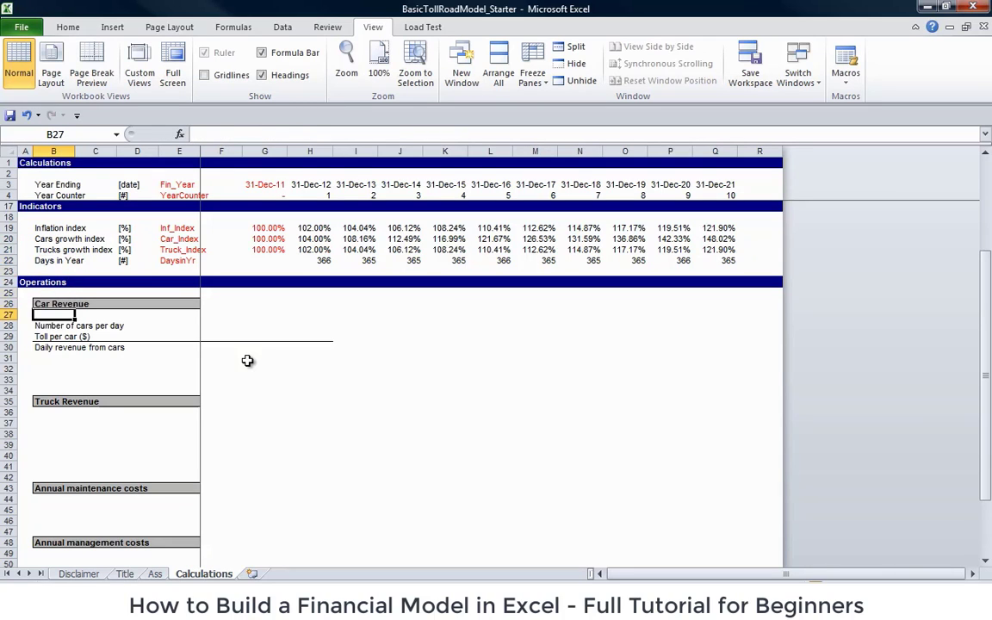
{"action": "key", "text": "Up"}
{"action": "key", "text": "Right"}
{"action": "key", "text": "Right"}
{"action": "key", "text": "Right"}
{"action": "key", "text": "Right"}
{"action": "key", "text": "Right"}
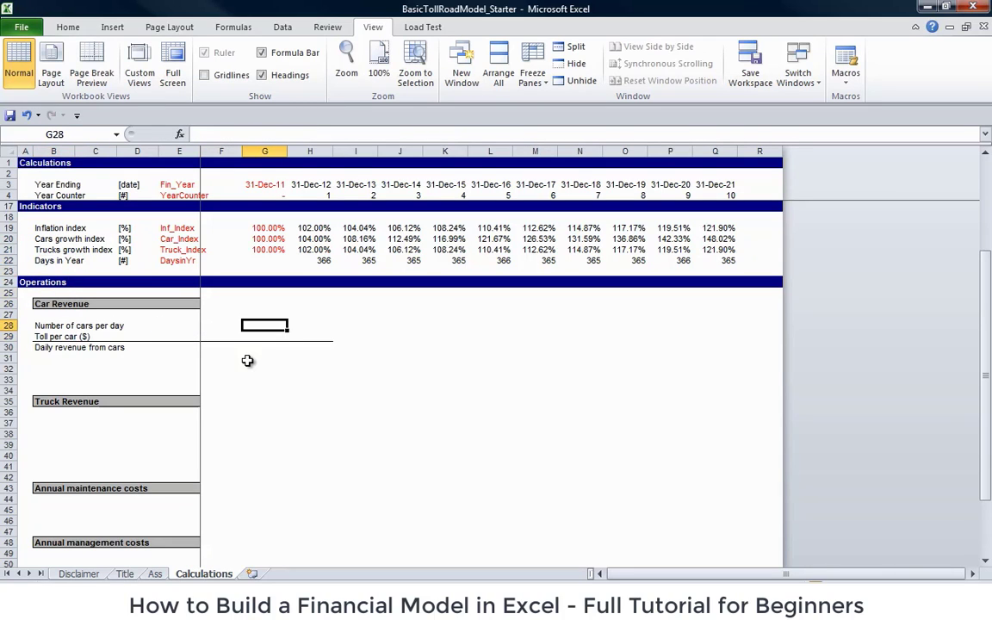
{"action": "type", "text": "="}
{"action": "key", "text": "ctrl+Page_Up"}
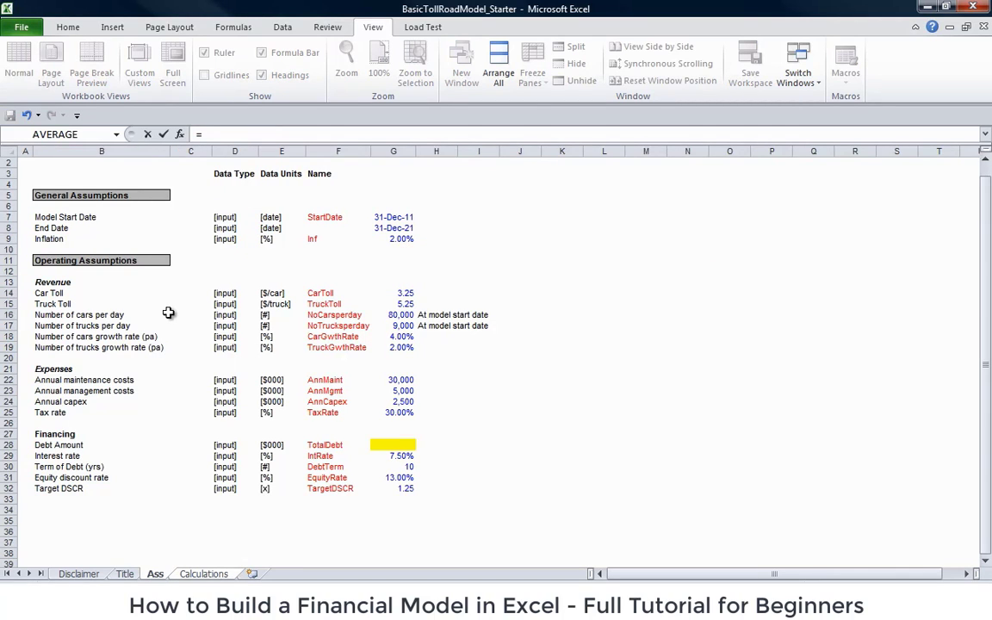
{"action": "left_click", "coordinate": [399, 315]}
{"action": "type", "text": "*"}
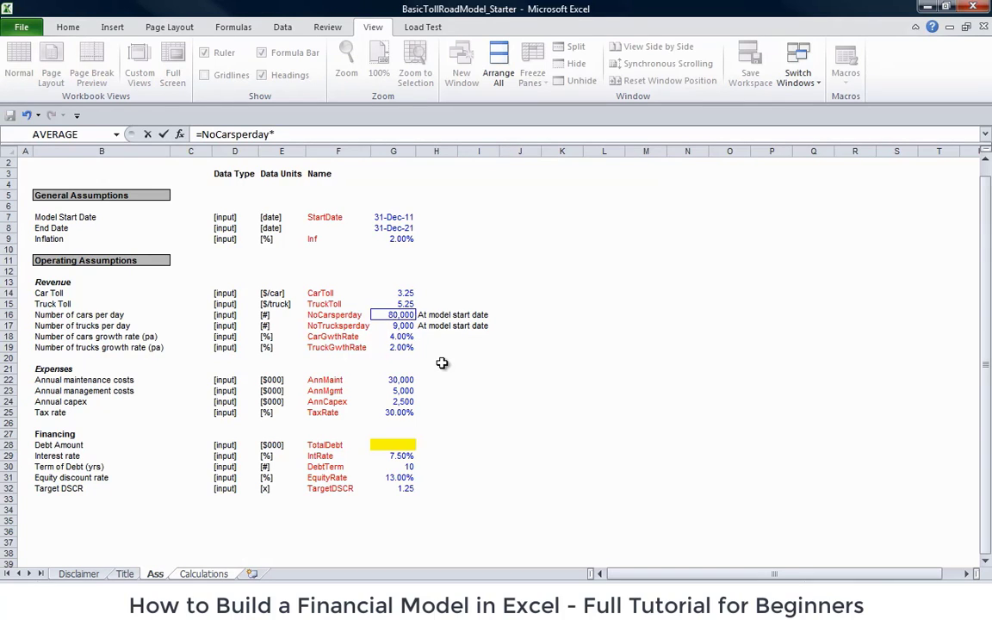
{"action": "key", "text": "ctrl+Page_Down"}
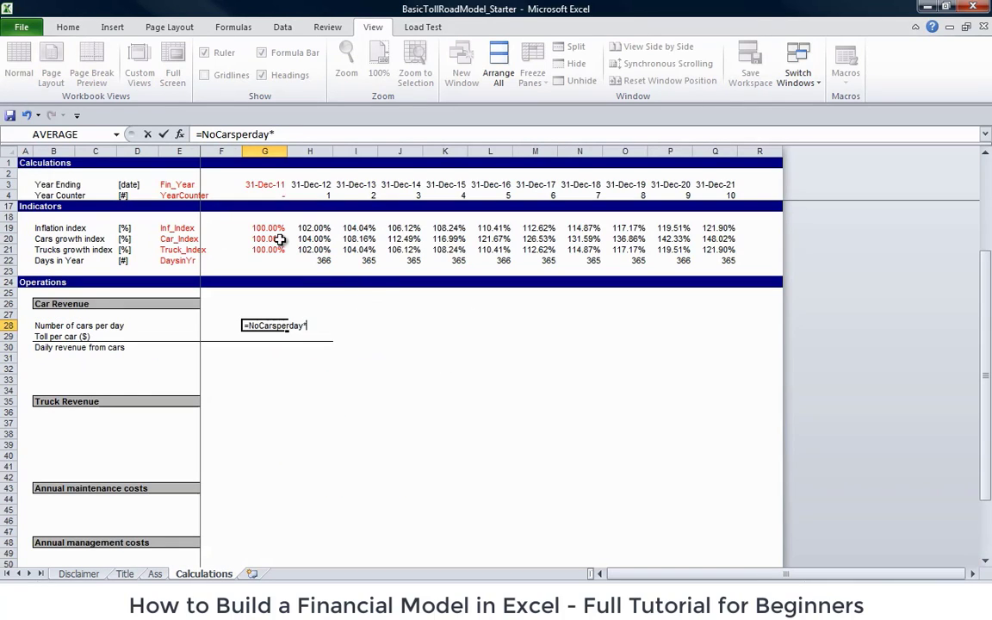
{"action": "left_click", "coordinate": [7, 239]}
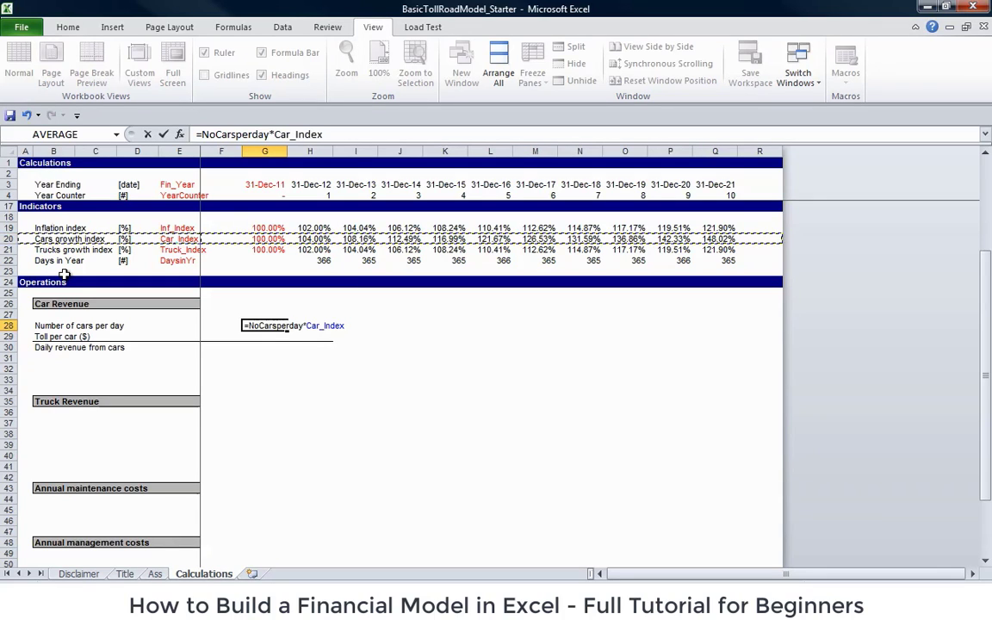
{"action": "key", "text": "ctrl+Return"}
{"action": "key", "text": "ctrl+shift+1"}
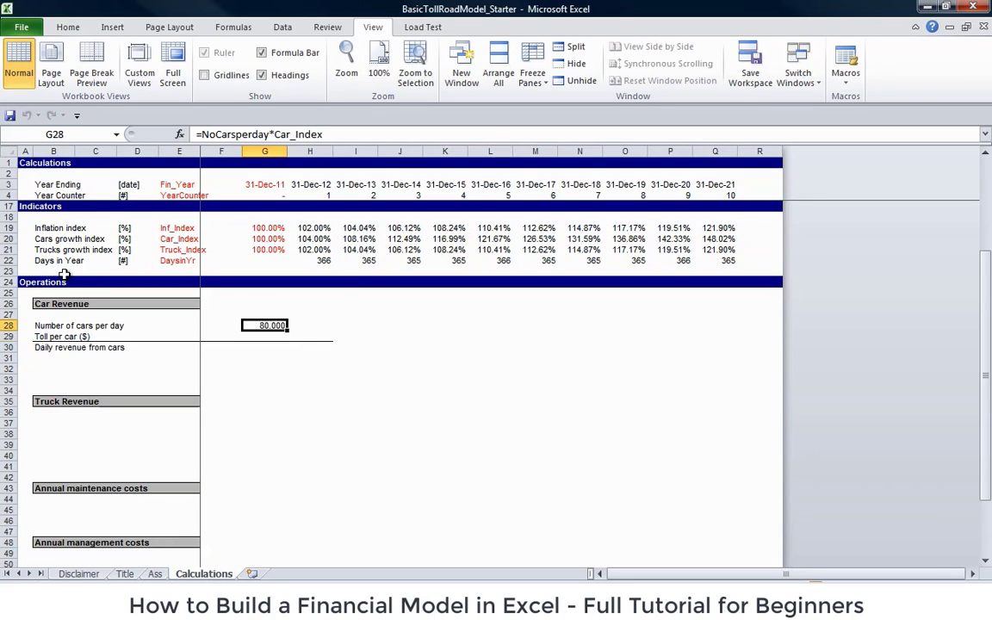
- Copy the number of cars per day formula from G28 to H28 and clear G28
{"action": "key", "text": "Right"}
{"action": "key", "text": "Left"}
{"action": "key", "text": "ctrl+c"}
{"action": "key", "text": "Right"}
{"action": "key", "text": "ctrl+v"}
{"action": "key", "text": "Left"}
{"action": "key", "text": "Up"}
{"action": "key", "text": "shift+Down"}
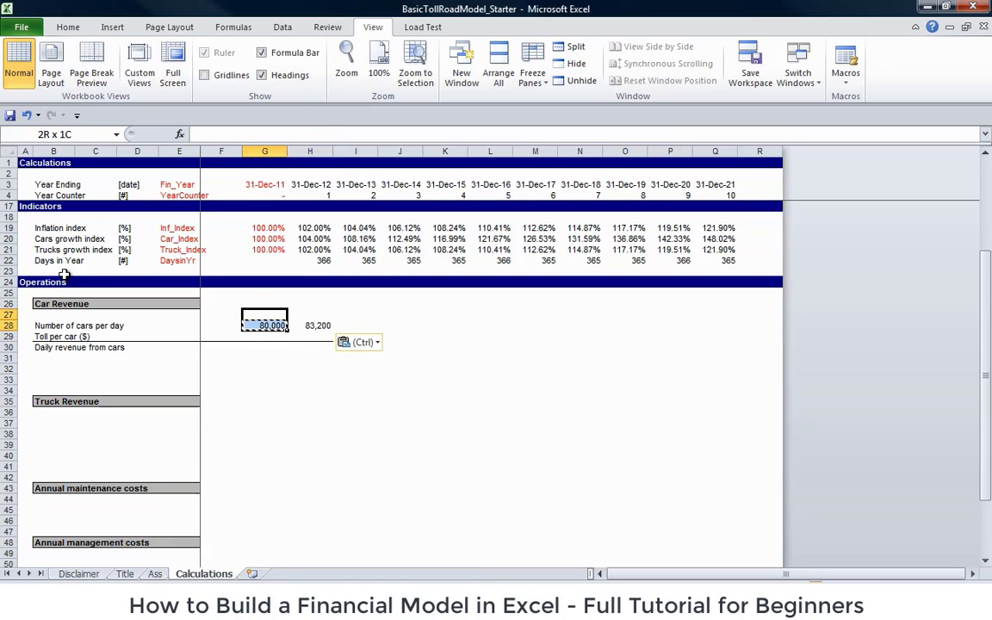
{"action": "key", "text": "Escape"}
{"action": "key", "text": "Down"}
{"action": "key", "text": "Right"}
- Check the formula in H28 and fill it right across H28:Q28 for all forecast years
{"action": "key", "text": "F2"}
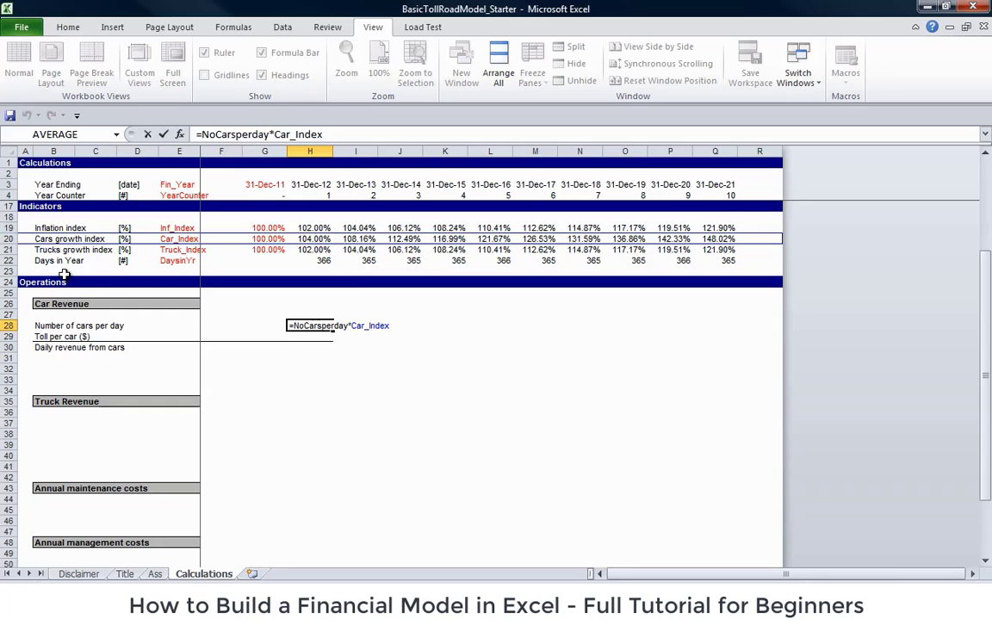
{"action": "key", "text": "Escape"}
{"action": "key", "text": "shift+Right"}
{"action": "key", "text": "shift+Right"}
{"action": "key", "text": "shift+Right"}
{"action": "key", "text": "shift+Right"}
{"action": "key", "text": "shift+Right"}
{"action": "key", "text": "shift+Right"}
{"action": "key", "text": "shift+Right"}
{"action": "key", "text": "shift+Right"}
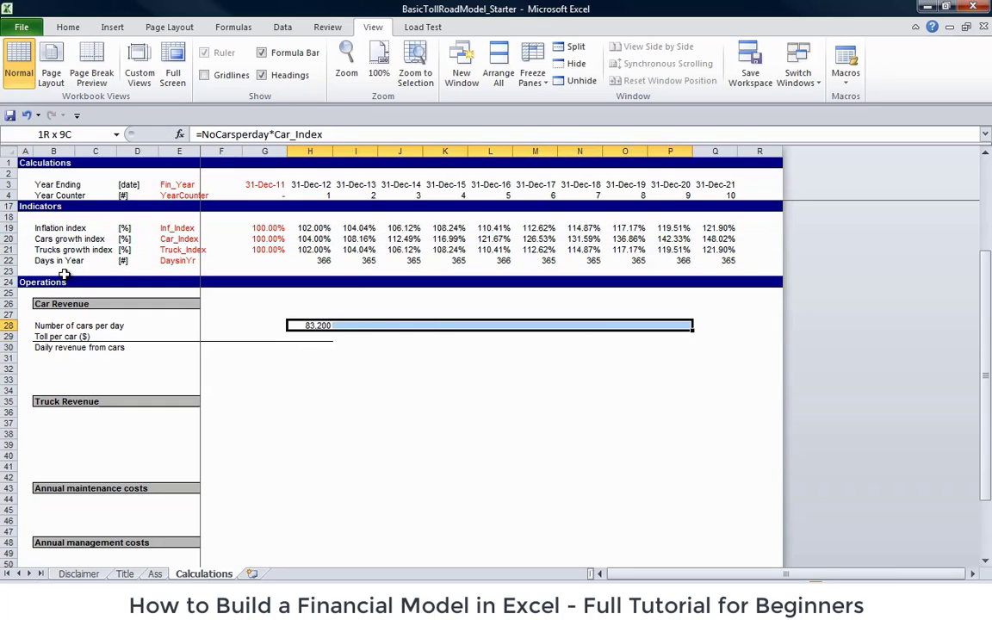
{"action": "key", "text": "shift+Right"}
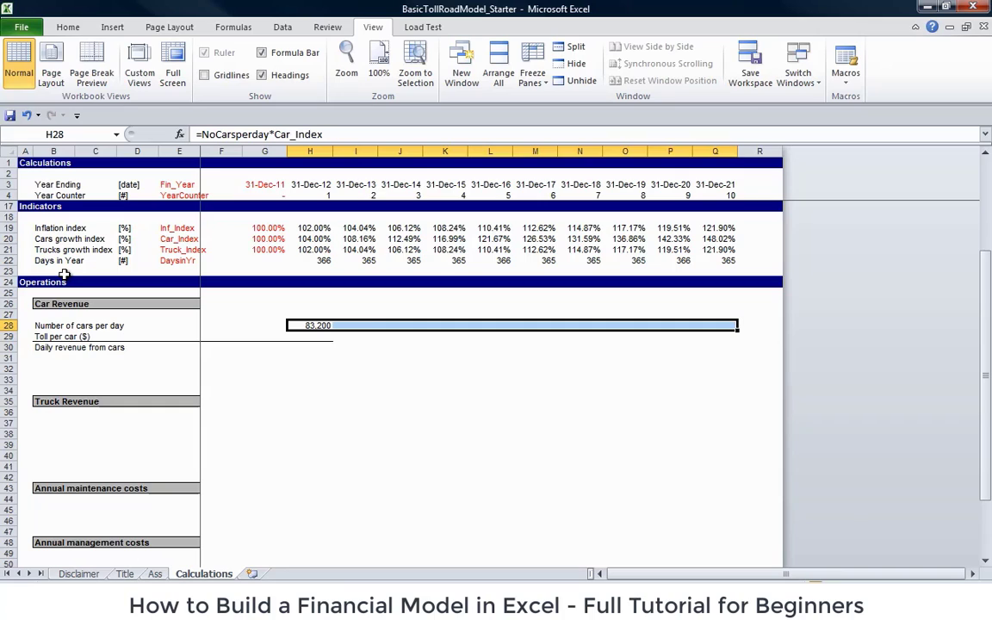
{"action": "key", "text": "ctrl+r"}
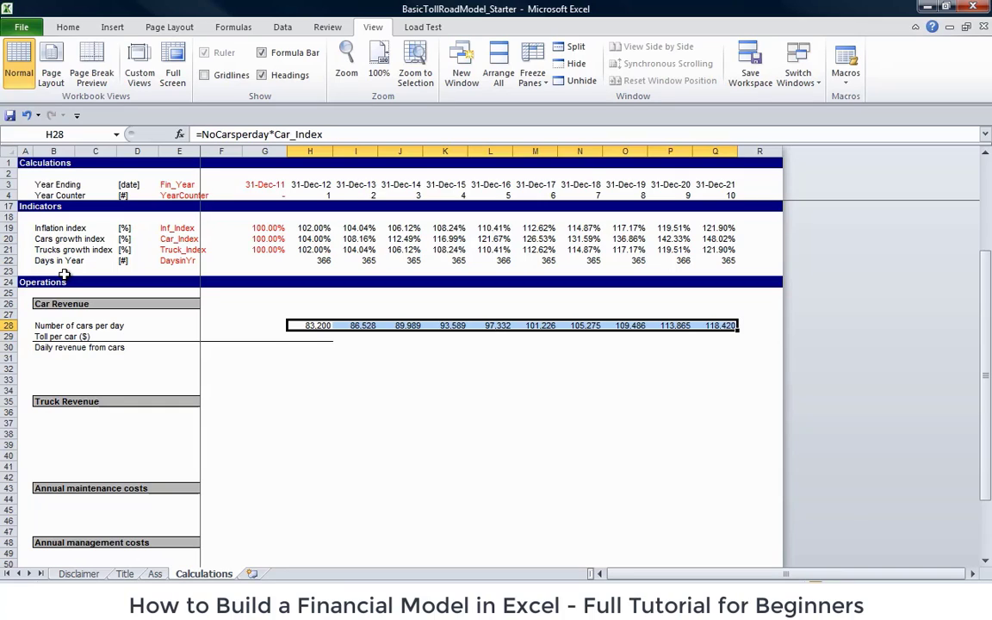
- Enter =CarToll*Inf_Index in H29 on the Toll per car row
{"action": "key", "text": "Left"}
{"action": "key", "text": "Left"}
{"action": "key", "text": "Down"}
{"action": "key", "text": "Right"}
{"action": "key", "text": "Right"}
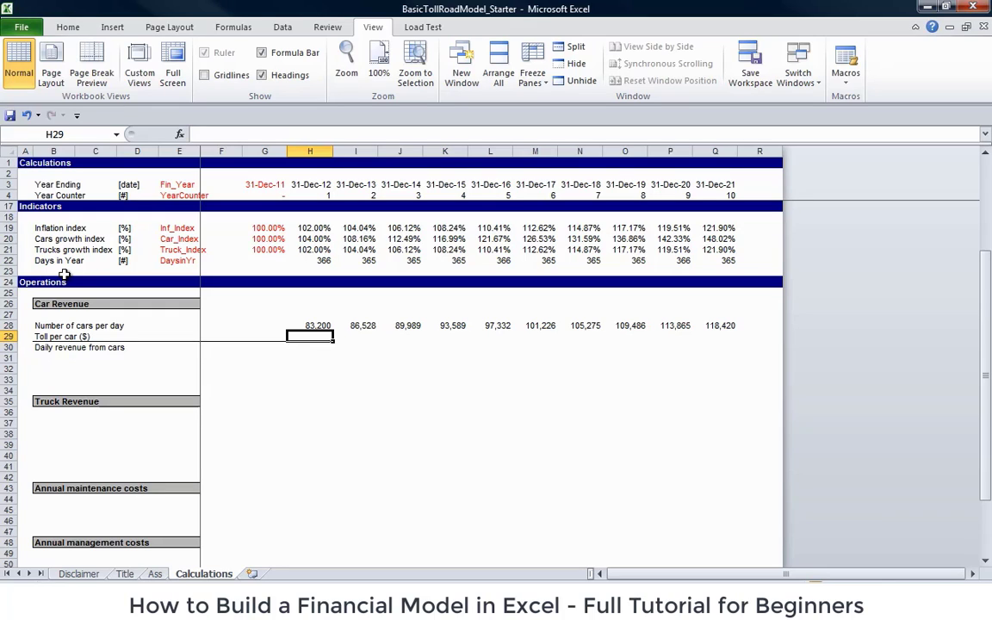
{"action": "type", "text": "="}
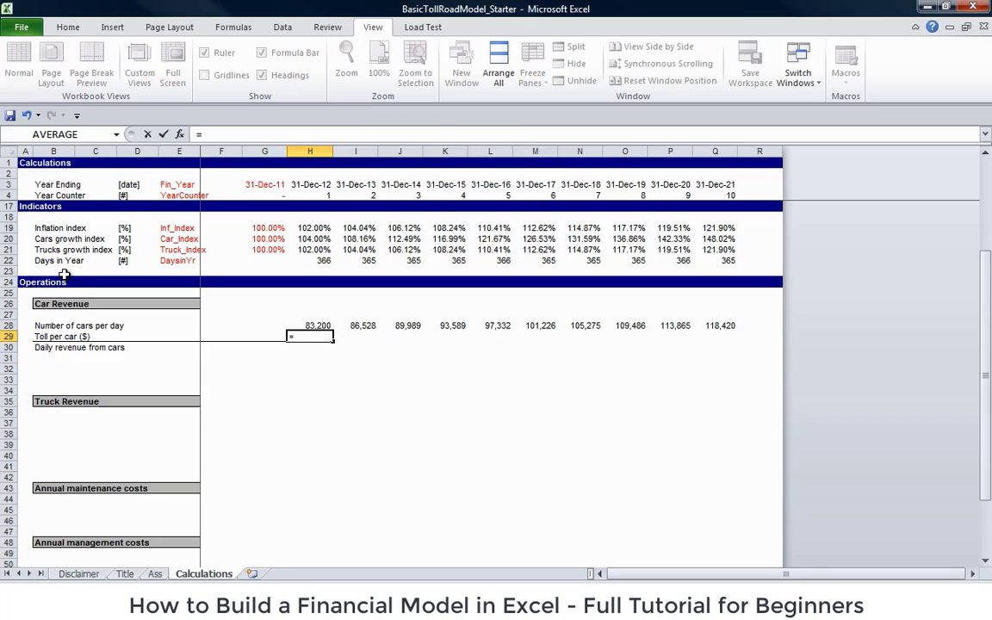
{"action": "key", "text": "ctrl+Page_Up"}
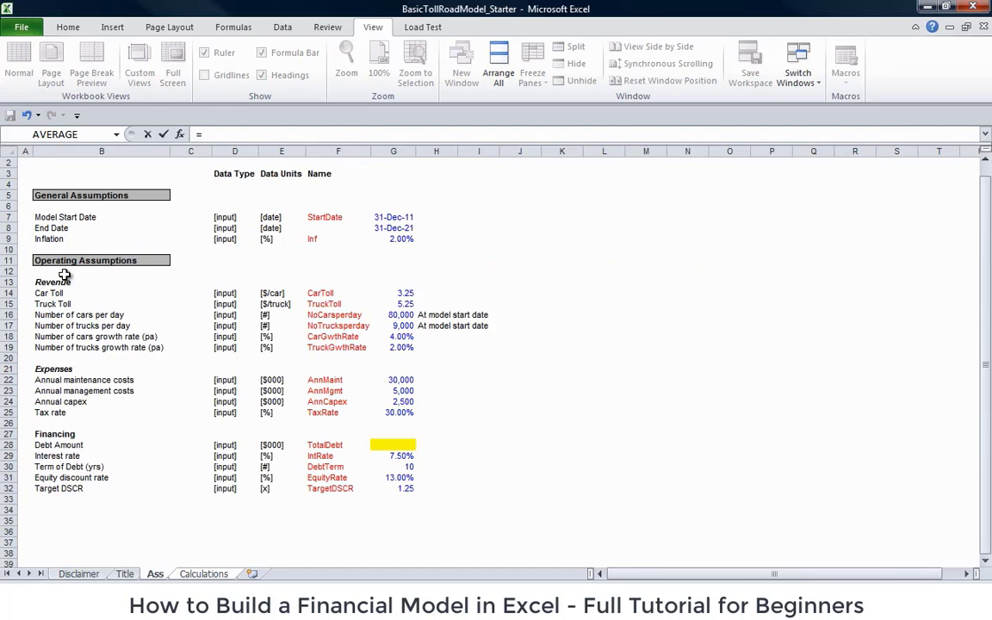
{"action": "left_click", "coordinate": [375, 293]}
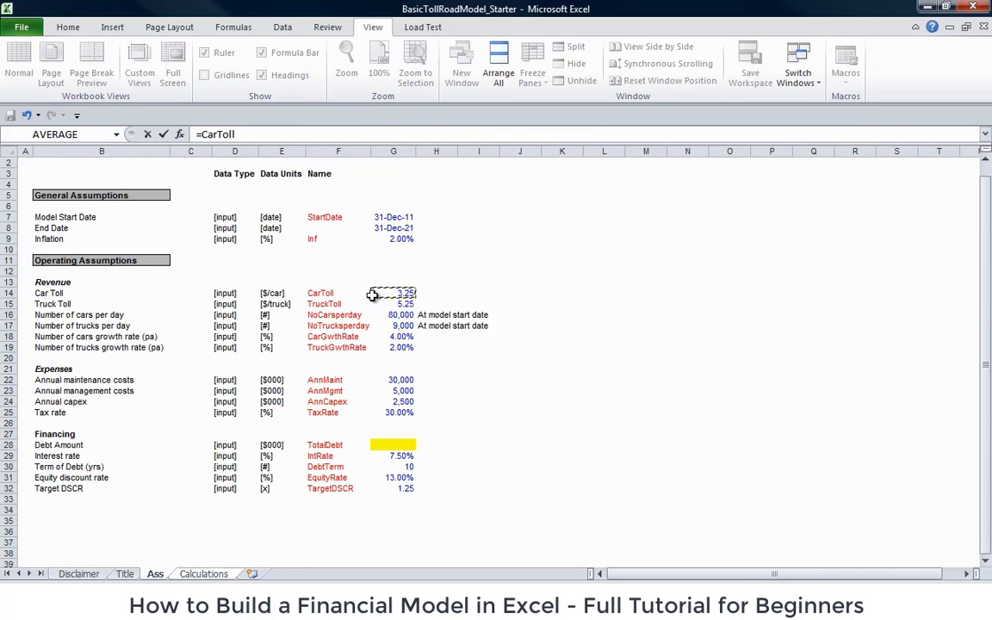
{"action": "key", "text": "ctrl+Page_Down"}
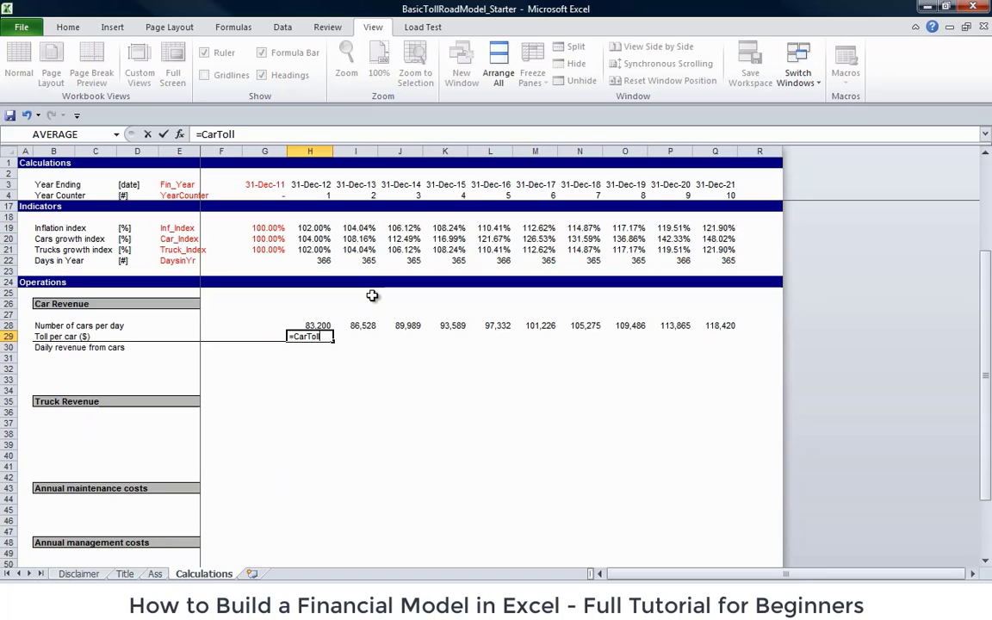
{"action": "type", "text": "*"}
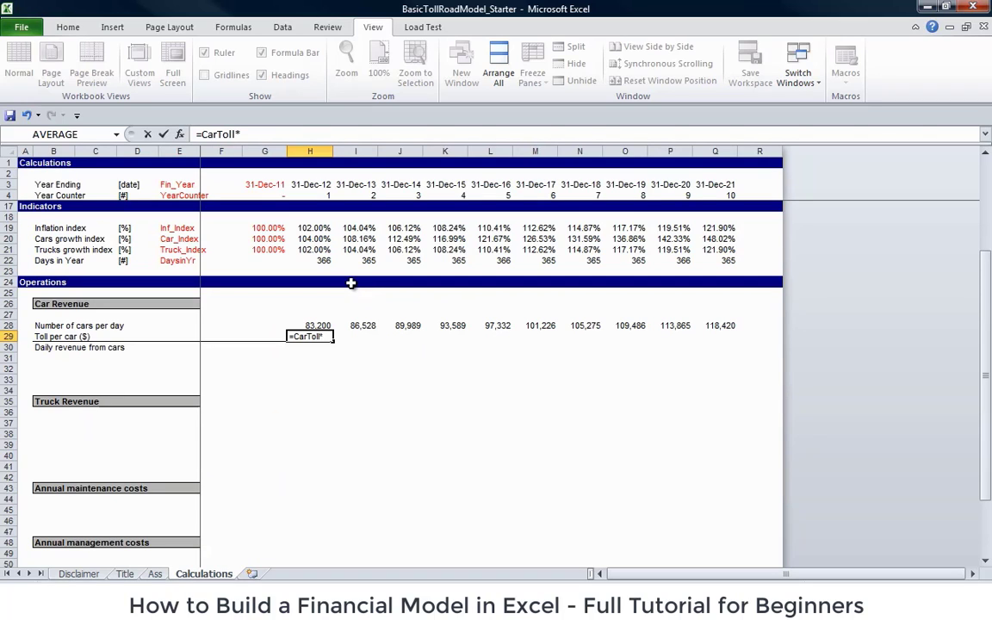
{"action": "left_click", "coordinate": [280, 229]}
{"action": "key", "text": "shift+space"}
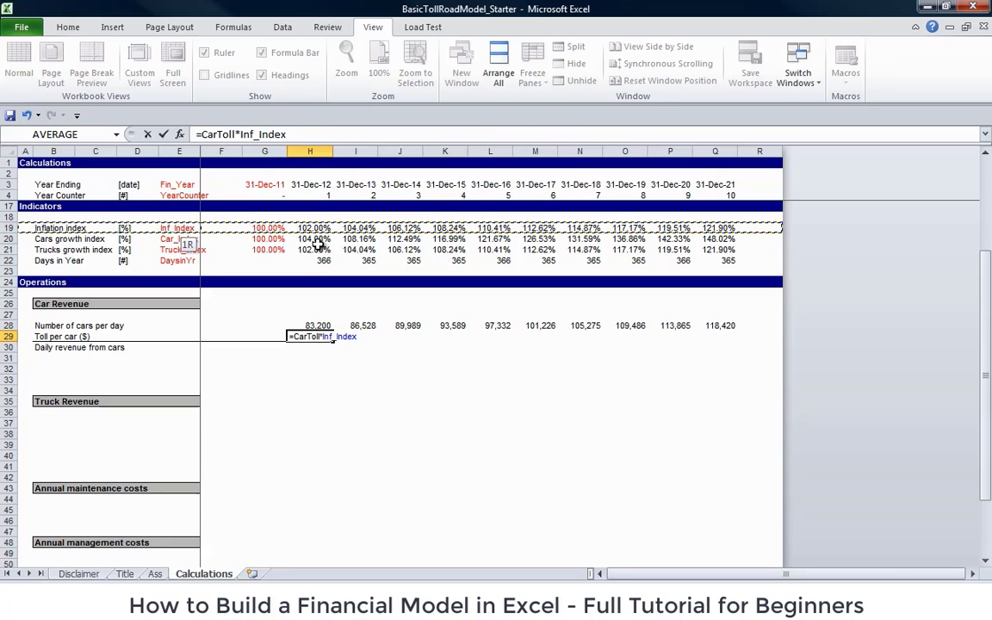
{"action": "key", "text": "Return"}
- Fill the toll per car formula right across H29:Q29 and format the range to two decimal places
{"action": "key", "text": "Up"}
{"action": "key", "text": "shift+Right"}
{"action": "key", "text": "shift+Right"}
{"action": "key", "text": "shift+Right"}
{"action": "key", "text": "shift+Right"}
{"action": "key", "text": "shift+Right"}
{"action": "key", "text": "shift+Right"}
{"action": "key", "text": "shift+Right"}
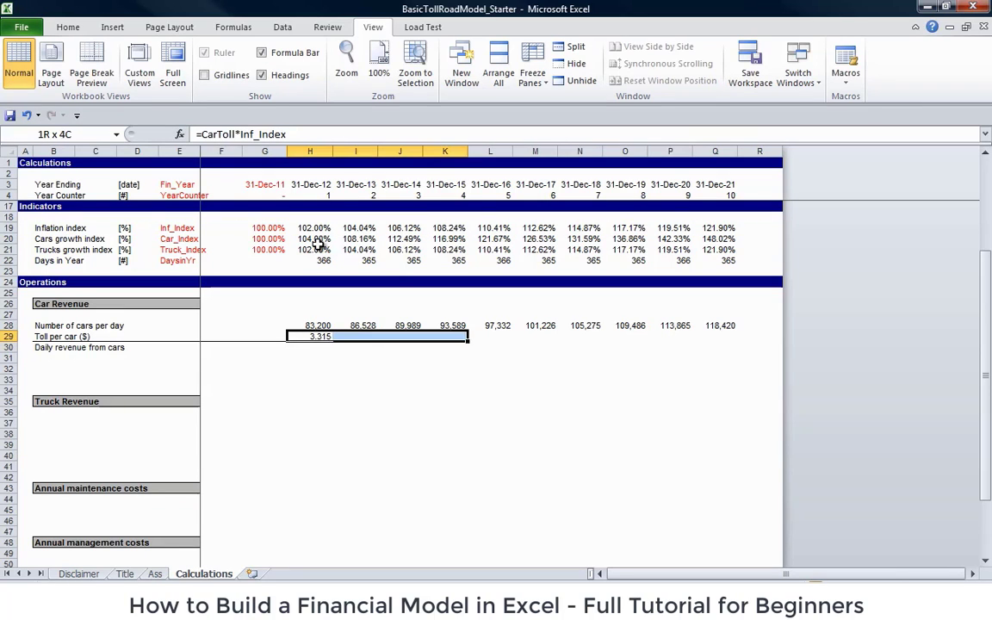
{"action": "key", "text": "shift+Right"}
{"action": "key", "text": "shift+Right"}
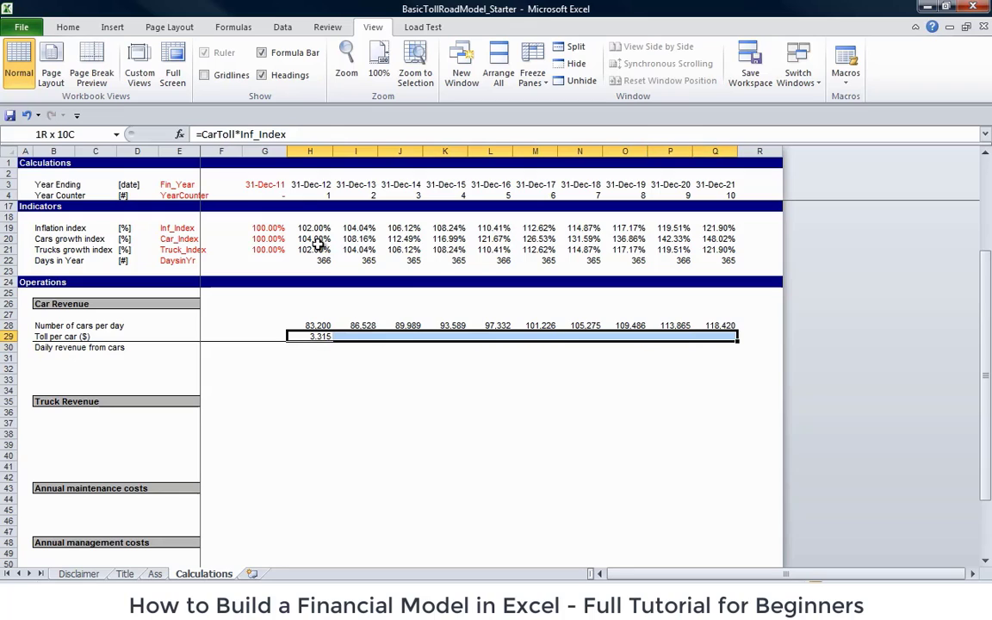
{"action": "key", "text": "ctrl+r"}
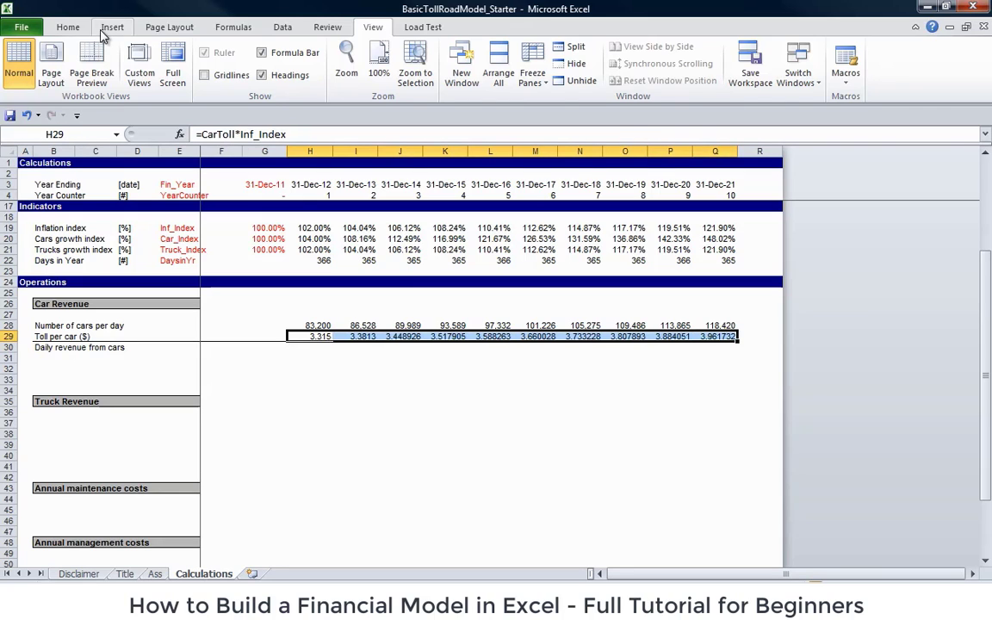
{"action": "left_click", "coordinate": [70, 26]}
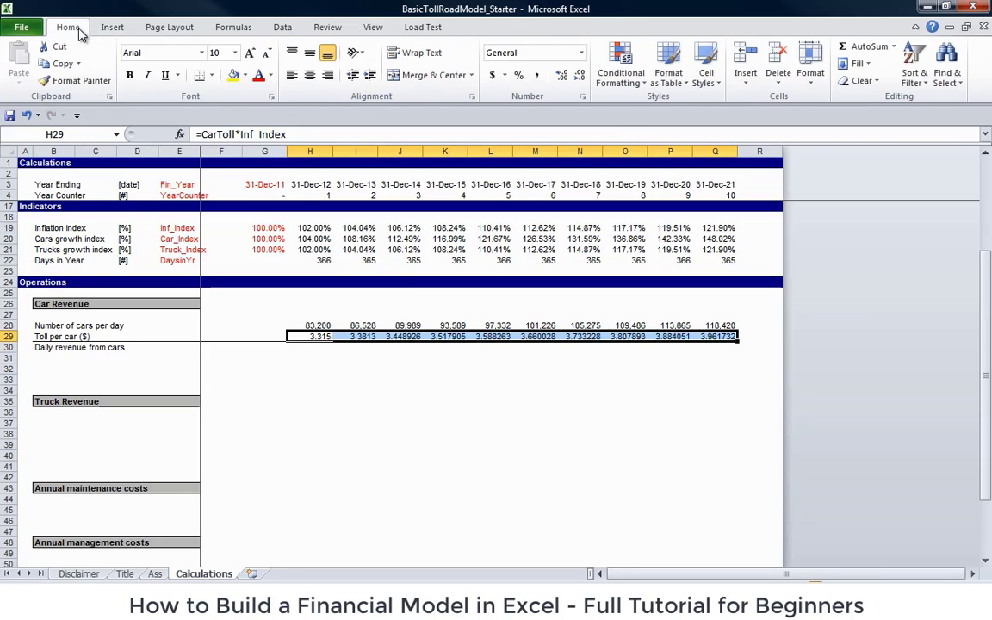
{"action": "left_click", "coordinate": [581, 76]}
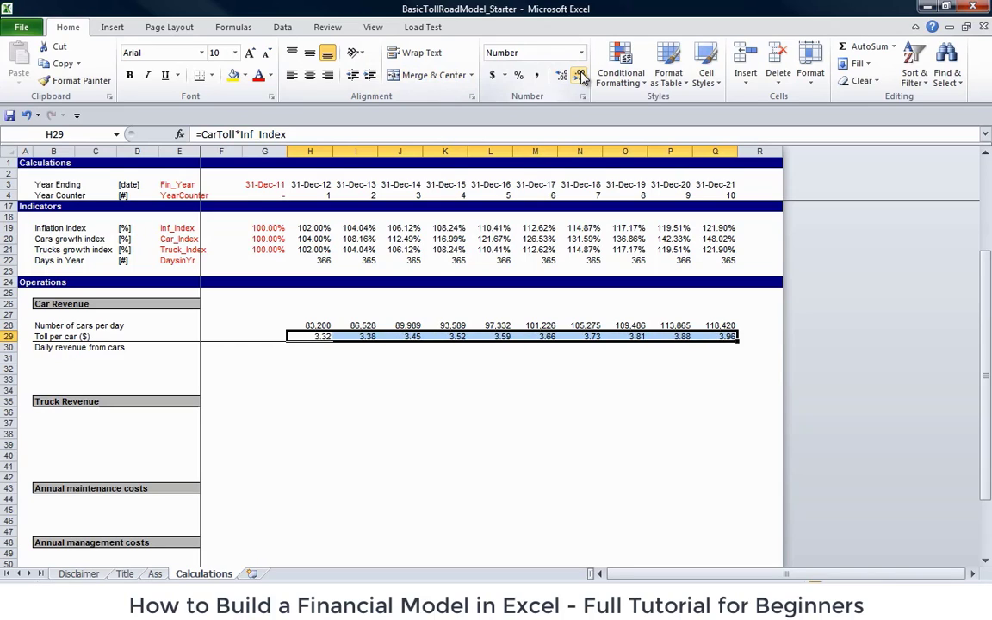
- Enter =H28*H29 in H30 to calculate the daily revenue from cars
{"action": "key", "text": "Left"}
{"action": "key", "text": "Left"}
{"action": "key", "text": "Left"}
{"action": "key", "text": "Down"}
{"action": "key", "text": "Right"}
{"action": "key", "text": "Right"}
{"action": "key", "text": "Right"}
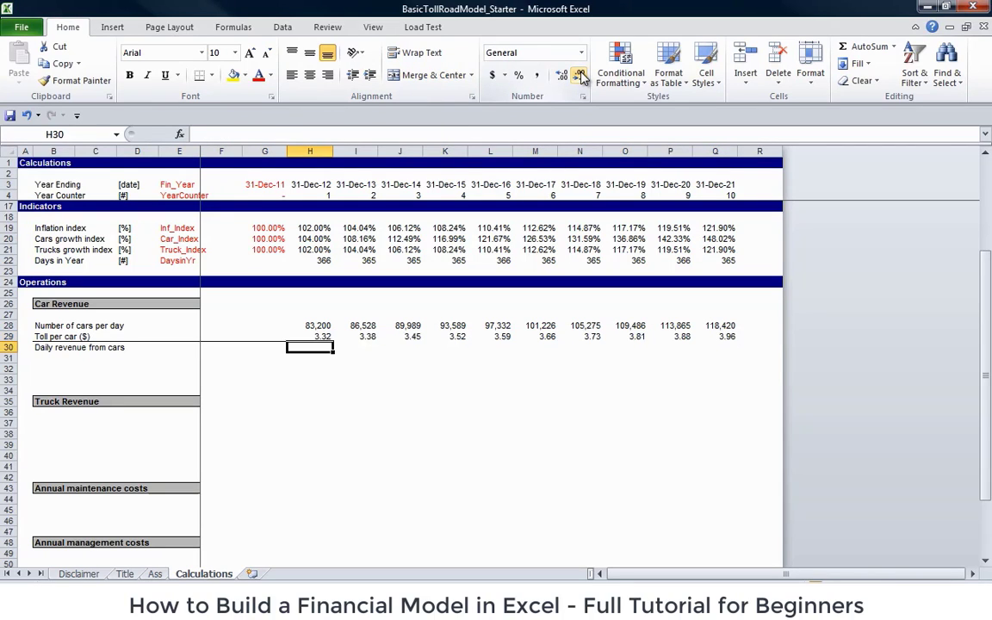
{"action": "type", "text": "="}
{"action": "key", "text": "Up"}
{"action": "key", "text": "Up"}
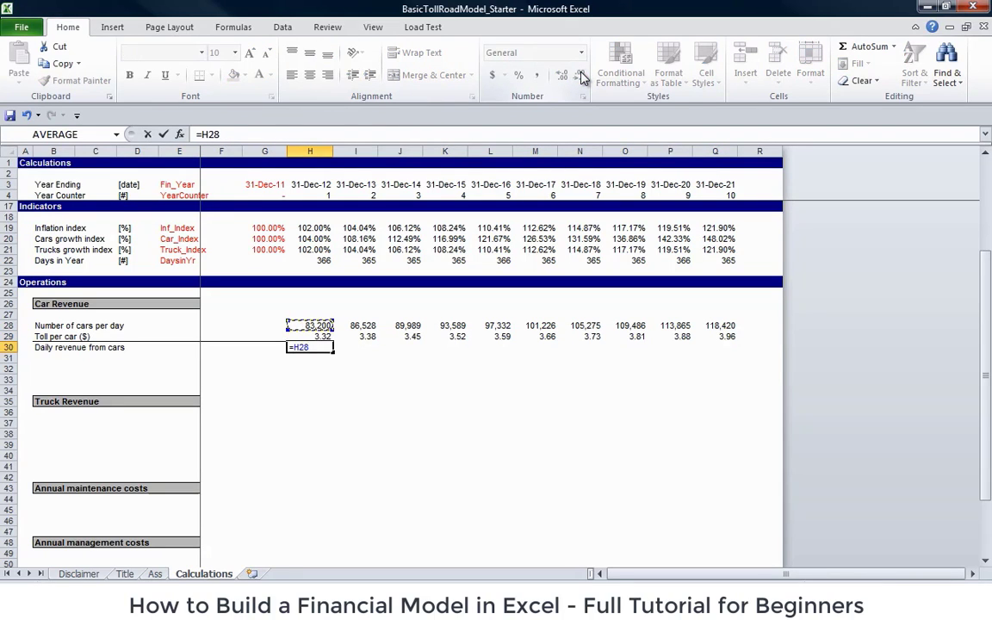
{"action": "type", "text": "*"}
{"action": "key", "text": "Up"}
{"action": "key", "text": "ctrl+Return"}
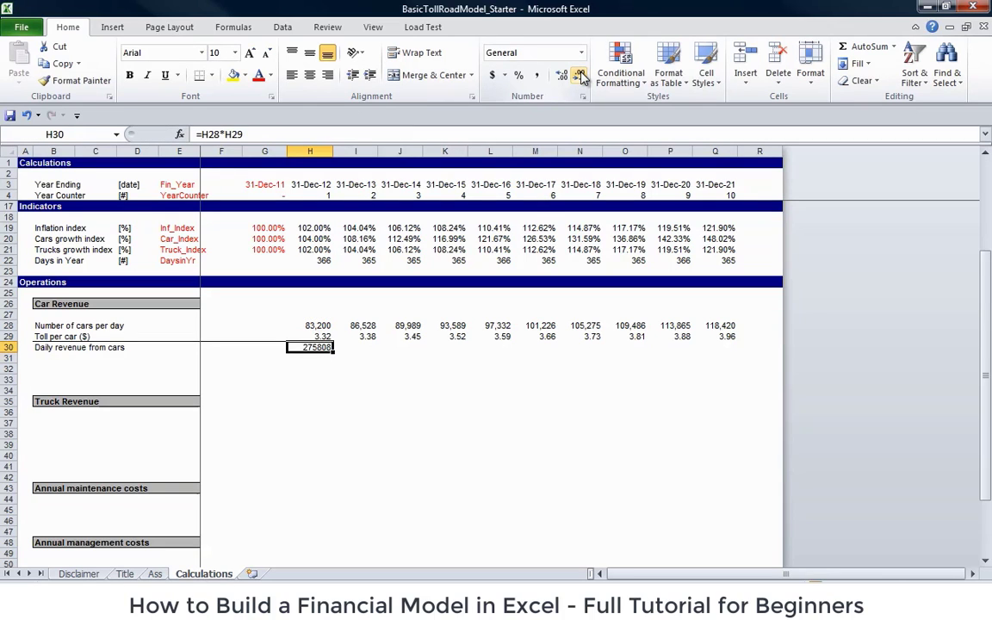
- Format H30 with a thousands separator and fill its daily revenue formula right across H30:Q30
{"action": "key", "text": "shift+Right"}
{"action": "key", "text": "shift+Right"}
{"action": "key", "text": "shift+Right"}
{"action": "key", "text": "shift+Right"}
{"action": "key", "text": "shift+Right"}
{"action": "key", "text": "shift+Right"}
{"action": "key", "text": "shift+Right"}
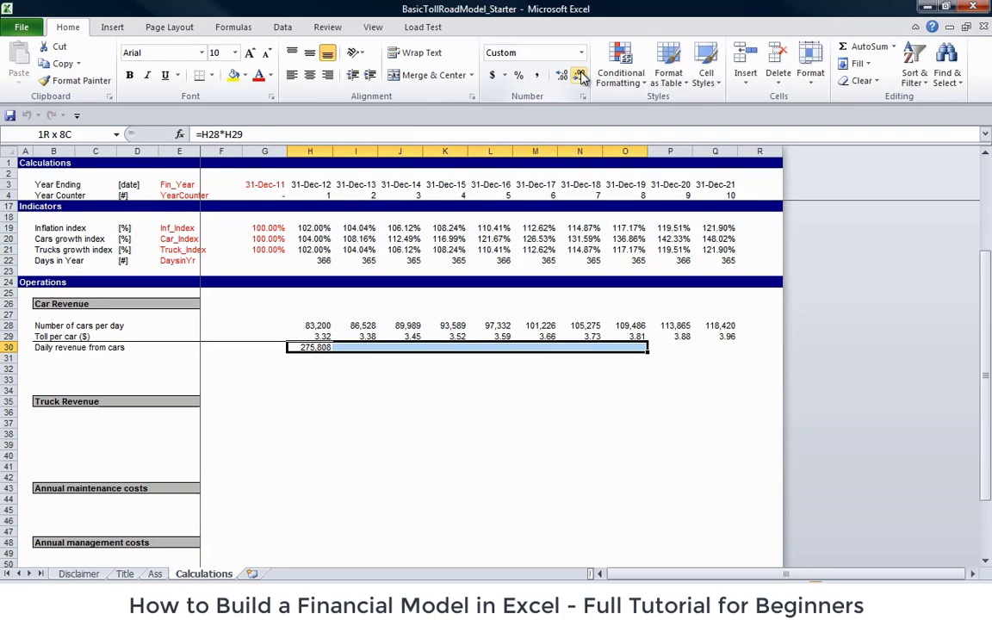
{"action": "key", "text": "shift+Right"}
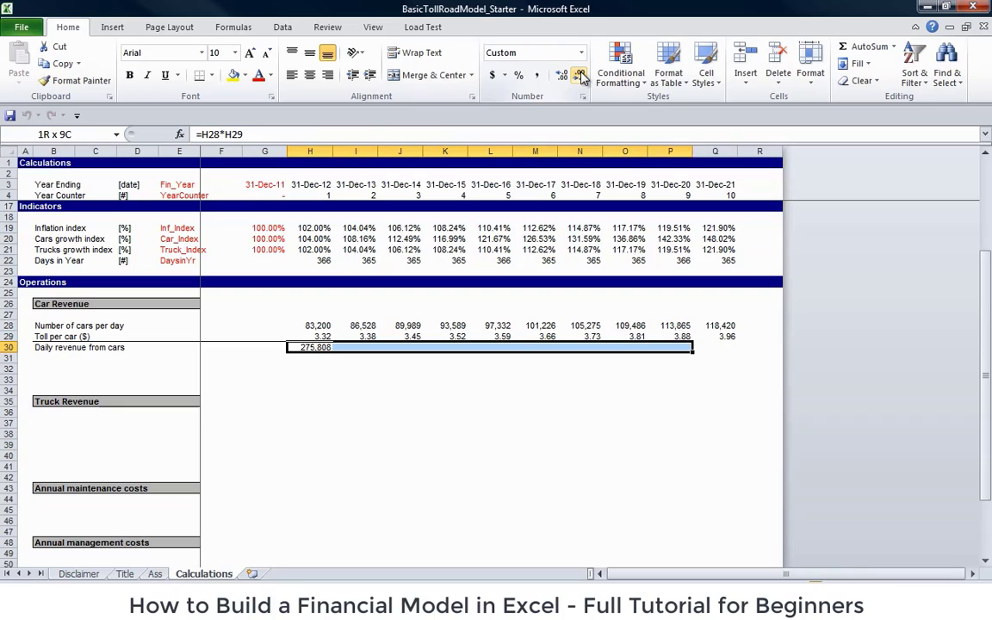
{"action": "key", "text": "shift+Right"}
{"action": "key", "text": "ctrl+r"}
- Enter the car revenue units in D28:D30: [#] for cars per day, [$] for the toll and $000 as text for daily revenue
{"action": "key", "text": "Left"}
{"action": "key", "text": "Left"}
{"action": "key", "text": "Left"}
{"action": "key", "text": "Left"}
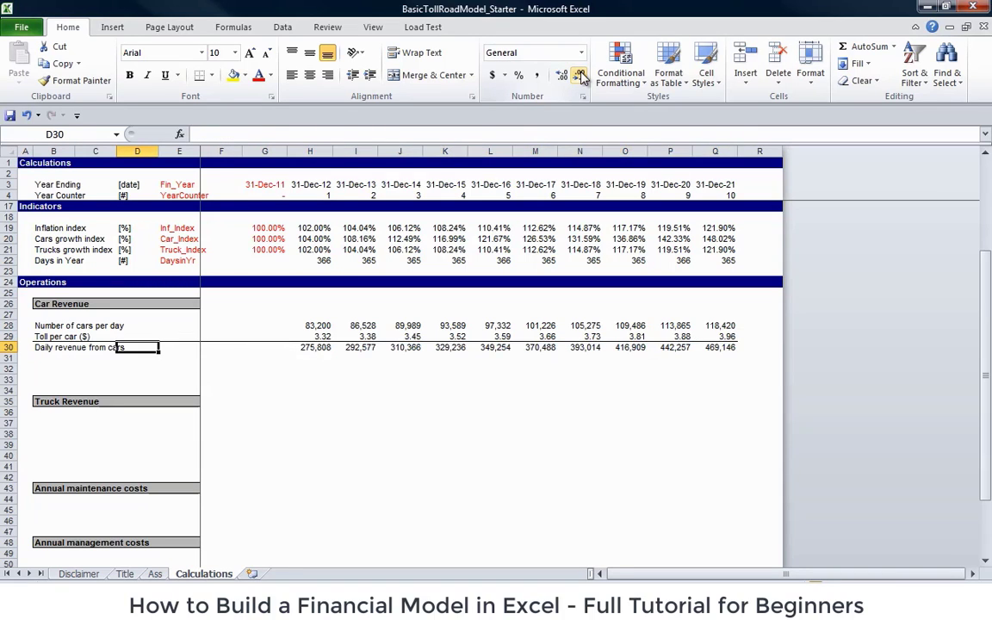
{"action": "key", "text": "Up"}
{"action": "key", "text": "Up"}
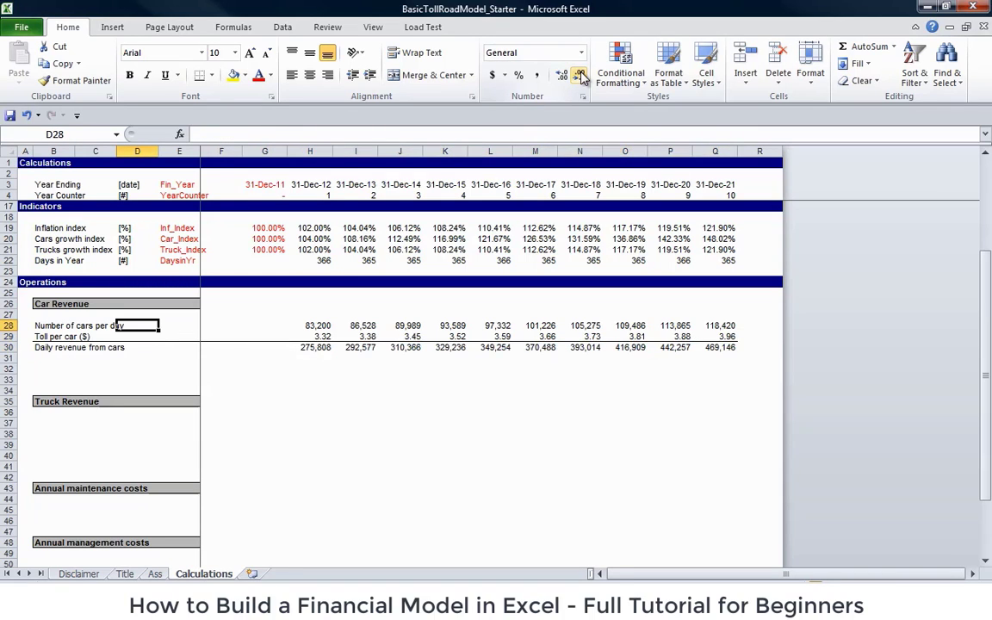
{"action": "type", "text": "[#]"}
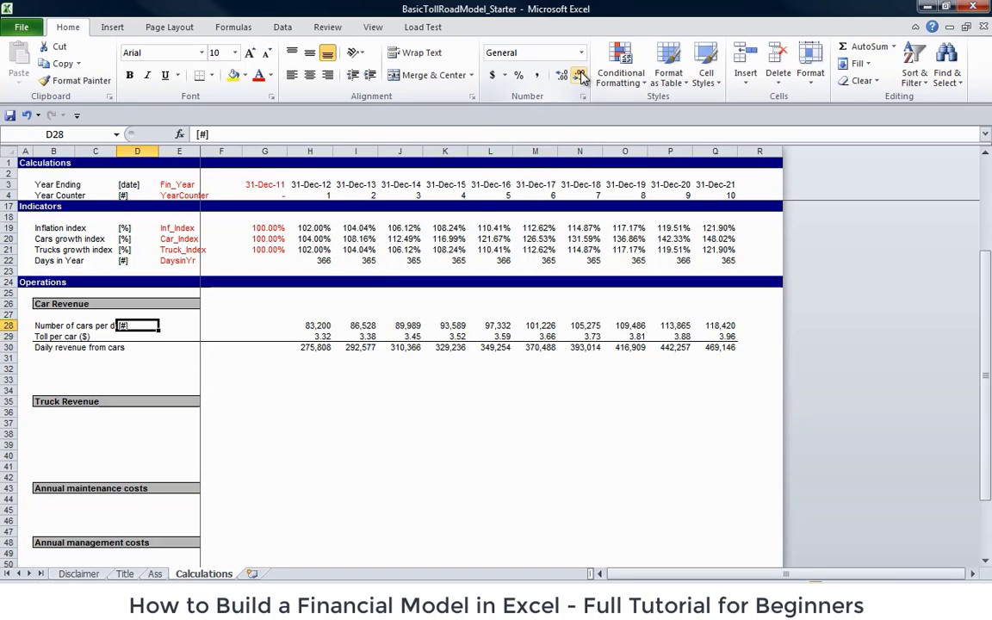
{"action": "key", "text": "Return"}
{"action": "type", "text": "[$]"}
{"action": "key", "text": "Return"}
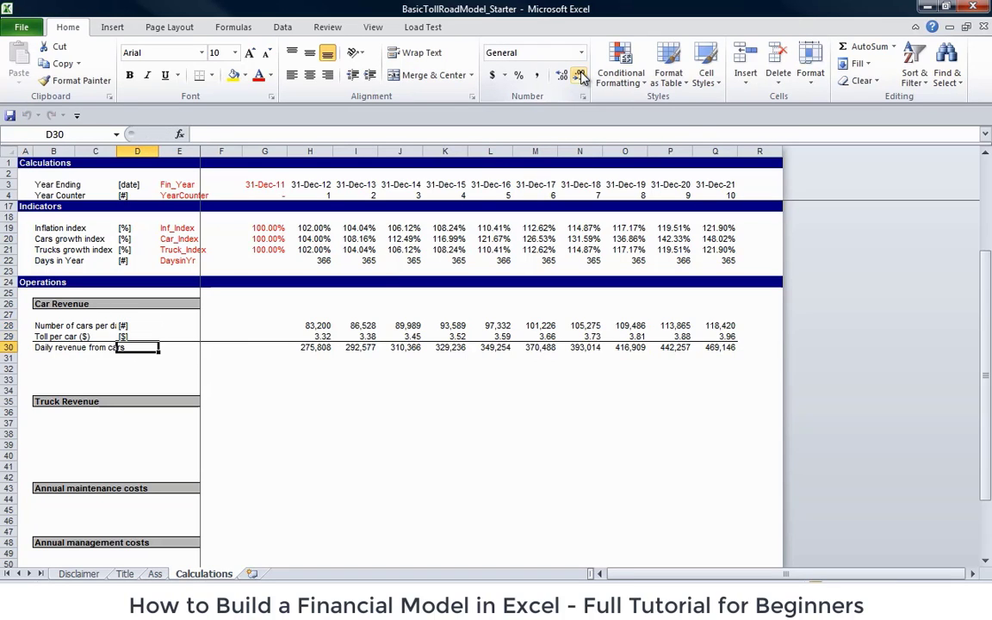
{"action": "type", "text": "'$000"}
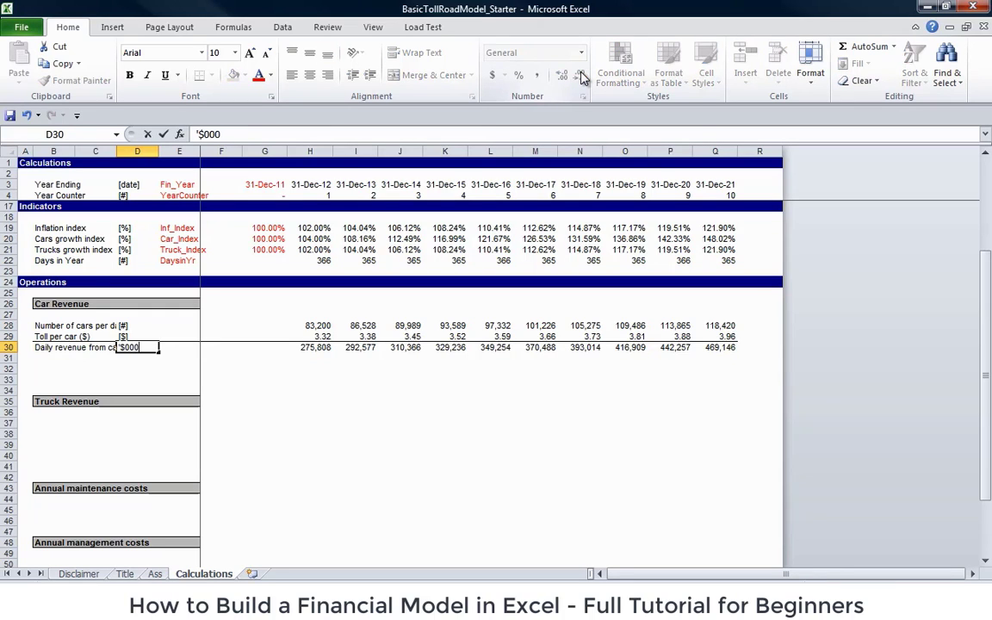
{"action": "key", "text": "Return"}
{"action": "key", "text": "Up"}
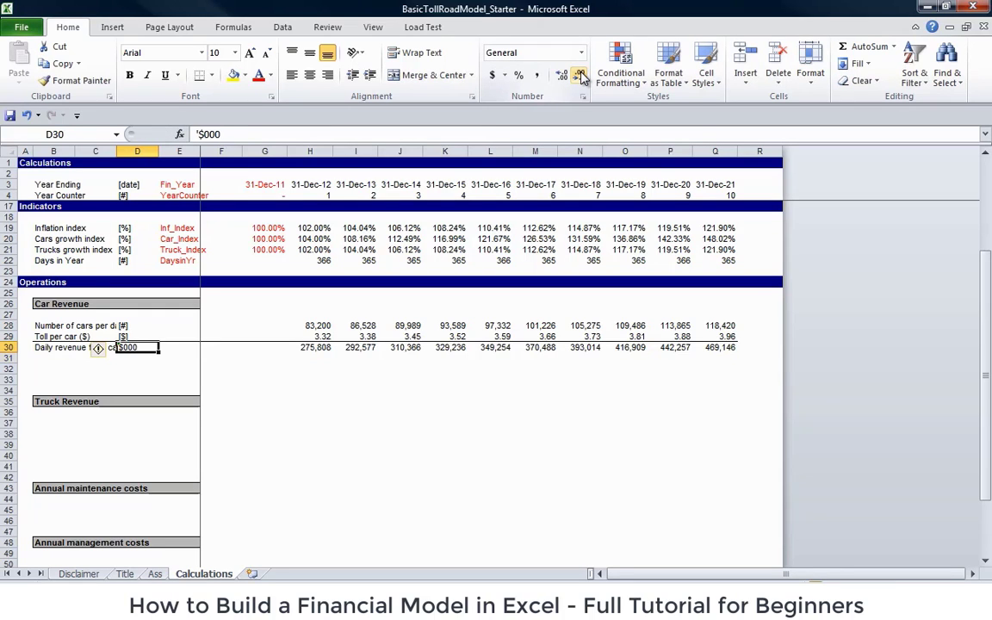
- Put the daily revenue unit in D30 in brackets as [$000] and change the H30 formula to =H28*H29/1000
{"action": "key", "text": "ctrl+shift+b"}
{"action": "key", "text": "Right"}
{"action": "key", "text": "Right"}
{"action": "key", "text": "Right"}
{"action": "key", "text": "Right"}
{"action": "key", "text": "Right"}
{"action": "key", "text": "Left"}
{"action": "key", "text": "F2"}
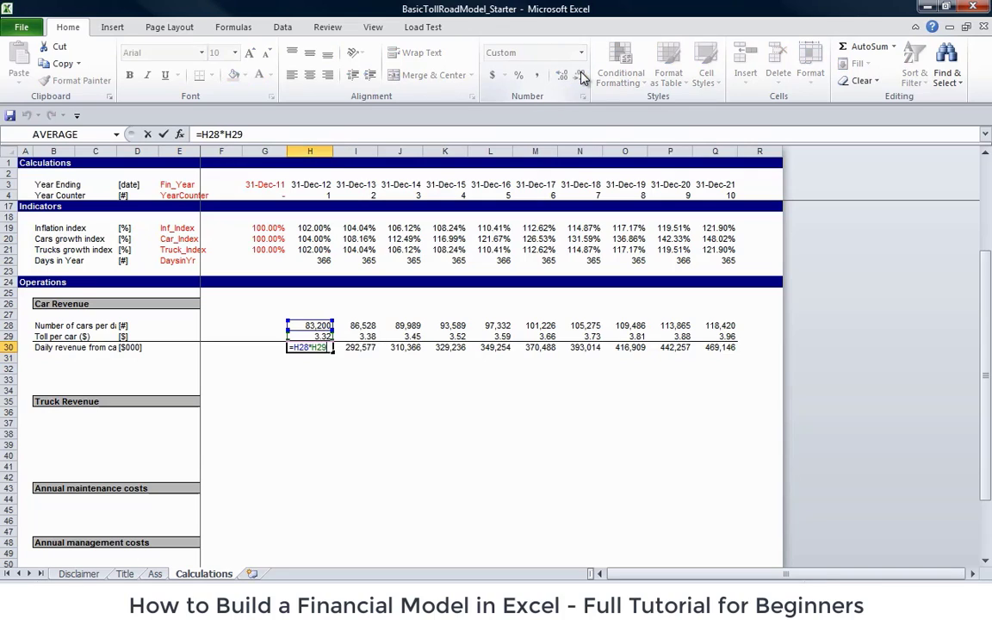
{"action": "type", "text": "/1000"}
{"action": "key", "text": "Return"}
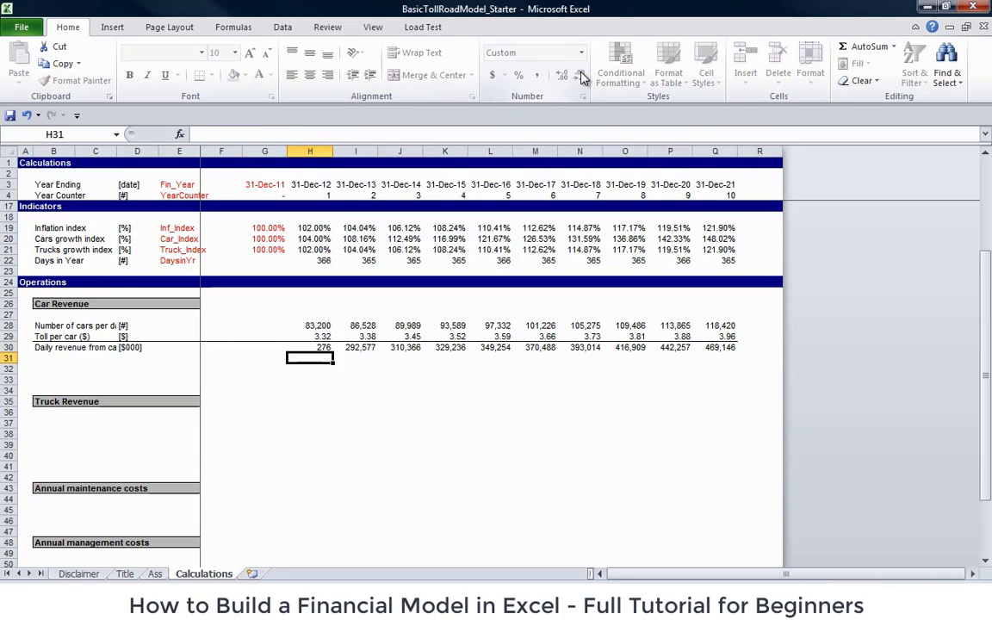
- Fill the daily revenue formula from H30 right across H30:Q30
{"action": "key", "text": "Up"}
{"action": "key", "text": "ctrl+shift+Right"}
{"action": "key", "text": "ctrl+r"}
- Autofit column B's width to the Daily revenue from cars label in B30
{"action": "key", "text": "Left"}
{"action": "key", "text": "Left"}
{"action": "key", "text": "Left"}
{"action": "key", "text": "Left"}
{"action": "key", "text": "Left"}
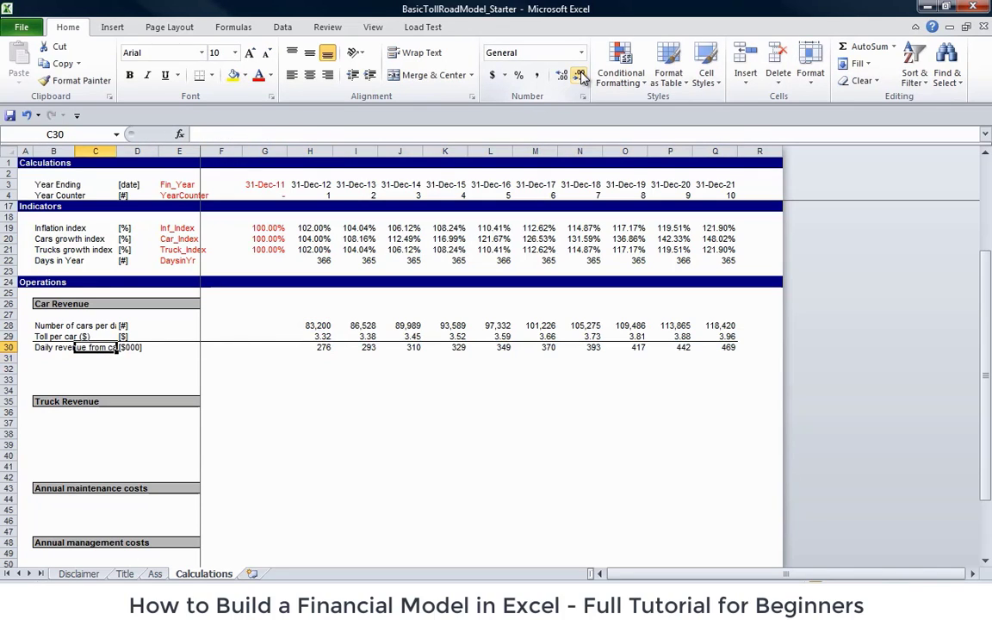
{"action": "key", "text": "Left"}
{"action": "key", "text": "alt+o"}
{"action": "key", "text": "c"}
{"action": "key", "text": "a"}
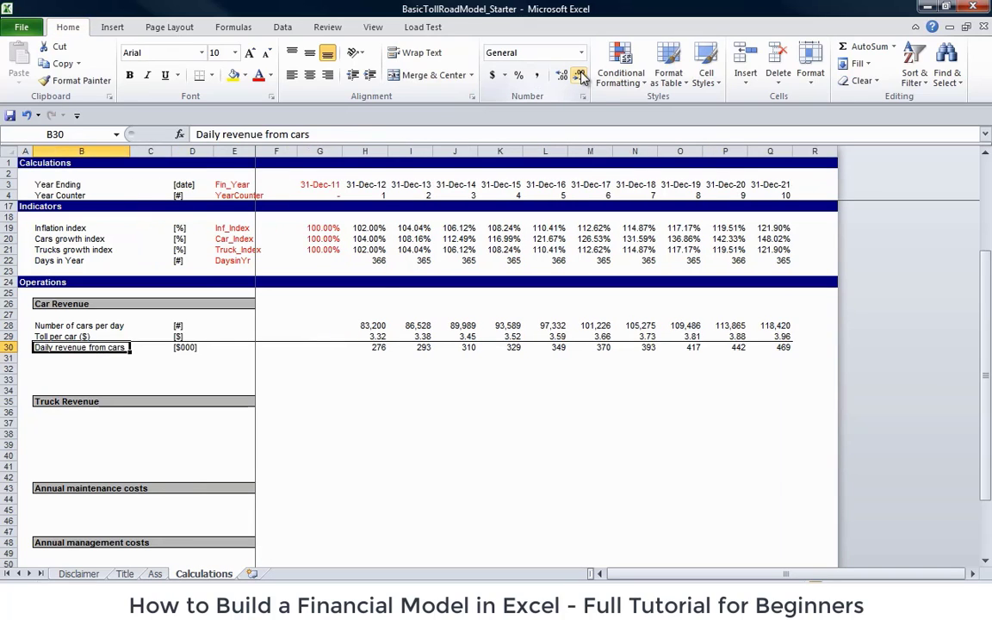
- Enter the label Days in Year in B31, below the daily revenue row
{"action": "key", "text": "Right"}
{"action": "key", "text": "Down"}
{"action": "key", "text": "Left"}
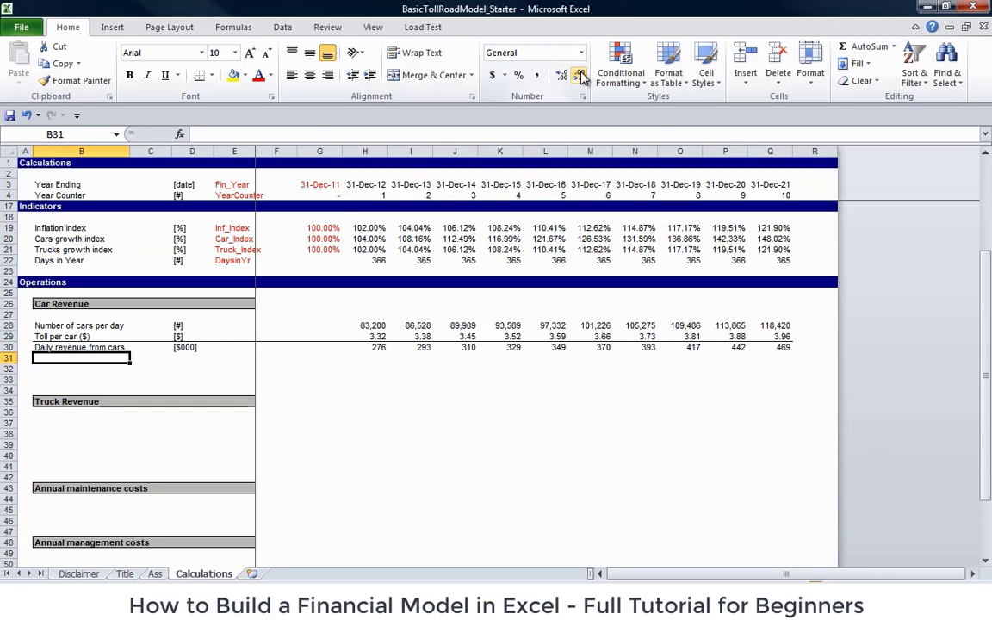
{"action": "type", "text": "Day"}
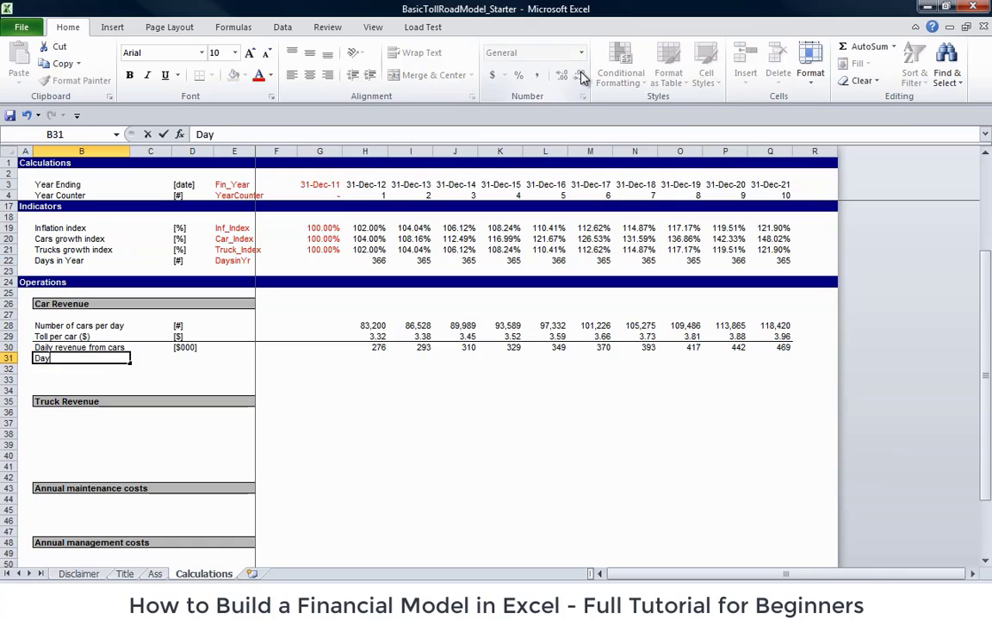
{"action": "type", "text": "s in Year"}
{"action": "key", "text": "Return"}
- Copy the [#] unit from D28 to D31 for the Days in Year row
{"action": "key", "text": "Up"}
{"action": "key", "text": "Right"}
{"action": "key", "text": "Right"}
{"action": "key", "text": "Up"}
{"action": "key", "text": "Up"}
{"action": "key", "text": "Up"}
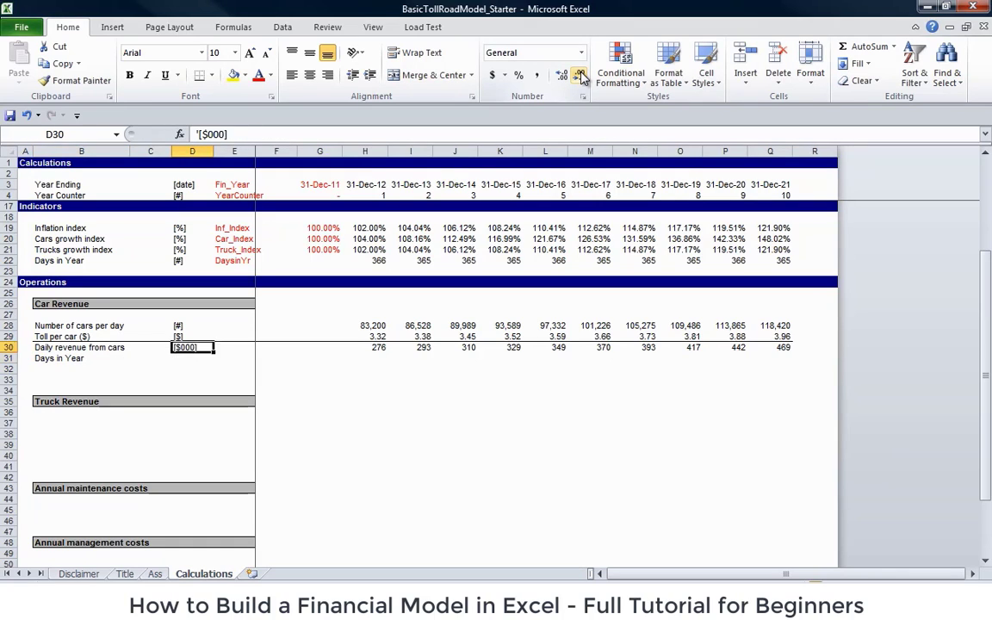
{"action": "key", "text": "Down"}
{"action": "key", "text": "Down"}
{"action": "key", "text": "Up"}
{"action": "key", "text": "Up"}
{"action": "key", "text": "ctrl+c"}
{"action": "key", "text": "Down"}
{"action": "key", "text": "Down"}
{"action": "key", "text": "Down"}
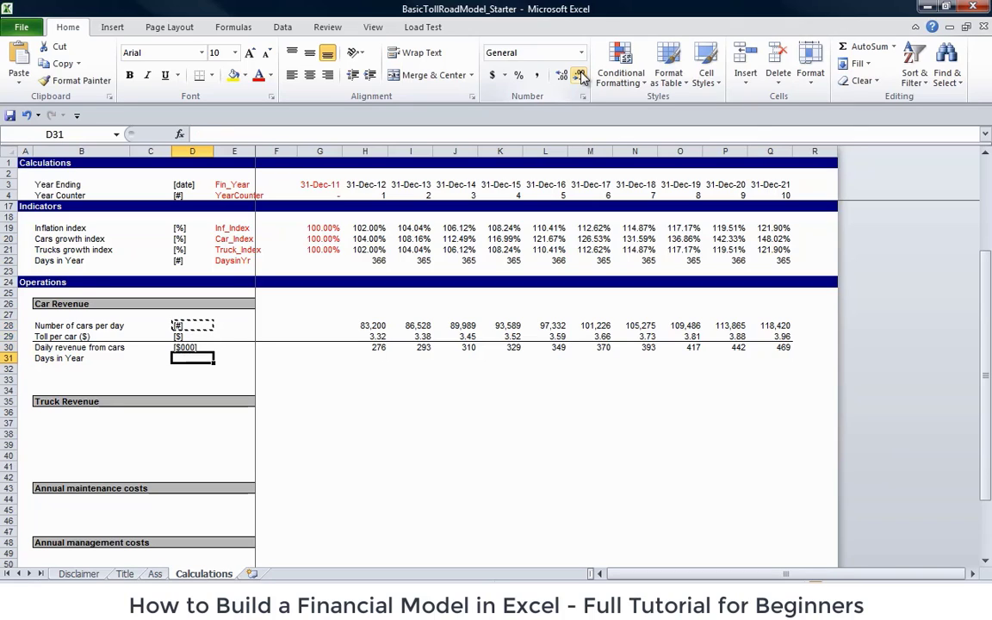
{"action": "key", "text": "ctrl+v"}
- Enter the label Annual Car Revenue in B32
{"action": "key", "text": "Left"}
{"action": "key", "text": "Left"}
{"action": "key", "text": "Down"}
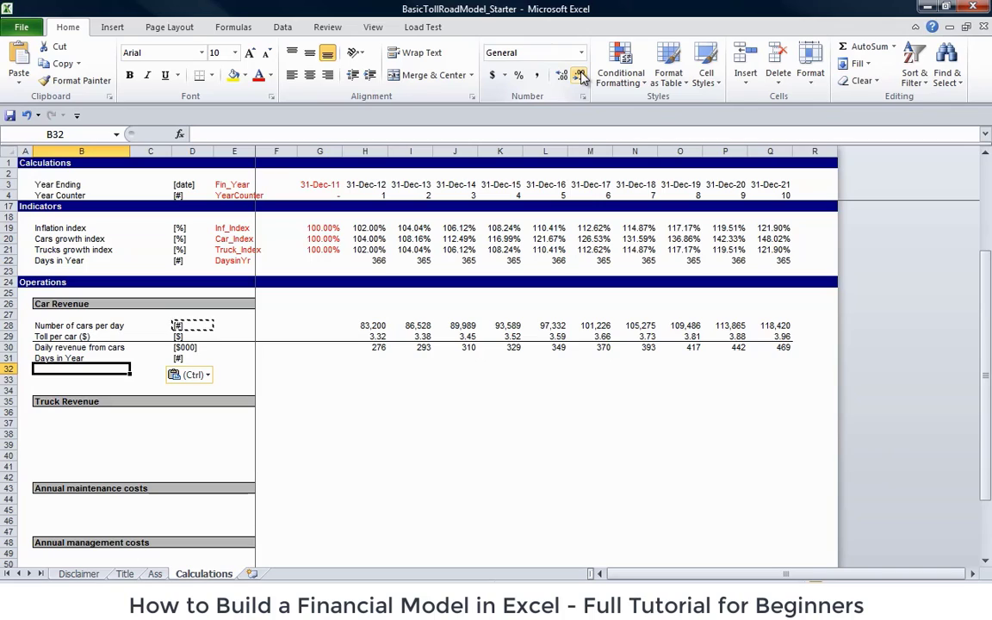
{"action": "type", "text": "Annual"}
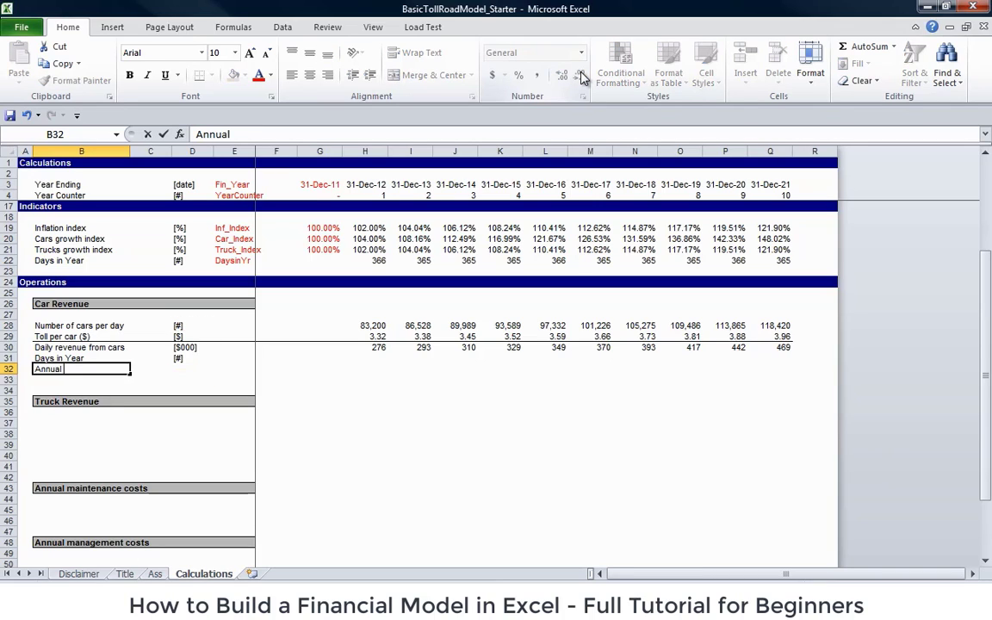
{"action": "type", "text": " Car Revenue"}
{"action": "key", "text": "Return"}
- Copy the [$000] unit from D30 to D32 for the Annual Car Revenue row
{"action": "key", "text": "Up"}
{"action": "key", "text": "Right"}
{"action": "key", "text": "Right"}
{"action": "key", "text": "Up"}
{"action": "key", "text": "Up"}
{"action": "key", "text": "ctrl+c"}
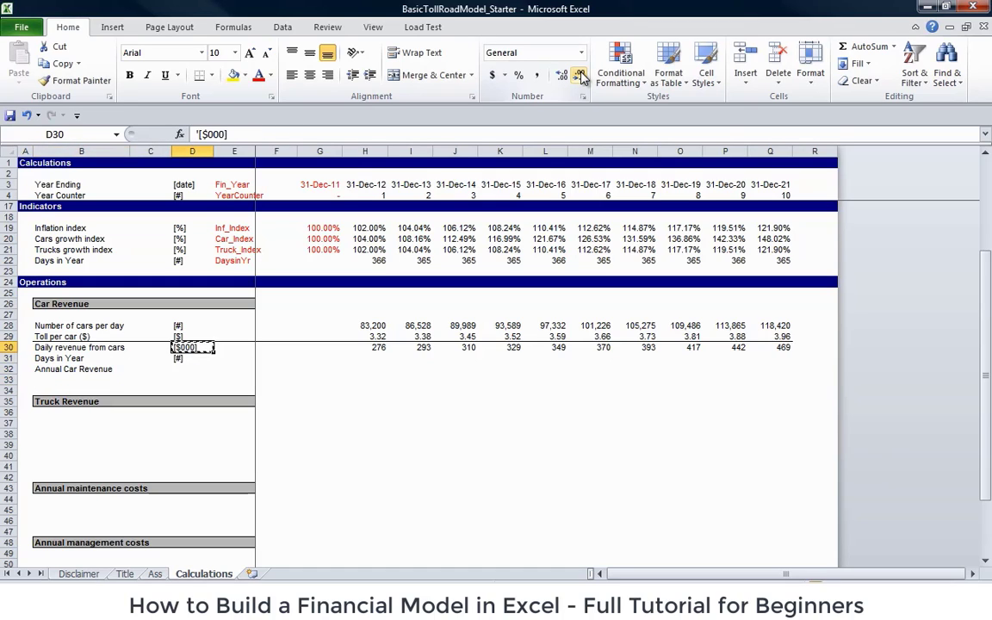
{"action": "key", "text": "Down"}
{"action": "key", "text": "Down"}
{"action": "key", "text": "Down"}
{"action": "key", "text": "Up"}
{"action": "key", "text": "ctrl+v"}
- Extend the top border of the Annual Car Revenue row across B32:C32 and E32:Q32
{"action": "key", "text": "Left"}
{"action": "key", "text": "shift+Left"}
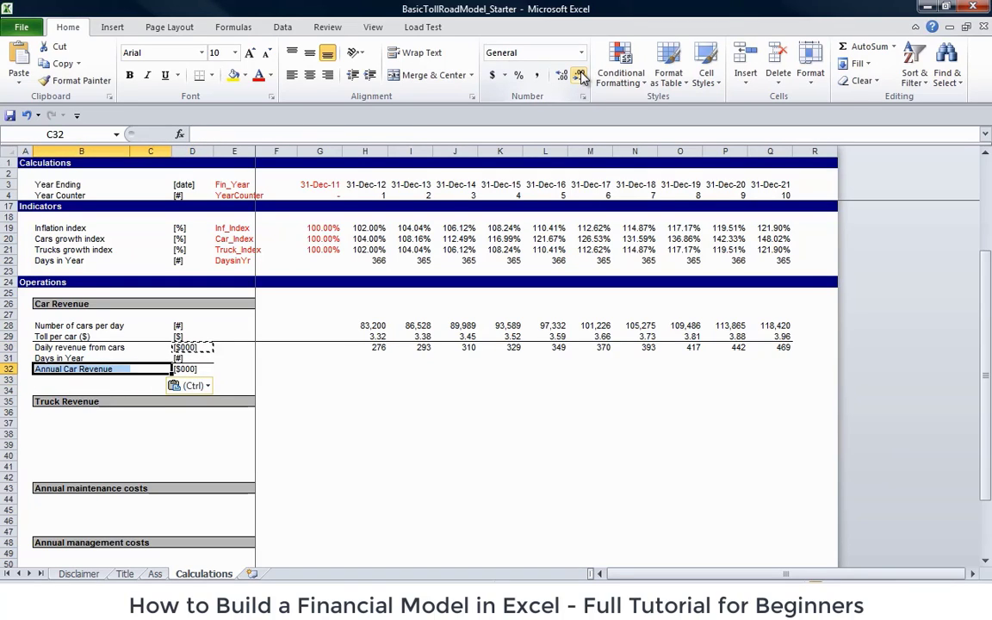
{"action": "key", "text": "Escape"}
{"action": "key", "text": "Right"}
{"action": "key", "text": "Right"}
{"action": "key", "text": "Right"}
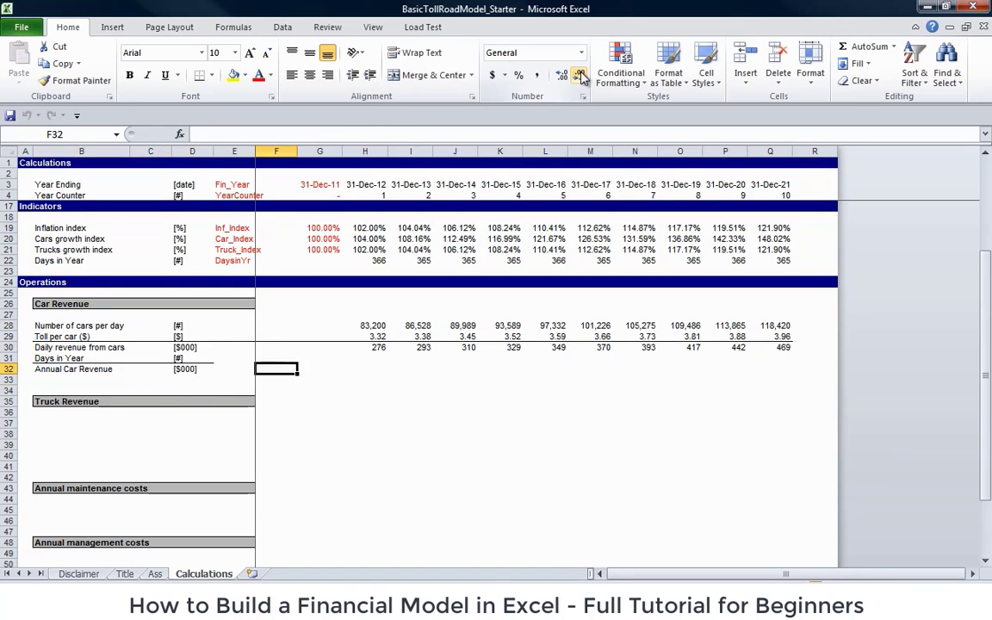
{"action": "key", "text": "Left"}
{"action": "key", "text": "shift+Right"}
{"action": "key", "text": "shift+Right"}
{"action": "key", "text": "shift+Right"}
{"action": "key", "text": "shift+Right"}
{"action": "key", "text": "shift+Right"}
{"action": "key", "text": "shift+Right"}
{"action": "key", "text": "shift+Right"}
{"action": "key", "text": "shift+Right"}
{"action": "key", "text": "shift+Right"}
{"action": "key", "text": "shift+Right"}
{"action": "key", "text": "shift+Right"}
{"action": "key", "text": "shift+Right"}
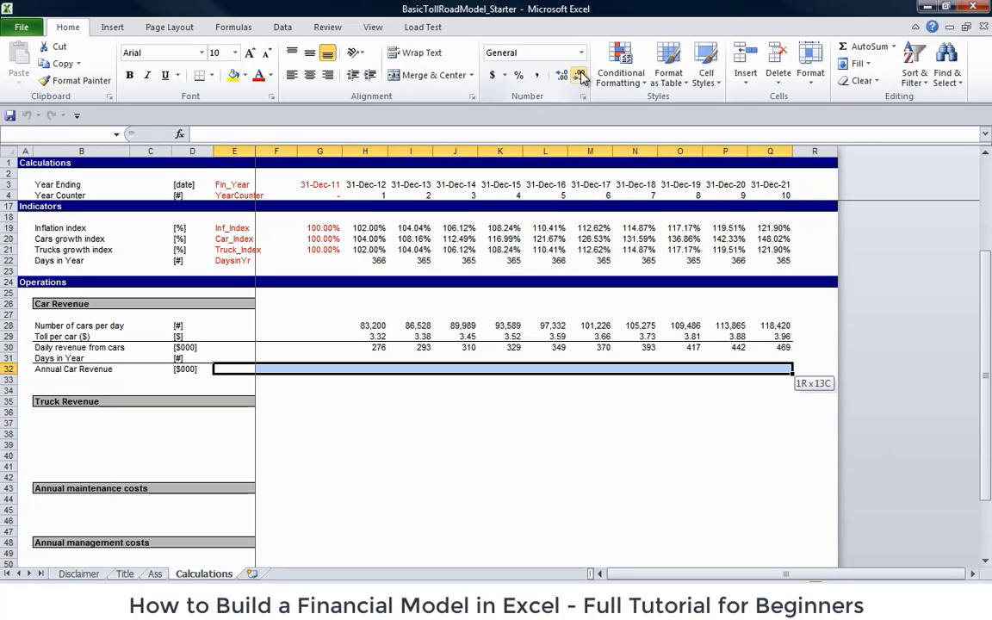
- Enter =DaysinYr in H31, referencing the named Days in Year row 22
{"action": "key", "text": "Up"}
{"action": "key", "text": "Right"}
{"action": "key", "text": "Right"}
{"action": "key", "text": "Right"}
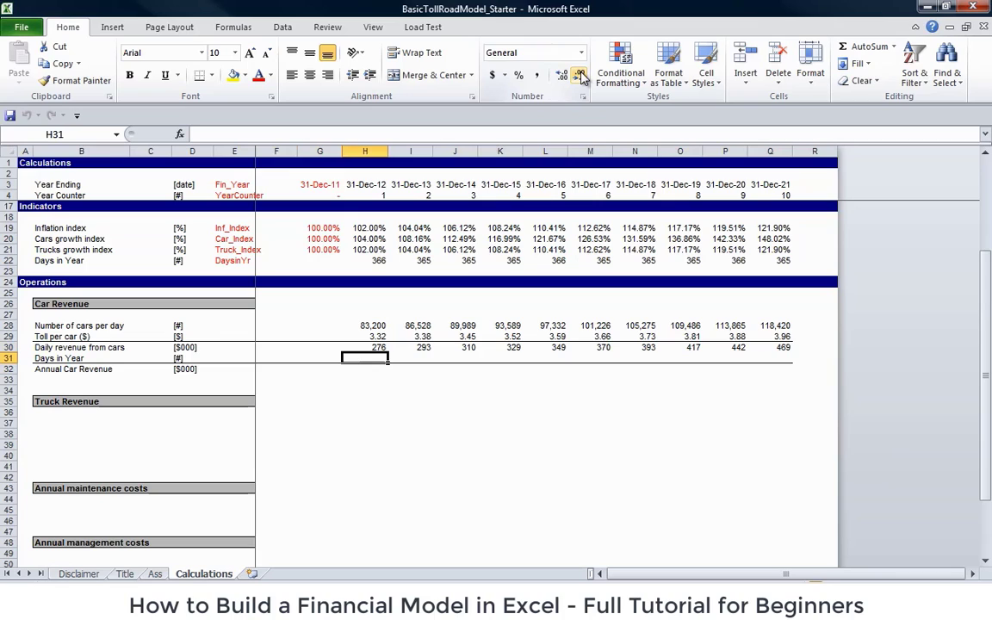
{"action": "type", "text": "="}
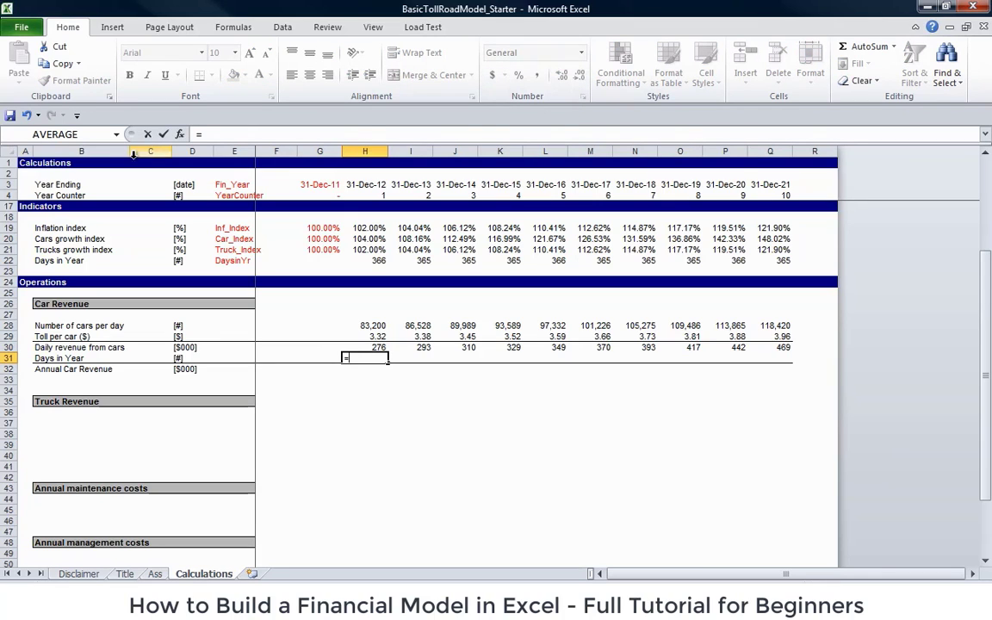
{"action": "left_click", "coordinate": [6, 260]}
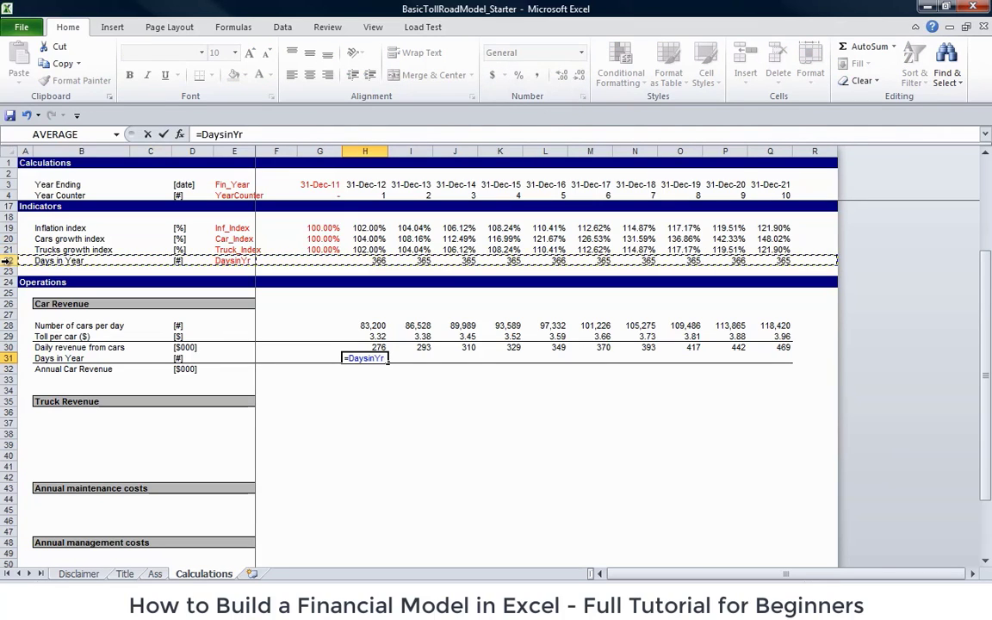
{"action": "key", "text": "Return"}
- Fill the days in year formula from H31 right across H31:Q31
{"action": "key", "text": "Up"}
{"action": "key", "text": "shift+Right"}
{"action": "key", "text": "shift+Right"}
{"action": "key", "text": "shift+Right"}
{"action": "key", "text": "shift+Right"}
{"action": "key", "text": "shift+Right"}
{"action": "key", "text": "shift+Right"}
{"action": "key", "text": "shift+Right"}
{"action": "key", "text": "shift+Right"}
{"action": "key", "text": "shift+Right"}
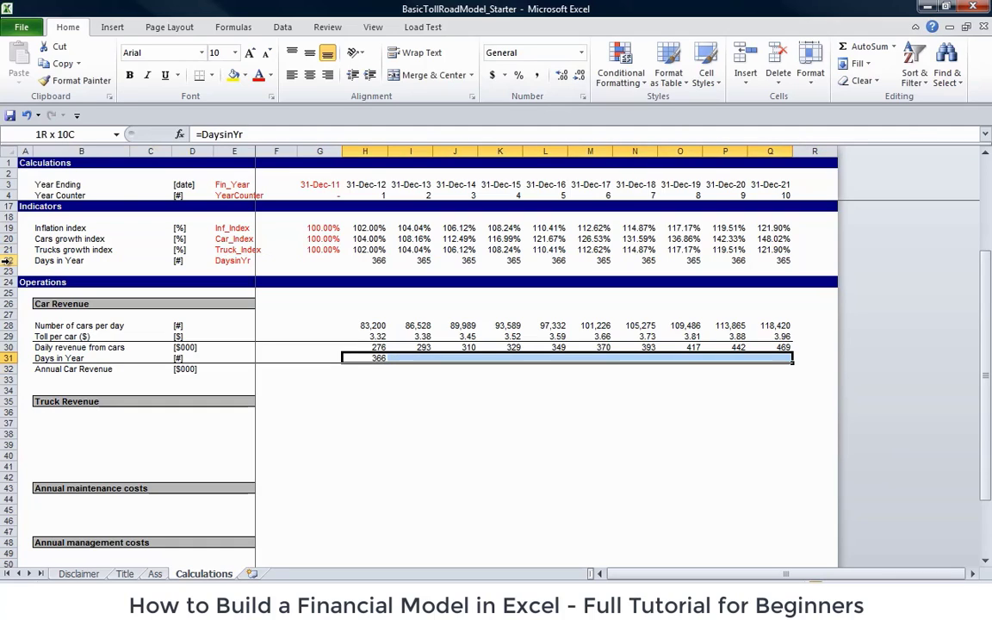
{"action": "key", "text": "ctrl+r"}
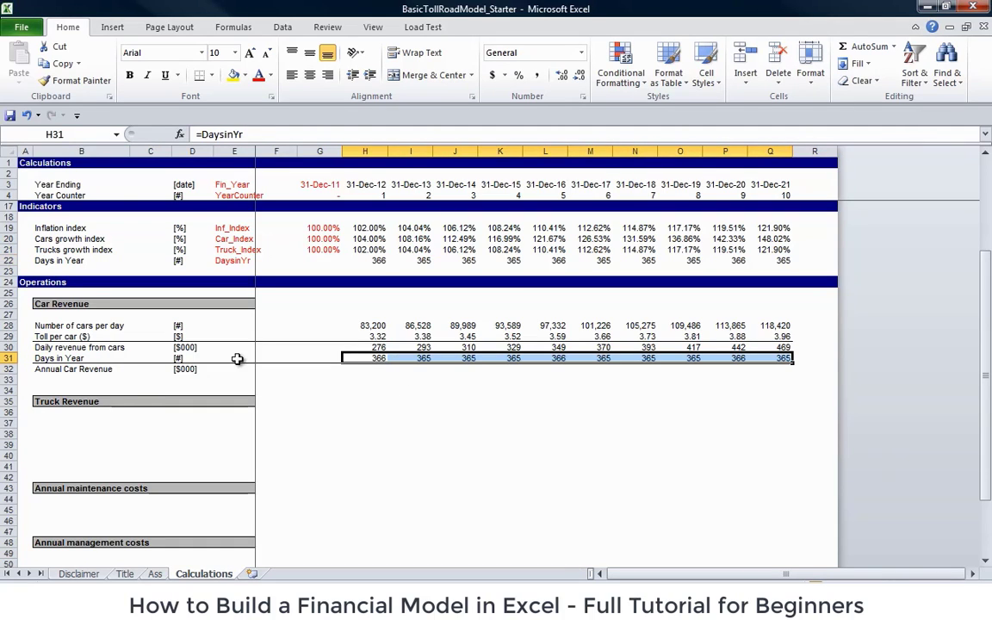
{"action": "left_click", "coordinate": [395, 382]}
{"action": "left_click", "coordinate": [375, 356]}
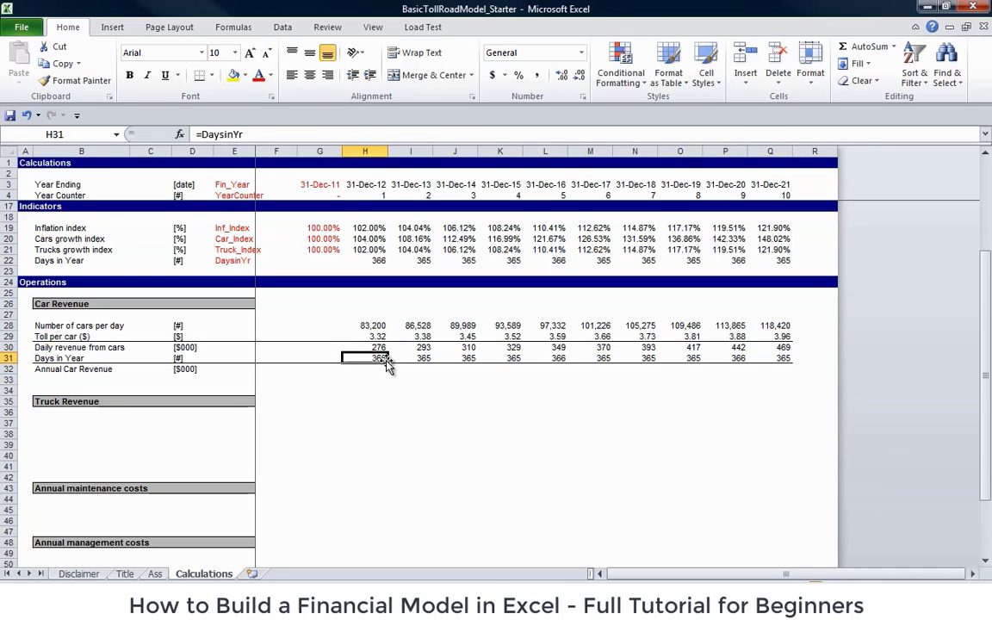
{"action": "left_click_drag", "start_coordinate": [388, 362], "coordinate": [784, 368]}
- Enter =H30*H31 in H32 to calculate the annual car revenue
{"action": "key", "text": "Down"}
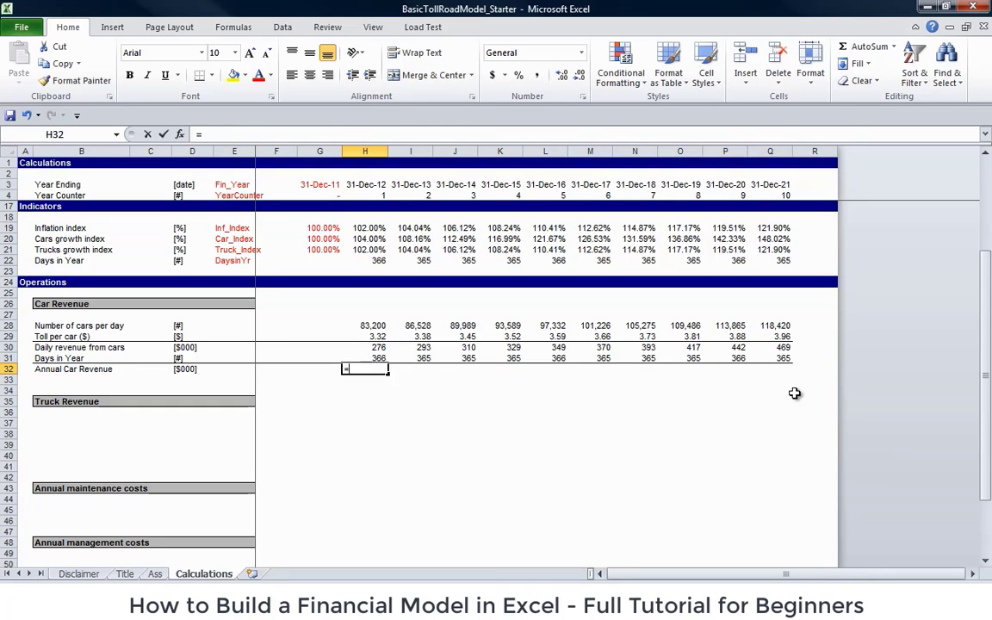
{"action": "type", "text": "="}
{"action": "key", "text": "Up"}
{"action": "key", "text": "Up"}
{"action": "type", "text": "*"}
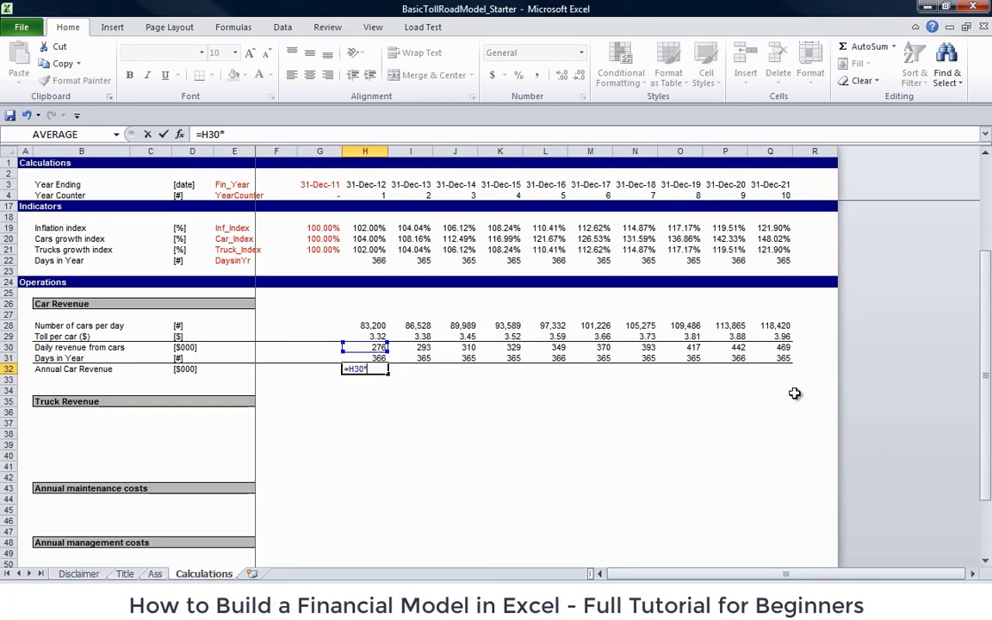
{"action": "key", "text": "Up"}
{"action": "key", "text": "ctrl+Return"}
- Fill the annual car revenue formula from H32 right across H32:Q32
{"action": "key", "text": "shift+Right"}
{"action": "key", "text": "shift+Right"}
{"action": "key", "text": "shift+Right"}
{"action": "key", "text": "shift+Right"}
{"action": "key", "text": "shift+Right"}
{"action": "key", "text": "shift+Right"}
{"action": "key", "text": "shift+Right"}
{"action": "key", "text": "shift+Right"}
{"action": "key", "text": "shift+Right"}
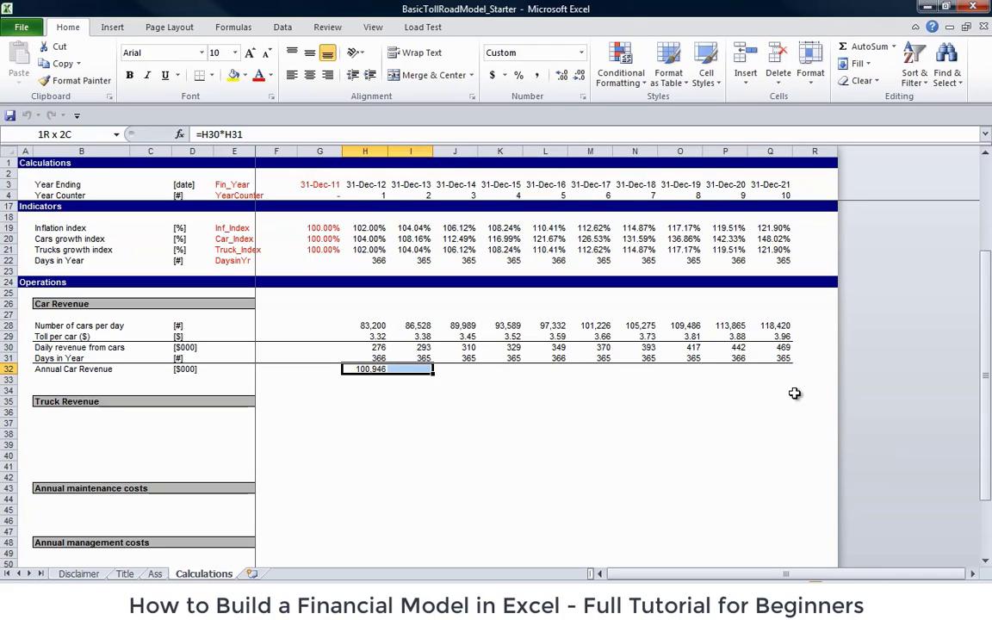
{"action": "key", "text": "ctrl+r"}
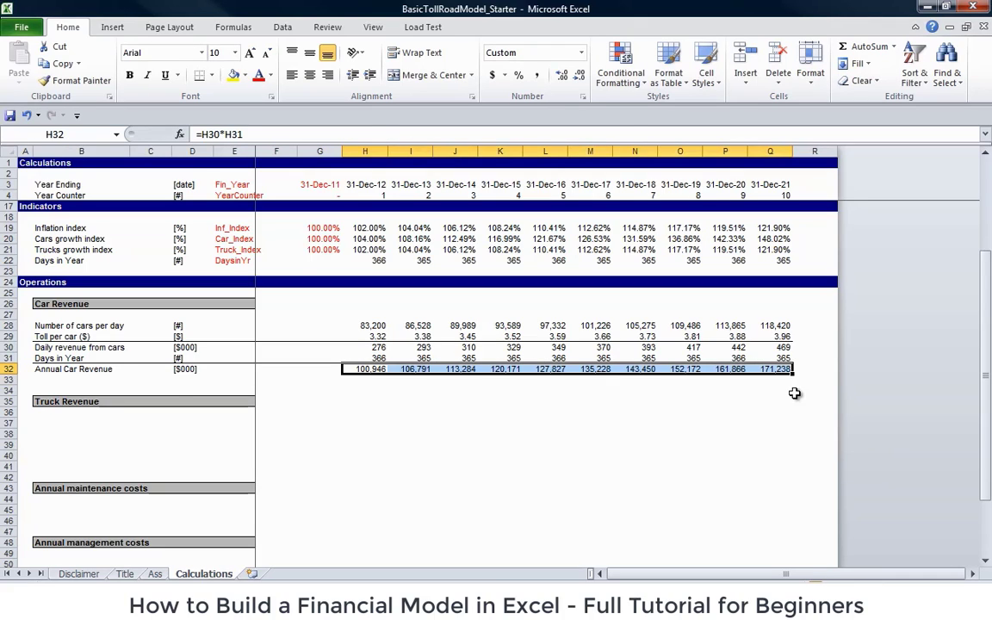
- Delete the empty row 33 between the Car Revenue block and the Truck Revenue heading
{"action": "key", "text": "ctrl+Left"}
{"action": "key", "text": "ctrl+Left"}
{"action": "key", "text": "ctrl+Left"}
{"action": "key", "text": "Down"}
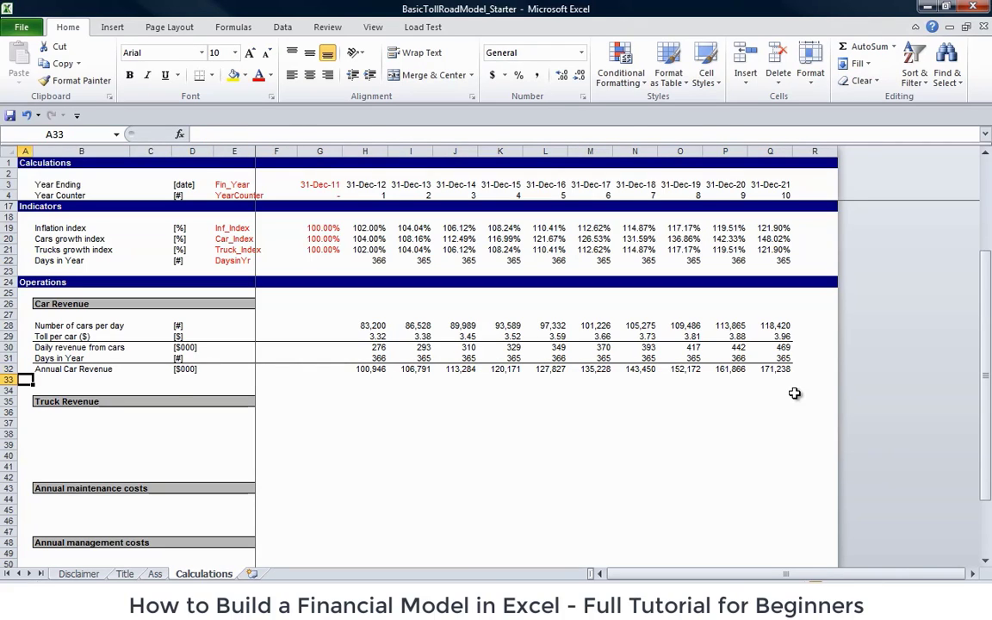
{"action": "key", "text": "shift+space"}
{"action": "key", "text": "ctrl+minus"}
{"action": "key", "text": "Up"}
{"action": "key", "text": "Up"}
{"action": "key", "text": "Up"}
{"action": "key", "text": "Up"}
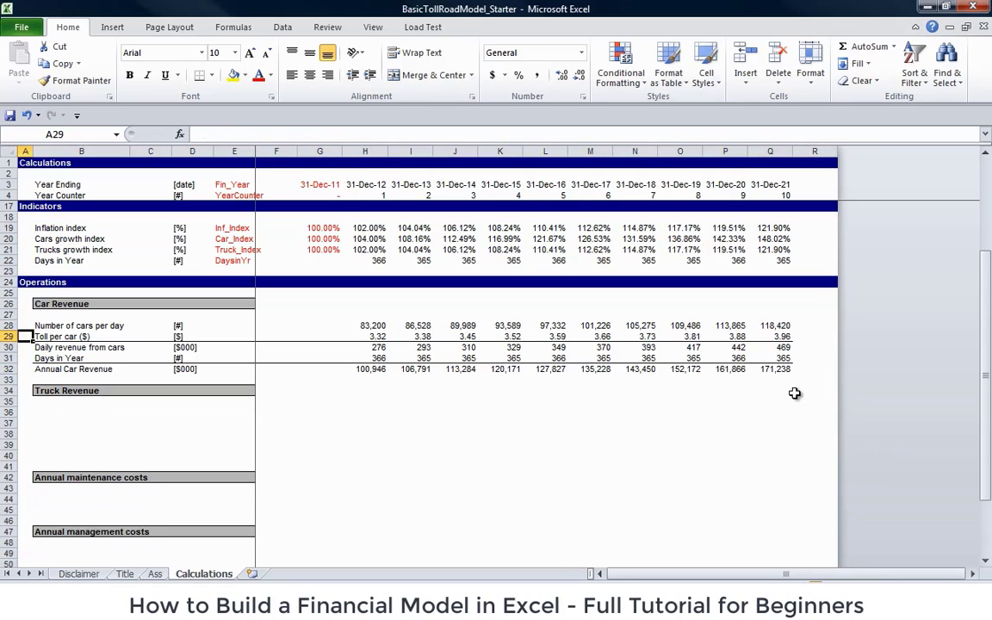
{"action": "key", "text": "Up"}
{"action": "key", "text": "Right"}
{"action": "key", "text": "shift+space"}
{"action": "key", "text": "shift+Down"}
{"action": "key", "text": "shift+Down"}
{"action": "key", "text": "shift+Down"}
{"action": "key", "text": "shift+Down"}
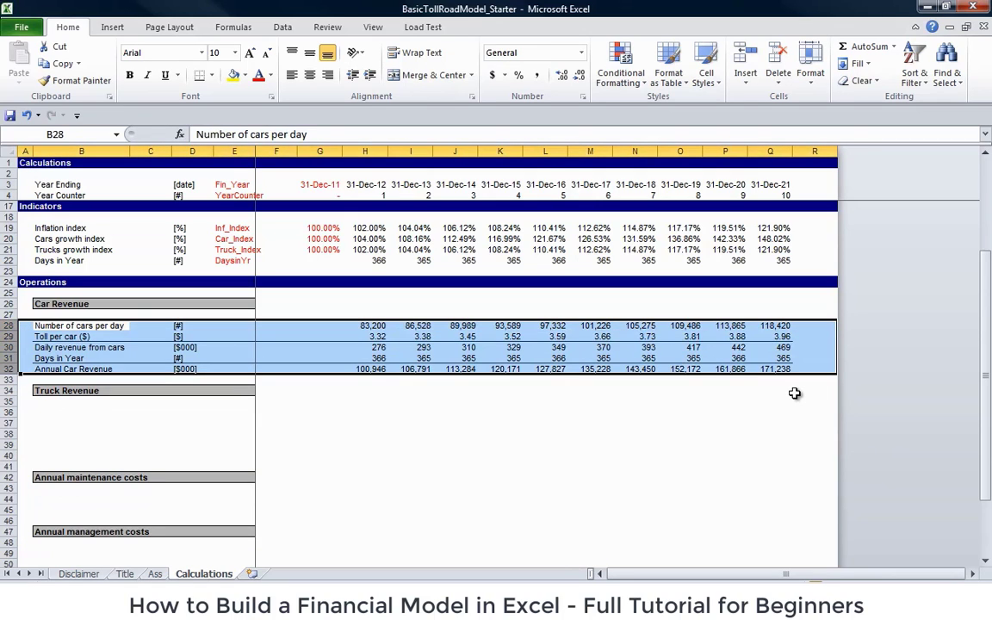
{"action": "key", "text": "Left"}
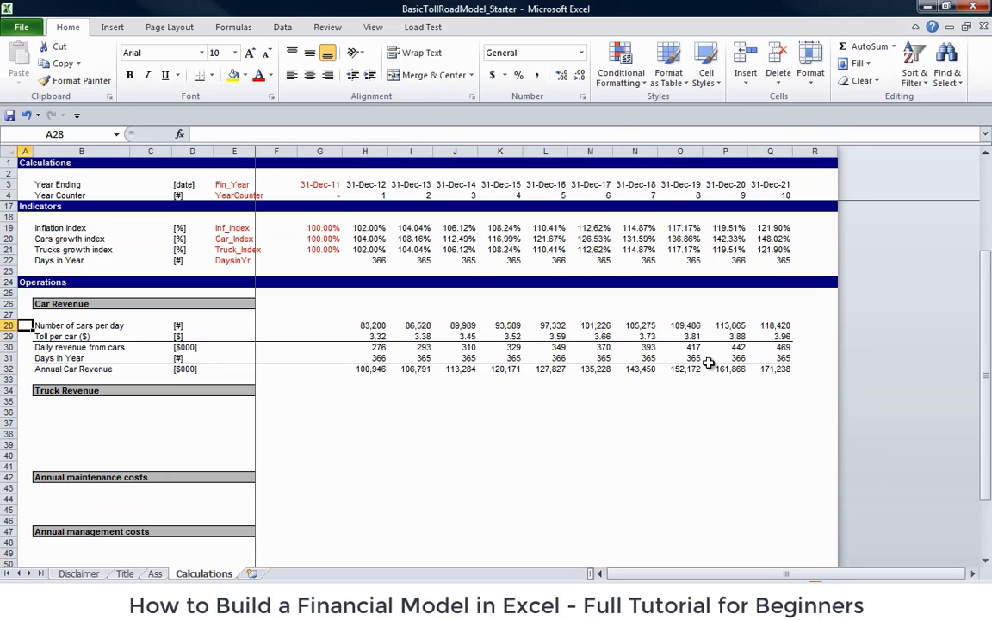
- Copy the Car Revenue rows 28:32 into the Truck Revenue block, starting at row 36
{"action": "left_click_drag", "start_coordinate": [7, 325], "coordinate": [7, 369]}
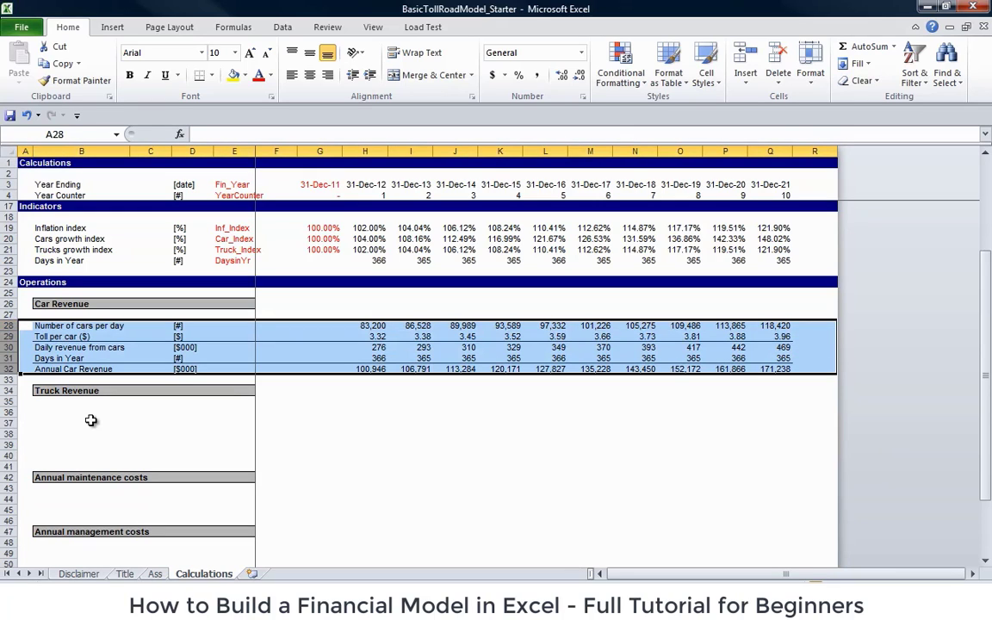
{"action": "key", "text": "ctrl+c"}
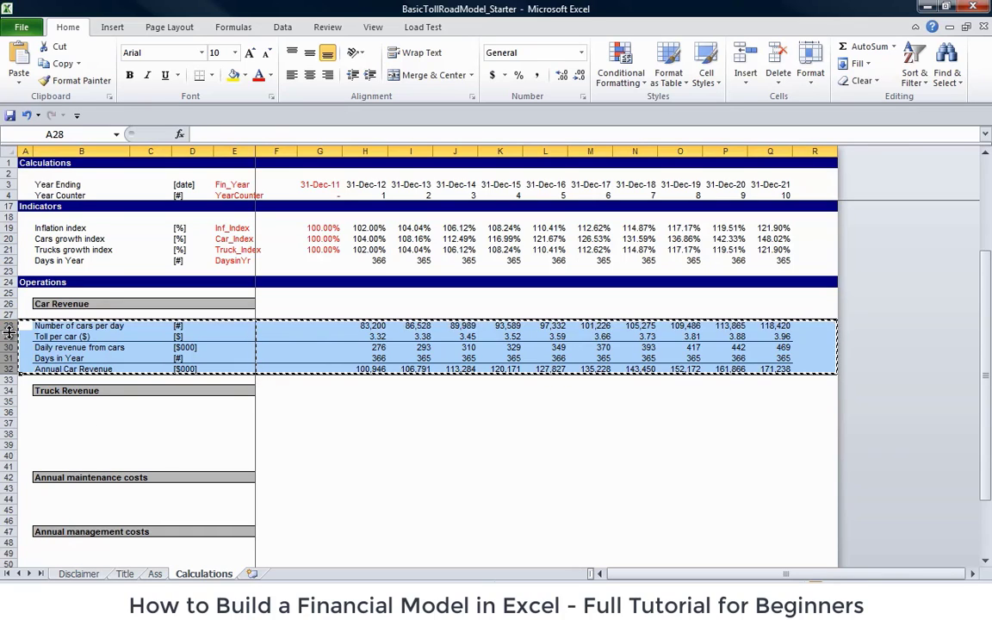
{"action": "left_click_drag", "start_coordinate": [9, 327], "coordinate": [9, 365]}
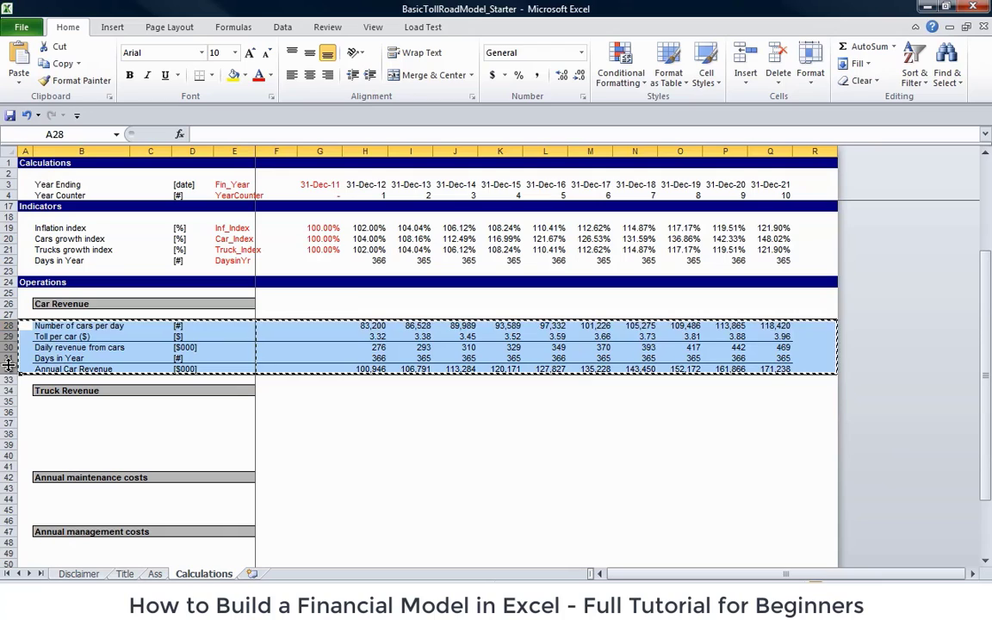
{"action": "left_click", "coordinate": [26, 413]}
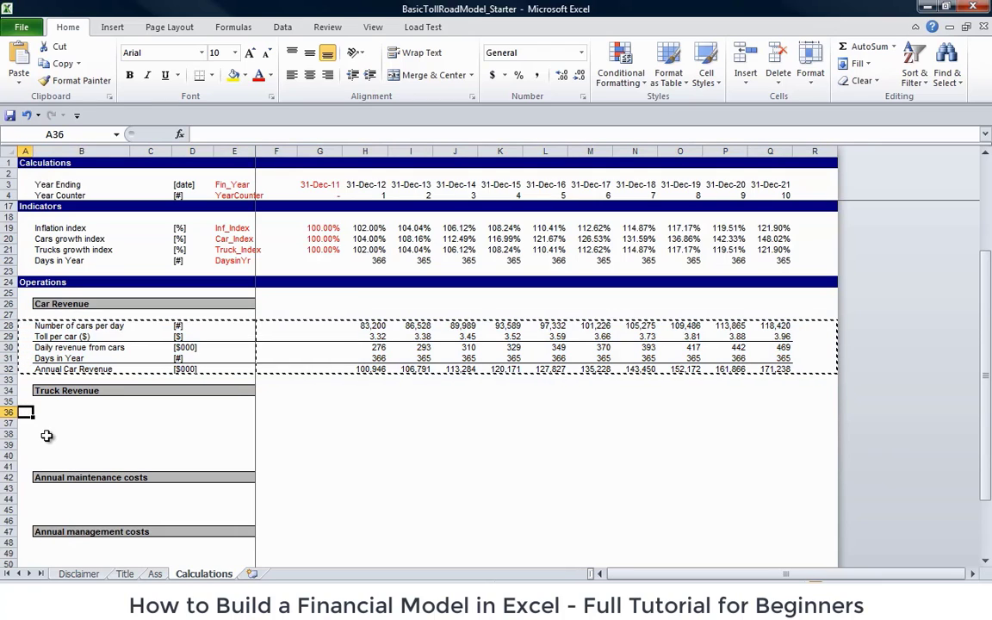
{"action": "key", "text": "ctrl+v"}
- Change the copied label in B36 to Number of truck per day
{"action": "key", "text": "Right"}
{"action": "key", "text": "Right"}
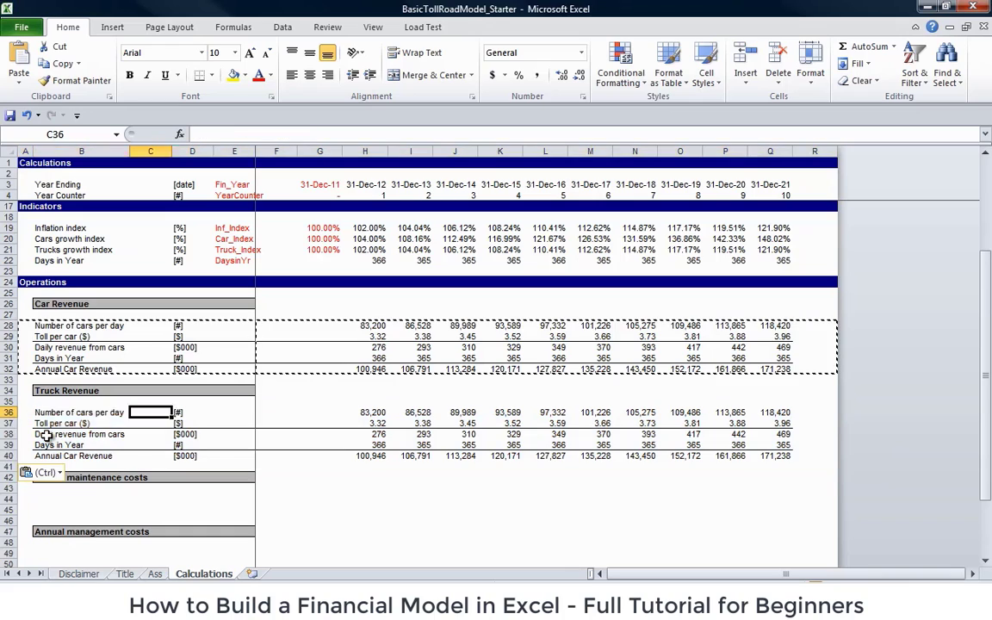
{"action": "key", "text": "Left"}
{"action": "key", "text": "F2"}
{"action": "key", "text": "ctrl+Left"}
{"action": "key", "text": "ctrl+Left"}
{"action": "key", "text": "ctrl+shift+Left"}
{"action": "type", "text": "truck"}
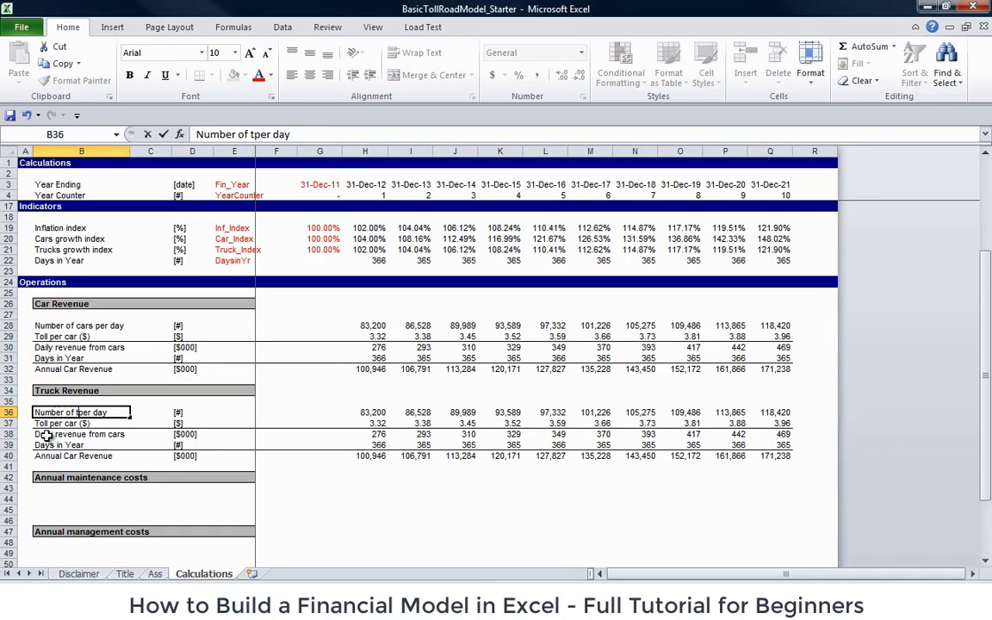
{"action": "key", "text": "Return"}
- Change the copied label in B37 to Toll per truck ($)
{"action": "key", "text": "F2"}
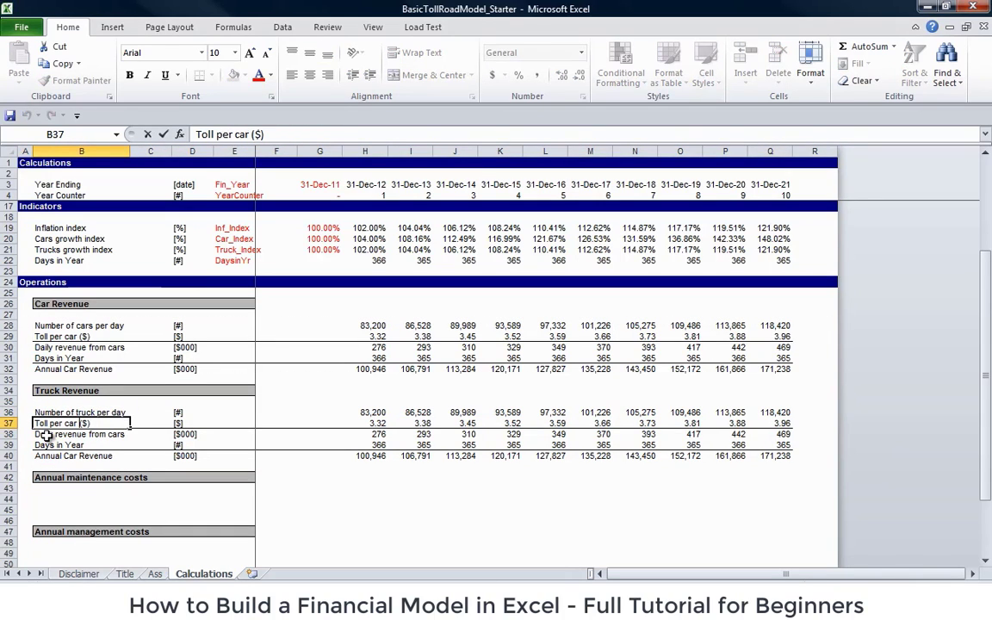
{"action": "key", "text": "ctrl+Left"}
{"action": "key", "text": "ctrl+Left"}
{"action": "key", "text": "ctrl+shift+Left"}
{"action": "type", "text": "truck"}
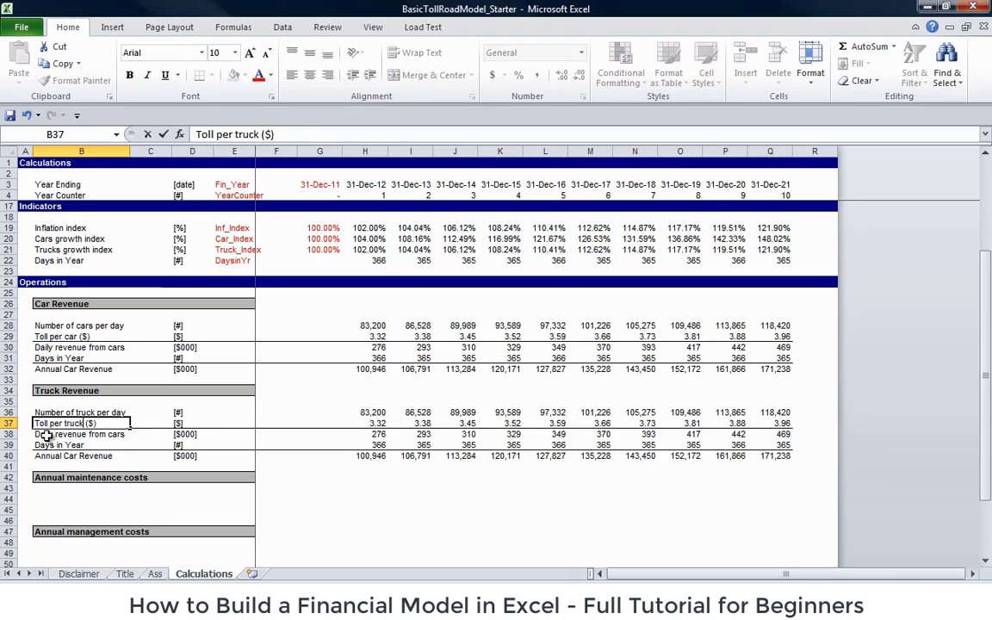
{"action": "key", "text": "Return"}
- Change the copied label in B38 to Daily revenue from truck
{"action": "key", "text": "F2"}
{"action": "key", "text": "ctrl+Left"}
{"action": "key", "text": "ctrl+Left"}
{"action": "key", "text": "ctrl+shift+Left"}
{"action": "type", "text": "truck"}
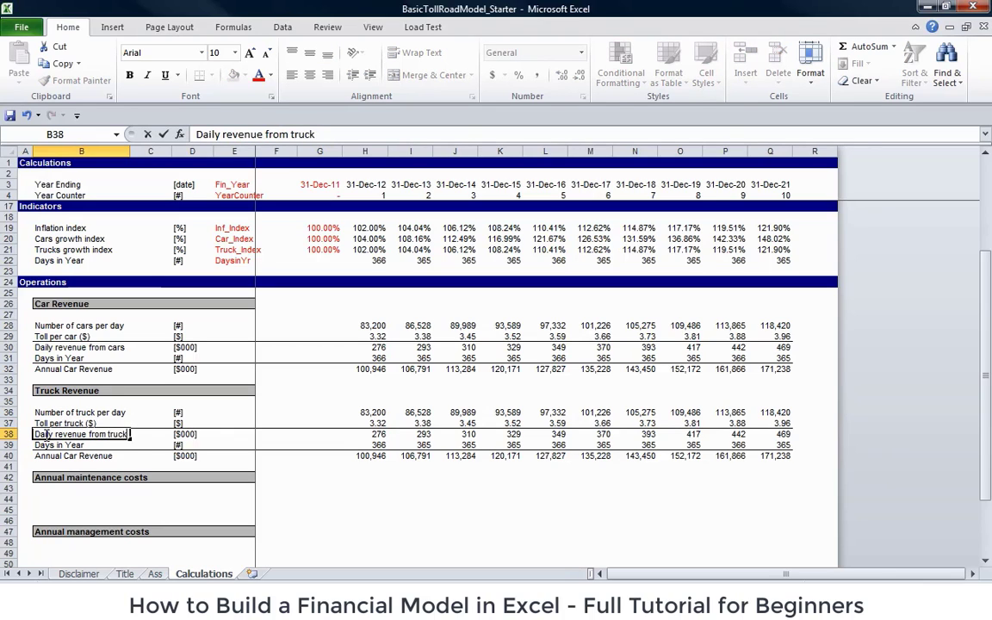
{"action": "key", "text": "Return"}
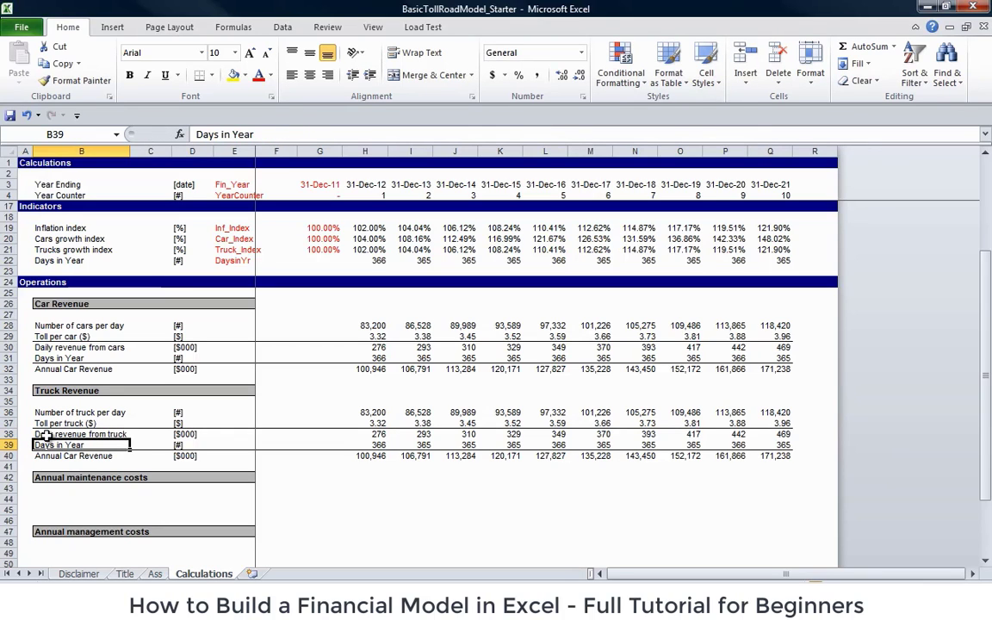
- Change the copied label in B40 to Annual Truck Revenue
{"action": "key", "text": "Down"}
{"action": "key", "text": "F2"}
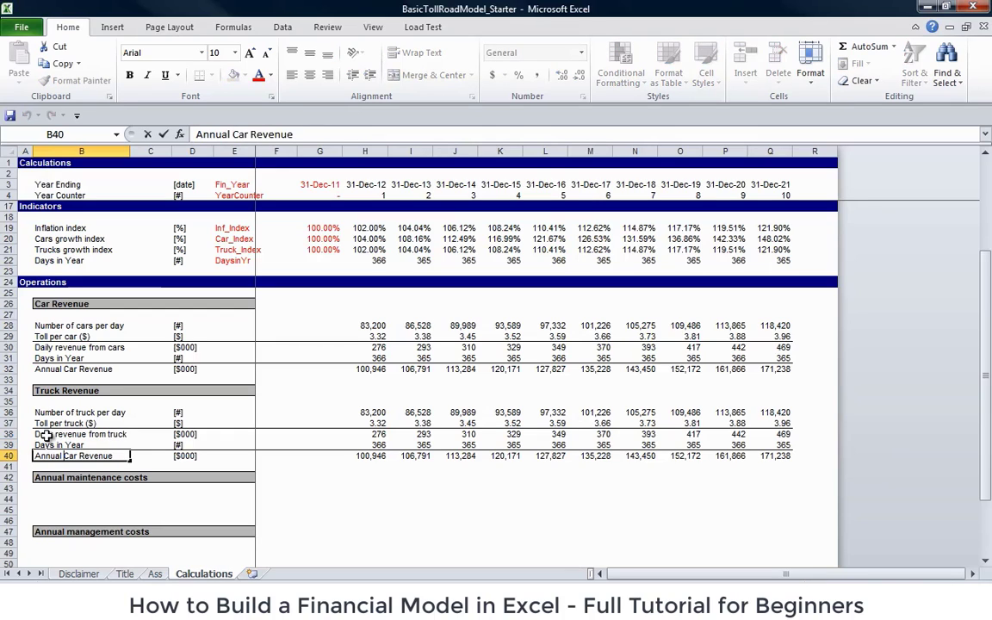
{"action": "key", "text": "shift+Right"}
{"action": "key", "text": "shift+Right"}
{"action": "key", "text": "shift+Right"}
{"action": "type", "text": "Truck"}
{"action": "key", "text": "Return"}
- Edit the first truck count formula in H36, replacing NoCarsperday with NoTrucksperday
{"action": "key", "text": "Up"}
{"action": "key", "text": "Right"}
{"action": "key", "text": "Right"}
{"action": "key", "text": "Right"}
{"action": "key", "text": "Right"}
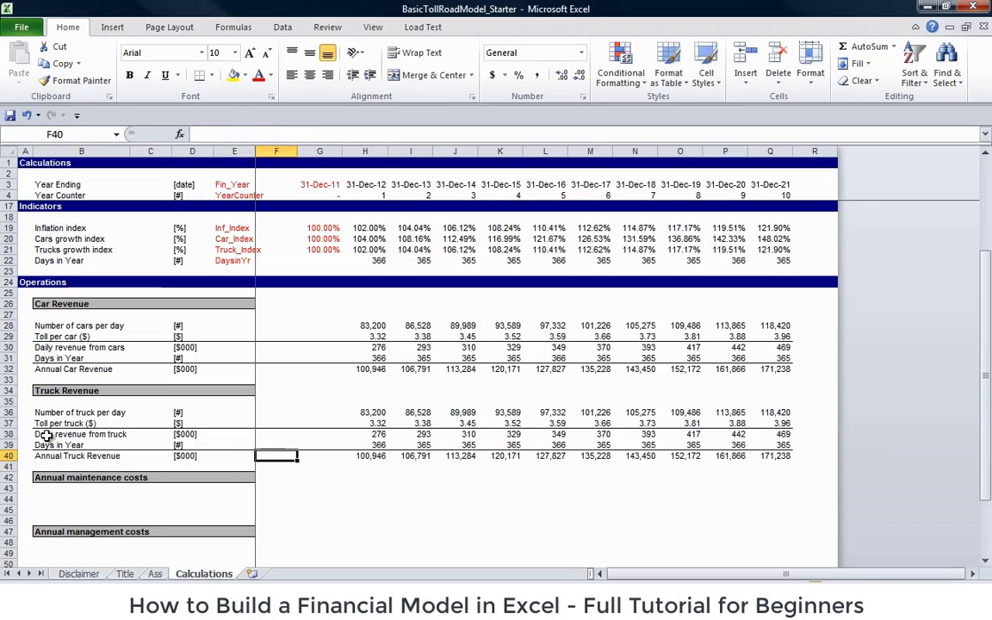
{"action": "key", "text": "Right"}
{"action": "key", "text": "Right"}
{"action": "key", "text": "Up"}
{"action": "key", "text": "Up"}
{"action": "key", "text": "Up"}
{"action": "key", "text": "Up"}
{"action": "key", "text": "F2"}
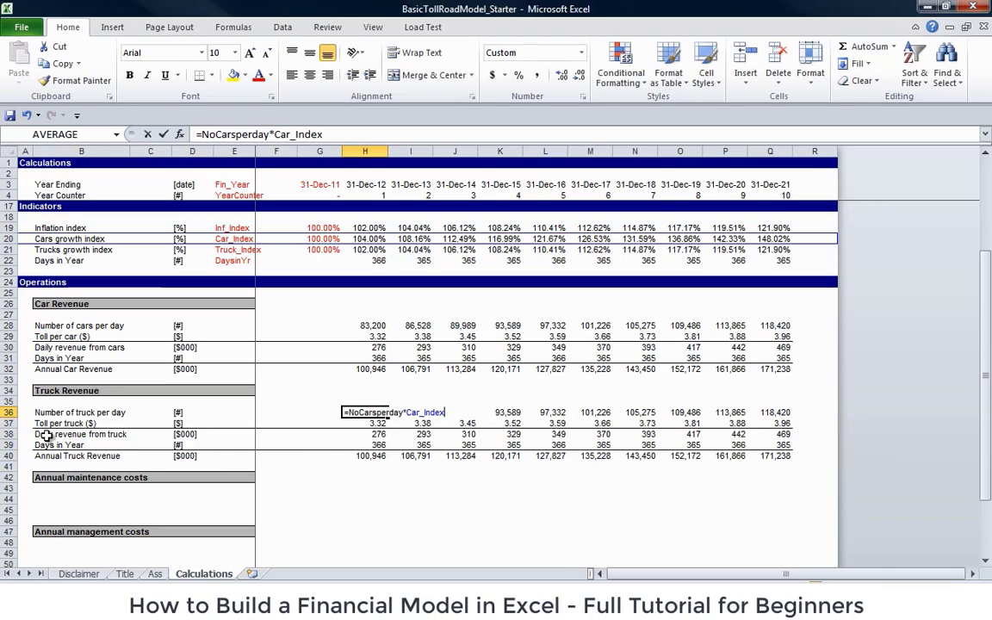
{"action": "key", "text": "Left"}
{"action": "key", "text": "Left"}
{"action": "key", "text": "Left"}
{"action": "key", "text": "Left"}
{"action": "key", "text": "Left"}
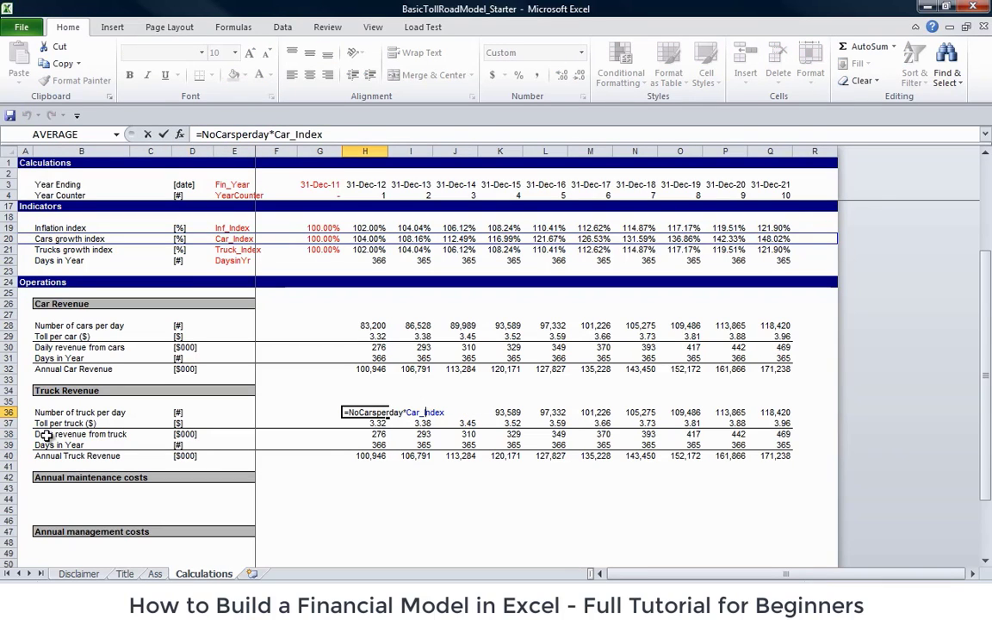
{"action": "key", "text": "Left"}
{"action": "key", "text": "Left"}
{"action": "key", "text": "Left"}
{"action": "key", "text": "Left"}
{"action": "key", "text": "Left"}
{"action": "key", "text": "Left"}
{"action": "key", "text": "Left"}
{"action": "key", "text": "Left"}
{"action": "key", "text": "Left"}
{"action": "key", "text": "Left"}
{"action": "key", "text": "Left"}
{"action": "key", "text": "BackSpace"}
{"action": "key", "text": "BackSpace"}
{"action": "key", "text": "BackSpace"}
{"action": "key", "text": "BackSpace"}
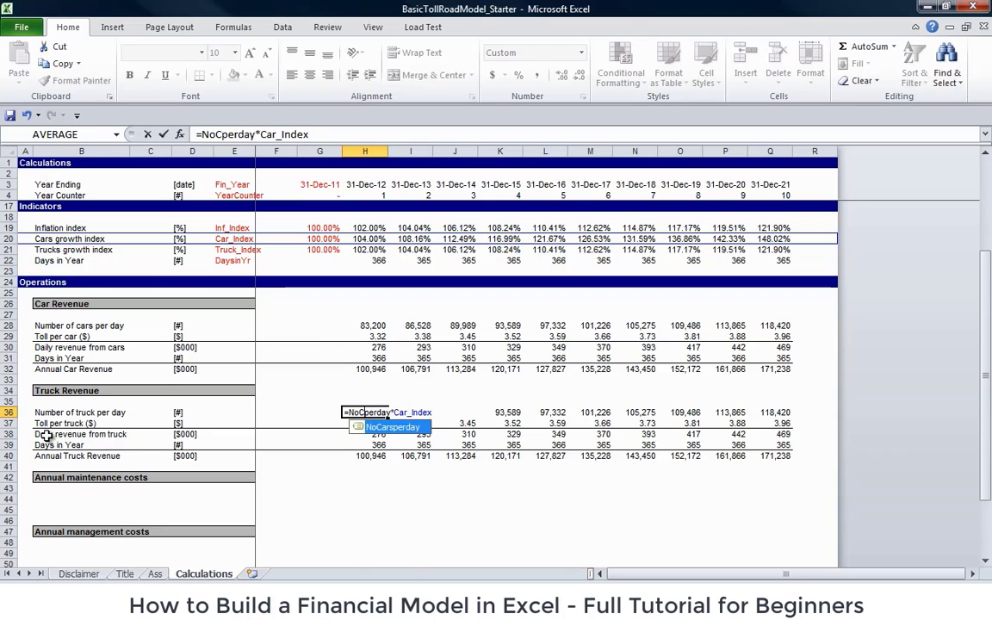
{"action": "type", "text": "trucks"}
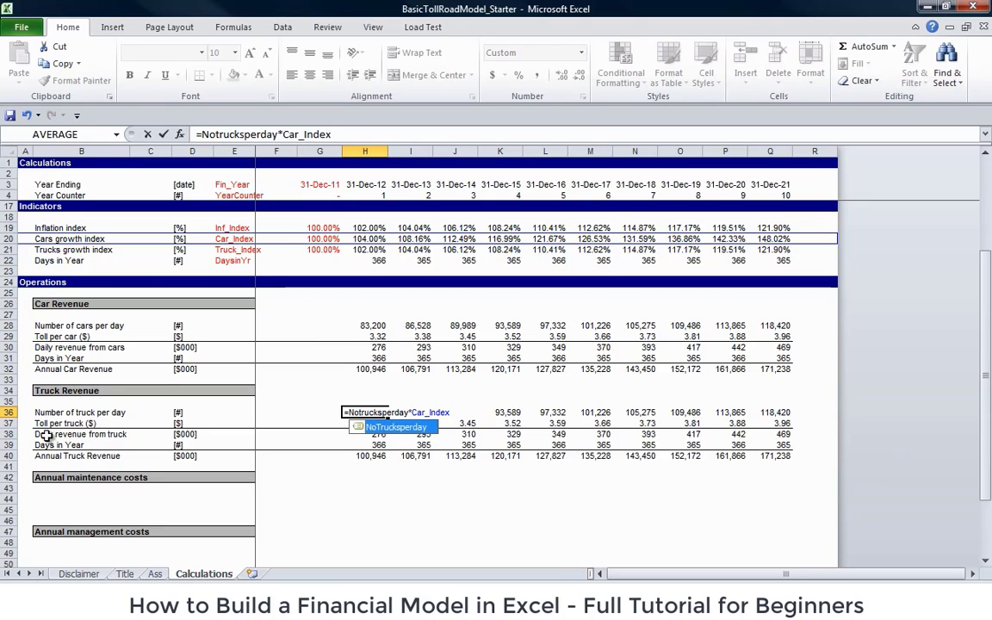
- Replace Car_Index with Truck_Index in the H36 formula and commit it
{"action": "key", "text": "Right"}
{"action": "key", "text": "Right"}
{"action": "key", "text": "Right"}
{"action": "key", "text": "Right"}
{"action": "key", "text": "Right"}
{"action": "key", "text": "Right"}
{"action": "key", "text": "Right"}
{"action": "key", "text": "Right"}
{"action": "key", "text": "Right"}
{"action": "key", "text": "Right"}
{"action": "key", "text": "BackSpace"}
{"action": "key", "text": "BackSpace"}
{"action": "key", "text": "BackSpace"}
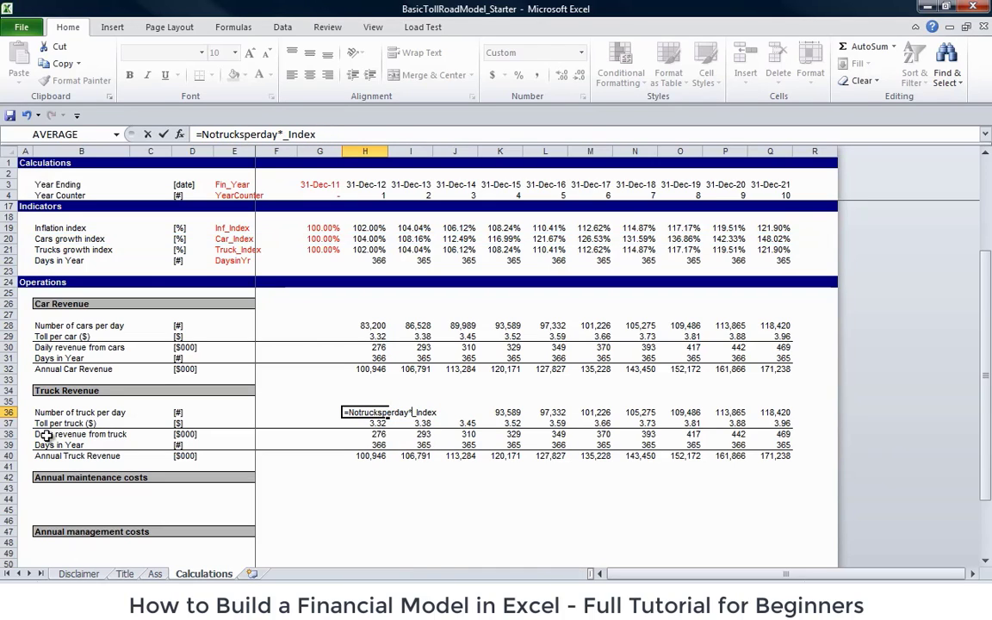
{"action": "type", "text": "truck"}
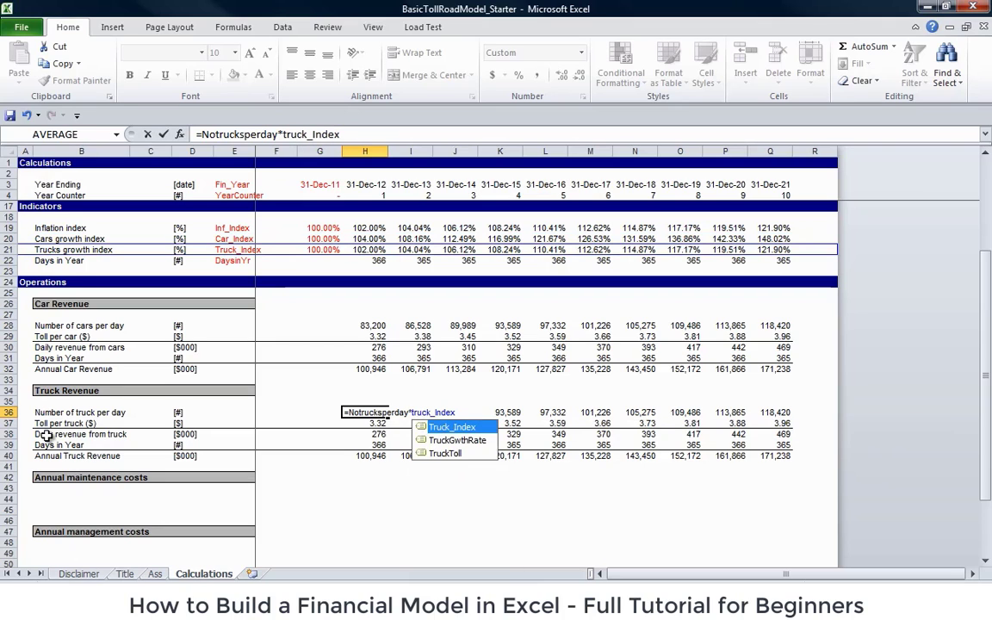
{"action": "key", "text": "Return"}
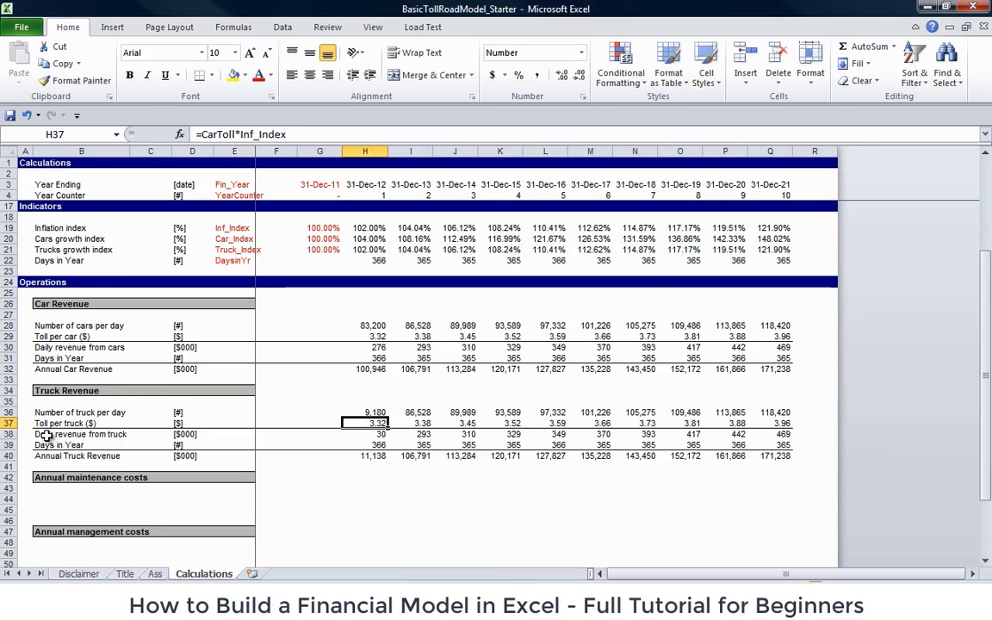
- Change the truck toll formula in H37 to =TruckToll*Inf_Index
{"action": "key", "text": "F2"}
{"action": "key", "text": "Left"}
{"action": "key", "text": "Left"}
{"action": "key", "text": "Left"}
{"action": "key", "text": "Left"}
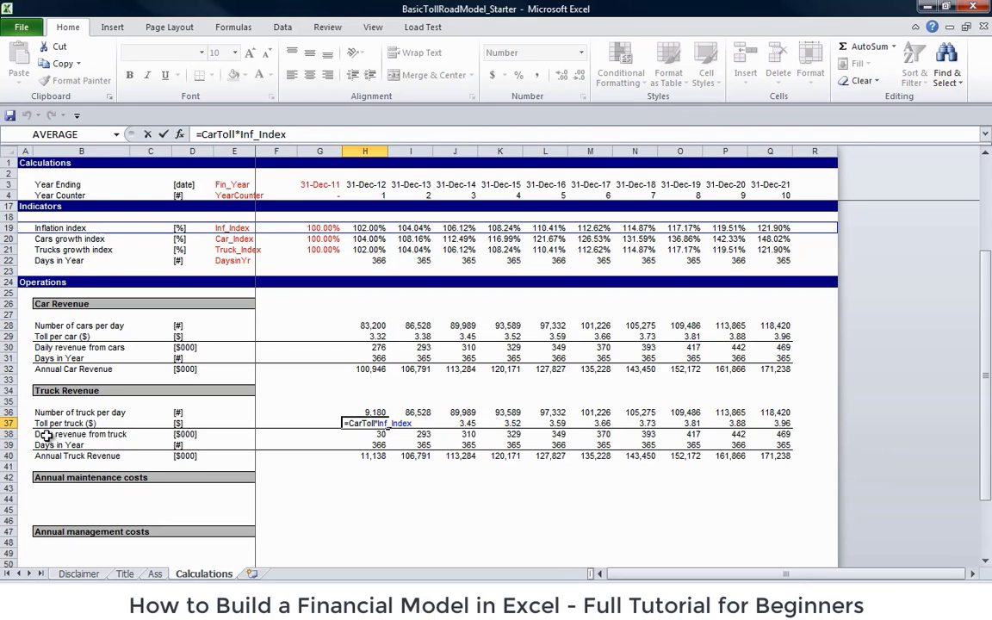
{"action": "key", "text": "BackSpace"}
{"action": "key", "text": "BackSpace"}
{"action": "key", "text": "BackSpace"}
{"action": "type", "text": "truc"}
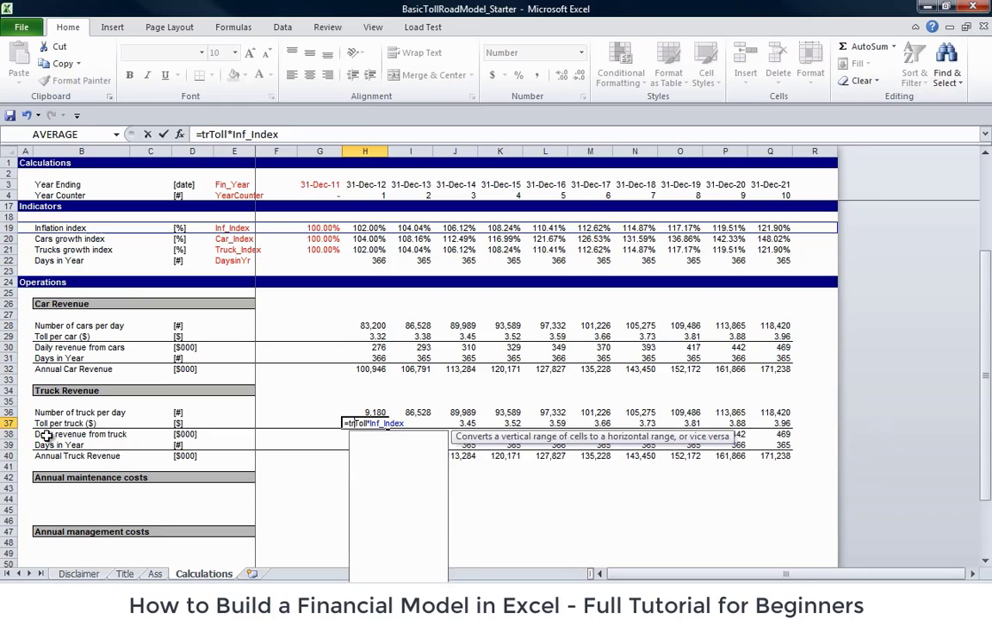
{"action": "type", "text": "k"}
{"action": "key", "text": "Return"}
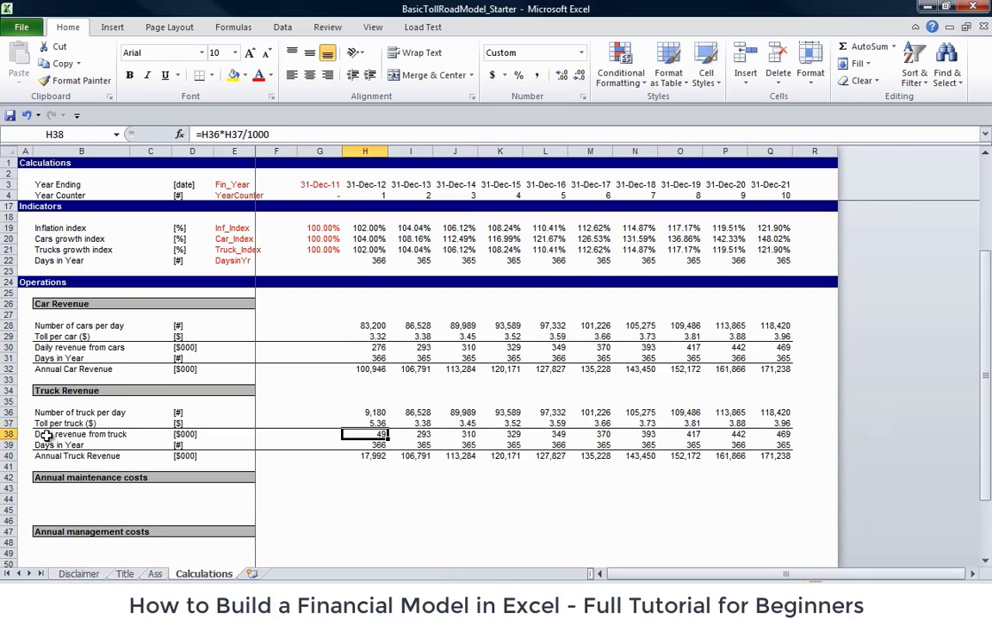
- Fill the truck count and truck toll formulas from H36:H37 right across to column Q
{"action": "key", "text": "Down"}
{"action": "key", "text": "Up"}
{"action": "key", "text": "Up"}
{"action": "key", "text": "Up"}
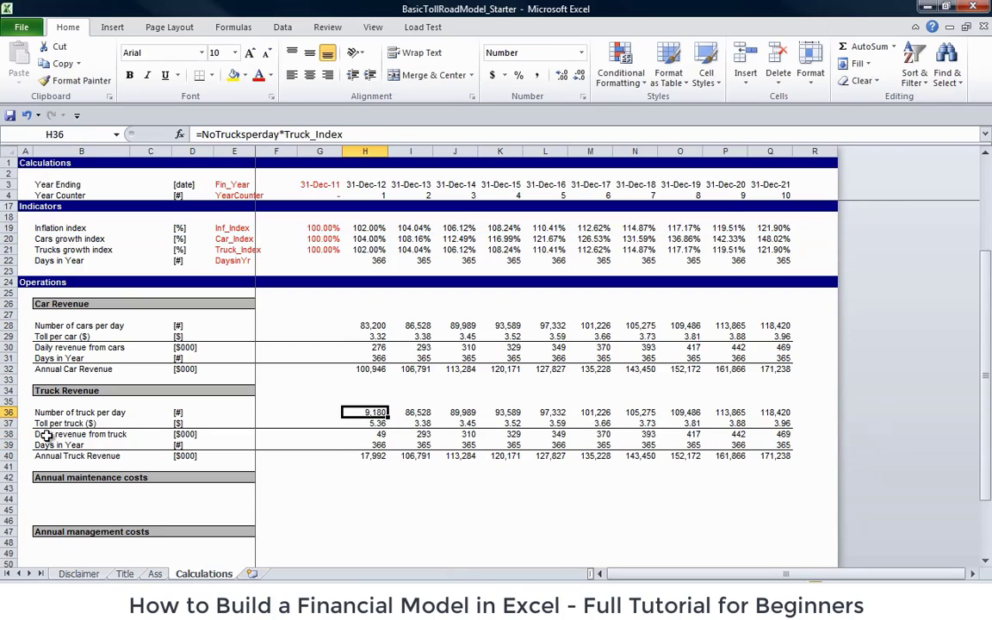
{"action": "key", "text": "shift+Down"}
{"action": "key", "text": "ctrl+shift+Right"}
{"action": "key", "text": "ctrl+r"}
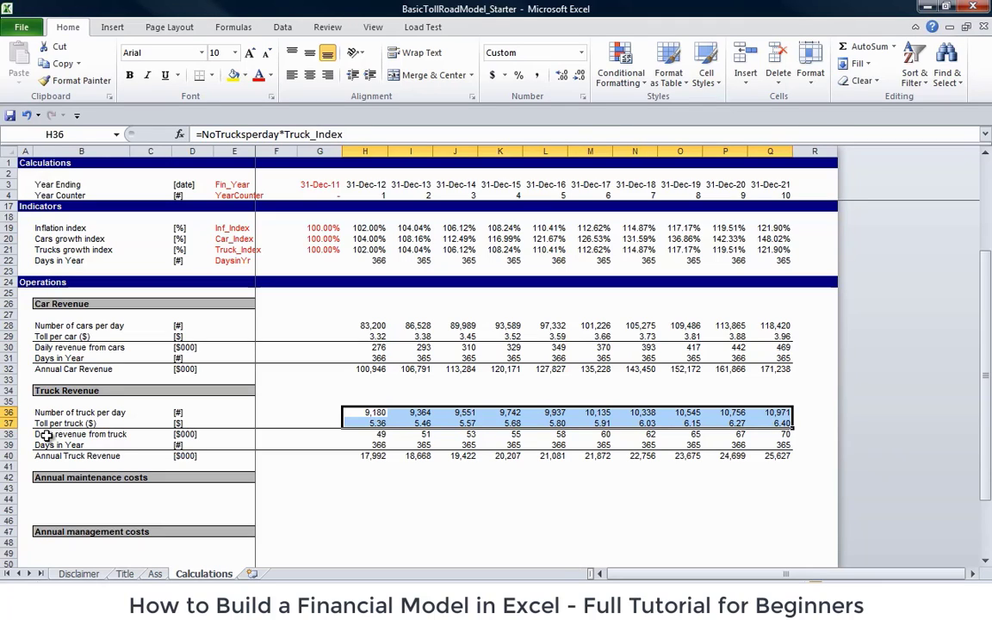
- Check the Days in Year formulas in row 39 and look over the cost sections below the Truck Revenue block
{"action": "key", "text": "Down"}
{"action": "key", "text": "Down"}
{"action": "key", "text": "Down"}
{"action": "key", "text": "Right"}
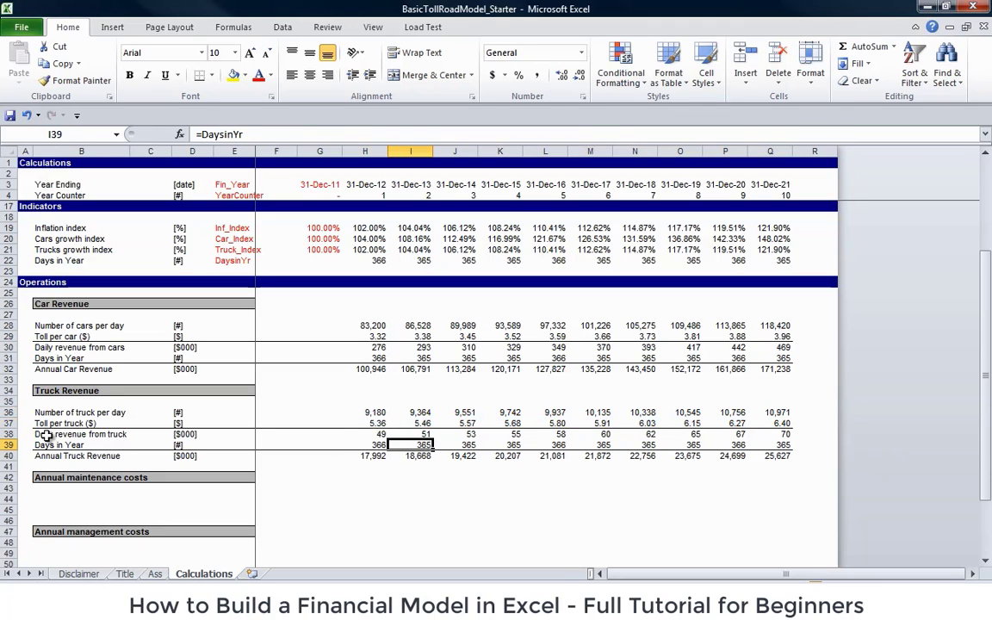
{"action": "key", "text": "Left"}
{"action": "key", "text": "Left"}
{"action": "key", "text": "Right"}
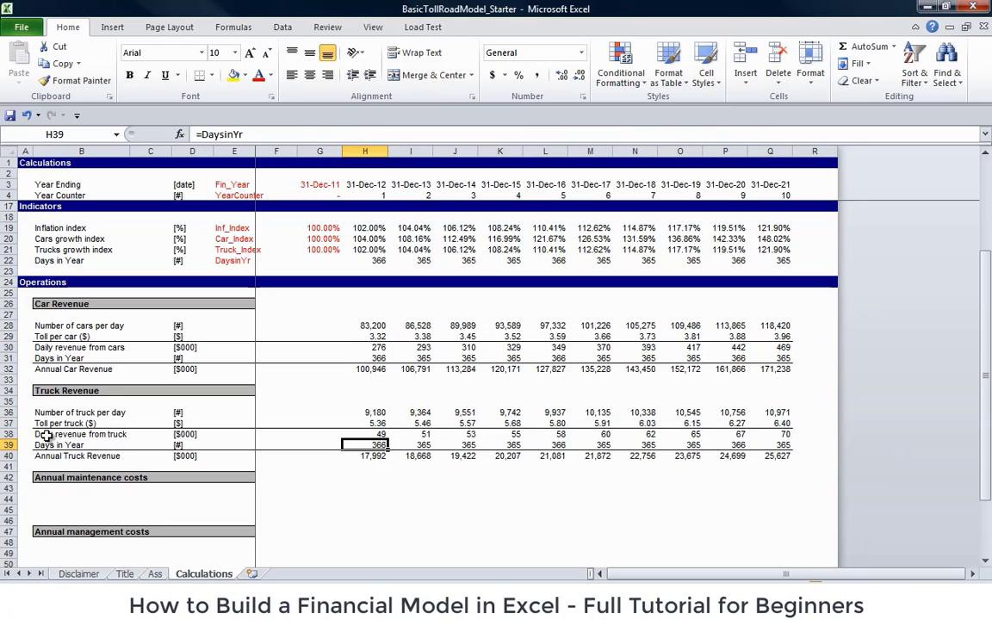
{"action": "key", "text": "Down"}
{"action": "key", "text": "Down"}
{"action": "key", "text": "Down"}
{"action": "key", "text": "Down"}
{"action": "key", "text": "Down"}
{"action": "key", "text": "Down"}
{"action": "key", "text": "Down"}
{"action": "key", "text": "Down"}
{"action": "key", "text": "Down"}
{"action": "key", "text": "Down"}
{"action": "key", "text": "Down"}
{"action": "key", "text": "Down"}
{"action": "key", "text": "Down"}
{"action": "key", "text": "Down"}
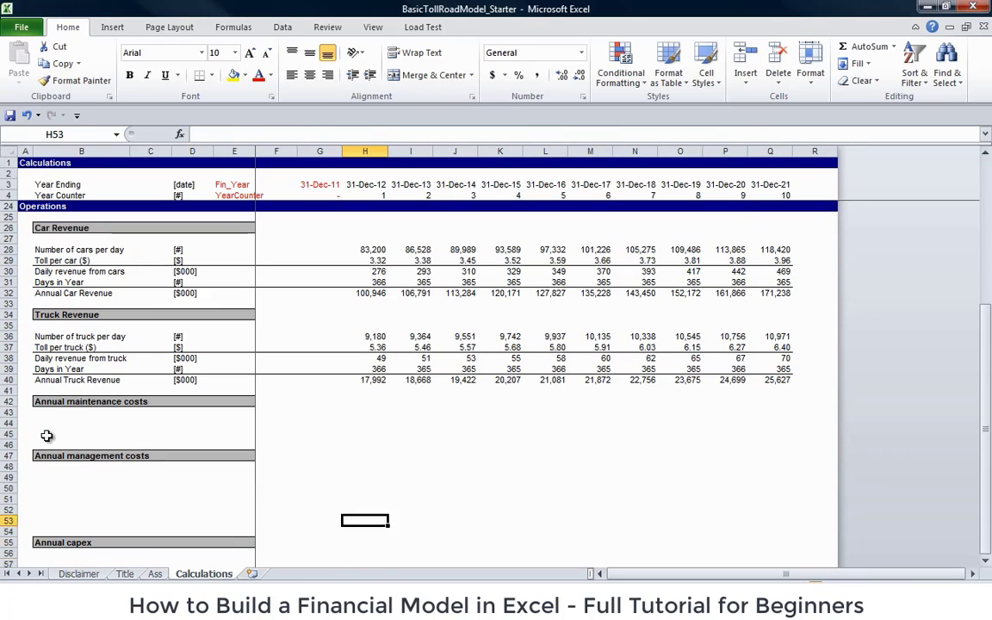
- Rename the Annual maintenance costs heading in B42 to Operating Expenses
{"action": "key", "text": "Up"}
{"action": "key", "text": "Up"}
{"action": "key", "text": "Up"}
{"action": "key", "text": "Up"}
{"action": "key", "text": "Up"}
{"action": "key", "text": "Up"}
{"action": "key", "text": "Left"}
{"action": "key", "text": "Left"}
{"action": "key", "text": "Left"}
{"action": "key", "text": "Up"}
{"action": "key", "text": "Up"}
{"action": "key", "text": "Left"}
{"action": "key", "text": "Left"}
{"action": "key", "text": "Left"}
{"action": "key", "text": "shift+space"}
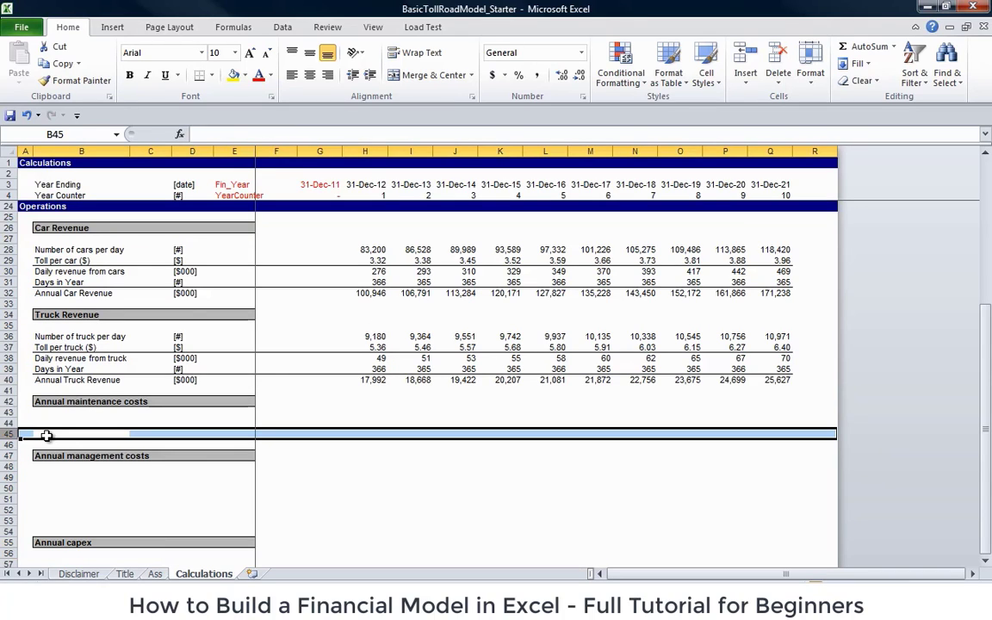
{"action": "left_click", "coordinate": [46, 436]}
{"action": "key", "text": "Up"}
{"action": "key", "text": "Up"}
{"action": "key", "text": "Up"}
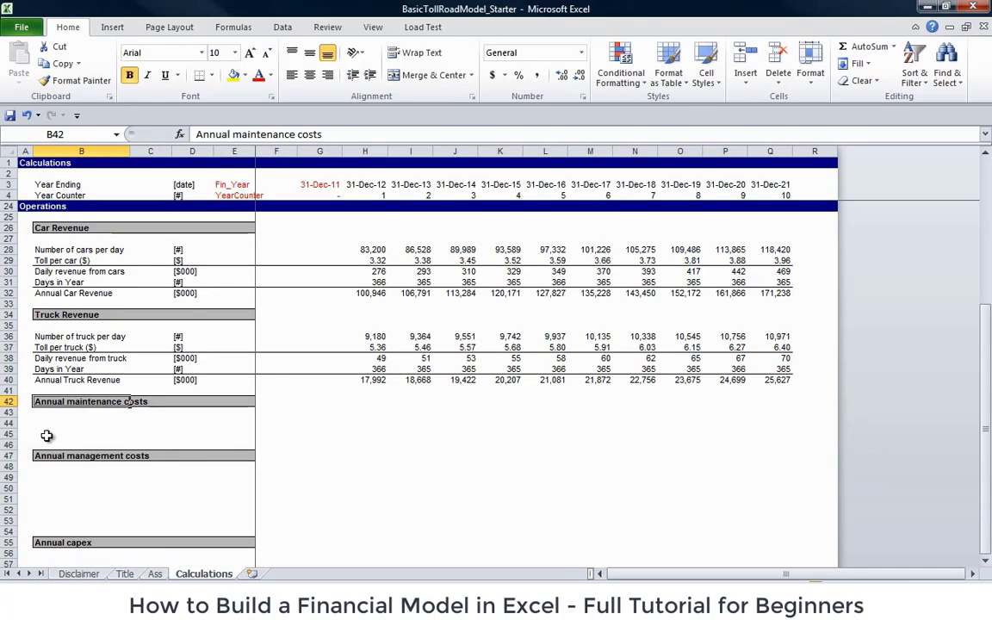
{"action": "type", "text": "Oper"}
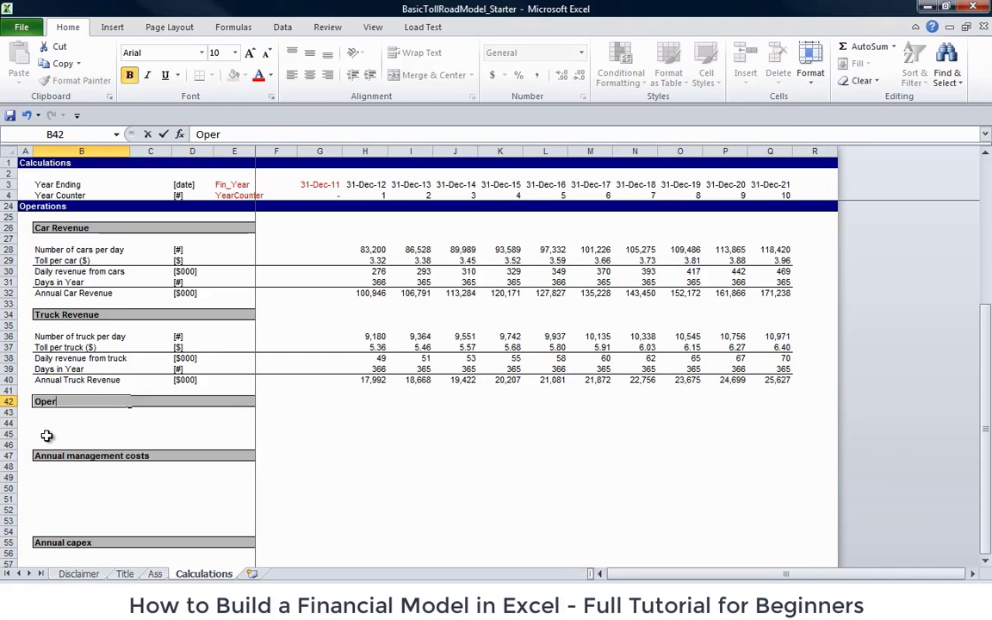
{"action": "type", "text": "ating Expenses"}
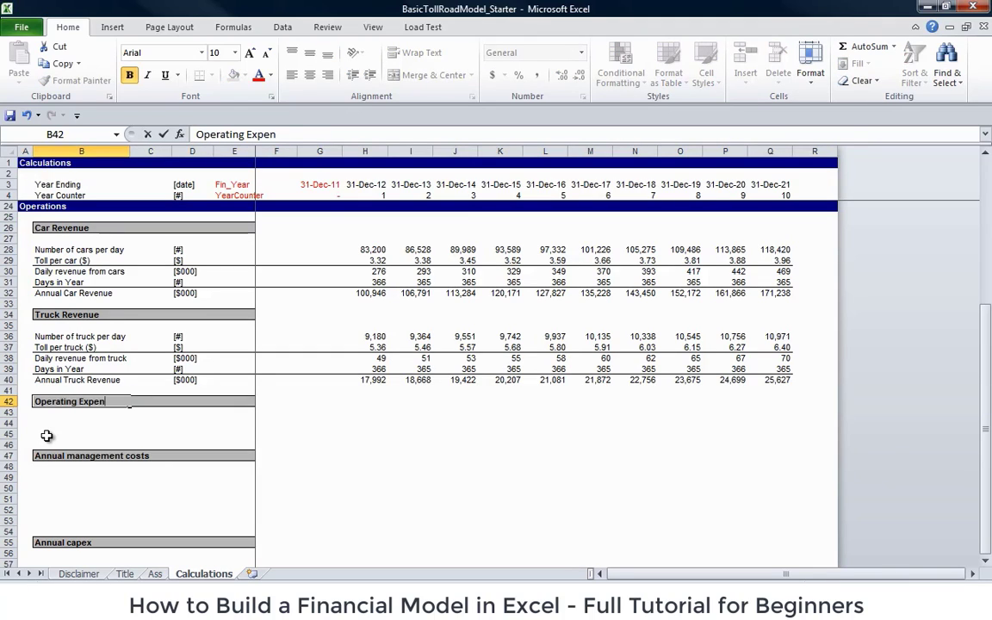
{"action": "key", "text": "Return"}
- Delete row 47, which holds the Annual management costs heading
{"action": "key", "text": "Down"}
{"action": "key", "text": "Down"}
{"action": "key", "text": "Down"}
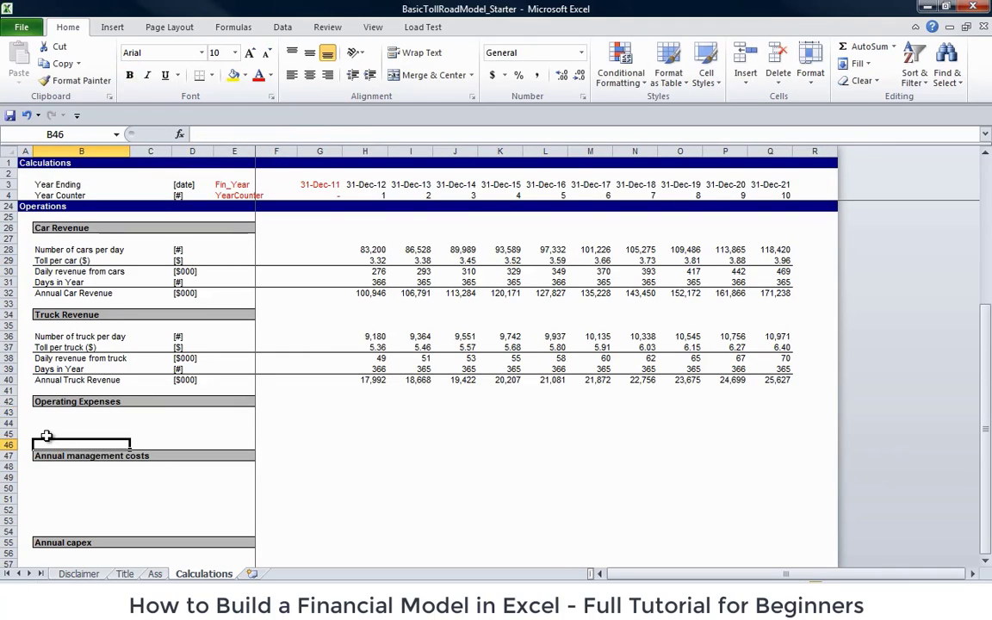
{"action": "key", "text": "Down"}
{"action": "key", "text": "shift+space"}
{"action": "key", "text": "ctrl+minus"}
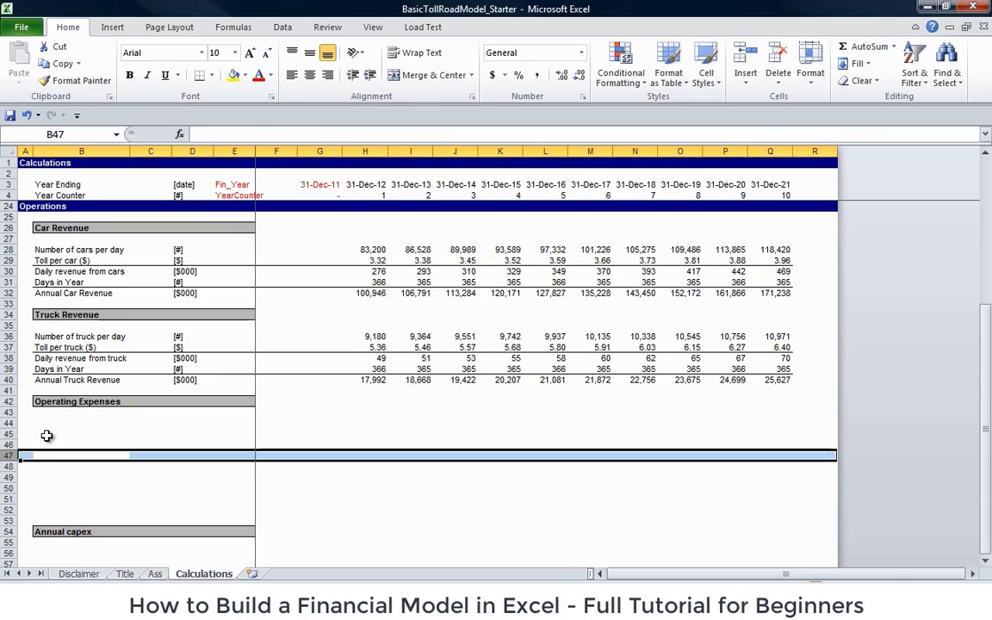
- Enter the labels Maintenance Costs in B44 and Management Costs in B45 under Operating Expenses
{"action": "left_click", "coordinate": [47, 435]}
{"action": "key", "text": "Up"}
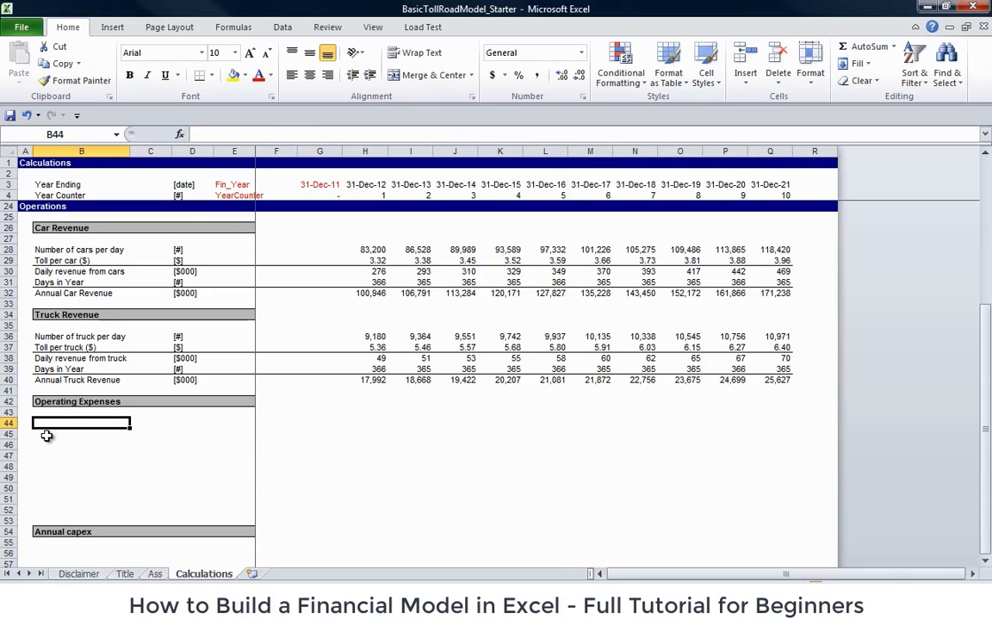
{"action": "type", "text": "Main"}
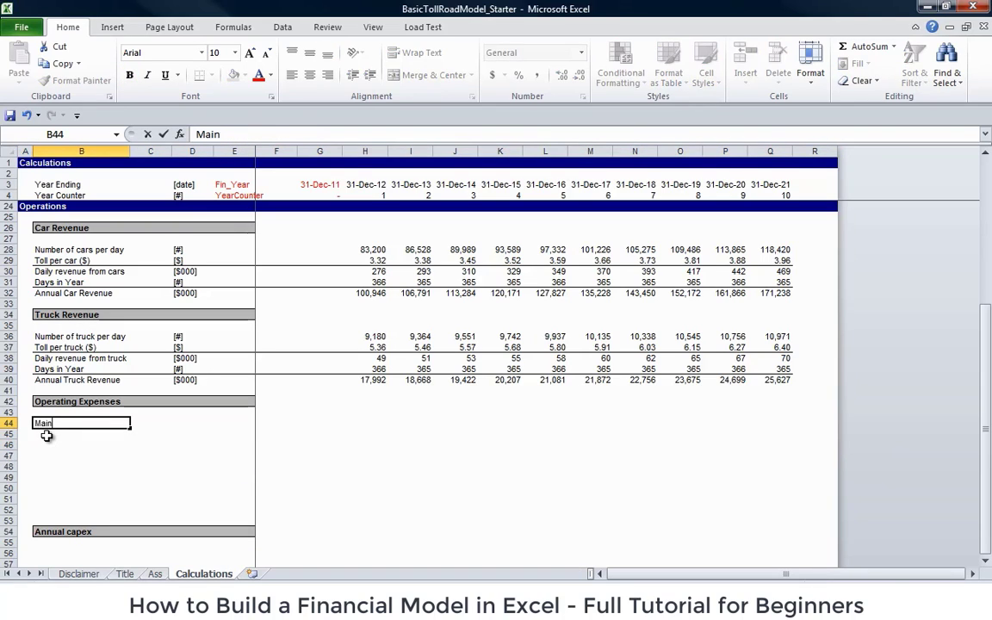
{"action": "type", "text": "tenance Costs"}
{"action": "key", "text": "Return"}
{"action": "type", "text": "Manag"}
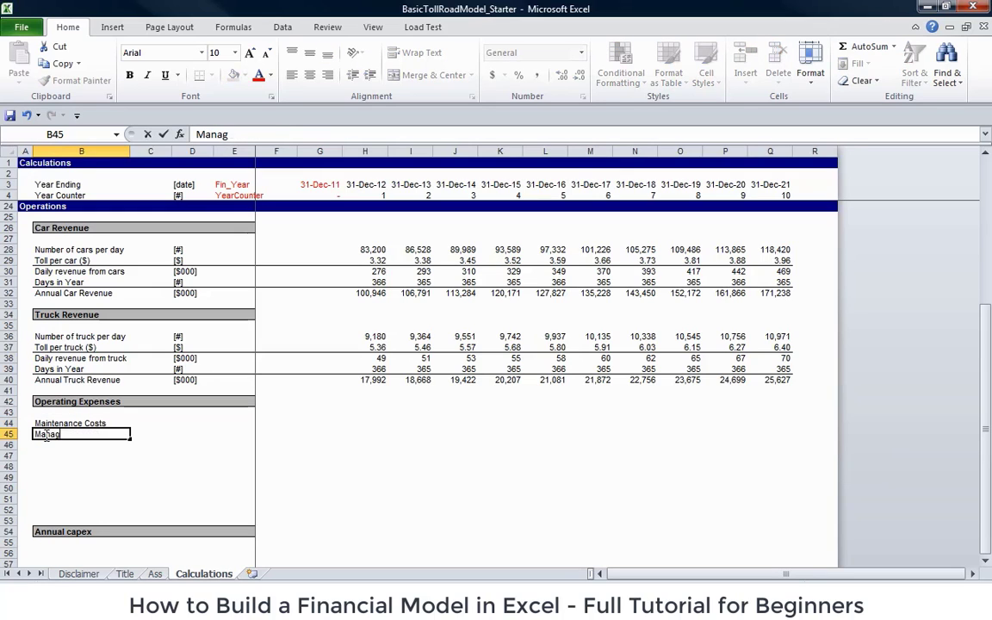
{"action": "type", "text": "ement Costst"}
{"action": "key", "text": "Return"}
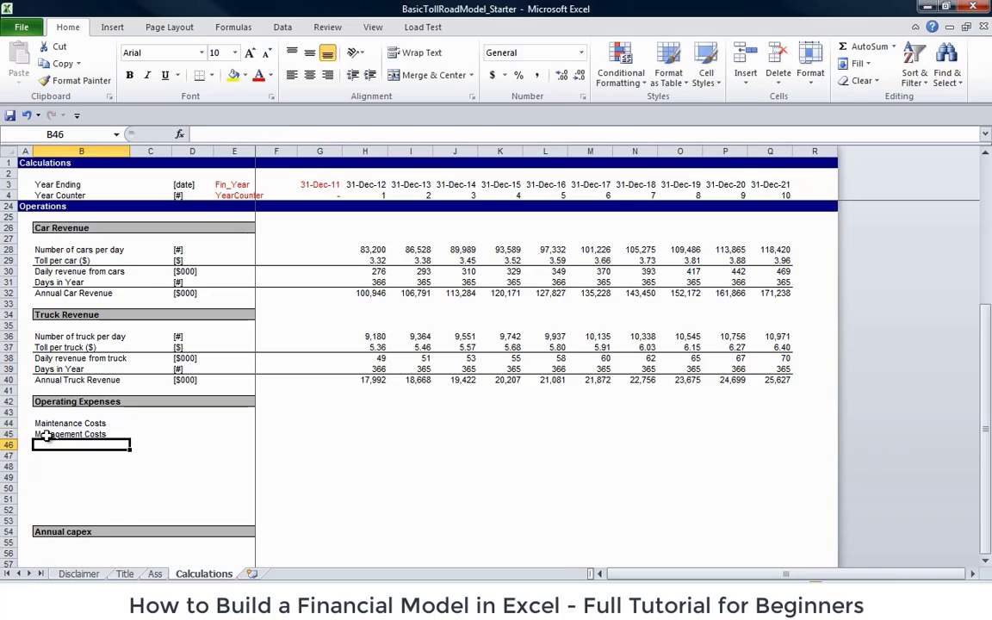
- Review the annual maintenance and management cost assumptions on the Ass sheet, then return to the Calculations sheet
{"action": "key", "text": "ctrl+Page_Up"}
{"action": "key", "text": "Down"}
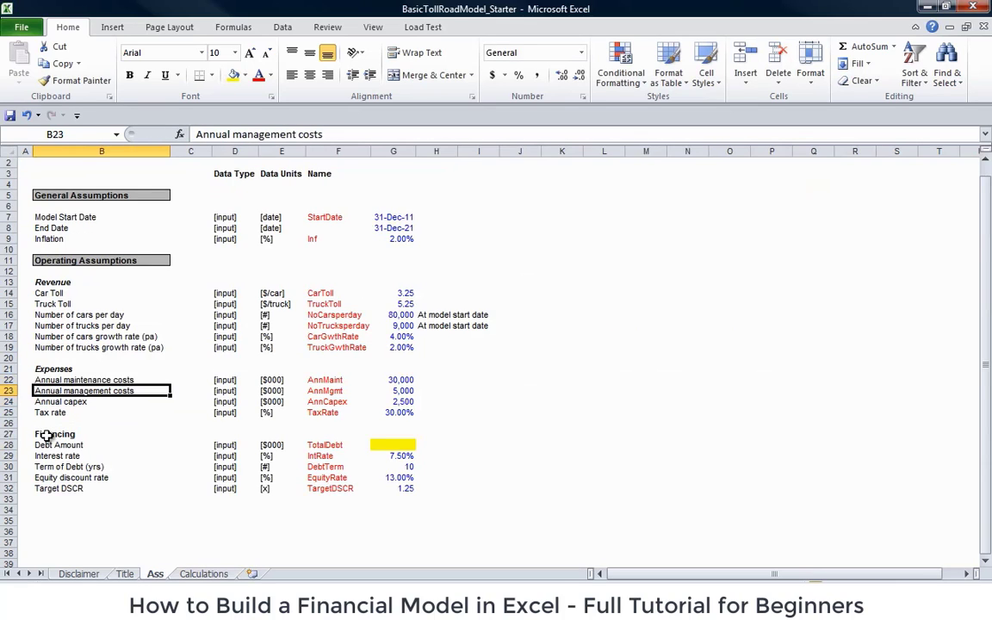
{"action": "key", "text": "Up"}
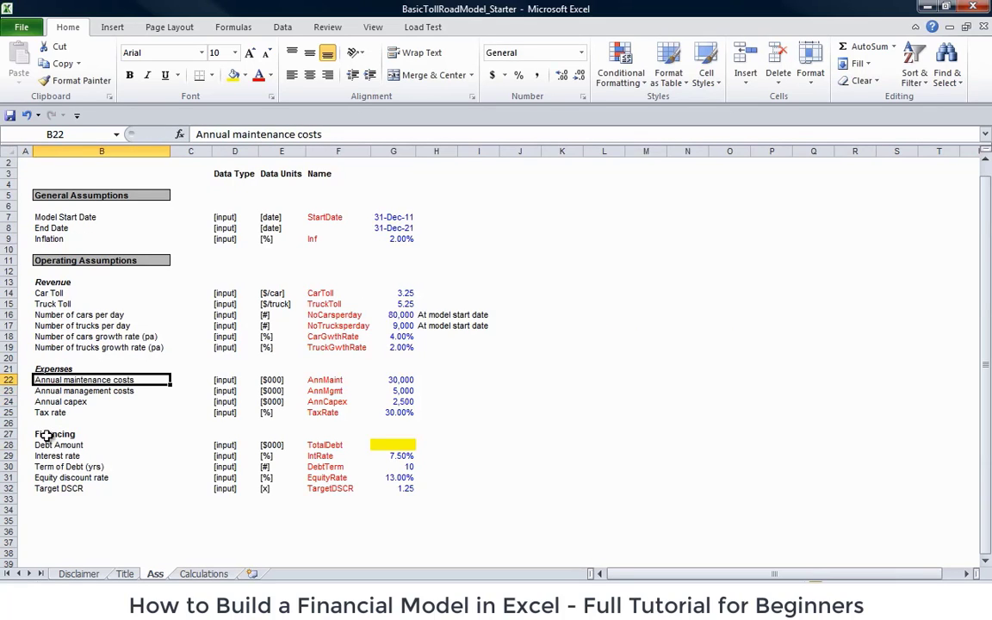
{"action": "key", "text": "shift+Down"}
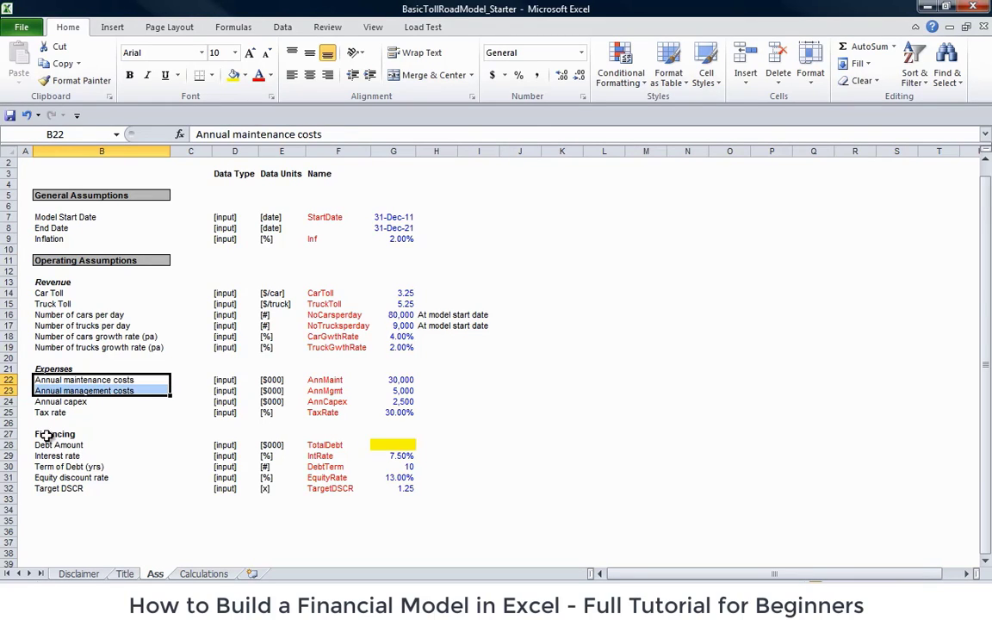
{"action": "key", "text": "ctrl+Page_Down"}
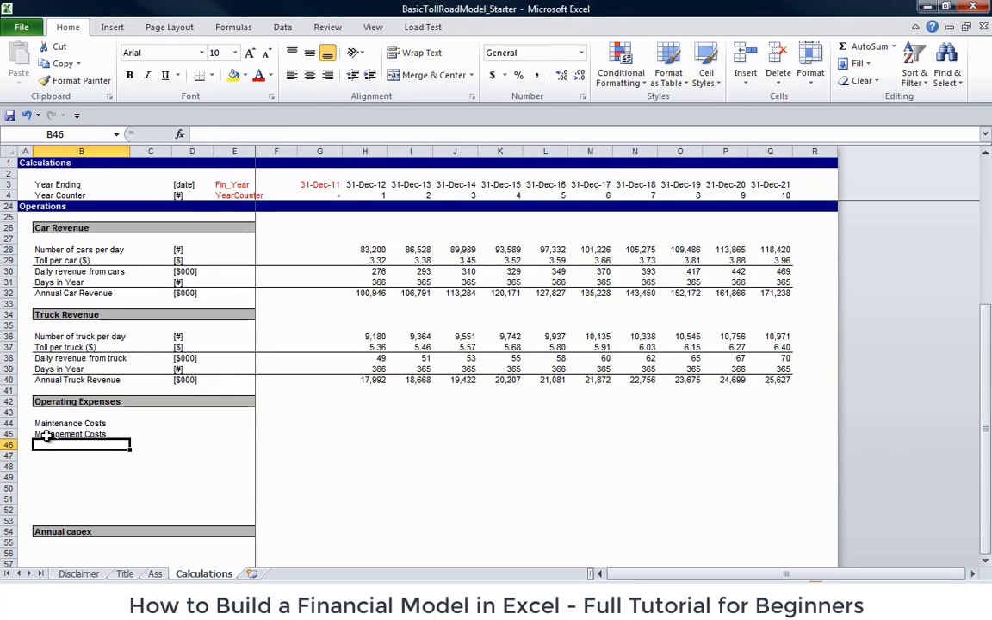
- Enter the label Total Operating Costs in B46 below Management Costs
{"action": "type", "text": "Total Oper"}
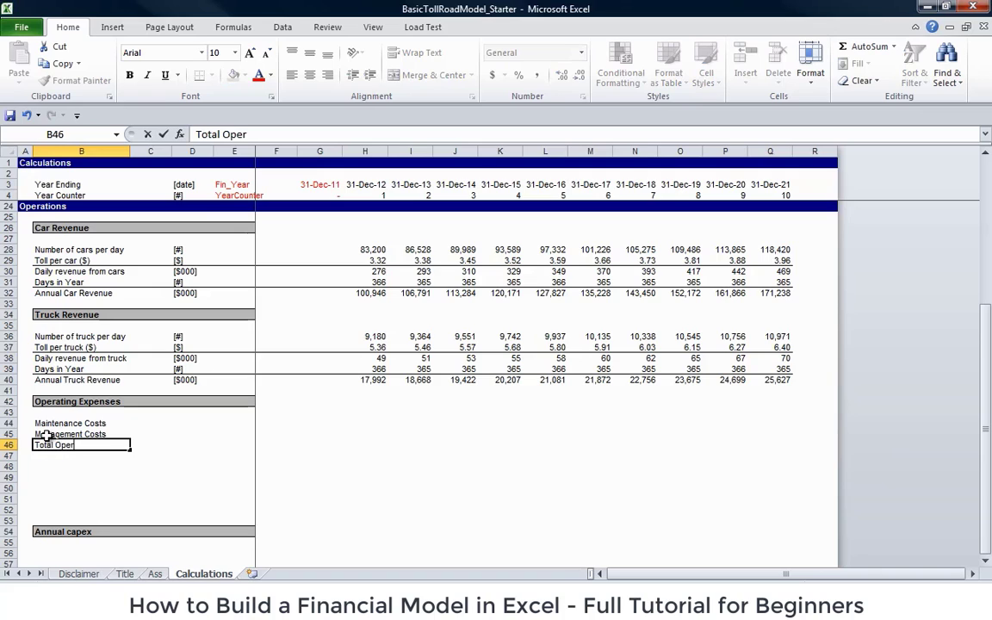
{"action": "type", "text": "ating Costst"}
{"action": "key", "text": "Return"}
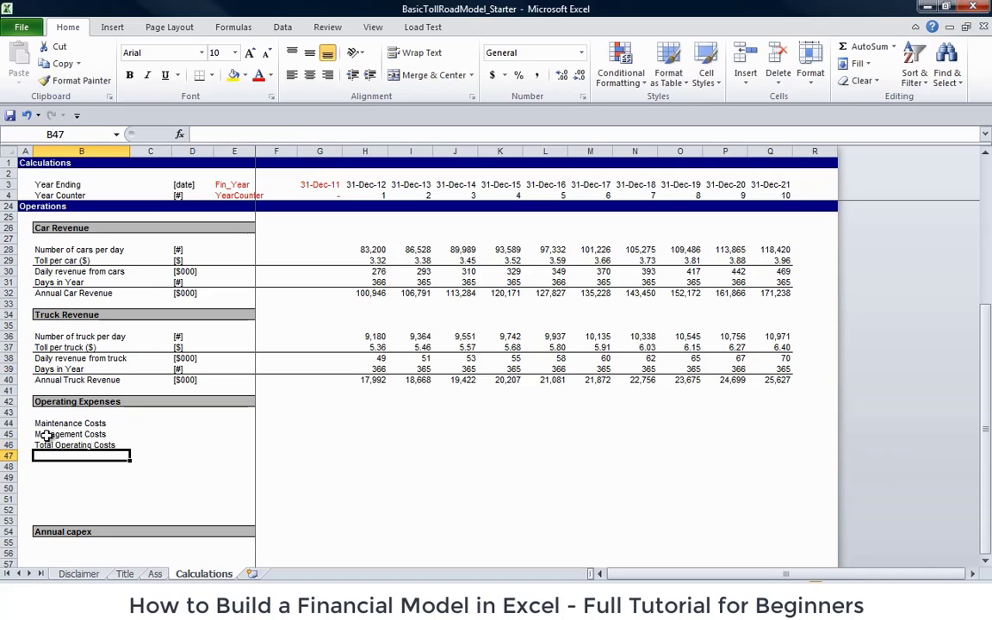
- Add a top border to the Total Operating Costs row across B46:I46
{"action": "key", "text": "Up"}
{"action": "key", "text": "shift+Right"}
{"action": "key", "text": "shift+Right"}
{"action": "key", "text": "shift+Right"}
{"action": "key", "text": "shift+Right"}
{"action": "key", "text": "shift+Right"}
{"action": "key", "text": "shift+Right"}
{"action": "key", "text": "shift+Right"}
{"action": "key", "text": "alt+h"}
{"action": "key", "text": "b"}
{"action": "key", "text": "p"}
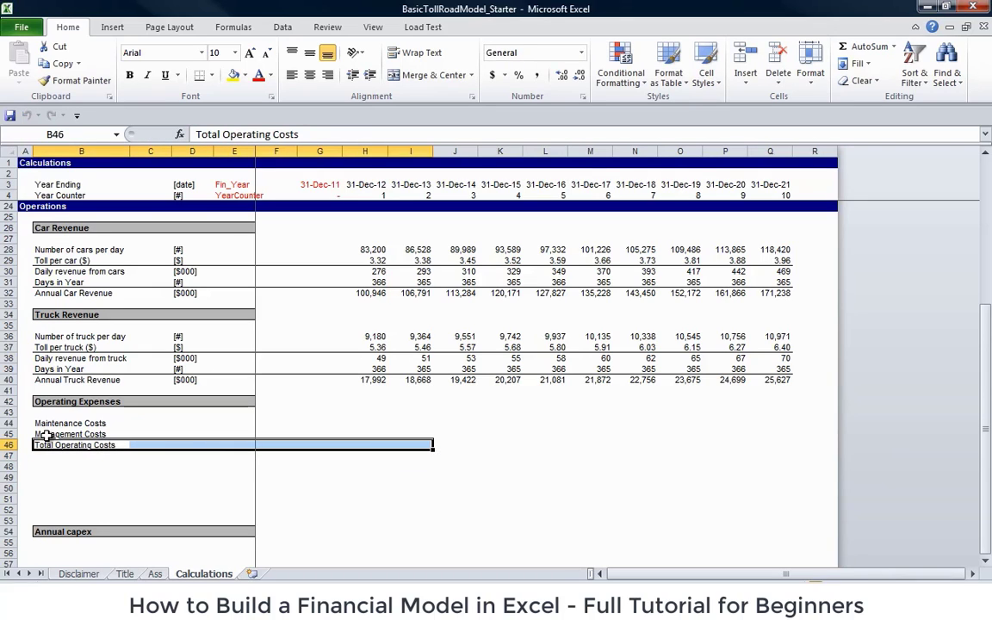
- Begin the 31-Dec-12 Maintenance Costs formula in H44 with a reference to AnnMaint on the Ass sheet
{"action": "key", "text": "Up"}
{"action": "key", "text": "Up"}
{"action": "key", "text": "Right"}
{"action": "key", "text": "Right"}
{"action": "key", "text": "Right"}
{"action": "key", "text": "Right"}
{"action": "key", "text": "Right"}
{"action": "key", "text": "Right"}
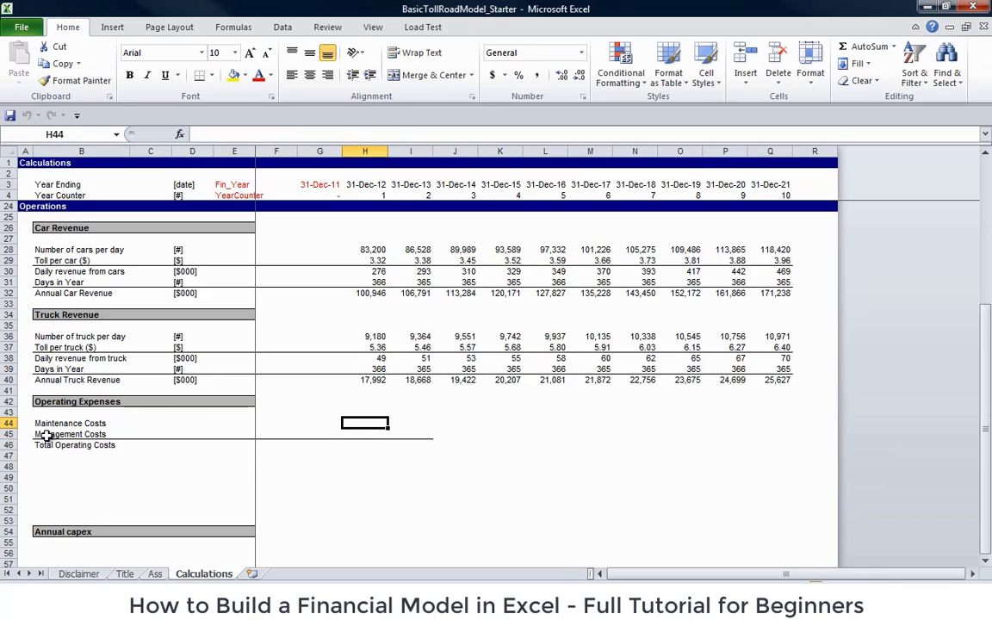
{"action": "type", "text": "="}
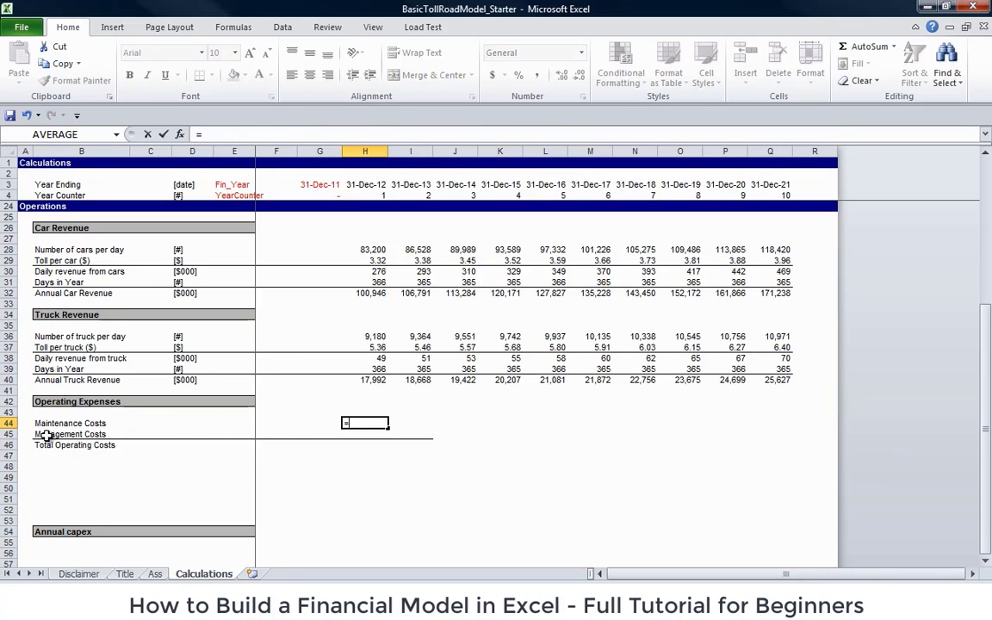
{"action": "key", "text": "ctrl+Page_Up"}
{"action": "key", "text": "Down"}
{"action": "key", "text": "Down"}
{"action": "key", "text": "Down"}
{"action": "key", "text": "Down"}
{"action": "key", "text": "Down"}
{"action": "key", "text": "Down"}
{"action": "key", "text": "Down"}
{"action": "key", "text": "Down"}
{"action": "key", "text": "Down"}
{"action": "key", "text": "Down"}
{"action": "key", "text": "Down"}
{"action": "key", "text": "Down"}
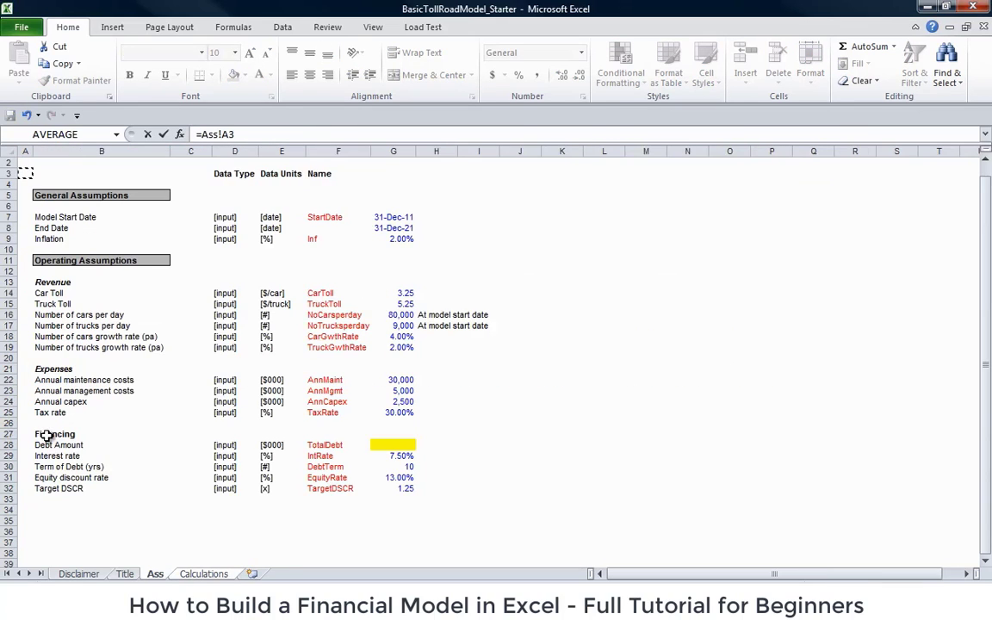
{"action": "key", "text": "Right"}
{"action": "key", "text": "Right"}
{"action": "key", "text": "Right"}
{"action": "key", "text": "Right"}
{"action": "key", "text": "Down"}
{"action": "key", "text": "Right"}
{"action": "key", "text": "Right"}
{"action": "key", "text": "Down"}
{"action": "key", "text": "Down"}
{"action": "key", "text": "Down"}
{"action": "key", "text": "Down"}
{"action": "key", "text": "Down"}
{"action": "key", "text": "Down"}
{"action": "key", "text": "Down"}
{"action": "key", "text": "Down"}
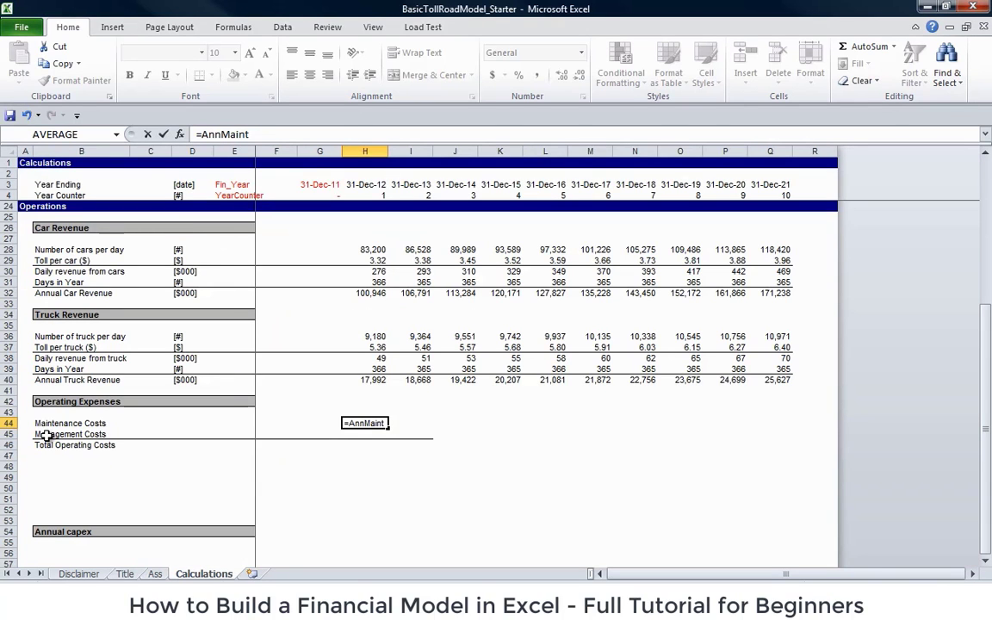
- Multiply AnnMaint by the inflation index row, completing H44 as =AnnMaint*Inf_Index
{"action": "type", "text": "*"}
{"action": "key", "text": "Up"}
{"action": "key", "text": "Up"}
{"action": "key", "text": "Up"}
{"action": "key", "text": "Up"}
{"action": "key", "text": "Up"}
{"action": "key", "text": "Up"}
{"action": "key", "text": "Up"}
{"action": "key", "text": "Up"}
{"action": "key", "text": "Up"}
{"action": "key", "text": "Up"}
{"action": "key", "text": "Up"}
{"action": "key", "text": "Up"}
{"action": "key", "text": "Up"}
{"action": "key", "text": "Up"}
{"action": "key", "text": "Up"}
{"action": "key", "text": "Up"}
{"action": "key", "text": "Up"}
{"action": "key", "text": "Up"}
{"action": "key", "text": "Up"}
{"action": "key", "text": "Up"}
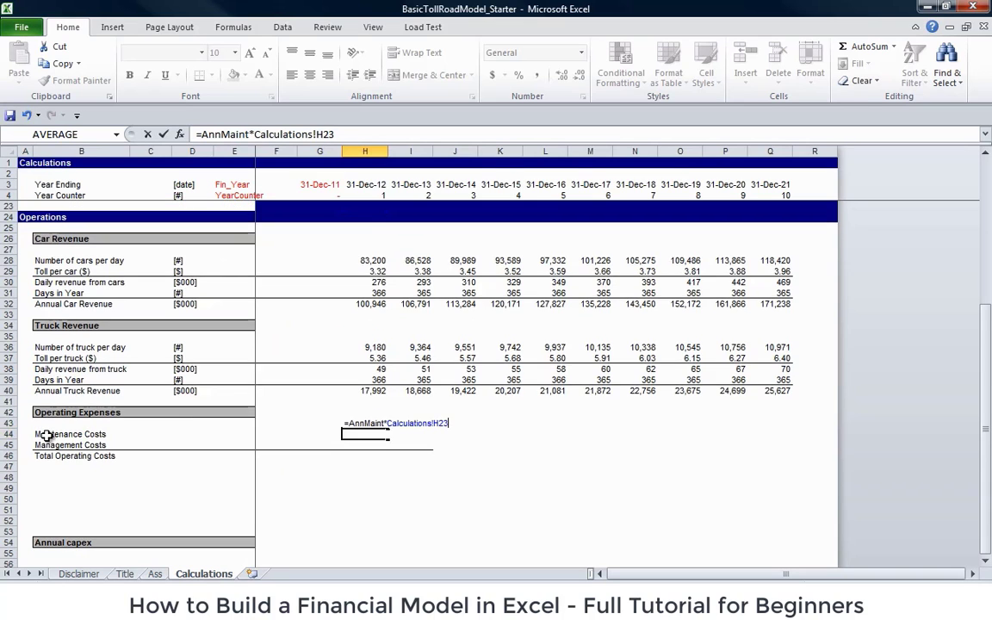
{"action": "key", "text": "Down"}
{"action": "key", "text": "Down"}
{"action": "key", "text": "Down"}
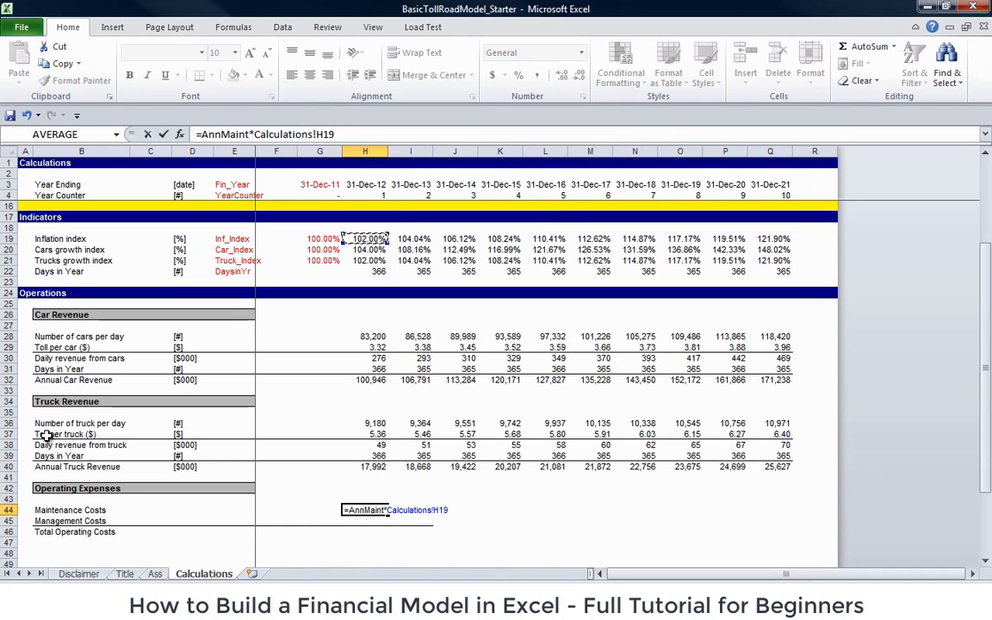
{"action": "key", "text": "shift+space"}
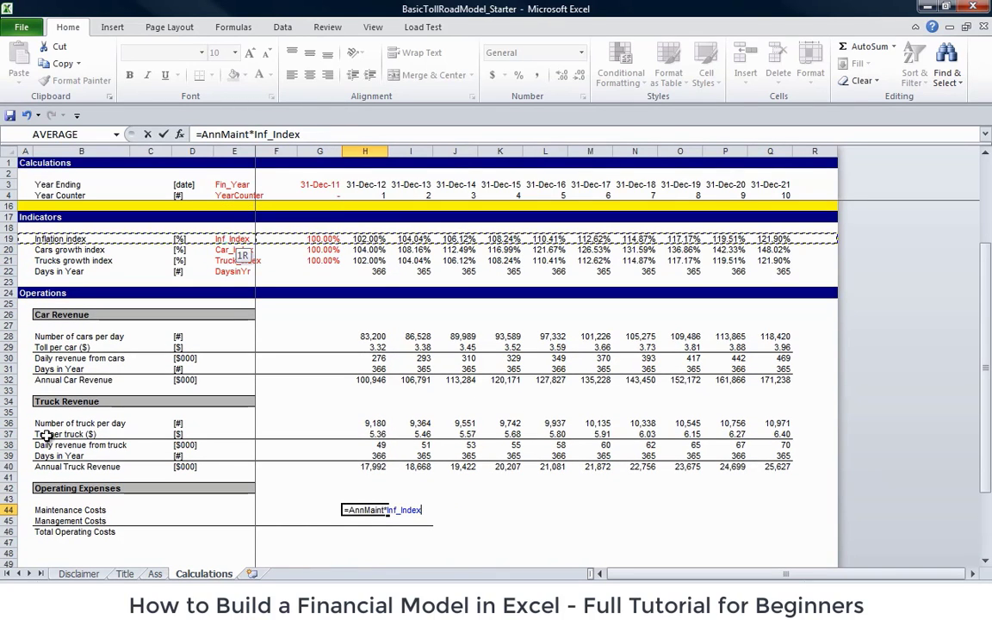
{"action": "key", "text": "ctrl+Return"}
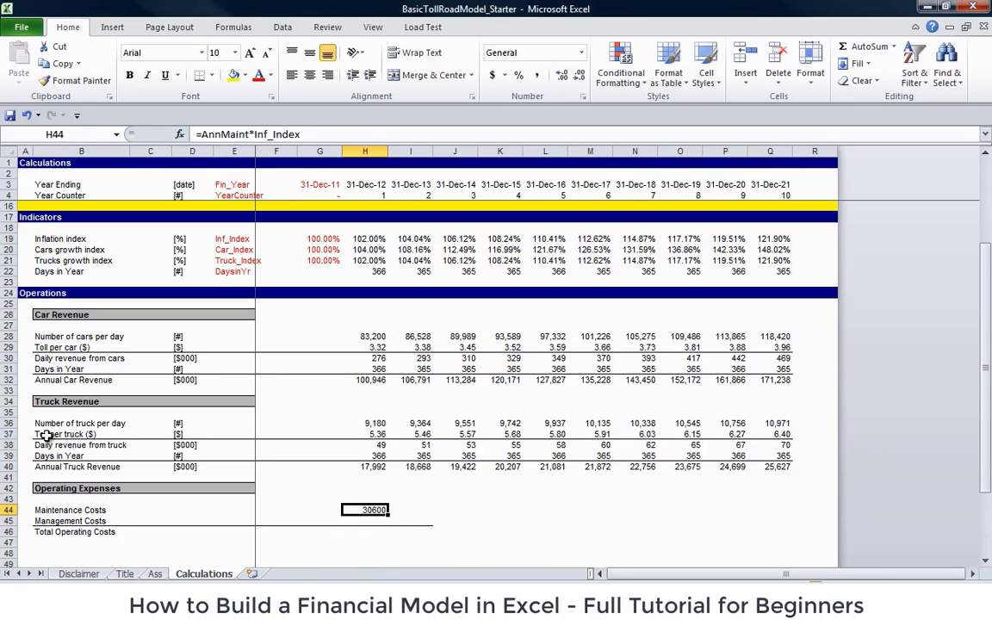
- Change the H44 formula to the negative =-AnnMaint*Inf_Index and apply the custom number format with thousands separators and brackets for negatives
{"action": "key", "text": "F2"}
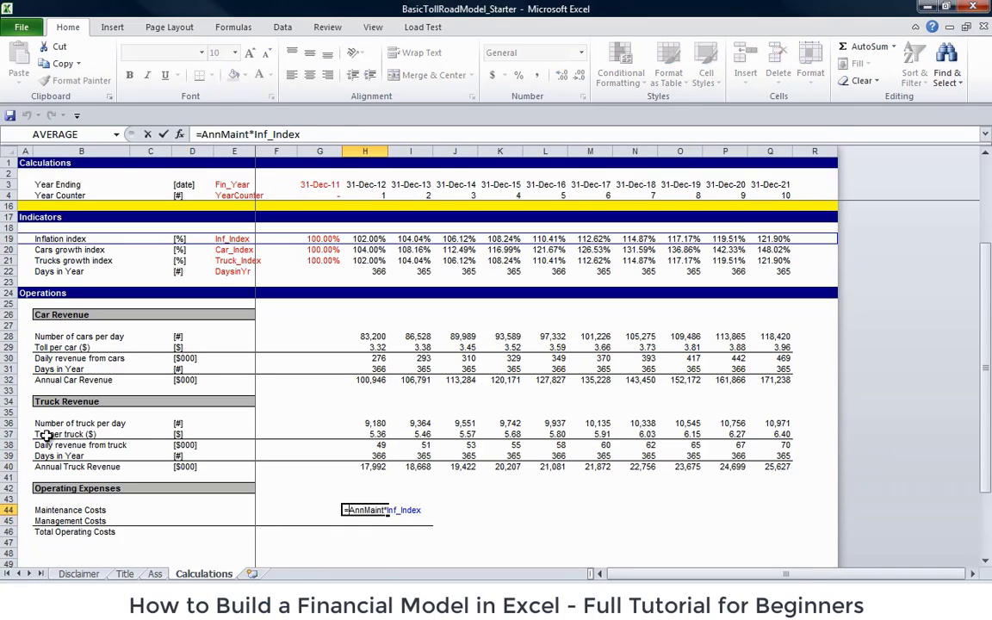
{"action": "type", "text": "-"}
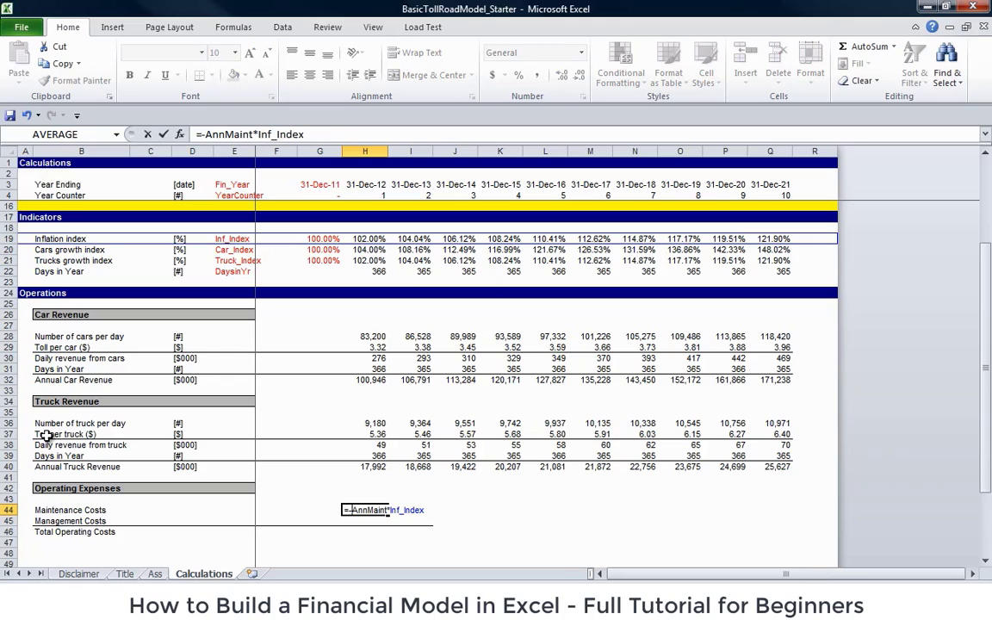
{"action": "key", "text": "Return"}
{"action": "key", "text": "Up"}
{"action": "key", "text": "Right"}
{"action": "key", "text": "Left"}
{"action": "key", "text": "ctrl+shift+n"}
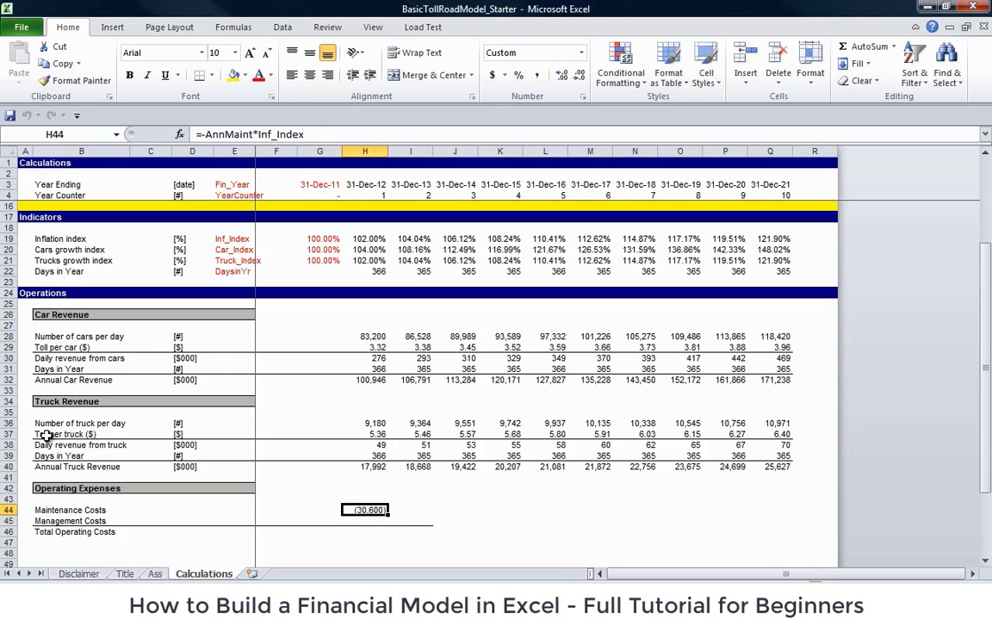
- Fill the Maintenance Costs formula from H44 across to Q44
{"action": "key", "text": "shift+Right"}
{"action": "key", "text": "shift+Right"}
{"action": "key", "text": "shift+Right"}
{"action": "key", "text": "shift+Right"}
{"action": "key", "text": "shift+Right"}
{"action": "key", "text": "shift+Right"}
{"action": "key", "text": "shift+Right"}
{"action": "key", "text": "shift+Right"}
{"action": "key", "text": "shift+Right"}
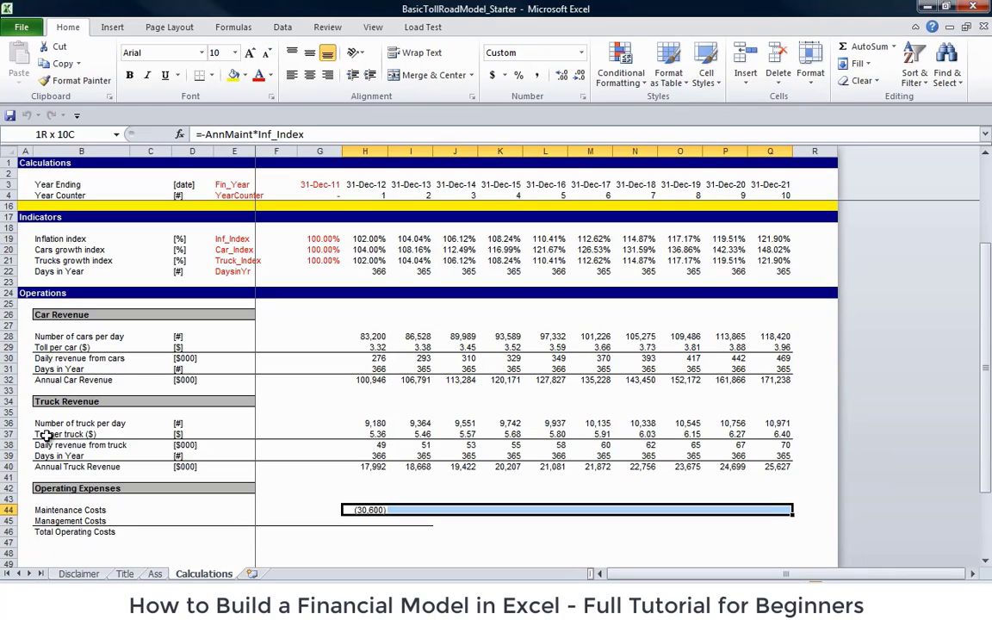
{"action": "key", "text": "ctrl+r"}
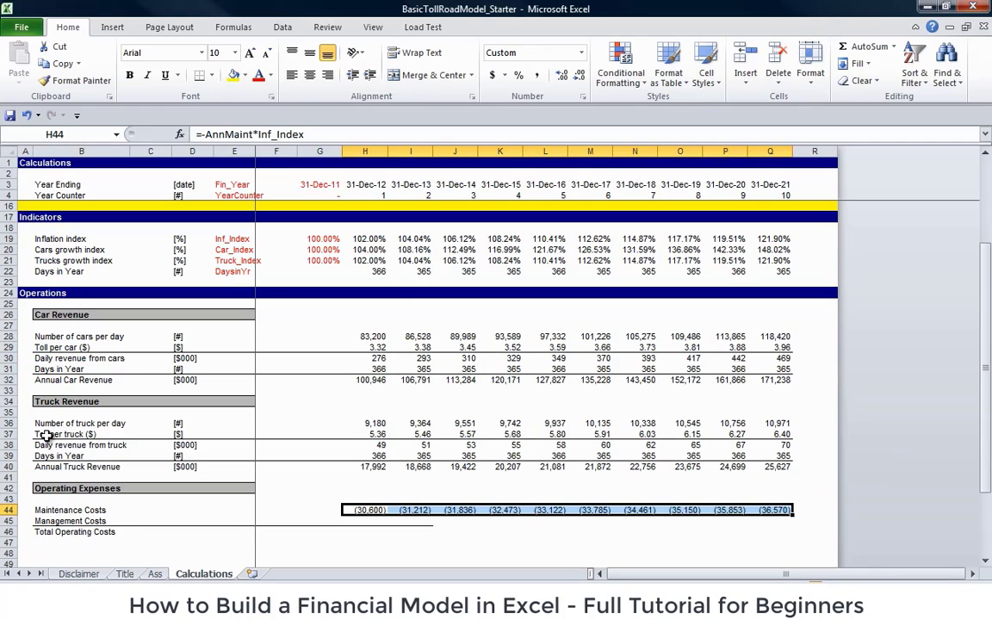
- Copy the maintenance formula down to H45 and replace AnnMaint with AnnMgmt from the Ass sheet, giving =-AnnMgmt*Inf_Index
{"action": "key", "text": "Left"}
{"action": "key", "text": "Right"}
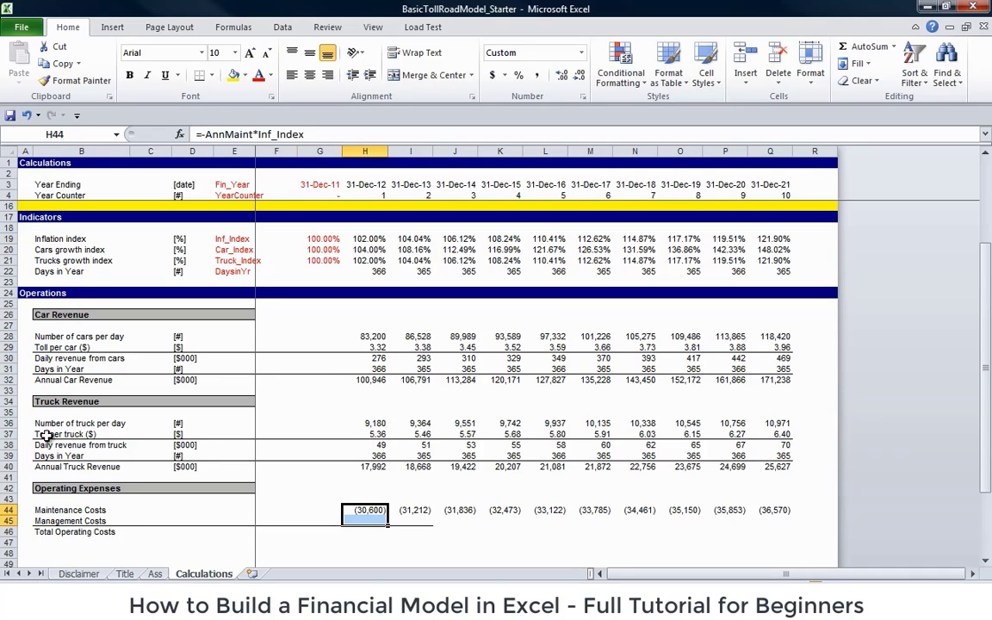
{"action": "key", "text": "Down"}
{"action": "key", "text": "ctrl+d"}
{"action": "key", "text": "F2"}
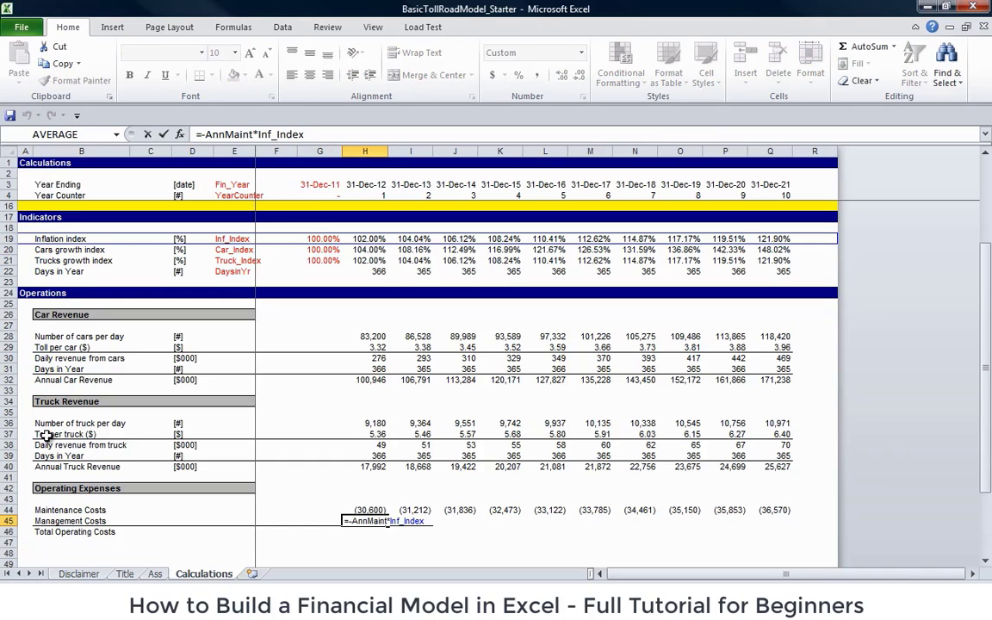
{"action": "key", "text": "ctrl+shift+Left"}
{"action": "key", "text": "F5"}
{"action": "key", "text": "Return"}
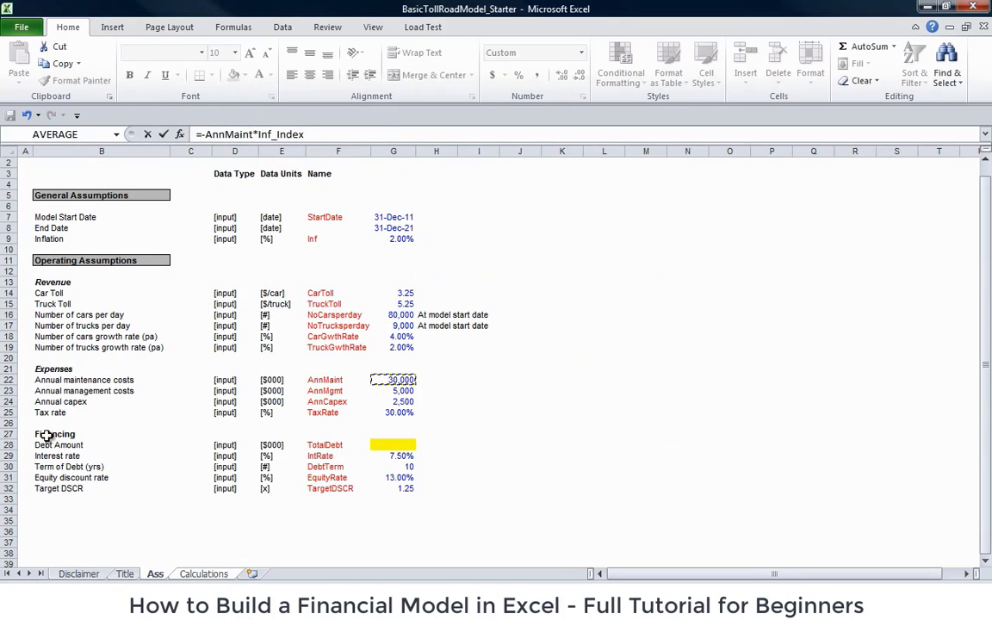
{"action": "key", "text": "Down"}
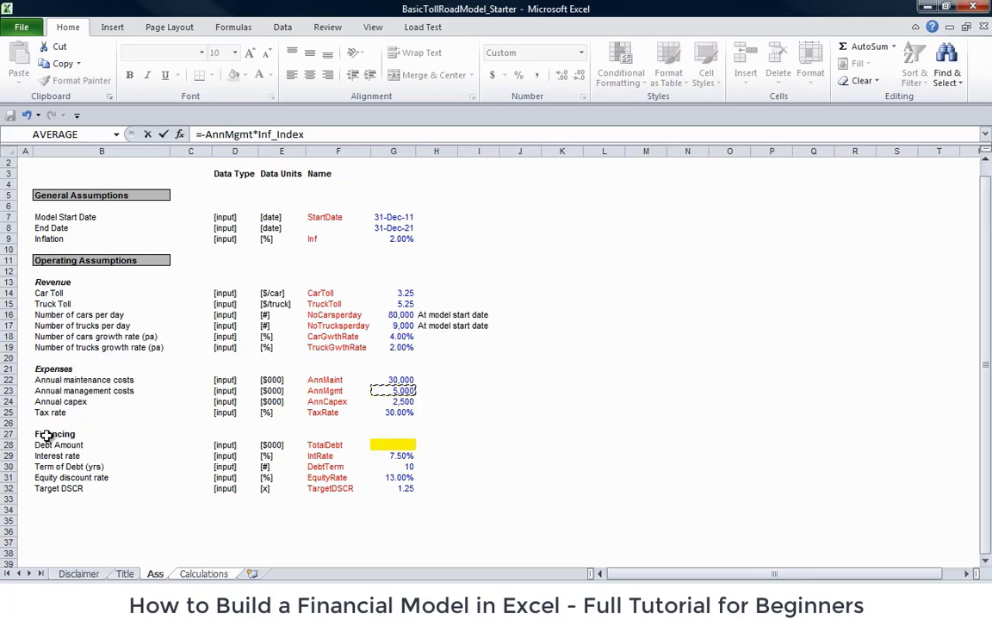
{"action": "key", "text": "Return"}
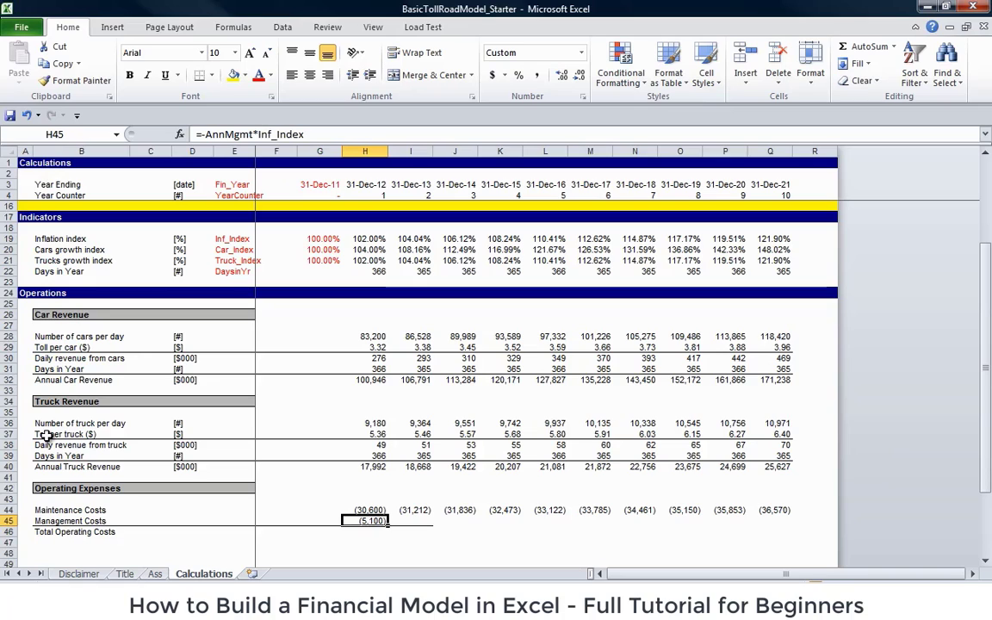
- Fill the Management Costs formula from H45 across to Q45
{"action": "key", "text": "shift+Right"}
{"action": "key", "text": "shift+Right"}
{"action": "key", "text": "shift+Right"}
{"action": "key", "text": "shift+Right"}
{"action": "key", "text": "shift+Right"}
{"action": "key", "text": "shift+Right"}
{"action": "key", "text": "shift+Right"}
{"action": "key", "text": "shift+Right"}
{"action": "key", "text": "shift+Right"}
{"action": "key", "text": "shift+Right"}
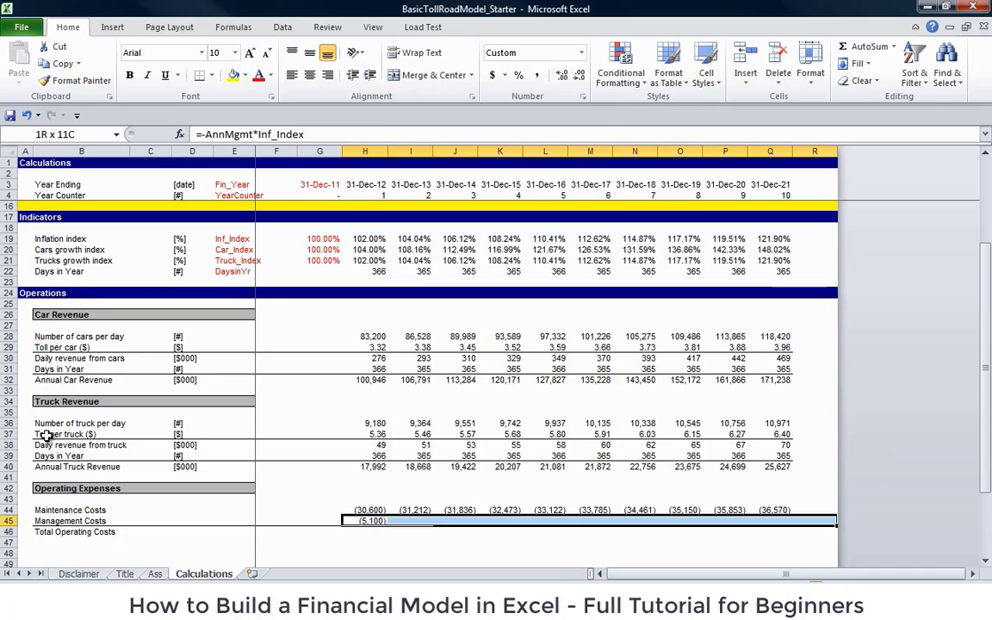
{"action": "key", "text": "shift+Left"}
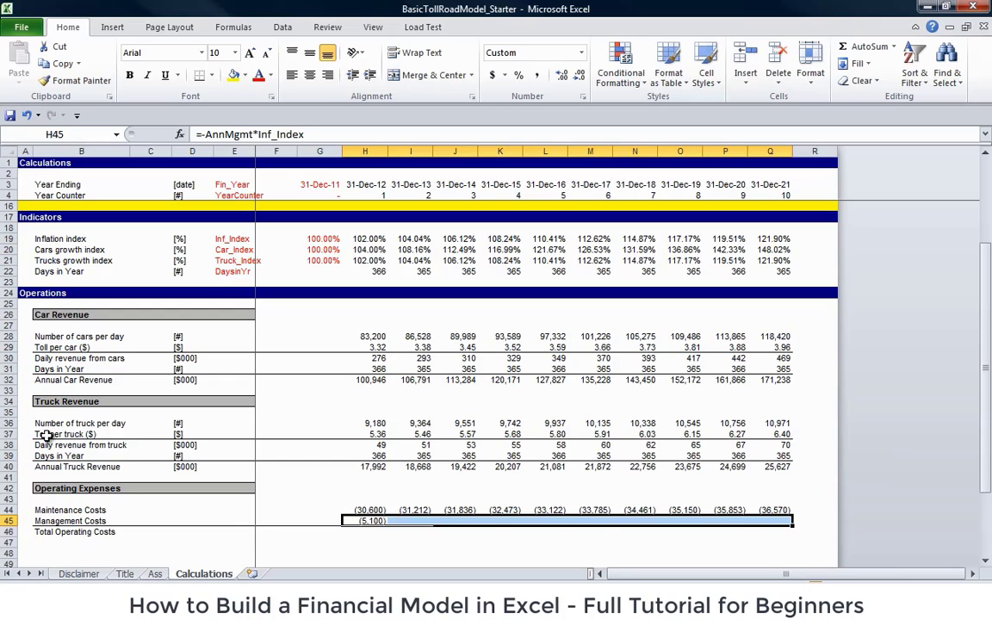
{"action": "key", "text": "ctrl+r"}
- Sum the maintenance and management costs in H46 with =SUM(H44:H45)
{"action": "key", "text": "Down"}
{"action": "key", "text": "Down"}
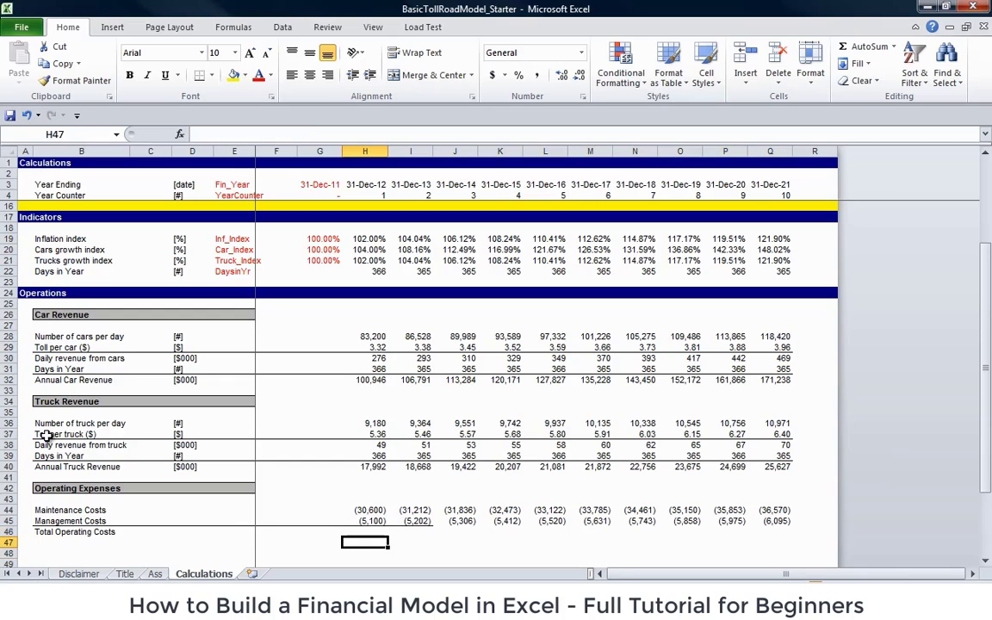
{"action": "key", "text": "Up"}
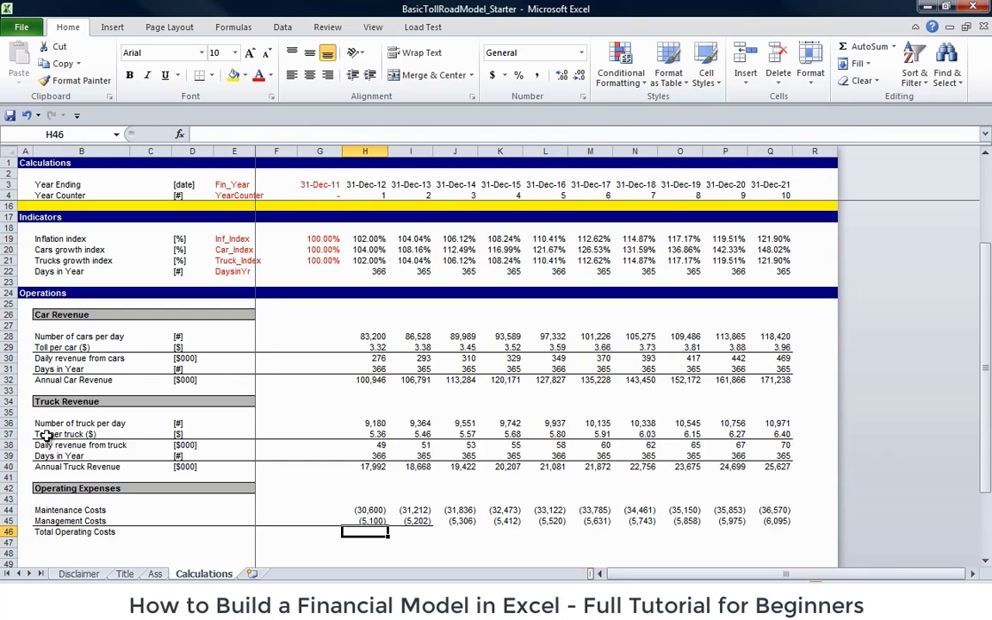
{"action": "key", "text": "alt+equal"}
{"action": "key", "text": "ctrl+Return"}
- Fill the Total Operating Costs sum from H46 across to Q46
{"action": "key", "text": "shift+Right"}
{"action": "key", "text": "shift+Right"}
{"action": "key", "text": "shift+Right"}
{"action": "key", "text": "shift+Right"}
{"action": "key", "text": "shift+Right"}
{"action": "key", "text": "shift+Right"}
{"action": "key", "text": "shift+Right"}
{"action": "key", "text": "shift+Right"}
{"action": "key", "text": "shift+Right"}
{"action": "key", "text": "shift+Right"}
{"action": "key", "text": "shift+Left"}
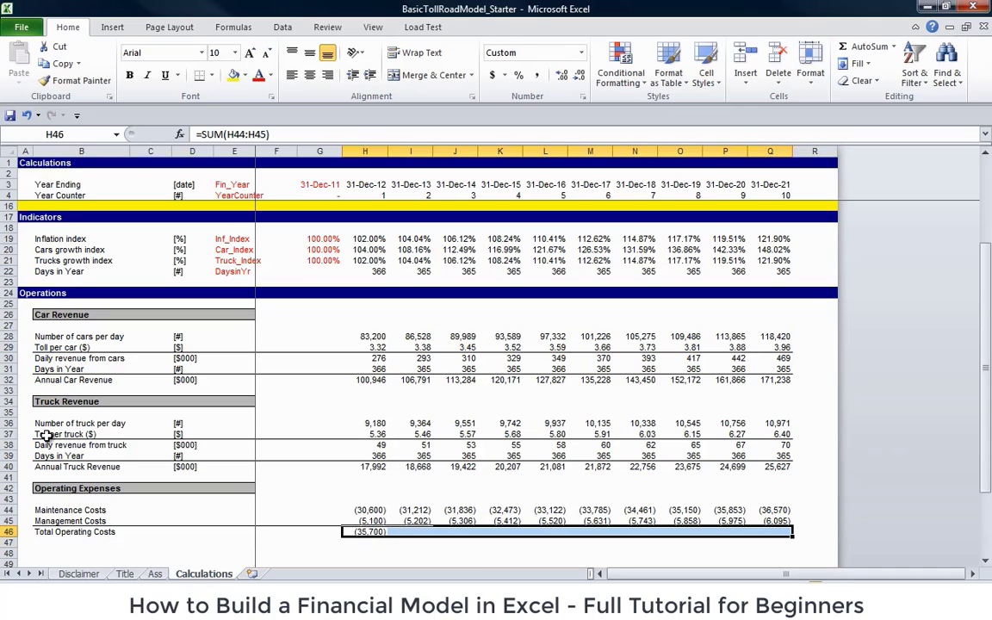
{"action": "key", "text": "ctrl+r"}
- Copy the [$000] unit label from D40 to the three operating expense rows, D44:D46
{"action": "key", "text": "Left"}
{"action": "key", "text": "Up"}
{"action": "key", "text": "Up"}
{"action": "key", "text": "Left"}
{"action": "key", "text": "Left"}
{"action": "key", "text": "Left"}
{"action": "key", "text": "Left"}
{"action": "key", "text": "Right"}
{"action": "key", "text": "Up"}
{"action": "key", "text": "Up"}
{"action": "key", "text": "Up"}
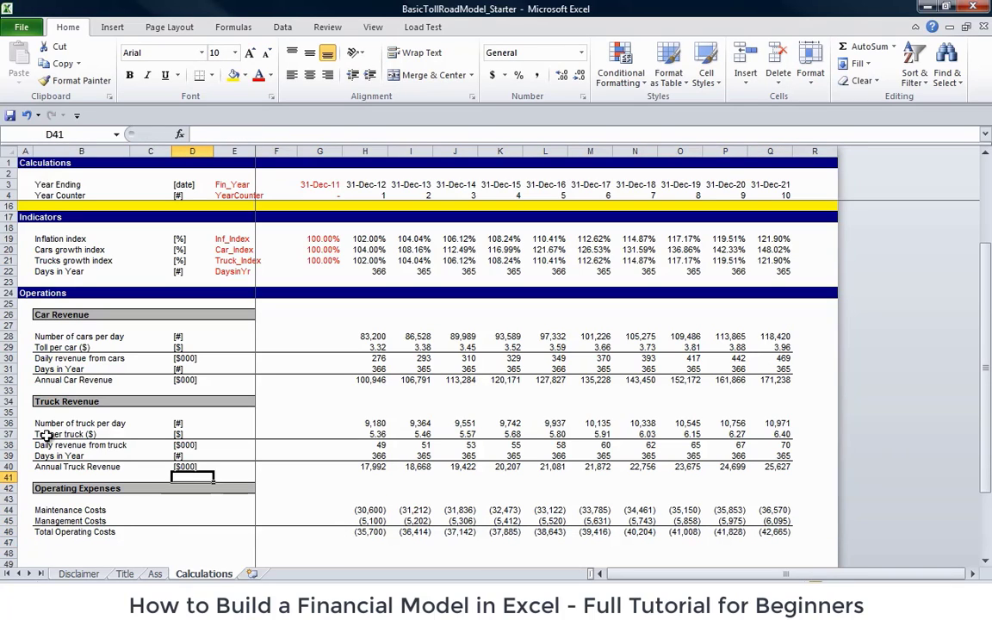
{"action": "key", "text": "Up"}
{"action": "key", "text": "ctrl+c"}
{"action": "key", "text": "Down"}
{"action": "key", "text": "Down"}
{"action": "key", "text": "Down"}
{"action": "key", "text": "Down"}
{"action": "key", "text": "shift+Down"}
{"action": "key", "text": "shift+Down"}
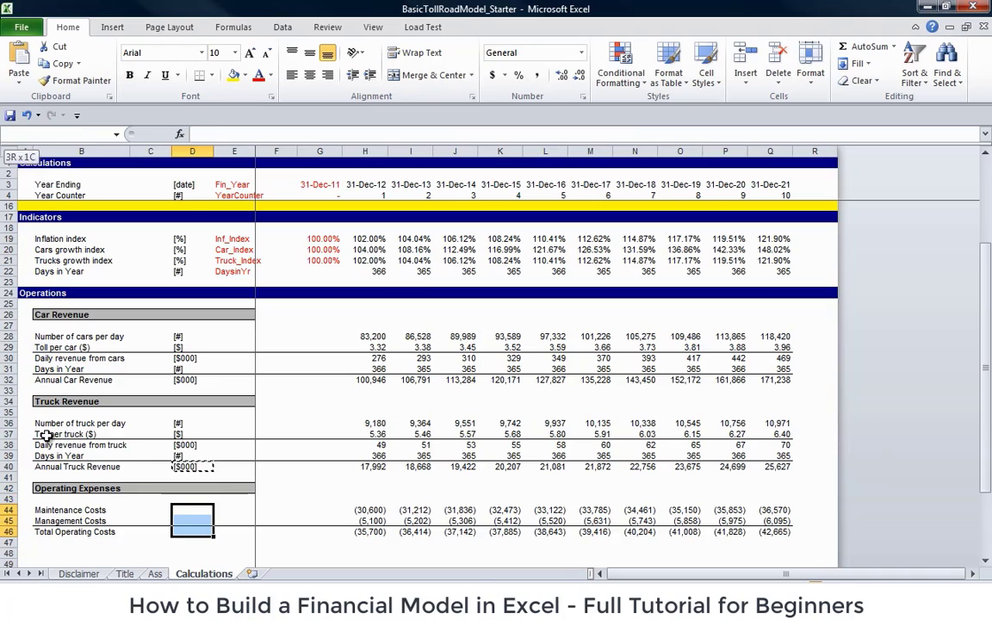
{"action": "key", "text": "ctrl+v"}
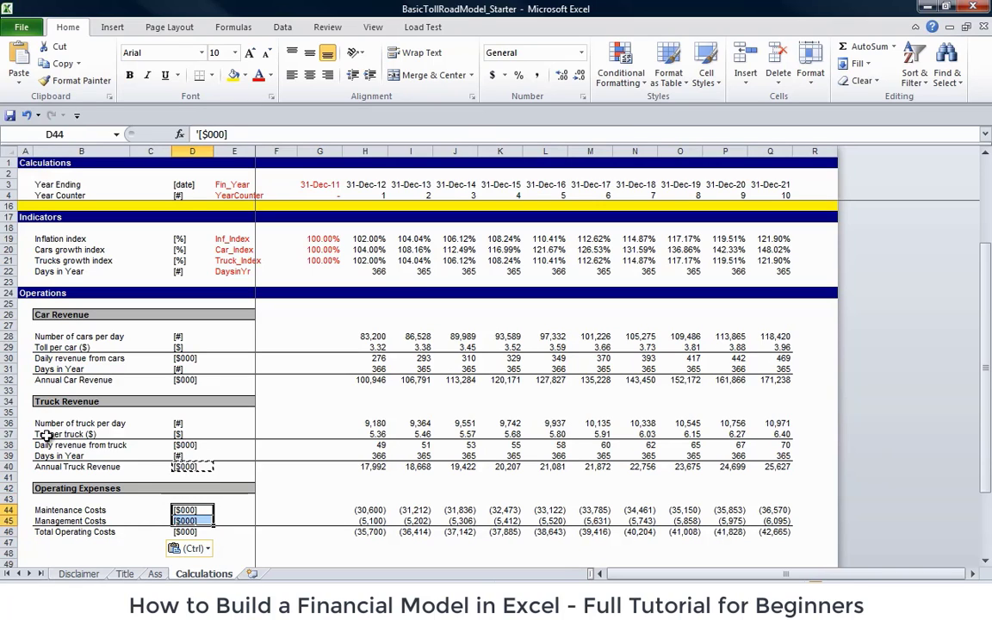
- Delete the empty rows 48 to 53 between the Operating Expenses block and the Annual capex heading
{"action": "key", "text": "Escape"}
{"action": "key", "text": "Left"}
{"action": "key", "text": "Right"}
{"action": "key", "text": "Down"}
{"action": "key", "text": "Down"}
{"action": "key", "text": "Down"}
{"action": "key", "text": "Down"}
{"action": "key", "text": "Down"}
{"action": "key", "text": "Down"}
{"action": "key", "text": "Down"}
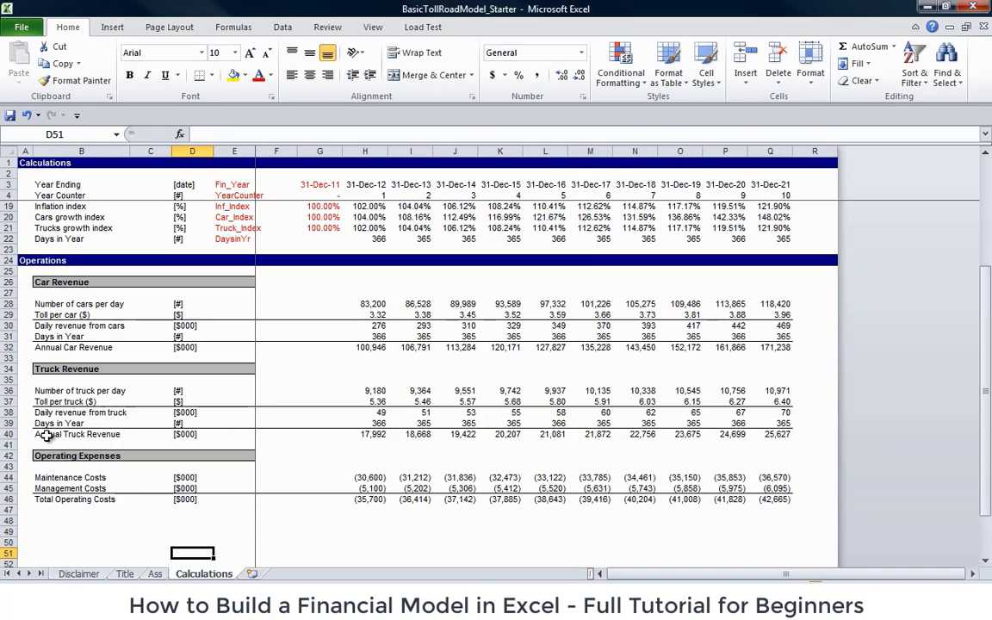
{"action": "key", "text": "Down"}
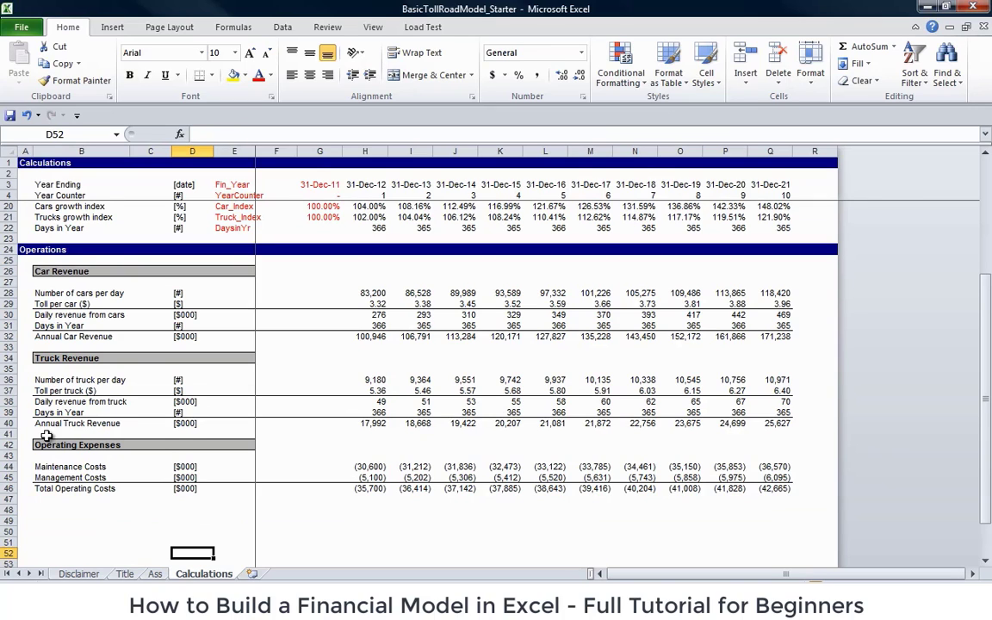
{"action": "key", "text": "Down"}
{"action": "key", "text": "Down"}
{"action": "key", "text": "Down"}
{"action": "key", "text": "Down"}
{"action": "key", "text": "Down"}
{"action": "key", "text": "Up"}
{"action": "key", "text": "Up"}
{"action": "key", "text": "Up"}
{"action": "key", "text": "Up"}
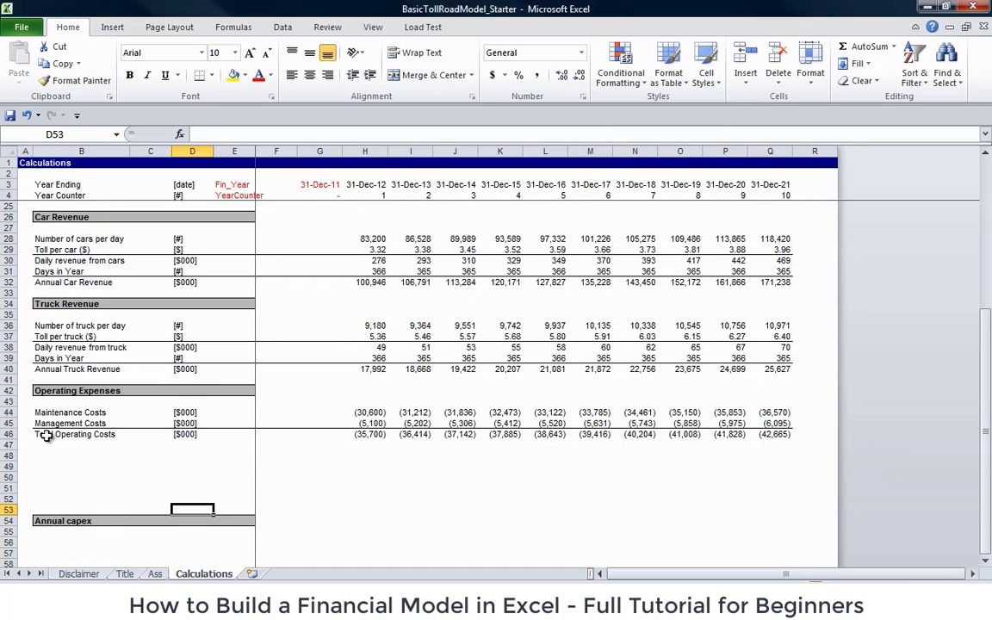
{"action": "key", "text": "Up"}
{"action": "key", "text": "Up"}
{"action": "key", "text": "Up"}
{"action": "key", "text": "Up"}
{"action": "key", "text": "Up"}
{"action": "key", "text": "Left"}
{"action": "key", "text": "Left"}
{"action": "key", "text": "Left"}
{"action": "key", "text": "shift+space"}
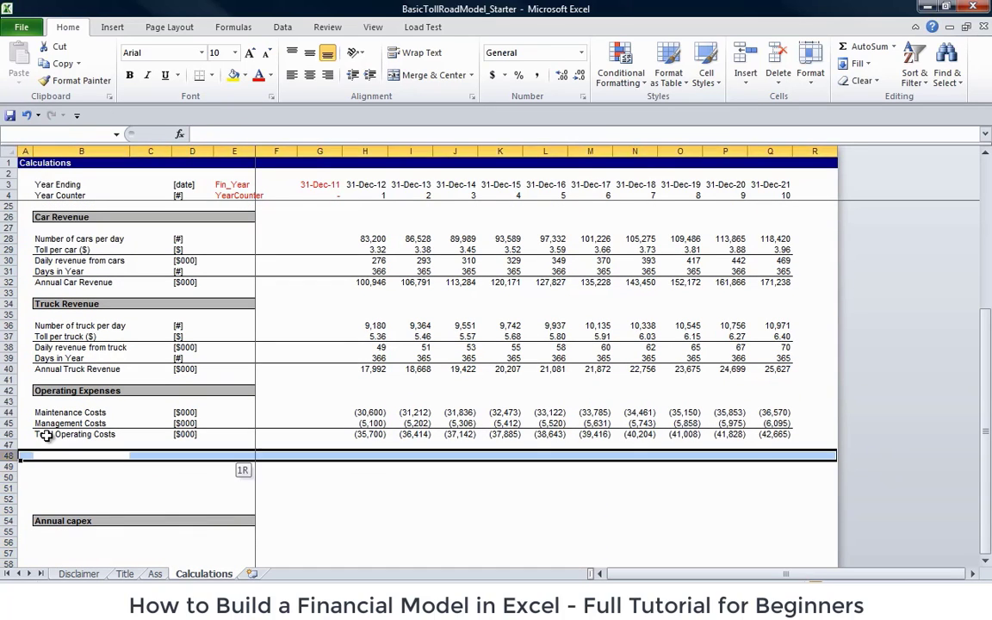
{"action": "key", "text": "shift+Down"}
{"action": "key", "text": "shift+Down"}
{"action": "key", "text": "shift+Down"}
{"action": "key", "text": "shift+Down"}
{"action": "key", "text": "shift+Down"}
{"action": "key", "text": "ctrl+minus"}
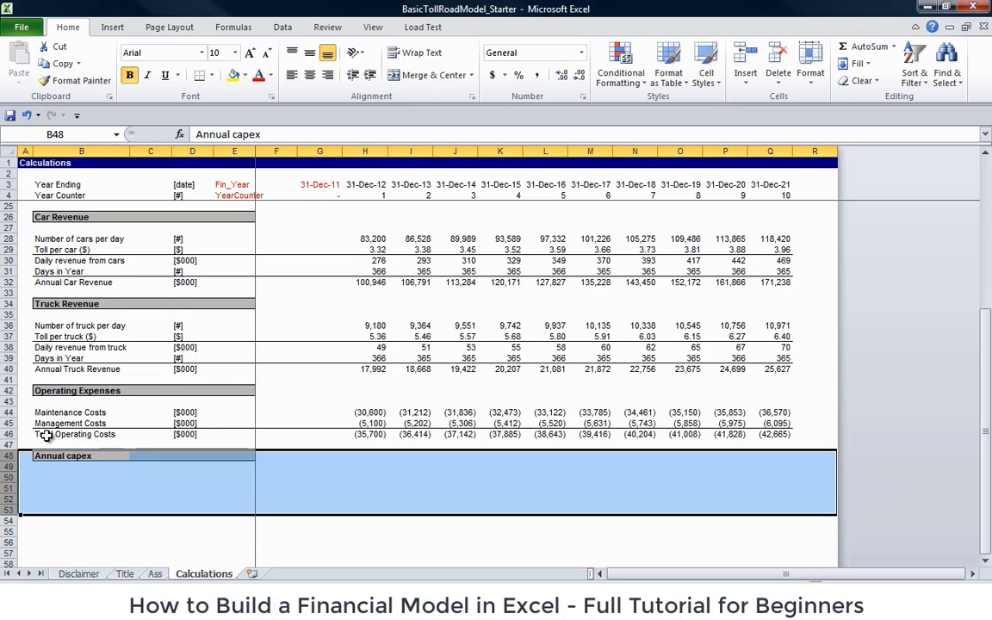
- Rename the Annual capex heading in B48 to Capital Expenses and enter the row label Capital Expenses in B50
{"action": "key", "text": "Left"}
{"action": "key", "text": "Right"}
{"action": "type", "text": "Cap"}
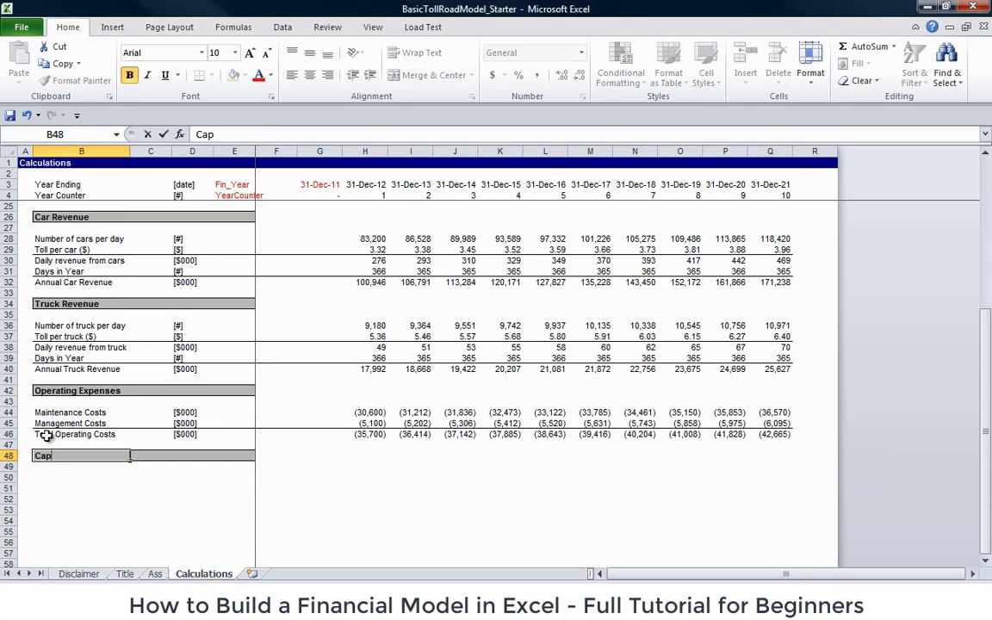
{"action": "type", "text": "ital Expenses"}
{"action": "key", "text": "Return"}
{"action": "key", "text": "Down"}
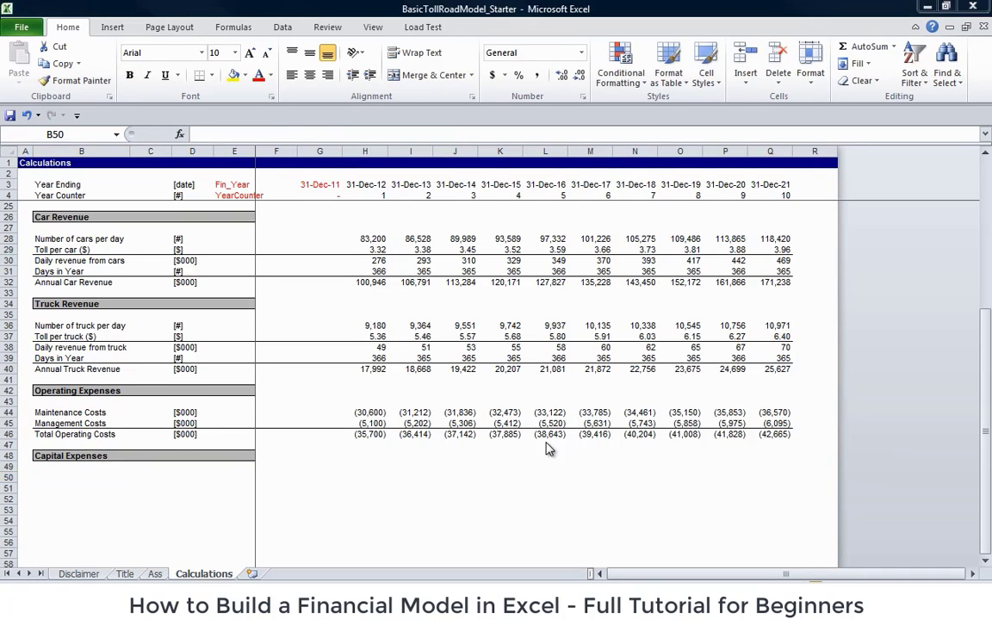
{"action": "type", "text": "Capital"}
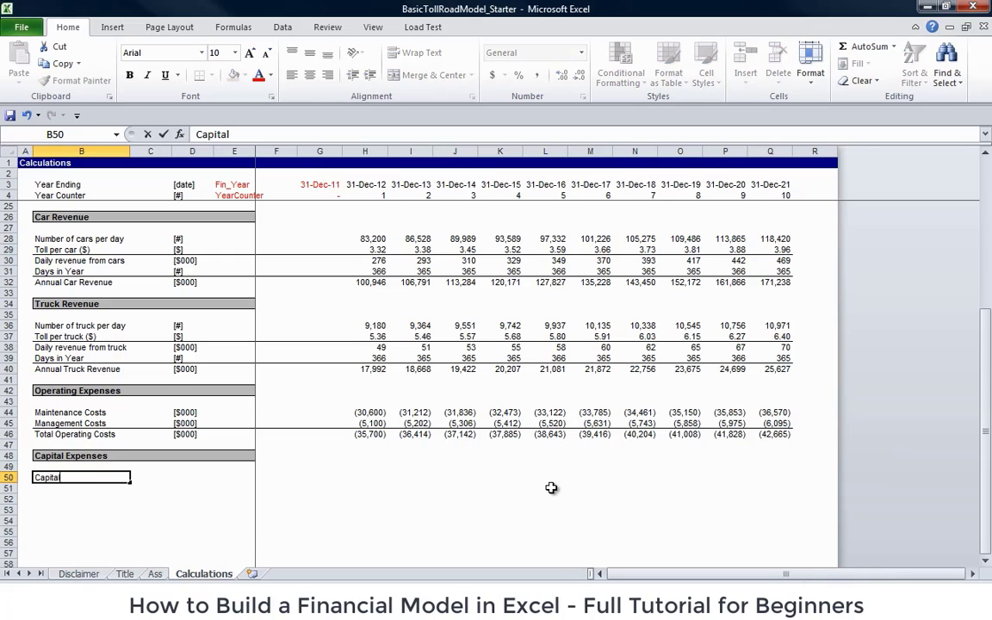
{"action": "type", "text": " Expenses"}
{"action": "key", "text": "Return"}
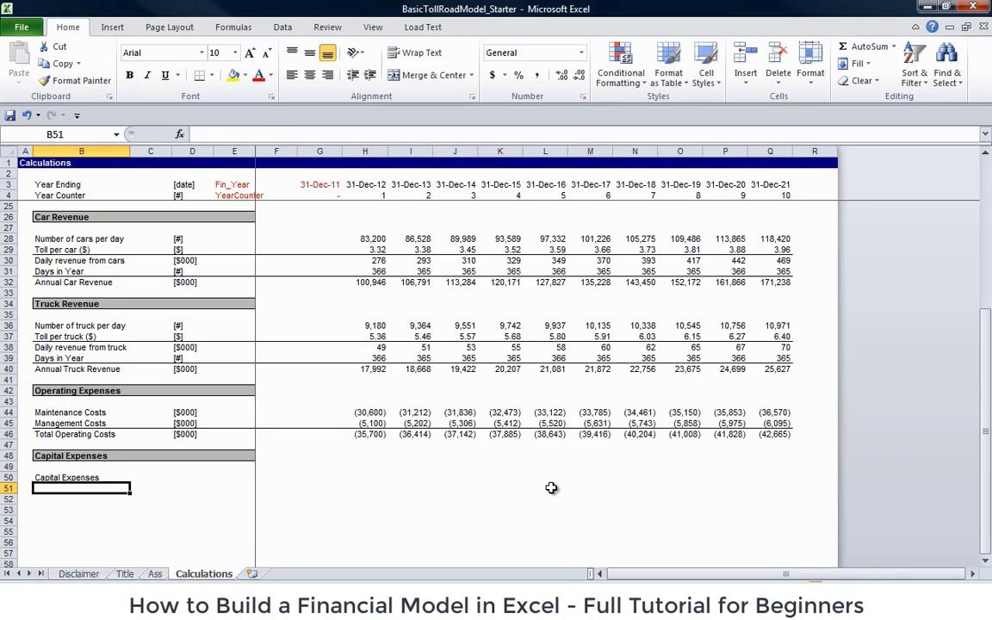
- Copy the [$000] unit label from D44 to the Capital Expenses row in D50
{"action": "key", "text": "Up"}
{"action": "key", "text": "Right"}
{"action": "key", "text": "Right"}
{"action": "key", "text": "Right"}
{"action": "key", "text": "Right"}
{"action": "key", "text": "Left"}
{"action": "key", "text": "Left"}
{"action": "key", "text": "Up"}
{"action": "key", "text": "Up"}
{"action": "key", "text": "Up"}
{"action": "key", "text": "Up"}
{"action": "key", "text": "Up"}
{"action": "key", "text": "Up"}
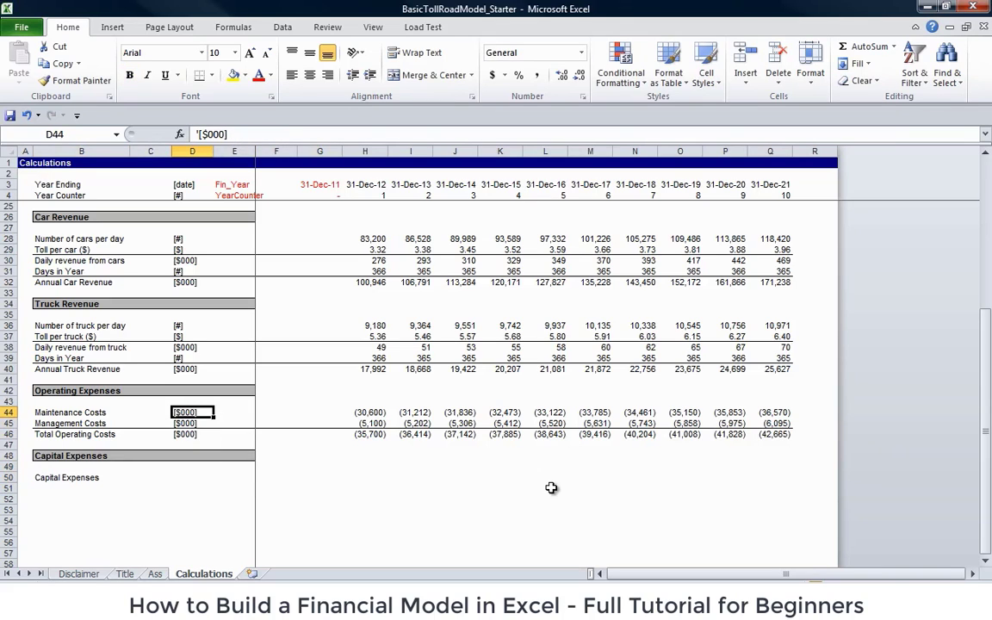
{"action": "key", "text": "ctrl+c"}
{"action": "key", "text": "Down"}
{"action": "key", "text": "Down"}
{"action": "key", "text": "Down"}
{"action": "key", "text": "Down"}
{"action": "key", "text": "Down"}
{"action": "key", "text": "Down"}
{"action": "key", "text": "ctrl+v"}
- Begin the Capital Expenses formula in H50 by referencing the annual capex input on the Ass sheet, giving =AnnCapex*
{"action": "key", "text": "Right"}
{"action": "key", "text": "Right"}
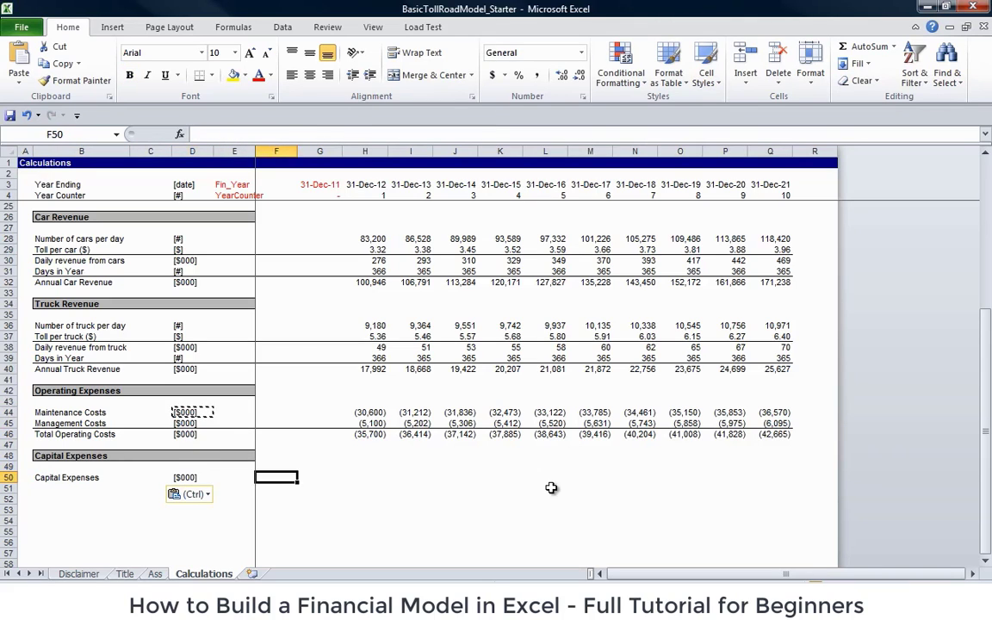
{"action": "type", "text": "="}
{"action": "key", "text": "ctrl+Page_Up"}
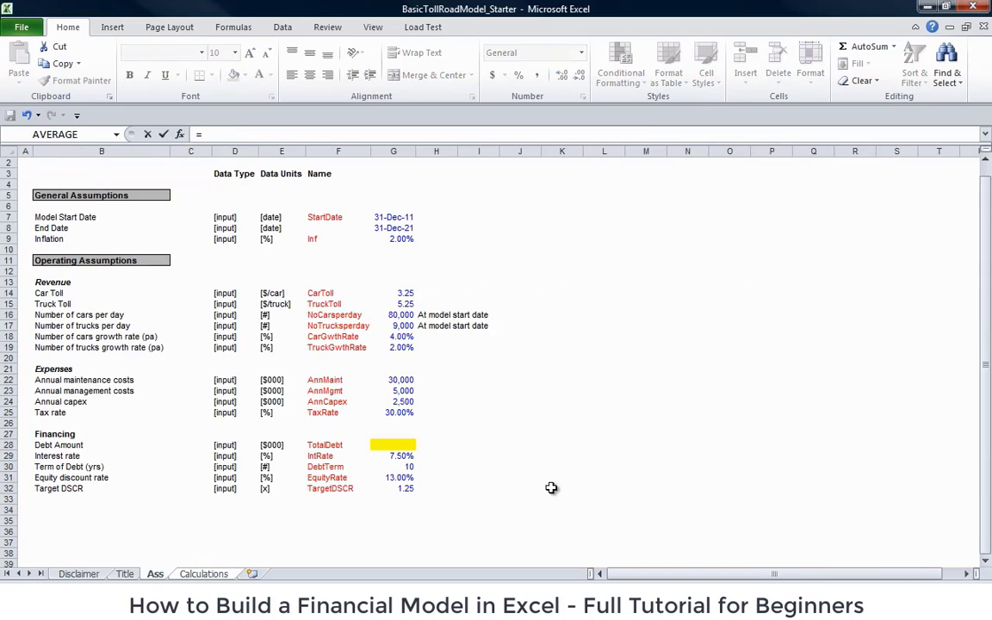
{"action": "key", "text": "Down"}
{"action": "key", "text": "Down"}
{"action": "key", "text": "Down"}
{"action": "key", "text": "Down"}
{"action": "key", "text": "Down"}
{"action": "key", "text": "Down"}
{"action": "key", "text": "Down"}
{"action": "key", "text": "Down"}
{"action": "key", "text": "Down"}
{"action": "key", "text": "Down"}
{"action": "key", "text": "Down"}
{"action": "key", "text": "Down"}
{"action": "key", "text": "Down"}
{"action": "key", "text": "Down"}
{"action": "key", "text": "Down"}
{"action": "key", "text": "Down"}
{"action": "key", "text": "Down"}
{"action": "key", "text": "Down"}
{"action": "key", "text": "Down"}
{"action": "key", "text": "Down"}
{"action": "key", "text": "Up"}
{"action": "key", "text": "Right"}
{"action": "key", "text": "Right"}
{"action": "key", "text": "Right"}
{"action": "key", "text": "Right"}
{"action": "key", "text": "Right"}
{"action": "key", "text": "Right"}
{"action": "type", "text": "*"}
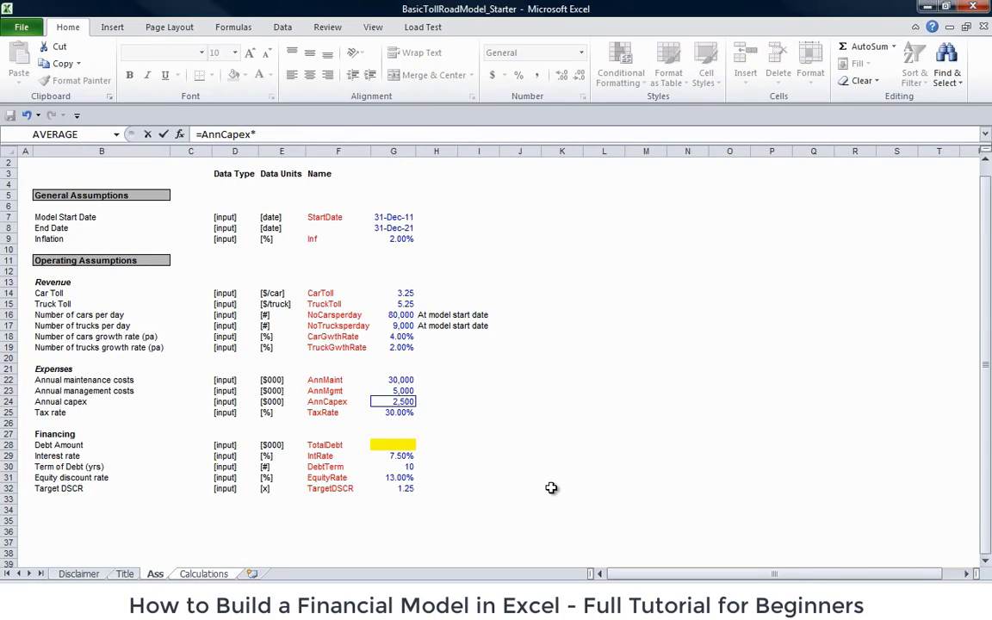
{"action": "key", "text": "ctrl+Page_Down"}
{"action": "key", "text": "Up"}
{"action": "key", "text": "Up"}
{"action": "key", "text": "Up"}
{"action": "key", "text": "Up"}
{"action": "key", "text": "Up"}
{"action": "key", "text": "Up"}
{"action": "key", "text": "Up"}
{"action": "key", "text": "Up"}
{"action": "key", "text": "Up"}
{"action": "key", "text": "Up"}
{"action": "key", "text": "Up"}
{"action": "key", "text": "Up"}
{"action": "key", "text": "Up"}
{"action": "key", "text": "Up"}
{"action": "key", "text": "Up"}
{"action": "key", "text": "Up"}
{"action": "key", "text": "Up"}
{"action": "key", "text": "Up"}
{"action": "key", "text": "Up"}
{"action": "key", "text": "Up"}
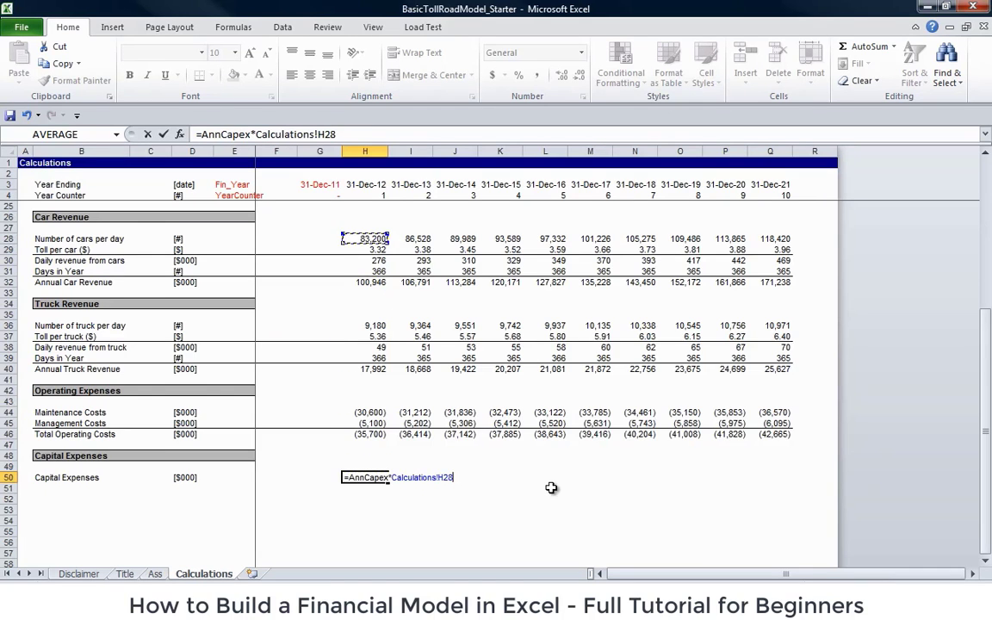
{"action": "key", "text": "Up"}
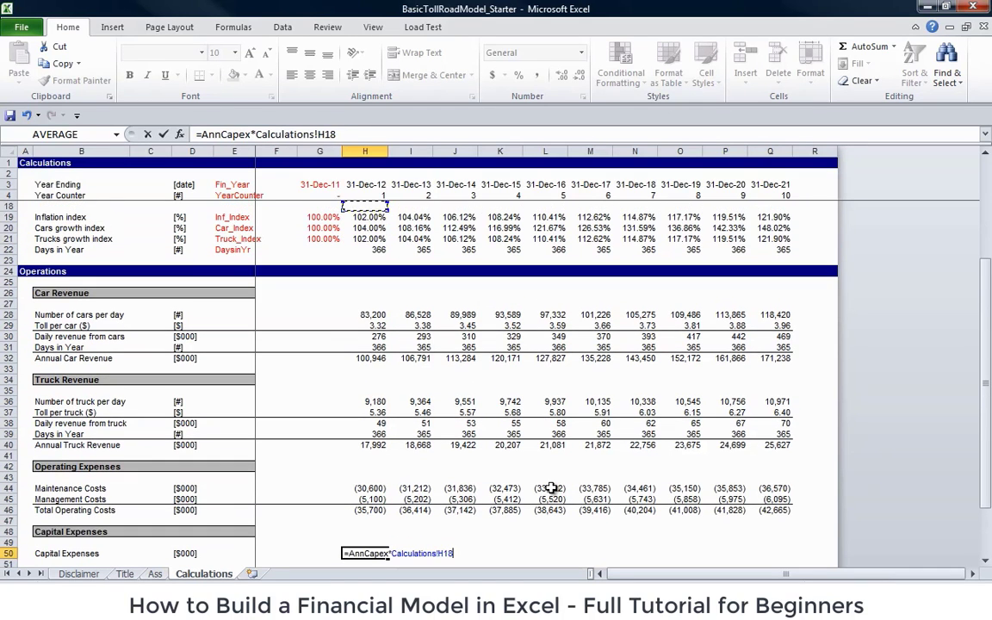
{"action": "key", "text": "shift+space"}
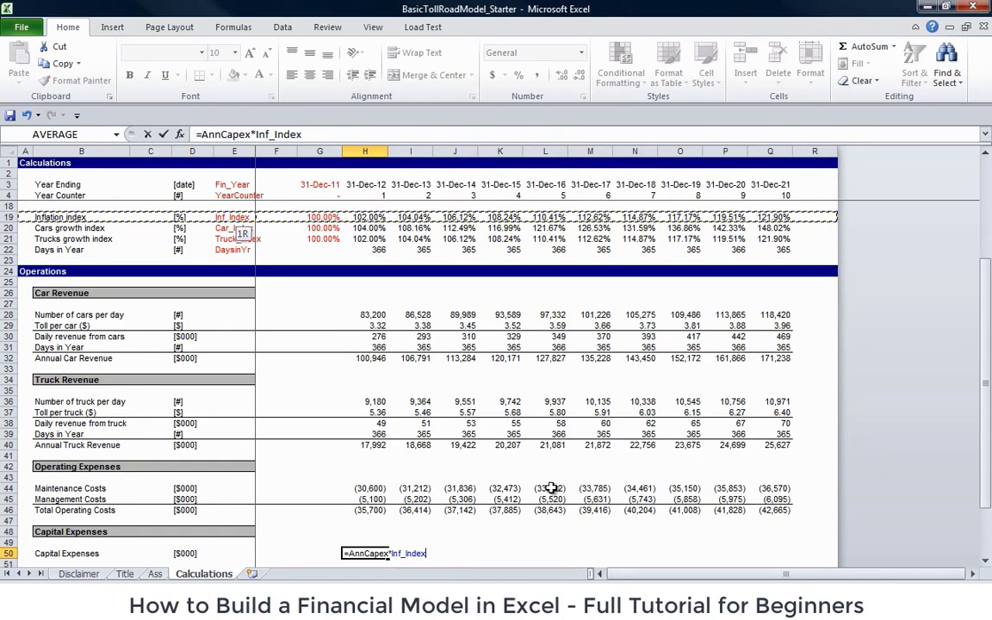
{"action": "key", "text": "BackSpace"}
{"action": "key", "text": "BackSpace"}
{"action": "key", "text": "BackSpace"}
{"action": "key", "text": "BackSpace"}
{"action": "key", "text": "BackSpace"}
{"action": "key", "text": "BackSpace"}
{"action": "key", "text": "BackSpace"}
{"action": "key", "text": "BackSpace"}
{"action": "key", "text": "BackSpace"}
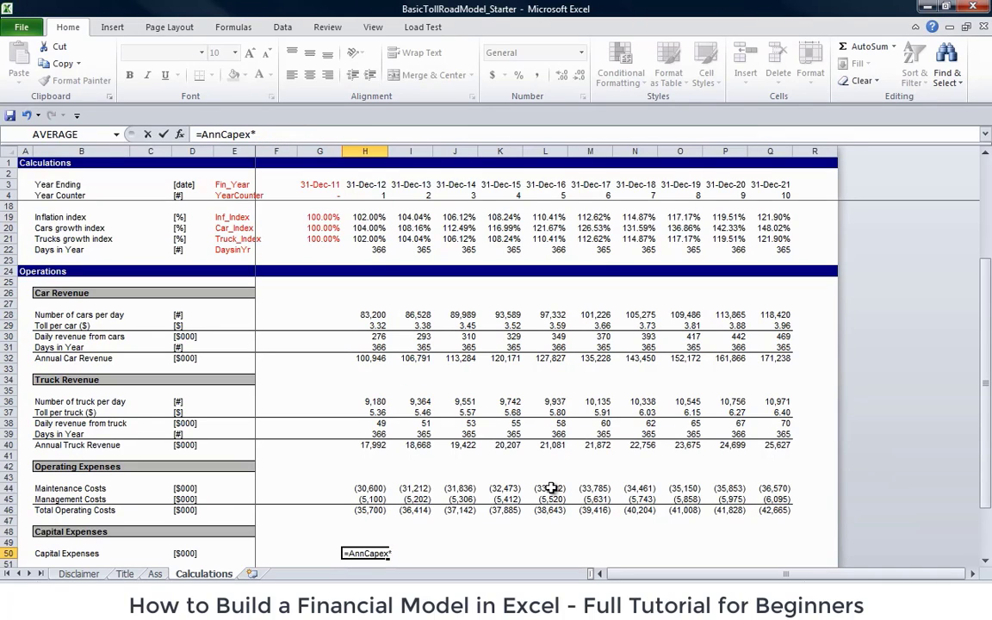
- Complete the H50 formula with the inflation index and make it negative, as =-AnnCapex*Inf_Index
{"action": "type", "text": "inf_index"}
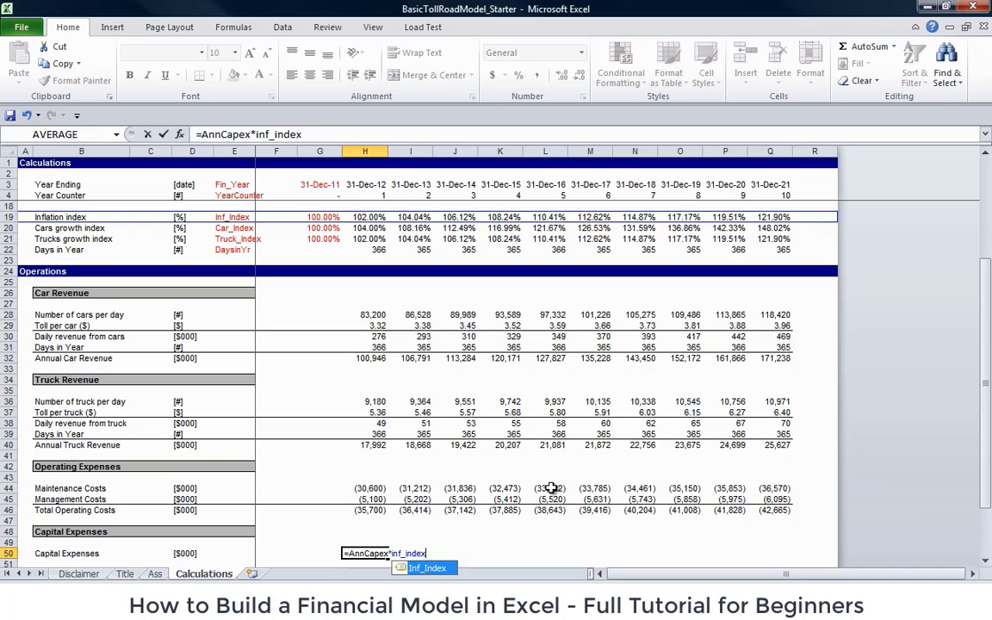
{"action": "key", "text": "Return"}
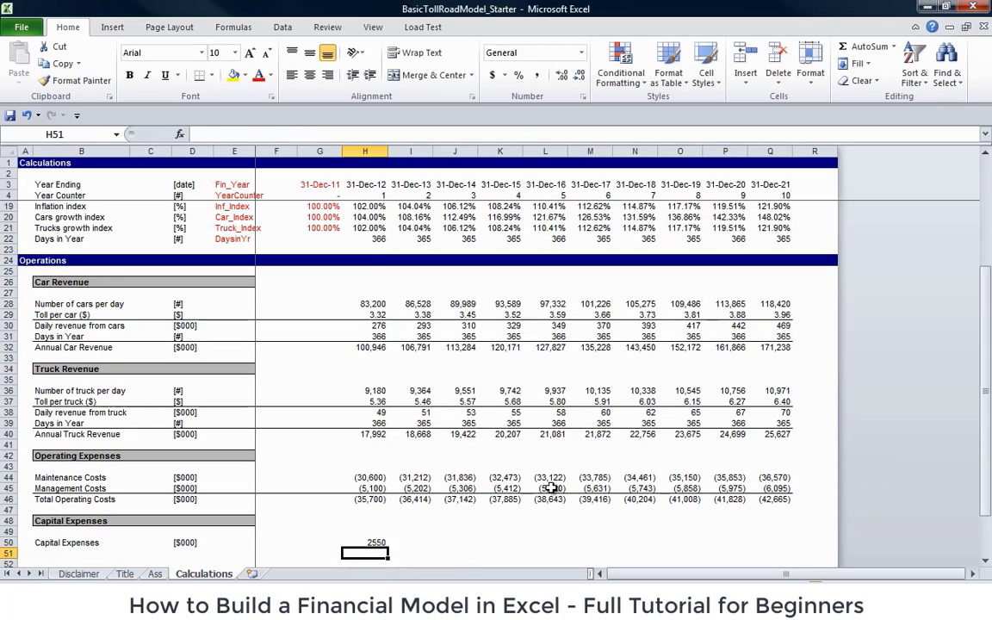
{"action": "key", "text": "Up"}
{"action": "key", "text": "F2"}
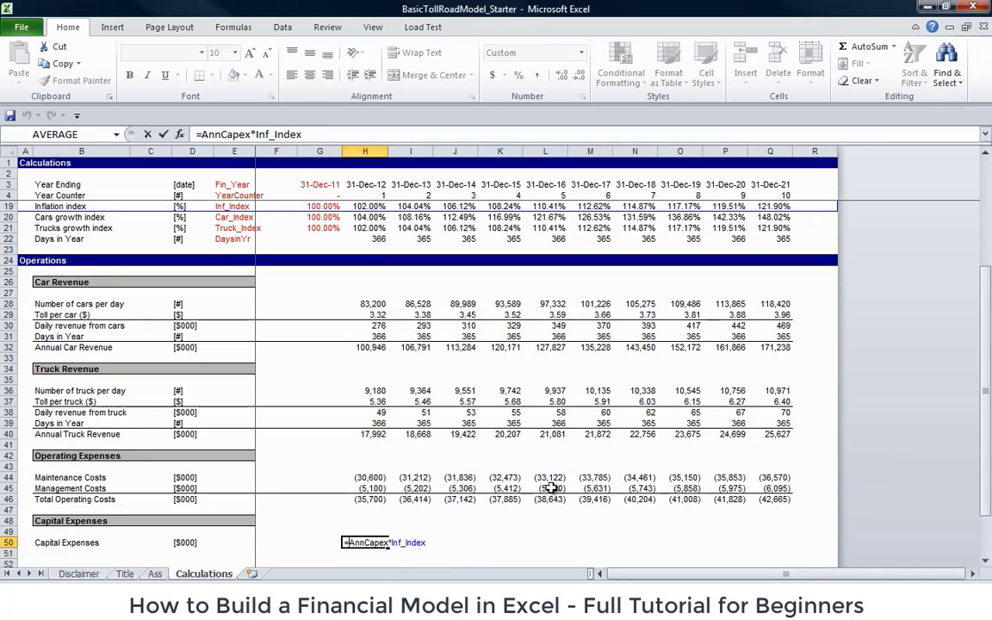
{"action": "key", "text": "Return"}
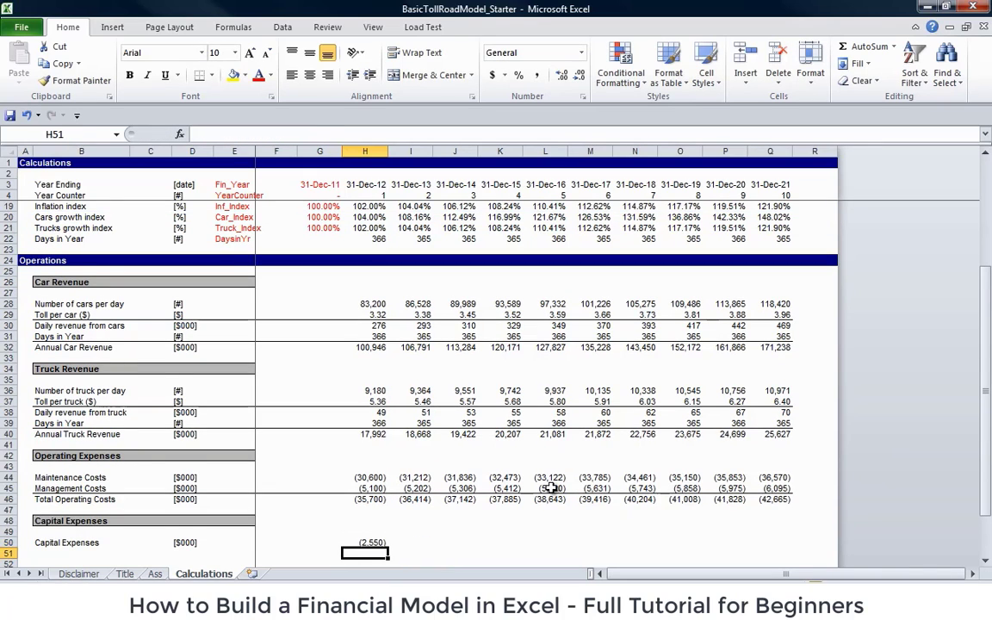
- Fill the Capital Expenses formula from H50 across to Q50
{"action": "key", "text": "Down"}
{"action": "key", "text": "Up"}
{"action": "key", "text": "Up"}
{"action": "key", "text": "shift+Right"}
{"action": "key", "text": "shift+Right"}
{"action": "key", "text": "shift+Right"}
{"action": "key", "text": "shift+Right"}
{"action": "key", "text": "shift+Right"}
{"action": "key", "text": "shift+Right"}
{"action": "key", "text": "shift+Right"}
{"action": "key", "text": "shift+Right"}
{"action": "key", "text": "shift+Right"}
{"action": "key", "text": "shift+Right"}
{"action": "key", "text": "shift+Left"}
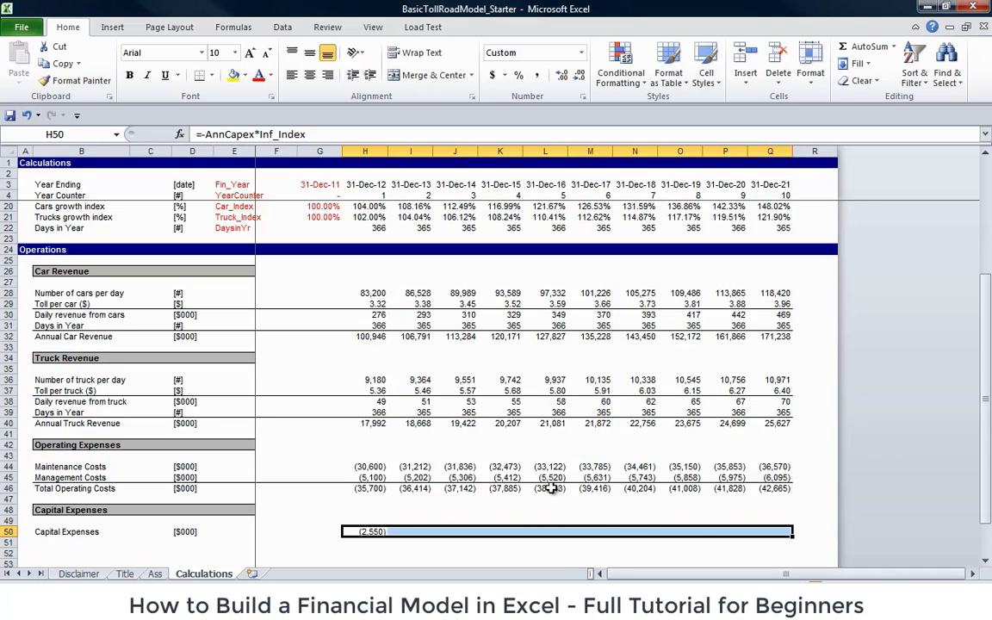
{"action": "key", "text": "ctrl+r"}
{"action": "key", "text": "Left"}
{"action": "key", "text": "Home"}
{"action": "key", "text": "Down"}
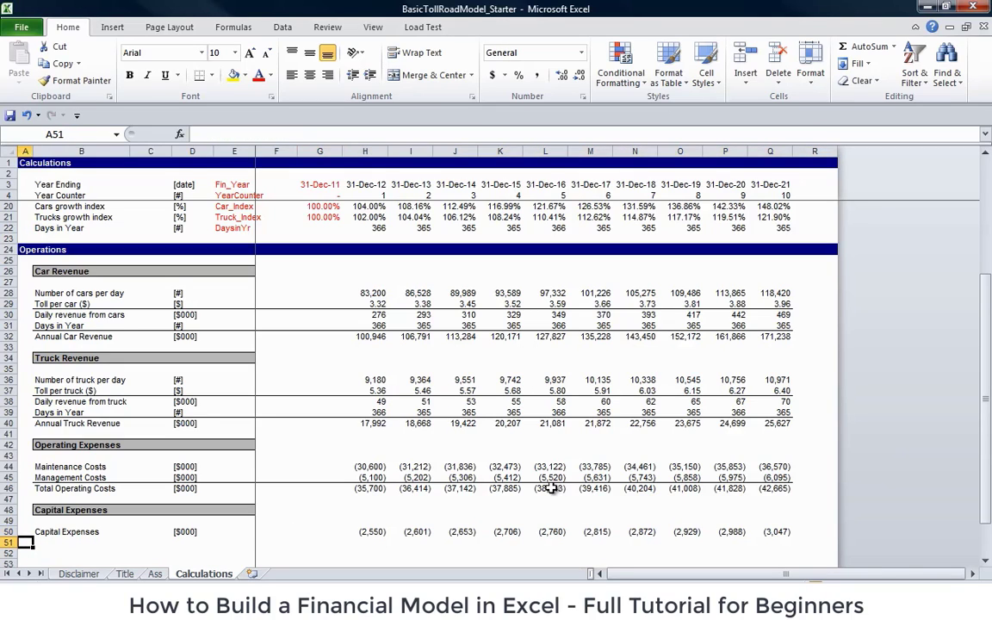
{"action": "key", "text": "Down"}
{"action": "key", "text": "Down"}
{"action": "key", "text": "Down"}
{"action": "key", "text": "Down"}
{"action": "key", "text": "Down"}
{"action": "key", "text": "Down"}
{"action": "key", "text": "Down"}
{"action": "key", "text": "Down"}
{"action": "key", "text": "Up"}
{"action": "key", "text": "Up"}
{"action": "key", "text": "Up"}
{"action": "key", "text": "Up"}
{"action": "key", "text": "Right"}
{"action": "key", "text": "Up"}
{"action": "key", "text": "Up"}
{"action": "key", "text": "Up"}
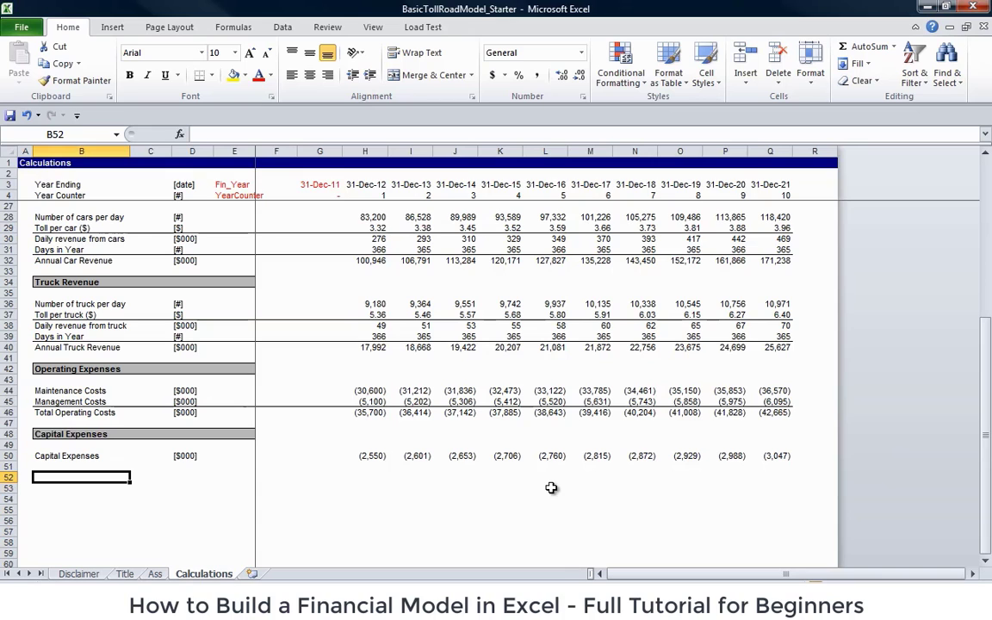
{"action": "key", "text": "Up"}
{"action": "key", "text": "Up"}
{"action": "key", "text": "Up"}
{"action": "key", "text": "Up"}
{"action": "key", "text": "Up"}
{"action": "key", "text": "Up"}
{"action": "key", "text": "Up"}
{"action": "key", "text": "Up"}
{"action": "key", "text": "Up"}
{"action": "key", "text": "Up"}
{"action": "key", "text": "Up"}
{"action": "key", "text": "Up"}
{"action": "key", "text": "Up"}
{"action": "key", "text": "Up"}
{"action": "key", "text": "Up"}
{"action": "key", "text": "Up"}
{"action": "key", "text": "Up"}
{"action": "key", "text": "Up"}
{"action": "key", "text": "Up"}
{"action": "key", "text": "Up"}
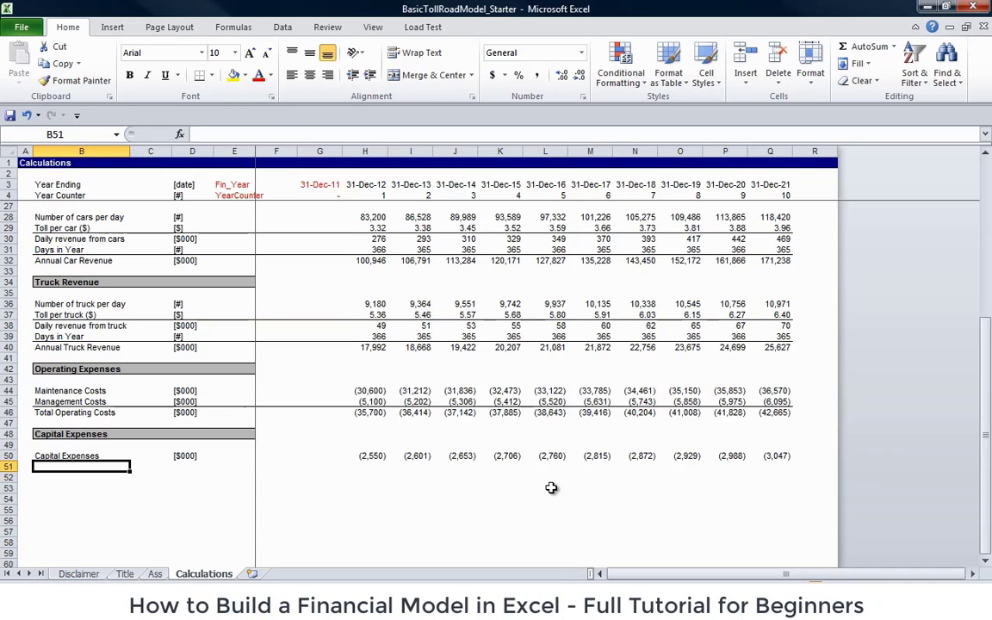
{"action": "key", "text": "Down"}
{"action": "key", "text": "Left"}
{"action": "key", "text": "Down"}
{"action": "key", "text": "Down"}
{"action": "key", "text": "Down"}
{"action": "key", "text": "Down"}
{"action": "key", "text": "Down"}
{"action": "key", "text": "Down"}
{"action": "key", "text": "Down"}
{"action": "key", "text": "Down"}
{"action": "key", "text": "Down"}
{"action": "key", "text": "Down"}
{"action": "key", "text": "Down"}
{"action": "key", "text": "Down"}
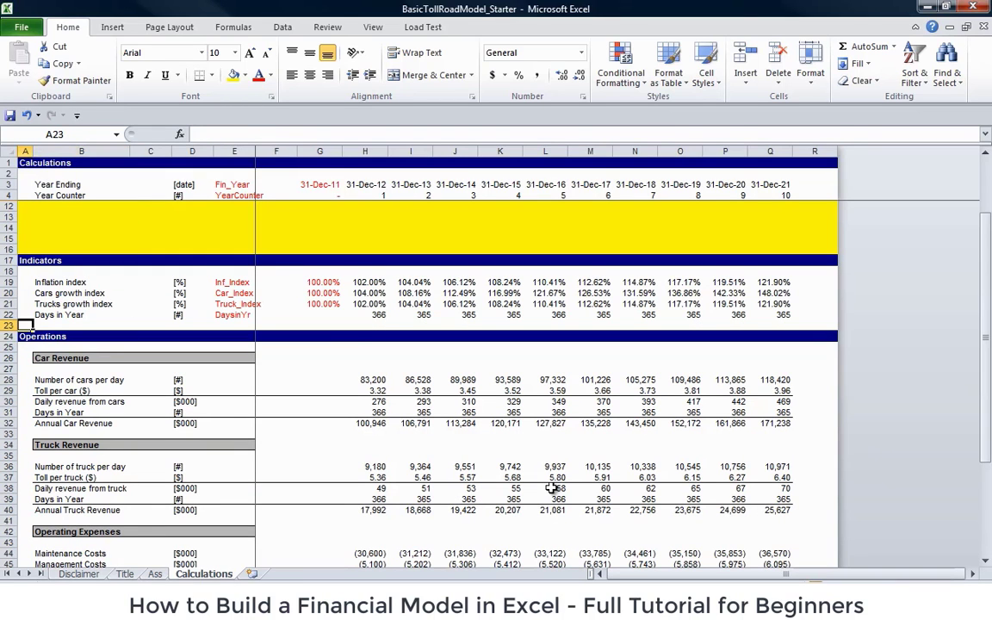
{"action": "key", "text": "Up"}
{"action": "key", "text": "shift+space"}
{"action": "key", "text": "ctrl+c"}
{"action": "key", "text": "Down"}
{"action": "key", "text": "Escape"}
- Copy the formatted Operating Expenses heading from B42:E42 to row 52, starting at B52, below the Capital Expenses block
{"action": "key", "text": "Down"}
{"action": "key", "text": "Down"}
{"action": "key", "text": "Down"}
{"action": "key", "text": "Down"}
{"action": "key", "text": "Down"}
{"action": "key", "text": "Down"}
{"action": "key", "text": "Down"}
{"action": "key", "text": "Down"}
{"action": "key", "text": "Down"}
{"action": "key", "text": "Down"}
{"action": "key", "text": "Down"}
{"action": "key", "text": "Down"}
{"action": "key", "text": "Down"}
{"action": "key", "text": "Down"}
{"action": "key", "text": "Down"}
{"action": "key", "text": "Down"}
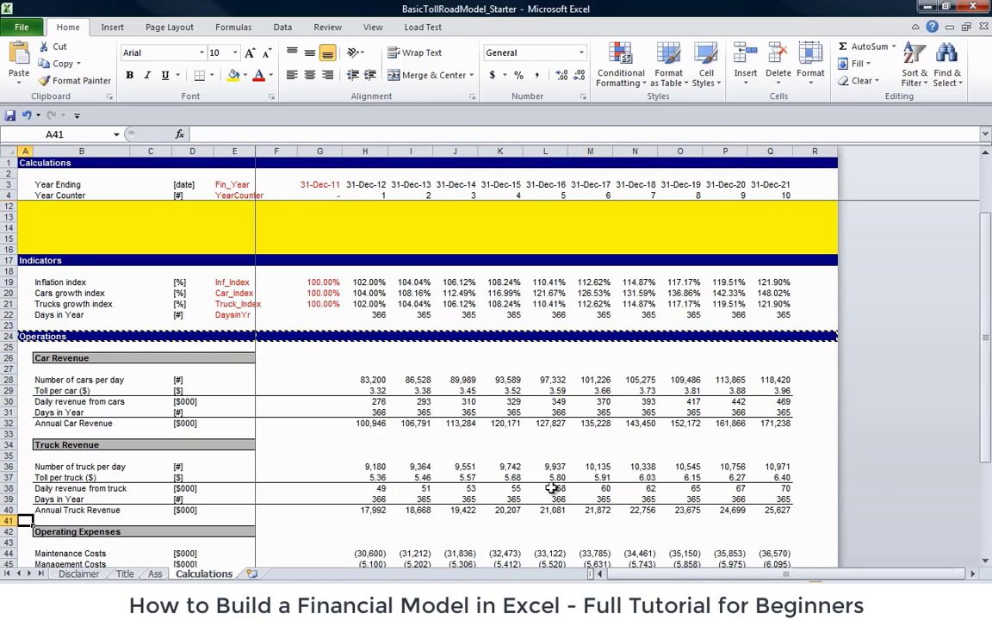
{"action": "key", "text": "Right"}
{"action": "key", "text": "Down"}
{"action": "key", "text": "shift+Right"}
{"action": "key", "text": "shift+Right"}
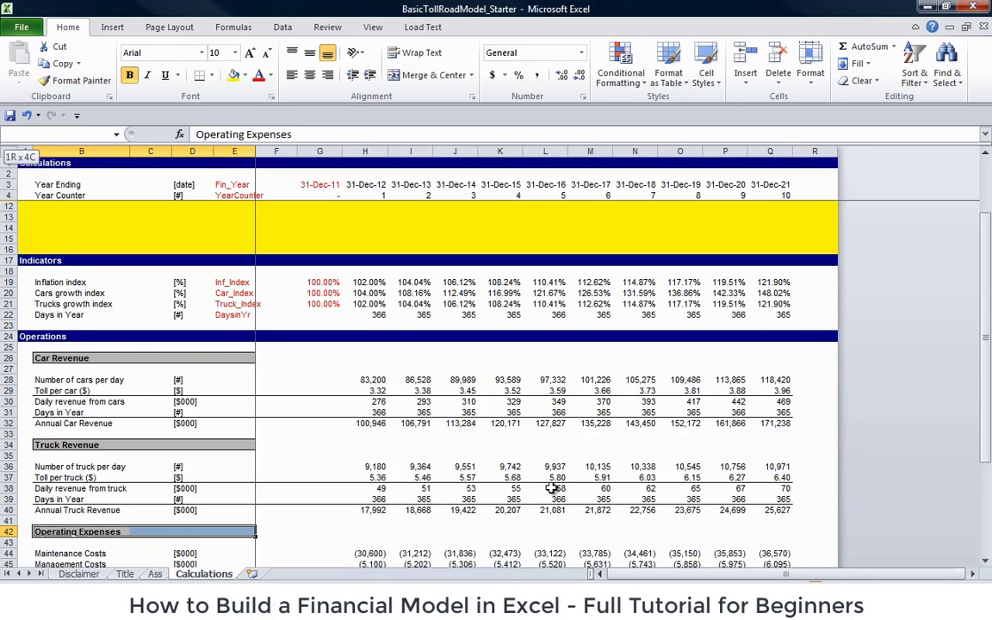
{"action": "key", "text": "Down"}
{"action": "key", "text": "Down"}
{"action": "key", "text": "Down"}
{"action": "key", "text": "Down"}
{"action": "key", "text": "Down"}
{"action": "key", "text": "Down"}
{"action": "key", "text": "Down"}
{"action": "key", "text": "Down"}
{"action": "key", "text": "Down"}
{"action": "key", "text": "Down"}
{"action": "key", "text": "Down"}
{"action": "key", "text": "Down"}
{"action": "key", "text": "Down"}
{"action": "key", "text": "Down"}
{"action": "key", "text": "Down"}
{"action": "key", "text": "Down"}
{"action": "key", "text": "Down"}
{"action": "key", "text": "Down"}
{"action": "key", "text": "Down"}
{"action": "key", "text": "Up"}
{"action": "key", "text": "Up"}
{"action": "key", "text": "Up"}
{"action": "key", "text": "Up"}
{"action": "key", "text": "Up"}
{"action": "key", "text": "Up"}
{"action": "key", "text": "Up"}
{"action": "key", "text": "Up"}
{"action": "key", "text": "Up"}
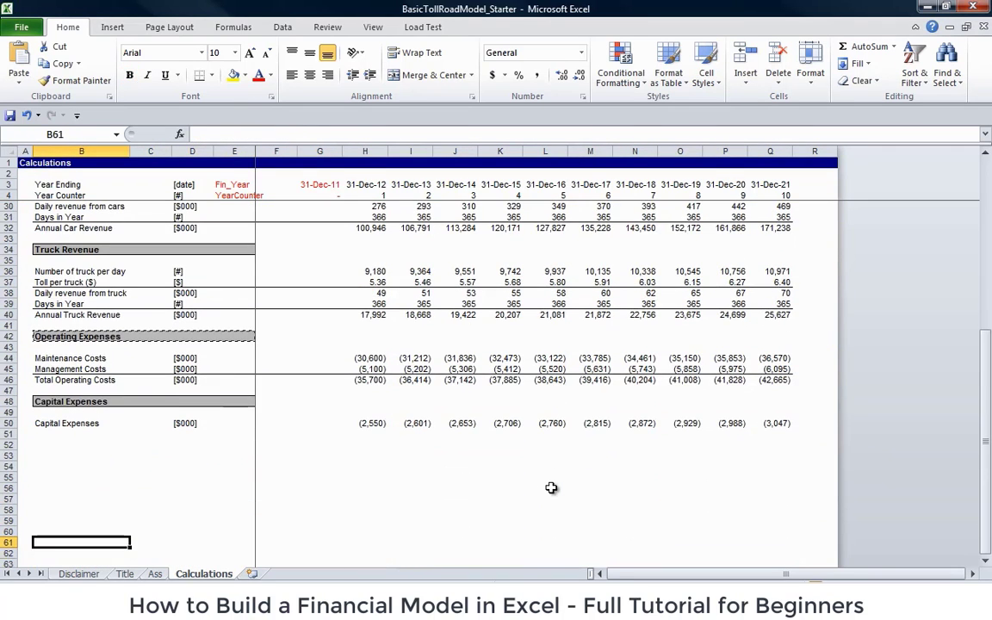
{"action": "key", "text": "ctrl+v"}
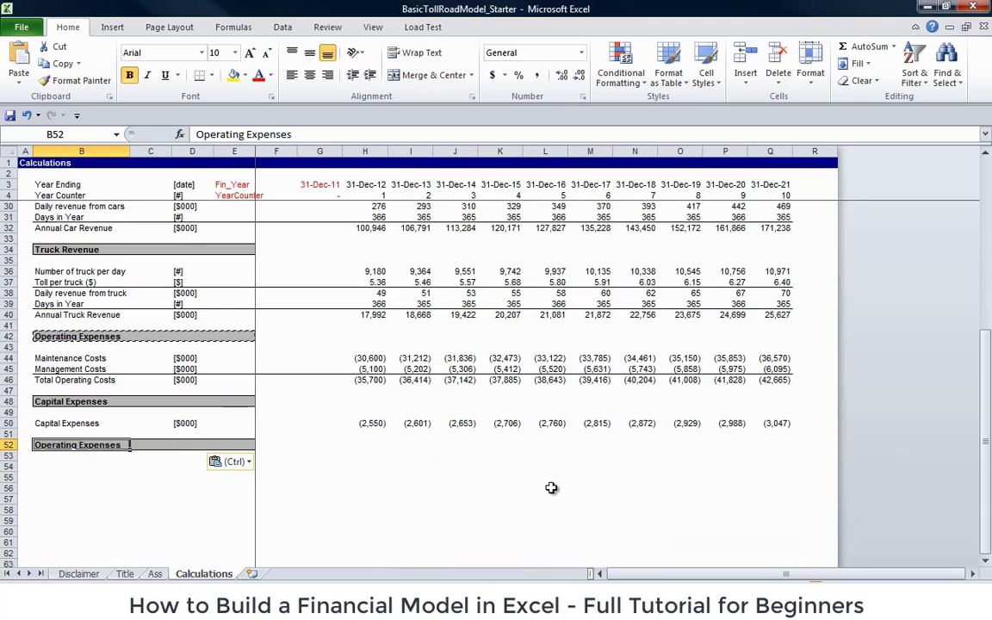
- Replace the text of the copied heading in B52 with Tax
{"action": "type", "text": "Op"}
{"action": "key", "text": "BackSpace"}
{"action": "key", "text": "BackSpace"}
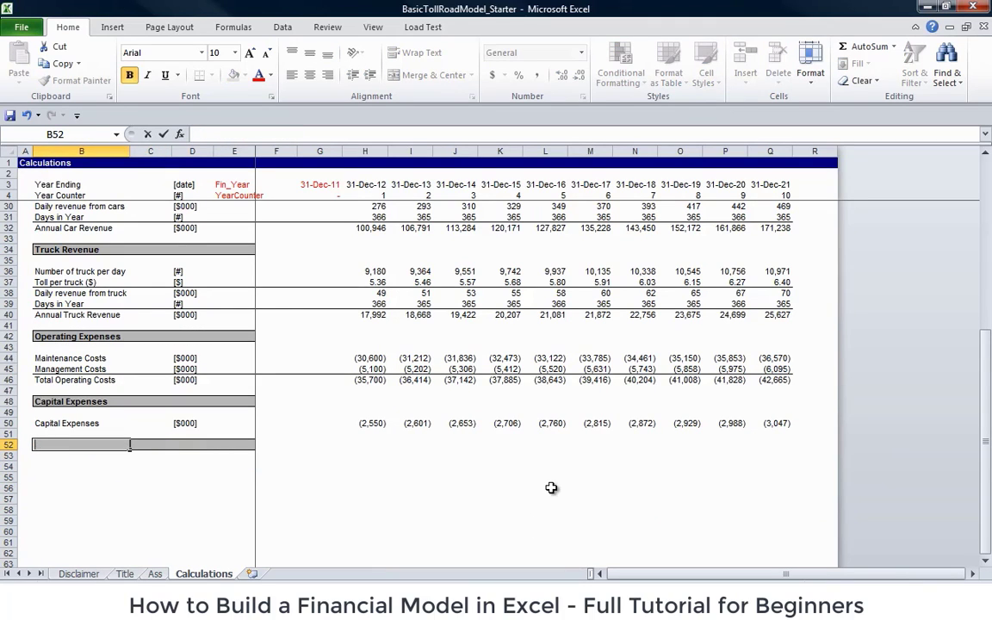
{"action": "type", "text": "Tax"}
{"action": "key", "text": "Return"}
{"action": "key", "text": "Return"}
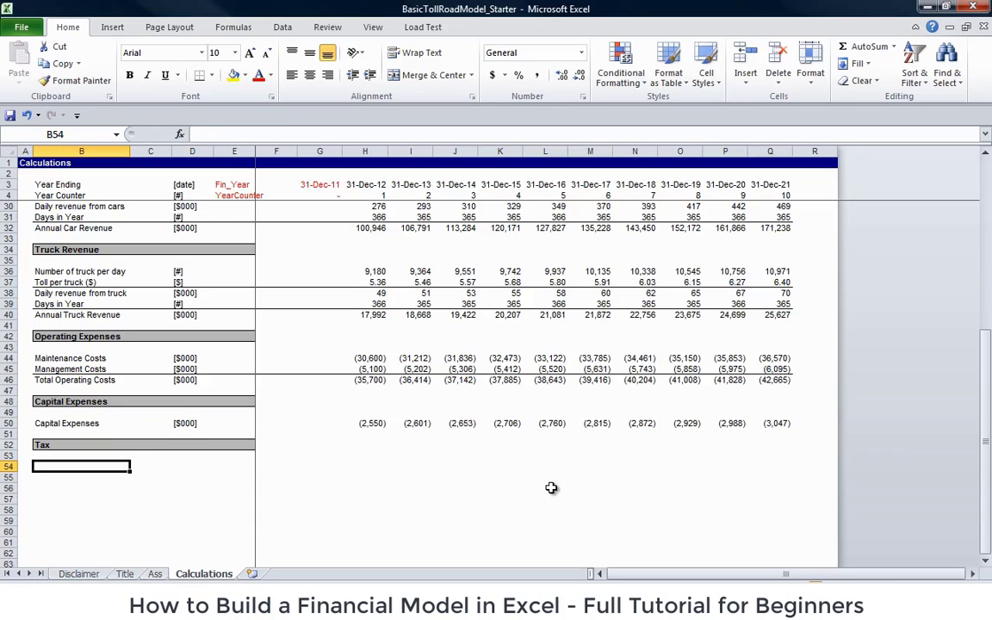
- Enter Annual Revenue as the first Tax row label in B54 and reword it to Total Revenue
{"action": "type", "text": "Annual"}
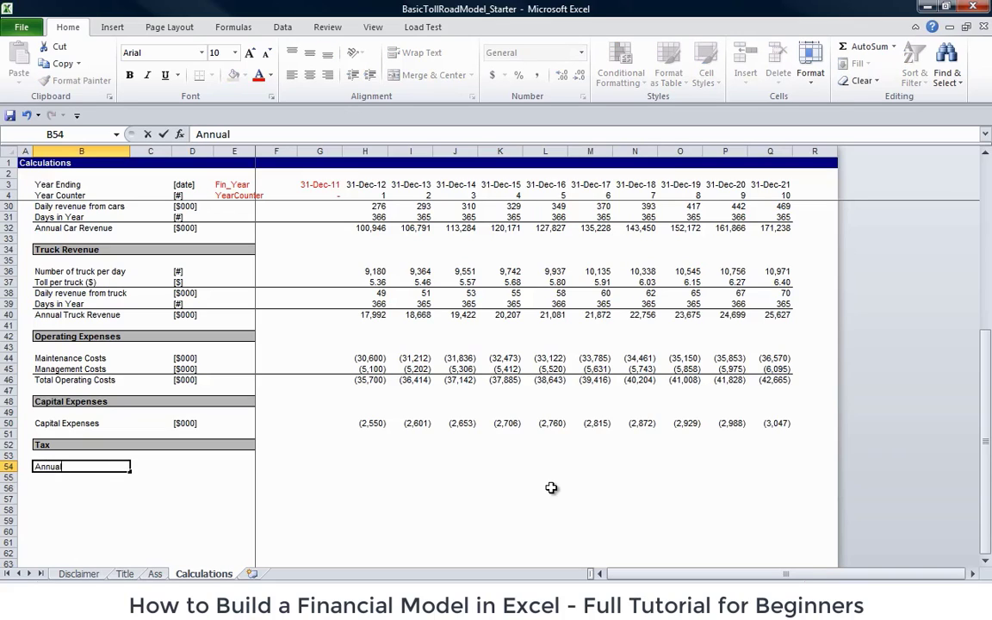
{"action": "type", "text": " Revenue"}
{"action": "key", "text": "Return"}
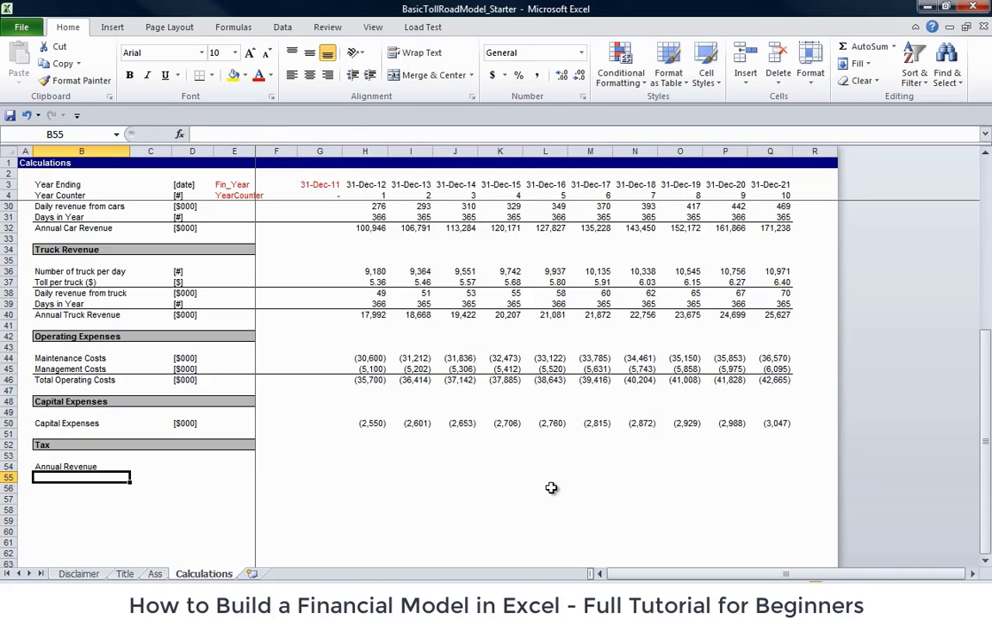
{"action": "key", "text": "Up"}
{"action": "key", "text": "F2"}
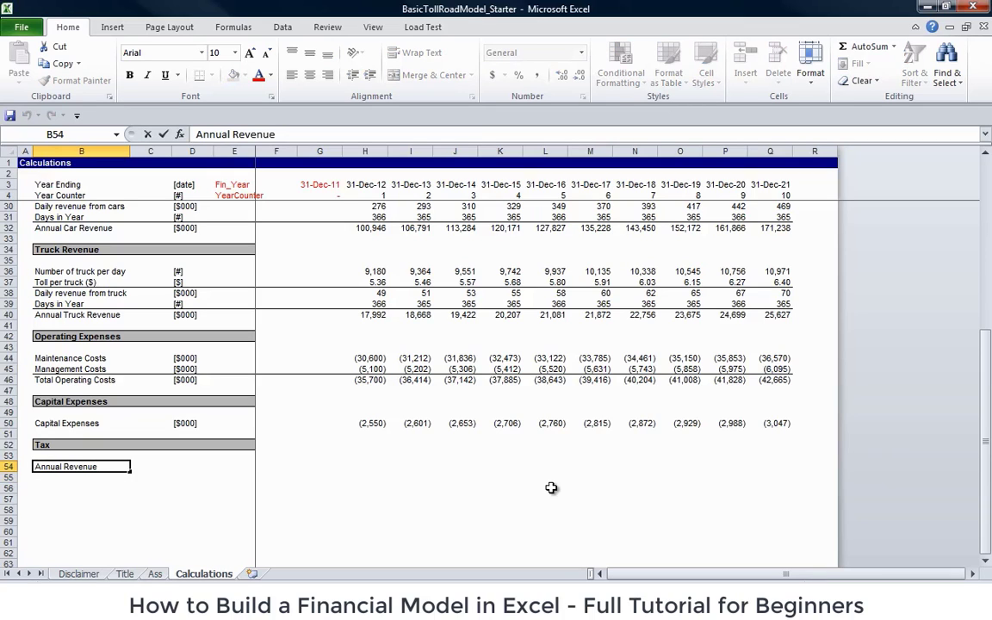
{"action": "key", "text": "shift+Home"}
{"action": "type", "text": "Total"}
{"action": "key", "text": "Return"}
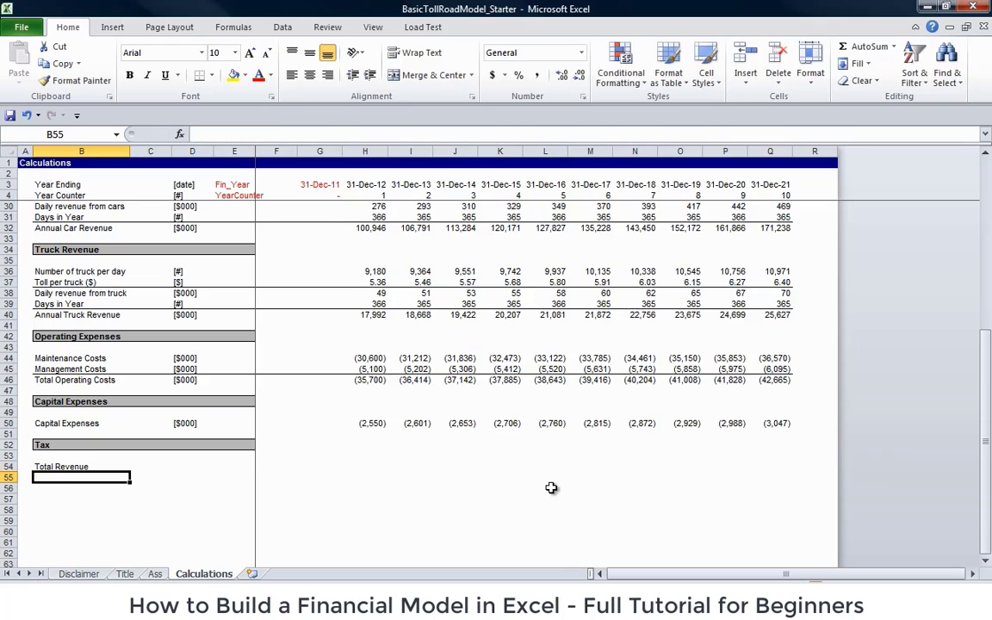
- Add the row labels Total Operating Costs in B55 and Capital Expenses in B56
{"action": "type", "text": "Total Oper"}
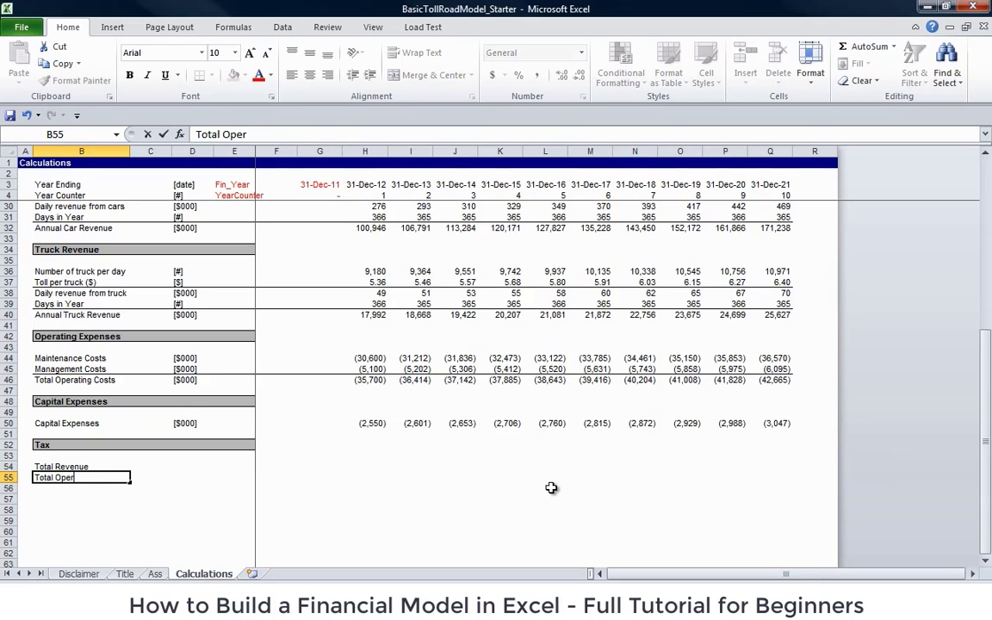
{"action": "type", "text": "ating Costs"}
{"action": "key", "text": "Return"}
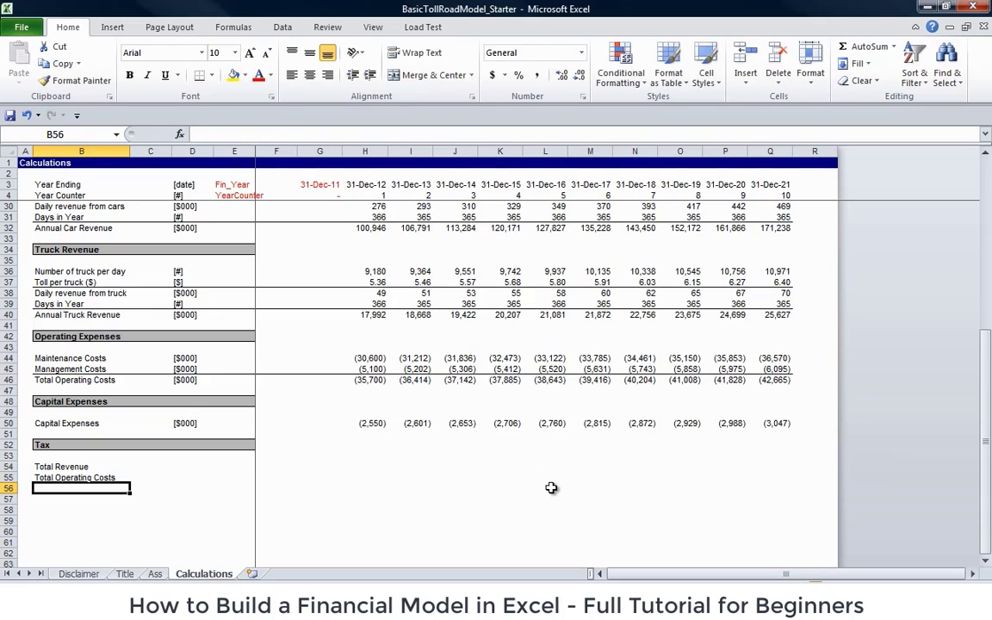
{"action": "type", "text": "Capital E"}
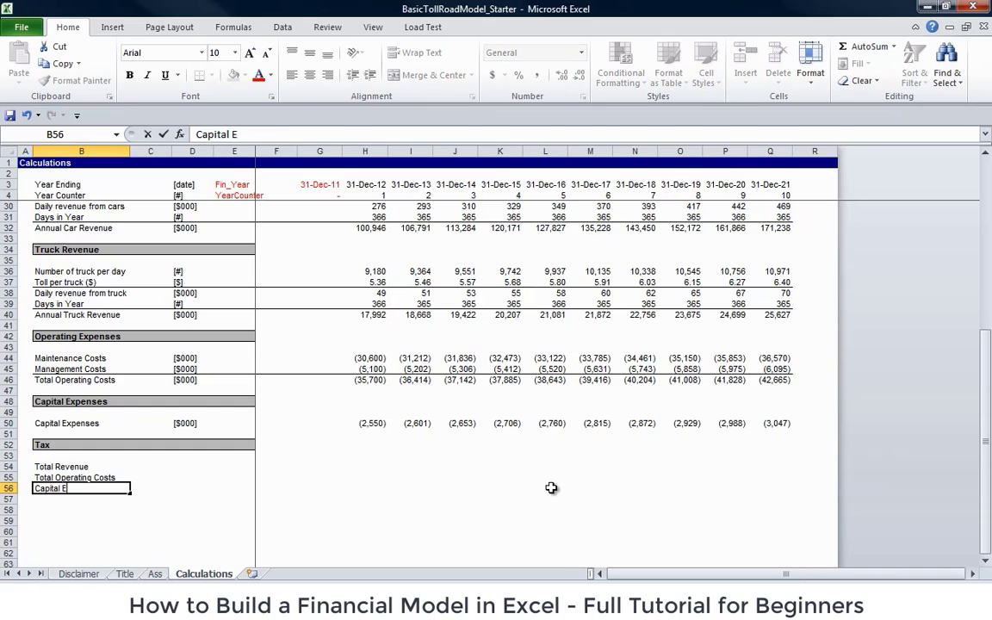
{"action": "type", "text": "xpenses"}
{"action": "key", "text": "Return"}
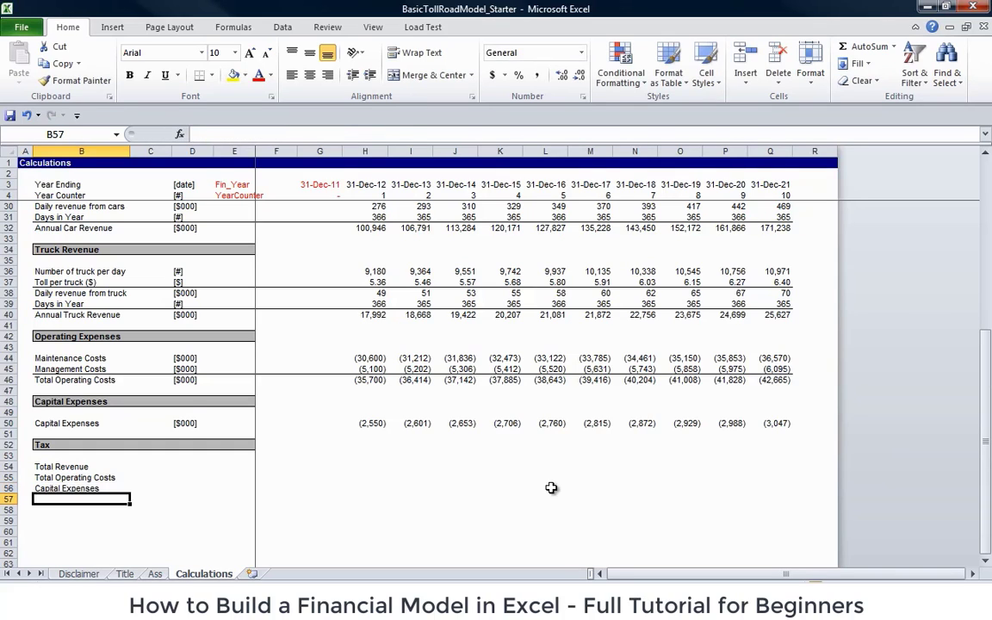
- Add the row labels Interest Expense in B57 and Assessable Income in B58
{"action": "type", "text": "Interest"}
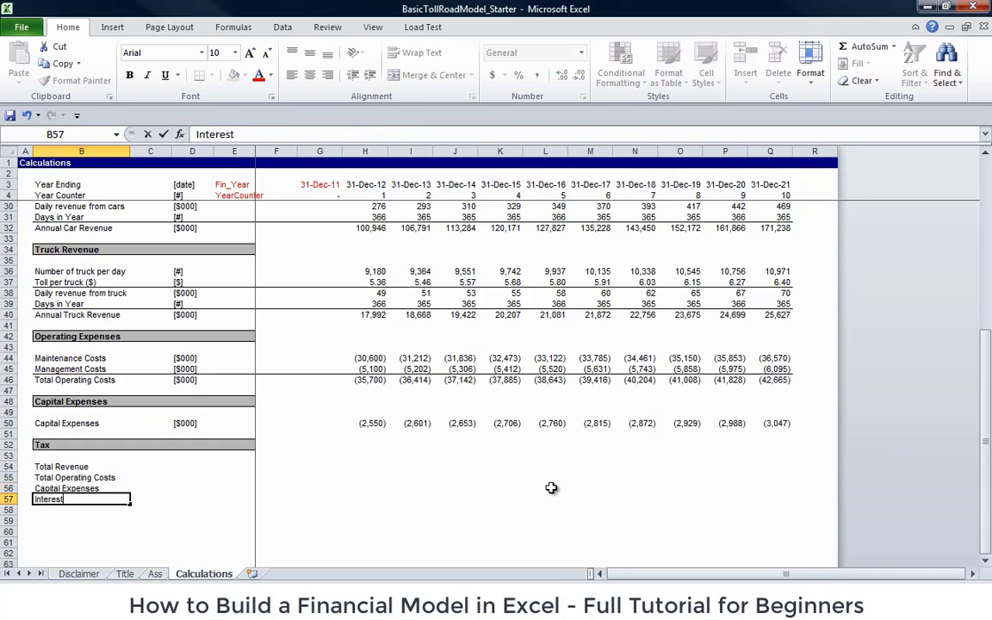
{"action": "type", "text": " Expense"}
{"action": "key", "text": "Return"}
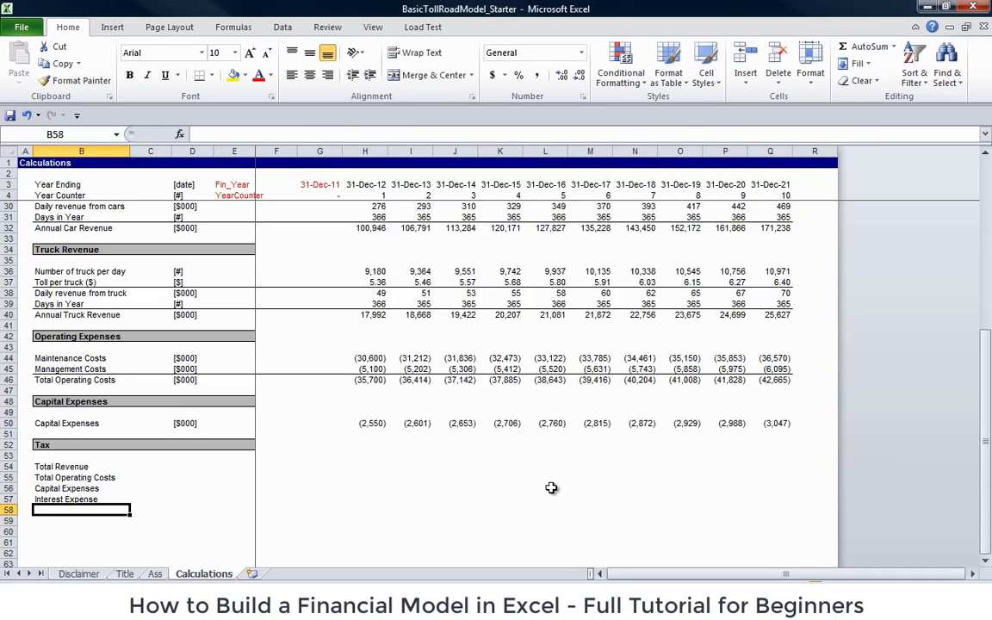
{"action": "type", "text": "Assess"}
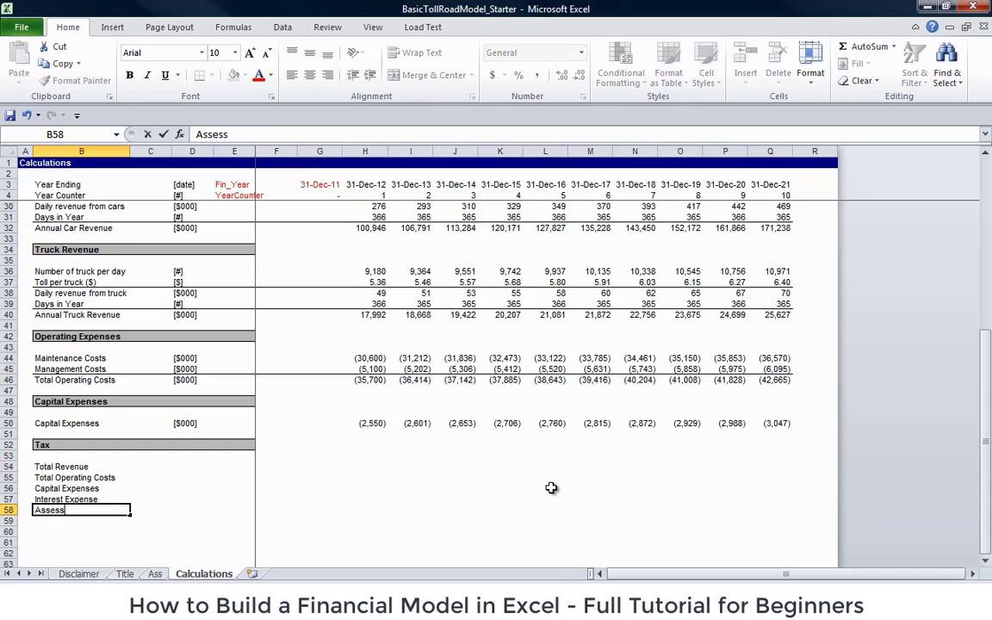
{"action": "type", "text": "able Income"}
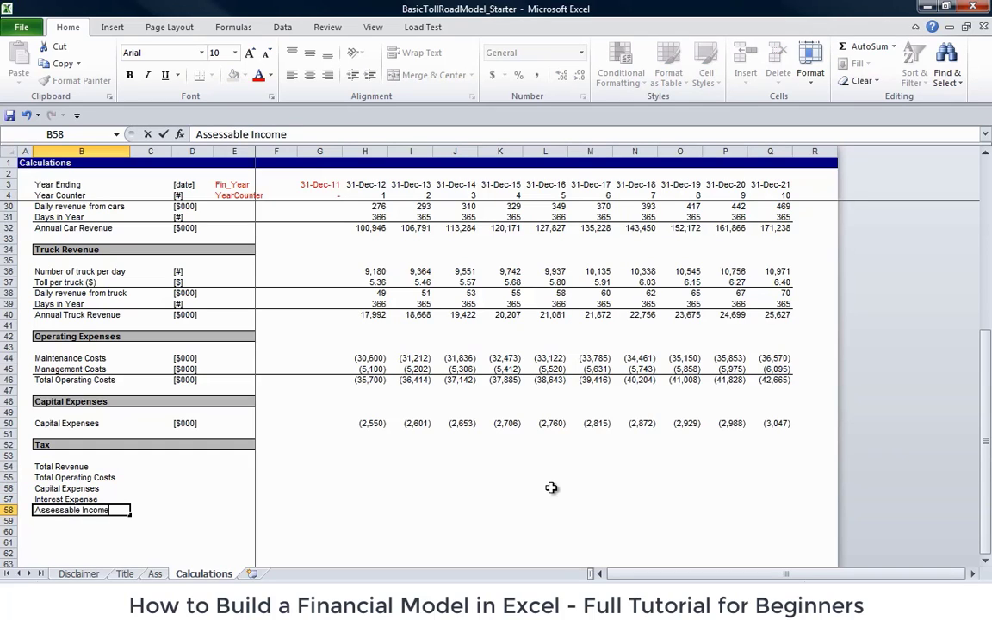
{"action": "key", "text": "ctrl+Return"}
- Apply a top border across the Assessable Income row from B58 to Q58
{"action": "key", "text": "shift+Right"}
{"action": "key", "text": "shift+Right"}
{"action": "key", "text": "shift+Right"}
{"action": "key", "text": "shift+Right"}
{"action": "key", "text": "shift+Right"}
{"action": "key", "text": "shift+Right"}
{"action": "key", "text": "shift+Right"}
{"action": "key", "text": "shift+Right"}
{"action": "key", "text": "shift+Right"}
{"action": "key", "text": "shift+Right"}
{"action": "key", "text": "shift+Right"}
{"action": "key", "text": "shift+Right"}
{"action": "key", "text": "shift+Right"}
{"action": "key", "text": "shift+Right"}
{"action": "key", "text": "shift+Right"}
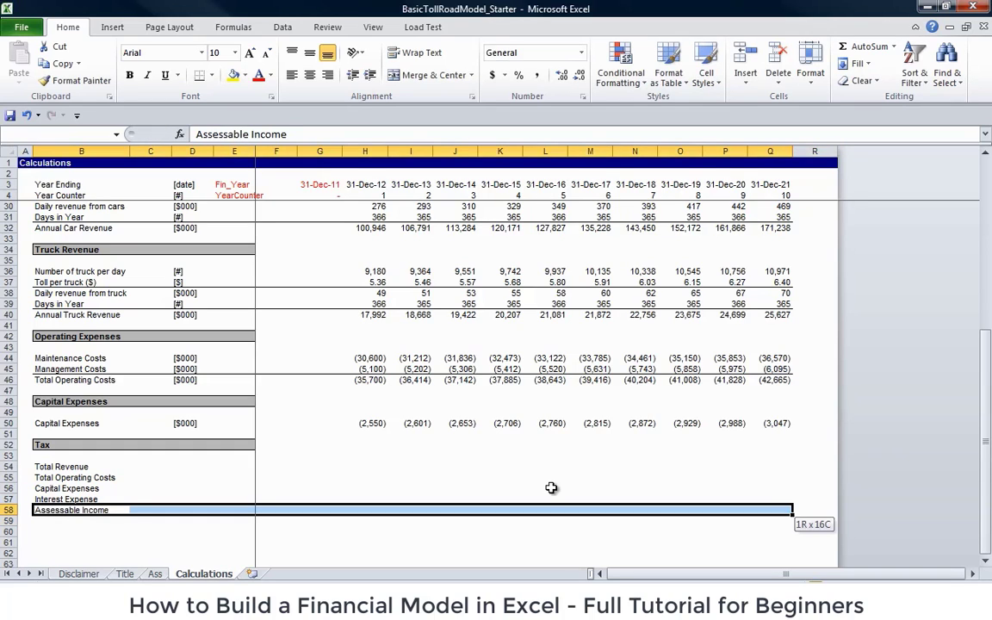
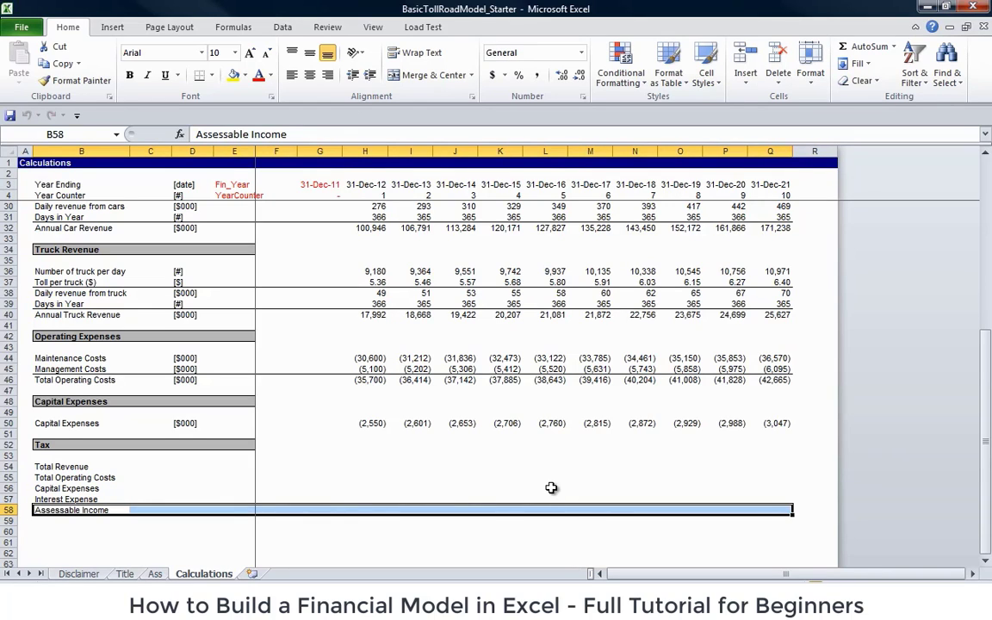
{"action": "key", "text": "Down"}
{"action": "key", "text": "Down"}
{"action": "key", "text": "Down"}
{"action": "key", "text": "Down"}
{"action": "key", "text": "Down"}
{"action": "key", "text": "Down"}
{"action": "key", "text": "Down"}
{"action": "key", "text": "Down"}
{"action": "key", "text": "Down"}
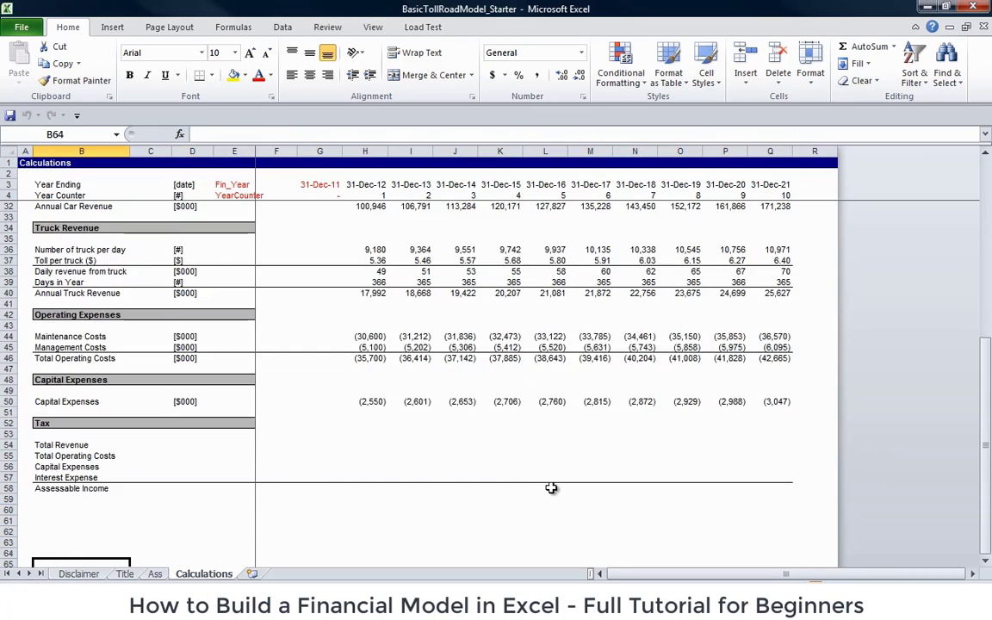
- Fill the entire Tax rows 54 to 58, from Total Revenue to Assessable Income, with yellow highlighting
{"action": "key", "text": "Up"}
{"action": "key", "text": "Up"}
{"action": "key", "text": "Up"}
{"action": "key", "text": "Up"}
{"action": "key", "text": "Up"}
{"action": "key", "text": "Up"}
{"action": "key", "text": "Up"}
{"action": "key", "text": "Up"}
{"action": "key", "text": "Up"}
{"action": "key", "text": "Up"}
{"action": "key", "text": "Up"}
{"action": "key", "text": "Up"}
{"action": "key", "text": "Up"}
{"action": "key", "text": "Left"}
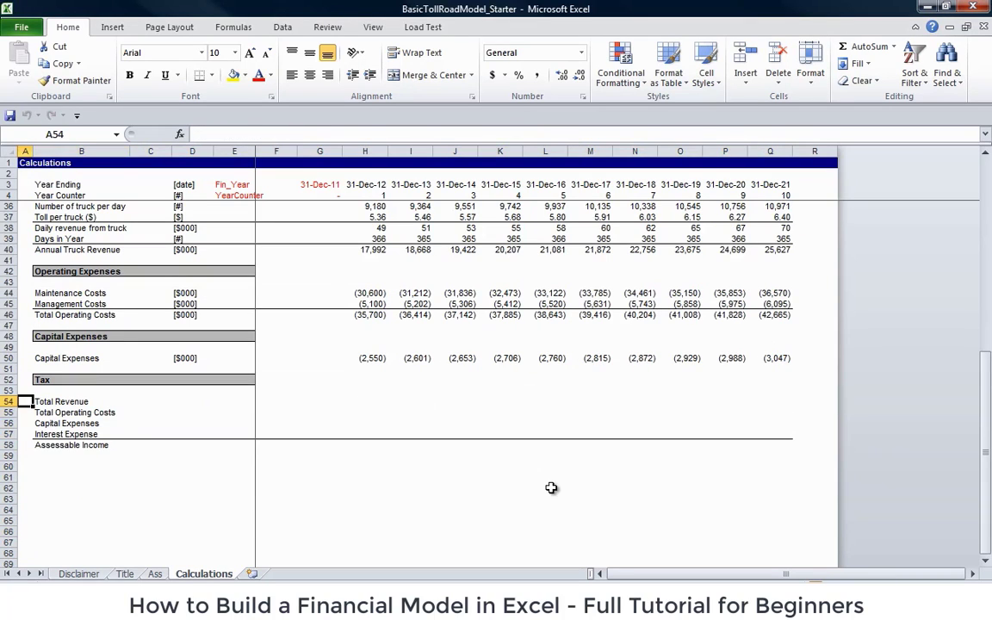
{"action": "key", "text": "shift+space"}
{"action": "key", "text": "shift+Down"}
{"action": "key", "text": "shift+Down"}
{"action": "key", "text": "shift+Down"}
{"action": "key", "text": "shift+Down"}
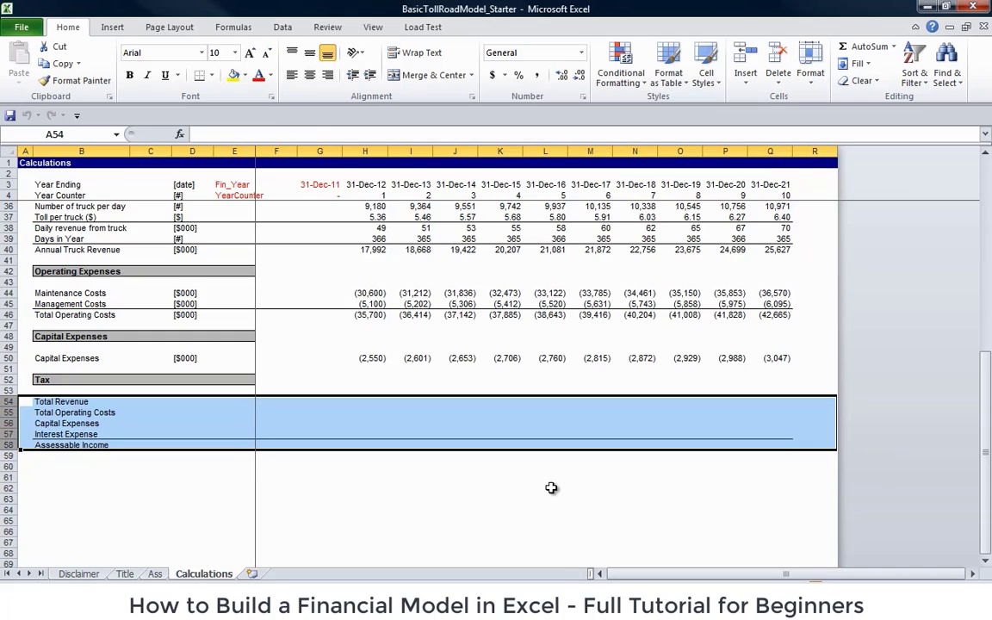
{"action": "key", "text": "ctrl+shift+y"}
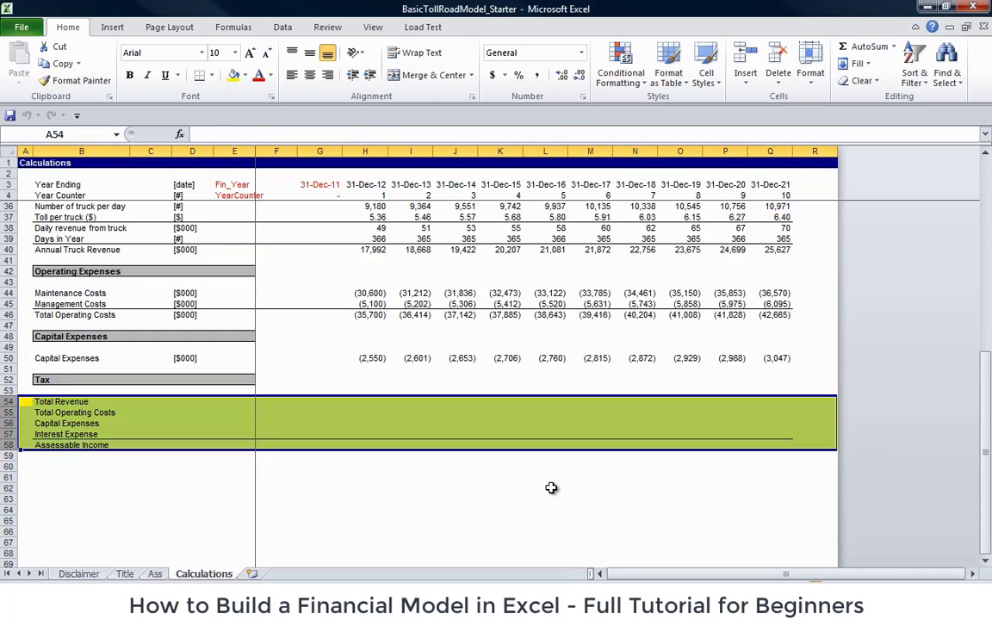
{"action": "key", "text": "Down"}
{"action": "key", "text": "Down"}
{"action": "key", "text": "Down"}
{"action": "key", "text": "Down"}
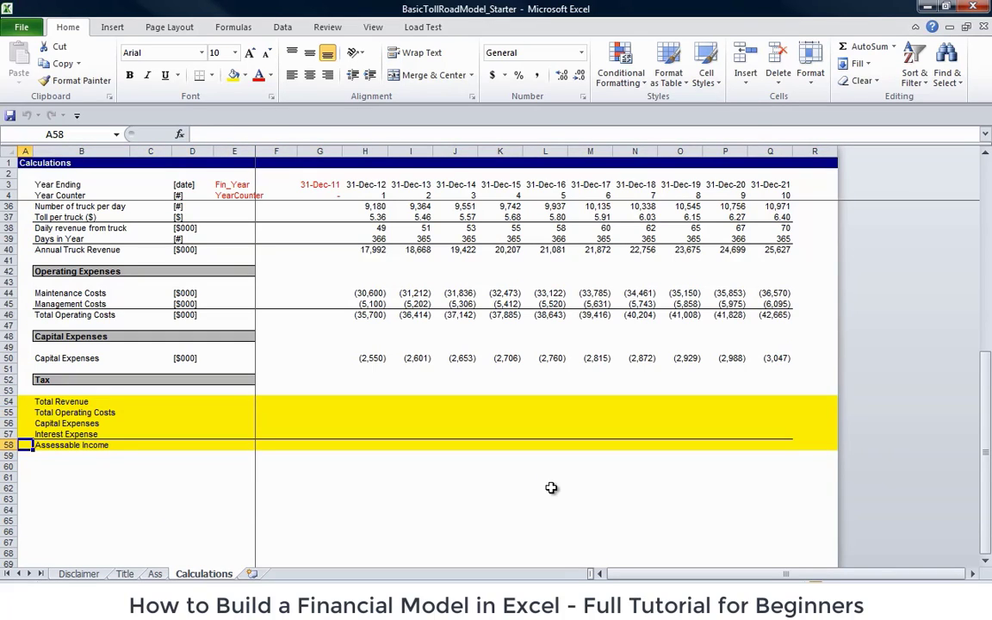
{"action": "key", "text": "Down"}
{"action": "key", "text": "Down"}
{"action": "key", "text": "Down"}
{"action": "key", "text": "Down"}
{"action": "key", "text": "Down"}
{"action": "key", "text": "Down"}
{"action": "key", "text": "Down"}
{"action": "key", "text": "Down"}
{"action": "key", "text": "Up"}
{"action": "key", "text": "Up"}
{"action": "key", "text": "Up"}
{"action": "key", "text": "Up"}
{"action": "key", "text": "Up"}
{"action": "key", "text": "Up"}
{"action": "key", "text": "Up"}
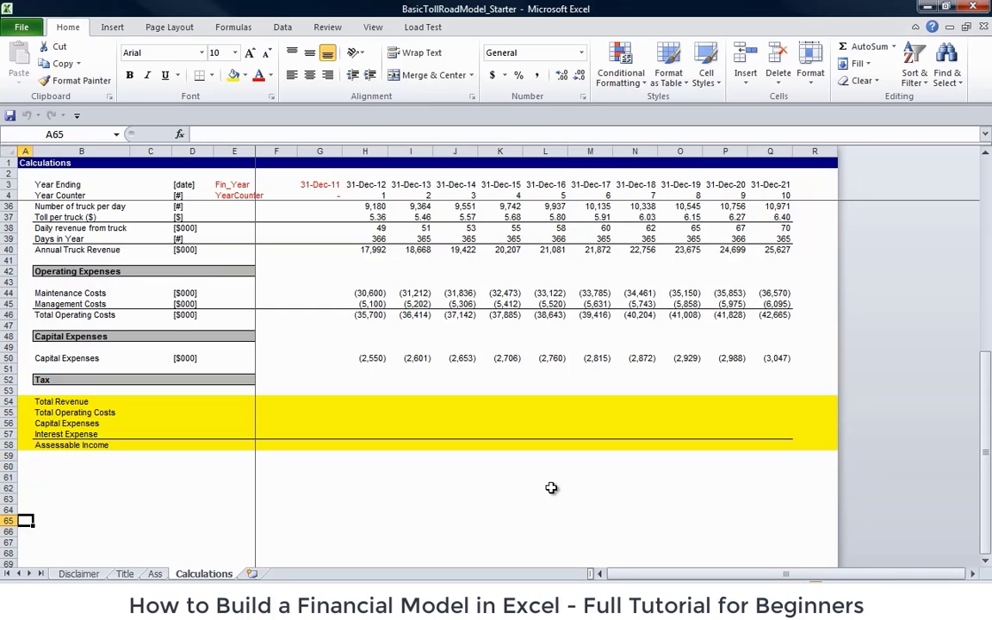
{"action": "key", "text": "Up"}
{"action": "key", "text": "Up"}
{"action": "key", "text": "Up"}
{"action": "key", "text": "Up"}
{"action": "key", "text": "Up"}
{"action": "key", "text": "Right"}
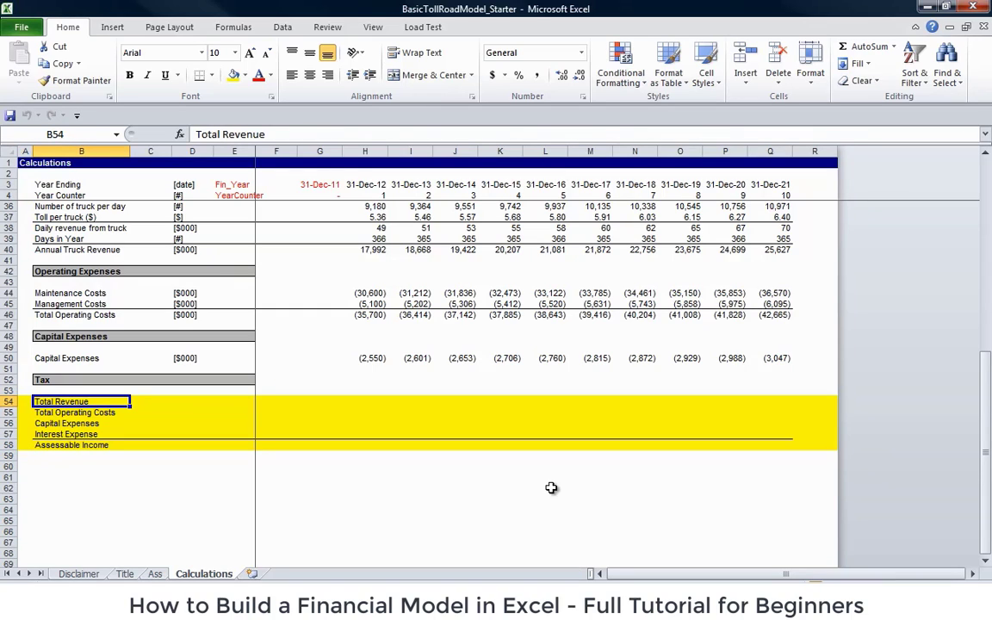
{"action": "key", "text": "Up"}
{"action": "key", "text": "Left"}
{"action": "key", "text": "Down"}
{"action": "key", "text": "Down"}
{"action": "key", "text": "Down"}
{"action": "key", "text": "Down"}
{"action": "key", "text": "Down"}
{"action": "key", "text": "Down"}
{"action": "key", "text": "Down"}
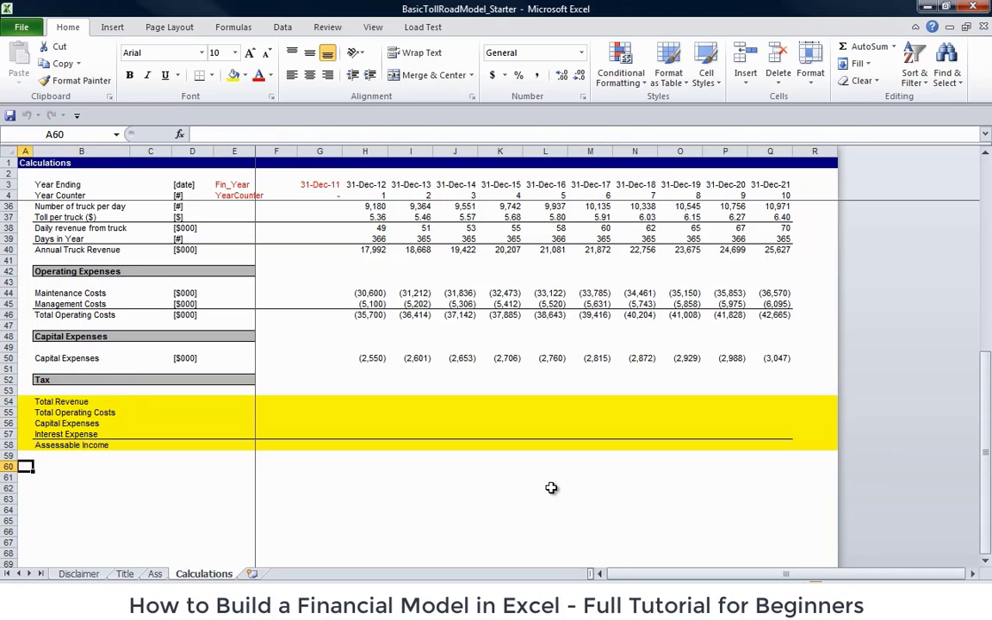
- Review the Calculations rows from Annual Car Revenue in row 32 down to Interest Expense in row 57
{"action": "key", "text": "Up"}
{"action": "key", "text": "Up"}
{"action": "key", "text": "Up"}
{"action": "key", "text": "Up"}
{"action": "key", "text": "Up"}
{"action": "key", "text": "Up"}
{"action": "key", "text": "Up"}
{"action": "key", "text": "Up"}
{"action": "key", "text": "Up"}
{"action": "key", "text": "Up"}
{"action": "key", "text": "Up"}
{"action": "key", "text": "Up"}
{"action": "key", "text": "Up"}
{"action": "key", "text": "Up"}
{"action": "key", "text": "Up"}
{"action": "key", "text": "Up"}
{"action": "key", "text": "Up"}
{"action": "key", "text": "Up"}
{"action": "key", "text": "Up"}
{"action": "key", "text": "Up"}
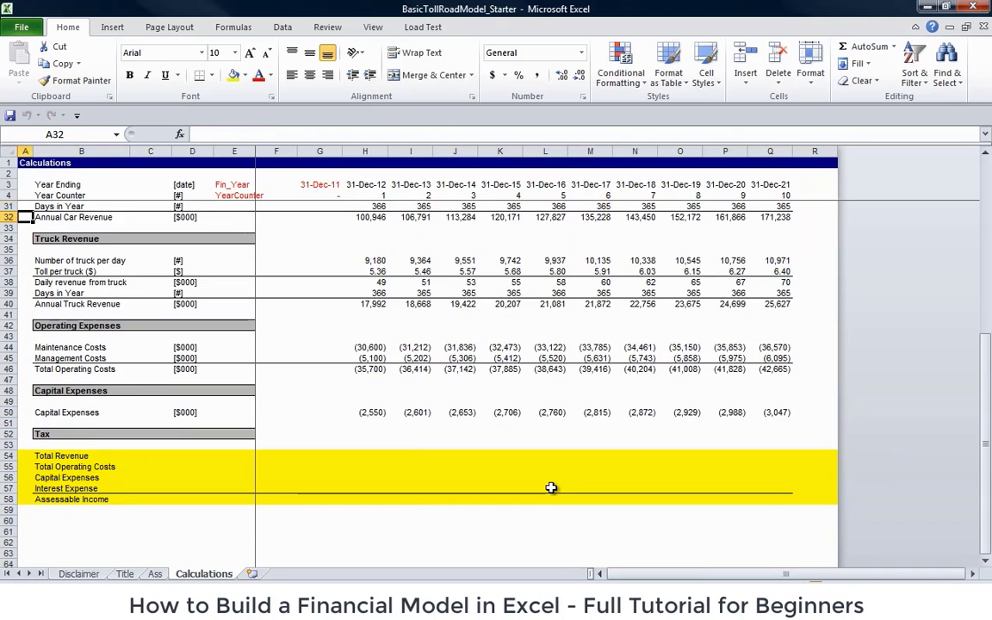
{"action": "key", "text": "Down"}
{"action": "key", "text": "Down"}
{"action": "key", "text": "Down"}
{"action": "key", "text": "Down"}
{"action": "key", "text": "Down"}
{"action": "key", "text": "Down"}
{"action": "key", "text": "Down"}
{"action": "key", "text": "Down"}
{"action": "key", "text": "Down"}
{"action": "key", "text": "Down"}
{"action": "key", "text": "Down"}
{"action": "key", "text": "Down"}
{"action": "key", "text": "Down"}
{"action": "key", "text": "Down"}
{"action": "key", "text": "Down"}
{"action": "key", "text": "Down"}
{"action": "key", "text": "Down"}
{"action": "key", "text": "Down"}
{"action": "key", "text": "Down"}
{"action": "key", "text": "Down"}
{"action": "key", "text": "Up"}
{"action": "key", "text": "Right"}
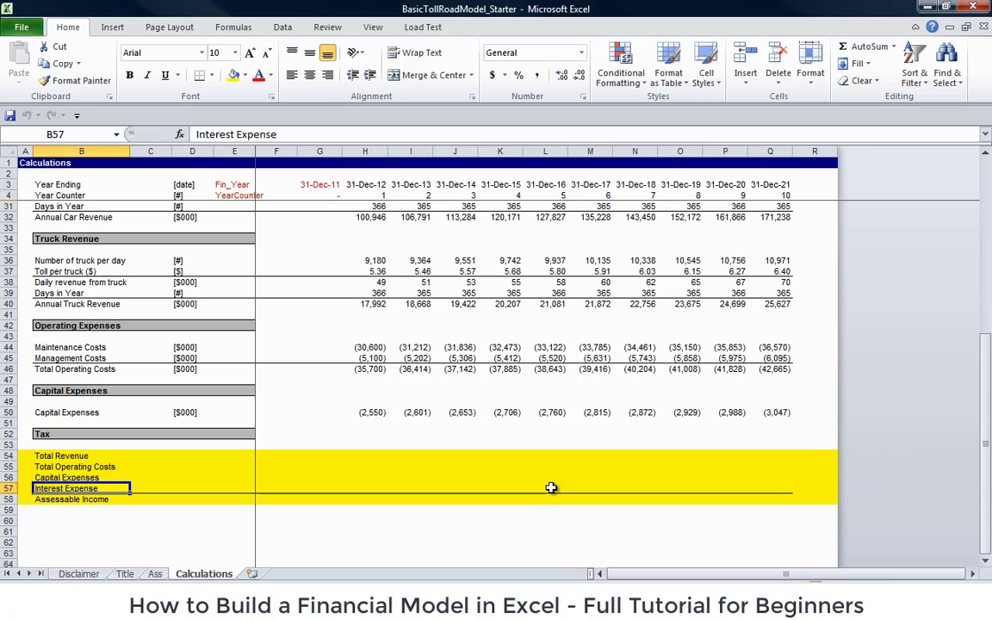
- Copy the entire Operations header row 24 and paste it into row 60, below the Tax section
{"action": "key", "text": "Up"}
{"action": "key", "text": "Up"}
{"action": "key", "text": "Up"}
{"action": "key", "text": "Up"}
{"action": "key", "text": "Up"}
{"action": "key", "text": "Up"}
{"action": "key", "text": "Up"}
{"action": "key", "text": "Up"}
{"action": "key", "text": "Up"}
{"action": "key", "text": "Up"}
{"action": "key", "text": "Up"}
{"action": "key", "text": "Up"}
{"action": "key", "text": "Up"}
{"action": "key", "text": "Up"}
{"action": "key", "text": "Up"}
{"action": "key", "text": "Up"}
{"action": "key", "text": "Up"}
{"action": "key", "text": "Up"}
{"action": "key", "text": "Up"}
{"action": "key", "text": "Up"}
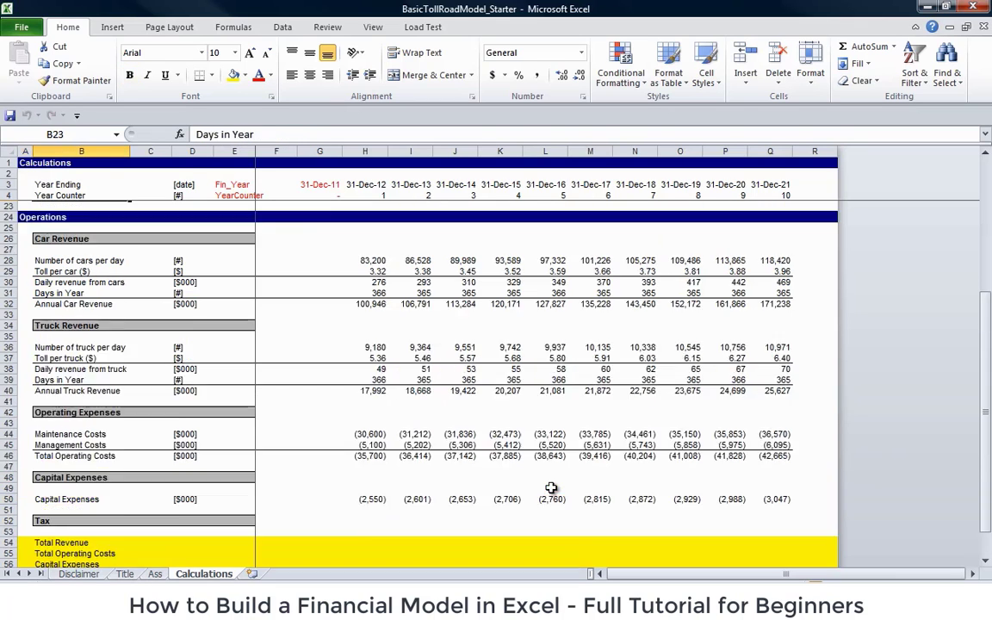
{"action": "key", "text": "Up"}
{"action": "key", "text": "Up"}
{"action": "key", "text": "Up"}
{"action": "key", "text": "Up"}
{"action": "key", "text": "Up"}
{"action": "key", "text": "Up"}
{"action": "key", "text": "Up"}
{"action": "key", "text": "Up"}
{"action": "key", "text": "Up"}
{"action": "key", "text": "Up"}
{"action": "key", "text": "Down"}
{"action": "key", "text": "Down"}
{"action": "key", "text": "Down"}
{"action": "key", "text": "Down"}
{"action": "key", "text": "Down"}
{"action": "key", "text": "Down"}
{"action": "key", "text": "Down"}
{"action": "key", "text": "Down"}
{"action": "key", "text": "Down"}
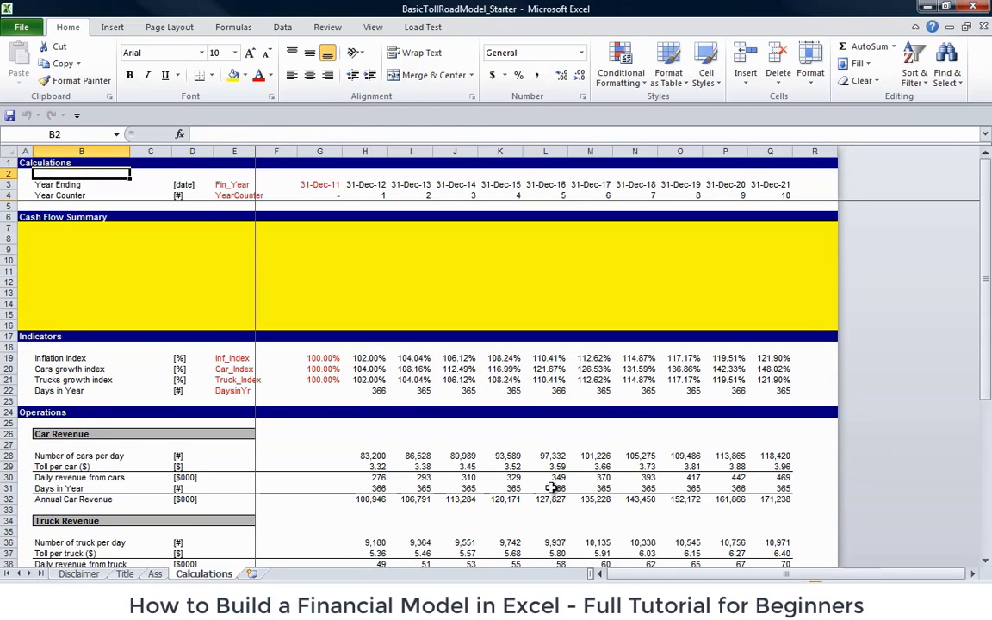
{"action": "key", "text": "Down"}
{"action": "key", "text": "Down"}
{"action": "key", "text": "Down"}
{"action": "key", "text": "Down"}
{"action": "key", "text": "Down"}
{"action": "key", "text": "Down"}
{"action": "key", "text": "Down"}
{"action": "key", "text": "Down"}
{"action": "key", "text": "Down"}
{"action": "key", "text": "Down"}
{"action": "key", "text": "Down"}
{"action": "key", "text": "Down"}
{"action": "key", "text": "Left"}
{"action": "key", "text": "Down"}
{"action": "key", "text": "Down"}
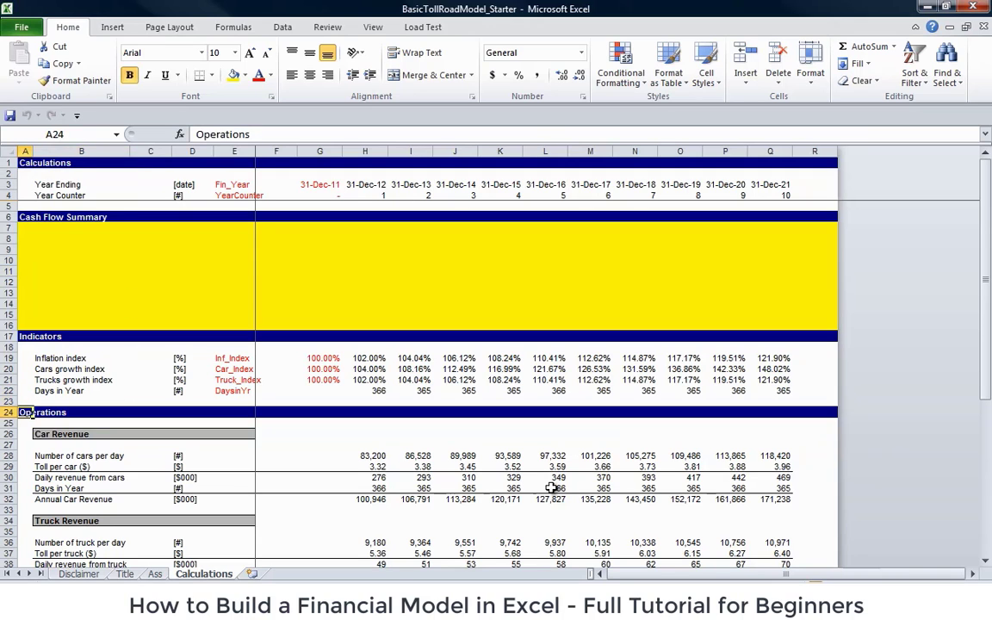
{"action": "key", "text": "shift+space"}
{"action": "key", "text": "Down"}
{"action": "key", "text": "Down"}
{"action": "key", "text": "Down"}
{"action": "key", "text": "Down"}
{"action": "key", "text": "Down"}
{"action": "key", "text": "Down"}
{"action": "key", "text": "Down"}
{"action": "key", "text": "Down"}
{"action": "key", "text": "Down"}
{"action": "key", "text": "Down"}
{"action": "key", "text": "Down"}
{"action": "key", "text": "Down"}
{"action": "key", "text": "Down"}
{"action": "key", "text": "Down"}
{"action": "key", "text": "Down"}
{"action": "key", "text": "Down"}
{"action": "key", "text": "Down"}
{"action": "key", "text": "Down"}
{"action": "key", "text": "Down"}
{"action": "key", "text": "Down"}
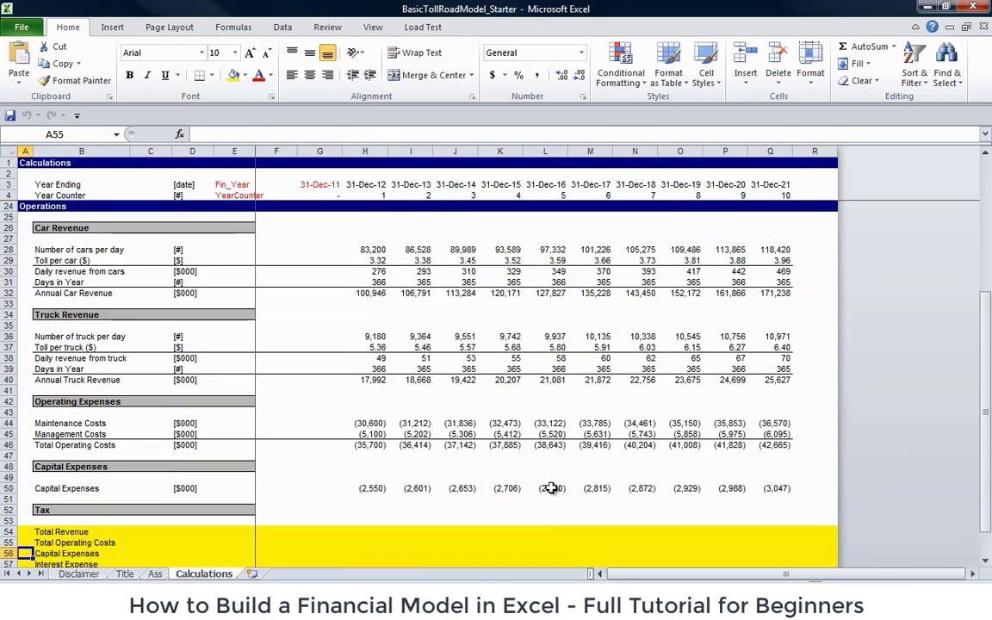
{"action": "key", "text": "Up"}
{"action": "key", "text": "Up"}
{"action": "key", "text": "Up"}
{"action": "key", "text": "Up"}
{"action": "key", "text": "Up"}
{"action": "key", "text": "Up"}
{"action": "key", "text": "Up"}
{"action": "key", "text": "Up"}
{"action": "key", "text": "Up"}
{"action": "key", "text": "Up"}
{"action": "key", "text": "Up"}
{"action": "key", "text": "Up"}
{"action": "key", "text": "Up"}
{"action": "key", "text": "Up"}
{"action": "key", "text": "Up"}
{"action": "key", "text": "Up"}
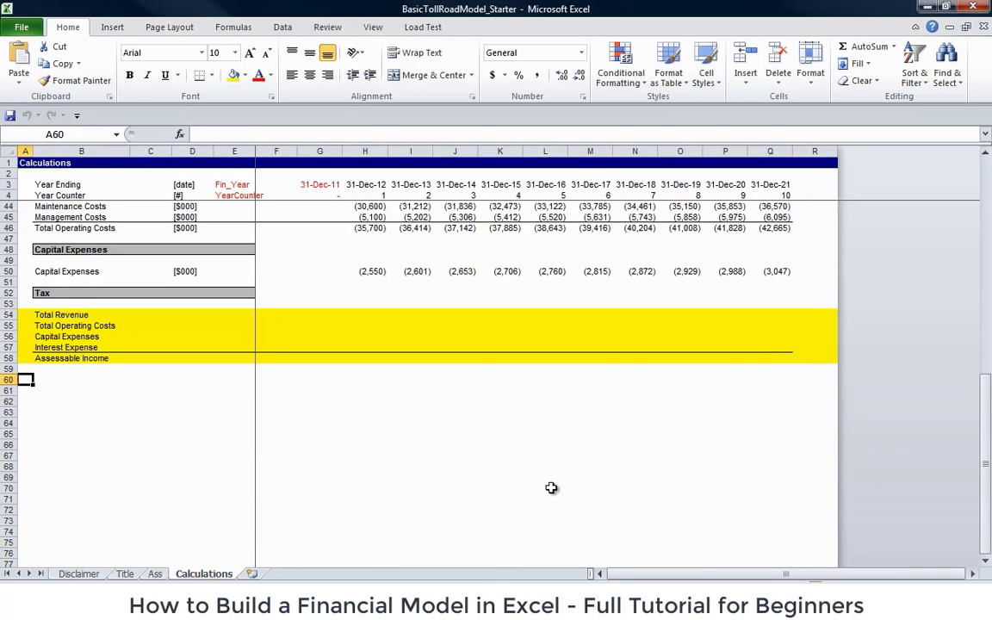
{"action": "type", "text": "Operations"}
{"action": "key", "text": "Left"}
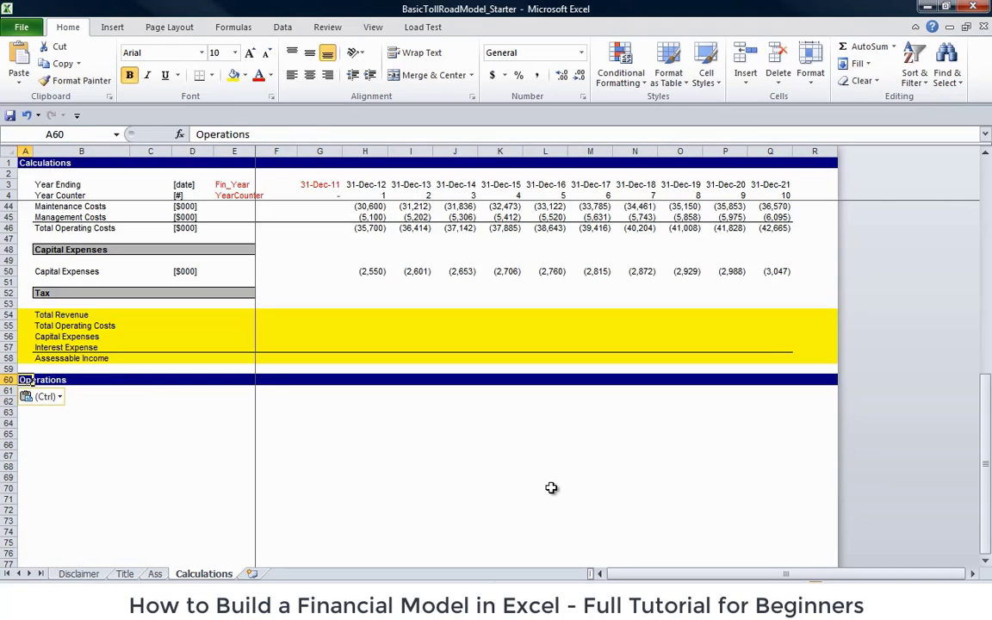
- Rename the copied section header in A60 as Financing
{"action": "type", "text": "Financing"}
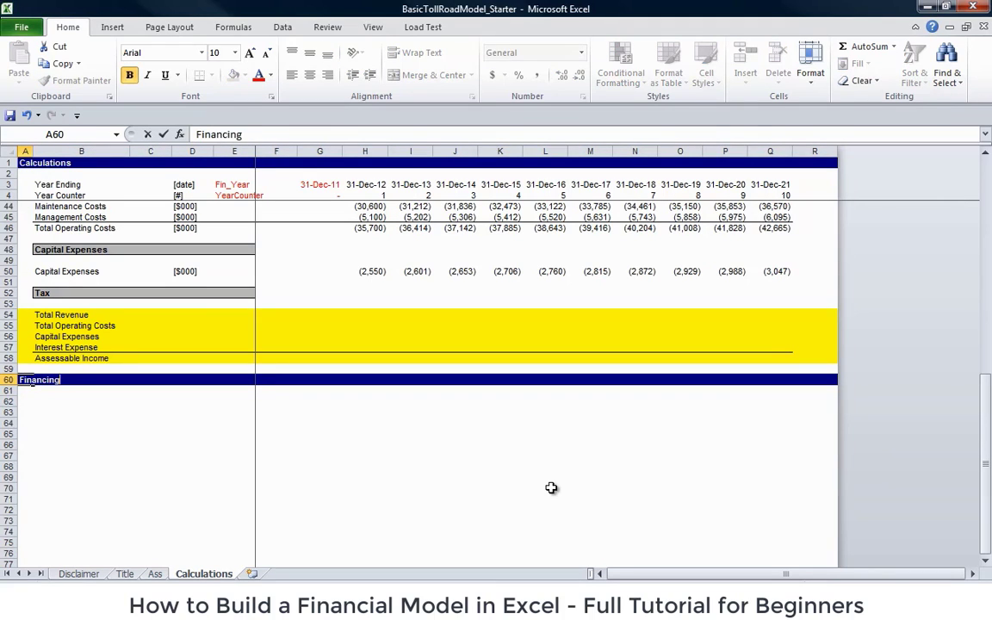
{"action": "key", "text": "Return"}
{"action": "key", "text": "Down"}
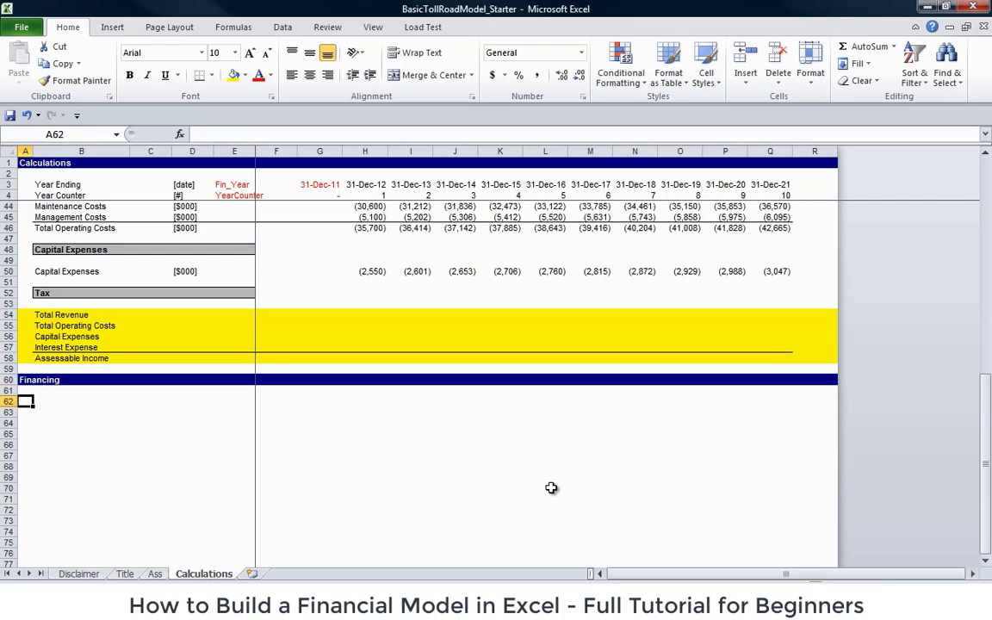
{"action": "key", "text": "Right"}
{"action": "key", "text": "Down"}
{"action": "key", "text": "Down"}
{"action": "key", "text": "Down"}
{"action": "key", "text": "Down"}
{"action": "key", "text": "Down"}
{"action": "key", "text": "Down"}
{"action": "key", "text": "Down"}
{"action": "key", "text": "Down"}
{"action": "key", "text": "Down"}
{"action": "key", "text": "Down"}
{"action": "key", "text": "Down"}
{"action": "key", "text": "Down"}
{"action": "key", "text": "Down"}
{"action": "key", "text": "Down"}
{"action": "key", "text": "Down"}
{"action": "key", "text": "Down"}
{"action": "key", "text": "Down"}
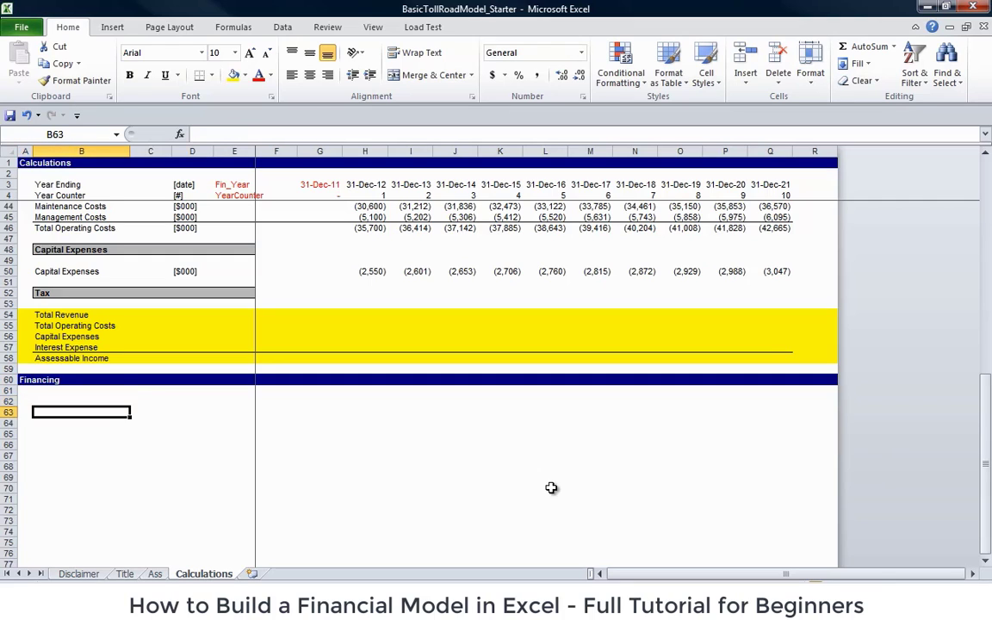
{"action": "key", "text": "Up"}
{"action": "key", "text": "Up"}
{"action": "key", "text": "Up"}
{"action": "key", "text": "Up"}
{"action": "key", "text": "Up"}
{"action": "key", "text": "Up"}
{"action": "key", "text": "Up"}
{"action": "key", "text": "Up"}
{"action": "key", "text": "Up"}
{"action": "key", "text": "Up"}
{"action": "key", "text": "Up"}
{"action": "key", "text": "Up"}
{"action": "key", "text": "Up"}
{"action": "key", "text": "Up"}
{"action": "key", "text": "Up"}
{"action": "key", "text": "Up"}
{"action": "key", "text": "Up"}
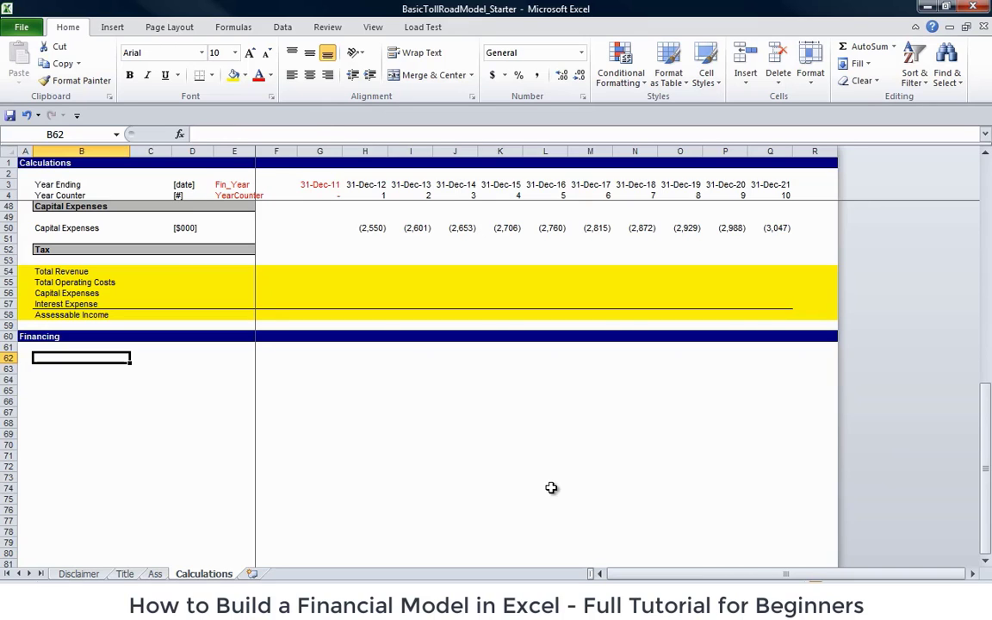
- Check the Financing assumptions on the Ass sheet, from Debt Amount to Target DSCR, and return to the Calculations sheet
{"action": "key", "text": "ctrl+Page_Up"}
{"action": "key", "text": "Down"}
{"action": "key", "text": "ctrl+Down"}
{"action": "key", "text": "ctrl+Down"}
{"action": "key", "text": "ctrl+Down"}
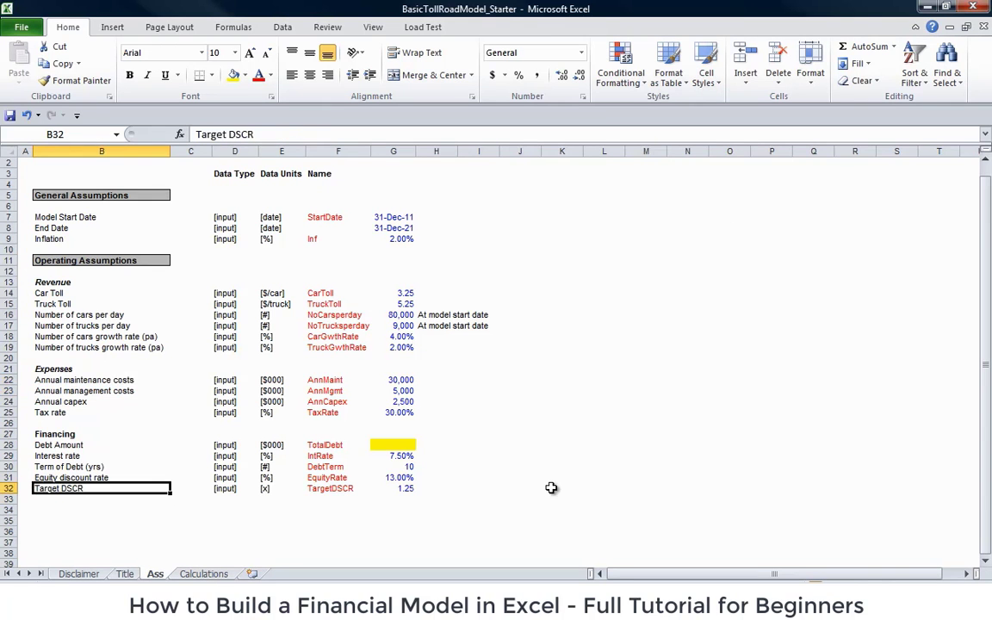
{"action": "key", "text": "Up"}
{"action": "key", "text": "Right"}
{"action": "key", "text": "Right"}
{"action": "key", "text": "Right"}
{"action": "key", "text": "Right"}
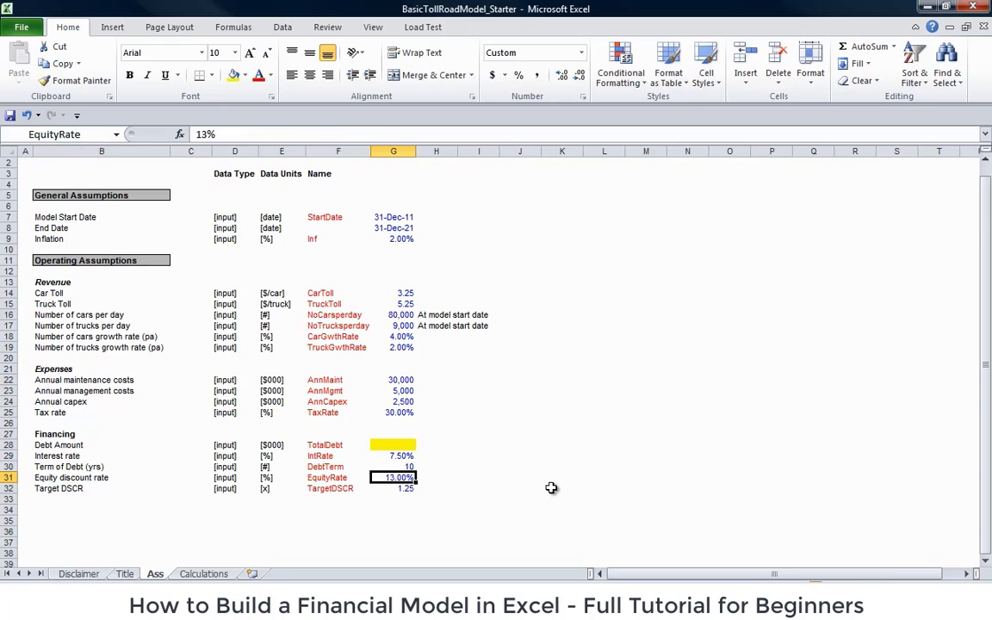
{"action": "key", "text": "ctrl+Page_Down"}
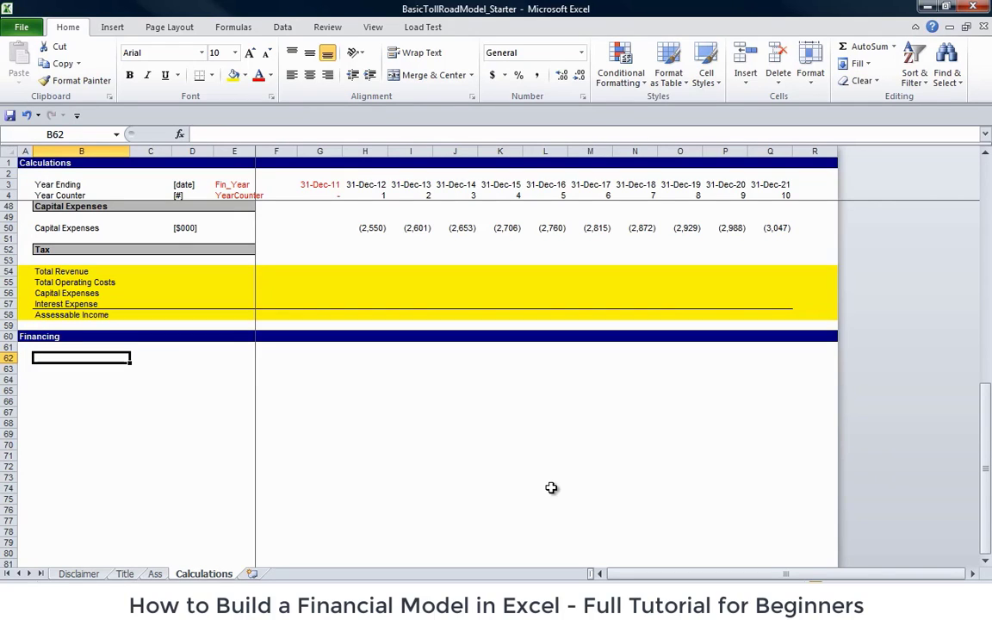
- Add the Financing row labels Opening Balance in B62 and Principal Repayment in B63
{"action": "type", "text": "Open"}
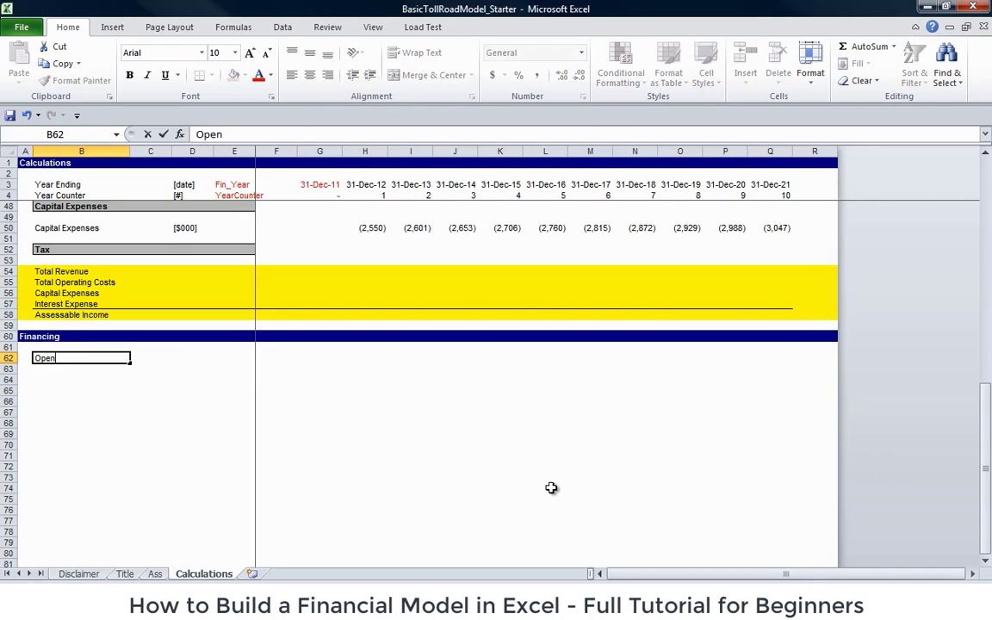
{"action": "type", "text": "ing Balance"}
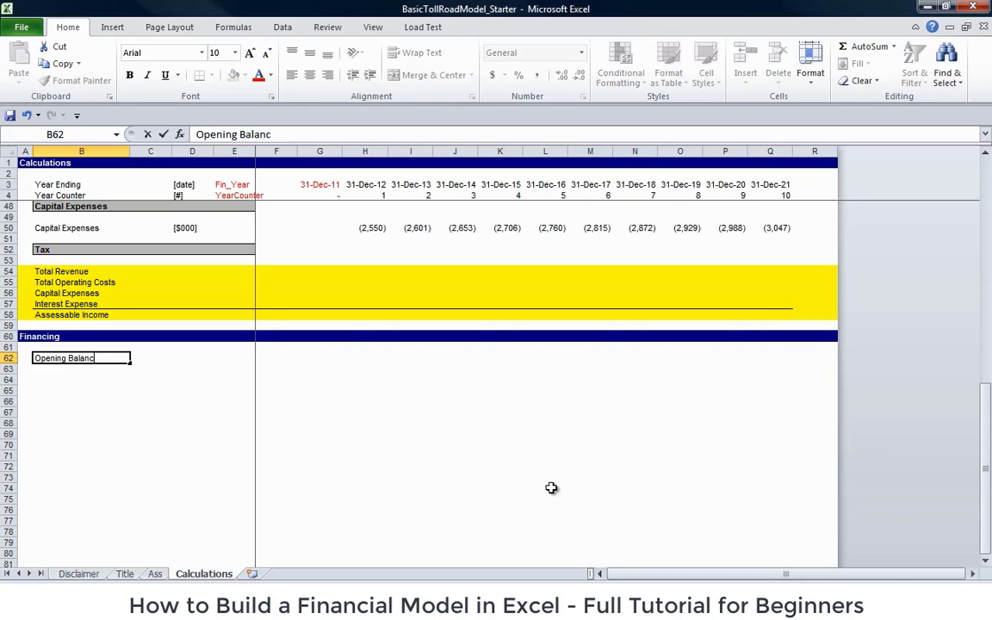
{"action": "key", "text": "Return"}
{"action": "type", "text": "P"}
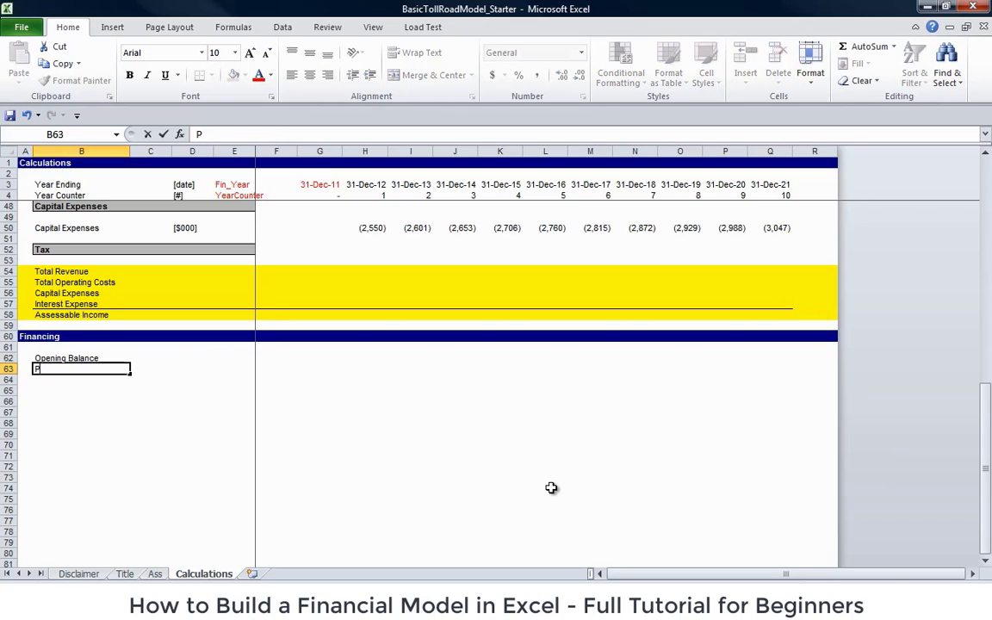
{"action": "type", "text": "rincipal Repayment"}
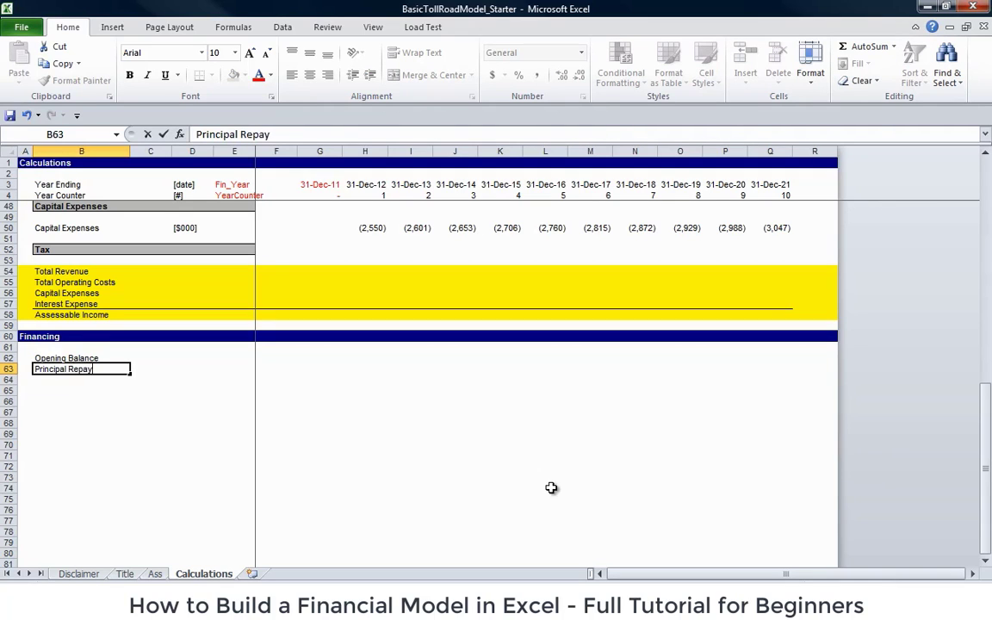
{"action": "key", "text": "Return"}
- Fill the entire Principal Repayment row 63 with yellow highlighting
{"action": "key", "text": "Up"}
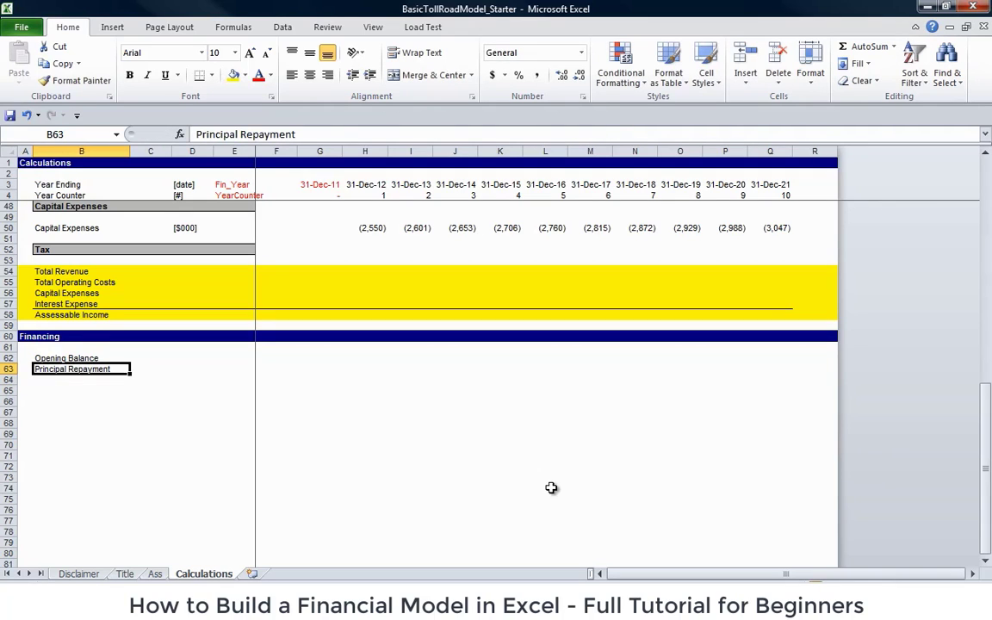
{"action": "key", "text": "shift+space"}
{"action": "key", "text": "ctrl+shift+y"}
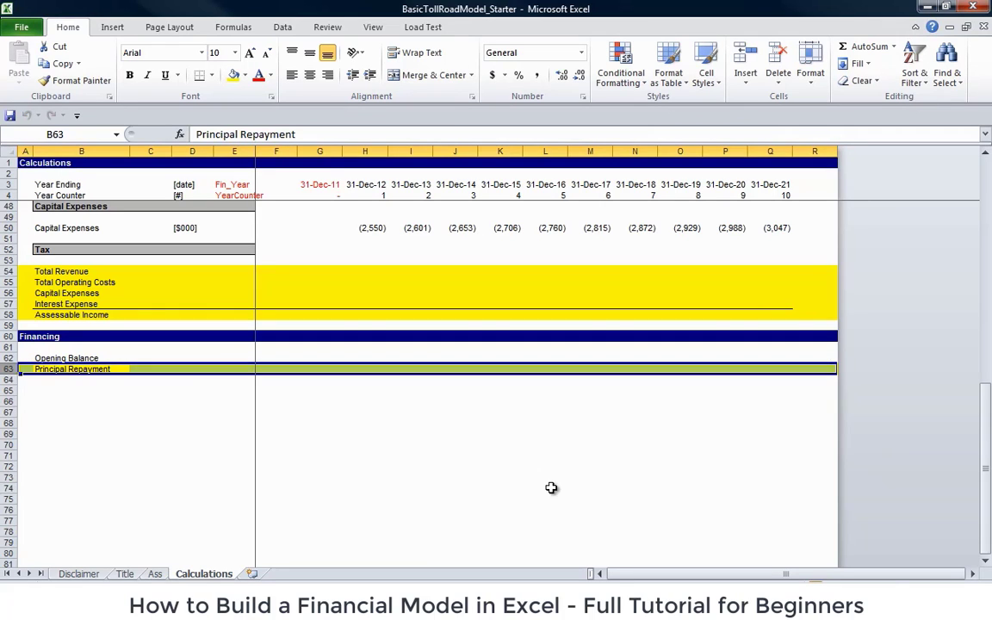
- Add the Financing row label Closing Balance in B64
{"action": "key", "text": "Down"}
{"action": "type", "text": "Cl"}
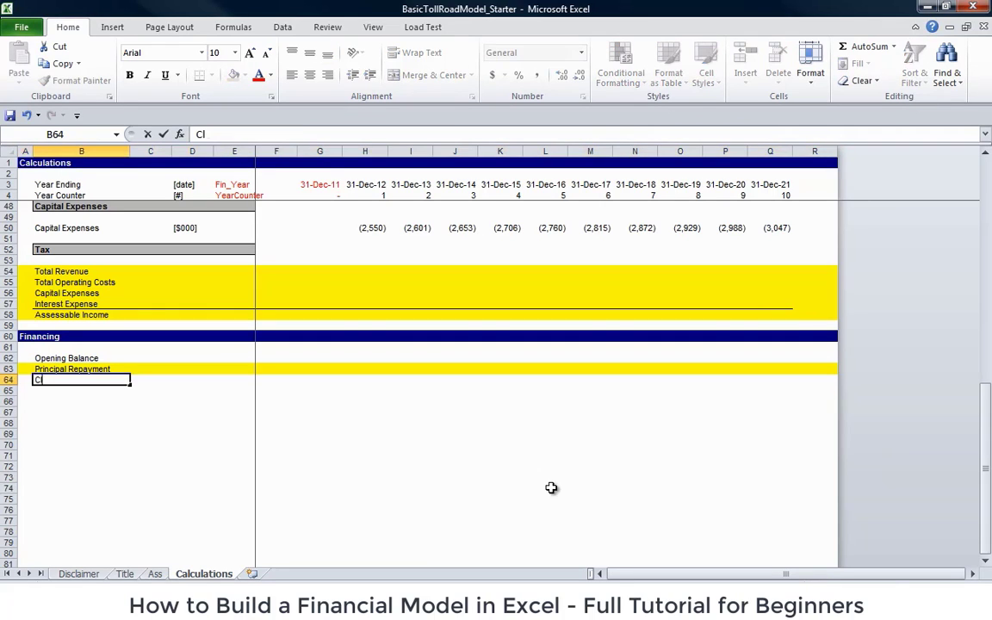
{"action": "type", "text": "osing Balance"}
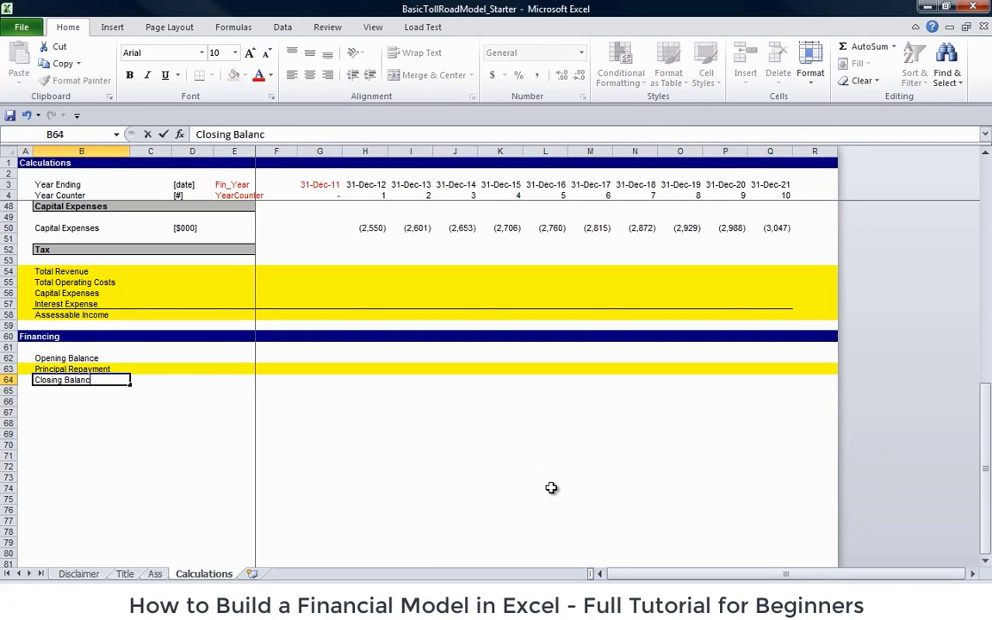
{"action": "key", "text": "Return"}
- Add a top border line across the Closing Balance row from B64 to Q64
{"action": "key", "text": "Up"}
{"action": "key", "text": "shift+Right"}
{"action": "key", "text": "shift+Right"}
{"action": "key", "text": "shift+Right"}
{"action": "key", "text": "shift+Right"}
{"action": "key", "text": "shift+Right"}
{"action": "key", "text": "shift+Right"}
{"action": "key", "text": "shift+Right"}
{"action": "key", "text": "shift+Right"}
{"action": "key", "text": "shift+Right"}
{"action": "key", "text": "shift+Right"}
{"action": "key", "text": "shift+Right"}
{"action": "key", "text": "shift+Right"}
{"action": "key", "text": "shift+Right"}
{"action": "key", "text": "shift+Right"}
{"action": "key", "text": "shift+Right"}
{"action": "key", "text": "shift+Right"}
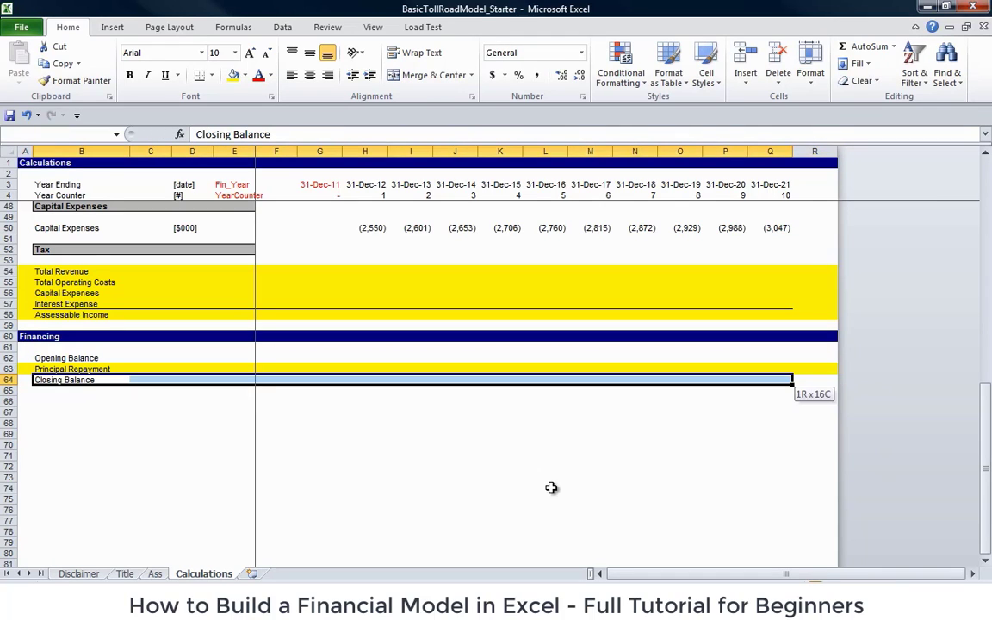
{"action": "key", "text": "shift+Left"}
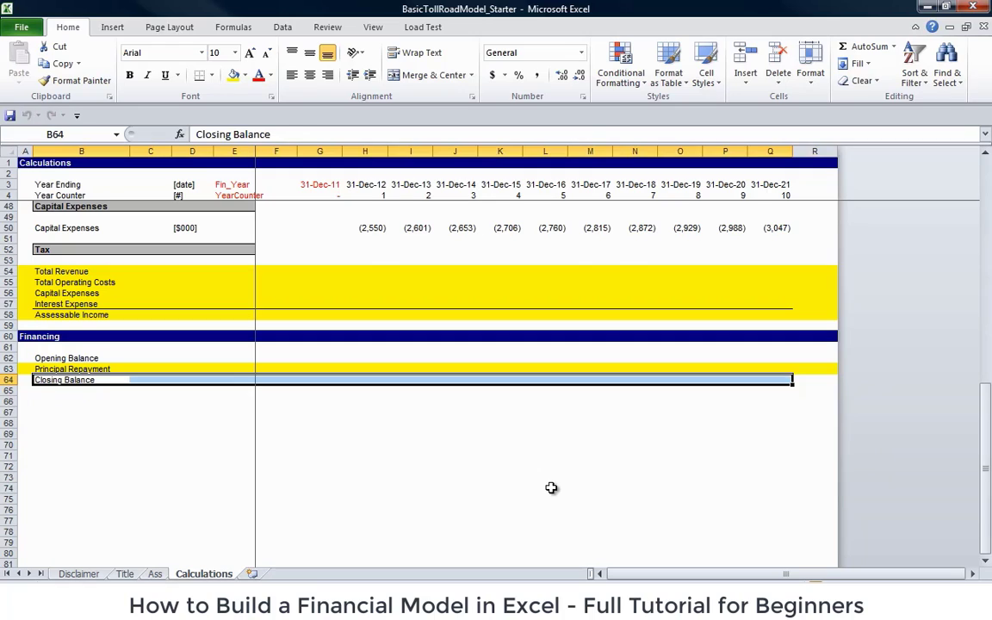
{"action": "key", "text": "Up"}
{"action": "key", "text": "Up"}
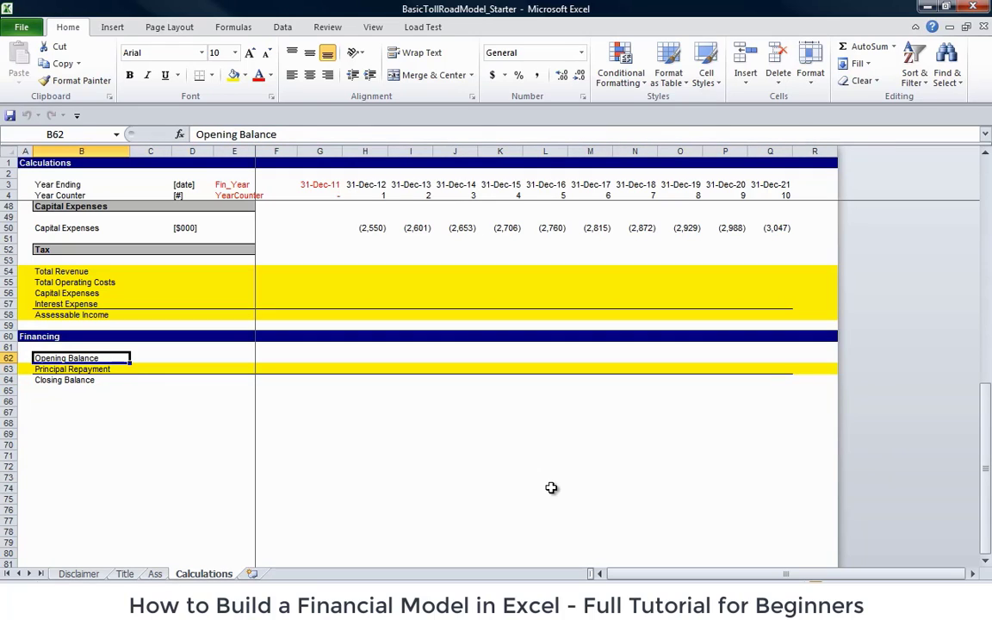
{"action": "key", "text": "Down"}
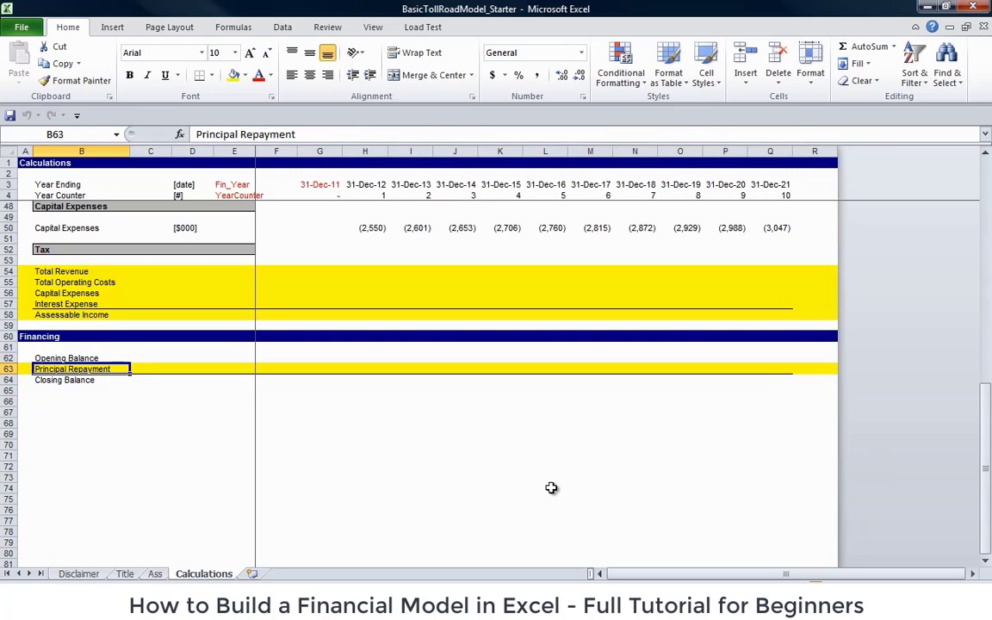
{"action": "key", "text": "Down"}
{"action": "key", "text": "Down"}
{"action": "key", "text": "Down"}
{"action": "key", "text": "Down"}
{"action": "key", "text": "Down"}
{"action": "key", "text": "Down"}
{"action": "key", "text": "Down"}
{"action": "key", "text": "Down"}
{"action": "key", "text": "Down"}
{"action": "key", "text": "Down"}
{"action": "key", "text": "Down"}
{"action": "key", "text": "Down"}
{"action": "key", "text": "Down"}
{"action": "key", "text": "Down"}
{"action": "key", "text": "Down"}
{"action": "key", "text": "Down"}
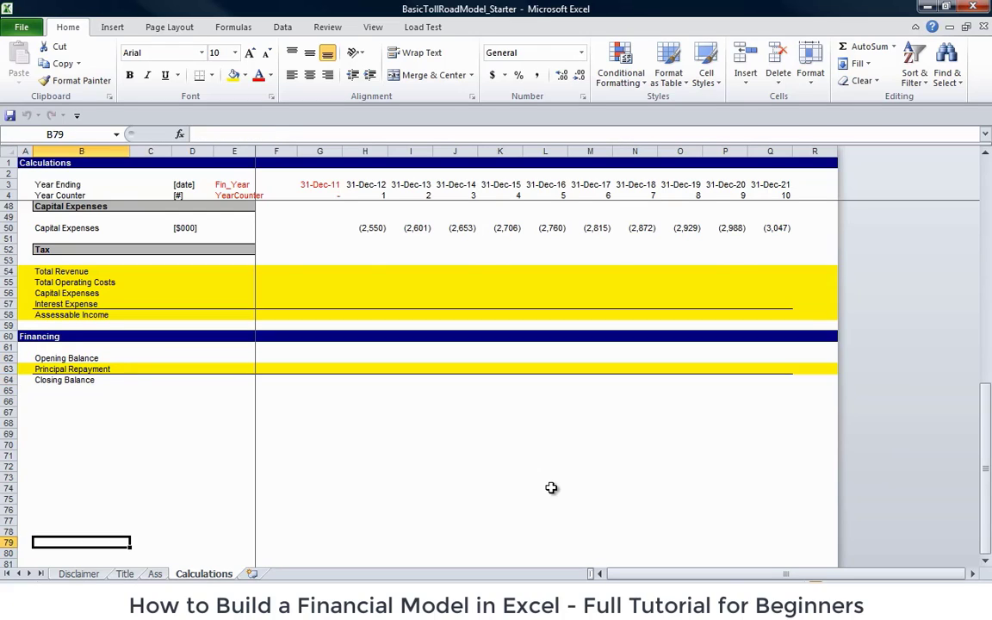
{"action": "key", "text": "Up"}
{"action": "key", "text": "Up"}
{"action": "key", "text": "Up"}
{"action": "key", "text": "Up"}
{"action": "key", "text": "Up"}
{"action": "key", "text": "Up"}
{"action": "key", "text": "Up"}
{"action": "key", "text": "Up"}
{"action": "key", "text": "Up"}
{"action": "key", "text": "Up"}
{"action": "key", "text": "Up"}
{"action": "key", "text": "Up"}
{"action": "key", "text": "Up"}
{"action": "key", "text": "Up"}
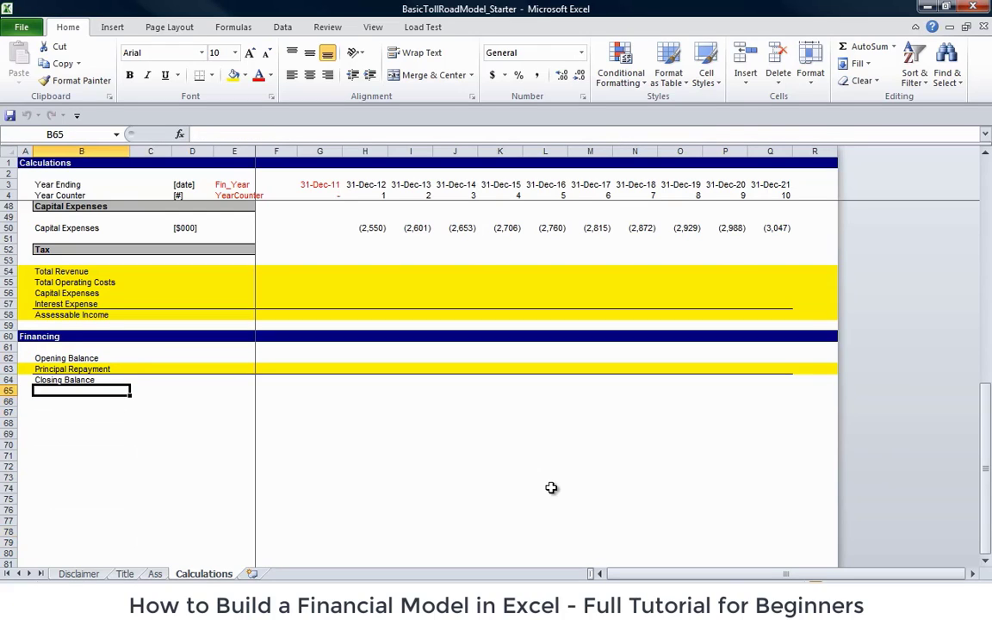
- Shade the 31-Dec-11 Closing Balance cell G64 grey
{"action": "key", "text": "Up"}
{"action": "key", "text": "Up"}
{"action": "key", "text": "Up"}
{"action": "key", "text": "Right"}
{"action": "key", "text": "Right"}
{"action": "key", "text": "Right"}
{"action": "key", "text": "Right"}
{"action": "key", "text": "Right"}
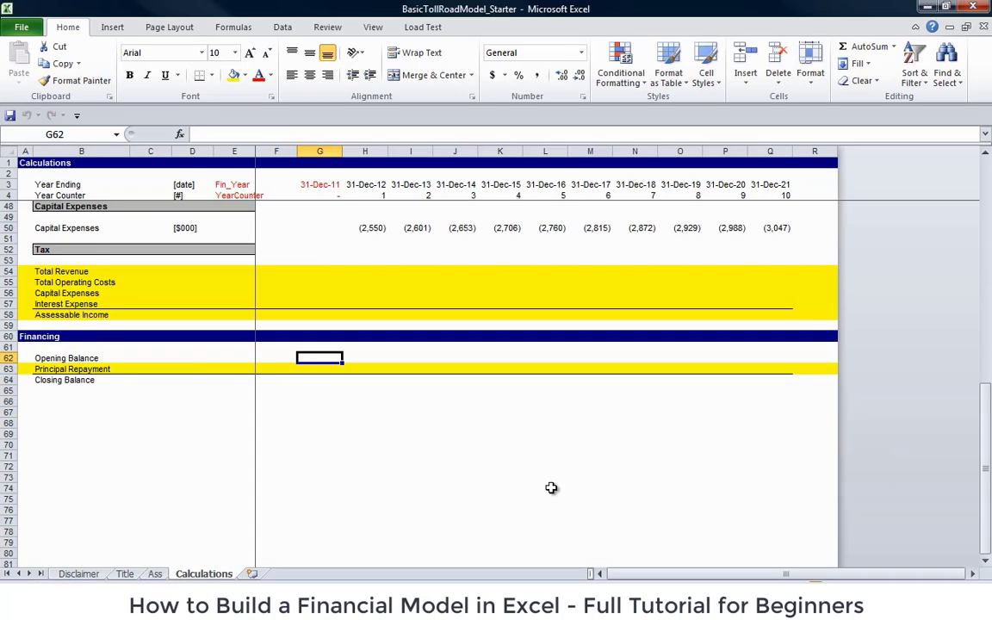
{"action": "key", "text": "Down"}
{"action": "key", "text": "Down"}
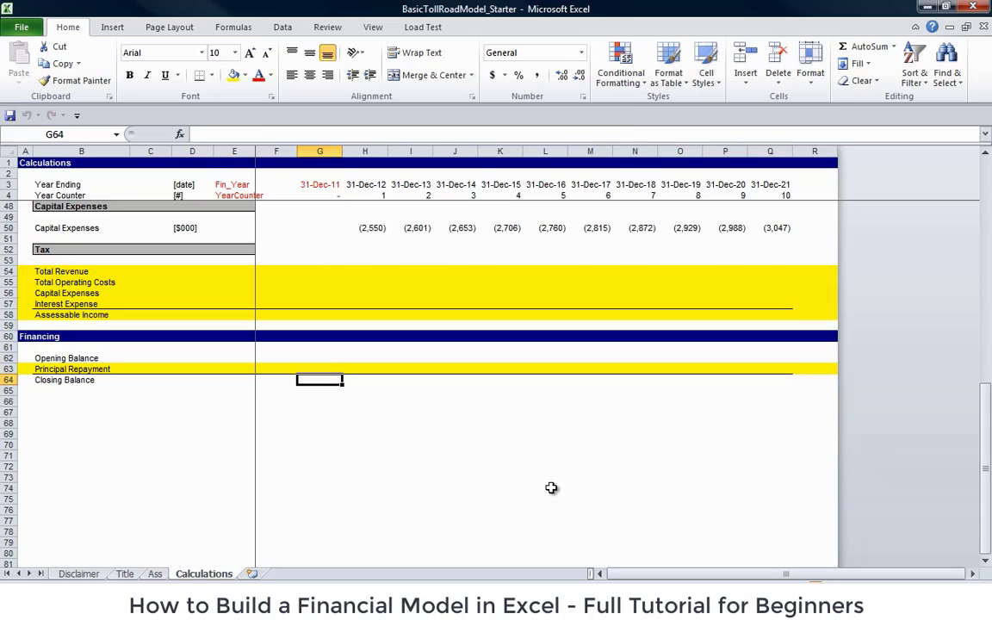
{"action": "key", "text": "ctrl+shift+y"}
{"action": "key", "text": "ctrl+shift+c"}
- Link the 31-Dec-12 Opening Balance in H62 to the prior year's Closing Balance with =G64
{"action": "key", "text": "Up"}
{"action": "key", "text": "Up"}
{"action": "key", "text": "Right"}
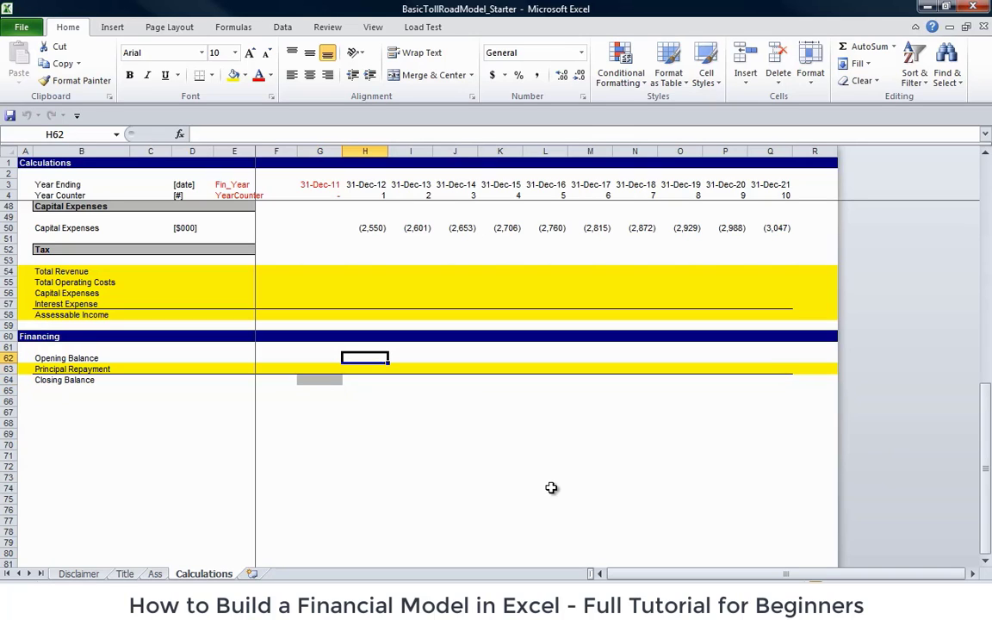
{"action": "type", "text": "="}
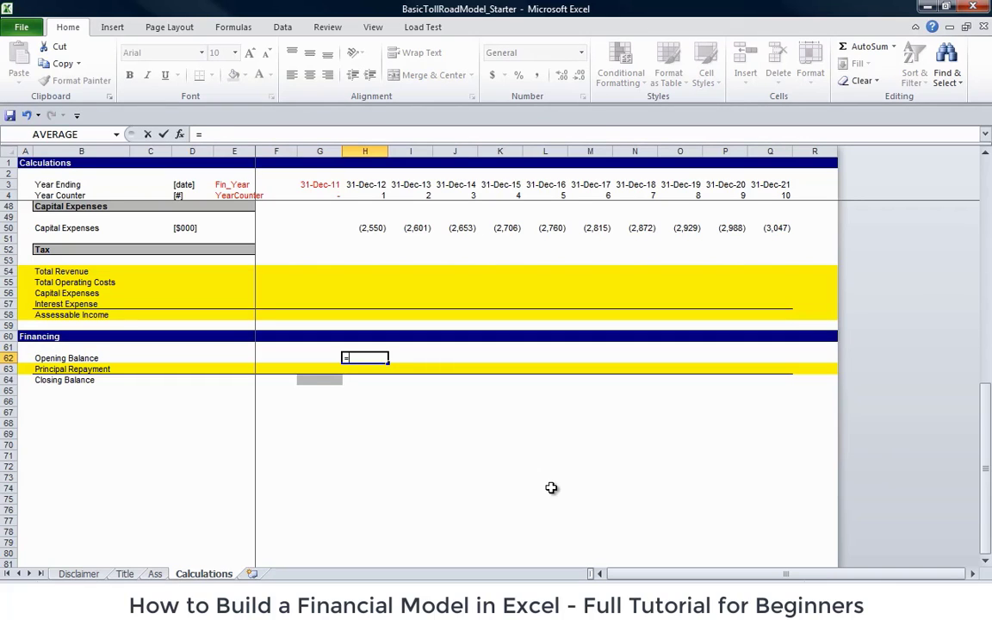
{"action": "key", "text": "Left"}
{"action": "key", "text": "Down"}
{"action": "key", "text": "Down"}
{"action": "key", "text": "Return"}
- Calculate the 31-Dec-12 Closing Balance in H64 with =SUM(H62:H63)
{"action": "key", "text": "Down"}
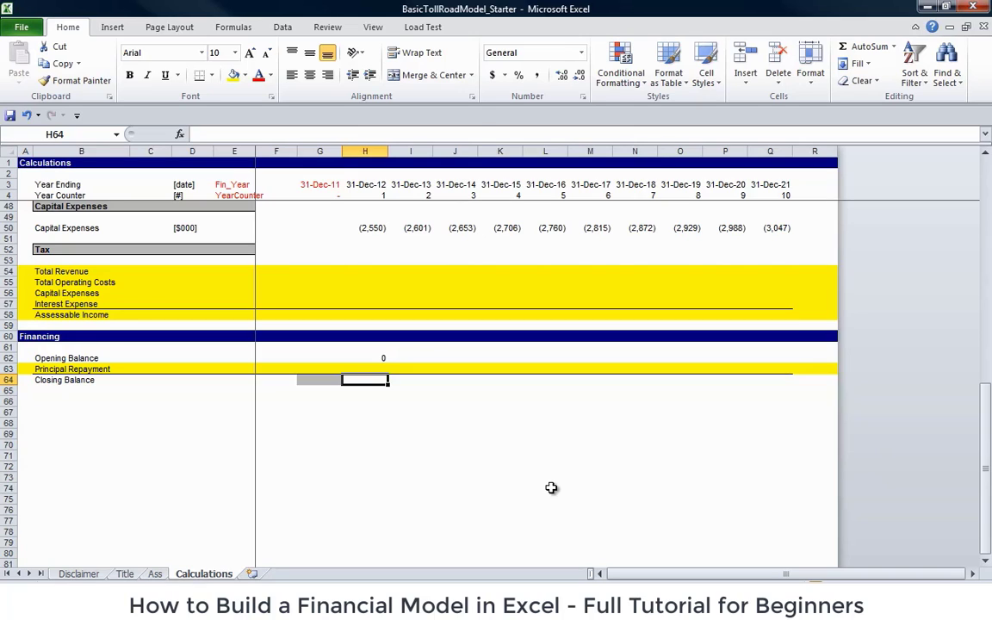
{"action": "key", "text": "alt"}
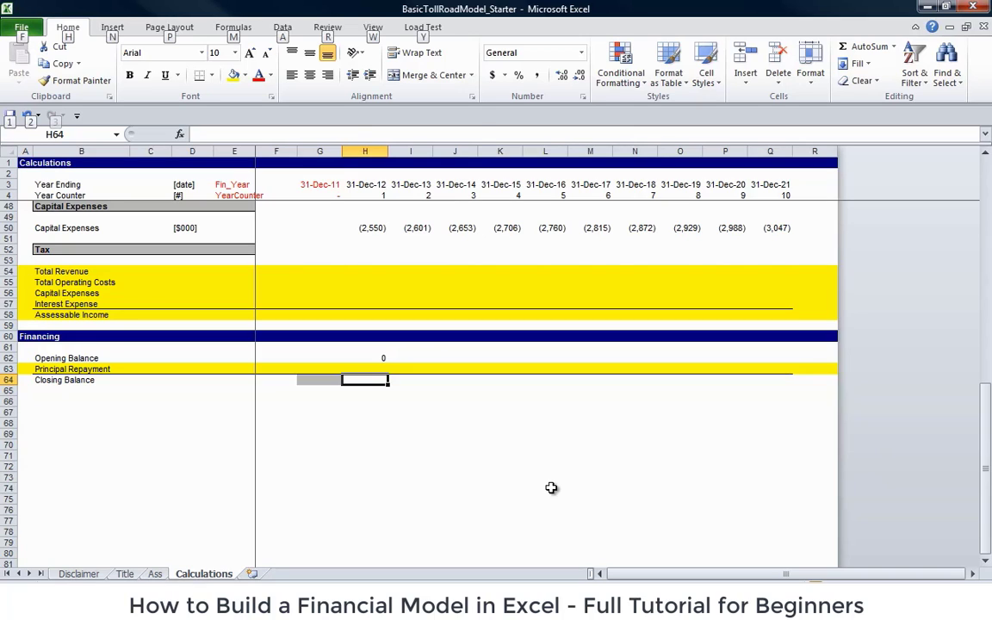
{"action": "key", "text": "alt+equal"}
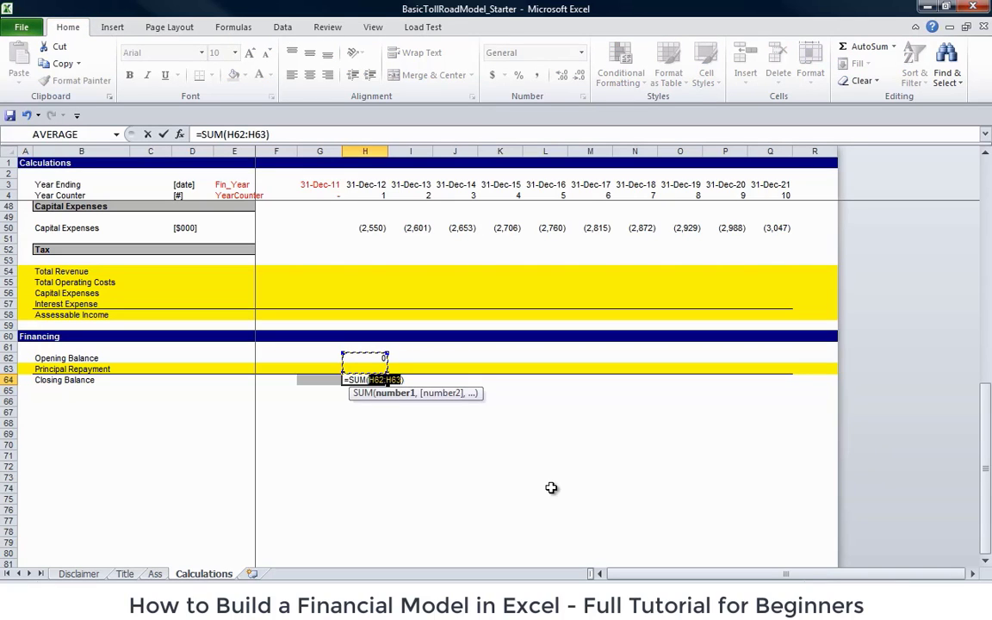
{"action": "key", "text": "Return"}
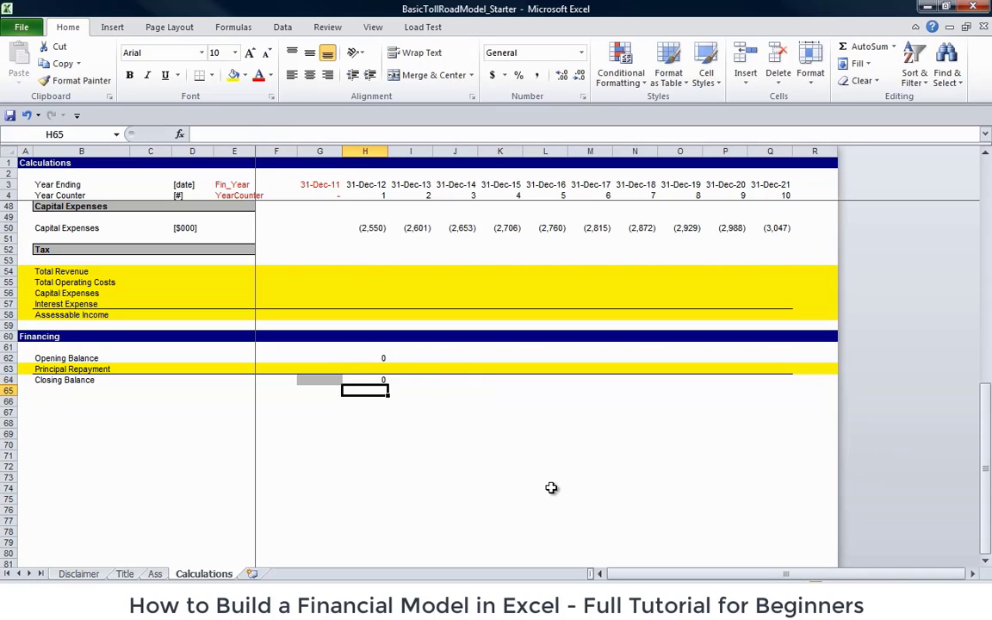
- Fill the Financing formulas in H62:H64 across to column Q and apply the custom number format that shows zeros as dashes
{"action": "key", "text": "Up"}
{"action": "key", "text": "shift+Up"}
{"action": "key", "text": "shift+Up"}
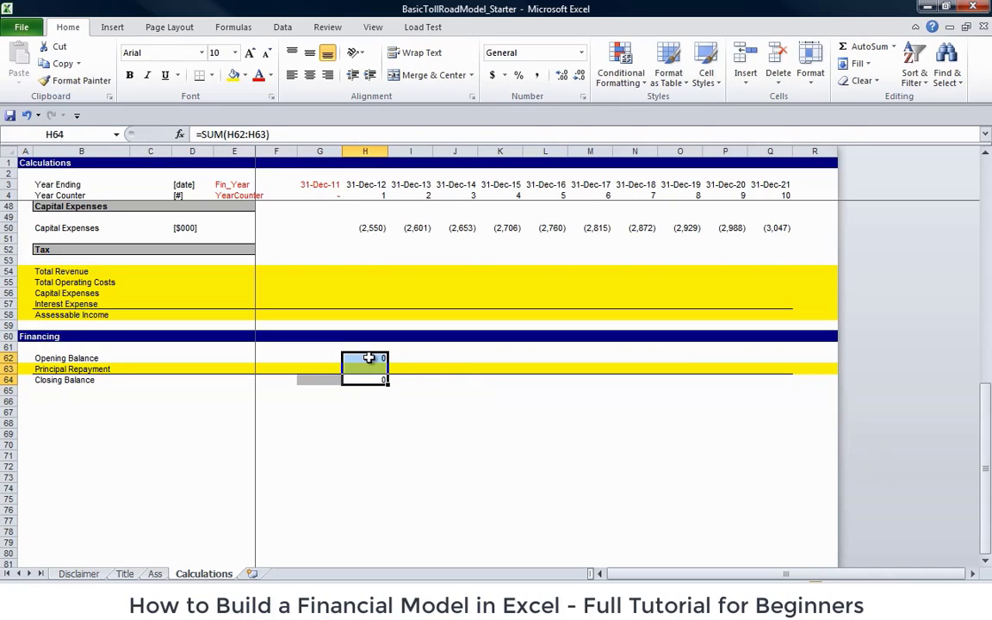
{"action": "left_click_drag", "start_coordinate": [389, 384], "coordinate": [788, 437]}
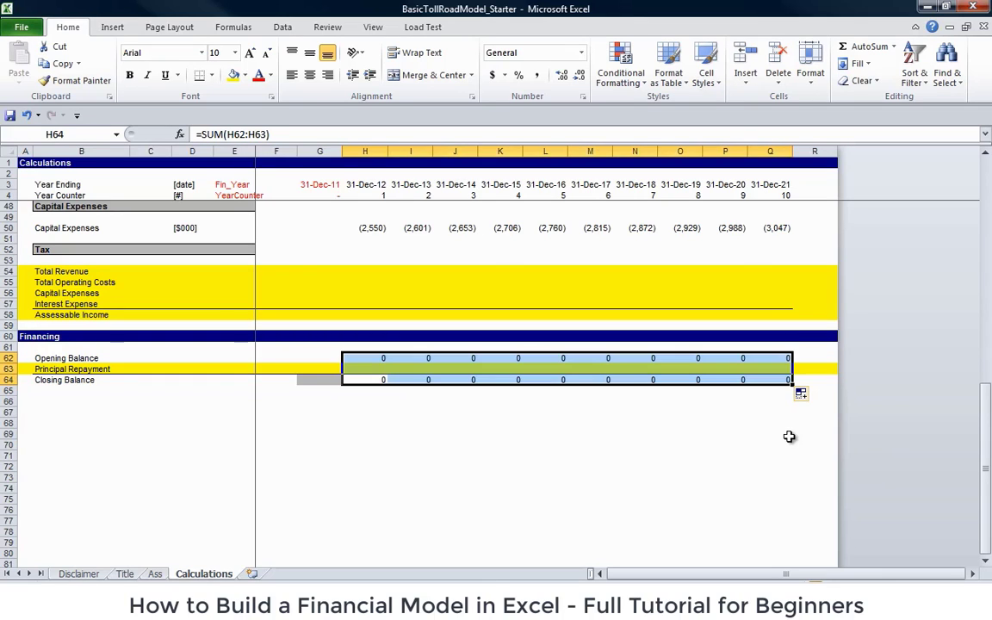
{"action": "key", "text": "ctrl+shift+1"}
{"action": "key", "text": "Left"}
{"action": "key", "text": "Right"}
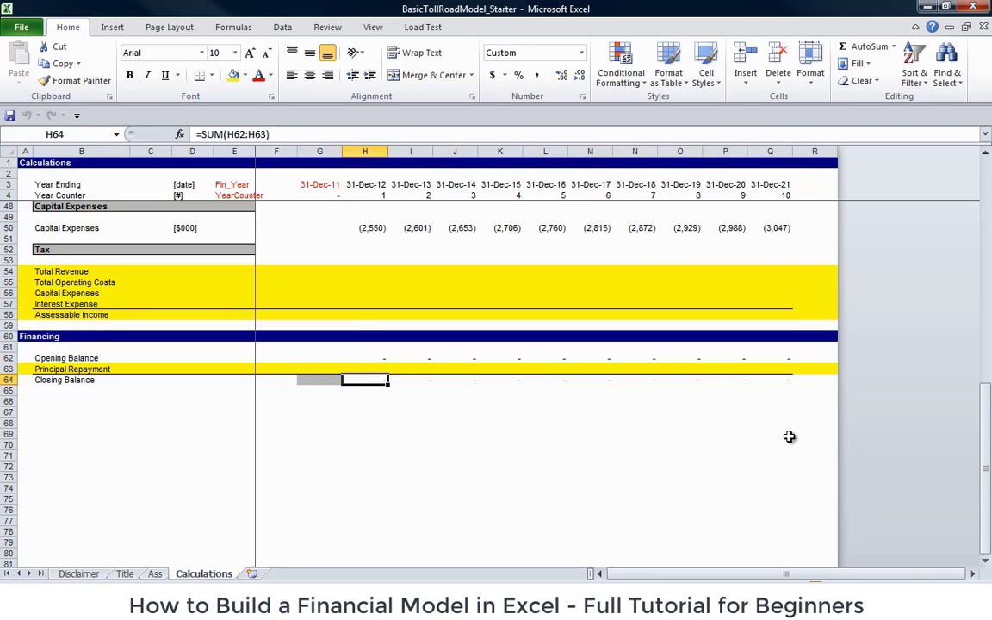
- Link the 31-Dec-11 Closing Balance in G64 to the Debt Amount on the Ass sheet with =TotalDebt
{"action": "key", "text": "Left"}
{"action": "key", "text": "Left"}
{"action": "key", "text": "Left"}
{"action": "key", "text": "Left"}
{"action": "key", "text": "Right"}
{"action": "key", "text": "Right"}
{"action": "key", "text": "Right"}
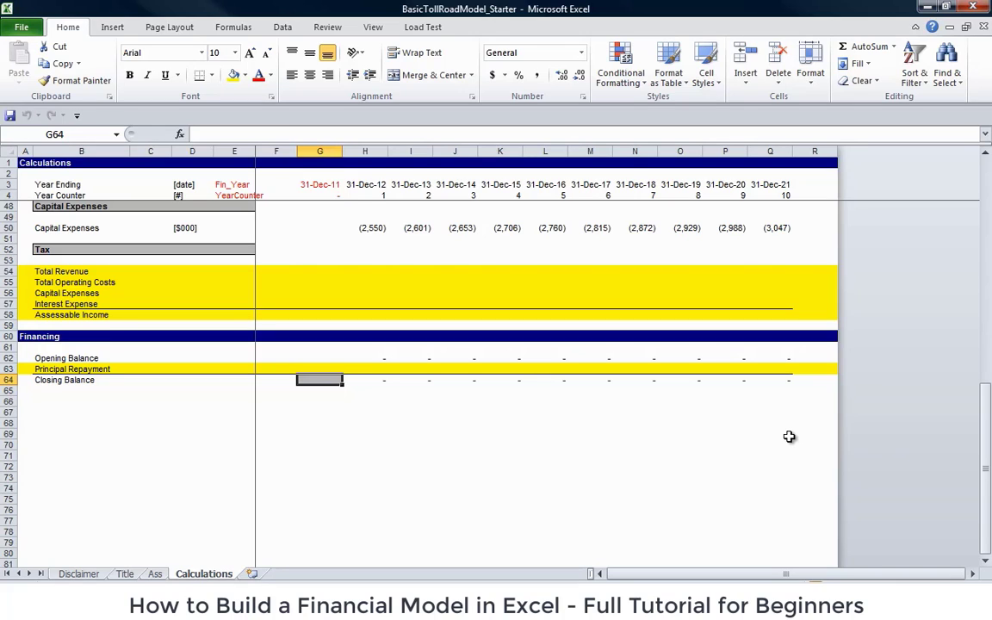
{"action": "type", "text": "="}
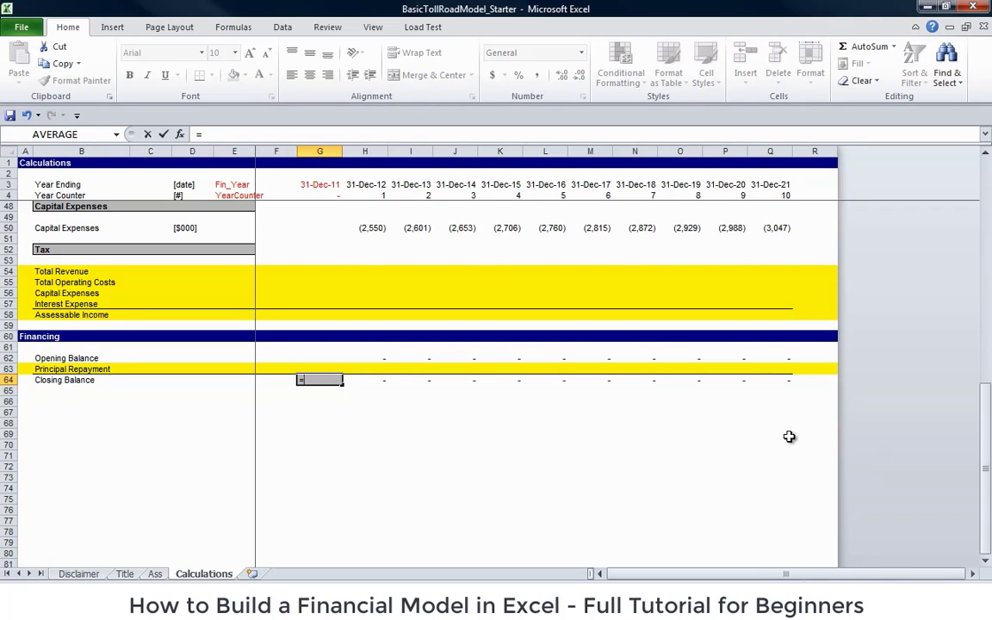
{"action": "key", "text": "ctrl+Page_Up"}
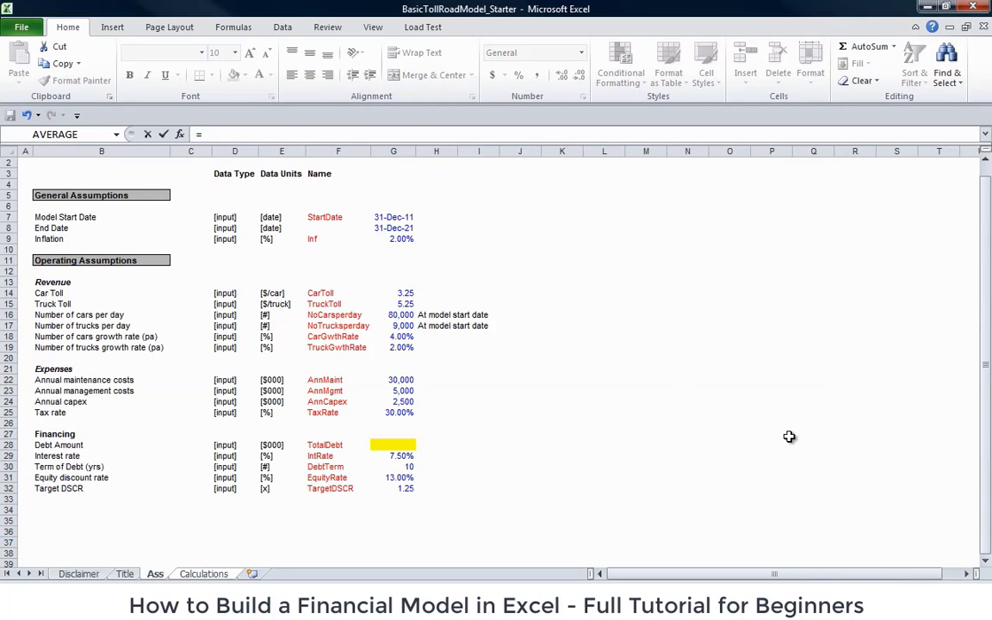
{"action": "left_click", "coordinate": [396, 444]}
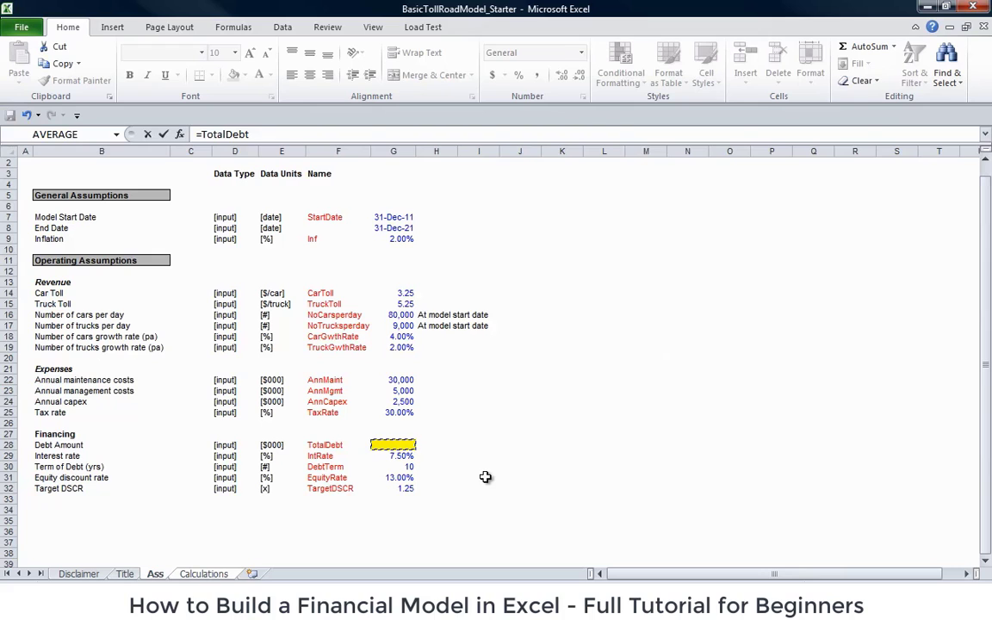
{"action": "key", "text": "Return"}
{"action": "key", "text": "Up"}
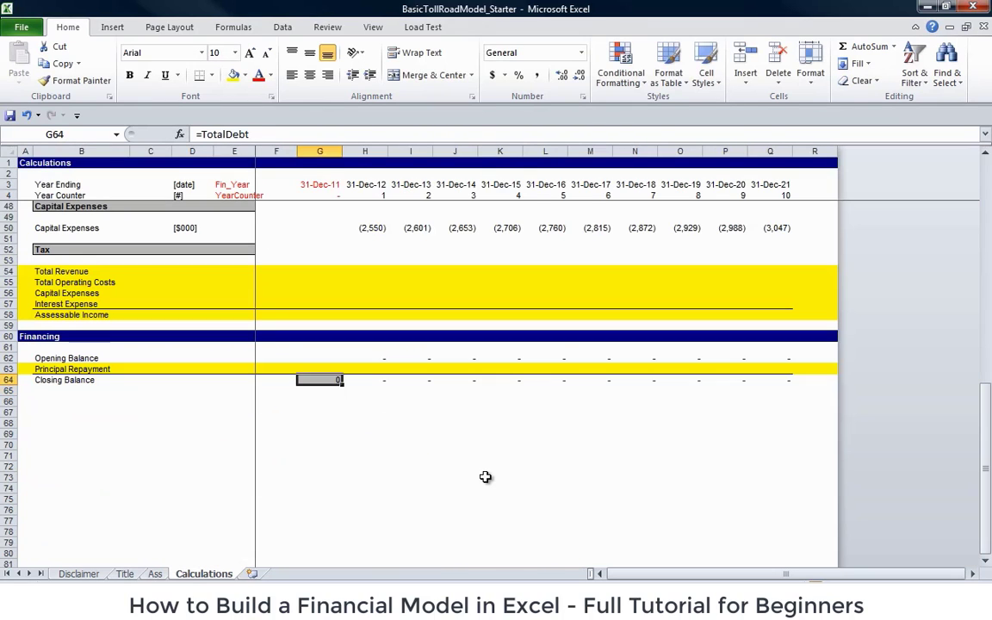
- Set the Debt Amount on the Ass sheet to a test value of 500 and return to the Calculations sheet
{"action": "key", "text": "ctrl+Page_Up"}
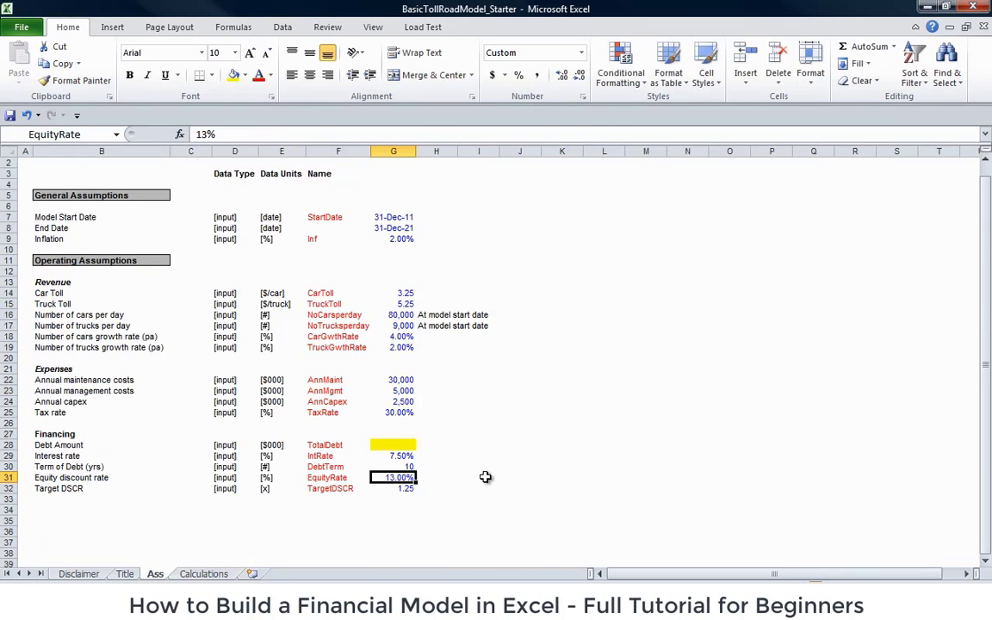
{"action": "left_click", "coordinate": [384, 444]}
{"action": "type", "text": "500"}
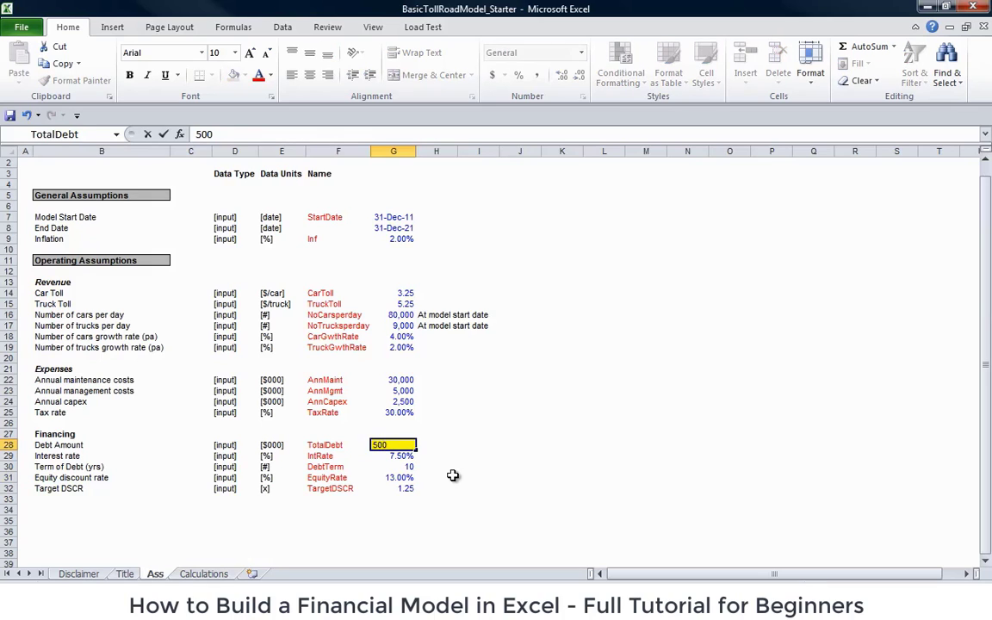
{"action": "key", "text": "Return"}
{"action": "key", "text": "ctrl+Page_Down"}
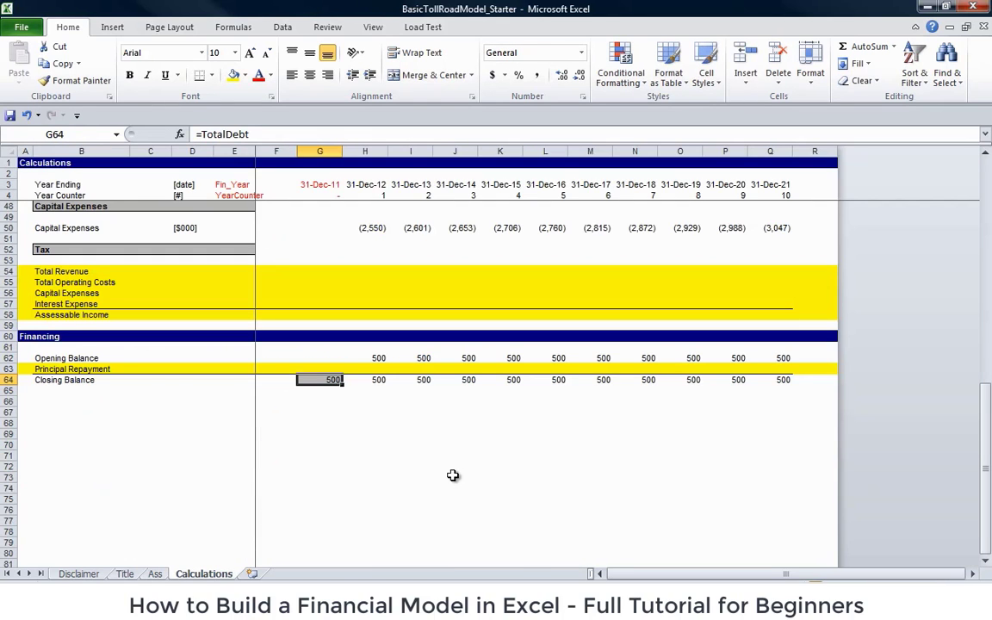
- Check how the test debt amount flows through the Opening Balance and Closing Balance rows across the years
{"action": "key", "text": "Left"}
{"action": "key", "text": "Right"}
{"action": "key", "text": "Right"}
{"action": "key", "text": "Right"}
{"action": "key", "text": "Right"}
{"action": "key", "text": "Right"}
{"action": "key", "text": "Left"}
{"action": "key", "text": "Left"}
{"action": "key", "text": "Up"}
{"action": "key", "text": "Up"}
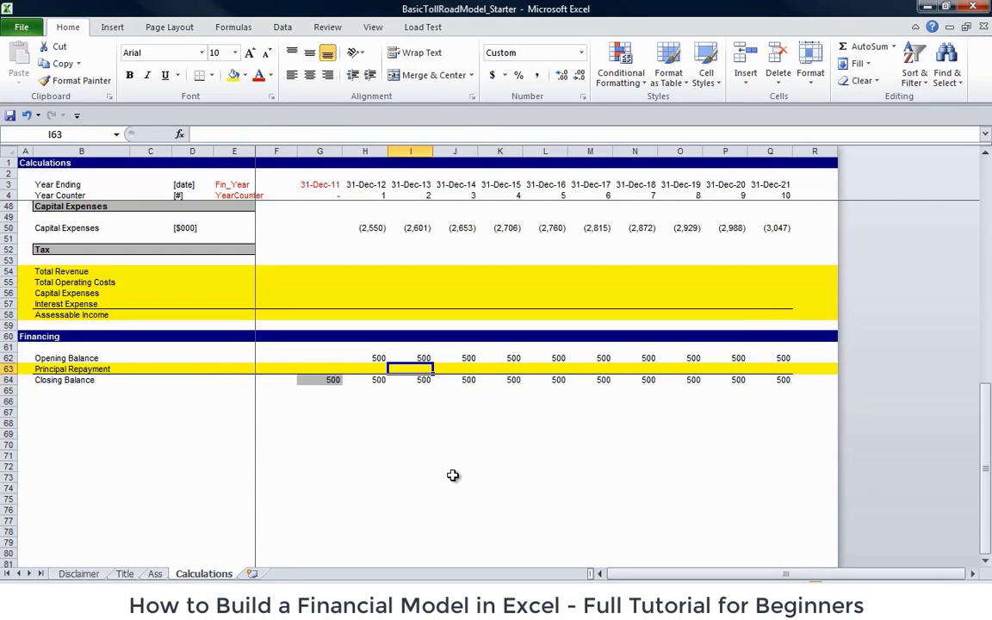
{"action": "key", "text": "Right"}
{"action": "key", "text": "Right"}
{"action": "key", "text": "Right"}
{"action": "key", "text": "Right"}
{"action": "key", "text": "Right"}
{"action": "key", "text": "Down"}
{"action": "key", "text": "Down"}
{"action": "key", "text": "Left"}
{"action": "key", "text": "Left"}
{"action": "key", "text": "Left"}
{"action": "key", "text": "Up"}
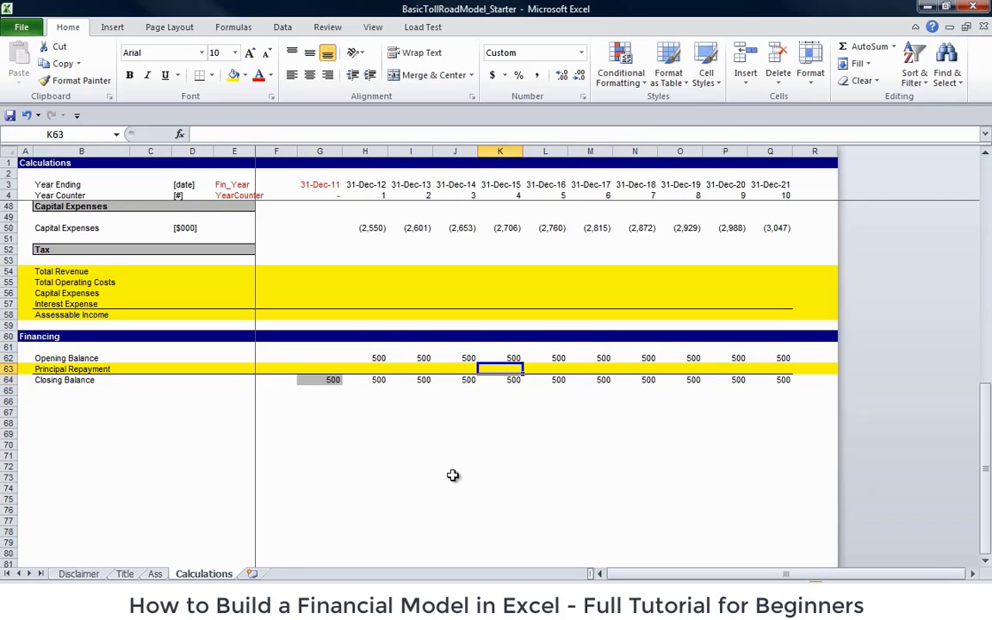
{"action": "key", "text": "Left"}
{"action": "key", "text": "Left"}
{"action": "key", "text": "Down"}
{"action": "key", "text": "Left"}
{"action": "key", "text": "Left"}
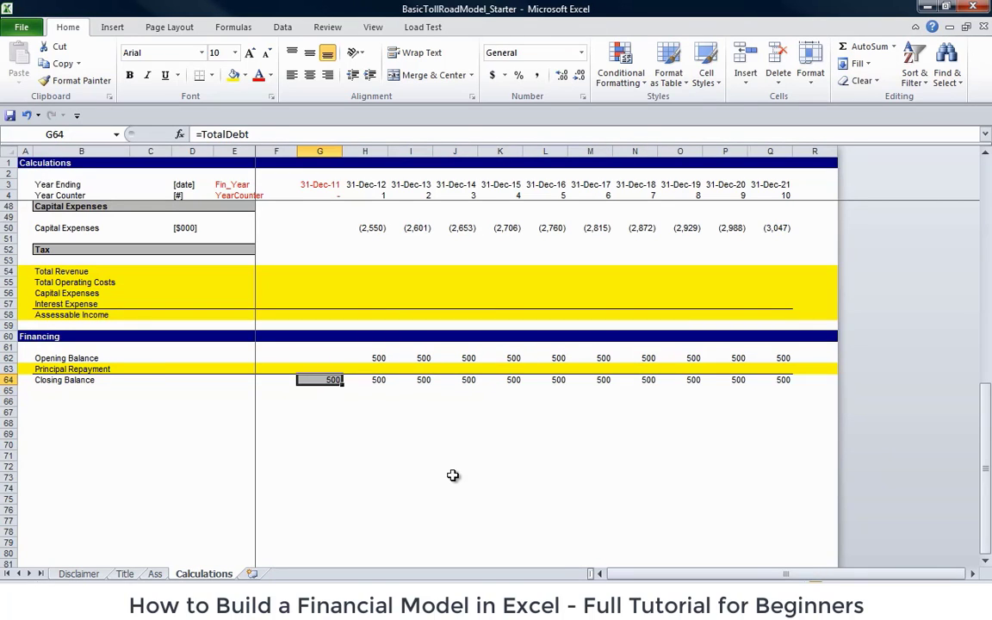
- Set the Debt Amount on the Ass sheet to 0 and return to G64 on the Calculations sheet
{"action": "key", "text": "ctrl+bracketleft"}
{"action": "key", "text": "Down"}
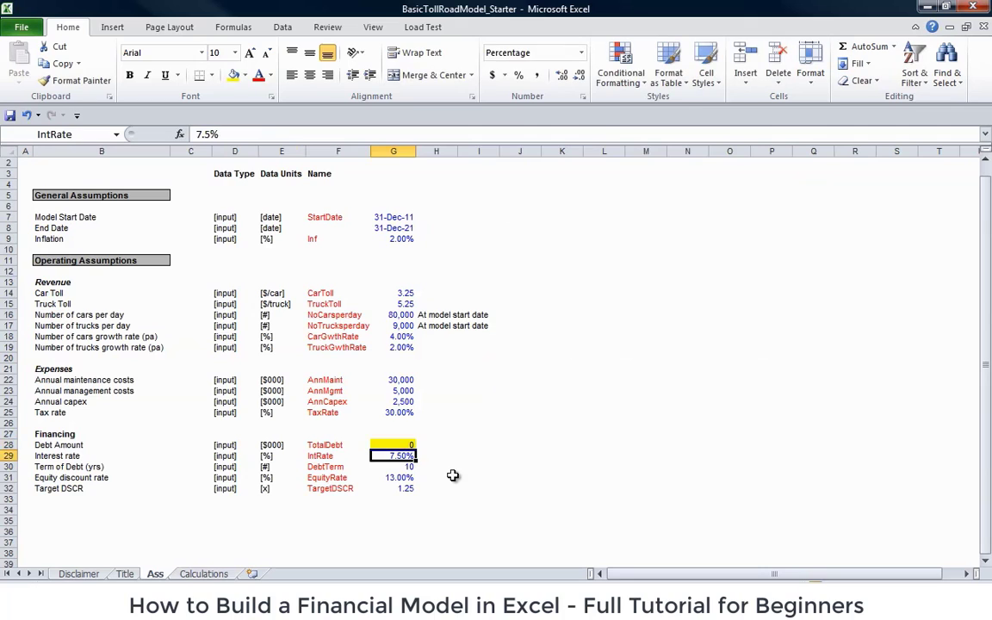
{"action": "key", "text": "Up"}
{"action": "key", "text": "F5"}
{"action": "key", "text": "Return"}
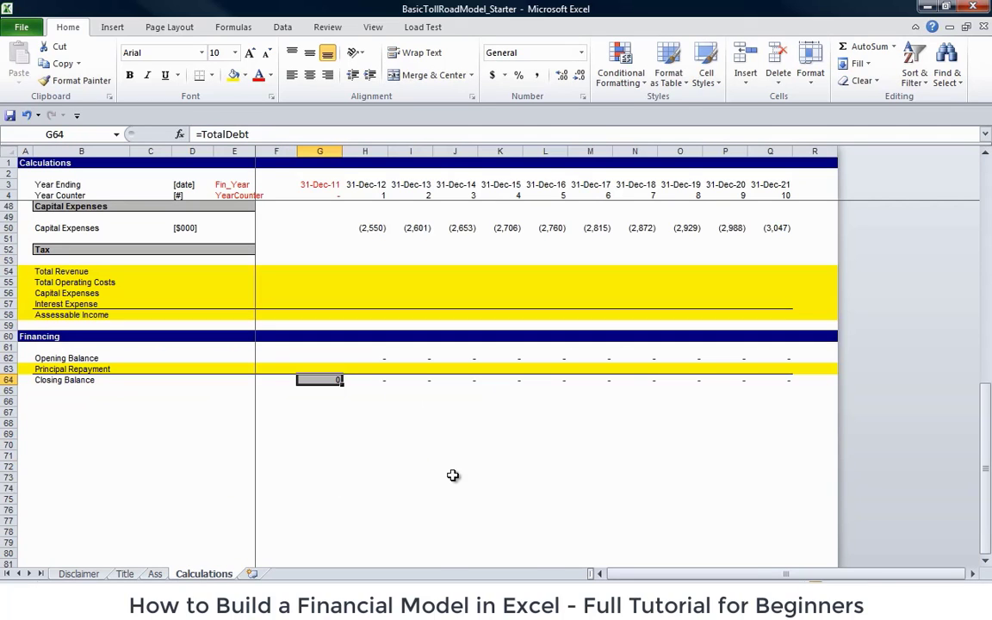
- Apply the number format that shows zeros as dashes to the 31-Dec-11 Closing Balance cell G64
{"action": "key", "text": "ctrl+shift+1"}
{"action": "key", "text": "Left"}
{"action": "key", "text": "Left"}
{"action": "key", "text": "Left"}
{"action": "key", "text": "Right"}
{"action": "key", "text": "Right"}
{"action": "key", "text": "Right"}
{"action": "key", "text": "Left"}
{"action": "key", "text": "Left"}
{"action": "key", "text": "Left"}
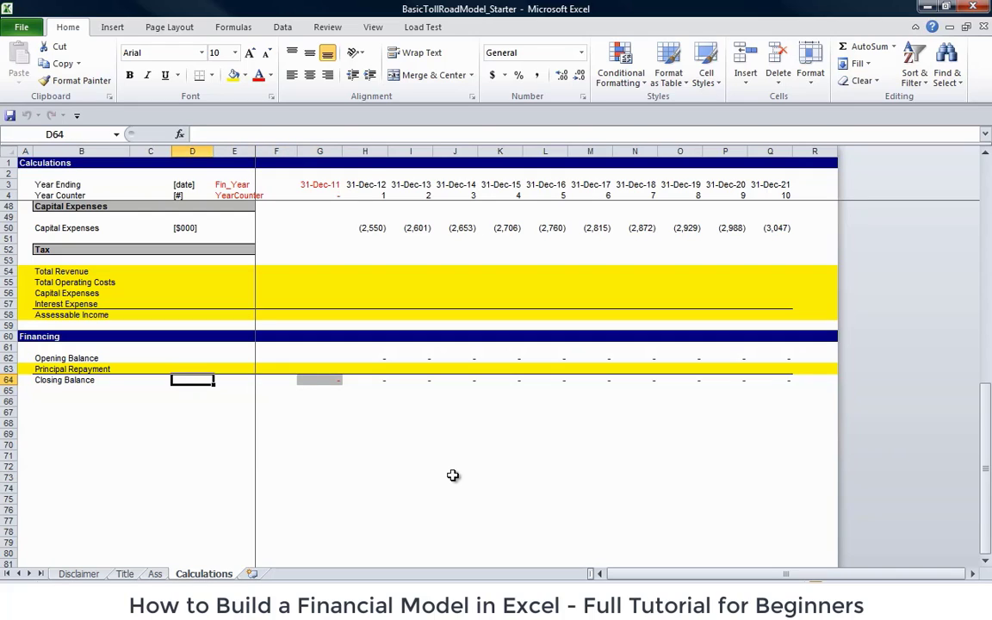
{"action": "key", "text": "Left"}
{"action": "key", "text": "Up"}
{"action": "key", "text": "Up"}
{"action": "key", "text": "Up"}
{"action": "key", "text": "Up"}
{"action": "key", "text": "Up"}
{"action": "key", "text": "Up"}
{"action": "key", "text": "Up"}
{"action": "key", "text": "Up"}
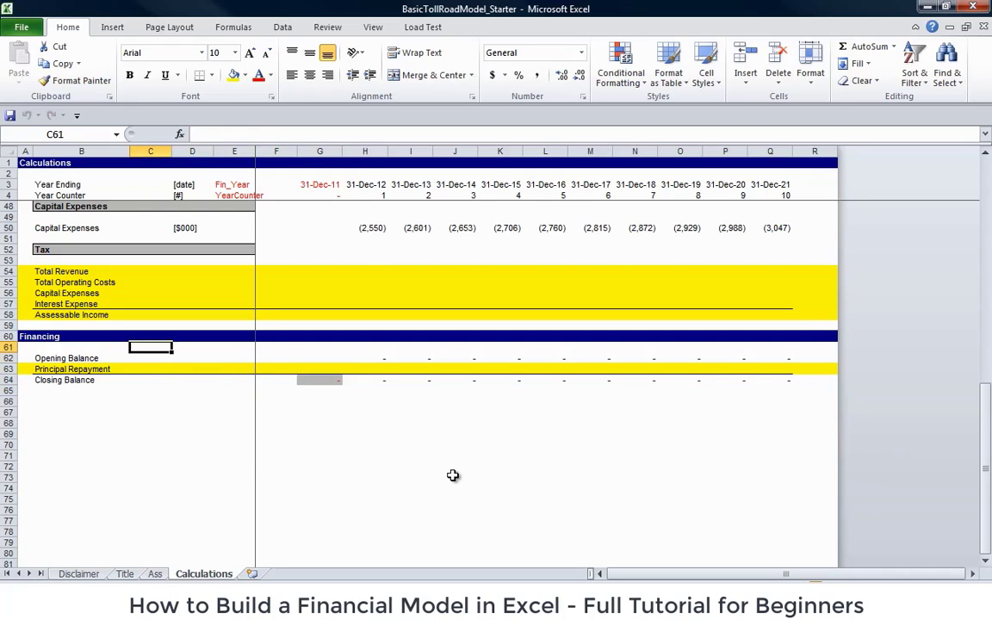
- Copy the [$000] unit label from Capital Expenses cell D50 into the Tax rows from Total Revenue to Assessable Income, D54:D58
{"action": "key", "text": "Right"}
{"action": "key", "text": "Up"}
{"action": "key", "text": "Up"}
{"action": "key", "text": "Up"}
{"action": "key", "text": "Up"}
{"action": "key", "text": "Up"}
{"action": "key", "text": "Up"}
{"action": "key", "text": "ctrl+c"}
{"action": "key", "text": "Down"}
{"action": "key", "text": "Down"}
{"action": "key", "text": "Down"}
{"action": "key", "text": "Down"}
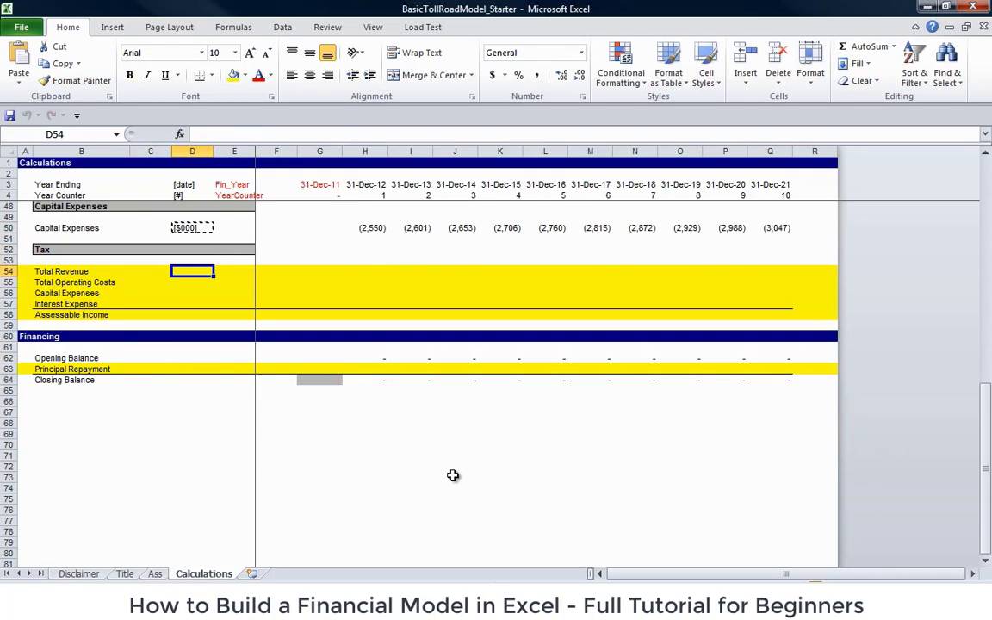
{"action": "key", "text": "shift+Down"}
{"action": "key", "text": "shift+Down"}
{"action": "key", "text": "shift+Down"}
{"action": "key", "text": "ctrl+v"}
{"action": "key", "text": "Down"}
{"action": "key", "text": "Down"}
{"action": "key", "text": "Down"}
{"action": "key", "text": "Down"}
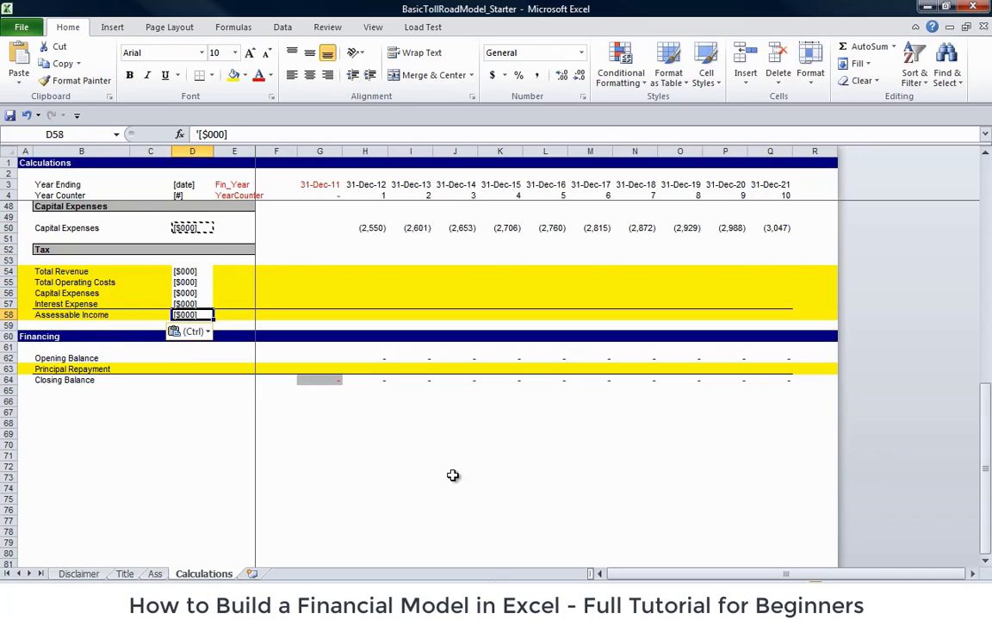
{"action": "key", "text": "Return"}
- Apply the yellow highlight fill to the unit labels in D54:D58
{"action": "key", "text": "shift+Up"}
{"action": "key", "text": "shift+Up"}
{"action": "key", "text": "shift+Up"}
{"action": "key", "text": "shift+Up"}
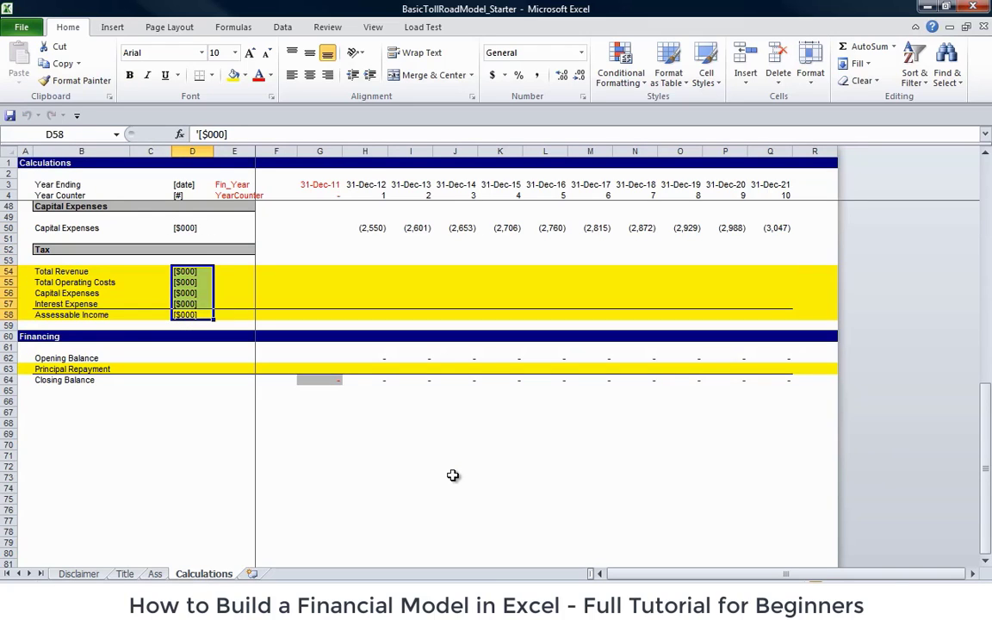
- Copy the [$000] unit label from D57 to the Opening Balance, Principal Repayment and Closing Balance rows, D62:D64
{"action": "key", "text": "Up"}
{"action": "key", "text": "ctrl+c"}
{"action": "key", "text": "Down"}
{"action": "key", "text": "Down"}
{"action": "key", "text": "Down"}
{"action": "key", "text": "Down"}
{"action": "key", "text": "Down"}
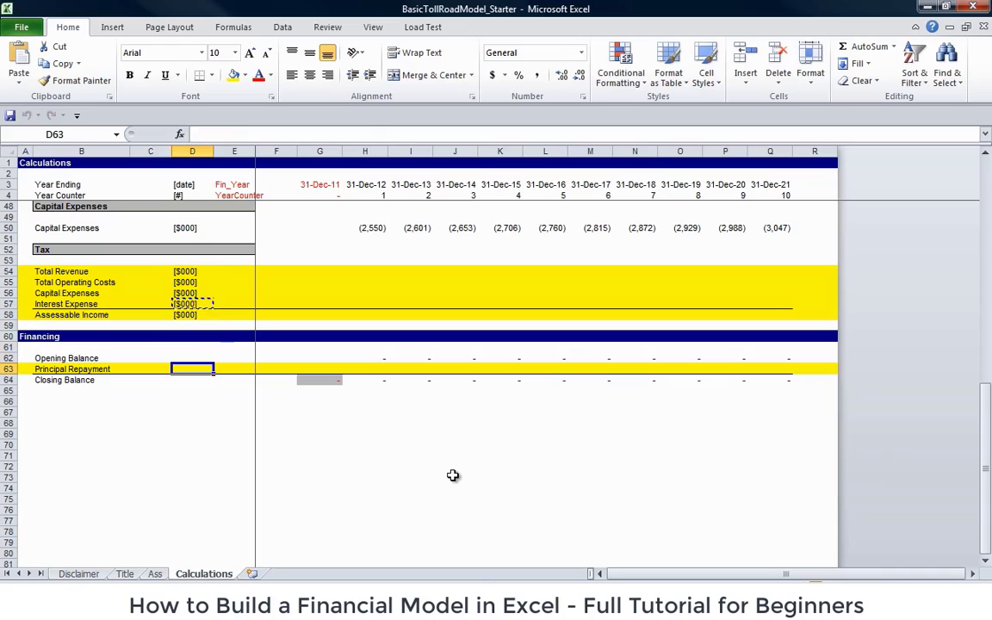
{"action": "key", "text": "shift+Down"}
{"action": "key", "text": "ctrl+v"}
{"action": "key", "text": "Down"}
{"action": "key", "text": "Down"}
{"action": "key", "text": "Return"}
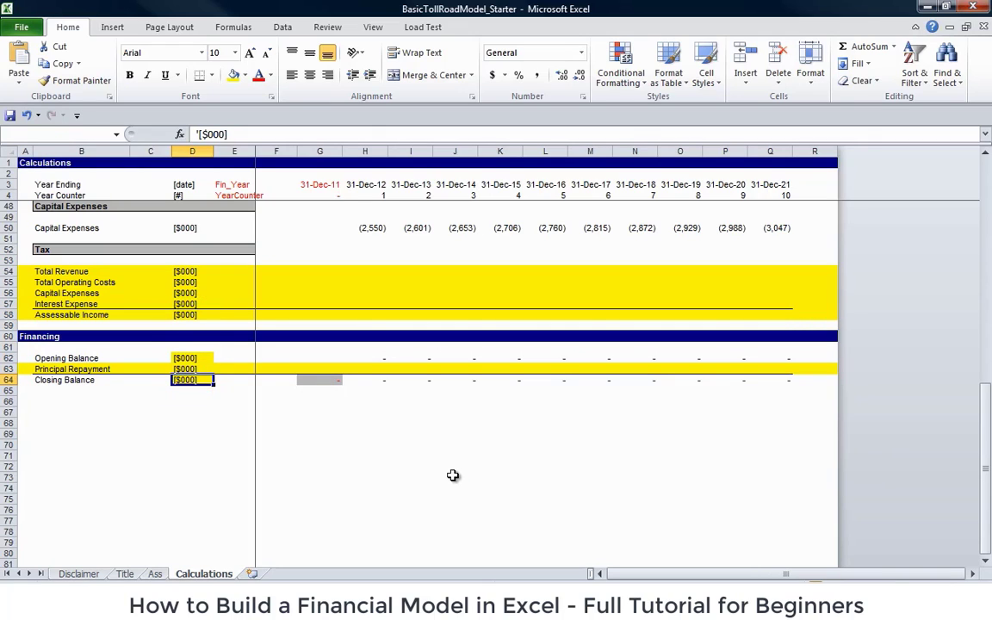
- Remove the yellow fill from the Opening Balance and Closing Balance unit cells, D62 and D64
{"action": "key", "text": "Left"}
{"action": "key", "text": "Right"}
{"action": "key", "text": "Up"}
{"action": "key", "text": "Up"}
{"action": "key", "text": "alt+h"}
{"action": "key", "text": "h"}
{"action": "key", "text": "n"}
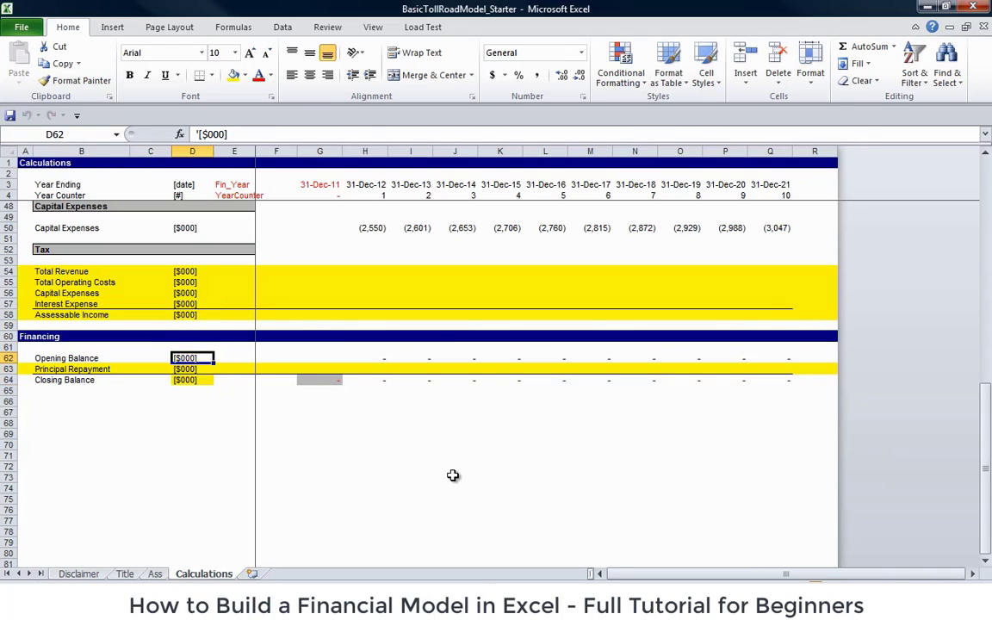
{"action": "key", "text": "Down"}
{"action": "key", "text": "Down"}
{"action": "key", "text": "Down"}
{"action": "key", "text": "Down"}
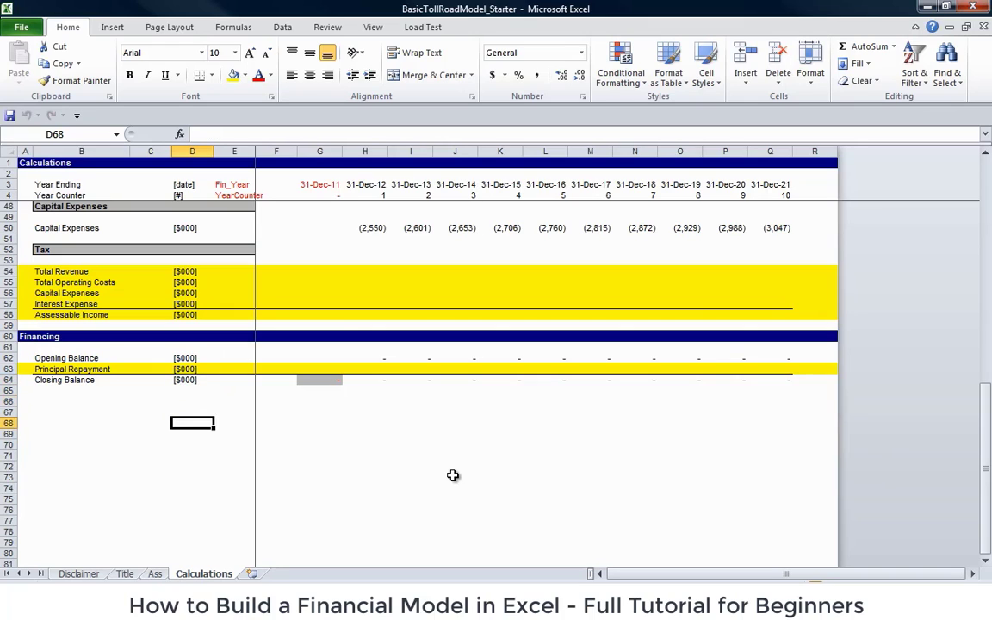
- Add the row labels Interest Expense in B66 and Debt Service in B67 of the Financing section
{"action": "key", "text": "Left"}
{"action": "key", "text": "Left"}
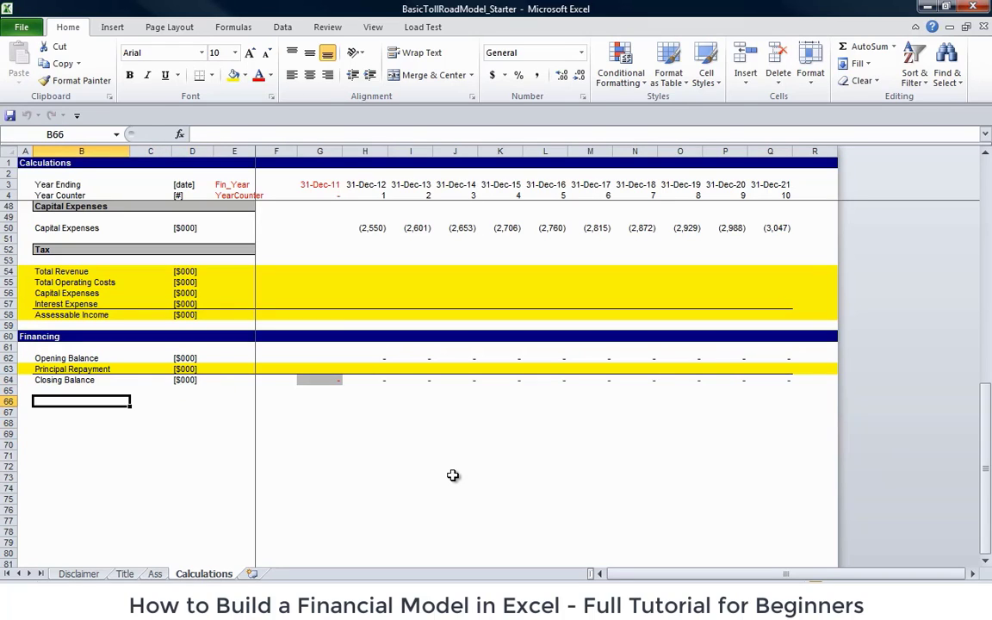
{"action": "type", "text": "Interest Ex"}
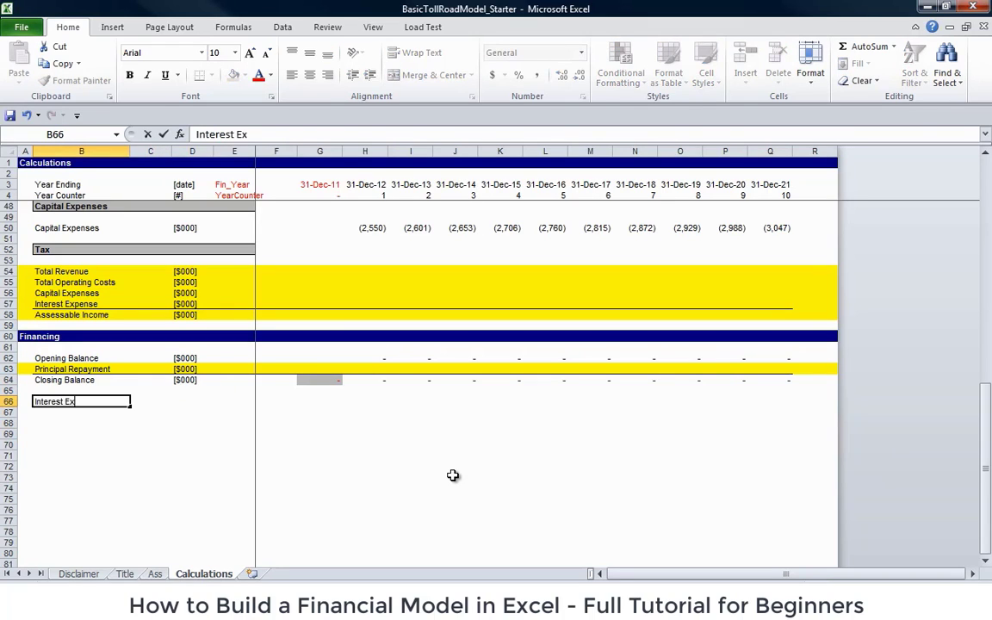
{"action": "type", "text": "pense"}
{"action": "key", "text": "Return"}
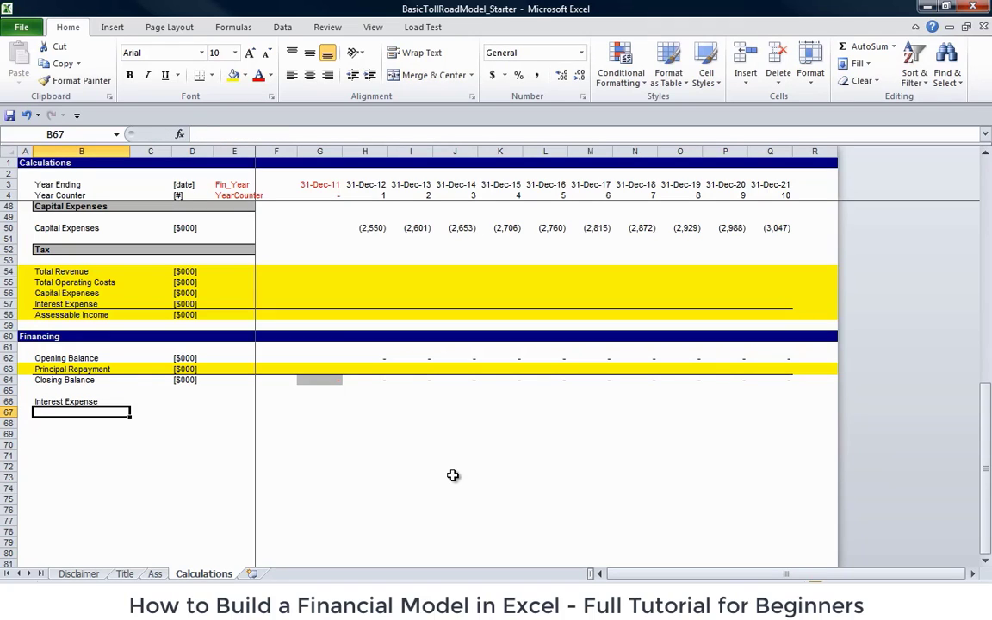
{"action": "type", "text": "Debt Ser"}
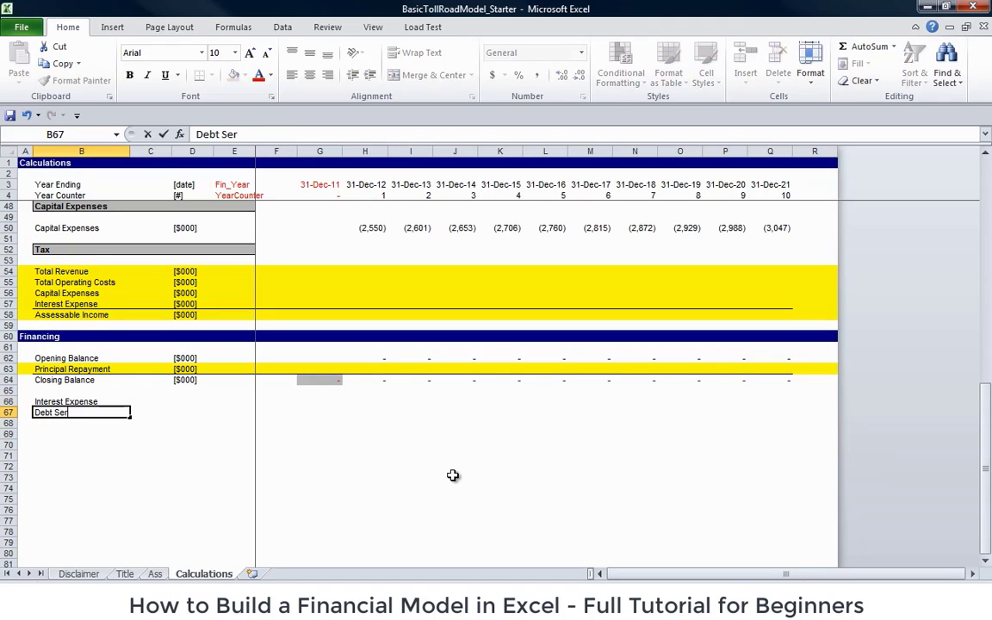
{"action": "type", "text": "vice"}
{"action": "key", "text": "Return"}
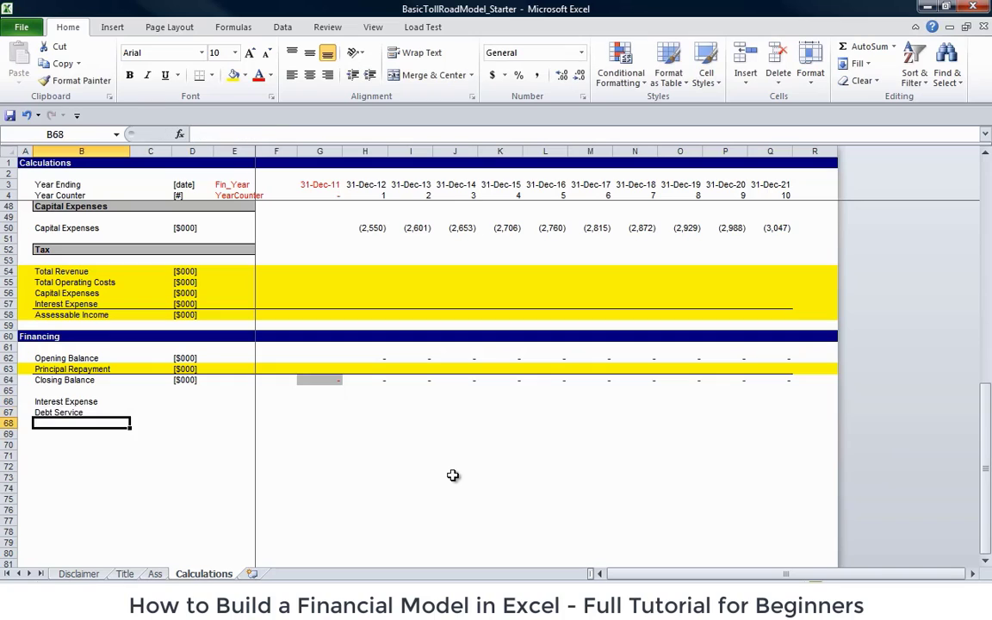
{"action": "key", "text": "Up"}
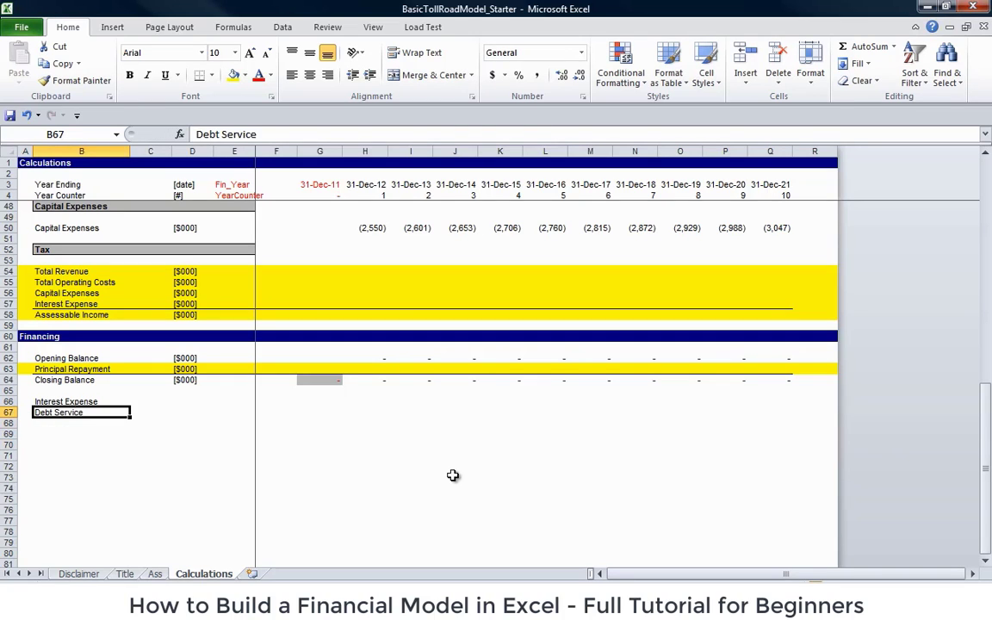
{"action": "key", "text": "Right"}
{"action": "key", "text": "Right"}
{"action": "key", "text": "Right"}
{"action": "key", "text": "Right"}
{"action": "key", "text": "Right"}
{"action": "key", "text": "Right"}
{"action": "key", "text": "Right"}
{"action": "key", "text": "Right"}
{"action": "key", "text": "Right"}
{"action": "key", "text": "Left"}
{"action": "key", "text": "Left"}
{"action": "key", "text": "Left"}
{"action": "key", "text": "Left"}
{"action": "key", "text": "Left"}
{"action": "key", "text": "Left"}
{"action": "key", "text": "Left"}
{"action": "key", "text": "Left"}
{"action": "key", "text": "Left"}
{"action": "key", "text": "Up"}
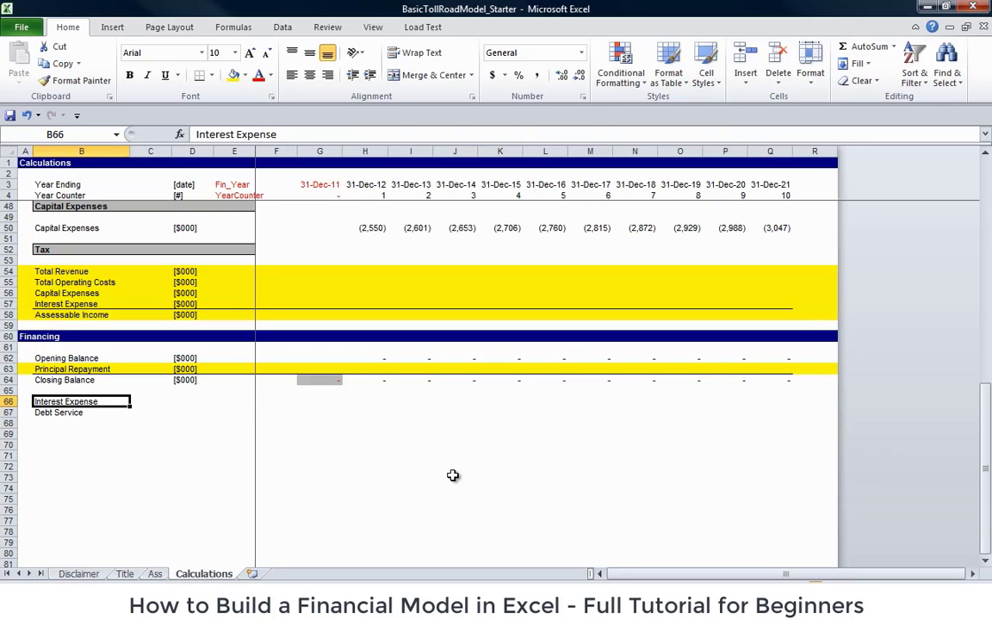
- Copy the [$000] unit labels from D62:D63 to the Interest Expense and Debt Service rows, D66:D67
{"action": "key", "text": "Right"}
{"action": "key", "text": "Up"}
{"action": "key", "text": "Up"}
{"action": "key", "text": "Up"}
{"action": "key", "text": "Up"}
{"action": "key", "text": "Right"}
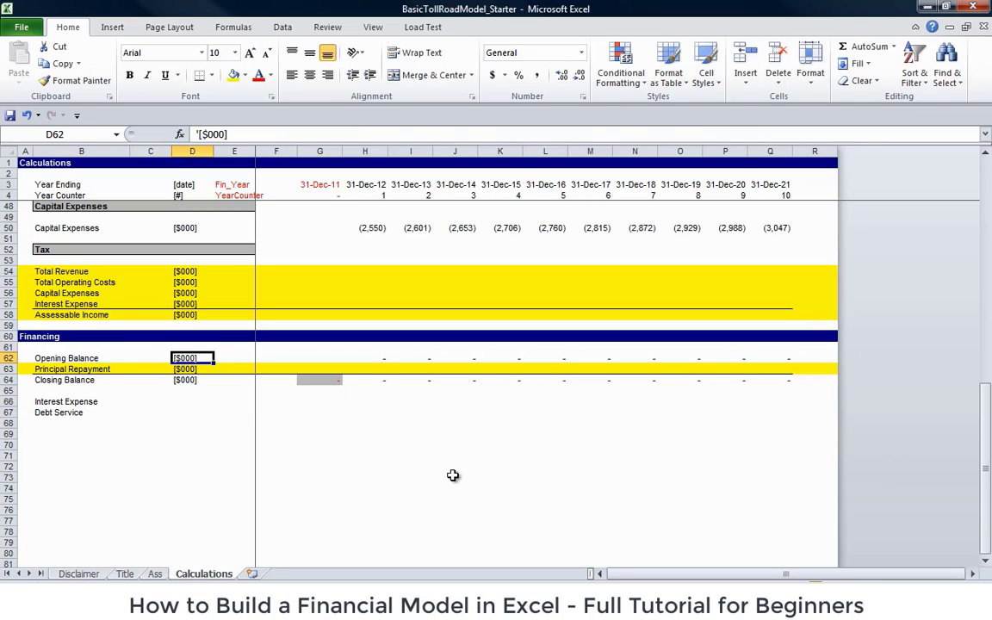
{"action": "key", "text": "shift+Down"}
{"action": "key", "text": "ctrl+c"}
{"action": "key", "text": "Down"}
{"action": "key", "text": "Down"}
{"action": "key", "text": "Down"}
{"action": "key", "text": "Down"}
{"action": "key", "text": "ctrl+v"}
{"action": "key", "text": "Down"}
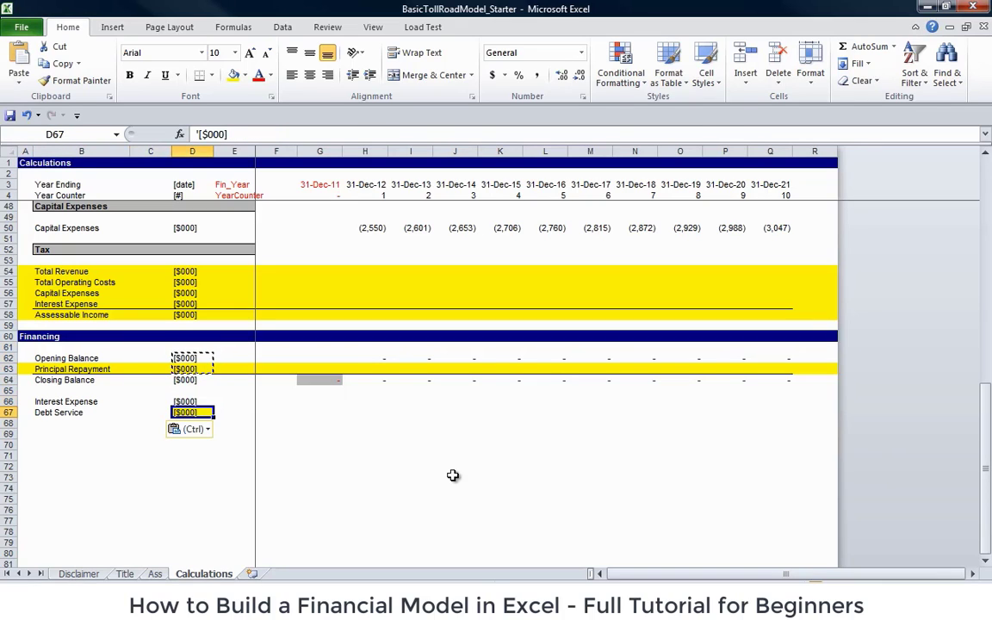
- Remove the yellow fill from the Debt Service unit cell D67
{"action": "key", "text": "ctrl+shift+y"}
{"action": "key", "text": "Down"}
{"action": "key", "text": "Down"}
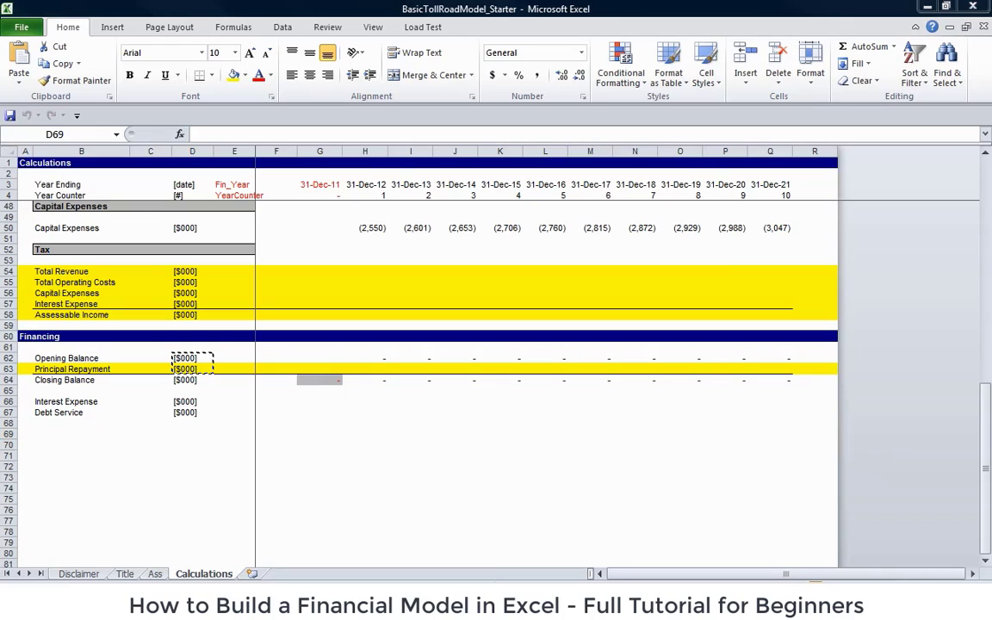
- Enter the row label Credit Foncier Repayment Profile in B69
{"action": "left_click", "coordinate": [199, 454]}
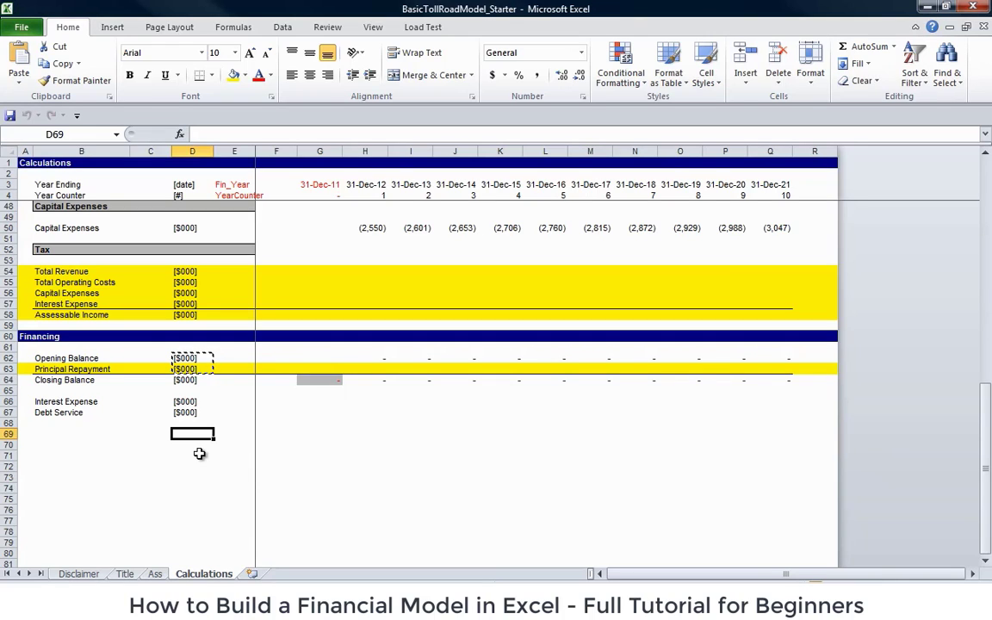
{"action": "key", "text": "Left"}
{"action": "key", "text": "Left"}
{"action": "type", "text": "Credi"}
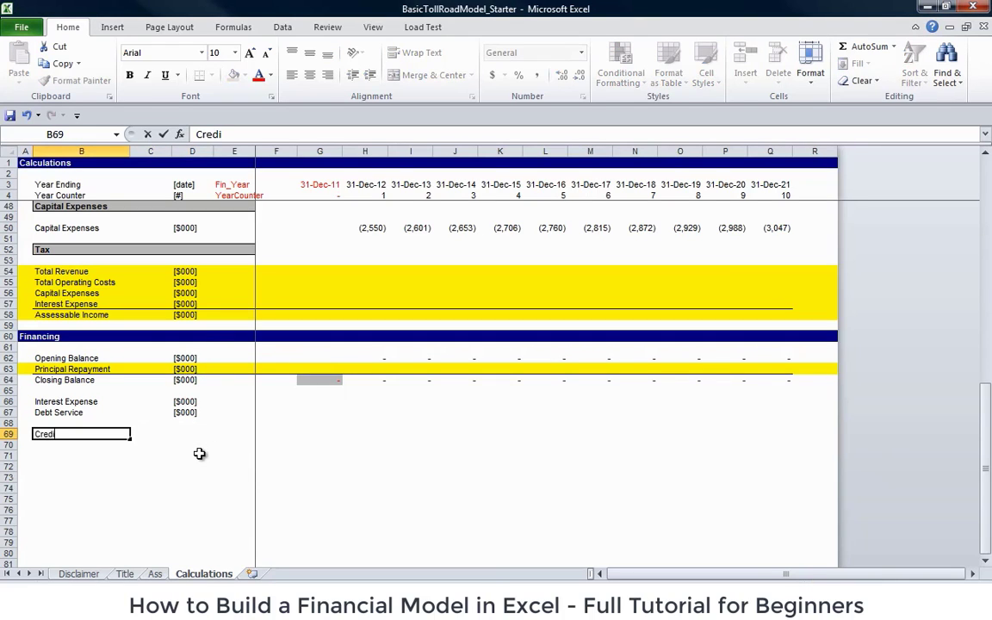
{"action": "type", "text": "t Foncier"}
{"action": "type", "text": " Re"}
{"action": "type", "text": "ay"}
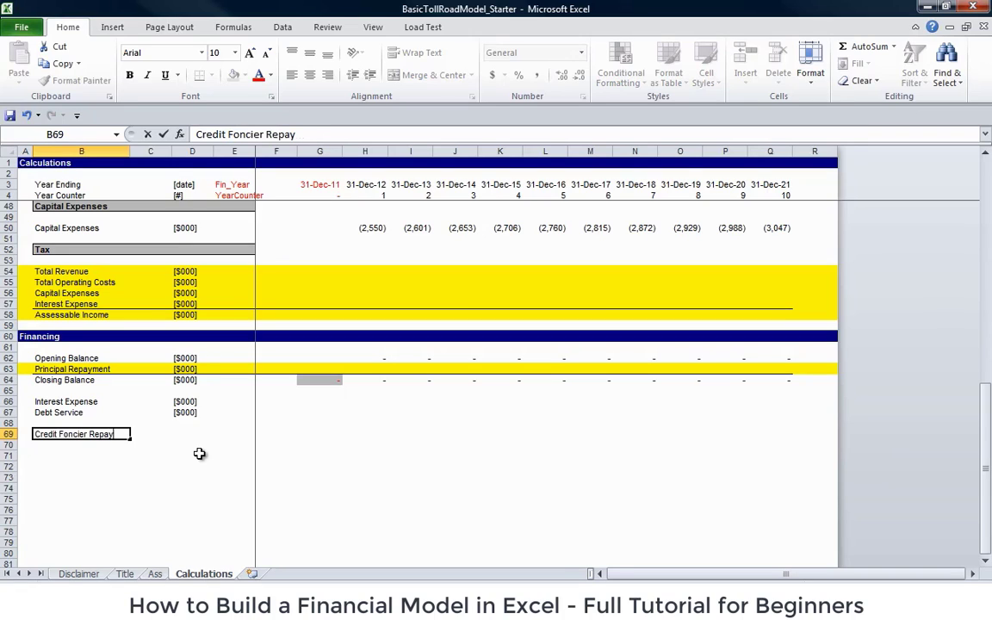
{"action": "type", "text": "ment Profile"}
- Copy the [$000] unit label from Interest Expense cell D66 to the Credit Foncier Repayment Profile row, D69
{"action": "key", "text": "Up"}
{"action": "key", "text": "Up"}
{"action": "key", "text": "Right"}
{"action": "key", "text": "Right"}
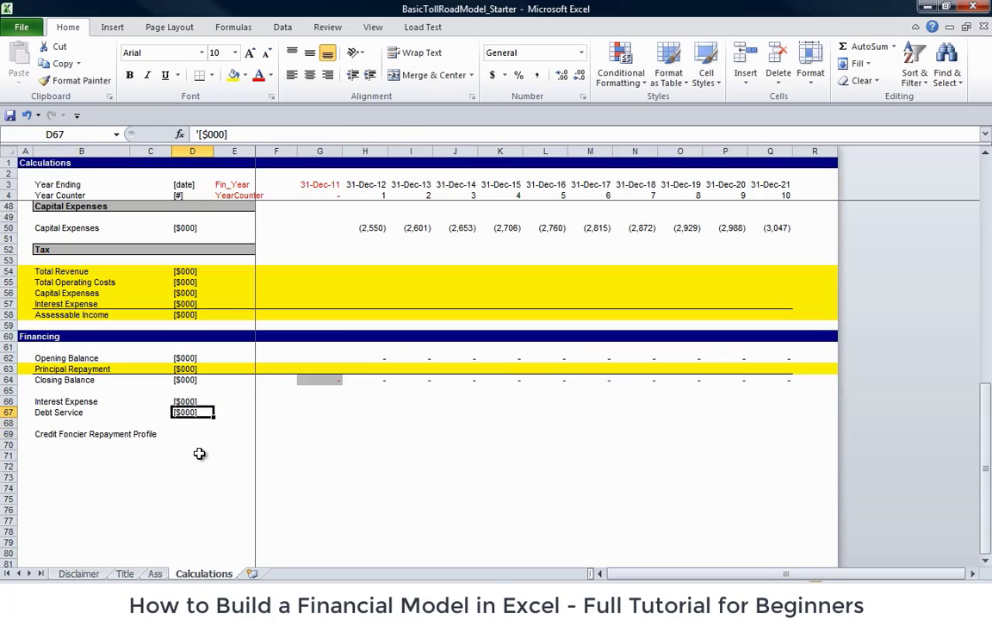
{"action": "key", "text": "ctrl+c"}
{"action": "key", "text": "Down"}
{"action": "key", "text": "Escape"}
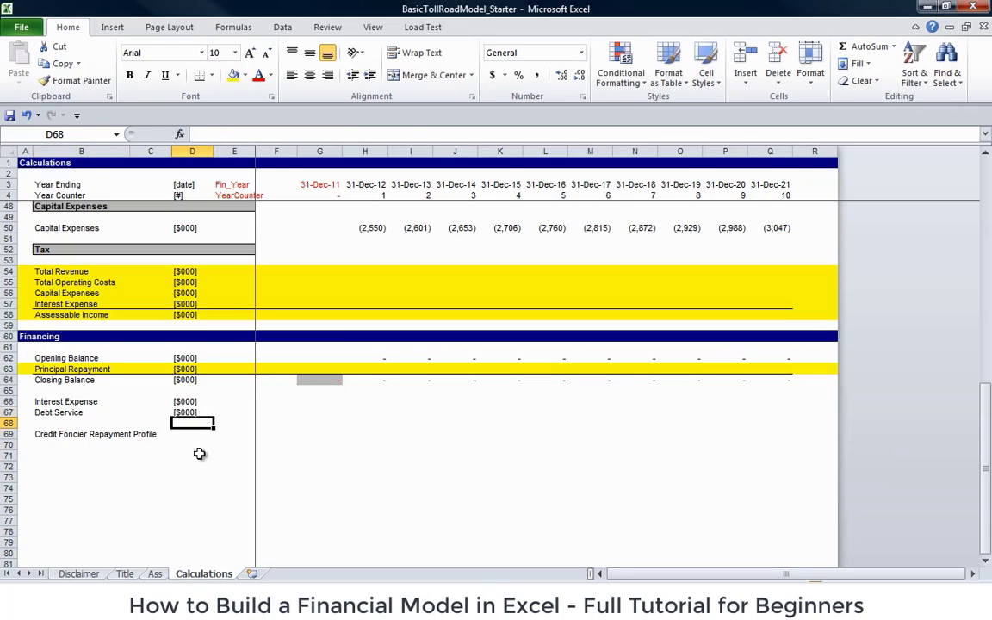
{"action": "key", "text": "Up"}
{"action": "key", "text": "Up"}
{"action": "key", "text": "ctrl+c"}
{"action": "key", "text": "Down"}
{"action": "key", "text": "Down"}
{"action": "key", "text": "Down"}
{"action": "key", "text": "ctrl+v"}
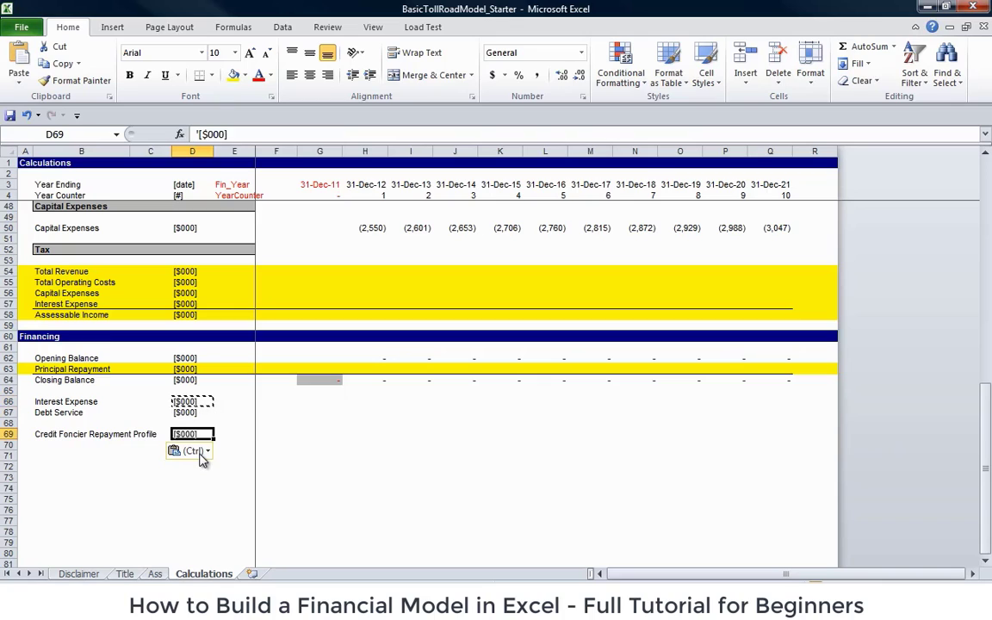
{"action": "key", "text": "Right"}
{"action": "key", "text": "Right"}
{"action": "key", "text": "Right"}
{"action": "key", "text": "Left"}
{"action": "key", "text": "Escape"}
- From Interest Expense cell H66, check the Interest rate assumption and its range name on the Ass sheet
{"action": "key", "text": "Up"}
{"action": "key", "text": "Up"}
{"action": "key", "text": "Left"}
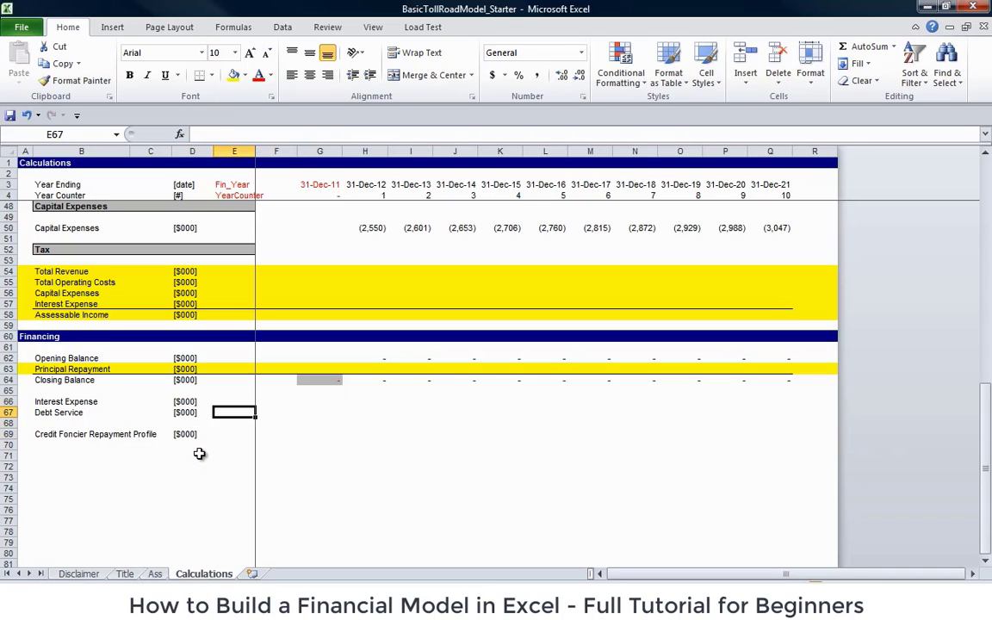
{"action": "key", "text": "Up"}
{"action": "key", "text": "Left"}
{"action": "key", "text": "Right"}
{"action": "key", "text": "Right"}
{"action": "key", "text": "Right"}
{"action": "key", "text": "Right"}
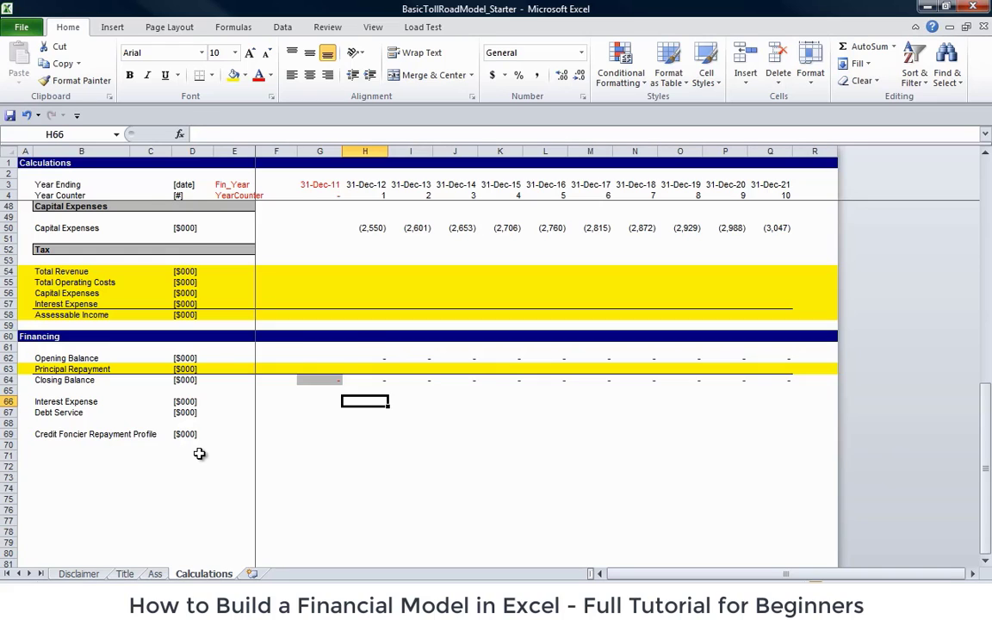
{"action": "key", "text": "ctrl+Page_Up"}
{"action": "key", "text": "Down"}
{"action": "key", "text": "Left"}
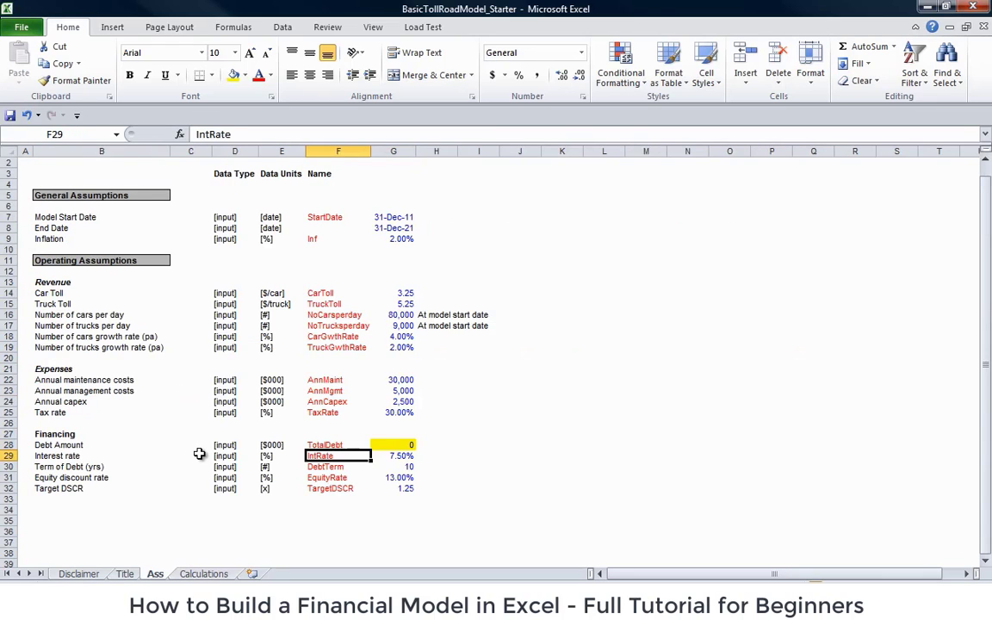
{"action": "key", "text": "Right"}
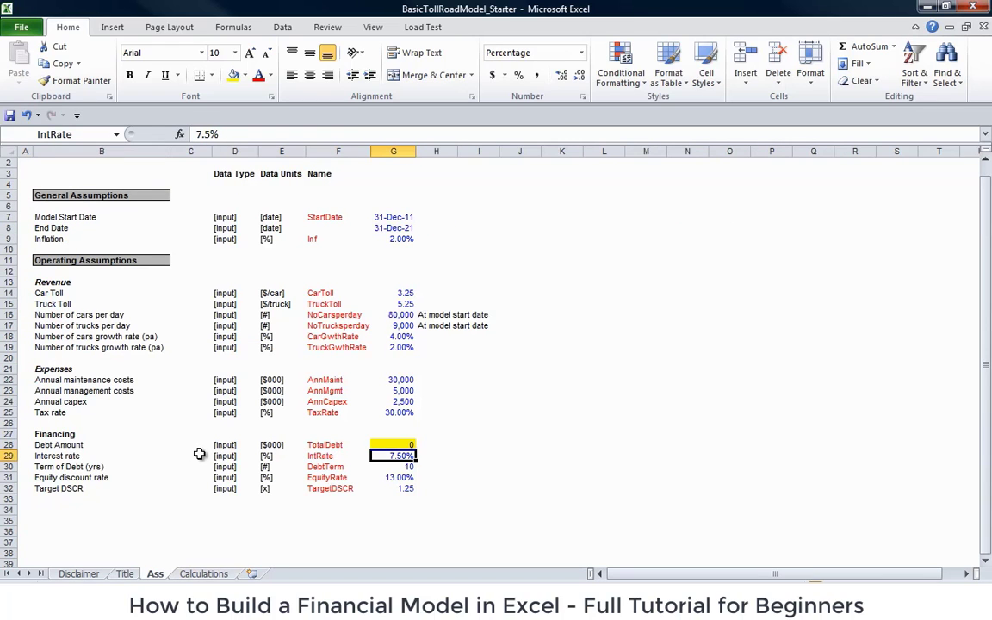
{"action": "key", "text": "ctrl+Page_Down"}
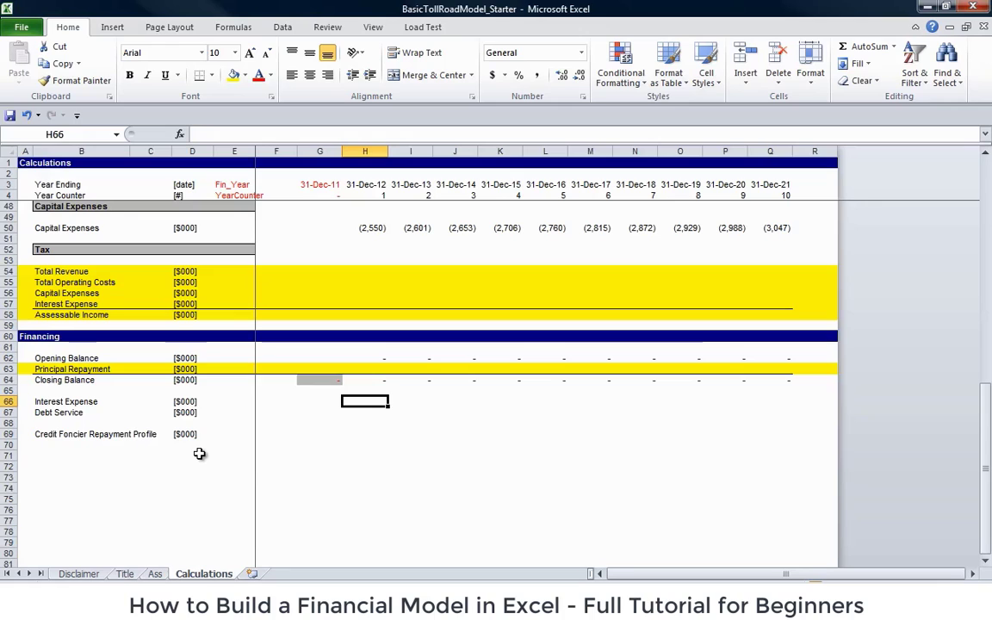
- Enter =H62*IntRate in H66 to calculate the first year's interest expense from the opening balance and the Ass sheet's interest rate
{"action": "type", "text": "="}
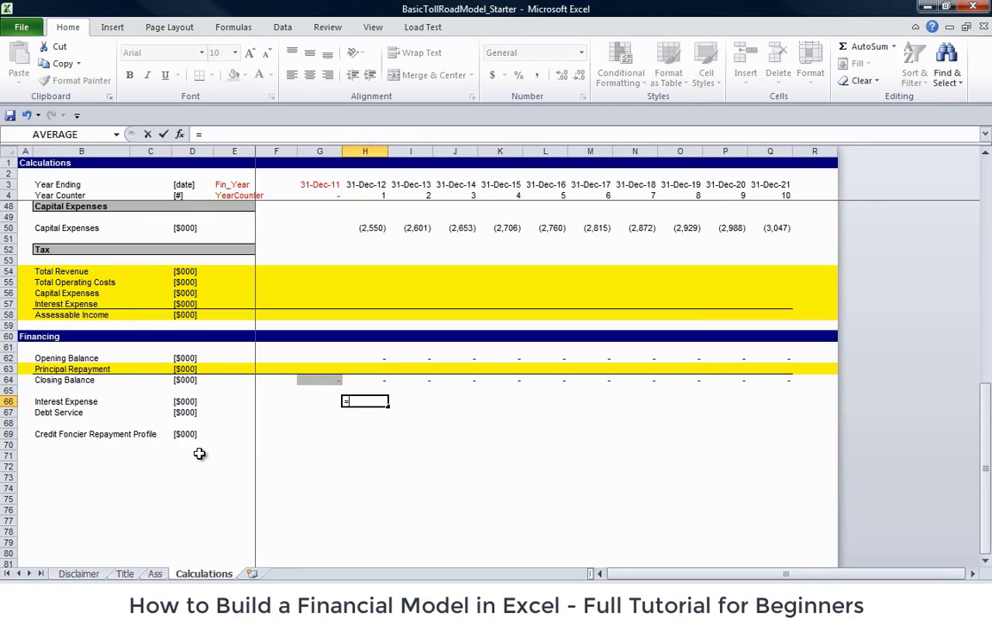
{"action": "key", "text": "Up"}
{"action": "key", "text": "Up"}
{"action": "key", "text": "Up"}
{"action": "key", "text": "Up"}
{"action": "type", "text": "*"}
{"action": "key", "text": "ctrl+Page_Up"}
{"action": "key", "text": "Down"}
{"action": "key", "text": "Down"}
{"action": "key", "text": "Down"}
{"action": "key", "text": "Down"}
{"action": "key", "text": "Down"}
{"action": "key", "text": "Down"}
{"action": "key", "text": "Down"}
{"action": "key", "text": "Down"}
{"action": "key", "text": "Down"}
{"action": "key", "text": "Down"}
{"action": "key", "text": "Down"}
{"action": "key", "text": "Down"}
{"action": "key", "text": "Down"}
{"action": "key", "text": "Down"}
{"action": "key", "text": "Down"}
{"action": "key", "text": "Down"}
{"action": "key", "text": "Down"}
{"action": "key", "text": "Down"}
{"action": "key", "text": "Right"}
{"action": "key", "text": "Right"}
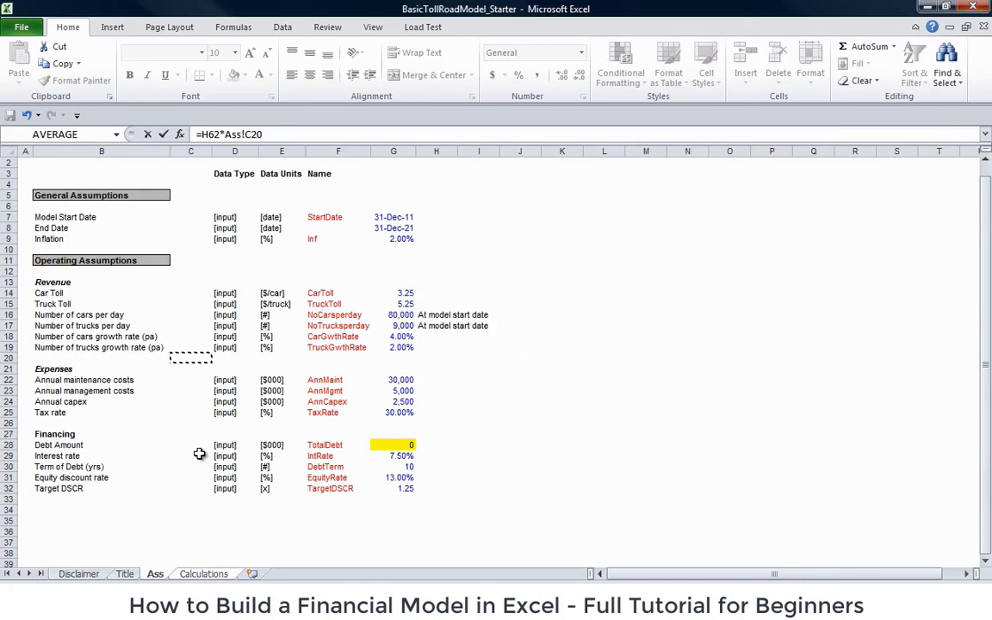
{"action": "key", "text": "Right"}
{"action": "key", "text": "Down"}
{"action": "key", "text": "Down"}
{"action": "key", "text": "Down"}
{"action": "key", "text": "Right"}
{"action": "key", "text": "Right"}
{"action": "key", "text": "Down"}
{"action": "key", "text": "Down"}
{"action": "key", "text": "Right"}
{"action": "key", "text": "Down"}
{"action": "key", "text": "Down"}
{"action": "key", "text": "Down"}
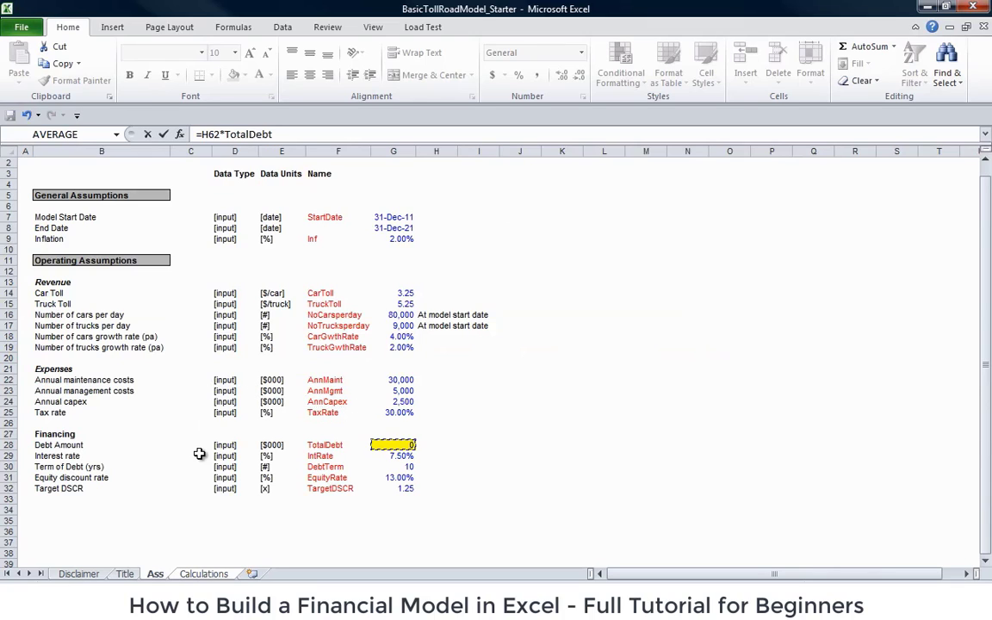
{"action": "key", "text": "Down"}
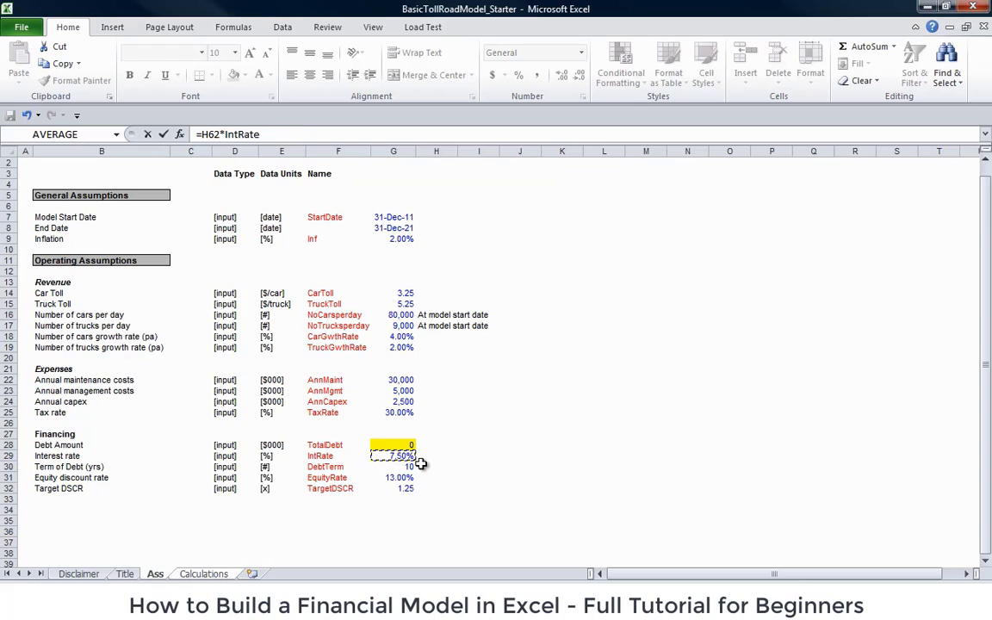
{"action": "key", "text": "Return"}
- Negate the Interest Expense formula in H66 so it reads =-H62*IntRate
{"action": "key", "text": "Up"}
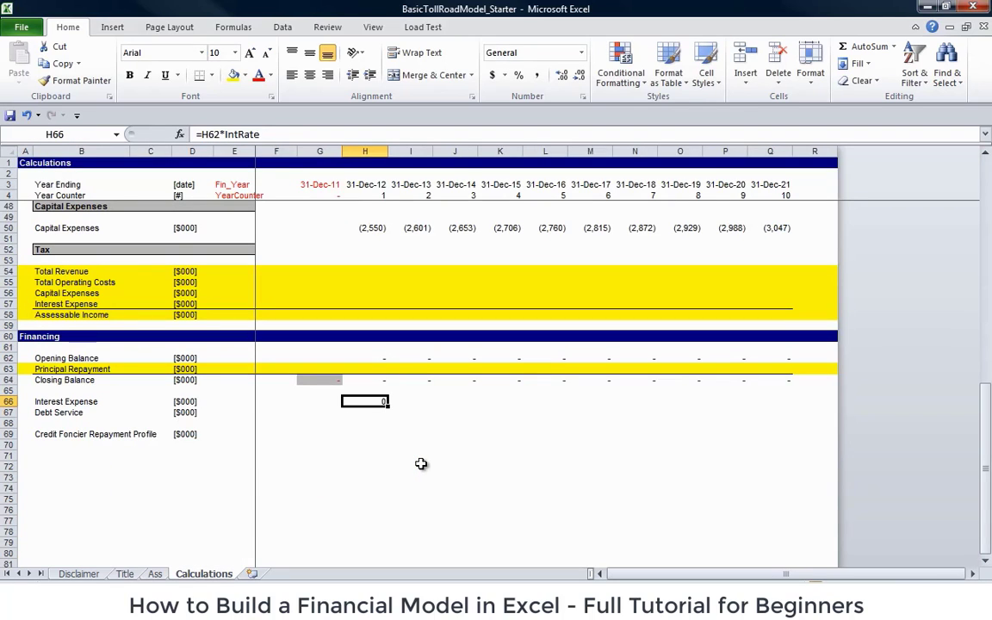
{"action": "key", "text": "F2"}
{"action": "key", "text": "Home"}
{"action": "key", "text": "Right"}
{"action": "type", "text": "-"}
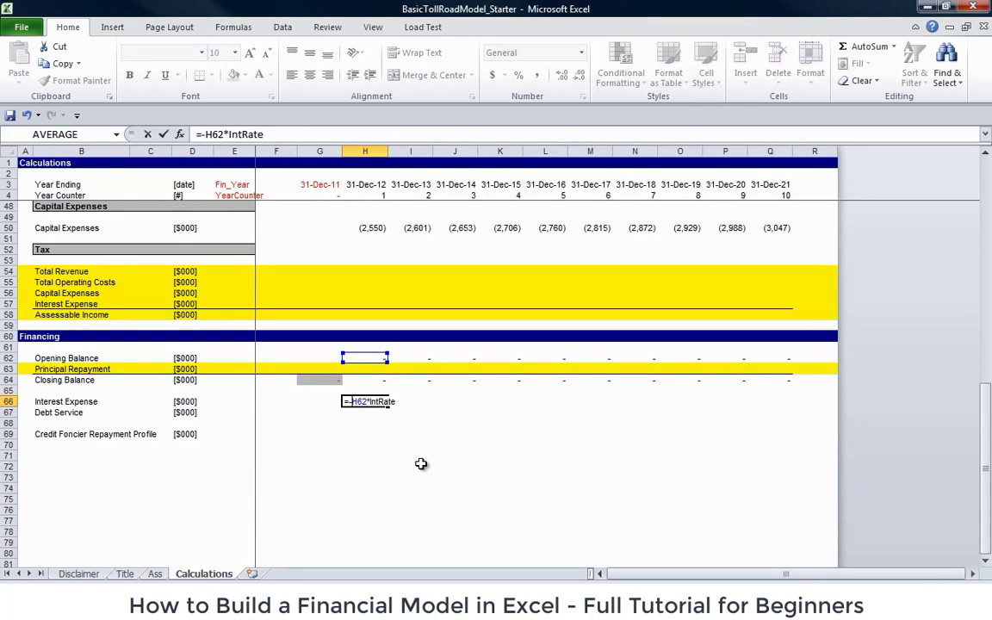
{"action": "key", "text": "Return"}
- Select the Interest Expense row from H66 across the forecast years for filling its formula
{"action": "key", "text": "Up"}
{"action": "key", "text": "shift+Right"}
{"action": "key", "text": "shift+Right"}
{"action": "key", "text": "shift+Right"}
{"action": "key", "text": "shift+Right"}
{"action": "key", "text": "shift+Right"}
{"action": "key", "text": "shift+Right"}
{"action": "key", "text": "shift+Right"}
{"action": "key", "text": "shift+Right"}
{"action": "key", "text": "shift+Right"}
{"action": "key", "text": "shift+Right"}
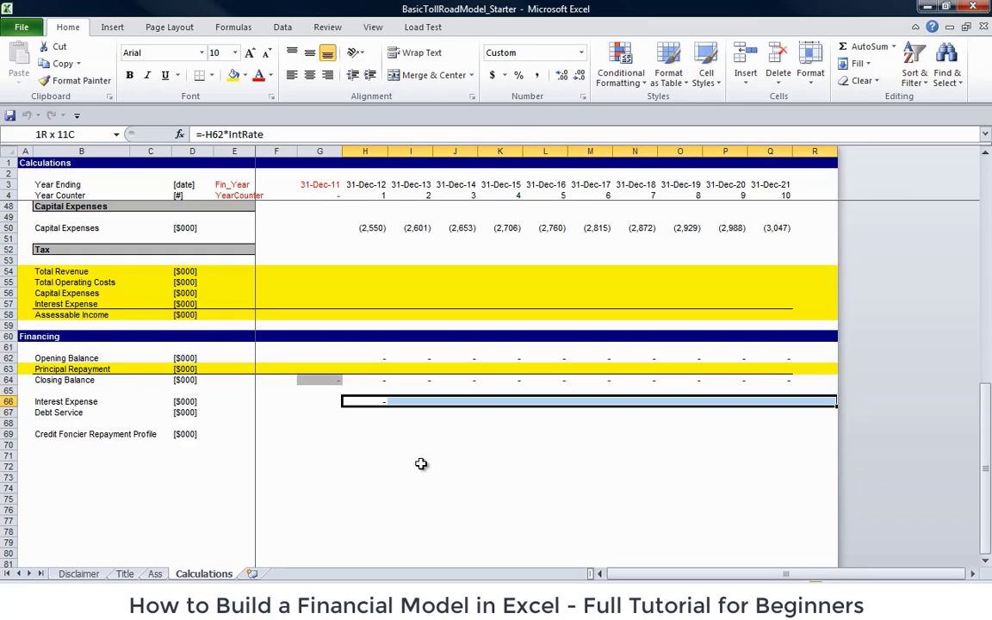
- Fill the Interest Expense formula from H66 across to the 31-Dec-21 column in Q66
{"action": "key", "text": "shift+Left"}
{"action": "key", "text": "ctrl+r"}
{"action": "key", "text": "ctrl+Left"}
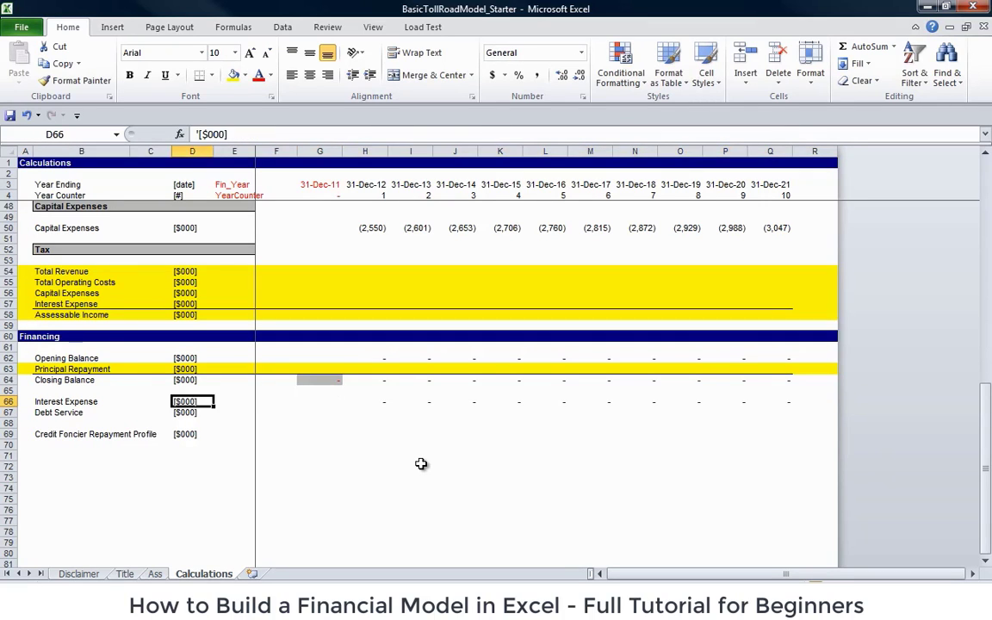
{"action": "key", "text": "ctrl+Left"}
{"action": "key", "text": "Down"}
{"action": "key", "text": "Right"}
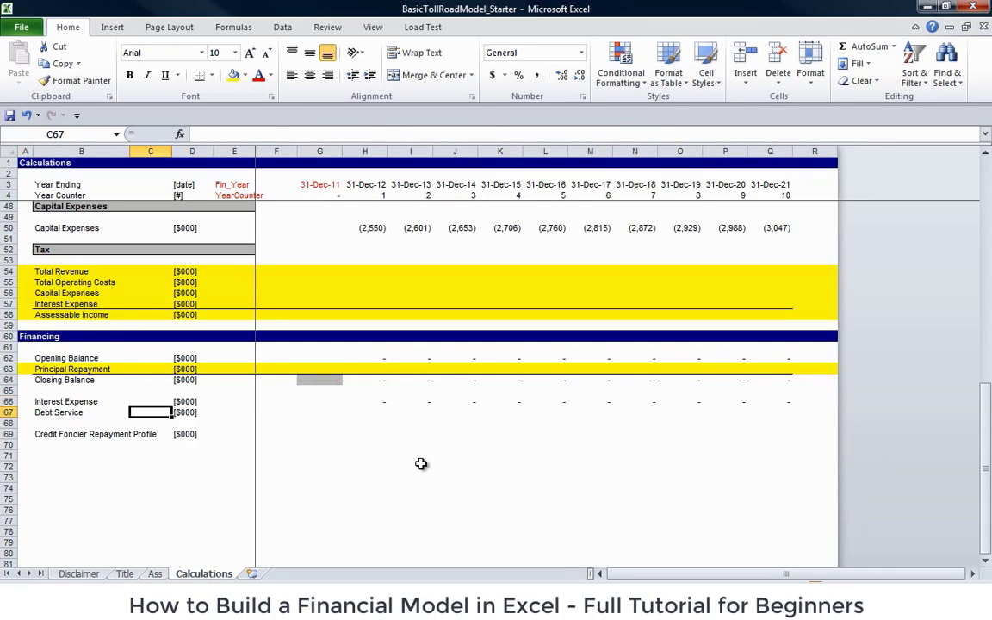
{"action": "key", "text": "Right"}
{"action": "key", "text": "Right"}
{"action": "key", "text": "Right"}
{"action": "key", "text": "Right"}
{"action": "key", "text": "Right"}
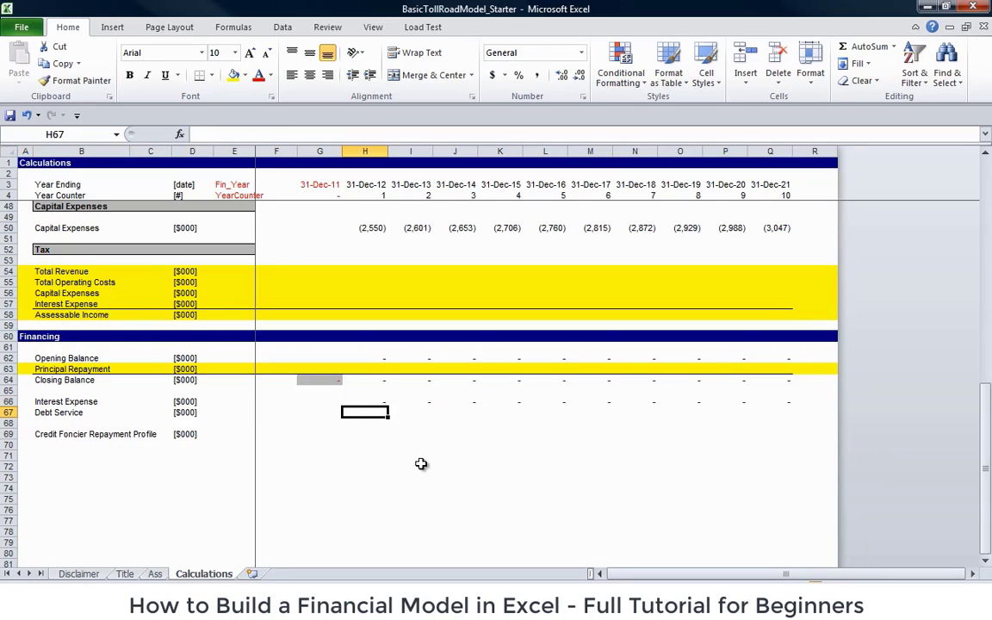
- Extend the label in B69 to read "Credit Foncier Repayment Profile - Principal Repayment"
{"action": "key", "text": "Down"}
{"action": "key", "text": "Down"}
{"action": "key", "text": "Down"}
{"action": "key", "text": "Left"}
{"action": "key", "text": "Left"}
{"action": "key", "text": "Left"}
{"action": "key", "text": "Left"}
{"action": "key", "text": "Left"}
{"action": "key", "text": "Left"}
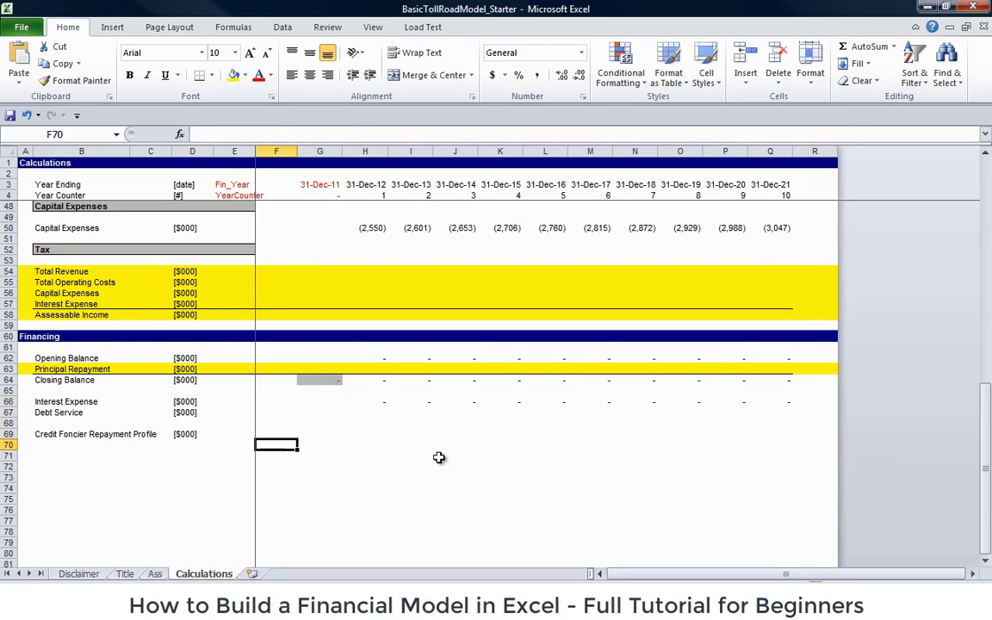
{"action": "key", "text": "Up"}
{"action": "key", "text": "F2"}
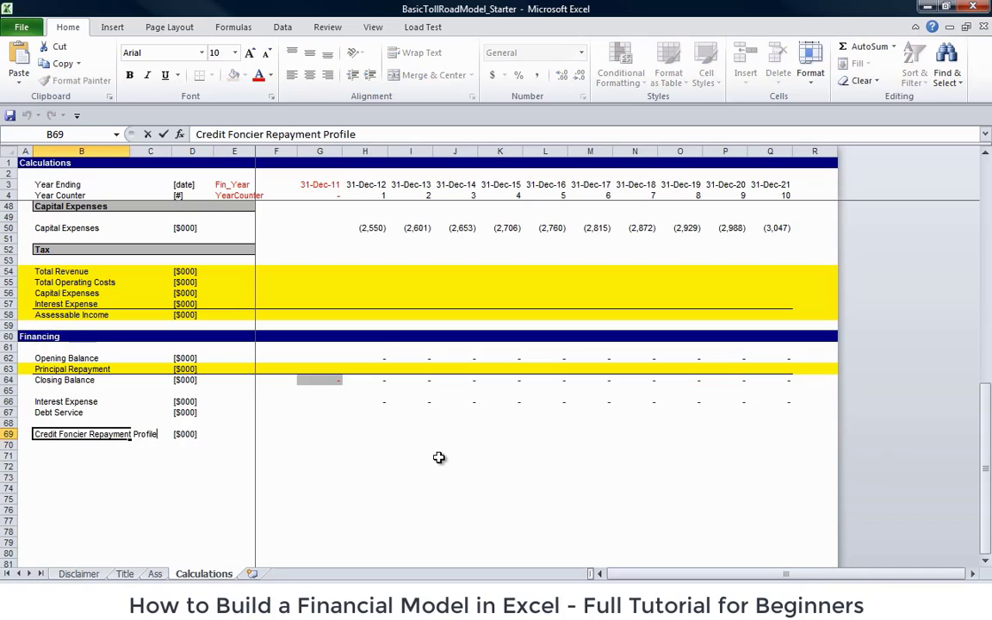
{"action": "type", "text": "- Principal R"}
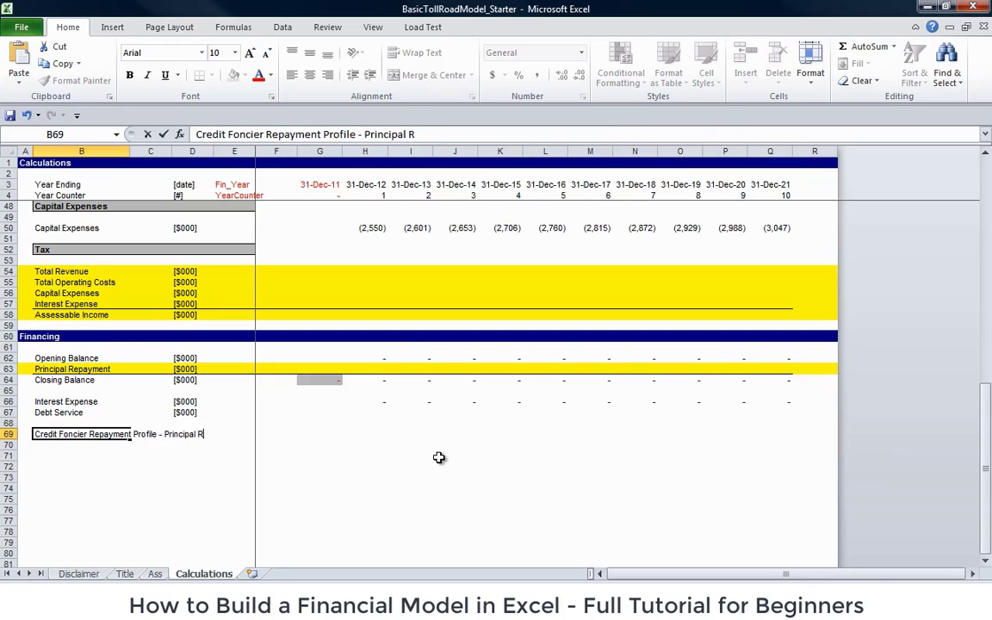
{"action": "type", "text": "epayment"}
{"action": "key", "text": "Return"}
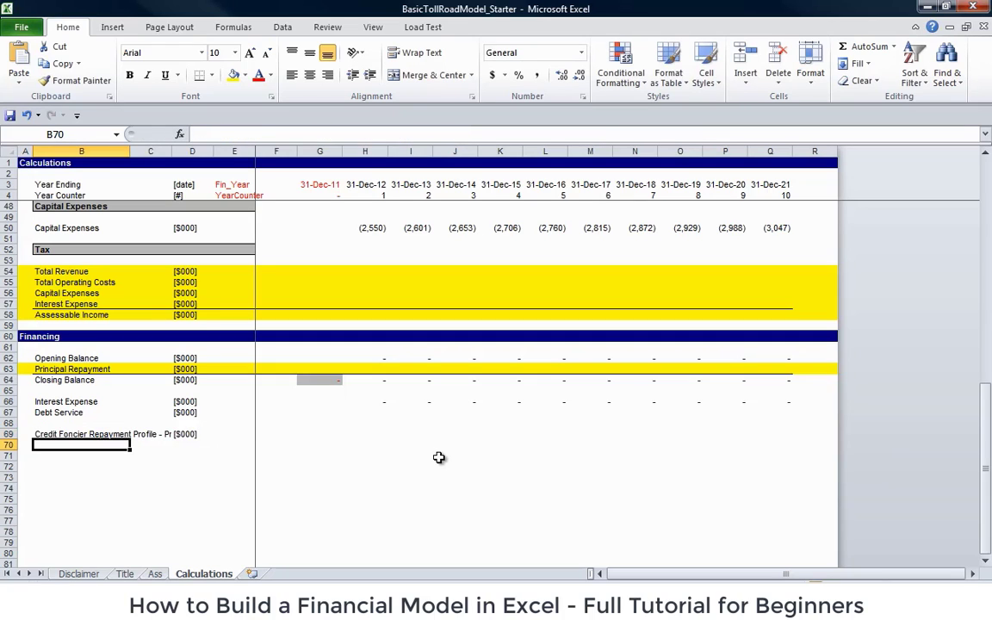
- Start a PPMT formula in H69 and set its Rate argument to the IntRate cell on the Ass sheet
{"action": "key", "text": "Up"}
{"action": "key", "text": "Right"}
{"action": "key", "text": "Right"}
{"action": "key", "text": "Right"}
{"action": "key", "text": "Right"}
{"action": "key", "text": "Right"}
{"action": "key", "text": "Right"}
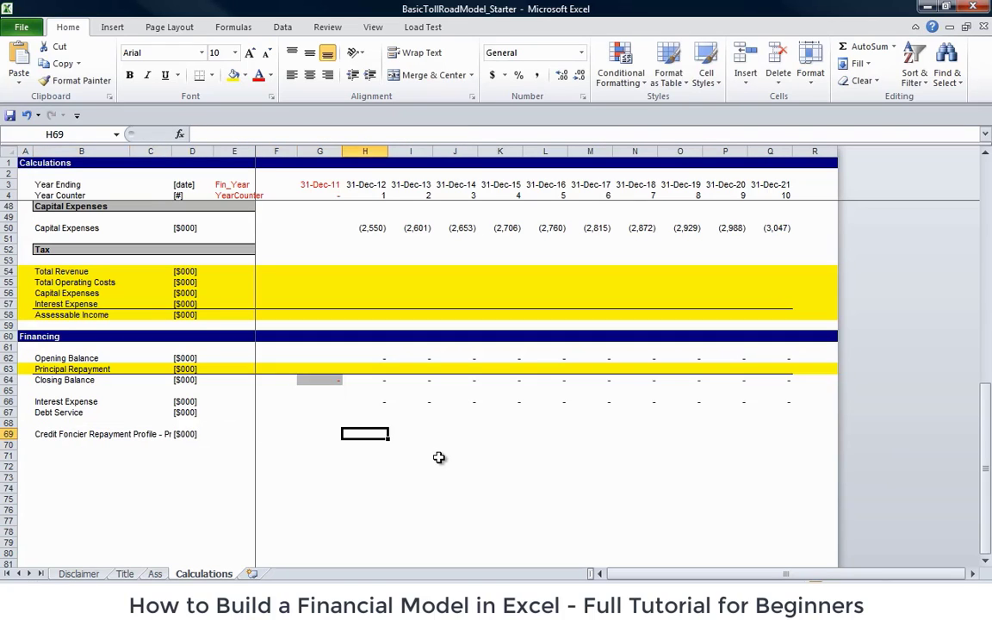
{"action": "type", "text": "="}
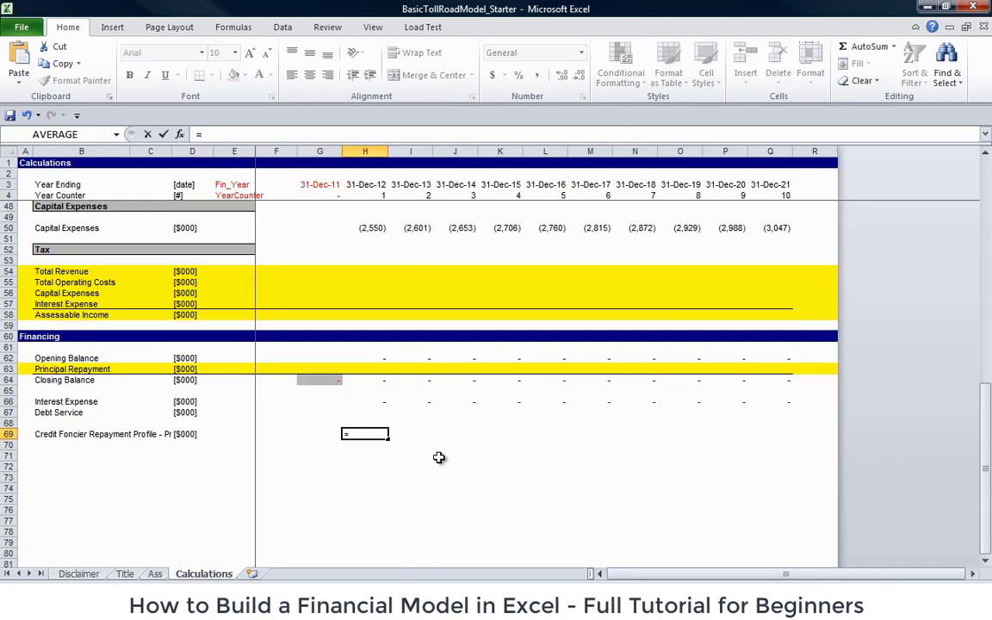
{"action": "type", "text": "ppmt"}
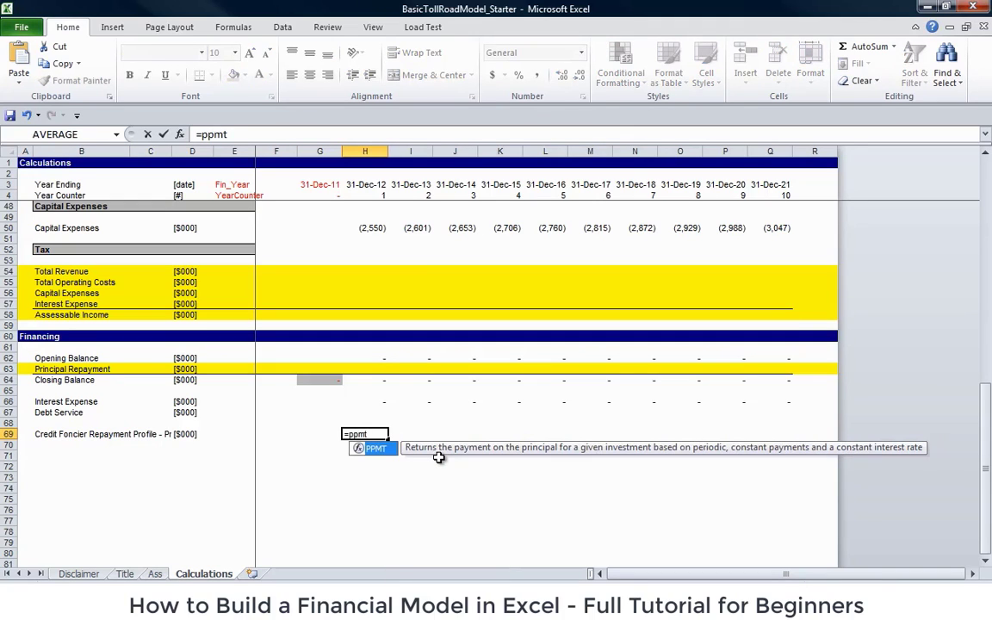
{"action": "type", "text": "("}
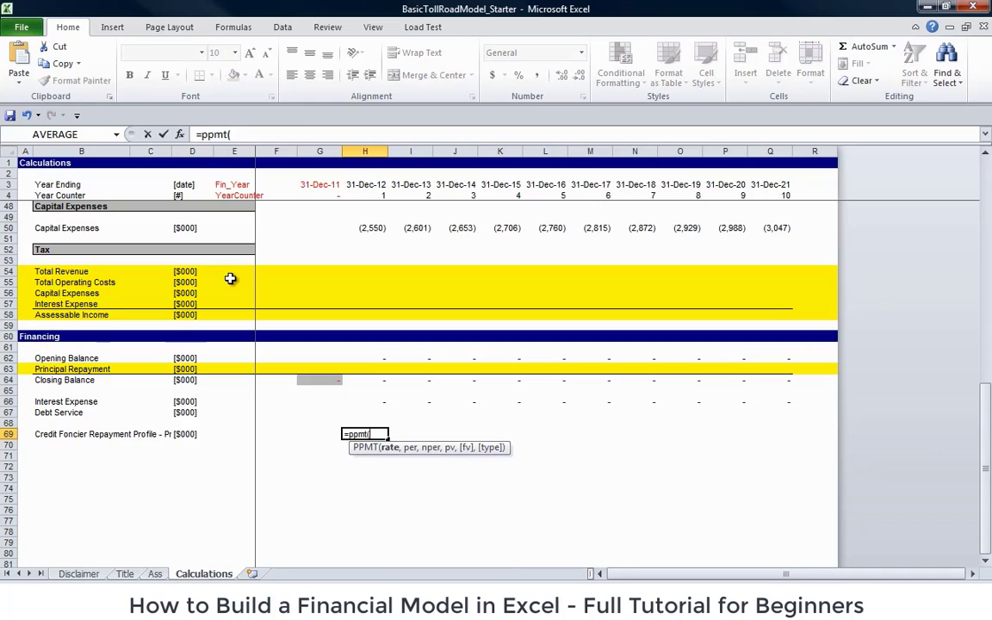
{"action": "left_click", "coordinate": [181, 138]}
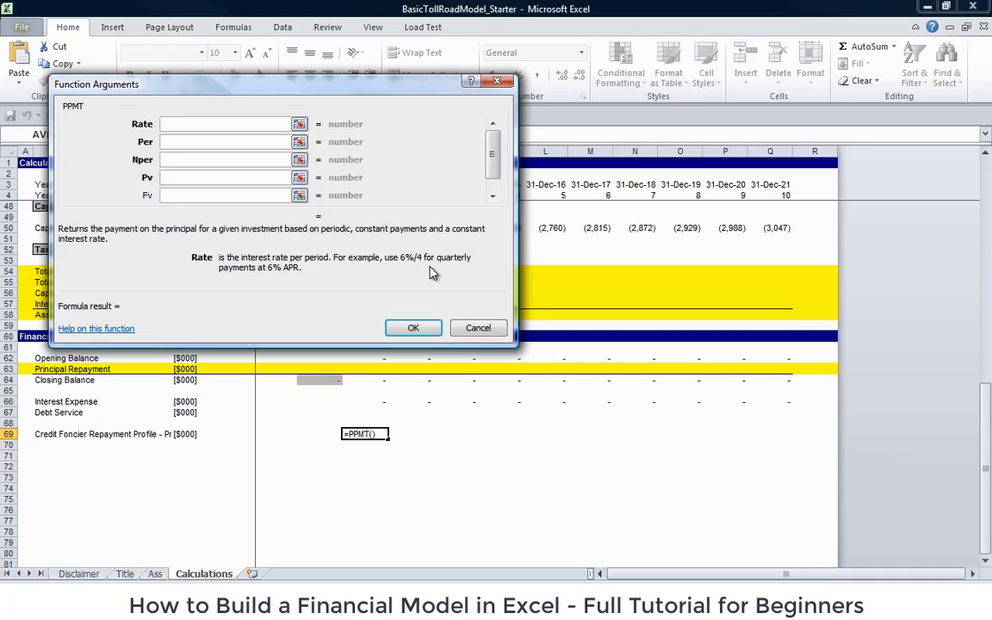
{"action": "left_click", "coordinate": [299, 124]}
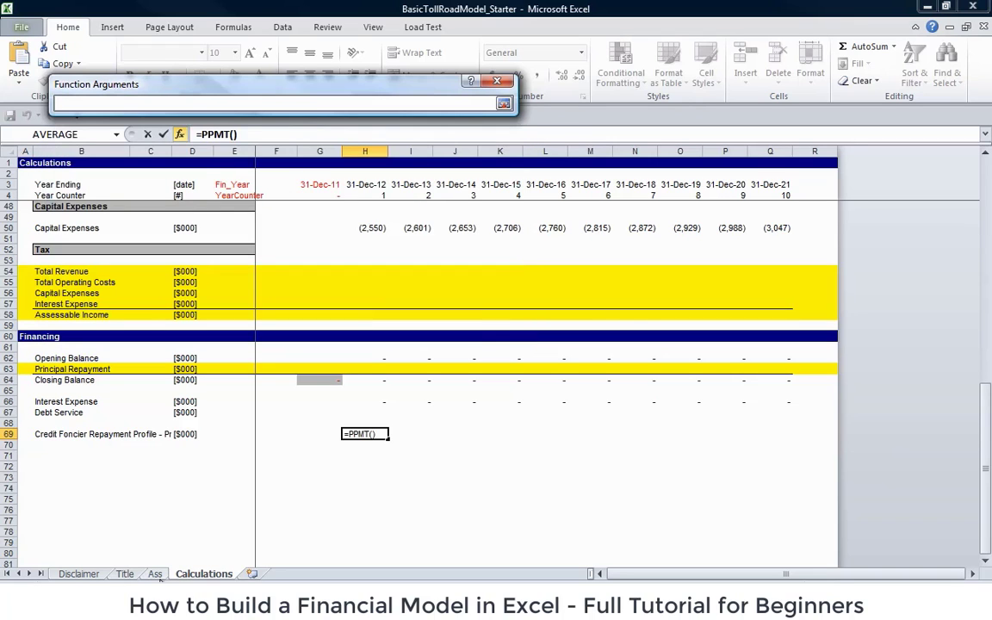
{"action": "left_click", "coordinate": [155, 573]}
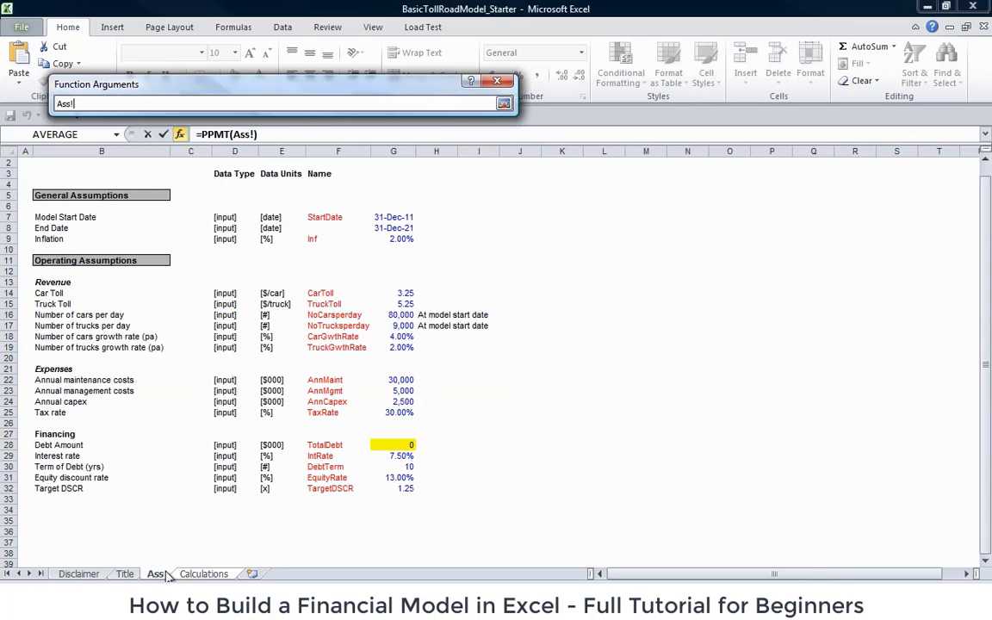
{"action": "left_click", "coordinate": [392, 457]}
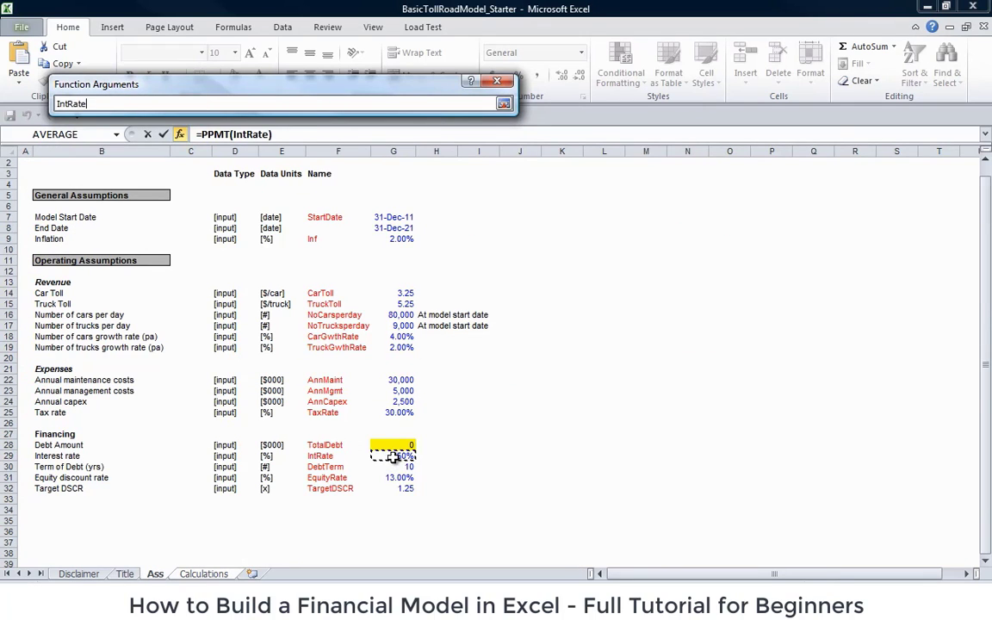
{"action": "left_click", "coordinate": [504, 104]}
- Set the Per argument of the PPMT formula to the whole Year Counter row, YearCounter
{"action": "left_click", "coordinate": [269, 142]}
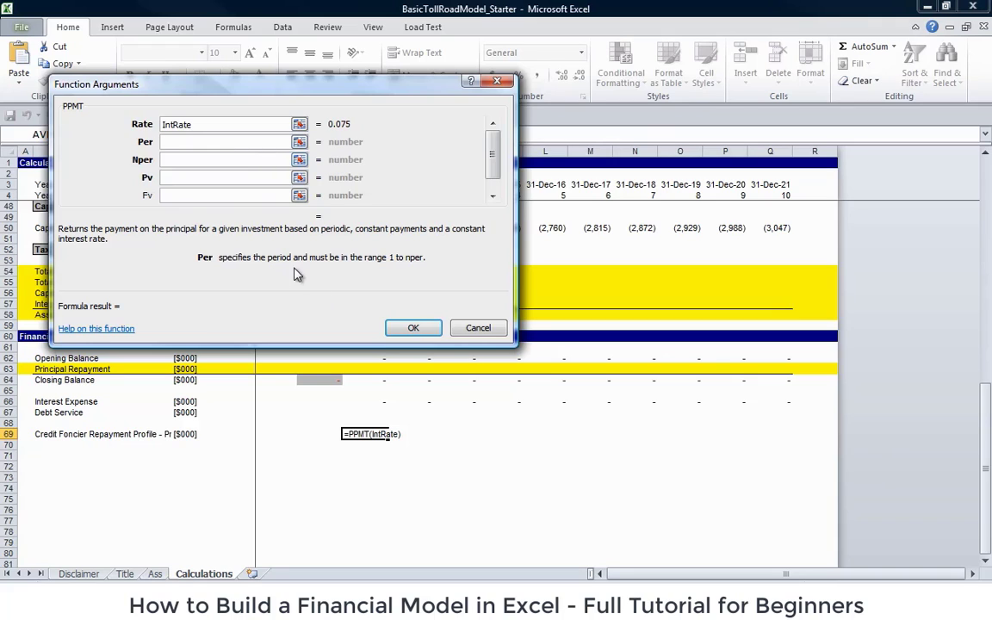
{"action": "left_click", "coordinate": [299, 141]}
{"action": "left_click", "coordinate": [270, 195]}
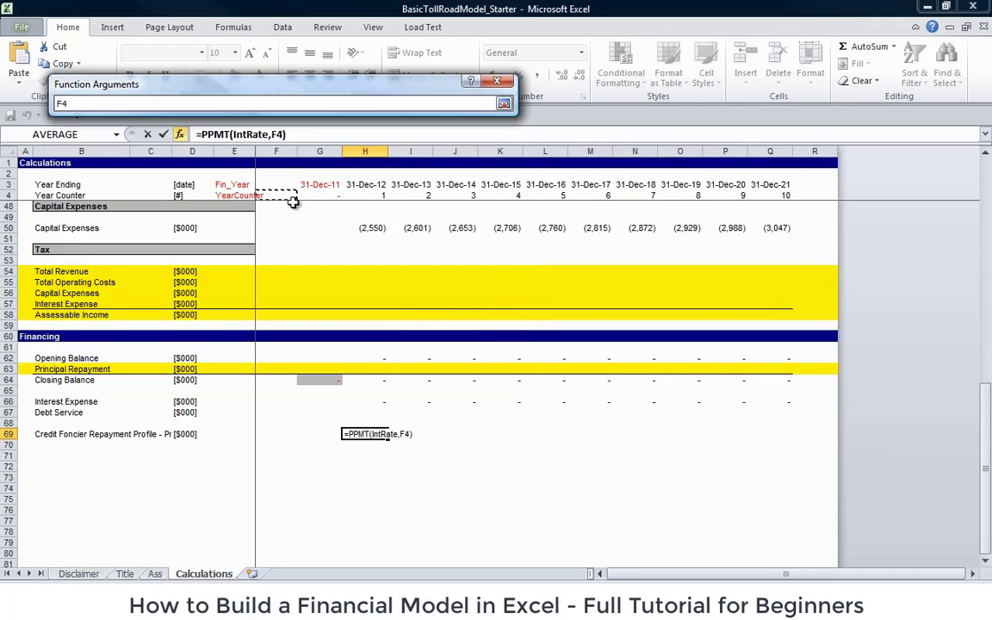
{"action": "key", "text": "shift+space"}
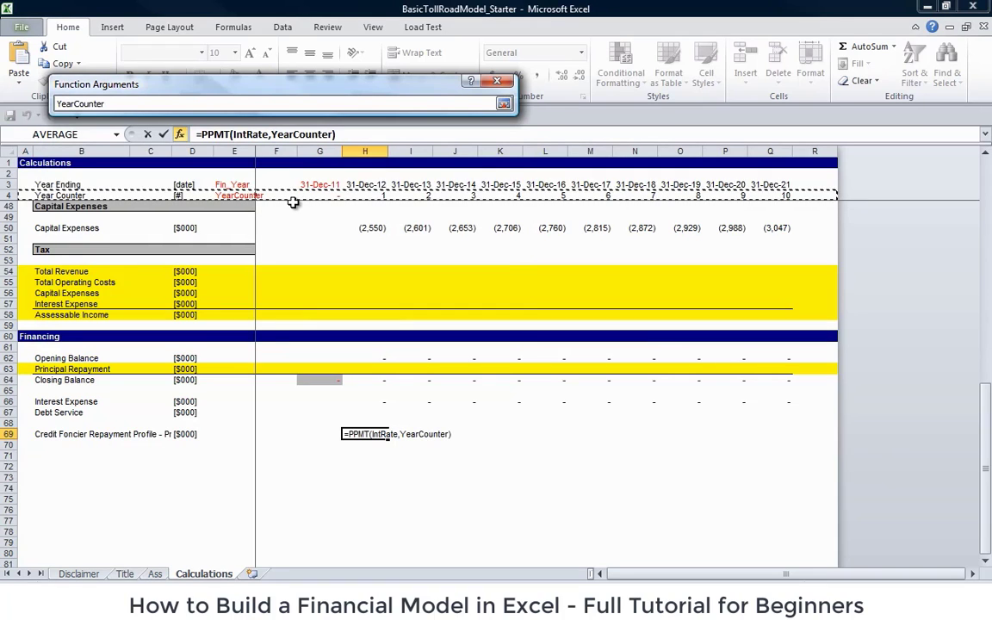
{"action": "type", "text": ","}
{"action": "key", "text": "BackSpace"}
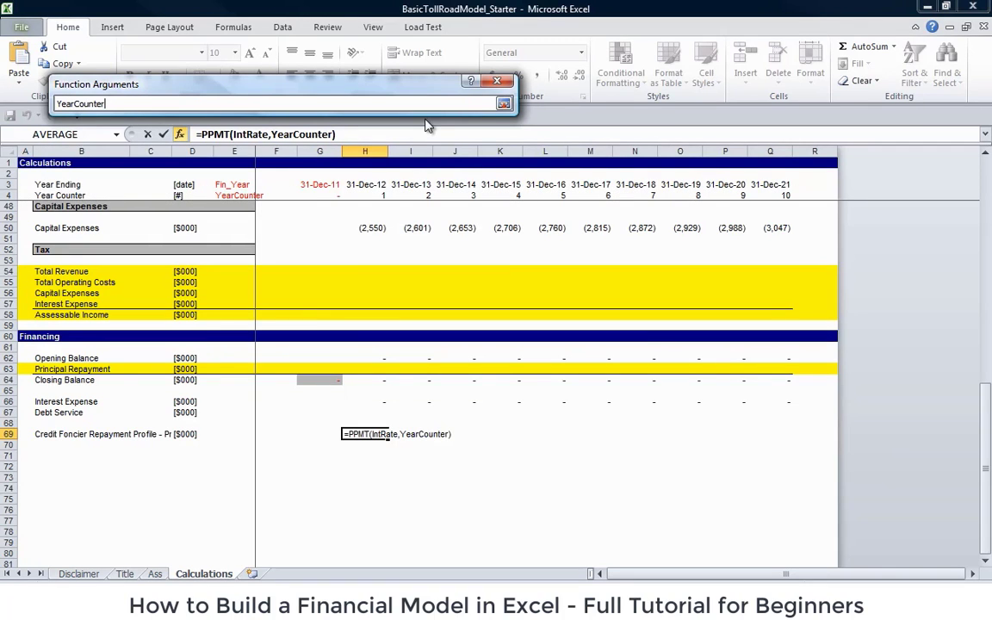
{"action": "left_click", "coordinate": [503, 103]}
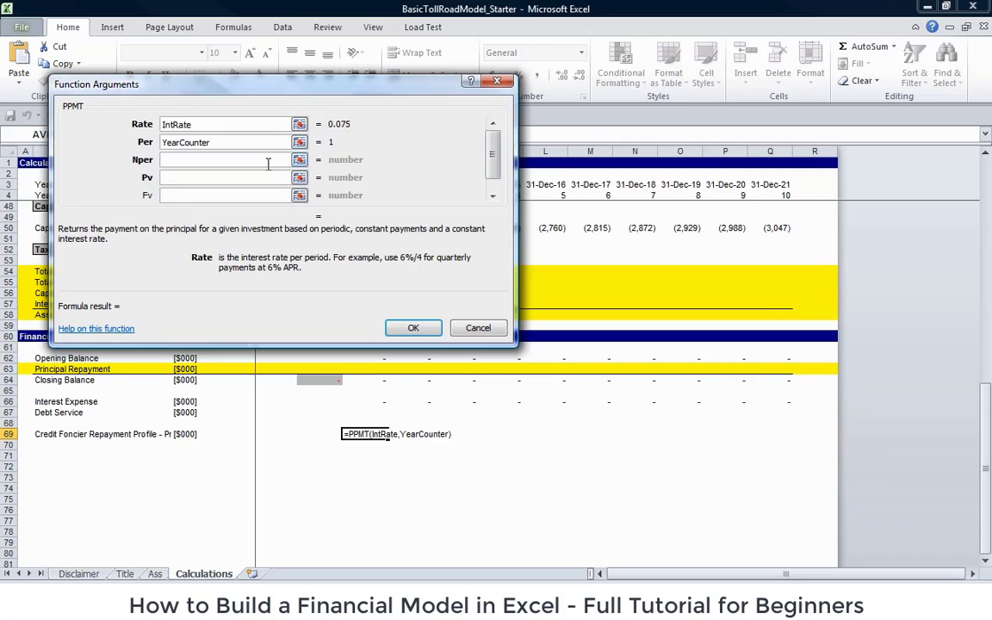
- Set the Nper argument of the PPMT formula to the DebtTerm cell on the Ass sheet
{"action": "left_click", "coordinate": [268, 162]}
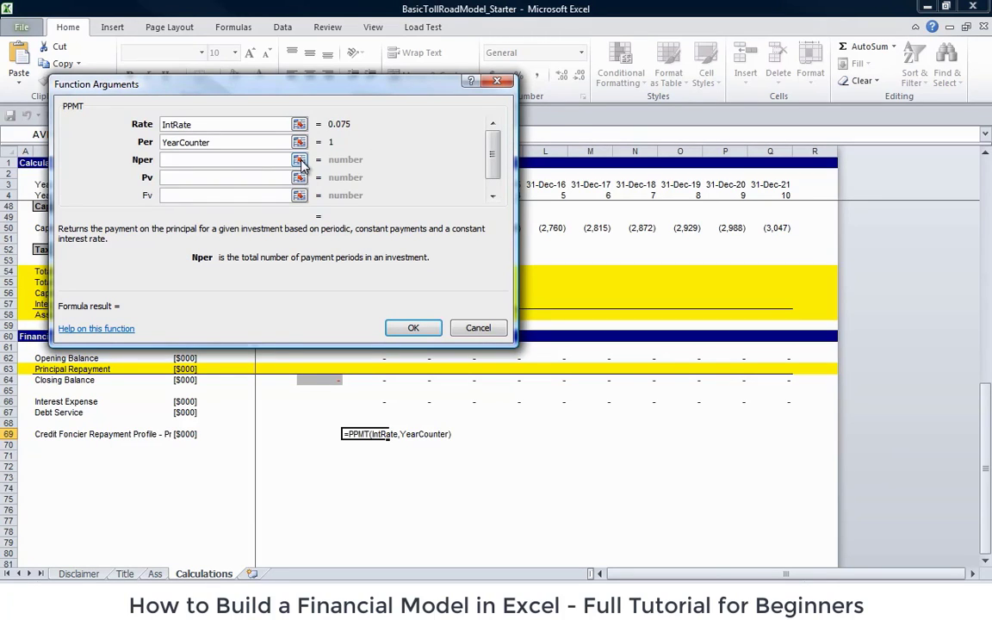
{"action": "left_click", "coordinate": [299, 161]}
{"action": "left_click", "coordinate": [155, 574]}
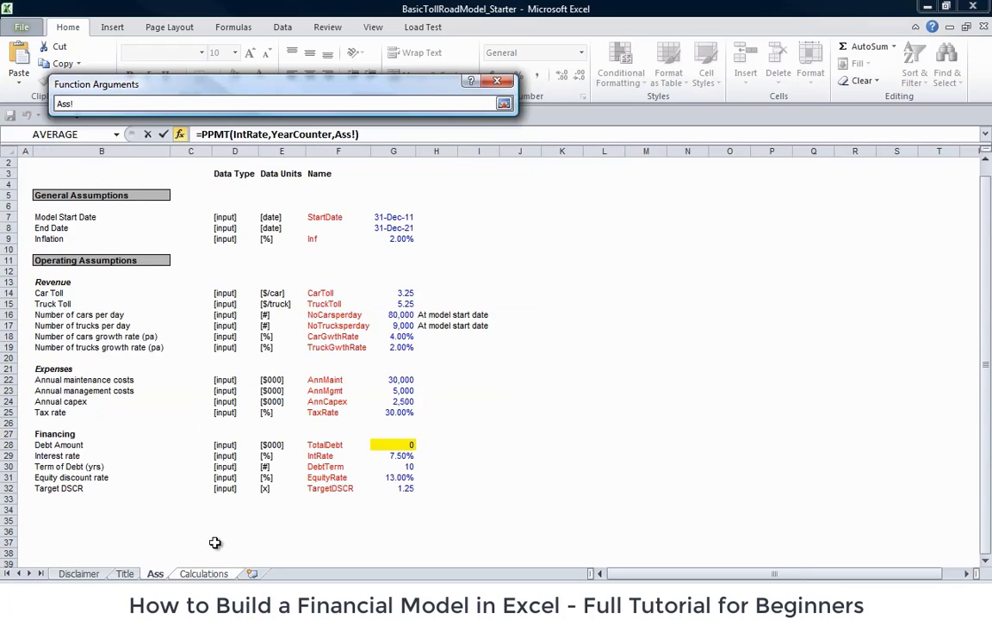
{"action": "left_click", "coordinate": [389, 467]}
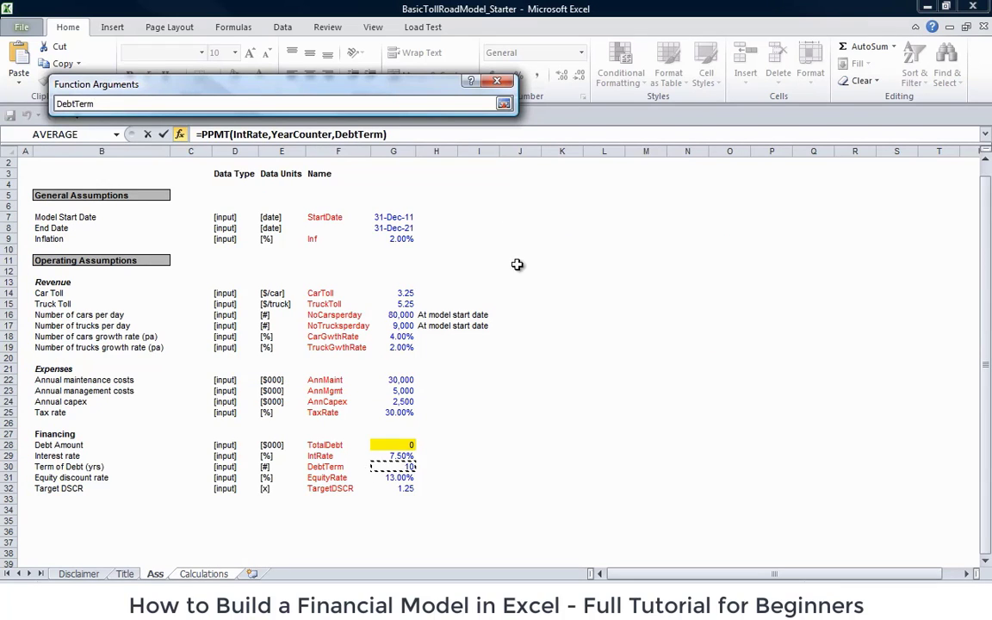
{"action": "left_click", "coordinate": [503, 103]}
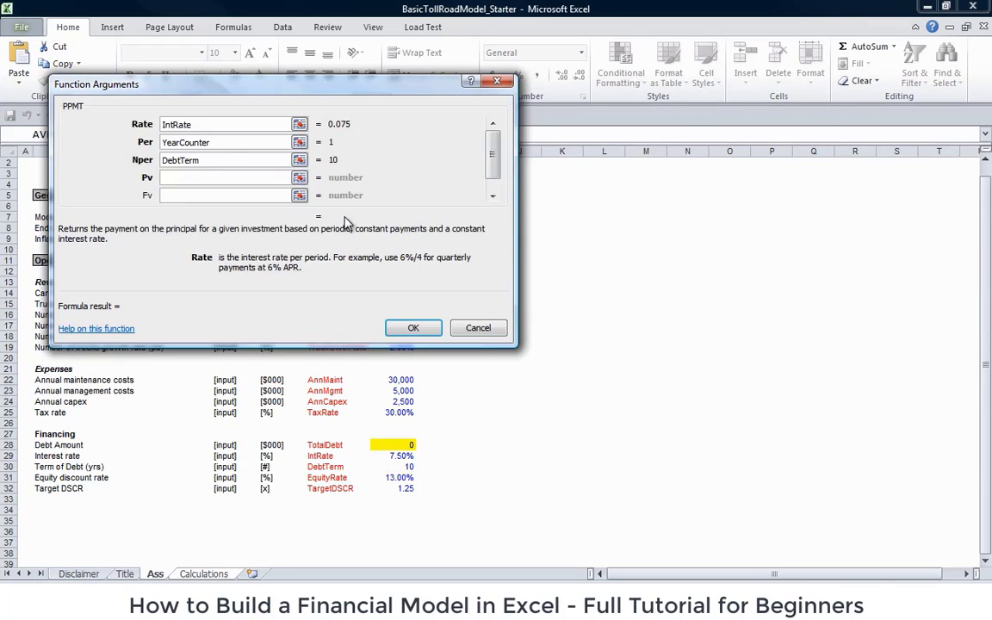
- Set the Pv argument to the TotalDebt cell on the Ass sheet and complete the PPMT formula
{"action": "left_click", "coordinate": [282, 178]}
{"action": "left_click", "coordinate": [298, 178]}
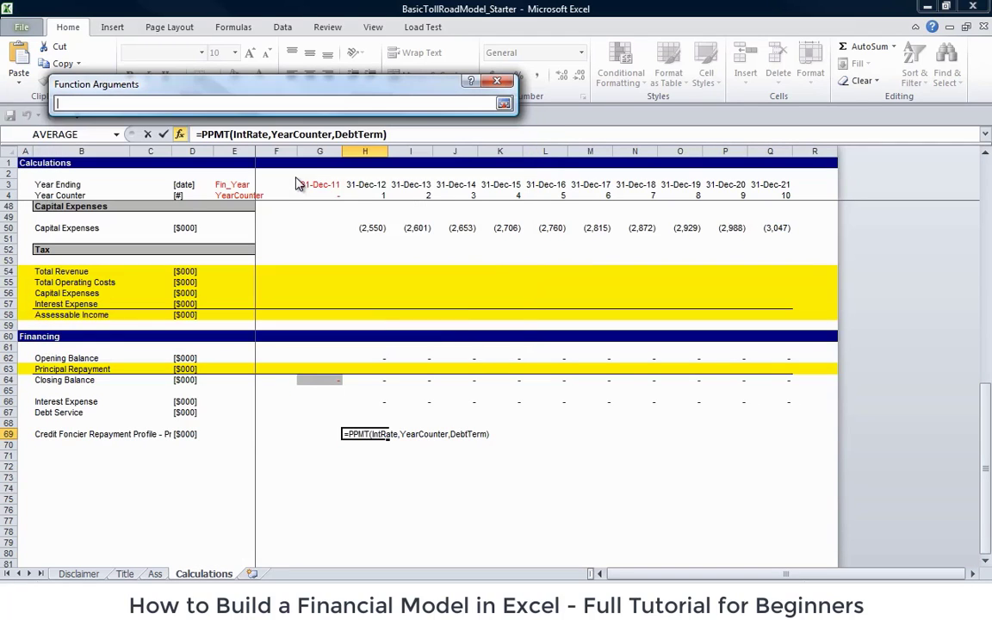
{"action": "left_click", "coordinate": [155, 574]}
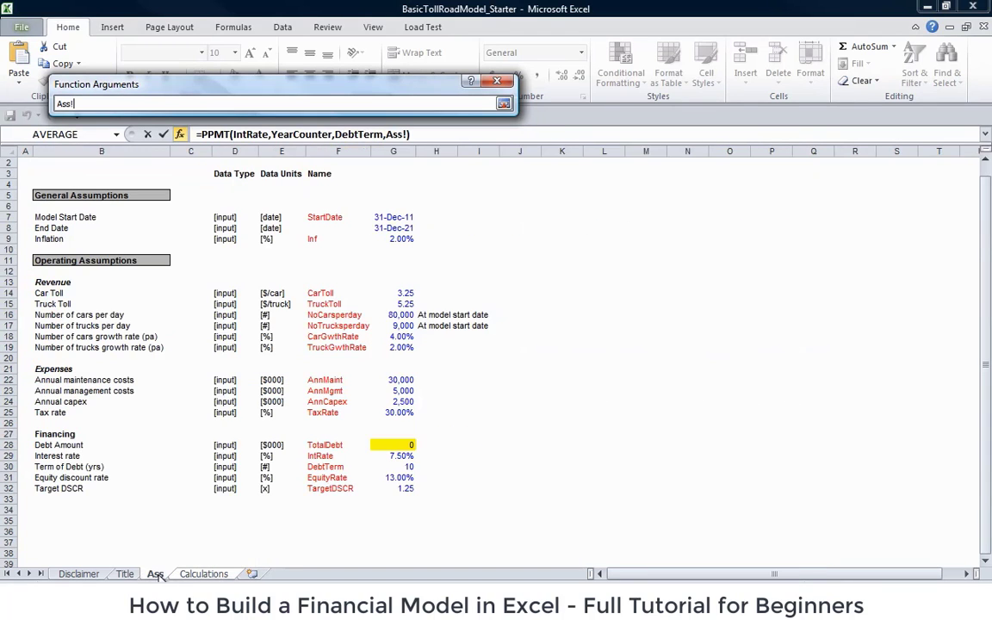
{"action": "left_click", "coordinate": [379, 444]}
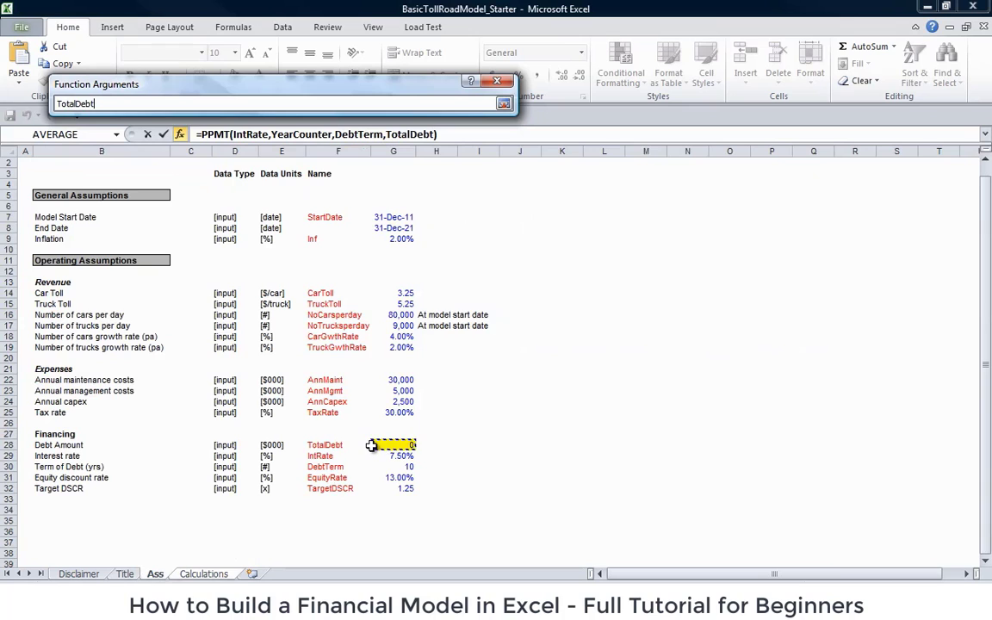
{"action": "left_click", "coordinate": [503, 104]}
{"action": "left_click", "coordinate": [414, 329]}
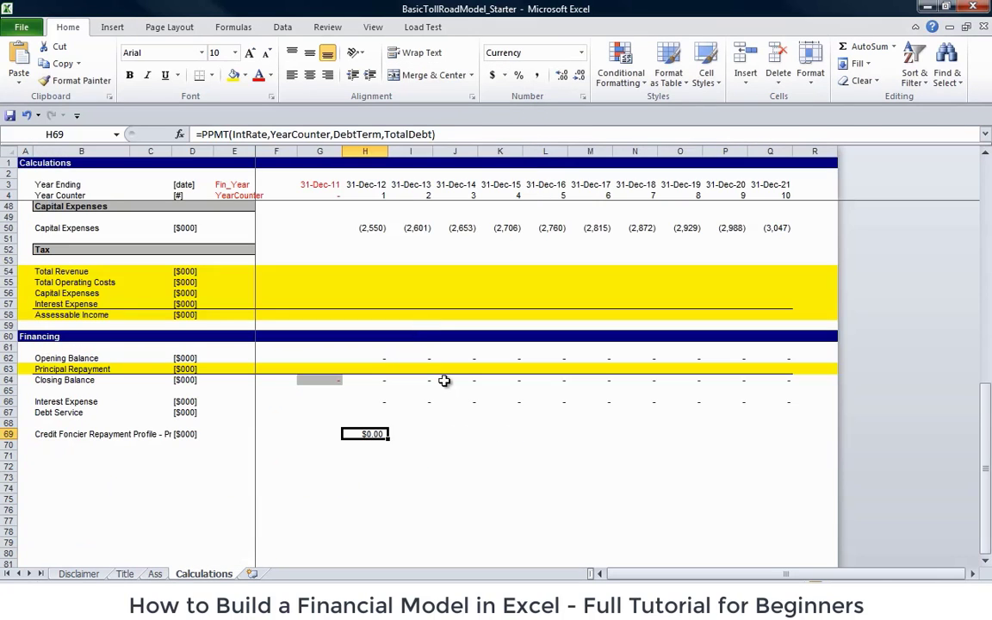
- Set the Debt Amount in G28 of the Ass sheet to 500000
{"action": "key", "text": "ctrl+bracketleft"}
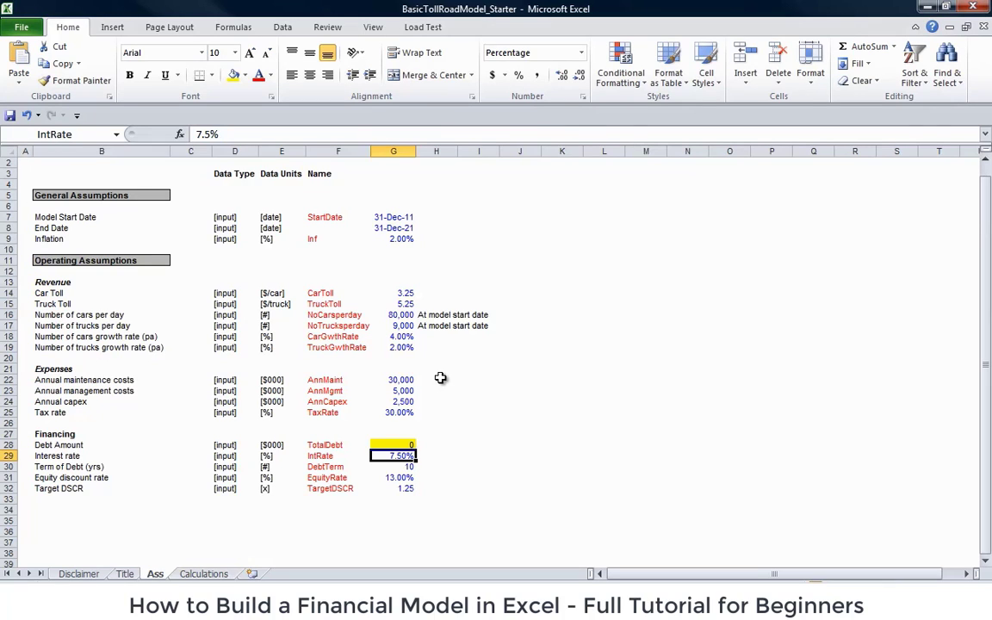
{"action": "key", "text": "Up"}
{"action": "type", "text": "500"}
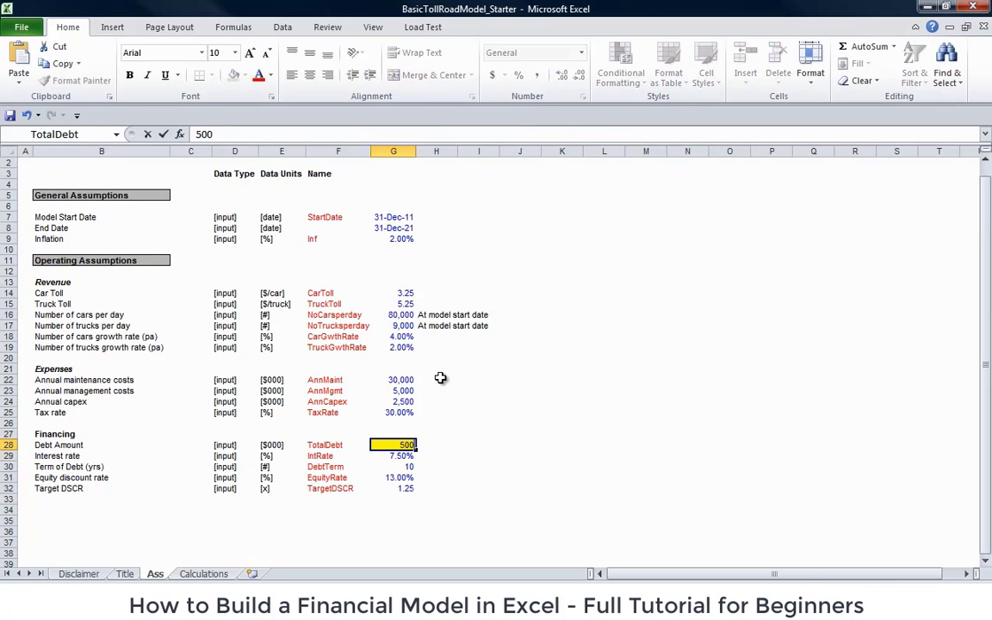
{"action": "type", "text": "000"}
{"action": "key", "text": "Return"}
{"action": "key", "text": "Up"}
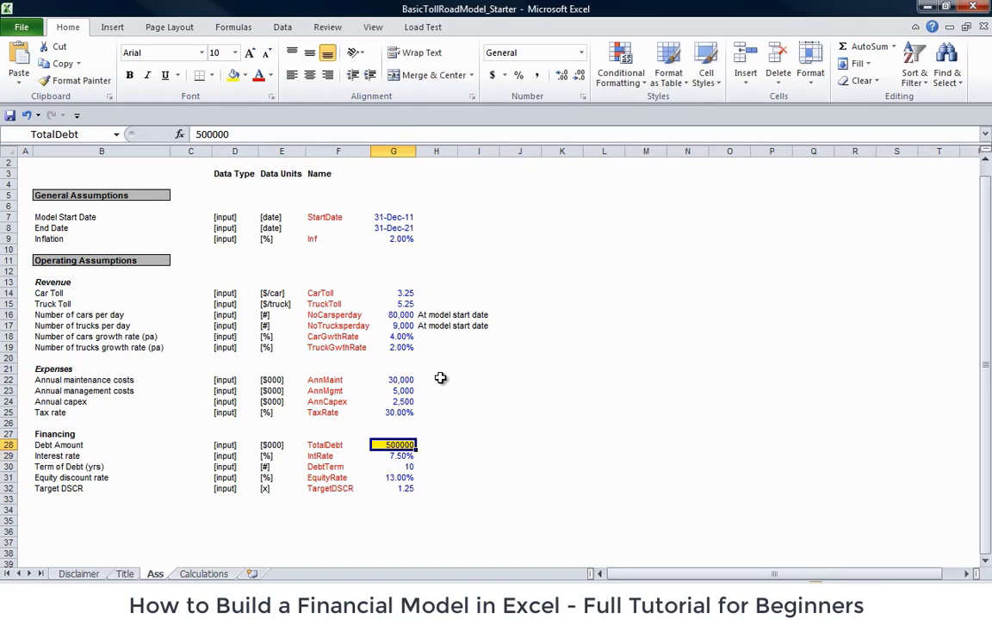
- Format H69 on the Calculations sheet with thousands separators and no decimals, and fill its PPMT formula across to Q69
{"action": "key", "text": "ctrl+Page_Down"}
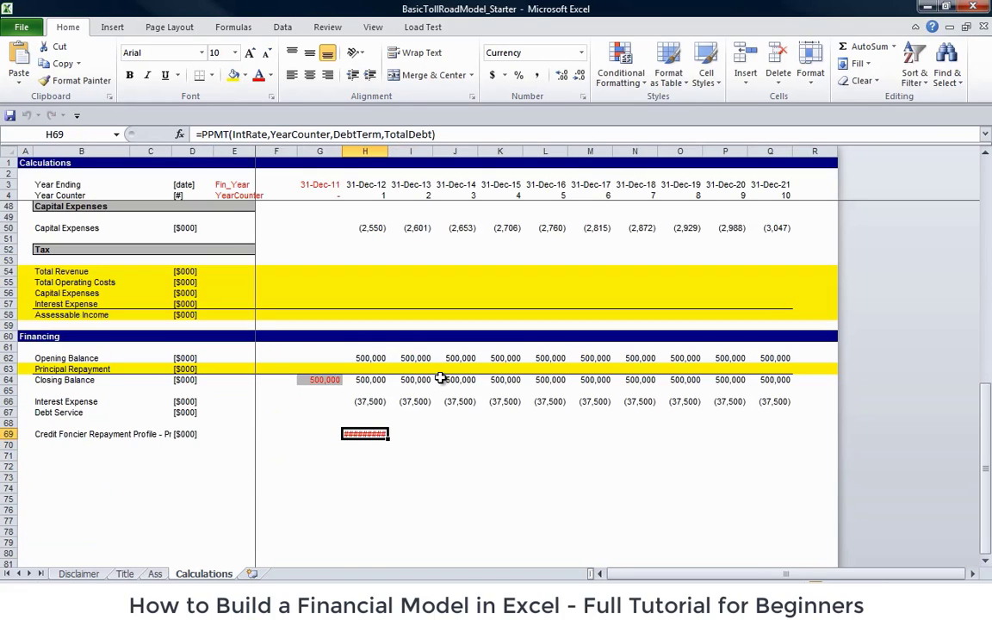
{"action": "key", "text": "ctrl+shift+1"}
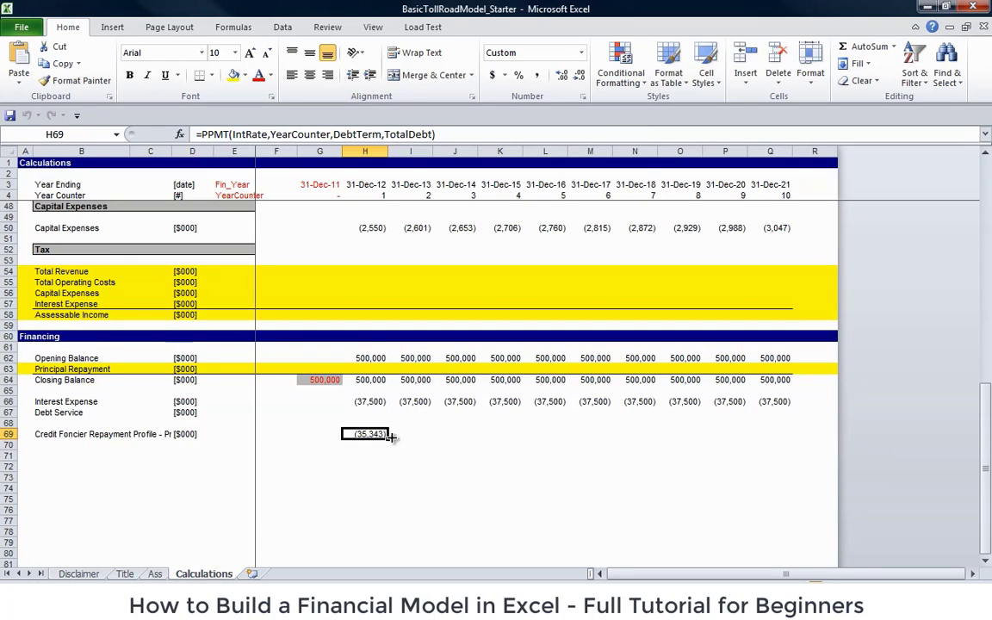
{"action": "left_click_drag", "start_coordinate": [390, 438], "coordinate": [771, 438]}
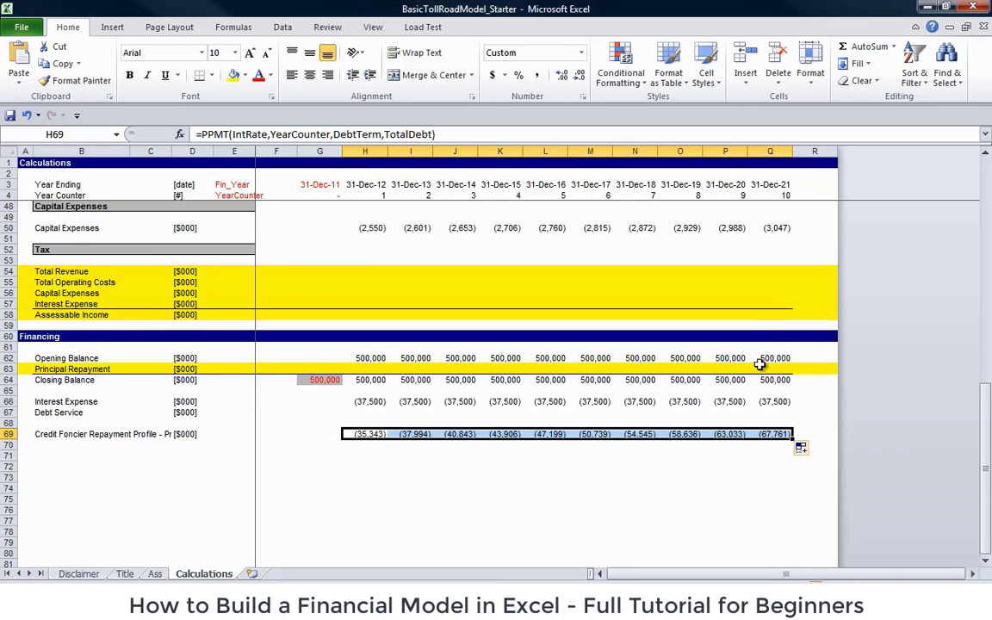
{"action": "key", "text": "Left"}
{"action": "key", "text": "Right"}
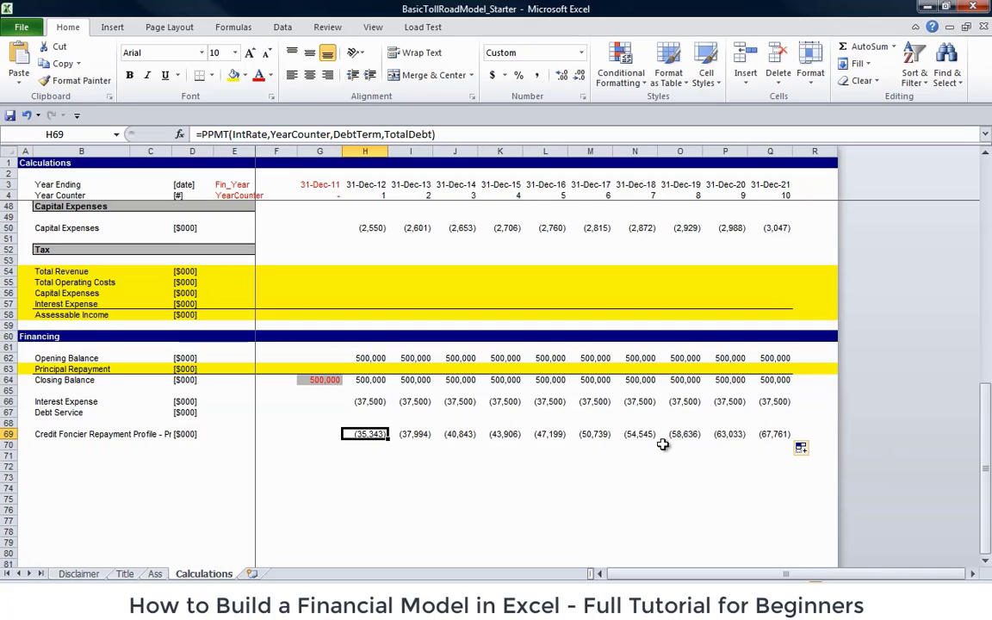
- Link Principal Repayment in H63 to the credit foncier repayment in H69 with the formula =H69
{"action": "key", "text": "Up"}
{"action": "key", "text": "Up"}
{"action": "key", "text": "Up"}
{"action": "key", "text": "Up"}
{"action": "key", "text": "Up"}
{"action": "key", "text": "Up"}
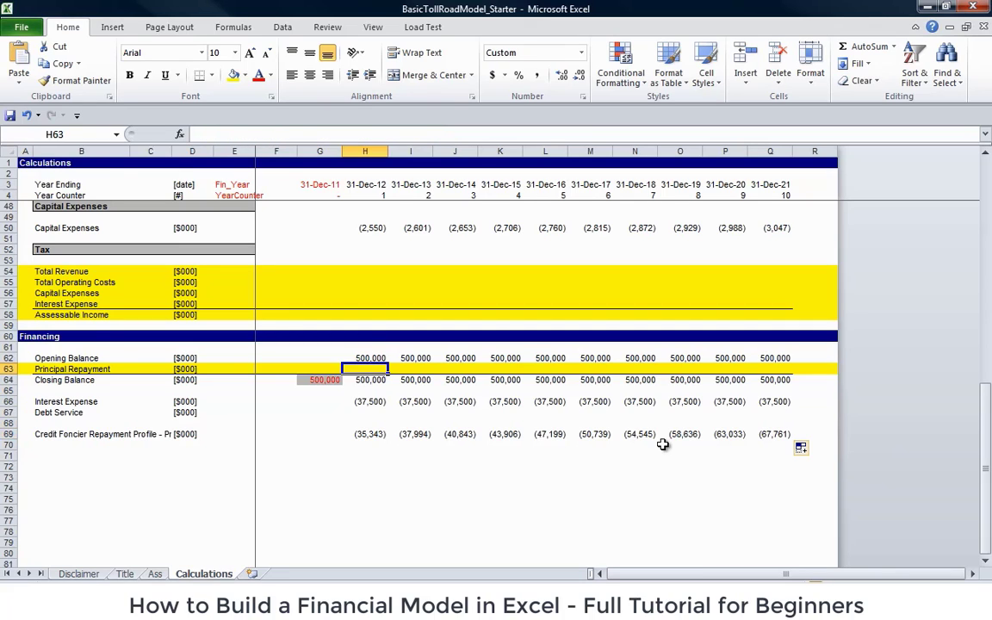
{"action": "type", "text": "="}
{"action": "key", "text": "Down"}
{"action": "key", "text": "Down"}
{"action": "key", "text": "Down"}
{"action": "key", "text": "Down"}
{"action": "key", "text": "Down"}
{"action": "key", "text": "Down"}
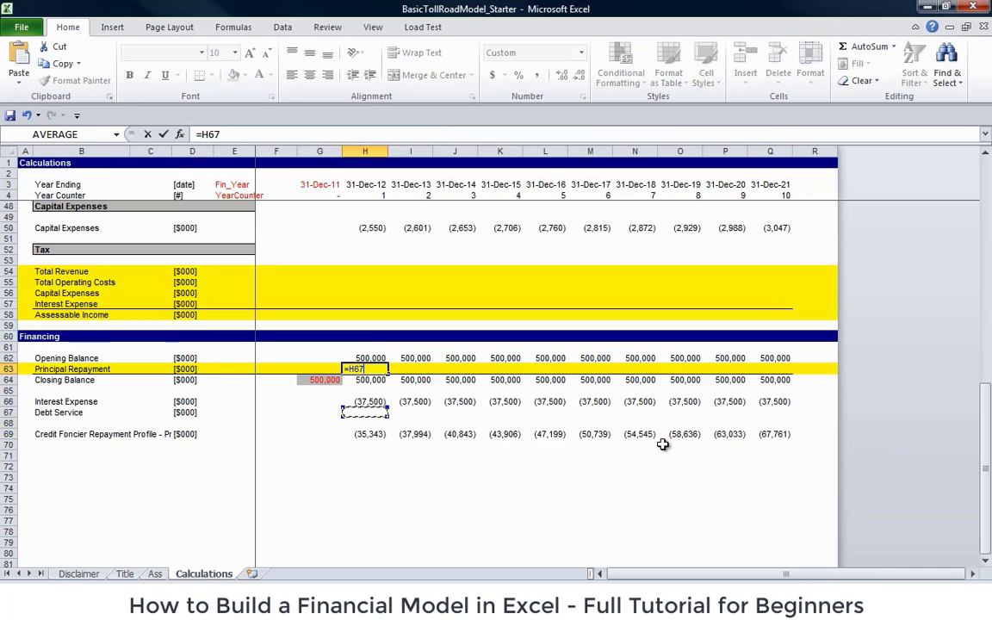
{"action": "key", "text": "Return"}
{"action": "key", "text": "Up"}
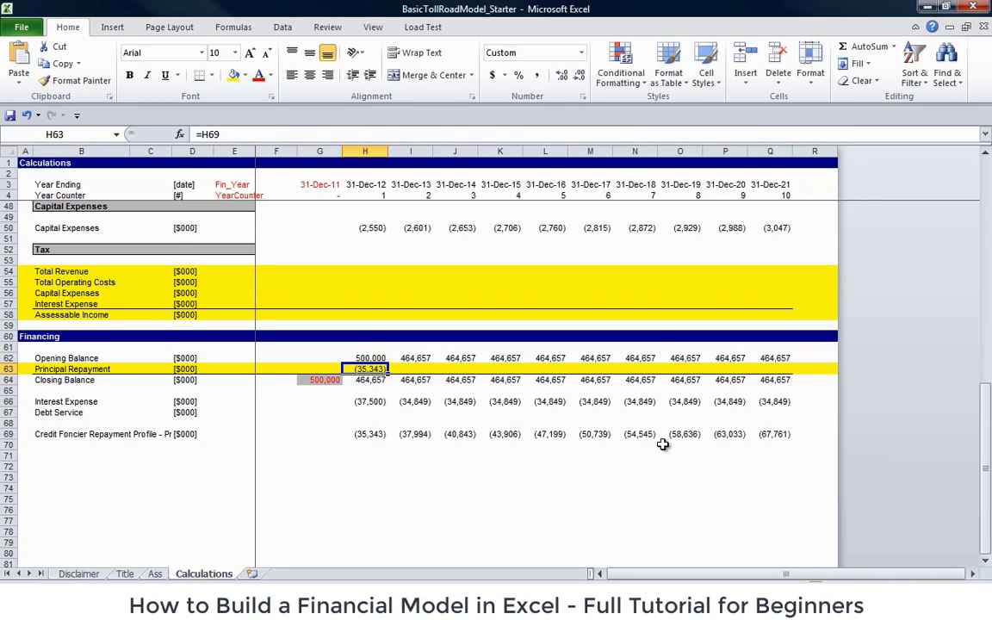
- Fill the Principal Repayment formula in H63 across to Q63
{"action": "key", "text": "shift+Right"}
{"action": "key", "text": "shift+Right"}
{"action": "key", "text": "shift+Right"}
{"action": "key", "text": "shift+Right"}
{"action": "key", "text": "shift+Right"}
{"action": "key", "text": "shift+Right"}
{"action": "key", "text": "shift+Right"}
{"action": "key", "text": "shift+Right"}
{"action": "key", "text": "shift+Right"}
{"action": "key", "text": "ctrl+r"}
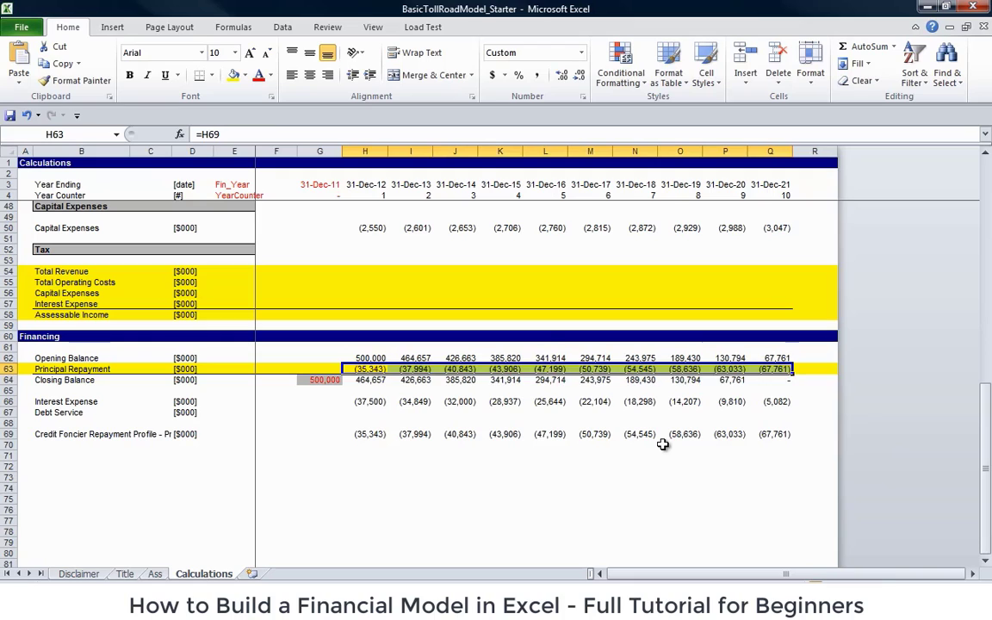
- Check the final-year Closing Balance of the debt in Q64
{"action": "key", "text": "Right"}
{"action": "key", "text": "Right"}
{"action": "key", "text": "Right"}
{"action": "key", "text": "Right"}
{"action": "key", "text": "Right"}
{"action": "key", "text": "Right"}
{"action": "key", "text": "Right"}
{"action": "key", "text": "Right"}
{"action": "key", "text": "Right"}
{"action": "key", "text": "Down"}
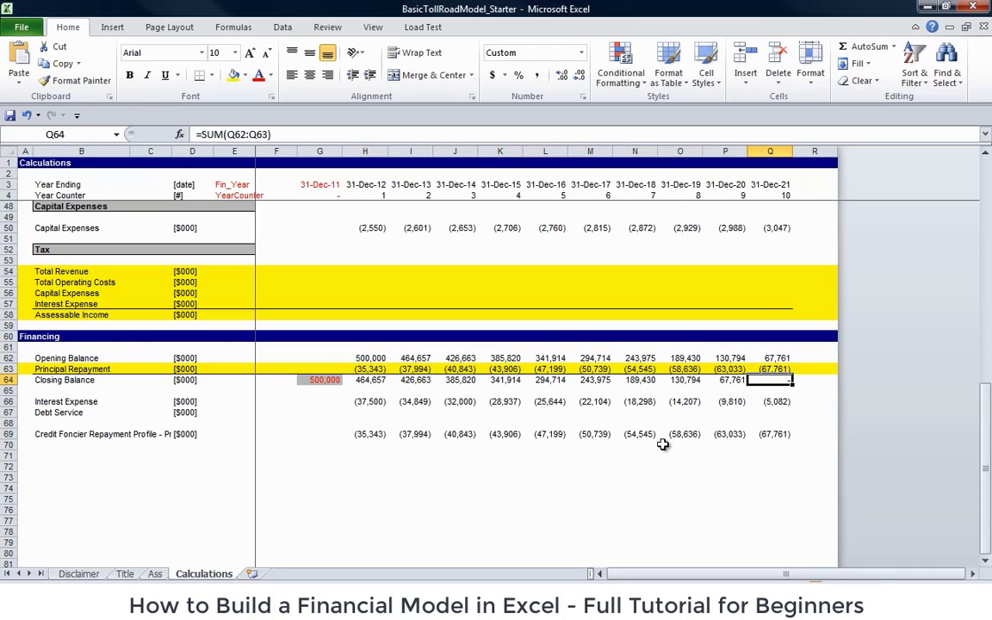
- Remove the yellow highlight from the Principal Repayment row and the grey fill from the opening debt cell G64
{"action": "key", "text": "Left"}
{"action": "key", "text": "Left"}
{"action": "key", "text": "Left"}
{"action": "key", "text": "Left"}
{"action": "key", "text": "Left"}
{"action": "key", "text": "Left"}
{"action": "key", "text": "Left"}
{"action": "key", "text": "Left"}
{"action": "key", "text": "Left"}
{"action": "key", "text": "Up"}
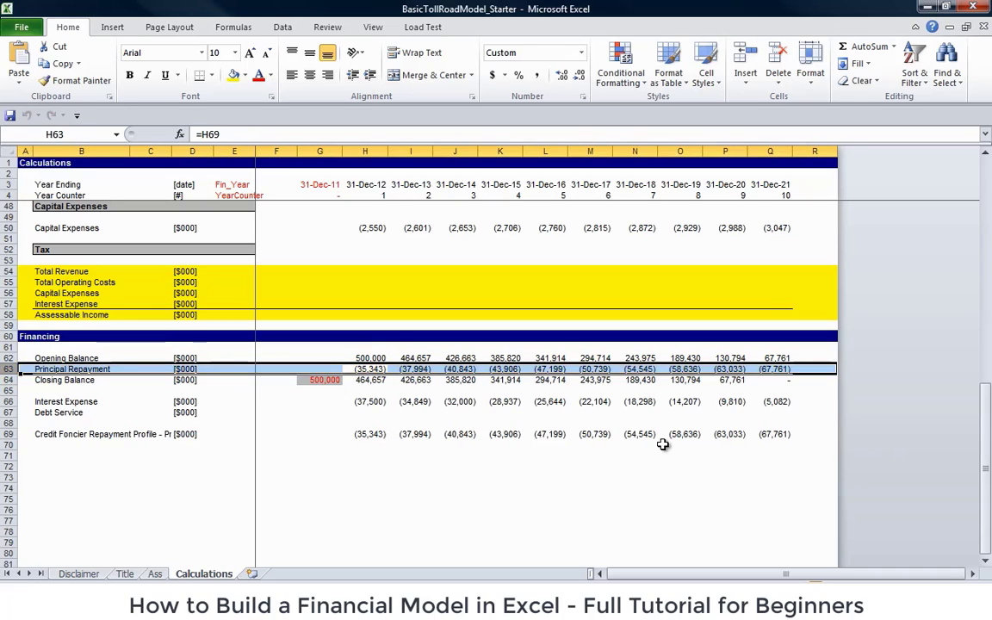
{"action": "key", "text": "Left"}
{"action": "key", "text": "Down"}
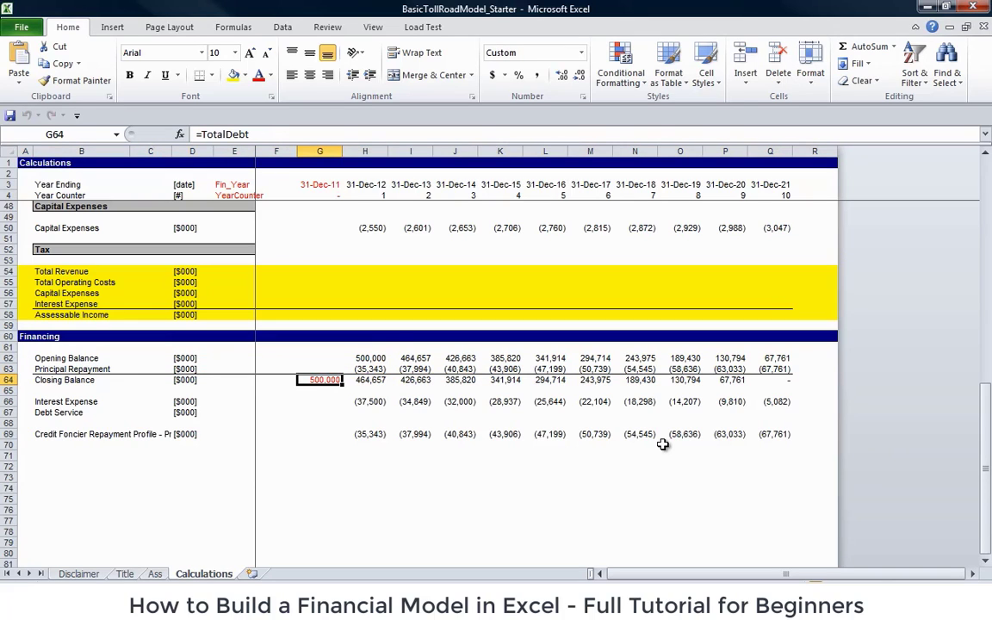
- Calculate Debt Service in H67 as interest expense plus principal repayment with the formula =H66+H63
{"action": "key", "text": "Right"}
{"action": "key", "text": "Right"}
{"action": "key", "text": "Down"}
{"action": "key", "text": "Down"}
{"action": "key", "text": "Down"}
{"action": "key", "text": "Left"}
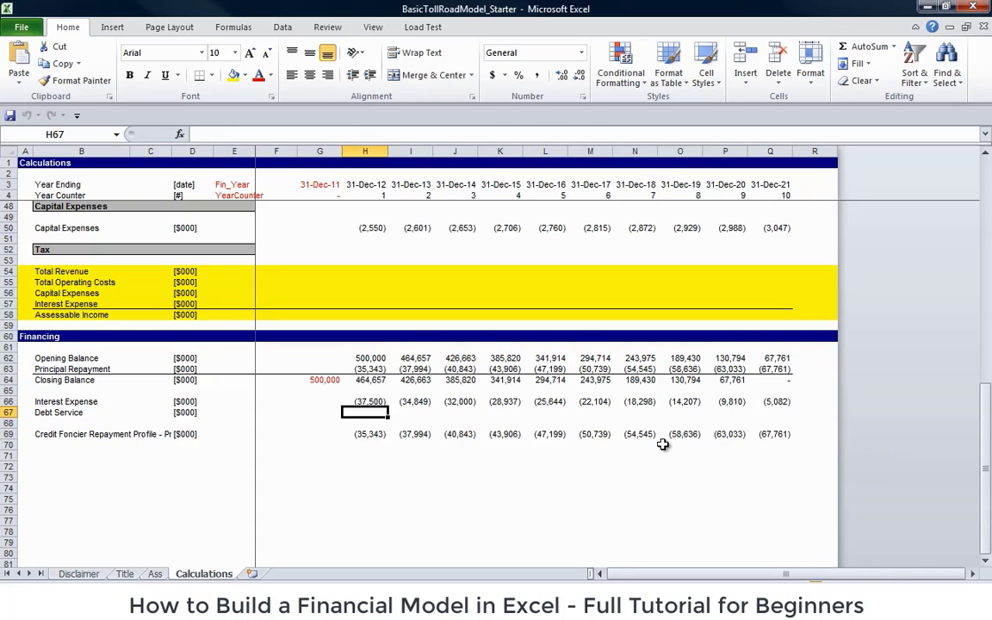
{"action": "type", "text": "="}
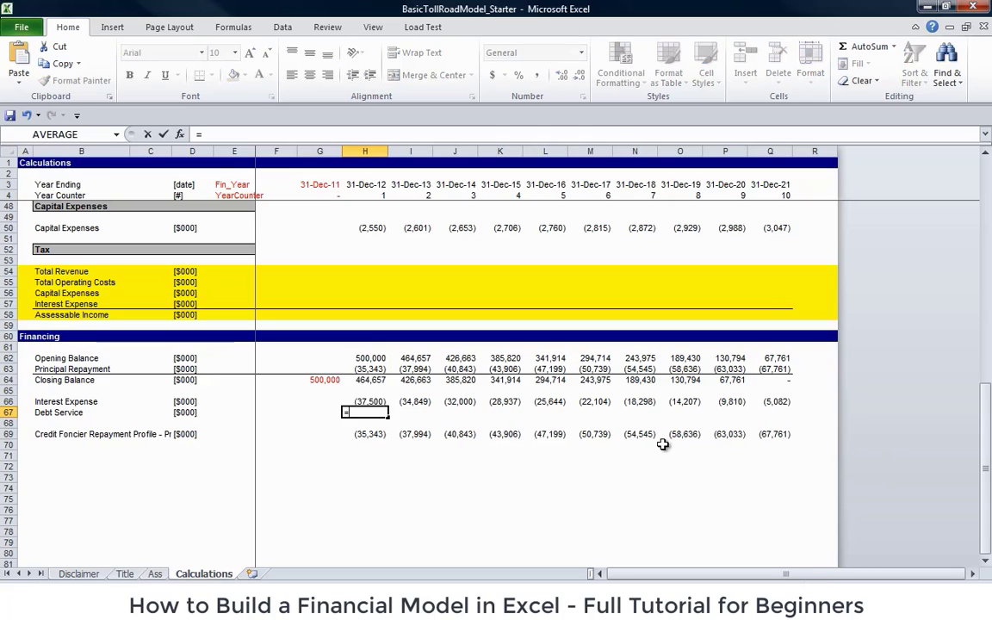
{"action": "key", "text": "Up"}
{"action": "type", "text": "-"}
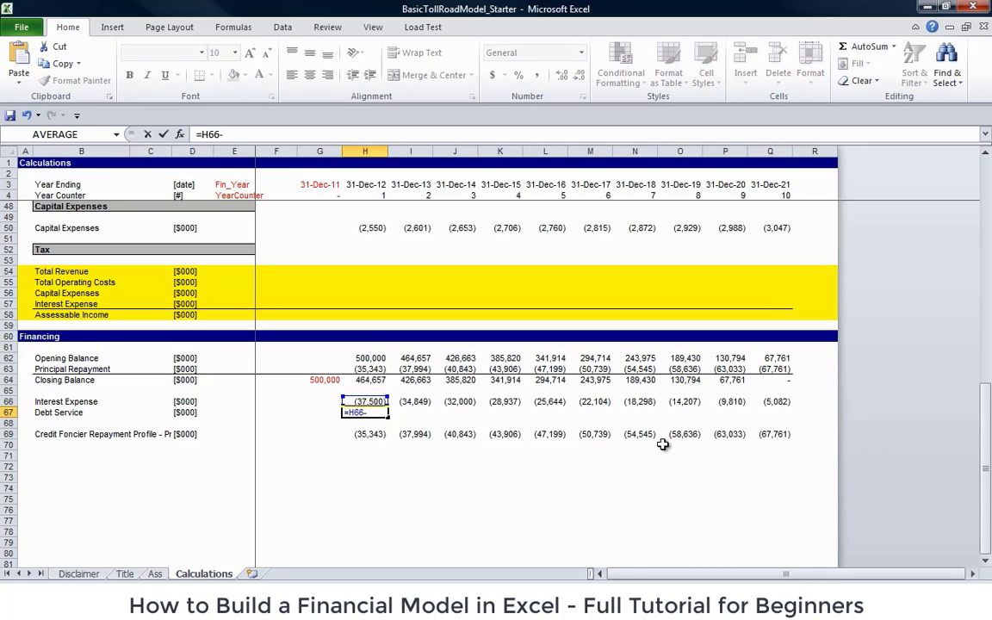
{"action": "type", "text": "+"}
{"action": "key", "text": "Up"}
{"action": "key", "text": "Up"}
{"action": "key", "text": "Up"}
{"action": "key", "text": "Up"}
{"action": "key", "text": "Return"}
{"action": "key", "text": "Up"}
- Fill the Debt Service formula in H67 across to Q67
{"action": "key", "text": "shift+Right"}
{"action": "key", "text": "shift+Right"}
{"action": "key", "text": "shift+Right"}
{"action": "key", "text": "shift+Right"}
{"action": "key", "text": "shift+Right"}
{"action": "key", "text": "shift+Right"}
{"action": "key", "text": "shift+Right"}
{"action": "key", "text": "shift+Right"}
{"action": "key", "text": "shift+Right"}
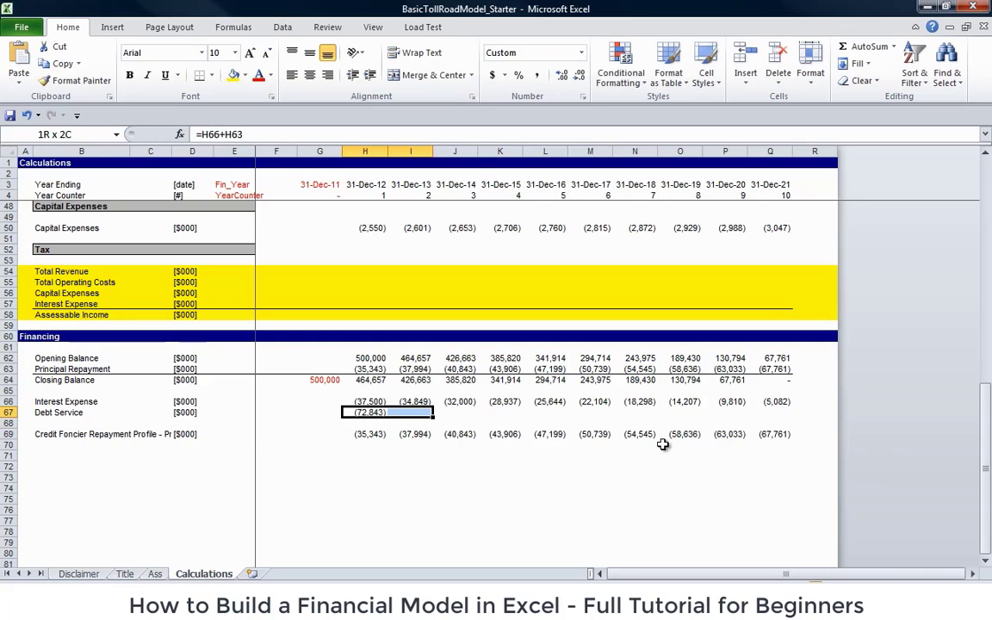
{"action": "key", "text": "ctrl+r"}
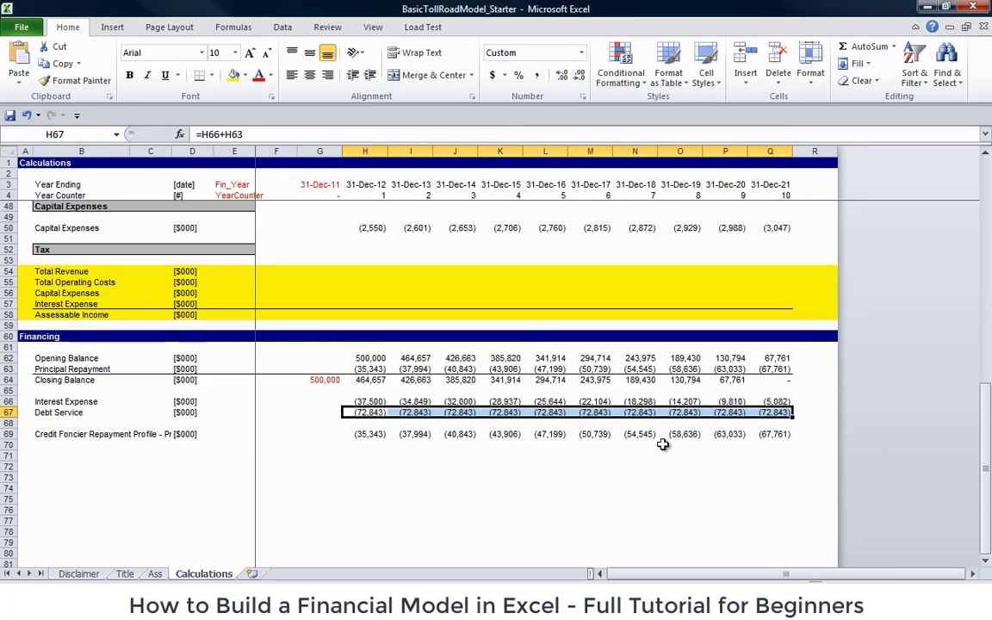
- Copy the Debt Service formula from H67 across the row to Q67 again with AutoFill
{"action": "key", "text": "Left"}
{"action": "key", "text": "Right"}
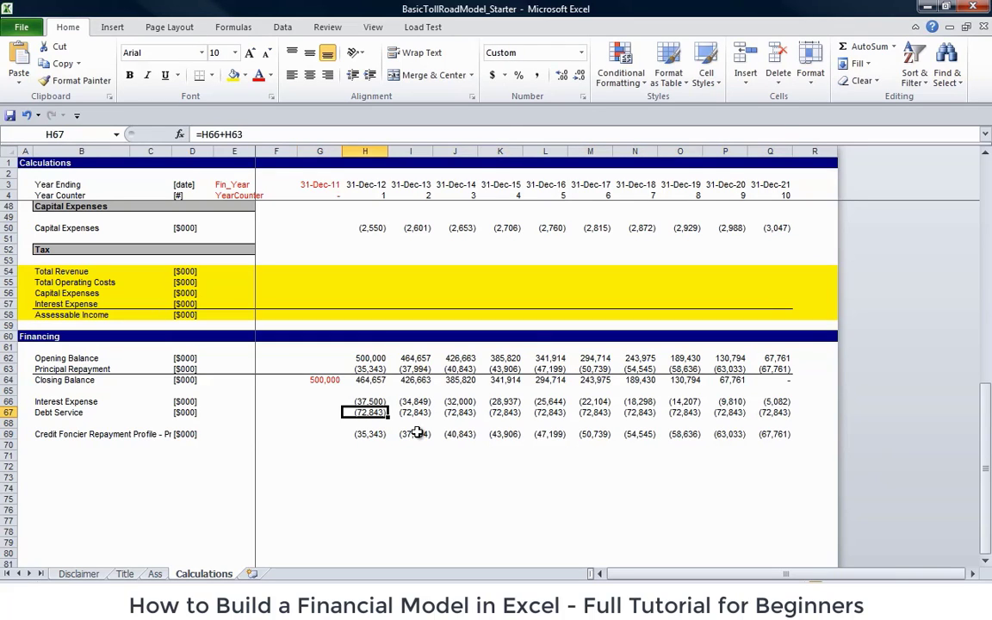
{"action": "left_click_drag", "start_coordinate": [387, 417], "coordinate": [791, 514]}
{"action": "key", "text": "Left"}
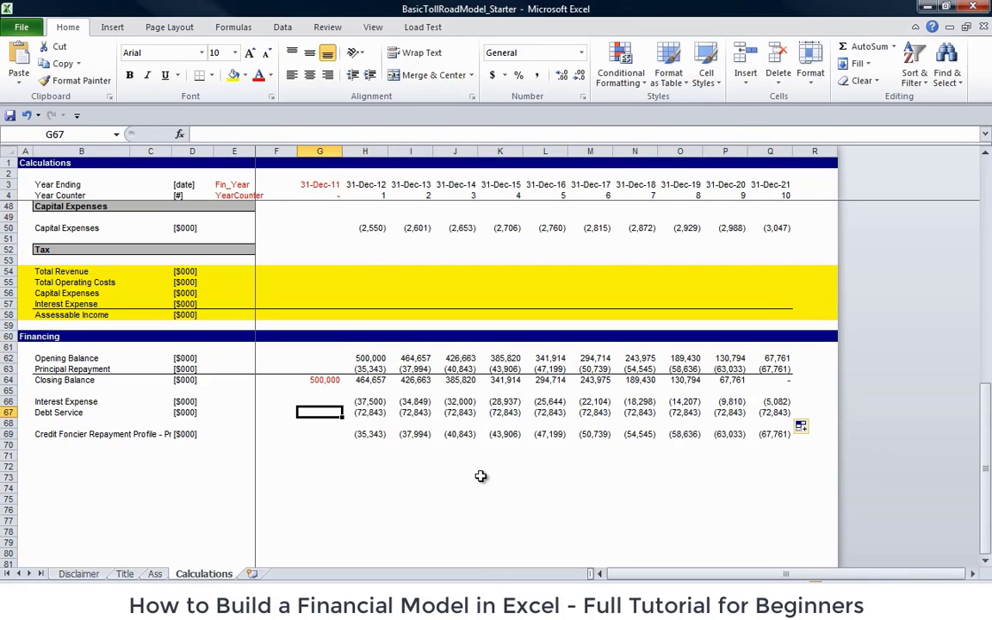
{"action": "key", "text": "Right"}
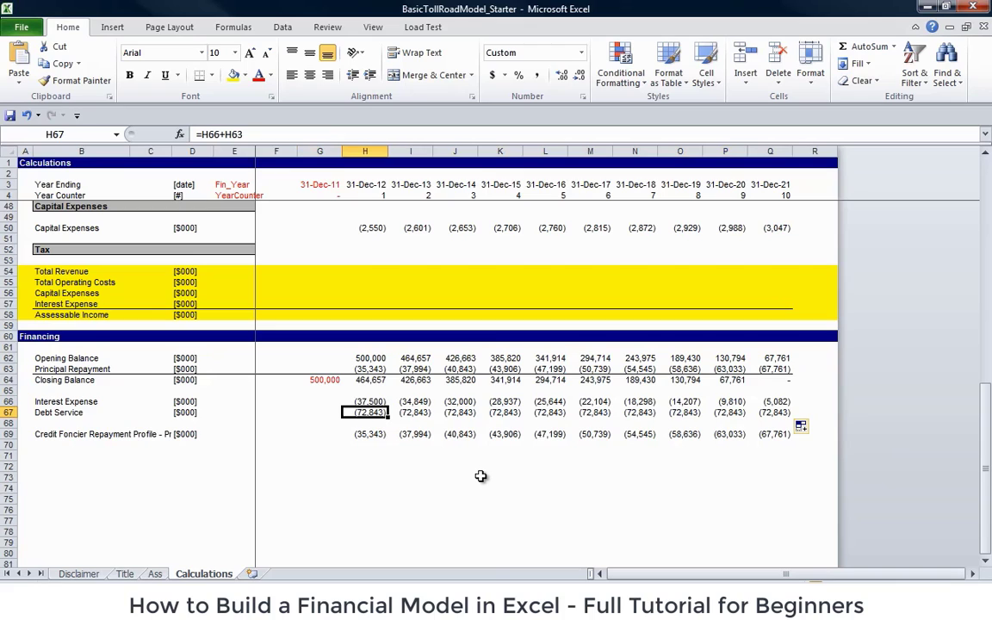
{"action": "key", "text": "shift+space"}
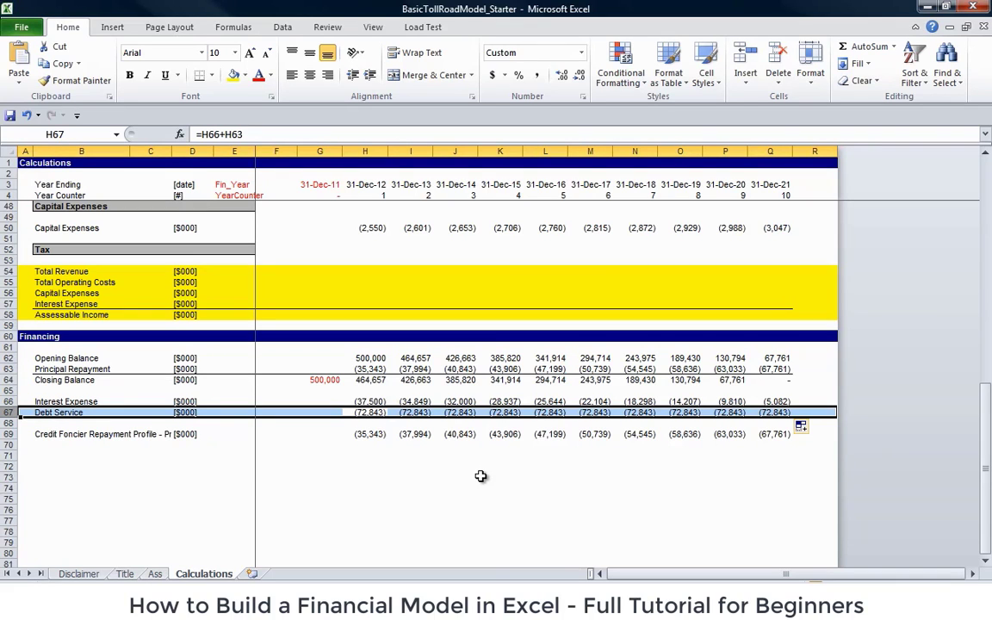
{"action": "key", "text": "ctrl+Left"}
{"action": "key", "text": "ctrl+Left"}
{"action": "key", "text": "ctrl+Left"}
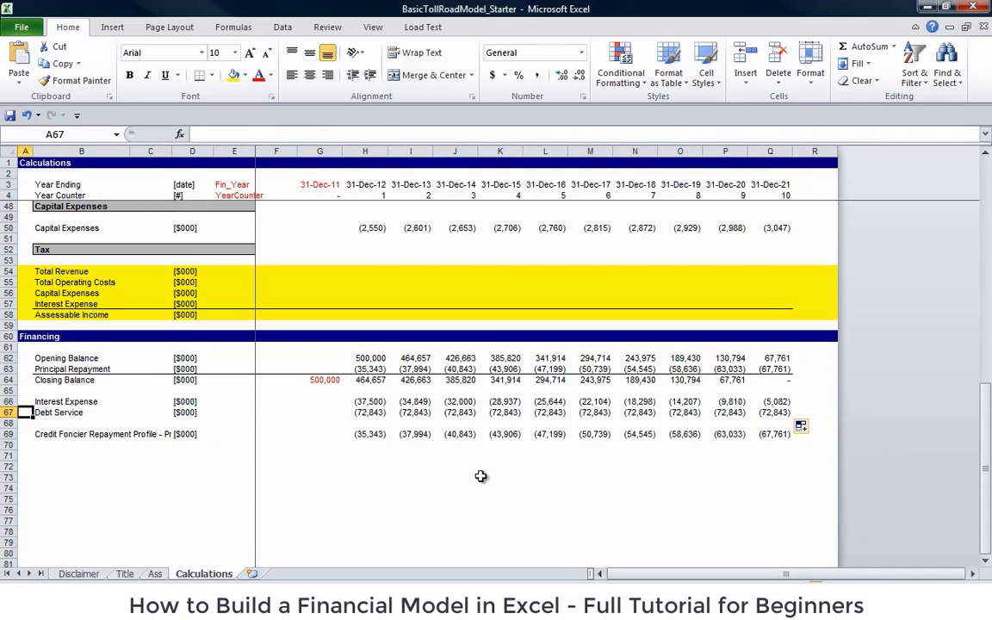
{"action": "key", "text": "ctrl+Right"}
{"action": "key", "text": "ctrl+Right"}
{"action": "key", "text": "ctrl+Right"}
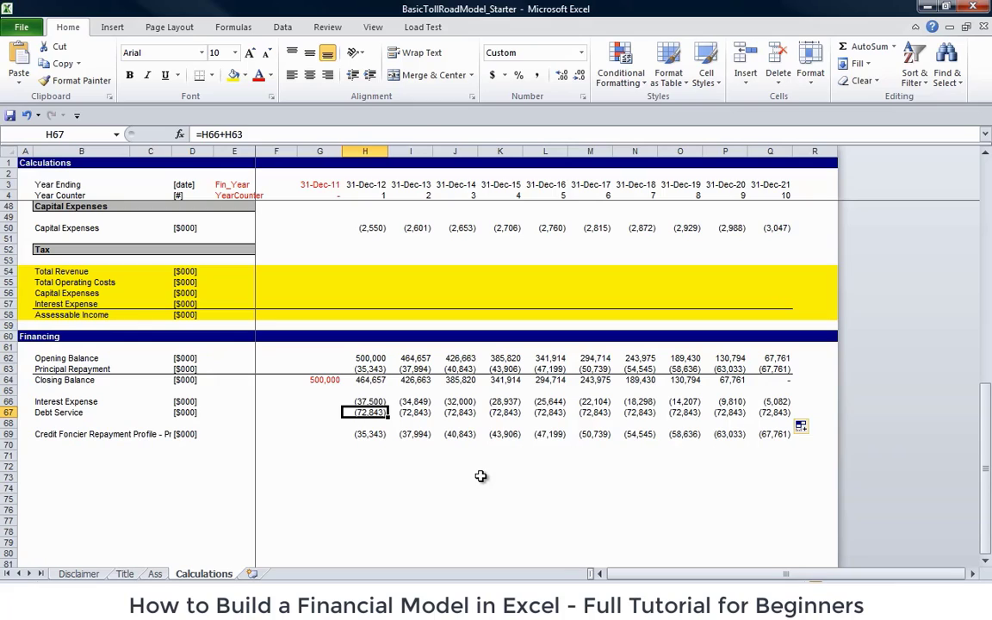
- Enter the label Total Revenue in B8 as the first line of the Cash Flow Summary
{"action": "key", "text": "Down"}
{"action": "key", "text": "Down"}
{"action": "key", "text": "Down"}
{"action": "key", "text": "Down"}
{"action": "key", "text": "Down"}
{"action": "key", "text": "Left"}
{"action": "key", "text": "Left"}
{"action": "key", "text": "Left"}
{"action": "key", "text": "Left"}
{"action": "key", "text": "Left"}
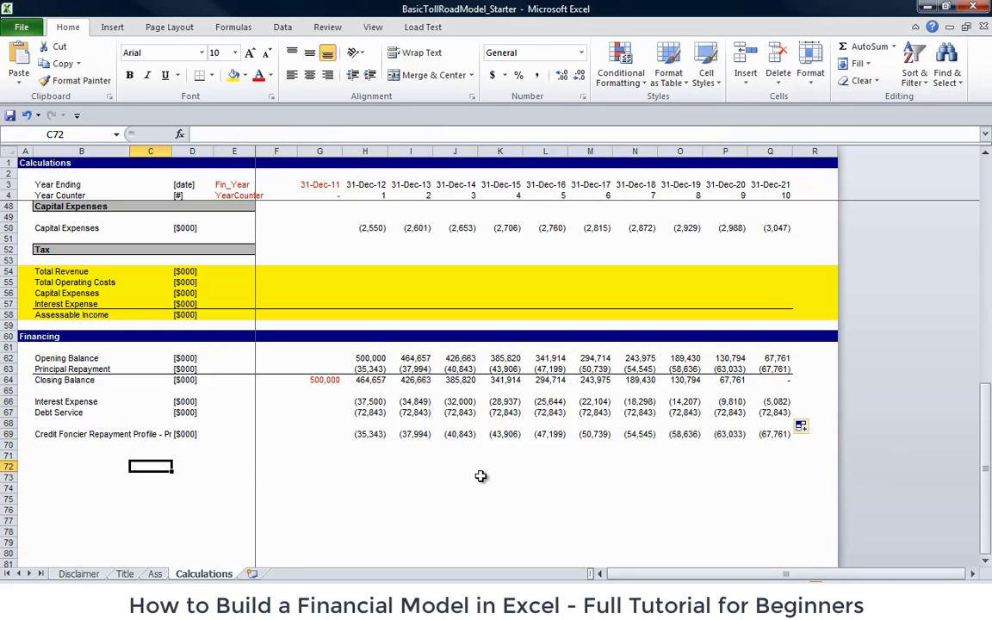
{"action": "key", "text": "Left"}
{"action": "key", "text": "Left"}
{"action": "key", "text": "Up"}
{"action": "key", "text": "Up"}
{"action": "key", "text": "Up"}
{"action": "key", "text": "Up"}
{"action": "key", "text": "Up"}
{"action": "key", "text": "Up"}
{"action": "key", "text": "Up"}
{"action": "key", "text": "Up"}
{"action": "key", "text": "Up"}
{"action": "key", "text": "Up"}
{"action": "key", "text": "Up"}
{"action": "key", "text": "Up"}
{"action": "key", "text": "Up"}
{"action": "key", "text": "Up"}
{"action": "key", "text": "Up"}
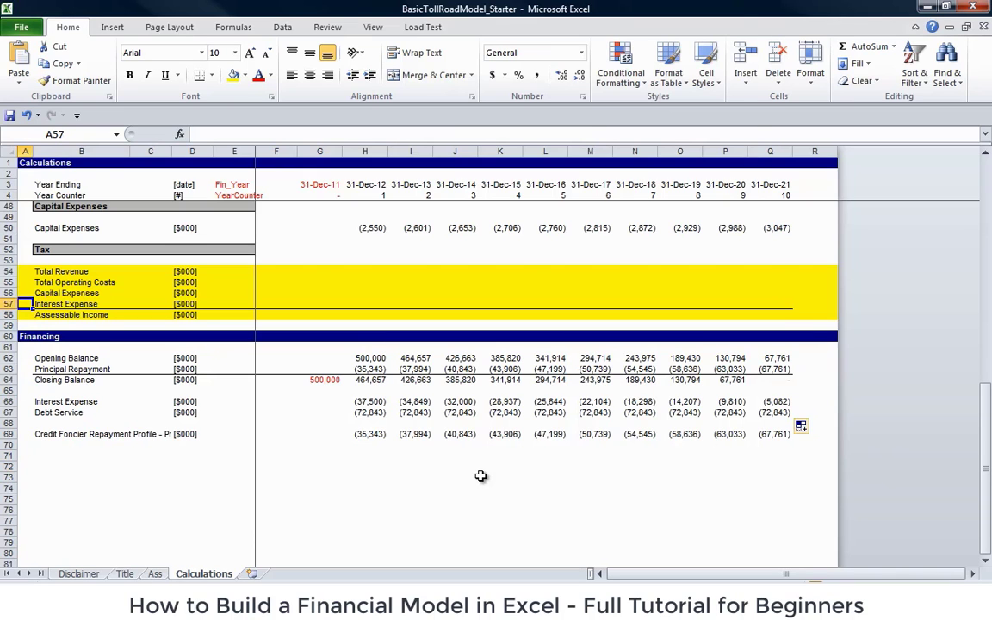
{"action": "key", "text": "Up"}
{"action": "key", "text": "Up"}
{"action": "key", "text": "Up"}
{"action": "key", "text": "Up"}
{"action": "key", "text": "Up"}
{"action": "key", "text": "Up"}
{"action": "key", "text": "Up"}
{"action": "key", "text": "Up"}
{"action": "key", "text": "Up"}
{"action": "key", "text": "Up"}
{"action": "key", "text": "Up"}
{"action": "key", "text": "Up"}
{"action": "key", "text": "Up"}
{"action": "key", "text": "Up"}
{"action": "key", "text": "Up"}
{"action": "key", "text": "Up"}
{"action": "key", "text": "Up"}
{"action": "key", "text": "Up"}
{"action": "key", "text": "Up"}
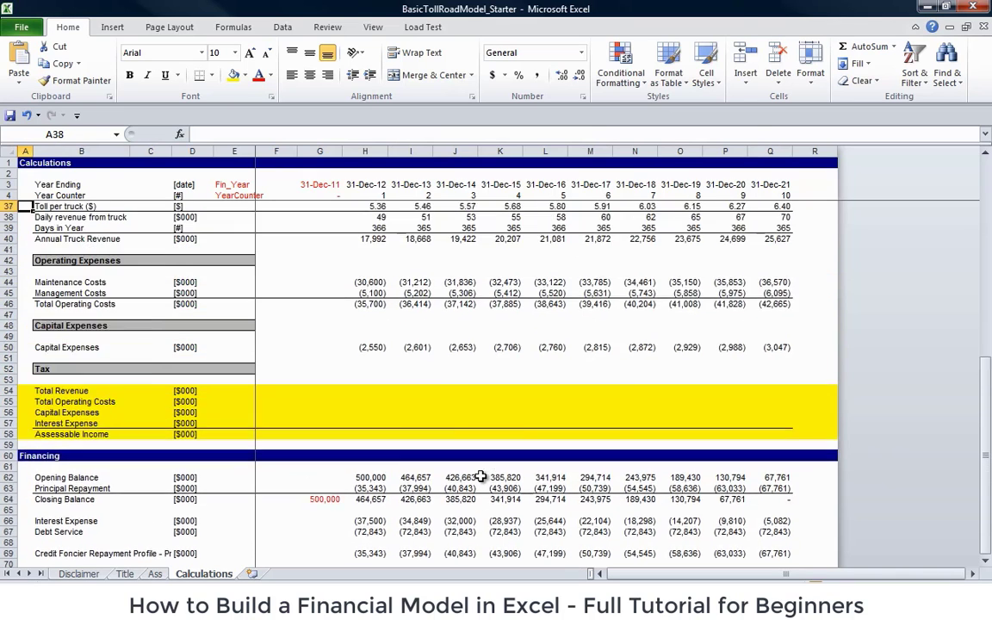
{"action": "key", "text": "Up"}
{"action": "key", "text": "Up"}
{"action": "key", "text": "Up"}
{"action": "key", "text": "Up"}
{"action": "key", "text": "Up"}
{"action": "key", "text": "Up"}
{"action": "key", "text": "Up"}
{"action": "key", "text": "Up"}
{"action": "key", "text": "Up"}
{"action": "key", "text": "Up"}
{"action": "key", "text": "Up"}
{"action": "key", "text": "Up"}
{"action": "key", "text": "Up"}
{"action": "key", "text": "Up"}
{"action": "key", "text": "Up"}
{"action": "key", "text": "Up"}
{"action": "key", "text": "Up"}
{"action": "key", "text": "Up"}
{"action": "key", "text": "Up"}
{"action": "key", "text": "Up"}
{"action": "key", "text": "Down"}
{"action": "key", "text": "Down"}
{"action": "key", "text": "Down"}
{"action": "key", "text": "Down"}
{"action": "key", "text": "Down"}
{"action": "key", "text": "Down"}
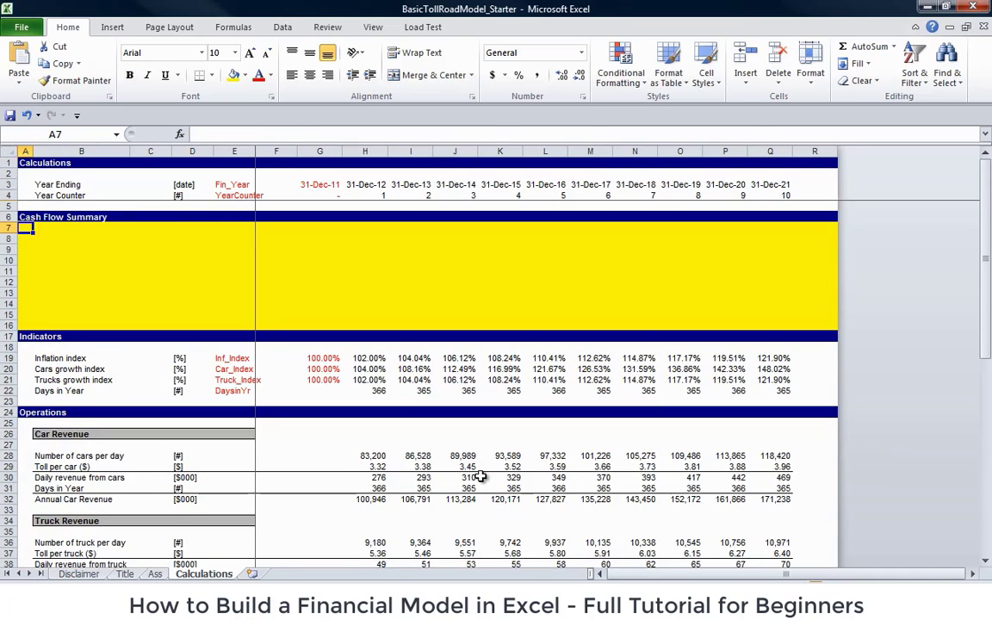
{"action": "key", "text": "Down"}
{"action": "key", "text": "Right"}
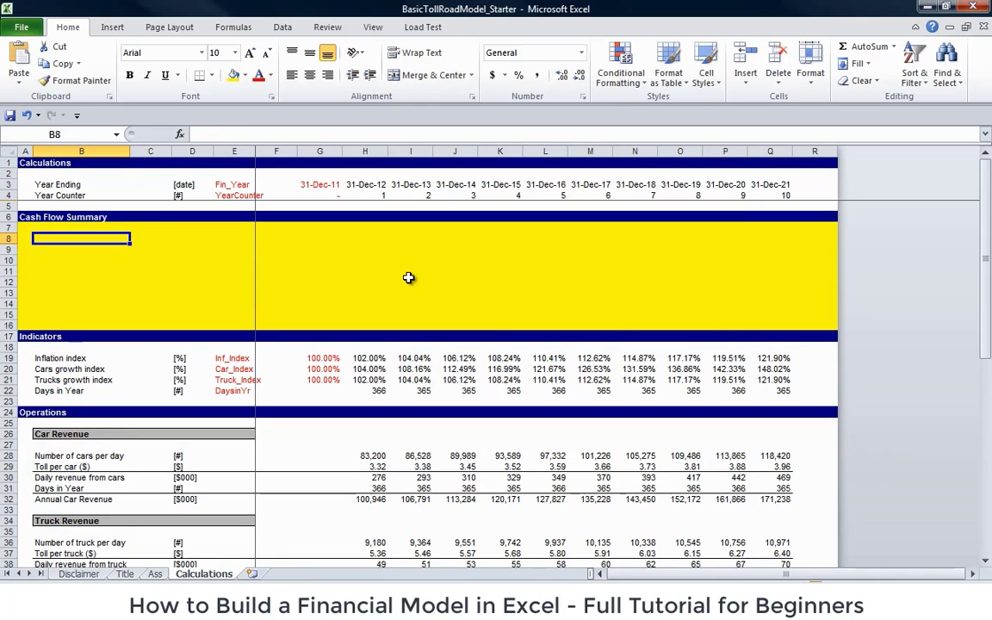
{"action": "type", "text": "Annual"}
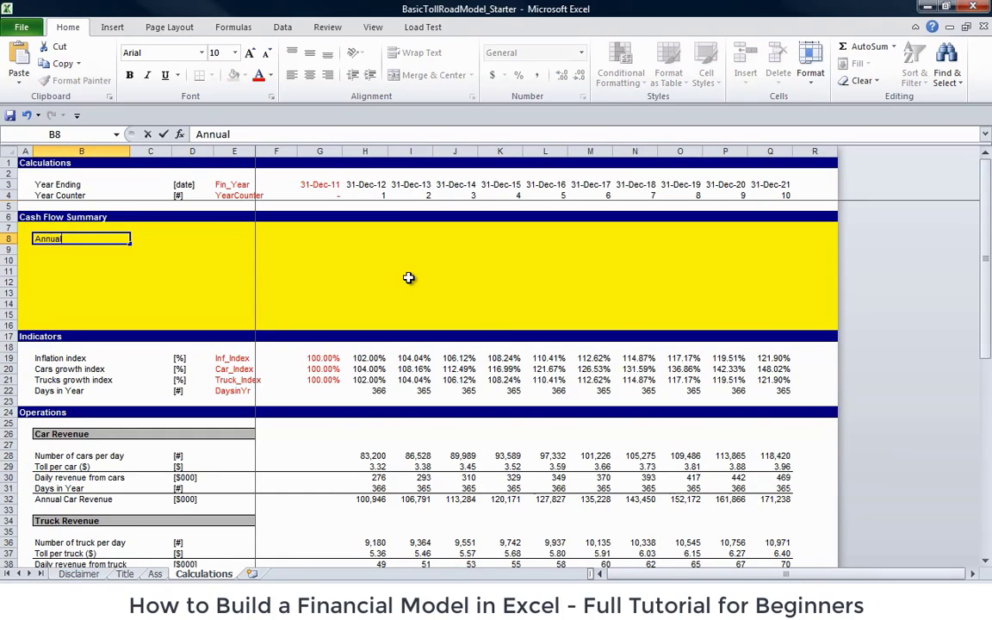
{"action": "key", "text": "BackSpace"}
{"action": "key", "text": "BackSpace"}
{"action": "key", "text": "BackSpace"}
{"action": "key", "text": "BackSpace"}
{"action": "key", "text": "BackSpace"}
{"action": "key", "text": "BackSpace"}
{"action": "type", "text": "Total Revenue"}
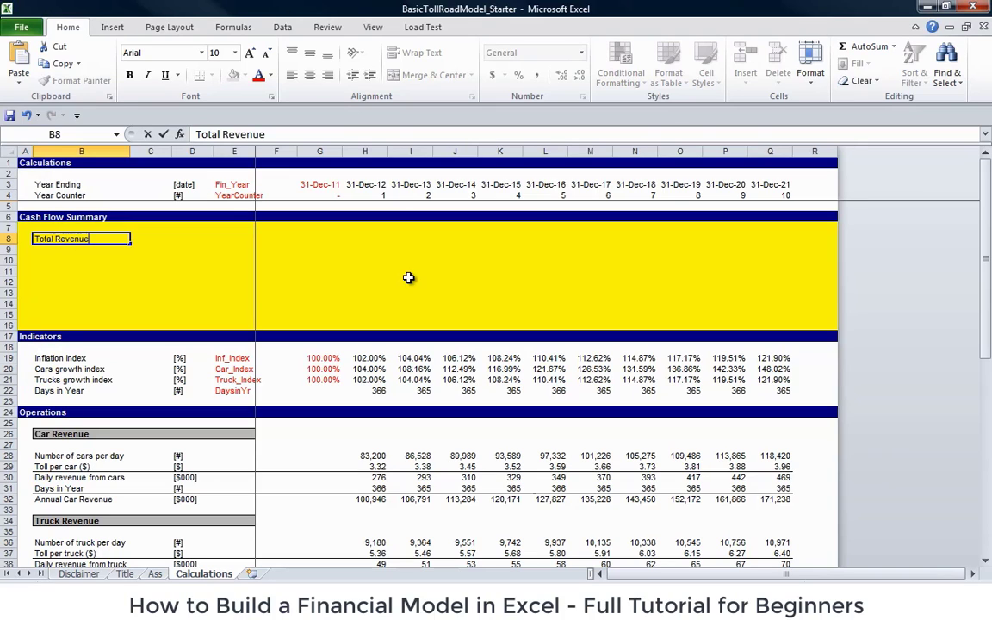
{"action": "key", "text": "Return"}
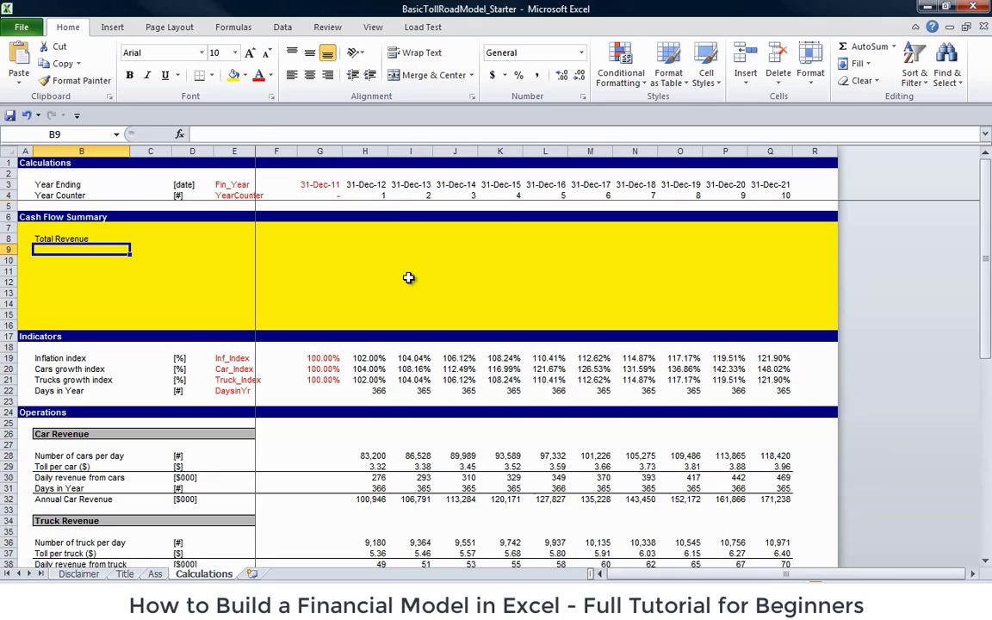
- Enter the labels Total Operating Costs in B9 and Capital Expenses in B10 of the Cash Flow Summary
{"action": "type", "text": "Total Op"}
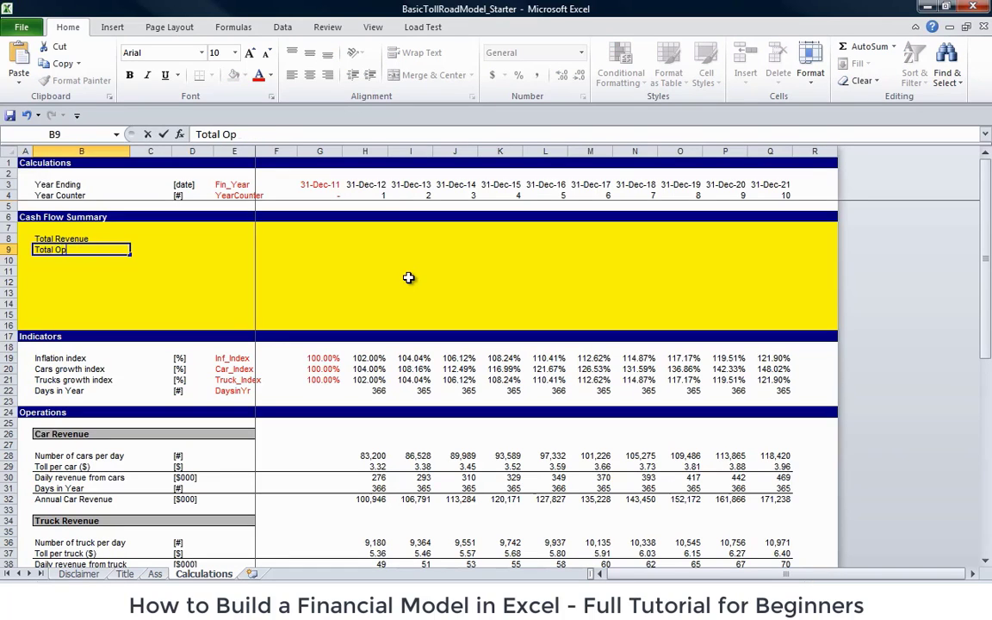
{"action": "type", "text": "erating cost"}
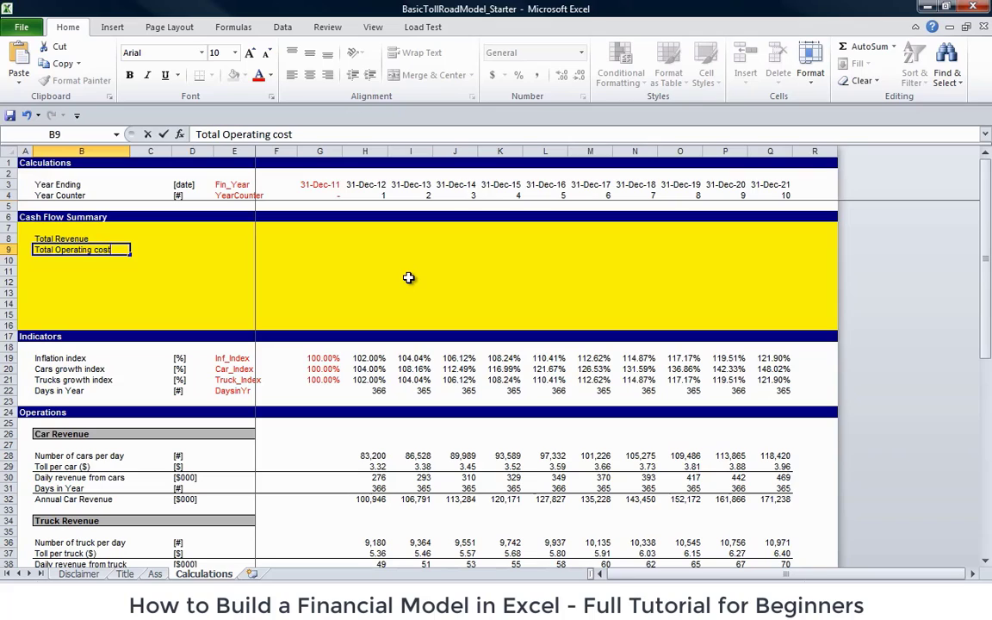
{"action": "key", "text": "BackSpace"}
{"action": "key", "text": "BackSpace"}
{"action": "key", "text": "BackSpace"}
{"action": "key", "text": "BackSpace"}
{"action": "type", "text": "Costs"}
{"action": "key", "text": "Return"}
{"action": "type", "text": "Capital E"}
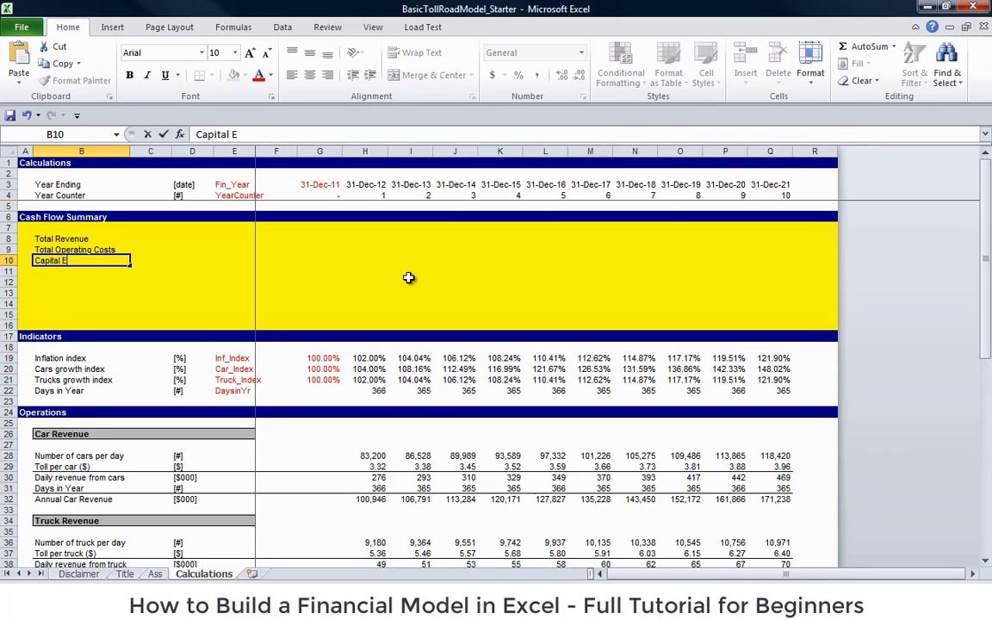
{"action": "type", "text": "xpenses"}
{"action": "key", "text": "Return"}
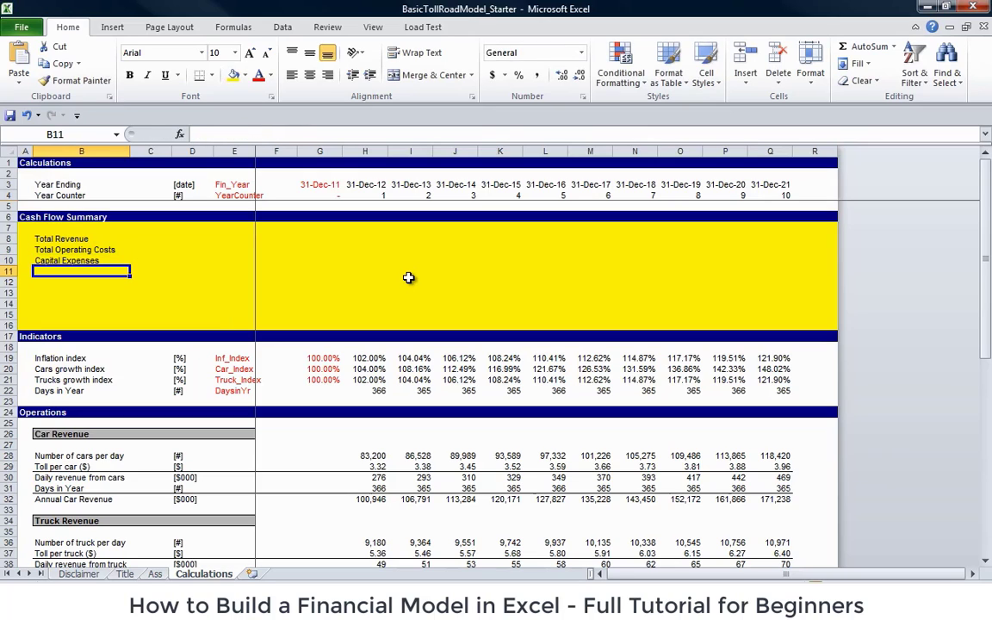
- Enter the labels Tax Payable in B11 and Cash Flow Available for Debt Service in B12
{"action": "type", "text": "Tax Pa"}
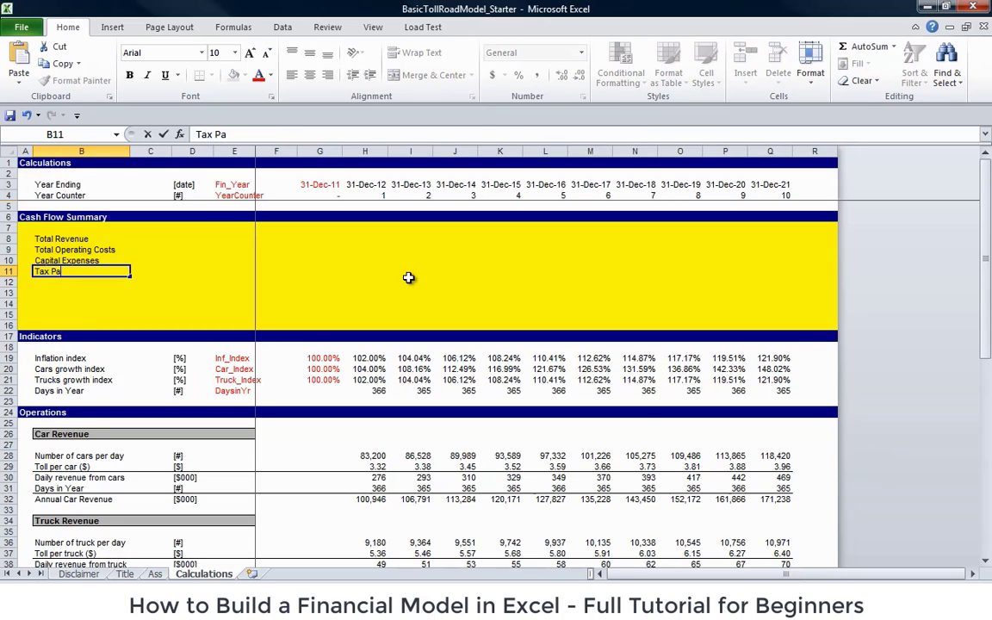
{"action": "type", "text": "yable"}
{"action": "key", "text": "Return"}
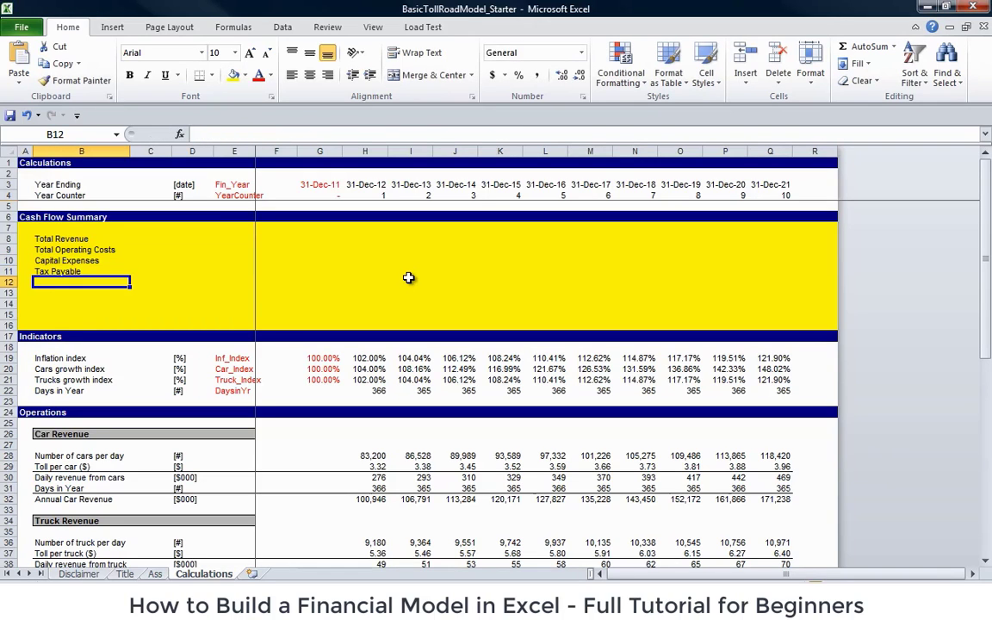
{"action": "type", "text": "Cash"}
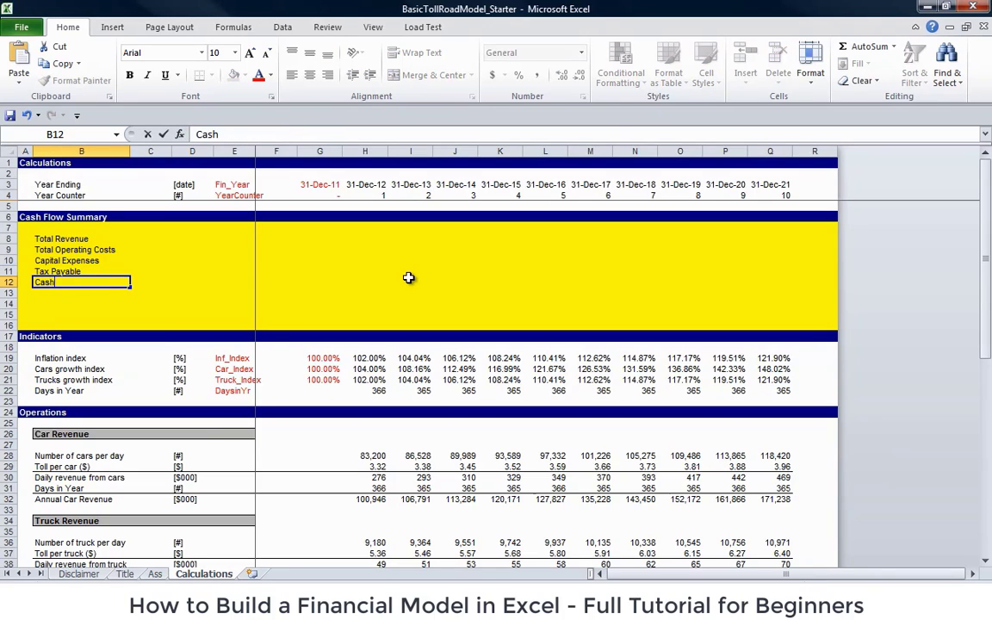
{"action": "type", "text": " Flow Available for"}
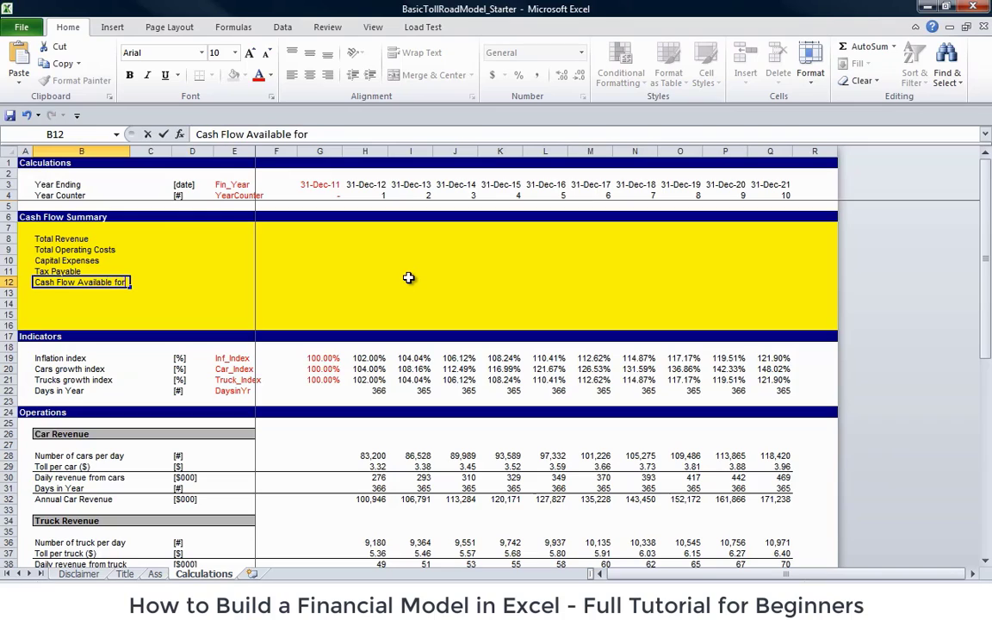
{"action": "type", "text": " Debt Service"}
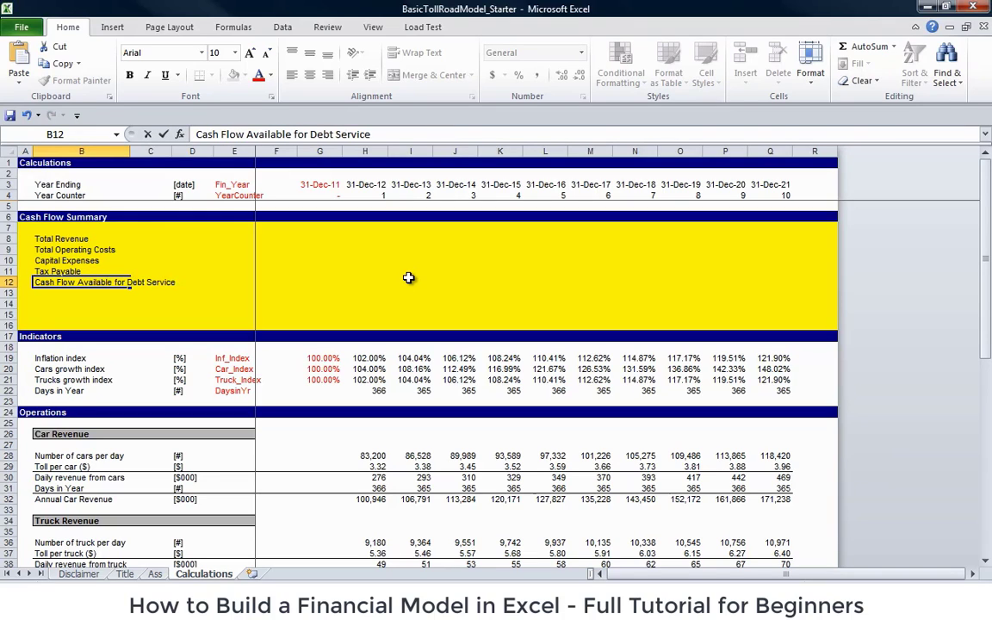
{"action": "key", "text": "Return"}
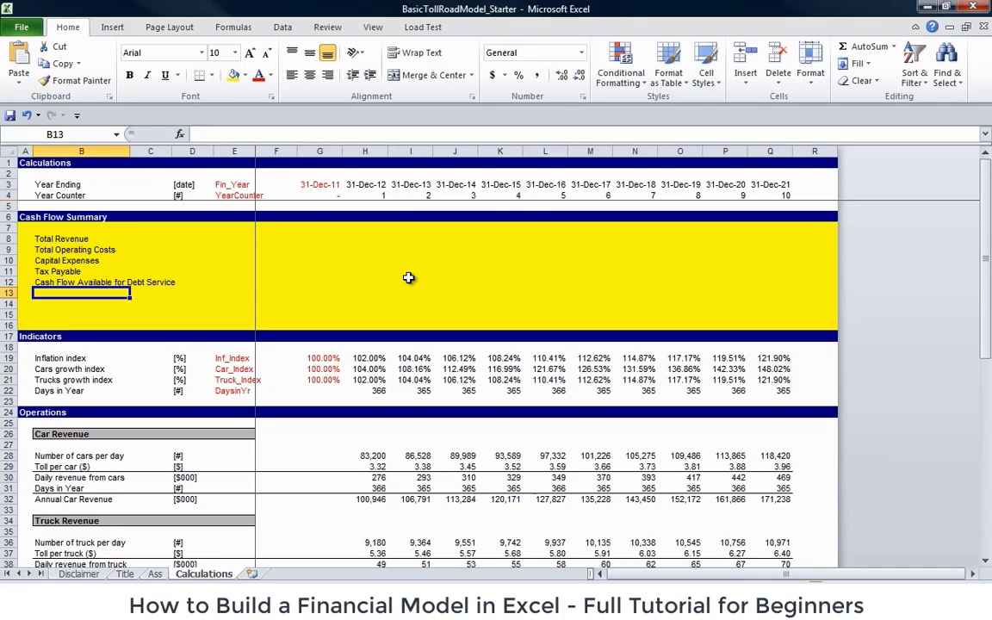
- Add a top border to the Cash Flow Available for Debt Service row from B12 to Q12
{"action": "key", "text": "Up"}
{"action": "key", "text": "shift+Right"}
{"action": "key", "text": "shift+Right"}
{"action": "key", "text": "shift+Right"}
{"action": "key", "text": "shift+Right"}
{"action": "key", "text": "shift+Right"}
{"action": "key", "text": "shift+Right"}
{"action": "key", "text": "shift+Right"}
{"action": "key", "text": "shift+Right"}
{"action": "key", "text": "shift+Right"}
{"action": "key", "text": "shift+Right"}
{"action": "key", "text": "shift+Right"}
{"action": "key", "text": "shift+Right"}
{"action": "key", "text": "shift+Right"}
{"action": "key", "text": "shift+Right"}
{"action": "key", "text": "shift+Right"}
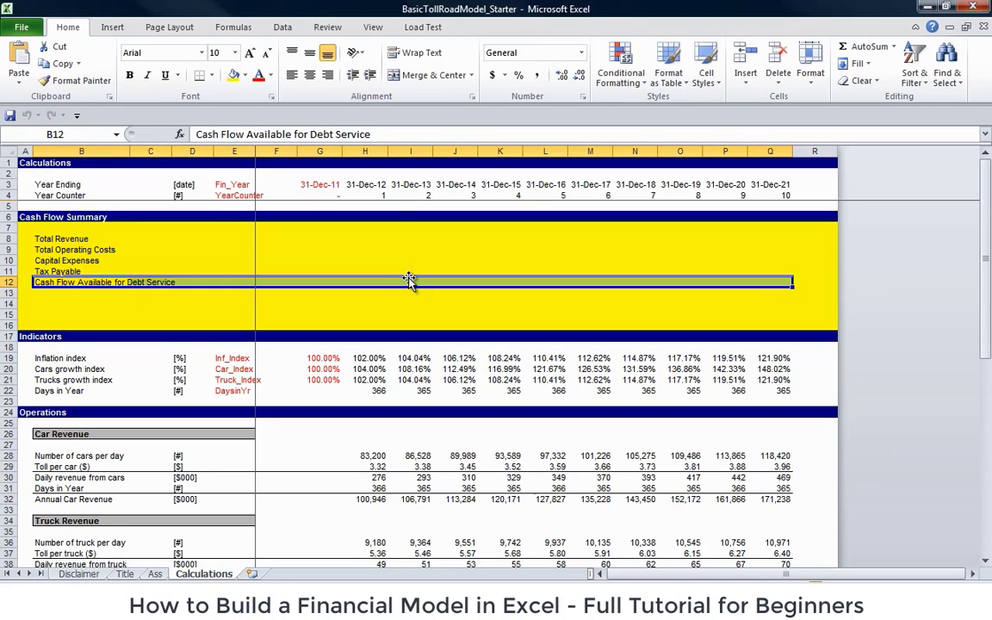
{"action": "key", "text": "Down"}
{"action": "key", "text": "Down"}
{"action": "key", "text": "Up"}
{"action": "key", "text": "Up"}
{"action": "key", "text": "Right"}
{"action": "key", "text": "Right"}
{"action": "key", "text": "Right"}
{"action": "key", "text": "Right"}
{"action": "key", "text": "Up"}
{"action": "key", "text": "Up"}
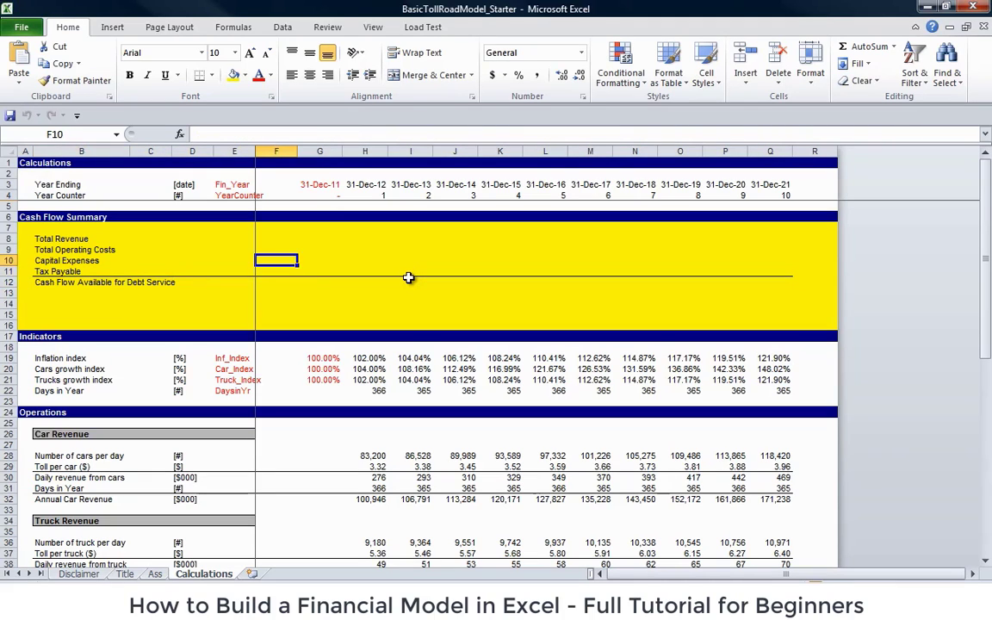
{"action": "key", "text": "Up"}
{"action": "key", "text": "Up"}
{"action": "key", "text": "Down"}
{"action": "key", "text": "Down"}
{"action": "key", "text": "Down"}
{"action": "key", "text": "Down"}
{"action": "key", "text": "Left"}
{"action": "key", "text": "Left"}
{"action": "key", "text": "Left"}
{"action": "key", "text": "Left"}
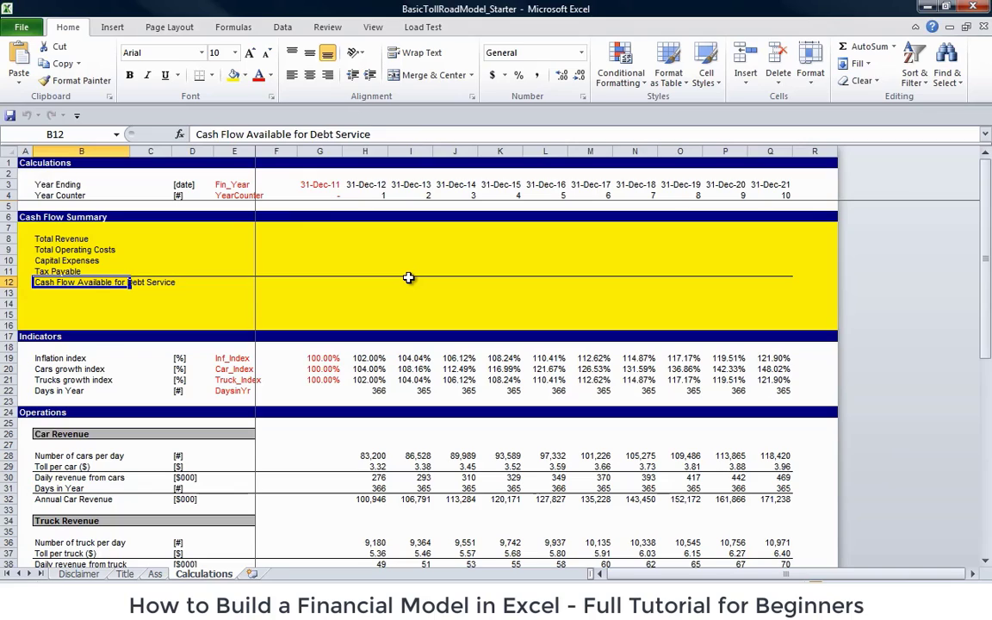
{"action": "key", "text": "Down"}
{"action": "key", "text": "Down"}
{"action": "key", "text": "Up"}
{"action": "key", "text": "Up"}
- Insert three new rows at row 14 in the Cash Flow Summary section
{"action": "key", "text": "Return"}
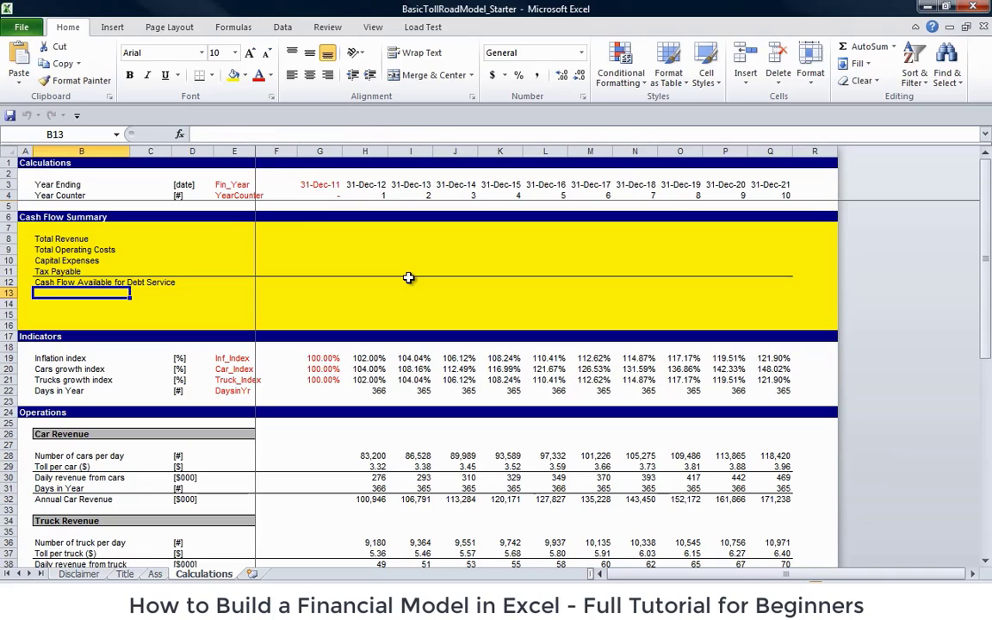
{"action": "key", "text": "Down"}
{"action": "key", "text": "shift+space"}
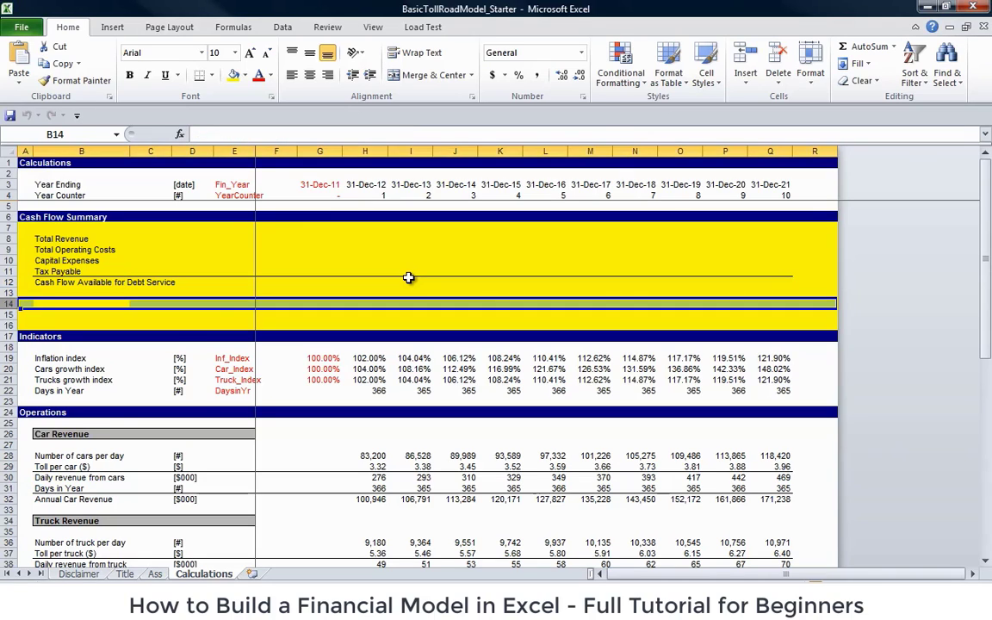
{"action": "key", "text": "ctrl+shift+plus"}
{"action": "key", "text": "ctrl+shift+plus"}
{"action": "key", "text": "ctrl+shift+plus"}
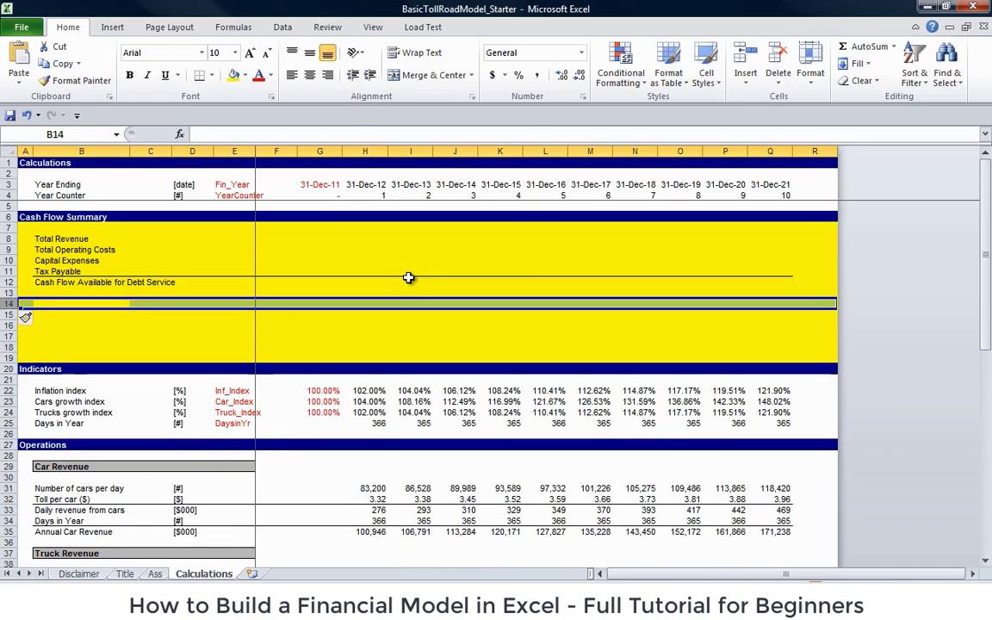
- Enter the labels Interest Expense in B14 and Principal Repayment in B15 of the Cash Flow Summary
{"action": "key", "text": "Home"}
{"action": "key", "text": "Right"}
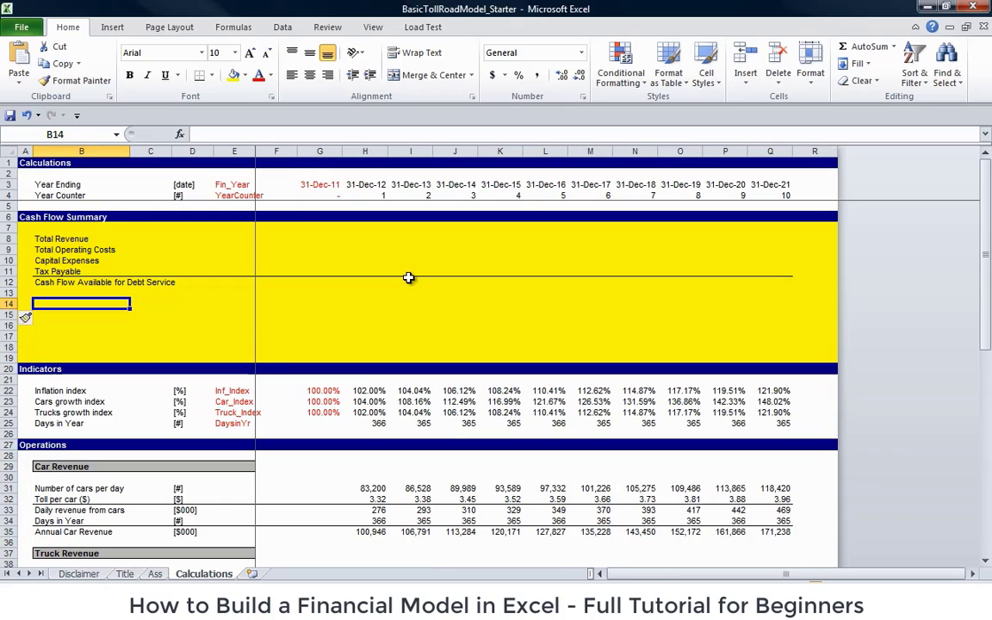
{"action": "type", "text": "Inter"}
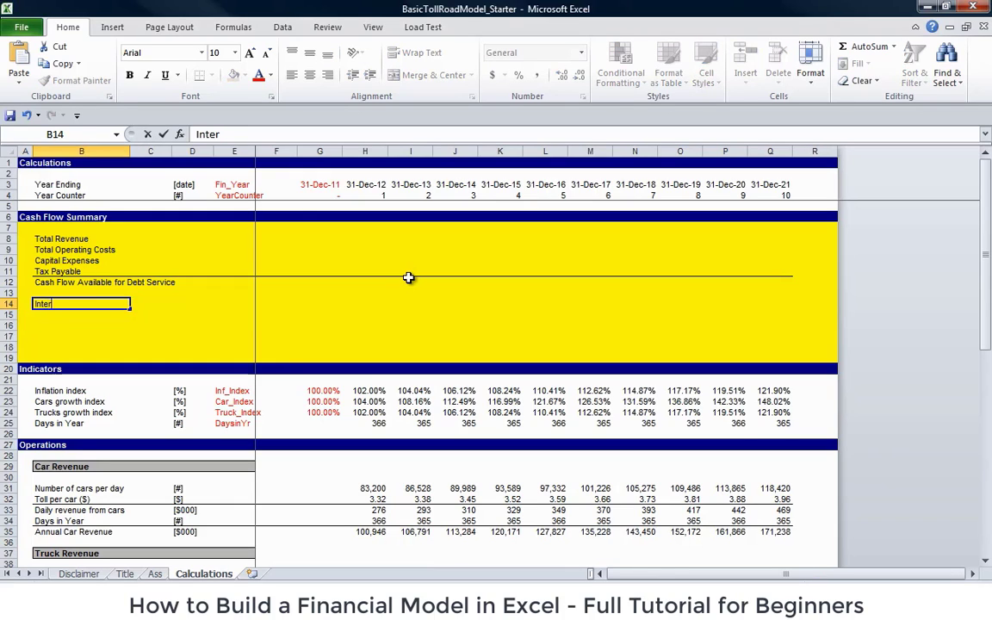
{"action": "type", "text": "est Expense"}
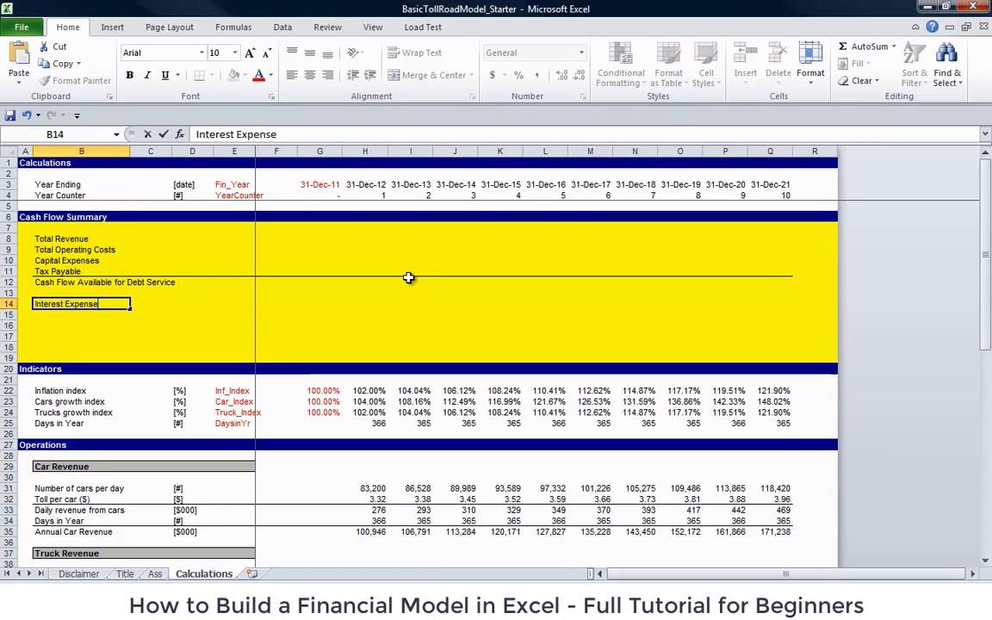
{"action": "key", "text": "Return"}
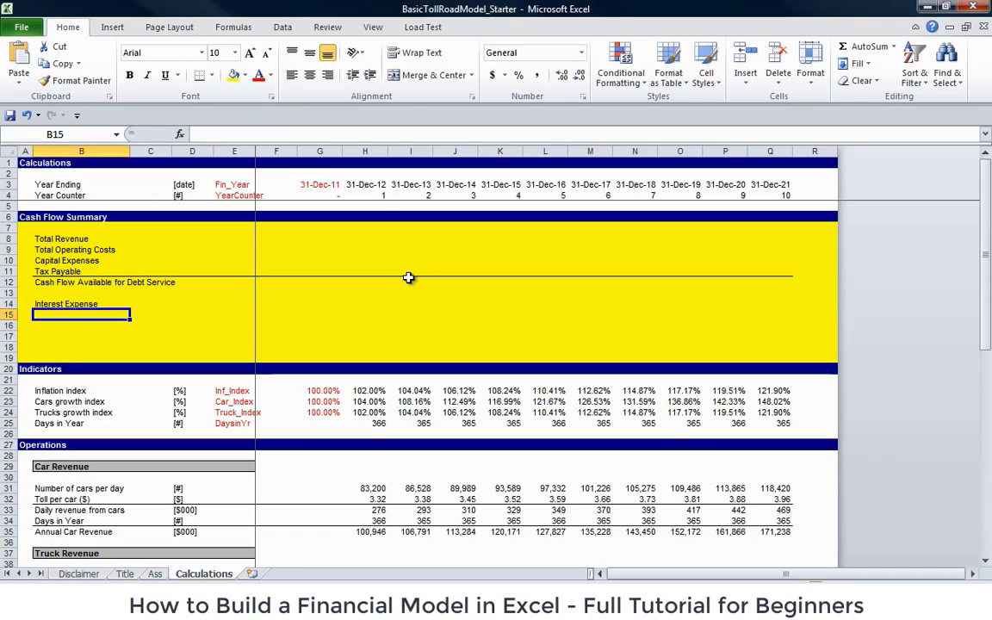
{"action": "type", "text": "Princi"}
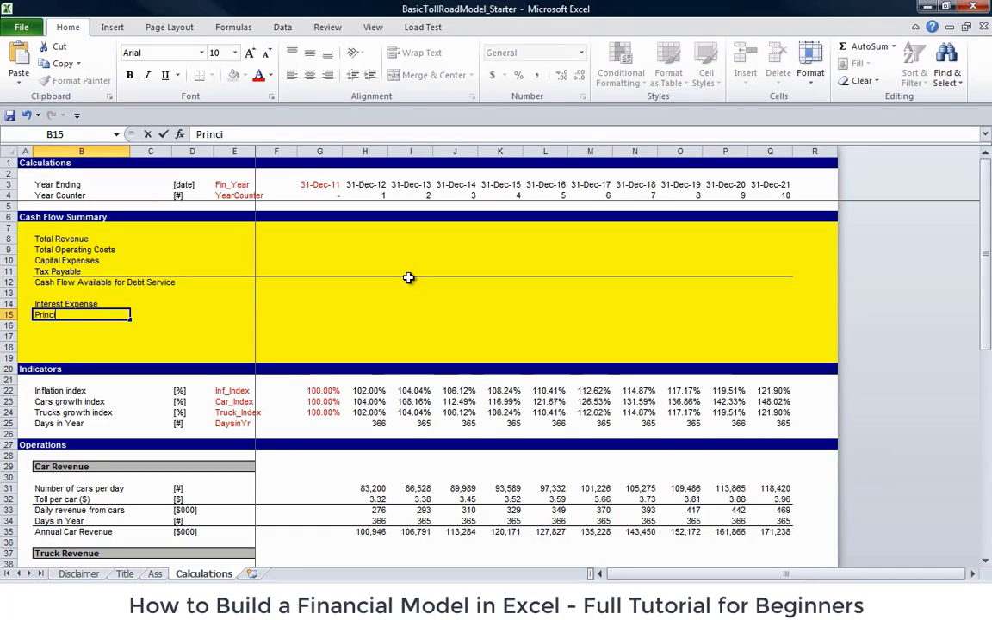
{"action": "type", "text": "pal Repayment"}
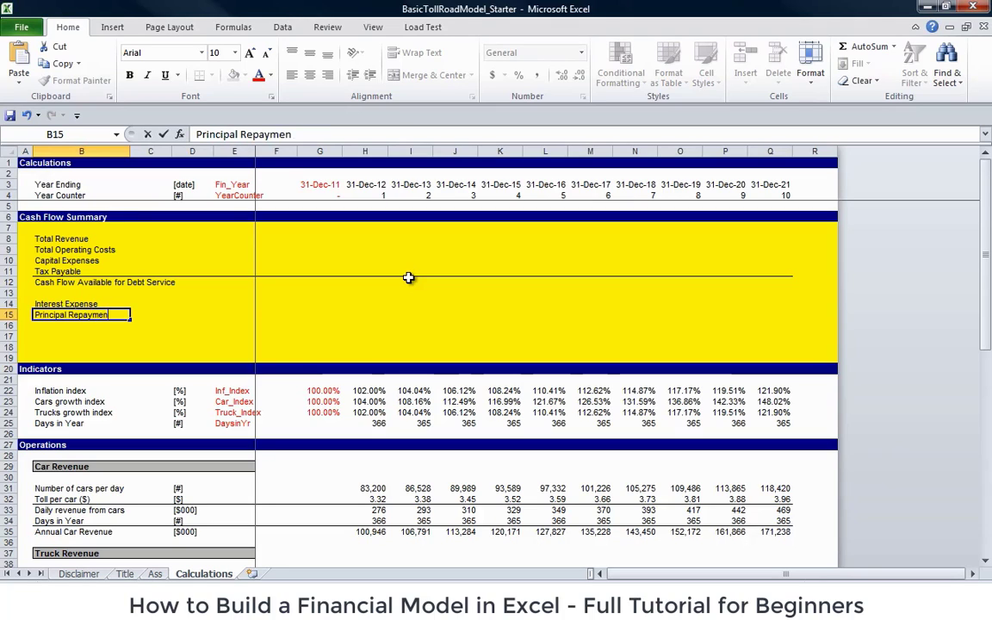
{"action": "key", "text": "Return"}
- Enter the label Cash Flow Distributed to Equity in B16 of the Cash Flow Summary
{"action": "key", "text": "Down"}
{"action": "key", "text": "Down"}
{"action": "key", "text": "Up"}
{"action": "key", "text": "Up"}
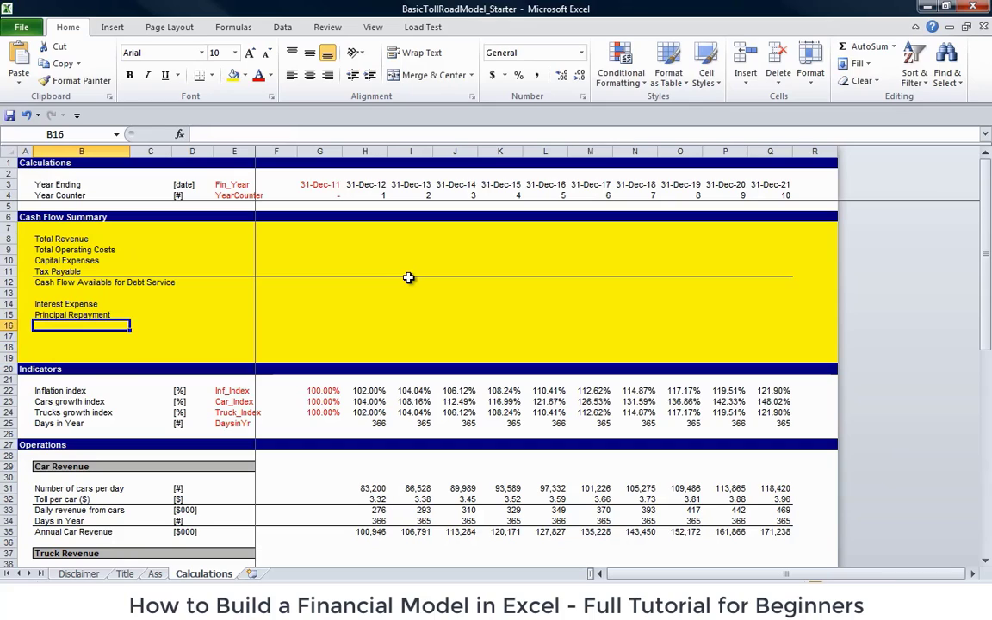
{"action": "type", "text": "Cash Flow"}
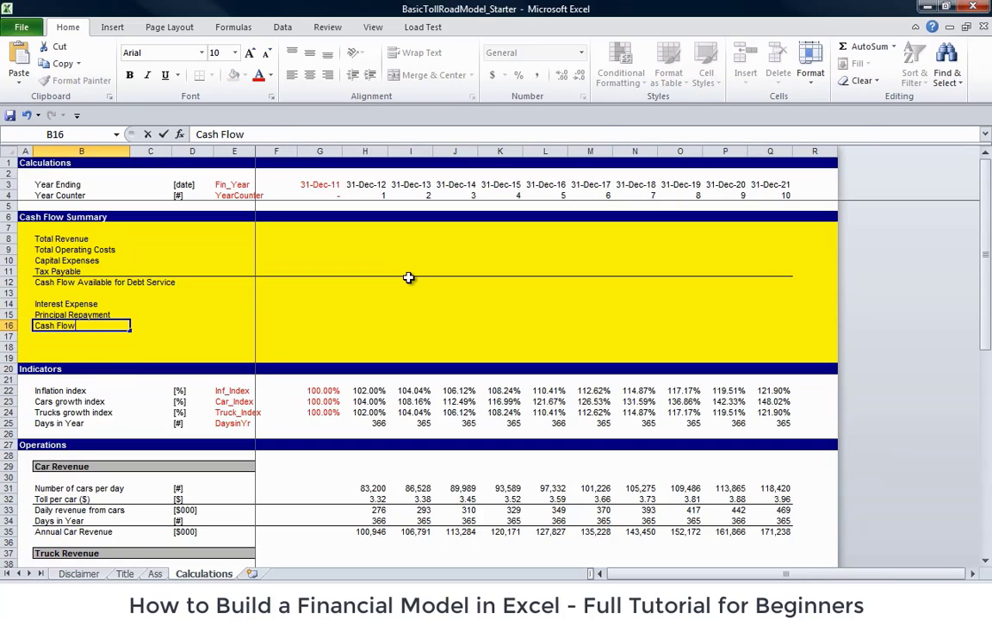
{"action": "type", "text": " Available"}
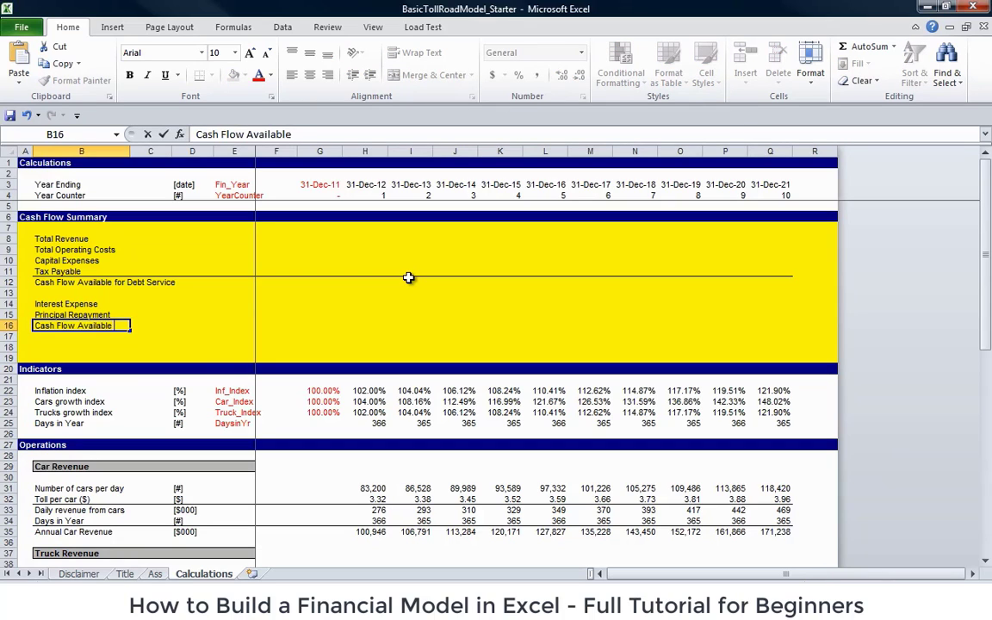
{"action": "type", "text": " forEq"}
{"action": "key", "text": "BackSpace"}
{"action": "key", "text": "BackSpace"}
{"action": "key", "text": "BackSpace"}
{"action": "key", "text": "BackSpace"}
{"action": "key", "text": "BackSpace"}
{"action": "key", "text": "BackSpace"}
{"action": "key", "text": "BackSpace"}
{"action": "key", "text": "BackSpace"}
{"action": "key", "text": "BackSpace"}
{"action": "key", "text": "BackSpace"}
{"action": "key", "text": "BackSpace"}
{"action": "key", "text": "BackSpace"}
{"action": "key", "text": "BackSpace"}
{"action": "key", "text": "BackSpace"}
{"action": "key", "text": "BackSpace"}
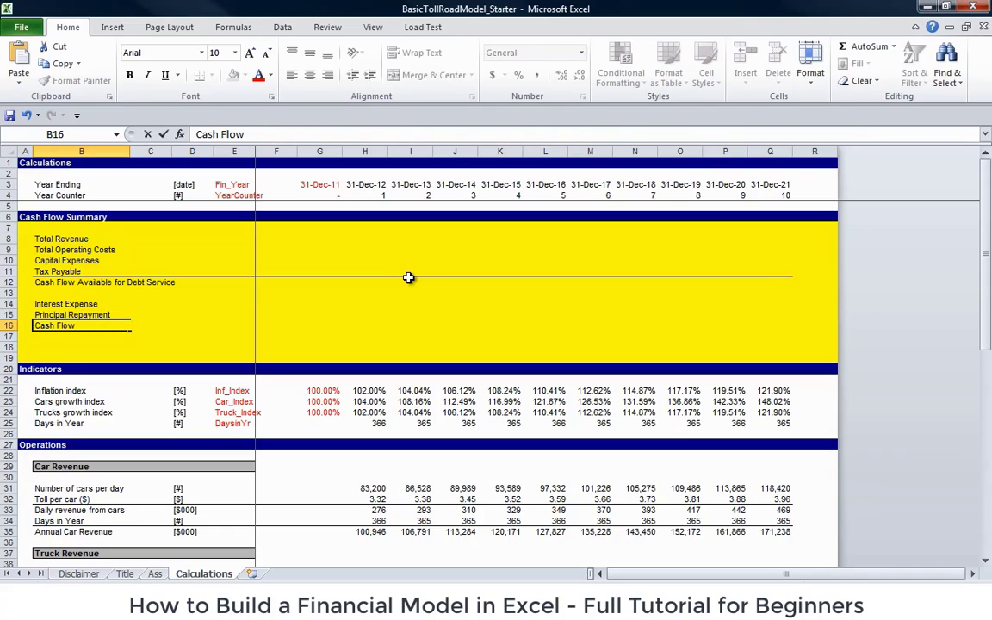
{"action": "type", "text": "Distributed to Equity"}
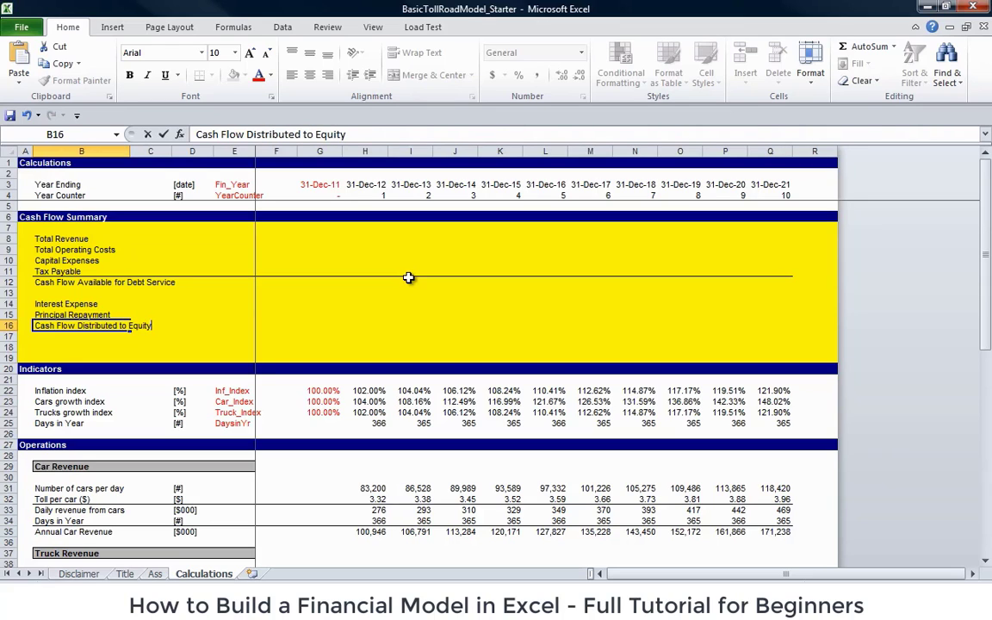
{"action": "key", "text": "Return"}
- Insert two new rows at row 18 in the Cash Flow Summary section
{"action": "key", "text": "Down"}
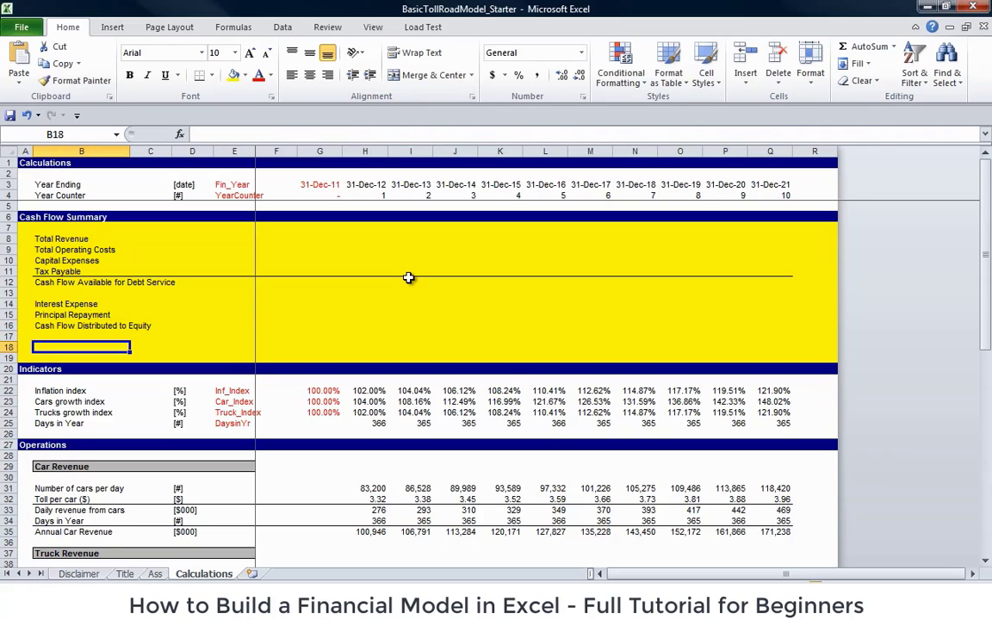
{"action": "key", "text": "shift+space"}
{"action": "key", "text": "ctrl+plus"}
{"action": "key", "text": "ctrl+plus"}
- Add a top border to the Cash Flow Distributed to Equity row from B16 to I16
{"action": "key", "text": "Up"}
{"action": "key", "text": "Up"}
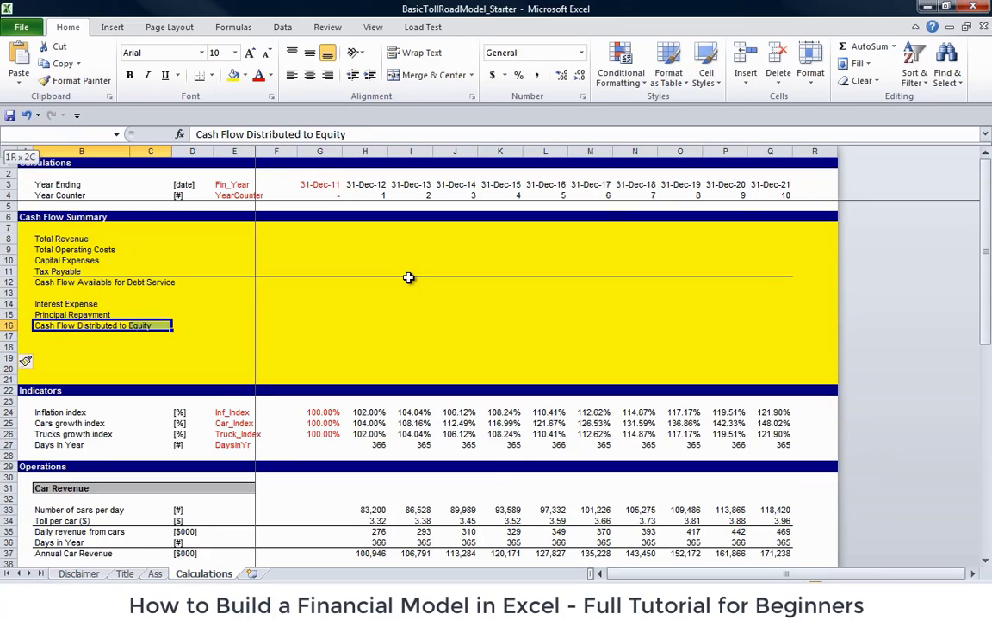
{"action": "key", "text": "shift+Right"}
{"action": "key", "text": "shift+Right"}
{"action": "key", "text": "shift+Right"}
{"action": "key", "text": "shift+Right"}
{"action": "key", "text": "shift+Right"}
{"action": "key", "text": "shift+Right"}
{"action": "key", "text": "shift+Right"}
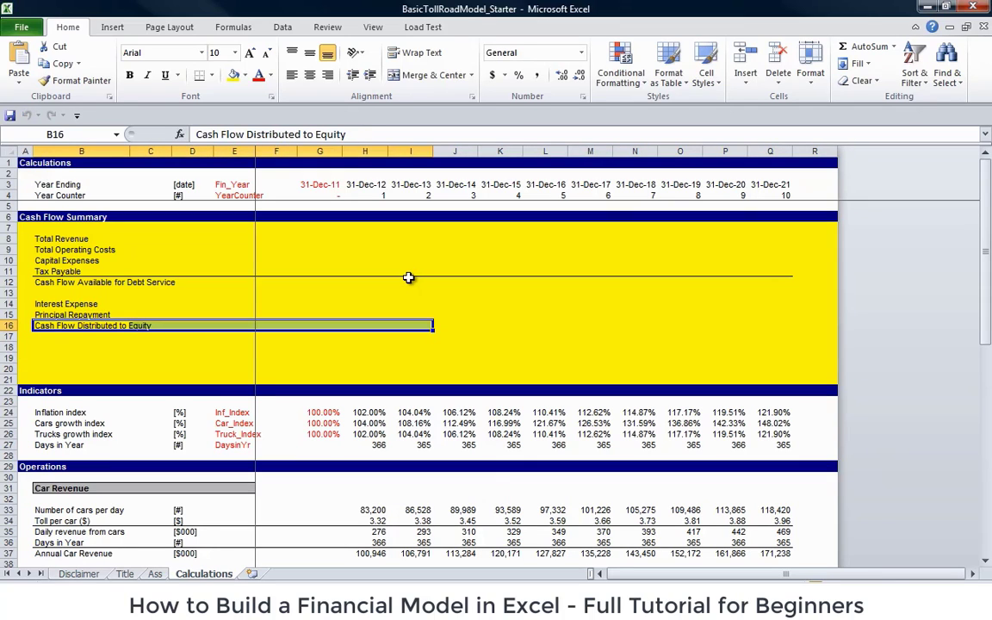
- Enter the Total Revenue formula =H37+H45 in H8, adding Annual Car Revenue and Annual Truck Revenue
{"action": "key", "text": "Up"}
{"action": "key", "text": "Up"}
{"action": "key", "text": "Up"}
{"action": "key", "text": "Up"}
{"action": "key", "text": "Up"}
{"action": "key", "text": "Up"}
{"action": "key", "text": "Up"}
{"action": "key", "text": "Up"}
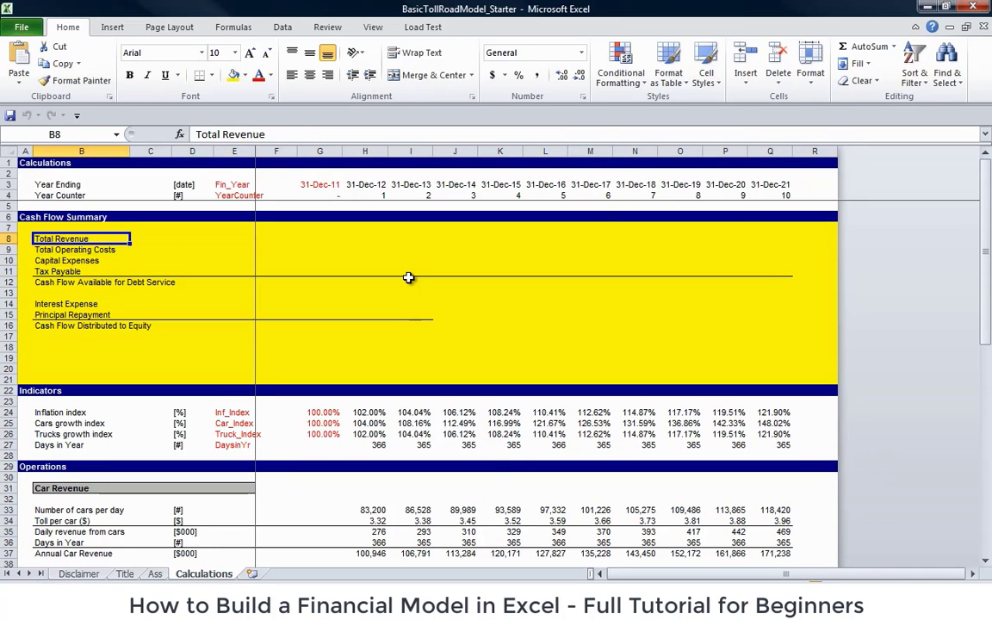
{"action": "key", "text": "Right"}
{"action": "key", "text": "Right"}
{"action": "key", "text": "Right"}
{"action": "key", "text": "Right"}
{"action": "key", "text": "Right"}
{"action": "key", "text": "Right"}
{"action": "key", "text": "Left"}
{"action": "key", "text": "Right"}
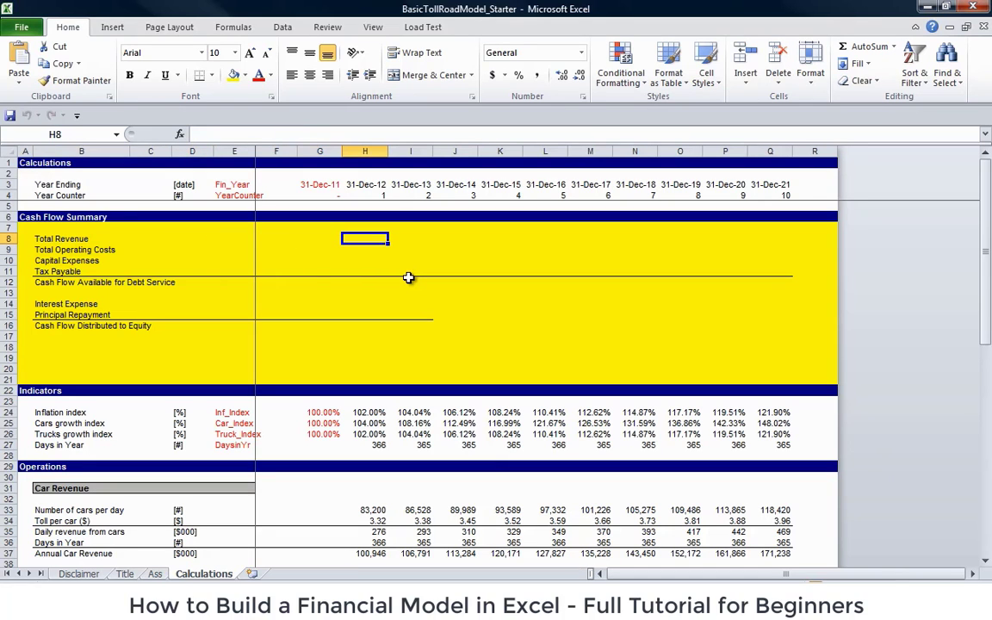
{"action": "type", "text": "="}
{"action": "key", "text": "Down"}
{"action": "key", "text": "Down"}
{"action": "key", "text": "Down"}
{"action": "key", "text": "Down"}
{"action": "key", "text": "Down"}
{"action": "key", "text": "Down"}
{"action": "key", "text": "Down"}
{"action": "key", "text": "Down"}
{"action": "key", "text": "Down"}
{"action": "key", "text": "Down"}
{"action": "key", "text": "Down"}
{"action": "key", "text": "Down"}
{"action": "key", "text": "Down"}
{"action": "key", "text": "Down"}
{"action": "key", "text": "Down"}
{"action": "key", "text": "Down"}
{"action": "key", "text": "Down"}
{"action": "key", "text": "Down"}
{"action": "key", "text": "Down"}
{"action": "key", "text": "Down"}
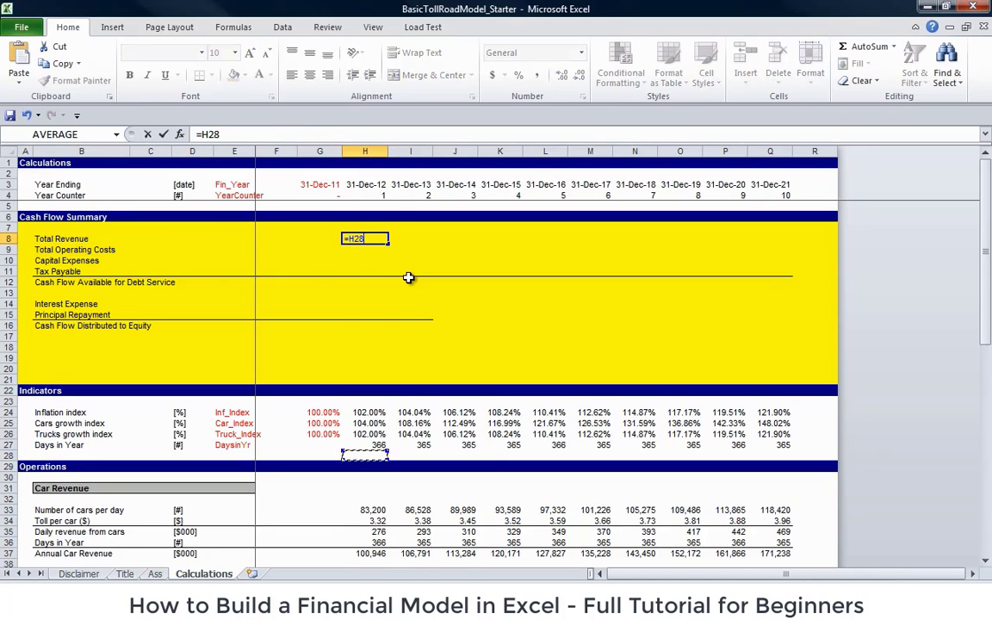
{"action": "key", "text": "Down"}
{"action": "key", "text": "Down"}
{"action": "key", "text": "Down"}
{"action": "key", "text": "Down"}
{"action": "key", "text": "Down"}
{"action": "key", "text": "Down"}
{"action": "key", "text": "Down"}
{"action": "key", "text": "Down"}
{"action": "key", "text": "Down"}
{"action": "key", "text": "Down"}
{"action": "key", "text": "Down"}
{"action": "key", "text": "Down"}
{"action": "key", "text": "Down"}
{"action": "key", "text": "Down"}
{"action": "key", "text": "Down"}
{"action": "key", "text": "Down"}
{"action": "key", "text": "Down"}
{"action": "key", "text": "Down"}
{"action": "key", "text": "Down"}
{"action": "key", "text": "Down"}
{"action": "key", "text": "Up"}
{"action": "key", "text": "Up"}
{"action": "key", "text": "Up"}
{"action": "key", "text": "Up"}
{"action": "key", "text": "Up"}
{"action": "key", "text": "Up"}
{"action": "key", "text": "Up"}
{"action": "key", "text": "Up"}
{"action": "key", "text": "Up"}
{"action": "key", "text": "Up"}
{"action": "key", "text": "Up"}
{"action": "key", "text": "Up"}
{"action": "key", "text": "Up"}
{"action": "key", "text": "Up"}
{"action": "key", "text": "Up"}
{"action": "key", "text": "Up"}
{"action": "key", "text": "Up"}
{"action": "key", "text": "Up"}
{"action": "key", "text": "Up"}
{"action": "key", "text": "Up"}
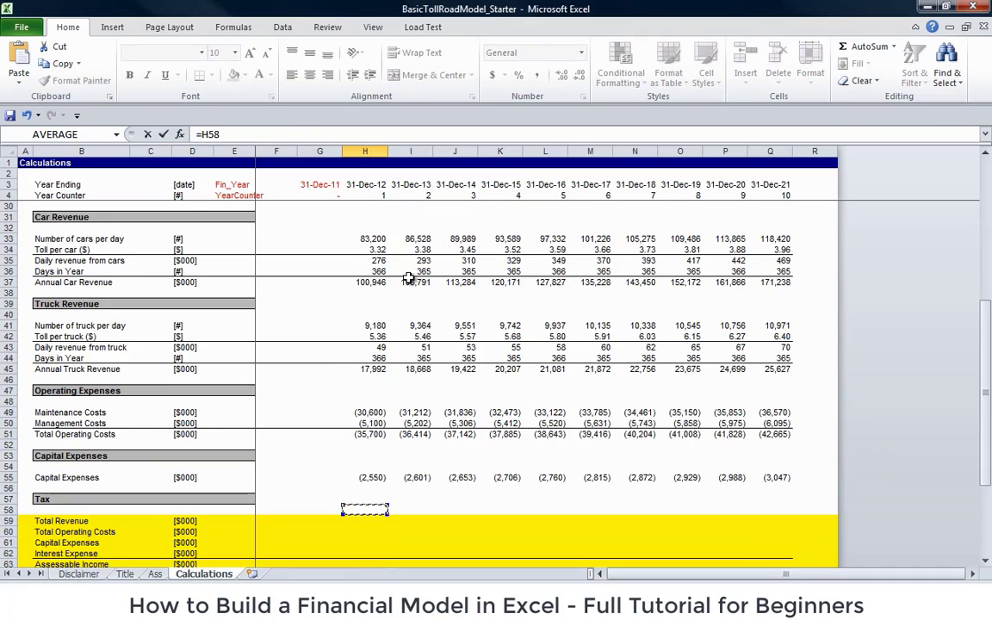
{"action": "type", "text": "+"}
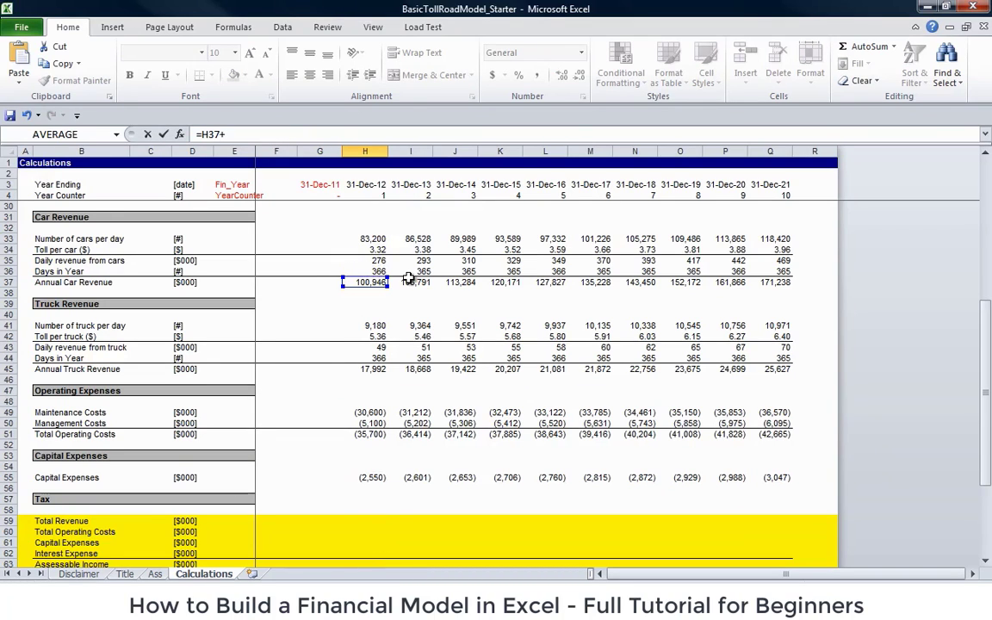
{"action": "left_click", "coordinate": [378, 368]}
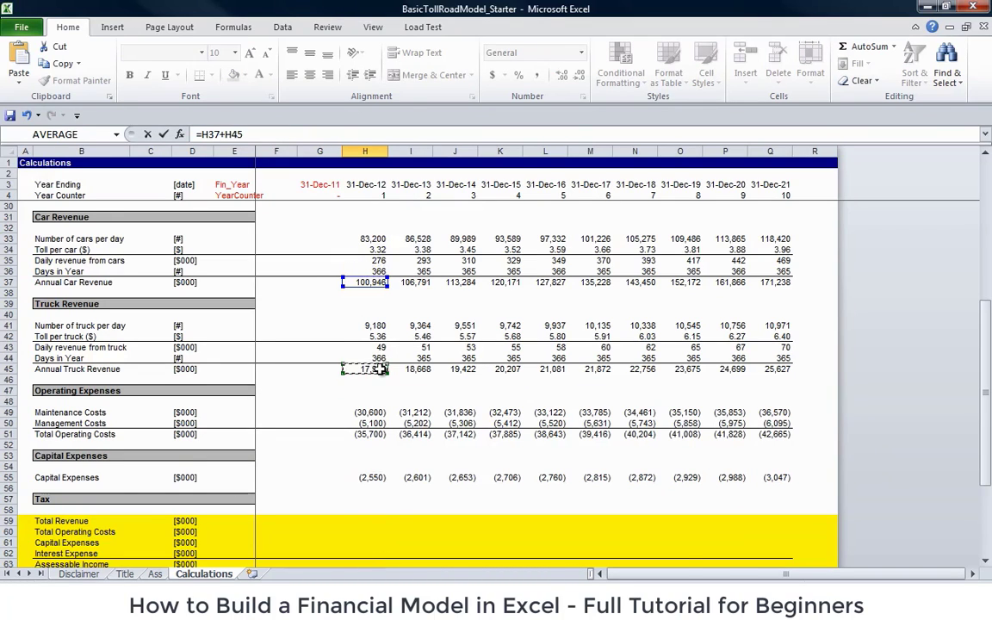
{"action": "key", "text": "Return"}
- Fill the Total Revenue formula from H8 across to Q8
{"action": "scroll", "coordinate": [379, 369], "scroll_direction": "up", "scroll_amount": 1}
{"action": "key", "text": "Up"}
{"action": "key", "text": "shift+Right"}
{"action": "key", "text": "shift+Right"}
{"action": "key", "text": "shift+Right"}
{"action": "key", "text": "shift+Right"}
{"action": "key", "text": "shift+Right"}
{"action": "key", "text": "shift+Right"}
{"action": "key", "text": "shift+Right"}
{"action": "key", "text": "shift+Right"}
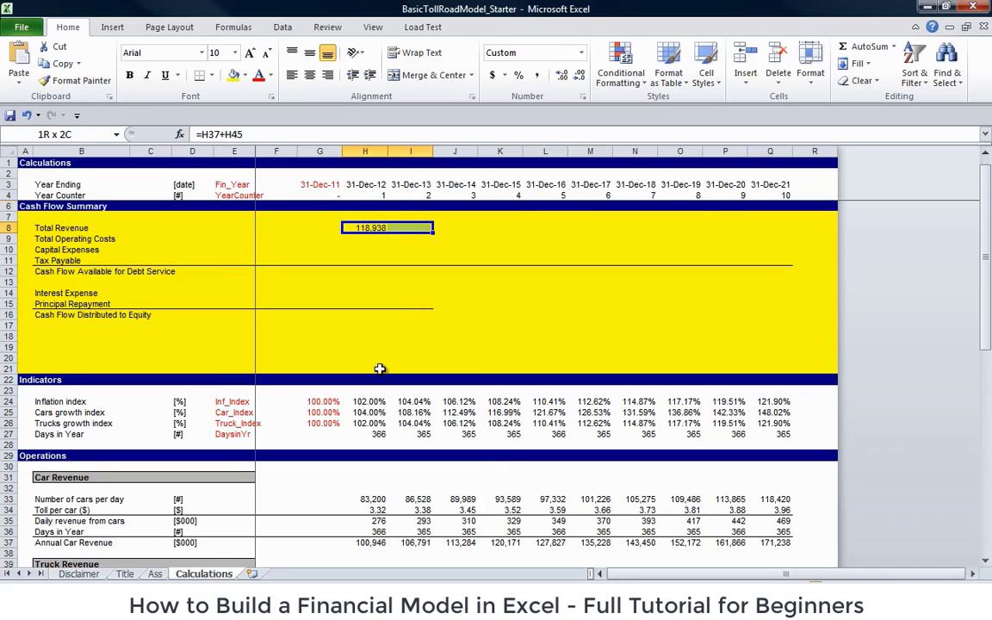
{"action": "key", "text": "shift+Right"}
- Link Total Operating Costs in H9 of the Cash Flow Summary to the operating expenses total with =H51
{"action": "key", "text": "Down"}
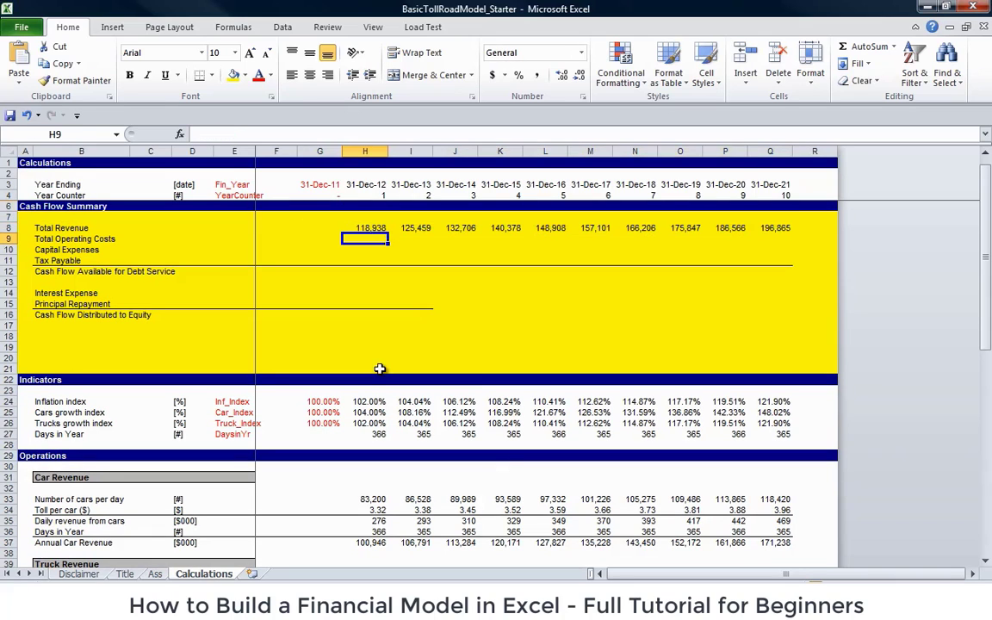
{"action": "type", "text": "="}
{"action": "key", "text": "Down"}
{"action": "key", "text": "Down"}
{"action": "key", "text": "Down"}
{"action": "key", "text": "Down"}
{"action": "key", "text": "Down"}
{"action": "key", "text": "Down"}
{"action": "key", "text": "Down"}
{"action": "key", "text": "Down"}
{"action": "key", "text": "Down"}
{"action": "key", "text": "Down"}
{"action": "key", "text": "Down"}
{"action": "key", "text": "Down"}
{"action": "key", "text": "Down"}
{"action": "key", "text": "Down"}
{"action": "key", "text": "Down"}
{"action": "key", "text": "Down"}
{"action": "key", "text": "Down"}
{"action": "key", "text": "Down"}
{"action": "key", "text": "Down"}
{"action": "key", "text": "Down"}
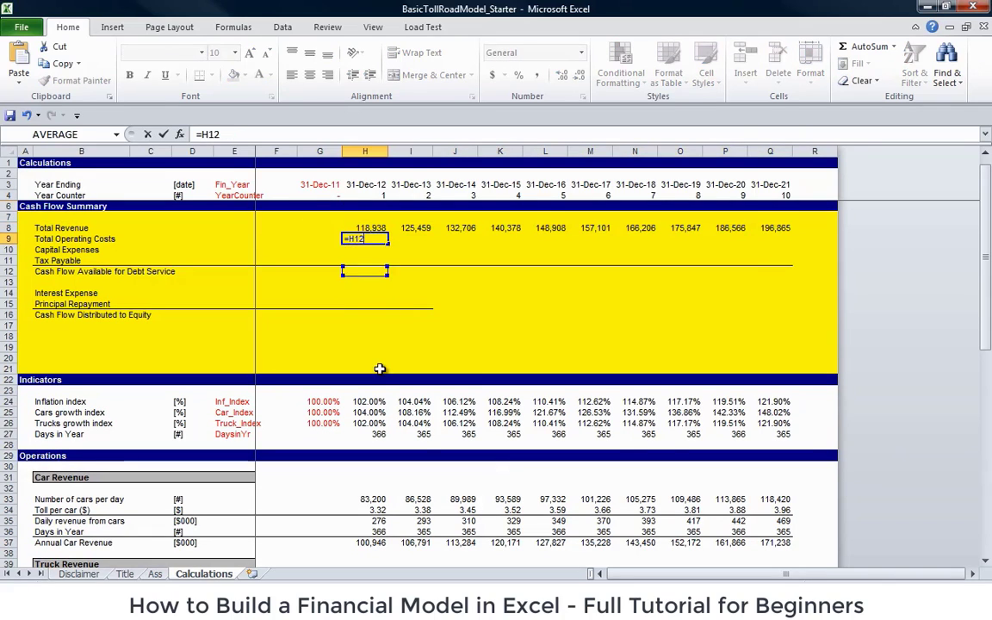
{"action": "key", "text": "Down"}
{"action": "key", "text": "Down"}
{"action": "key", "text": "Down"}
{"action": "key", "text": "Down"}
{"action": "key", "text": "Down"}
{"action": "key", "text": "Down"}
{"action": "key", "text": "Down"}
{"action": "key", "text": "Down"}
{"action": "key", "text": "Down"}
{"action": "key", "text": "Down"}
{"action": "key", "text": "Down"}
{"action": "key", "text": "Down"}
{"action": "key", "text": "Down"}
{"action": "key", "text": "Down"}
{"action": "key", "text": "Down"}
{"action": "key", "text": "Down"}
{"action": "key", "text": "Down"}
{"action": "key", "text": "Down"}
{"action": "key", "text": "Down"}
{"action": "key", "text": "Down"}
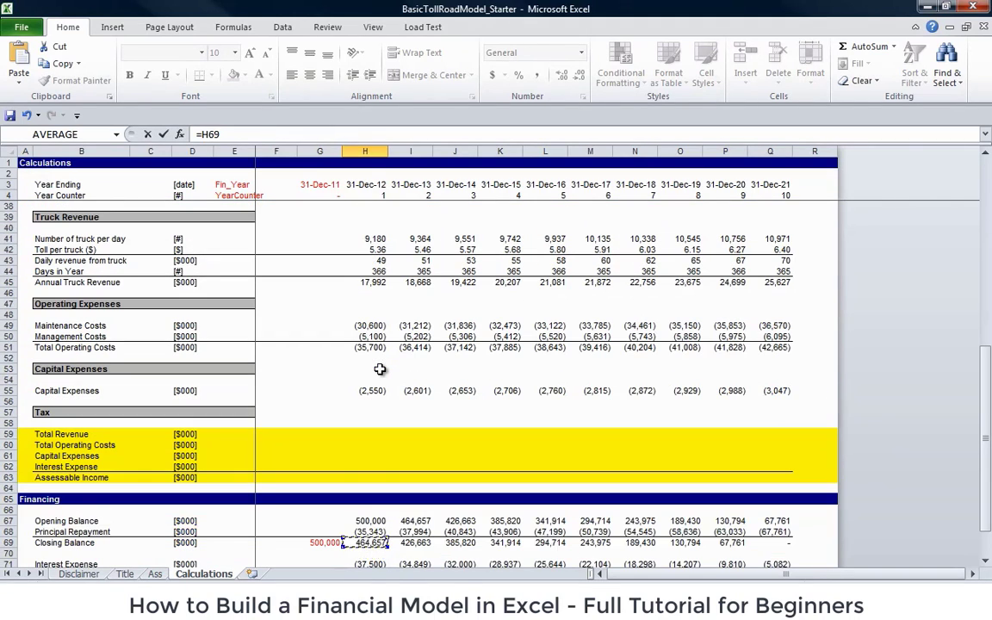
{"action": "key", "text": "Up"}
{"action": "key", "text": "Up"}
{"action": "key", "text": "Up"}
{"action": "key", "text": "Up"}
{"action": "key", "text": "Up"}
{"action": "key", "text": "Up"}
{"action": "key", "text": "Up"}
{"action": "key", "text": "Up"}
{"action": "key", "text": "Up"}
{"action": "key", "text": "Up"}
{"action": "key", "text": "Up"}
{"action": "key", "text": "Return"}
{"action": "key", "text": "Up"}
{"action": "key", "text": "Up"}
{"action": "key", "text": "Up"}
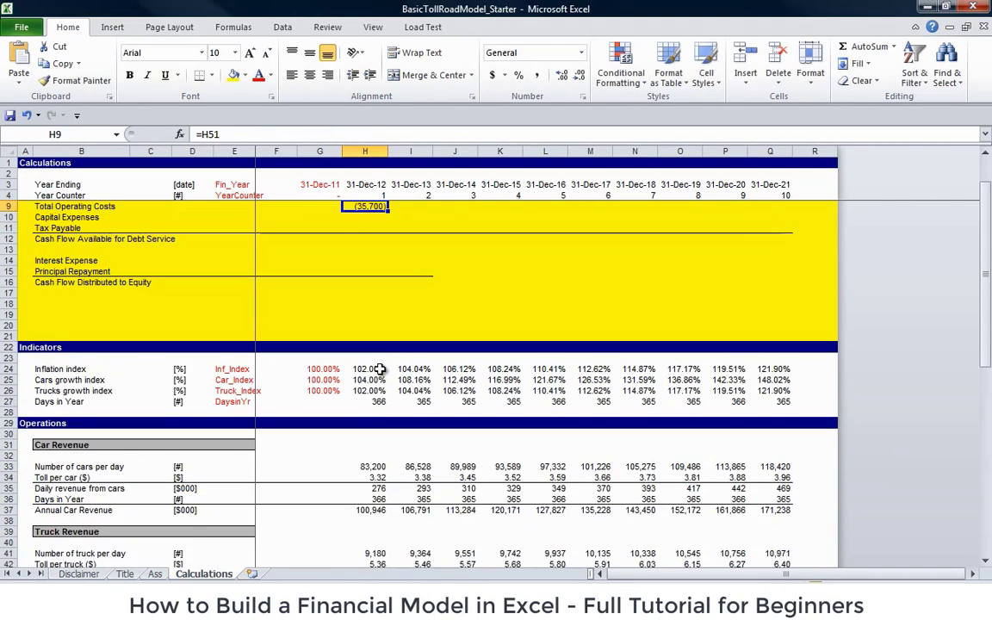
- Link Capital Expenses in H10 of the Cash Flow Summary to the Capital Expenses calculation with =H55
{"action": "key", "text": "Down"}
{"action": "key", "text": "Down"}
{"action": "key", "text": "Down"}
{"action": "type", "text": "="}
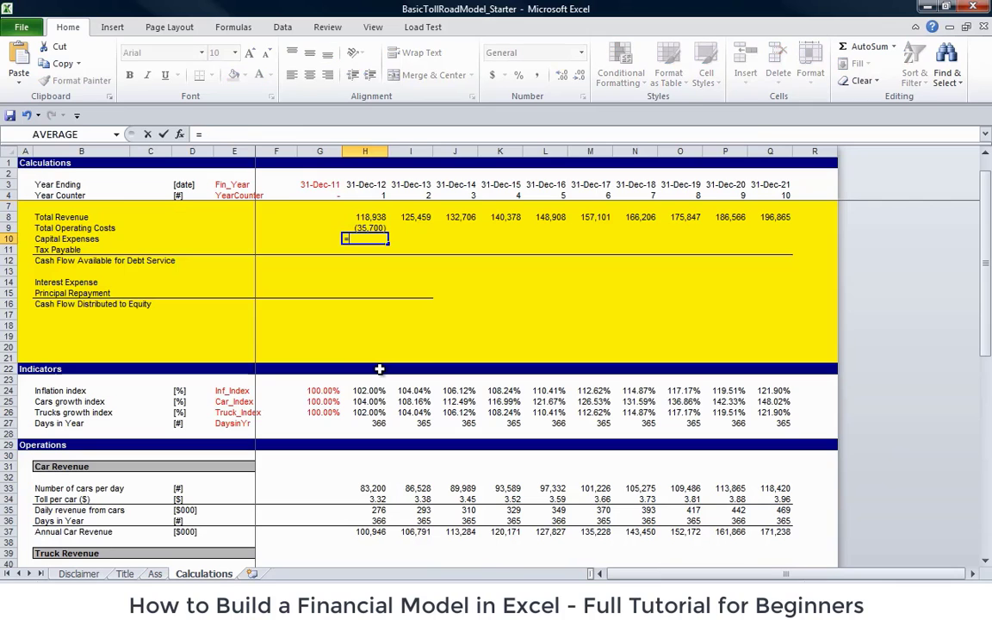
{"action": "key", "text": "Down"}
{"action": "key", "text": "Down"}
{"action": "key", "text": "Down"}
{"action": "key", "text": "Down"}
{"action": "key", "text": "Down"}
{"action": "key", "text": "Down"}
{"action": "key", "text": "Down"}
{"action": "key", "text": "Down"}
{"action": "key", "text": "Down"}
{"action": "key", "text": "Down"}
{"action": "key", "text": "Down"}
{"action": "key", "text": "Down"}
{"action": "key", "text": "Down"}
{"action": "key", "text": "Down"}
{"action": "key", "text": "Down"}
{"action": "key", "text": "Down"}
{"action": "key", "text": "Down"}
{"action": "key", "text": "Down"}
{"action": "key", "text": "Down"}
{"action": "key", "text": "Down"}
{"action": "key", "text": "Down"}
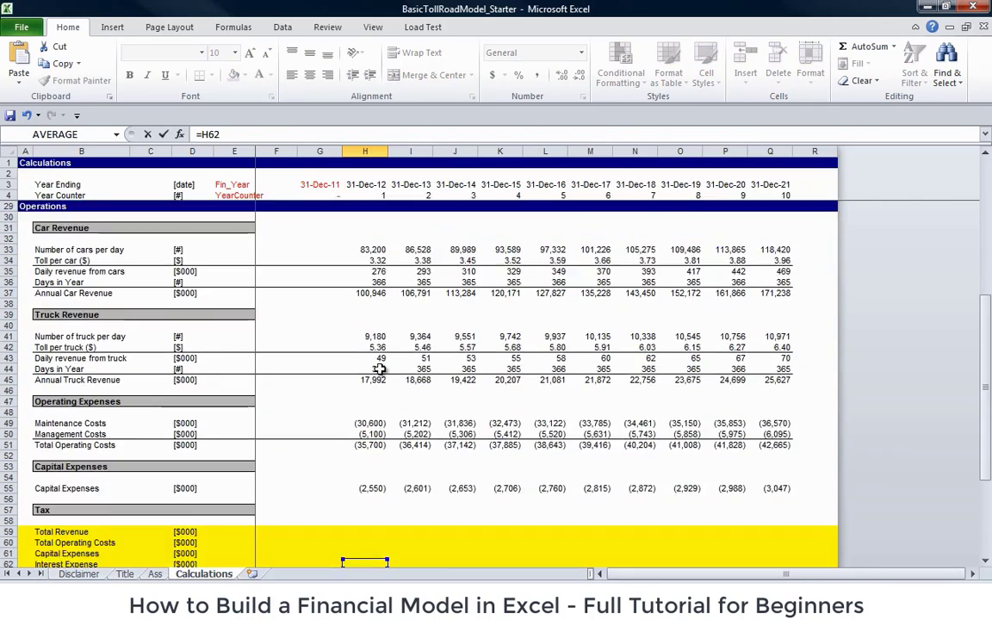
{"action": "key", "text": "Up"}
{"action": "key", "text": "Up"}
{"action": "key", "text": "Up"}
{"action": "key", "text": "Up"}
{"action": "key", "text": "Up"}
{"action": "key", "text": "Up"}
{"action": "key", "text": "Up"}
{"action": "key", "text": "Up"}
{"action": "key", "text": "Up"}
{"action": "key", "text": "Up"}
{"action": "key", "text": "Up"}
{"action": "key", "text": "Up"}
{"action": "key", "text": "Up"}
{"action": "key", "text": "Up"}
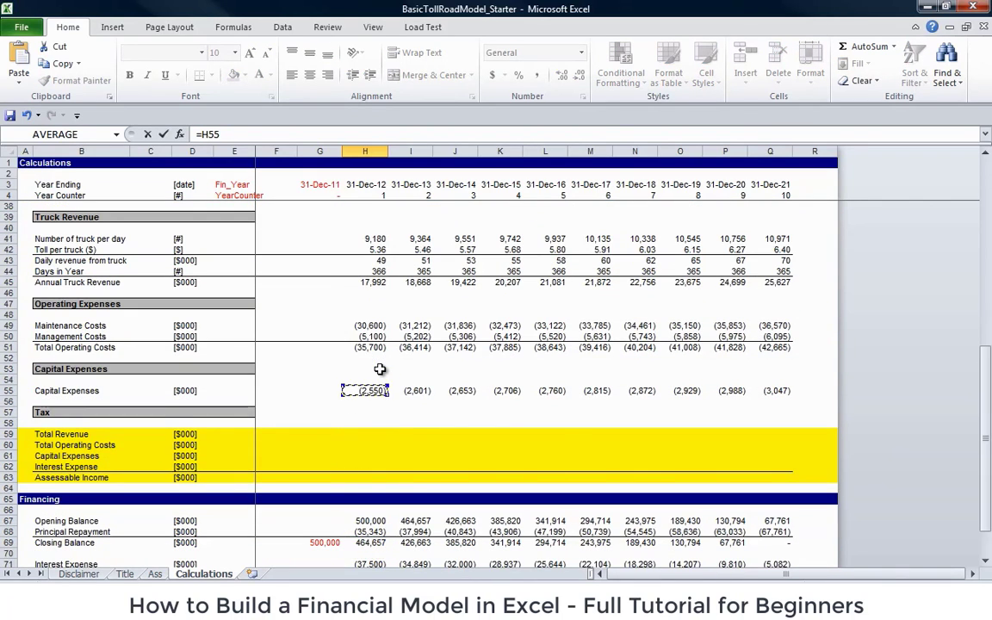
{"action": "key", "text": "Return"}
- Shade the entire Tax Payable row (row 11) of the Cash Flow Summary grey
{"action": "key", "text": "Up"}
{"action": "key", "text": "Down"}
{"action": "key", "text": "Down"}
{"action": "key", "text": "Down"}
{"action": "key", "text": "Down"}
{"action": "key", "text": "Down"}
{"action": "key", "text": "Down"}
{"action": "key", "text": "Down"}
{"action": "key", "text": "Down"}
{"action": "key", "text": "Down"}
{"action": "key", "text": "Down"}
{"action": "key", "text": "Down"}
{"action": "key", "text": "Down"}
{"action": "key", "text": "Down"}
{"action": "key", "text": "Down"}
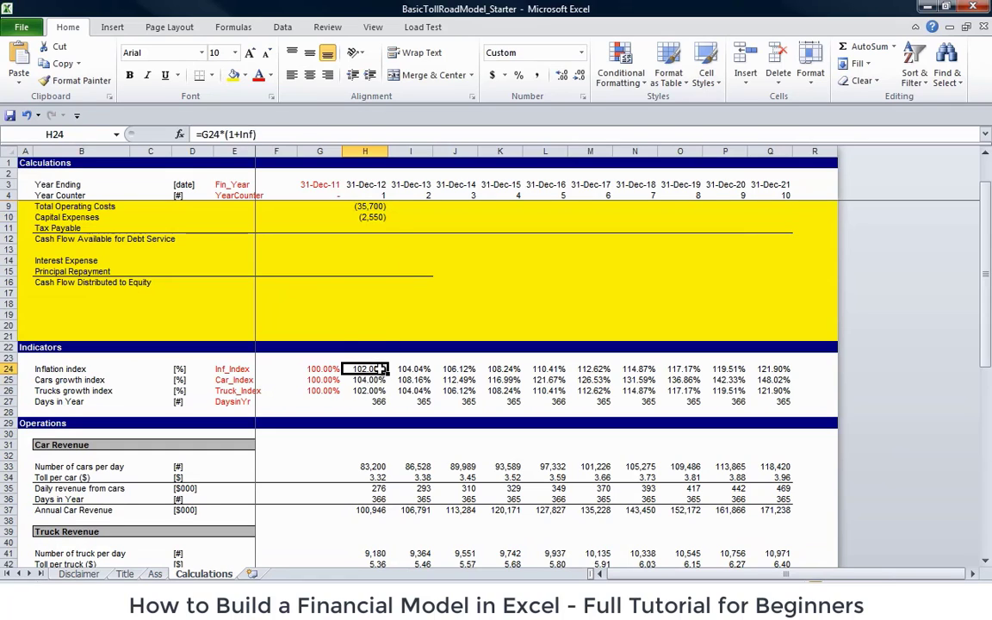
{"action": "key", "text": "Up"}
{"action": "key", "text": "Up"}
{"action": "key", "text": "Up"}
{"action": "key", "text": "Up"}
{"action": "key", "text": "Up"}
{"action": "key", "text": "Up"}
{"action": "key", "text": "Up"}
{"action": "key", "text": "Up"}
{"action": "key", "text": "Up"}
{"action": "key", "text": "Up"}
{"action": "key", "text": "Up"}
{"action": "key", "text": "Up"}
{"action": "key", "text": "Up"}
{"action": "key", "text": "Up"}
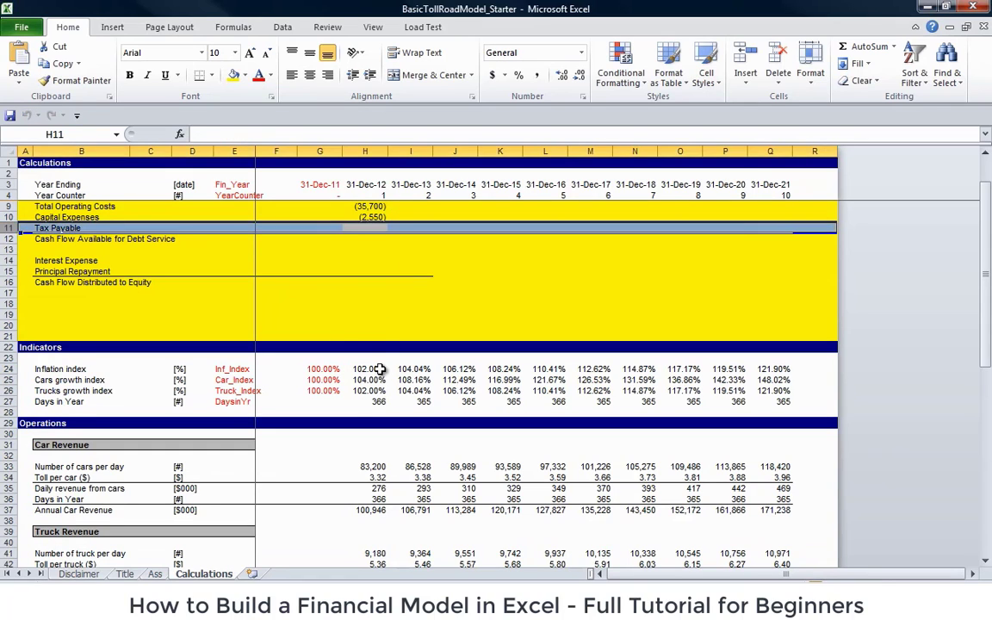
- Fill the Total Operating Costs and Capital Expenses formulas from H9:H10 across to column Q
{"action": "scroll", "coordinate": [380, 368], "scroll_direction": "up", "scroll_amount": 1}
{"action": "key", "text": "Up"}
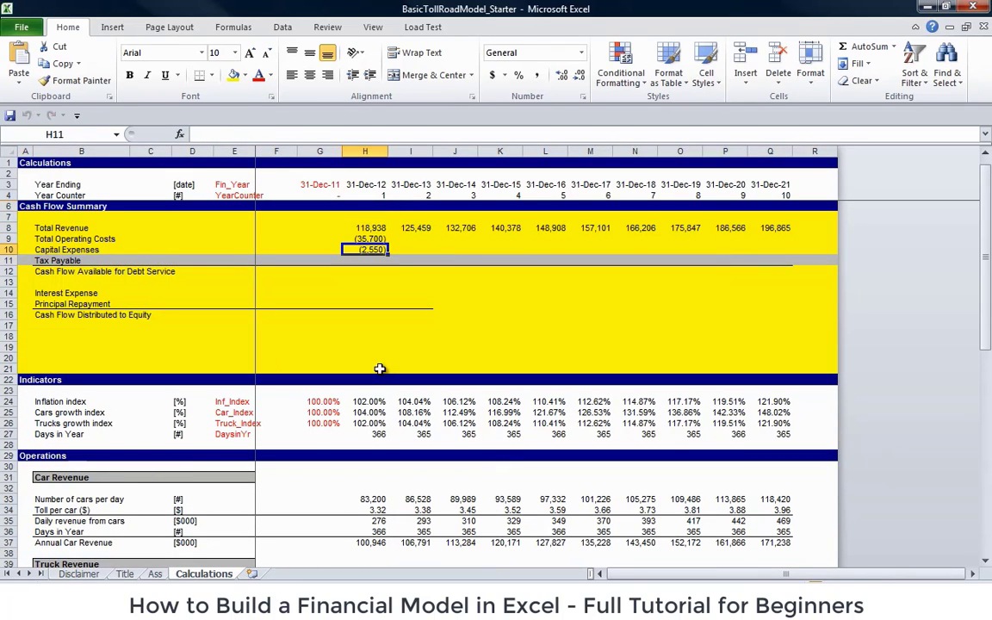
{"action": "key", "text": "shift+Down"}
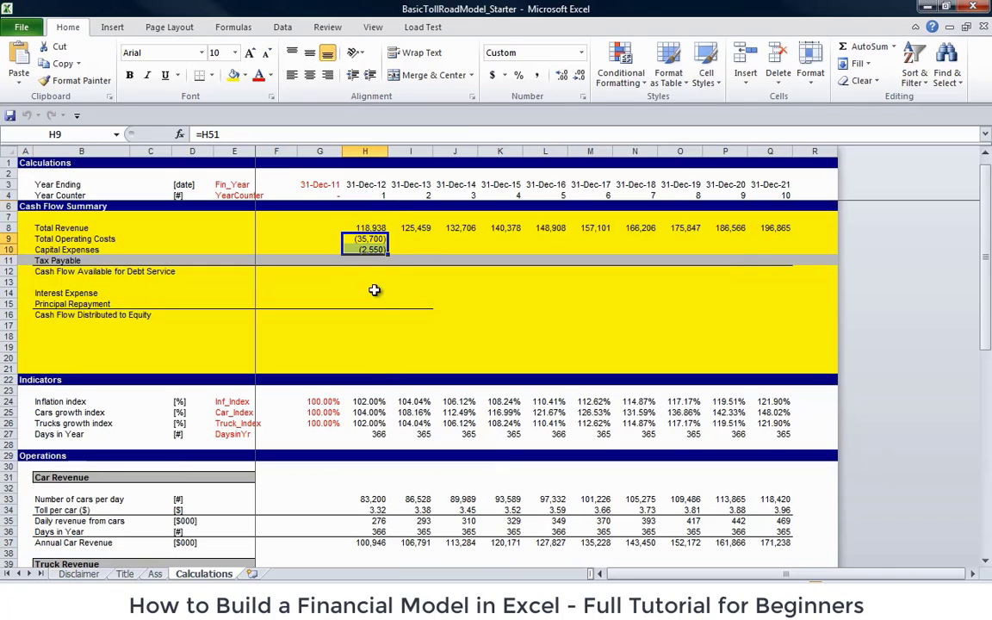
{"action": "left_click_drag", "start_coordinate": [462, 247], "coordinate": [775, 248]}
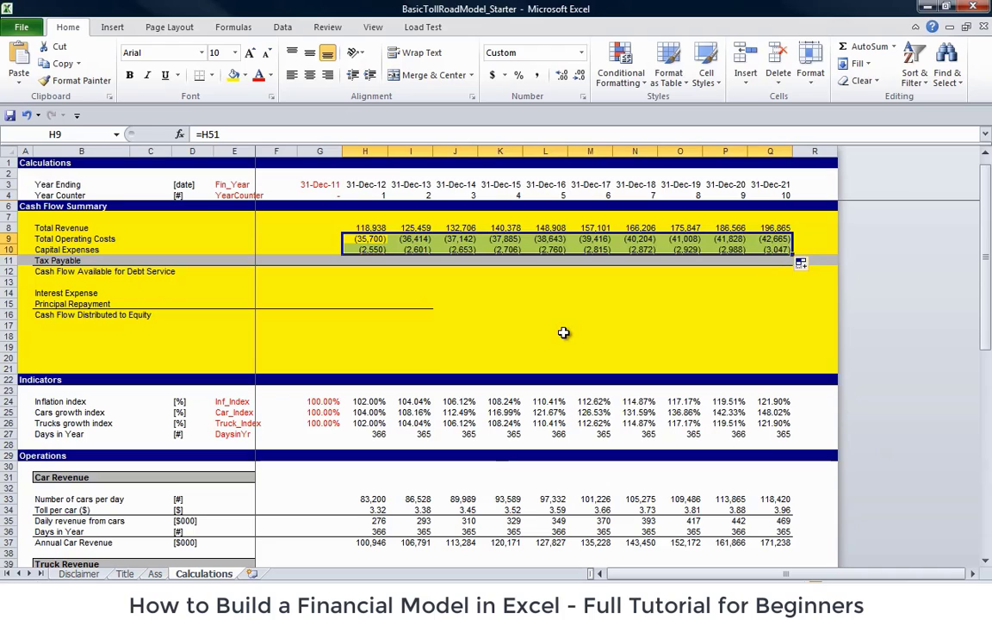
- Enter =SUM(H8:H11) in H12 to calculate Cash Flow Available for Debt Service
{"action": "key", "text": "Down"}
{"action": "key", "text": "Down"}
{"action": "key", "text": "Down"}
{"action": "key", "text": "alt+equal"}
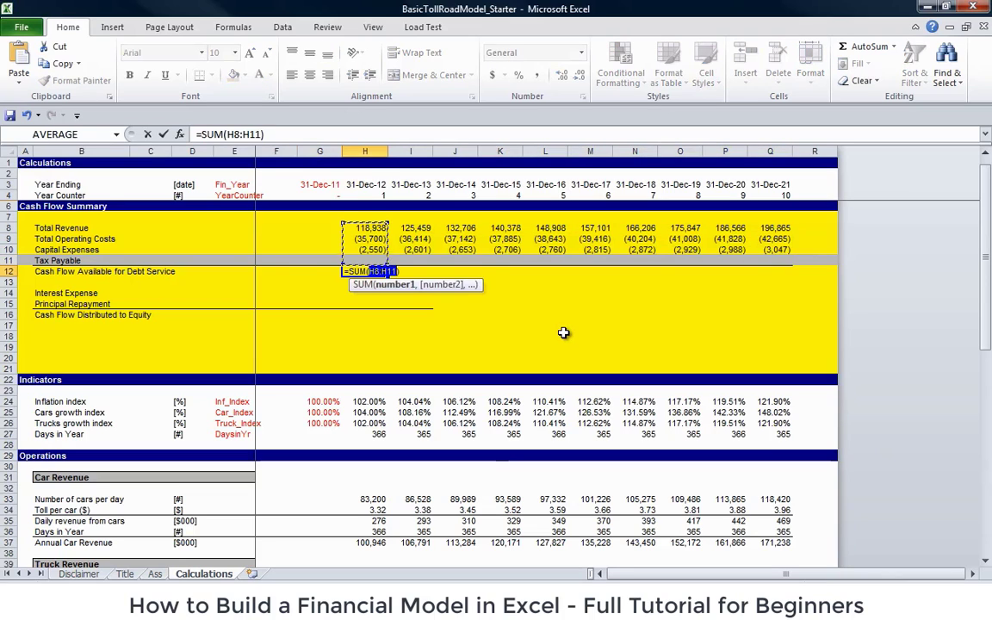
{"action": "key", "text": "Return"}
- Fill the Cash Flow Available for Debt Service formula from H12 across to Q12
{"action": "key", "text": "Up"}
{"action": "key", "text": "shift+Right"}
{"action": "key", "text": "shift+Right"}
{"action": "key", "text": "shift+Right"}
{"action": "key", "text": "shift+Right"}
{"action": "key", "text": "shift+Right"}
{"action": "key", "text": "shift+Right"}
{"action": "key", "text": "shift+Right"}
{"action": "key", "text": "shift+Right"}
{"action": "key", "text": "shift+Right"}
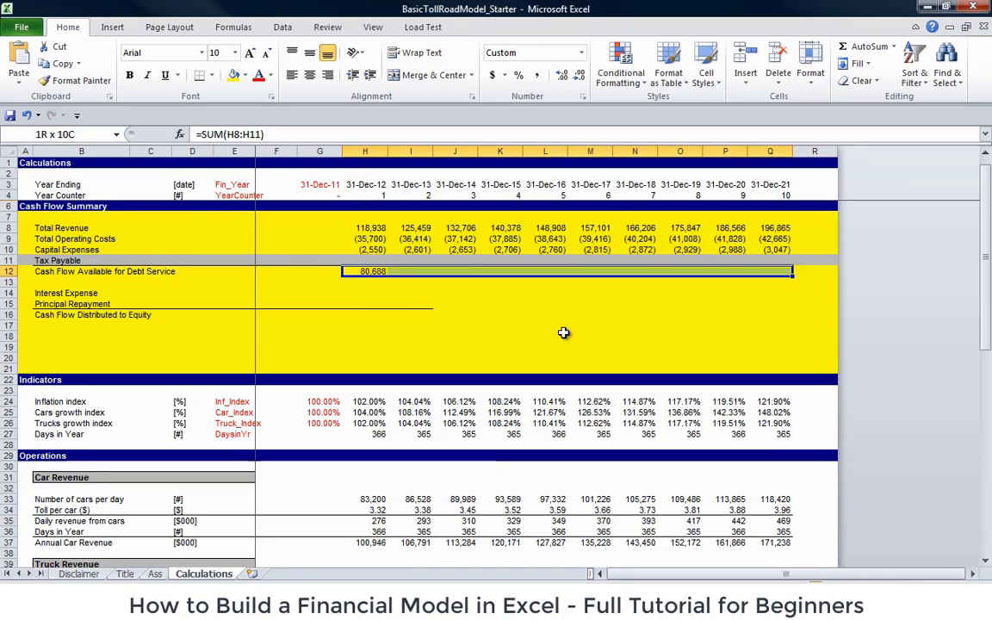
{"action": "key", "text": "ctrl+r"}
{"action": "key", "text": "Left"}
{"action": "key", "text": "Left"}
{"action": "key", "text": "Left"}
{"action": "key", "text": "Left"}
{"action": "key", "text": "Left"}
{"action": "key", "text": "Left"}
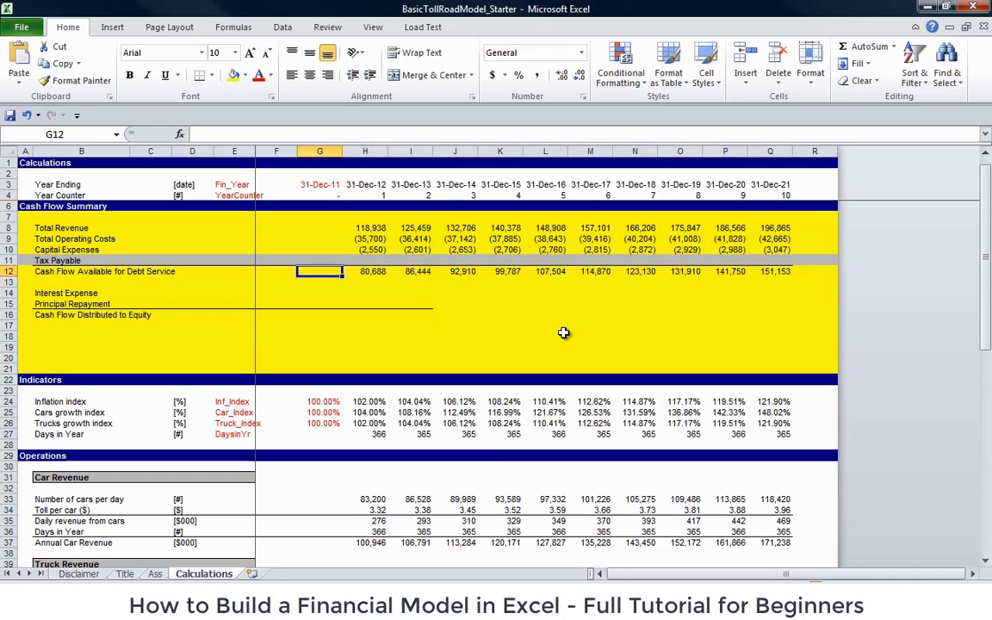
{"action": "key", "text": "Right"}
{"action": "key", "text": "Right"}
{"action": "key", "text": "Right"}
{"action": "key", "text": "Right"}
{"action": "key", "text": "Left"}
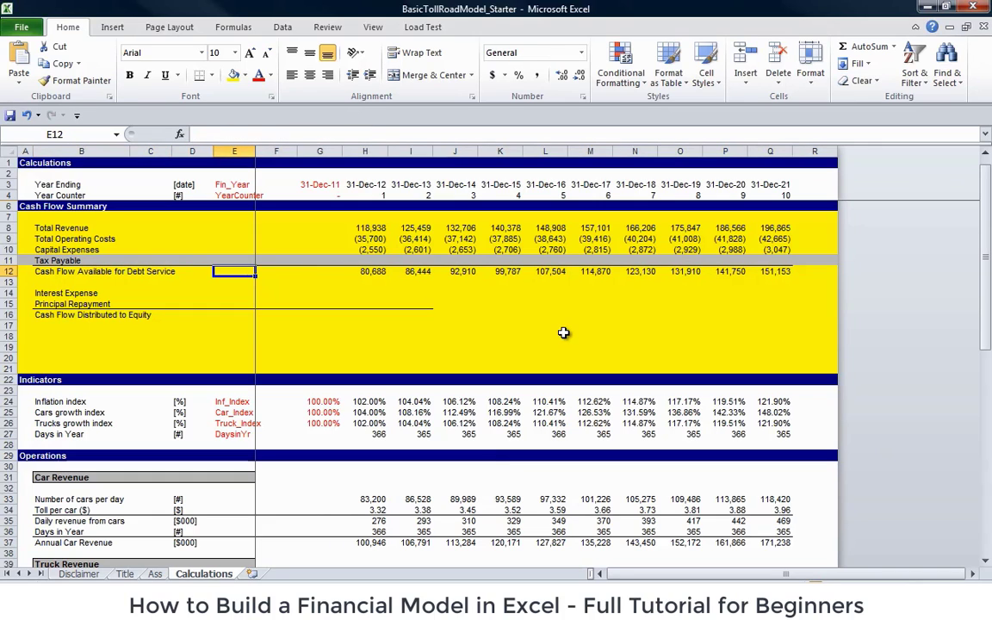
- Label cell E12 CFADS and define the name CFADS for the entire Cash Flow Available for Debt Service row (row 12)
{"action": "type", "text": "CFADS"}
{"action": "key", "text": "ctrl+Return"}
{"action": "key", "text": "shift+space"}
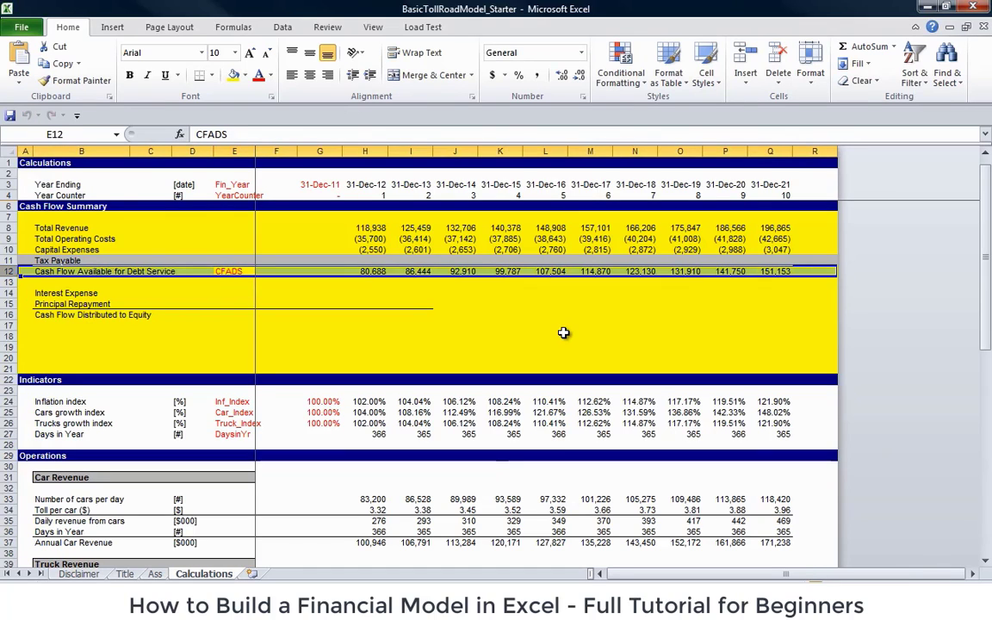
{"action": "key", "text": "ctrl+F3"}
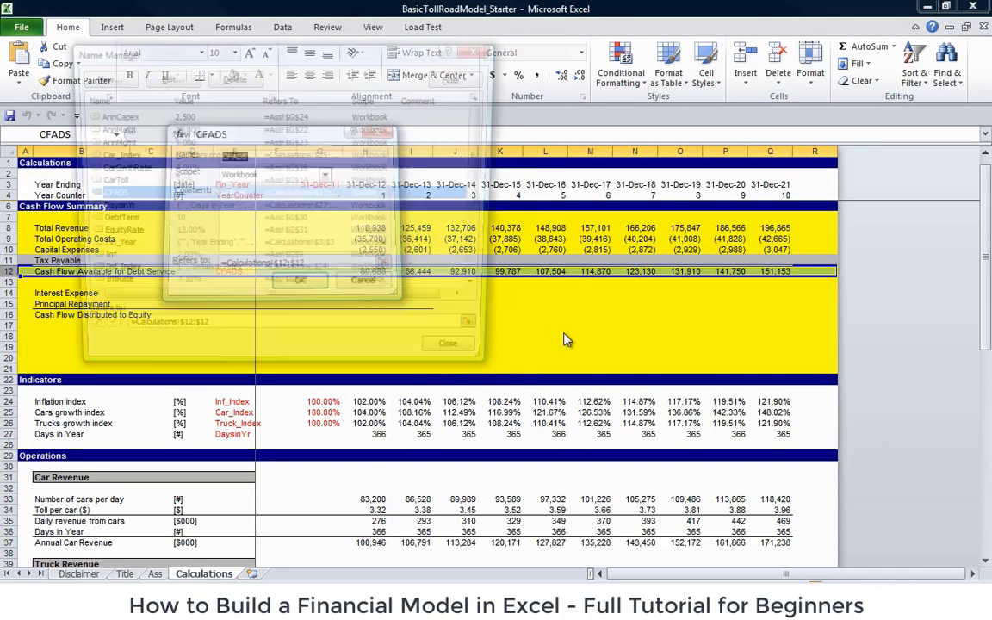
{"action": "key", "text": "Escape"}
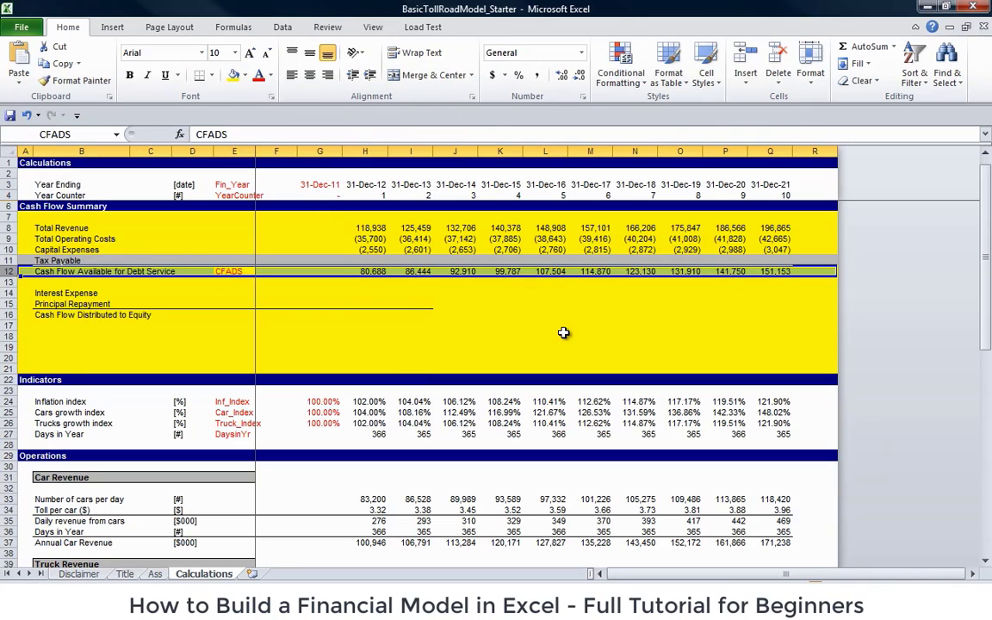
- Link Interest Expense in H14 of the Cash Flow Summary to the 31-Dec-12 Interest Expense in the Financing section (H71)
{"action": "key", "text": "Down"}
{"action": "key", "text": "Down"}
{"action": "key", "text": "Down"}
{"action": "key", "text": "Down"}
{"action": "key", "text": "Down"}
{"action": "key", "text": "Down"}
{"action": "key", "text": "Up"}
{"action": "key", "text": "Up"}
{"action": "key", "text": "Up"}
{"action": "key", "text": "Up"}
{"action": "key", "text": "Right"}
{"action": "key", "text": "Right"}
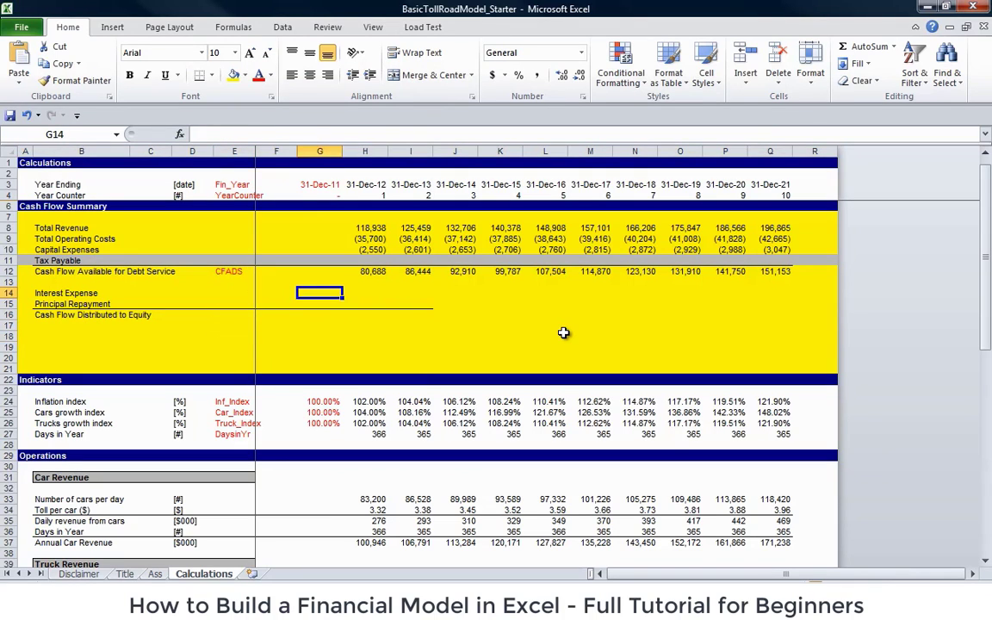
{"action": "key", "text": "Right"}
{"action": "type", "text": "="}
{"action": "key", "text": "Down"}
{"action": "key", "text": "Down"}
{"action": "key", "text": "Down"}
{"action": "key", "text": "Down"}
{"action": "key", "text": "Down"}
{"action": "key", "text": "Down"}
{"action": "key", "text": "Down"}
{"action": "key", "text": "Down"}
{"action": "key", "text": "Down"}
{"action": "key", "text": "Down"}
{"action": "key", "text": "Down"}
{"action": "key", "text": "Down"}
{"action": "key", "text": "Down"}
{"action": "key", "text": "Down"}
{"action": "key", "text": "Down"}
{"action": "key", "text": "Down"}
{"action": "key", "text": "Down"}
{"action": "key", "text": "Down"}
{"action": "key", "text": "Down"}
{"action": "key", "text": "Down"}
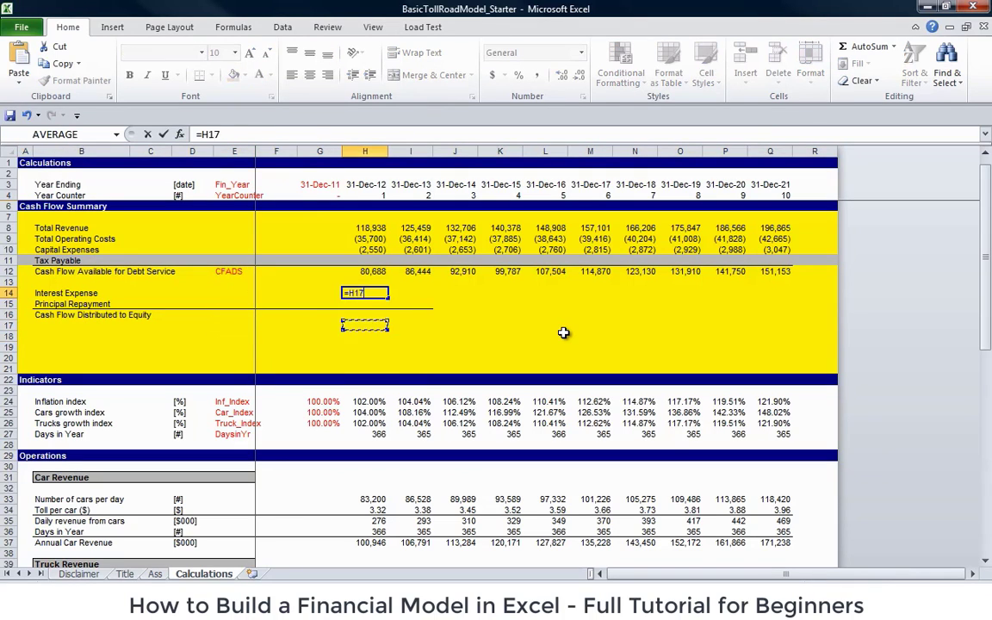
{"action": "key", "text": "Down"}
{"action": "key", "text": "Down"}
{"action": "key", "text": "Down"}
{"action": "key", "text": "Down"}
{"action": "key", "text": "Down"}
{"action": "key", "text": "Down"}
{"action": "key", "text": "Down"}
{"action": "key", "text": "Down"}
{"action": "key", "text": "Down"}
{"action": "key", "text": "Down"}
{"action": "key", "text": "Down"}
{"action": "key", "text": "Down"}
{"action": "key", "text": "Down"}
{"action": "key", "text": "Down"}
{"action": "key", "text": "Down"}
{"action": "key", "text": "Down"}
{"action": "key", "text": "Down"}
{"action": "key", "text": "Down"}
{"action": "key", "text": "Down"}
{"action": "key", "text": "Down"}
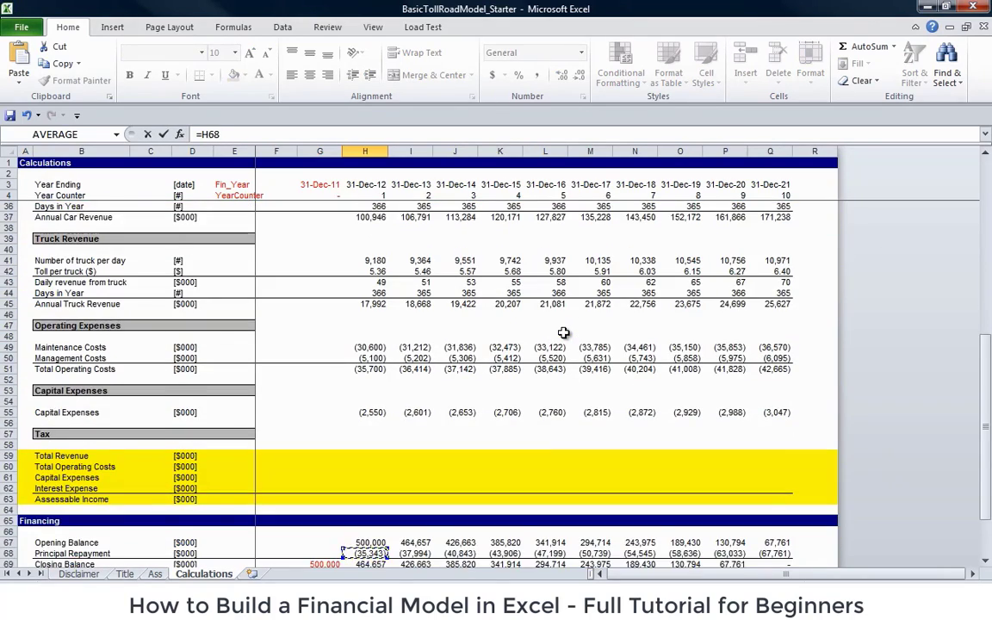
{"action": "key", "text": "Up"}
{"action": "key", "text": "Up"}
{"action": "key", "text": "Up"}
{"action": "key", "text": "Up"}
{"action": "key", "text": "Up"}
{"action": "key", "text": "Up"}
{"action": "key", "text": "Up"}
{"action": "key", "text": "Up"}
{"action": "key", "text": "Up"}
{"action": "key", "text": "Up"}
{"action": "key", "text": "Up"}
{"action": "key", "text": "Up"}
{"action": "key", "text": "Up"}
{"action": "key", "text": "Up"}
{"action": "key", "text": "Up"}
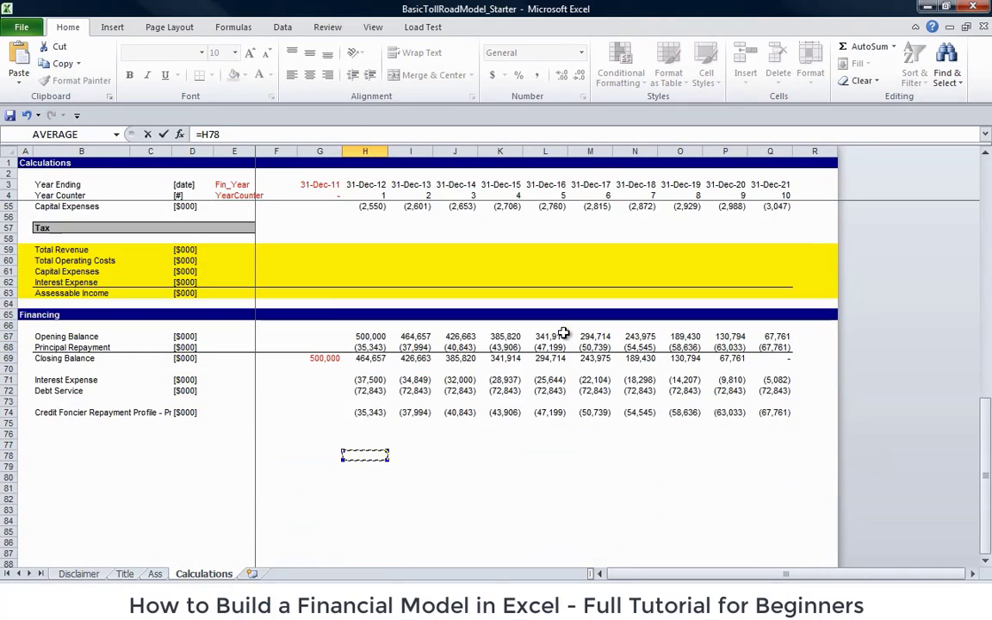
{"action": "key", "text": "Return"}
- Link Principal Repayment in H15 of the Cash Flow Summary to the 31-Dec-12 Principal Repayment in the Financing section (H68)
{"action": "key", "text": "Up"}
{"action": "key", "text": "Up"}
{"action": "key", "text": "Up"}
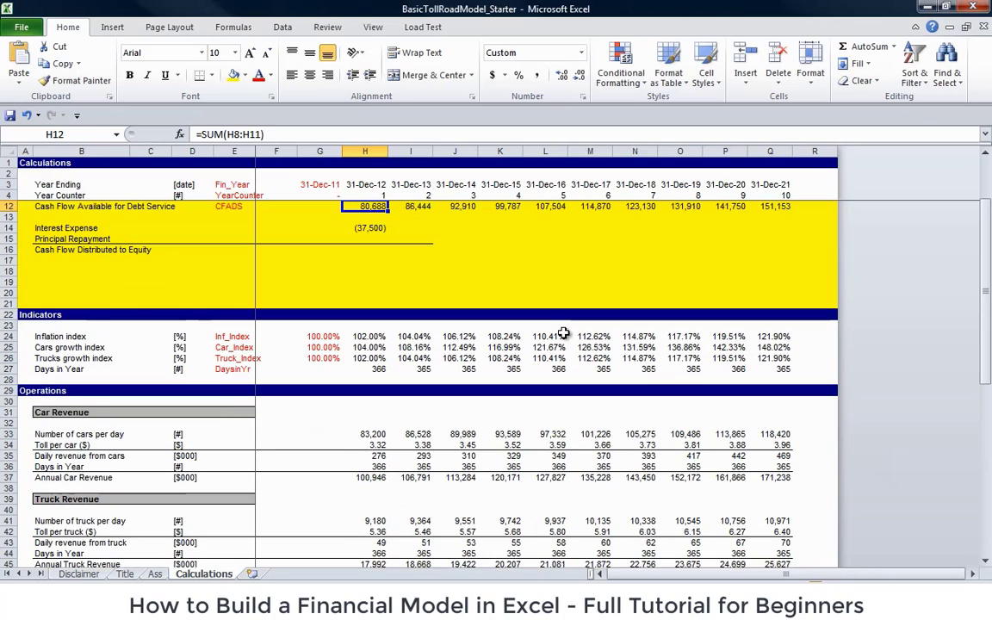
{"action": "key", "text": "Down"}
{"action": "key", "text": "Down"}
{"action": "key", "text": "Down"}
{"action": "type", "text": "="}
{"action": "key", "text": "Down"}
{"action": "key", "text": "Down"}
{"action": "key", "text": "Down"}
{"action": "key", "text": "Down"}
{"action": "key", "text": "Down"}
{"action": "key", "text": "Down"}
{"action": "key", "text": "Down"}
{"action": "key", "text": "Down"}
{"action": "key", "text": "Down"}
{"action": "key", "text": "Down"}
{"action": "key", "text": "Down"}
{"action": "key", "text": "Down"}
{"action": "key", "text": "Down"}
{"action": "key", "text": "Down"}
{"action": "key", "text": "Down"}
{"action": "key", "text": "Down"}
{"action": "key", "text": "Down"}
{"action": "key", "text": "Down"}
{"action": "key", "text": "Down"}
{"action": "key", "text": "Down"}
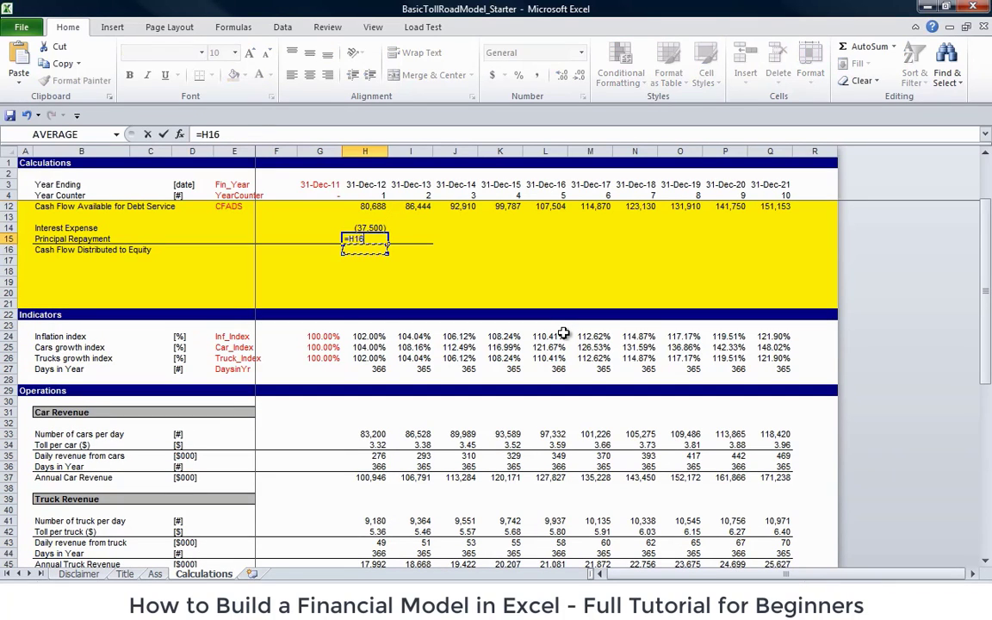
{"action": "key", "text": "Down"}
{"action": "key", "text": "Down"}
{"action": "key", "text": "Down"}
{"action": "key", "text": "Down"}
{"action": "key", "text": "Down"}
{"action": "key", "text": "Down"}
{"action": "key", "text": "Down"}
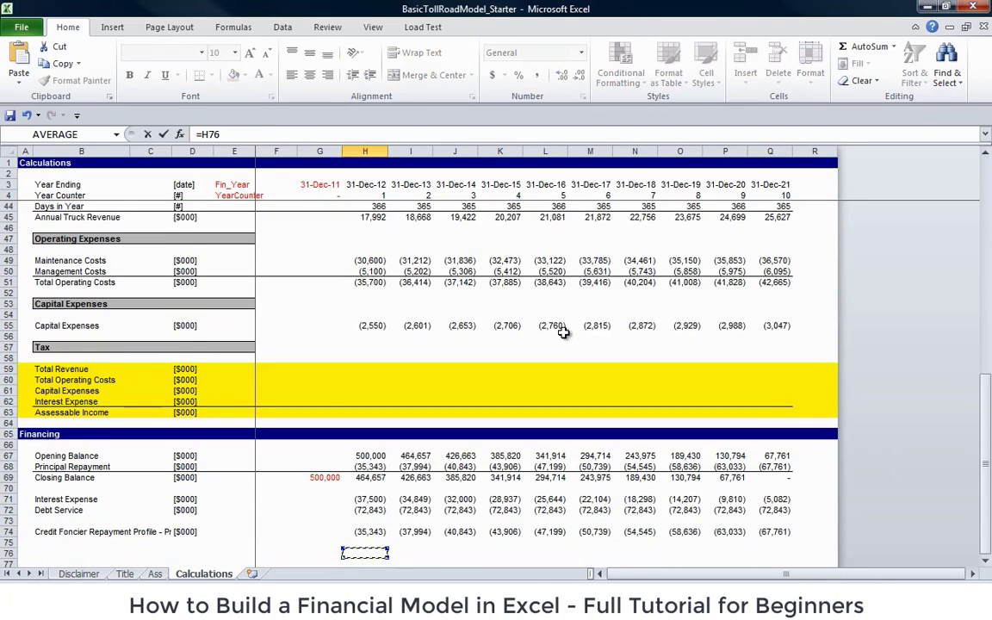
{"action": "key", "text": "Up"}
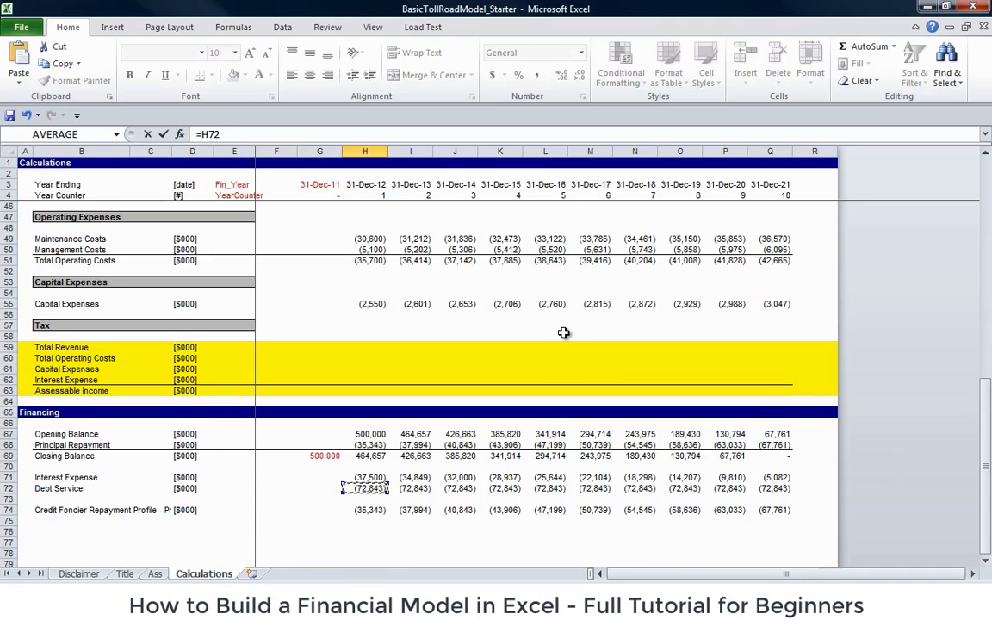
{"action": "key", "text": "Up"}
{"action": "key", "text": "Up"}
{"action": "key", "text": "Up"}
{"action": "key", "text": "Up"}
{"action": "key", "text": "Return"}
- Enter =SUM(H12,H14:H15) in H16 to calculate Cash Flow Distributed to Equity for 31-Dec-12
{"action": "key", "text": "Up"}
{"action": "key", "text": "Up"}
{"action": "key", "text": "ctrl+Up"}
{"action": "key", "text": "ctrl+Up"}
{"action": "key", "text": "ctrl+Up"}
{"action": "key", "text": "ctrl+Up"}
{"action": "key", "text": "ctrl+Up"}
{"action": "key", "text": "ctrl+Up"}
{"action": "key", "text": "Down"}
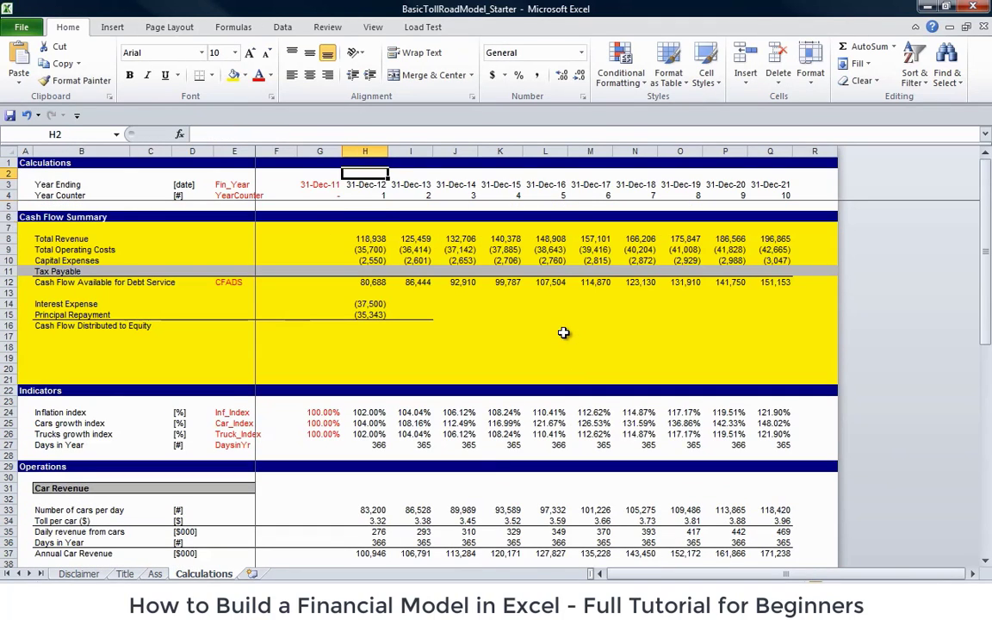
{"action": "key", "text": "Down"}
{"action": "key", "text": "Down"}
{"action": "key", "text": "Down"}
{"action": "key", "text": "Down"}
{"action": "key", "text": "Down"}
{"action": "key", "text": "Down"}
{"action": "key", "text": "Down"}
{"action": "key", "text": "Down"}
{"action": "key", "text": "Down"}
{"action": "key", "text": "Down"}
{"action": "key", "text": "Down"}
{"action": "key", "text": "Down"}
{"action": "key", "text": "Down"}
{"action": "key", "text": "Down"}
{"action": "key", "text": "Down"}
{"action": "key", "text": "Up"}
{"action": "type", "text": "="}
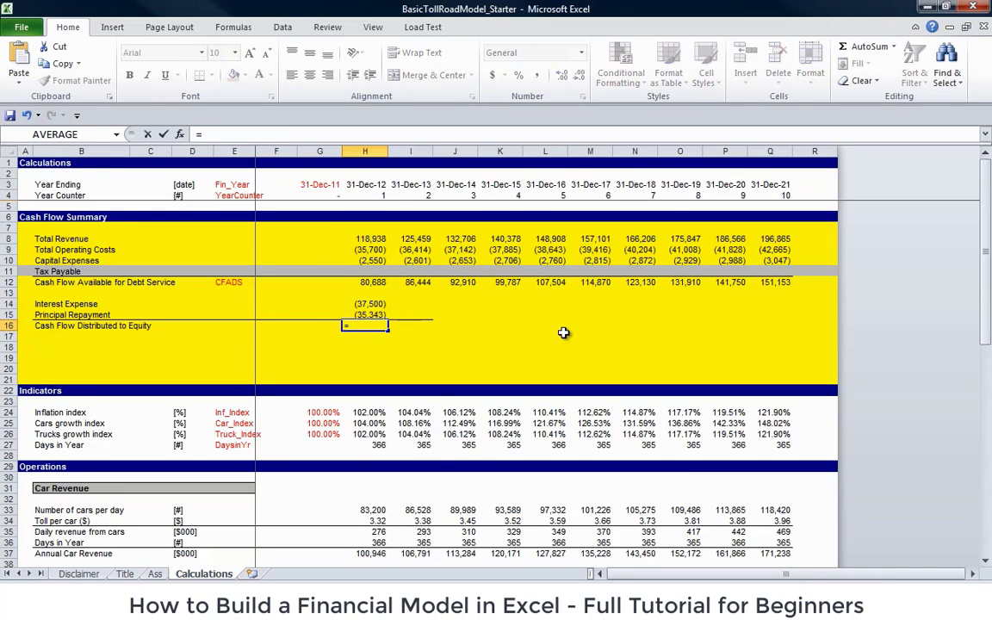
{"action": "type", "text": "sum("}
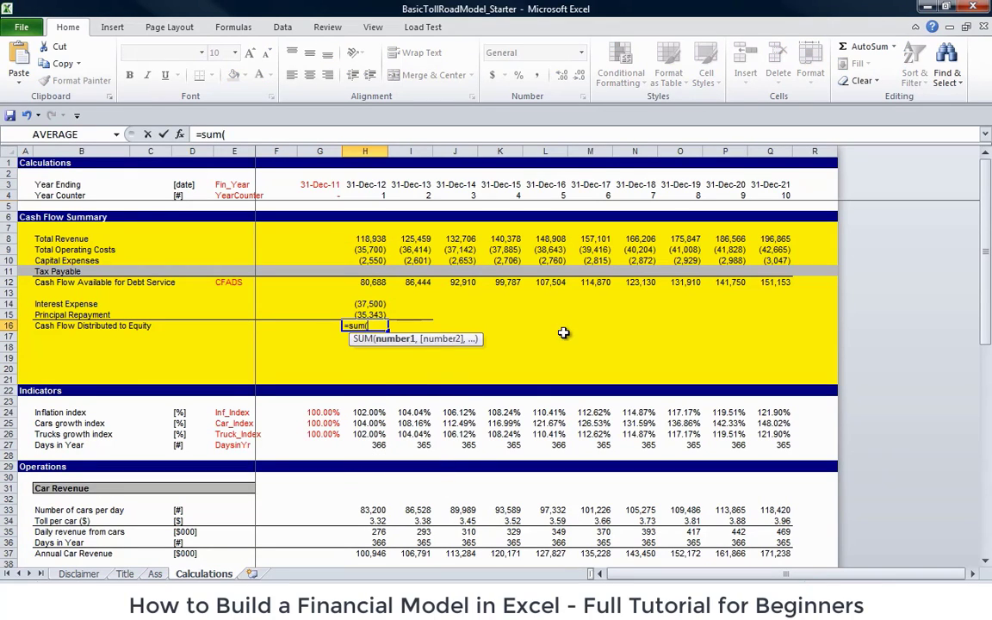
{"action": "key", "text": "Up"}
{"action": "key", "text": "Up"}
{"action": "key", "text": "Up"}
{"action": "key", "text": "Up"}
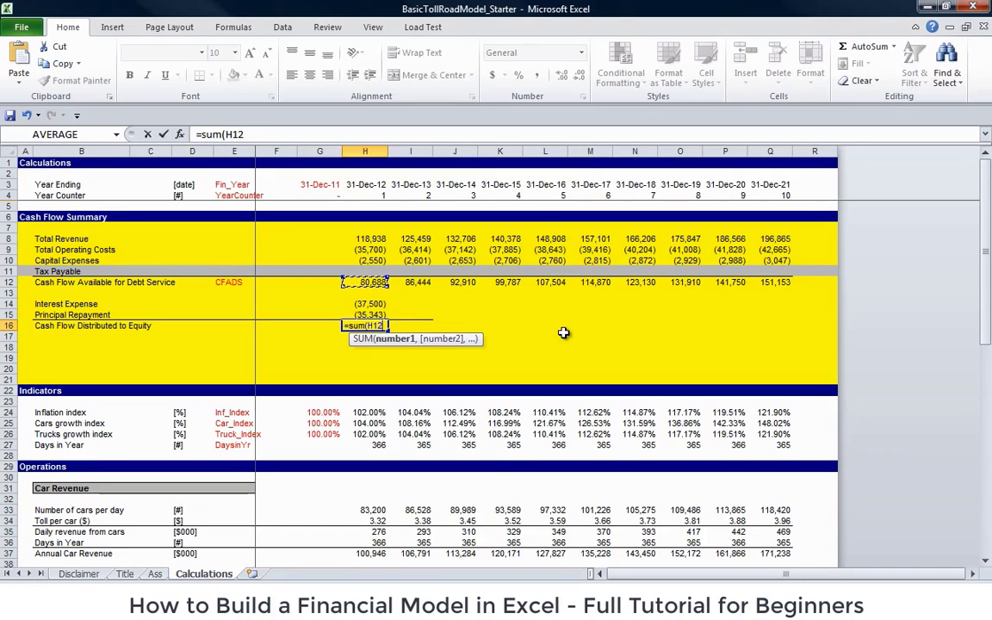
{"action": "type", "text": ","}
{"action": "key", "text": "Up"}
{"action": "key", "text": "Up"}
{"action": "key", "text": "shift+Down"}
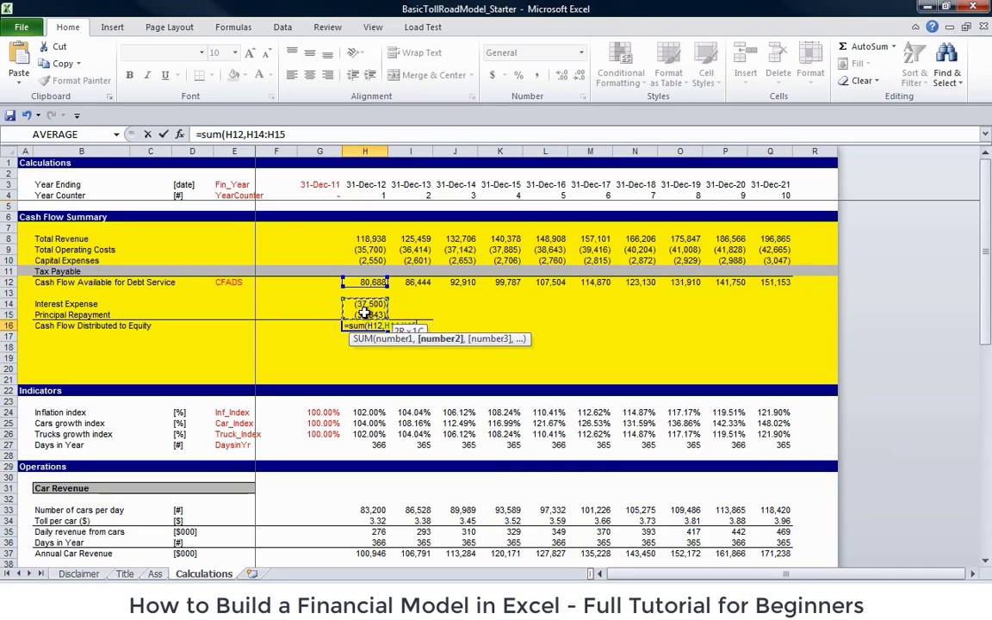
{"action": "key", "text": "Return"}
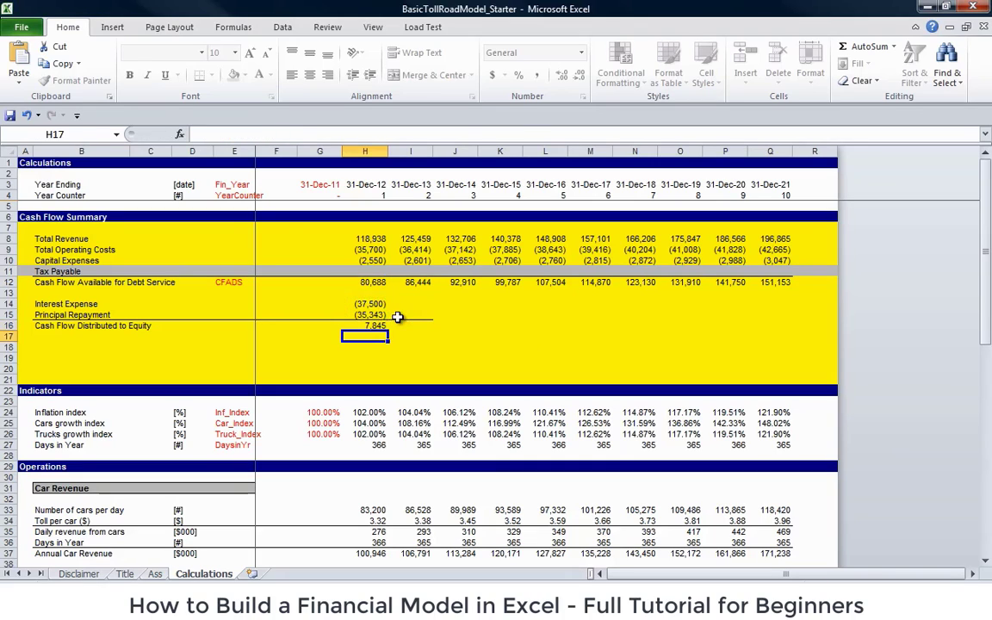
- Copy the Cash Flow Distributed to Equity formula in H16 across row 16 to 31-Dec-21 (Q16)
{"action": "key", "text": "Up"}
{"action": "key", "text": "shift+Right"}
{"action": "key", "text": "shift+Right"}
{"action": "key", "text": "shift+Right"}
{"action": "key", "text": "shift+Right"}
{"action": "key", "text": "shift+Right"}
{"action": "key", "text": "shift+Right"}
{"action": "key", "text": "shift+Right"}
{"action": "key", "text": "shift+Right"}
{"action": "key", "text": "shift+Right"}
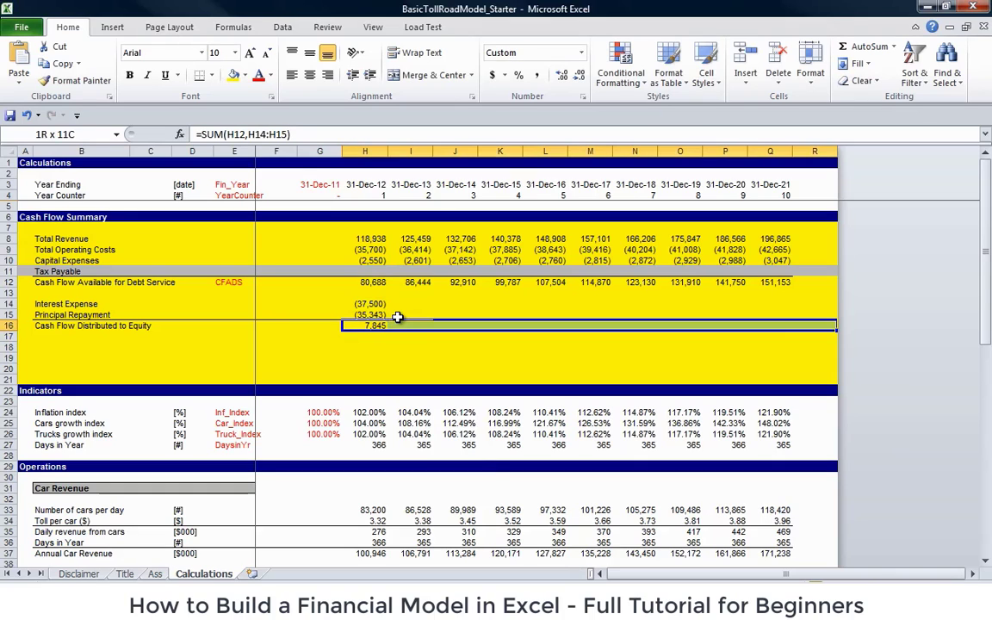
{"action": "key", "text": "ctrl+r"}
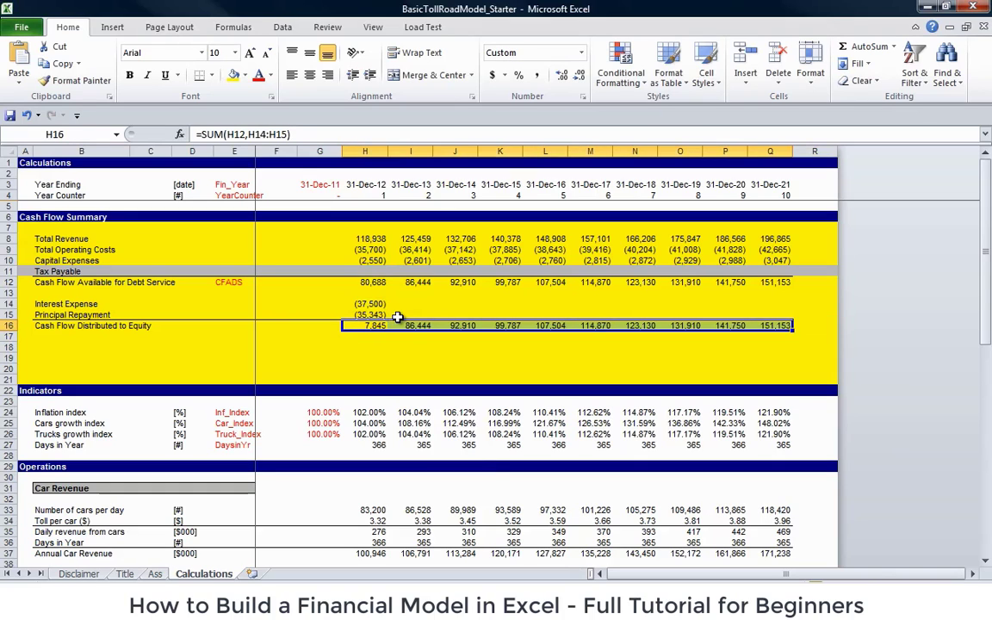
- Copy the Interest Expense and Principal Repayment links in H14:H15 across to 31-Dec-21 (column Q)
{"action": "key", "text": "Up"}
{"action": "key", "text": "Up"}
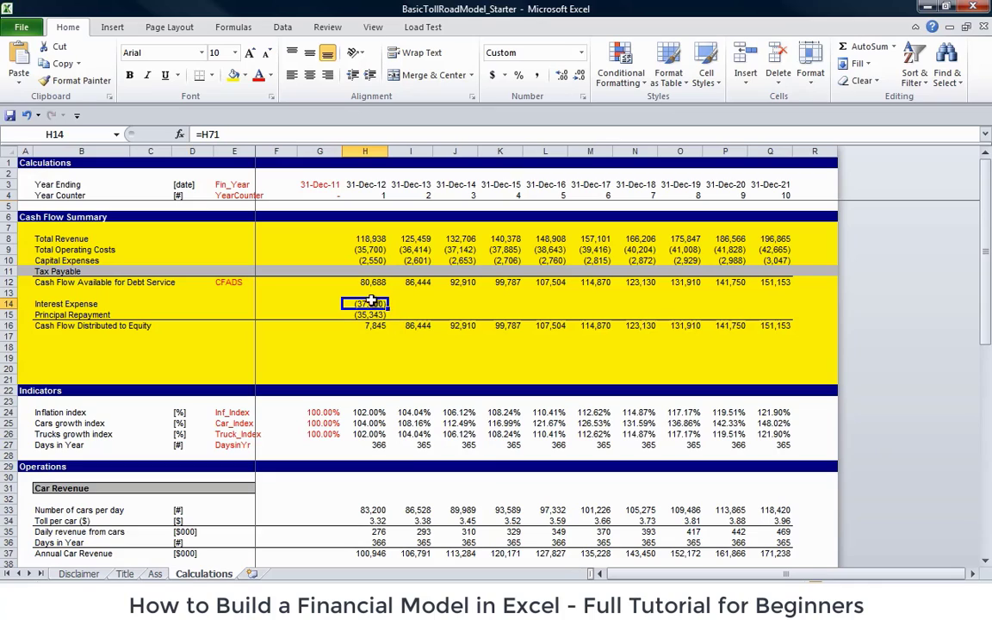
{"action": "left_click_drag", "start_coordinate": [366, 305], "coordinate": [786, 326]}
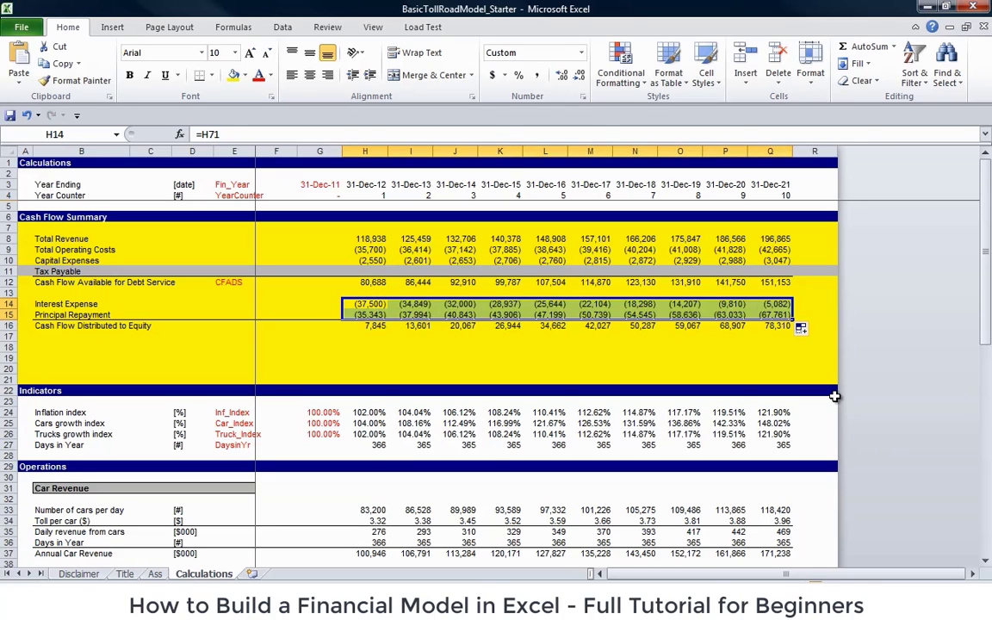
- Enter the label Debt Value in B18 of the Cash Flow Summary
{"action": "key", "text": "Left"}
{"action": "key", "text": "Left"}
{"action": "key", "text": "Left"}
{"action": "key", "text": "Left"}
{"action": "key", "text": "Left"}
{"action": "key", "text": "Left"}
{"action": "key", "text": "Down"}
{"action": "key", "text": "Down"}
{"action": "key", "text": "Down"}
{"action": "key", "text": "Down"}
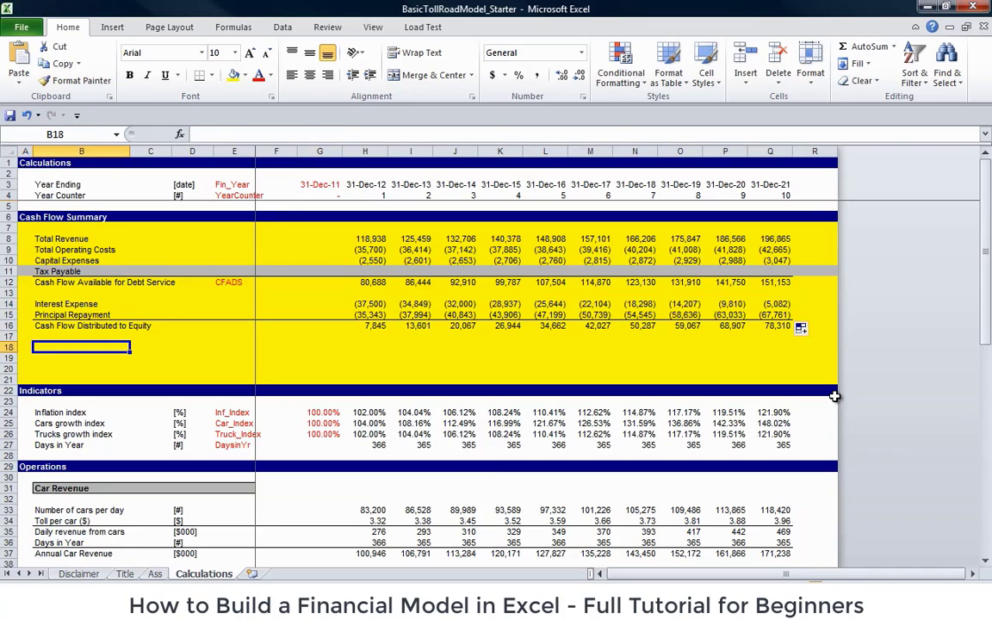
{"action": "type", "text": "Debt Value"}
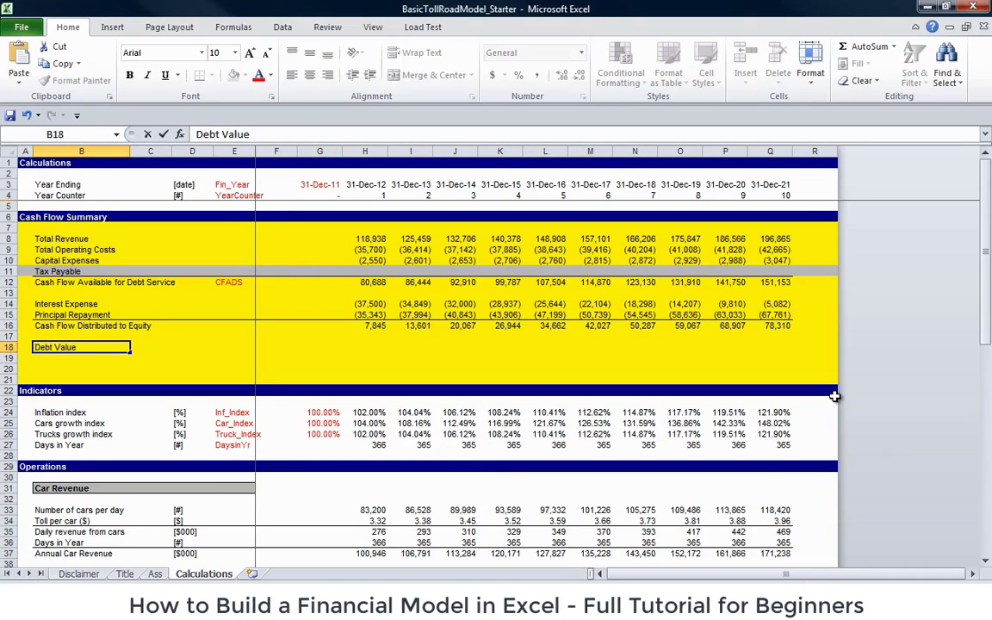
{"action": "key", "text": "Return"}
- Copy the [$000] unit label from Daily revenue from truck (D43) into D18 beside Debt Value
{"action": "key", "text": "Up"}
{"action": "key", "text": "Right"}
{"action": "key", "text": "Right"}
{"action": "key", "text": "Down"}
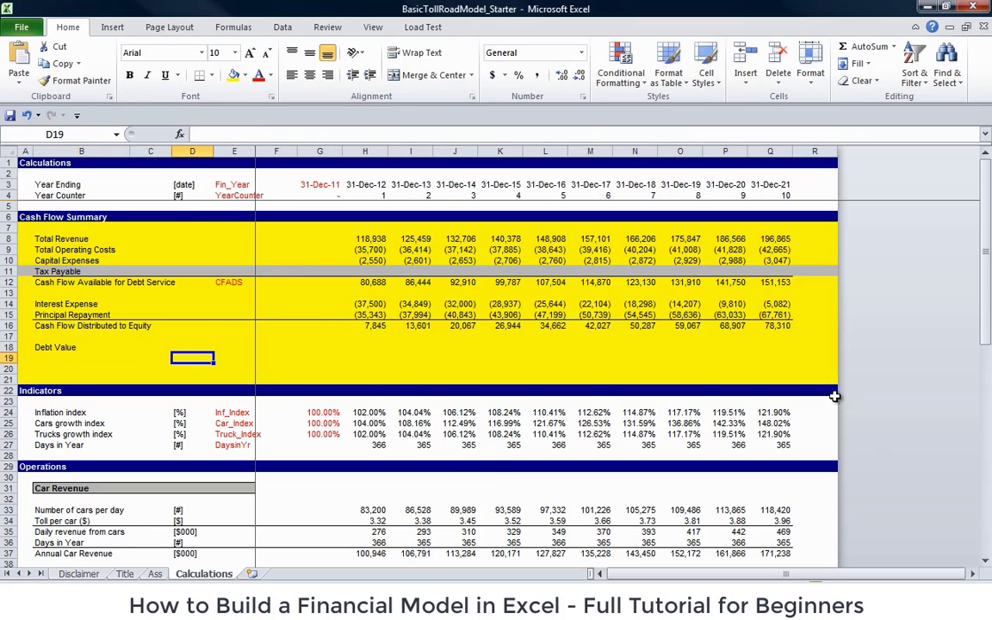
{"action": "key", "text": "Up"}
{"action": "key", "text": "Down"}
{"action": "key", "text": "Down"}
{"action": "key", "text": "Down"}
{"action": "key", "text": "Down"}
{"action": "key", "text": "Down"}
{"action": "key", "text": "Down"}
{"action": "key", "text": "Down"}
{"action": "key", "text": "Down"}
{"action": "key", "text": "Down"}
{"action": "key", "text": "Down"}
{"action": "key", "text": "Down"}
{"action": "key", "text": "Down"}
{"action": "key", "text": "Down"}
{"action": "key", "text": "Down"}
{"action": "key", "text": "Down"}
{"action": "key", "text": "Down"}
{"action": "key", "text": "Down"}
{"action": "key", "text": "Down"}
{"action": "key", "text": "Down"}
{"action": "key", "text": "Down"}
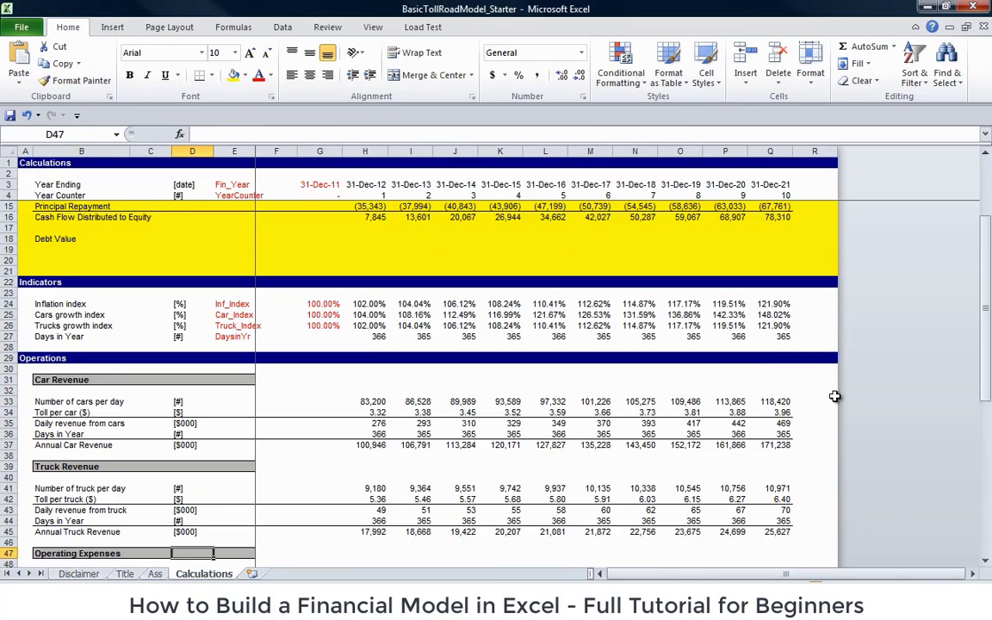
{"action": "key", "text": "Up"}
{"action": "key", "text": "Up"}
{"action": "key", "text": "Up"}
{"action": "key", "text": "Up"}
{"action": "key", "text": "ctrl+c"}
{"action": "key", "text": "Up"}
{"action": "key", "text": "Up"}
{"action": "key", "text": "Up"}
{"action": "key", "text": "Up"}
{"action": "key", "text": "Up"}
{"action": "key", "text": "Up"}
{"action": "key", "text": "Up"}
{"action": "key", "text": "Up"}
{"action": "key", "text": "Up"}
{"action": "key", "text": "Up"}
{"action": "key", "text": "Up"}
{"action": "key", "text": "Up"}
{"action": "key", "text": "Up"}
{"action": "key", "text": "Up"}
{"action": "key", "text": "Up"}
{"action": "key", "text": "Up"}
{"action": "key", "text": "Up"}
{"action": "key", "text": "Up"}
{"action": "key", "text": "Up"}
{"action": "key", "text": "Up"}
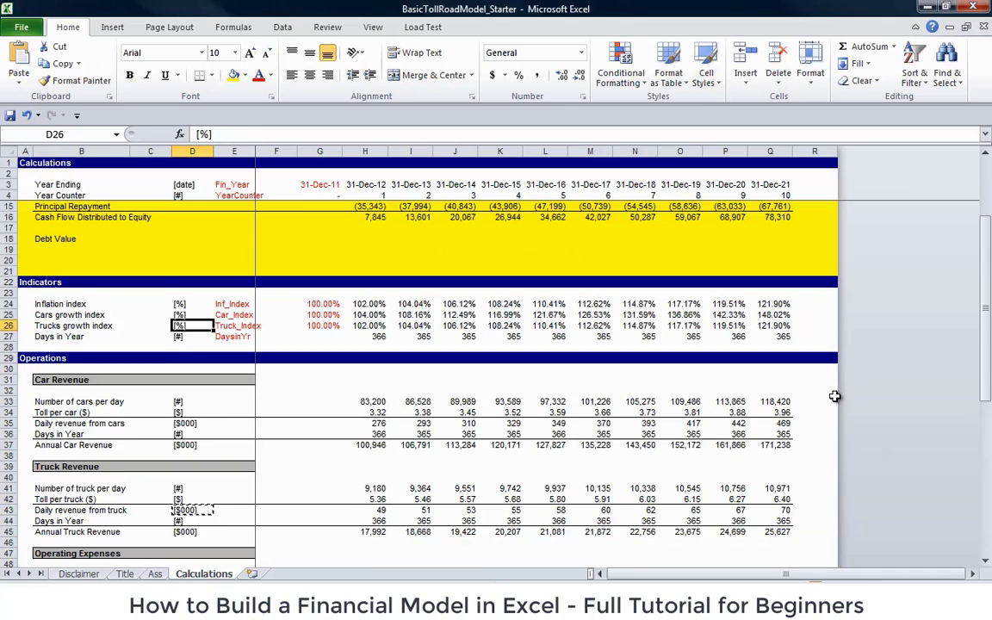
{"action": "key", "text": "Up"}
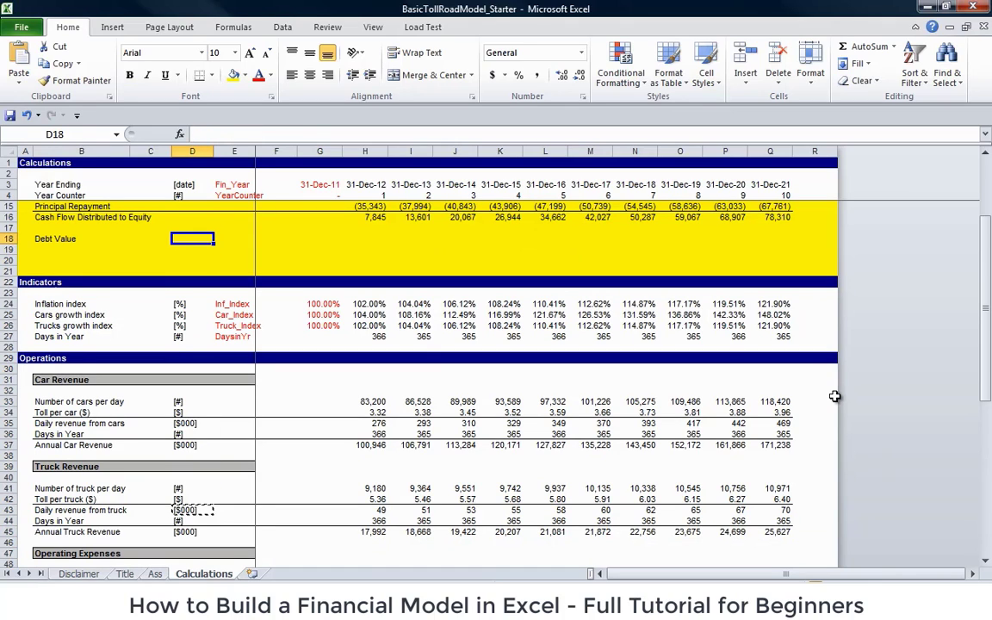
{"action": "key", "text": "ctrl+v"}
{"action": "key", "text": "Escape"}
- Fill the [$000] unit label from D18 down to D20
{"action": "key", "text": "shift+Down"}
{"action": "key", "text": "shift+Down"}
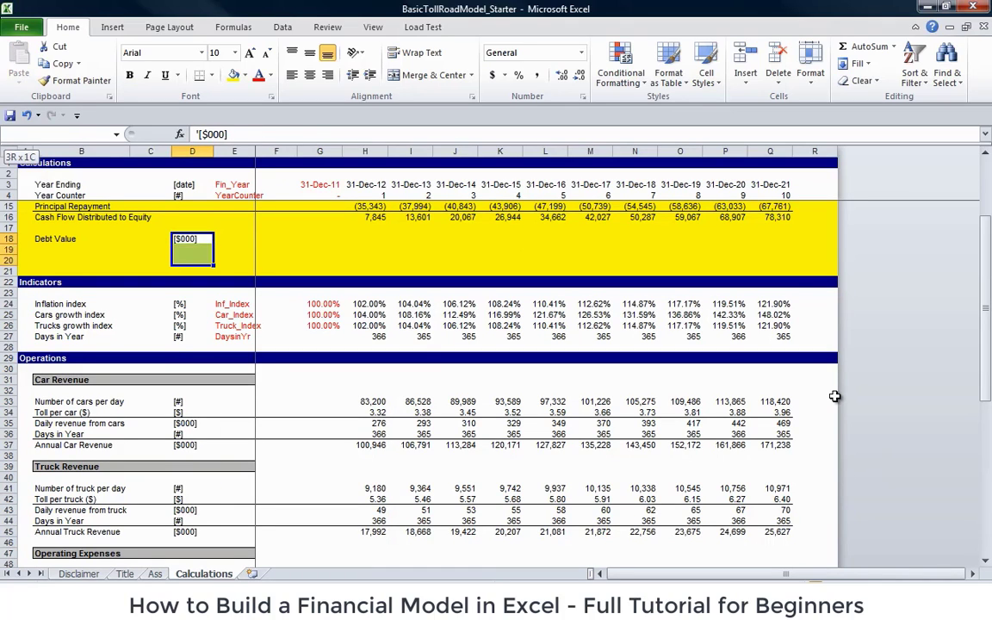
{"action": "key", "text": "ctrl+d"}
{"action": "key", "text": "Up"}
{"action": "key", "text": "Down"}
- Copy the [$000] unit label from D18 to the Interest Expense, Principal Repayment and Cash Flow Distributed to Equity rows (D14:D16)
{"action": "key", "text": "ctrl+c"}
{"action": "key", "text": "Up"}
{"action": "key", "text": "Up"}
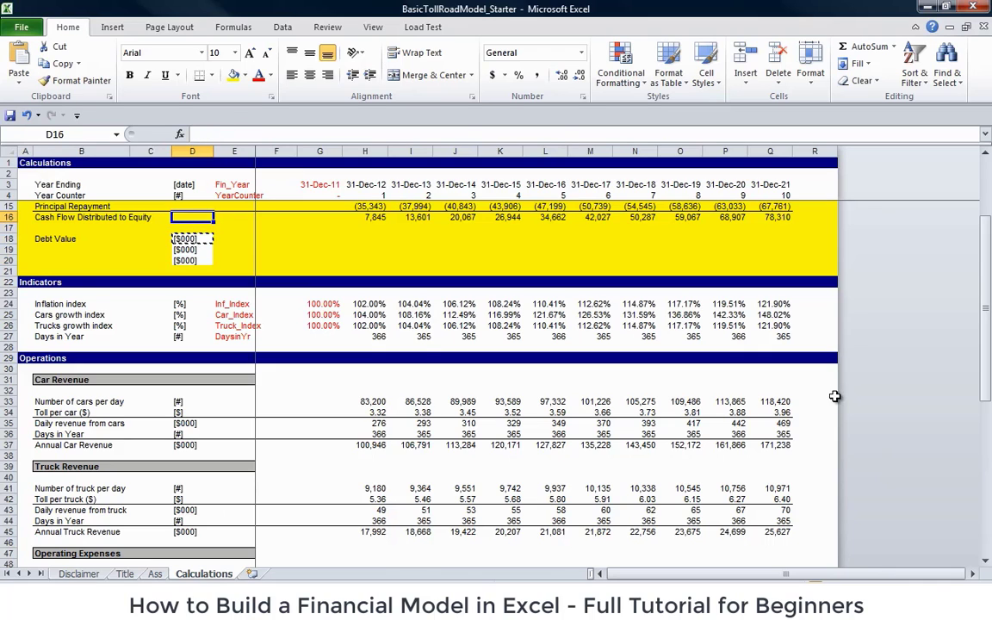
{"action": "key", "text": "shift+Up"}
{"action": "key", "text": "shift+Up"}
{"action": "key", "text": "shift+Up"}
{"action": "key", "text": "shift+Up"}
{"action": "key", "text": "shift+Up"}
{"action": "key", "text": "shift+Up"}
{"action": "key", "text": "shift+Up"}
{"action": "key", "text": "shift+Down"}
{"action": "key", "text": "shift+Down"}
{"action": "key", "text": "shift+Down"}
{"action": "key", "text": "shift+Down"}
{"action": "key", "text": "shift+Down"}
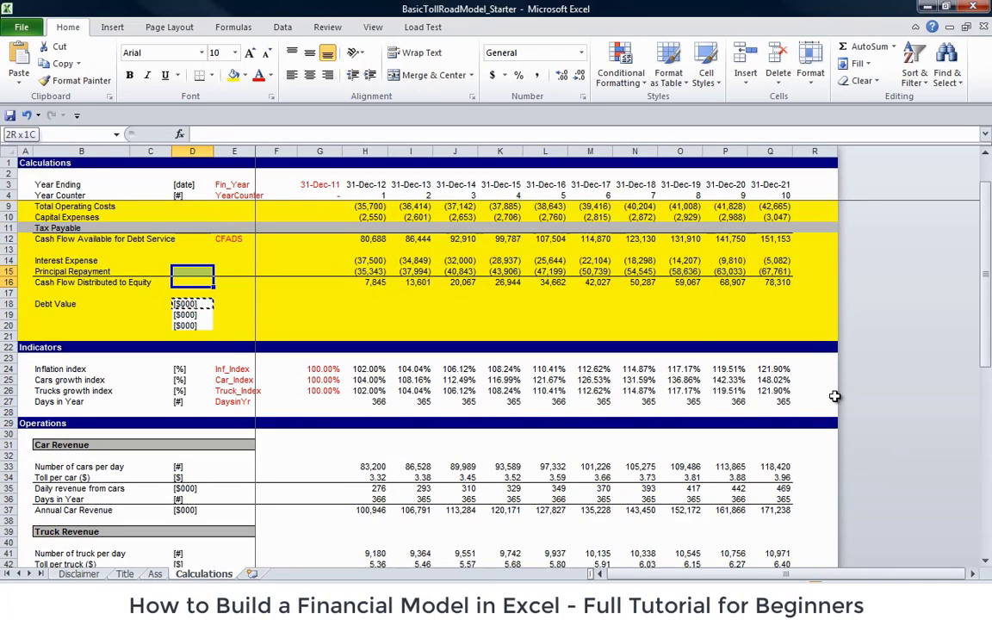
{"action": "key", "text": "ctrl+v"}
- Paste the [$000] unit label into D8:D12, from Total Revenue to Cash Flow Available for Debt Service
{"action": "key", "text": "Up"}
{"action": "key", "text": "Up"}
{"action": "key", "text": "shift+Up"}
{"action": "key", "text": "shift+Up"}
{"action": "key", "text": "shift+Up"}
{"action": "key", "text": "shift+Up"}
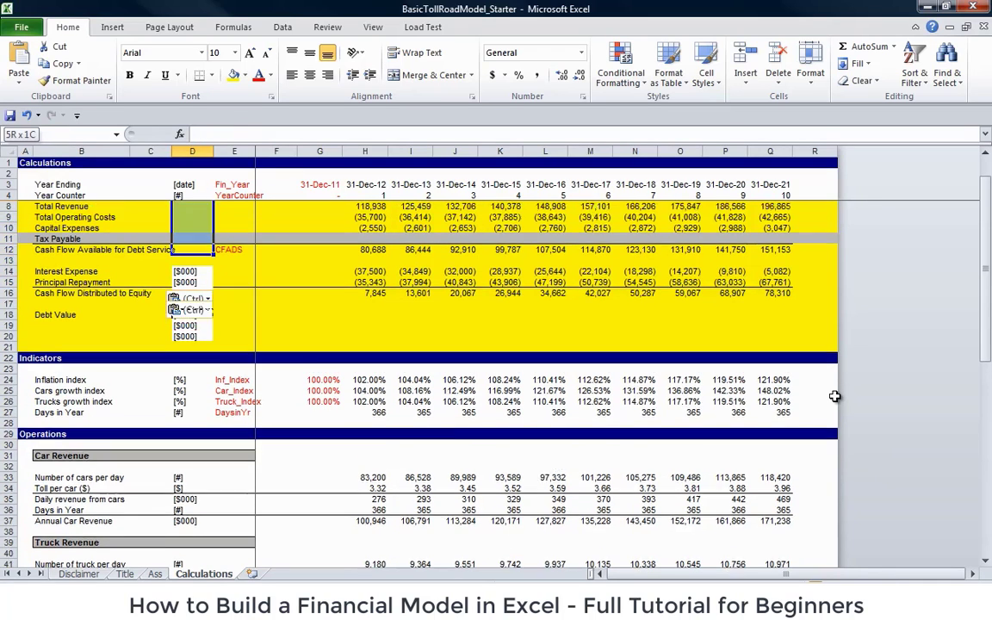
{"action": "key", "text": "ctrl+v"}
{"action": "key", "text": "Down"}
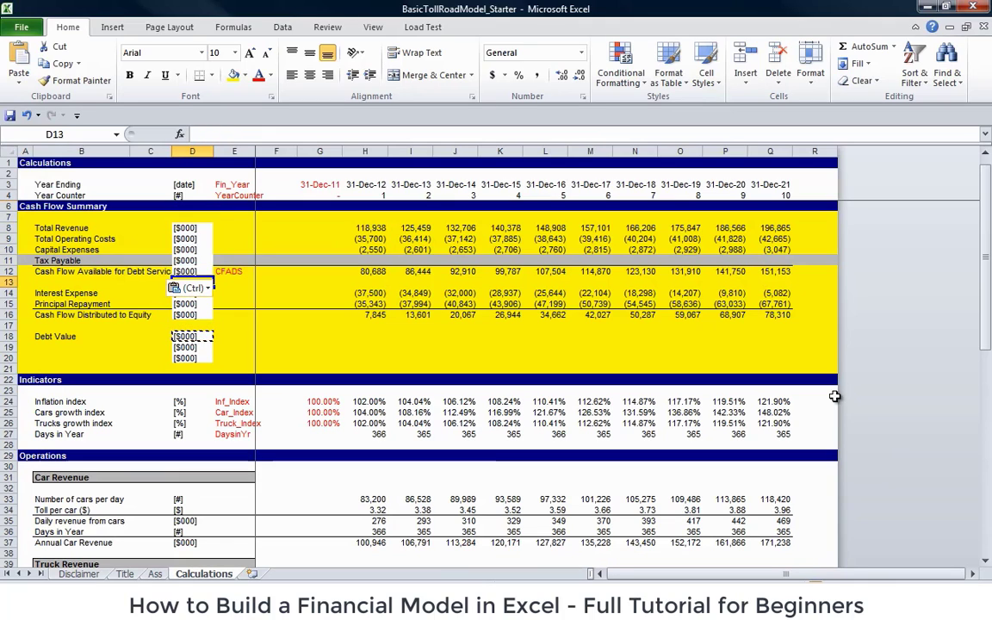
{"action": "key", "text": "Up"}
{"action": "key", "text": "Escape"}
- Match the fill of unit cells D8:D12 to their rows, gray for Tax Payable (D11) and yellow for the others
{"action": "key", "text": "Up"}
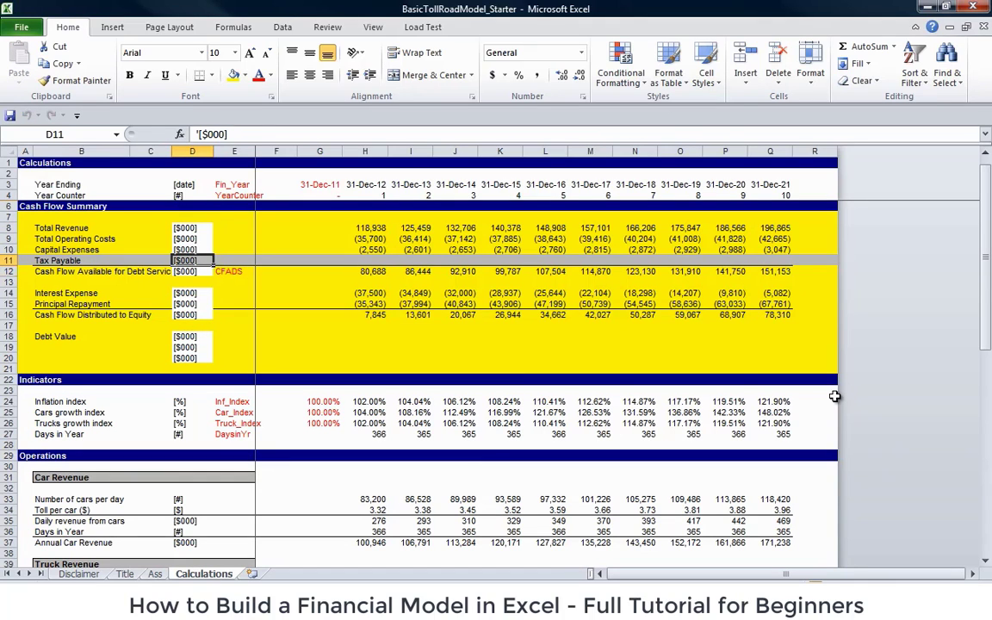
{"action": "key", "text": "Down"}
{"action": "key", "text": "Up"}
{"action": "key", "text": "Up"}
{"action": "key", "text": "shift+Up"}
{"action": "key", "text": "shift+Up"}
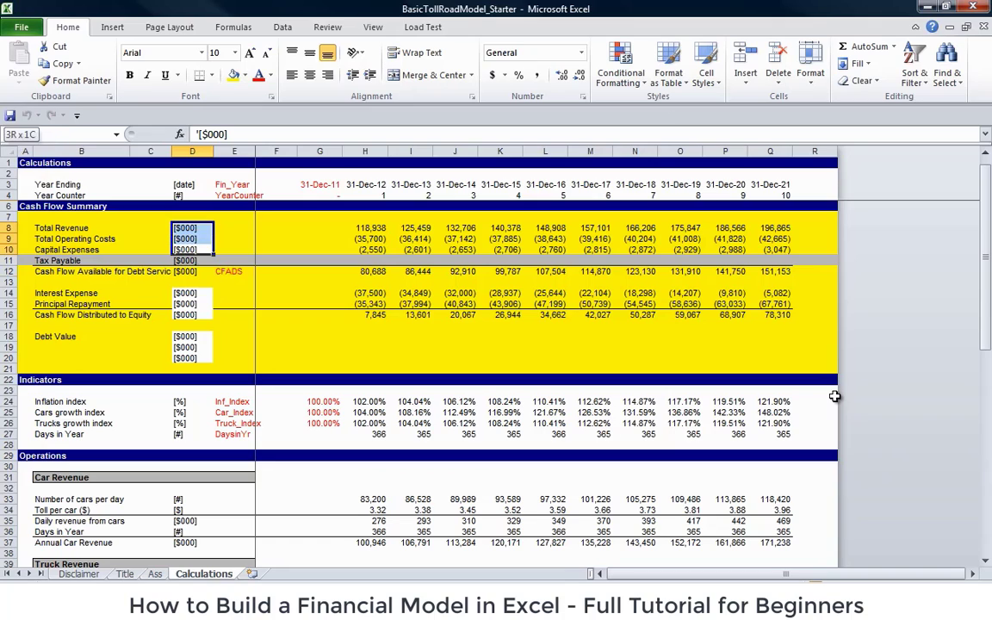
{"action": "key", "text": "F4"}
- Apply the same yellow fill to the unit cells of the debt service and equity rows (D14:D16)
{"action": "key", "text": "Down"}
{"action": "key", "text": "Down"}
{"action": "key", "text": "Down"}
{"action": "key", "text": "Down"}
{"action": "key", "text": "Down"}
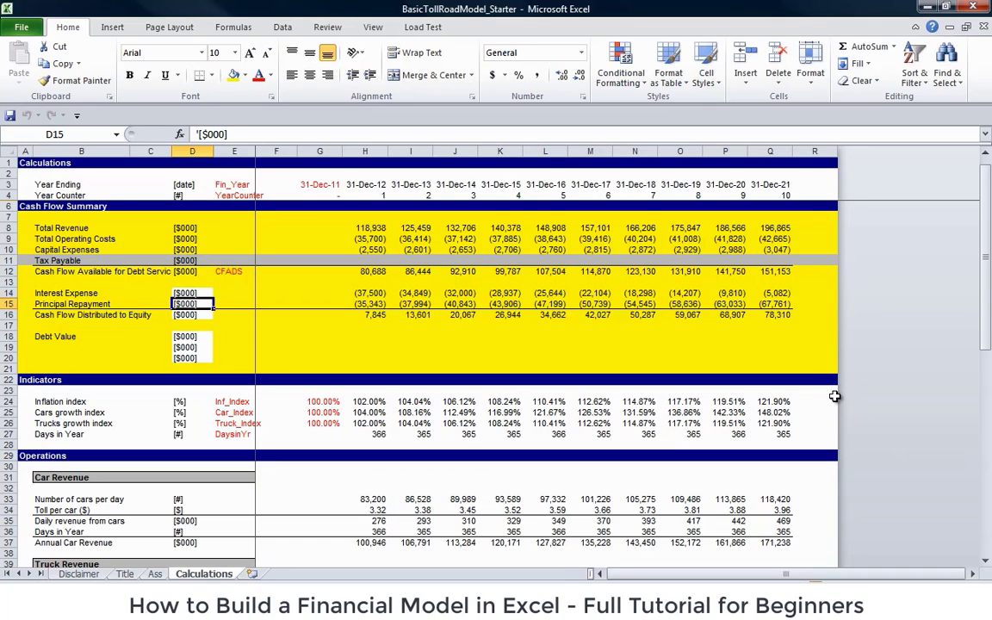
{"action": "key", "text": "Down"}
{"action": "key", "text": "Up"}
{"action": "key", "text": "Up"}
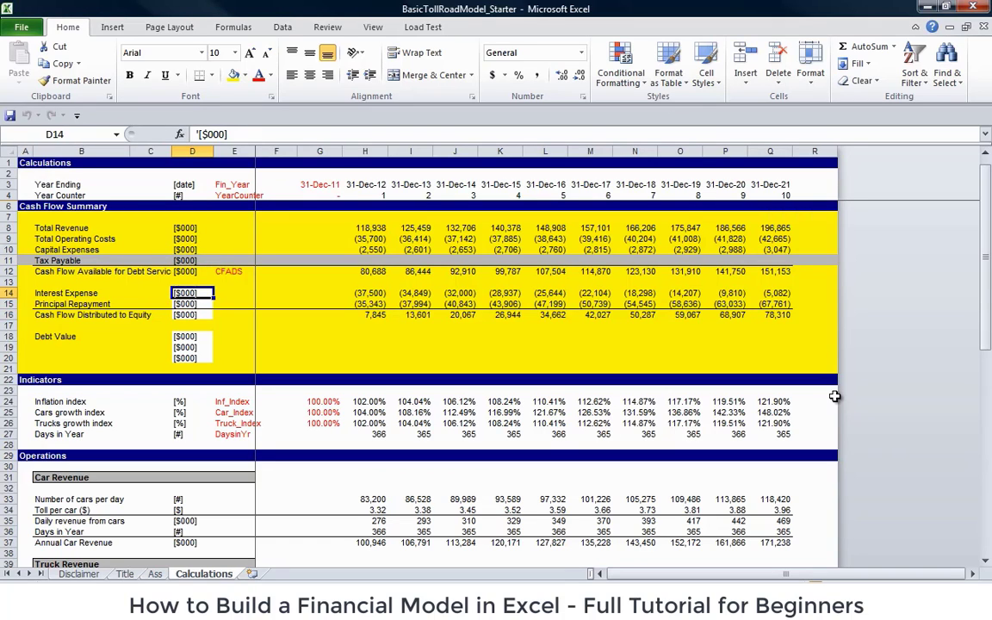
{"action": "key", "text": "shift+Down"}
{"action": "key", "text": "shift+Down"}
{"action": "key", "text": "F4"}
- Link the 31-Dec-11 Debt Value in G18 to the TotalDebt input on the Ass sheet
{"action": "key", "text": "Down"}
{"action": "key", "text": "Down"}
{"action": "key", "text": "Down"}
{"action": "key", "text": "Down"}
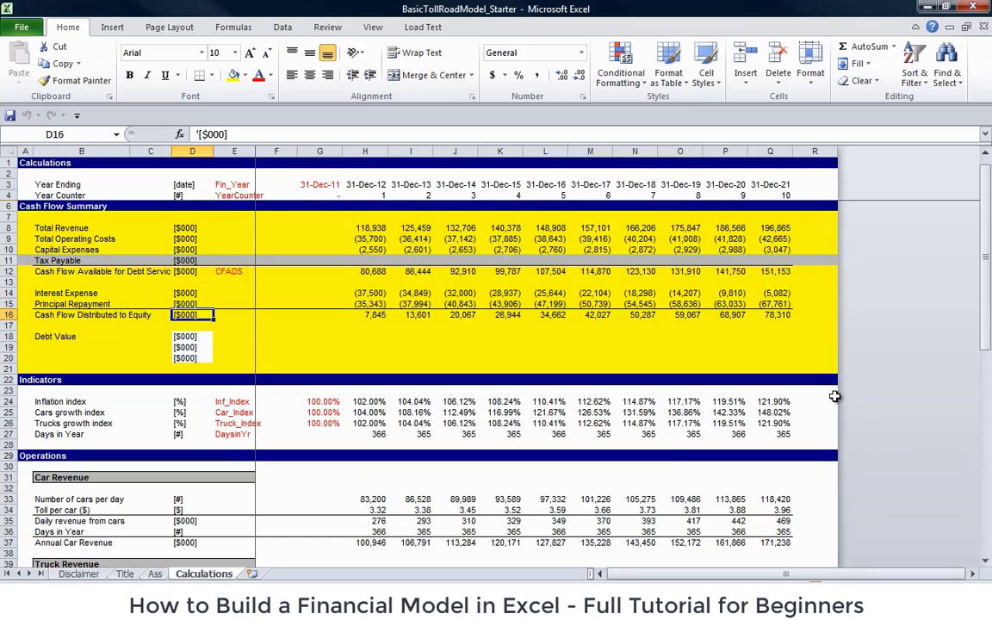
{"action": "key", "text": "Right"}
{"action": "key", "text": "Right"}
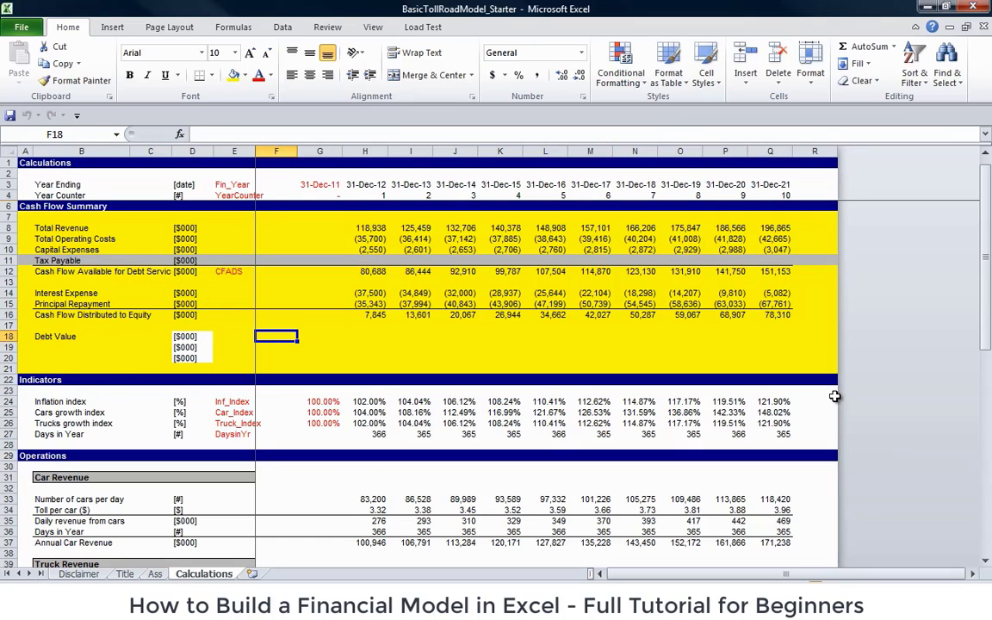
{"action": "key", "text": "Right"}
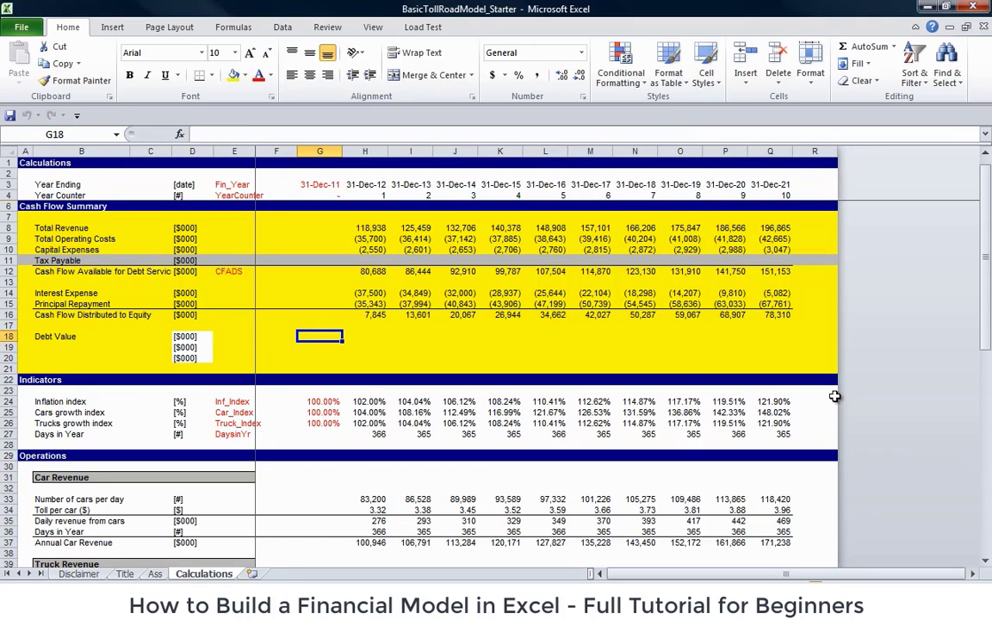
{"action": "type", "text": "="}
{"action": "key", "text": "ctrl+Page_Up"}
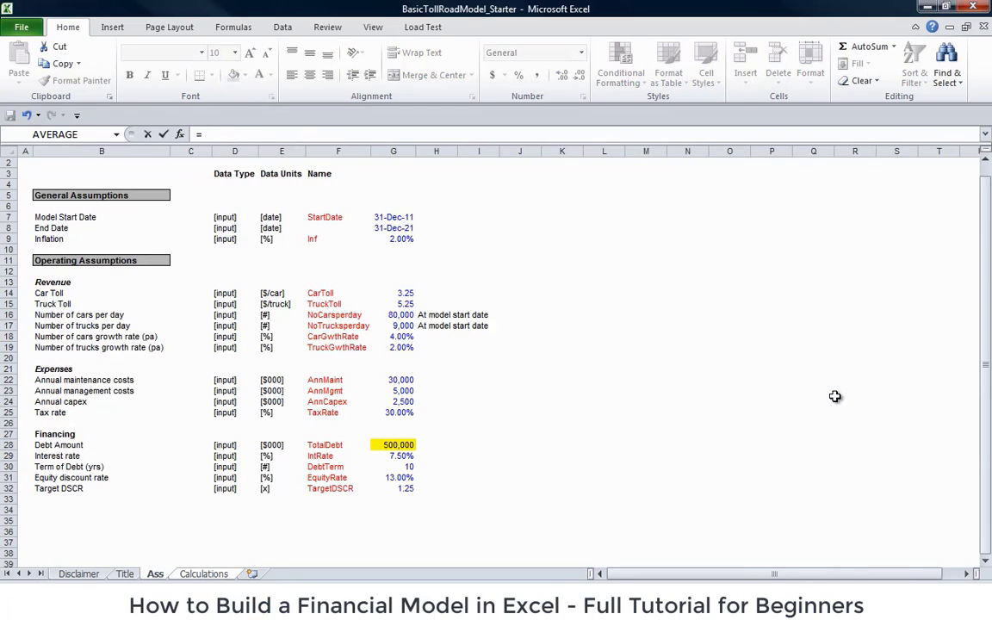
{"action": "key", "text": "Down"}
{"action": "key", "text": "Down"}
{"action": "key", "text": "Down"}
{"action": "key", "text": "Down"}
{"action": "key", "text": "Down"}
{"action": "key", "text": "Down"}
{"action": "key", "text": "Down"}
{"action": "key", "text": "Down"}
{"action": "key", "text": "Down"}
{"action": "key", "text": "Right"}
{"action": "key", "text": "Right"}
{"action": "key", "text": "Right"}
{"action": "key", "text": "Right"}
{"action": "key", "text": "Right"}
{"action": "key", "text": "Right"}
{"action": "key", "text": "Up"}
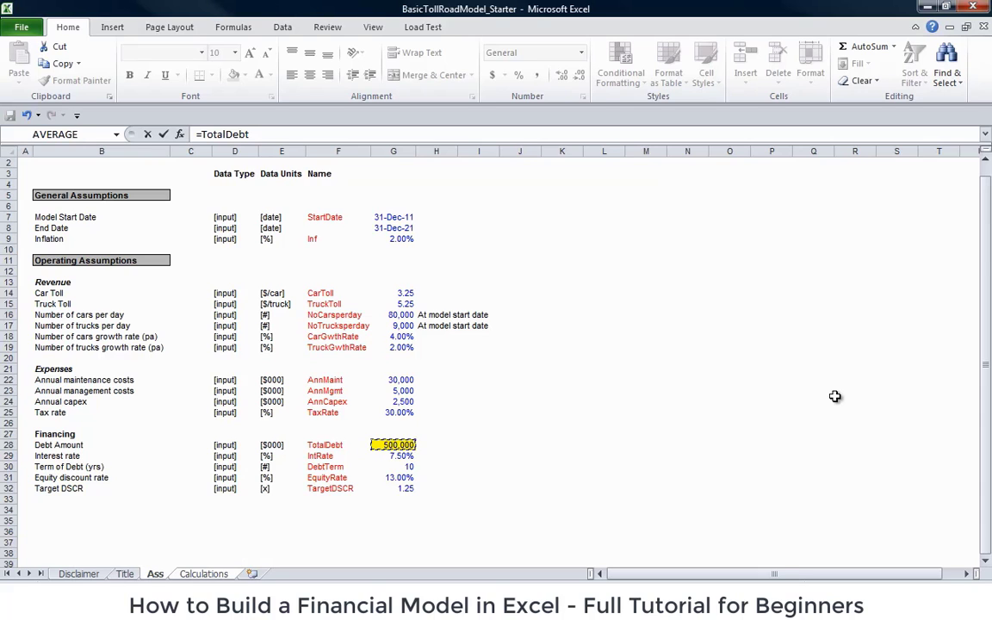
{"action": "key", "text": "Return"}
- Label the row below Debt Value as "Equity Value" in B19
{"action": "key", "text": "Up"}
{"action": "key", "text": "Down"}
{"action": "key", "text": "Left"}
{"action": "key", "text": "Left"}
{"action": "key", "text": "Left"}
{"action": "key", "text": "Left"}
{"action": "key", "text": "Left"}
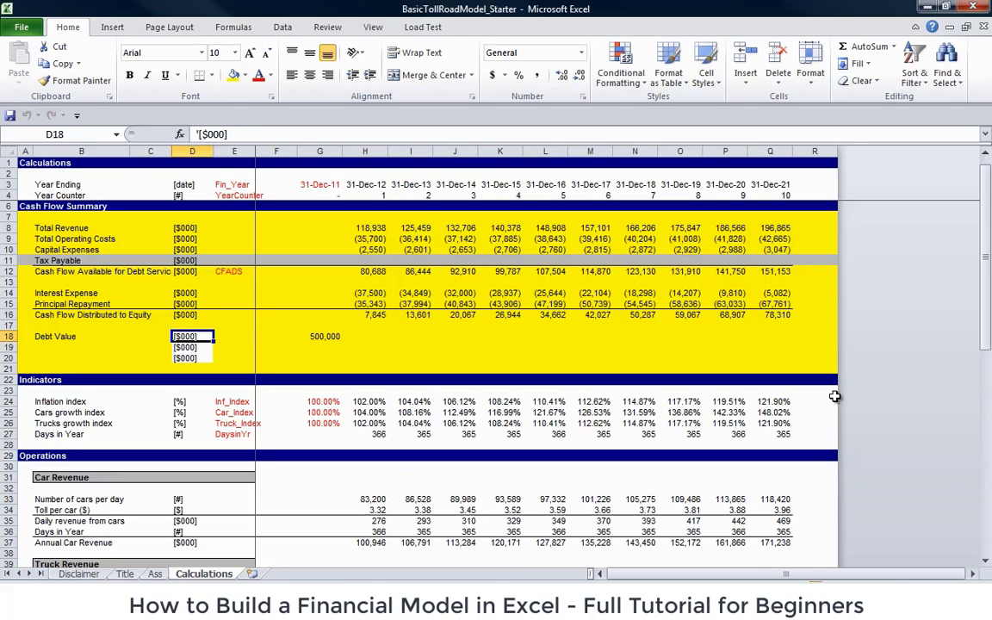
{"action": "type", "text": "Eq"}
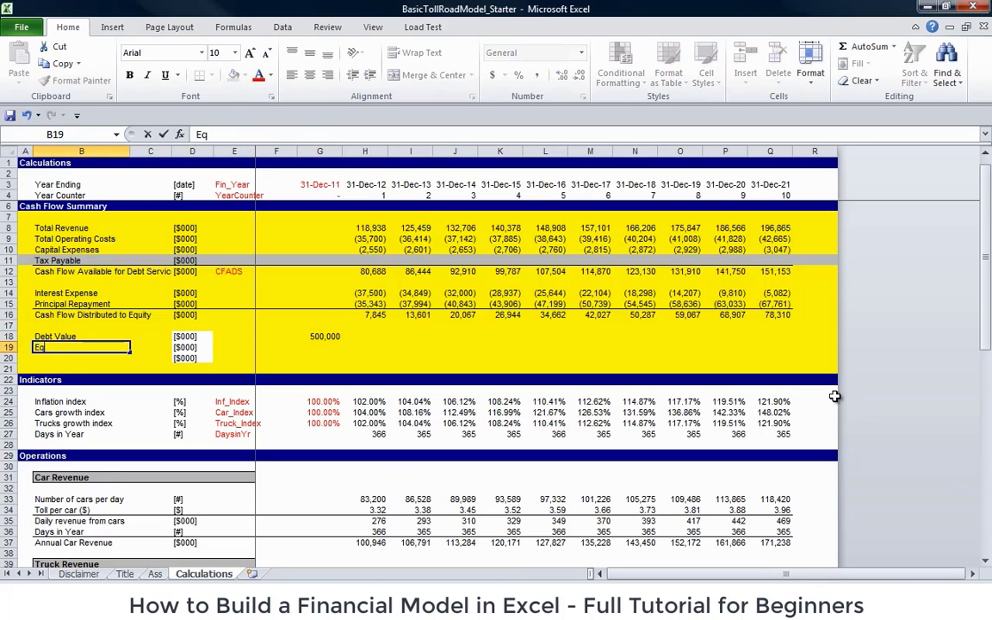
{"action": "type", "text": "uity Value"}
{"action": "key", "text": "Return"}
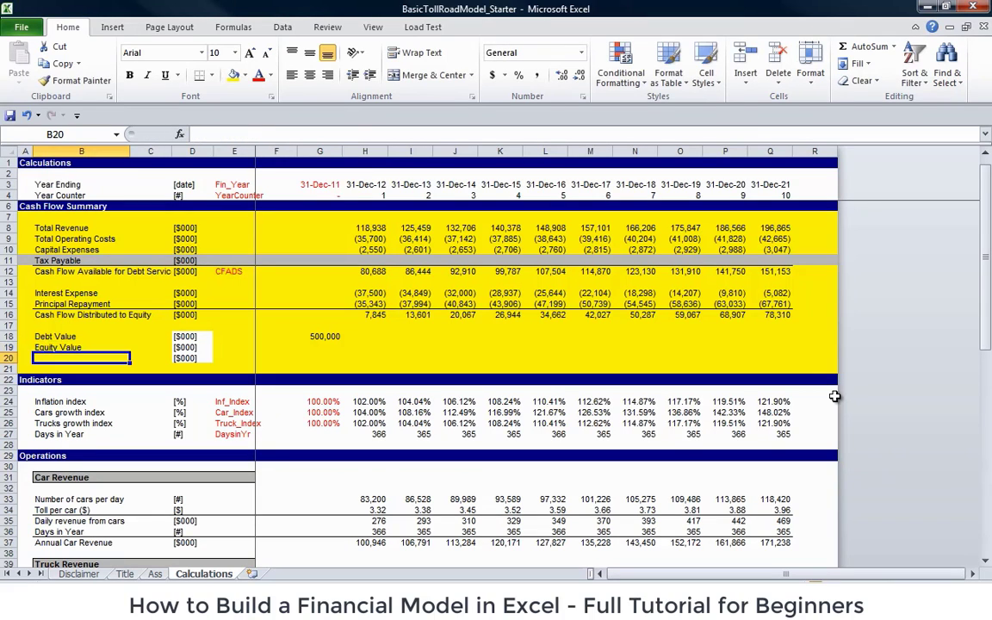
{"action": "key", "text": "Up"}
{"action": "key", "text": "Right"}
{"action": "key", "text": "Right"}
{"action": "key", "text": "Right"}
{"action": "key", "text": "Right"}
{"action": "key", "text": "Right"}
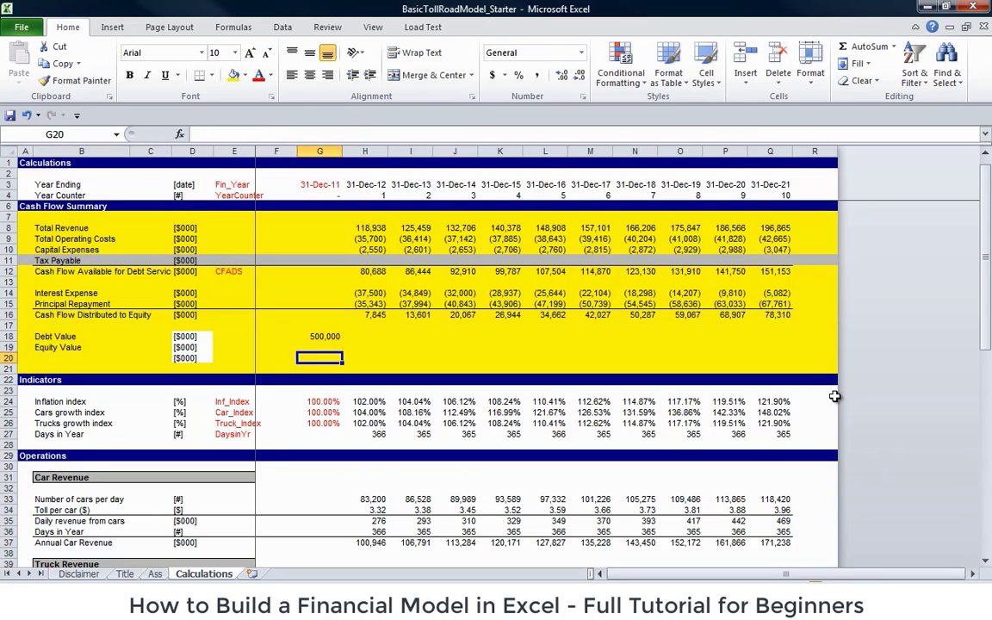
{"action": "key", "text": "Up"}
{"action": "key", "text": "Up"}
{"action": "key", "text": "Up"}
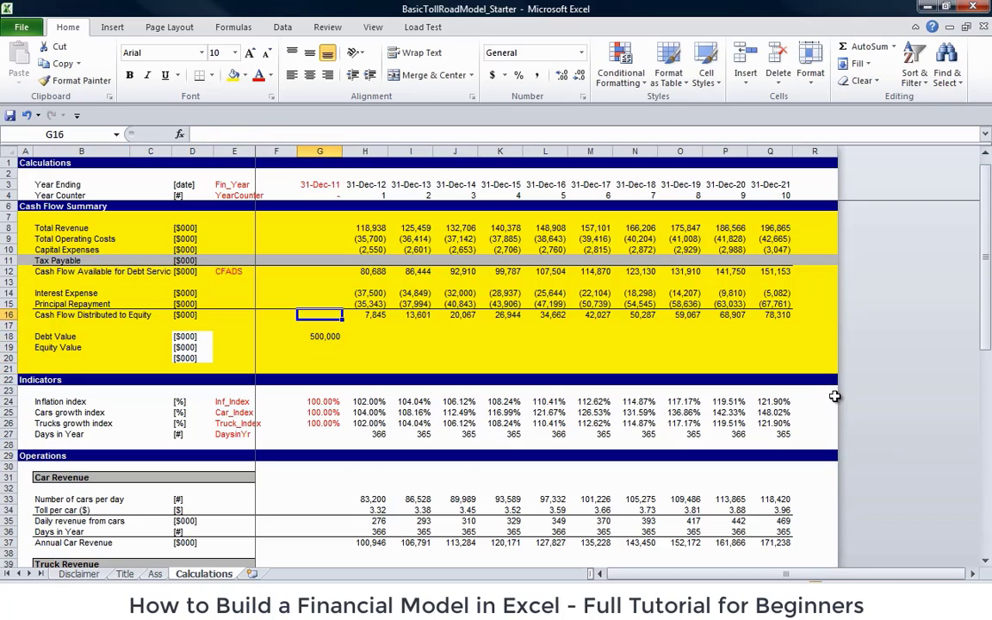
{"action": "key", "text": "Down"}
{"action": "key", "text": "Down"}
{"action": "key", "text": "Down"}
{"action": "type", "text": "="}
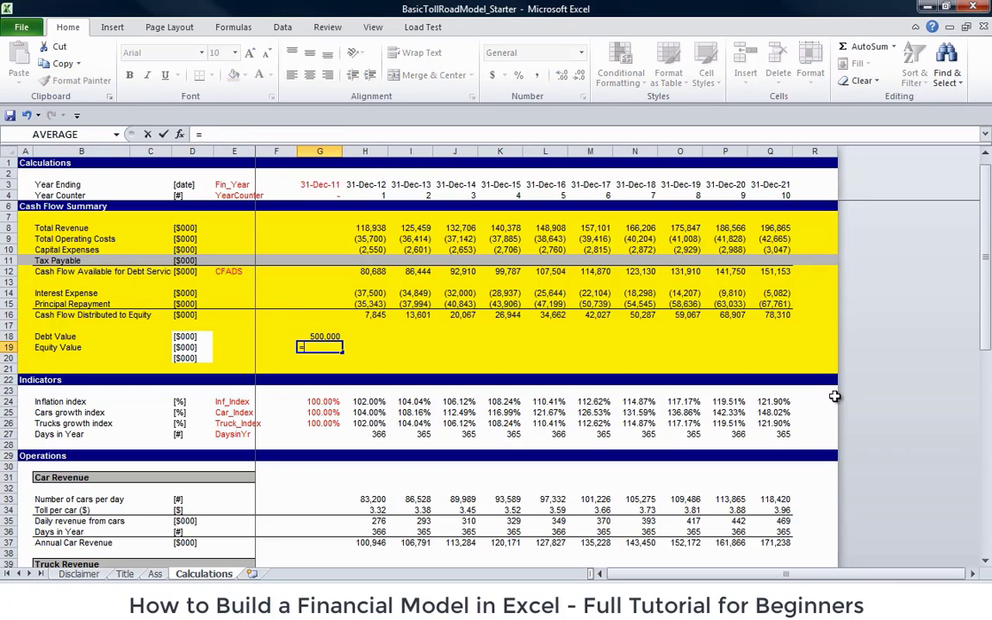
{"action": "key", "text": "Escape"}
{"action": "key", "text": "Left"}
{"action": "key", "text": "Left"}
{"action": "key", "text": "Left"}
{"action": "key", "text": "Left"}
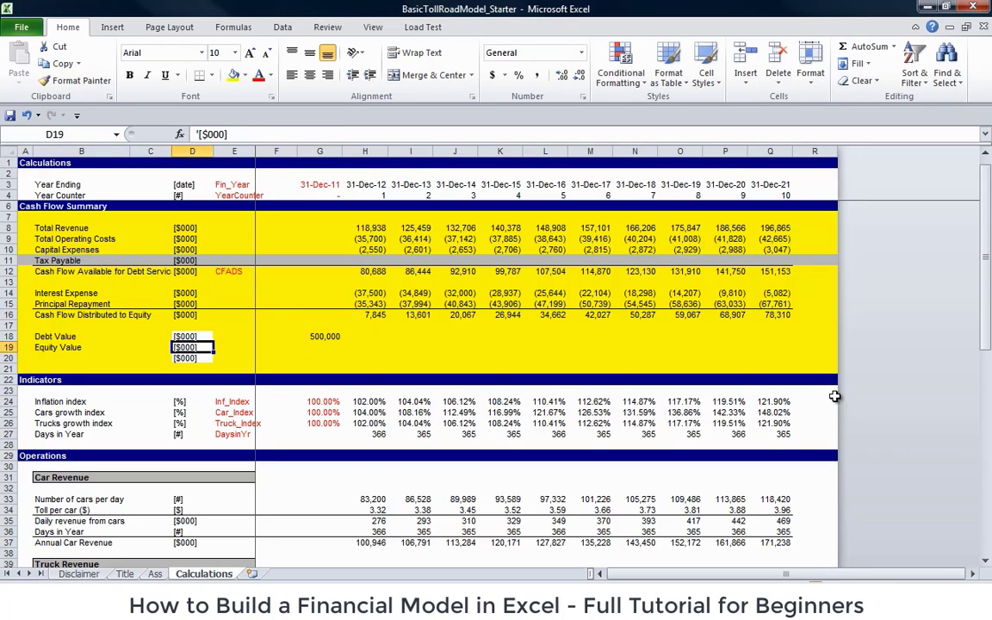
{"action": "key", "text": "Down"}
{"action": "key", "text": "Left"}
{"action": "key", "text": "Right"}
{"action": "key", "text": "Right"}
{"action": "key", "text": "Up"}
{"action": "key", "text": "Up"}
{"action": "key", "text": "Right"}
{"action": "key", "text": "Right"}
{"action": "key", "text": "Right"}
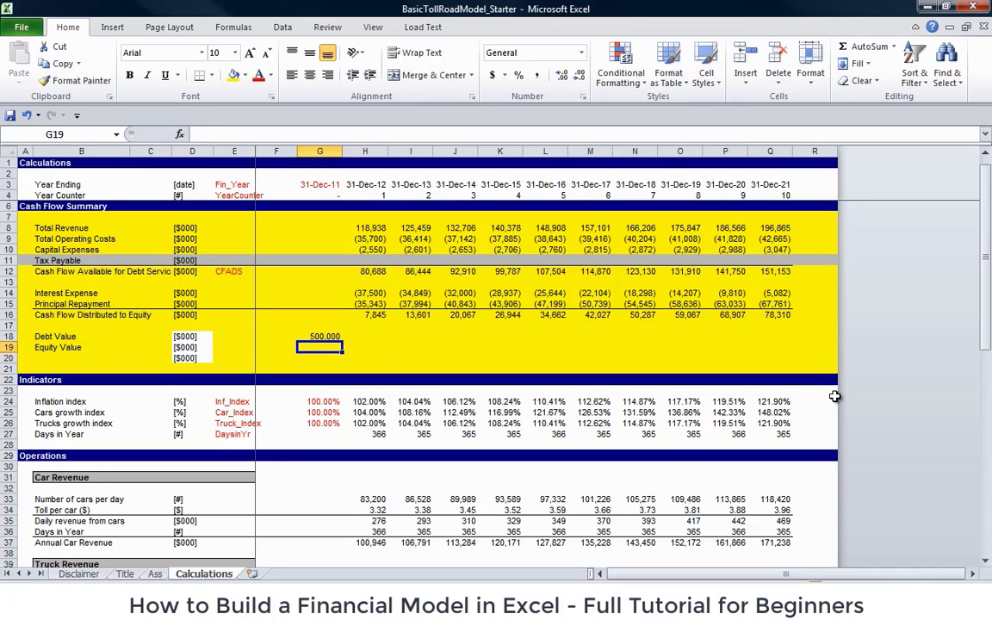
- Start an XNPV formula for Equity Value in G19, using EquityRate from the Ass sheet as the discount rate
{"action": "key", "text": "Down"}
{"action": "type", "text": "=xnpv"}
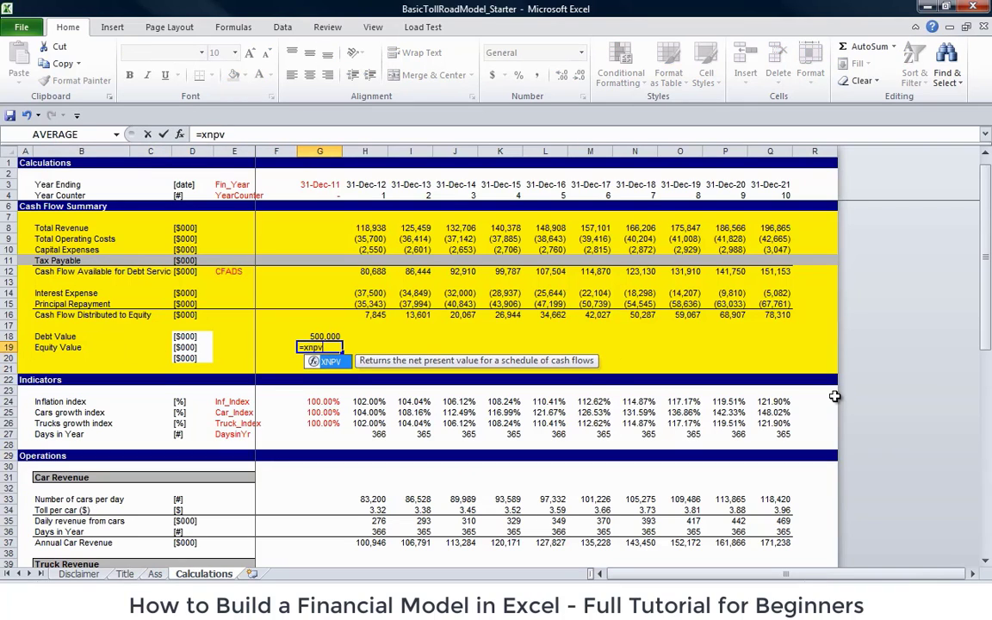
{"action": "type", "text": "("}
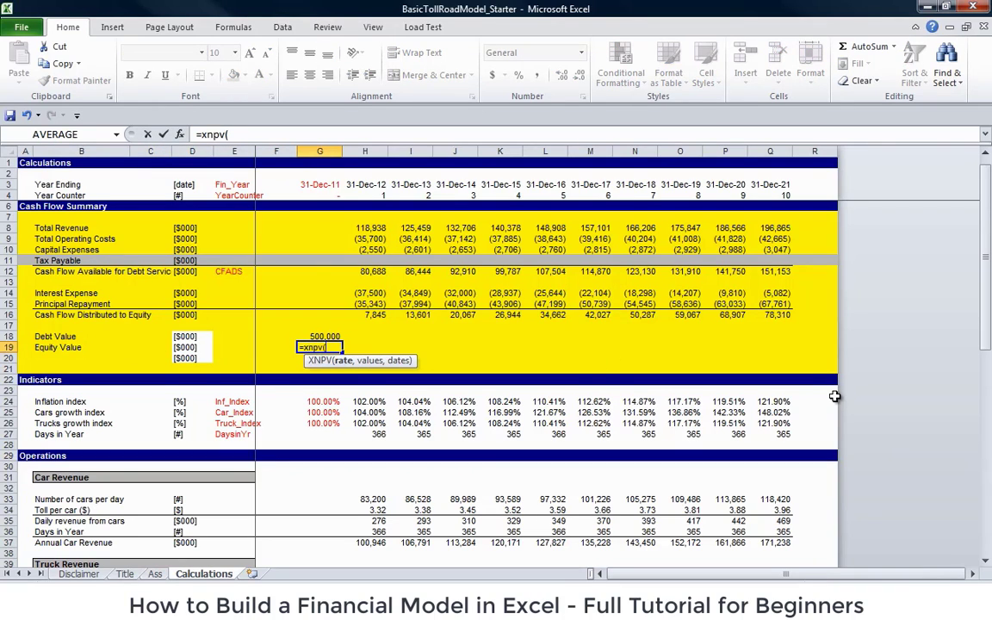
{"action": "key", "text": "ctrl+Page_Up"}
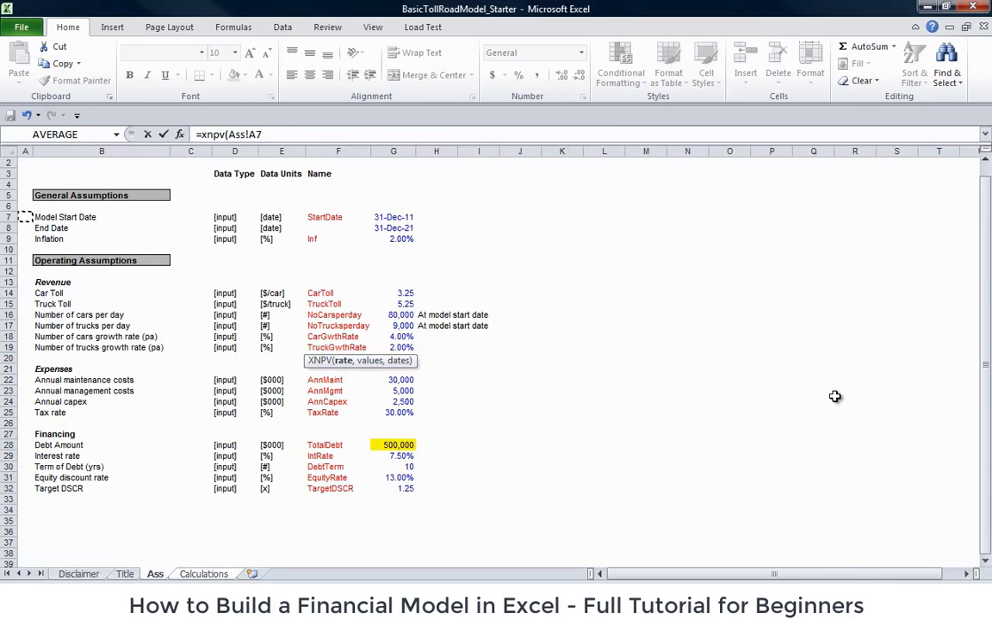
{"action": "key", "text": "Down"}
{"action": "key", "text": "Down"}
{"action": "key", "text": "Right"}
{"action": "key", "text": "Right"}
{"action": "key", "text": "Down"}
{"action": "key", "text": "Right"}
{"action": "key", "text": "Right"}
{"action": "key", "text": "Right"}
{"action": "key", "text": "Down"}
{"action": "key", "text": "Down"}
{"action": "key", "text": "Right"}
{"action": "type", "text": ","}
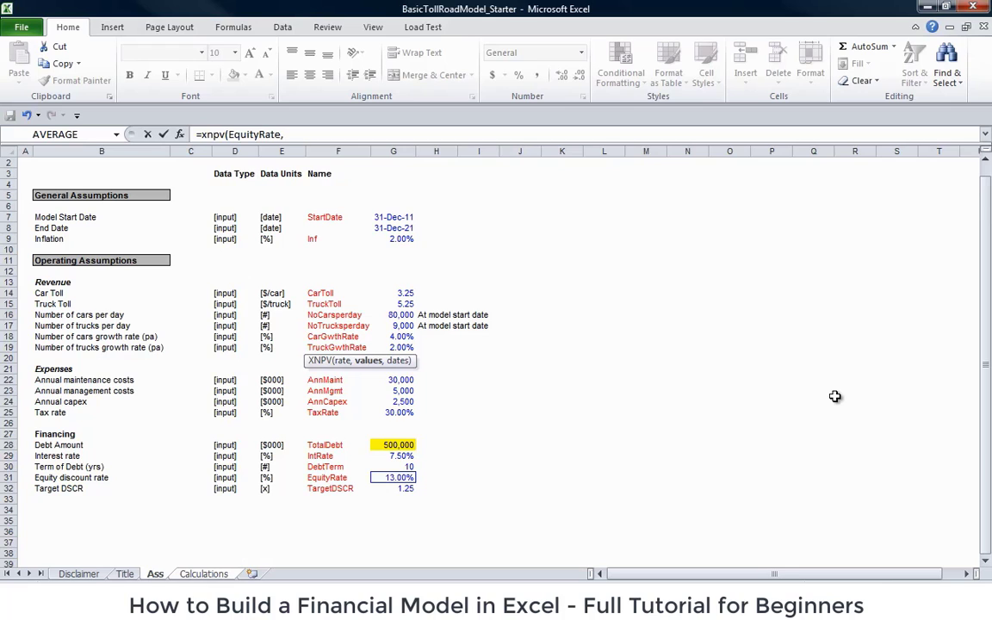
- Set the XNPV values to the Cash Flow Distributed to Equity range G16:Q16, without the Calculations sheet prefix
{"action": "key", "text": "ctrl+Page_Down"}
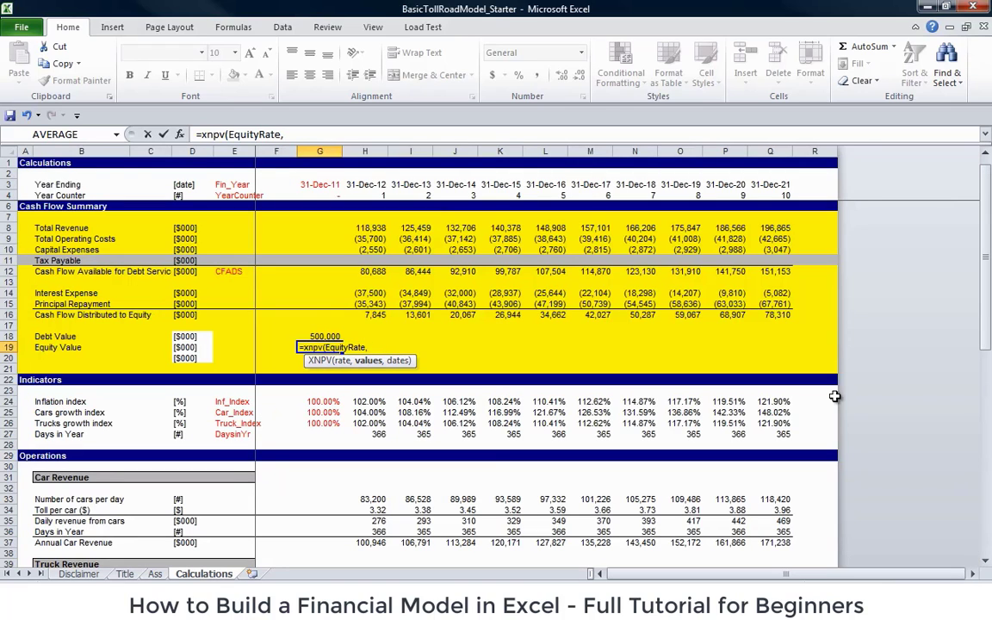
{"action": "key", "text": "Up"}
{"action": "key", "text": "Up"}
{"action": "key", "text": "Up"}
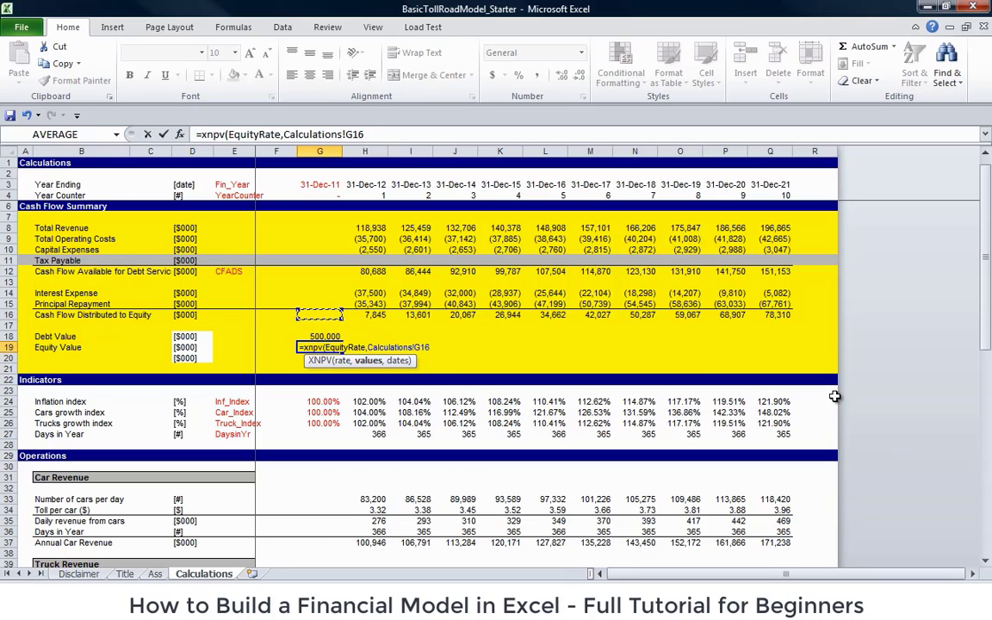
{"action": "key", "text": "shift+Right"}
{"action": "key", "text": "shift+Right"}
{"action": "key", "text": "shift+Right"}
{"action": "key", "text": "shift+Right"}
{"action": "key", "text": "shift+Right"}
{"action": "key", "text": "shift+Right"}
{"action": "key", "text": "shift+Right"}
{"action": "key", "text": "shift+Right"}
{"action": "key", "text": "shift+Right"}
{"action": "key", "text": "shift+Right"}
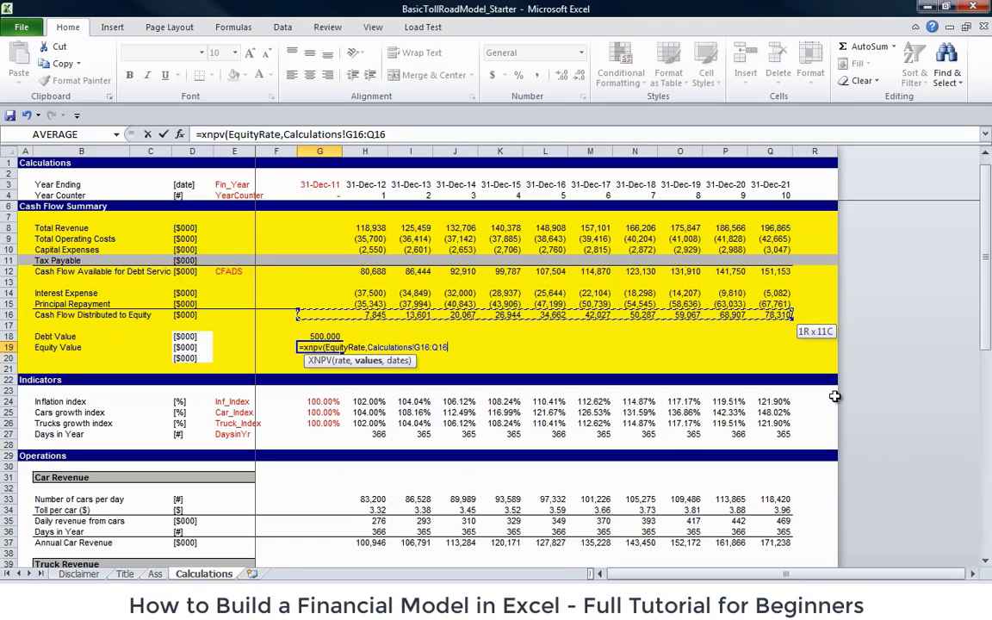
{"action": "key", "text": "ctrl+shift+Left"}
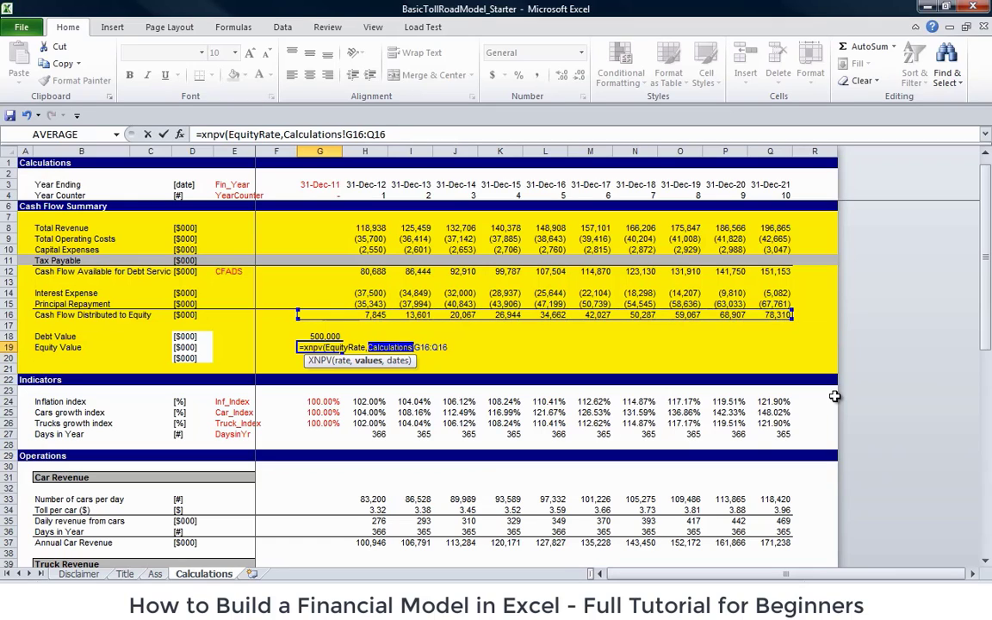
{"action": "key", "text": "Delete"}
{"action": "key", "text": "ctrl+Right"}
{"action": "type", "text": ","}
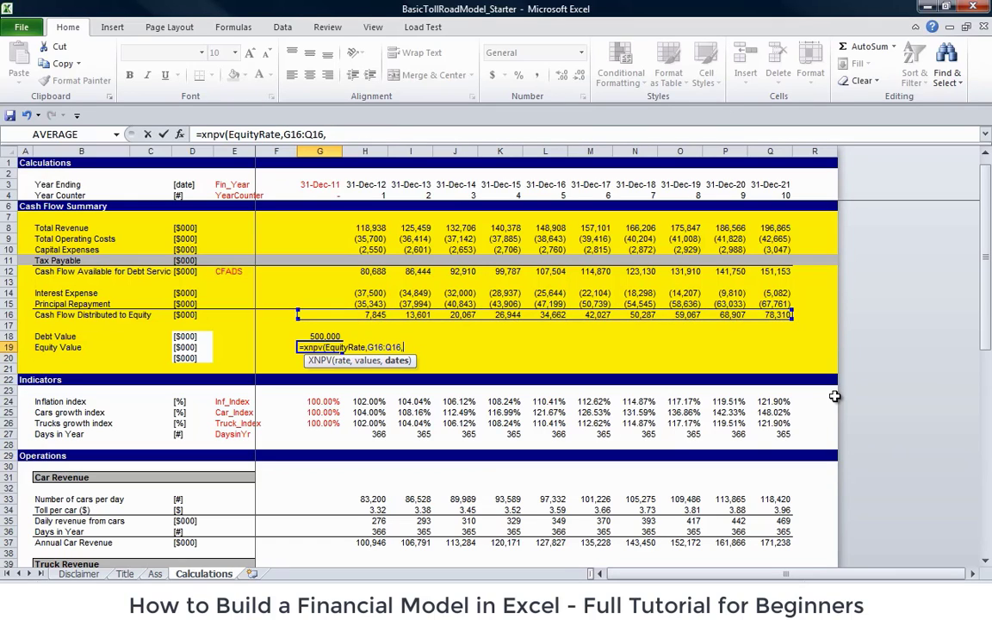
- Complete the XNPV formula with the Year Ending dates G3:Q3, removing the Calculations sheet prefix
{"action": "left_click", "coordinate": [784, 185]}
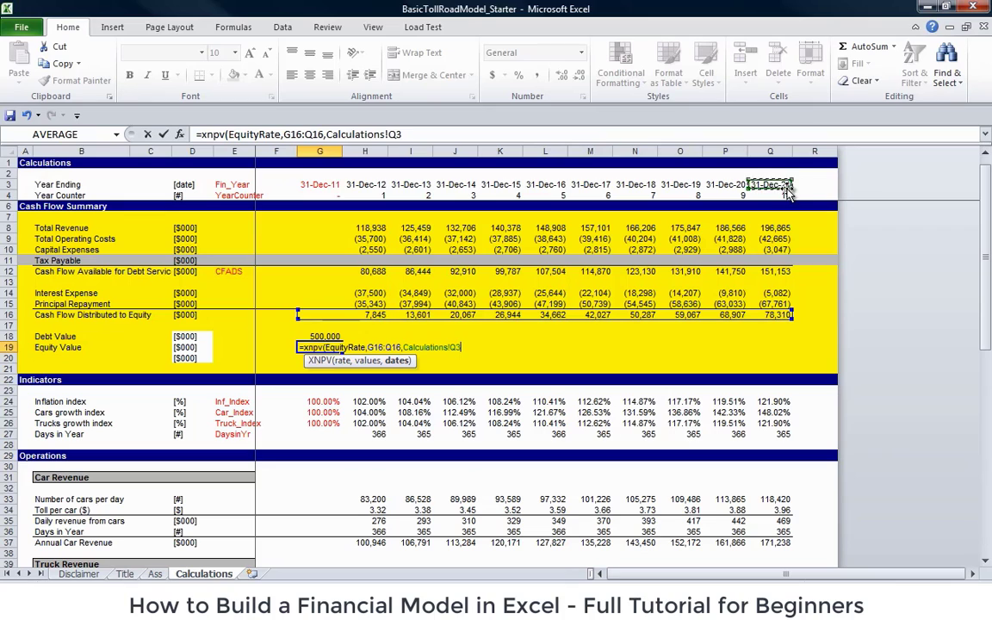
{"action": "key", "text": "ctrl+shift+Left"}
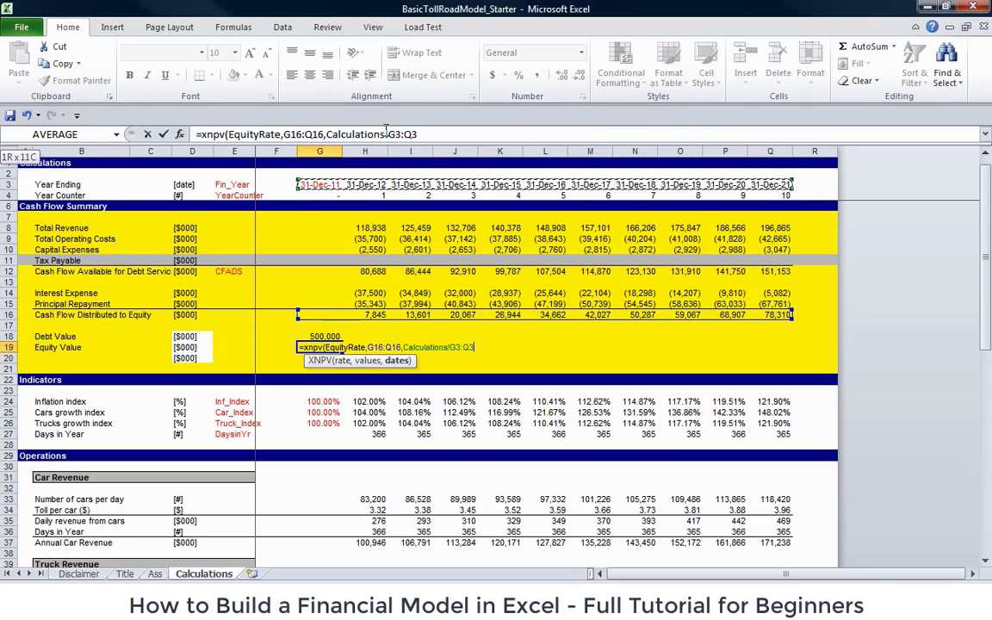
{"action": "key", "text": "BackSpace"}
{"action": "key", "text": "BackSpace"}
{"action": "key", "text": "BackSpace"}
{"action": "key", "text": "BackSpace"}
{"action": "key", "text": "BackSpace"}
{"action": "key", "text": "BackSpace"}
{"action": "key", "text": "BackSpace"}
{"action": "key", "text": "BackSpace"}
{"action": "key", "text": "BackSpace"}
{"action": "key", "text": "BackSpace"}
{"action": "key", "text": "BackSpace"}
{"action": "key", "text": "BackSpace"}
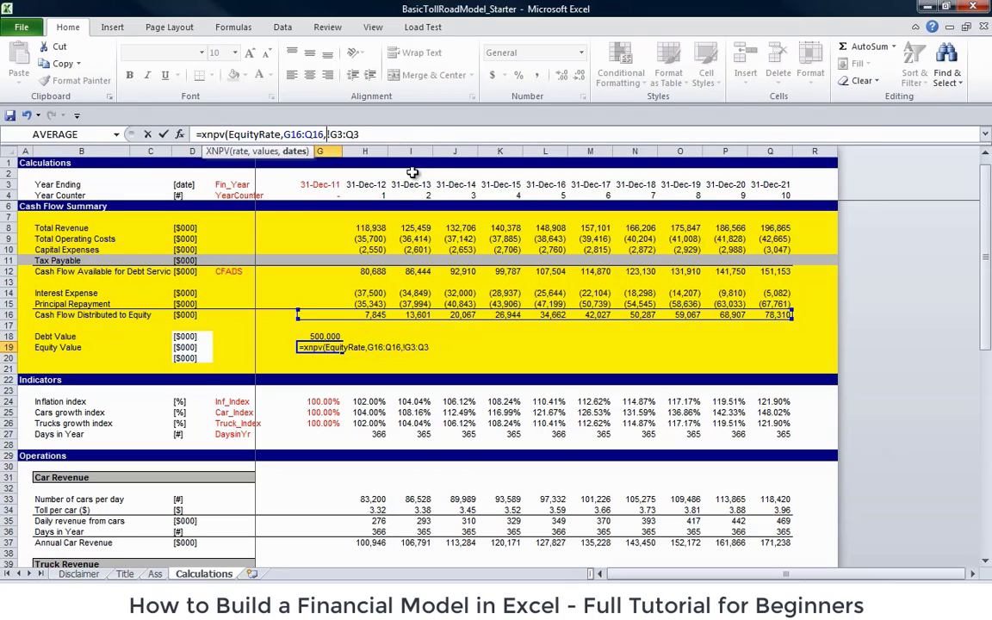
{"action": "key", "text": "BackSpace"}
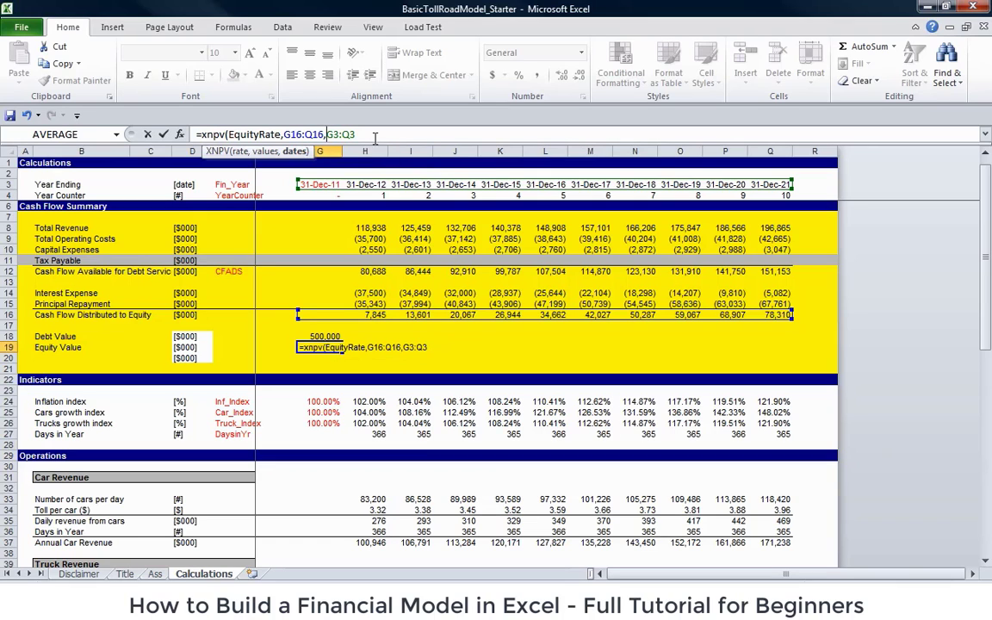
{"action": "key", "text": "Return"}
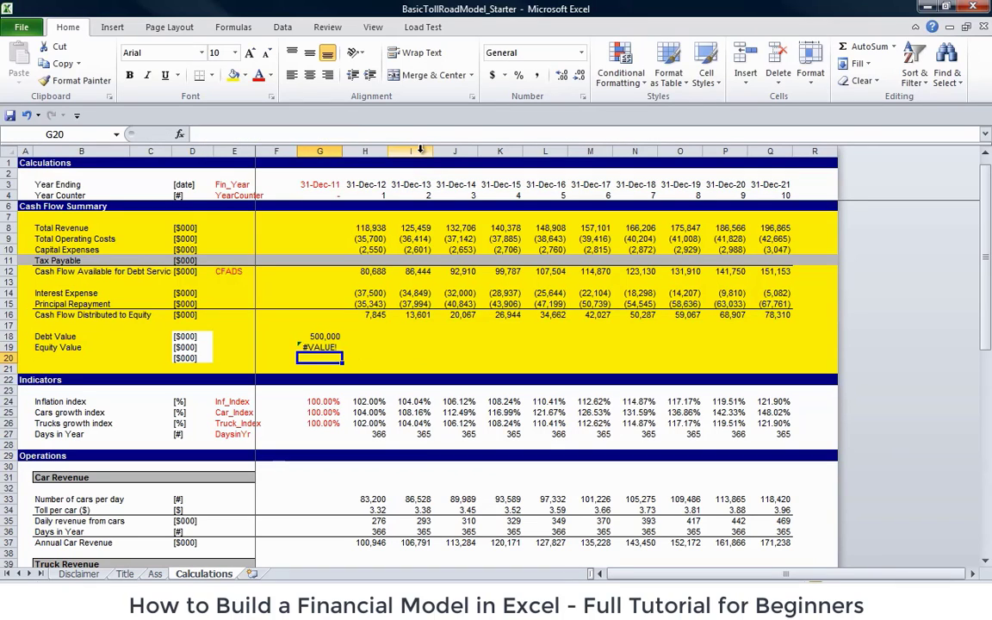
- Recheck the Equity Value formula and enter 0 as the 31-Dec-11 Cash Flow Distributed to Equity in G16
{"action": "key", "text": "Up"}
{"action": "key", "text": "F2"}
{"action": "key", "text": "Return"}
{"action": "key", "text": "Up"}
{"action": "key", "text": "Up"}
{"action": "key", "text": "Up"}
{"action": "key", "text": "Up"}
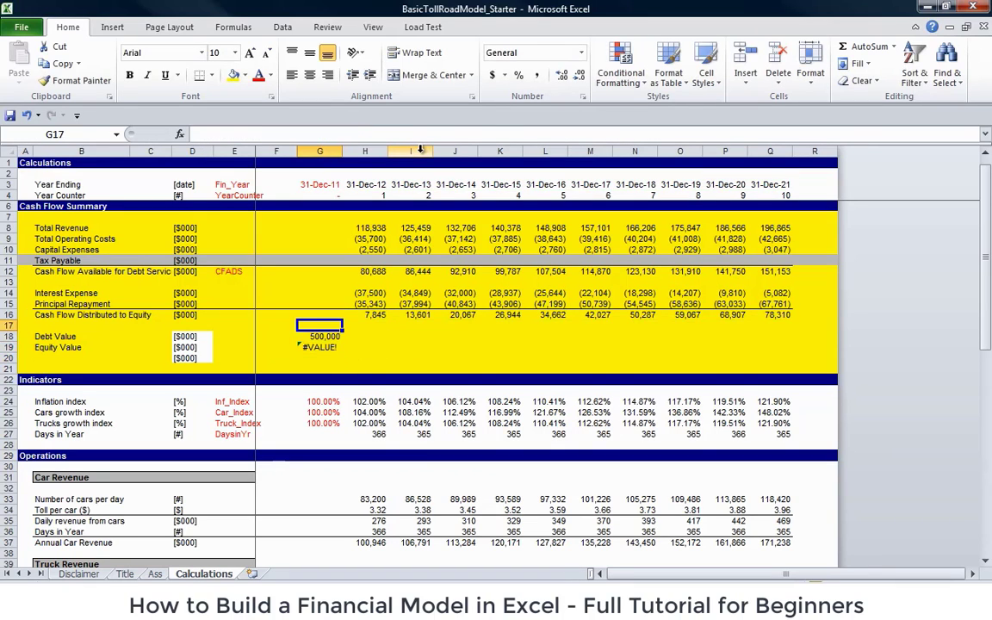
{"action": "type", "text": "-"}
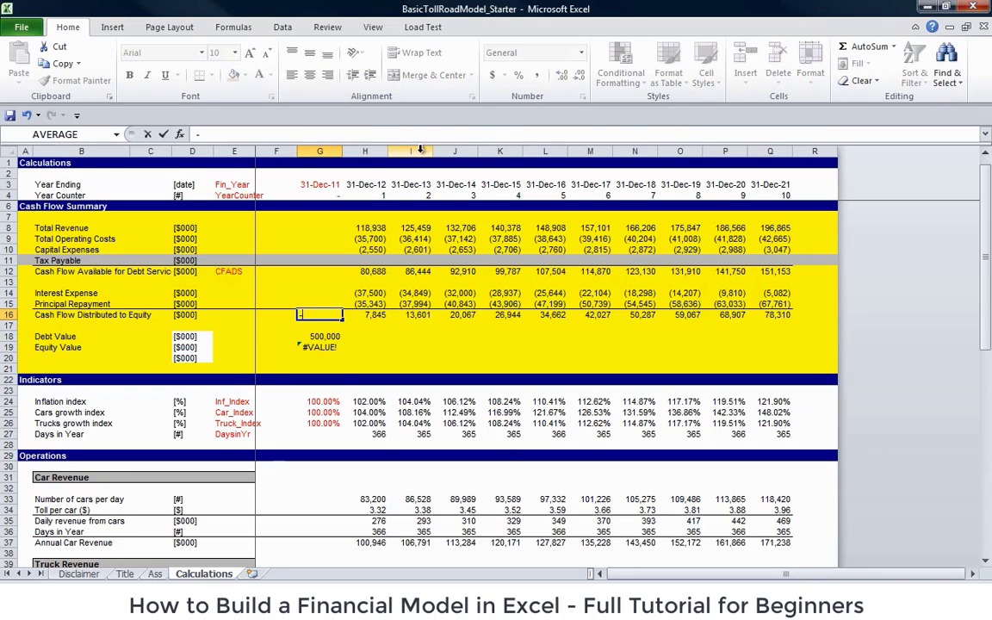
{"action": "key", "text": "Escape"}
{"action": "type", "text": "0"}
{"action": "key", "text": "Return"}
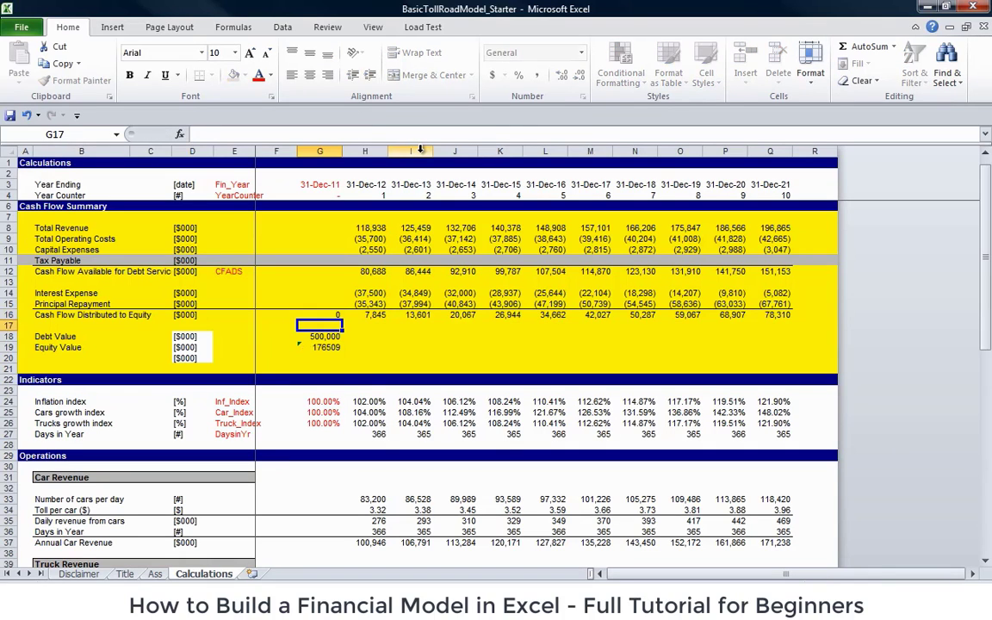
- Copy the Interest Expense, Principal Repayment and Cash Flow Distributed to Equity formulas from H14:H16 into G14:G16
{"action": "key", "text": "Up"}
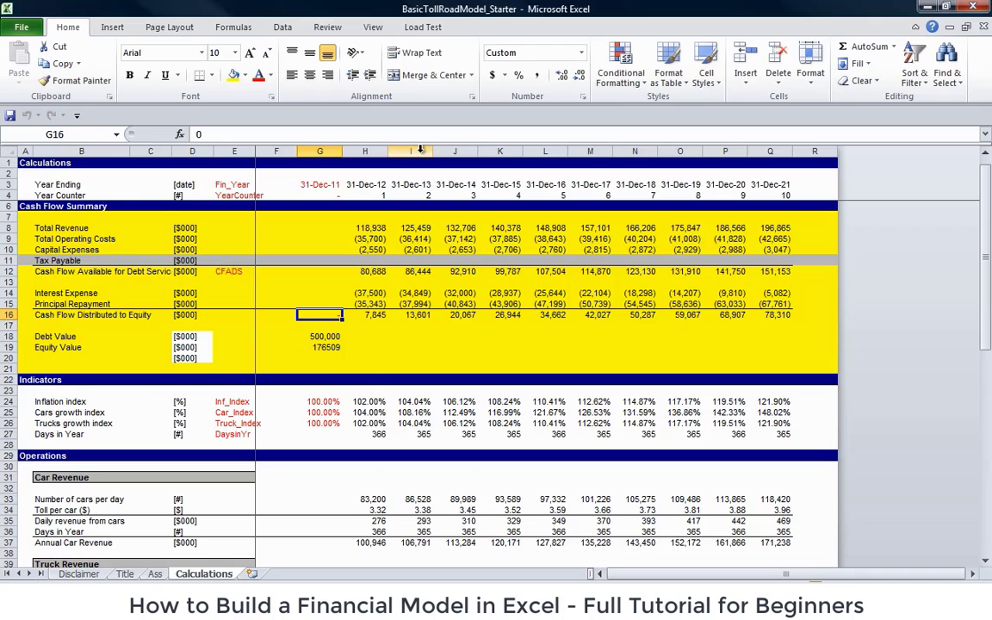
{"action": "key", "text": "Left"}
{"action": "key", "text": "Right"}
{"action": "key", "text": "Right"}
{"action": "key", "text": "Up"}
{"action": "key", "text": "Up"}
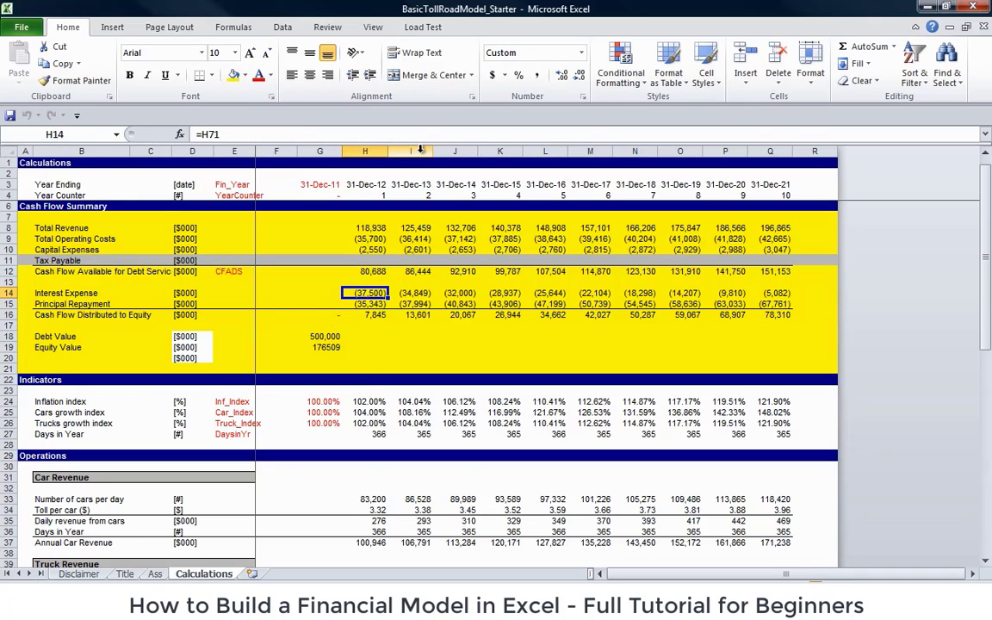
{"action": "key", "text": "shift+Down"}
{"action": "key", "text": "shift+Down"}
{"action": "key", "text": "ctrl+c"}
{"action": "key", "text": "Left"}
{"action": "key", "text": "ctrl+v"}
- Copy the Total Revenue to Cash Flow Available for Debt Service formulas from H8:H12 into G8:G12
{"action": "key", "text": "Up"}
{"action": "key", "text": "Up"}
{"action": "key", "text": "Right"}
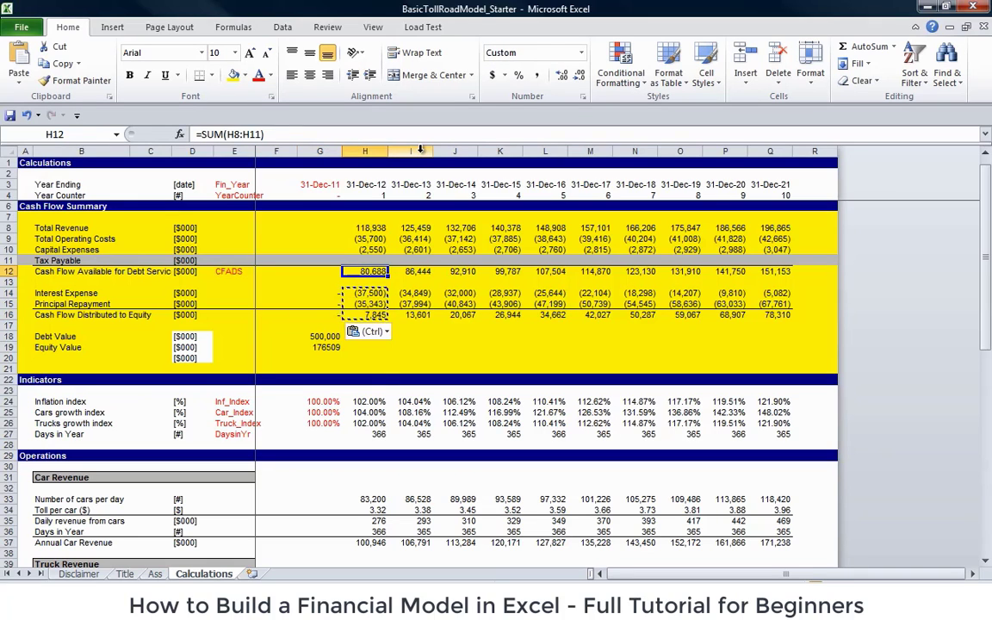
{"action": "key", "text": "shift+Up"}
{"action": "key", "text": "shift+Up"}
{"action": "key", "text": "shift+Up"}
{"action": "key", "text": "shift+Up"}
{"action": "key", "text": "ctrl+c"}
{"action": "key", "text": "Left"}
{"action": "key", "text": "Up"}
{"action": "key", "text": "Up"}
{"action": "key", "text": "Up"}
{"action": "key", "text": "Up"}
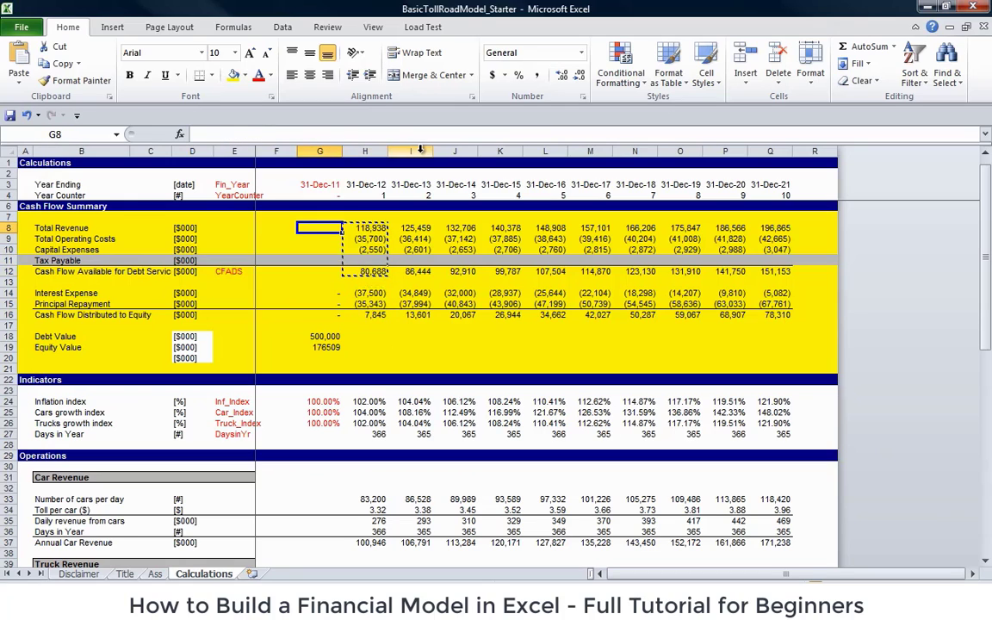
{"action": "key", "text": "ctrl+v"}
- Format the Equity Value in G19 as a whole number with a thousands separator
{"action": "key", "text": "Down"}
{"action": "key", "text": "Down"}
{"action": "key", "text": "Down"}
{"action": "key", "text": "Down"}
{"action": "key", "text": "Down"}
{"action": "key", "text": "Down"}
{"action": "key", "text": "Down"}
{"action": "key", "text": "Down"}
{"action": "key", "text": "Down"}
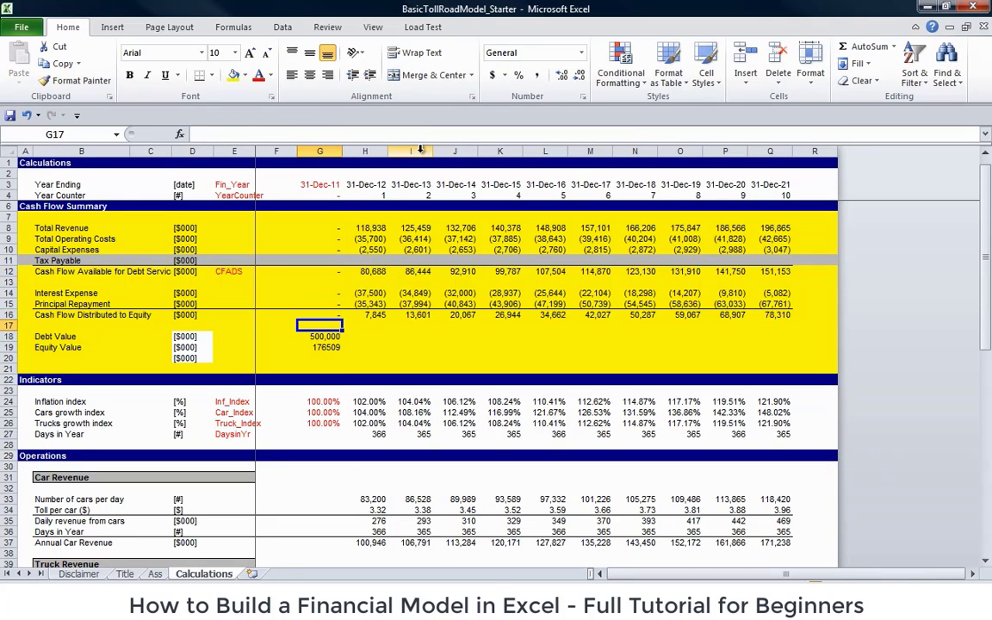
{"action": "key", "text": "Down"}
{"action": "key", "text": "Down"}
{"action": "key", "text": "ctrl+shift+1"}
- Label the row below Equity Value as Total Acquisition Value in B20
{"action": "key", "text": "Left"}
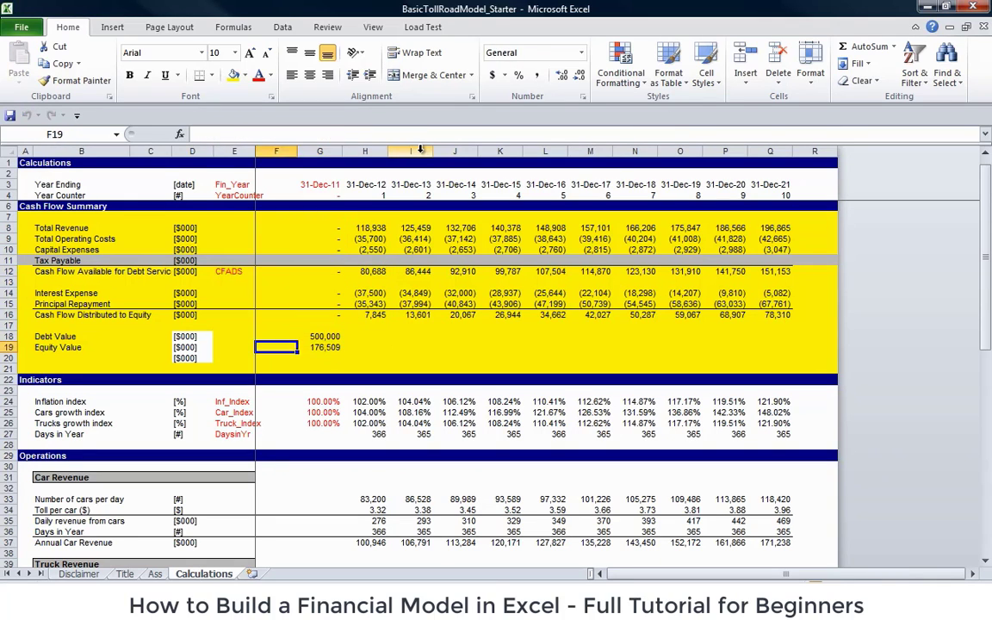
{"action": "key", "text": "Left"}
{"action": "key", "text": "Left"}
{"action": "key", "text": "Left"}
{"action": "key", "text": "Left"}
{"action": "key", "text": "Down"}
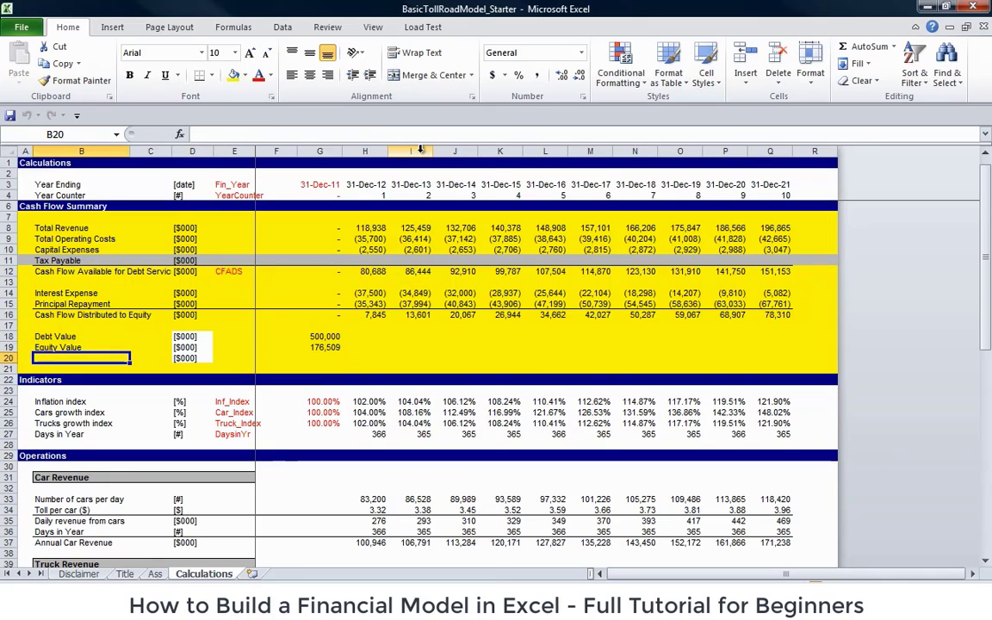
{"action": "type", "text": "Total"}
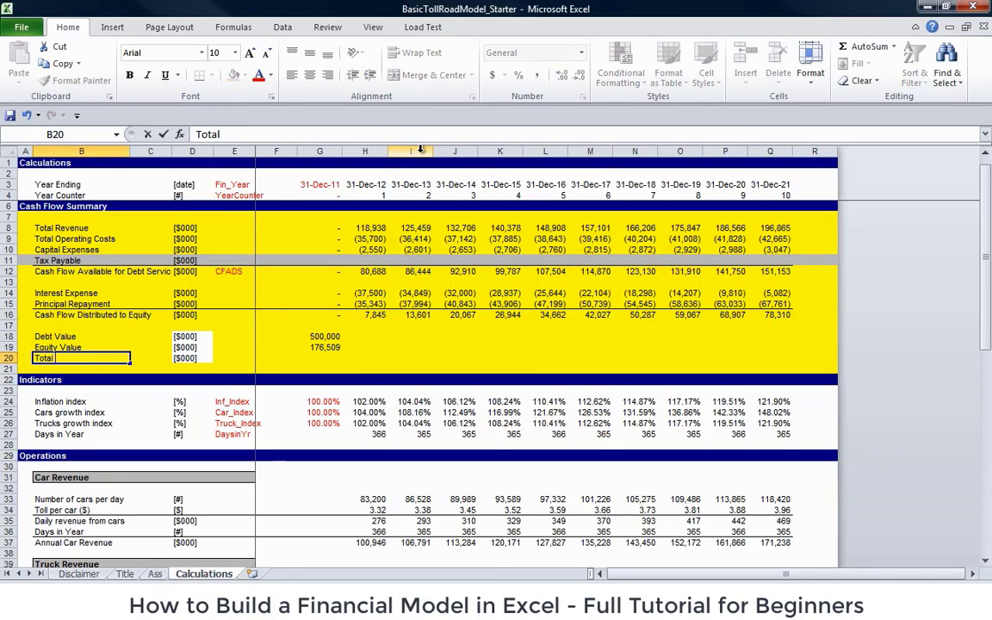
{"action": "type", "text": " Acquisition va"}
{"action": "key", "text": "BackSpace"}
{"action": "key", "text": "BackSpace"}
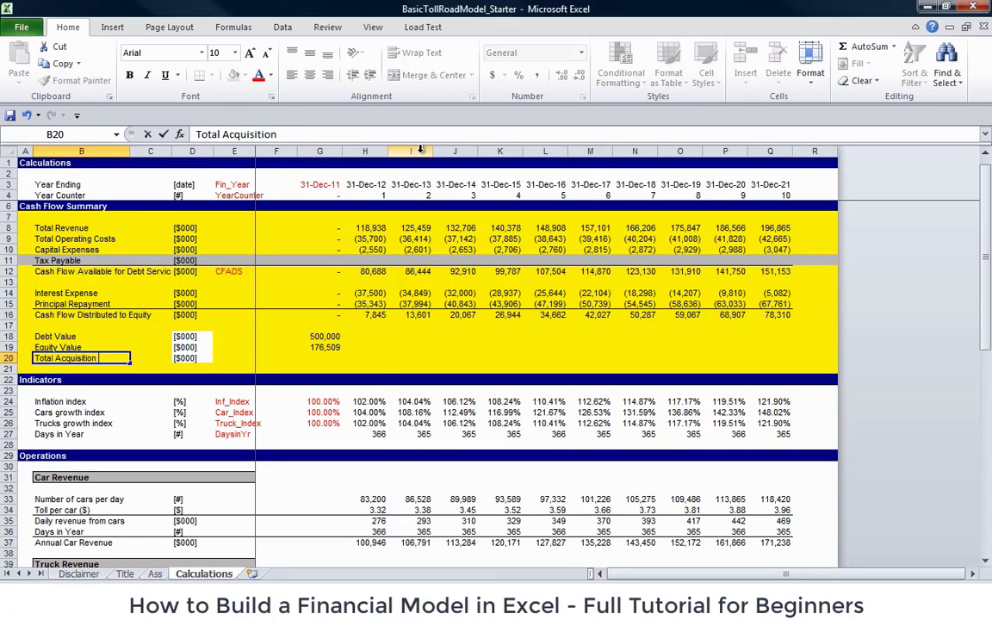
{"action": "type", "text": "Value"}
{"action": "key", "text": "Return"}
- Add a top border across the Total Acquisition Value row from B20 to G20
{"action": "key", "text": "Up"}
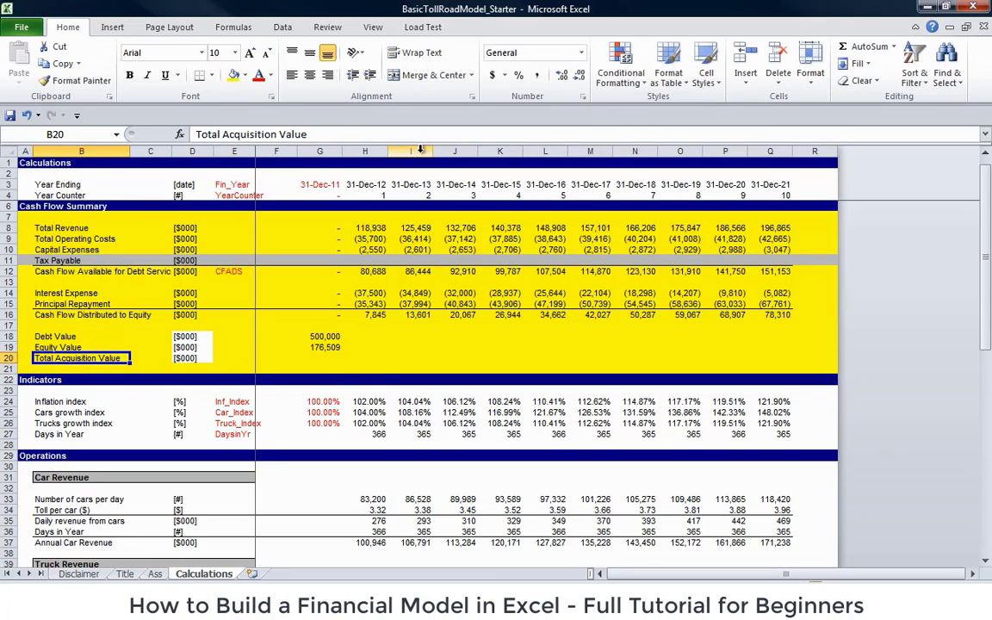
{"action": "key", "text": "shift+Right"}
{"action": "key", "text": "shift+Right"}
{"action": "key", "text": "shift+Right"}
{"action": "key", "text": "shift+Right"}
{"action": "key", "text": "shift+Right"}
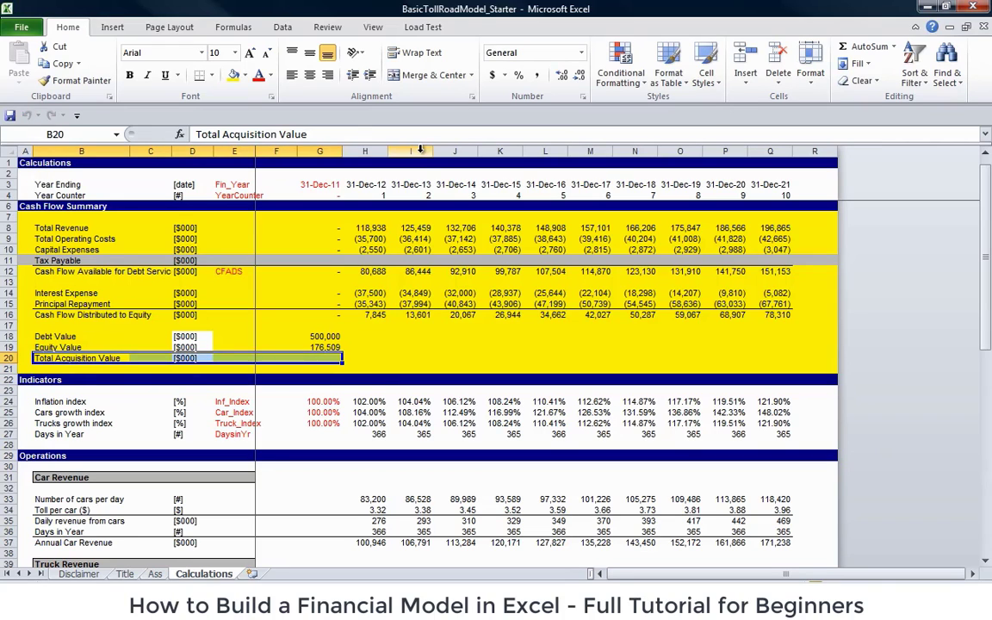
- Calculate the Total Acquisition Value in G20 as the sum of Debt Value and Equity Value, =SUM(G18:G19)
{"action": "key", "text": "Right"}
{"action": "key", "text": "Right"}
{"action": "key", "text": "Right"}
{"action": "key", "text": "Right"}
{"action": "key", "text": "Right"}
{"action": "key", "text": "alt+equal"}
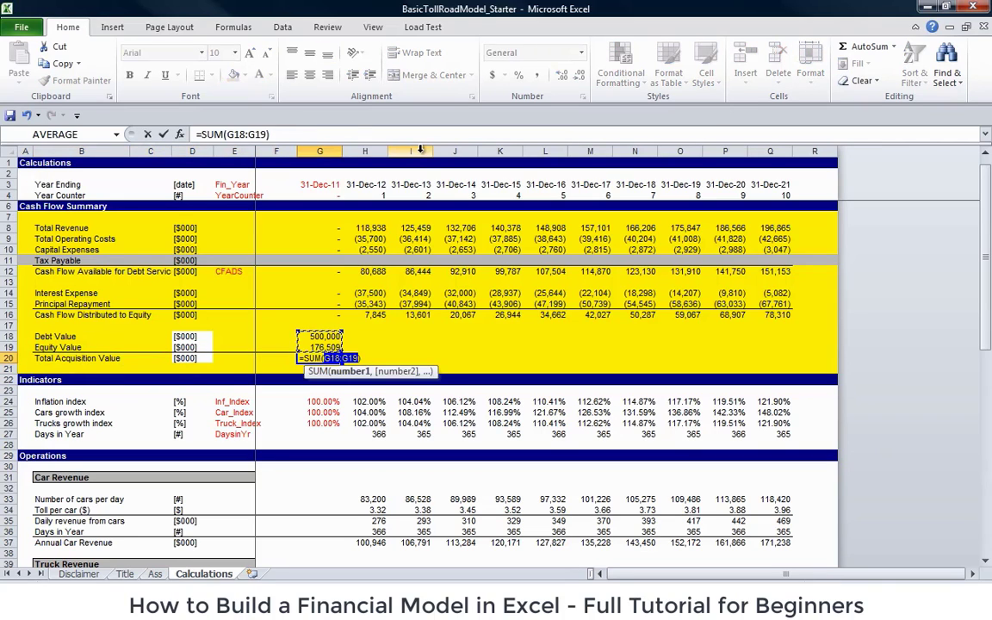
{"action": "key", "text": "Return"}
- Examine the Debt Value and Equity Value formulas alongside the financing inputs on the Ass sheet
{"action": "key", "text": "Up"}
{"action": "key", "text": "Right"}
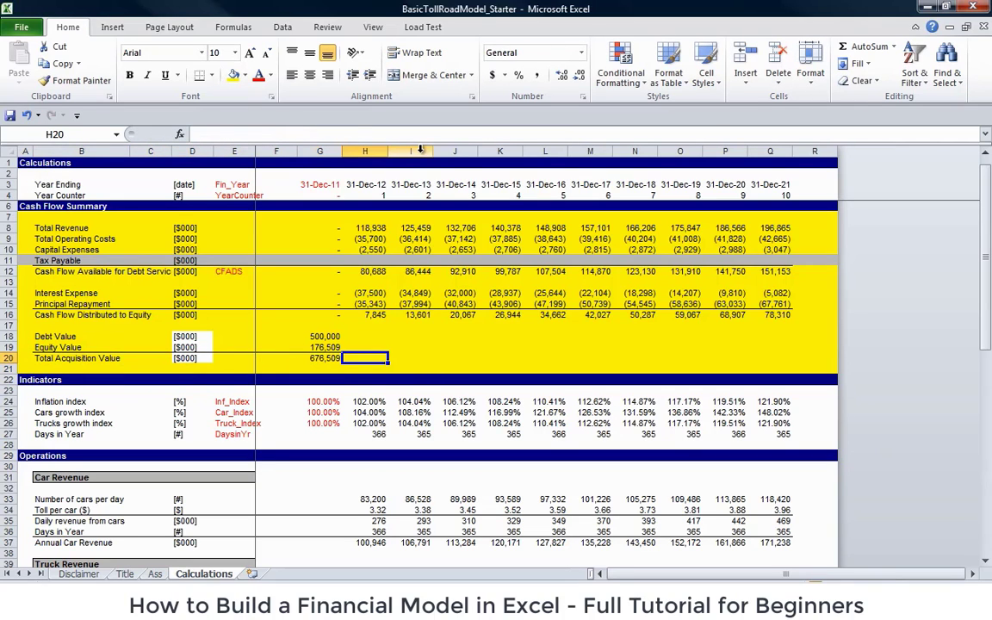
{"action": "key", "text": "Up"}
{"action": "key", "text": "Up"}
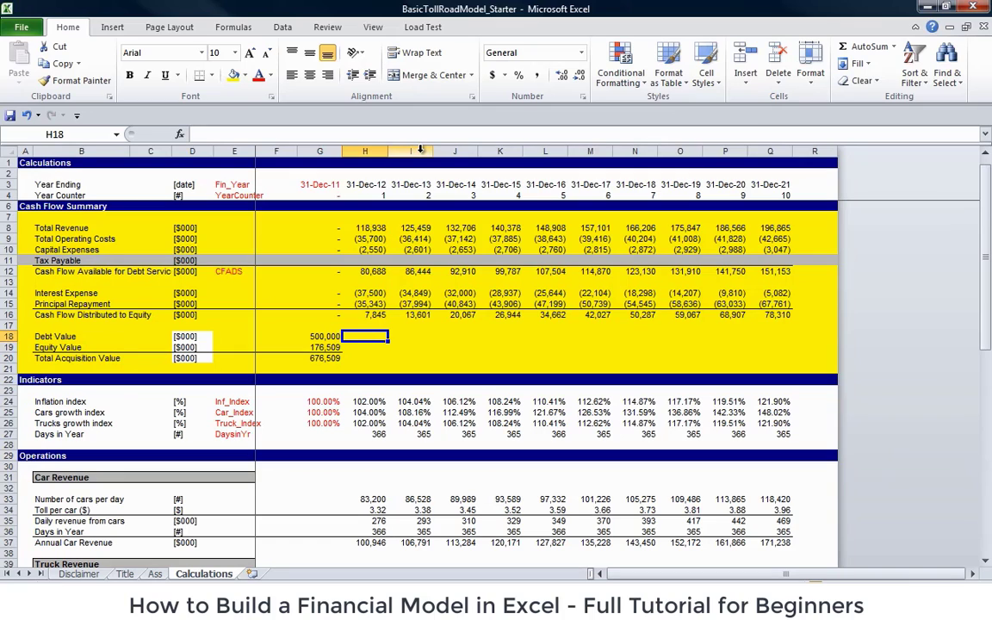
{"action": "key", "text": "Down"}
{"action": "key", "text": "Left"}
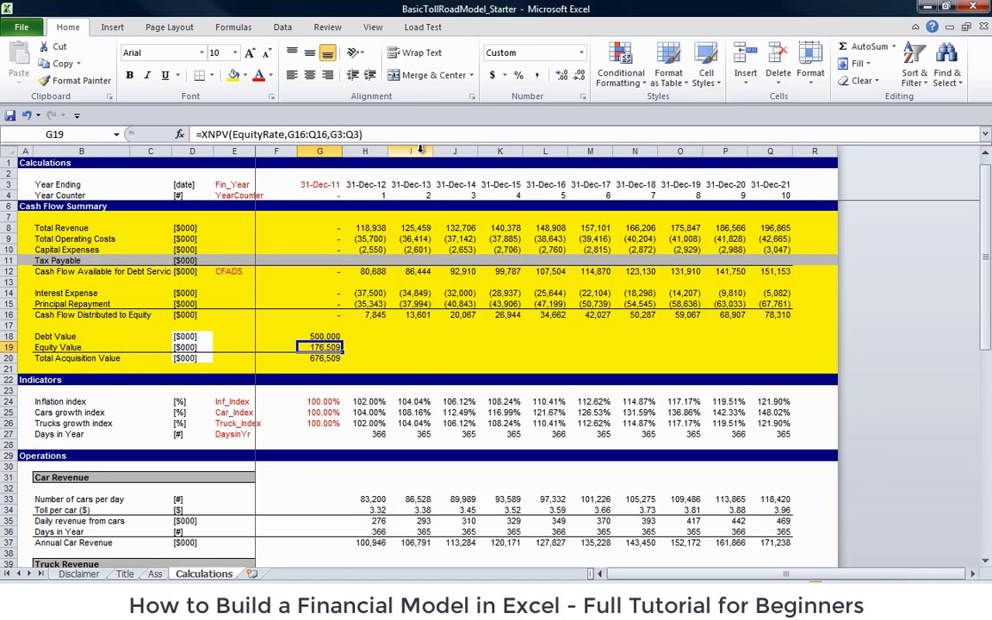
{"action": "key", "text": "ctrl+Page_Up"}
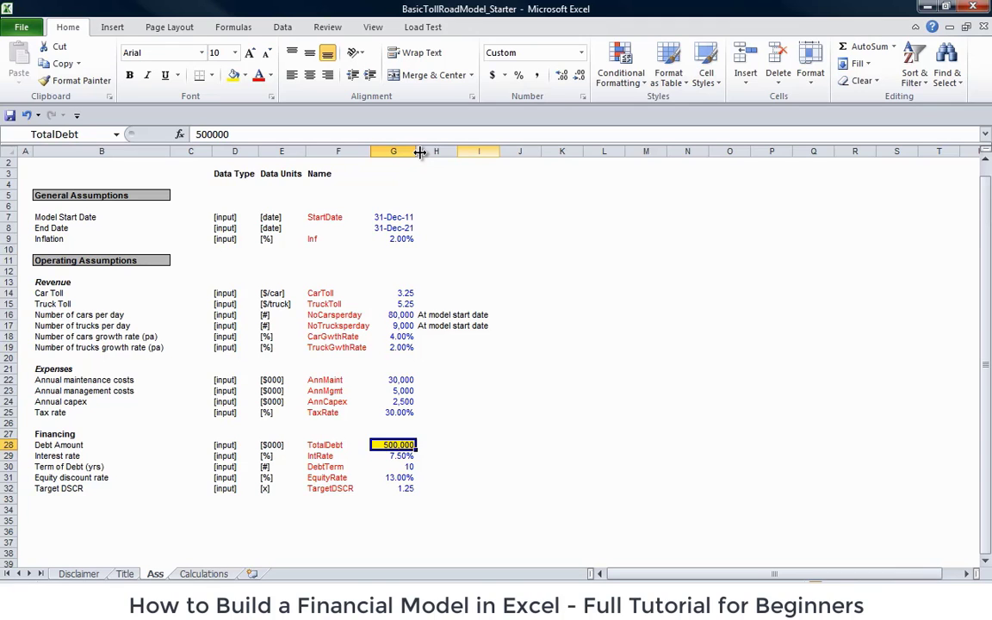
{"action": "key", "text": "ctrl+Page_Down"}
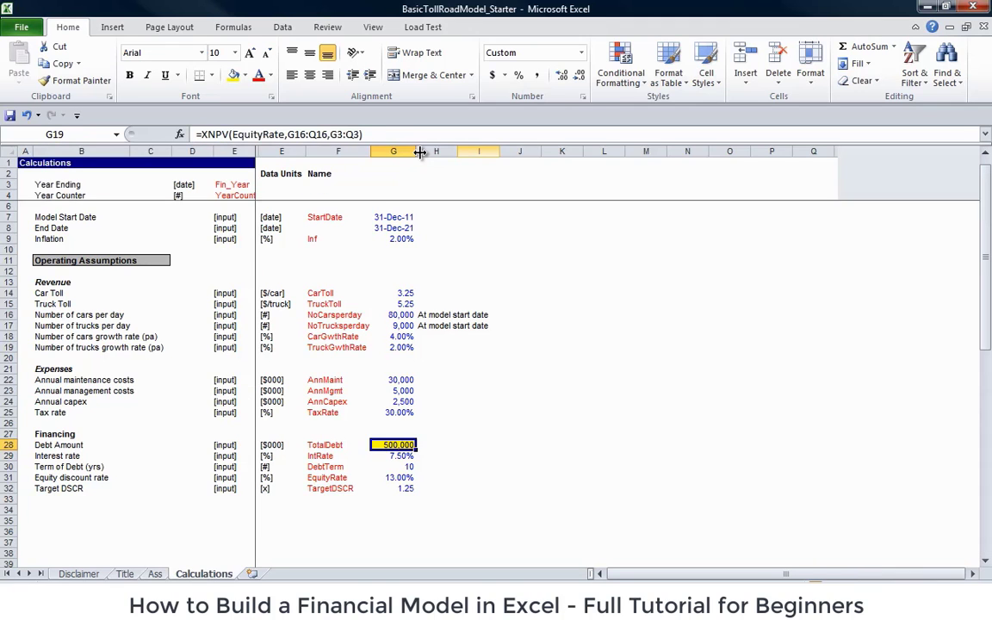
{"action": "key", "text": "Up"}
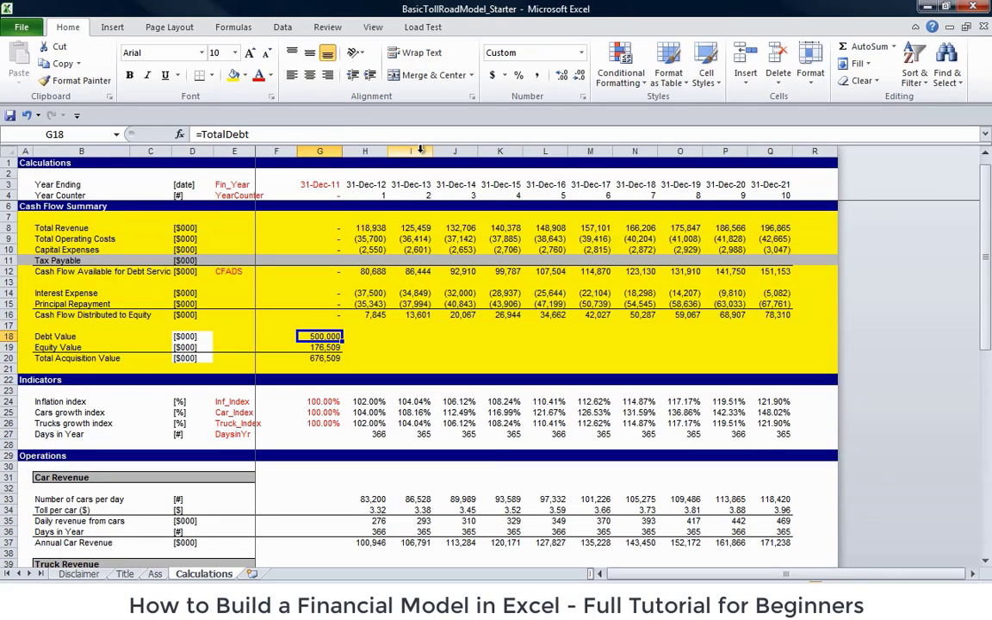
{"action": "key", "text": "Down"}
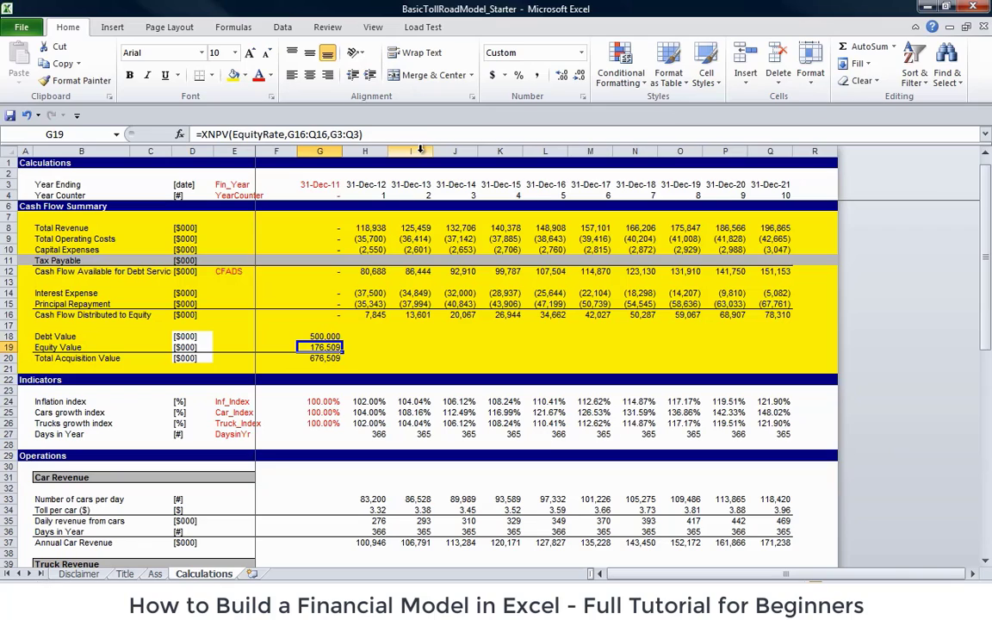
- Recheck the Equity Value XNPV formula in G19 and the Total Acquisition Value sum in G20
{"action": "key", "text": "Right"}
{"action": "key", "text": "Right"}
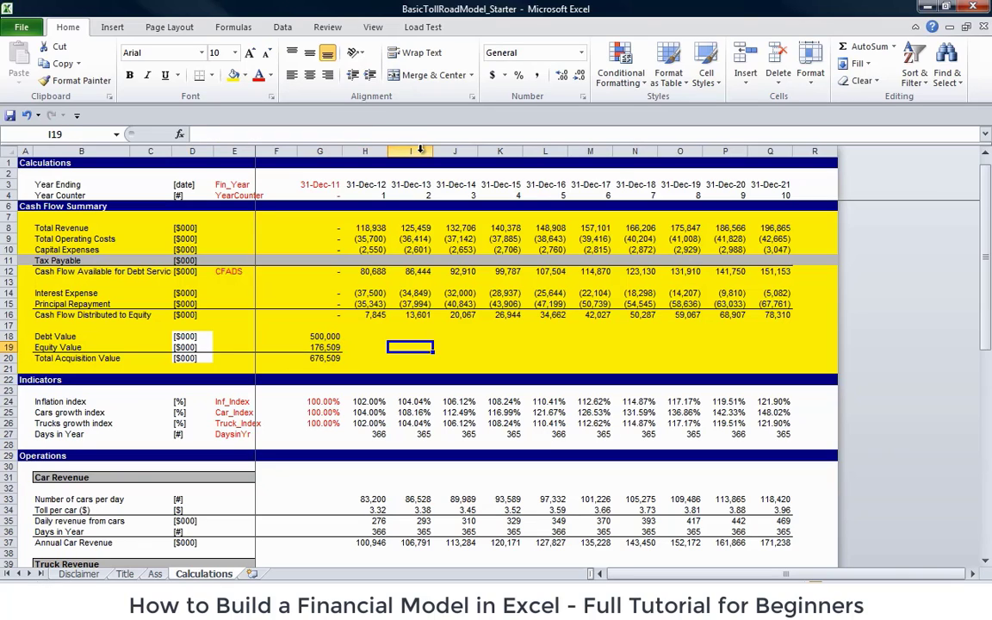
{"action": "key", "text": "Left"}
{"action": "key", "text": "Left"}
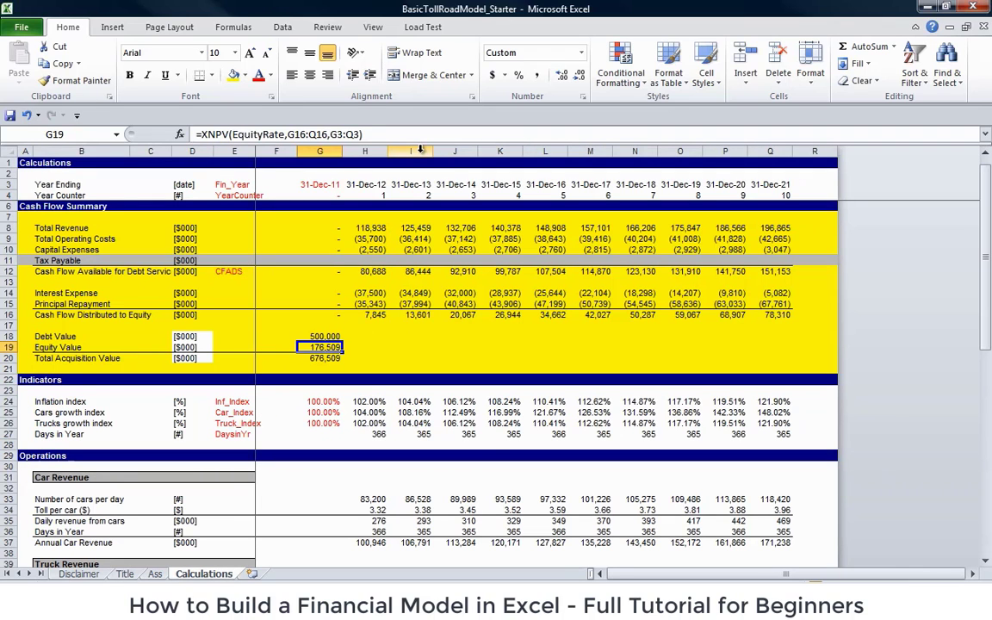
{"action": "key", "text": "Right"}
{"action": "key", "text": "Left"}
{"action": "key", "text": "F2"}
{"action": "key", "text": "Return"}
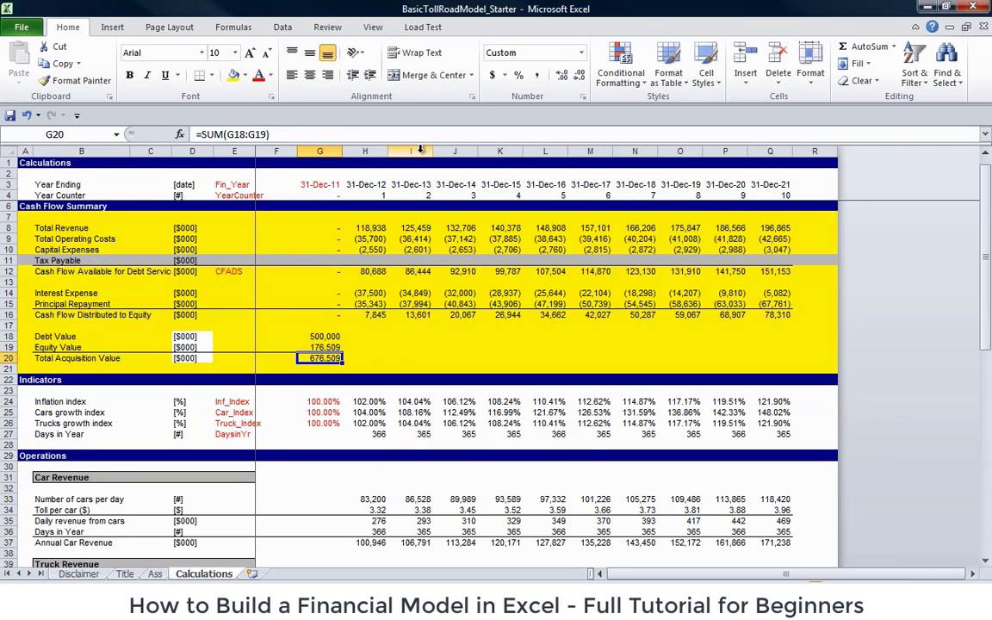
{"action": "key", "text": "Up"}
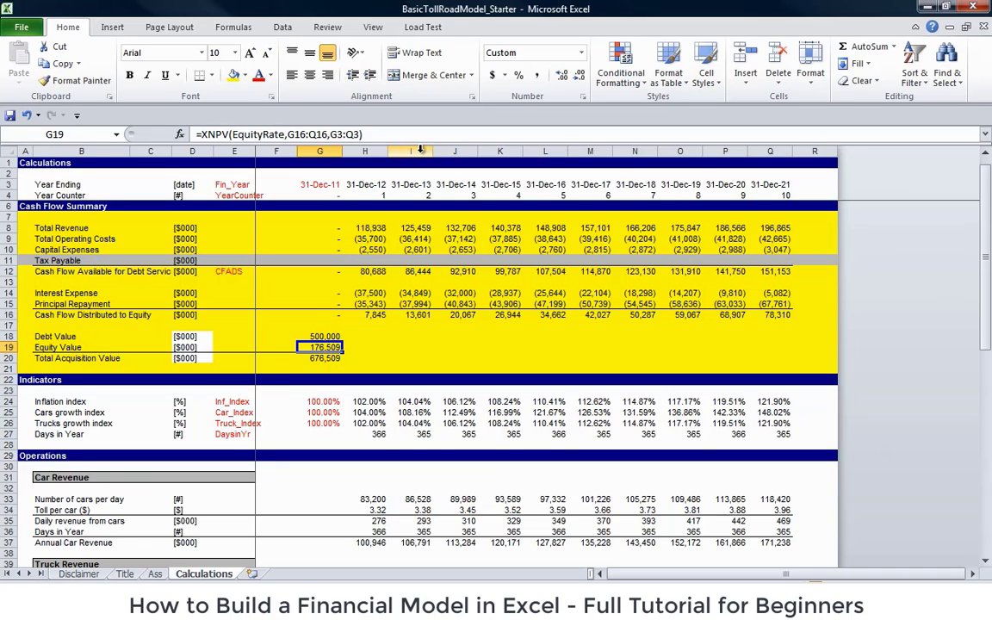
- Link the Tax section's Total Revenue for 31-Dec-12 in H59 to the Cash Flow Summary's Total Revenue with =H8
{"action": "key", "text": "Down"}
{"action": "key", "text": "Down"}
{"action": "key", "text": "Down"}
{"action": "key", "text": "Down"}
{"action": "key", "text": "Down"}
{"action": "key", "text": "Down"}
{"action": "key", "text": "Up"}
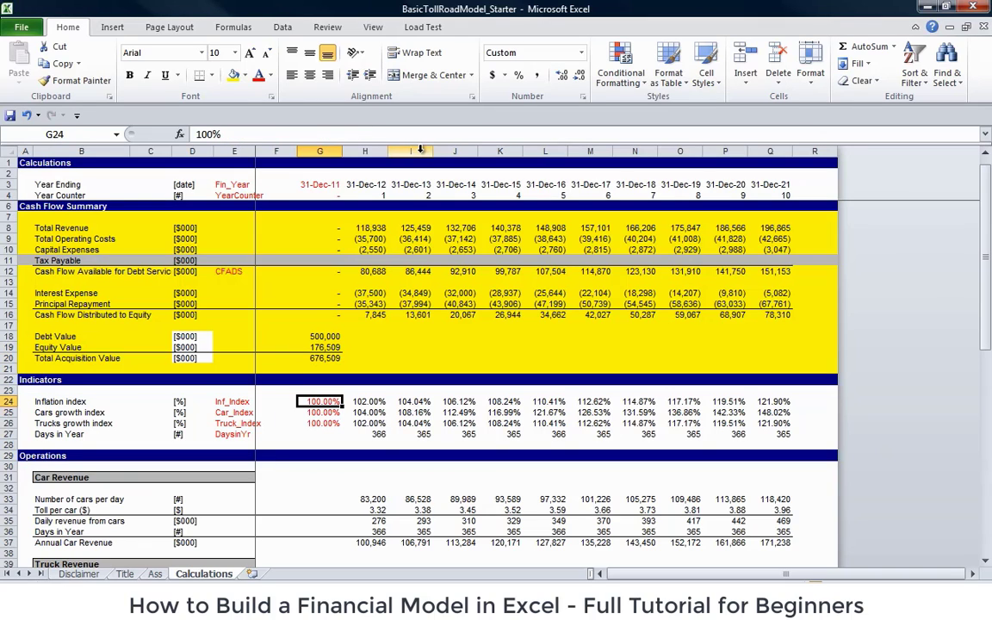
{"action": "key", "text": "Up"}
{"action": "key", "text": "Up"}
{"action": "key", "text": "Up"}
{"action": "key", "text": "Up"}
{"action": "key", "text": "Up"}
{"action": "key", "text": "Down"}
{"action": "key", "text": "Down"}
{"action": "key", "text": "Down"}
{"action": "key", "text": "Down"}
{"action": "key", "text": "Down"}
{"action": "key", "text": "Down"}
{"action": "key", "text": "Down"}
{"action": "key", "text": "Down"}
{"action": "key", "text": "Down"}
{"action": "key", "text": "Down"}
{"action": "key", "text": "Down"}
{"action": "key", "text": "Down"}
{"action": "key", "text": "Down"}
{"action": "key", "text": "Down"}
{"action": "key", "text": "Down"}
{"action": "key", "text": "Down"}
{"action": "key", "text": "Down"}
{"action": "key", "text": "Down"}
{"action": "key", "text": "Down"}
{"action": "key", "text": "Down"}
{"action": "key", "text": "Down"}
{"action": "key", "text": "Down"}
{"action": "key", "text": "Down"}
{"action": "key", "text": "Down"}
{"action": "key", "text": "Down"}
{"action": "key", "text": "Down"}
{"action": "key", "text": "Down"}
{"action": "key", "text": "Down"}
{"action": "key", "text": "Down"}
{"action": "key", "text": "Down"}
{"action": "key", "text": "Down"}
{"action": "key", "text": "Down"}
{"action": "key", "text": "Down"}
{"action": "key", "text": "Down"}
{"action": "key", "text": "Down"}
{"action": "key", "text": "Down"}
{"action": "key", "text": "Down"}
{"action": "key", "text": "Down"}
{"action": "key", "text": "Down"}
{"action": "key", "text": "Down"}
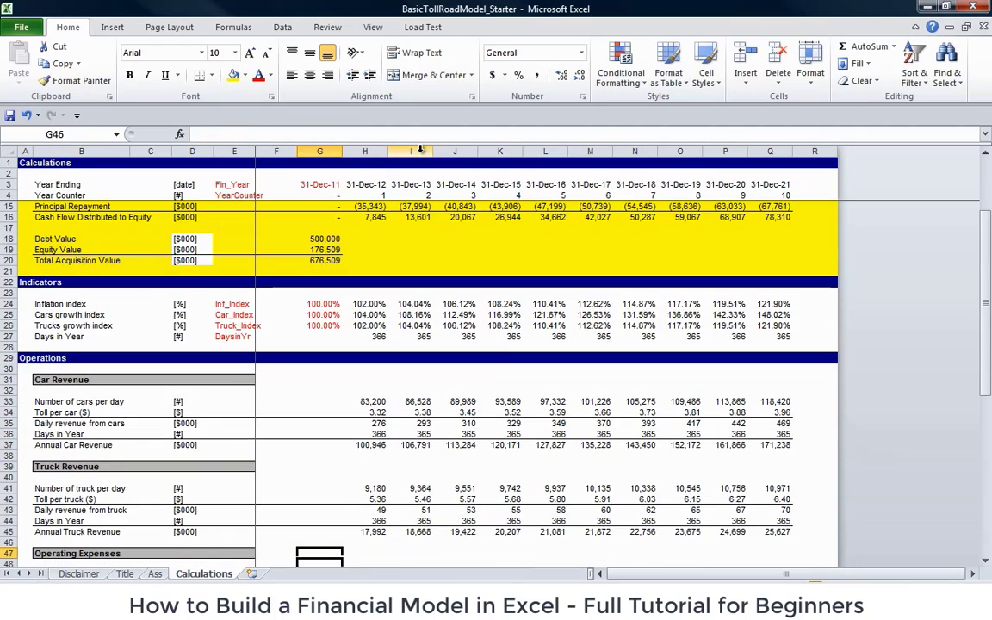
{"action": "key", "text": "Down"}
{"action": "key", "text": "Down"}
{"action": "key", "text": "Down"}
{"action": "key", "text": "Down"}
{"action": "key", "text": "Down"}
{"action": "key", "text": "Down"}
{"action": "key", "text": "Down"}
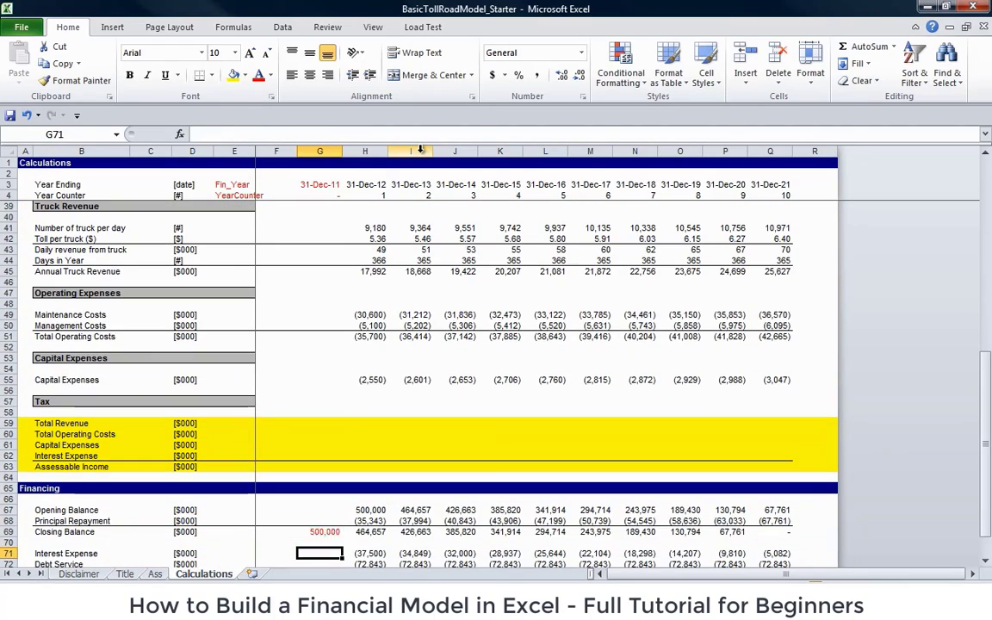
{"action": "key", "text": "Up"}
{"action": "key", "text": "Up"}
{"action": "key", "text": "Up"}
{"action": "key", "text": "Up"}
{"action": "key", "text": "Up"}
{"action": "key", "text": "Up"}
{"action": "key", "text": "Up"}
{"action": "key", "text": "Up"}
{"action": "key", "text": "Up"}
{"action": "key", "text": "Up"}
{"action": "key", "text": "Up"}
{"action": "key", "text": "Up"}
{"action": "key", "text": "Right"}
{"action": "type", "text": "="}
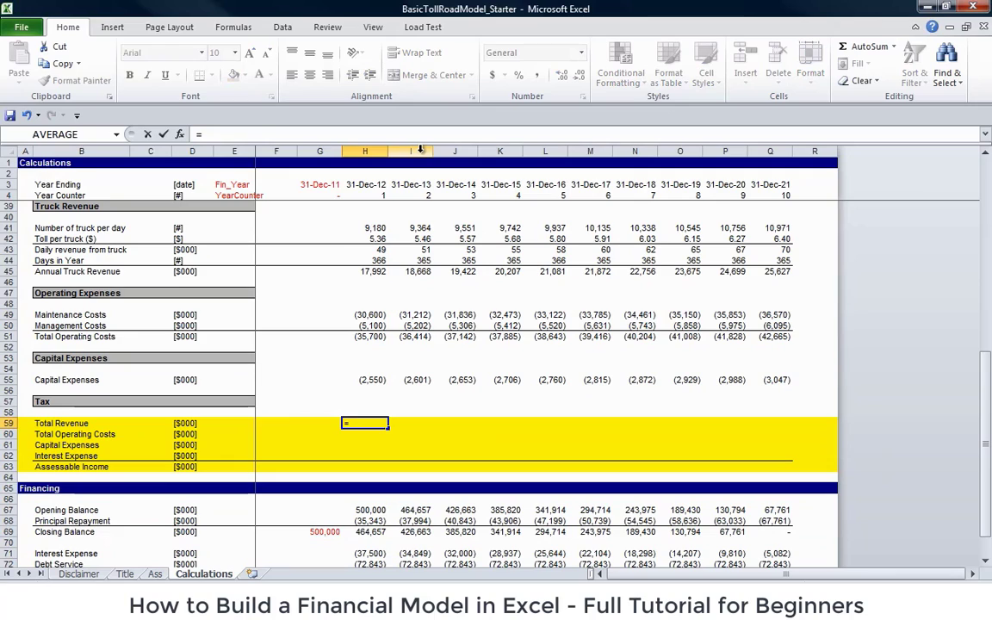
{"action": "key", "text": "Up"}
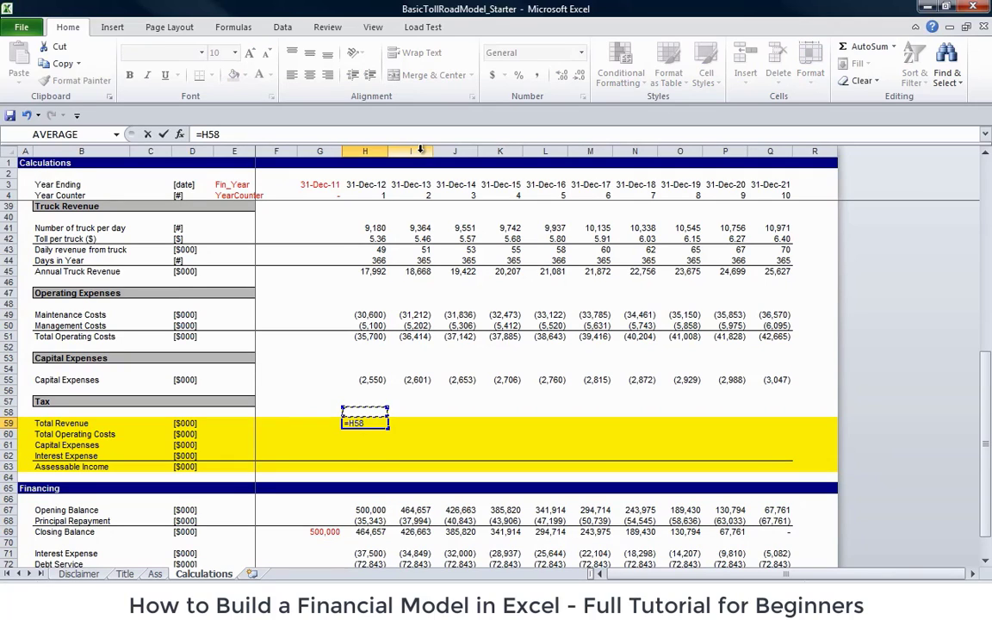
{"action": "key", "text": "Up"}
{"action": "key", "text": "Up"}
{"action": "key", "text": "Up"}
{"action": "key", "text": "Up"}
{"action": "key", "text": "Up"}
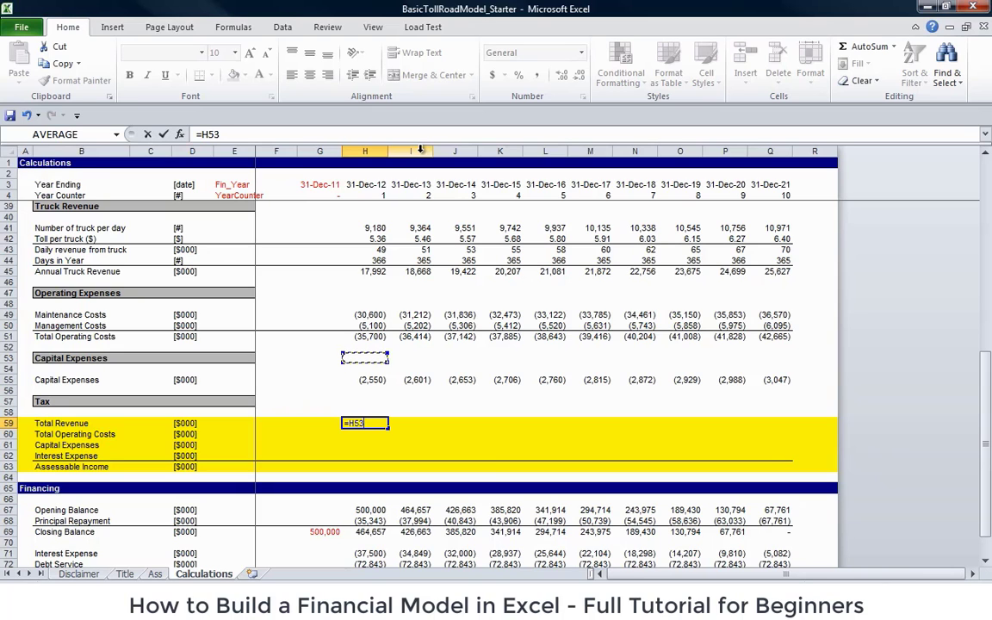
{"action": "key", "text": "Up"}
{"action": "key", "text": "Up"}
{"action": "key", "text": "Up"}
{"action": "key", "text": "Up"}
{"action": "key", "text": "Up"}
{"action": "key", "text": "Up"}
{"action": "key", "text": "Up"}
{"action": "key", "text": "Up"}
{"action": "key", "text": "Up"}
{"action": "key", "text": "Up"}
{"action": "key", "text": "Up"}
{"action": "key", "text": "Up"}
{"action": "key", "text": "Up"}
{"action": "key", "text": "Up"}
{"action": "key", "text": "Up"}
{"action": "key", "text": "Up"}
{"action": "key", "text": "Up"}
{"action": "key", "text": "Up"}
{"action": "key", "text": "Up"}
{"action": "key", "text": "Up"}
{"action": "key", "text": "Up"}
{"action": "key", "text": "Up"}
{"action": "key", "text": "Up"}
{"action": "key", "text": "Up"}
{"action": "key", "text": "Up"}
{"action": "key", "text": "Up"}
{"action": "key", "text": "Up"}
{"action": "key", "text": "Up"}
{"action": "key", "text": "Up"}
{"action": "key", "text": "Up"}
{"action": "key", "text": "Up"}
{"action": "key", "text": "Up"}
{"action": "key", "text": "Up"}
{"action": "key", "text": "Up"}
{"action": "key", "text": "Up"}
{"action": "key", "text": "Up"}
{"action": "key", "text": "Up"}
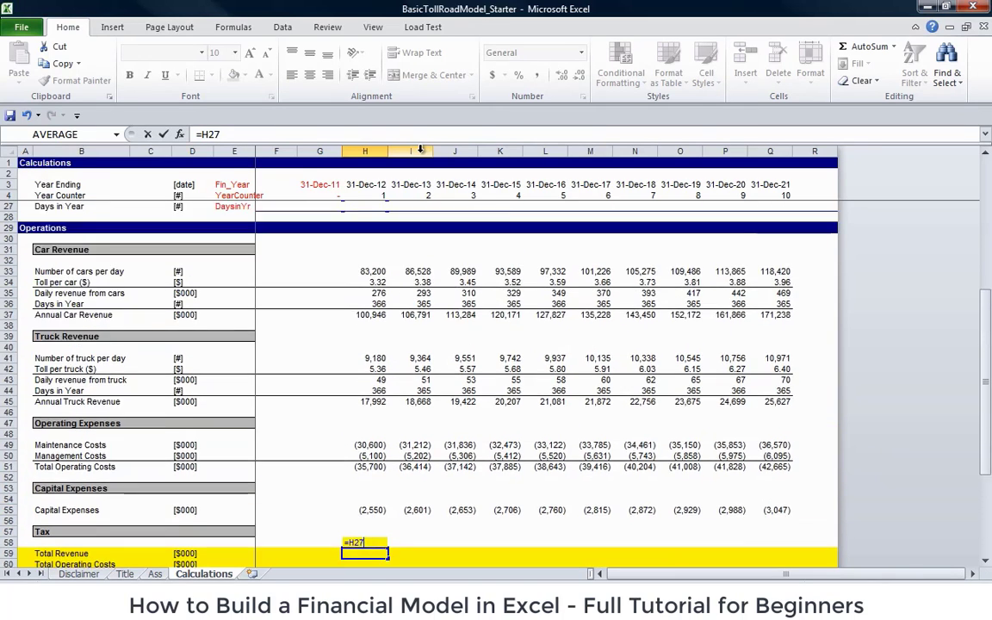
{"action": "key", "text": "Down"}
{"action": "key", "text": "Down"}
{"action": "key", "text": "Down"}
{"action": "key", "text": "Down"}
{"action": "key", "text": "Down"}
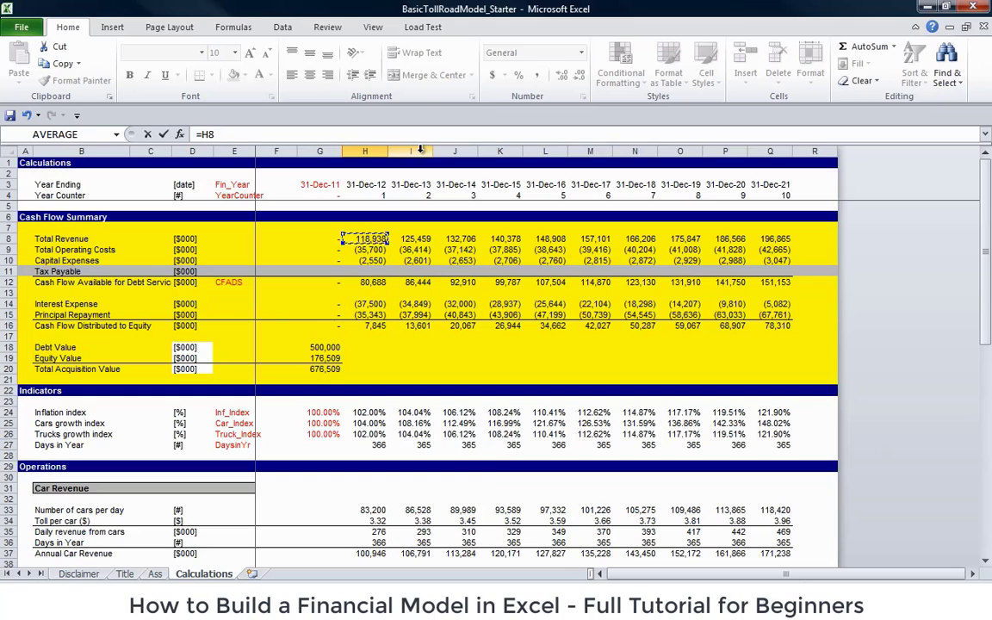
{"action": "key", "text": "Return"}
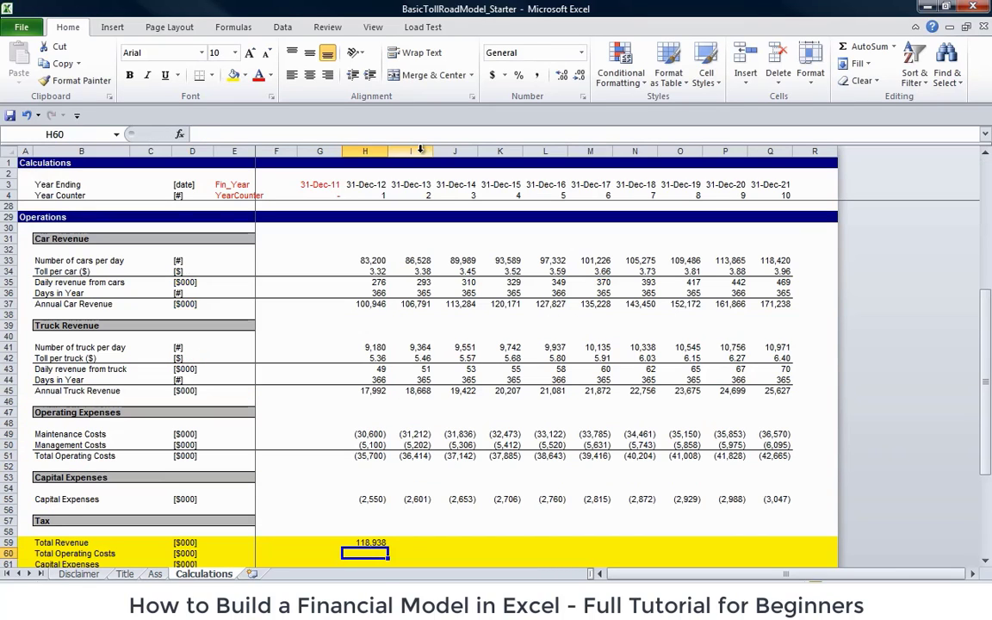
- Fill the Total Revenue link in H59 down through H62 to cover Total Operating Costs, Capital Expenses and Interest Expense
{"action": "key", "text": "Up"}
{"action": "key", "text": "shift+Down"}
{"action": "key", "text": "shift+Down"}
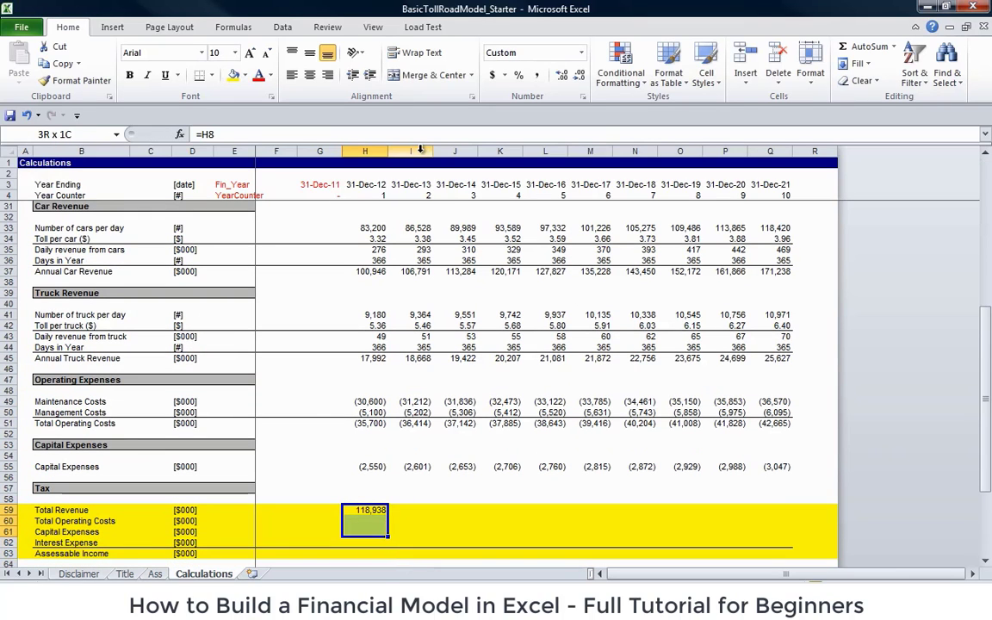
{"action": "key", "text": "shift+Down"}
{"action": "key", "text": "ctrl+d"}
{"action": "key", "text": "Down"}
{"action": "key", "text": "Down"}
{"action": "key", "text": "Down"}
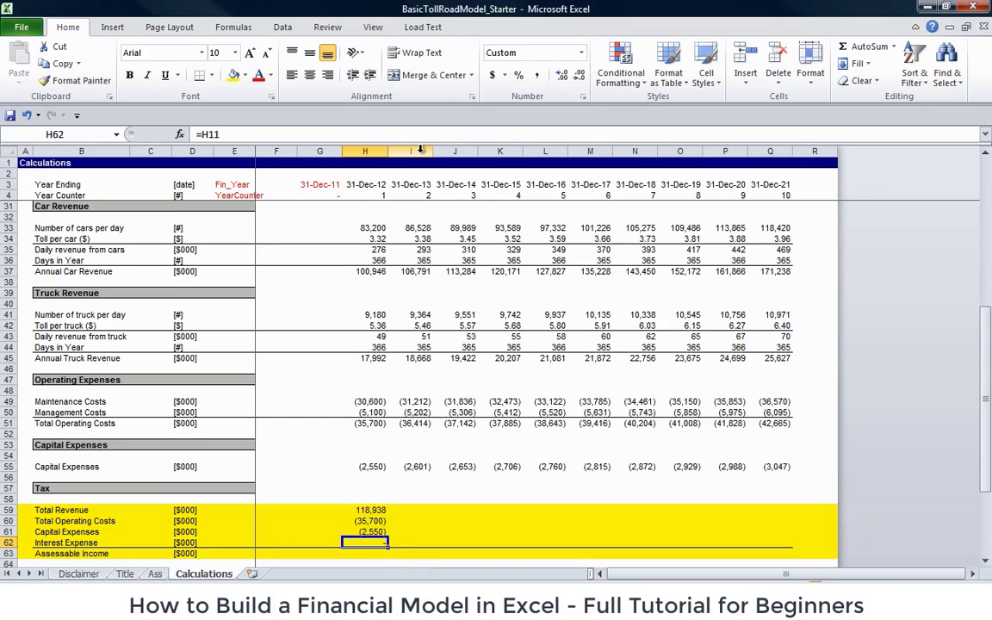
- Replace the Tax section's Interest Expense formula in H62 with a link to the Cash Flow Summary's Interest Expense, =H14
{"action": "key", "text": "Delete"}
{"action": "type", "text": "="}
{"action": "key", "text": "Up"}
{"action": "key", "text": "Up"}
{"action": "key", "text": "Up"}
{"action": "key", "text": "Up"}
{"action": "key", "text": "Up"}
{"action": "key", "text": "Up"}
{"action": "key", "text": "Up"}
{"action": "key", "text": "Up"}
{"action": "key", "text": "Up"}
{"action": "key", "text": "Up"}
{"action": "key", "text": "Up"}
{"action": "key", "text": "Up"}
{"action": "key", "text": "Up"}
{"action": "key", "text": "Up"}
{"action": "key", "text": "Up"}
{"action": "key", "text": "Up"}
{"action": "key", "text": "Up"}
{"action": "key", "text": "Up"}
{"action": "key", "text": "Up"}
{"action": "key", "text": "Up"}
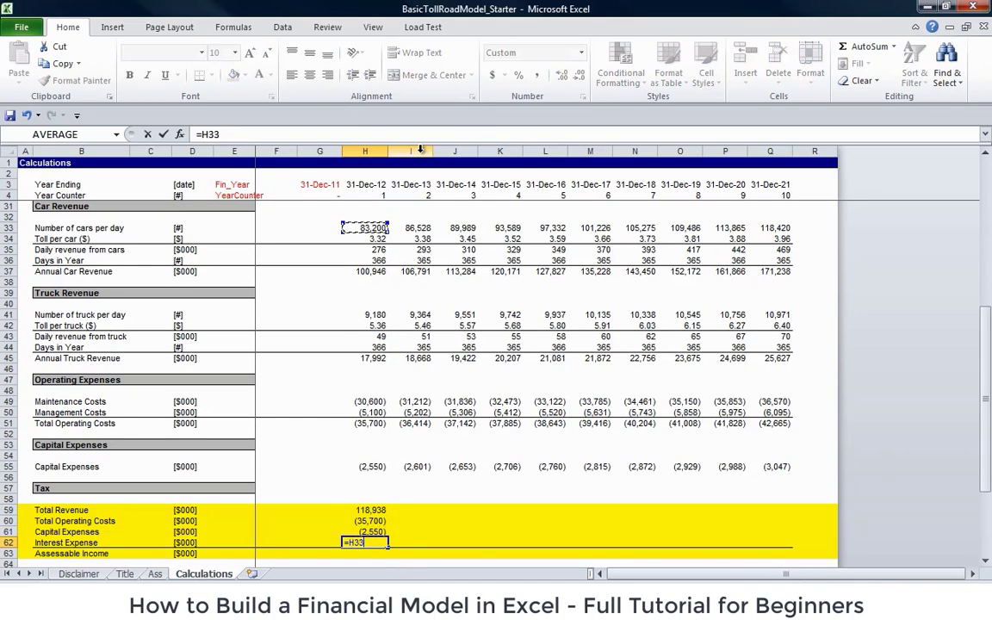
{"action": "key", "text": "Up"}
{"action": "key", "text": "Up"}
{"action": "key", "text": "Up"}
{"action": "key", "text": "Up"}
{"action": "key", "text": "Up"}
{"action": "key", "text": "Up"}
{"action": "key", "text": "Up"}
{"action": "key", "text": "Up"}
{"action": "key", "text": "Up"}
{"action": "key", "text": "Up"}
{"action": "key", "text": "Up"}
{"action": "key", "text": "Up"}
{"action": "key", "text": "Up"}
{"action": "key", "text": "Up"}
{"action": "key", "text": "Up"}
{"action": "key", "text": "Up"}
{"action": "key", "text": "Up"}
{"action": "key", "text": "Up"}
{"action": "key", "text": "Up"}
{"action": "key", "text": "Up"}
{"action": "key", "text": "Down"}
{"action": "key", "text": "Down"}
{"action": "key", "text": "Down"}
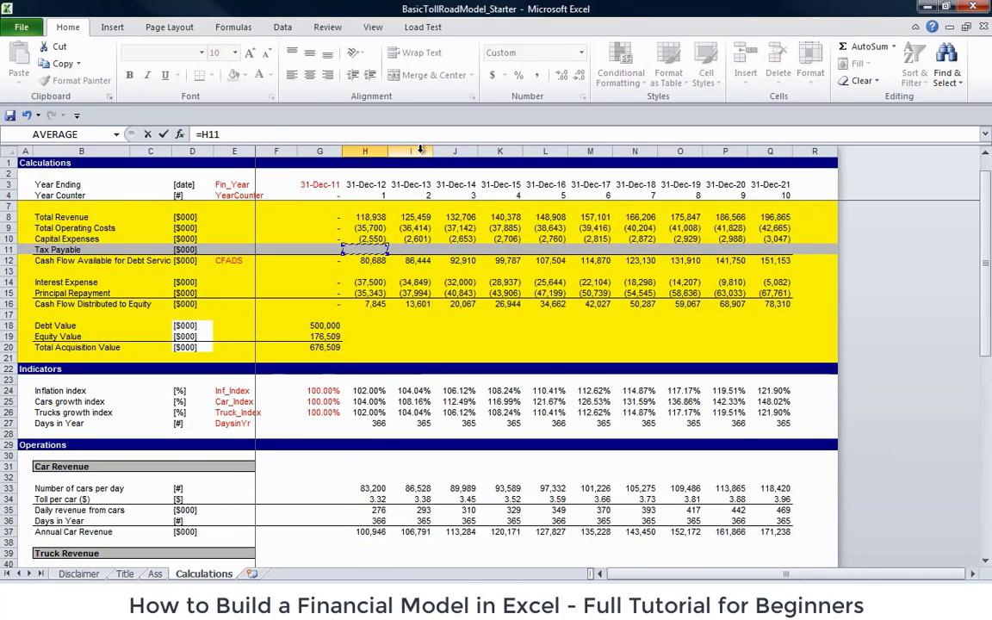
{"action": "key", "text": "Down"}
{"action": "key", "text": "Down"}
{"action": "key", "text": "Down"}
{"action": "key", "text": "Return"}
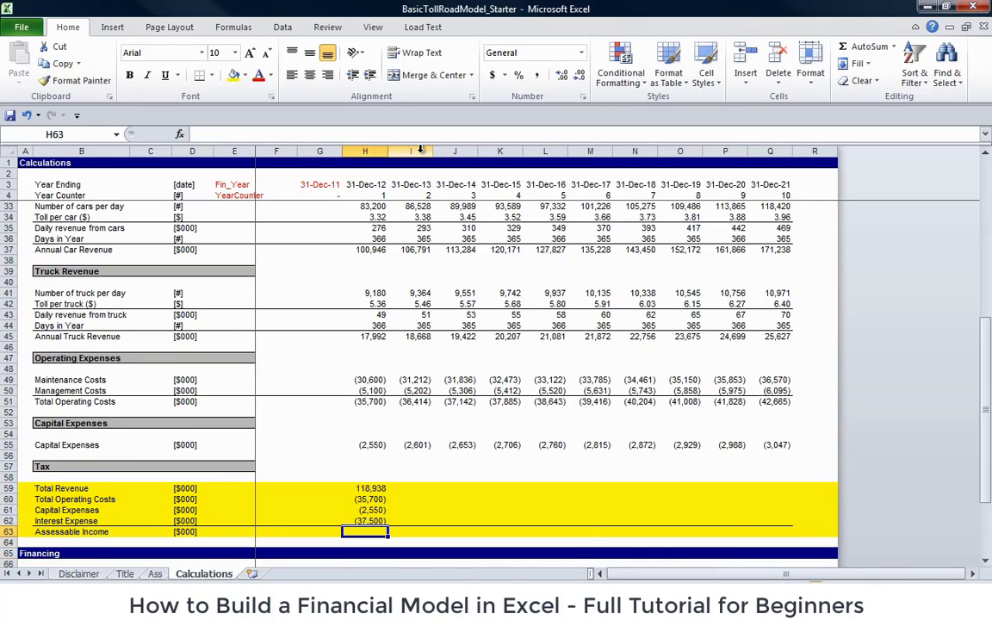
- Calculate Assessable Income in H63 with =SUM(H59:H62) and fill H59:H63 across through 31-Dec-21 in column Q
{"action": "key", "text": "alt+equal"}
{"action": "key", "text": "ctrl+Return"}
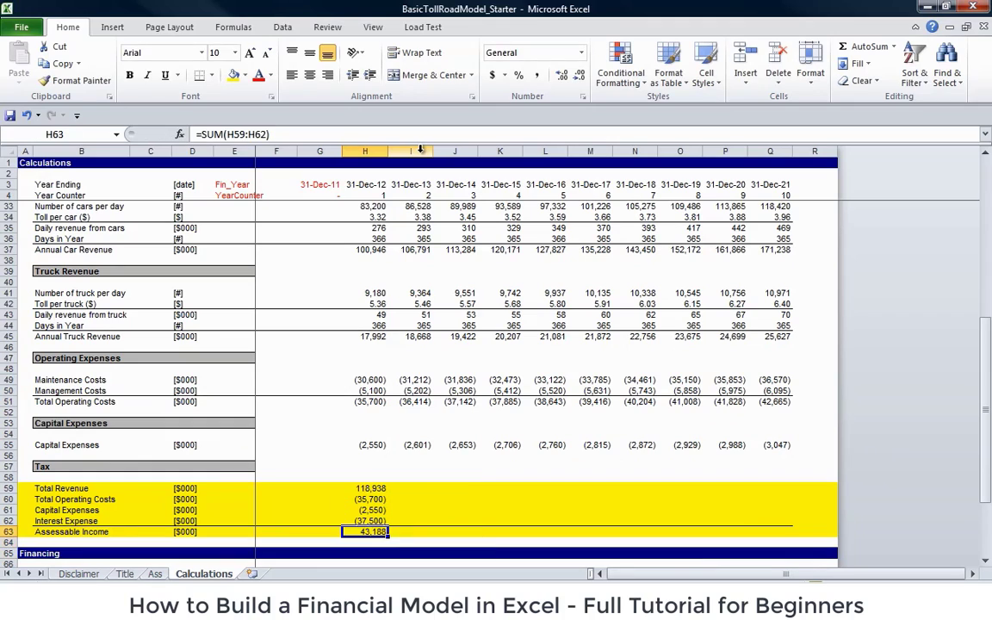
{"action": "key", "text": "shift+Up"}
{"action": "key", "text": "shift+Up"}
{"action": "key", "text": "shift+Up"}
{"action": "key", "text": "shift+Up"}
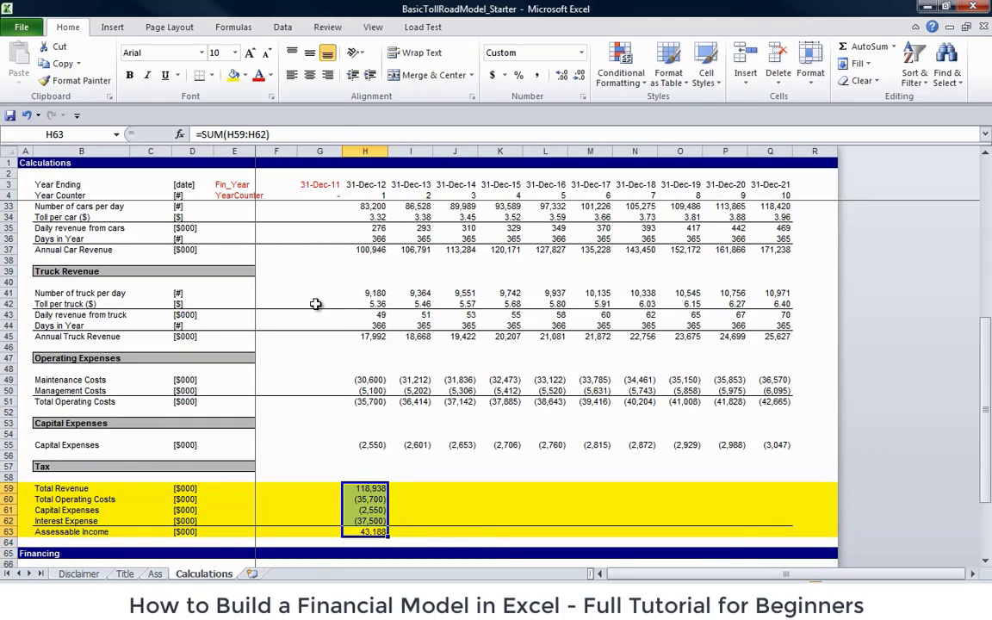
{"action": "left_click_drag", "start_coordinate": [388, 536], "coordinate": [798, 527]}
- Insert three blank rows above the Financing heading, below Assessable Income
{"action": "key", "text": "Down"}
{"action": "key", "text": "Down"}
{"action": "key", "text": "Down"}
{"action": "key", "text": "Down"}
{"action": "key", "text": "Down"}
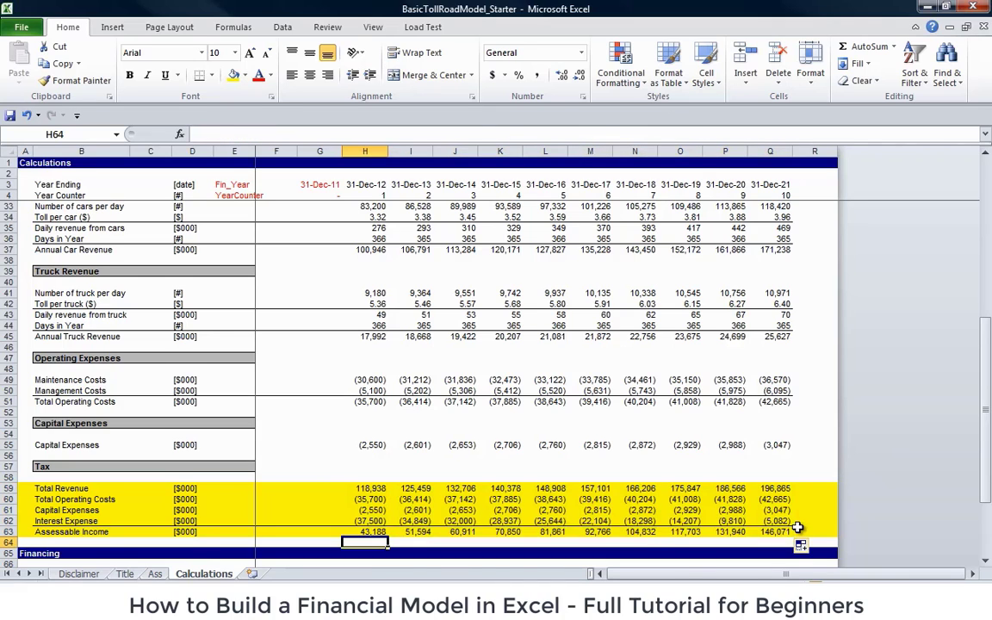
{"action": "key", "text": "Left"}
{"action": "key", "text": "Left"}
{"action": "key", "text": "Up"}
{"action": "key", "text": "Up"}
{"action": "key", "text": "Up"}
{"action": "key", "text": "shift+space"}
{"action": "key", "text": "ctrl+plus"}
{"action": "key", "text": "ctrl+plus"}
{"action": "key", "text": "ctrl+plus"}
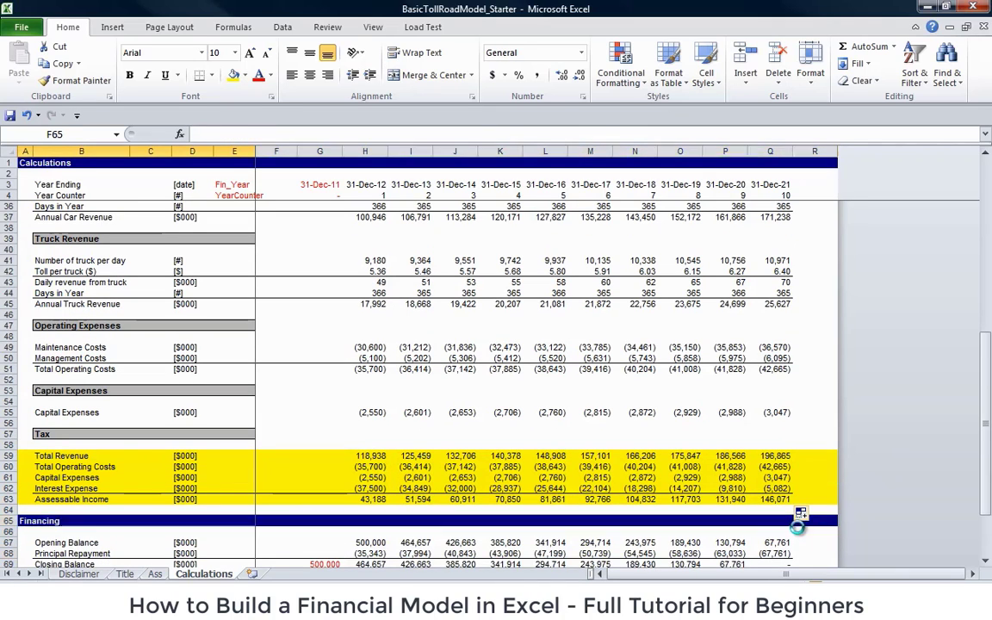
- Enter the row label Tax Payable in B65
{"action": "key", "text": "Left"}
{"action": "key", "text": "Left"}
{"action": "key", "text": "Left"}
{"action": "key", "text": "Left"}
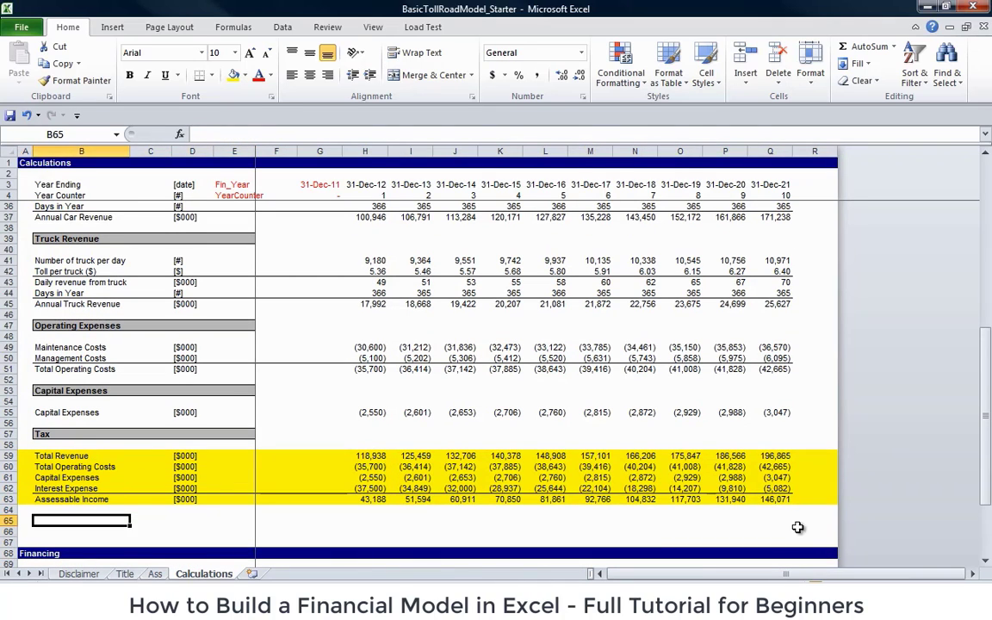
{"action": "type", "text": "Tax"}
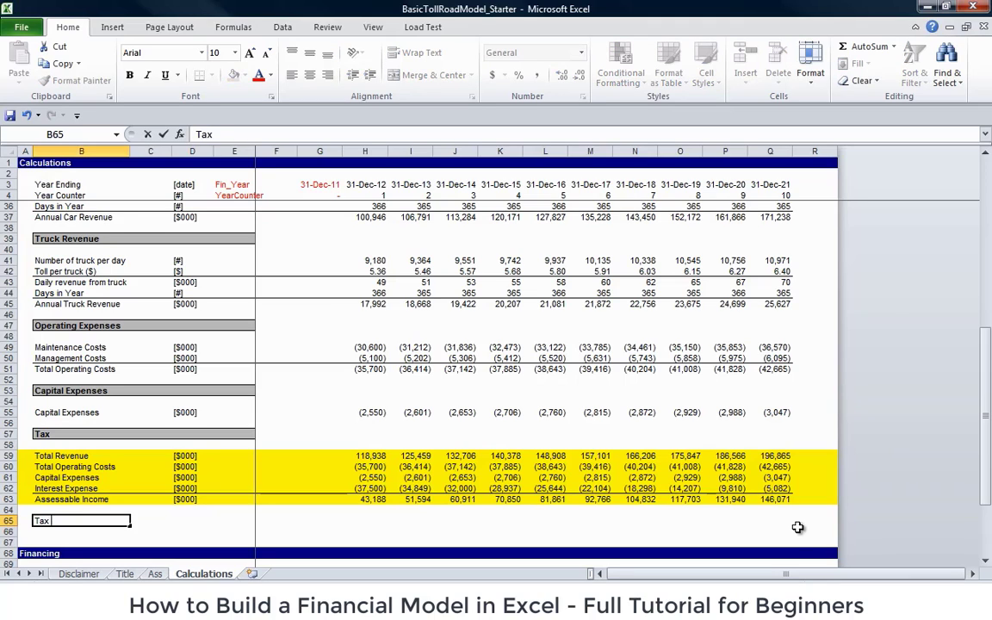
{"action": "type", "text": " Payable"}
{"action": "key", "text": "Return"}
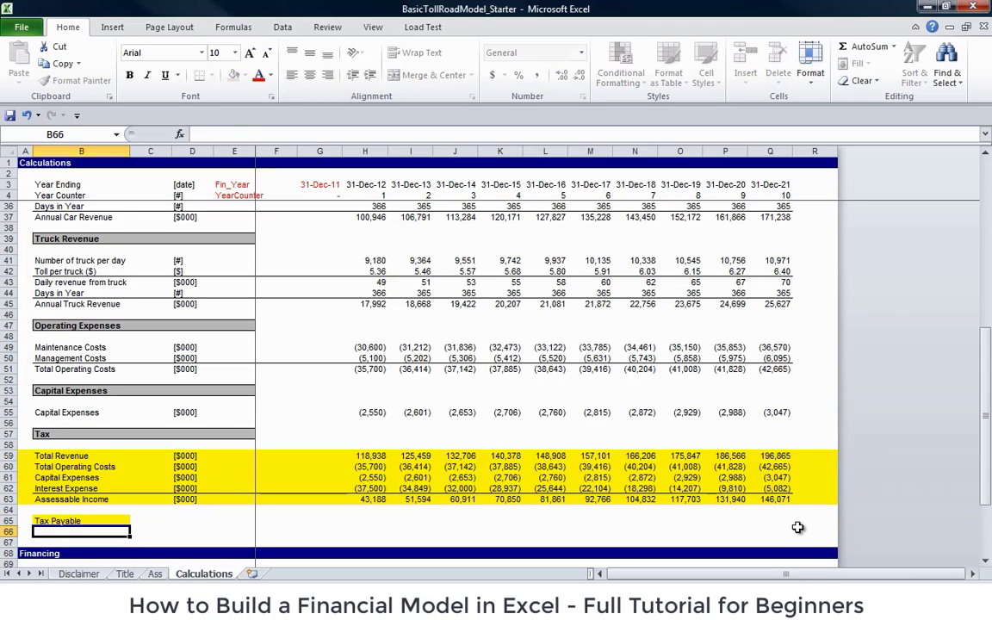
- Remove the yellow highlight from the Tax Payable label in B65
{"action": "key", "text": "Up"}
{"action": "key", "text": "ctrl+shift+n"}
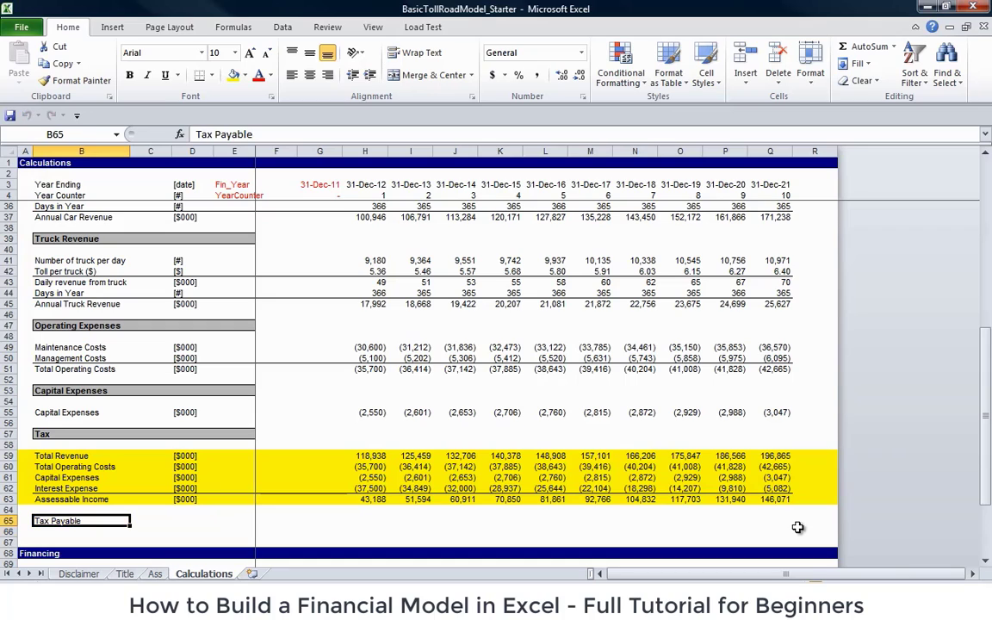
{"action": "left_click", "coordinate": [9, 521]}
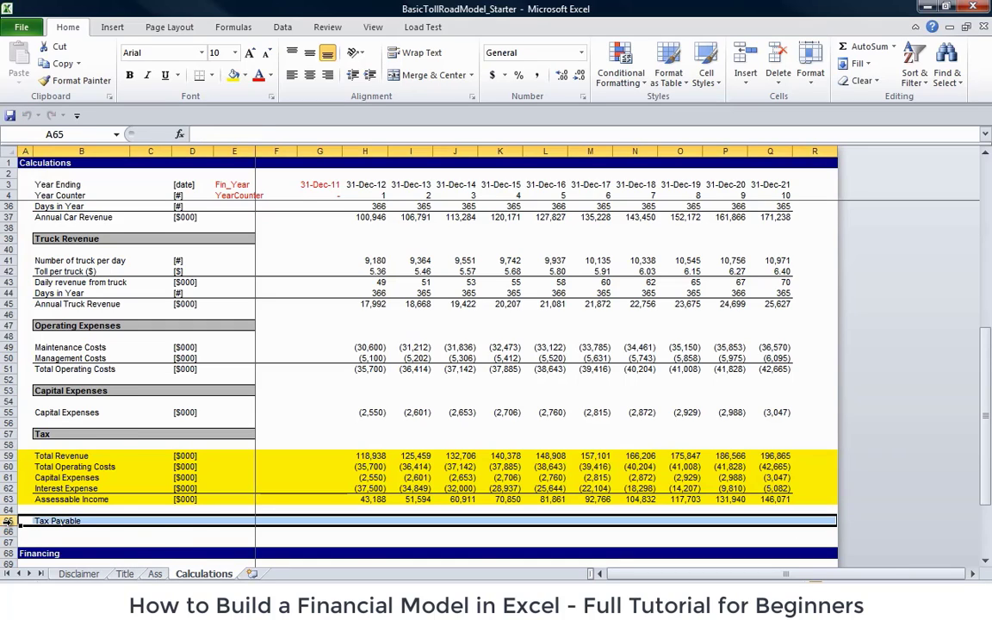
{"action": "right_click", "coordinate": [9, 521]}
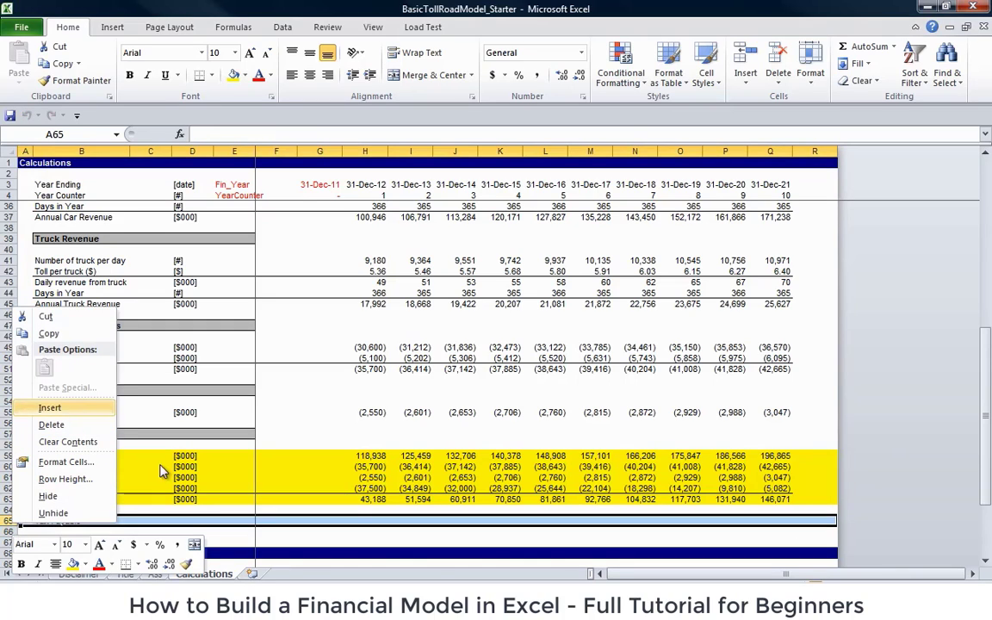
{"action": "left_click", "coordinate": [229, 486]}
{"action": "left_click", "coordinate": [273, 521]}
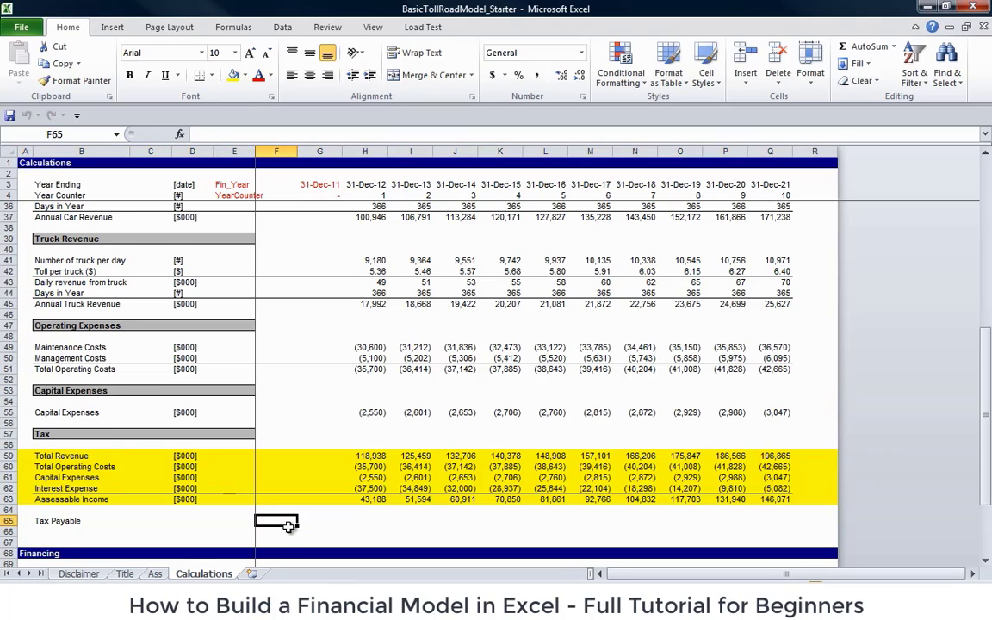
- Copy the [$000] unit from D61 into D65 for the Tax Payable row
{"action": "key", "text": "Left"}
{"action": "key", "text": "Up"}
{"action": "key", "text": "Up"}
{"action": "key", "text": "Up"}
{"action": "key", "text": "Up"}
{"action": "key", "text": "Left"}
{"action": "key", "text": "ctrl+c"}
{"action": "key", "text": "Down"}
{"action": "key", "text": "Down"}
{"action": "key", "text": "Down"}
{"action": "key", "text": "Down"}
{"action": "key", "text": "ctrl+v"}
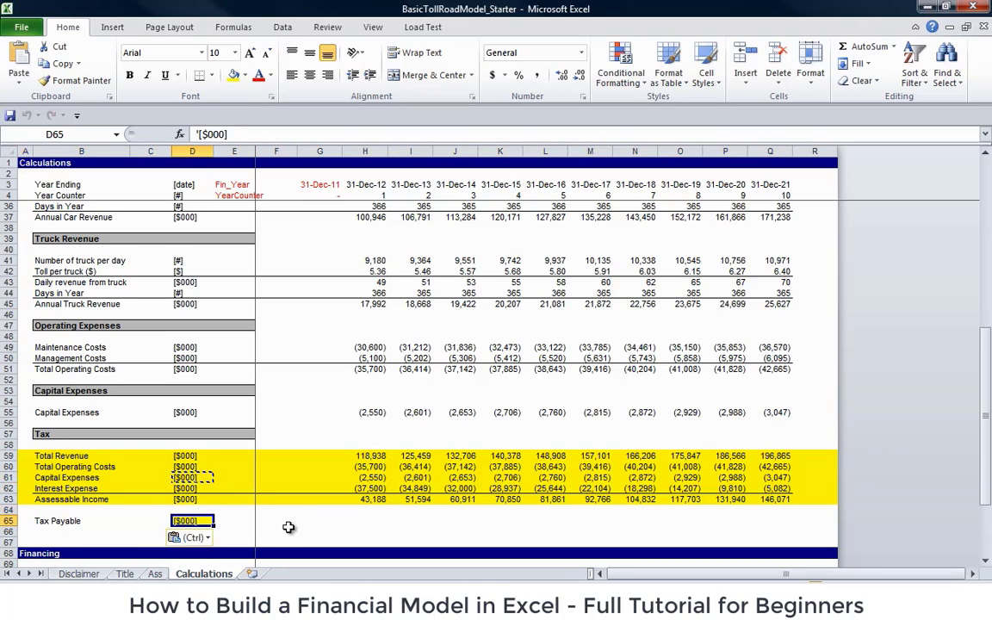
- Build the Tax Payable formula in H65 by multiplying TaxRate from the Ass sheet by Assessable Income in H63
{"action": "key", "text": "Right"}
{"action": "key", "text": "Right"}
{"action": "key", "text": "Right"}
{"action": "key", "text": "Right"}
{"action": "type", "text": "="}
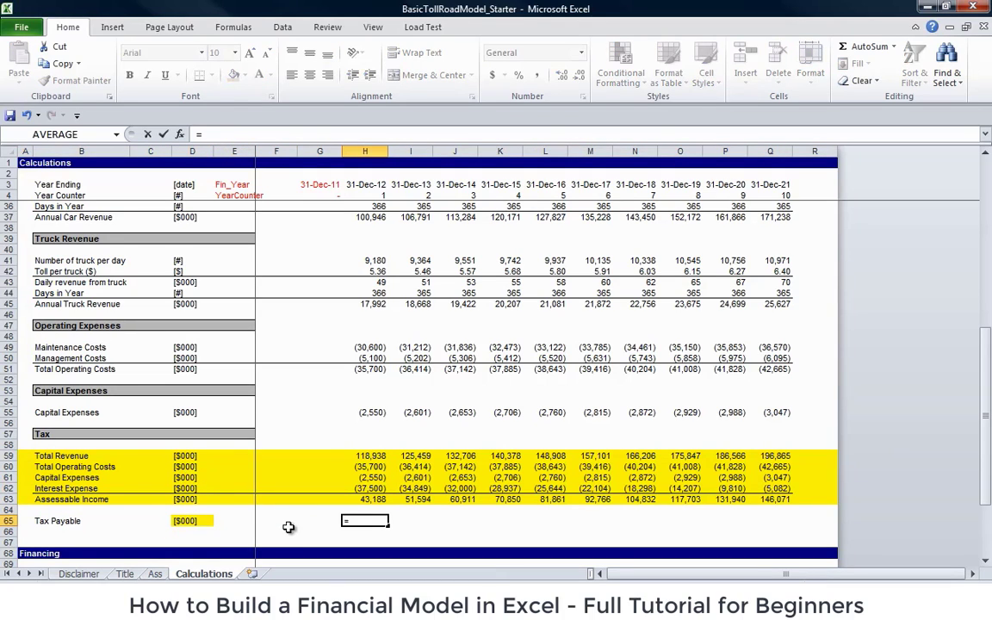
{"action": "key", "text": "ctrl+Page_Up"}
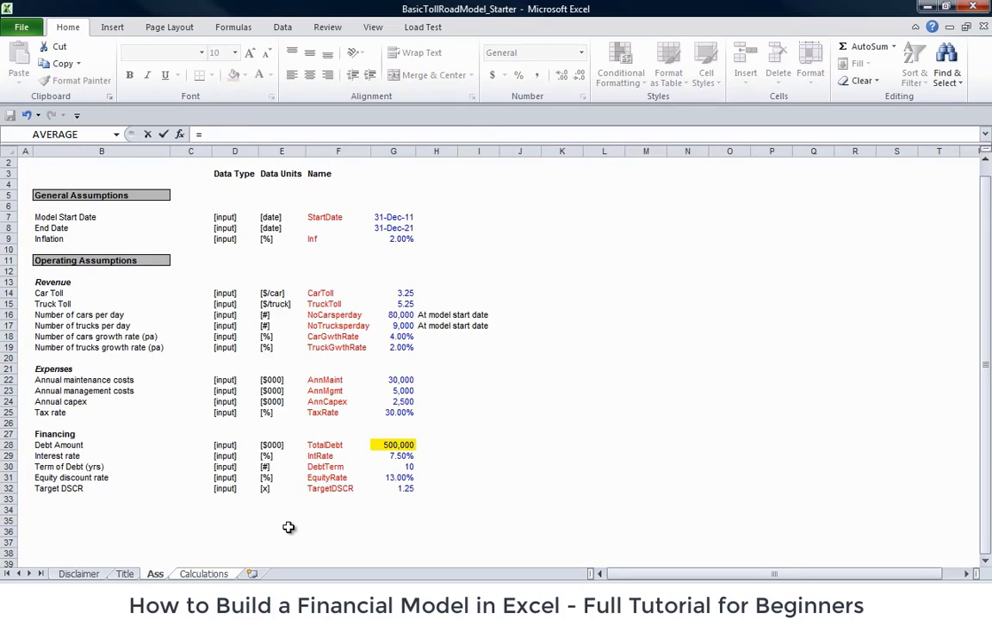
{"action": "left_click", "coordinate": [380, 414]}
{"action": "type", "text": "*"}
{"action": "key", "text": "ctrl+Page_Down"}
{"action": "left_click", "coordinate": [366, 500]}
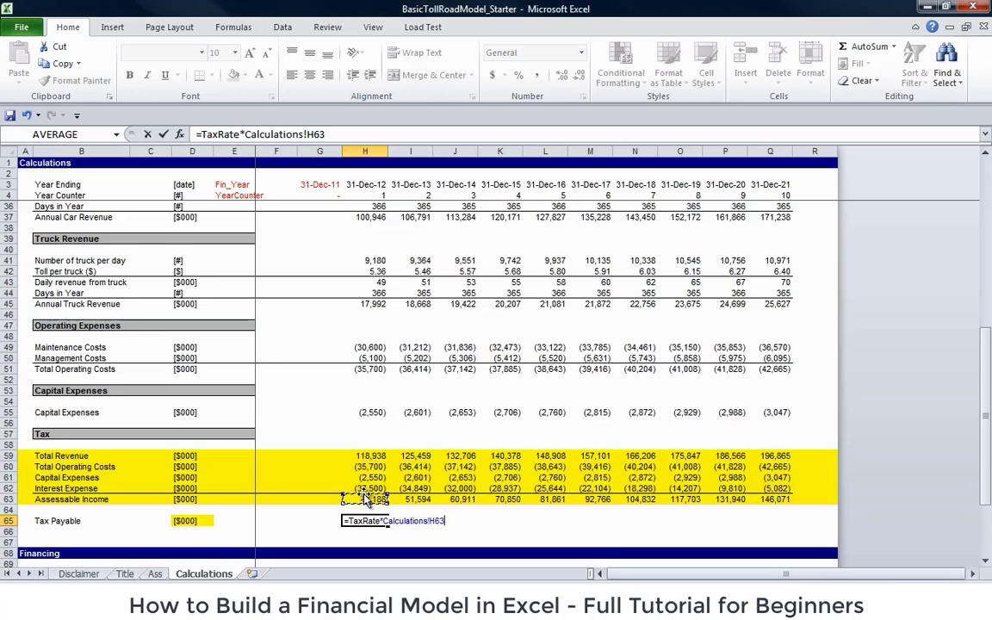
- Strip the redundant Calculations! sheet reference from H65 and make the result negative, so the formula is =-TaxRate*H63
{"action": "key", "text": "F2"}
{"action": "key", "text": "Left"}
{"action": "key", "text": "Left"}
{"action": "key", "text": "Left"}
{"action": "key", "text": "ctrl+shift+Left"}
{"action": "key", "text": "Delete"}
{"action": "key", "text": "ctrl+Return"}
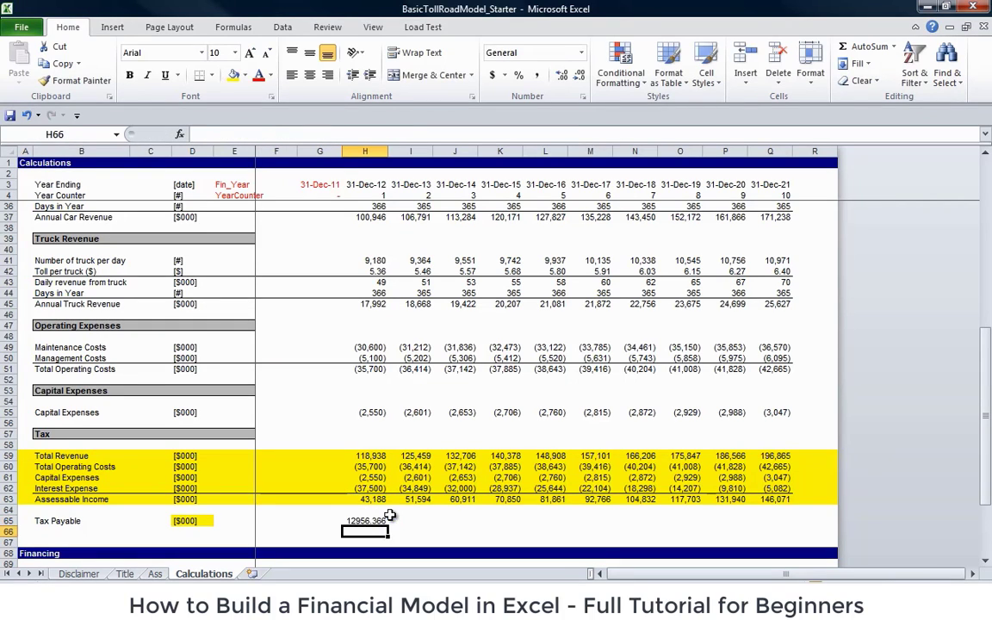
{"action": "key", "text": "F2"}
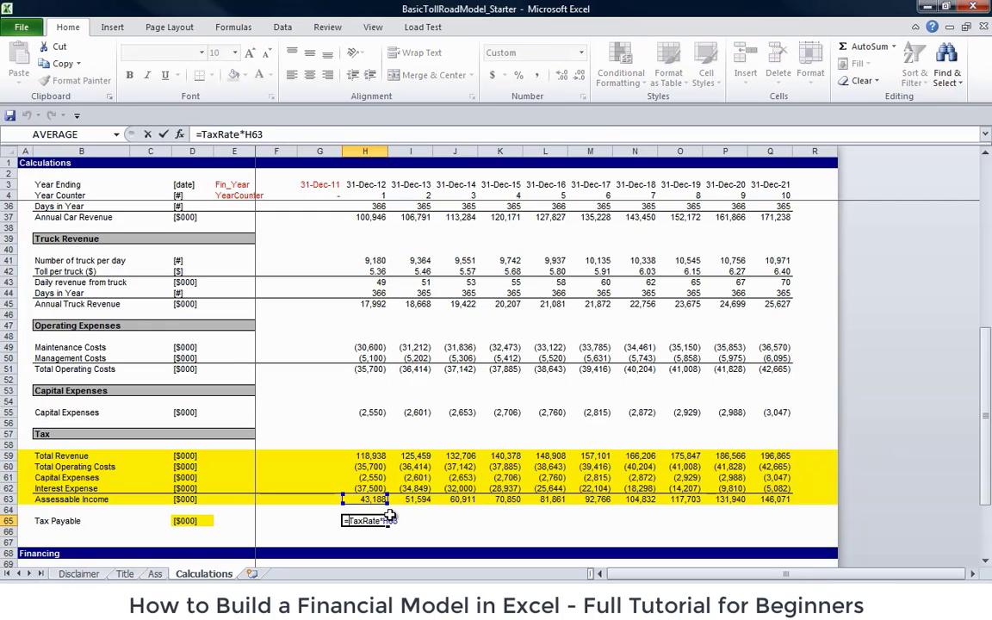
{"action": "key", "text": "ctrl+Return"}
- Fill the Tax Payable formula from H65 across through 31-Dec-21 in column Q
{"action": "key", "text": "shift+Right"}
{"action": "key", "text": "shift+Right"}
{"action": "key", "text": "shift+Right"}
{"action": "key", "text": "shift+Right"}
{"action": "key", "text": "shift+Right"}
{"action": "key", "text": "shift+Right"}
{"action": "key", "text": "shift+Right"}
{"action": "key", "text": "shift+Right"}
{"action": "key", "text": "shift+Right"}
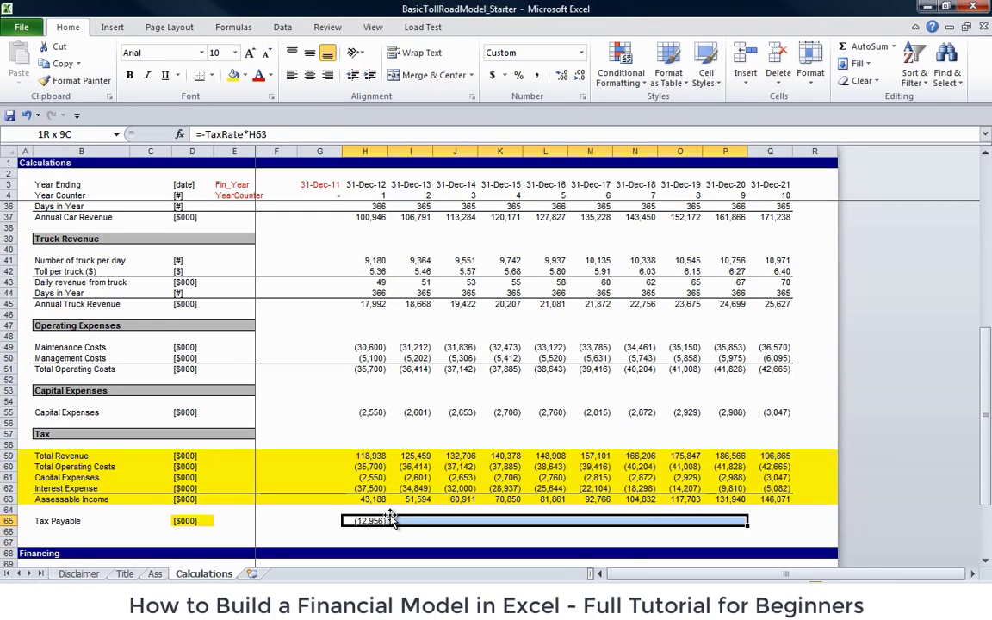
{"action": "key", "text": "ctrl+r"}
- Remove the yellow highlight from the Tax Payable unit cell D65
{"action": "key", "text": "Left"}
{"action": "key", "text": "Left"}
{"action": "key", "text": "Left"}
{"action": "key", "text": "Left"}
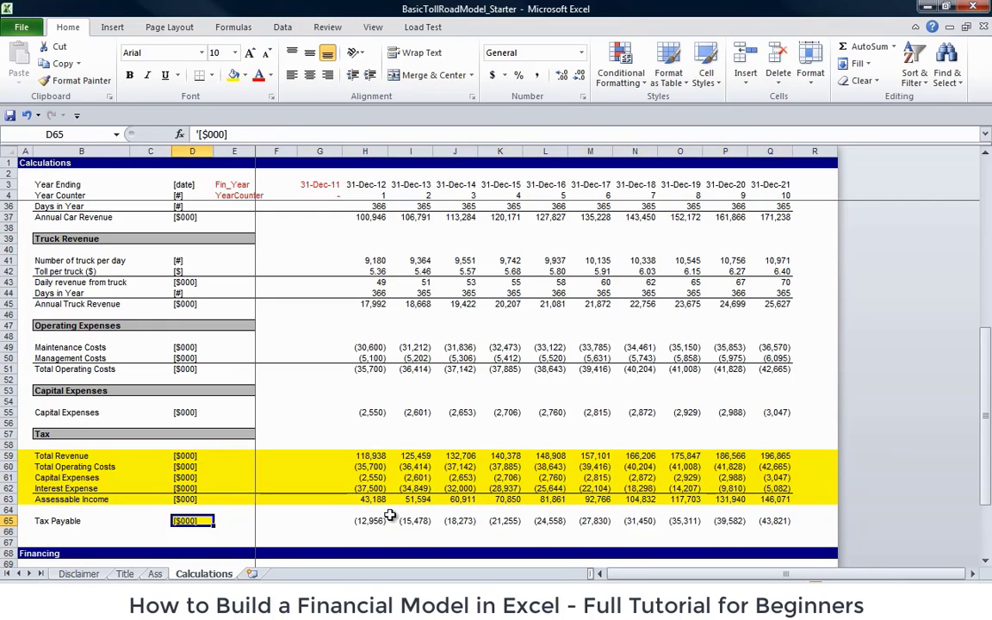
{"action": "key", "text": "ctrl+shift+n"}
- Clear the yellow highlight from the Tax section rows 59 to 63, Total Revenue through Assessable Income
{"action": "key", "text": "Up"}
{"action": "key", "text": "Up"}
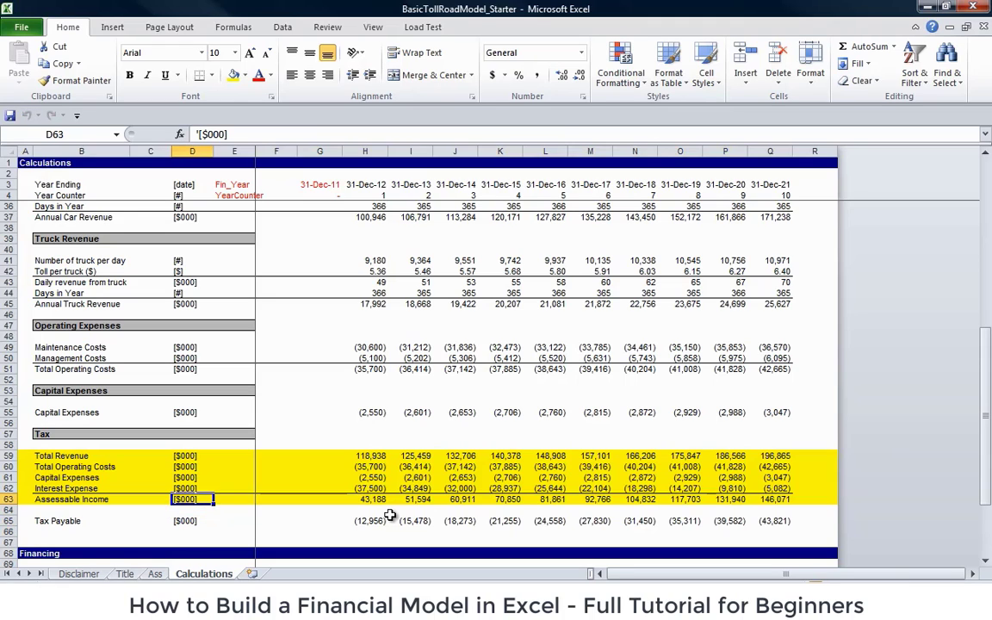
{"action": "key", "text": "shift+space"}
{"action": "key", "text": "shift+Up"}
{"action": "key", "text": "shift+Up"}
{"action": "key", "text": "shift+Up"}
{"action": "key", "text": "shift+Up"}
{"action": "key", "text": "ctrl+shift+n"}
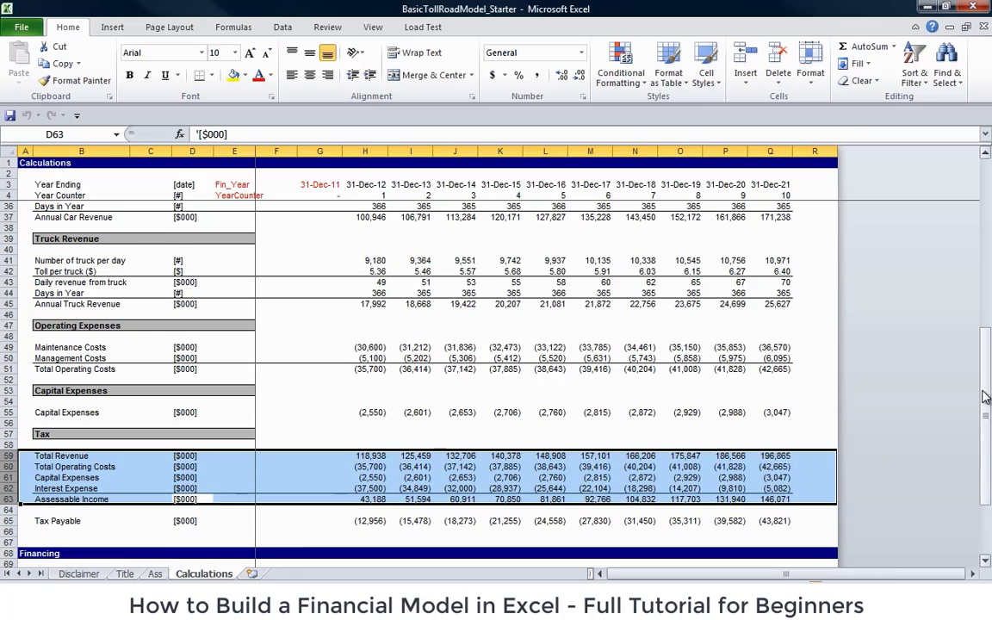
- Link the Cash Flow Summary's Tax Payable for 31-Dec-11, cell G11, to the Tax section with the formula =G65
{"action": "left_click_drag", "start_coordinate": [985, 399], "coordinate": [959, 228]}
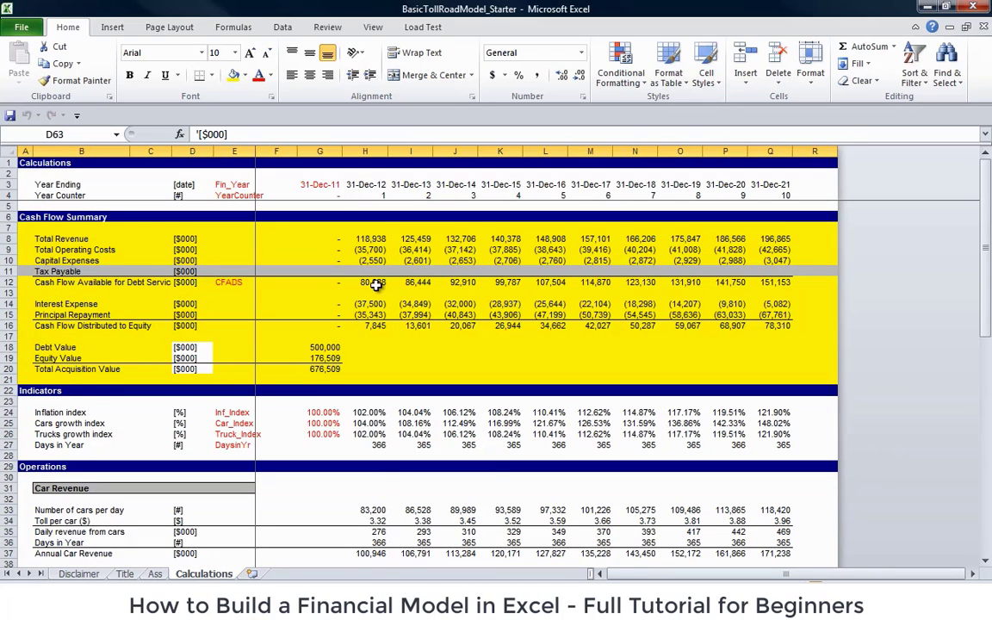
{"action": "left_click", "coordinate": [318, 271]}
{"action": "type", "text": "="}
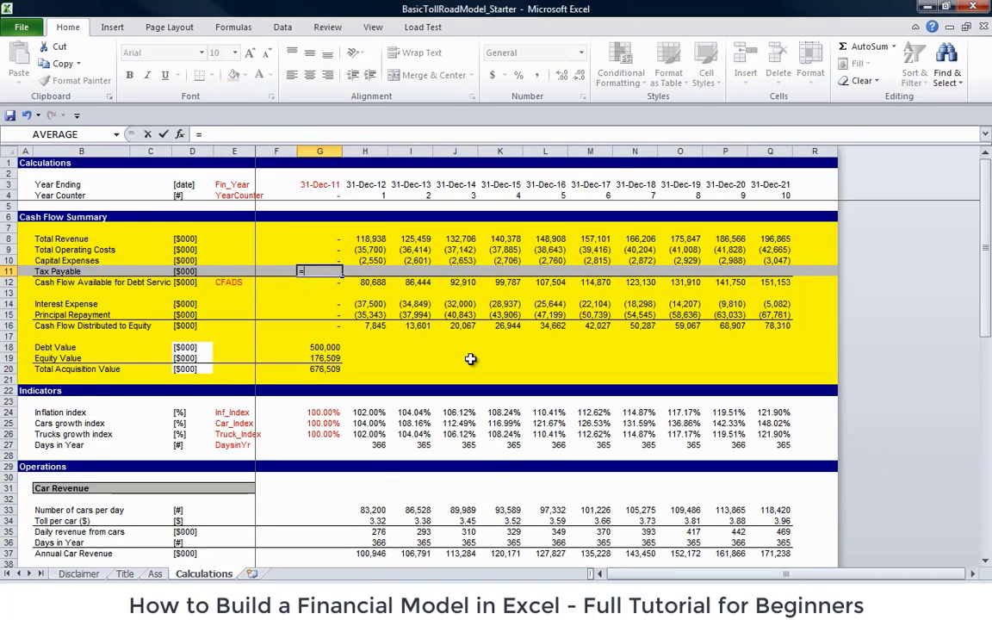
{"action": "key", "text": "Down"}
{"action": "key", "text": "Down"}
{"action": "key", "text": "Down"}
{"action": "key", "text": "Down"}
{"action": "key", "text": "Down"}
{"action": "key", "text": "Down"}
{"action": "key", "text": "Down"}
{"action": "key", "text": "Down"}
{"action": "key", "text": "Down"}
{"action": "key", "text": "Down"}
{"action": "key", "text": "Down"}
{"action": "key", "text": "Down"}
{"action": "key", "text": "Down"}
{"action": "key", "text": "Down"}
{"action": "key", "text": "Down"}
{"action": "key", "text": "Down"}
{"action": "key", "text": "Down"}
{"action": "key", "text": "Down"}
{"action": "key", "text": "Down"}
{"action": "key", "text": "Down"}
{"action": "key", "text": "Down"}
{"action": "key", "text": "Down"}
{"action": "key", "text": "Down"}
{"action": "key", "text": "Down"}
{"action": "key", "text": "Down"}
{"action": "key", "text": "Down"}
{"action": "key", "text": "Down"}
{"action": "key", "text": "Down"}
{"action": "key", "text": "Down"}
{"action": "key", "text": "Down"}
{"action": "key", "text": "Down"}
{"action": "key", "text": "Down"}
{"action": "key", "text": "Down"}
{"action": "key", "text": "Down"}
{"action": "key", "text": "Down"}
{"action": "key", "text": "Down"}
{"action": "key", "text": "Down"}
{"action": "key", "text": "Down"}
{"action": "key", "text": "Down"}
{"action": "key", "text": "Down"}
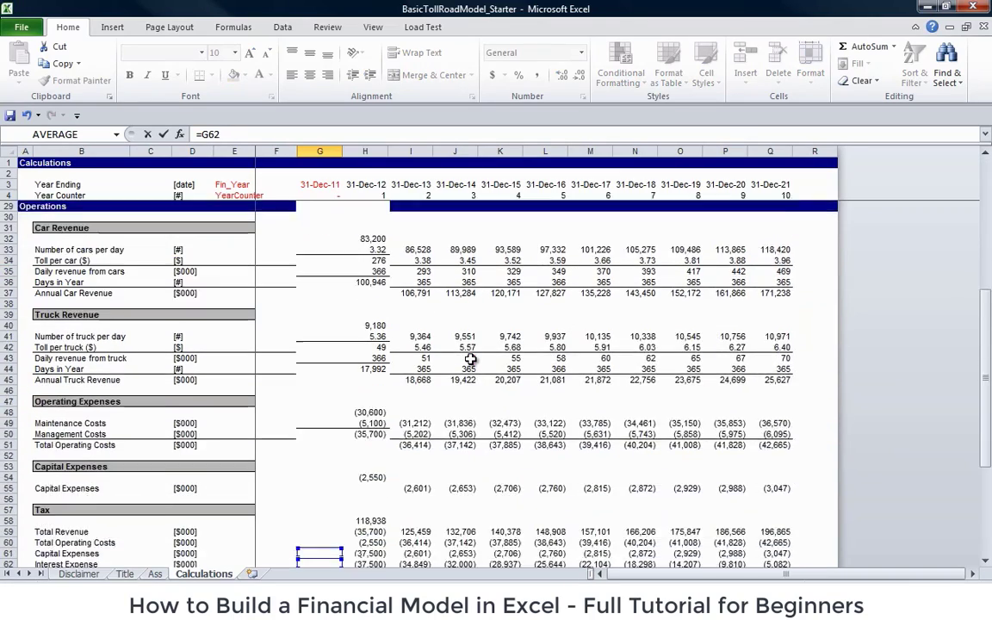
{"action": "key", "text": "Up"}
{"action": "key", "text": "Return"}
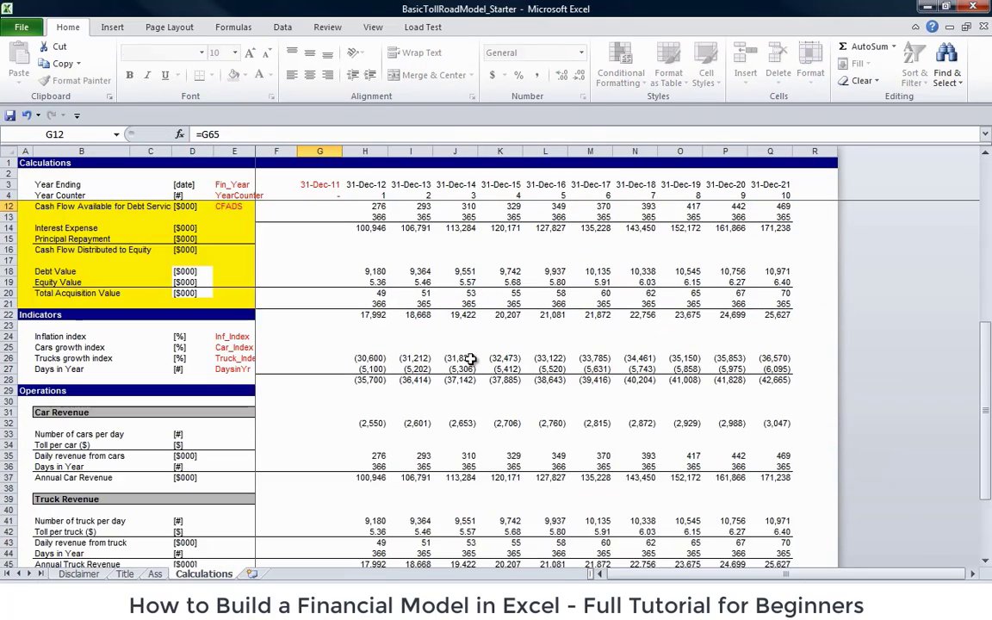
- Fill the Cash Flow Summary's Tax Payable formula from G11 across through 31-Dec-21 in column Q
{"action": "key", "text": "Up"}
{"action": "key", "text": "Up"}
{"action": "key", "text": "Down"}
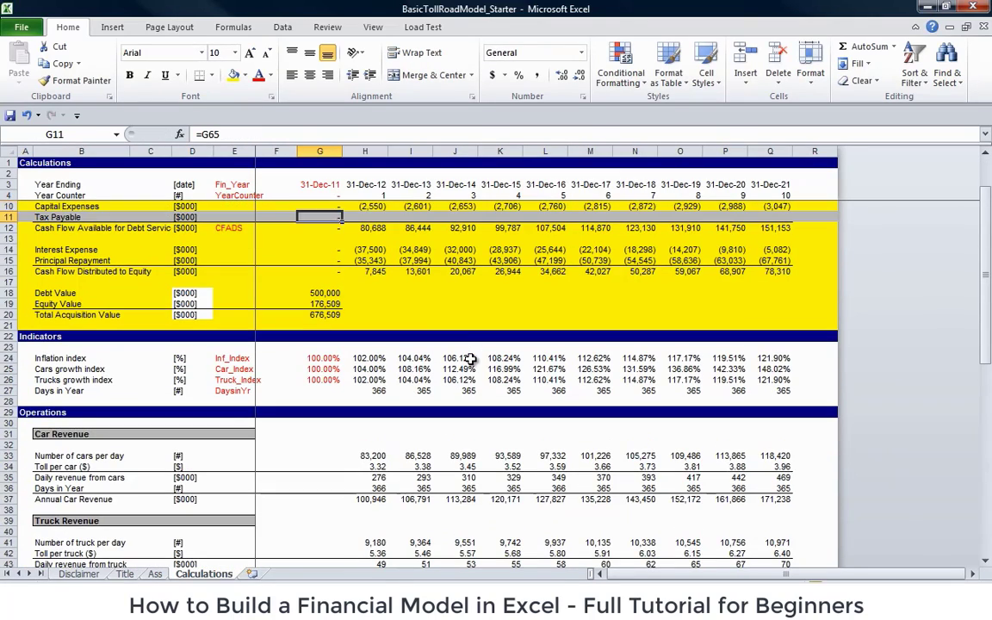
{"action": "key", "text": "shift+Right"}
{"action": "key", "text": "shift+Right"}
{"action": "key", "text": "shift+Right"}
{"action": "key", "text": "shift+Right"}
{"action": "key", "text": "shift+Right"}
{"action": "key", "text": "shift+Right"}
{"action": "key", "text": "shift+Right"}
{"action": "key", "text": "shift+Right"}
{"action": "key", "text": "shift+Right"}
{"action": "key", "text": "shift+Right"}
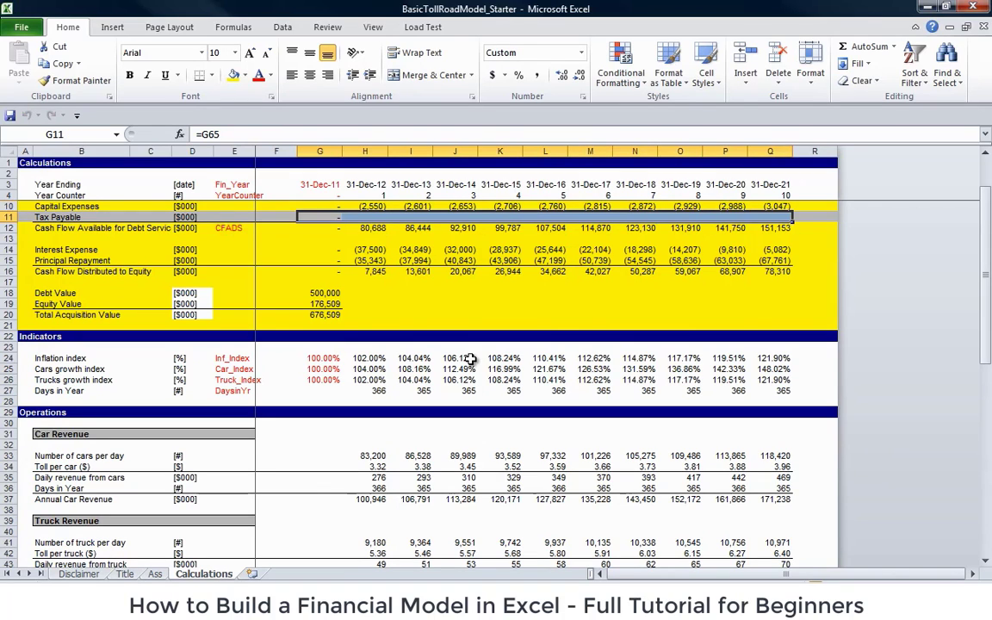
{"action": "key", "text": "ctrl+r"}
{"action": "key", "text": "Left"}
{"action": "key", "text": "Left"}
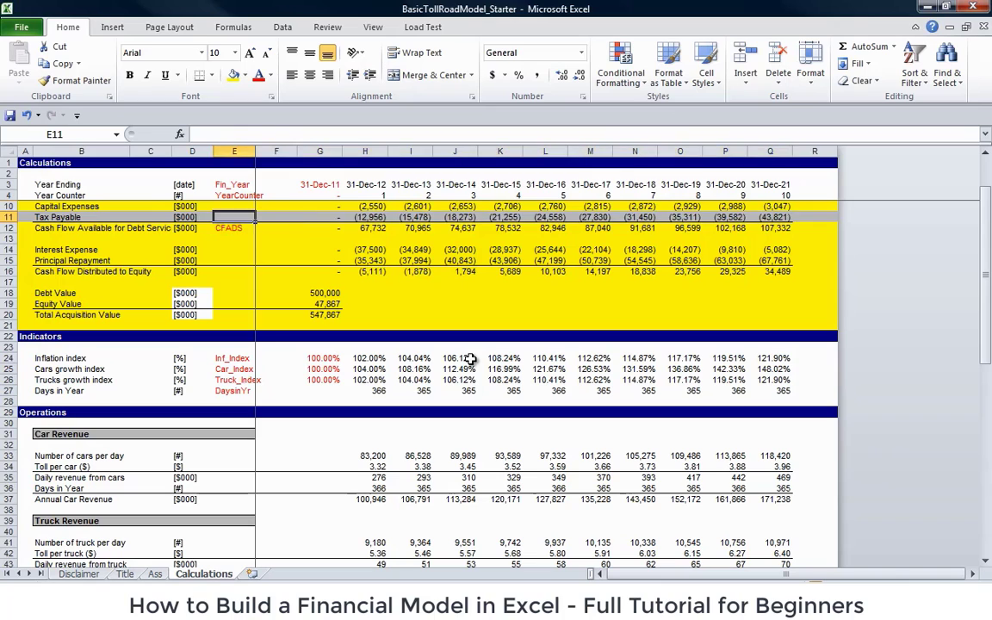
- Examine how including Tax Payable affects Cash Flow Available for Debt Service and Cash Flow Distributed to Equity in the Cash Flow Summary
{"action": "key", "text": "Up"}
{"action": "key", "text": "Up"}
{"action": "key", "text": "Up"}
{"action": "key", "text": "Up"}
{"action": "key", "text": "Up"}
{"action": "key", "text": "Up"}
{"action": "key", "text": "Up"}
{"action": "key", "text": "Up"}
{"action": "key", "text": "Up"}
{"action": "key", "text": "Up"}
{"action": "key", "text": "Left"}
{"action": "key", "text": "Left"}
{"action": "key", "text": "Left"}
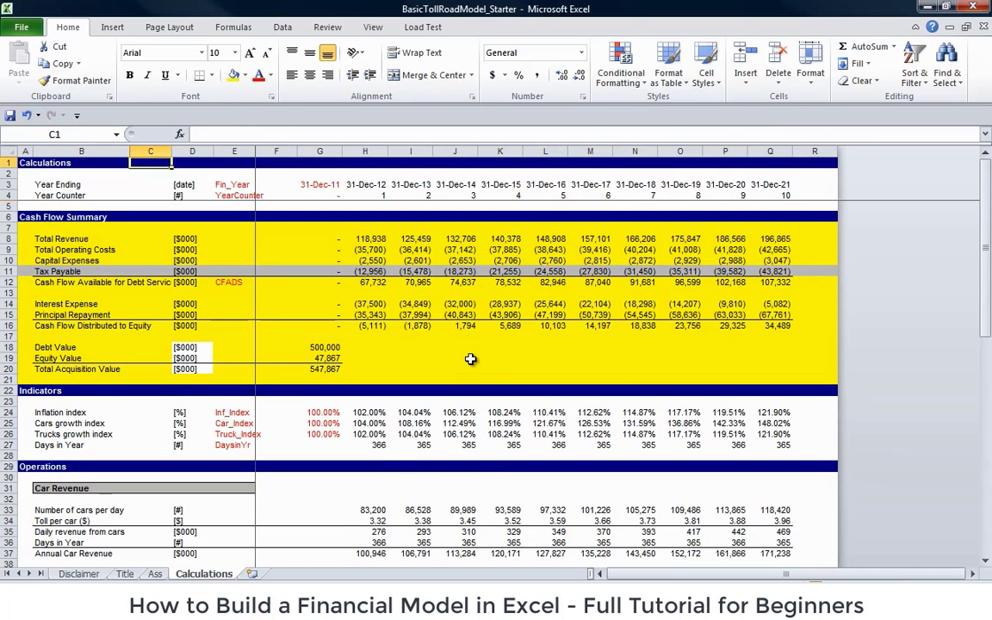
{"action": "key", "text": "Down"}
{"action": "key", "text": "Down"}
{"action": "key", "text": "Down"}
{"action": "key", "text": "Down"}
{"action": "key", "text": "Down"}
{"action": "key", "text": "Down"}
{"action": "key", "text": "Down"}
{"action": "key", "text": "Down"}
{"action": "key", "text": "Down"}
{"action": "key", "text": "Down"}
{"action": "key", "text": "Down"}
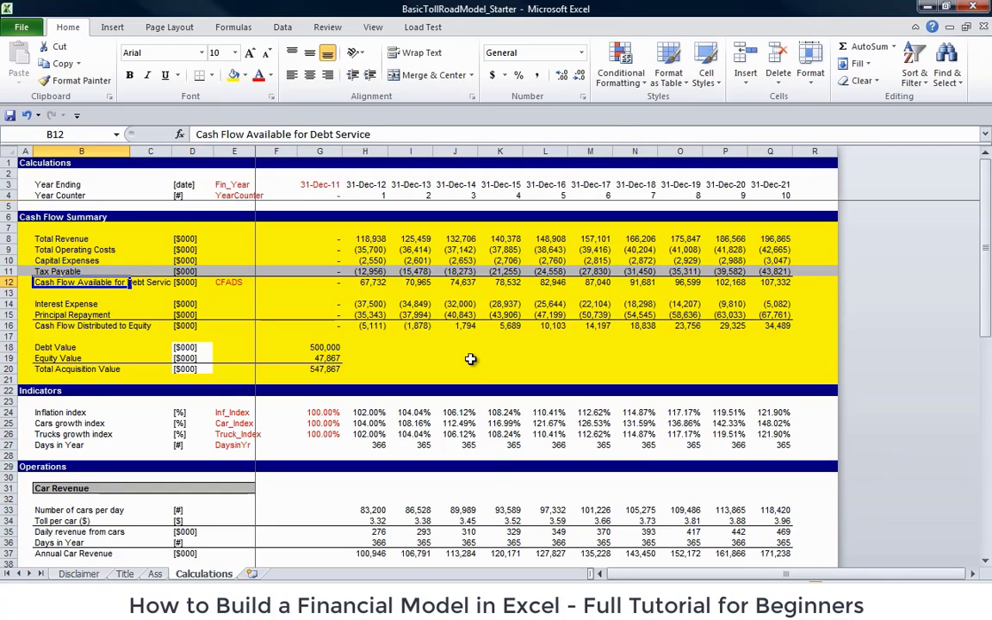
{"action": "key", "text": "Down"}
{"action": "key", "text": "Down"}
{"action": "key", "text": "Down"}
{"action": "key", "text": "Down"}
{"action": "key", "text": "Down"}
{"action": "key", "text": "Down"}
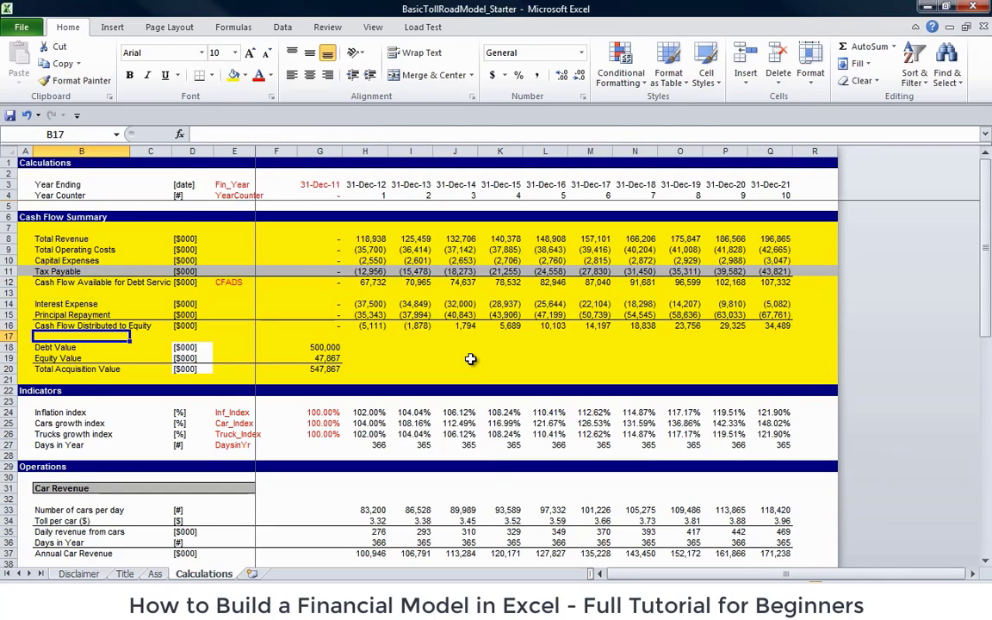
- Trace the Debt Value formula in G18 to its TotalDebt input on the Ass sheet
{"action": "key", "text": "Right"}
{"action": "key", "text": "Right"}
{"action": "key", "text": "Right"}
{"action": "key", "text": "Right"}
{"action": "key", "text": "Right"}
{"action": "key", "text": "ctrl+shift+g"}
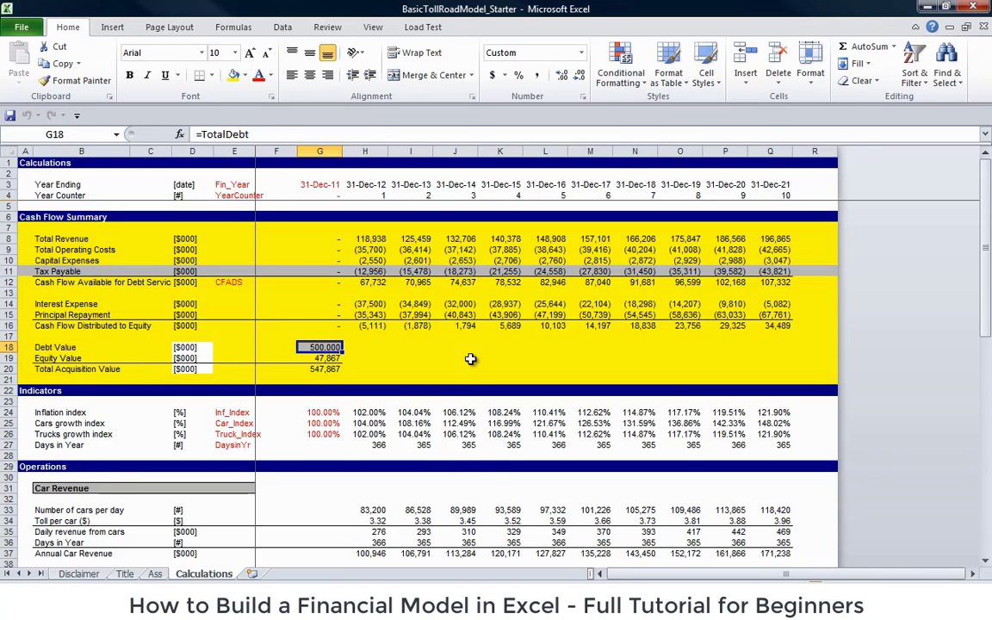
{"action": "key", "text": "ctrl+bracketleft"}
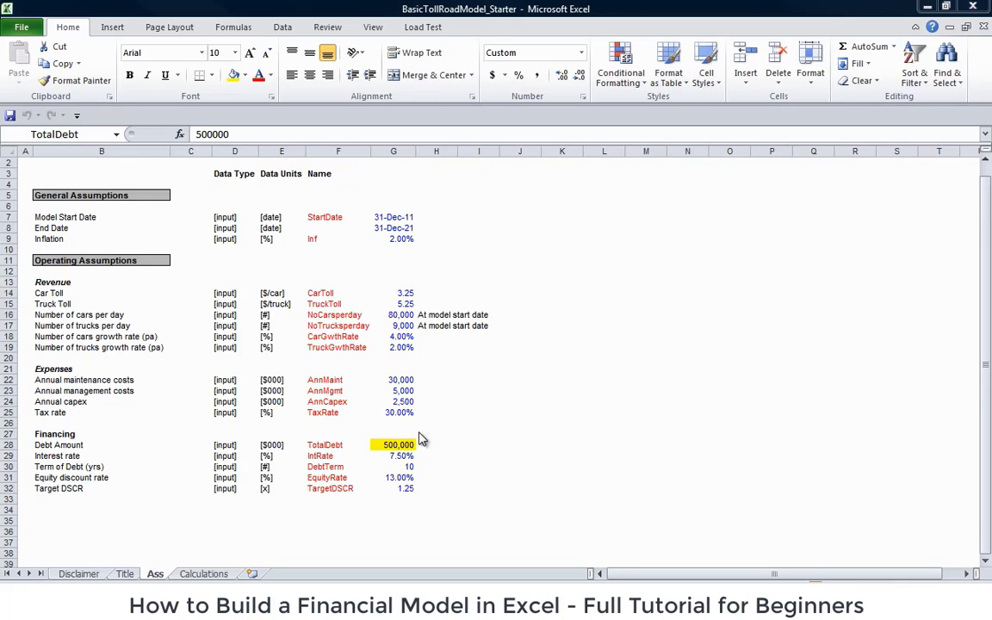
- Enter the label Actual in B33, directly below Target DSCR in the Financing assumptions
{"action": "left_click", "coordinate": [192, 509]}
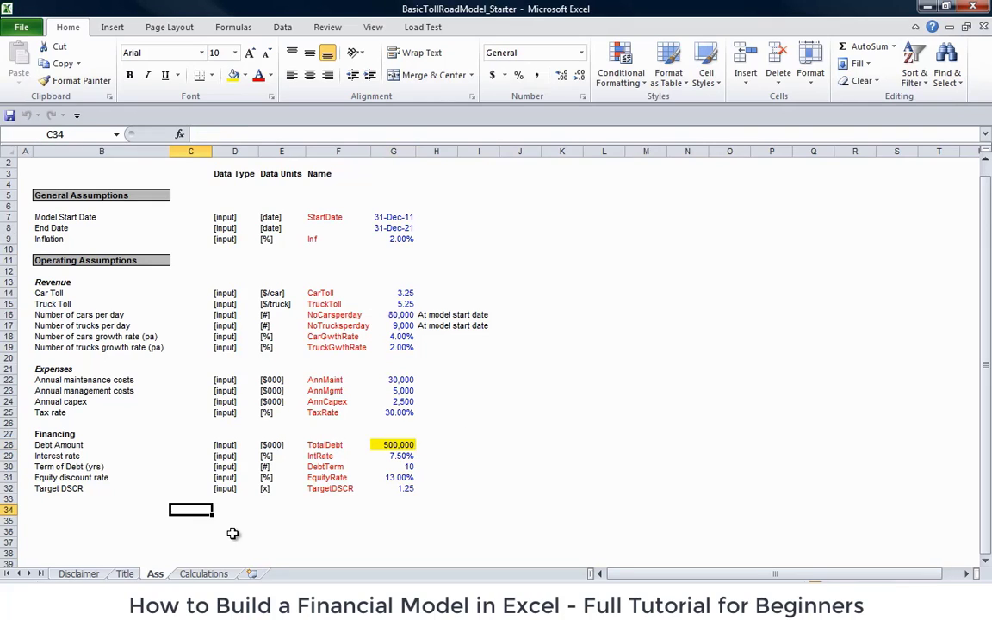
{"action": "key", "text": "Left"}
{"action": "key", "text": "Left"}
{"action": "key", "text": "Up"}
{"action": "key", "text": "Right"}
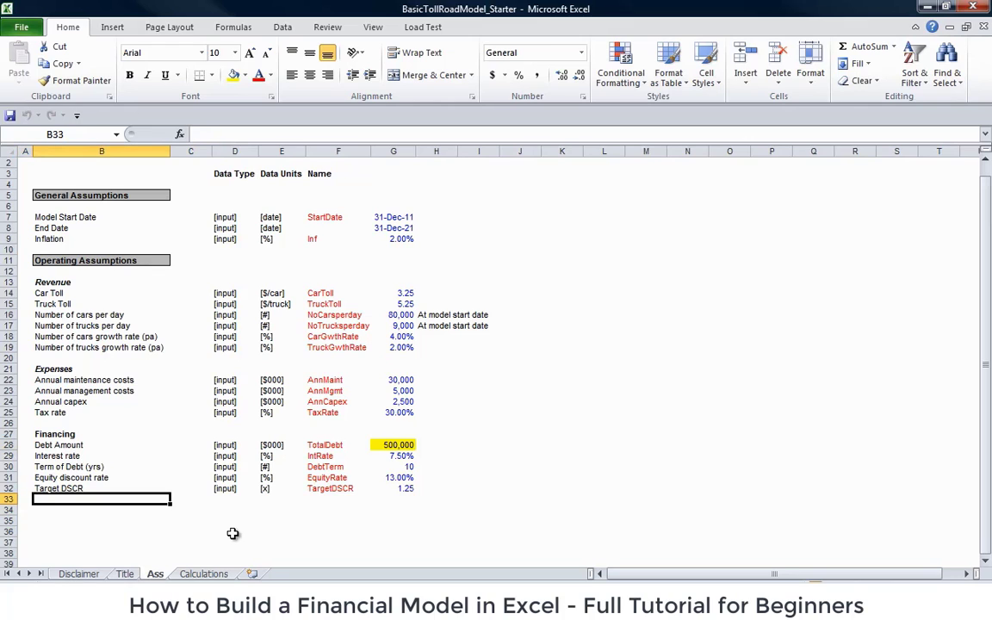
{"action": "type", "text": "Actual"}
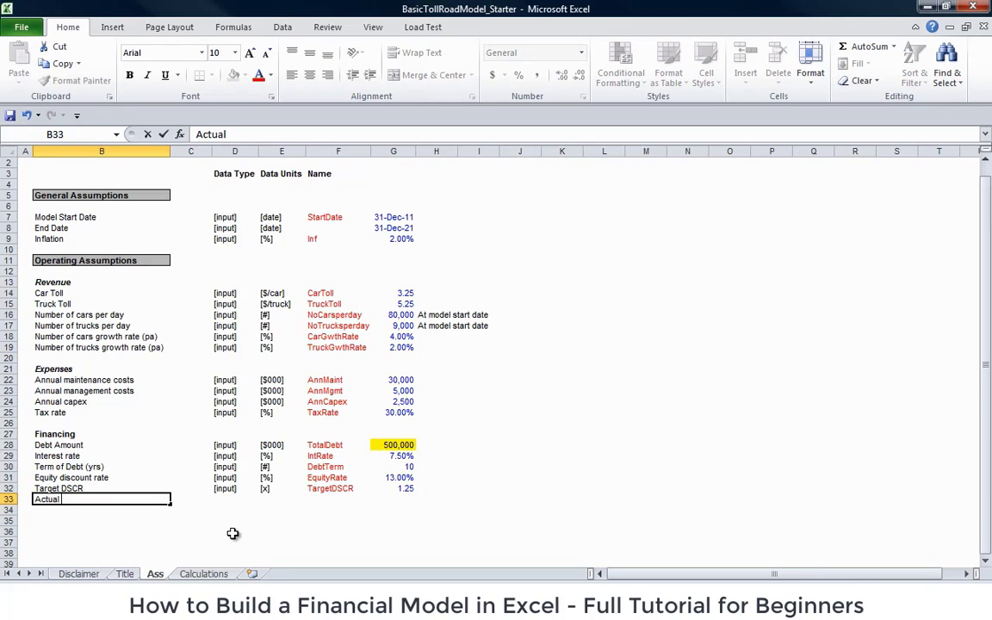
{"action": "key", "text": "Return"}
- Change the Target DSCR label in B32 to Target Minimum DSCR
{"action": "key", "text": "Up"}
{"action": "key", "text": "Up"}
{"action": "key", "text": "F2"}
{"action": "key", "text": "Left"}
{"action": "key", "text": "Left"}
{"action": "key", "text": "Left"}
{"action": "key", "text": "Left"}
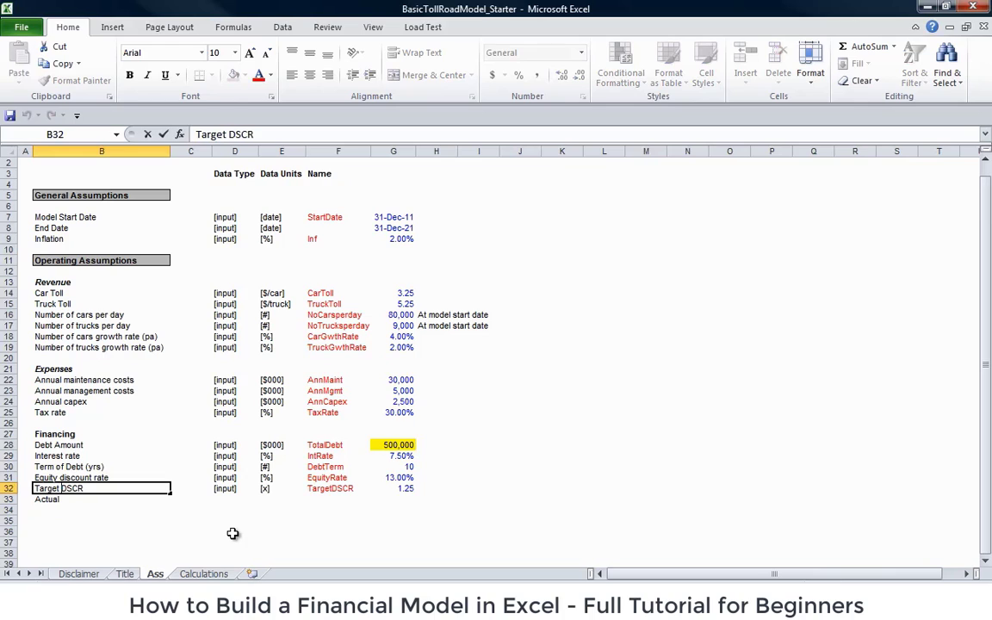
{"action": "type", "text": "Minimum"}
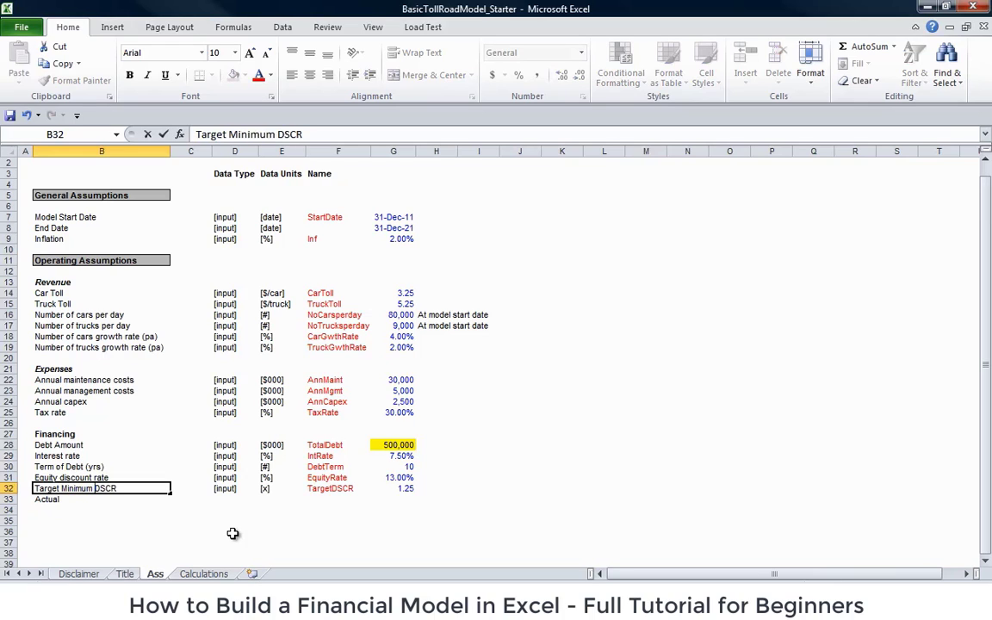
{"action": "key", "text": "Return"}
- Extend the label in B33 to Actual Minimum DSCR
{"action": "key", "text": "F2"}
{"action": "type", "text": "Mi"}
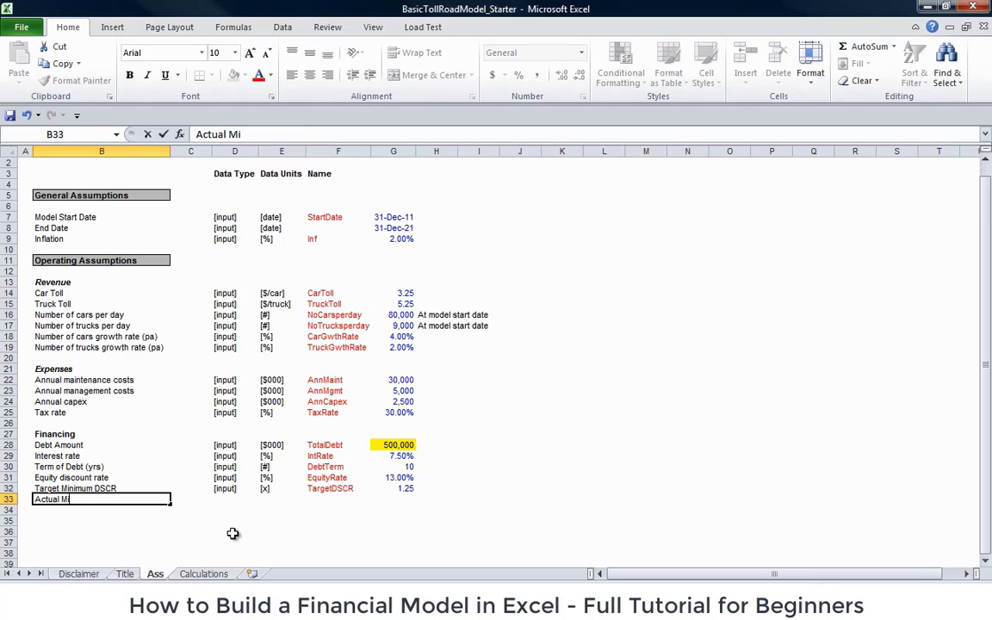
{"action": "type", "text": "nimum DSCR"}
{"action": "key", "text": "Return"}
- Copy the [input] data type from D32 down to the Actual Minimum DSCR row, cell D33
{"action": "key", "text": "Up"}
{"action": "key", "text": "Right"}
{"action": "key", "text": "Right"}
{"action": "key", "text": "Up"}
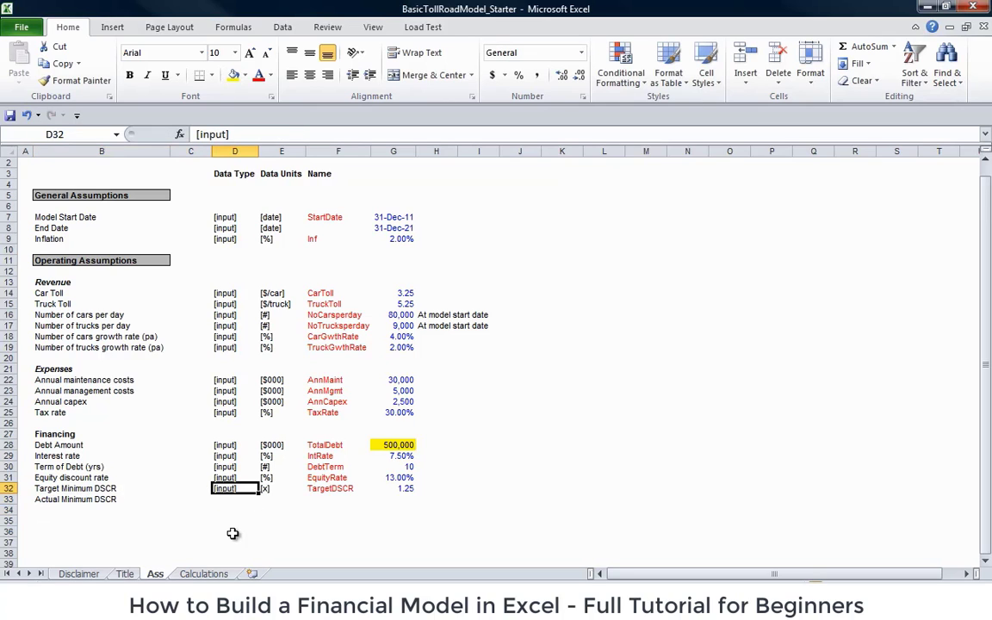
{"action": "key", "text": "shift+Down"}
{"action": "key", "text": "ctrl+d"}
{"action": "key", "text": "Down"}
{"action": "key", "text": "Down"}
- Copy the [x] data unit from E32 down to the Actual Minimum DSCR row, cell E33
{"action": "key", "text": "Up"}
{"action": "key", "text": "Up"}
{"action": "key", "text": "Right"}
{"action": "key", "text": "shift+Down"}
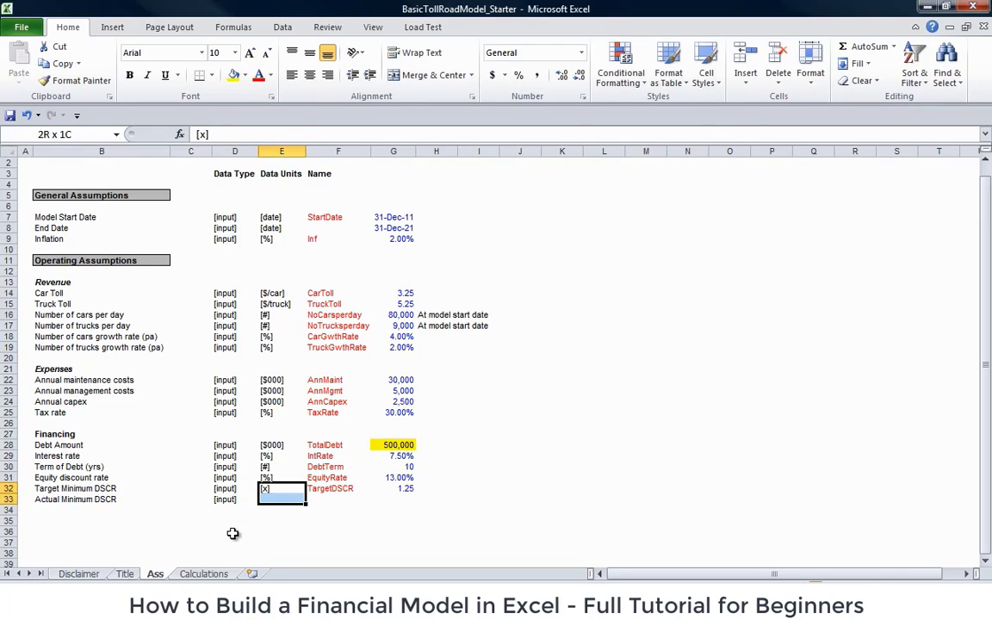
{"action": "key", "text": "ctrl+d"}
- Enter ActualDSCR in the Name column for Actual Minimum DSCR, cell F33
{"action": "key", "text": "Down"}
{"action": "key", "text": "Right"}
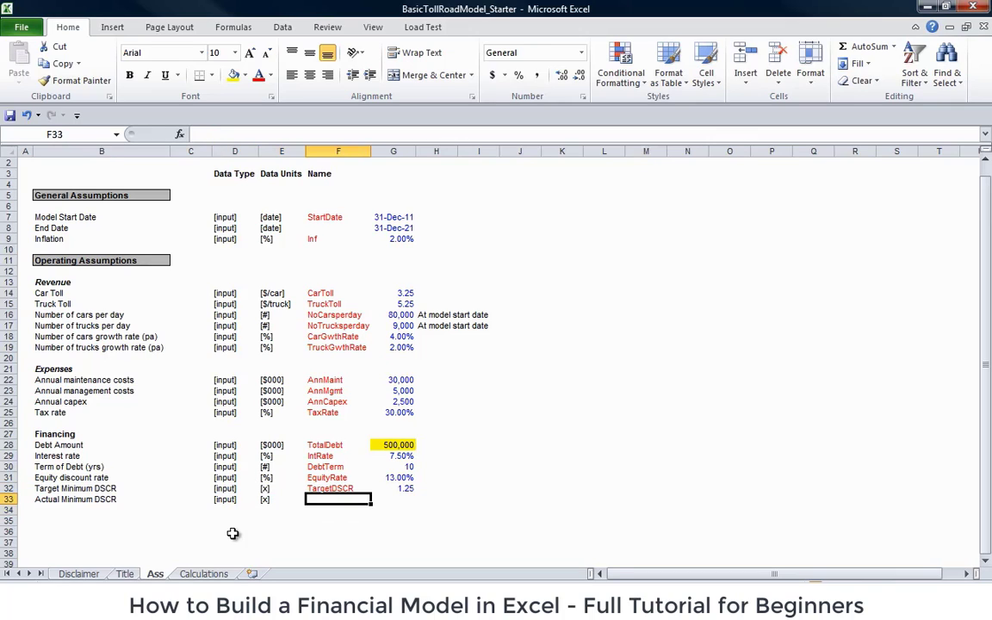
{"action": "type", "text": "Actual"}
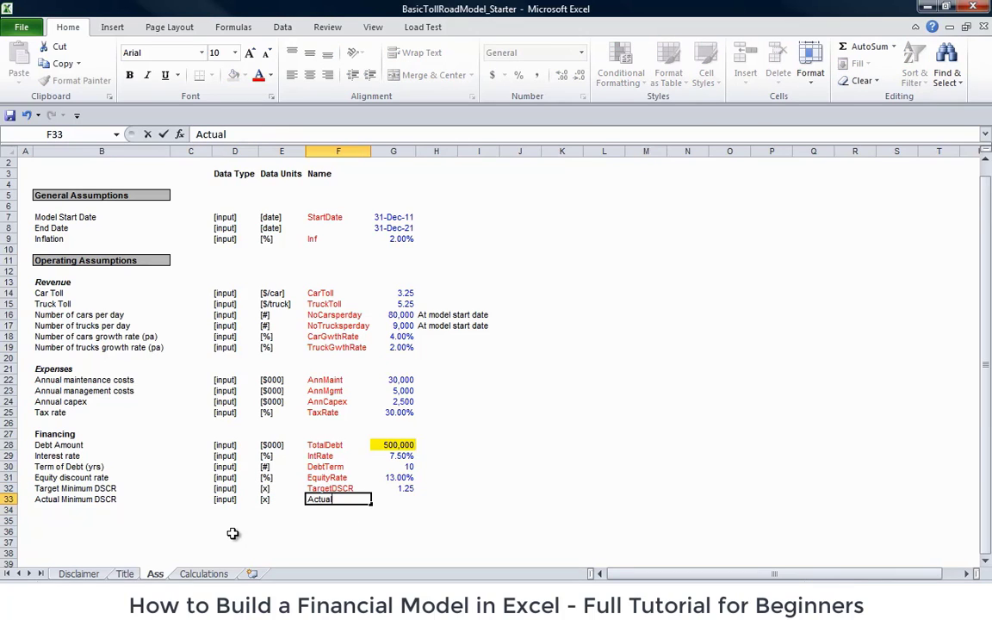
{"action": "type", "text": "DSCR"}
- Set the data type of Actual Minimum DSCR in D33 to [calc]
{"action": "key", "text": "Left"}
{"action": "key", "text": "Left"}
{"action": "type", "text": "calc"}
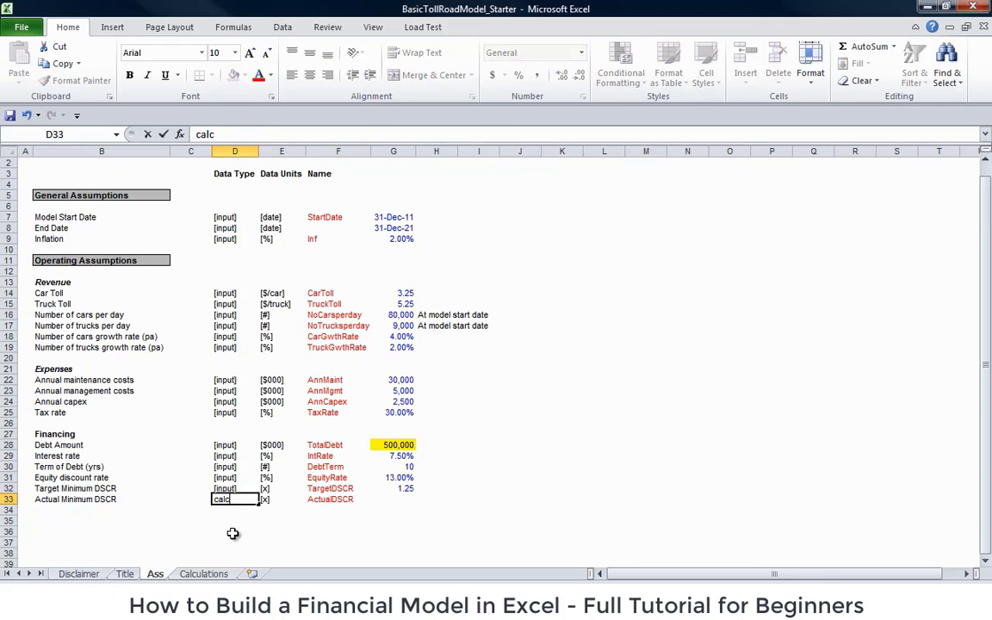
{"action": "key", "text": "Home"}
{"action": "type", "text": "["}
{"action": "key", "text": "End"}
{"action": "type", "text": "]"}
- Define the workbook-scope name ActualDSCR for cell G33 on the Ass sheet
{"action": "key", "text": "Right"}
{"action": "key", "text": "Right"}
{"action": "key", "text": "Right"}
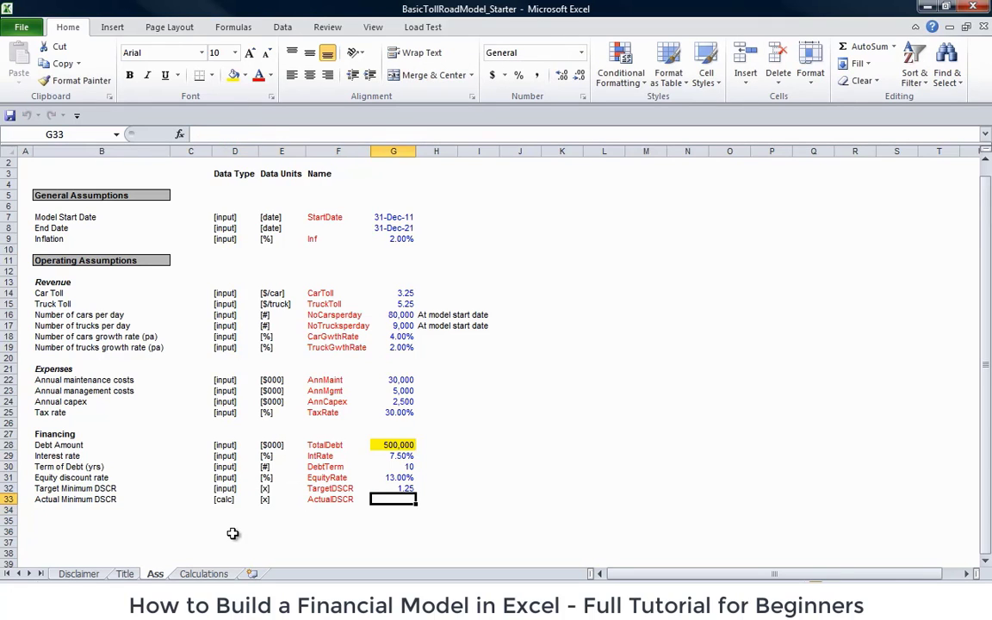
{"action": "key", "text": "ctrl+F3"}
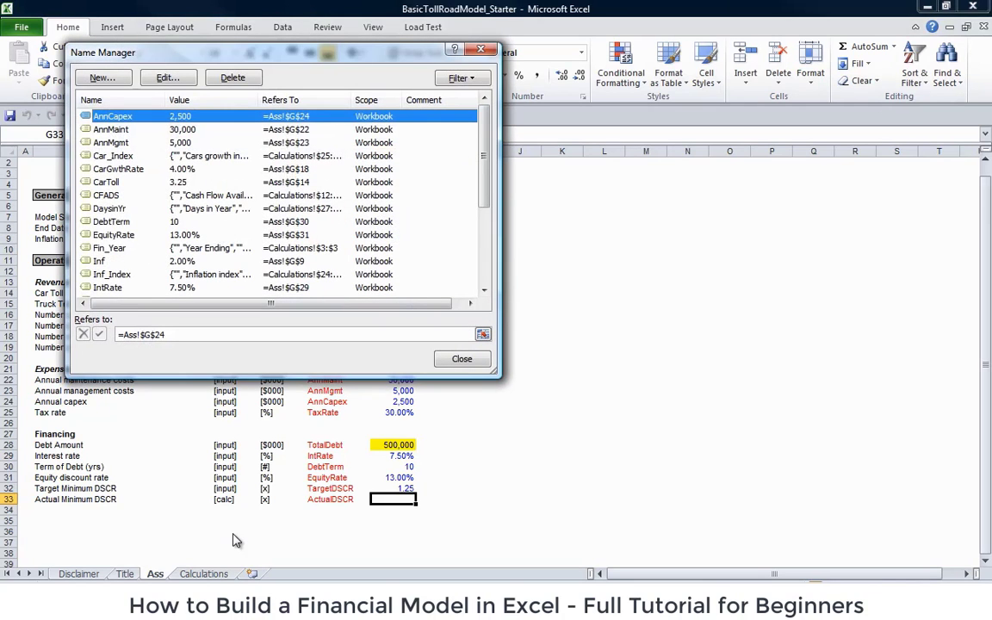
{"action": "key", "text": "alt+n"}
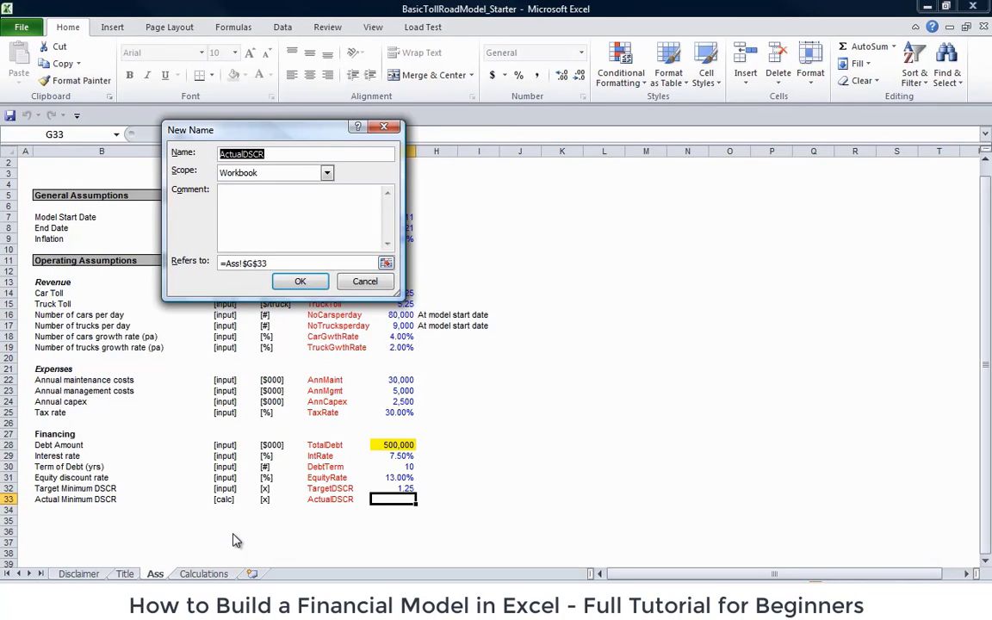
{"action": "key", "text": "Return"}
{"action": "key", "text": "Escape"}
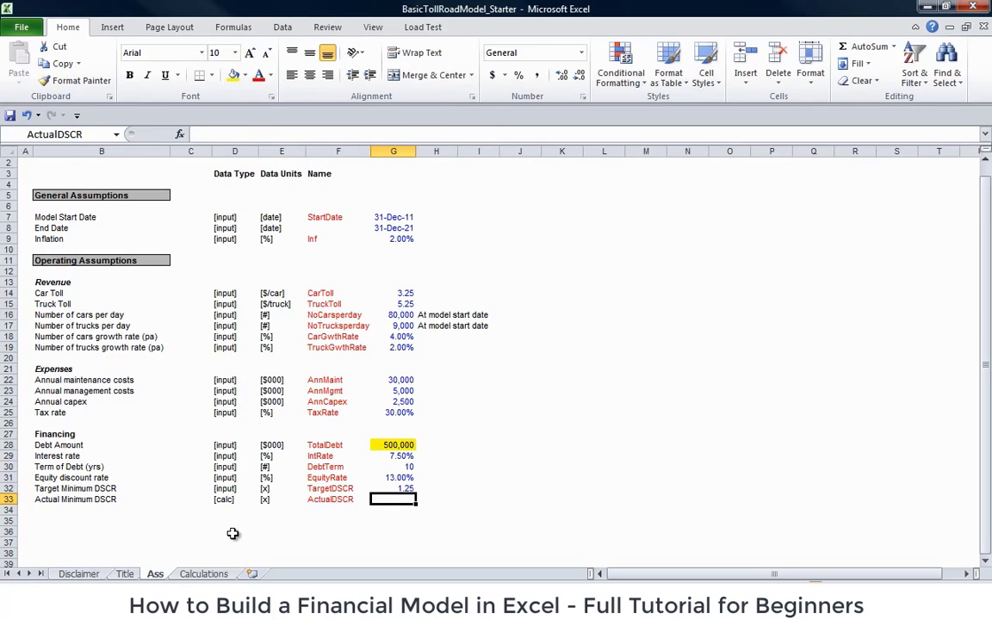
- On the Calculations sheet, copy the Financing section header from row 68 to row 79, below the repayment profile
{"action": "key", "text": "ctrl+Page_Down"}
{"action": "key", "text": "Down"}
{"action": "key", "text": "Down"}
{"action": "key", "text": "Down"}
{"action": "key", "text": "Down"}
{"action": "key", "text": "Down"}
{"action": "key", "text": "Down"}
{"action": "key", "text": "Down"}
{"action": "key", "text": "Down"}
{"action": "key", "text": "Down"}
{"action": "key", "text": "Down"}
{"action": "key", "text": "Down"}
{"action": "key", "text": "Down"}
{"action": "key", "text": "Down"}
{"action": "key", "text": "Down"}
{"action": "key", "text": "Down"}
{"action": "key", "text": "Down"}
{"action": "key", "text": "Down"}
{"action": "key", "text": "Down"}
{"action": "key", "text": "Down"}
{"action": "key", "text": "Down"}
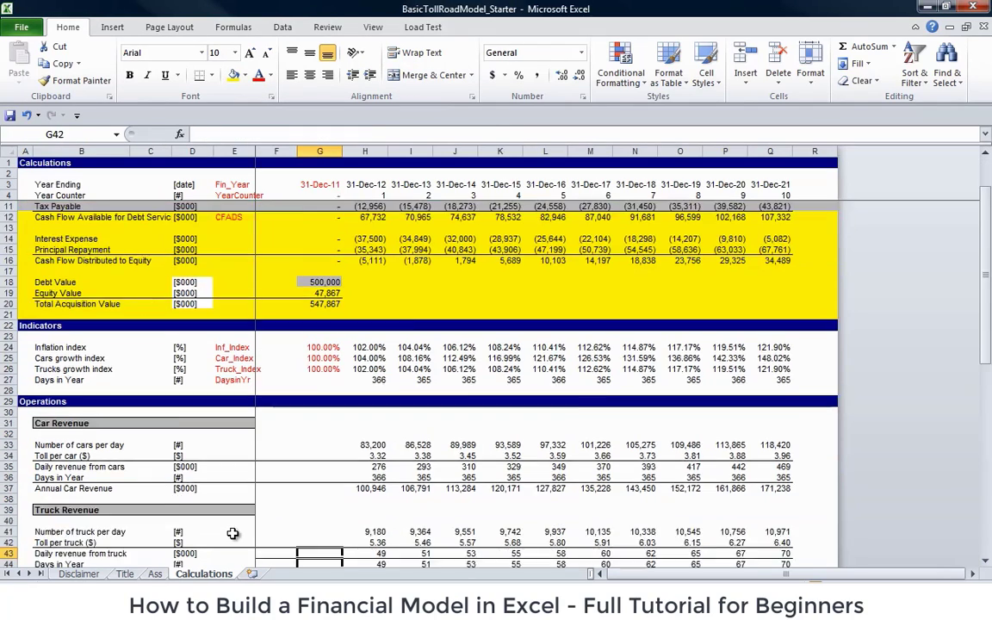
{"action": "key", "text": "Down"}
{"action": "key", "text": "Down"}
{"action": "key", "text": "Down"}
{"action": "key", "text": "Down"}
{"action": "key", "text": "Down"}
{"action": "key", "text": "Down"}
{"action": "key", "text": "Down"}
{"action": "key", "text": "Down"}
{"action": "key", "text": "Down"}
{"action": "key", "text": "Down"}
{"action": "key", "text": "Down"}
{"action": "key", "text": "Down"}
{"action": "key", "text": "Down"}
{"action": "key", "text": "Down"}
{"action": "key", "text": "Down"}
{"action": "key", "text": "Down"}
{"action": "key", "text": "Down"}
{"action": "key", "text": "Down"}
{"action": "key", "text": "Down"}
{"action": "key", "text": "Down"}
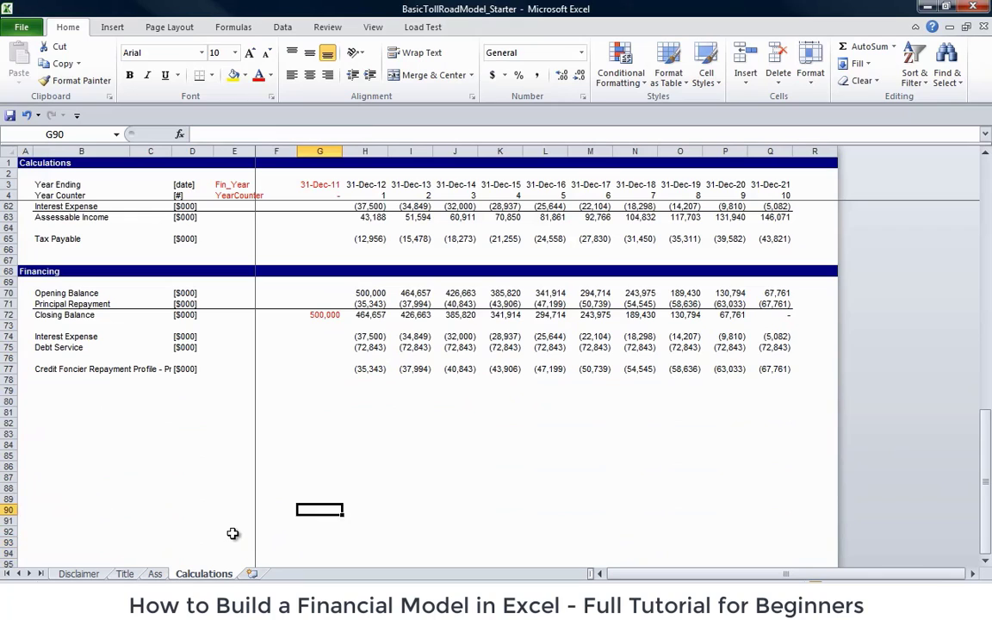
{"action": "key", "text": "Up"}
{"action": "key", "text": "Up"}
{"action": "key", "text": "Up"}
{"action": "key", "text": "Up"}
{"action": "key", "text": "Up"}
{"action": "key", "text": "Up"}
{"action": "key", "text": "Up"}
{"action": "key", "text": "Up"}
{"action": "key", "text": "Up"}
{"action": "key", "text": "Up"}
{"action": "key", "text": "Up"}
{"action": "key", "text": "Up"}
{"action": "key", "text": "Up"}
{"action": "key", "text": "Up"}
{"action": "key", "text": "Up"}
{"action": "key", "text": "Up"}
{"action": "key", "text": "Up"}
{"action": "key", "text": "Up"}
{"action": "key", "text": "Up"}
{"action": "key", "text": "Up"}
{"action": "key", "text": "Left"}
{"action": "key", "text": "Left"}
{"action": "key", "text": "Down"}
{"action": "key", "text": "shift+space"}
{"action": "key", "text": "ctrl+c"}
{"action": "key", "text": "Down"}
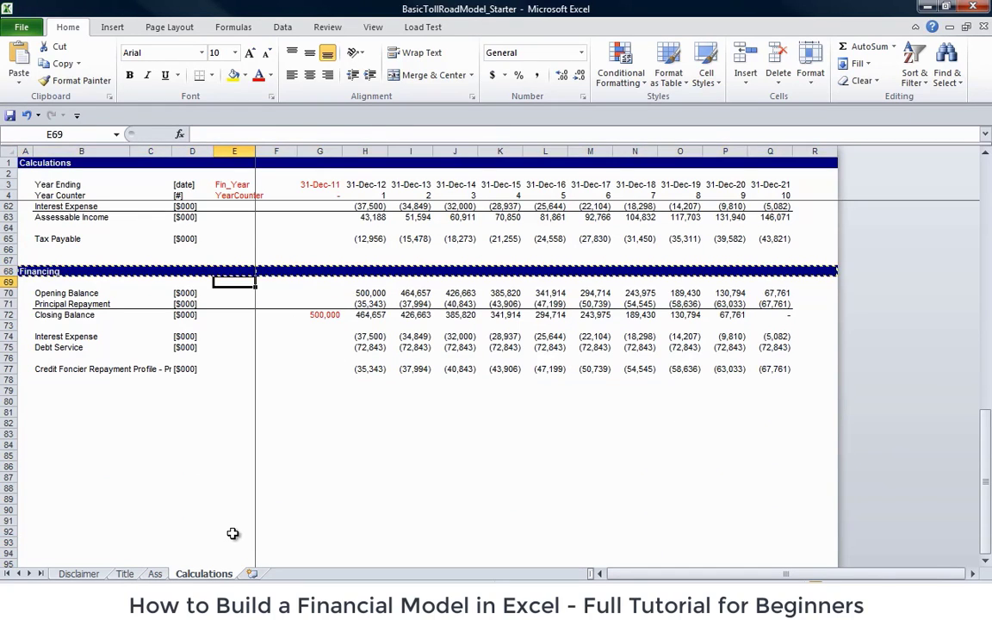
{"action": "key", "text": "Down"}
{"action": "key", "text": "Down"}
{"action": "key", "text": "Down"}
{"action": "key", "text": "Down"}
{"action": "key", "text": "Down"}
{"action": "key", "text": "Left"}
{"action": "key", "text": "Left"}
{"action": "key", "text": "Left"}
{"action": "key", "text": "Down"}
{"action": "key", "text": "Down"}
{"action": "key", "text": "Down"}
{"action": "key", "text": "Down"}
{"action": "key", "text": "Down"}
{"action": "key", "text": "Down"}
{"action": "key", "text": "Down"}
{"action": "key", "text": "Up"}
{"action": "key", "text": "Up"}
{"action": "key", "text": "Left"}
{"action": "key", "text": "ctrl+v"}
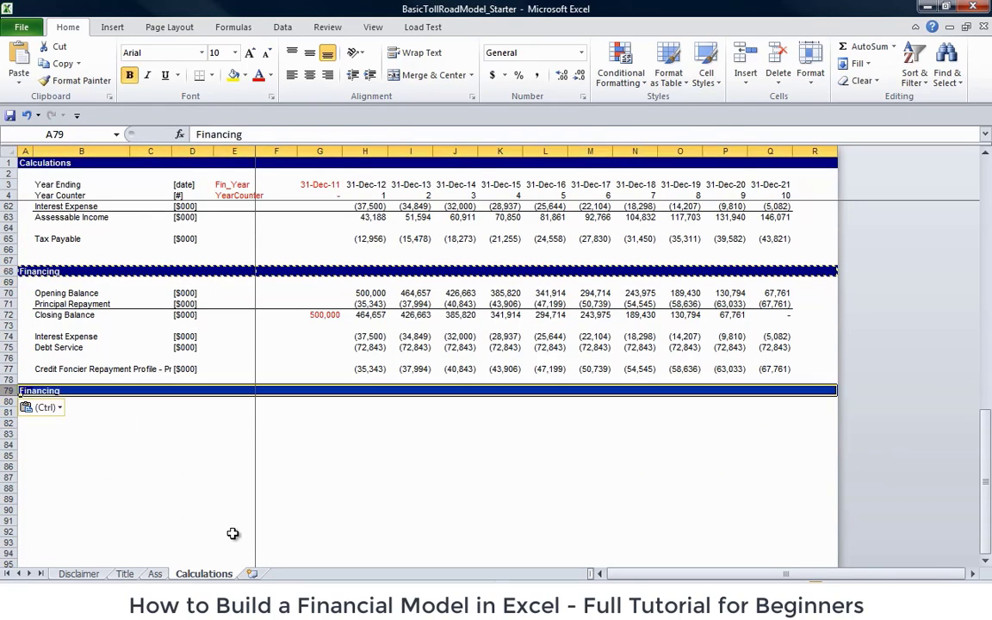
- Rename the copied section header in A79 to Ratios
{"action": "key", "text": "Escape"}
{"action": "type", "text": "Ratios"}
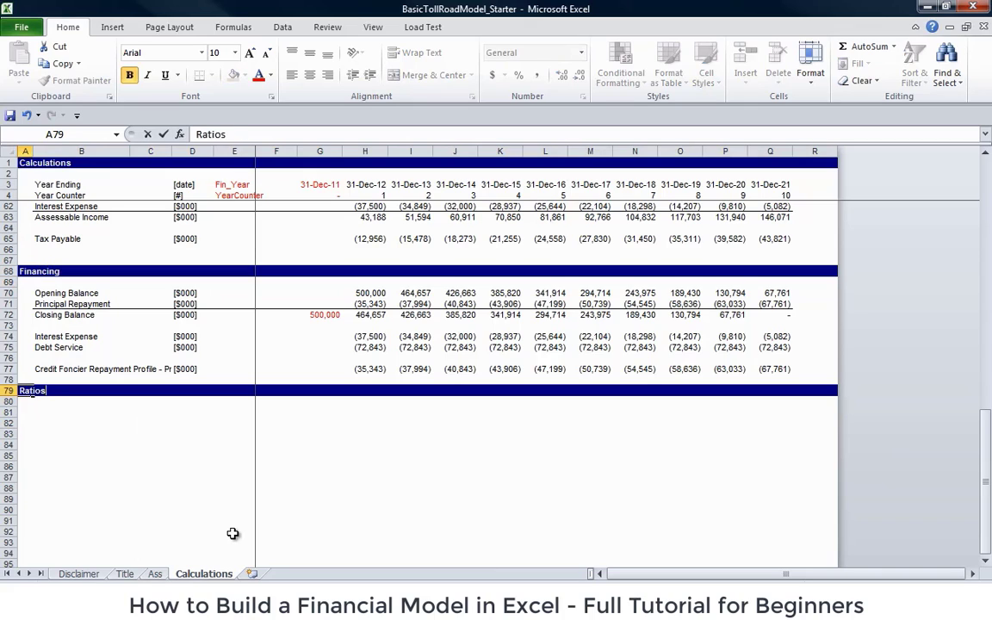
{"action": "key", "text": "Return"}
{"action": "key", "text": "Down"}
{"action": "key", "text": "Right"}
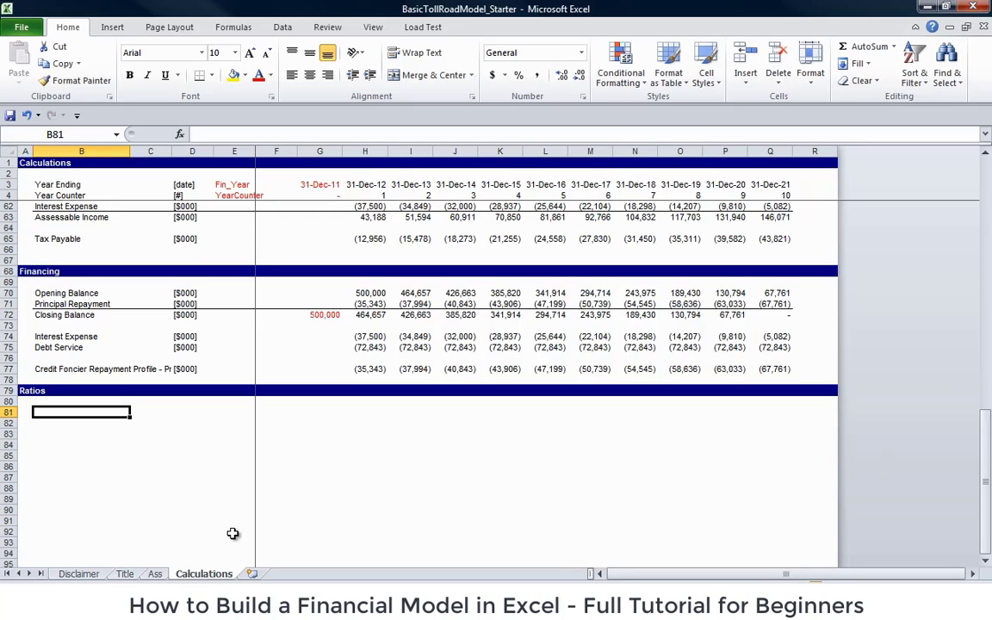
{"action": "key", "text": "Down"}
{"action": "key", "text": "Down"}
{"action": "key", "text": "Down"}
{"action": "key", "text": "Up"}
{"action": "key", "text": "Up"}
{"action": "key", "text": "Up"}
{"action": "type", "text": "C"}
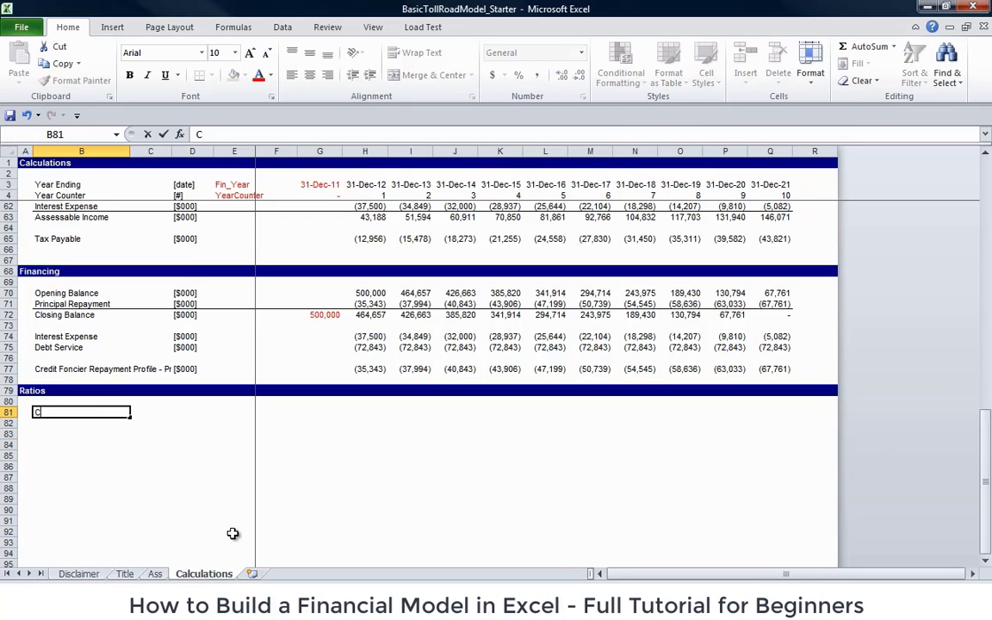
{"action": "type", "text": "ash Flow"}
{"action": "key", "text": "BackSpace"}
{"action": "key", "text": "Escape"}
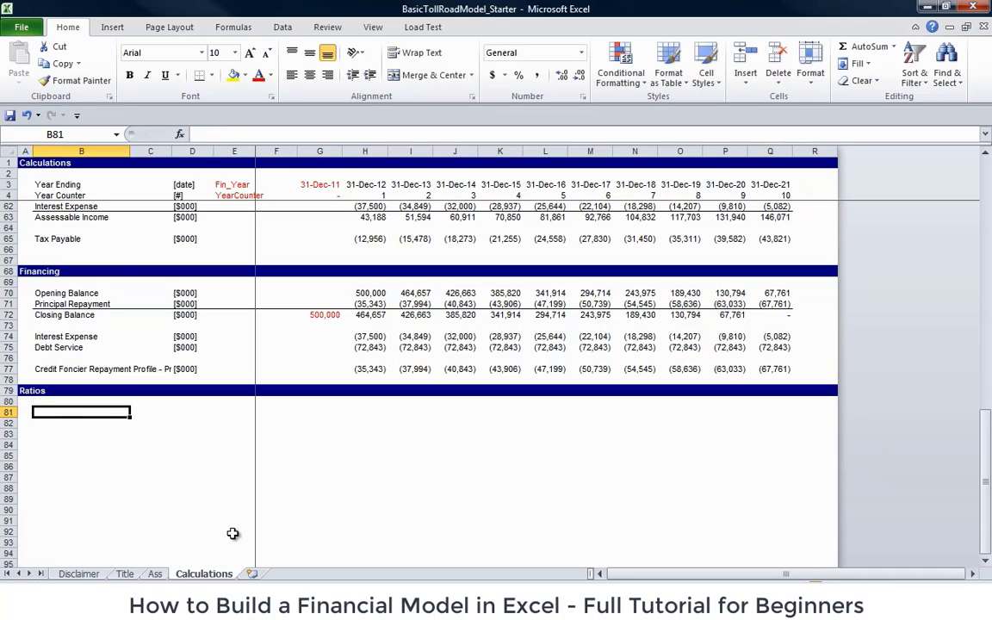
- Enter =CFADS as the row label in B81 and copy it to the units cell D81
{"action": "type", "text": "=cf"}
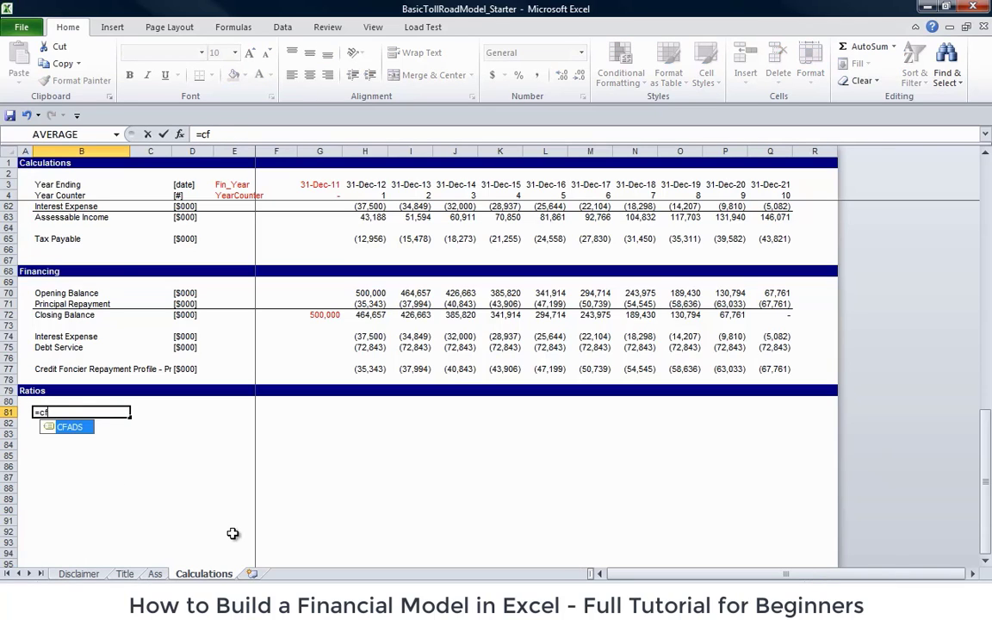
{"action": "type", "text": "ads"}
{"action": "key", "text": "Return"}
{"action": "key", "text": "Up"}
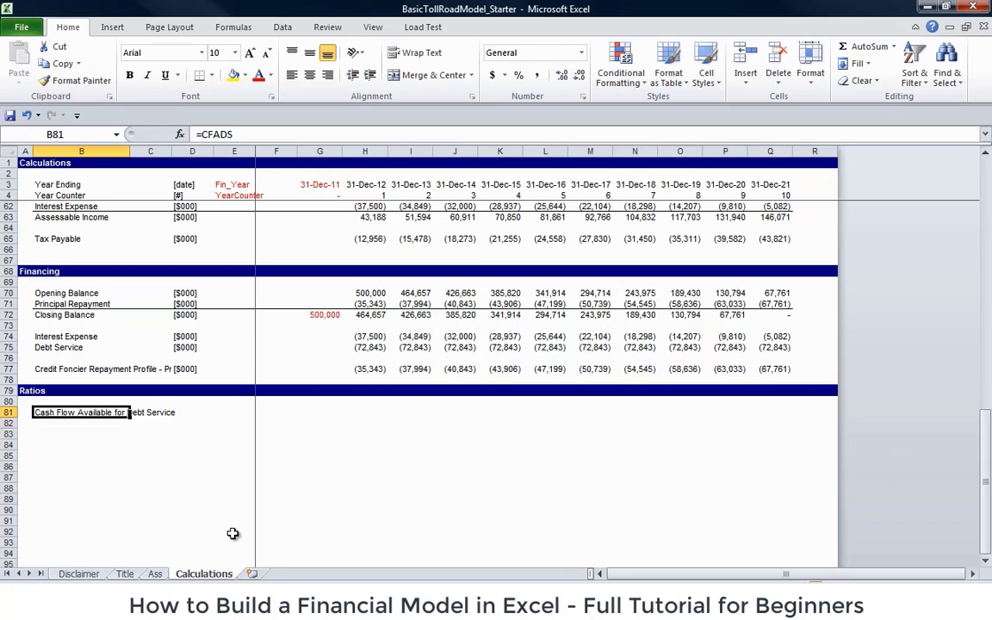
{"action": "key", "text": "ctrl+c"}
{"action": "key", "text": "Right"}
{"action": "key", "text": "Right"}
{"action": "key", "text": "ctrl+v"}
- Paste the =CFADS formula across all forecast years in row 81, cells H81 to Q81
{"action": "key", "text": "Right"}
{"action": "key", "text": "Right"}
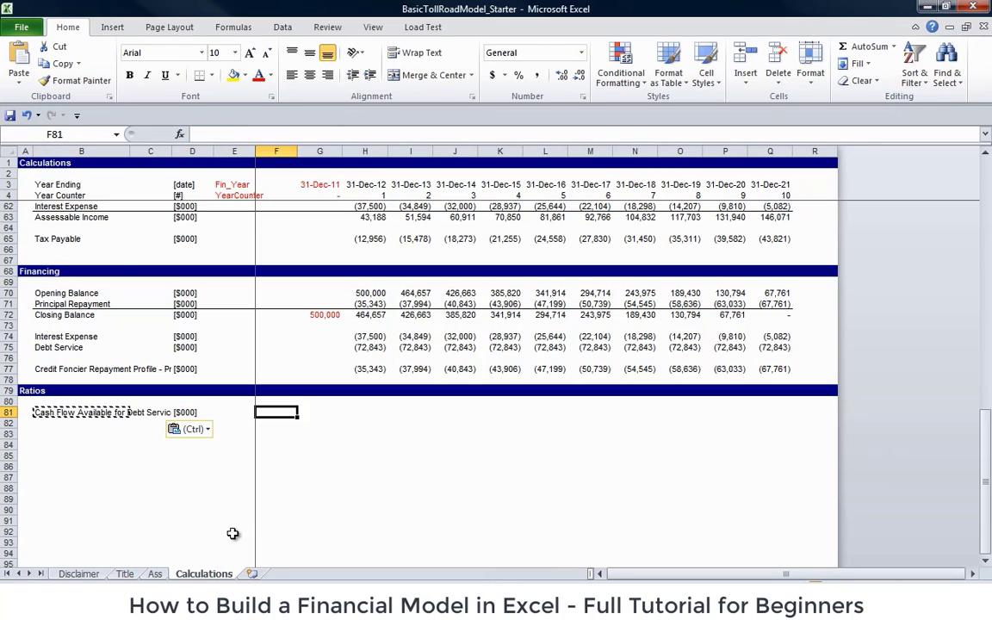
{"action": "key", "text": "Right"}
{"action": "key", "text": "Right"}
{"action": "key", "text": "shift+Right"}
{"action": "key", "text": "shift+Right"}
{"action": "key", "text": "shift+Right"}
{"action": "key", "text": "shift+Right"}
{"action": "key", "text": "shift+Right"}
{"action": "key", "text": "shift+Right"}
{"action": "key", "text": "shift+Right"}
{"action": "key", "text": "shift+Right"}
{"action": "key", "text": "shift+Right"}
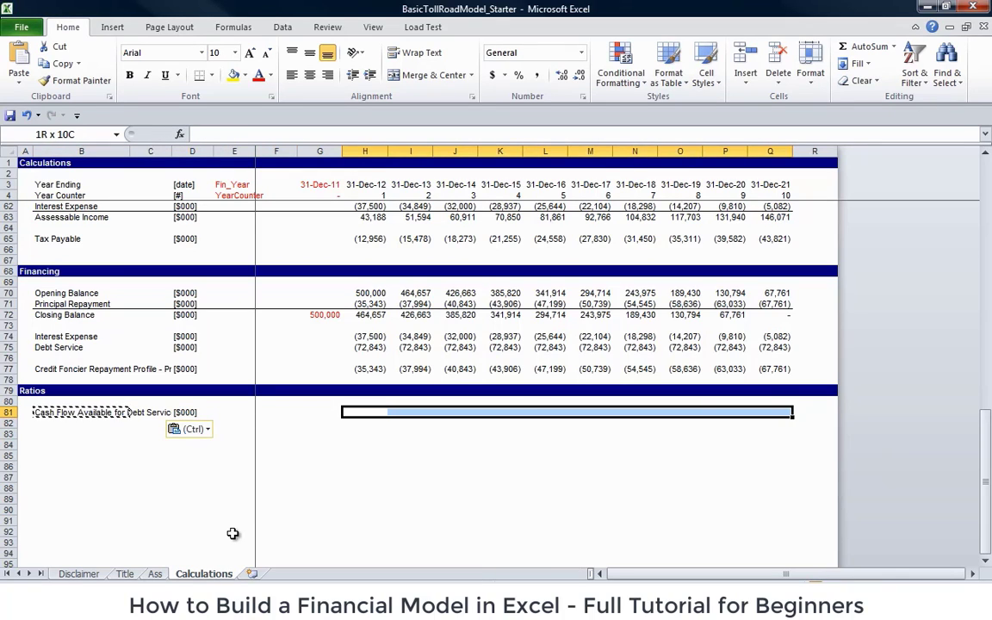
{"action": "key", "text": "ctrl+v"}
- Format the cash flow values in H81:Q81 as whole numbers with thousands separators
{"action": "key", "text": "Left"}
{"action": "key", "text": "Right"}
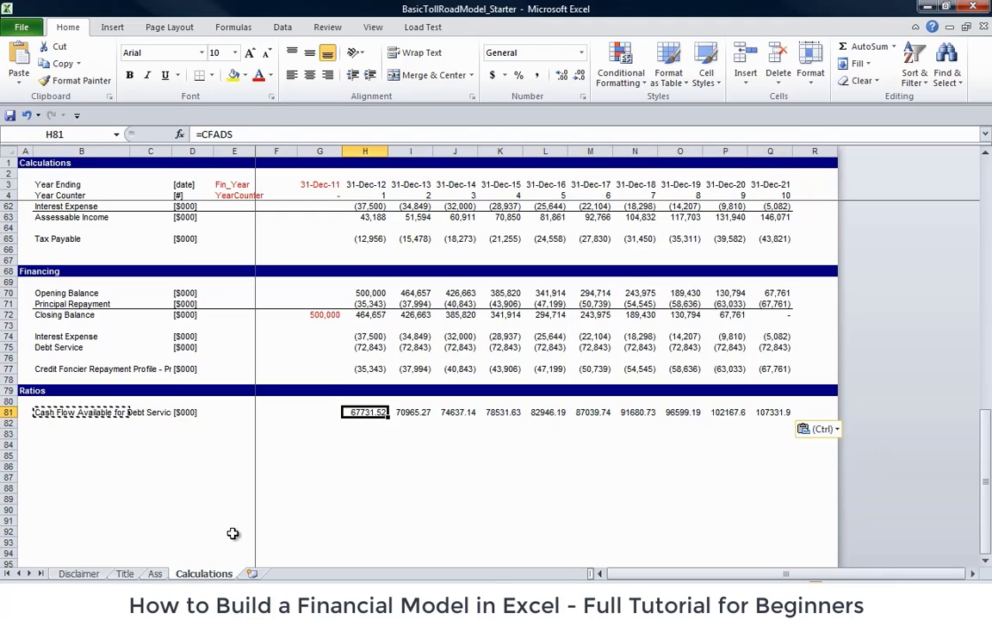
{"action": "key", "text": "ctrl+shift+Right"}
{"action": "key", "text": "ctrl+shift+1"}
- Enter the row label Debt Service in B82, under Cash Flow Available for Debt Service
{"action": "key", "text": "Left"}
{"action": "key", "text": "Left"}
{"action": "key", "text": "Left"}
{"action": "key", "text": "Left"}
{"action": "key", "text": "Down"}
{"action": "key", "text": "Left"}
{"action": "key", "text": "Left"}
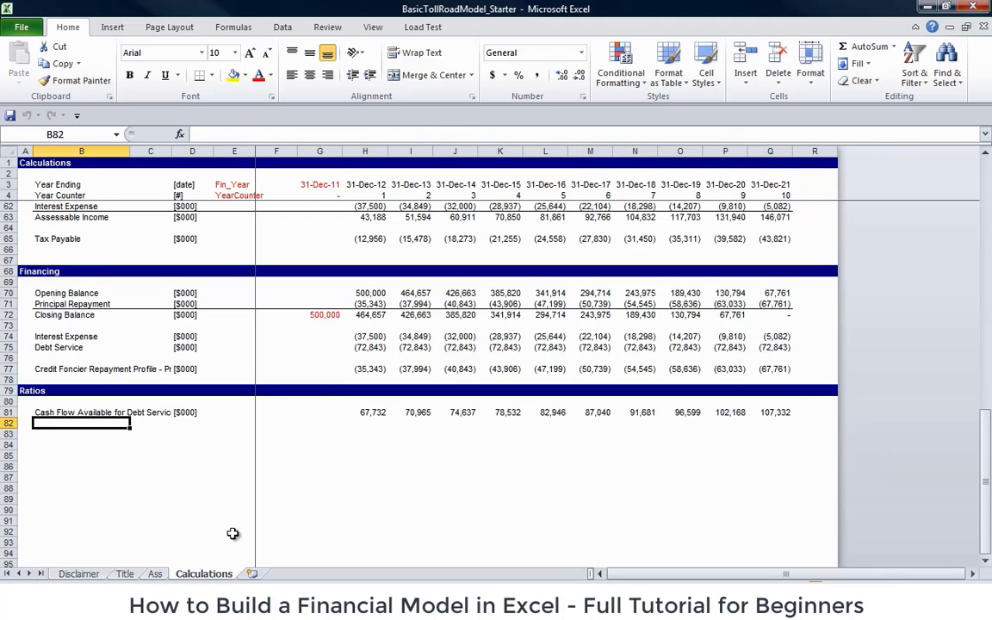
{"action": "type", "text": "Debt Ser"}
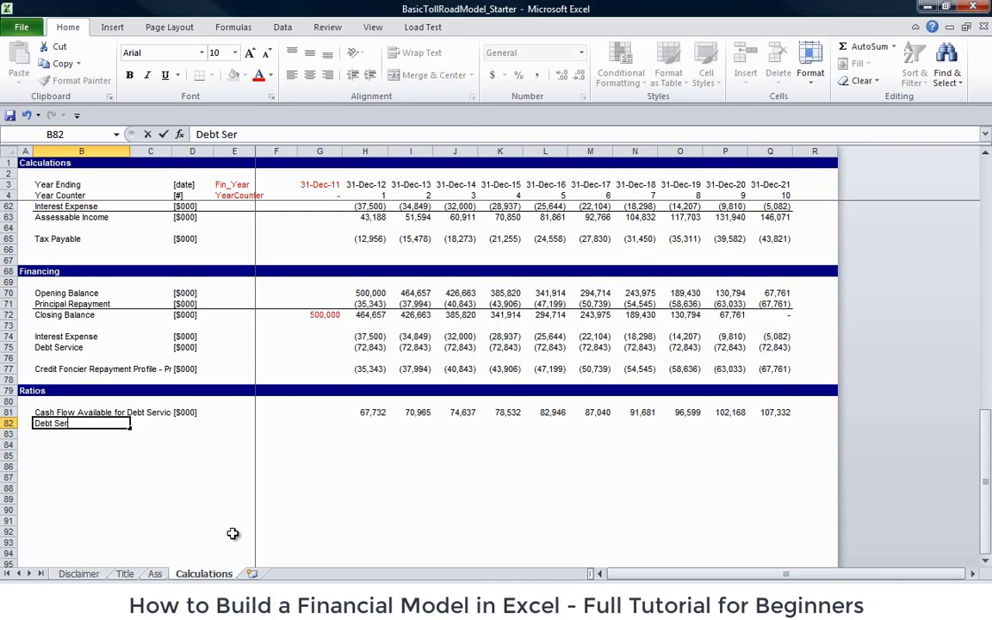
{"action": "type", "text": "vice"}
{"action": "key", "text": "Return"}
- Fill the units formula from D81 down to the Debt Service row, cell D82
{"action": "key", "text": "Up"}
{"action": "key", "text": "Right"}
{"action": "key", "text": "Right"}
{"action": "key", "text": "Up"}
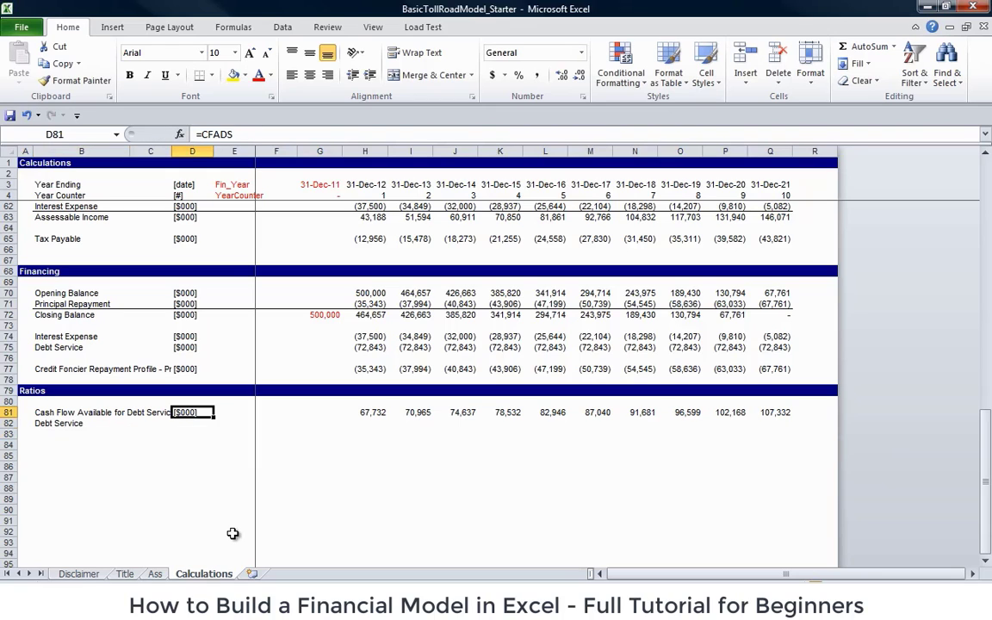
{"action": "key", "text": "shift+Down"}
{"action": "key", "text": "ctrl+d"}
- Link the first forecast year of the Ratios Debt Service row, cell H82, to the Financing debt service with =H75
{"action": "key", "text": "Down"}
{"action": "key", "text": "Right"}
{"action": "key", "text": "Right"}
{"action": "key", "text": "Right"}
{"action": "key", "text": "Right"}
{"action": "type", "text": "="}
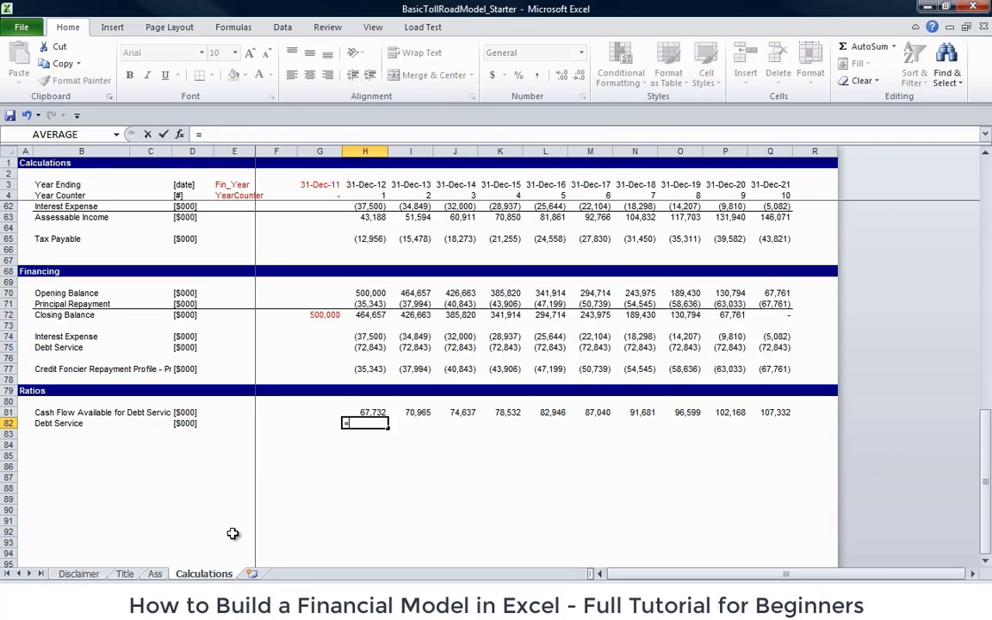
{"action": "key", "text": "Up"}
{"action": "key", "text": "Up"}
{"action": "key", "text": "Up"}
{"action": "key", "text": "Up"}
{"action": "key", "text": "Up"}
{"action": "key", "text": "Up"}
{"action": "key", "text": "Up"}
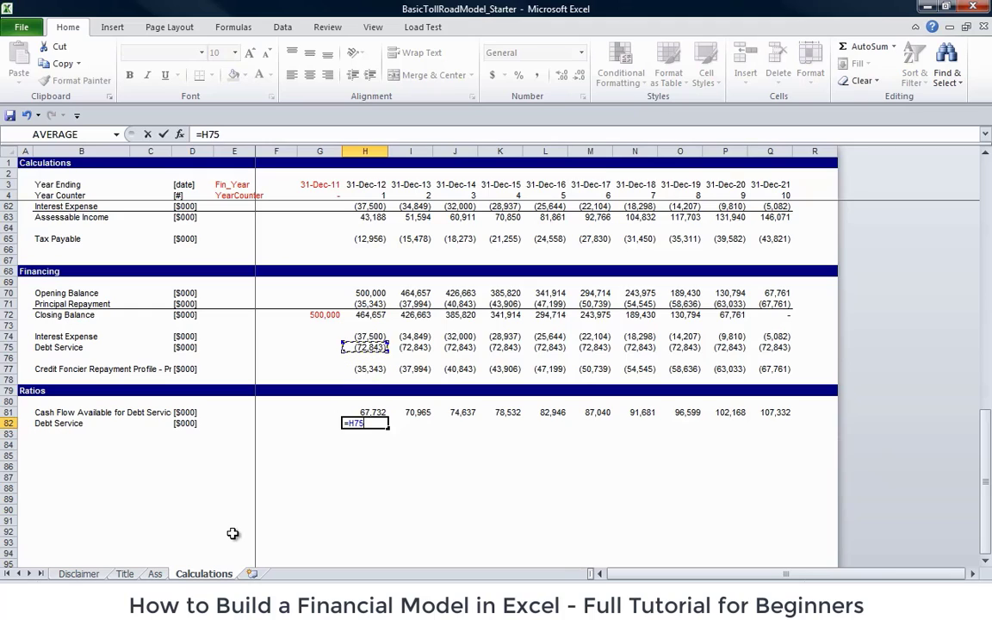
{"action": "key", "text": "Return"}
- Reverse the sign of the Debt Service formula in H82 so it reads =-H75
{"action": "key", "text": "Up"}
{"action": "key", "text": "F2"}
{"action": "key", "text": "Home"}
{"action": "key", "text": "Right"}
{"action": "type", "text": "-"}
{"action": "key", "text": "Return"}
- Fill the Debt Service formula from H82 across the remaining forecast years to Q82
{"action": "key", "text": "Up"}
{"action": "key", "text": "shift+Right"}
{"action": "key", "text": "shift+Right"}
{"action": "key", "text": "shift+Right"}
{"action": "key", "text": "shift+Right"}
{"action": "key", "text": "shift+Right"}
{"action": "key", "text": "shift+Right"}
{"action": "key", "text": "shift+Right"}
{"action": "key", "text": "shift+Right"}
{"action": "key", "text": "shift+Right"}
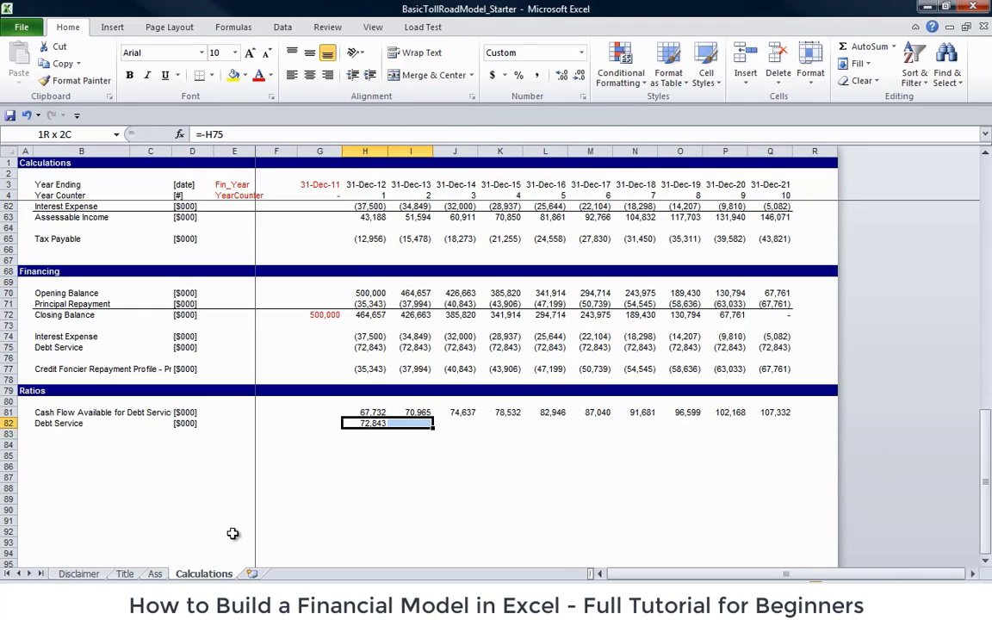
{"action": "key", "text": "ctrl+r"}
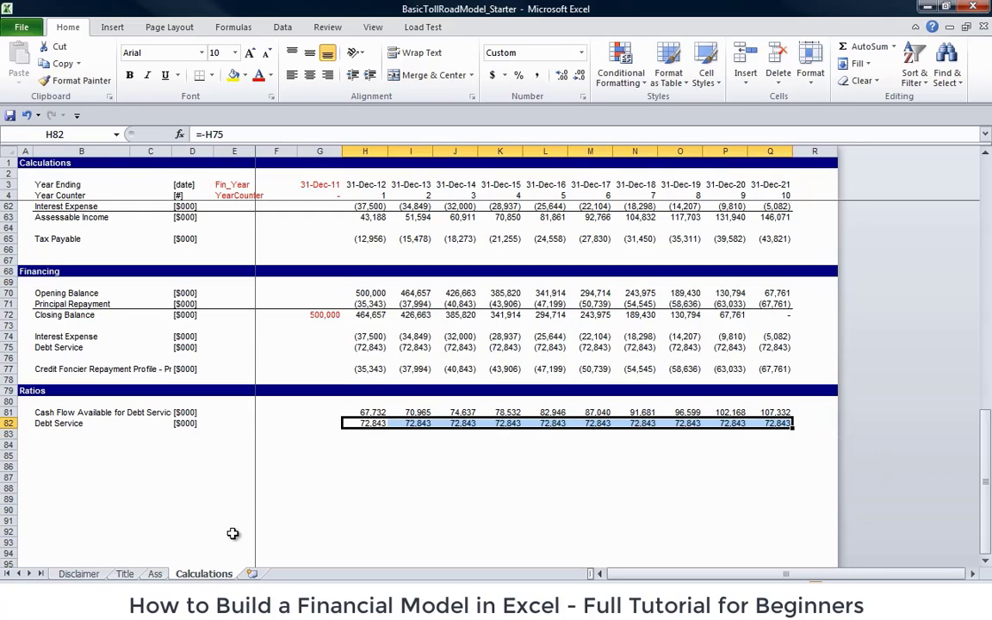
- Enter the row label DSCR in B83, under Debt Service
{"action": "key", "text": "Left"}
{"action": "key", "text": "Left"}
{"action": "key", "text": "Left"}
{"action": "key", "text": "Left"}
{"action": "key", "text": "Down"}
{"action": "key", "text": "Left"}
{"action": "key", "text": "Left"}
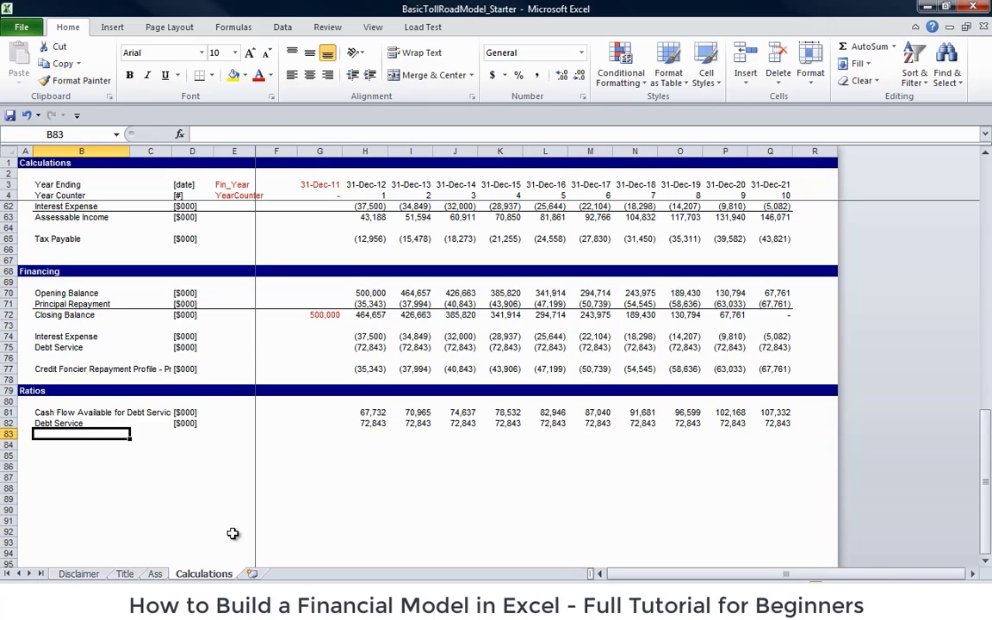
{"action": "type", "text": "DSCR"}
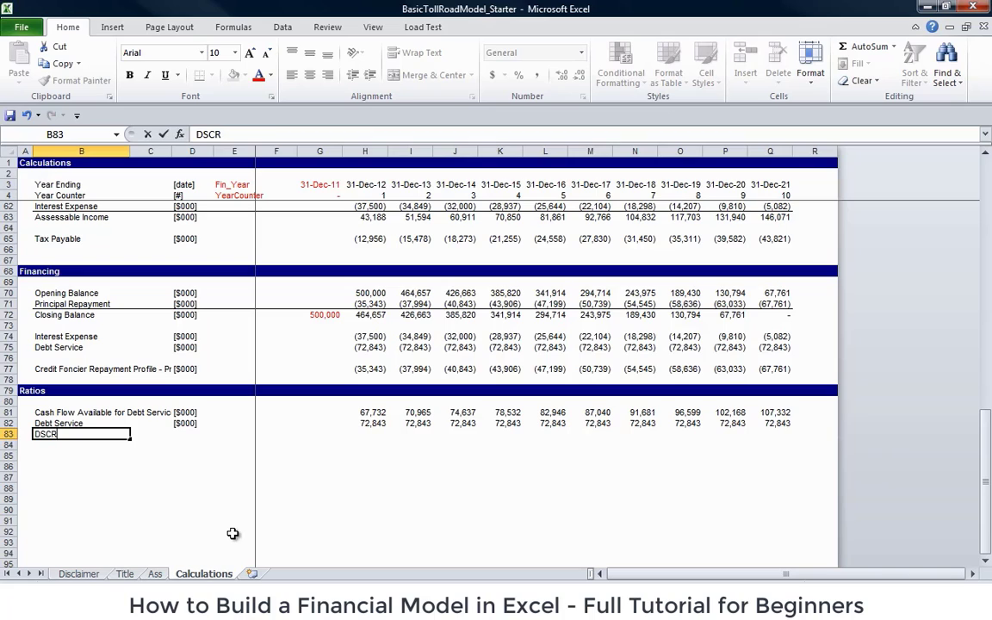
{"action": "key", "text": "Return"}
- Enter the unit [x] for the DSCR row in D83
{"action": "key", "text": "Up"}
{"action": "key", "text": "Right"}
{"action": "key", "text": "Right"}
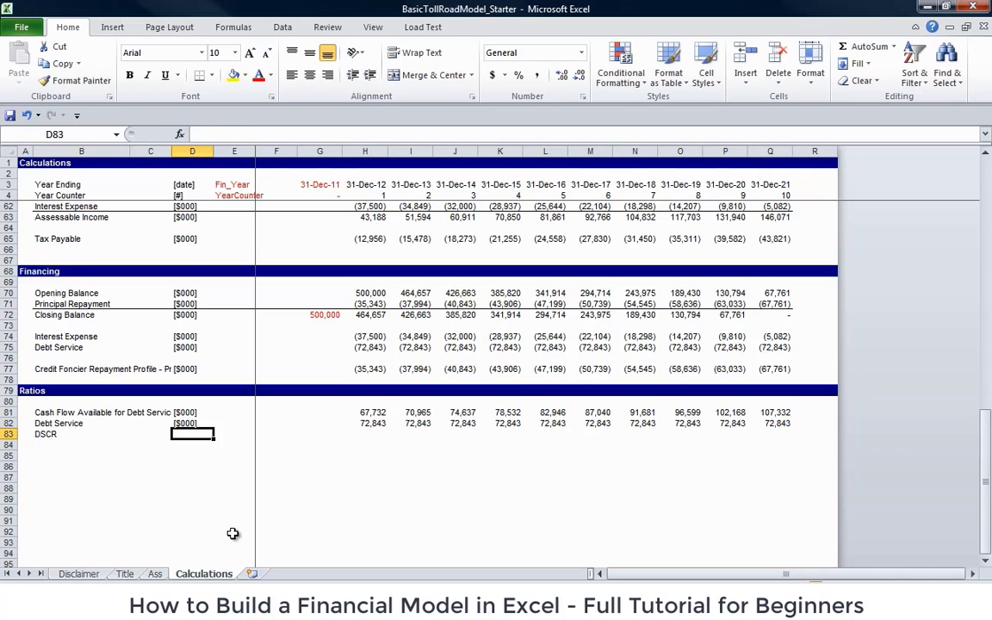
{"action": "type", "text": "[x]"}
{"action": "key", "text": "Return"}
- Add a top border to the DSCR row from B83 to H83
{"action": "key", "text": "Up"}
{"action": "key", "text": "Right"}
{"action": "key", "text": "Right"}
{"action": "key", "text": "Right"}
{"action": "key", "text": "Right"}
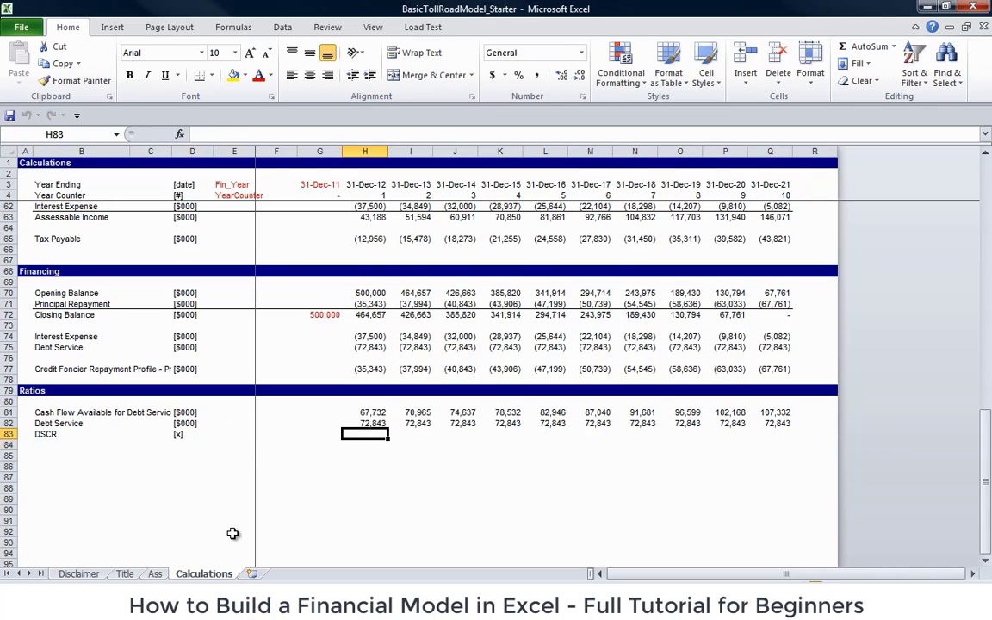
{"action": "key", "text": "shift+Left"}
{"action": "key", "text": "shift+Left"}
{"action": "key", "text": "shift+Left"}
{"action": "key", "text": "shift+Left"}
{"action": "key", "text": "shift+Left"}
{"action": "key", "text": "shift+Left"}
{"action": "key", "text": "Right"}
{"action": "key", "text": "Right"}
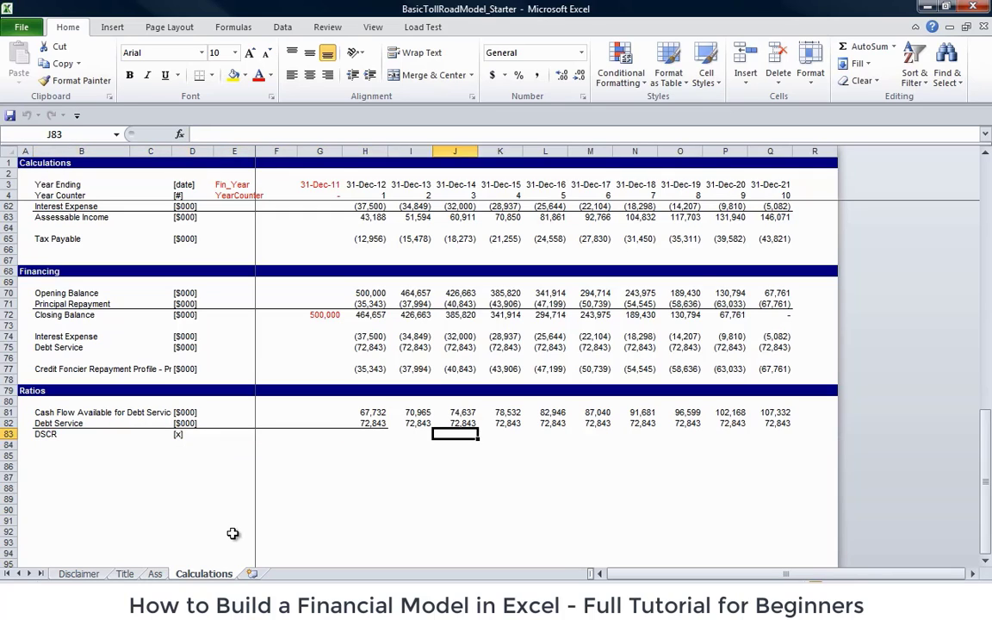
- Calculate the first-year DSCR in H83 as cash flow available divided by debt service, =H81/H82
{"action": "key", "text": "Left"}
{"action": "key", "text": "Left"}
{"action": "type", "text": "="}
{"action": "key", "text": "Up"}
{"action": "key", "text": "Up"}
{"action": "type", "text": "/"}
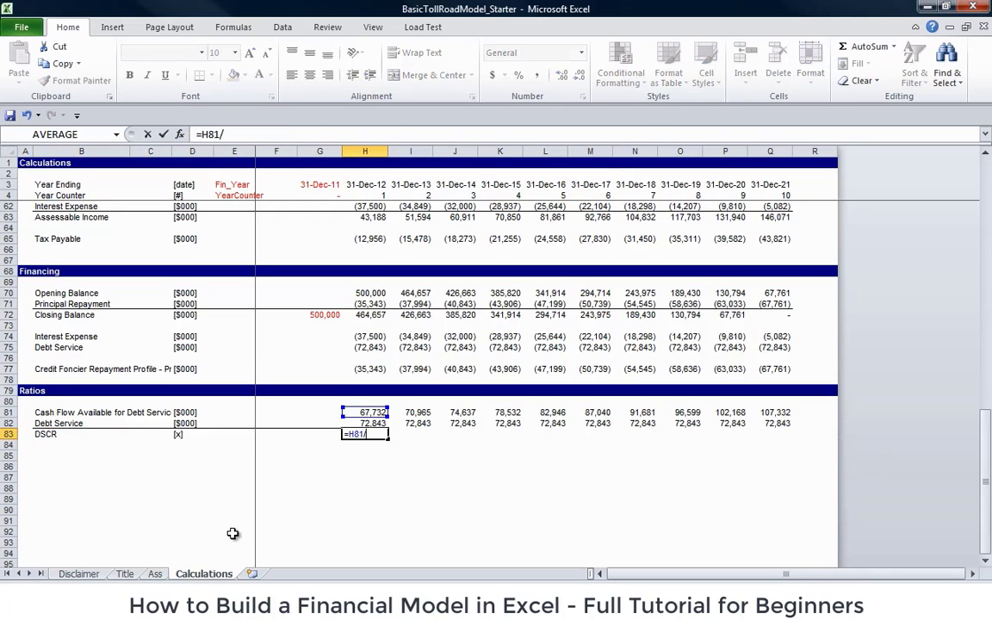
{"action": "key", "text": "Up"}
{"action": "key", "text": "Return"}
- Fill the DSCR formula from H83 across the remaining forecast years to Q83
{"action": "key", "text": "Up"}
{"action": "key", "text": "shift+Right"}
{"action": "key", "text": "shift+Right"}
{"action": "key", "text": "shift+Right"}
{"action": "key", "text": "shift+Right"}
{"action": "key", "text": "shift+Right"}
{"action": "key", "text": "shift+Right"}
{"action": "key", "text": "shift+Right"}
{"action": "key", "text": "shift+Right"}
{"action": "key", "text": "shift+Right"}
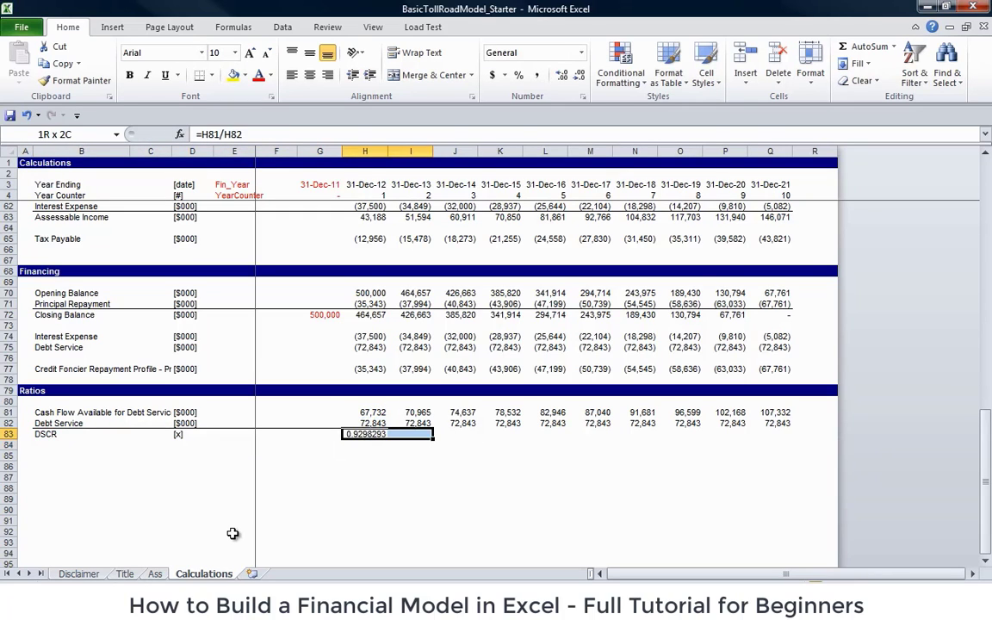
{"action": "key", "text": "ctrl+r"}
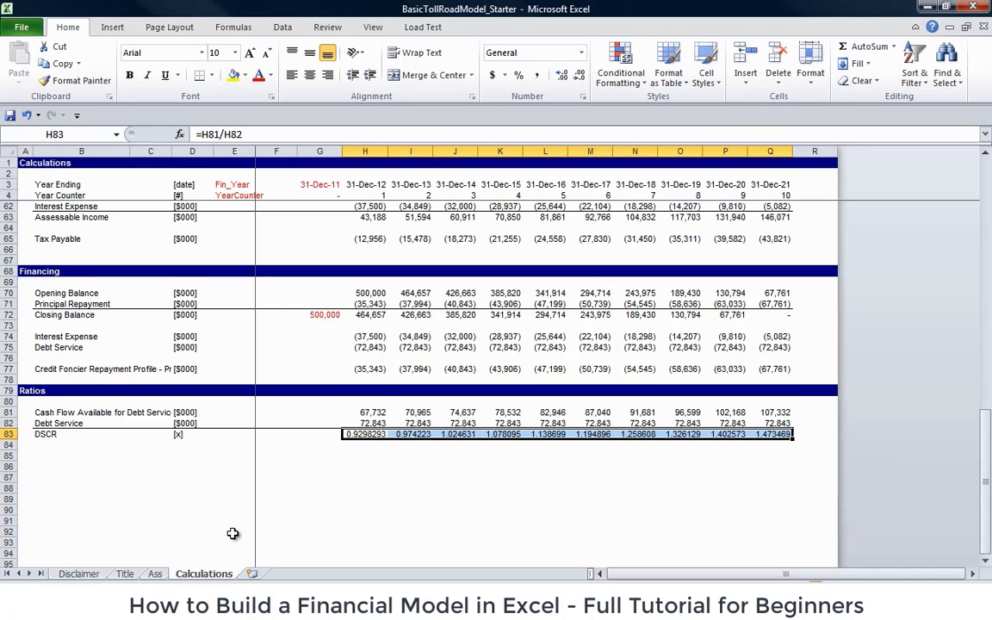
- Format the DSCR values in H83:Q83 with two decimal places
{"action": "left_click", "coordinate": [582, 84]}
{"action": "left_click", "coordinate": [582, 84]}
{"action": "left_click", "coordinate": [581, 83]}
{"action": "left_click", "coordinate": [581, 83]}
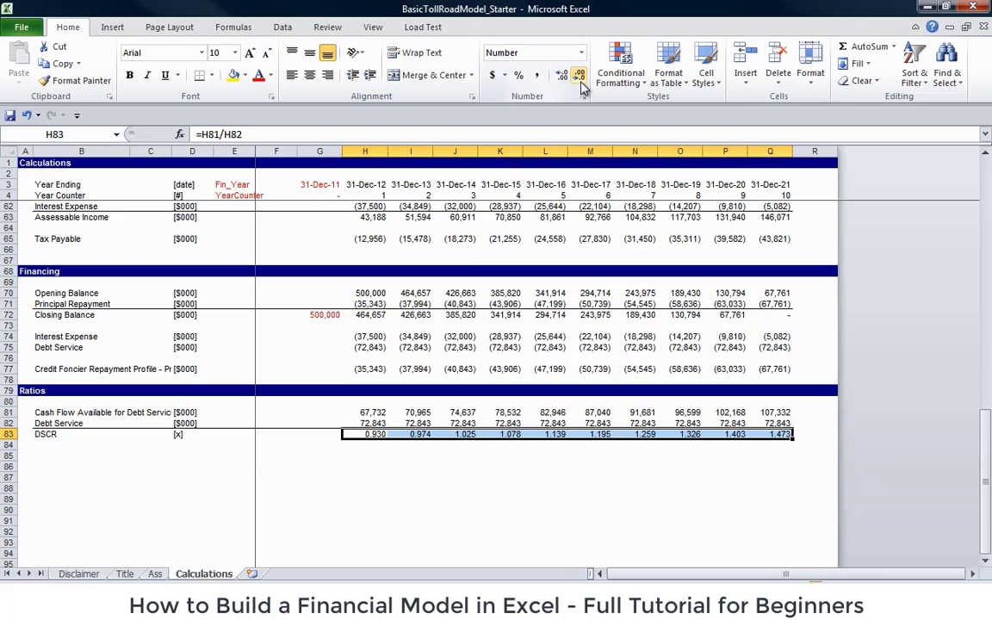
{"action": "left_click", "coordinate": [582, 83]}
{"action": "left_click", "coordinate": [362, 455]}
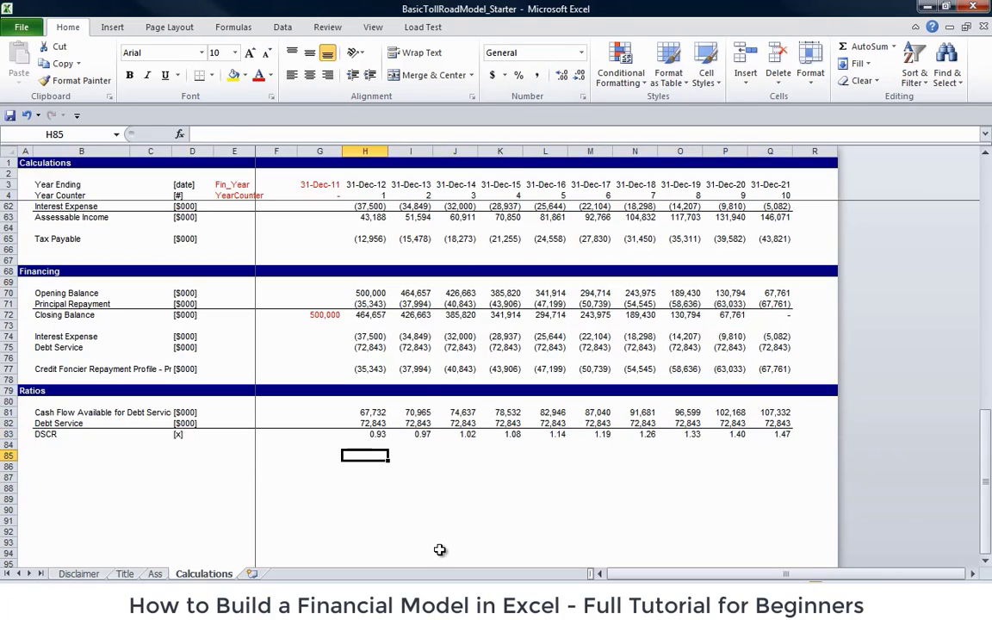
{"action": "key", "text": "Up"}
{"action": "key", "text": "Up"}
{"action": "key", "text": "Up"}
{"action": "key", "text": "Up"}
{"action": "key", "text": "ctrl+shift+y"}
{"action": "key", "text": "Down"}
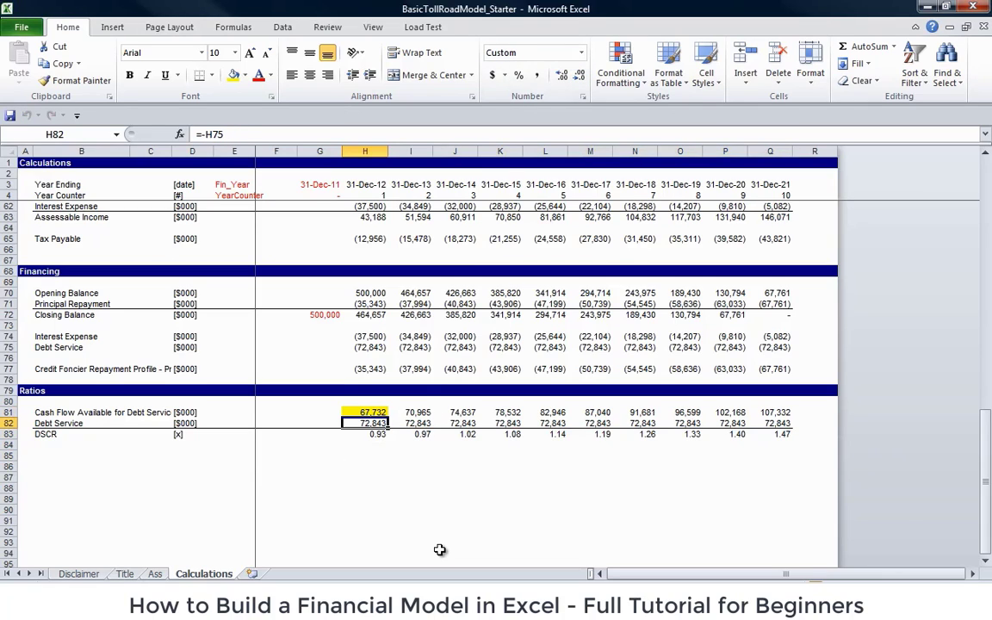
{"action": "key", "text": "Up"}
{"action": "key", "text": "ctrl+shift+y"}
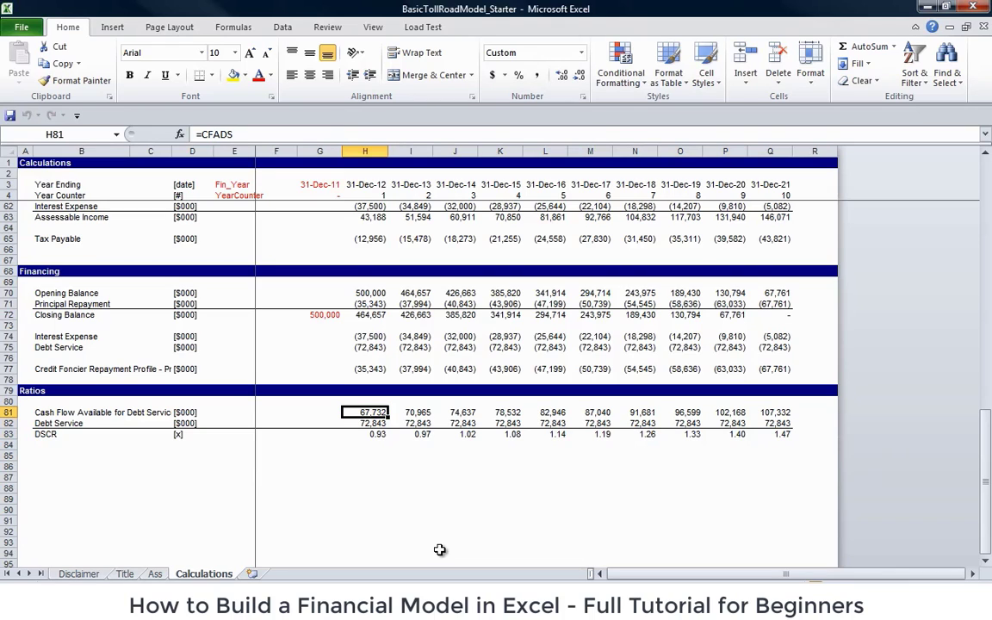
- Examine the Financing assumptions on the Ass sheet, including the Target and Actual Minimum DSCR rows
{"action": "key", "text": "ctrl+Page_Up"}
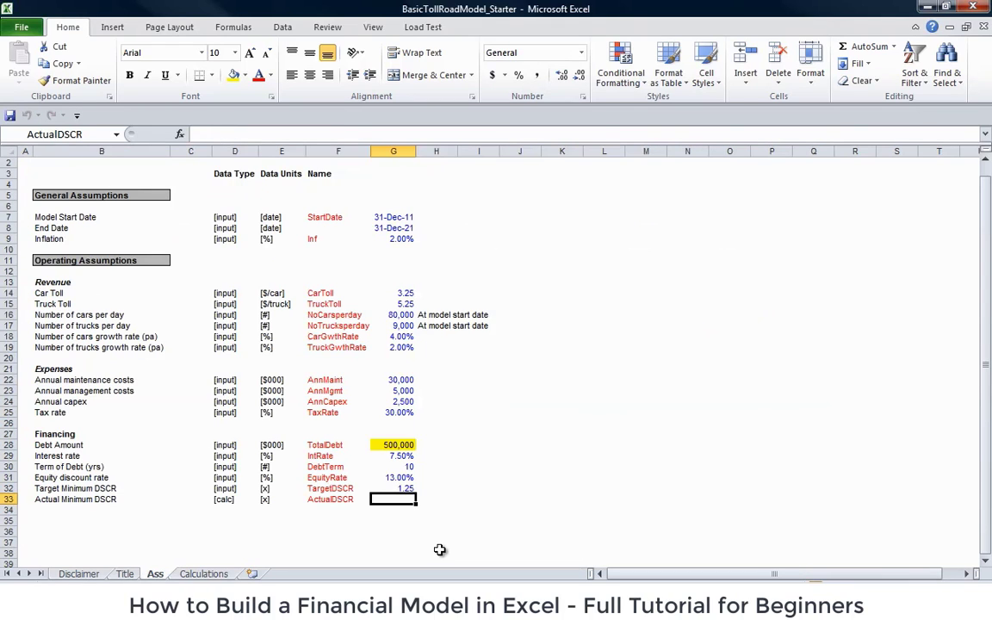
{"action": "key", "text": "Up"}
{"action": "key", "text": "Up"}
{"action": "key", "text": "Up"}
{"action": "key", "text": "Up"}
{"action": "key", "text": "Down"}
{"action": "key", "text": "Down"}
{"action": "key", "text": "Down"}
{"action": "key", "text": "Down"}
- On the Calculations sheet, enter the minimum DSCR over all forecast years in C83 with =MIN(H83:Q83)
{"action": "key", "text": "ctrl+Page_Down"}
{"action": "key", "text": "Left"}
{"action": "key", "text": "Down"}
{"action": "key", "text": "Left"}
{"action": "key", "text": "Left"}
{"action": "key", "text": "Left"}
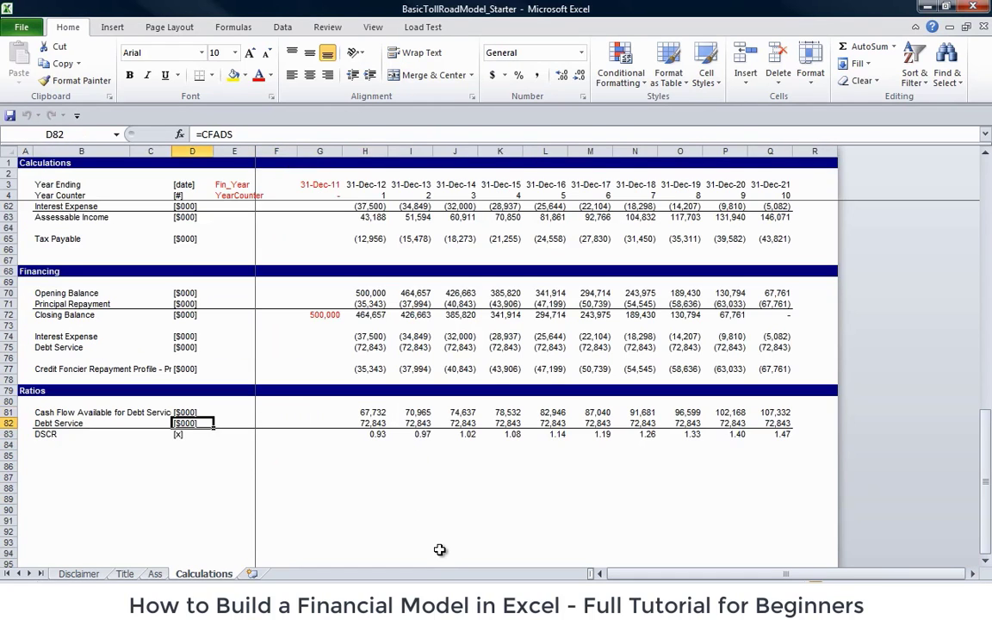
{"action": "key", "text": "Down"}
{"action": "key", "text": "Left"}
{"action": "type", "text": "=min("}
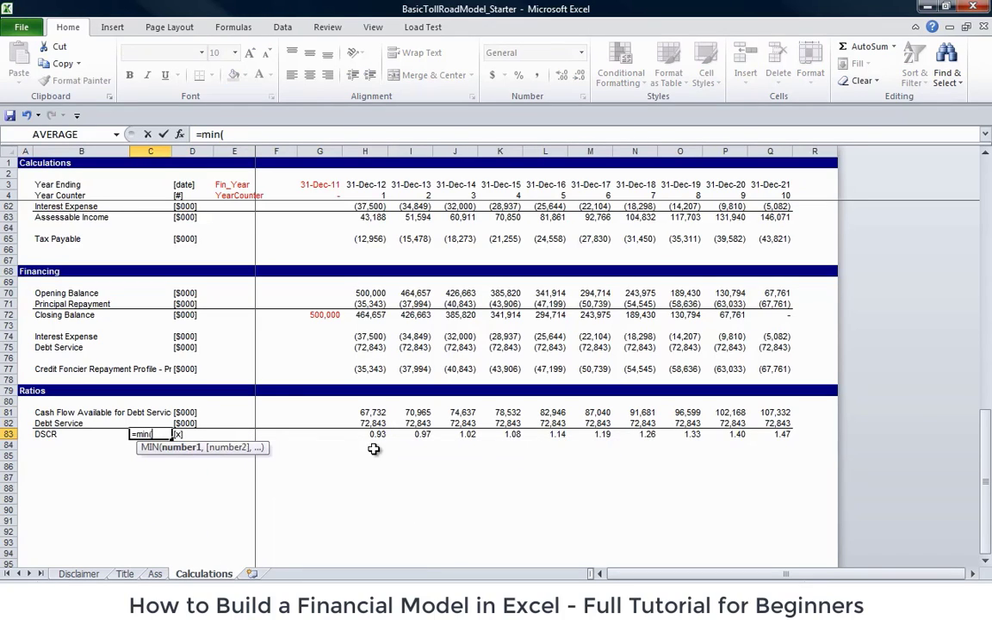
{"action": "left_click_drag", "start_coordinate": [367, 434], "coordinate": [764, 435]}
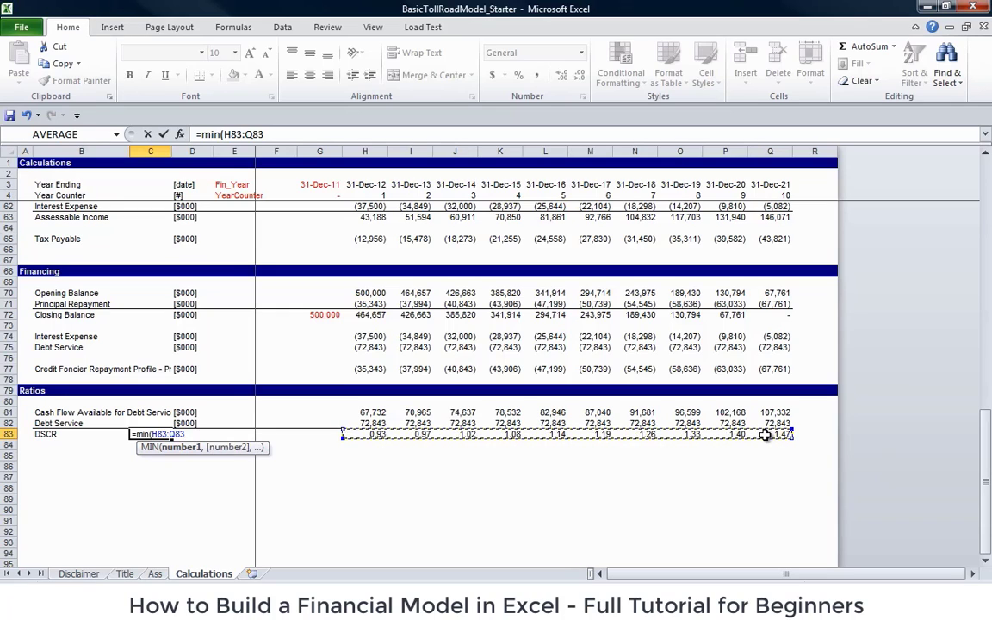
{"action": "key", "text": "Return"}
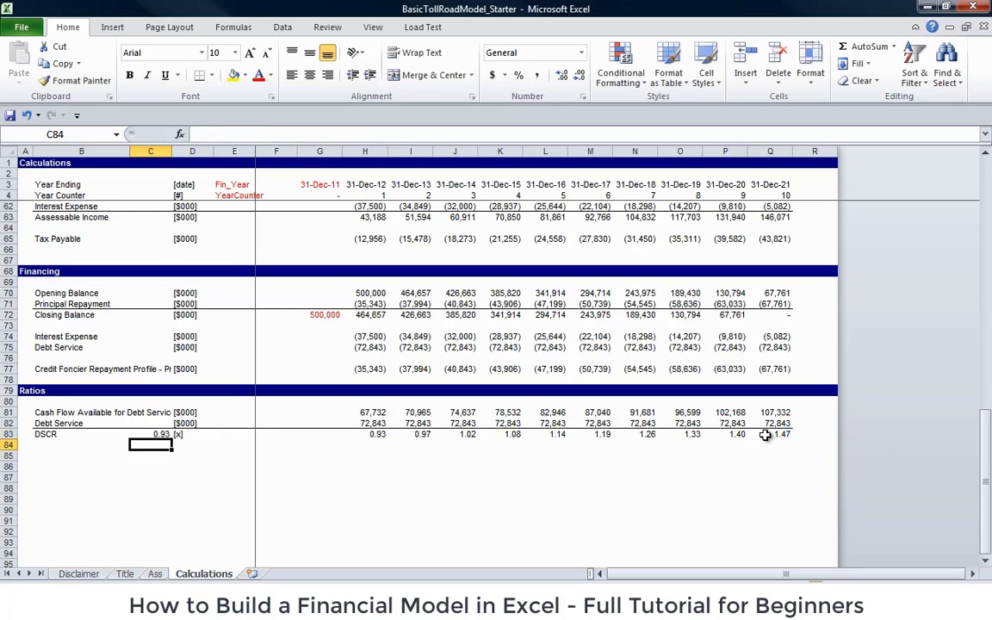
{"action": "key", "text": "Up"}
{"action": "key", "text": "Right"}
{"action": "key", "text": "Right"}
{"action": "key", "text": "Right"}
{"action": "key", "text": "Right"}
{"action": "key", "text": "Right"}
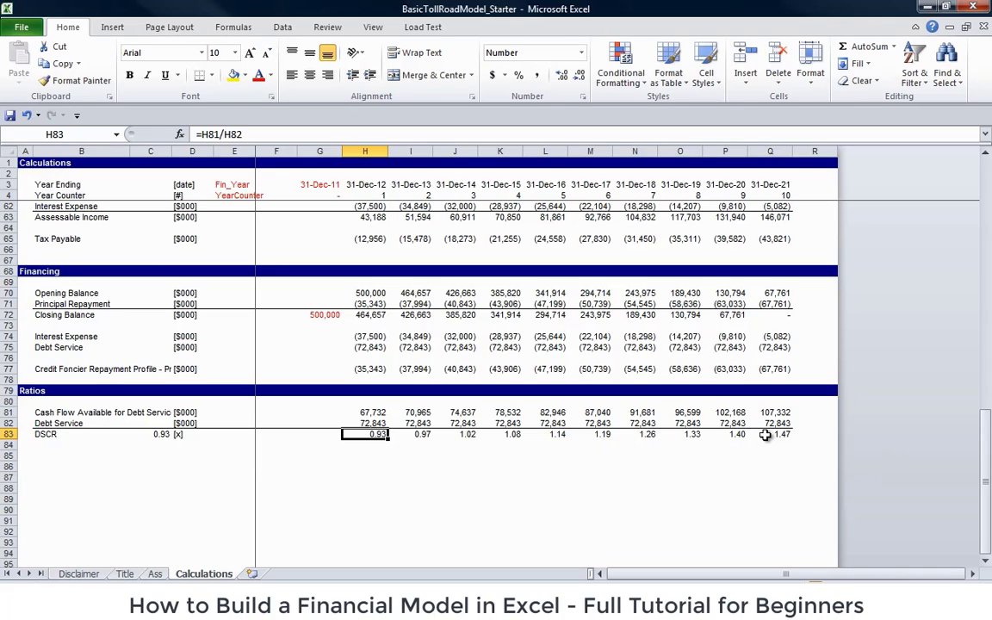
- Link the Actual Minimum DSCR in G33 of the Ass sheet to the minimum DSCR in Calculations cell C83
{"action": "key", "text": "ctrl+Page_Up"}
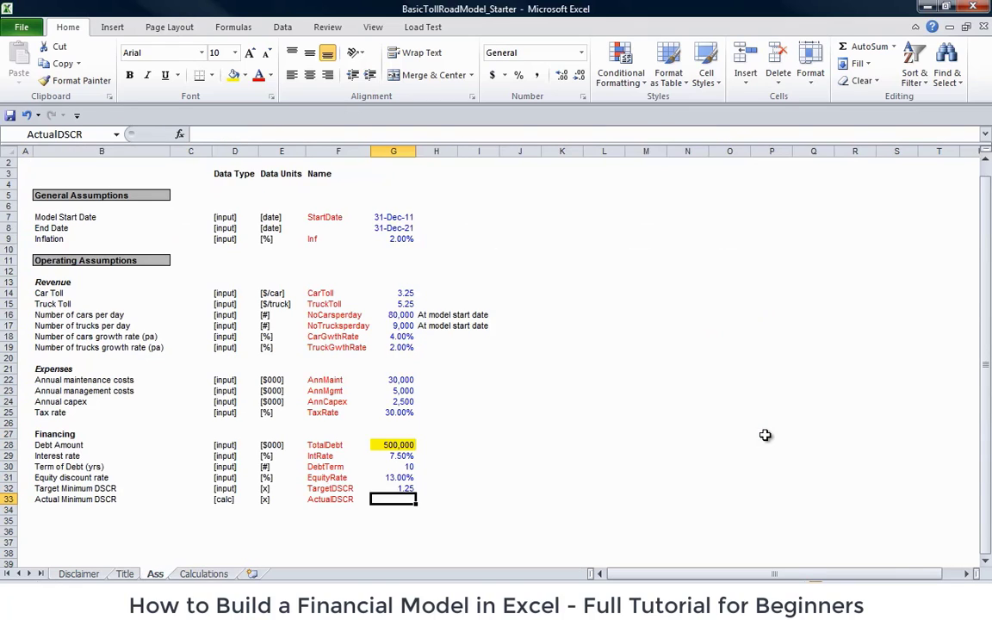
{"action": "type", "text": "="}
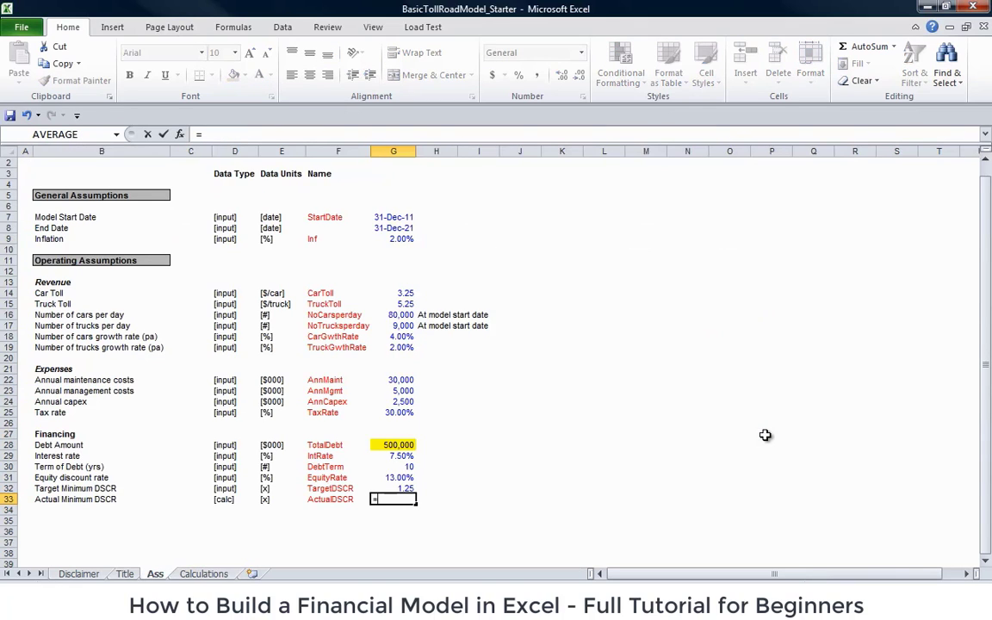
{"action": "left_click", "coordinate": [203, 574]}
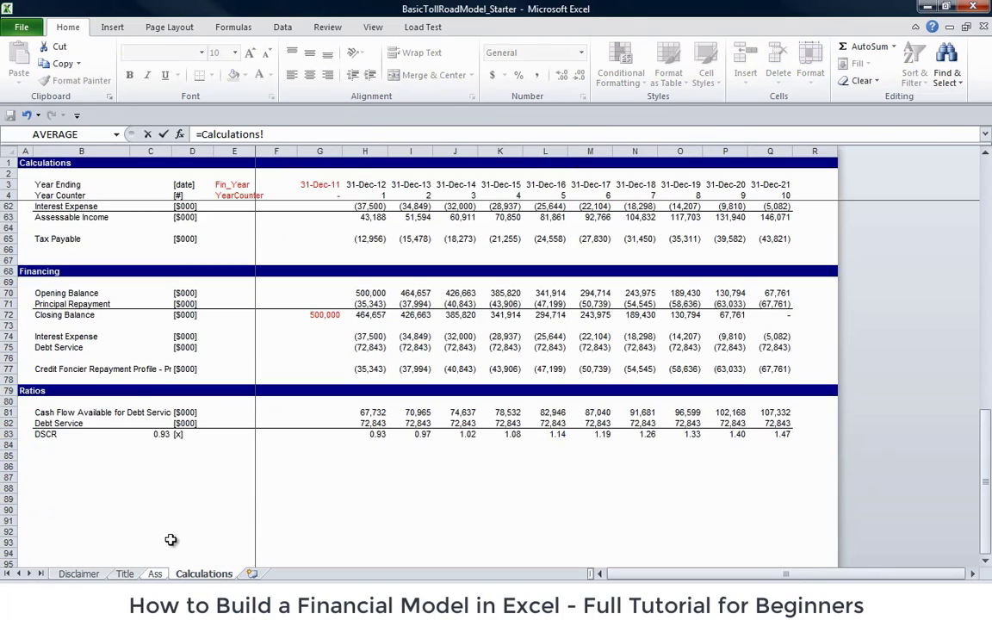
{"action": "left_click", "coordinate": [150, 432]}
{"action": "key", "text": "Return"}
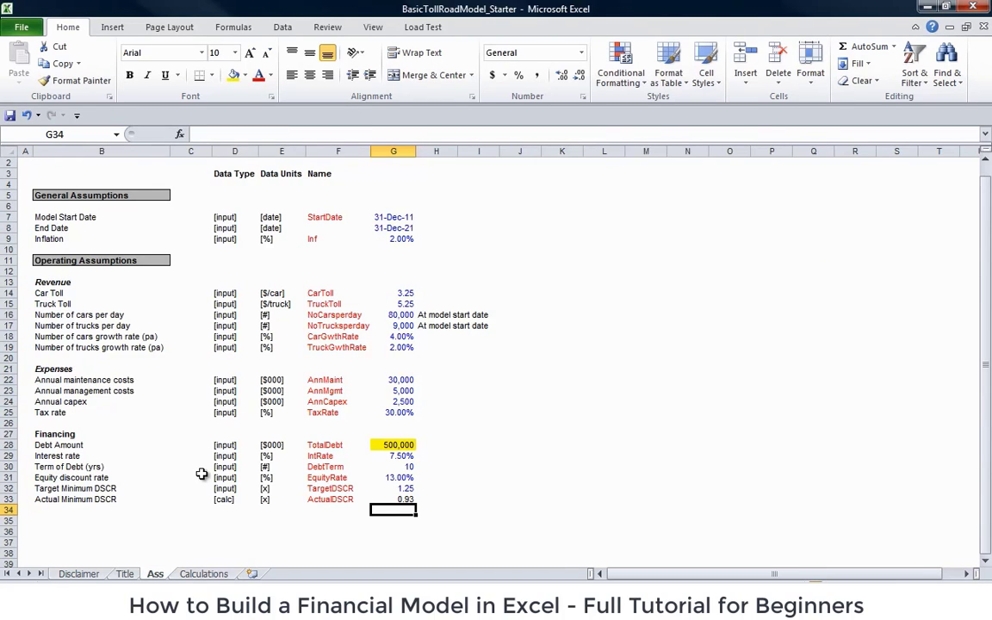
{"action": "key", "text": "Down"}
{"action": "key", "text": "Down"}
{"action": "key", "text": "Down"}
{"action": "key", "text": "Down"}
{"action": "key", "text": "Down"}
{"action": "key", "text": "Down"}
{"action": "key", "text": "Down"}
{"action": "key", "text": "Down"}
{"action": "key", "text": "Down"}
{"action": "key", "text": "Down"}
{"action": "key", "text": "Down"}
{"action": "key", "text": "Down"}
{"action": "key", "text": "Up"}
{"action": "key", "text": "Up"}
{"action": "key", "text": "Up"}
{"action": "key", "text": "Up"}
{"action": "key", "text": "Up"}
{"action": "key", "text": "Up"}
{"action": "key", "text": "Up"}
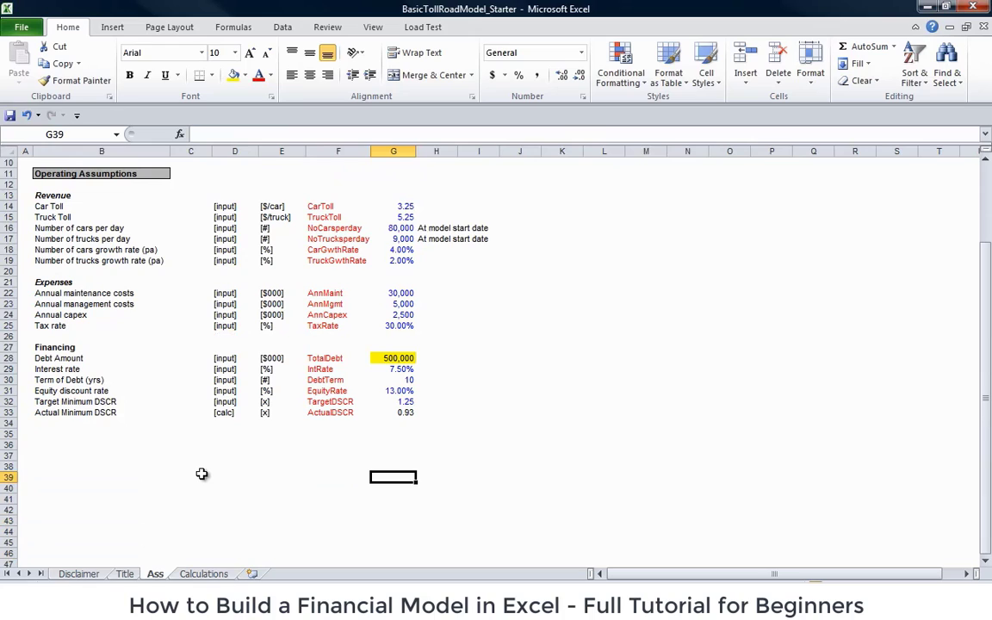
{"action": "key", "text": "Up"}
{"action": "key", "text": "Up"}
{"action": "key", "text": "Up"}
{"action": "key", "text": "Up"}
{"action": "key", "text": "Up"}
{"action": "key", "text": "Up"}
{"action": "key", "text": "Left"}
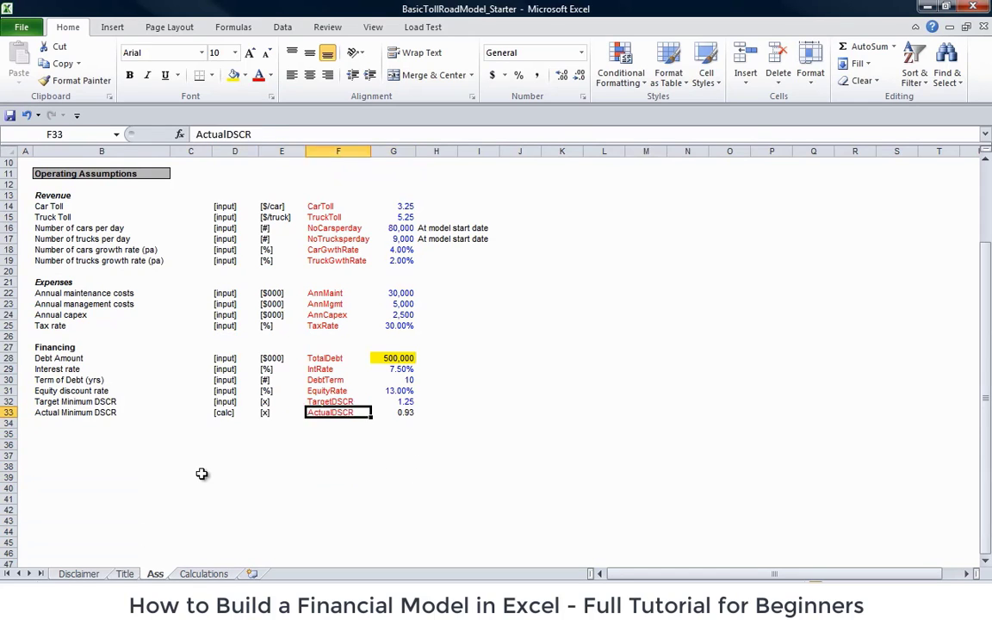
- Set the Debt Amount in G28 to 400000
{"action": "key", "text": "Right"}
{"action": "key", "text": "Up"}
{"action": "key", "text": "Up"}
{"action": "key", "text": "Up"}
{"action": "key", "text": "Up"}
{"action": "key", "text": "Up"}
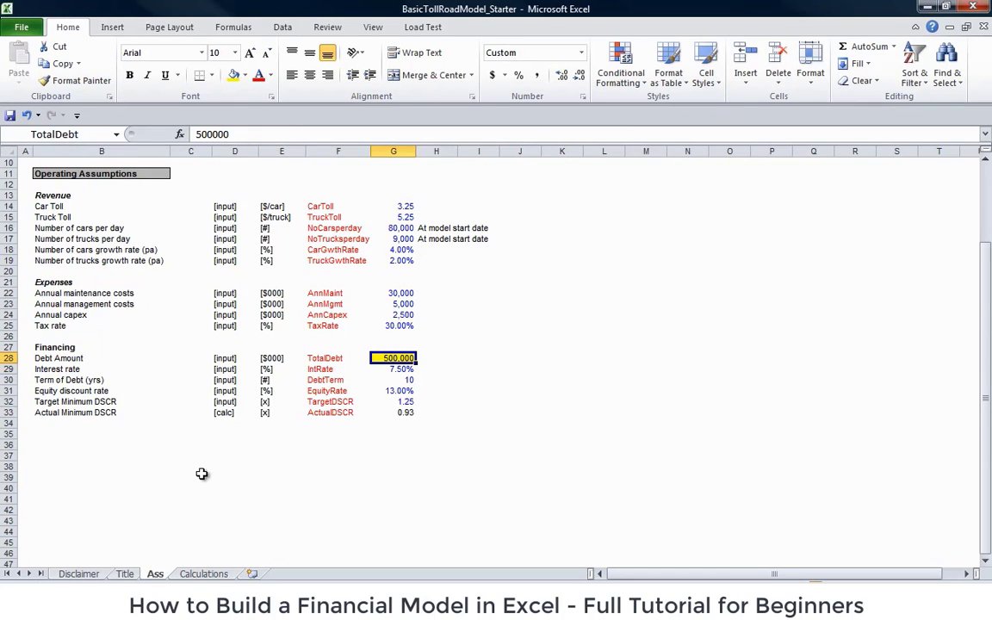
{"action": "type", "text": "400000"}
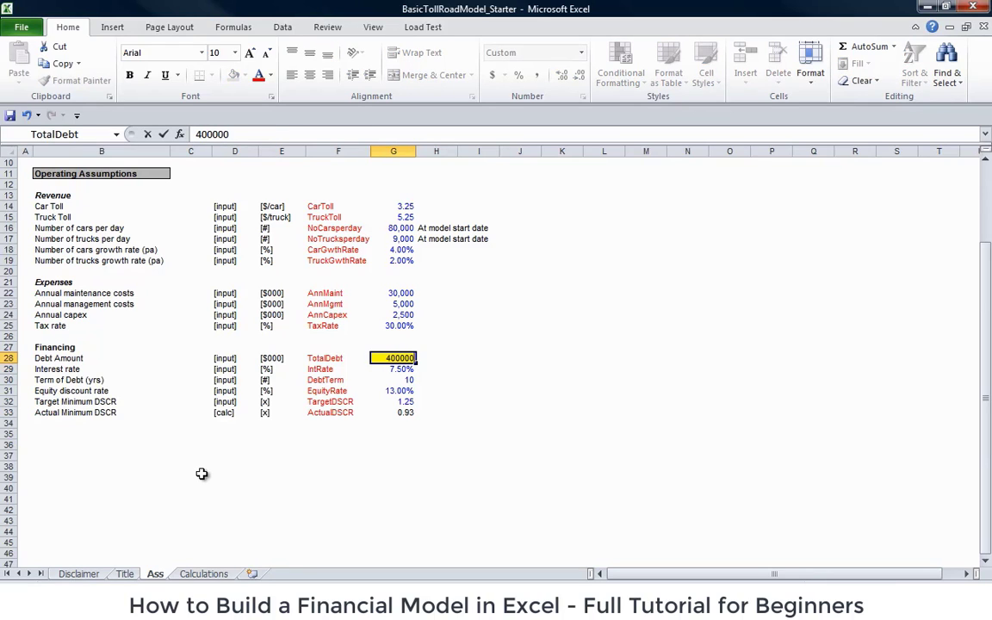
{"action": "key", "text": "Return"}
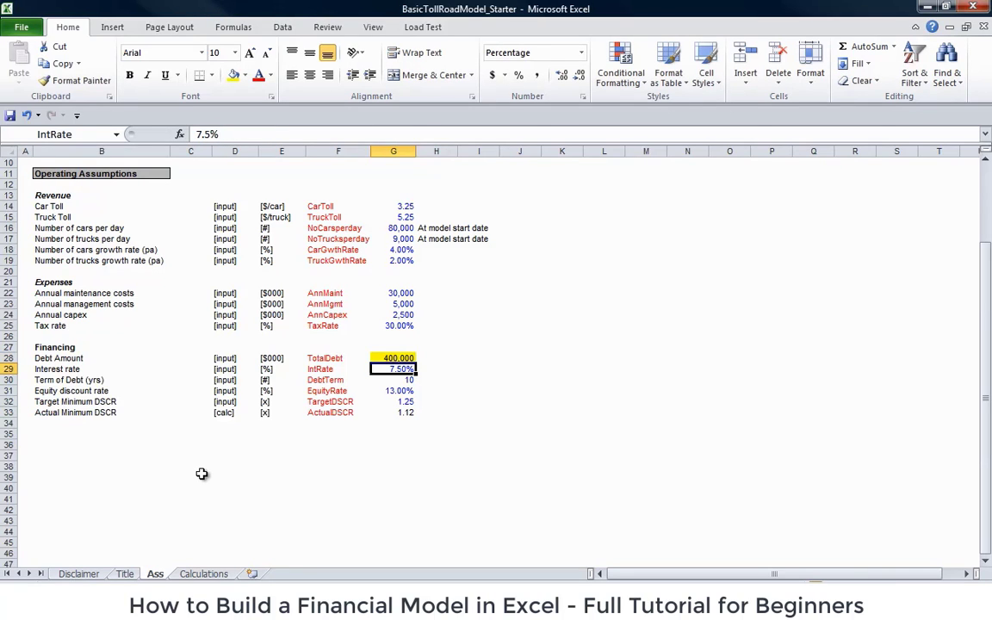
- Calculate the gap between target and actual minimum DSCR in G34 with =TargetDSCR-ActualDSCR
{"action": "key", "text": "Down"}
{"action": "key", "text": "Down"}
{"action": "key", "text": "Down"}
{"action": "key", "text": "Down"}
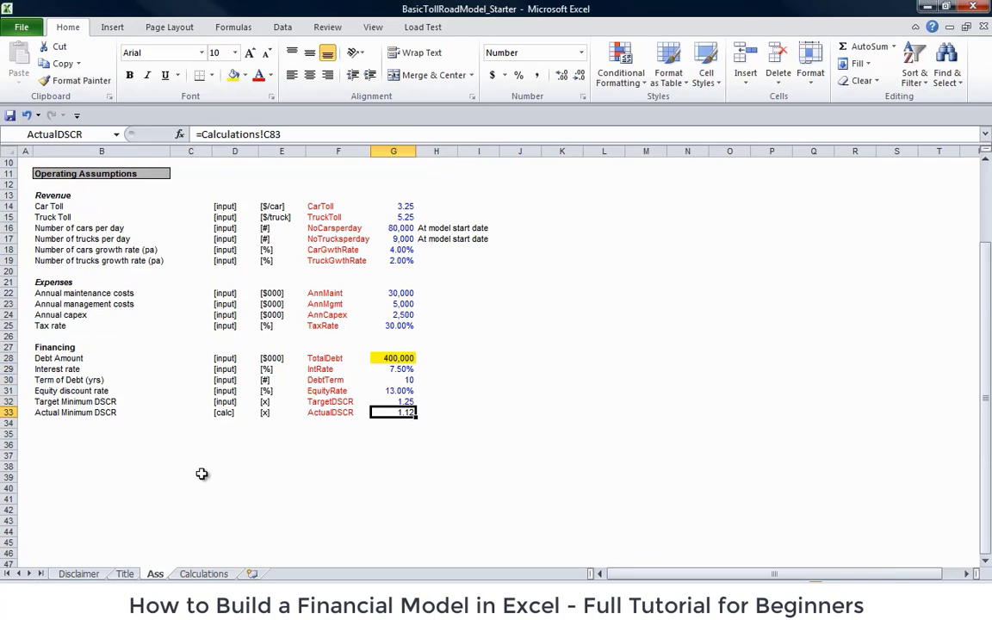
{"action": "key", "text": "Down"}
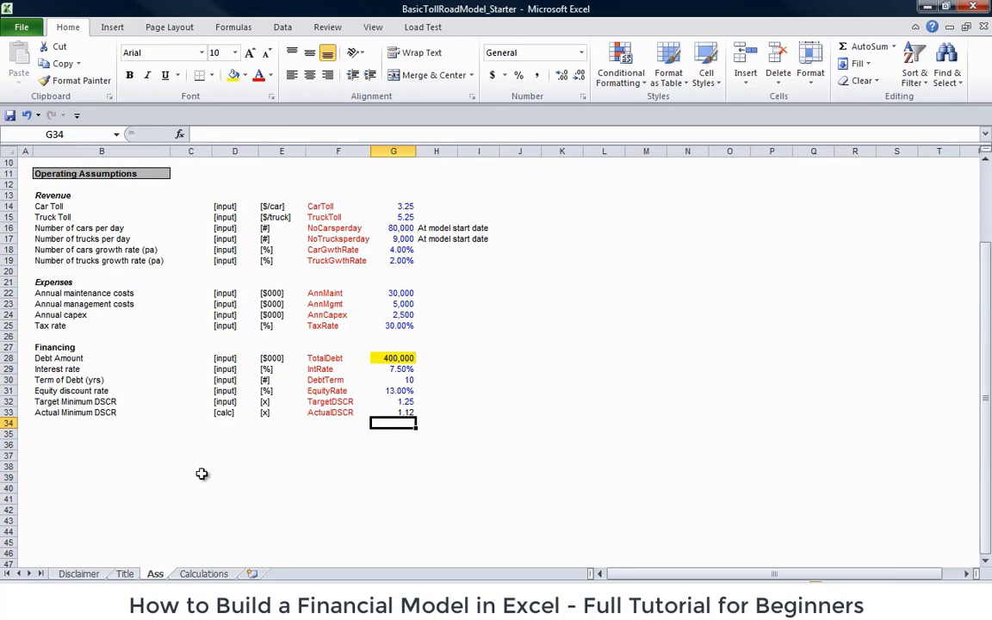
{"action": "type", "text": "=TargetDSCR-"}
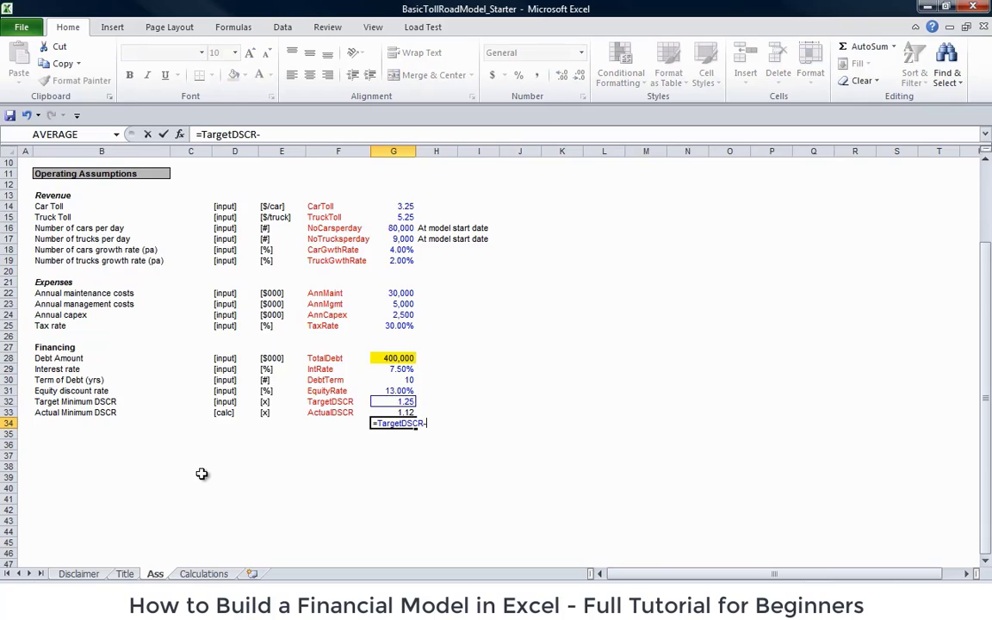
{"action": "key", "text": "Up"}
{"action": "key", "text": "Return"}
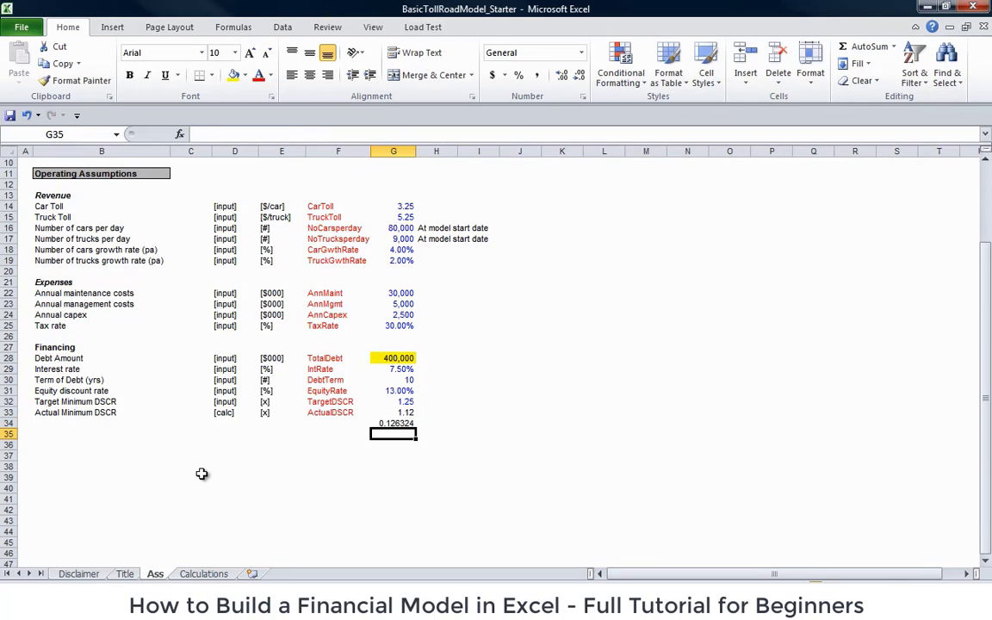
- Run Goal Seek to set G34 to 0 by changing the Debt Amount in G28, and accept the solution
{"action": "key", "text": "Up"}
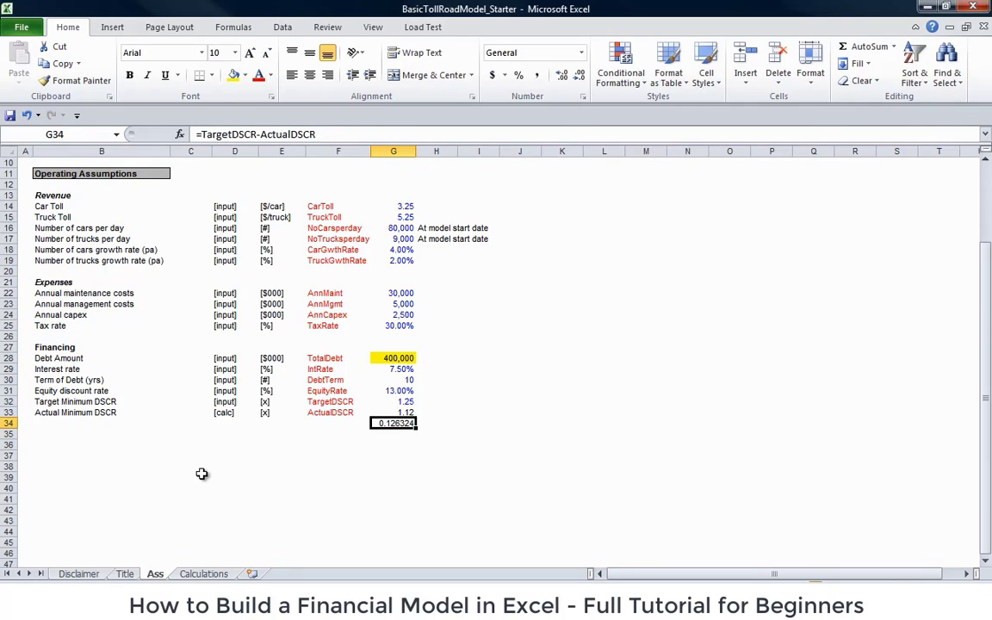
{"action": "key", "text": "alt"}
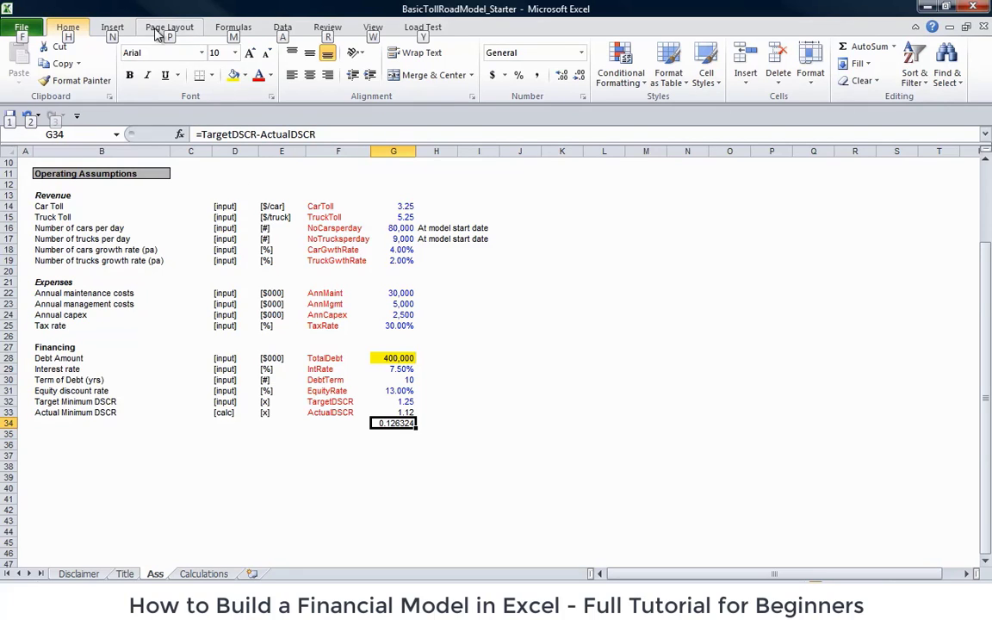
{"action": "left_click", "coordinate": [279, 31]}
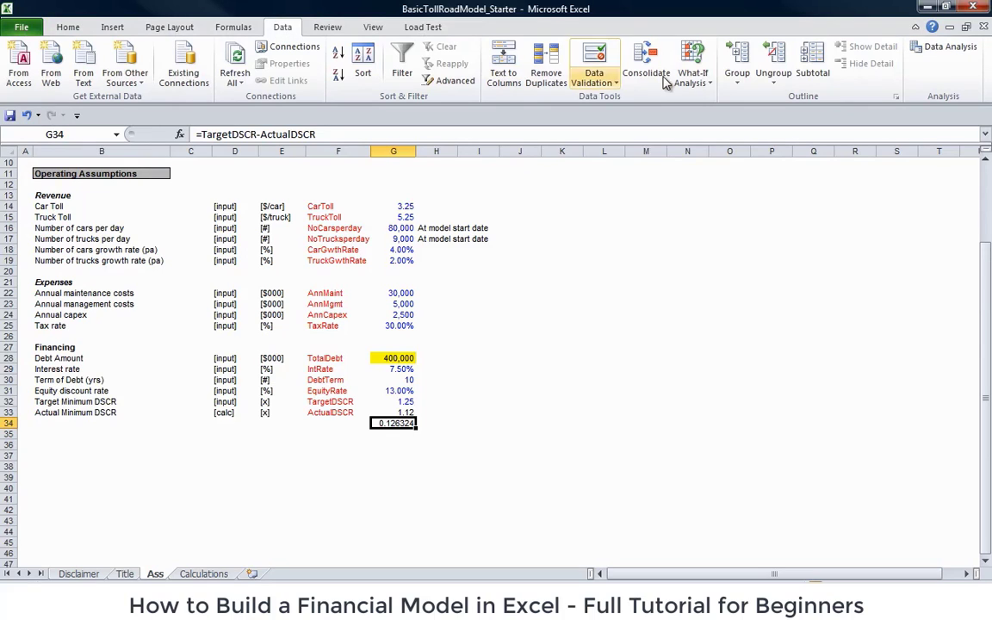
{"action": "left_click", "coordinate": [706, 81]}
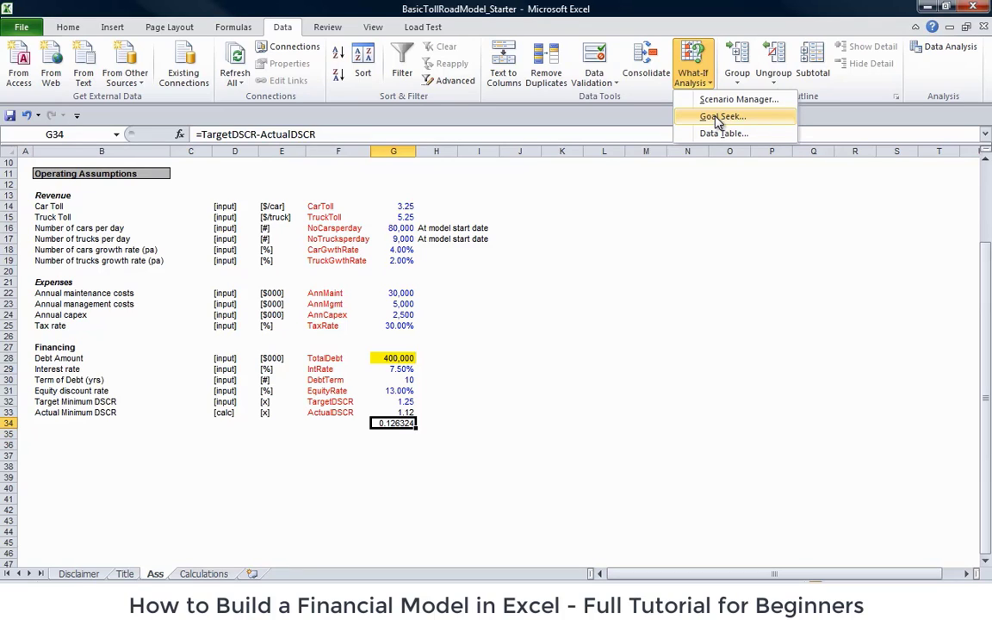
{"action": "left_click", "coordinate": [722, 117]}
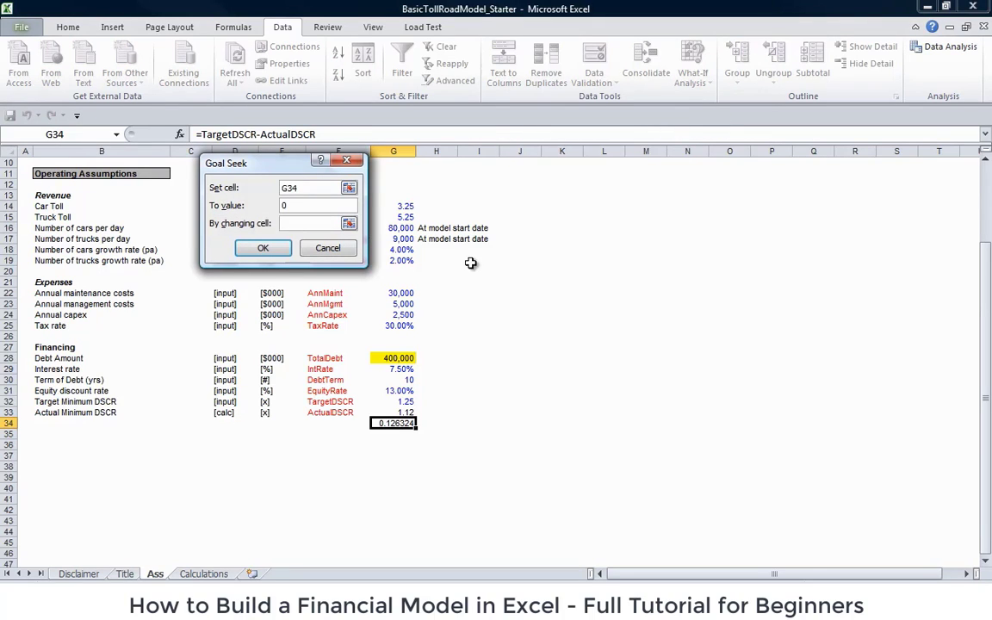
{"action": "left_click", "coordinate": [401, 359]}
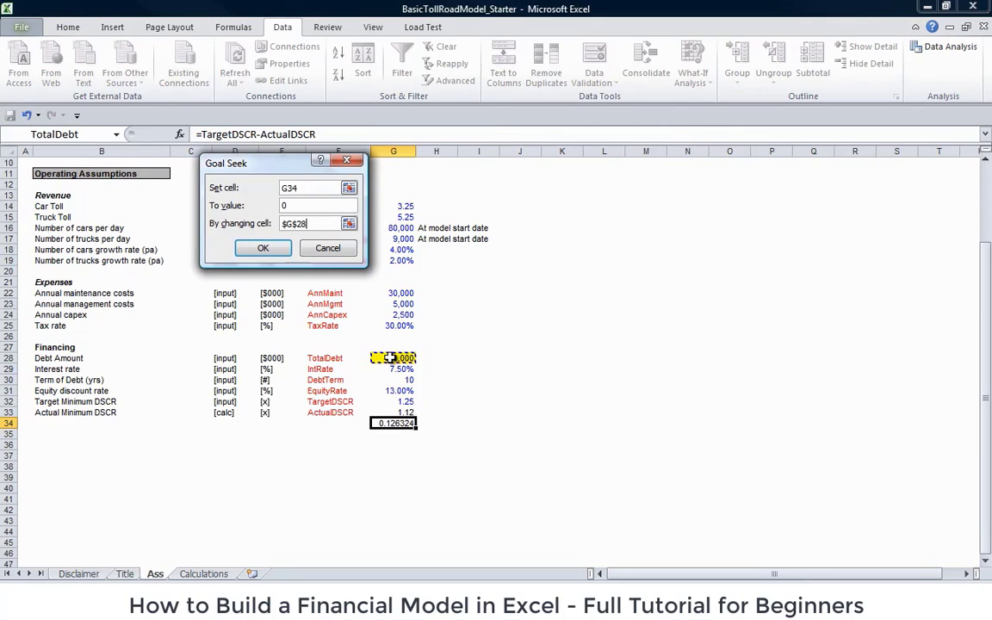
{"action": "left_click", "coordinate": [264, 248]}
{"action": "left_click", "coordinate": [271, 250]}
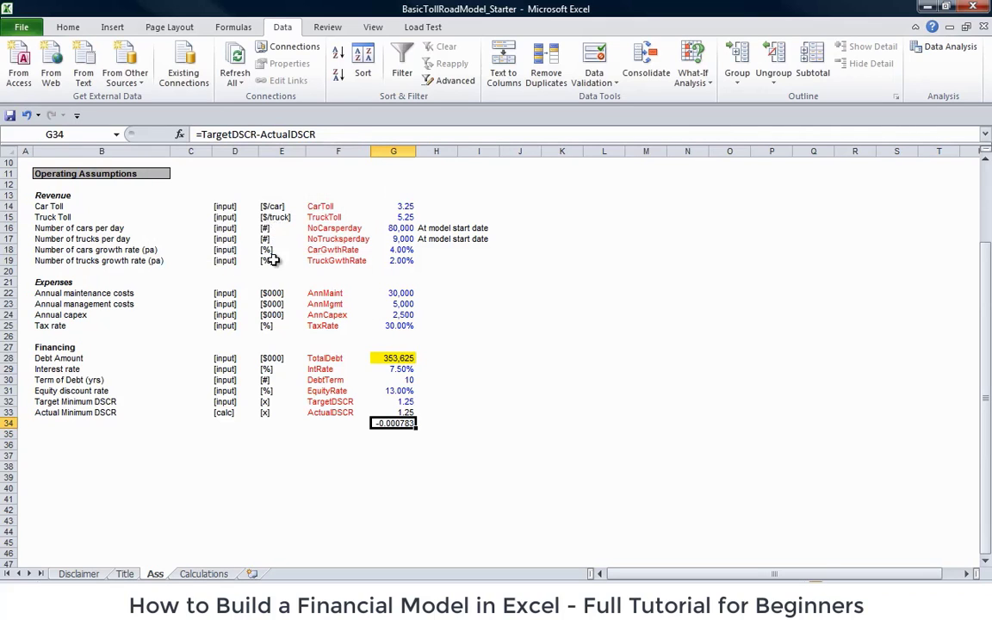
- Clear the DSCR difference formula from G34
{"action": "key", "text": "Return"}
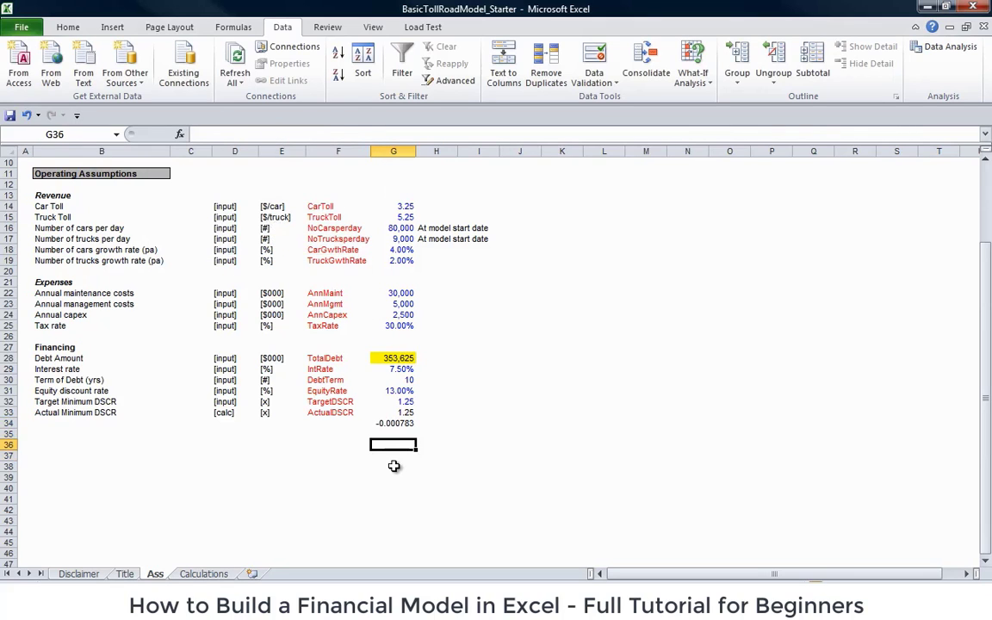
{"action": "key", "text": "Up"}
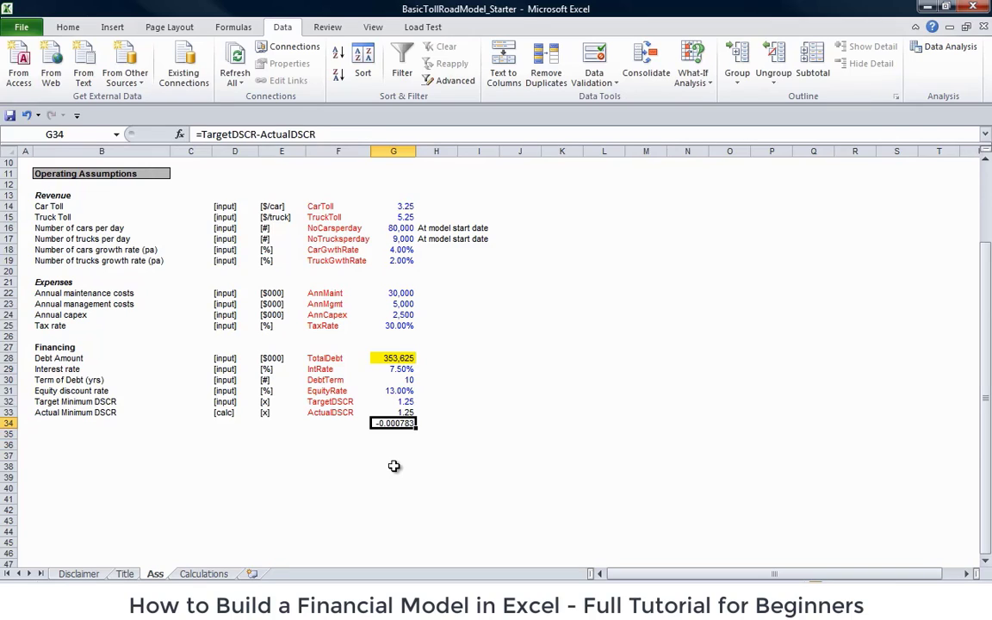
{"action": "key", "text": "Up"}
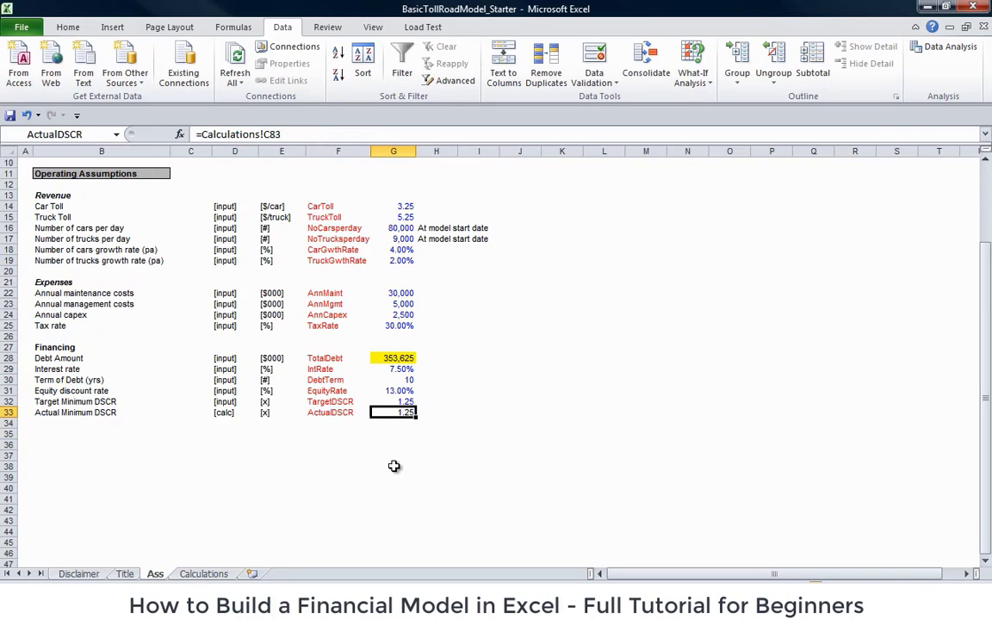
{"action": "key", "text": "Up"}
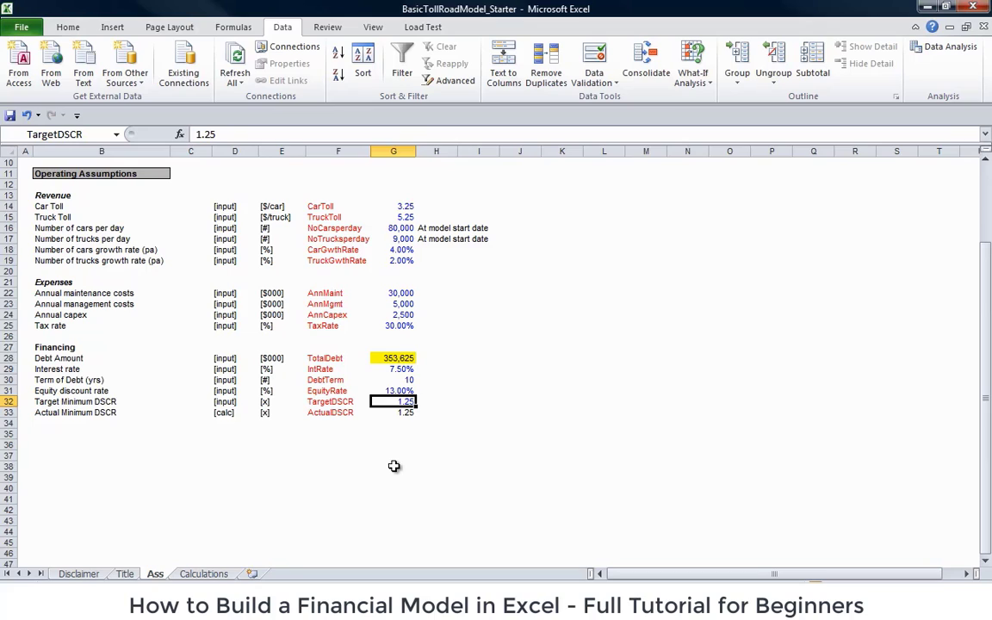
{"action": "key", "text": "Down"}
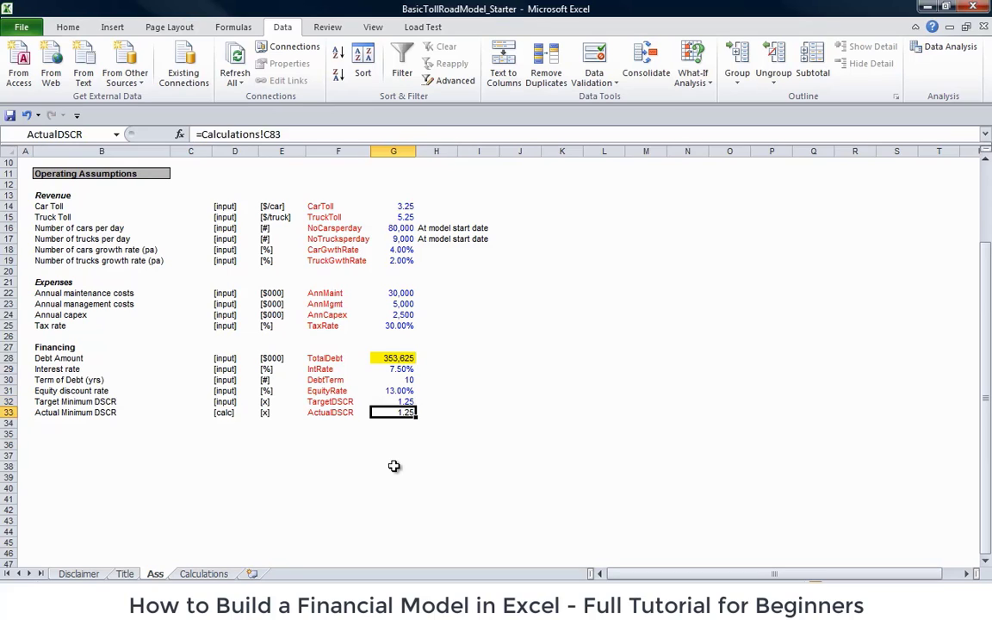
- Add a bold Checks heading in B35 below the Financing assumptions
{"action": "key", "text": "Down"}
{"action": "key", "text": "Down"}
{"action": "key", "text": "Left"}
{"action": "key", "text": "Left"}
{"action": "key", "text": "Left"}
{"action": "key", "text": "Left"}
{"action": "key", "text": "Left"}
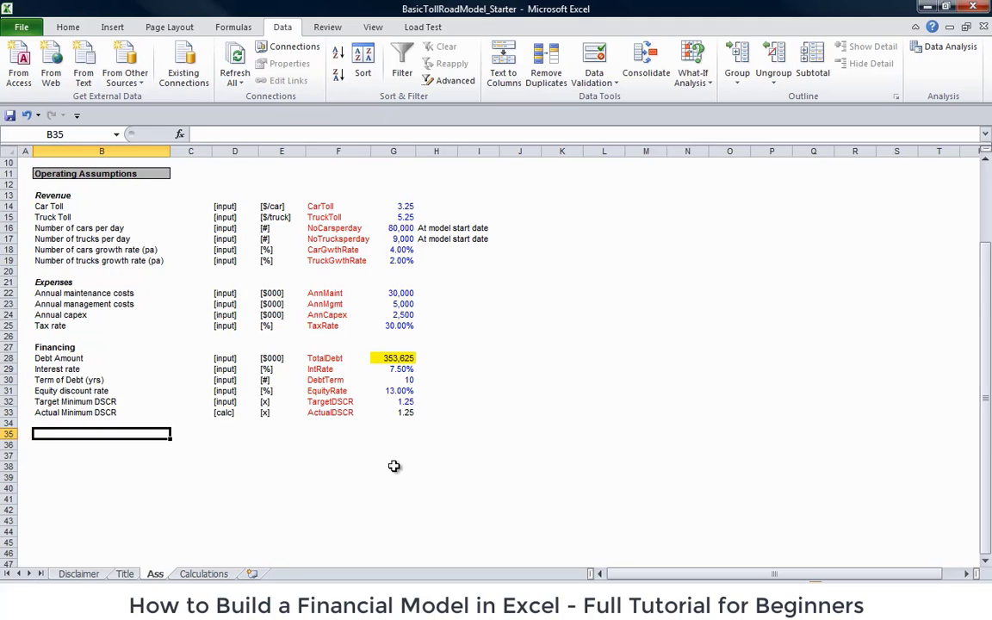
{"action": "type", "text": "Checks"}
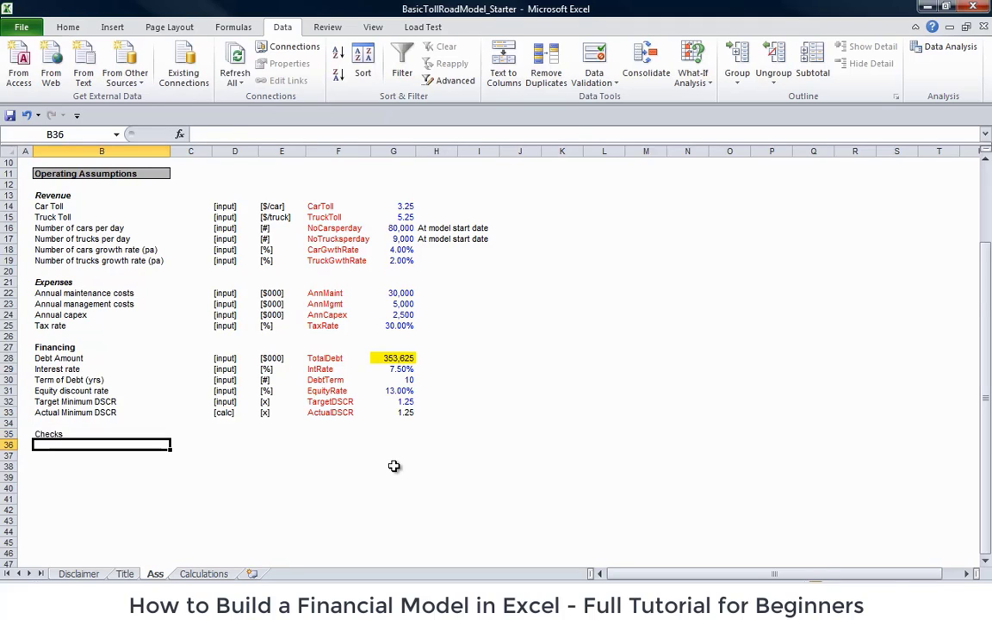
{"action": "key", "text": "ctrl+Return"}
{"action": "key", "text": "ctrl+b"}
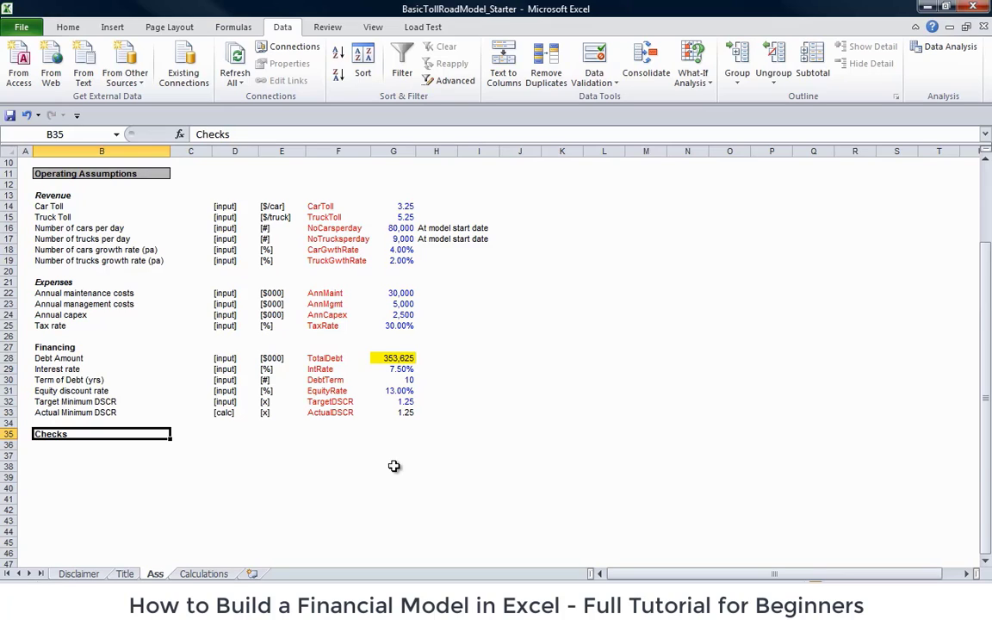
- Label B36 as DSCR Check and copy the [calc] tag from D33 into D36
{"action": "key", "text": "Down"}
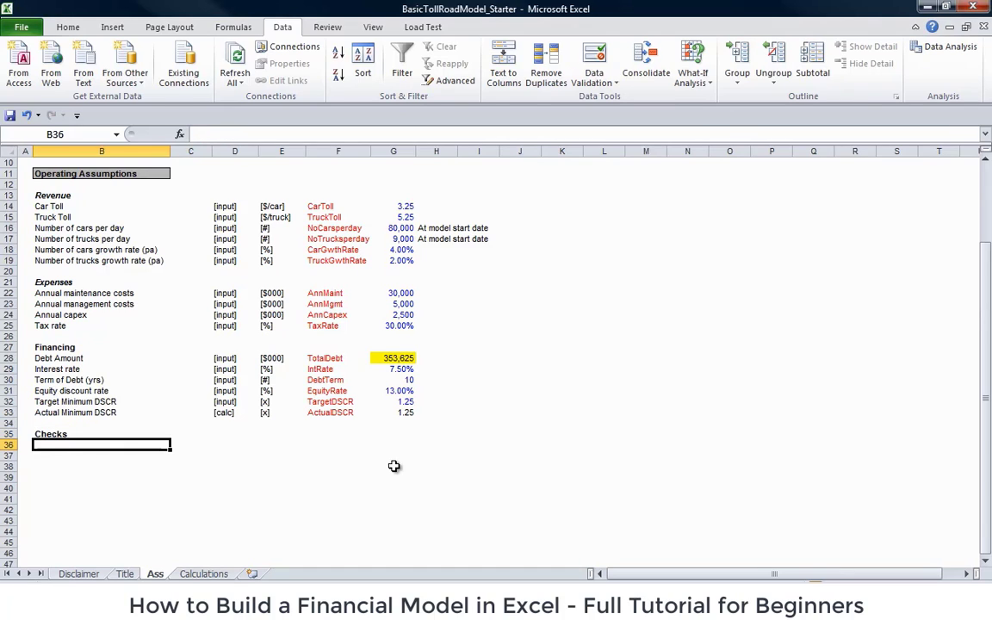
{"action": "type", "text": "DSCR Check"}
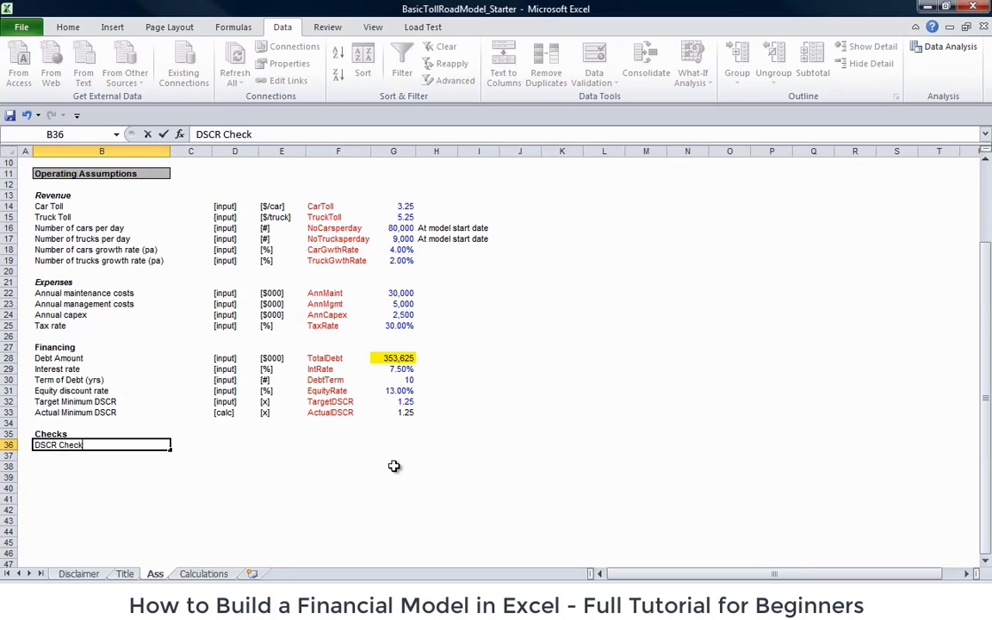
{"action": "key", "text": "Return"}
{"action": "key", "text": "Up"}
{"action": "key", "text": "Right"}
{"action": "key", "text": "Right"}
{"action": "key", "text": "Up"}
{"action": "key", "text": "Up"}
{"action": "key", "text": "Up"}
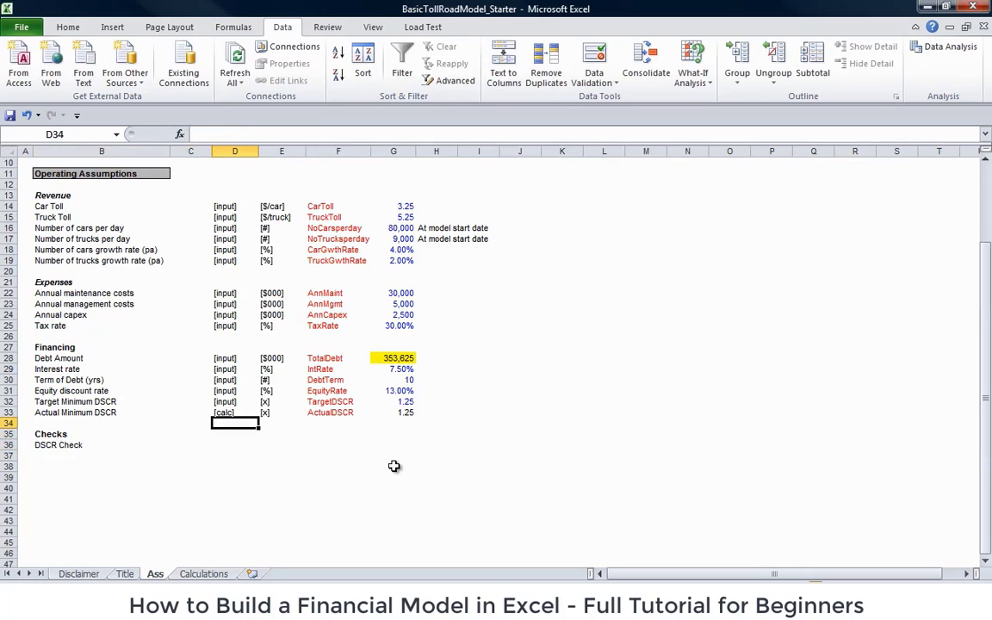
{"action": "key", "text": "ctrl+c"}
{"action": "key", "text": "Down"}
{"action": "key", "text": "Down"}
{"action": "key", "text": "Down"}
{"action": "key", "text": "ctrl+v"}
- Enter =TargetDSCR-ActualDSCR in G36 of the DSCR Check row
{"action": "key", "text": "Right"}
{"action": "key", "text": "Right"}
{"action": "key", "text": "Right"}
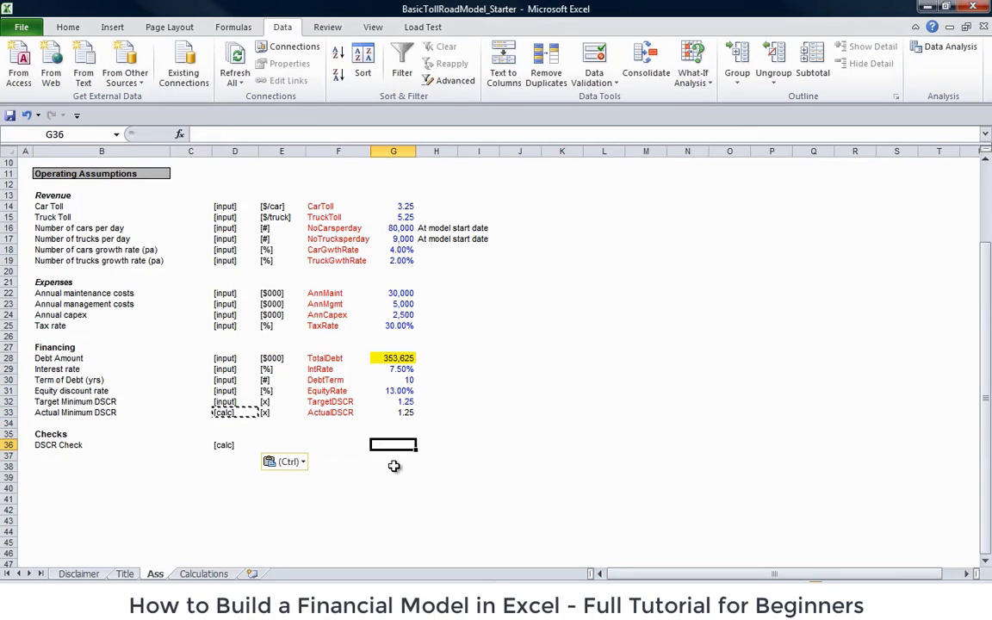
{"action": "type", "text": "="}
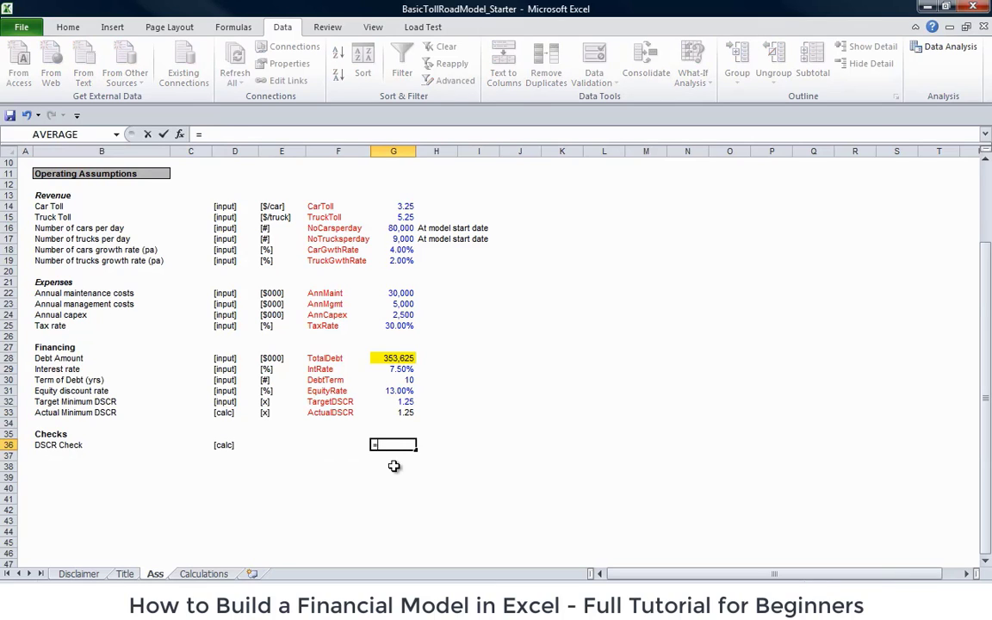
{"action": "key", "text": "Up"}
{"action": "key", "text": "Up"}
{"action": "key", "text": "Up"}
{"action": "key", "text": "Up"}
{"action": "type", "text": "-"}
{"action": "key", "text": "Up"}
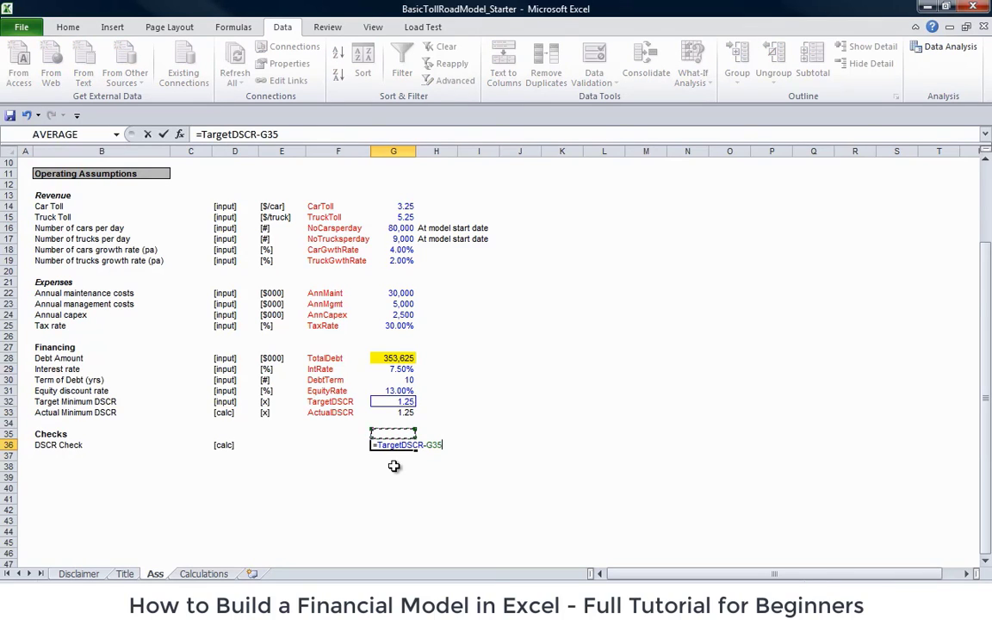
{"action": "key", "text": "Up"}
{"action": "key", "text": "Up"}
{"action": "key", "text": "Return"}
- Wrap the G36 difference in an IF test, giving =IF(TargetDSCR-ActualDSCR=0,"Ok","Check")
{"action": "key", "text": "Up"}
{"action": "key", "text": "F2"}
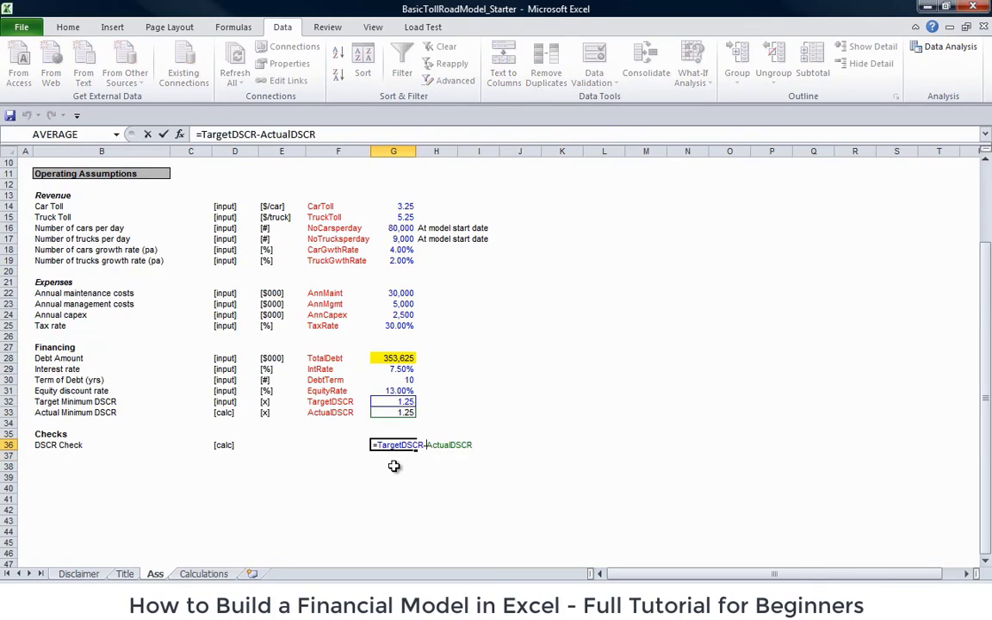
{"action": "type", "text": "if("}
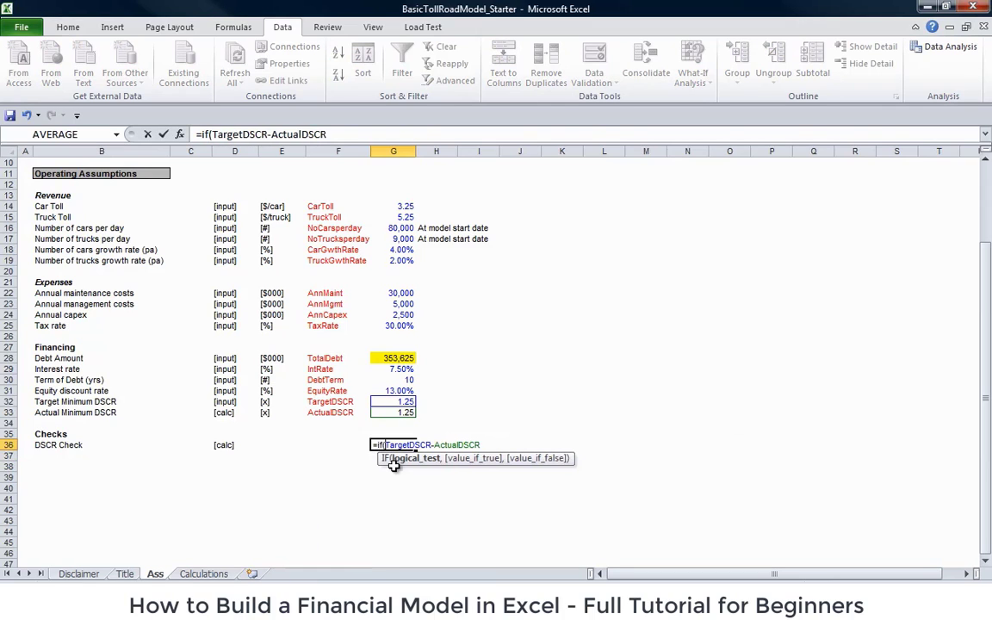
{"action": "type", "text": ",0"}
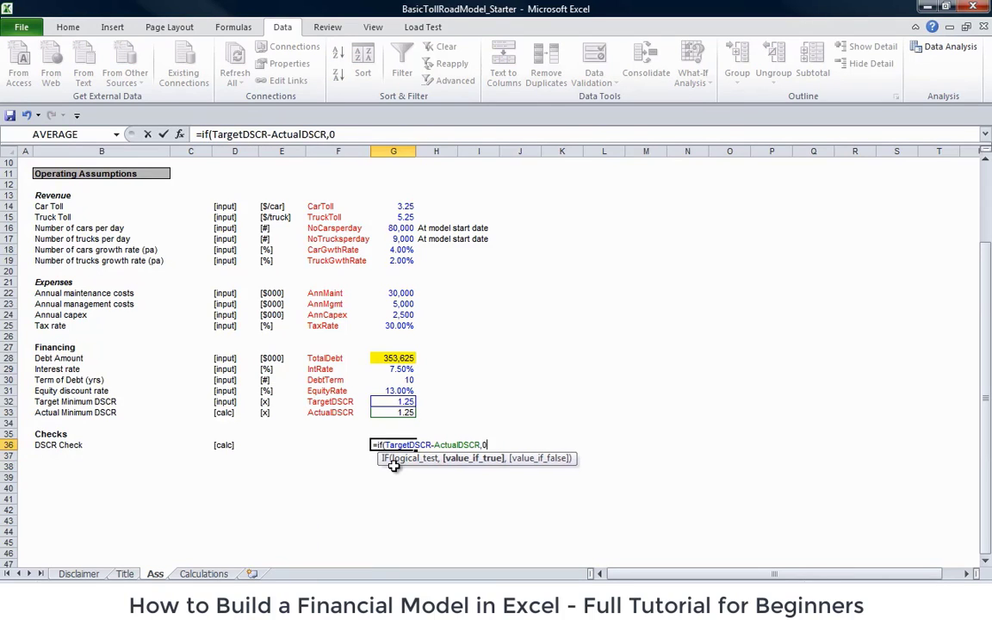
{"action": "key", "text": "BackSpace"}
{"action": "key", "text": "BackSpace"}
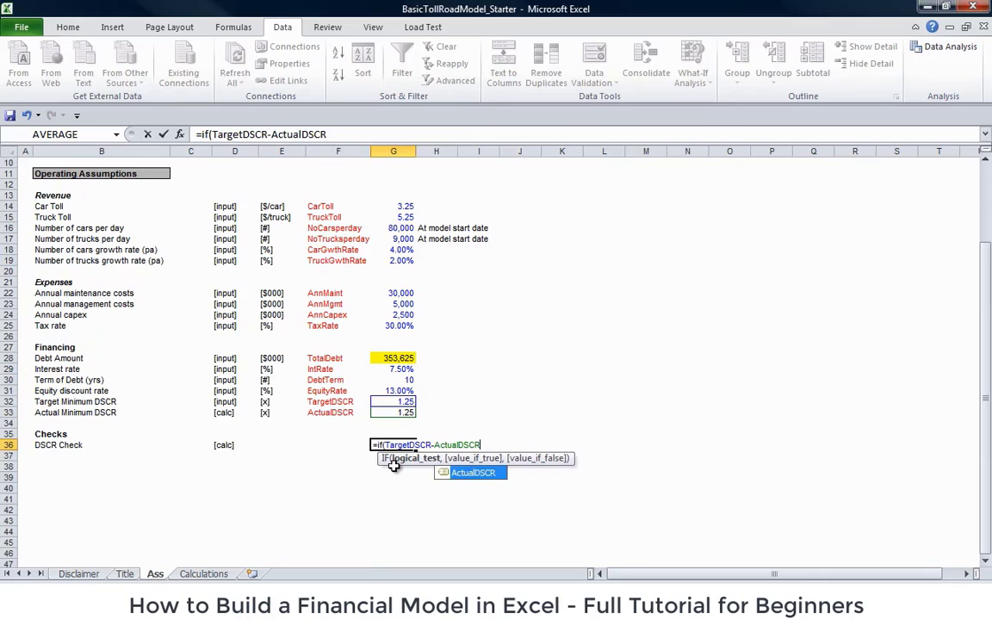
{"action": "type", "text": "=0,"}
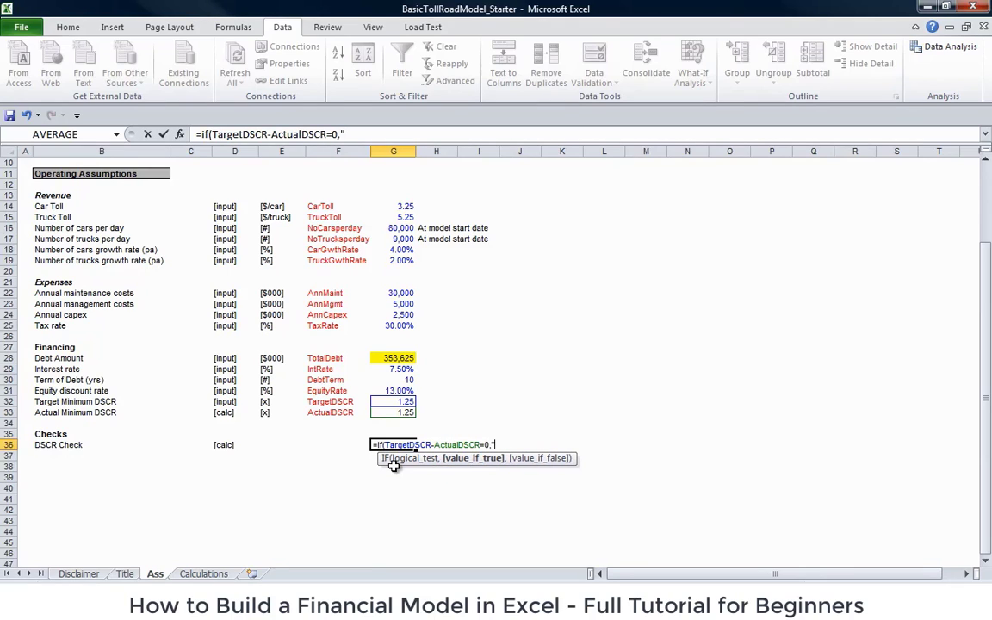
{"action": "type", "text": "\"Ok\",\"Check"}
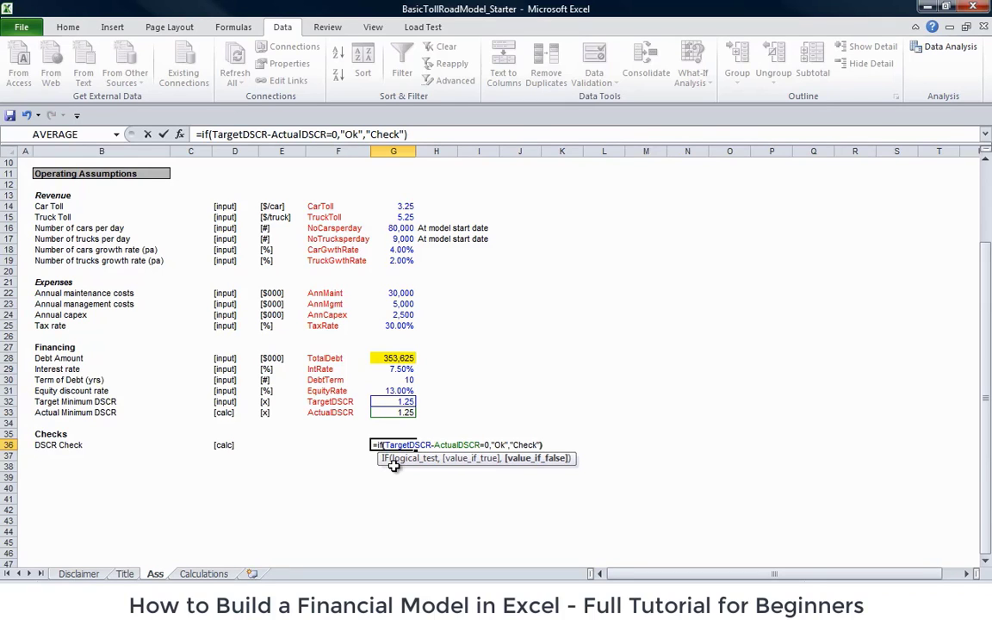
{"action": "type", "text": "\")"}
{"action": "key", "text": "Return"}
- Wrap the DSCR difference in G36 in ROUND to 0 digits, giving =IF(ROUND(TargetDSCR-ActualDSCR,0)=0,"Ok","Check")
{"action": "key", "text": "Up"}
{"action": "key", "text": "F2"}
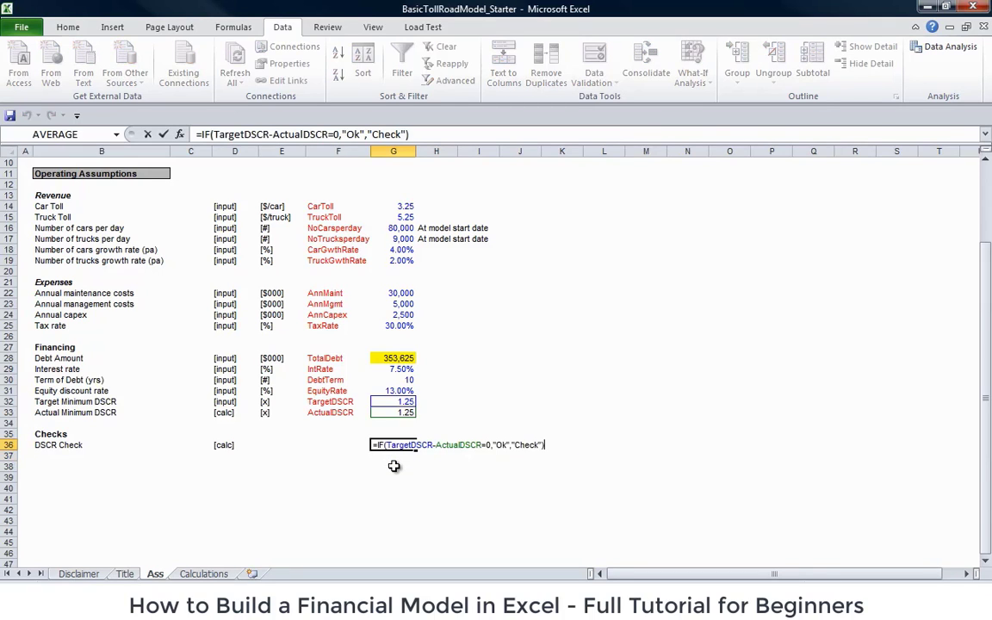
{"action": "key", "text": "Left"}
{"action": "key", "text": "Left"}
{"action": "key", "text": "Left"}
{"action": "key", "text": "Left"}
{"action": "key", "text": "Left"}
{"action": "key", "text": "Left"}
{"action": "key", "text": "Left"}
{"action": "key", "text": "Left"}
{"action": "key", "text": "Left"}
{"action": "key", "text": "Left"}
{"action": "key", "text": "Left"}
{"action": "key", "text": "Left"}
{"action": "key", "text": "Left"}
{"action": "key", "text": "Left"}
{"action": "key", "text": "Left"}
{"action": "key", "text": "Left"}
{"action": "key", "text": "Left"}
{"action": "key", "text": "Left"}
{"action": "key", "text": "Left"}
{"action": "key", "text": "Left"}
{"action": "type", "text": "round("}
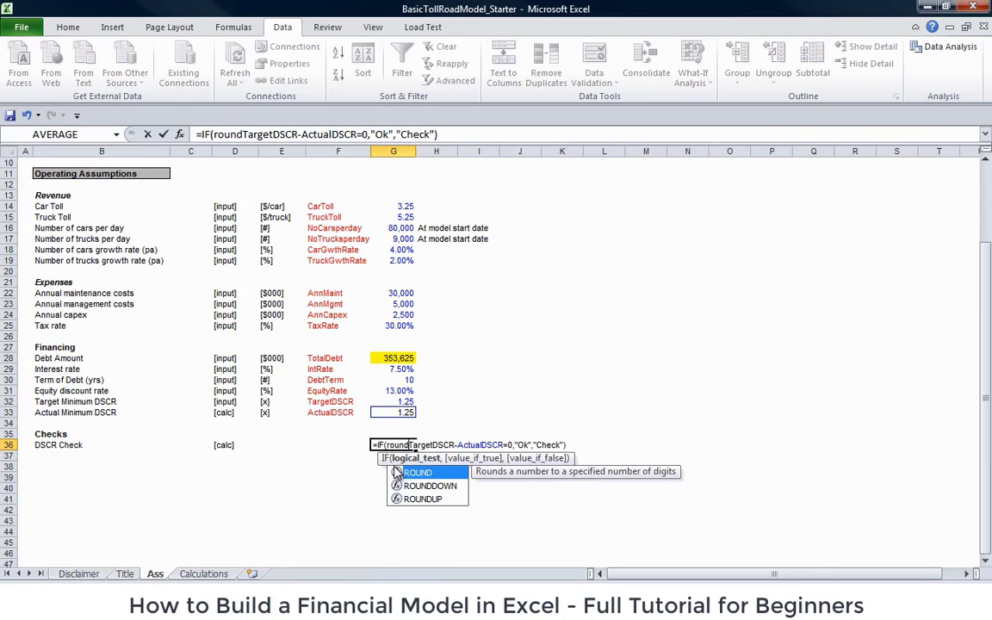
{"action": "key", "text": "Right"}
{"action": "key", "text": "Right"}
{"action": "key", "text": "Right"}
{"action": "key", "text": "Right"}
{"action": "key", "text": "Right"}
{"action": "key", "text": "Right"}
{"action": "key", "text": "Right"}
{"action": "key", "text": "Right"}
{"action": "key", "text": "Right"}
{"action": "key", "text": "Right"}
{"action": "key", "text": "Right"}
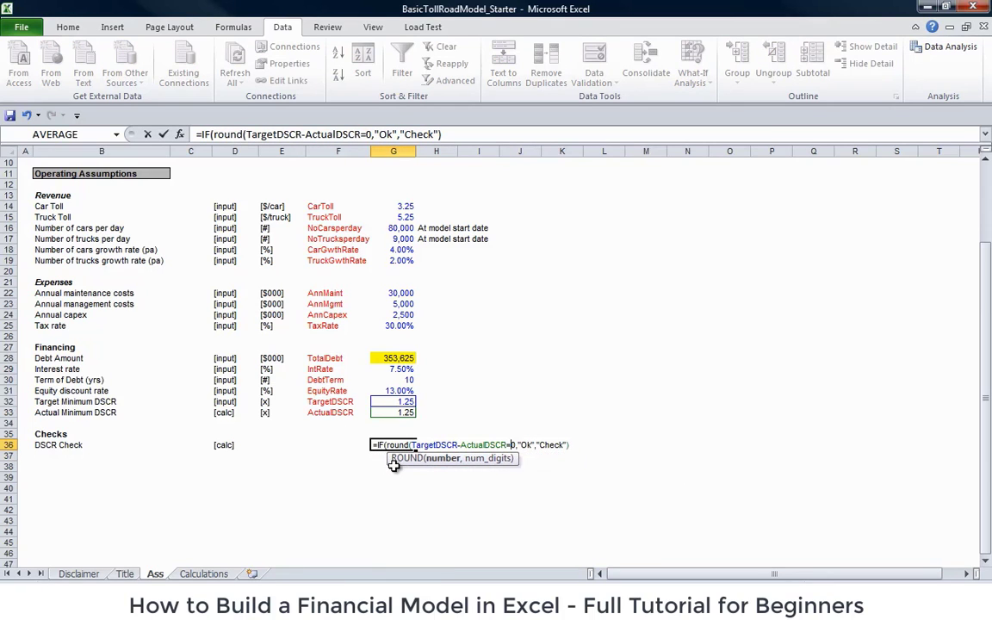
{"action": "type", "text": ",0)"}
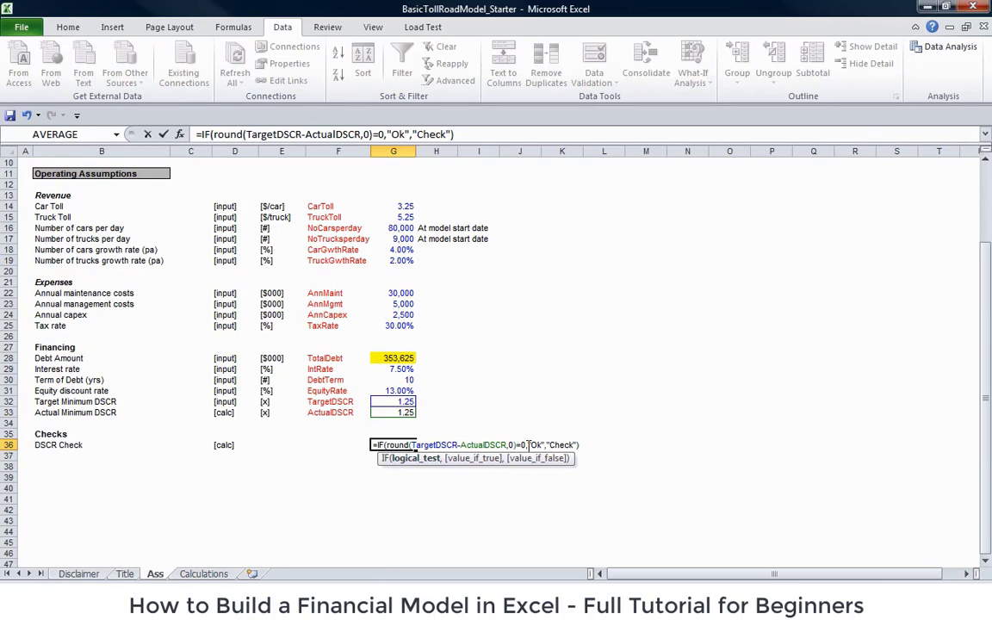
{"action": "key", "text": "Return"}
{"action": "key", "text": "Up"}
{"action": "key", "text": "Right"}
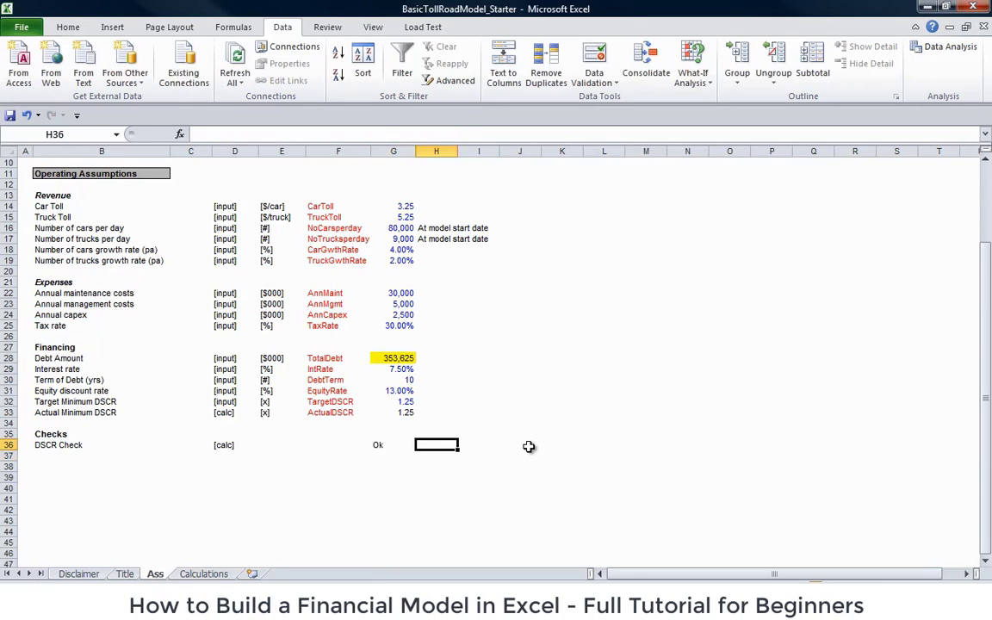
{"action": "key", "text": "Left"}
{"action": "key", "text": "Left"}
{"action": "key", "text": "Left"}
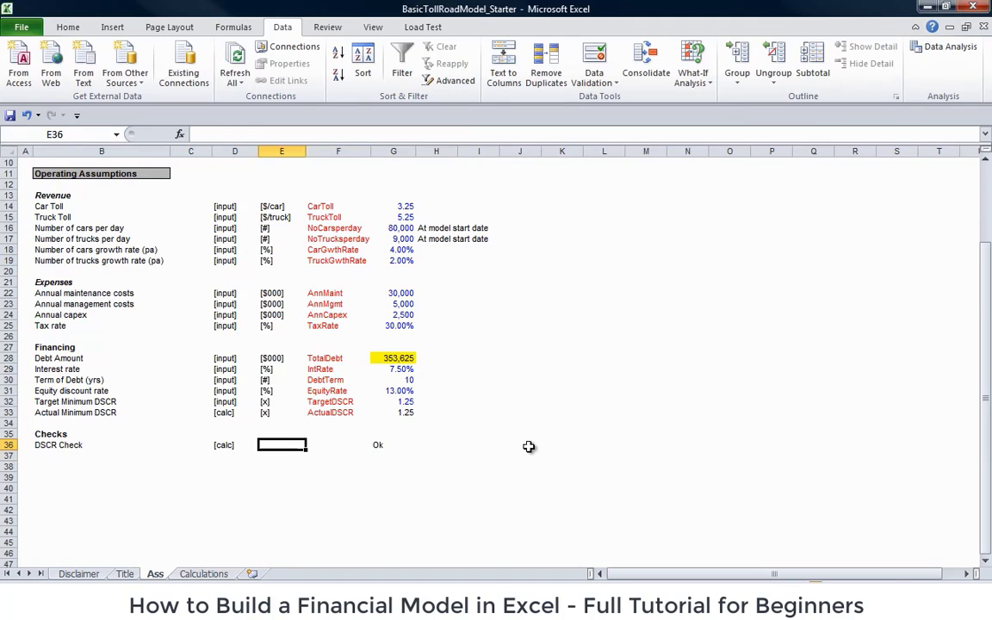
{"action": "key", "text": "Left"}
{"action": "key", "text": "Left"}
{"action": "key", "text": "Left"}
{"action": "key", "text": "Down"}
{"action": "key", "text": "Up"}
{"action": "key", "text": "Right"}
{"action": "key", "text": "Right"}
{"action": "key", "text": "Right"}
{"action": "key", "text": "Right"}
{"action": "key", "text": "Right"}
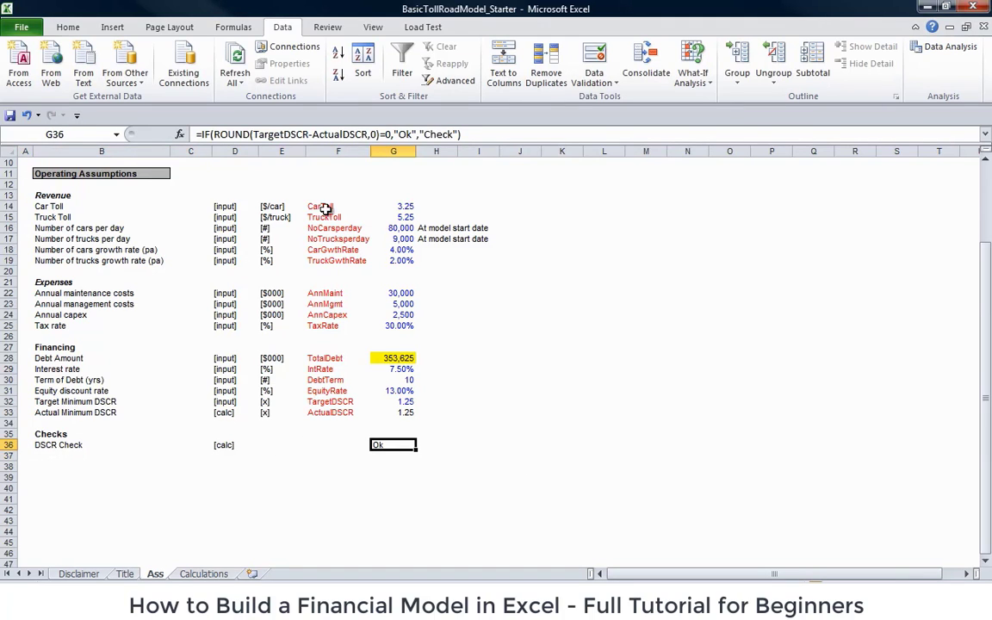
- Create a conditional formatting rule for G36 that formats only cells whose value is equal to Ok
{"action": "left_click", "coordinate": [62, 26]}
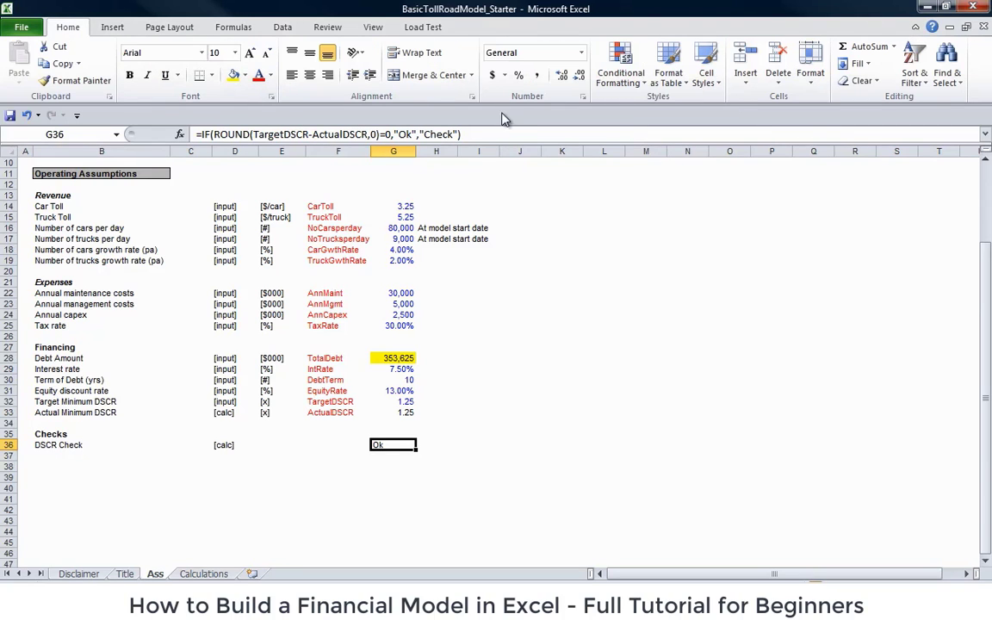
{"action": "left_click", "coordinate": [623, 79]}
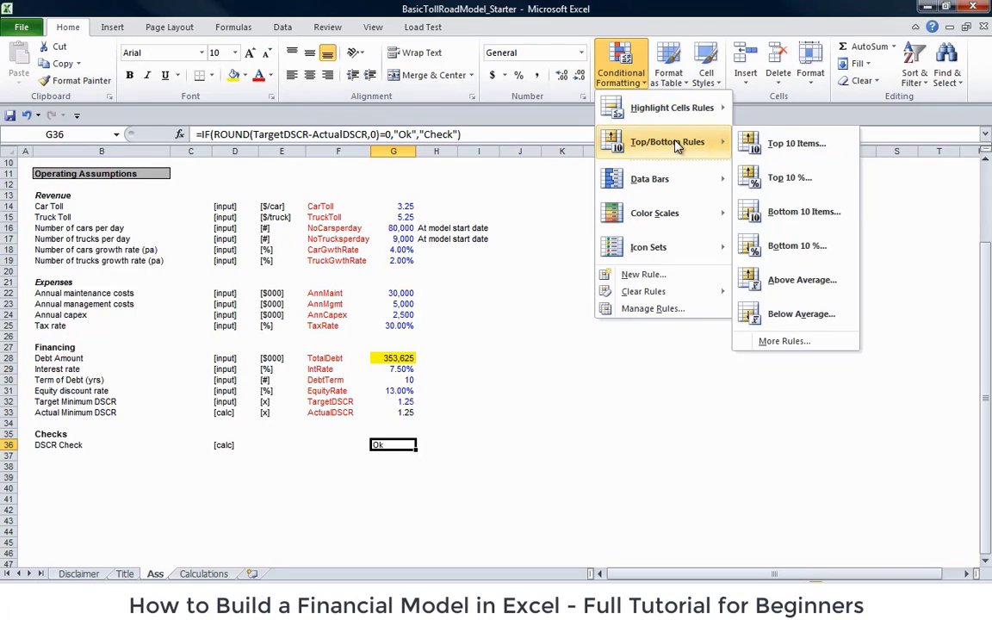
{"action": "left_click", "coordinate": [661, 275]}
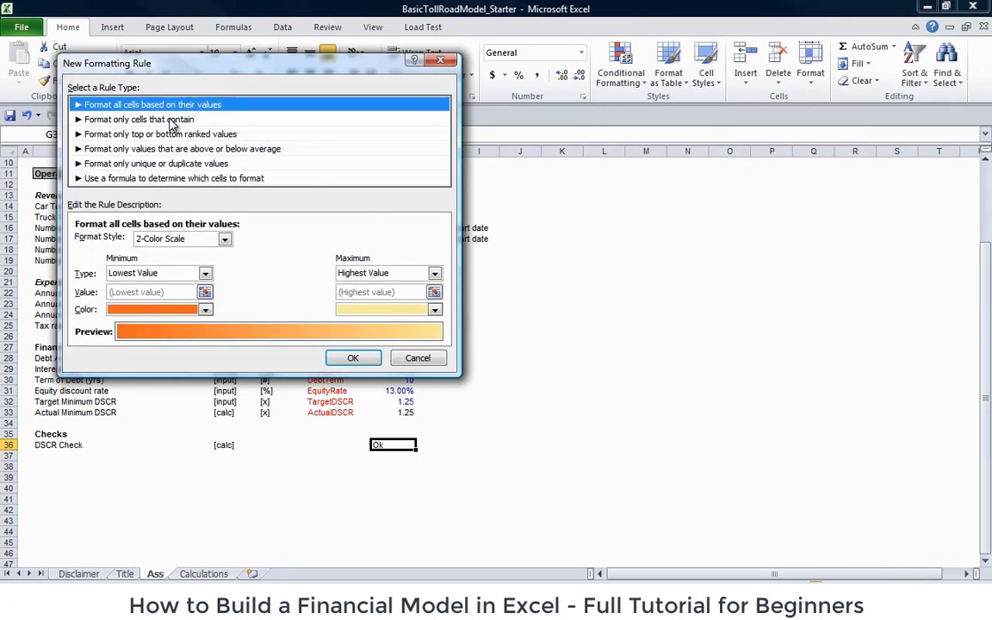
{"action": "left_click", "coordinate": [177, 121]}
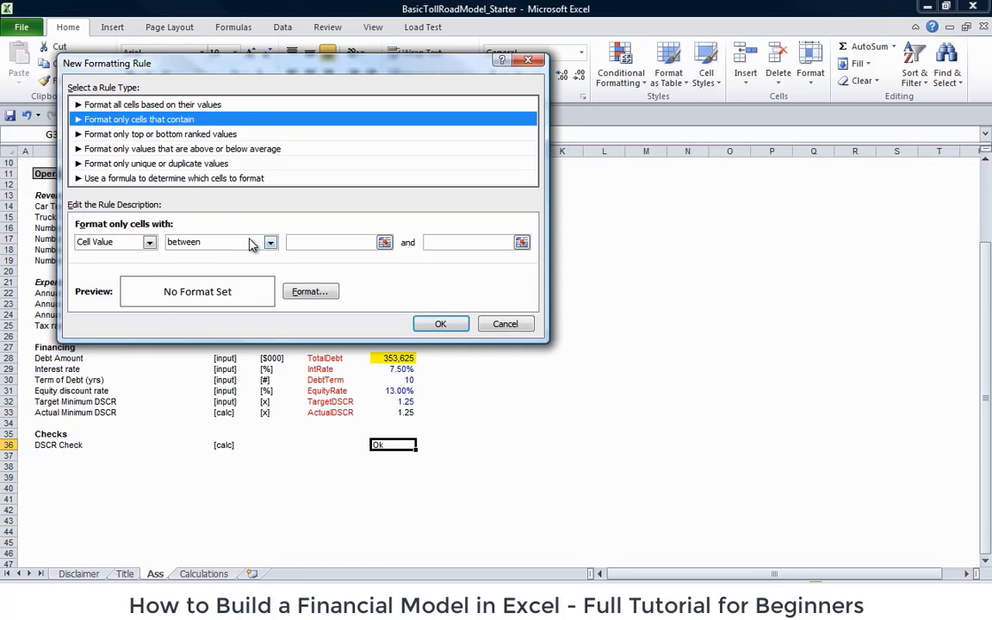
{"action": "left_click", "coordinate": [270, 243]}
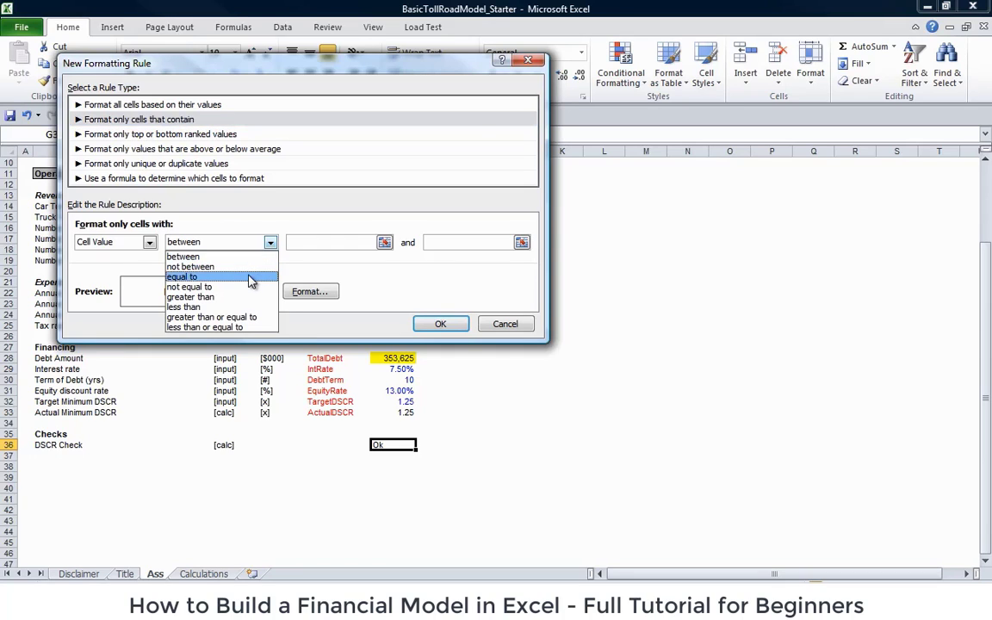
{"action": "left_click", "coordinate": [251, 278]}
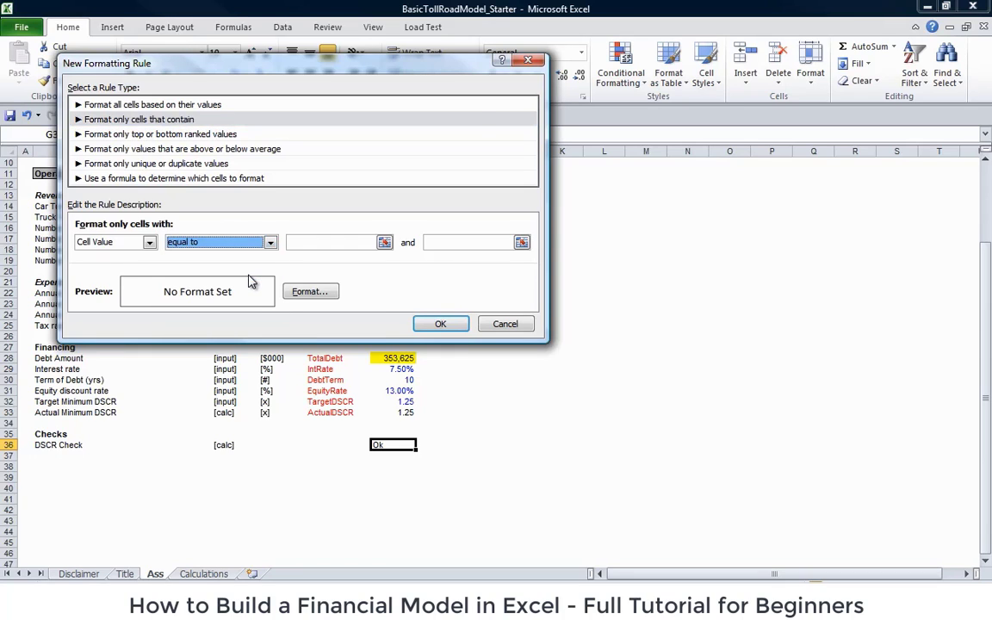
{"action": "left_click", "coordinate": [318, 242]}
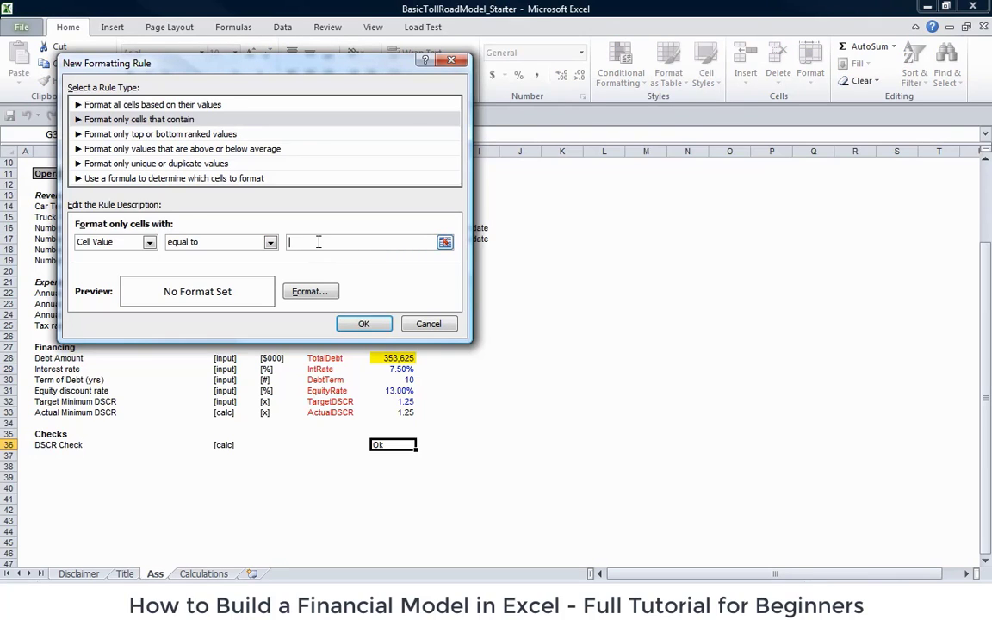
{"action": "type", "text": "Ok"}
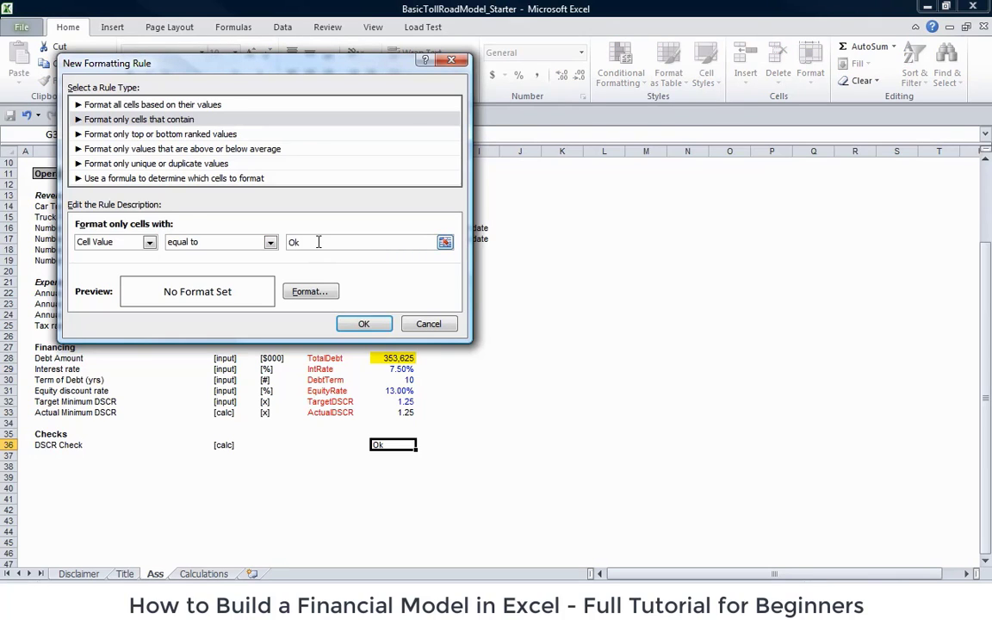
- Give the Ok rule a solid dark green fill and apply it to G36
{"action": "left_click", "coordinate": [315, 291]}
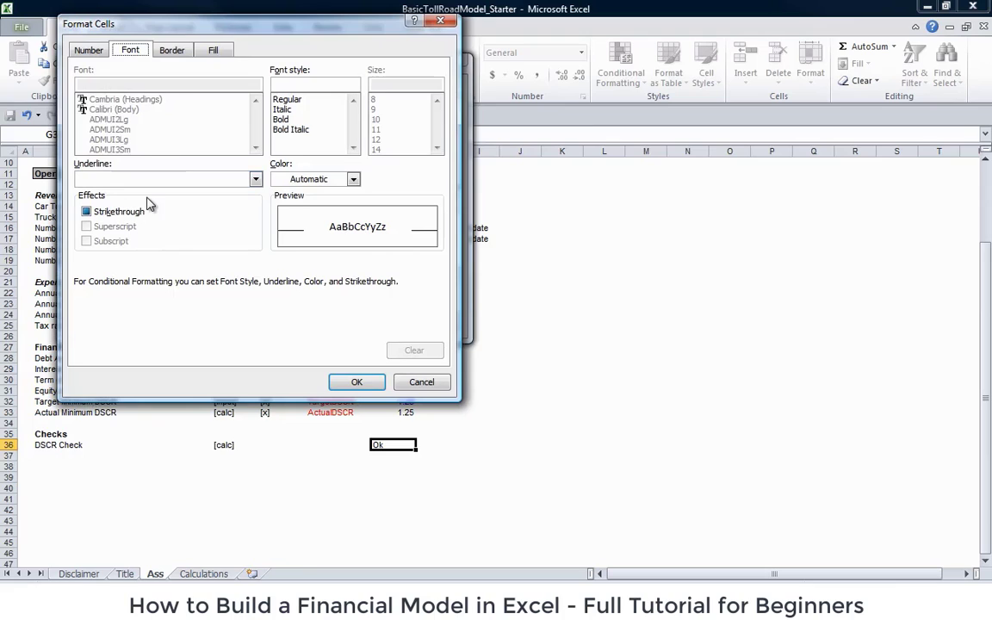
{"action": "left_click", "coordinate": [213, 51]}
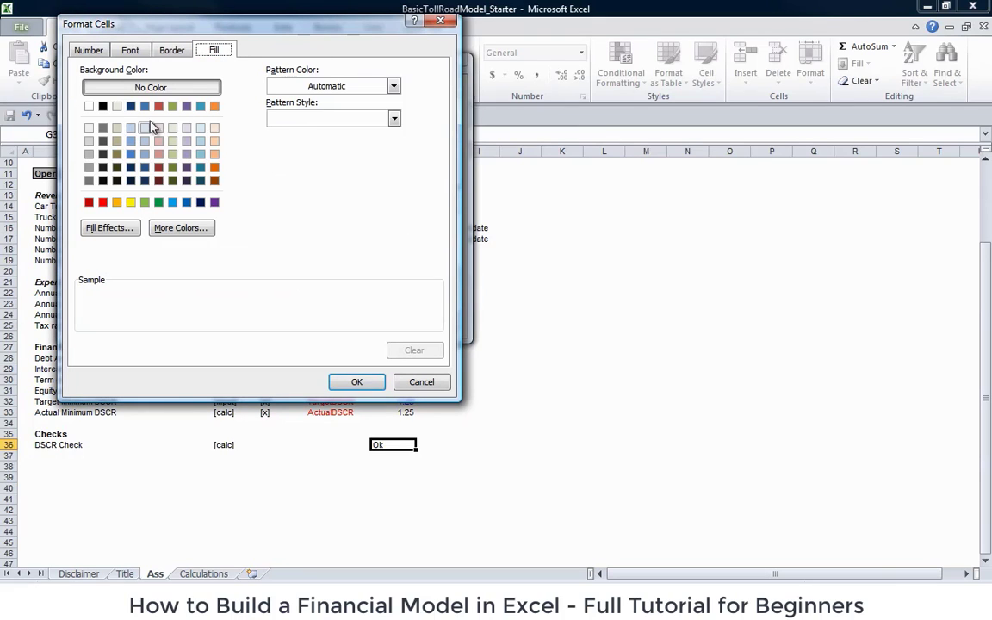
{"action": "left_click", "coordinate": [172, 106]}
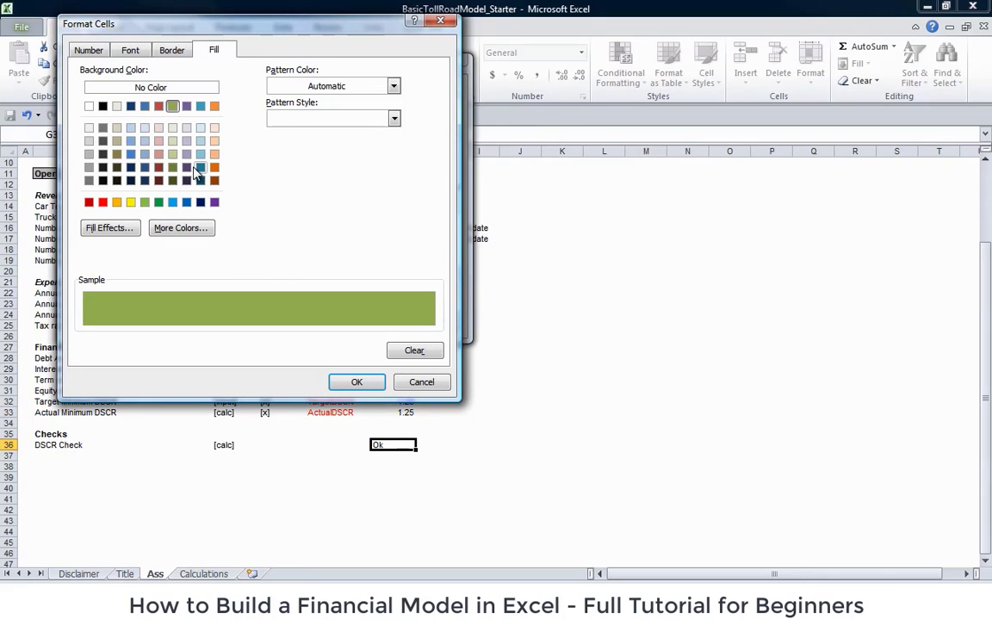
{"action": "left_click", "coordinate": [159, 201]}
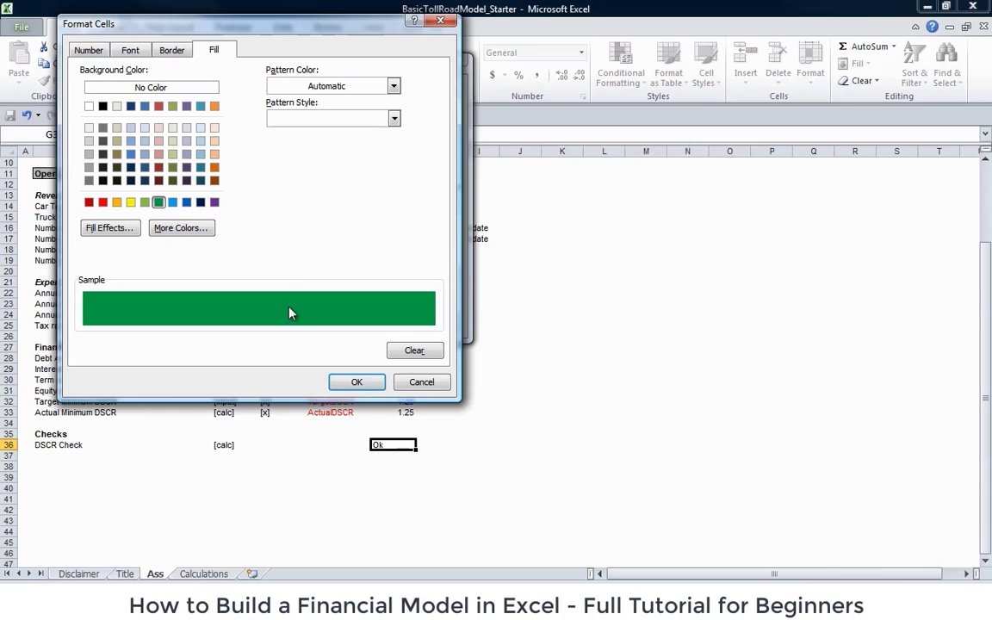
{"action": "left_click", "coordinate": [356, 382]}
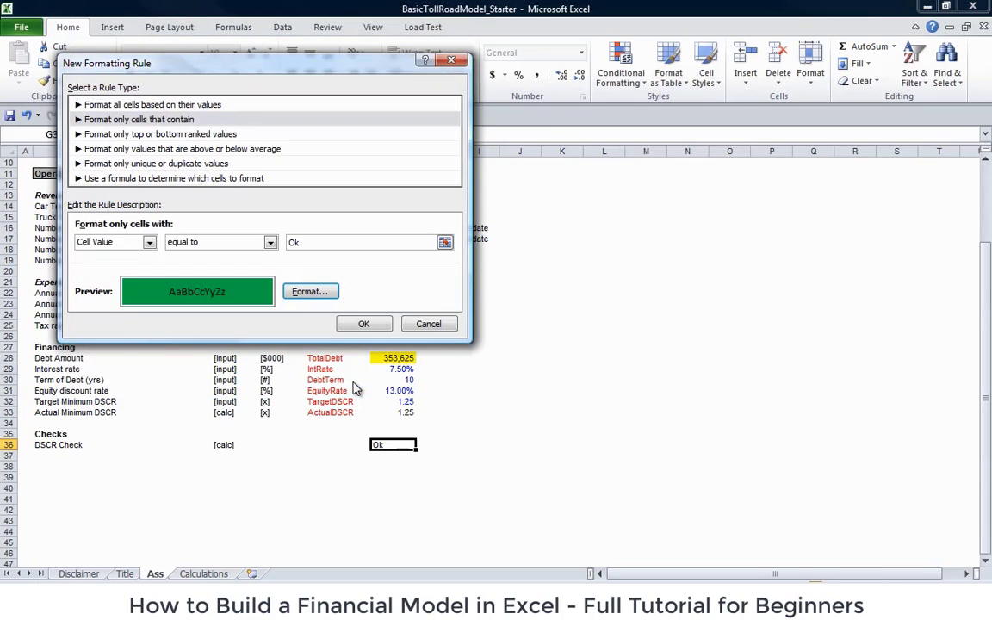
{"action": "left_click", "coordinate": [364, 327]}
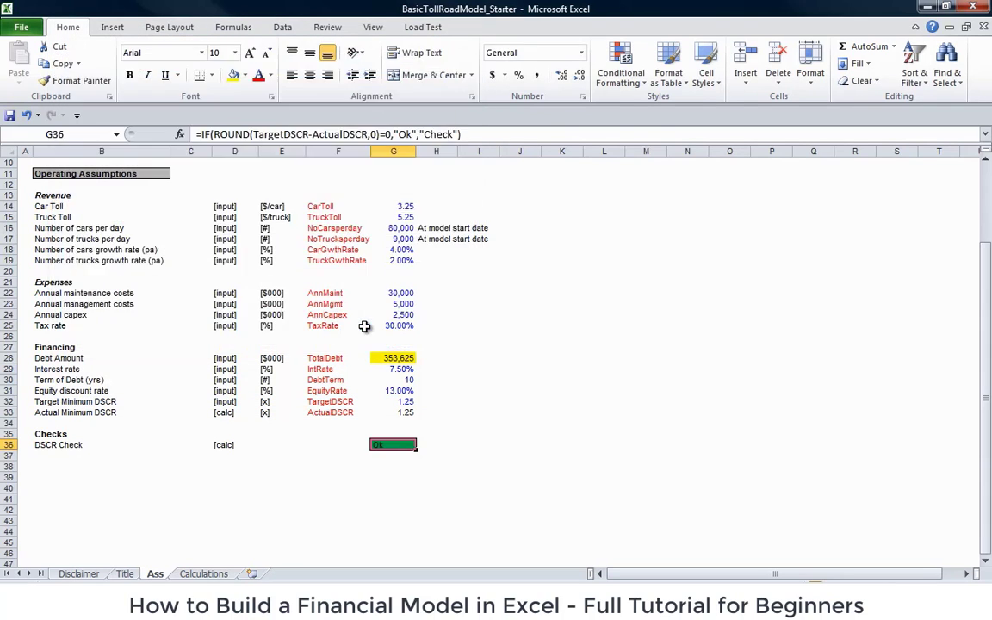
{"action": "left_click", "coordinate": [398, 478]}
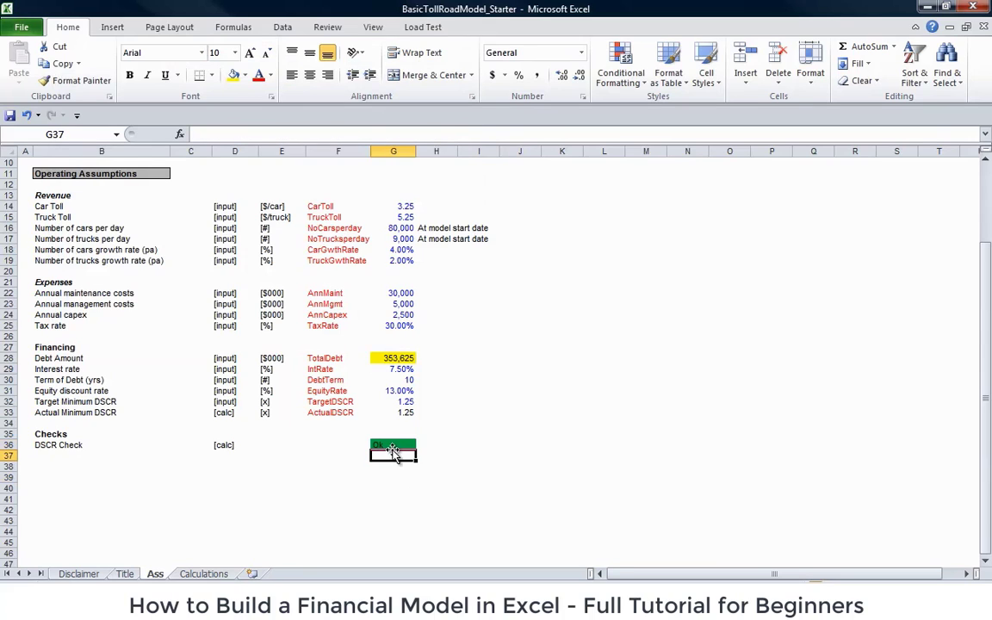
{"action": "left_click", "coordinate": [390, 446]}
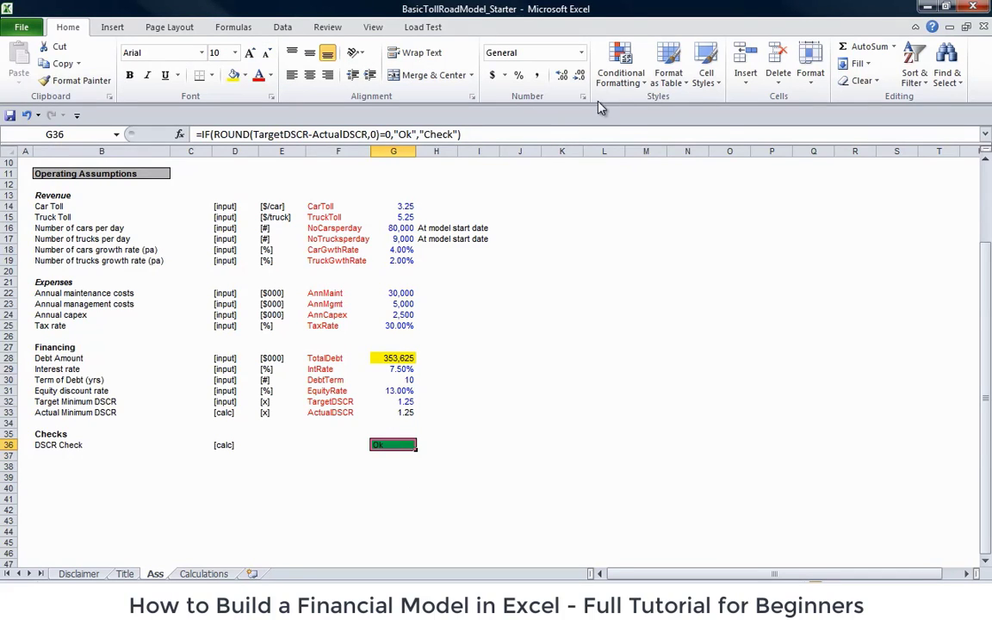
{"action": "left_click", "coordinate": [621, 69]}
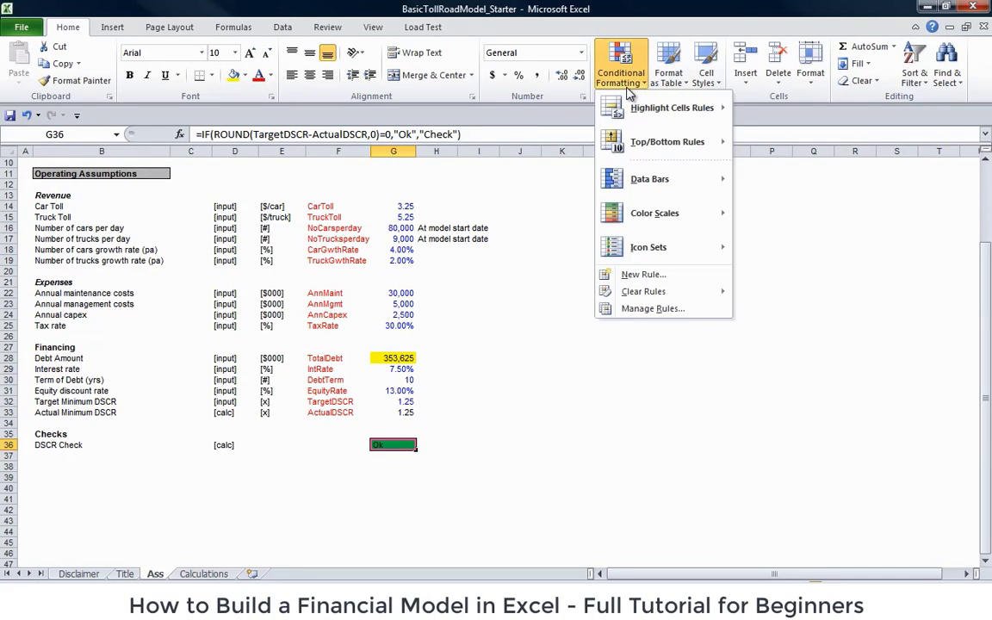
{"action": "left_click", "coordinate": [653, 276]}
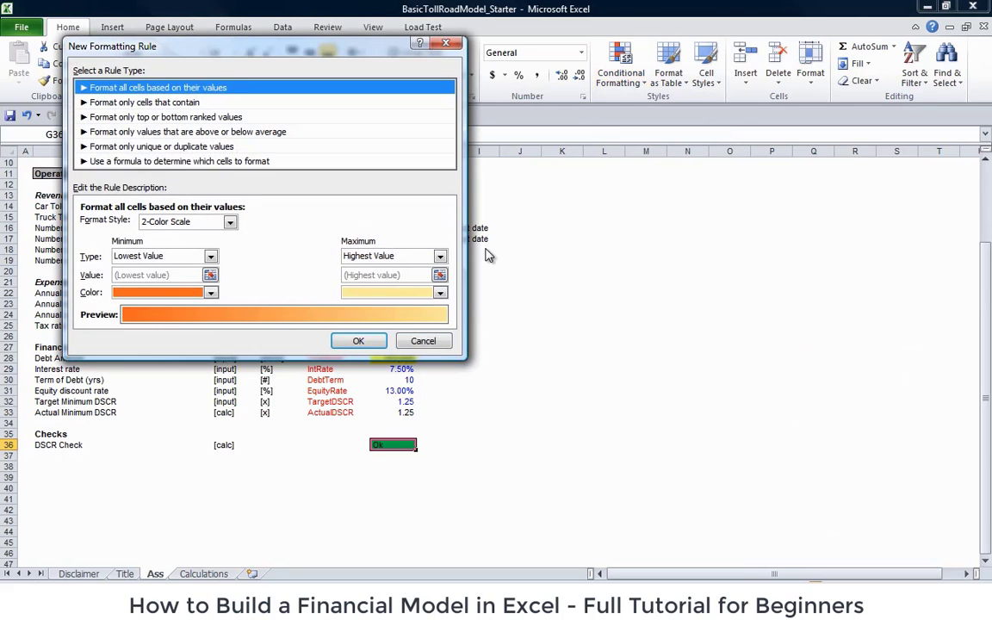
{"action": "left_click", "coordinate": [155, 102]}
{"action": "left_click", "coordinate": [164, 116]}
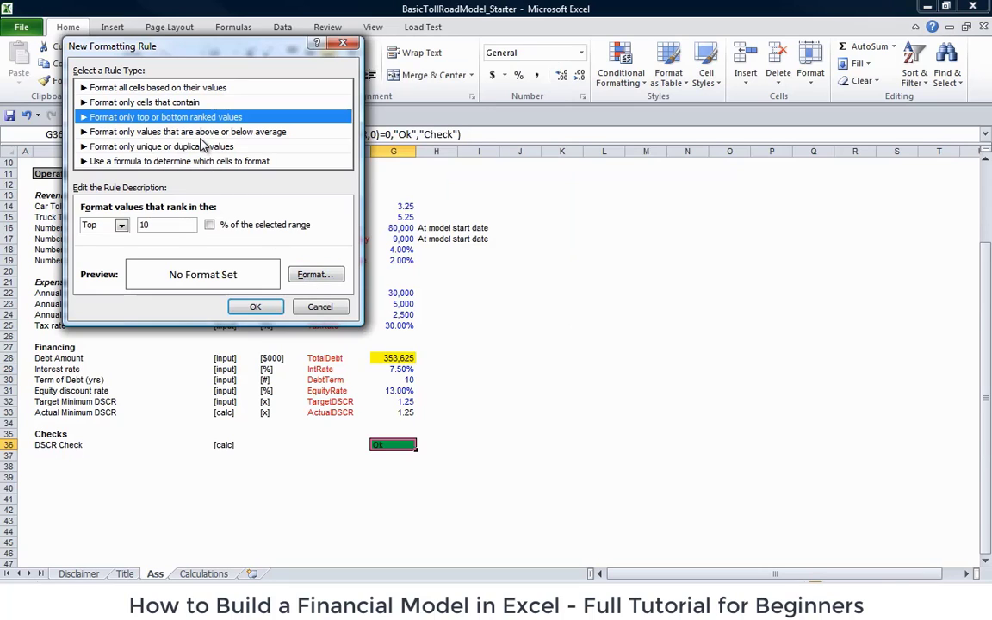
{"action": "left_click", "coordinate": [327, 308]}
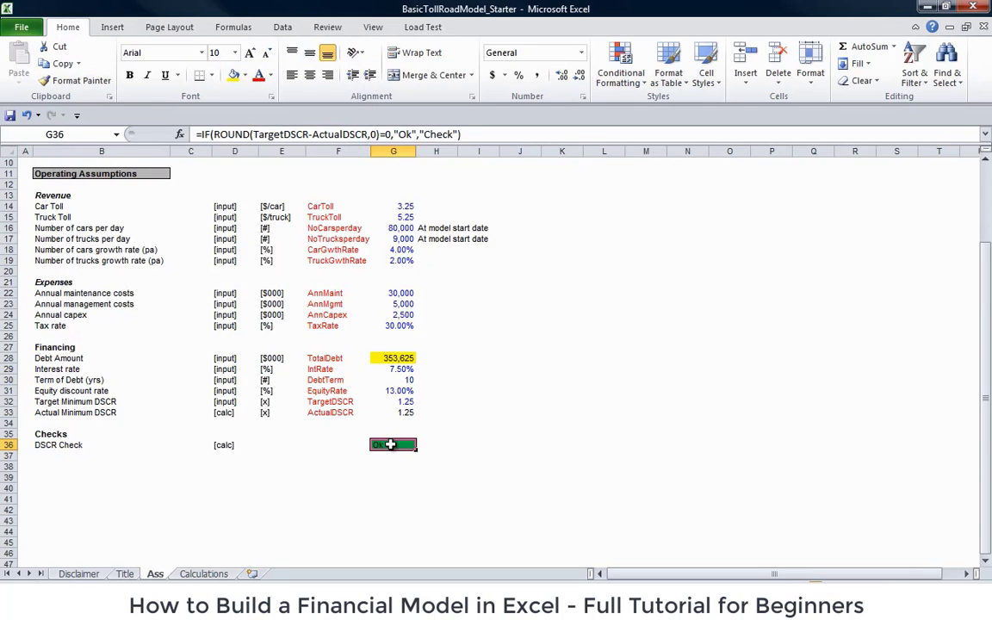
{"action": "right_click", "coordinate": [394, 445]}
{"action": "key", "text": "Escape"}
- Open the Conditional Formatting Rules Manager for G36 and review the definition of the Ok rule without changing it
{"action": "left_click", "coordinate": [618, 82]}
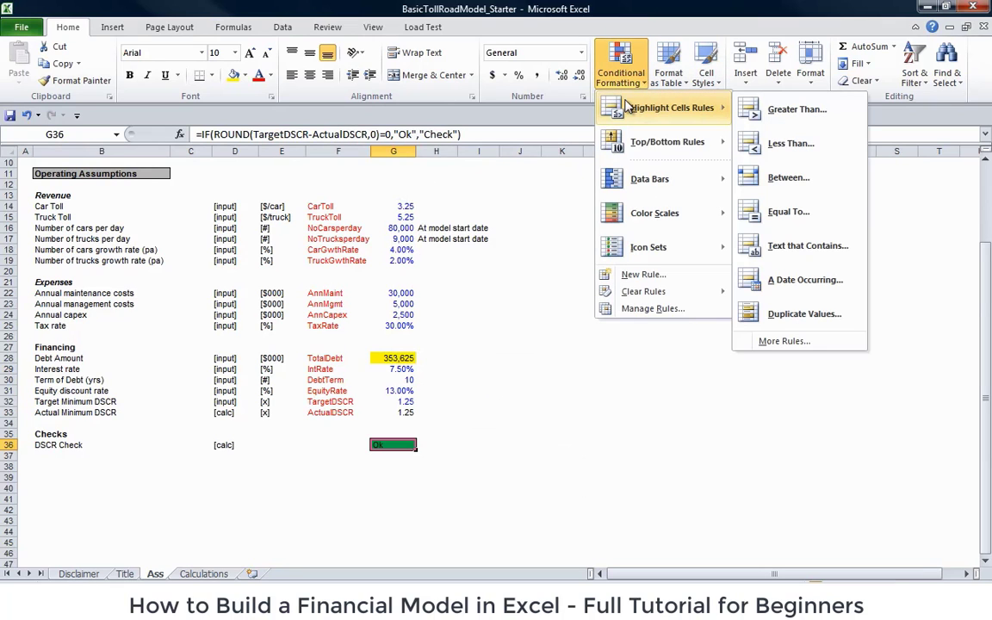
{"action": "left_click", "coordinate": [653, 310]}
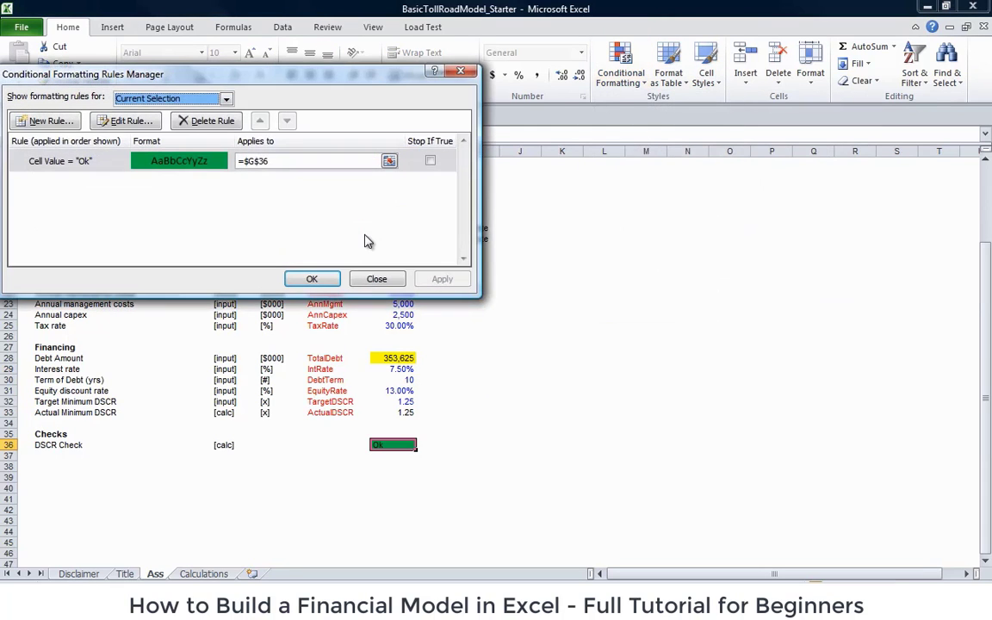
{"action": "left_click", "coordinate": [121, 122]}
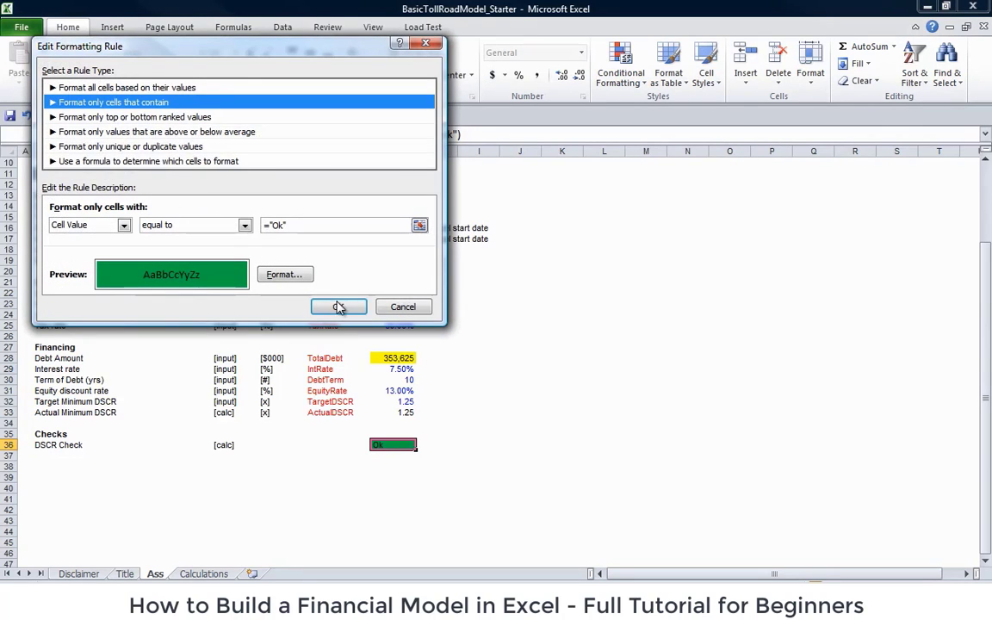
{"action": "left_click", "coordinate": [395, 307]}
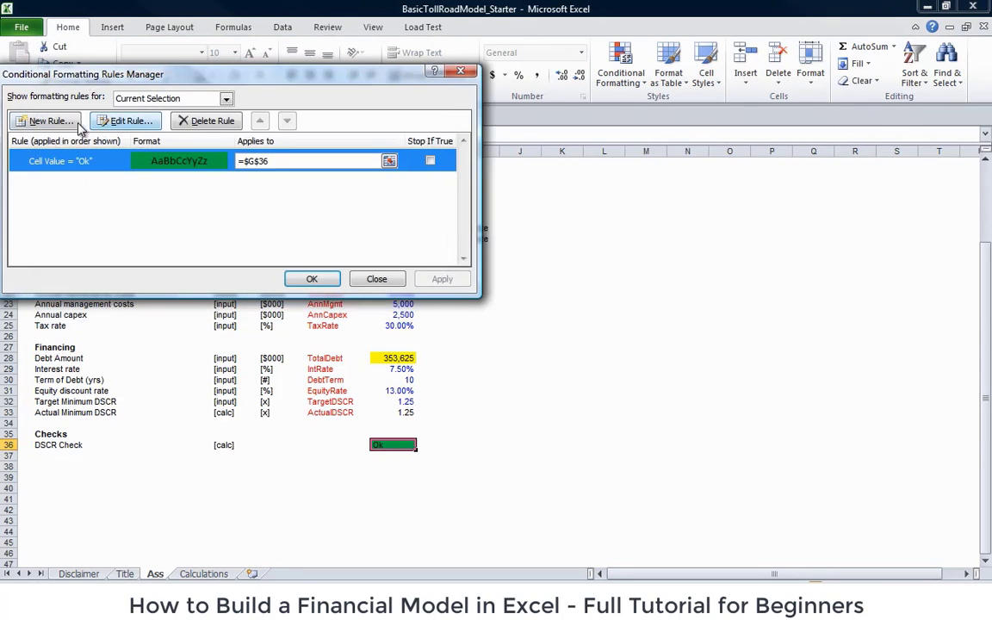
- Add a second formatting rule for G36 that formats only cells whose value is equal to Check
{"action": "left_click", "coordinate": [50, 121]}
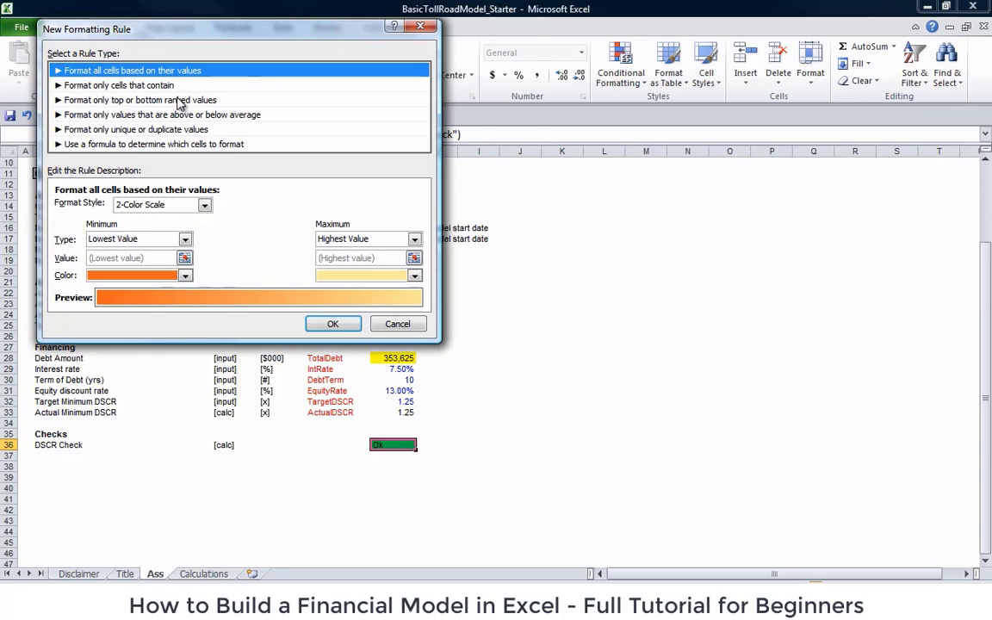
{"action": "left_click", "coordinate": [154, 85]}
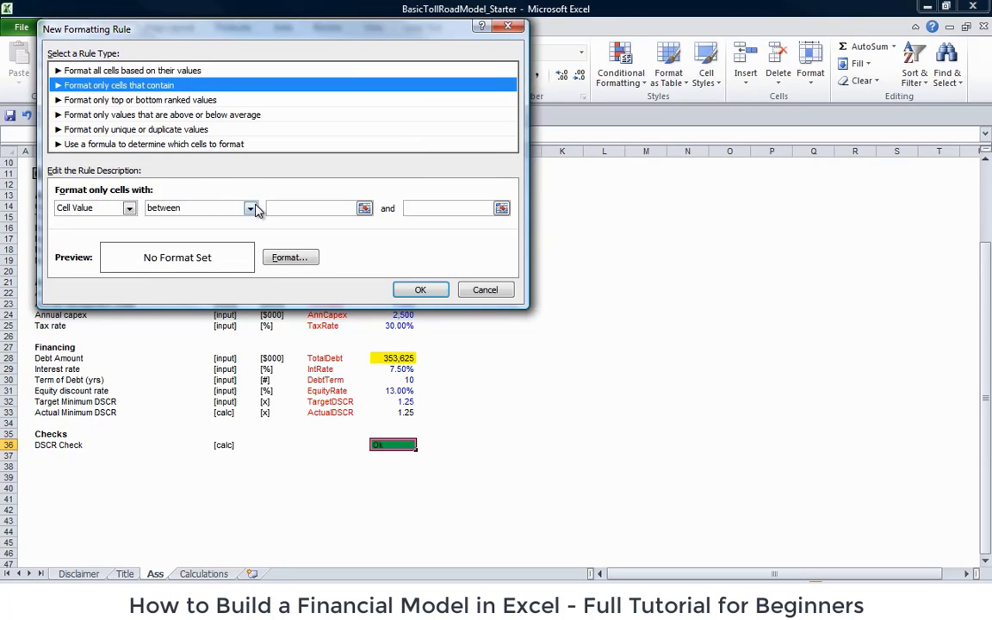
{"action": "left_click", "coordinate": [249, 207]}
{"action": "left_click", "coordinate": [222, 242]}
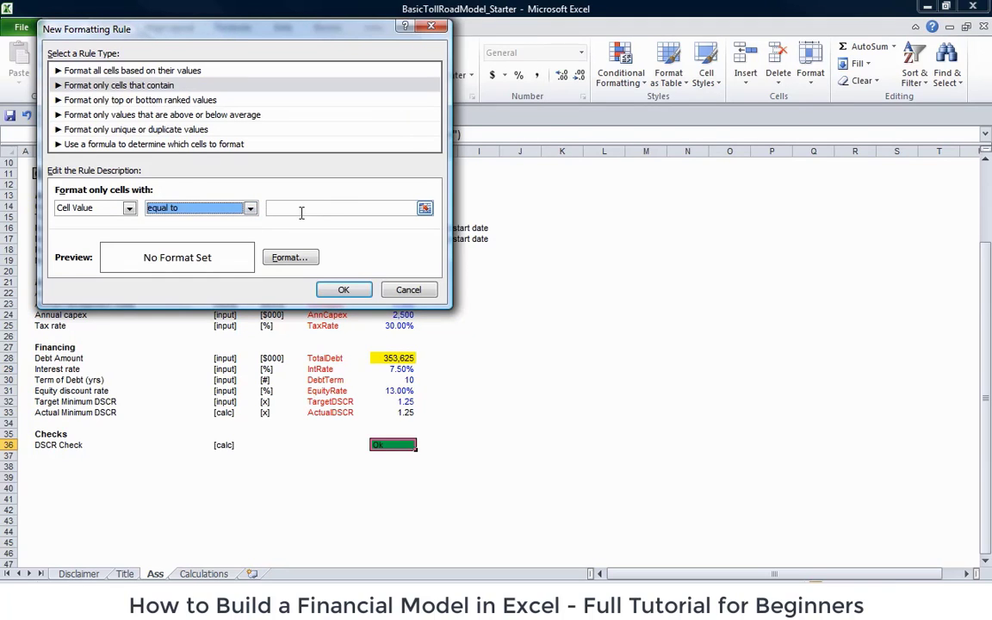
{"action": "left_click", "coordinate": [300, 208]}
{"action": "type", "text": "Check"}
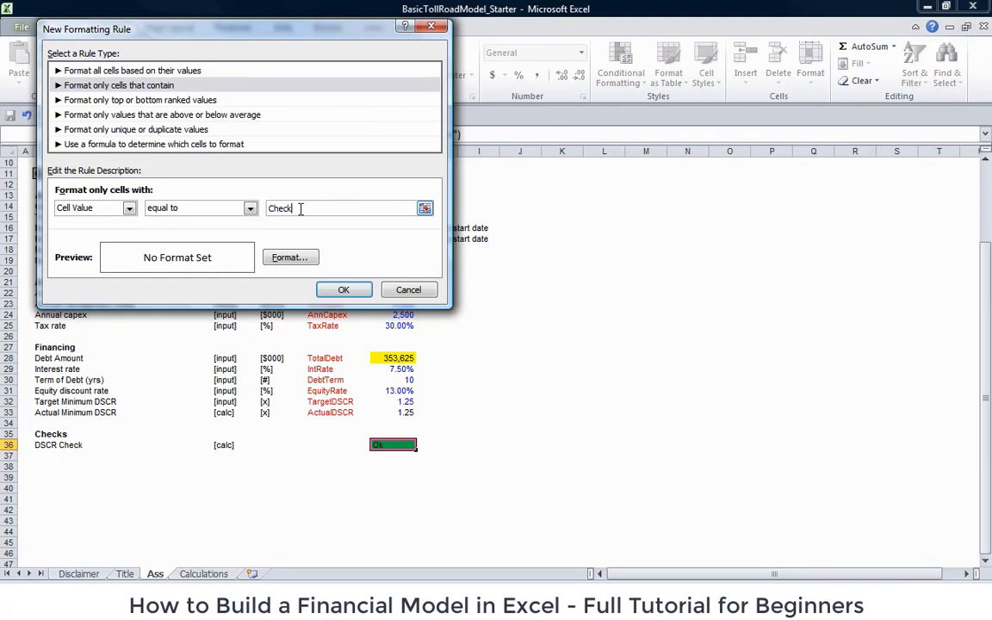
- Give the Check rule a solid bright red fill and apply both formatting rules to G36
{"action": "left_click", "coordinate": [291, 259]}
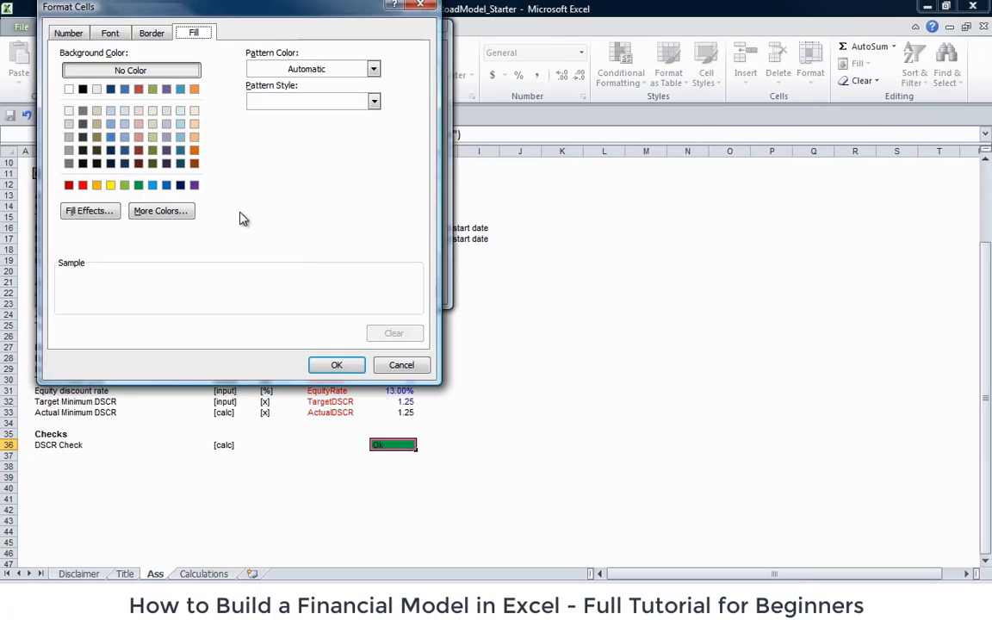
{"action": "left_click", "coordinate": [82, 185]}
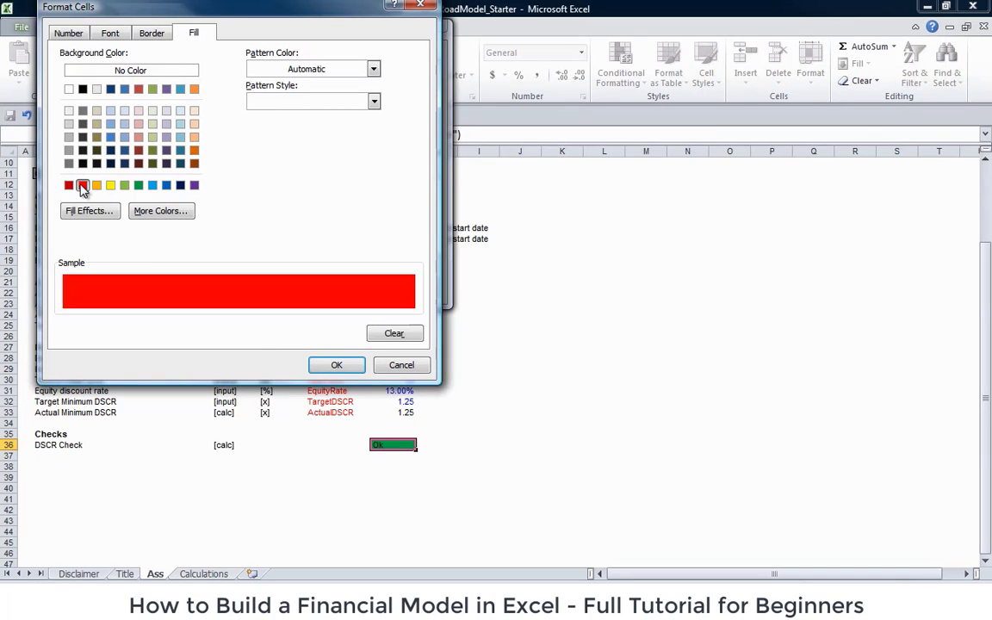
{"action": "left_click", "coordinate": [328, 367]}
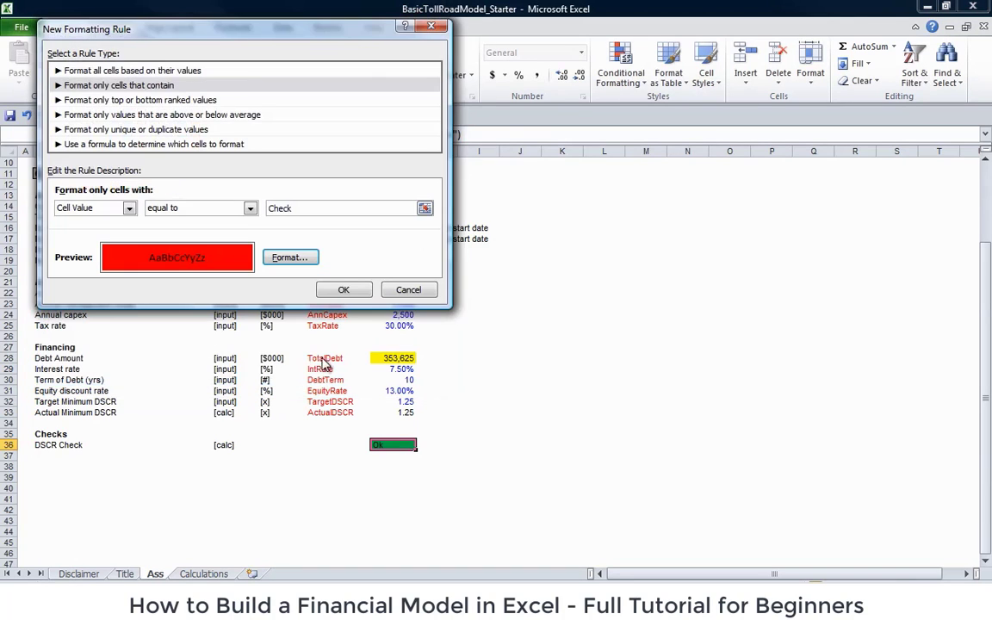
{"action": "left_click", "coordinate": [345, 291]}
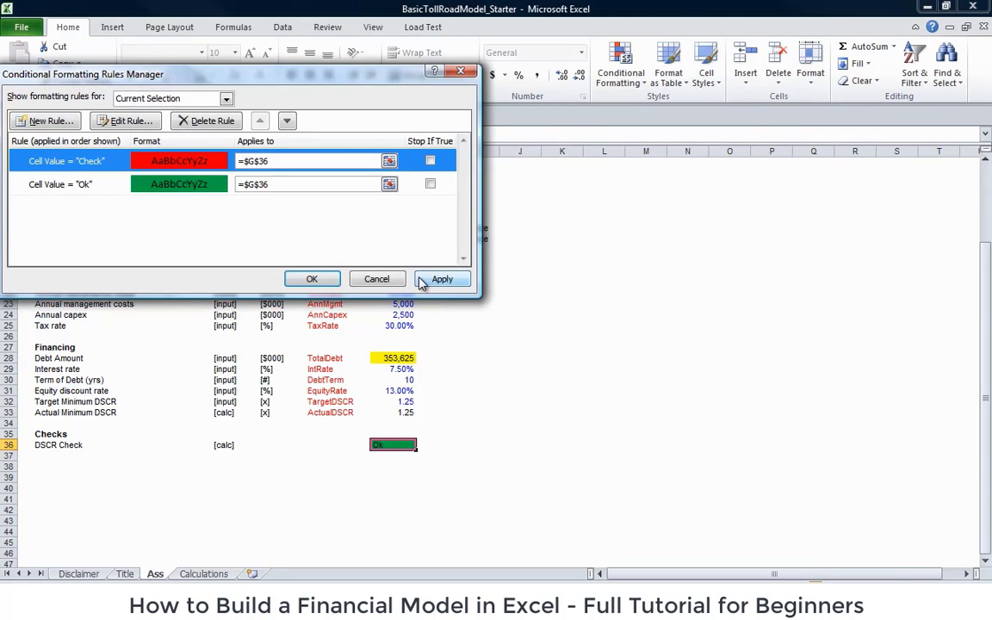
{"action": "left_click", "coordinate": [421, 280]}
{"action": "left_click", "coordinate": [310, 279]}
- Test the DSCR check by changing the Target Minimum DSCR to 15, and undo that change
{"action": "left_click", "coordinate": [378, 404]}
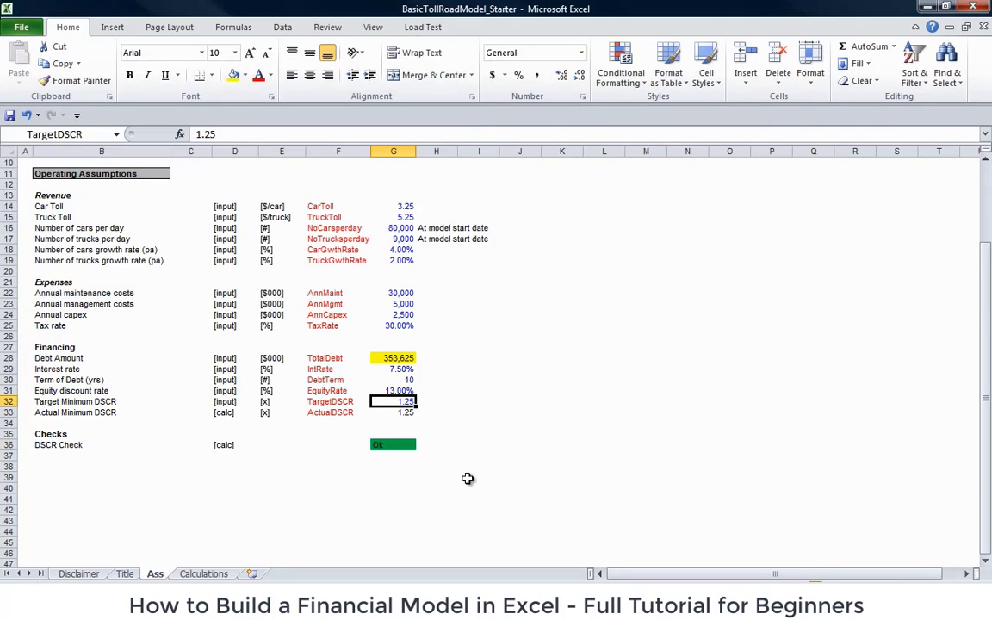
{"action": "type", "text": "1.5"}
{"action": "key", "text": "Return"}
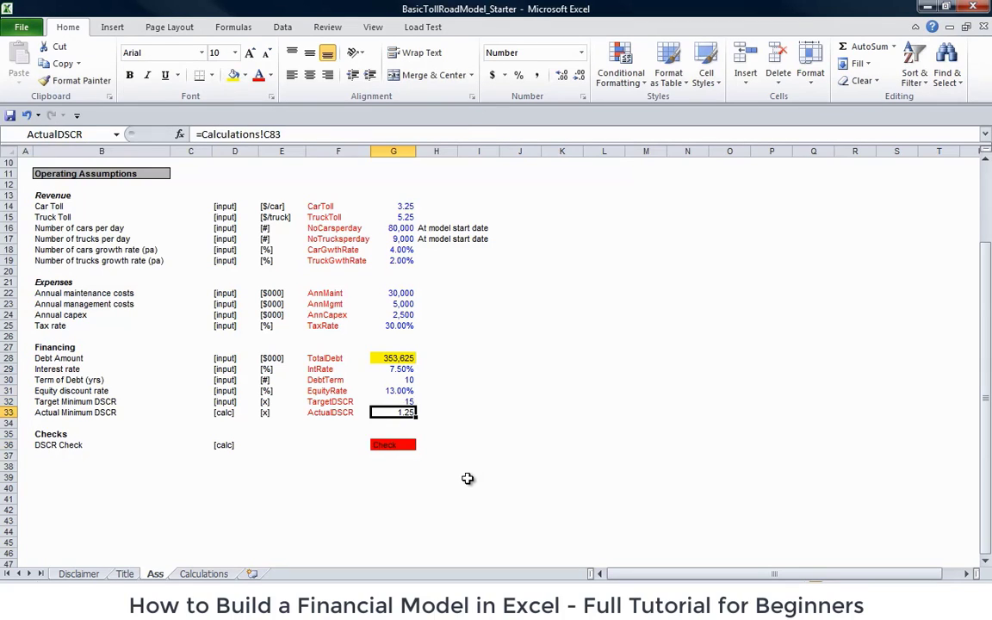
{"action": "key", "text": "Up"}
{"action": "type", "text": "1.2"}
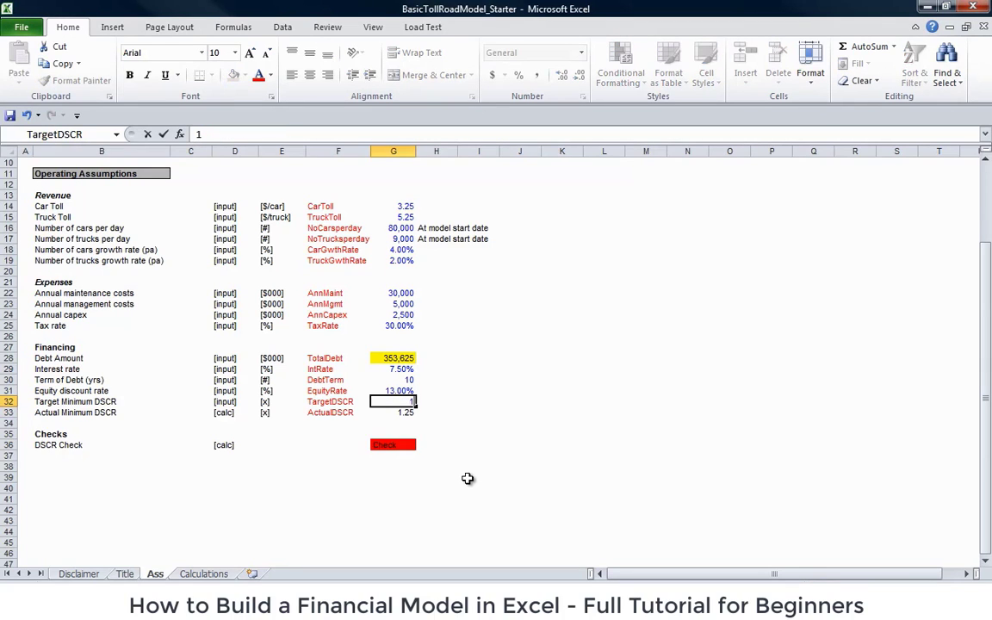
{"action": "key", "text": "Escape"}
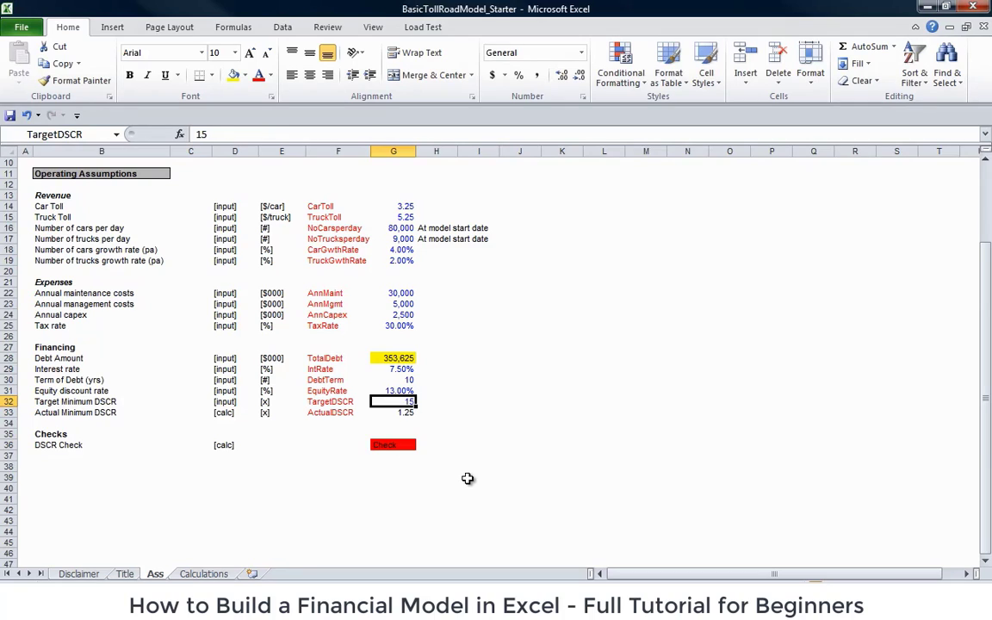
{"action": "key", "text": "ctrl+z"}
- Review the DSCR check, the DSCR figures and the Debt Amount cell in the Ass sheet's Financing and Checks sections
{"action": "key", "text": "Down"}
{"action": "key", "text": "Down"}
{"action": "key", "text": "Down"}
{"action": "key", "text": "Down"}
{"action": "key", "text": "Down"}
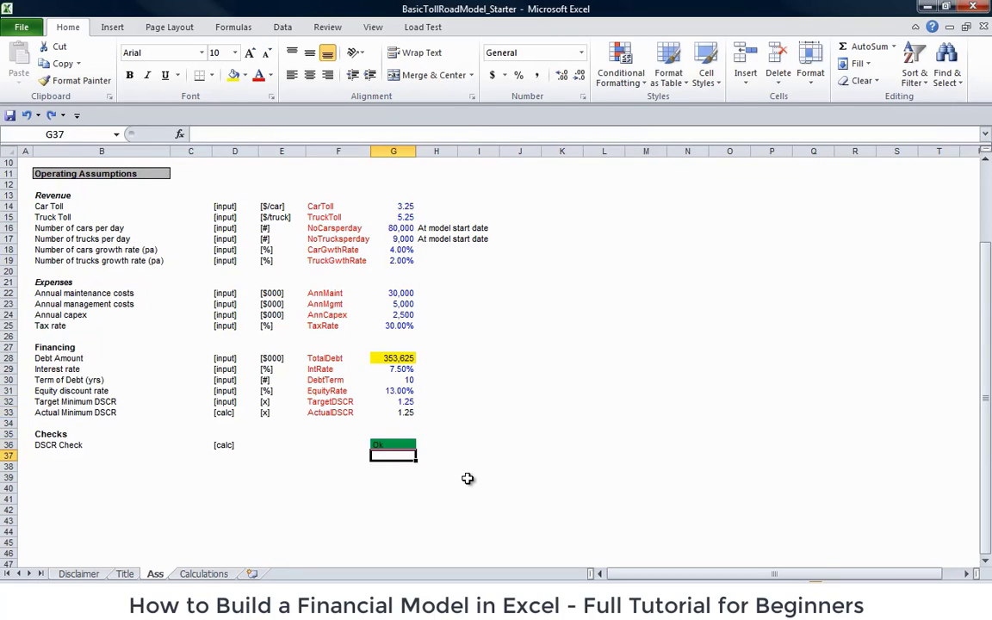
{"action": "key", "text": "Up"}
{"action": "key", "text": "Up"}
{"action": "key", "text": "Up"}
{"action": "key", "text": "Up"}
{"action": "key", "text": "Up"}
{"action": "key", "text": "Up"}
{"action": "key", "text": "Up"}
{"action": "key", "text": "Up"}
{"action": "key", "text": "Up"}
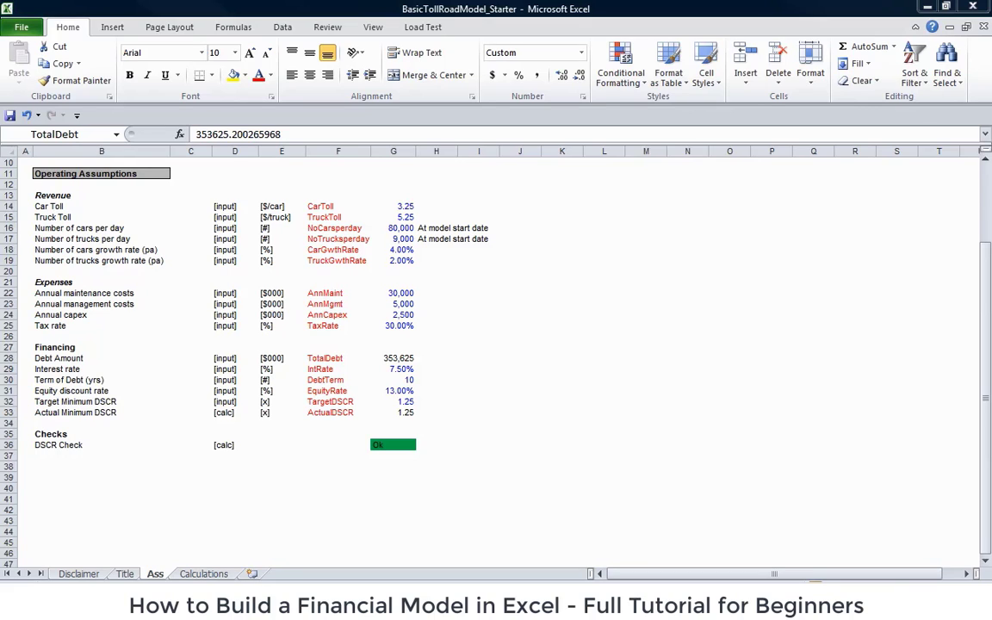
{"action": "left_click", "coordinate": [407, 360]}
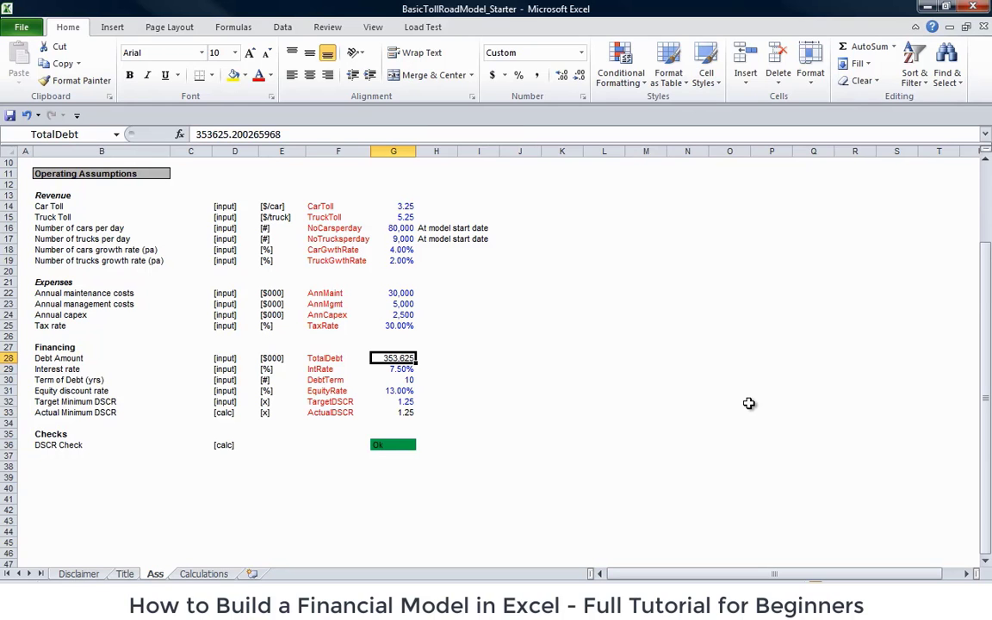
- Review the Calculations sheet from the DSCR row in Ratios up through Financing, Tax and Operations to the Cash Flow Summary
{"action": "key", "text": "ctrl+Page_Down"}
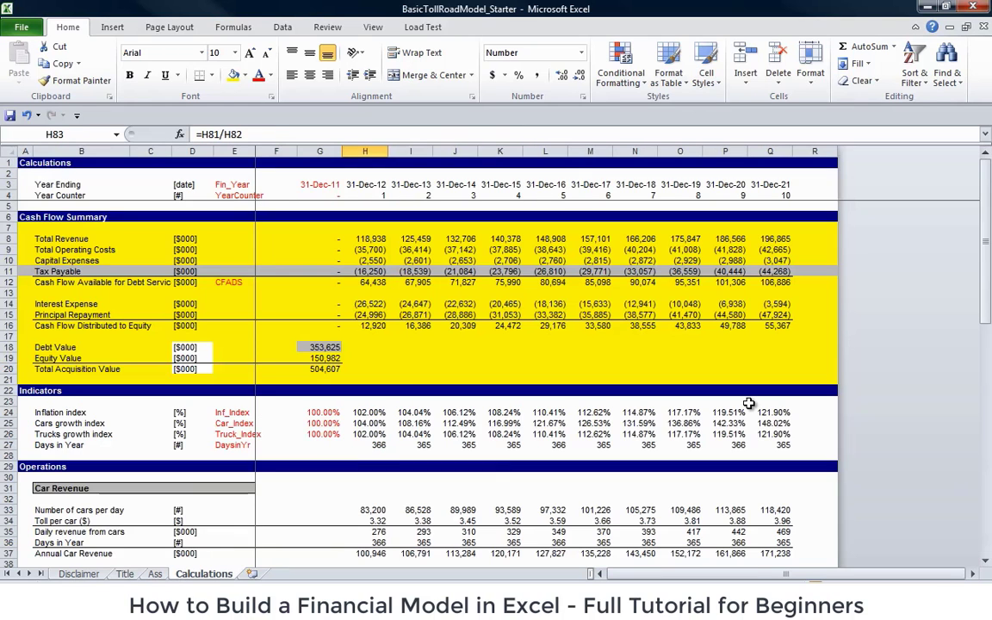
{"action": "key", "text": "Down"}
{"action": "key", "text": "Up"}
{"action": "key", "text": "Up"}
{"action": "key", "text": "Up"}
{"action": "key", "text": "Up"}
{"action": "key", "text": "Up"}
{"action": "key", "text": "Up"}
{"action": "key", "text": "Up"}
{"action": "key", "text": "Up"}
{"action": "key", "text": "Up"}
{"action": "key", "text": "Up"}
{"action": "key", "text": "Up"}
{"action": "key", "text": "Up"}
{"action": "key", "text": "Up"}
{"action": "key", "text": "Up"}
{"action": "key", "text": "Up"}
{"action": "key", "text": "Up"}
{"action": "key", "text": "Up"}
{"action": "key", "text": "Up"}
{"action": "key", "text": "Up"}
{"action": "key", "text": "Up"}
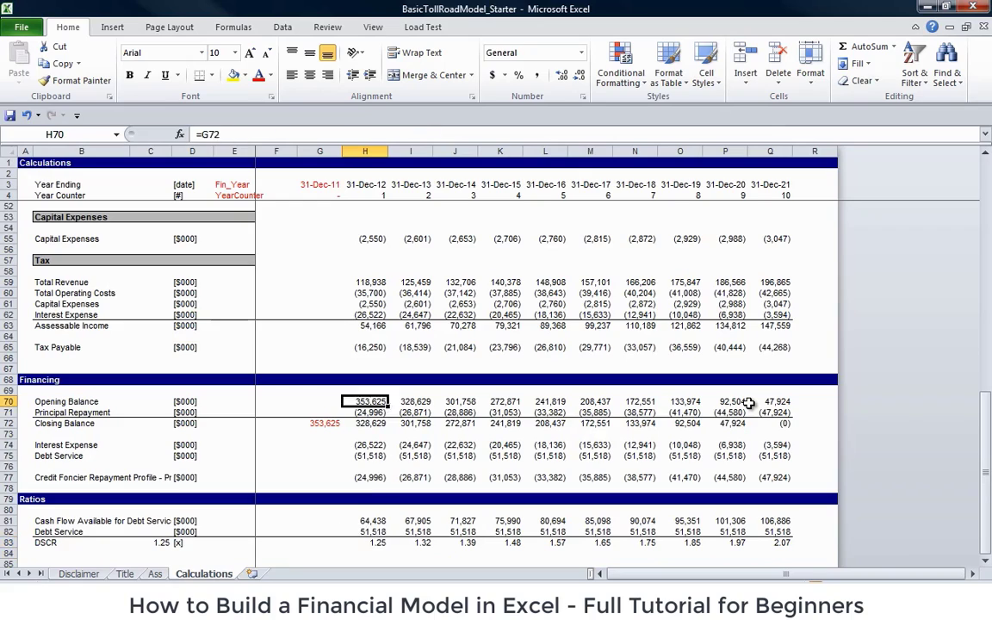
{"action": "key", "text": "Up"}
{"action": "key", "text": "Up"}
{"action": "key", "text": "Up"}
{"action": "key", "text": "Up"}
{"action": "key", "text": "Up"}
{"action": "key", "text": "Up"}
{"action": "key", "text": "Up"}
{"action": "key", "text": "Up"}
{"action": "key", "text": "Up"}
{"action": "key", "text": "Up"}
{"action": "key", "text": "Up"}
{"action": "key", "text": "Up"}
{"action": "key", "text": "Up"}
{"action": "key", "text": "Up"}
{"action": "key", "text": "Up"}
{"action": "key", "text": "Up"}
{"action": "key", "text": "Up"}
{"action": "key", "text": "Up"}
{"action": "key", "text": "Up"}
{"action": "key", "text": "Up"}
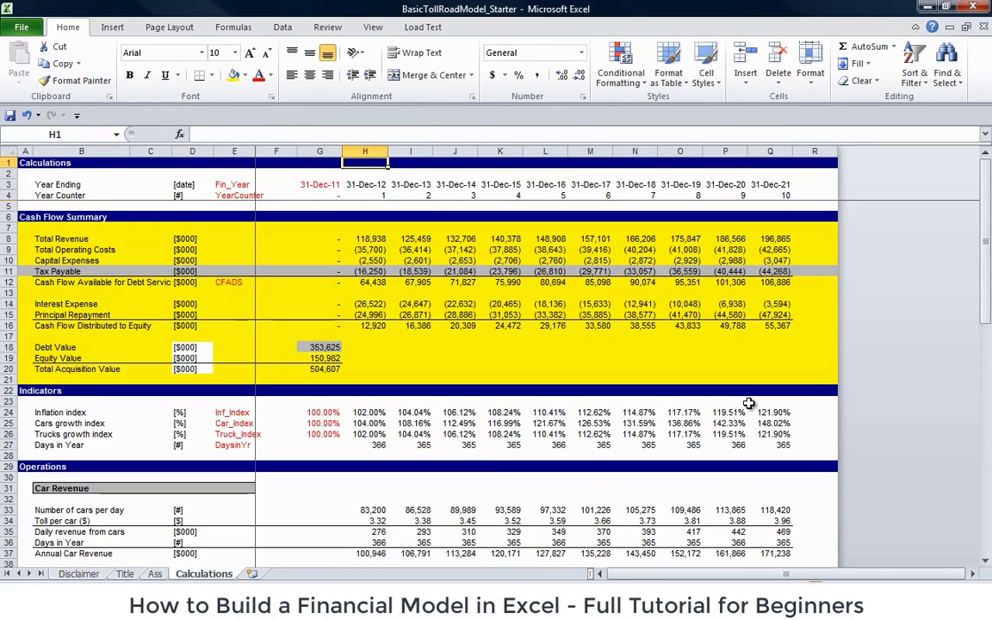
- Examine the formulas for Debt Value, Equity Value and Total Acquisition Value in G18:G20 of the Cash Flow Summary
{"action": "key", "text": "Down"}
{"action": "key", "text": "Down"}
{"action": "key", "text": "Down"}
{"action": "key", "text": "Down"}
{"action": "key", "text": "Down"}
{"action": "key", "text": "Down"}
{"action": "key", "text": "Down"}
{"action": "key", "text": "Down"}
{"action": "key", "text": "Down"}
{"action": "key", "text": "Down"}
{"action": "key", "text": "Down"}
{"action": "key", "text": "Down"}
{"action": "key", "text": "Down"}
{"action": "key", "text": "Down"}
{"action": "key", "text": "Down"}
{"action": "key", "text": "Down"}
{"action": "key", "text": "Down"}
{"action": "key", "text": "Down"}
{"action": "key", "text": "Down"}
{"action": "key", "text": "Left"}
{"action": "key", "text": "Up"}
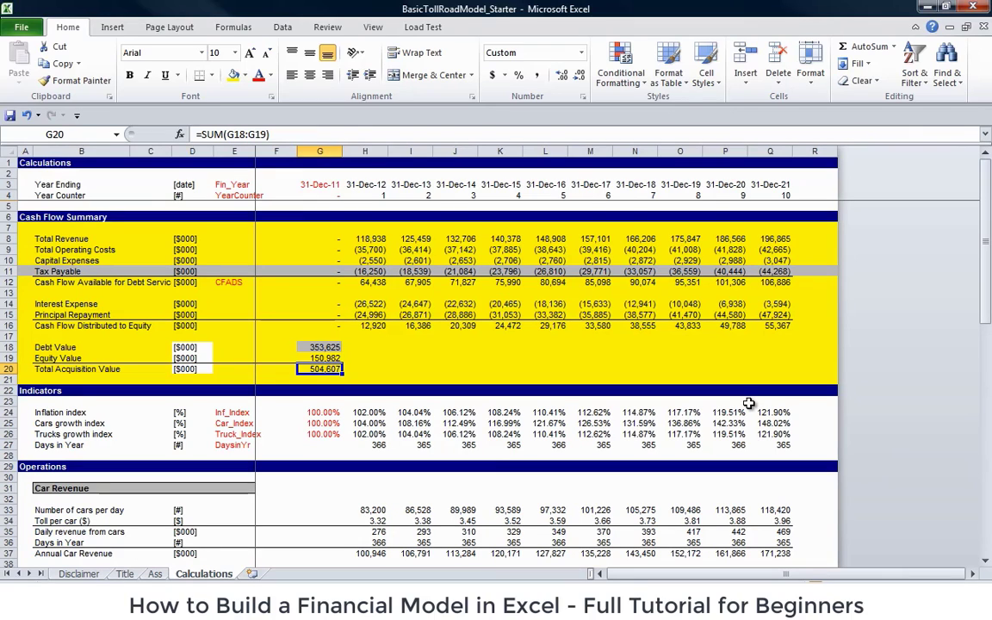
{"action": "key", "text": "Up"}
{"action": "key", "text": "Up"}
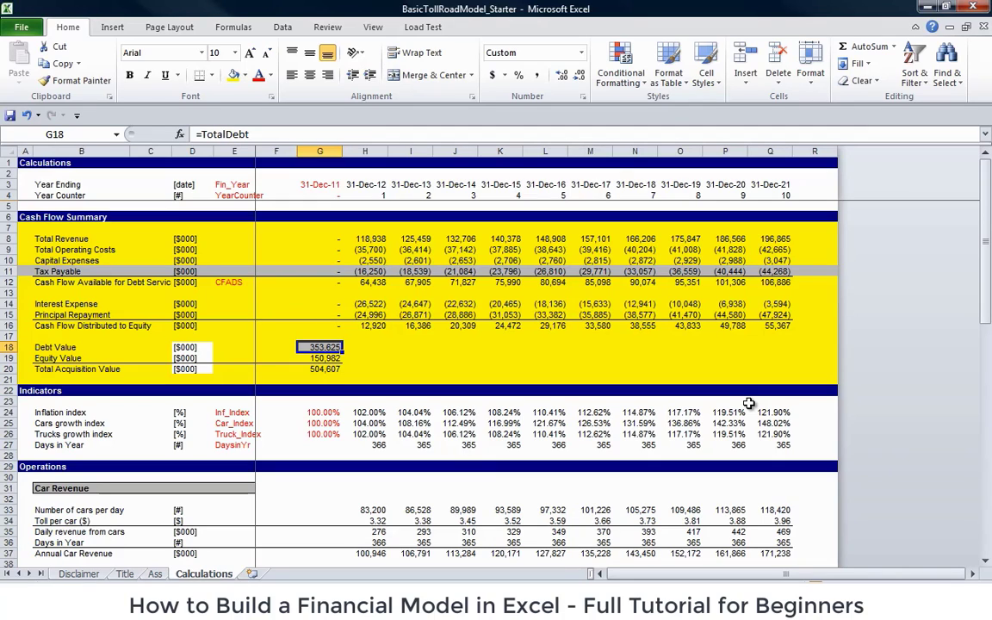
{"action": "key", "text": "Down"}
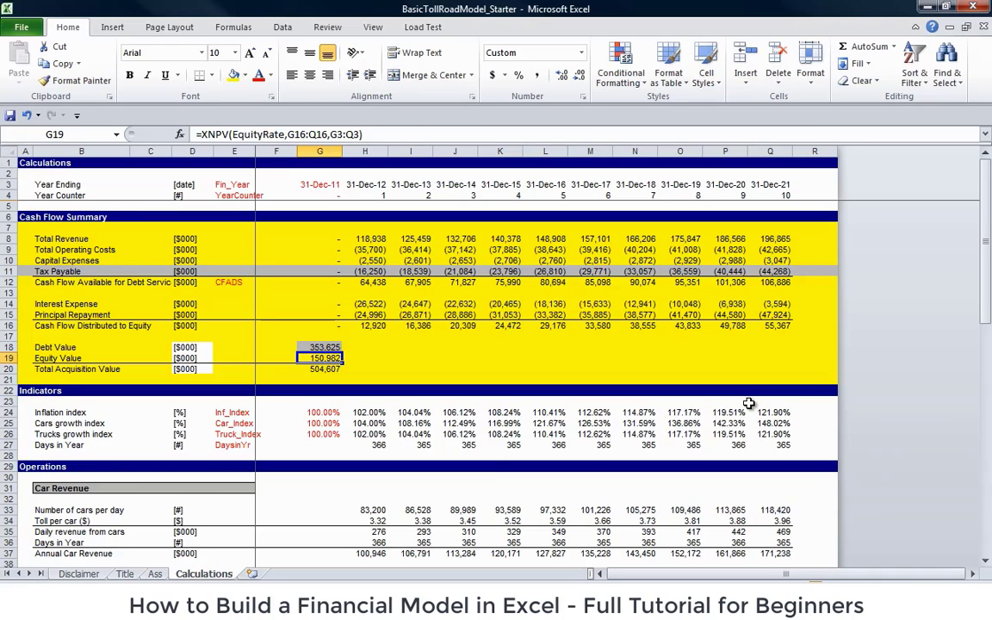
{"action": "key", "text": "Up"}
{"action": "key", "text": "Up"}
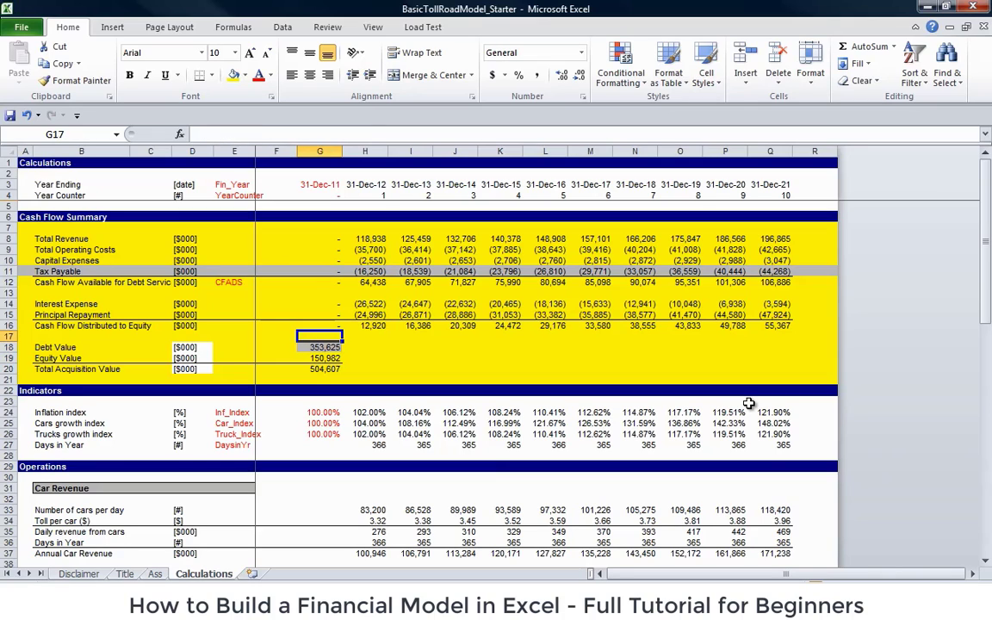